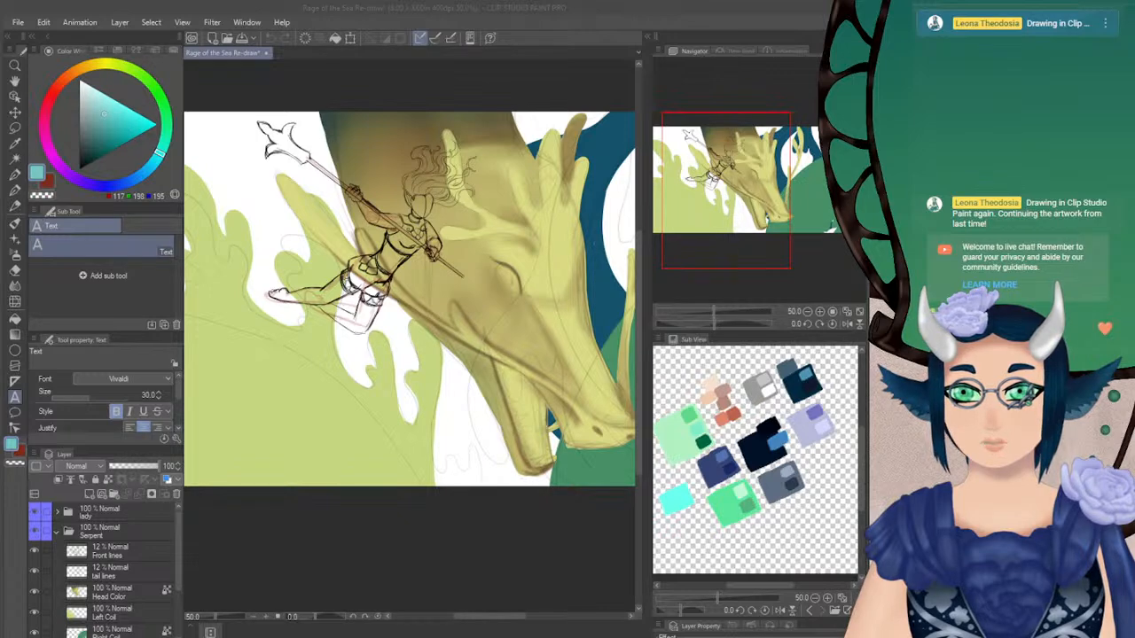
left_click(423, 20)
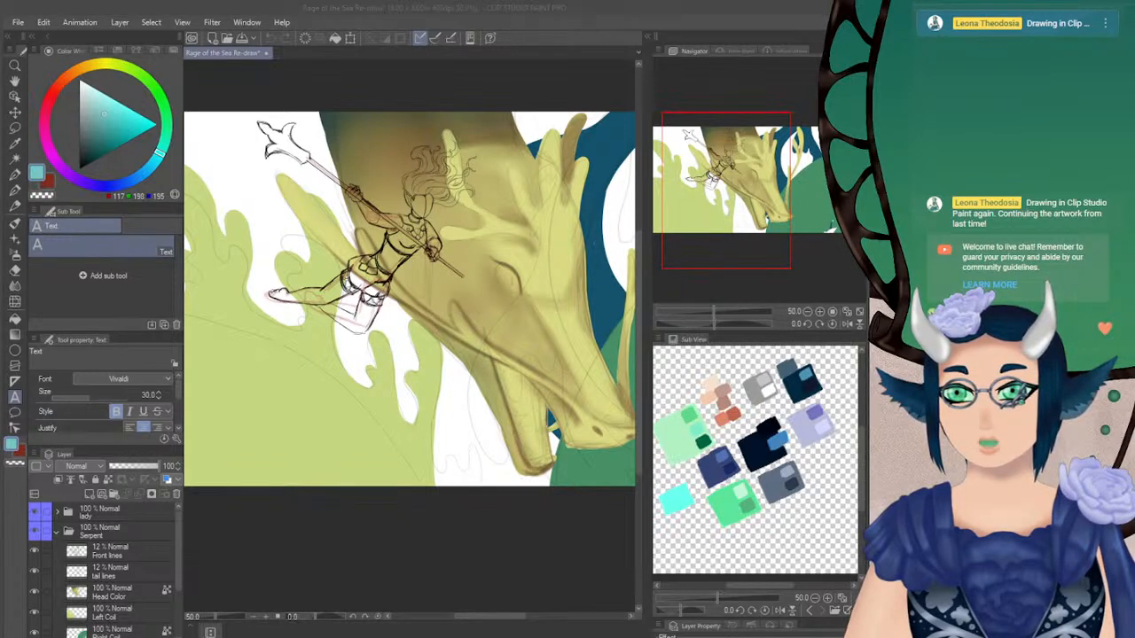
left_click(492, 26)
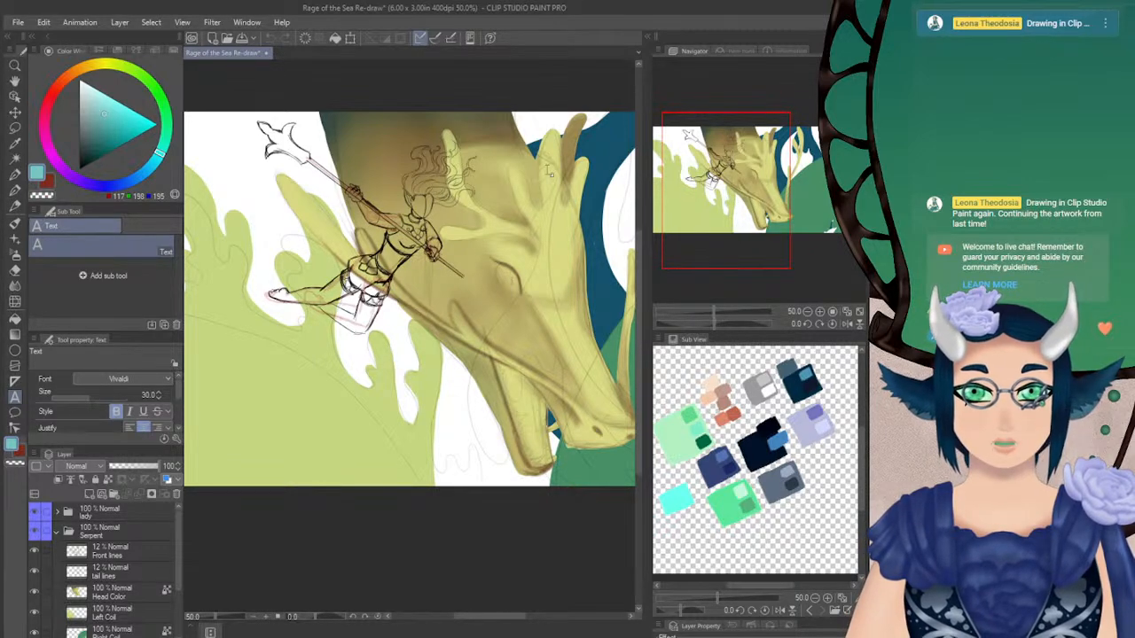
left_click_drag(5, 78, 3, 84)
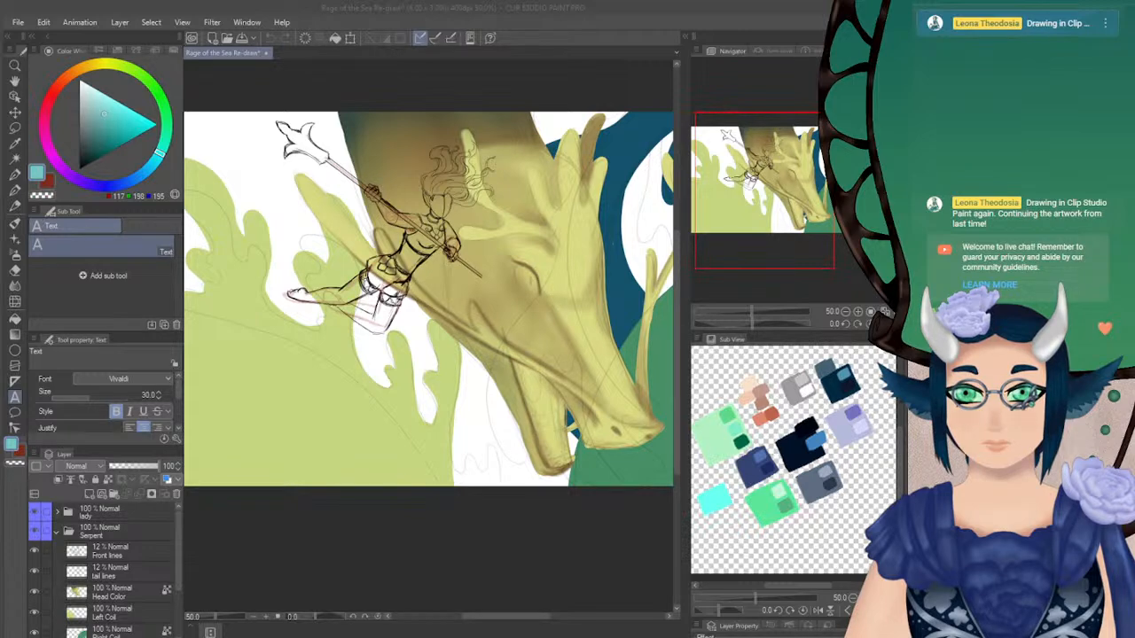
left_click(530, 18)
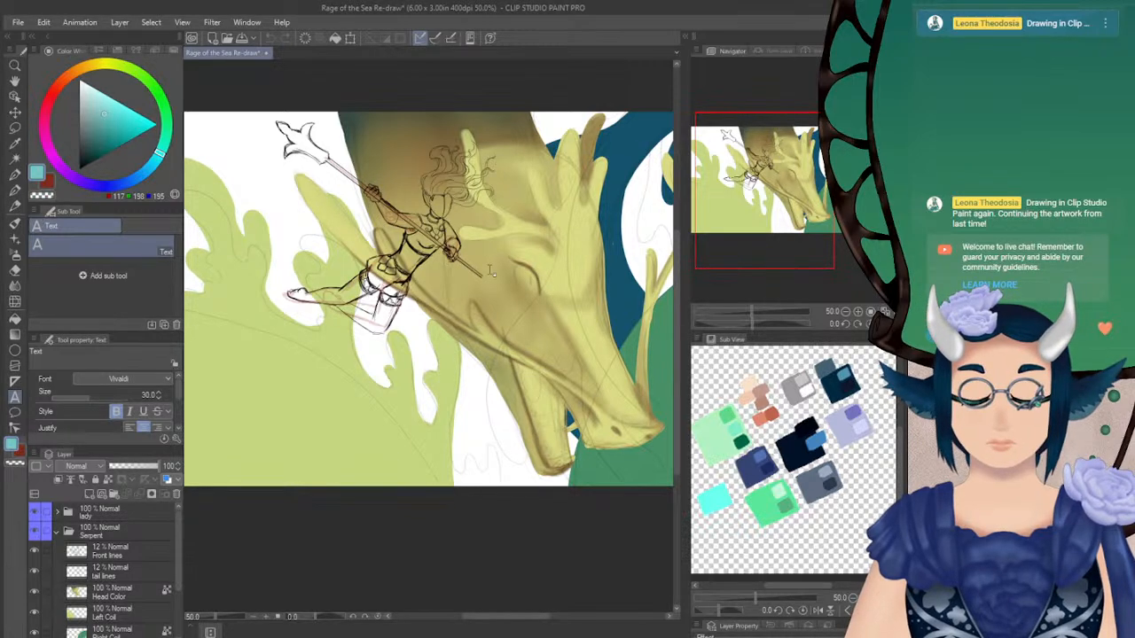
Sample the serpent tail's dark blue and ready the Turnip pen on the Tail layer
left_click_drag(807, 223, 813, 194)
left_click(859, 312)
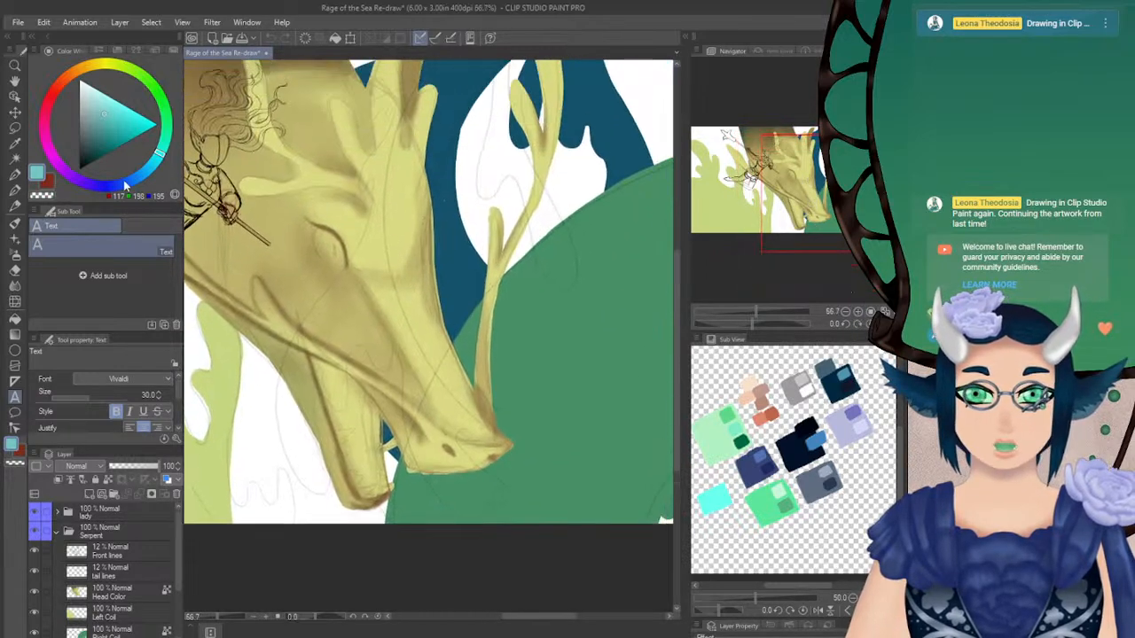
left_click(14, 97)
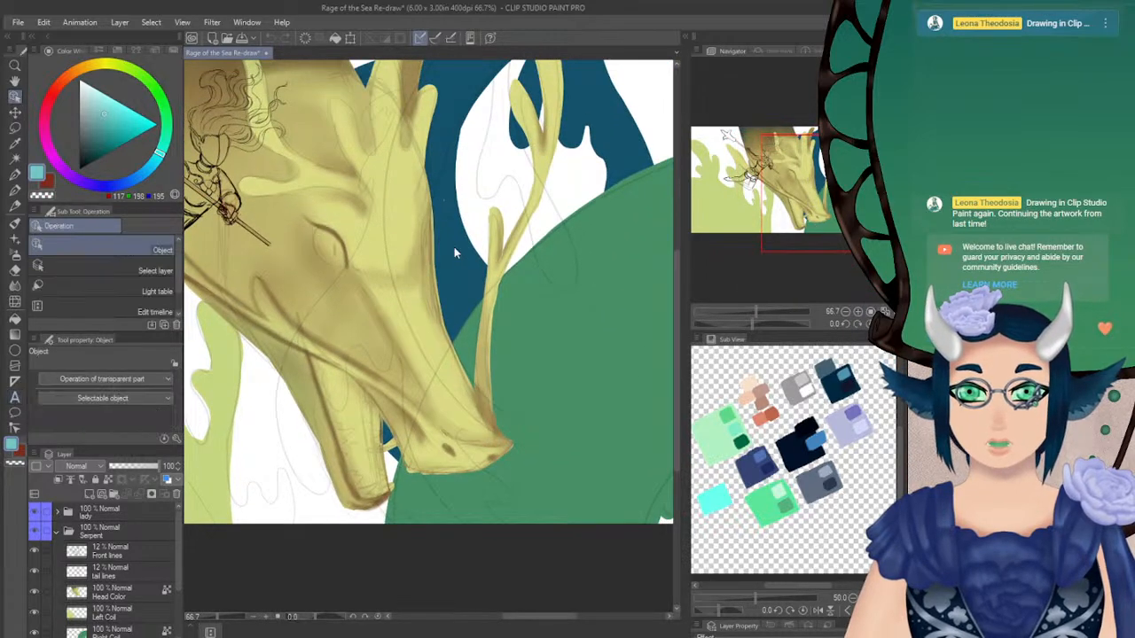
left_click(14, 192)
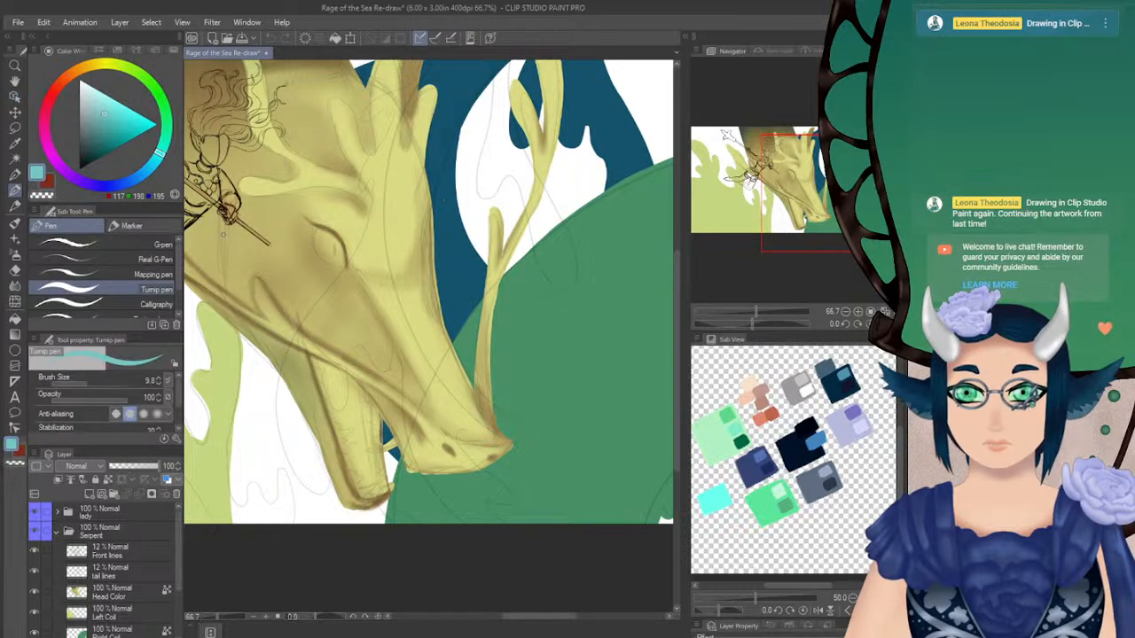
left_click(455, 240, "alt")
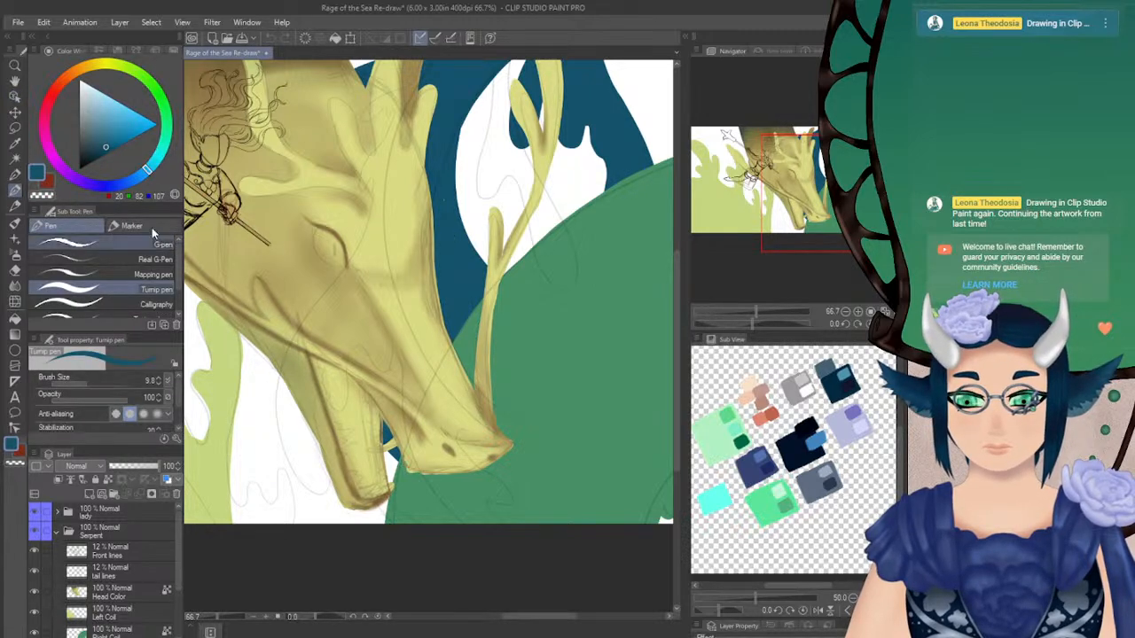
left_click(15, 97)
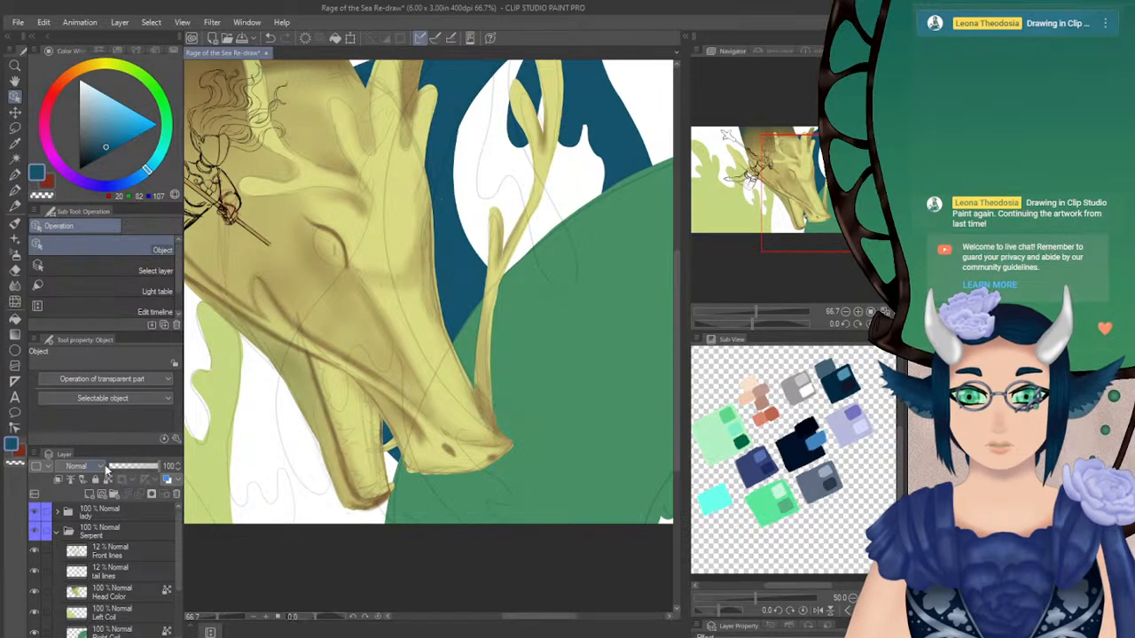
scroll(179, 567, "down", 3)
left_click(124, 583)
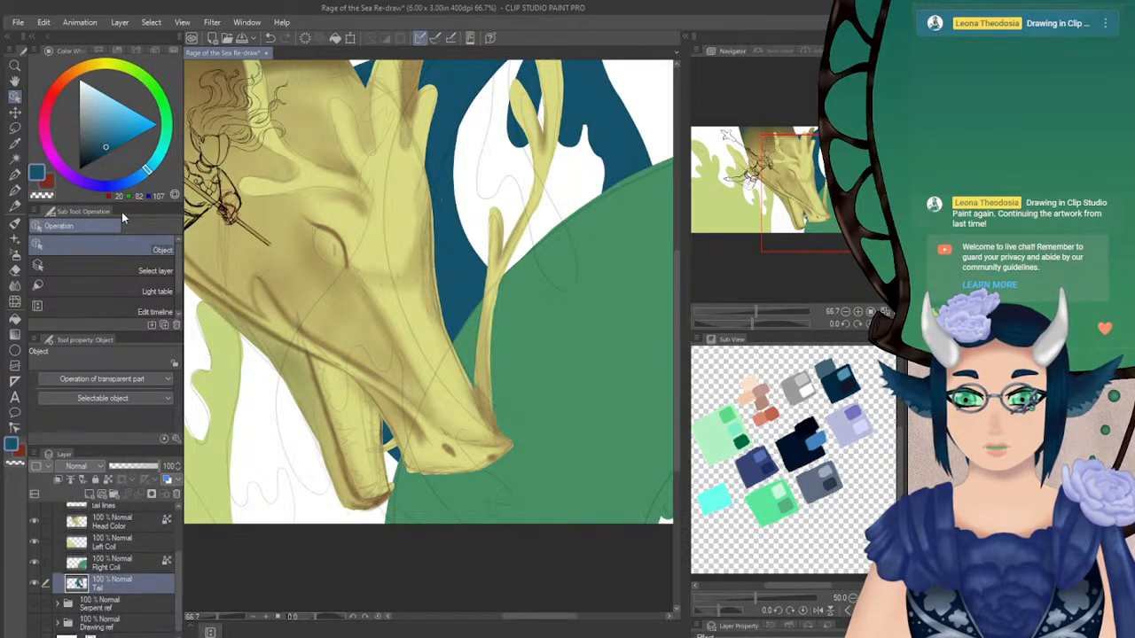
left_click(15, 190)
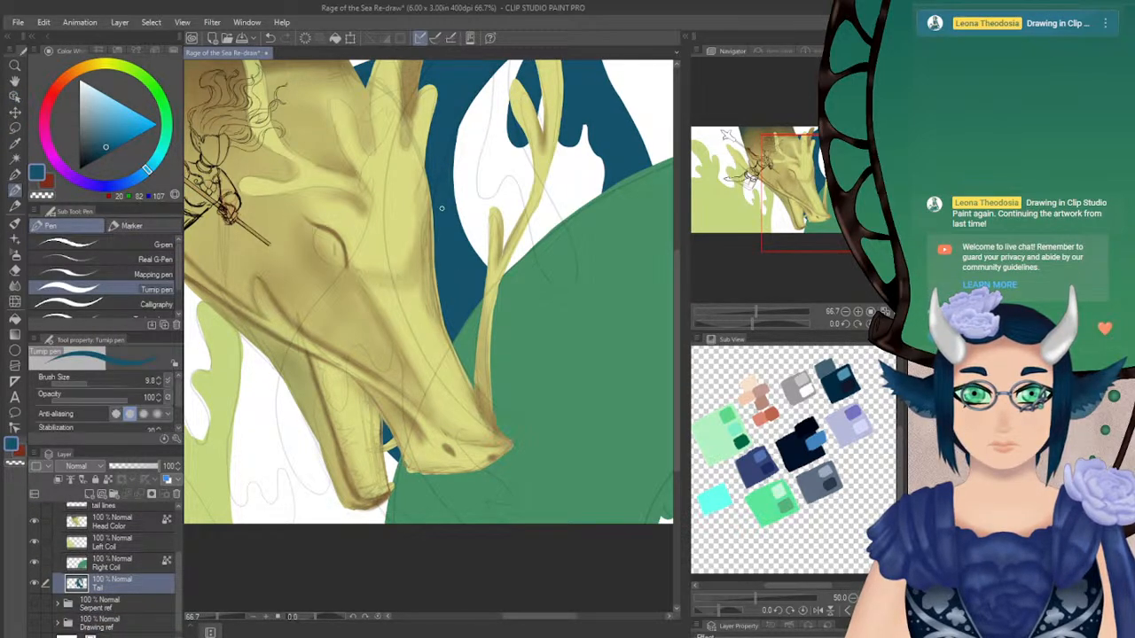
Mix a dark teal (RGB 8, 80, 77) as the pen colour and make Head Color the active layer
left_click_drag(809, 198, 790, 218)
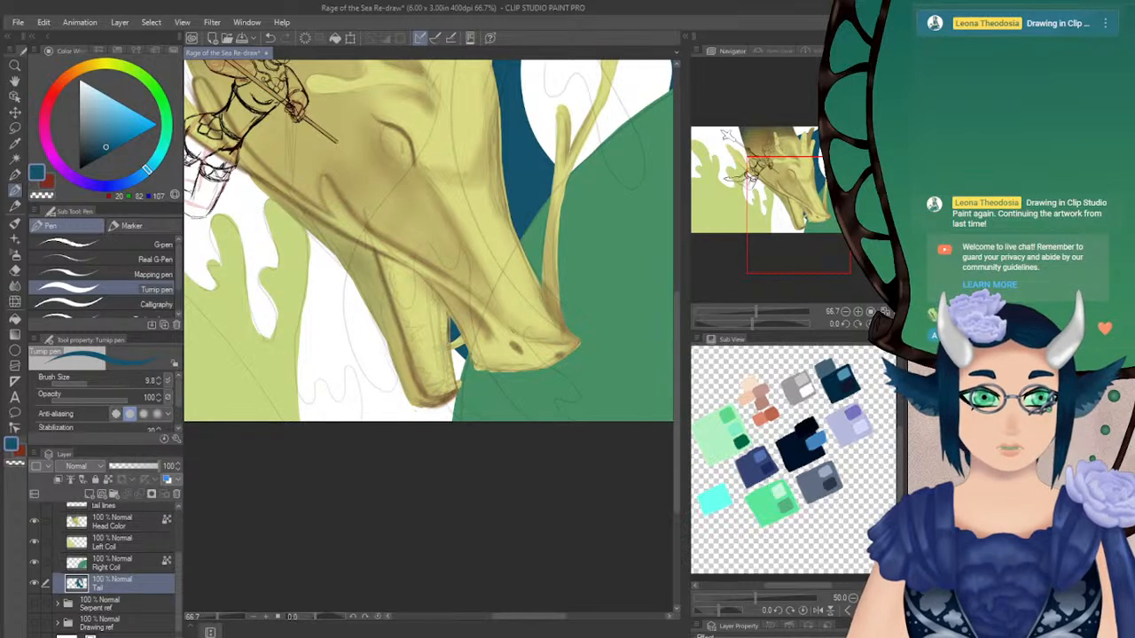
left_click(883, 324)
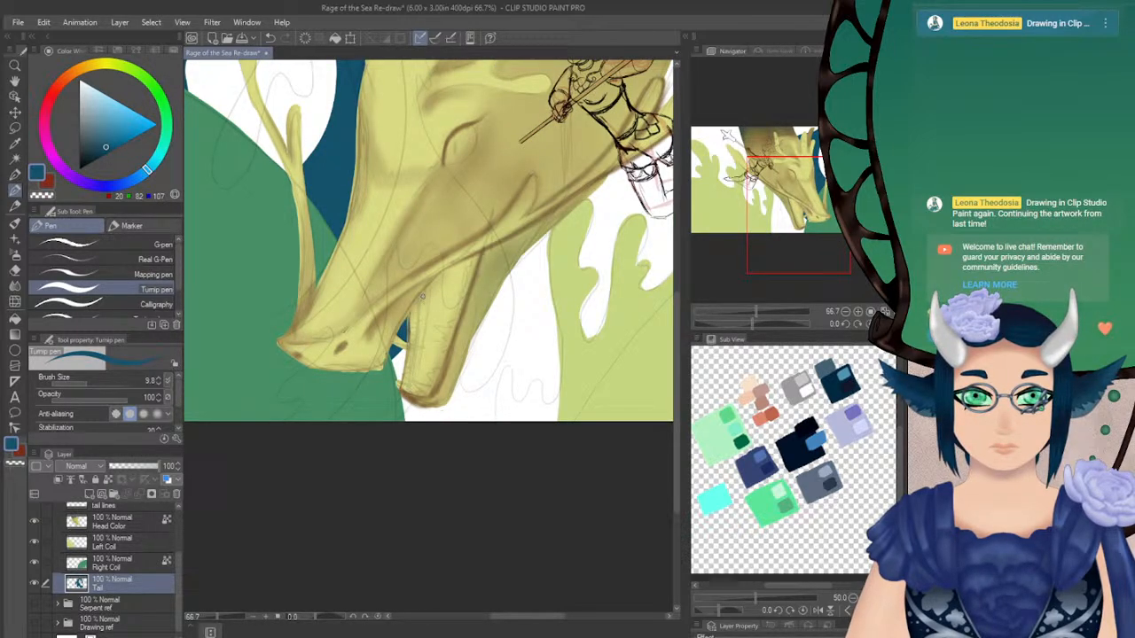
left_click(166, 146)
left_click_drag(165, 146, 161, 155)
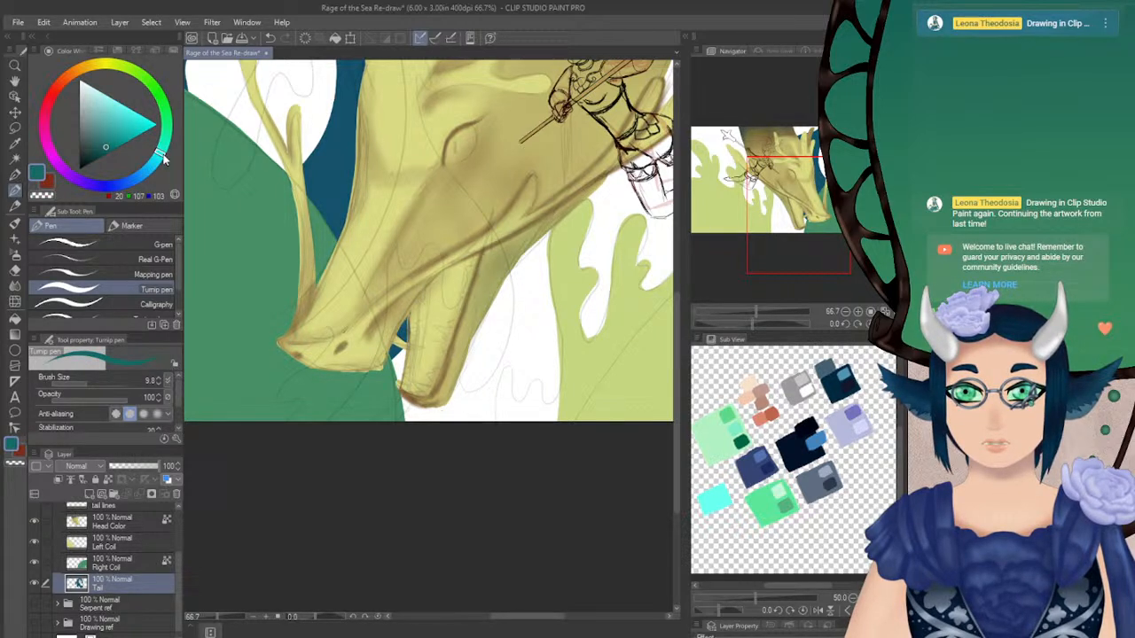
left_click(101, 154)
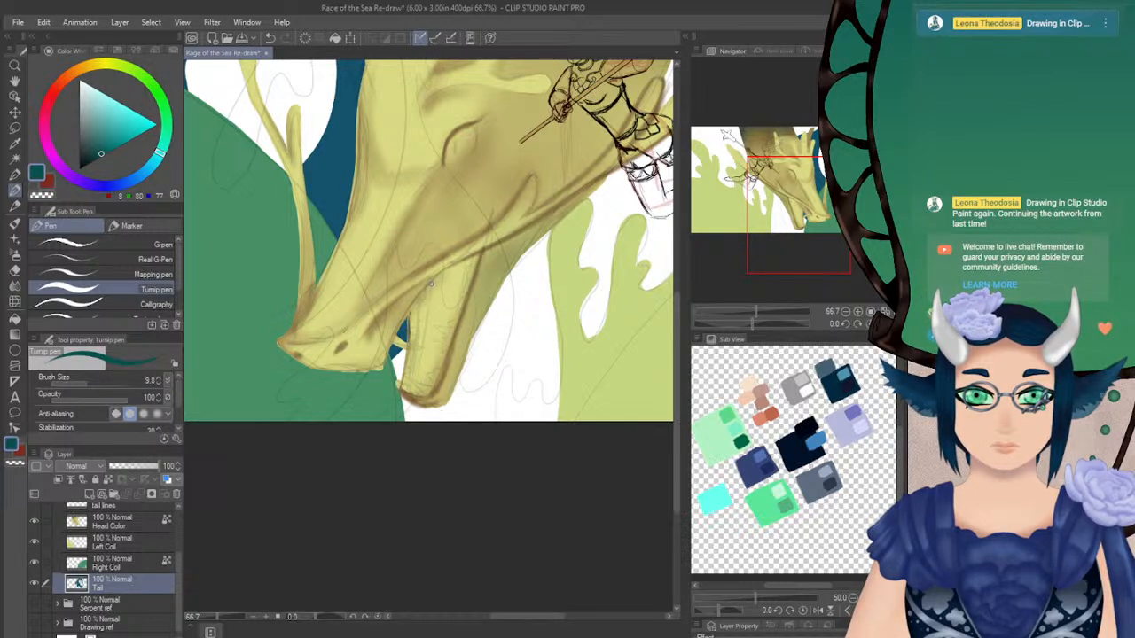
left_click(124, 527)
Draw a dark teal line down the inner edge of the serpent's open mouth to the lower jaw's tip, redoing unsatisfactory strokes
left_click_drag(430, 285, 420, 340)
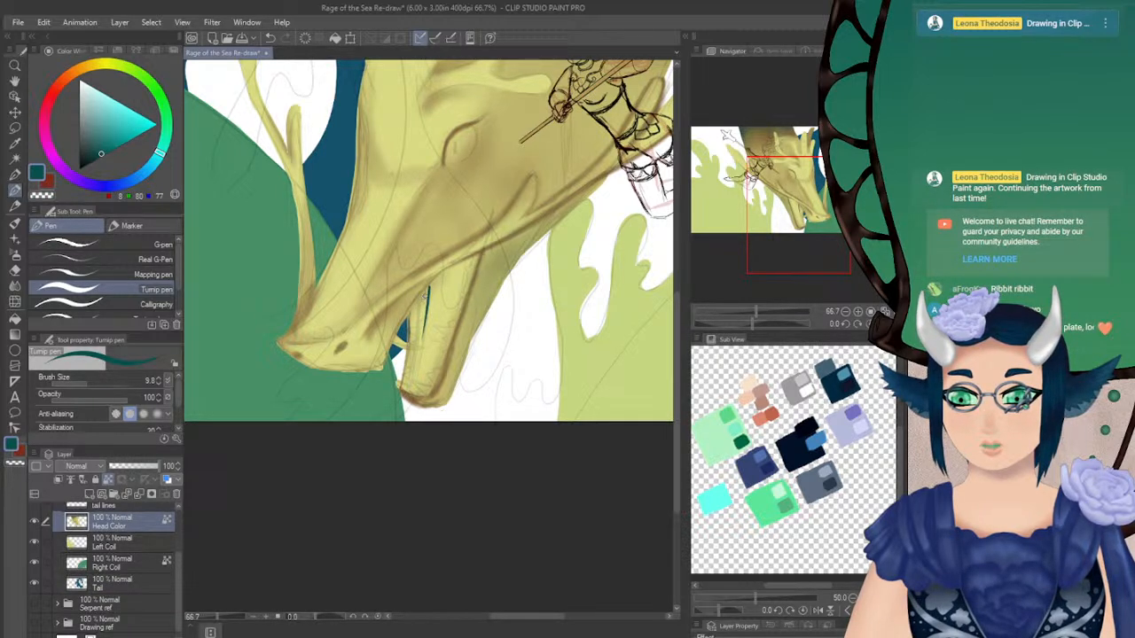
key("ctrl+z")
left_click_drag(427, 286, 411, 392)
left_click_drag(418, 347, 406, 392)
key("ctrl+z")
left_click_drag(421, 334, 404, 393)
key("ctrl+z")
left_click(884, 325)
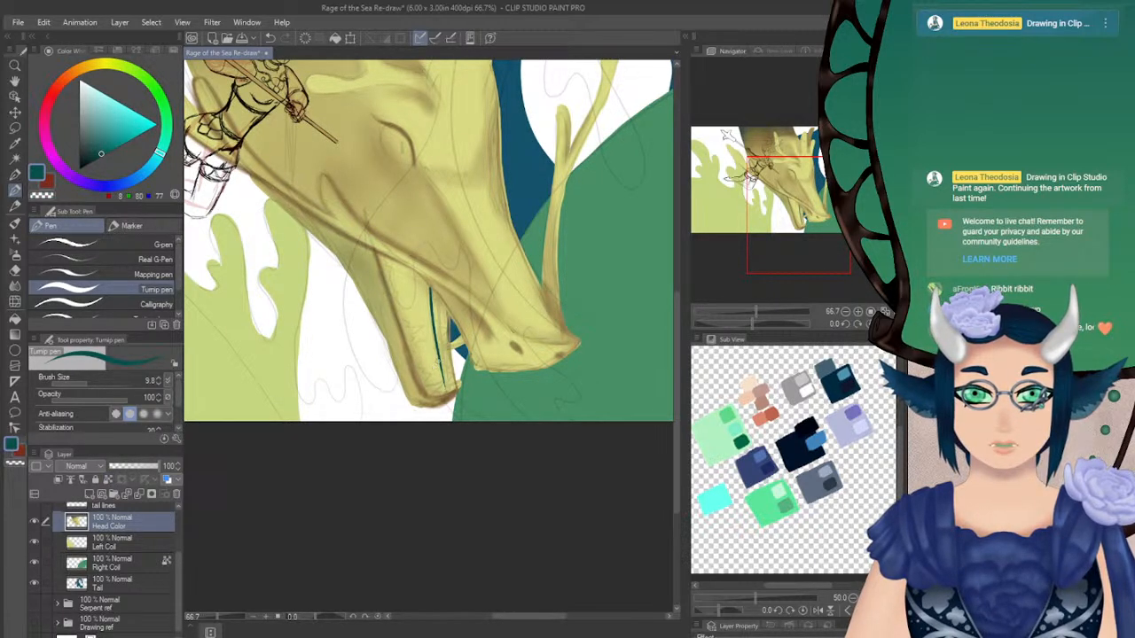
left_click_drag(441, 354, 462, 420)
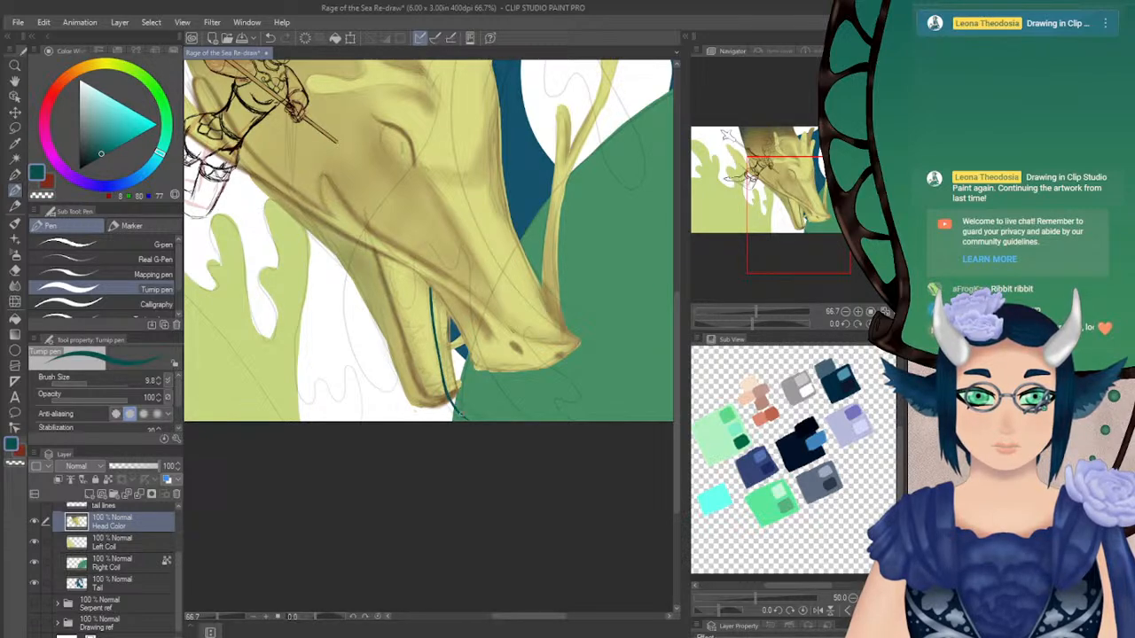
mouse_move(440, 358)
left_mouse_down()
mouse_move(461, 416)
mouse_move(442, 404)
left_mouse_up()
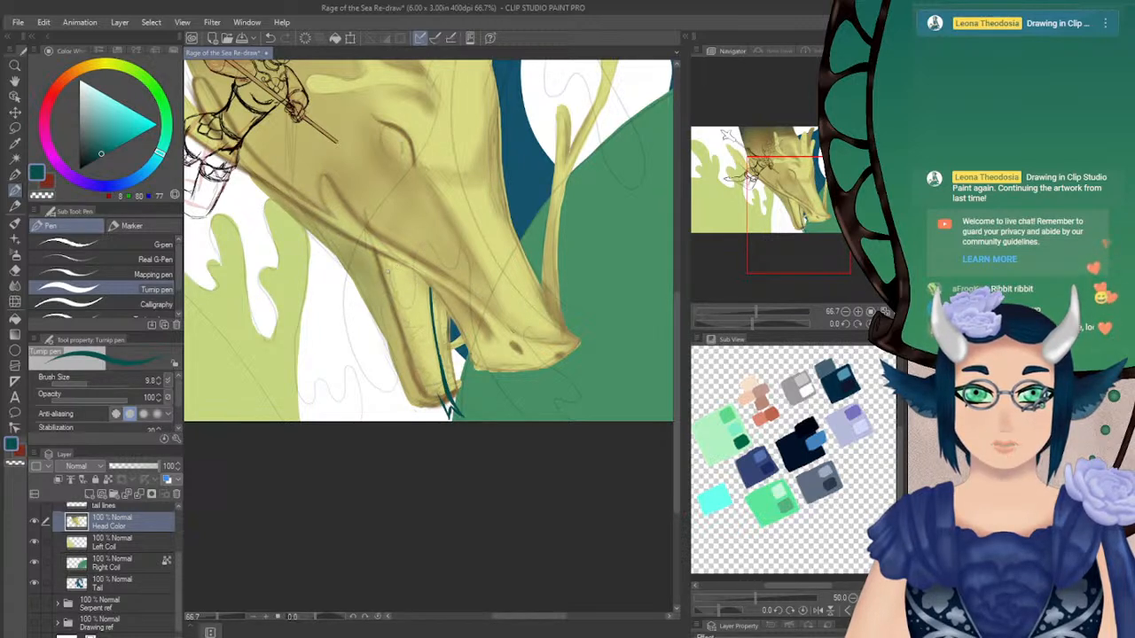
Draw a second dark teal line from the mouth corner along the lower jaw to its tip, redoing strokes until it is clean
left_click_drag(383, 257, 399, 317)
key("ctrl+z")
left_click_drag(377, 254, 401, 330)
left_click_drag(384, 274, 405, 343)
key("ctrl+z")
key("ctrl+z")
left_click_drag(378, 257, 404, 330)
mouse_move(385, 282)
left_mouse_down()
mouse_move(423, 387)
mouse_move(412, 359)
mouse_move(432, 396)
left_mouse_up()
key("ctrl+z")
key("ctrl+z")
mouse_move(412, 354)
left_mouse_down()
mouse_move(453, 424)
mouse_move(448, 410)
left_mouse_up()
key("ctrl+z")
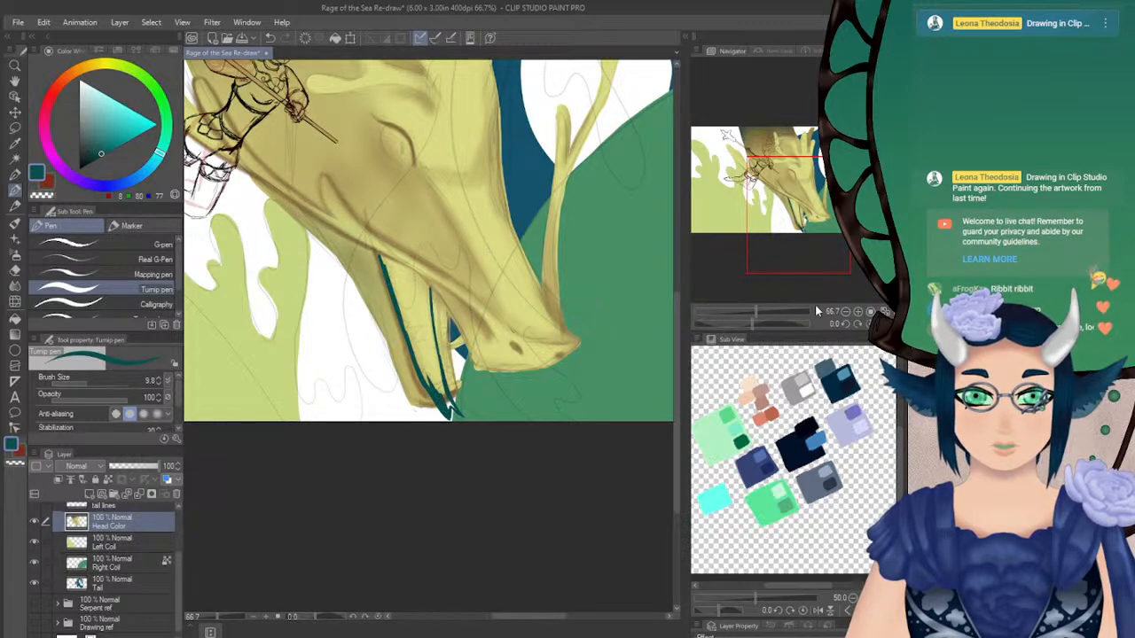
Set the Turnip pen's brush size to 14.7 and join the two teal lines with a stroke along the upper mouth edge
left_click(884, 323)
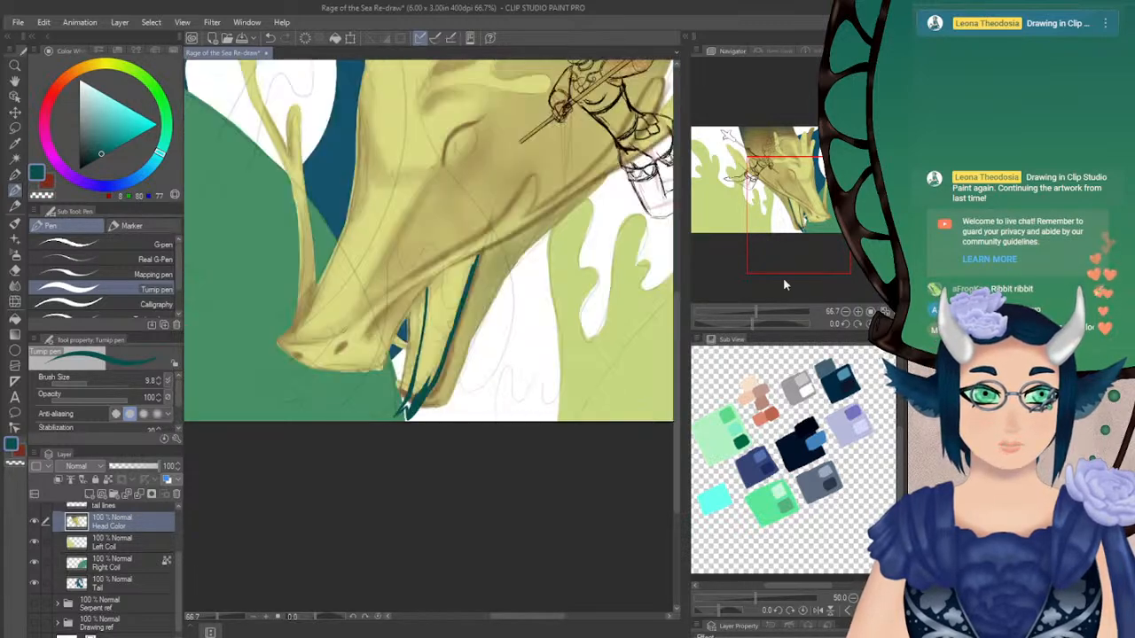
left_click(95, 384)
left_click_drag(429, 290, 439, 281)
left_click(91, 383)
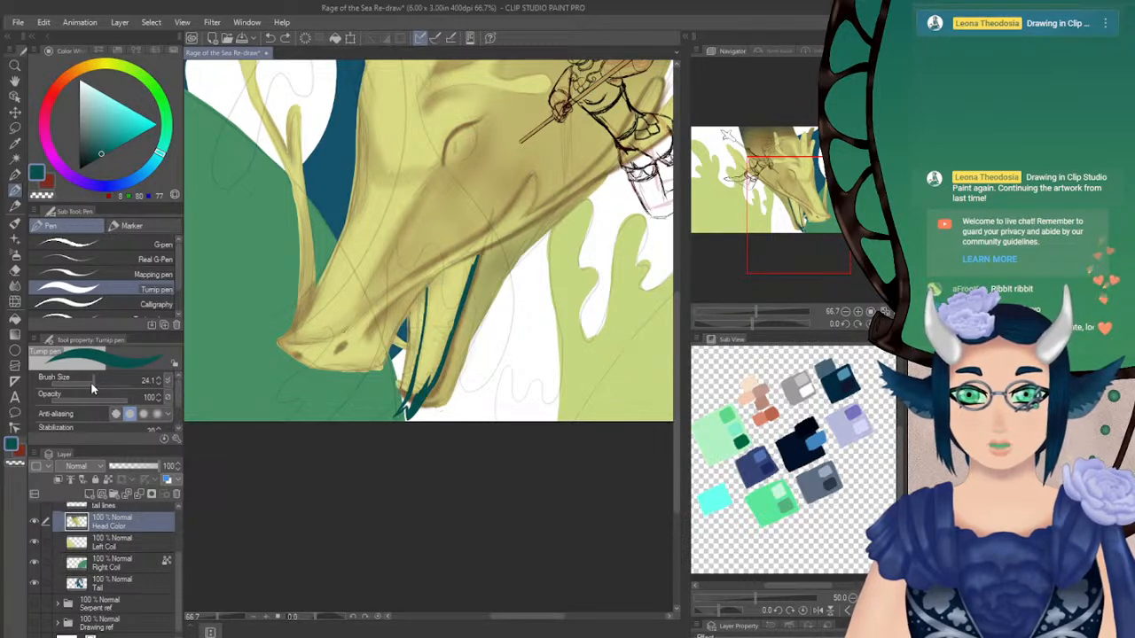
left_click_drag(427, 289, 472, 257)
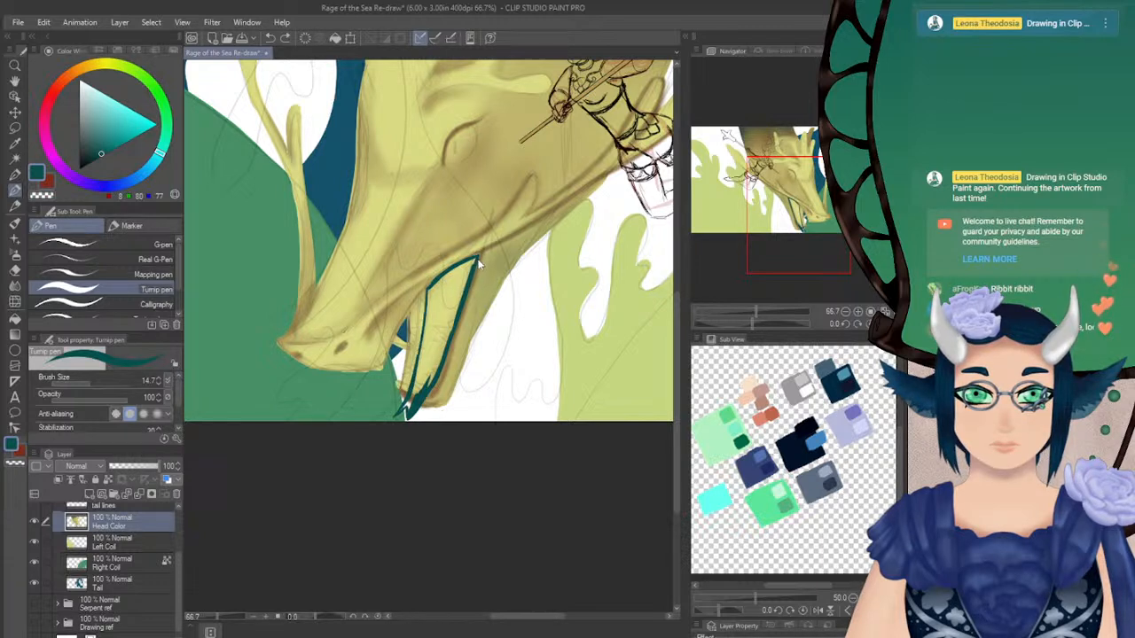
Thicken the dark teal outline along the inner mouth edge toward the lower jaw's tip
mouse_move(478, 256)
left_mouse_down()
mouse_move(432, 285)
mouse_move(452, 270)
mouse_move(428, 292)
mouse_move(426, 333)
left_mouse_up()
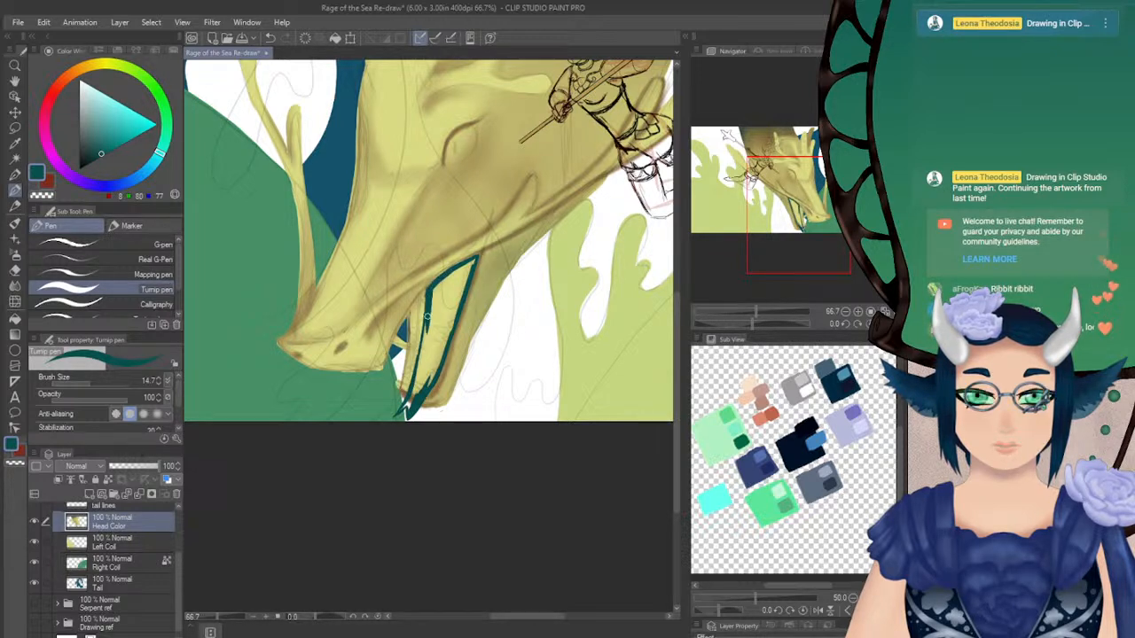
key("ctrl+z")
left_click_drag(430, 290, 413, 393)
left_click_drag(426, 348, 420, 364)
Switch to the red-brown secondary colour and hide the Front lines and tail lines layers
left_click_drag(761, 324, 778, 327)
key("x")
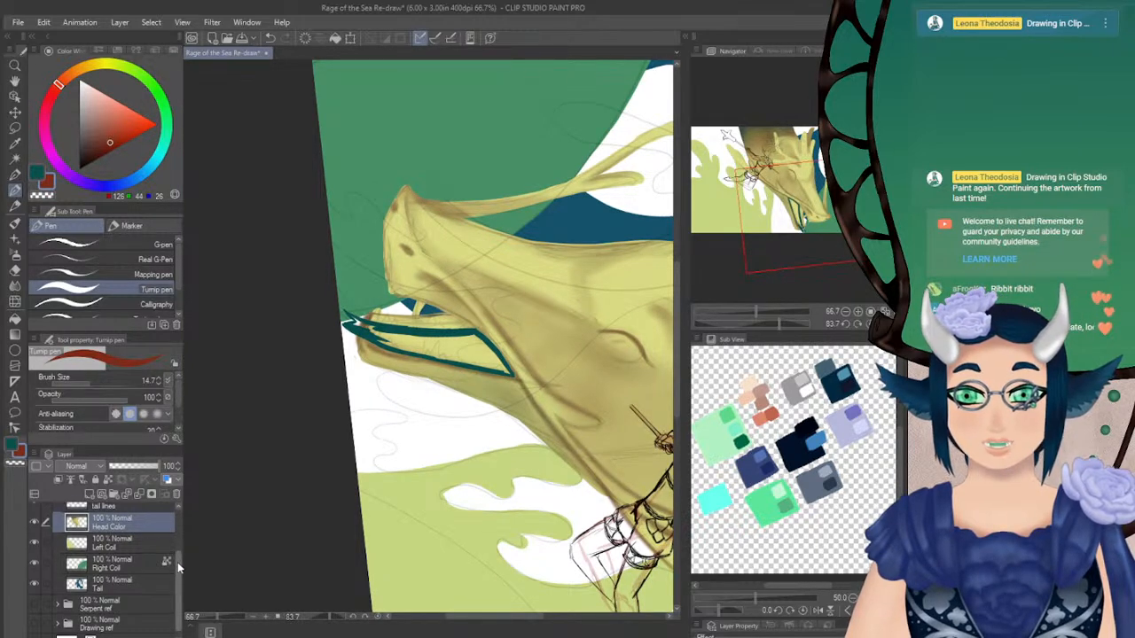
scroll(173, 554, "up", 3)
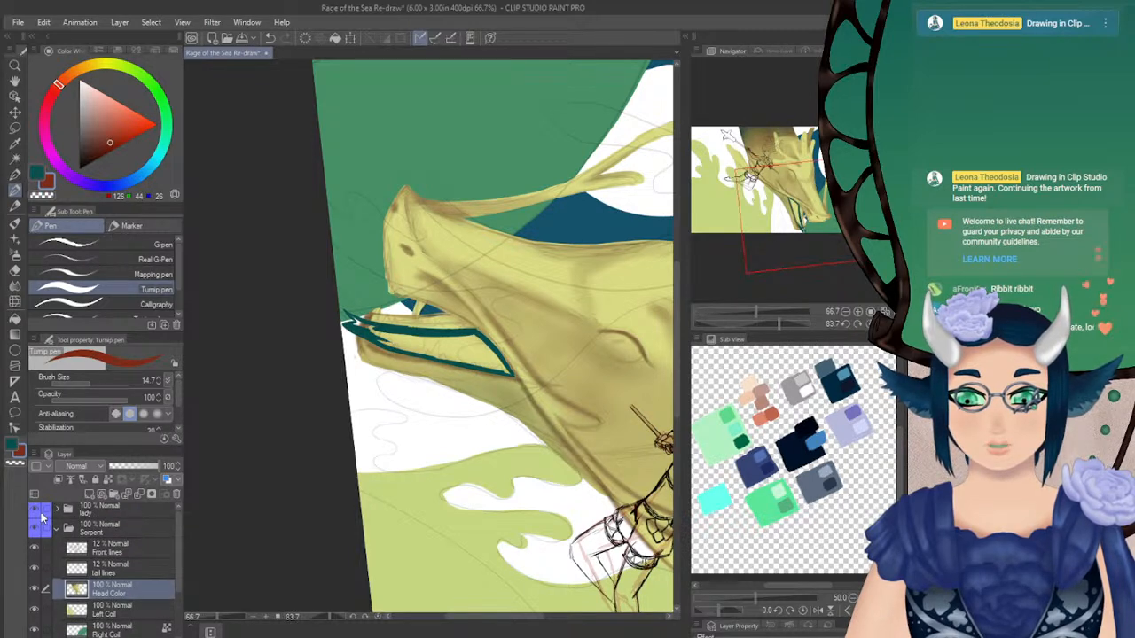
left_click(36, 551)
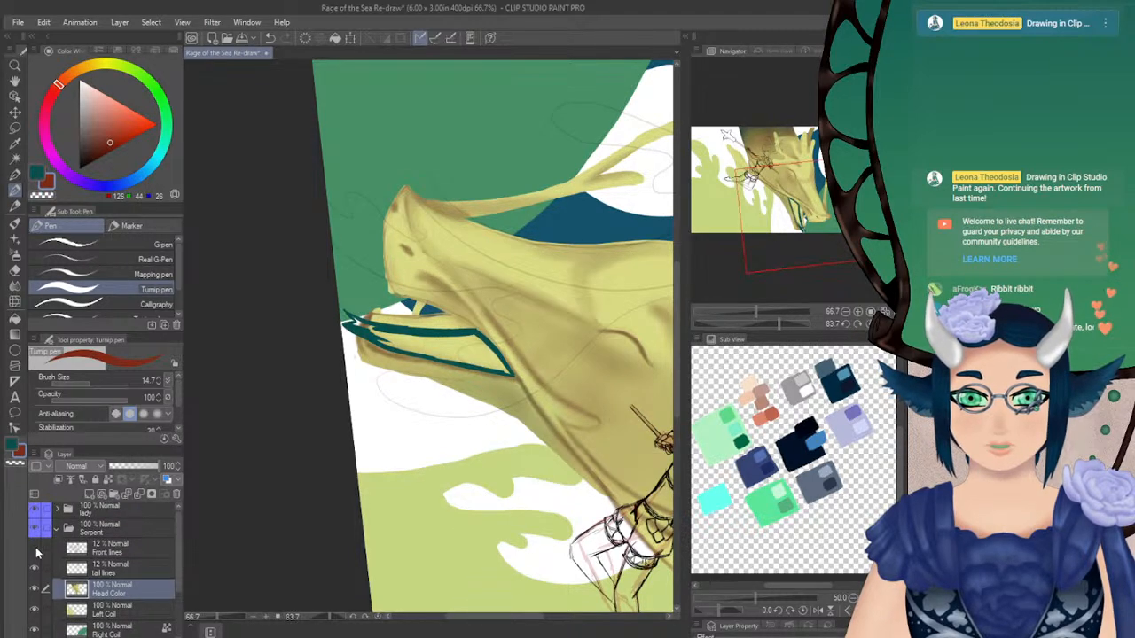
left_click(35, 567)
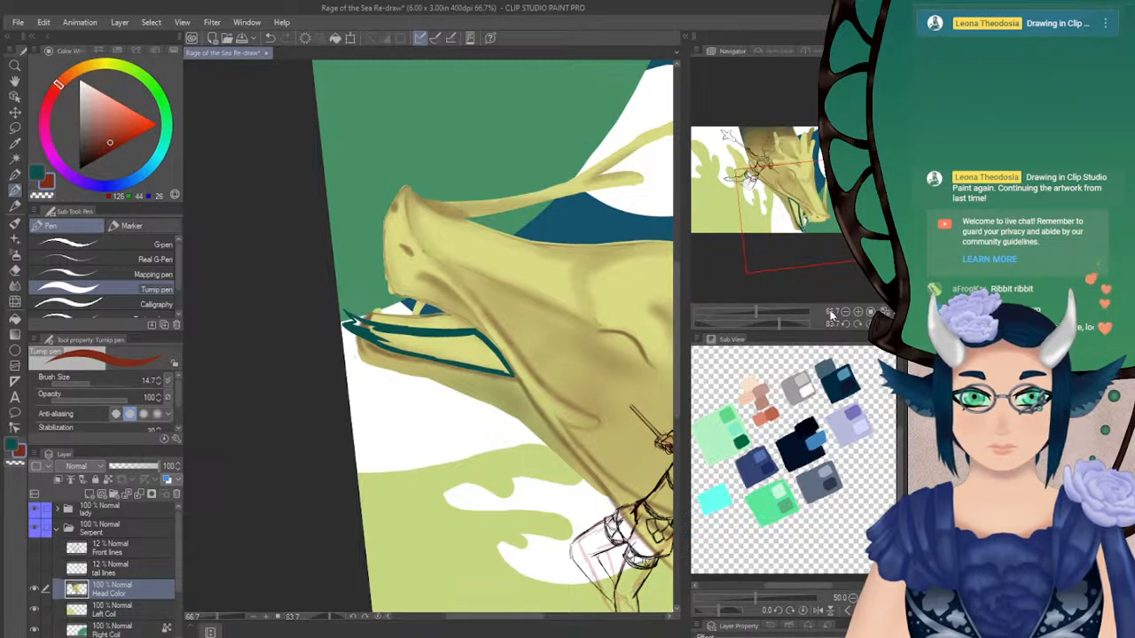
Sample tan and pale yellow skin tones from the serpent's head beside the mouth corner
left_click(867, 324)
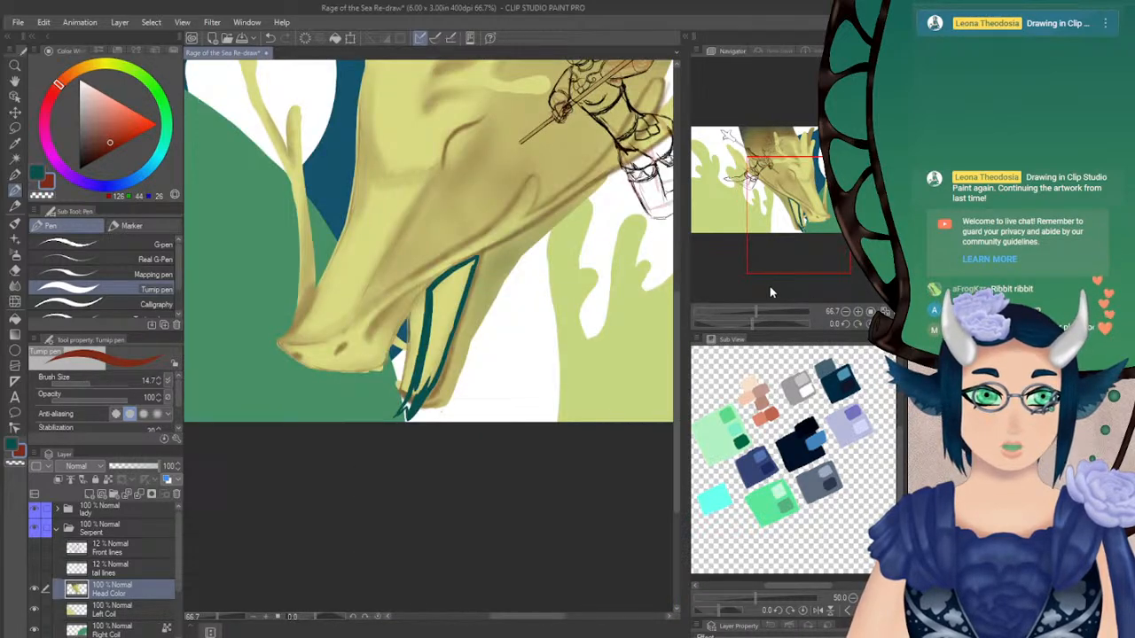
left_click_drag(753, 322, 781, 324)
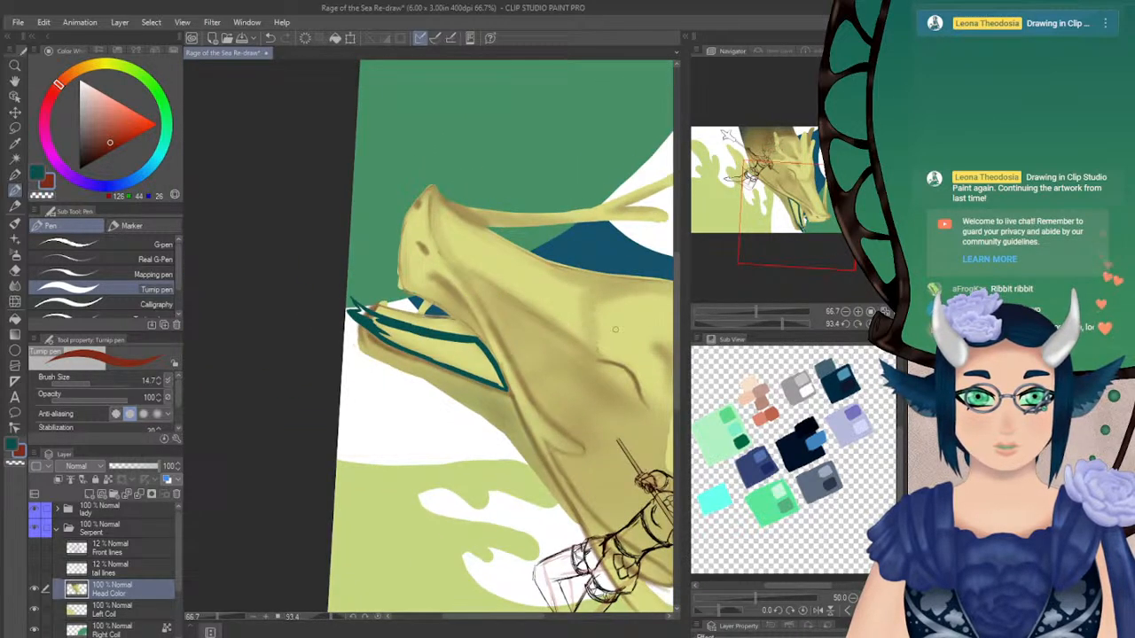
left_click(506, 352, "alt")
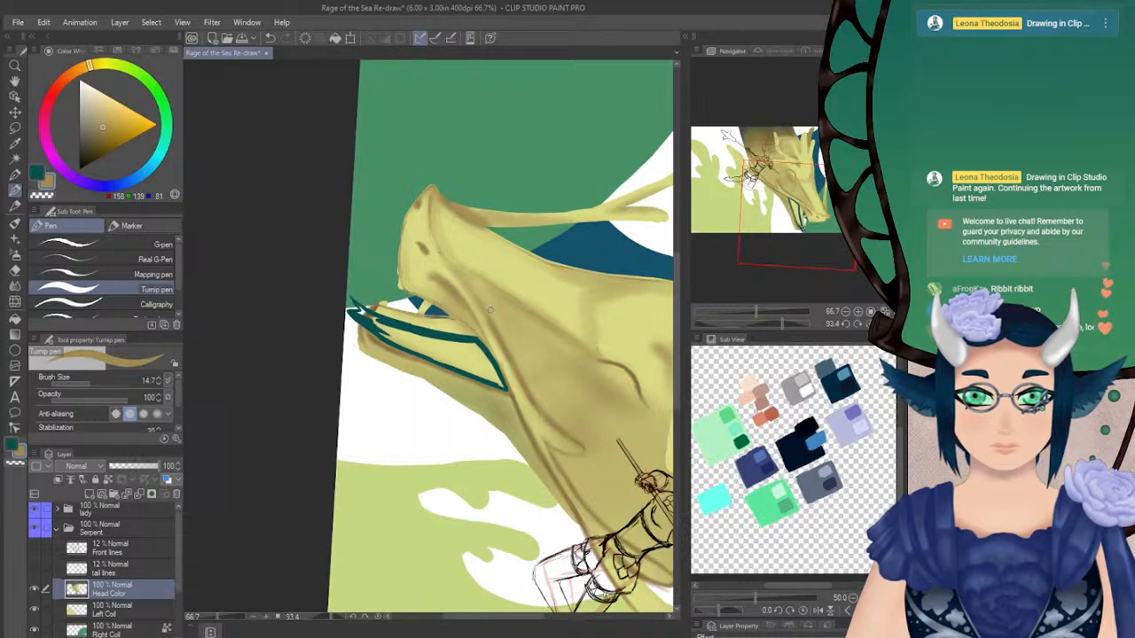
left_click(507, 344, "alt")
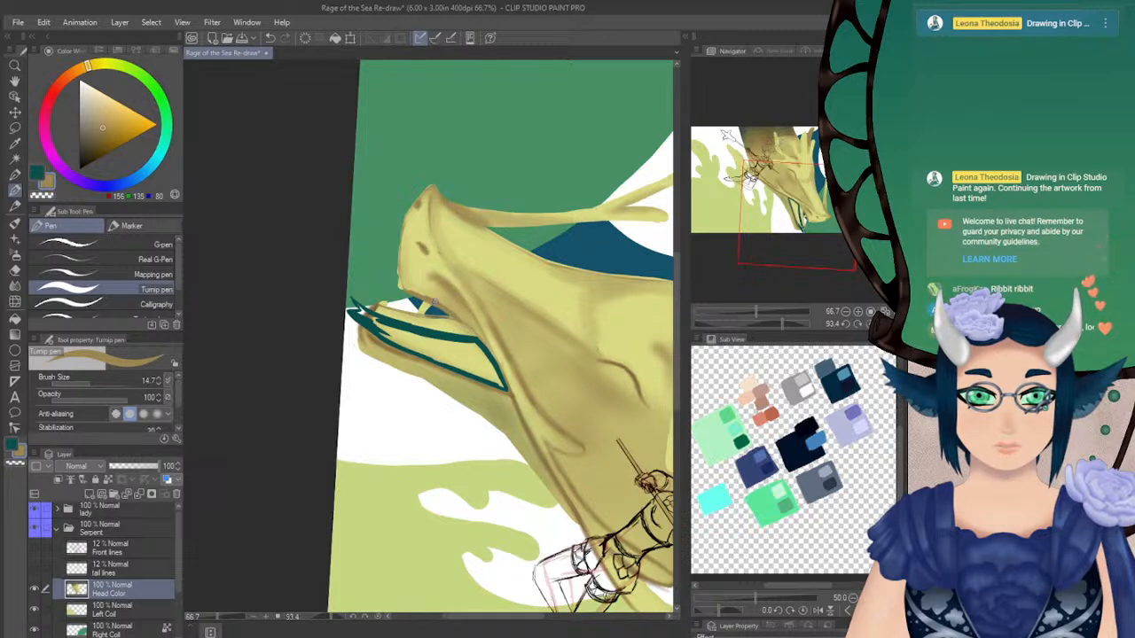
left_click(495, 342, "alt")
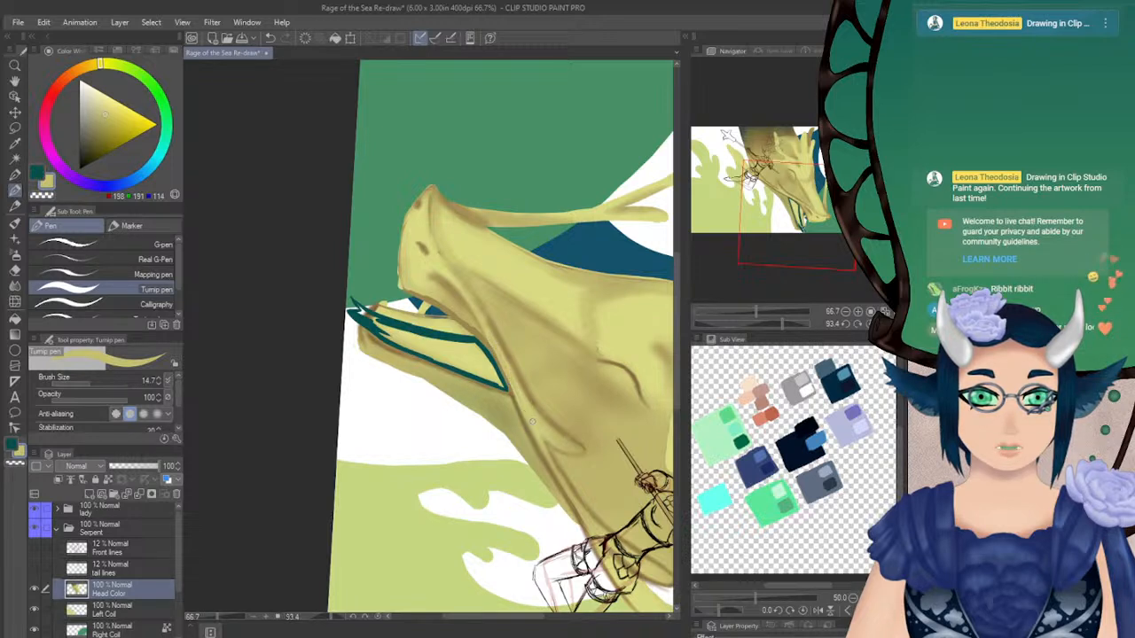
Switch to the Blur blending tool and set its brush size to 33.4
key("j")
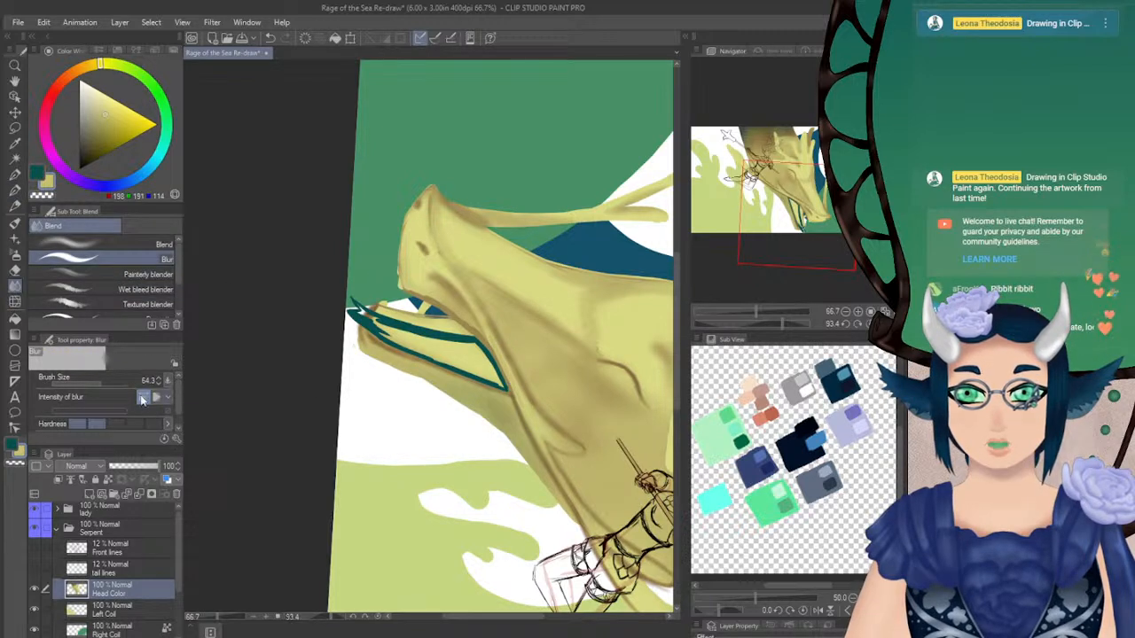
left_click(97, 383)
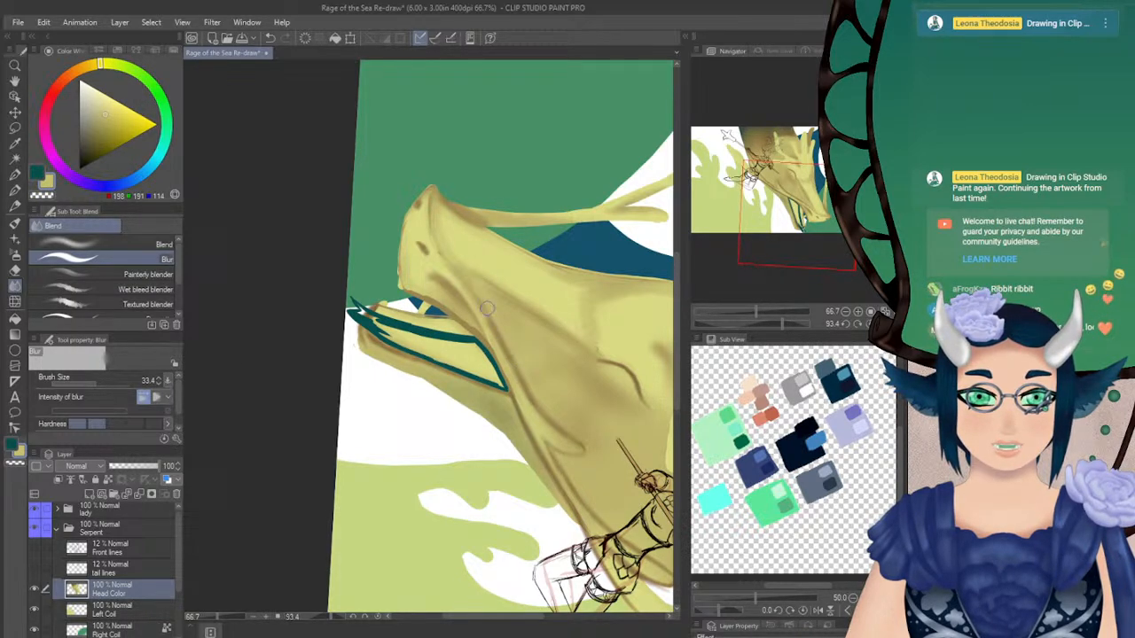
left_click(838, 326)
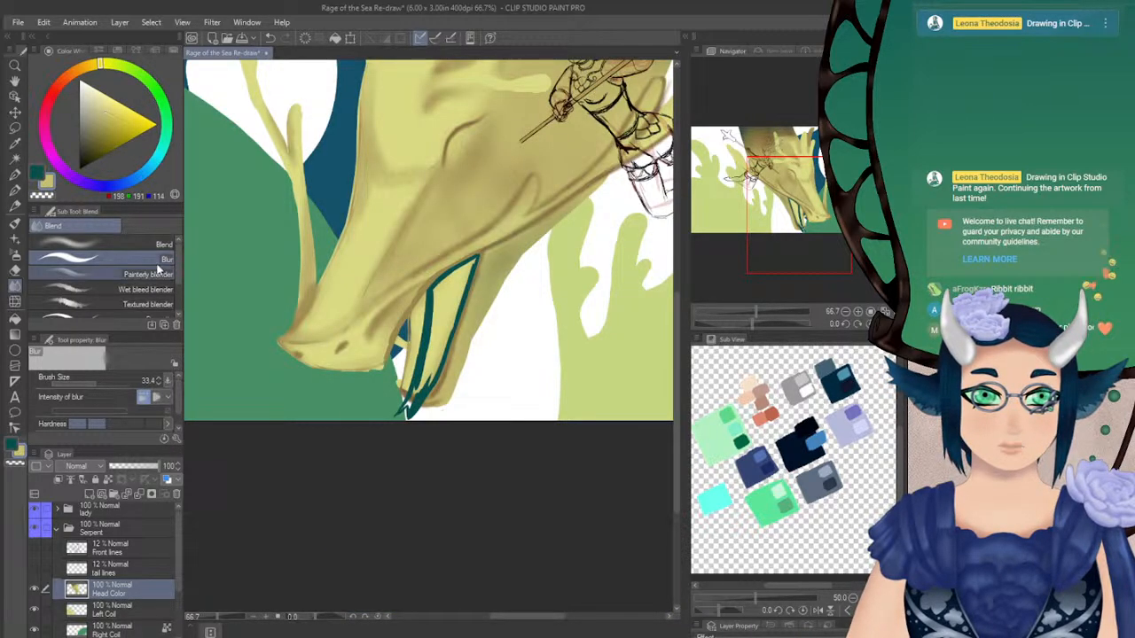
Fill the inside of the serpent's open mouth with solid dark teal using the Turnip pen
left_click(15, 190)
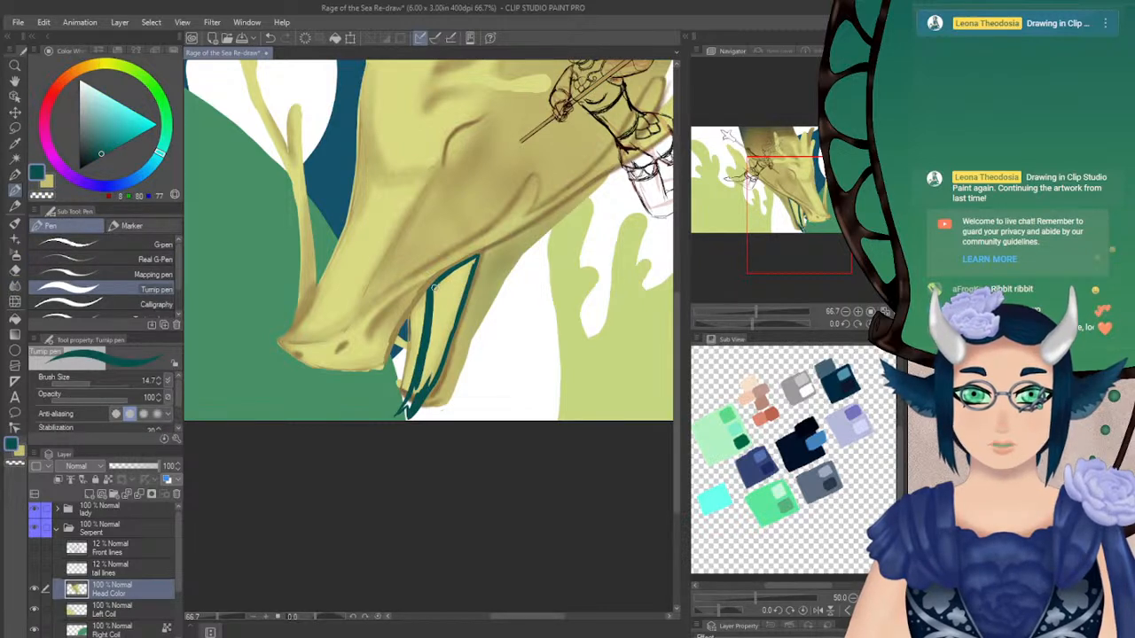
mouse_move(435, 289)
left_mouse_down()
mouse_move(471, 262)
mouse_move(445, 316)
left_mouse_up()
mouse_move(475, 258)
left_mouse_down()
mouse_move(432, 301)
mouse_move(409, 404)
left_mouse_up()
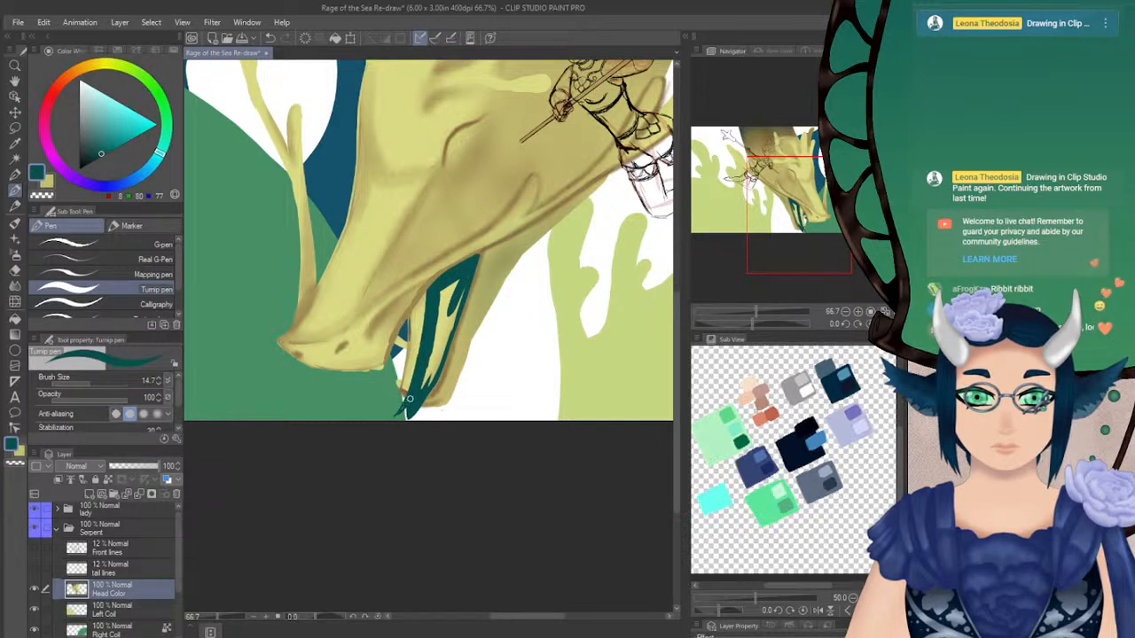
mouse_move(430, 367)
left_mouse_down()
mouse_move(424, 386)
mouse_move(462, 282)
mouse_move(443, 287)
mouse_move(437, 347)
mouse_move(442, 300)
left_mouse_up()
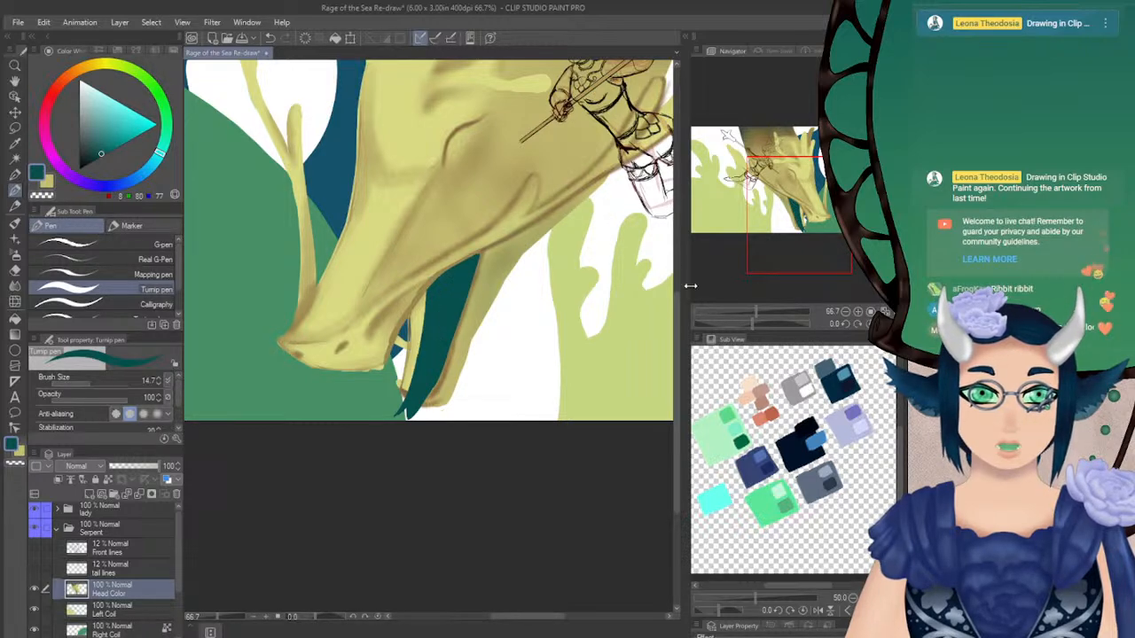
Choose a near-white colour (RGB 230) and show the Front lines sketch layer, keeping tail lines hidden
left_click(884, 323)
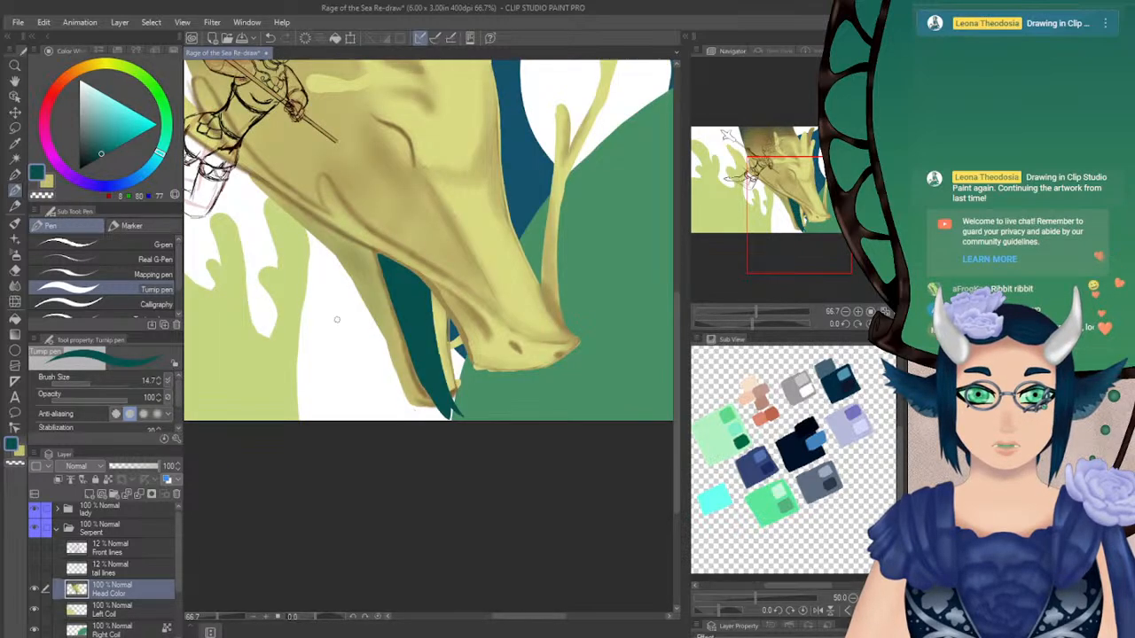
left_click(85, 85)
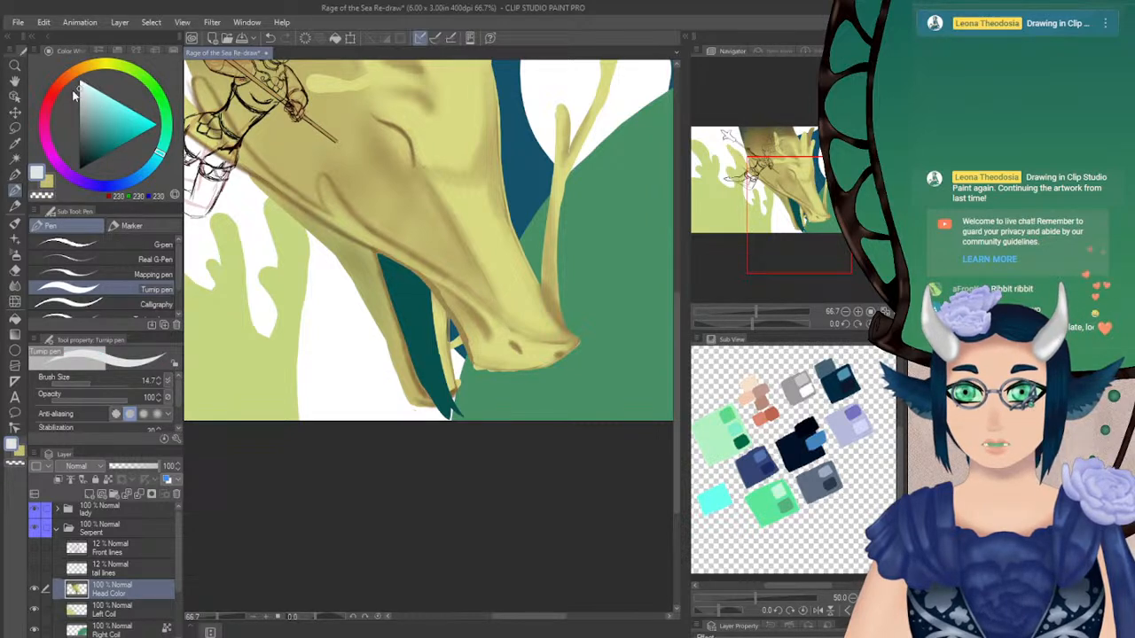
left_click(36, 569)
left_click(35, 569)
left_click(35, 548)
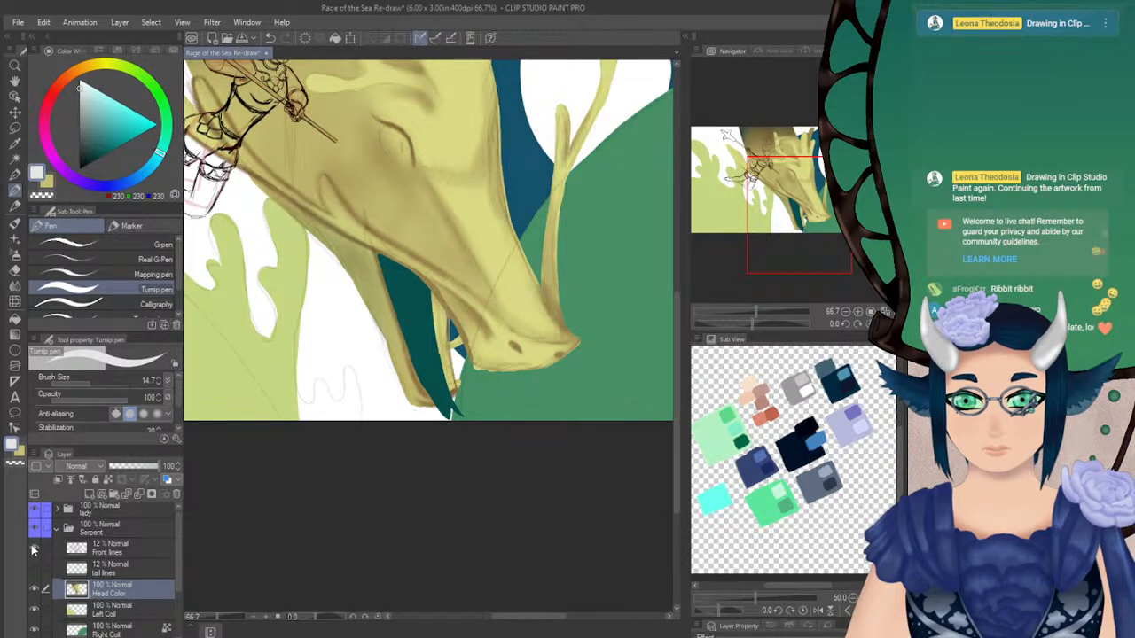
Paint a fang near the lower jaw's tip at brush size 14.0, using light grey (RGB 205)
left_click_drag(758, 321, 780, 323)
left_click_drag(372, 345, 386, 359)
key("ctrl+z")
left_click(158, 383)
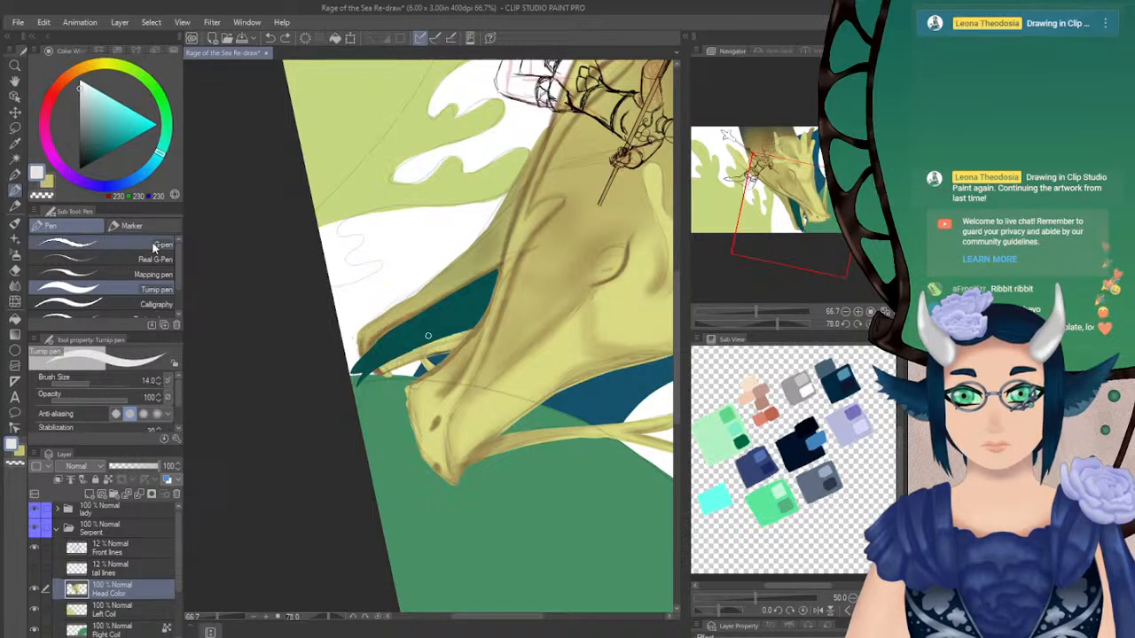
left_click(80, 96)
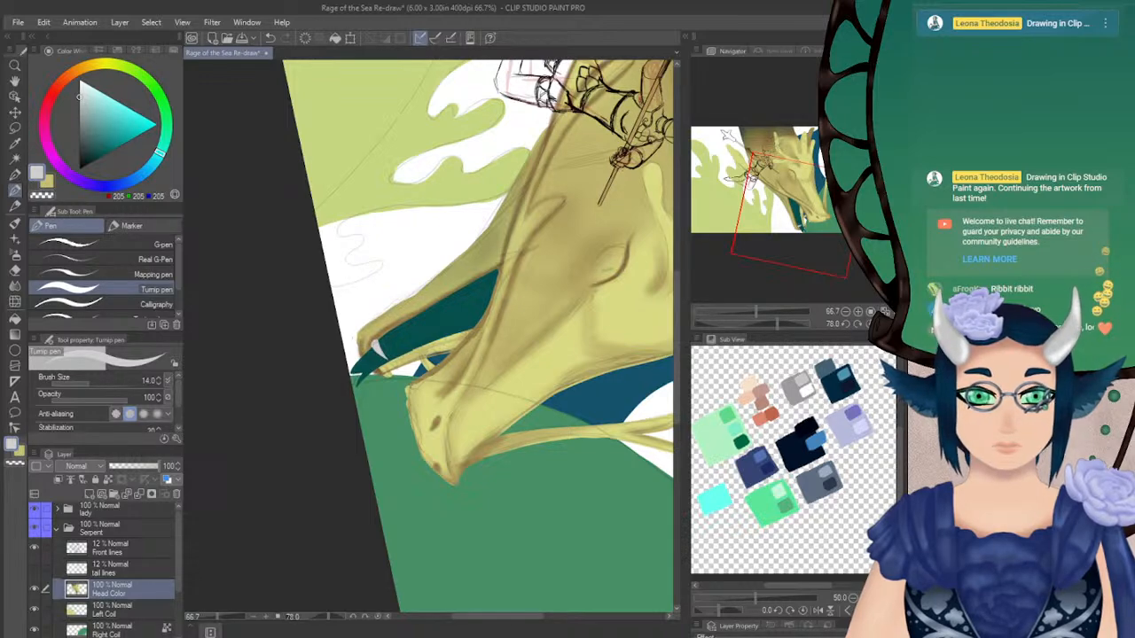
Paint a second light grey fang on the far side of the lower jaw's tip
left_click(870, 324)
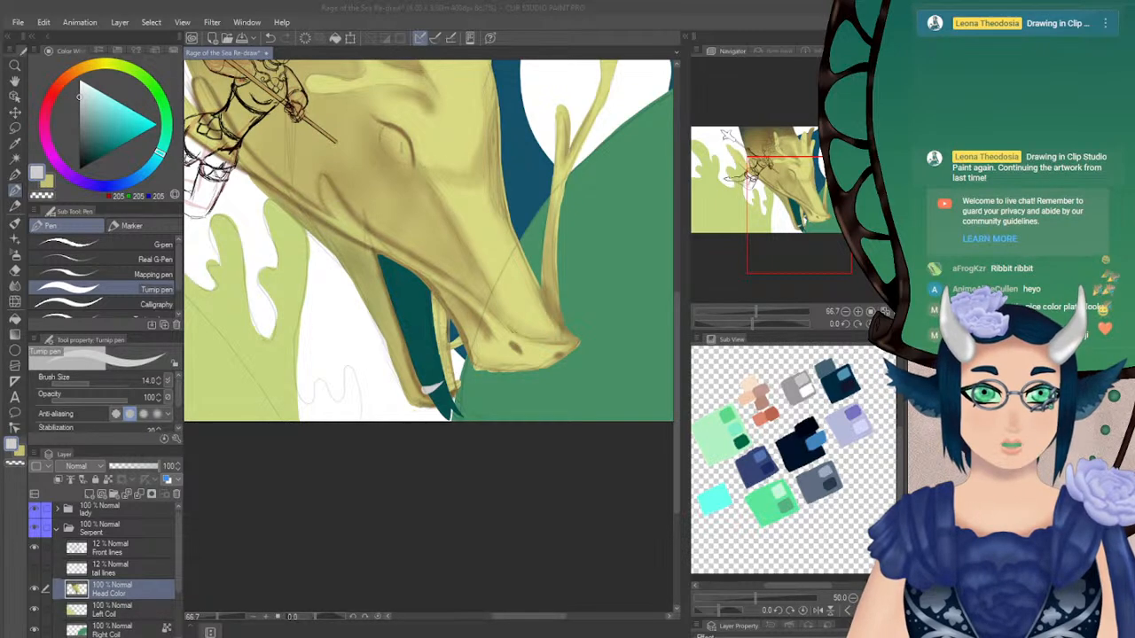
left_click(601, 24)
key("h")
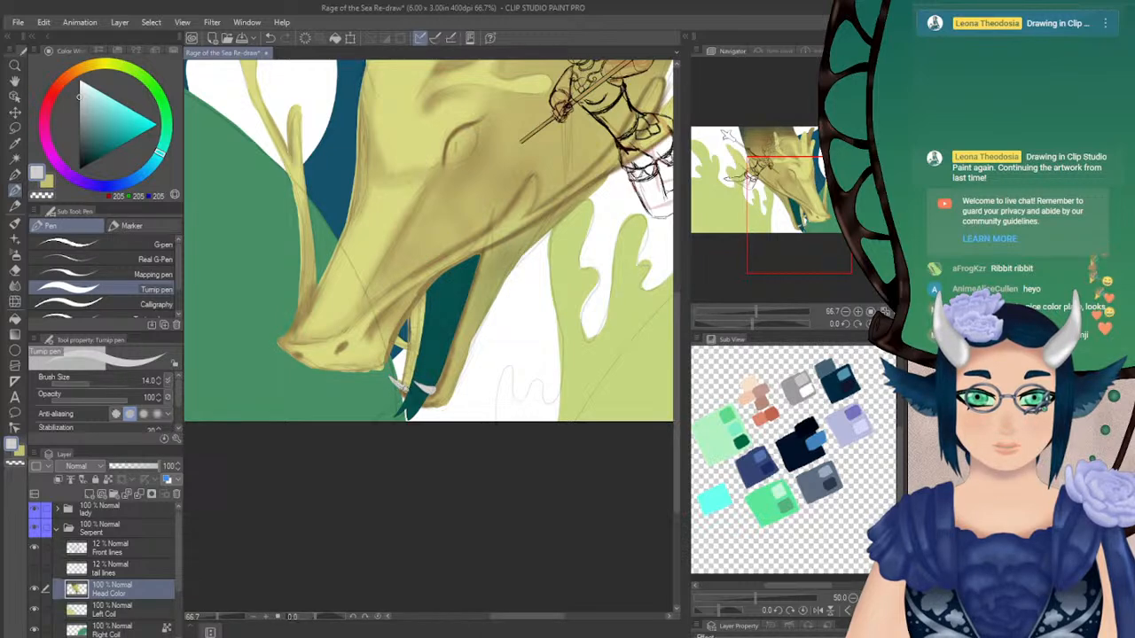
left_click(883, 324)
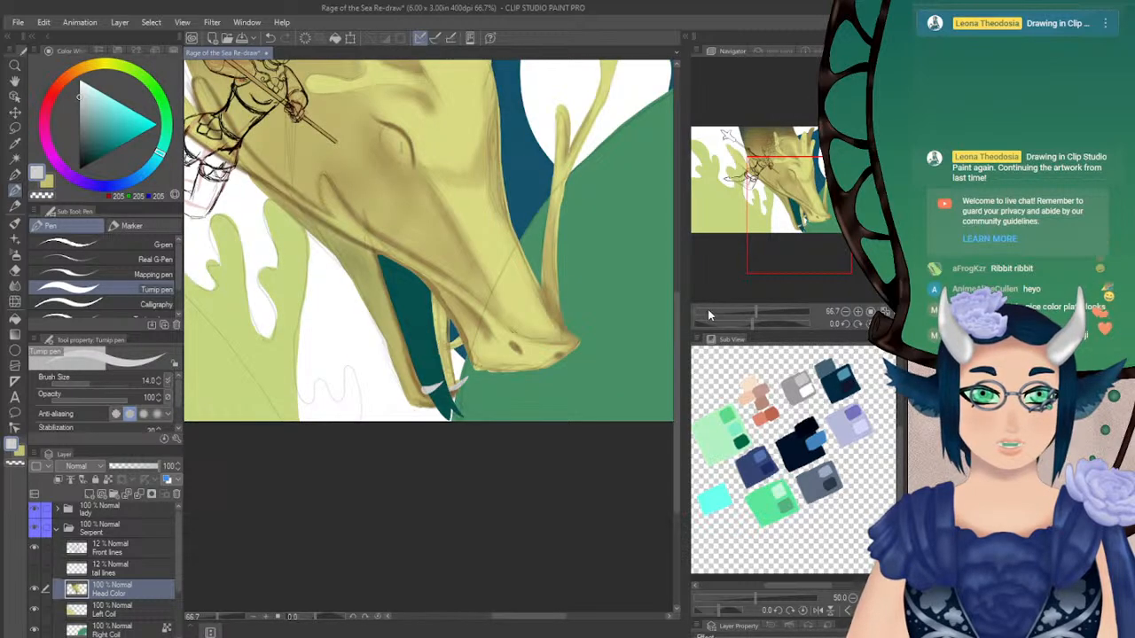
Set the brush size to 10.0 and paint two small pointed teeth behind the near fang on the lower jaw
left_click_drag(756, 324, 788, 324)
left_click(157, 384)
left_click(157, 384)
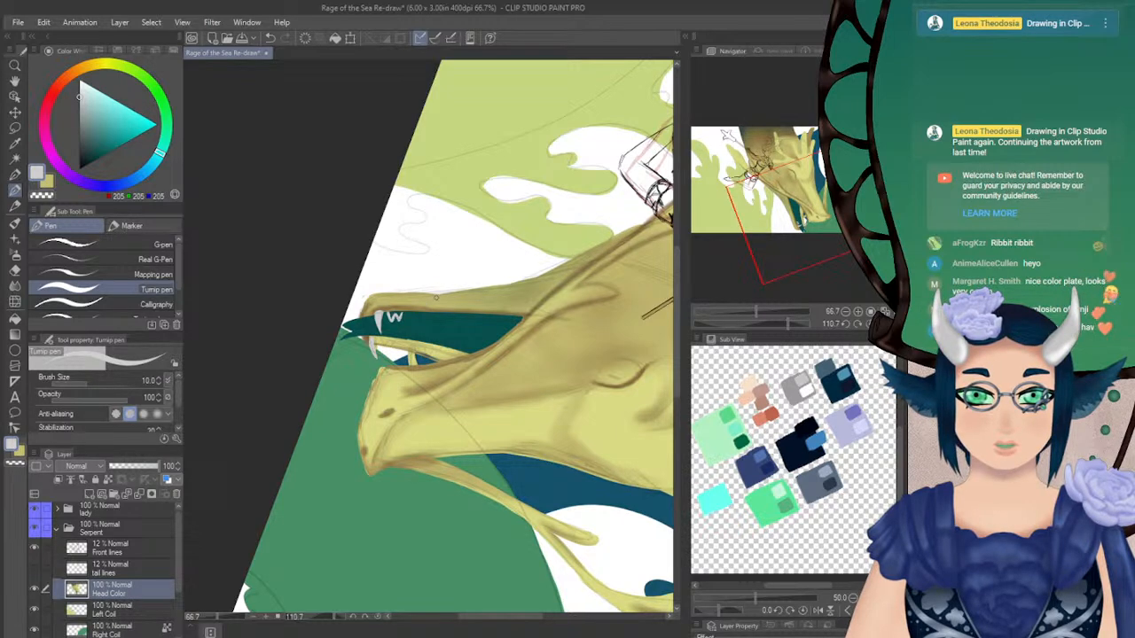
left_click(869, 324)
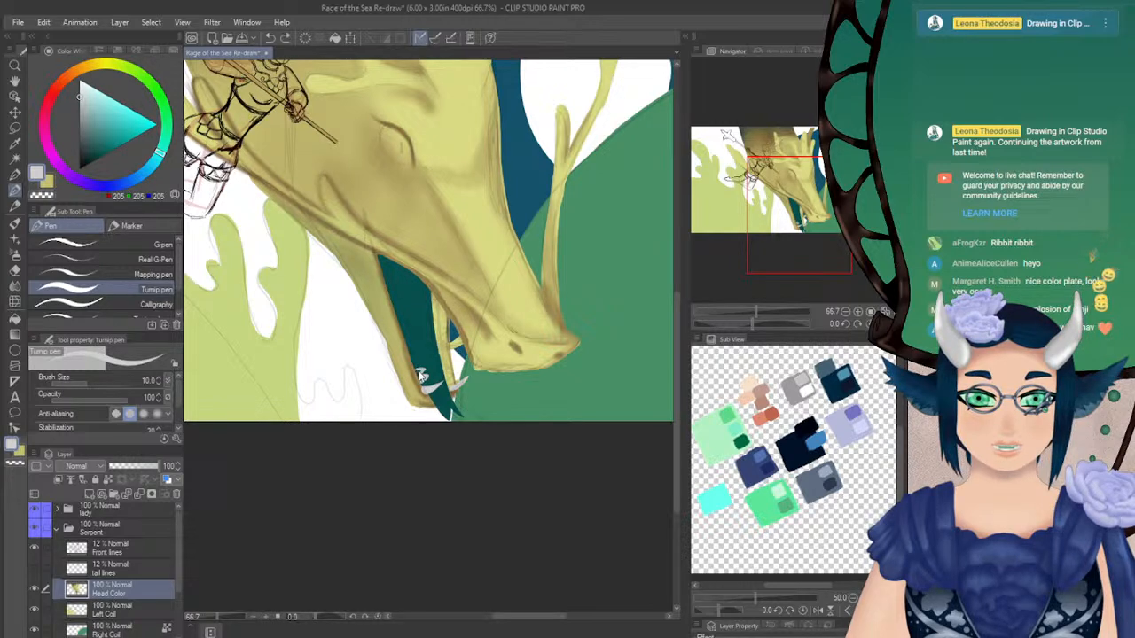
left_click_drag(416, 369, 419, 381)
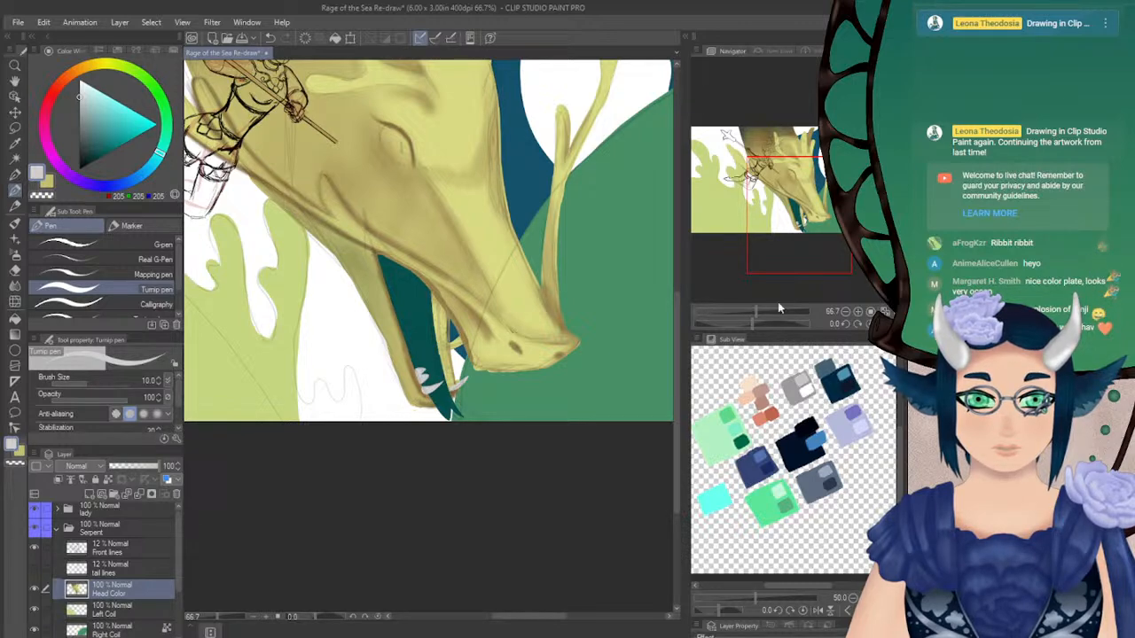
Lighten the colour to RGB 225 and add another small tooth to the lower jaw's row
left_click_drag(743, 321, 725, 321)
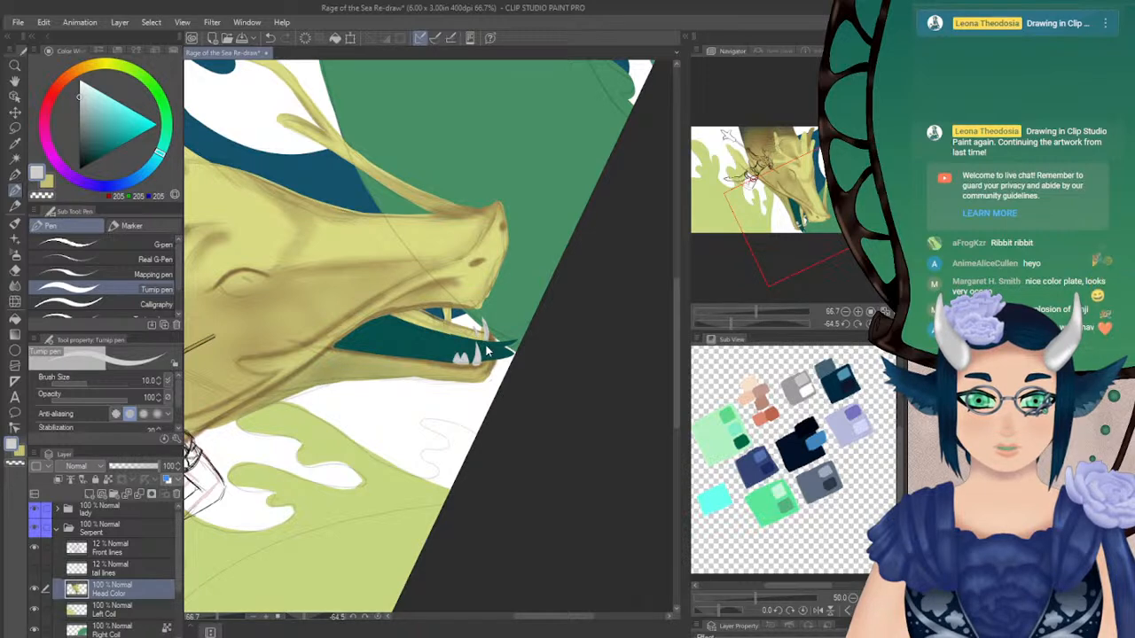
left_click(81, 88)
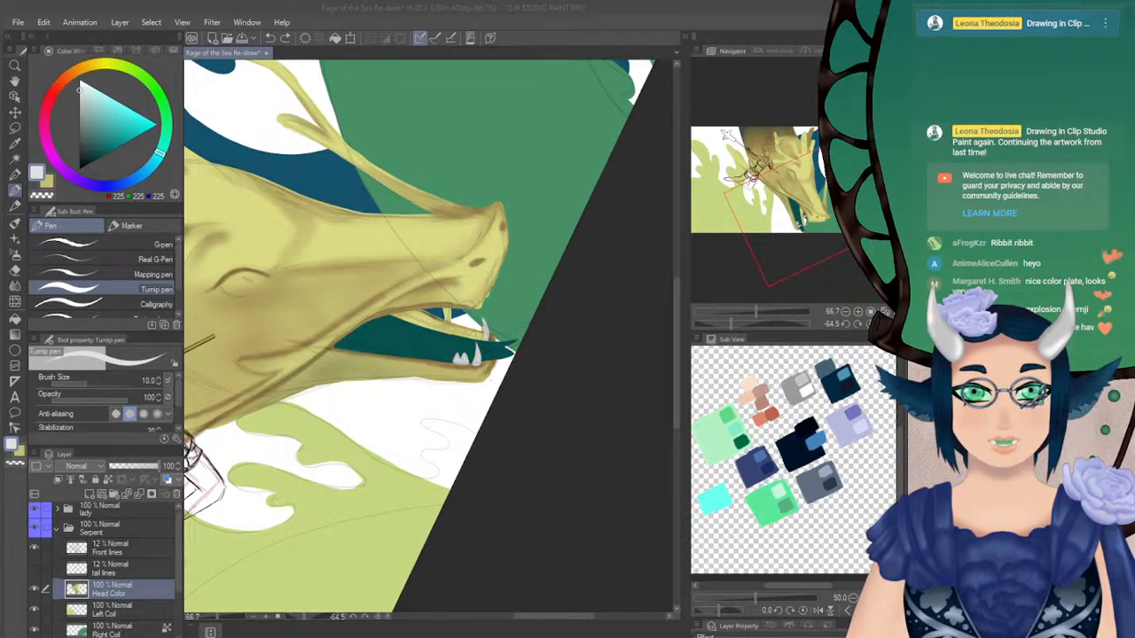
left_click(575, 38)
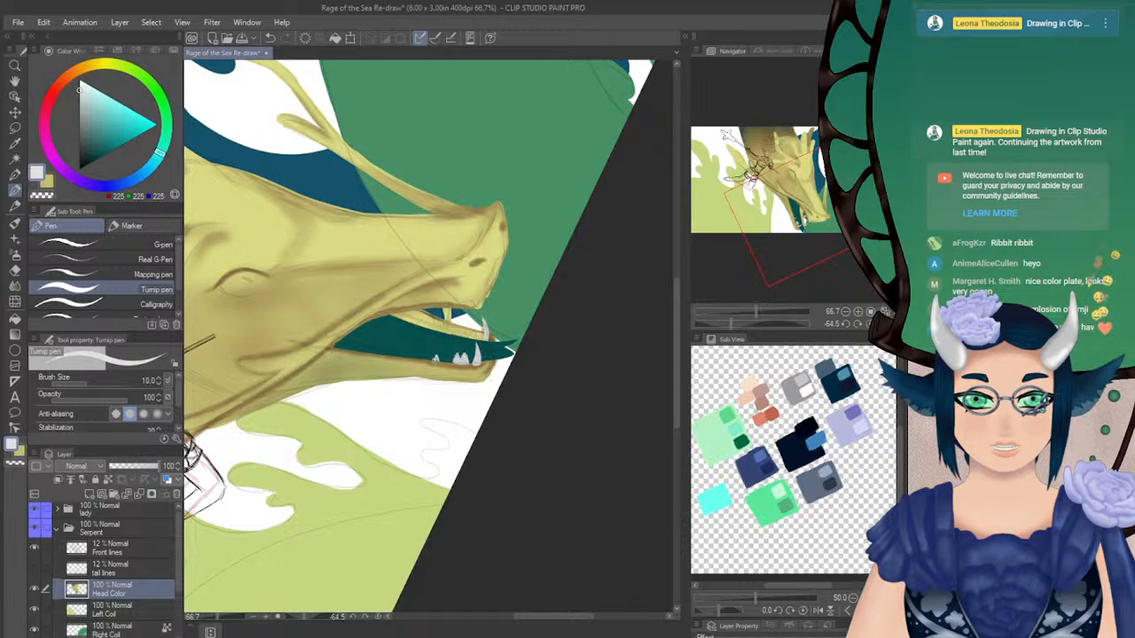
Continue the row of small teeth further back along the near edge of the lower jaw
left_click_drag(805, 322, 754, 324)
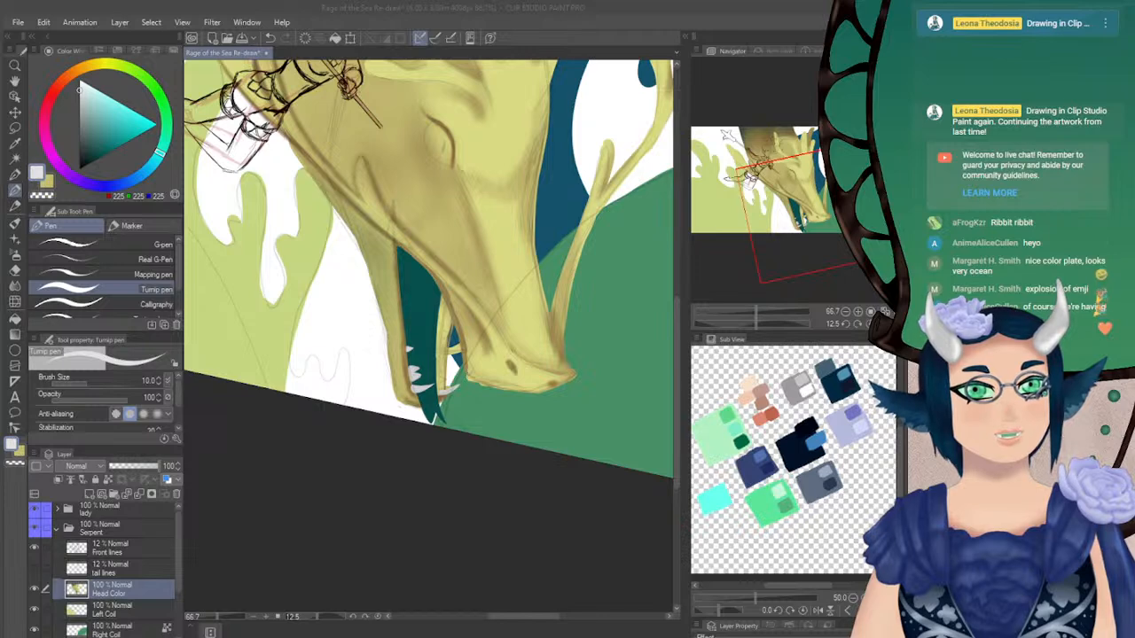
left_click(441, 357)
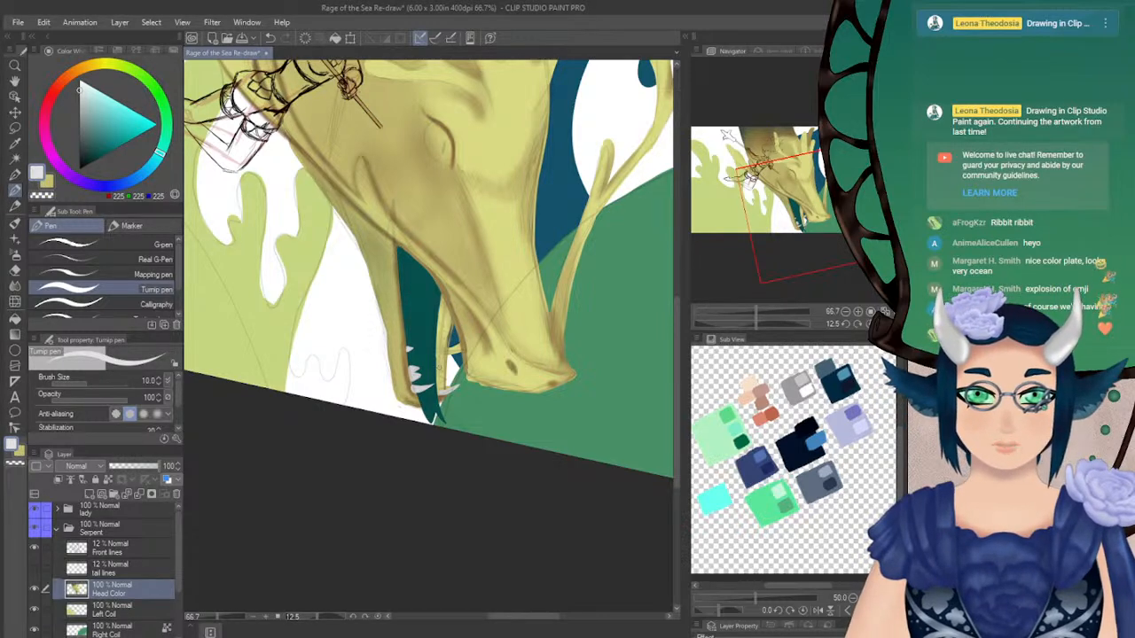
left_click_drag(754, 325, 793, 324)
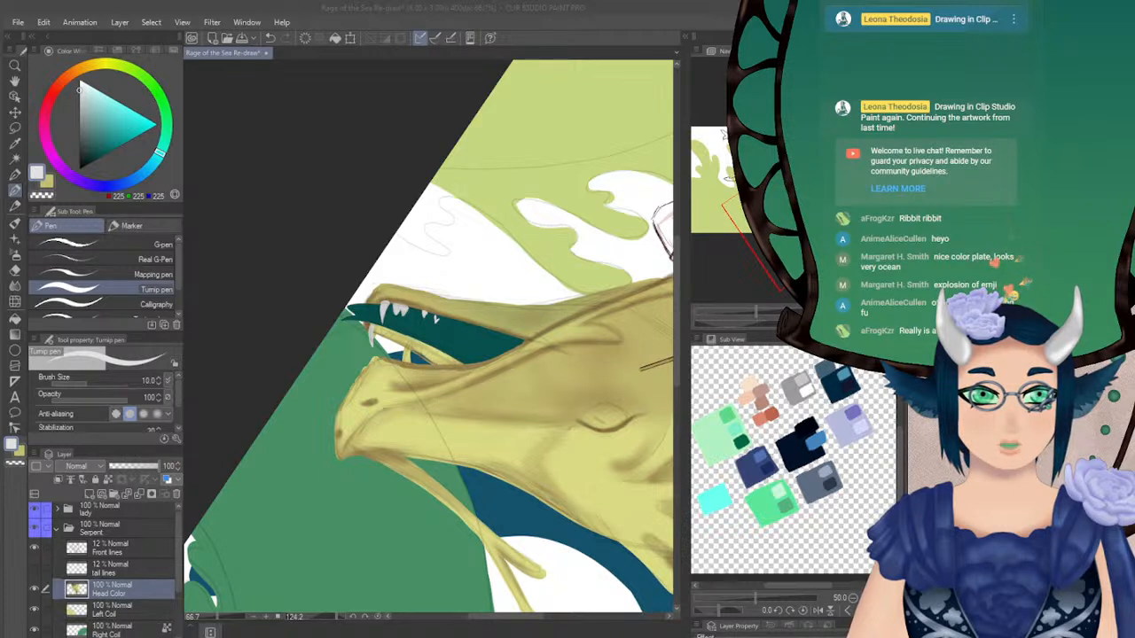
left_click(1, 292)
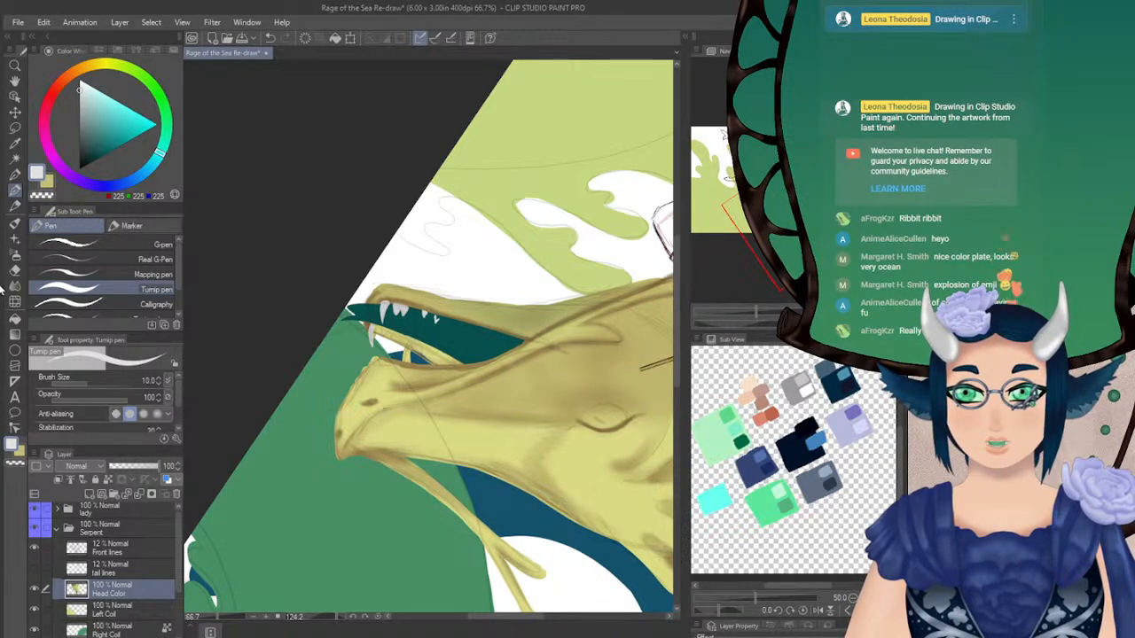
left_click_drag(3, 286, 8, 286)
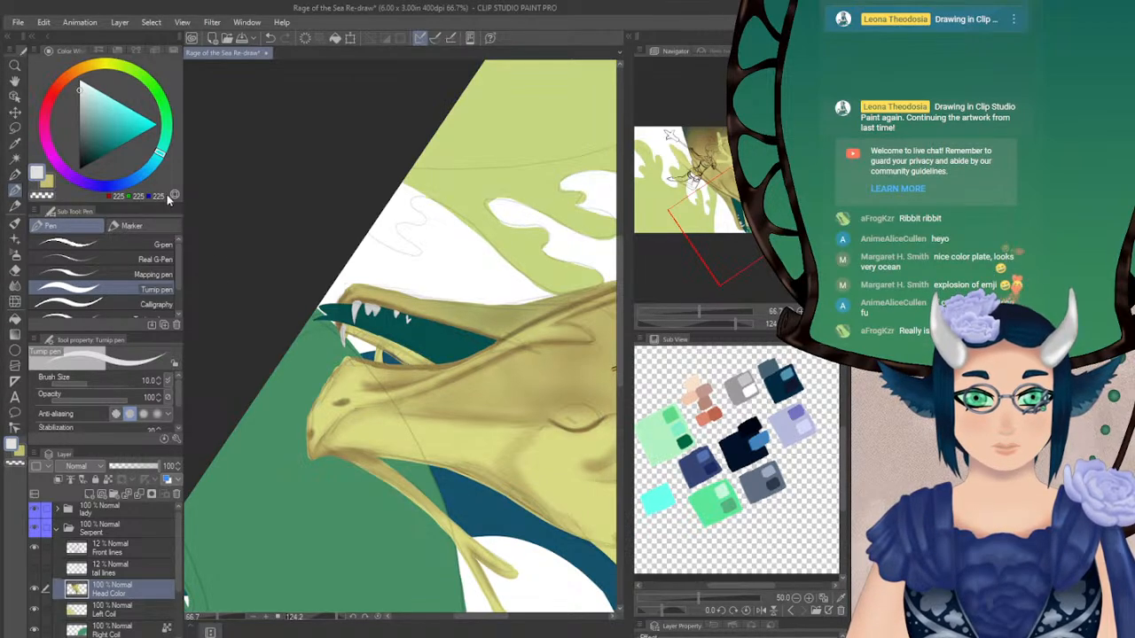
Set the brush size to 8.0, then outline and fill a jagged group of teeth midway along the lower jaw
key("bracketleft")
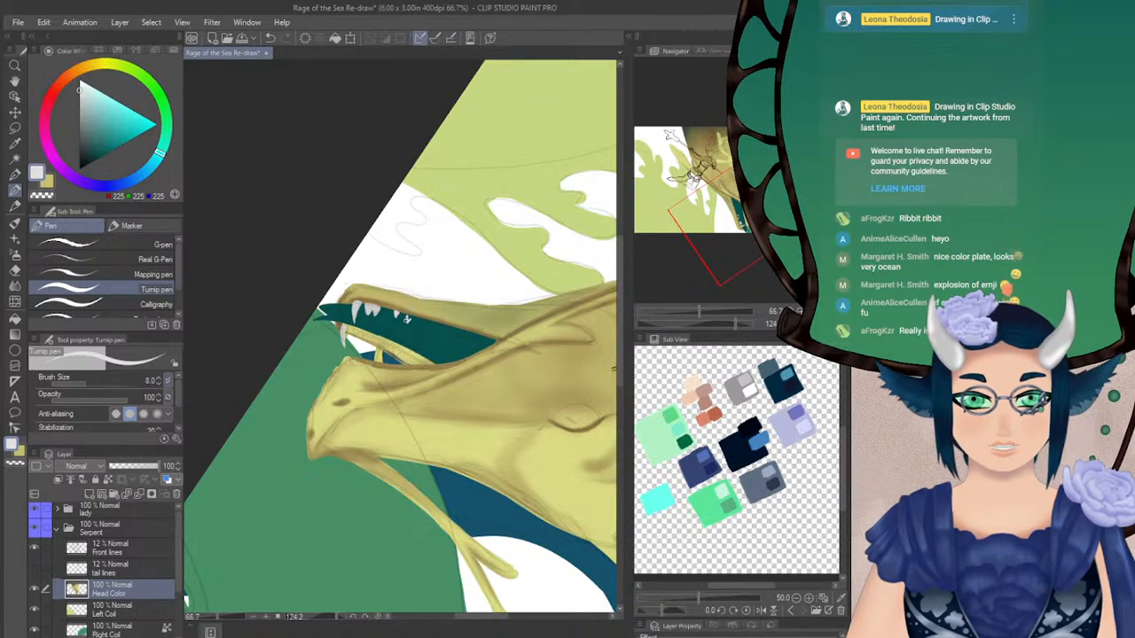
mouse_move(407, 317)
left_mouse_down()
mouse_move(412, 335)
mouse_move(426, 331)
left_mouse_up()
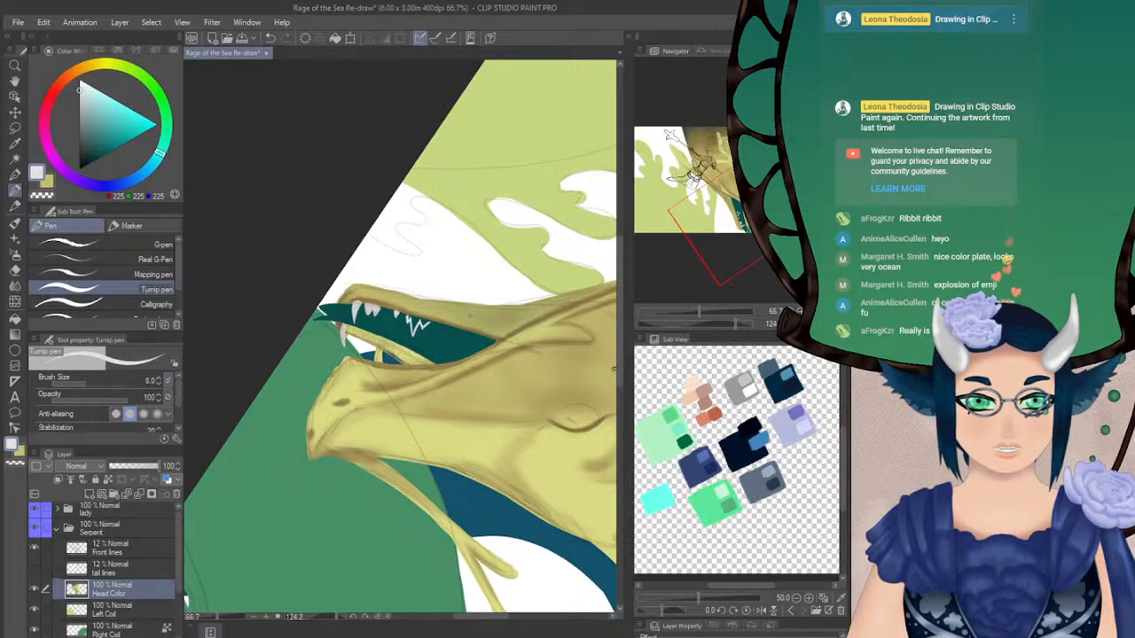
key("ctrl+at")
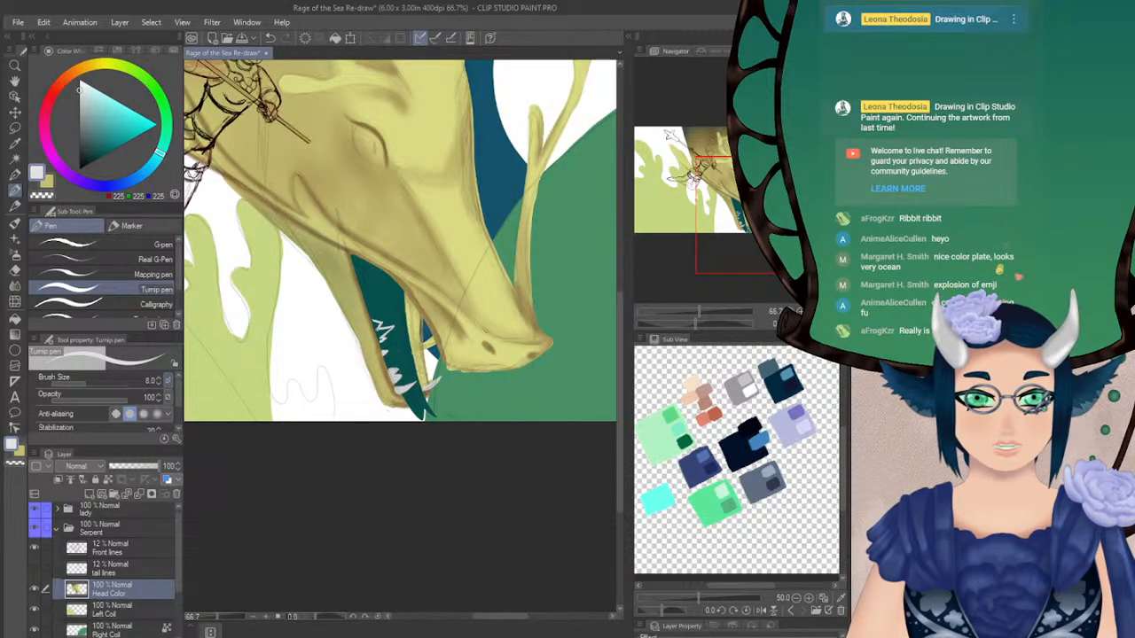
mouse_move(371, 333)
left_mouse_down()
mouse_move(376, 319)
mouse_move(379, 347)
left_mouse_up()
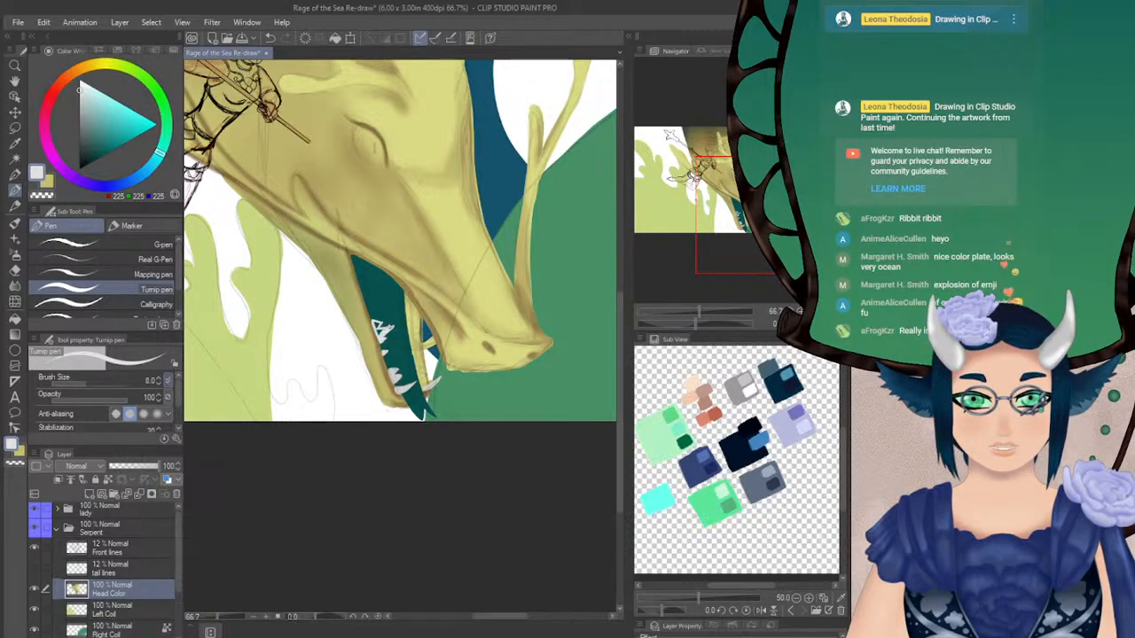
left_click_drag(695, 324, 679, 324)
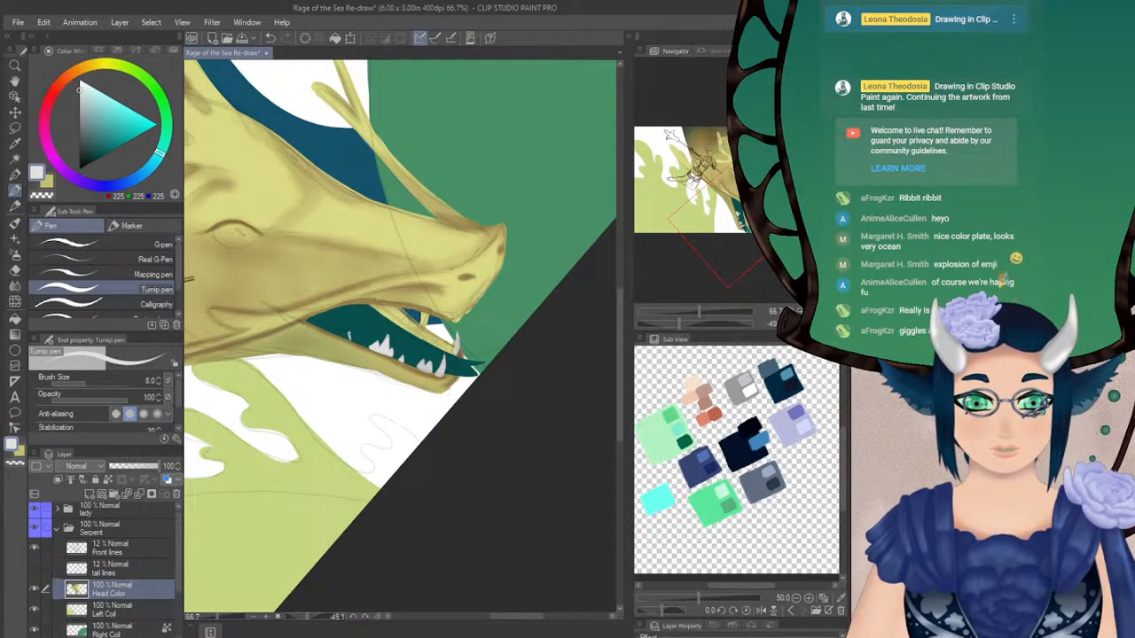
Outline a zigzag row of small back teeth up to the mouth corner and fill it with the near-white colour
left_click_drag(343, 333, 331, 326)
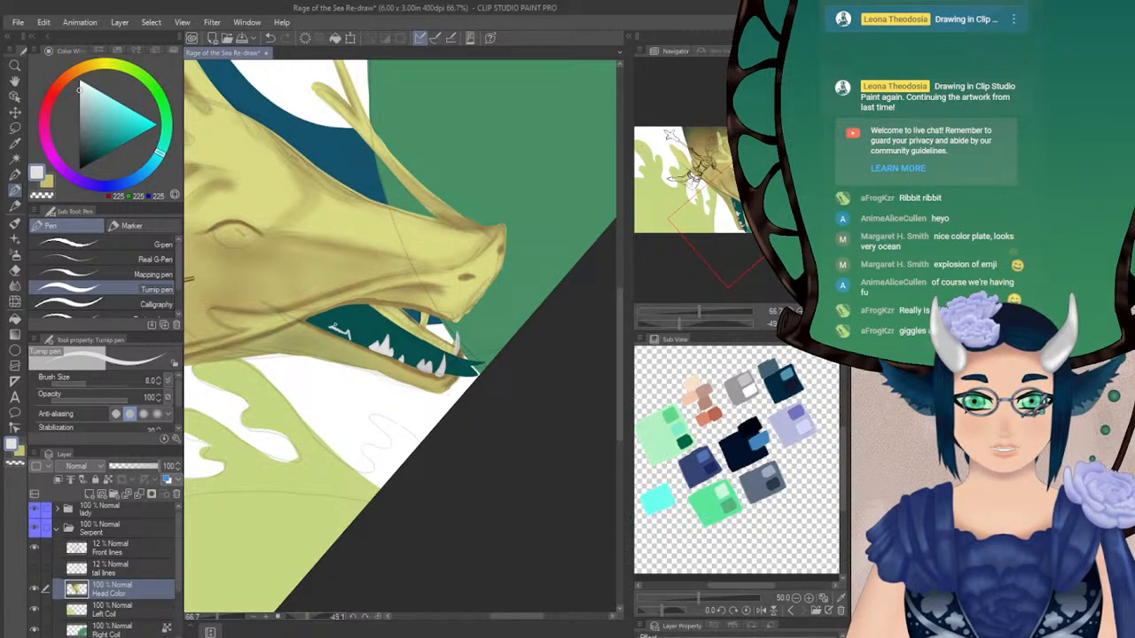
key("ctrl+z")
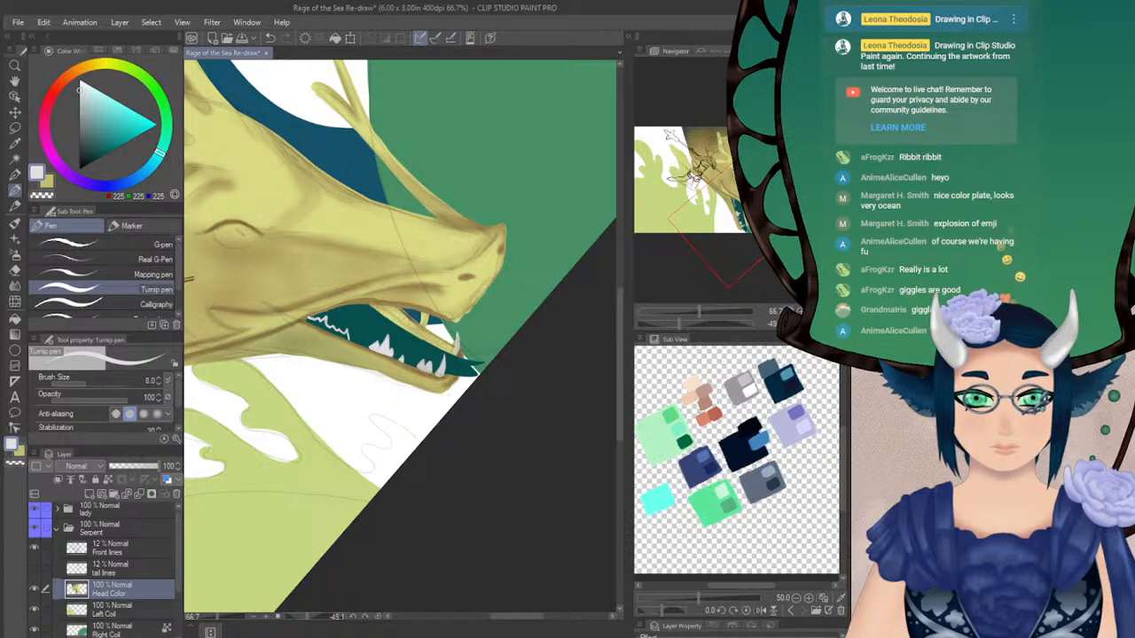
left_click(825, 325)
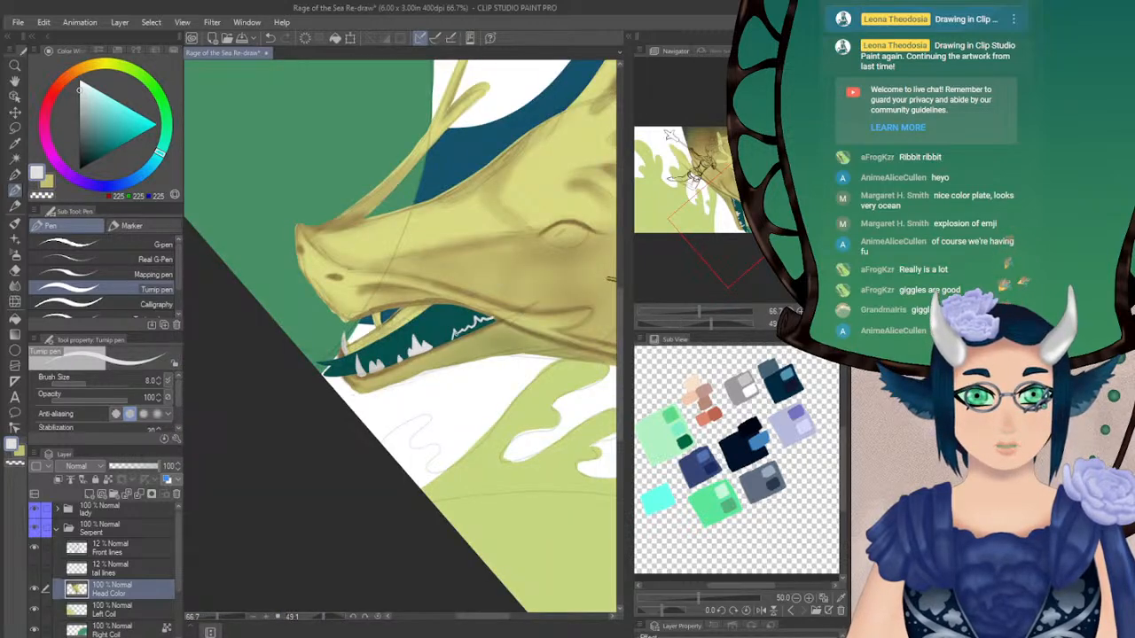
left_click_drag(700, 322, 741, 324)
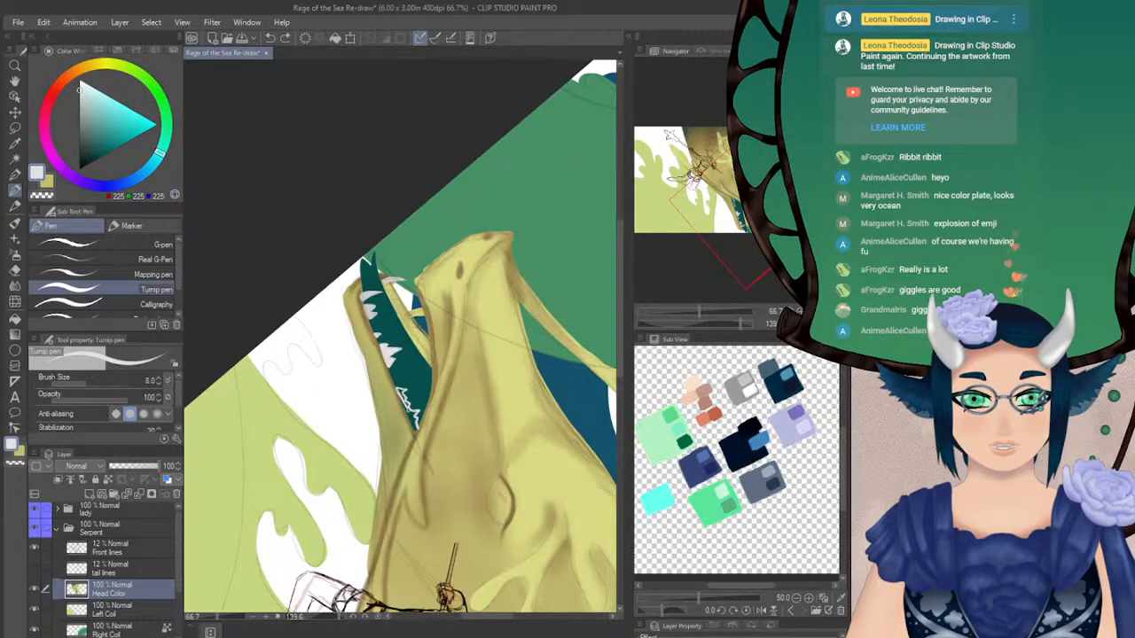
left_click_drag(395, 385, 414, 428)
key("ctrl+z")
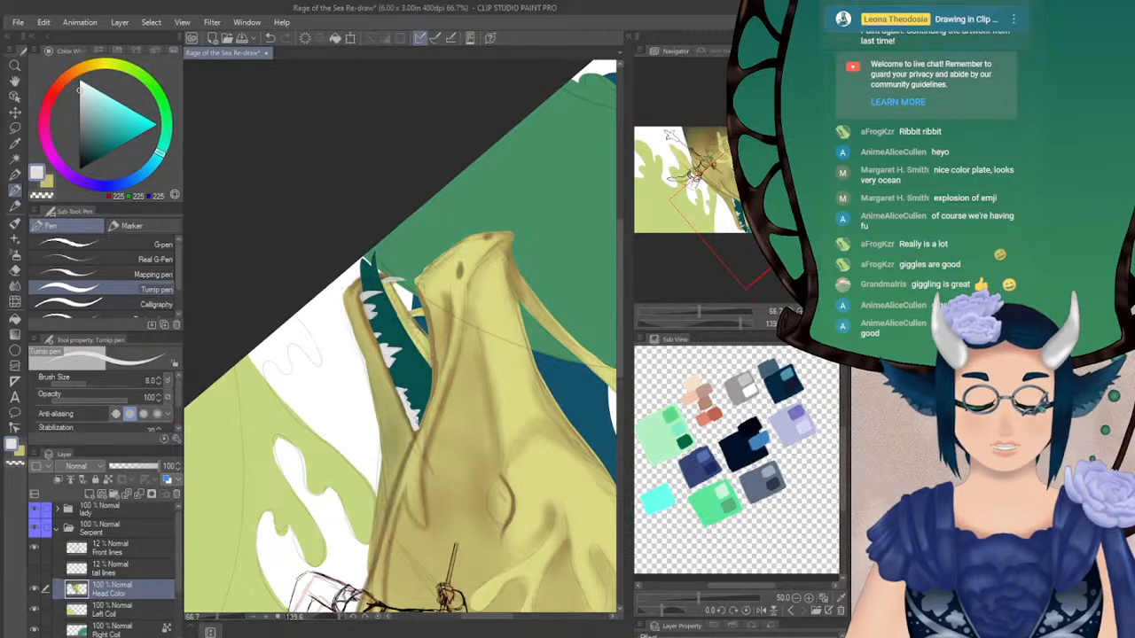
Darken the colour to a grey of RGB 177 and paint a row of small teeth along the far side of the lower jaw
key("h")
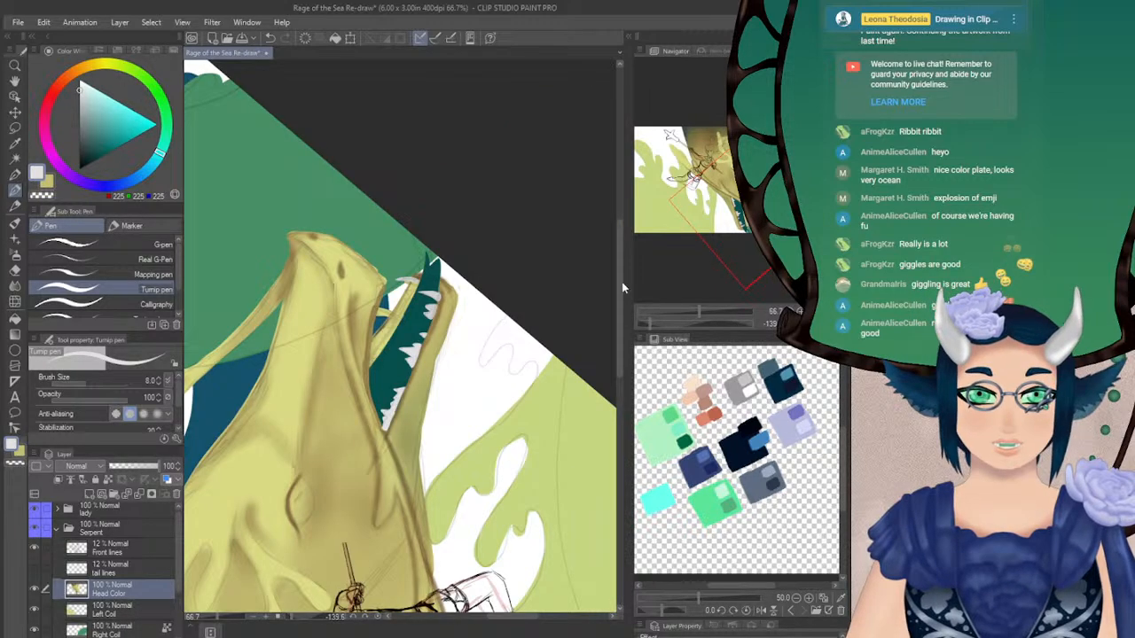
key("ctrl+at")
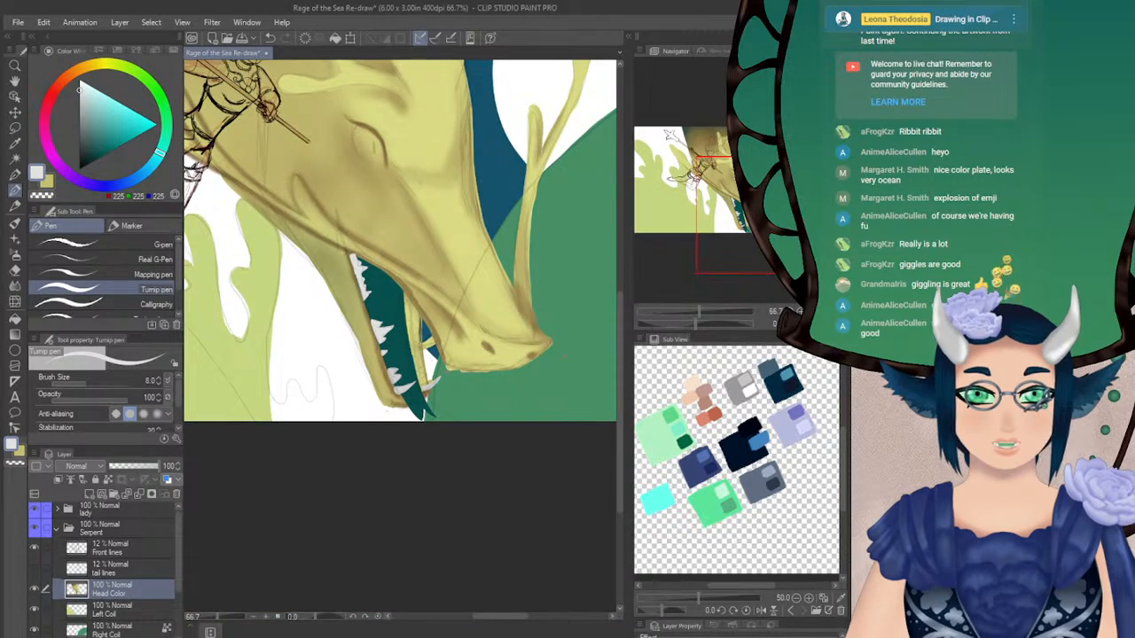
left_click_drag(697, 324, 728, 324)
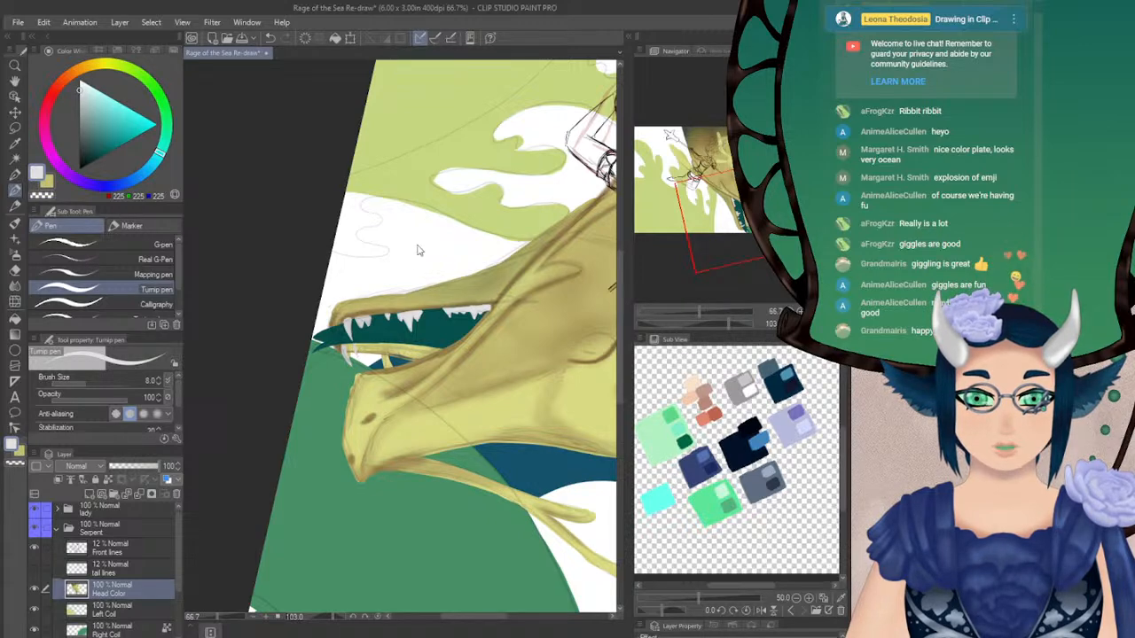
left_click_drag(82, 91, 79, 105)
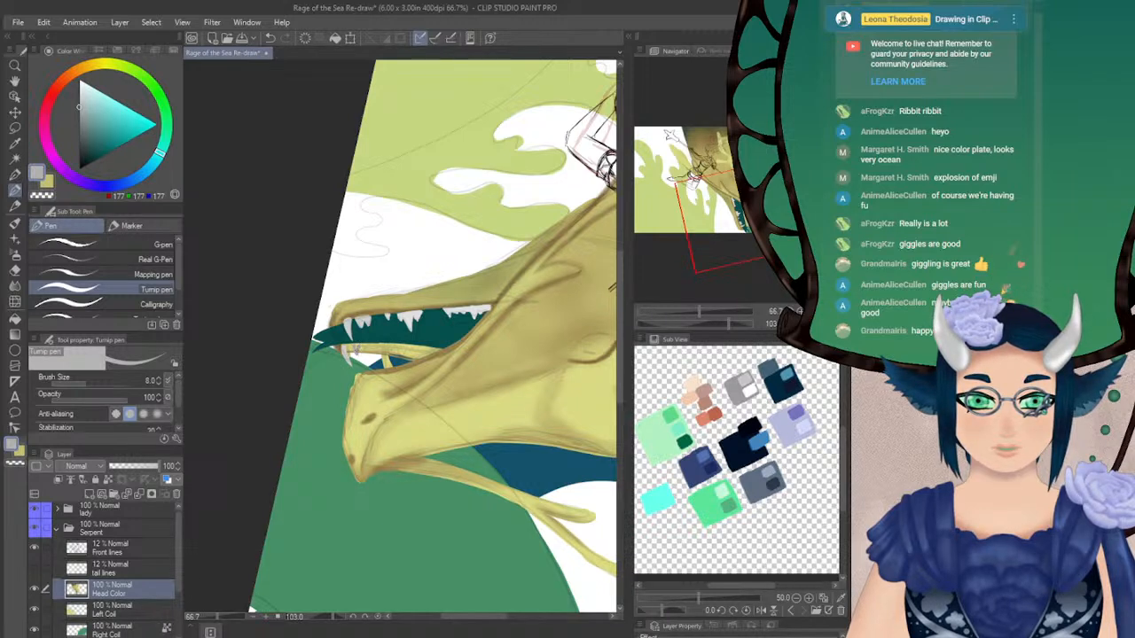
key("ctrl+z")
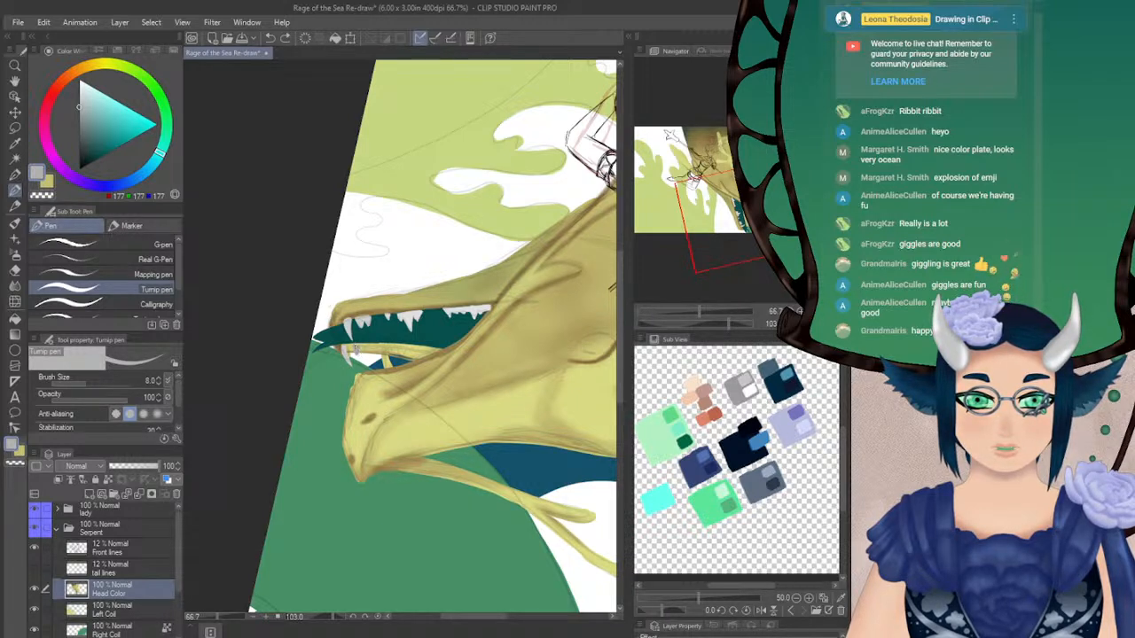
left_click_drag(357, 347, 356, 360)
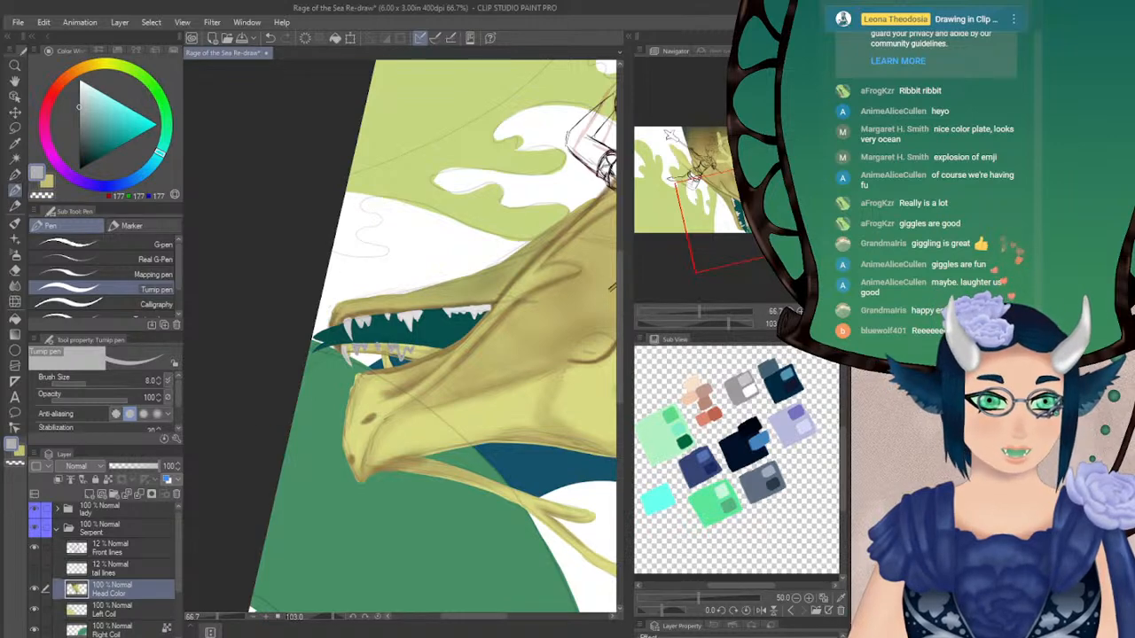
Sample the mouth's dark teal as the second colour and switch back to the tooth grey
left_click(821, 325)
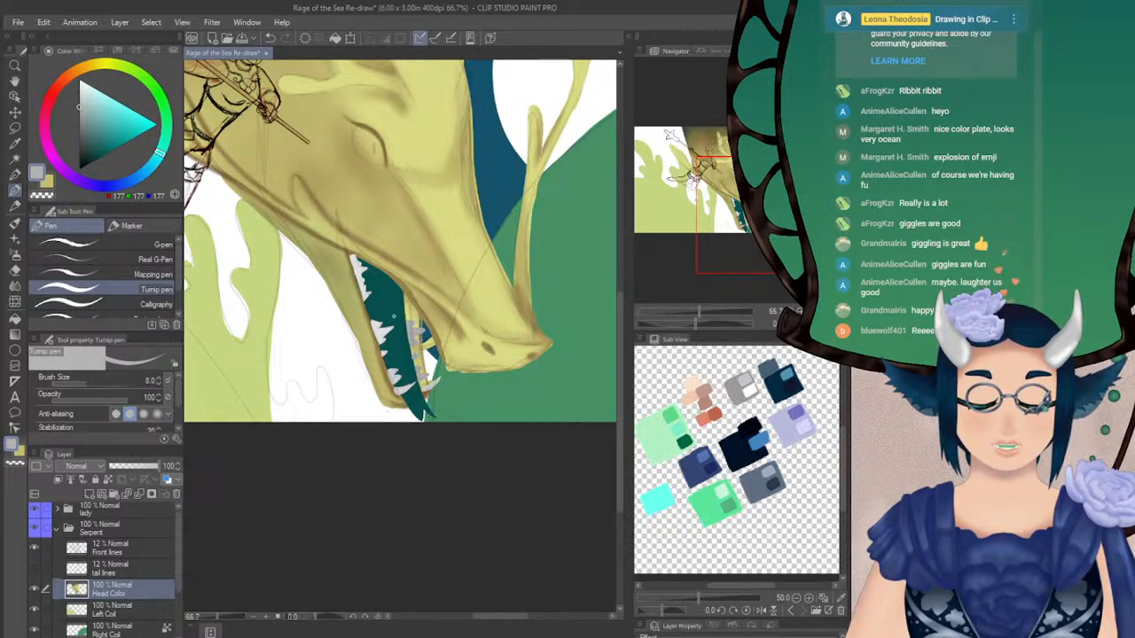
left_click(387, 300, "alt")
left_click(386, 300, "alt")
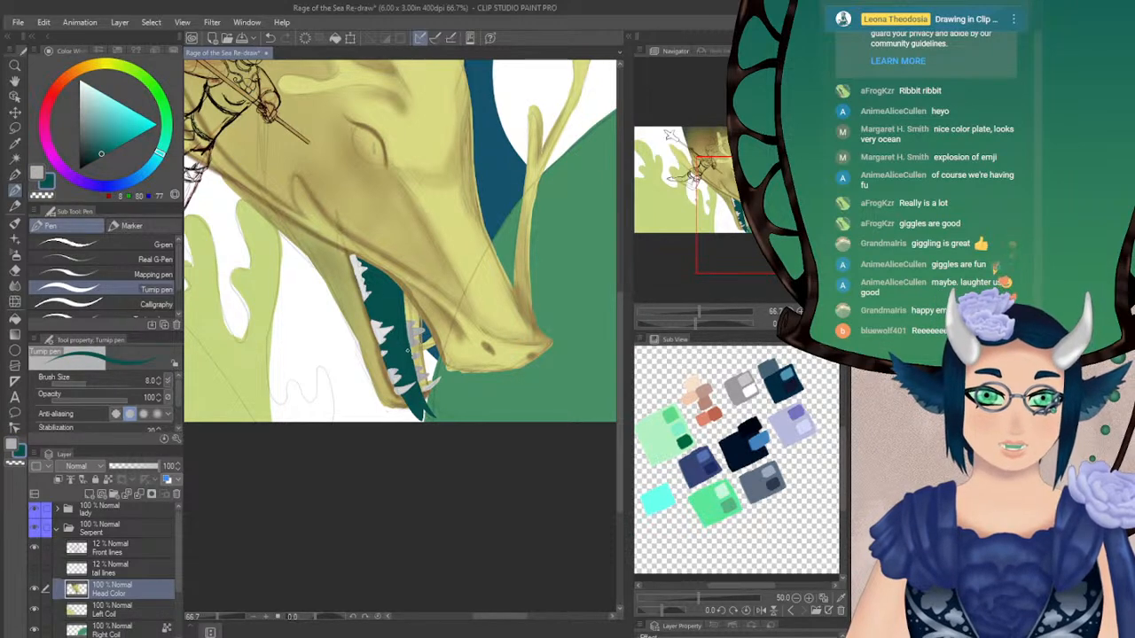
key("x")
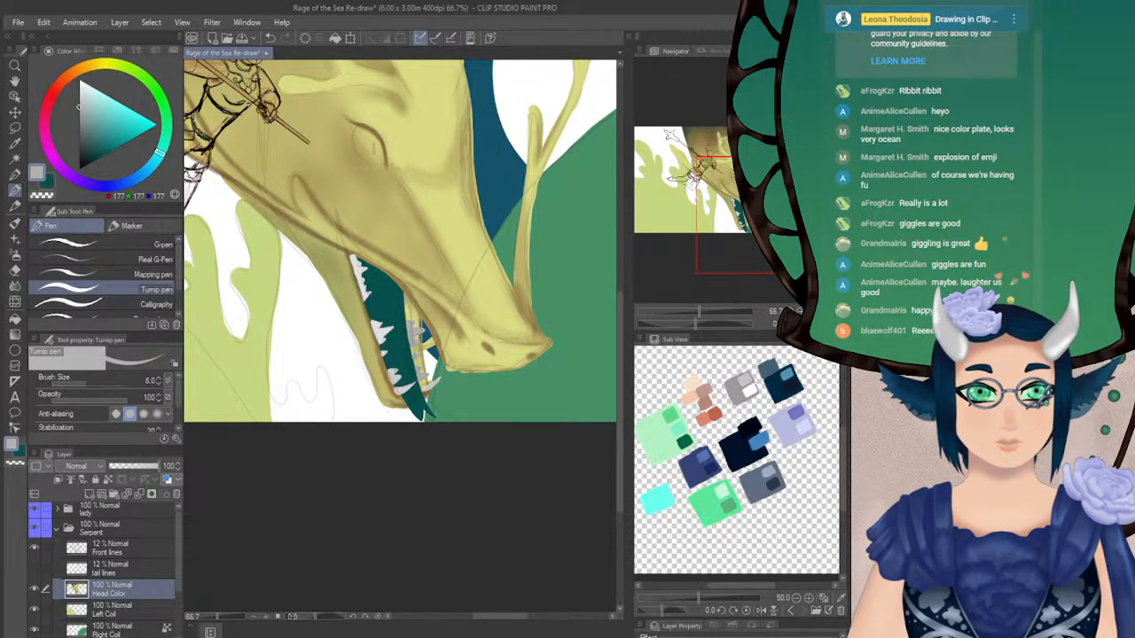
Check the head in a mirrored view and compare it with the snake eye in the Eye Types.png reference
key("h")
key("ctrl+minus")
left_click_drag(399, 292, 350, 347)
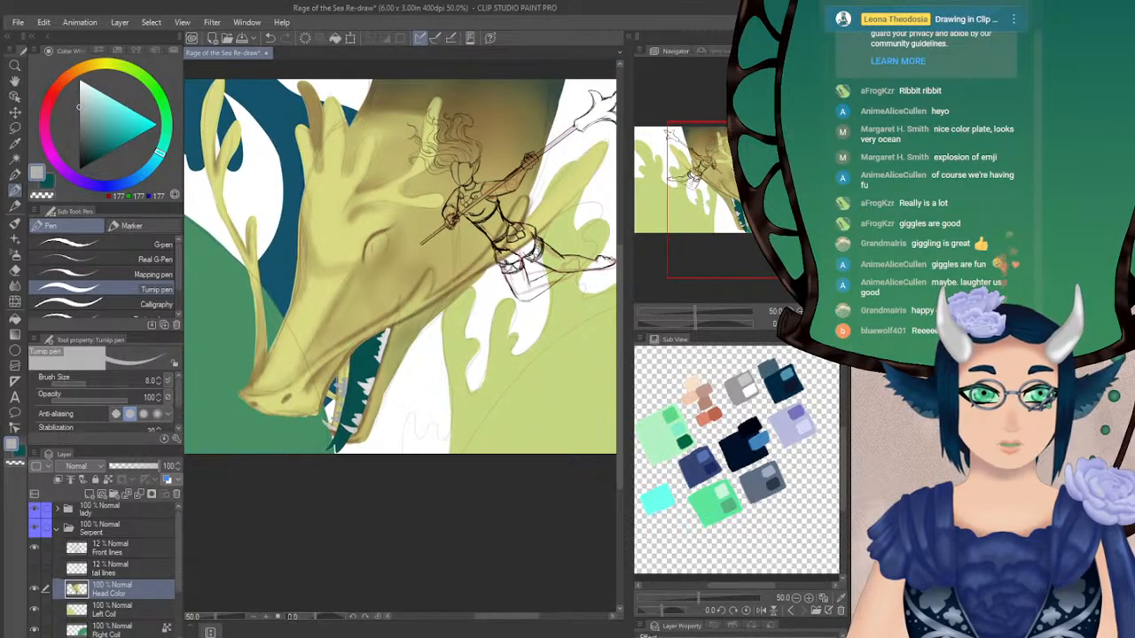
key("h")
left_click_drag(416, 274, 368, 317)
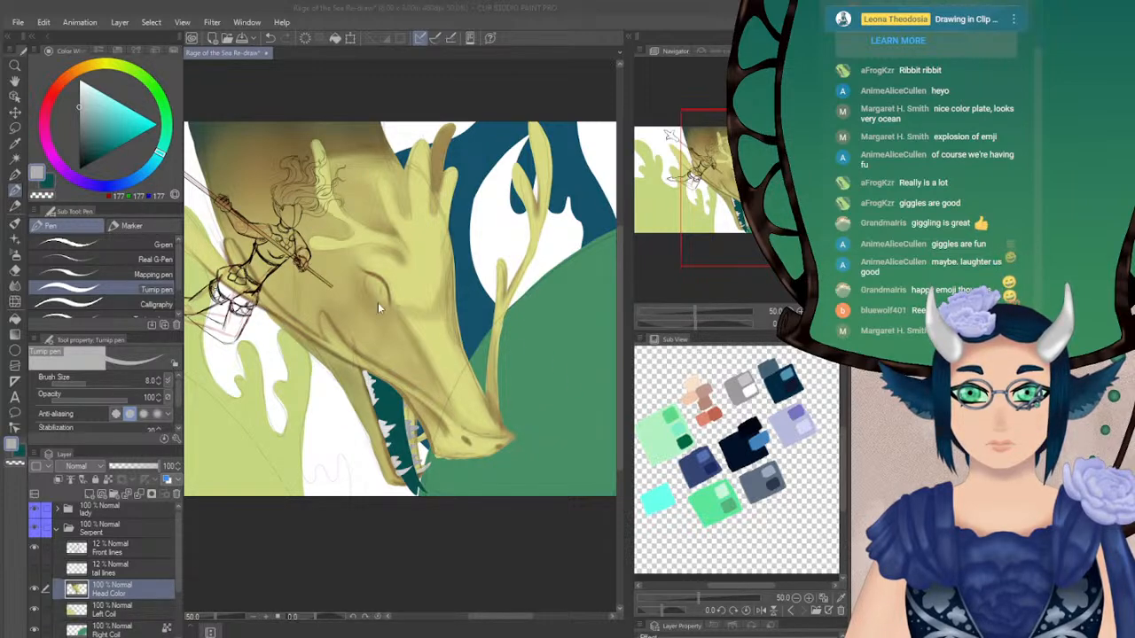
left_click(626, 402)
scroll(563, 269, "up", 3)
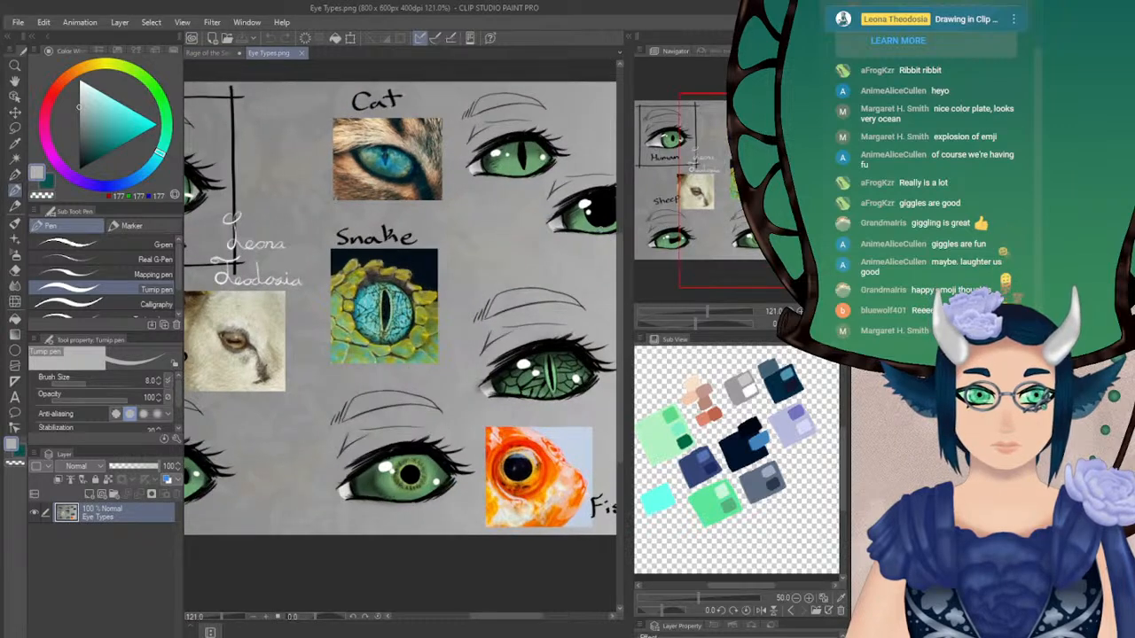
scroll(563, 268, "up", 5)
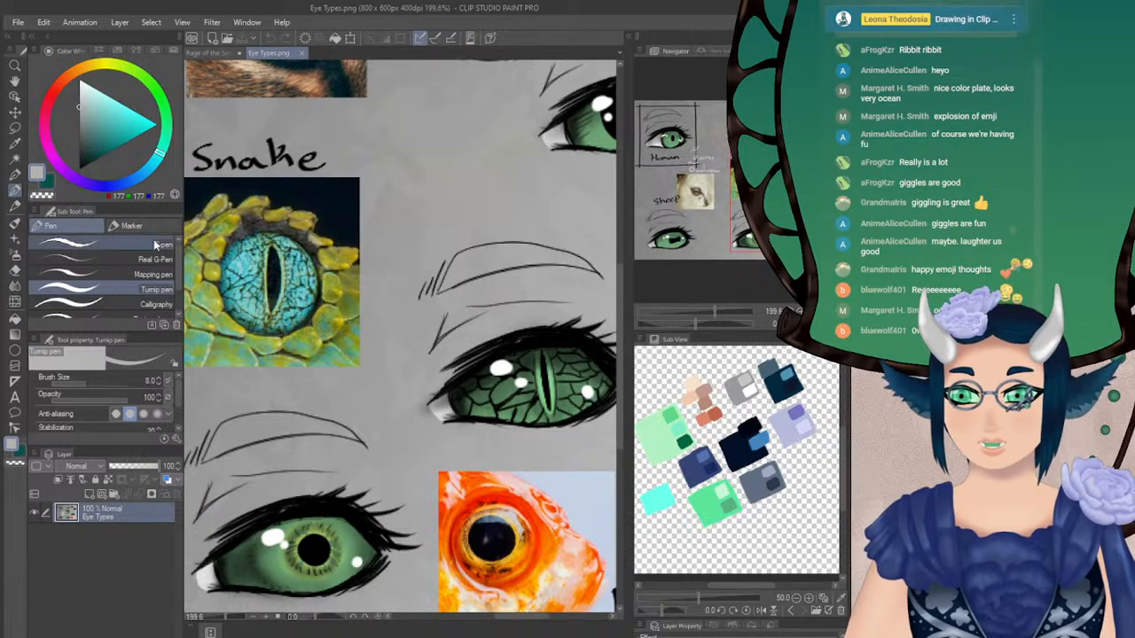
left_click(210, 53)
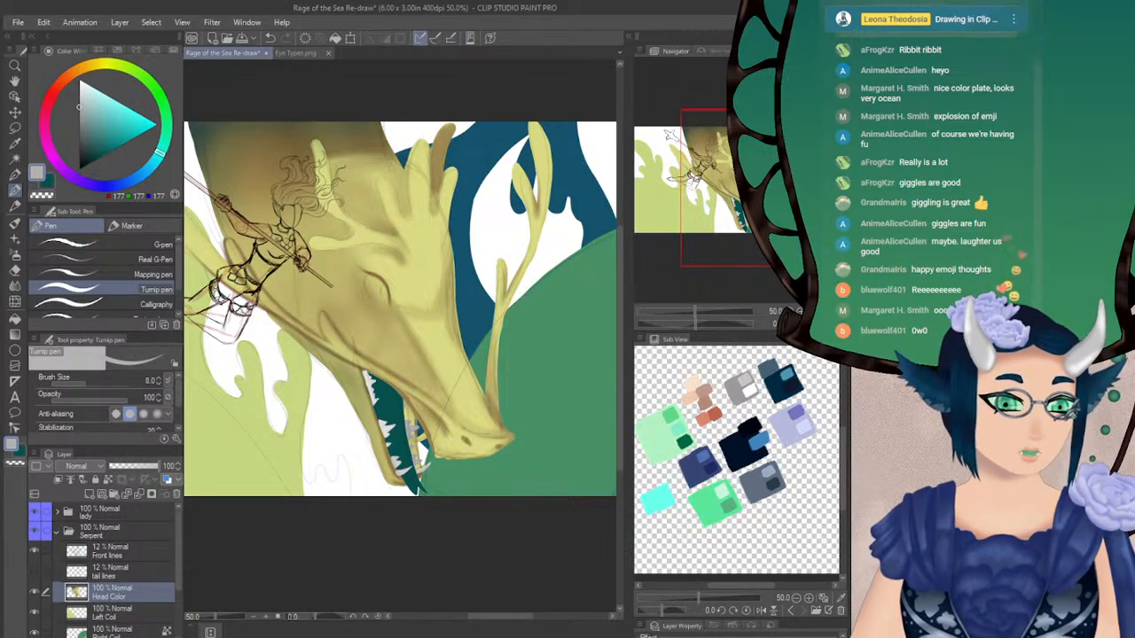
left_click_drag(399, 355, 374, 258)
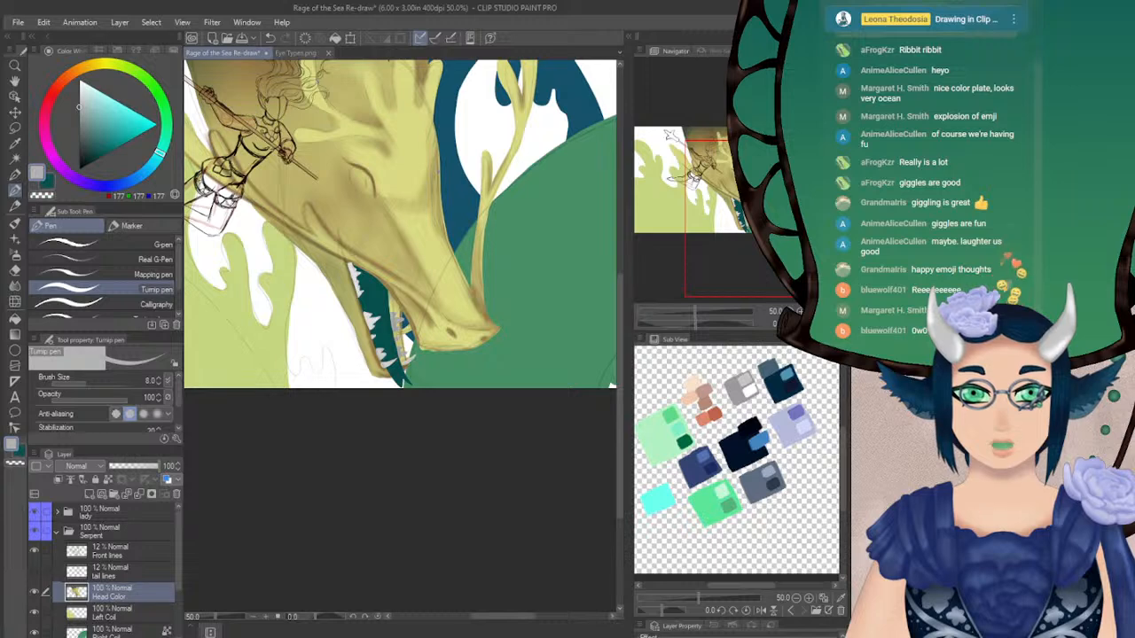
left_click(282, 52)
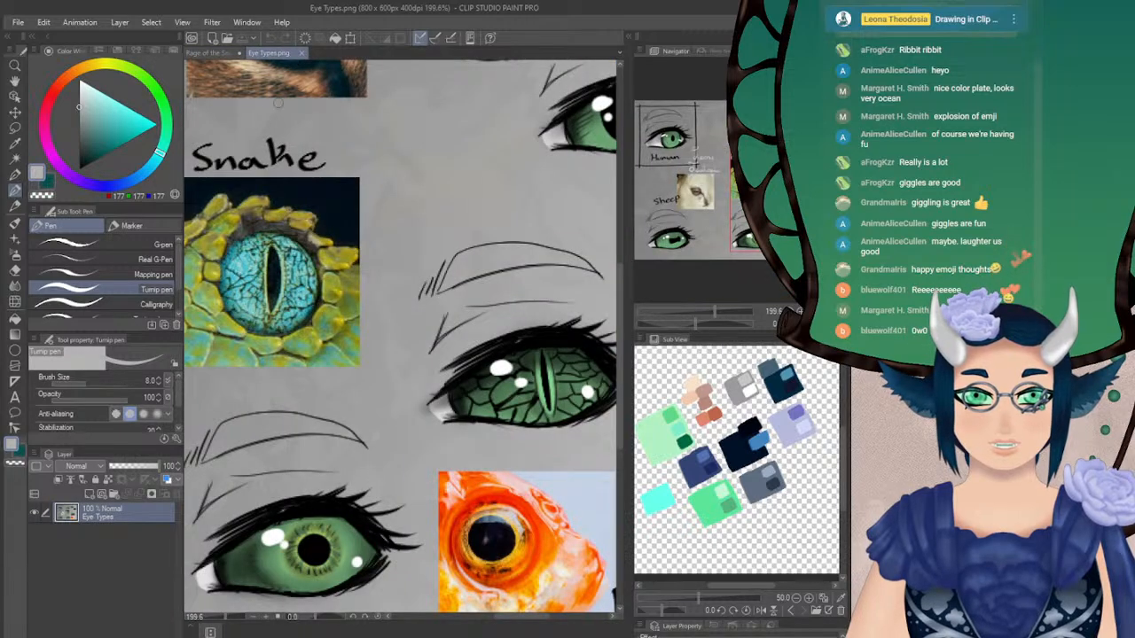
left_click(224, 51)
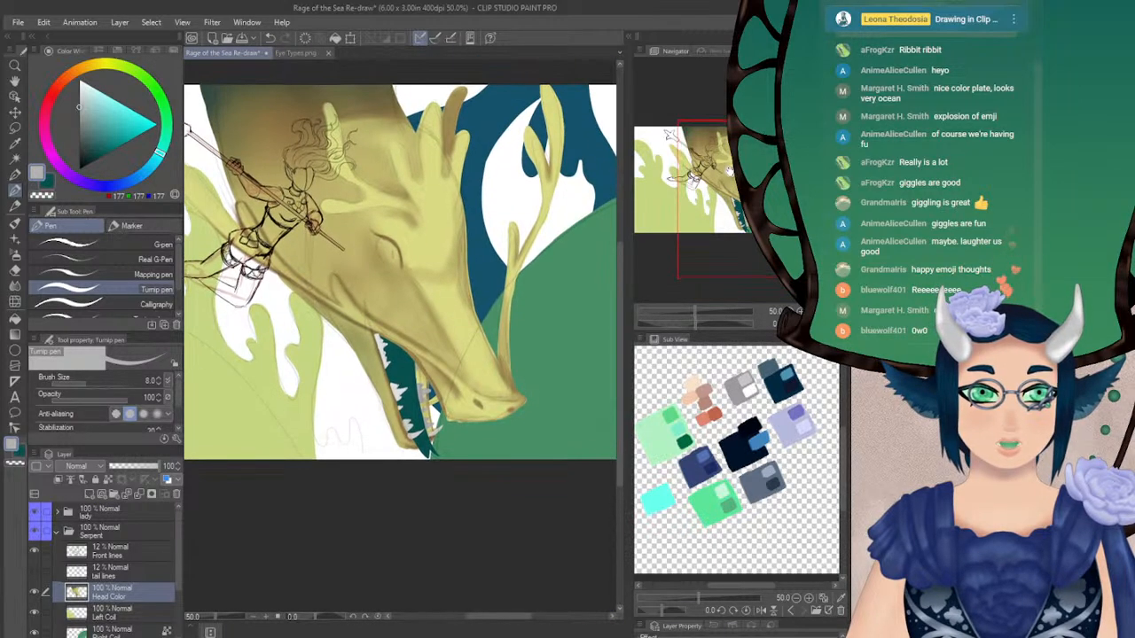
Choose an orange of RGB 189, 77, 15 and add a new layer above Head Color for the eye
left_click_drag(399, 271, 370, 281)
mouse_move(738, 167)
left_mouse_down()
mouse_move(720, 171)
mouse_move(745, 172)
left_mouse_up()
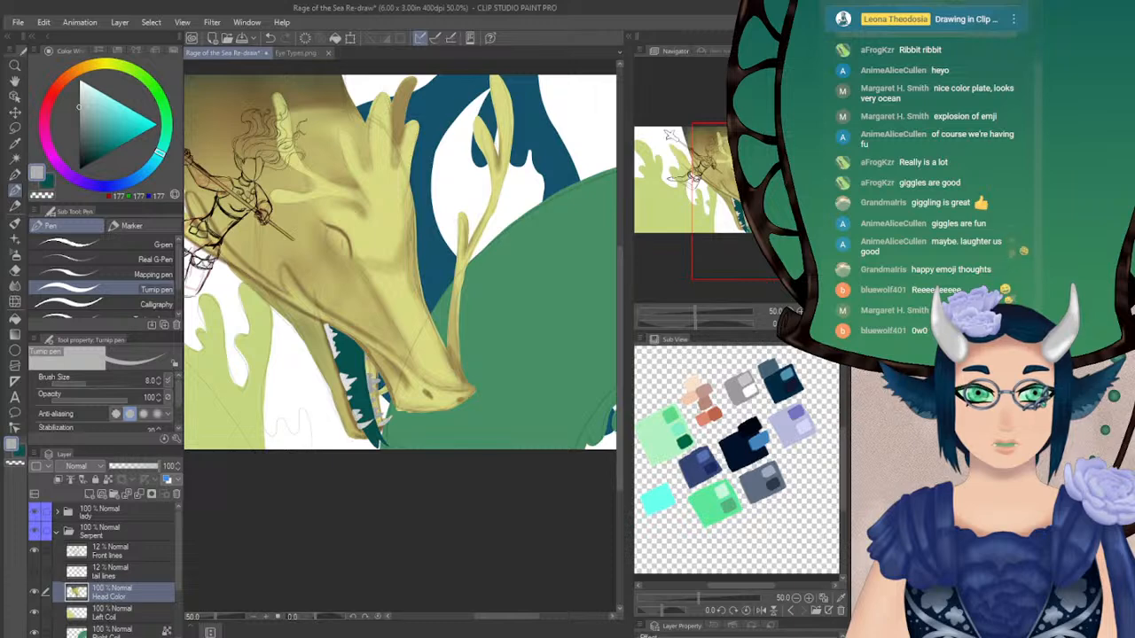
left_click_drag(746, 188, 734, 177)
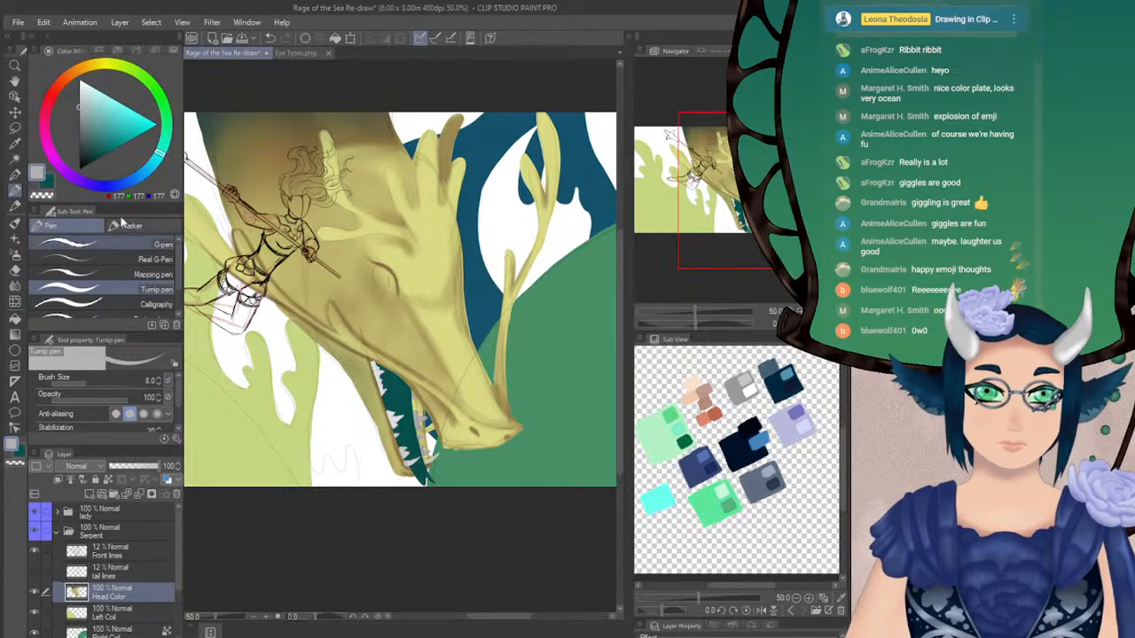
left_click(65, 78)
left_click(117, 138)
left_click(131, 132)
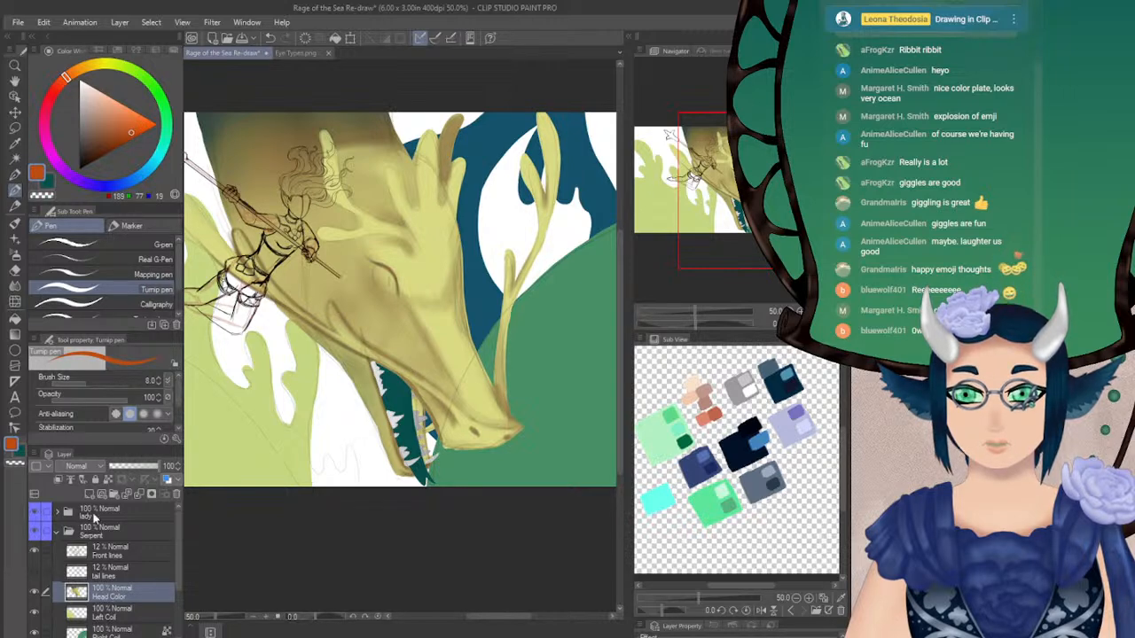
left_click(89, 496)
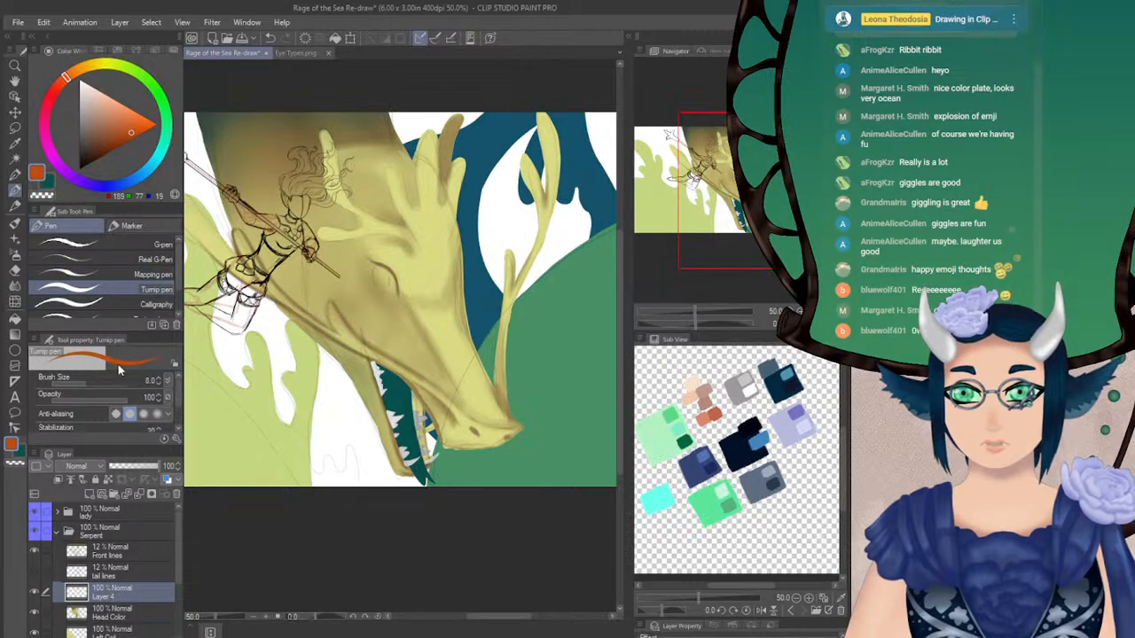
Set the brush size to 14.7, try filling the serpent's eye with the orange and undo the fill
left_click(88, 382)
left_click(381, 281)
left_click_drag(377, 271, 400, 298)
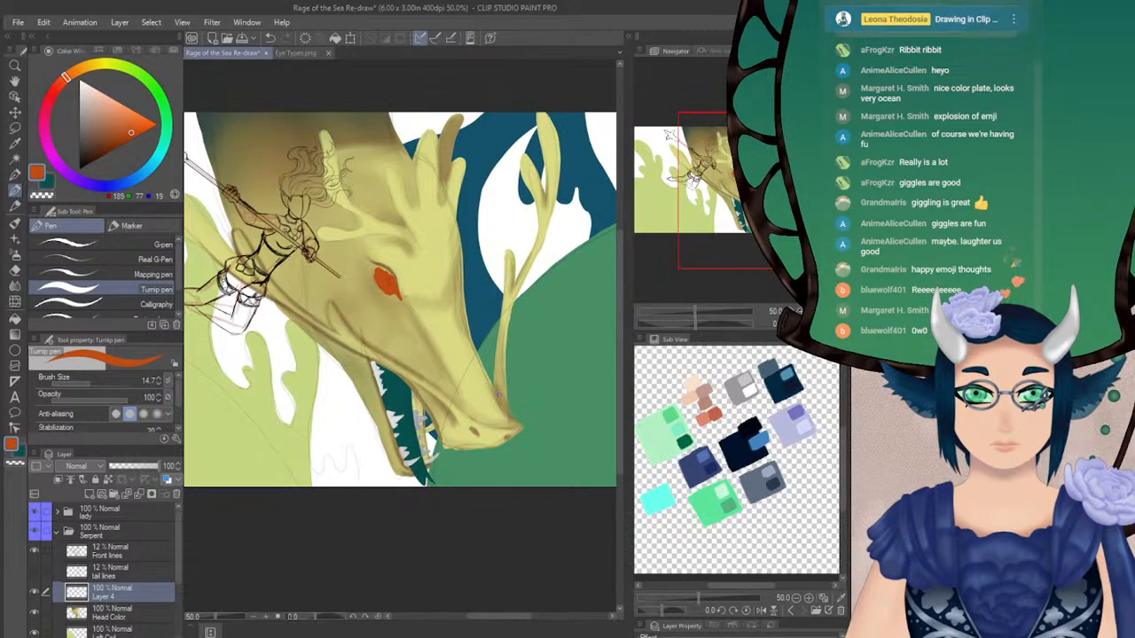
left_click_drag(735, 186, 736, 187)
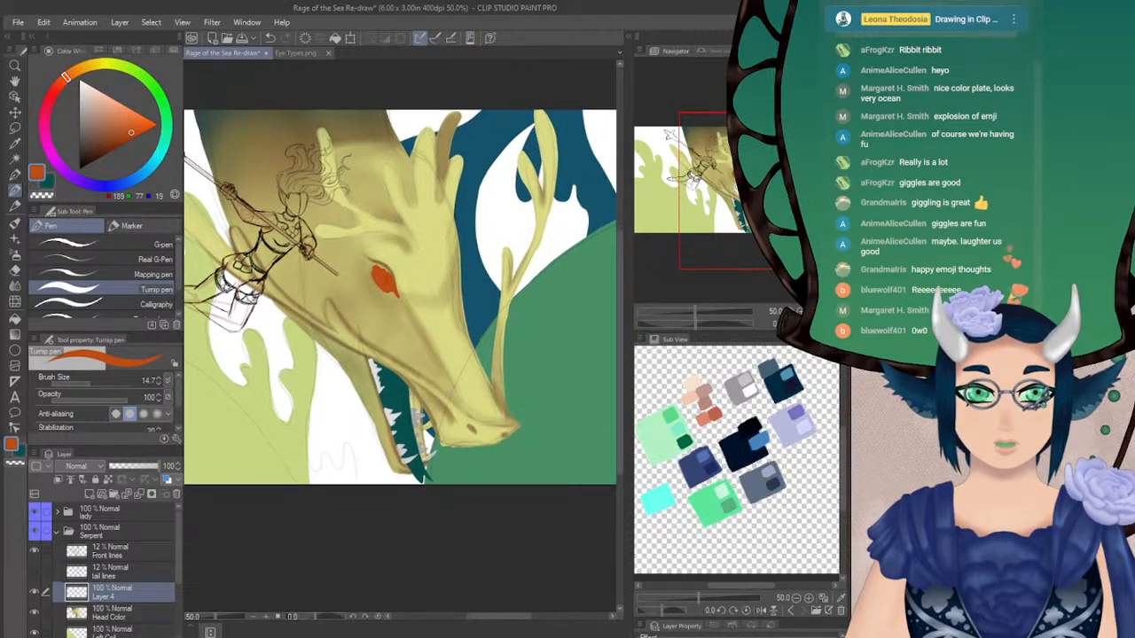
key("ctrl+z")
Try filling the serpent's eye with a red of RGB 189, 19, 20 and undo the fill
left_click(51, 92)
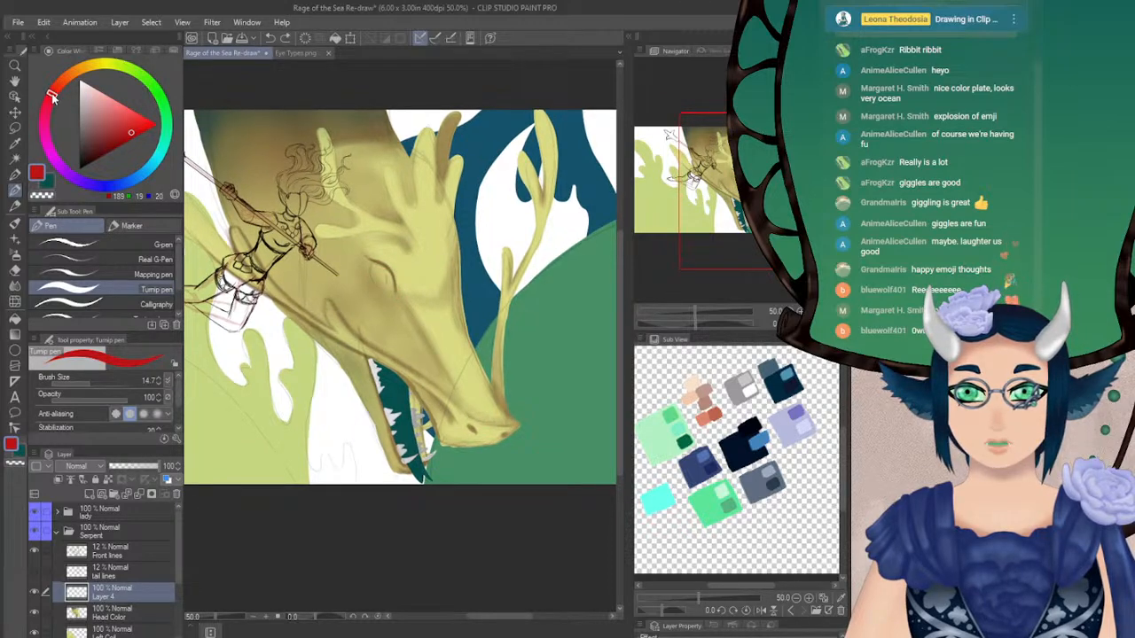
mouse_move(373, 270)
left_mouse_down()
mouse_move(383, 289)
mouse_move(388, 266)
mouse_move(392, 286)
left_mouse_up()
scroll(399, 293, "down", 2)
key("ctrl+z")
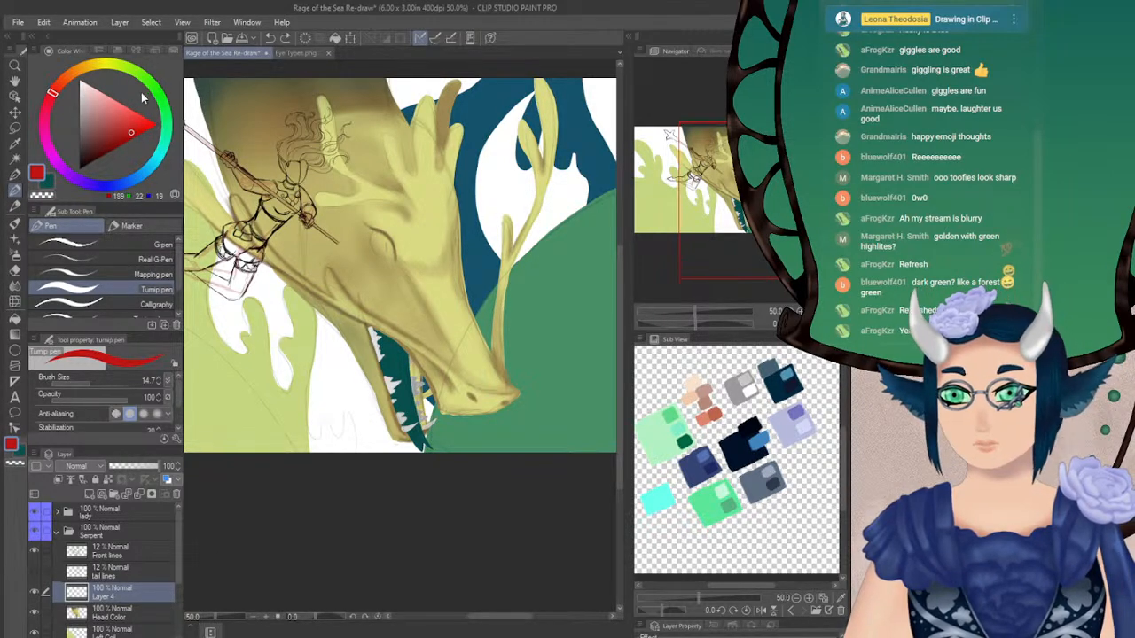
Change the painting colour to a dark forest green of RGB 0, 75, 14
left_click(164, 113)
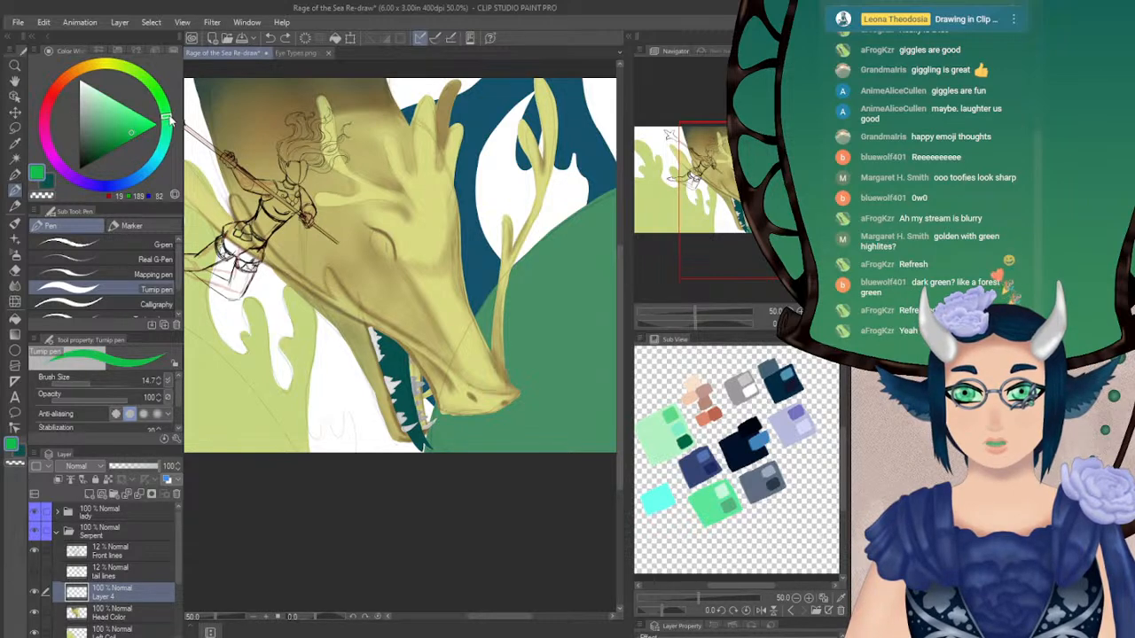
left_click(100, 156)
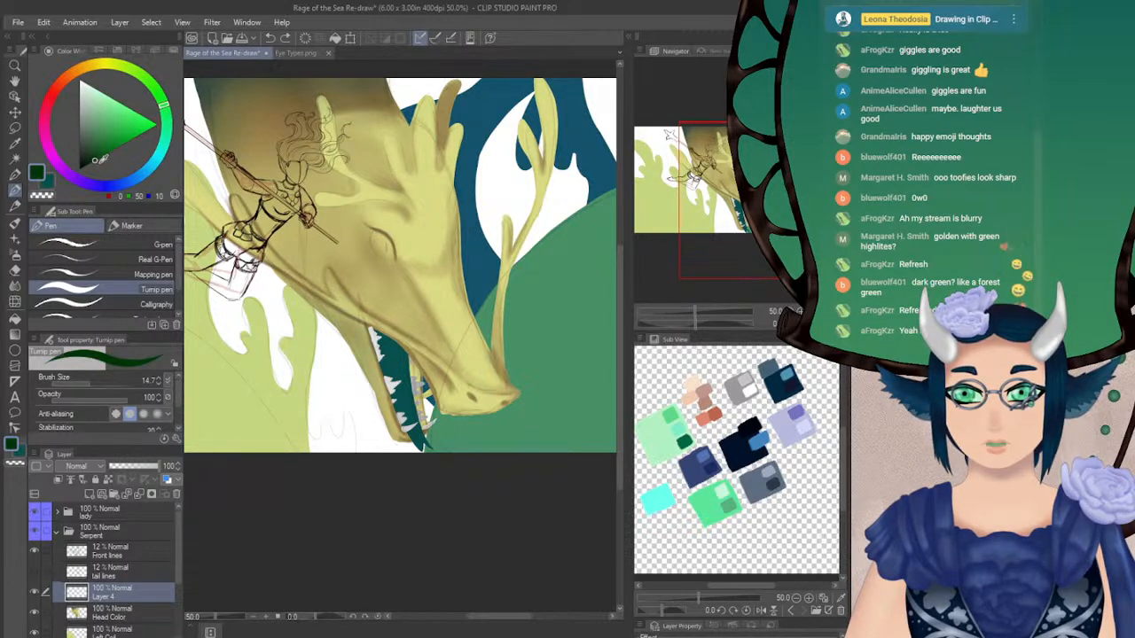
left_click(100, 158)
left_click(101, 156)
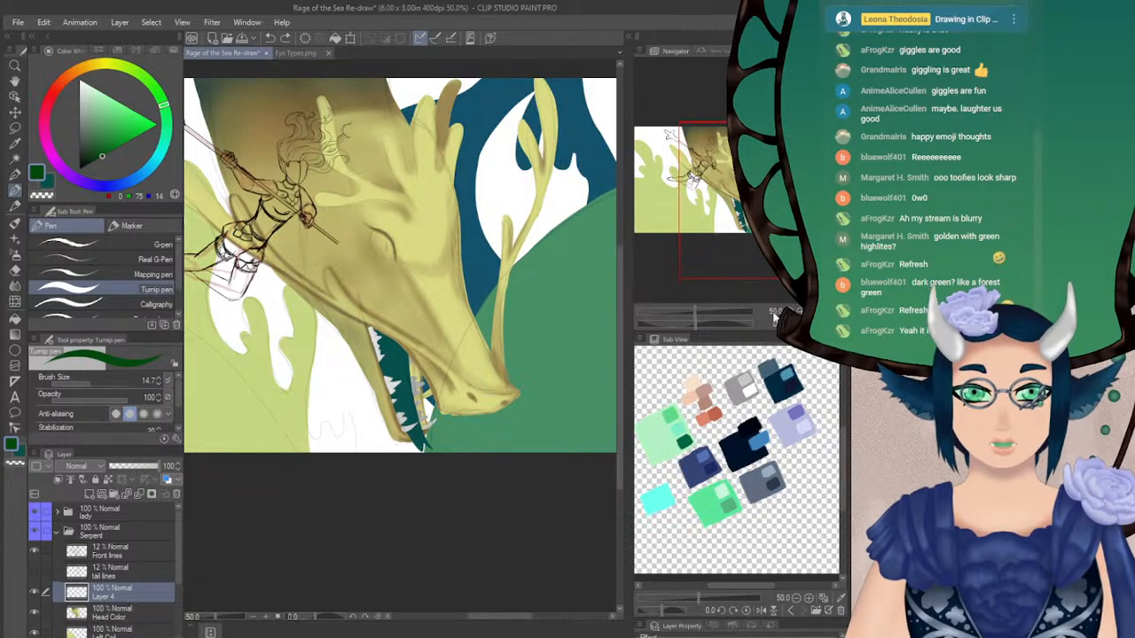
Try filling the serpent's eye with the dark green and undo the fill
scroll(396, 268, "up", 3)
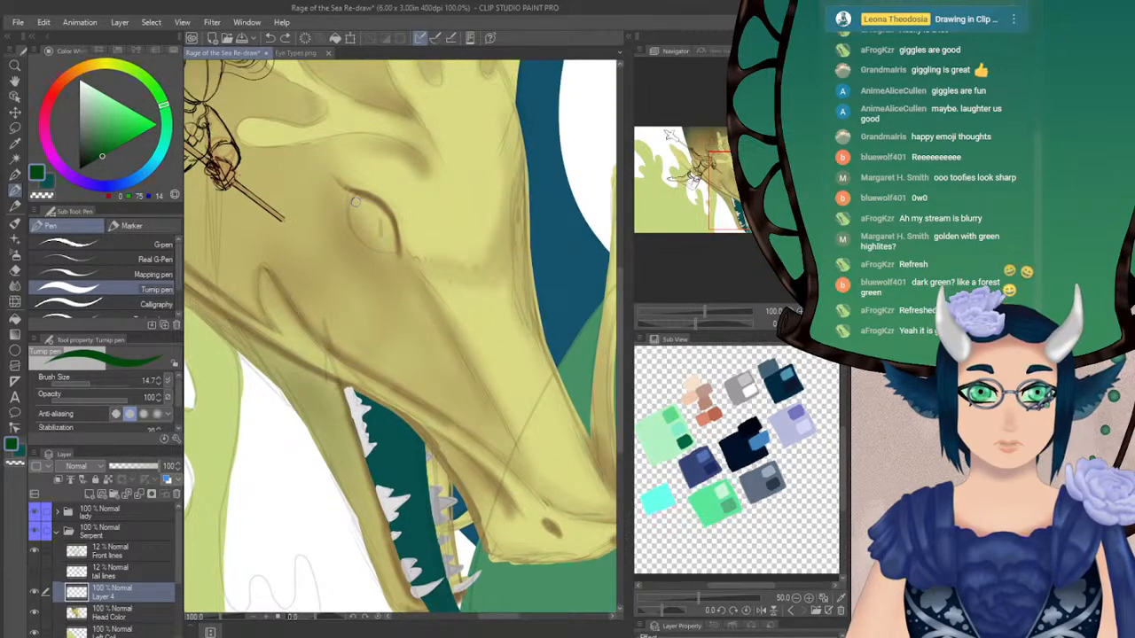
scroll(374, 230, "down", 1)
left_click_drag(367, 260, 394, 266)
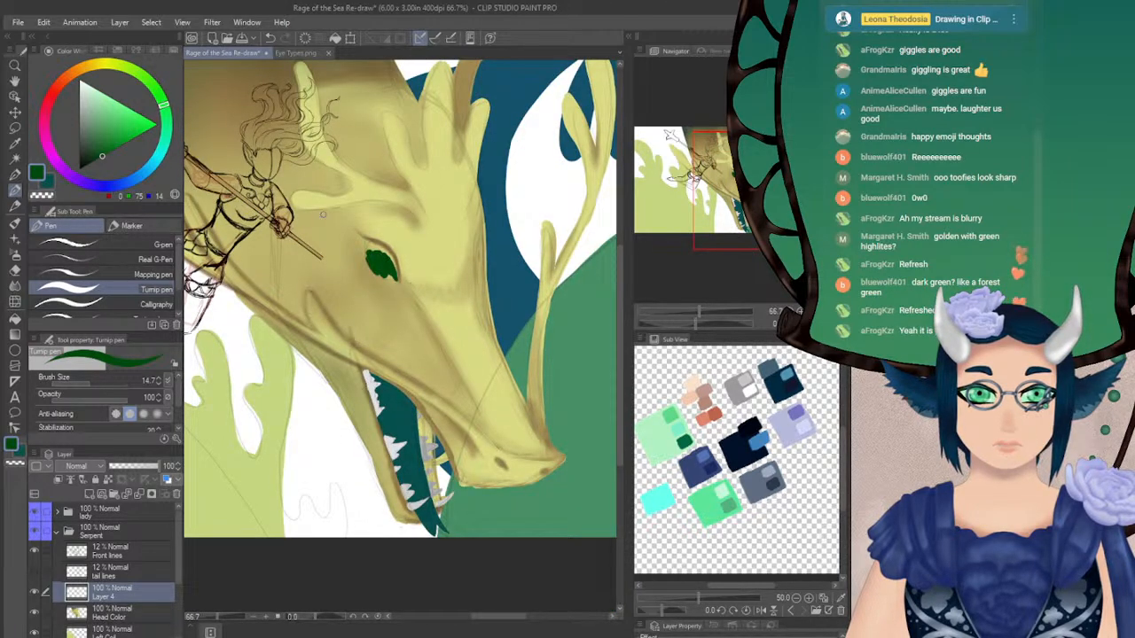
key("ctrl+z")
Shift the green's hue to RGB 0, 75, 27, test it on the eye and undo the test strokes
left_click(166, 115)
mouse_move(373, 255)
left_mouse_down()
mouse_move(386, 283)
mouse_move(345, 322)
left_mouse_up()
key("ctrl+z")
left_click(166, 116)
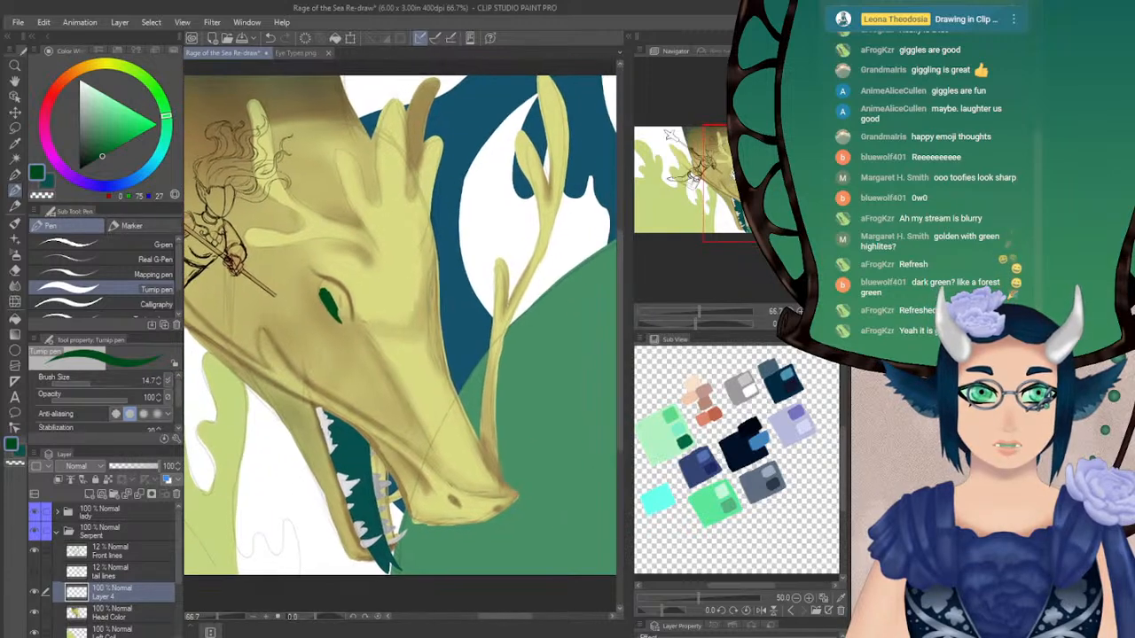
key("ctrl+z")
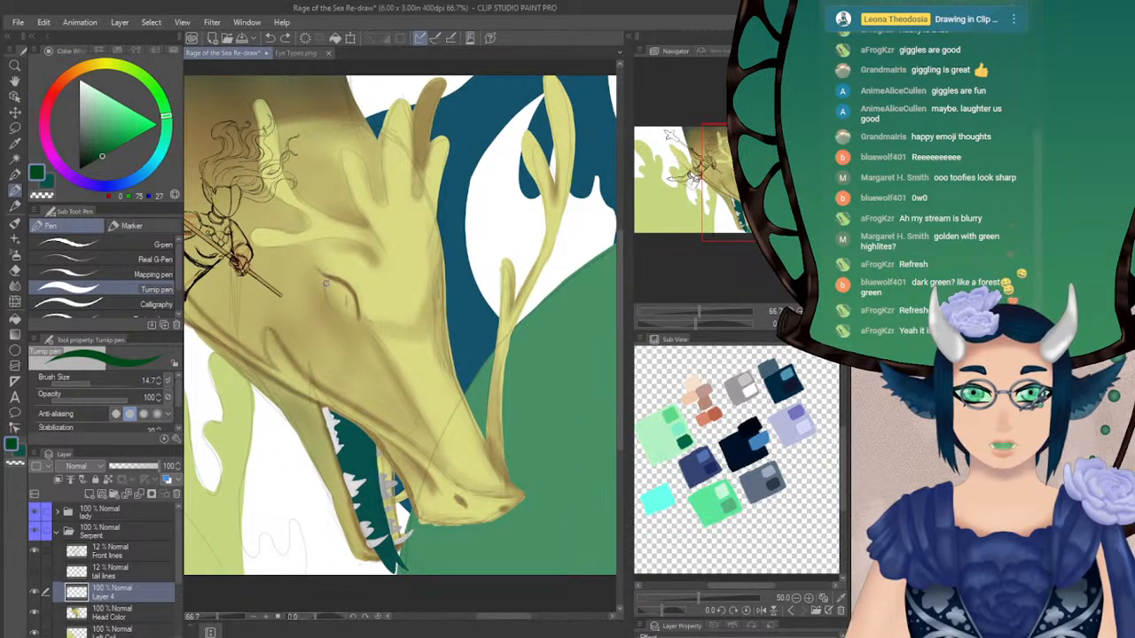
Set the second colour to white, RGB 255, and switch back to the dark green at the serpent's eye
key("ctrl+plus")
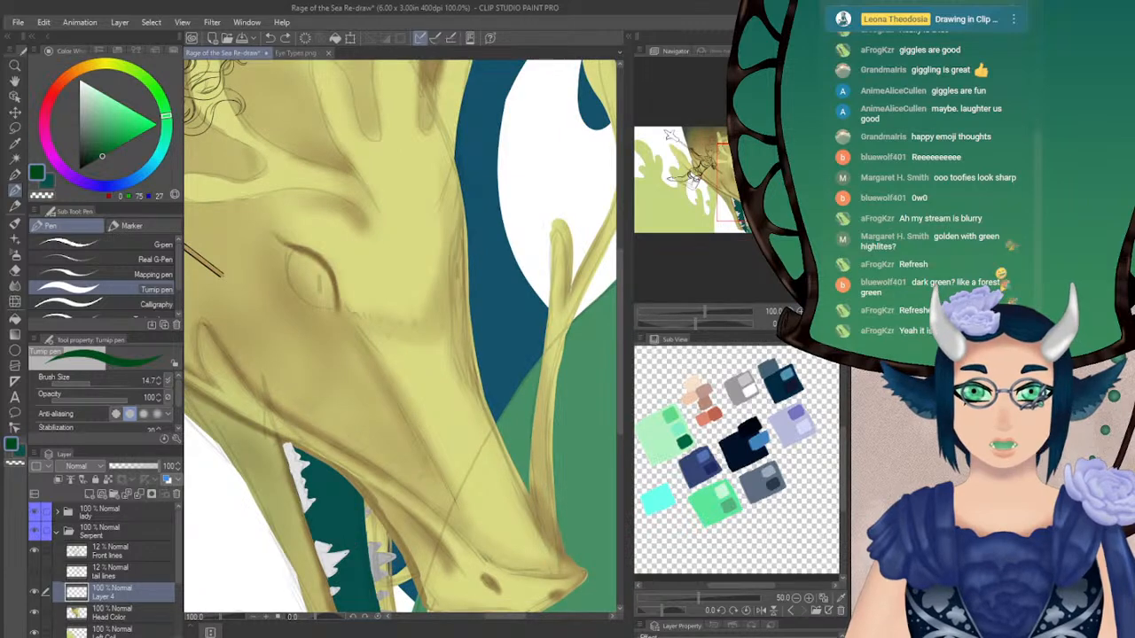
left_click_drag(345, 322, 384, 338)
key("x")
key("x")
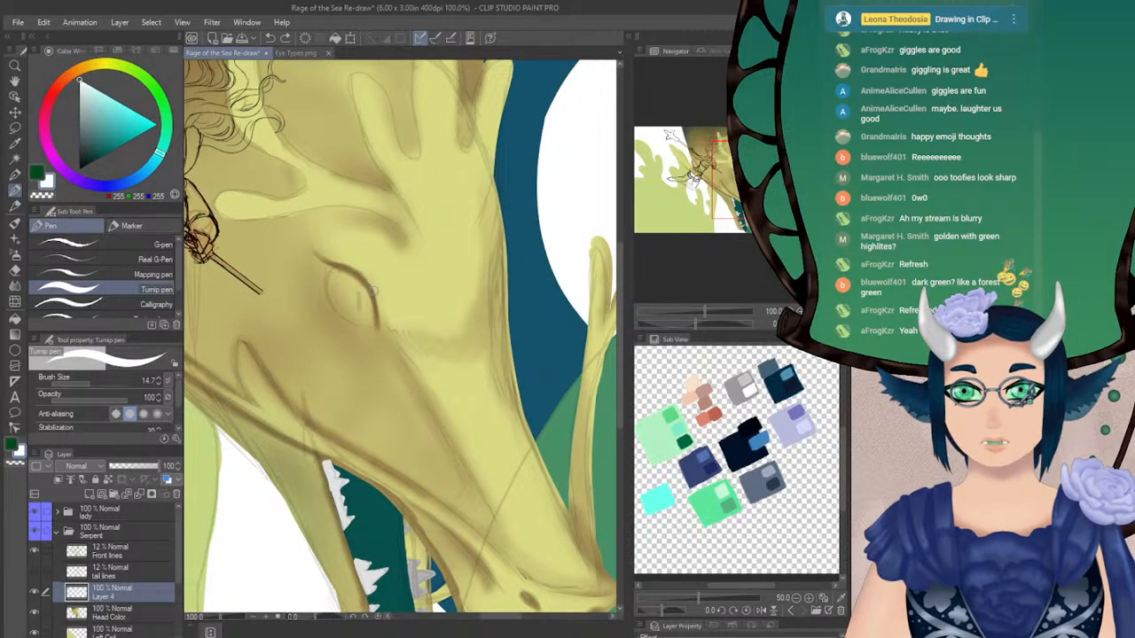
key("x")
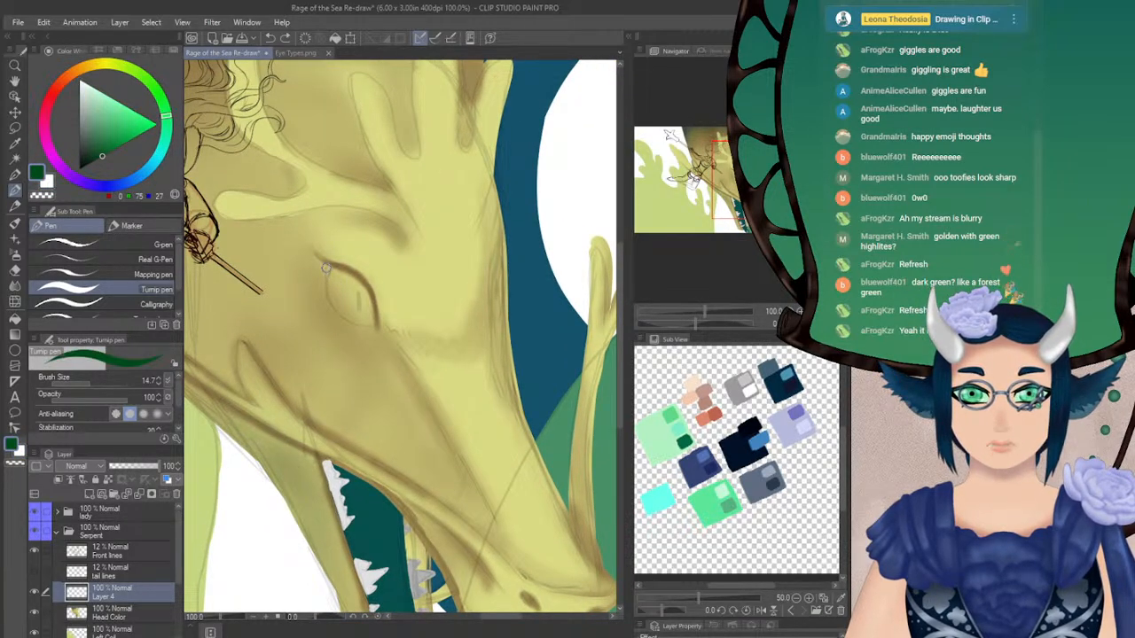
Test a dark green stroke along the eye's edge, reduce the pen's brush size to 8 and undo the stroke
left_click_drag(326, 266, 329, 298)
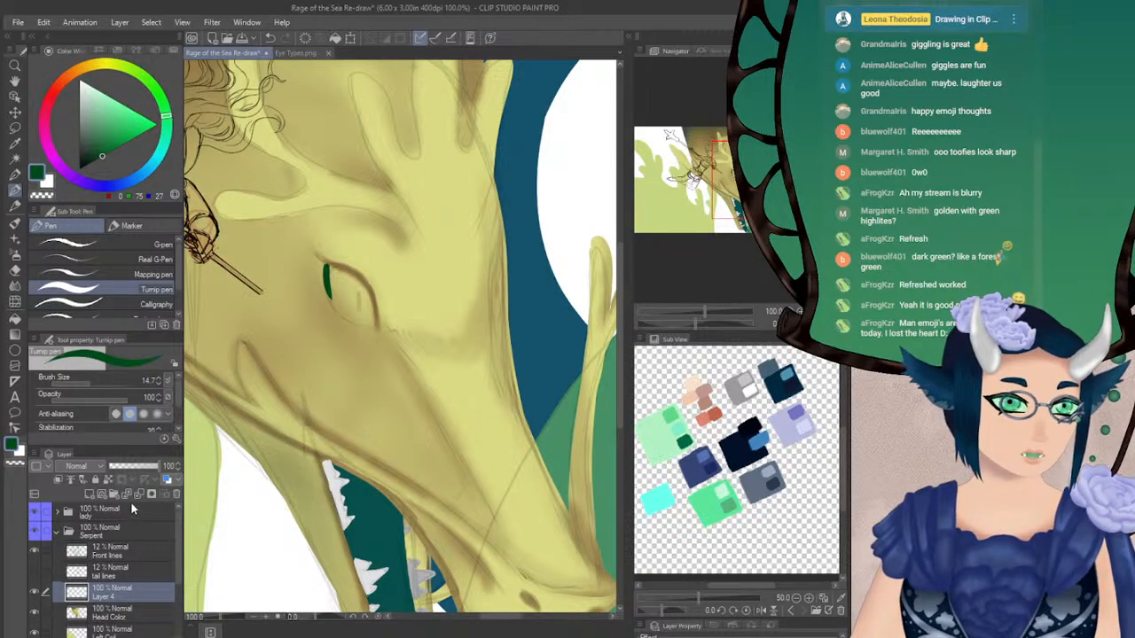
left_click(159, 385)
left_click(159, 385)
left_click(158, 385)
left_click(159, 385)
left_click(158, 385)
left_click(159, 385)
left_click(159, 385)
key("ctrl+z")
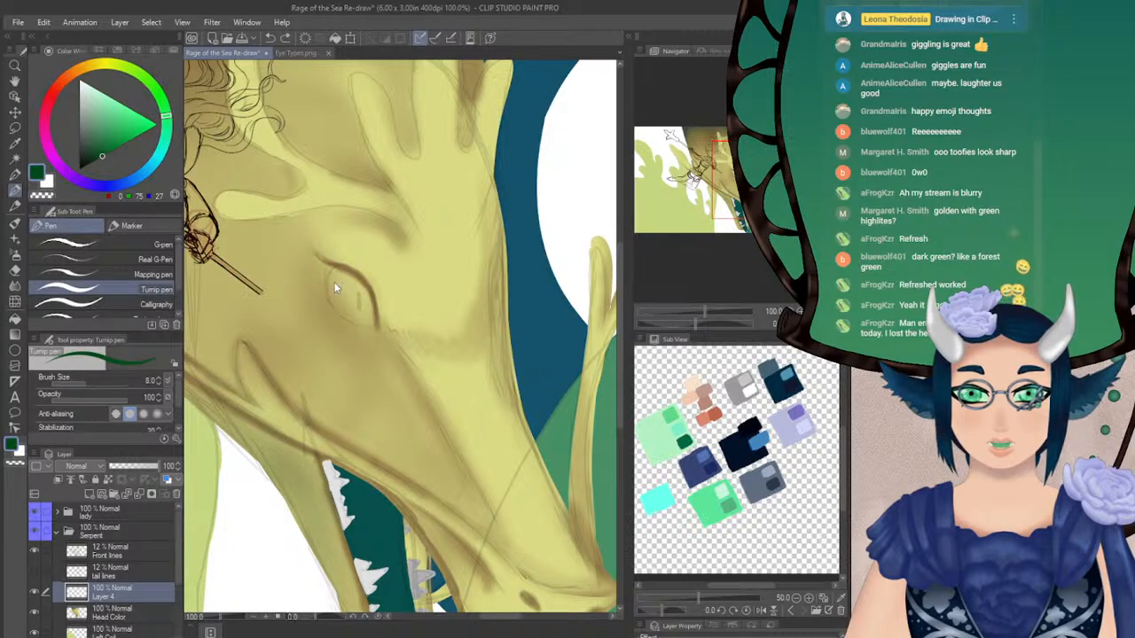
Outline the serpent's almond-shaped eye in dark green, undoing and redrawing strokes until the contour closes
mouse_move(325, 264)
left_mouse_down()
mouse_move(347, 320)
mouse_move(330, 302)
mouse_move(357, 324)
mouse_move(336, 310)
mouse_move(372, 325)
left_mouse_up()
key("ctrl+z")
key("ctrl+z")
mouse_move(326, 265)
left_mouse_down()
mouse_move(354, 280)
mouse_move(327, 266)
mouse_move(370, 303)
left_mouse_up()
key("ctrl+z")
key("ctrl+z")
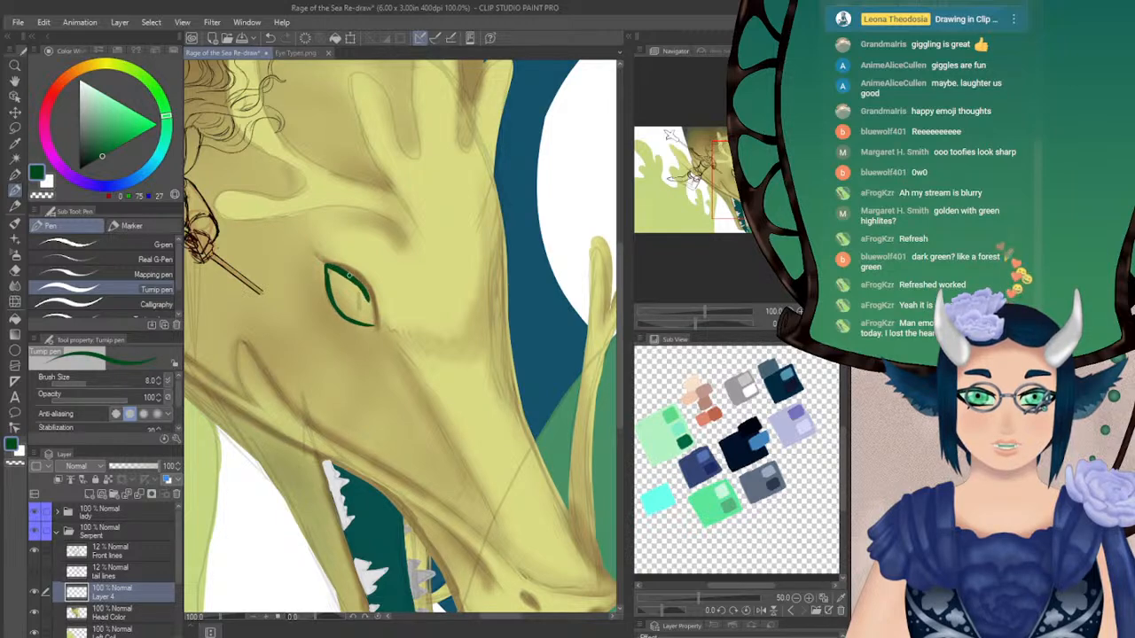
mouse_move(336, 268)
left_mouse_down()
mouse_move(370, 302)
mouse_move(373, 324)
mouse_move(360, 322)
left_mouse_up()
key("ctrl+z")
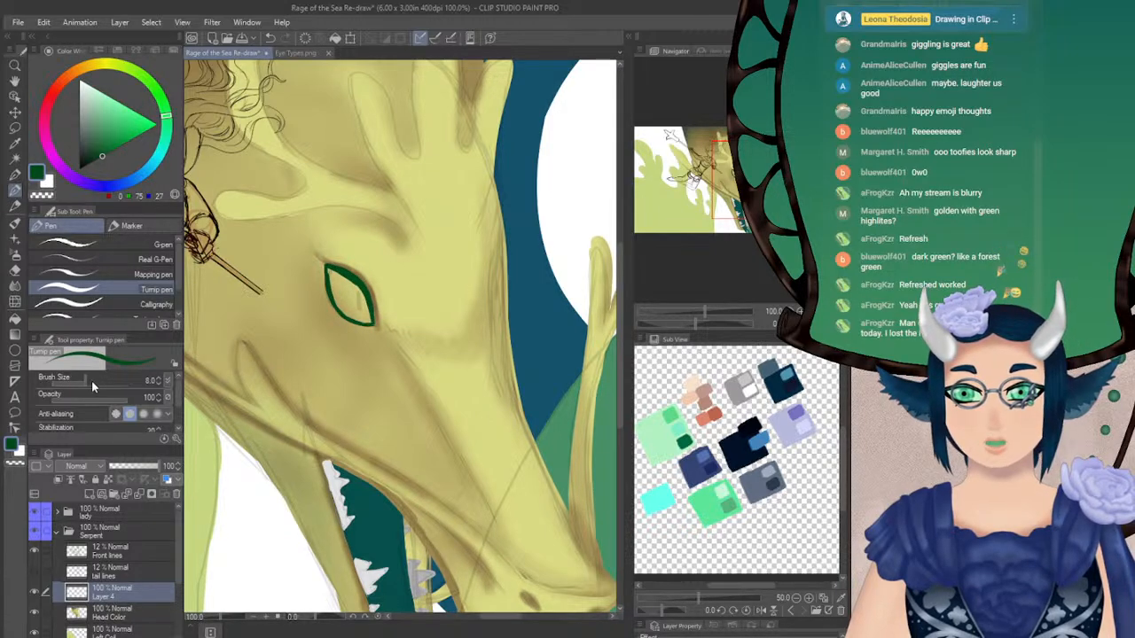
Fill the outlined eye with the dark green and return to the Turnip pen
left_click(15, 321)
left_click(350, 297)
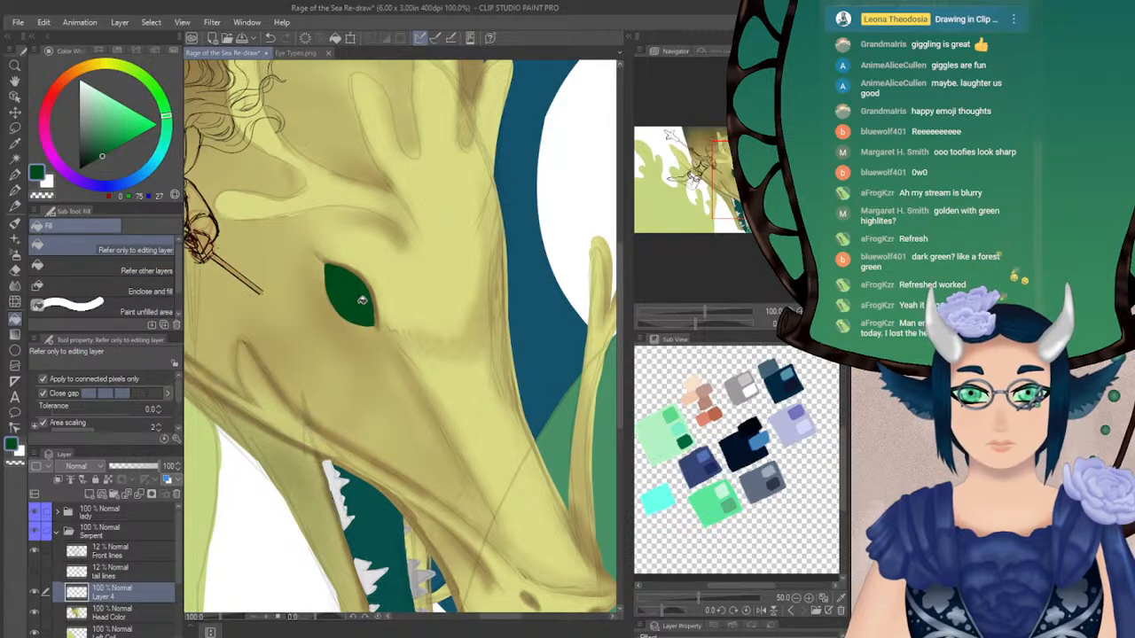
left_click(15, 190)
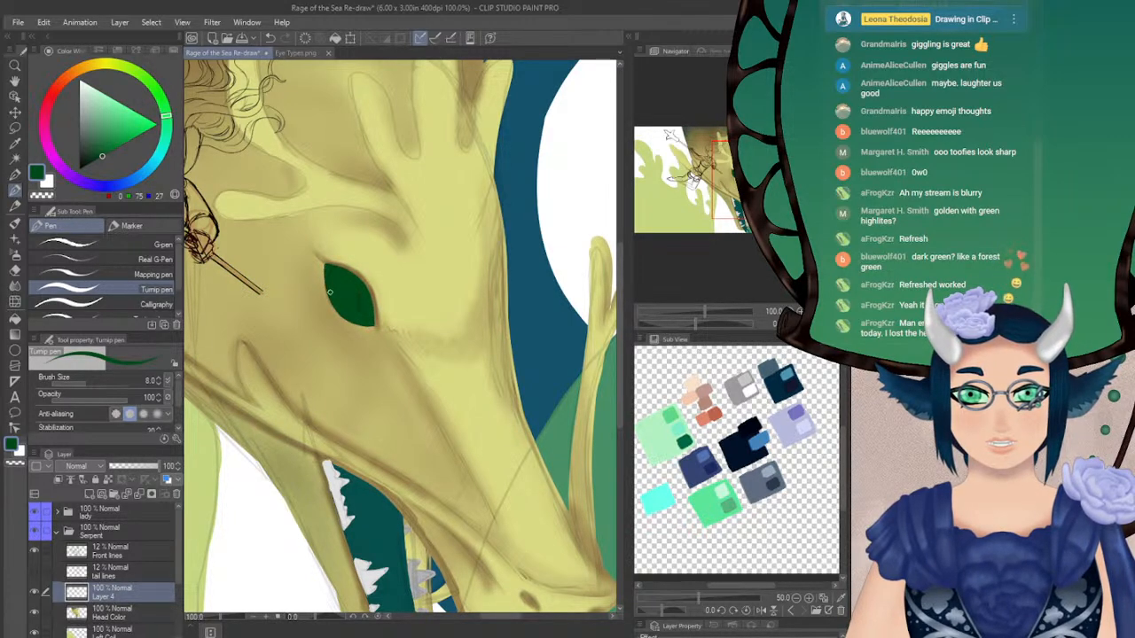
Paint a small white corner at the eye's upper tip, undoing rough strokes, and refine its boundary with dark green
key("x")
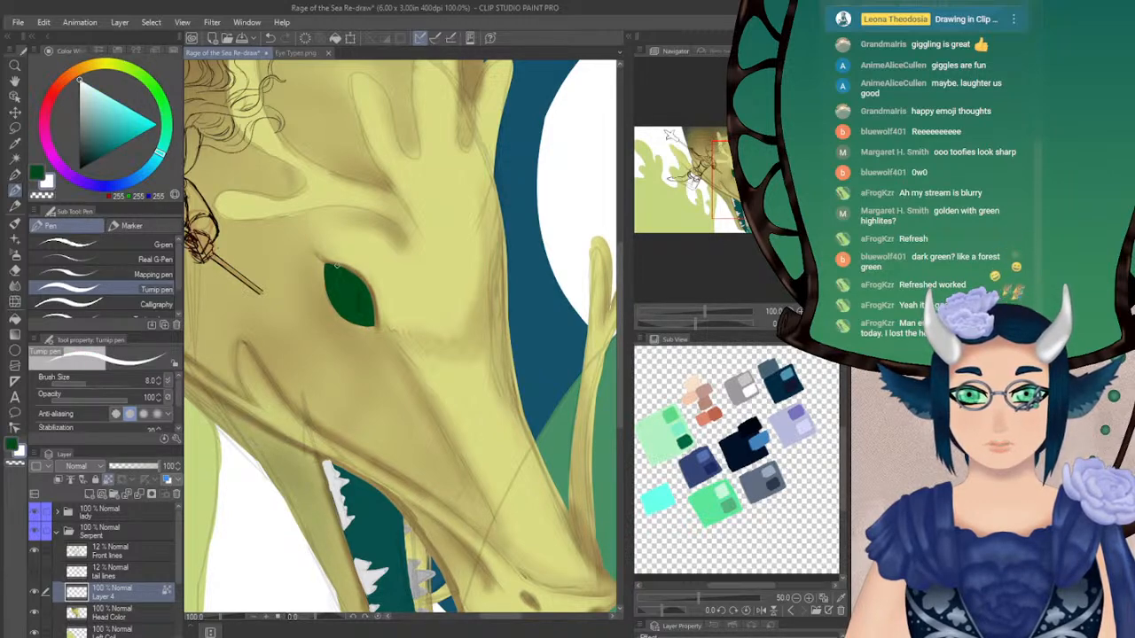
mouse_move(326, 264)
left_mouse_down()
mouse_move(327, 291)
mouse_move(336, 267)
mouse_move(348, 268)
mouse_move(333, 265)
mouse_move(328, 291)
mouse_move(324, 263)
left_mouse_up()
key("ctrl+z")
key("ctrl+z")
key("ctrl+z")
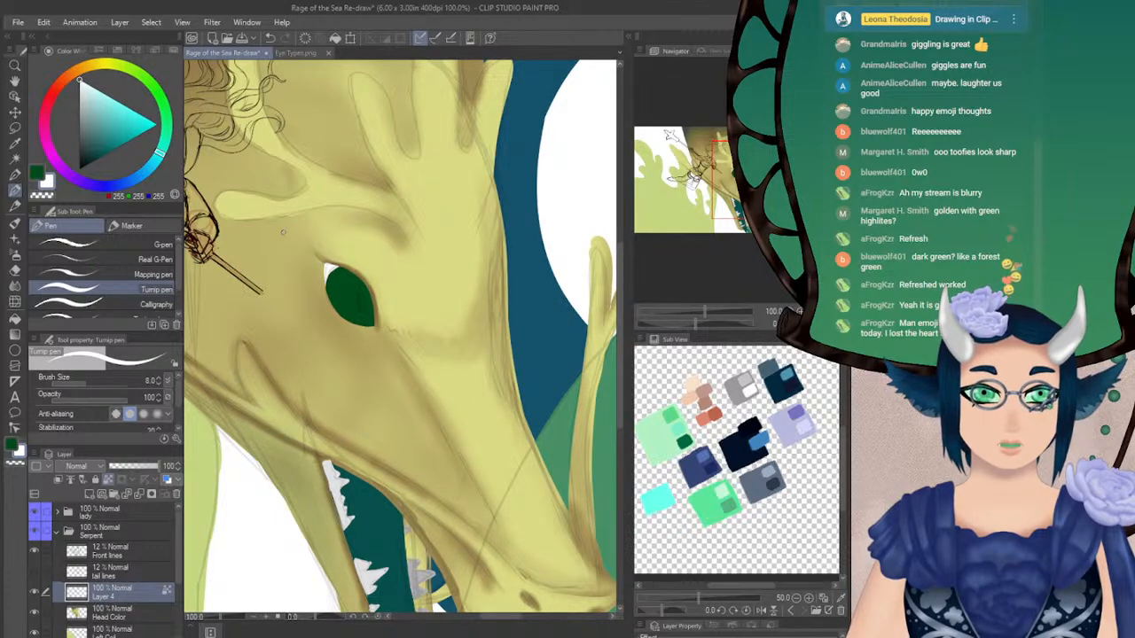
key("x")
mouse_move(342, 266)
left_mouse_down()
mouse_move(329, 295)
mouse_move(337, 265)
left_mouse_up()
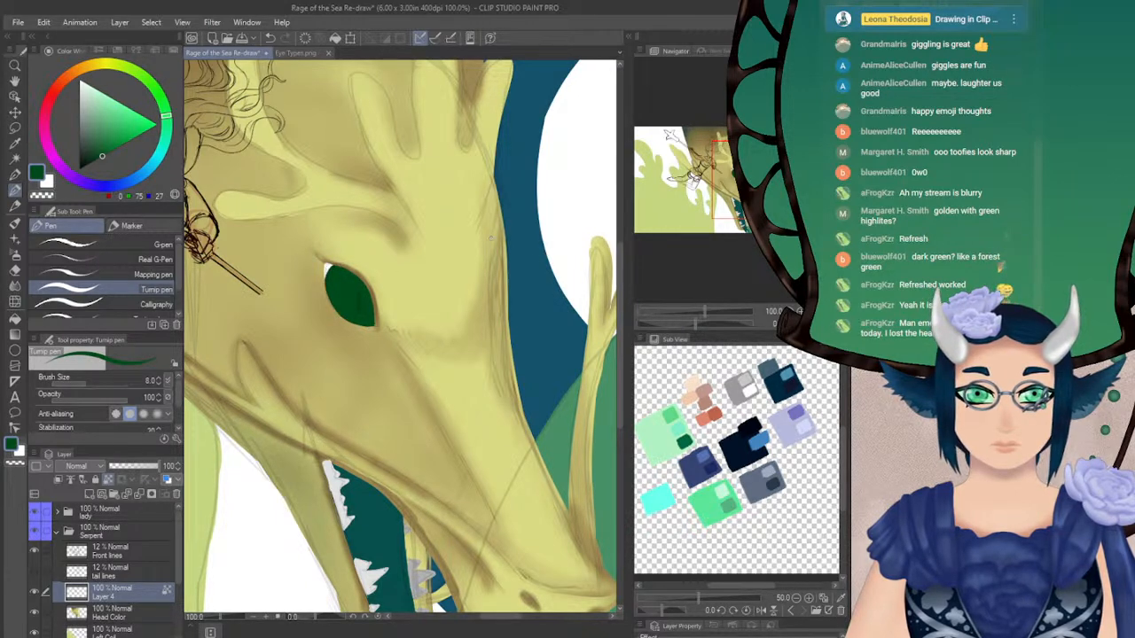
Check the snake eye in the Eye Types reference and set the painting colour to light green, RGB 111, 181, 99
left_click_drag(97, 164, 85, 167)
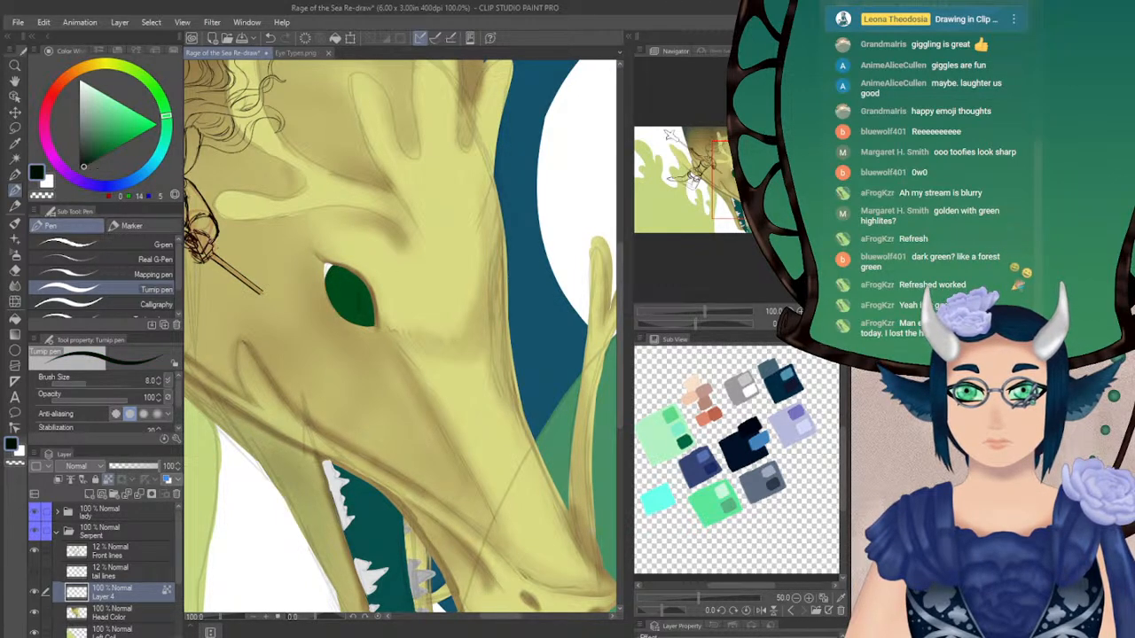
left_click(293, 53)
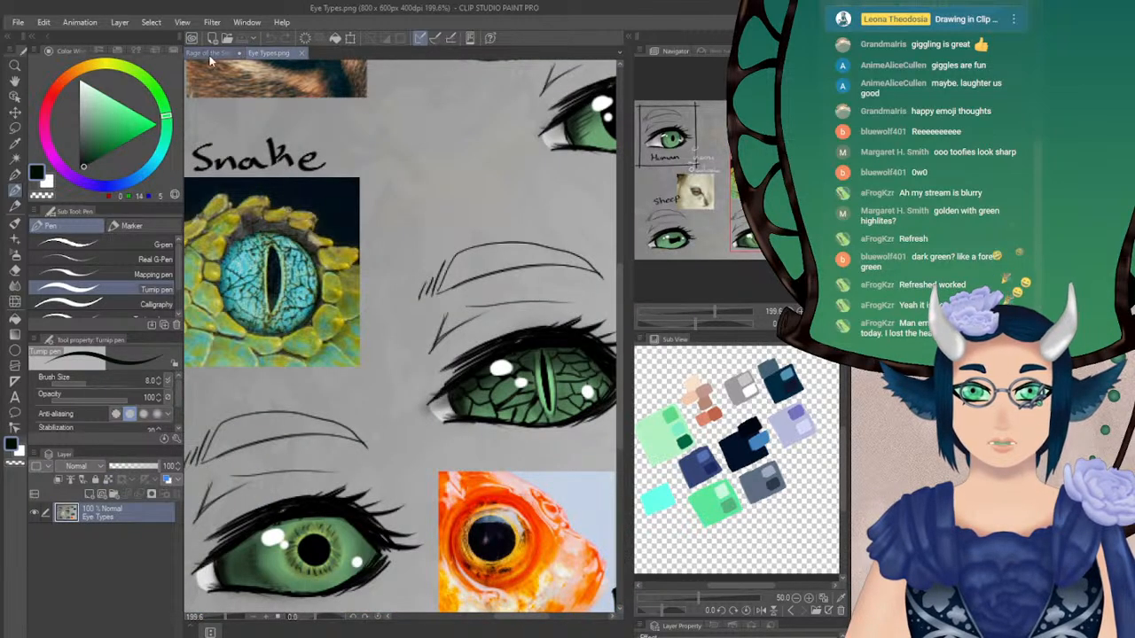
left_click(211, 53)
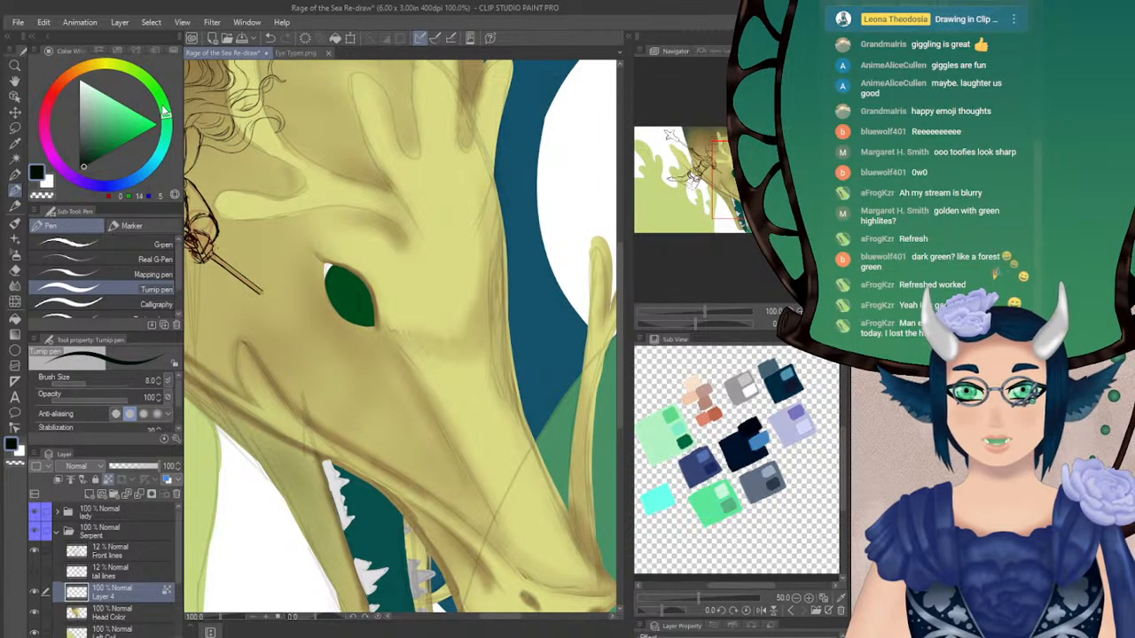
mouse_move(110, 129)
left_mouse_down()
mouse_move(100, 127)
mouse_move(107, 116)
left_mouse_up()
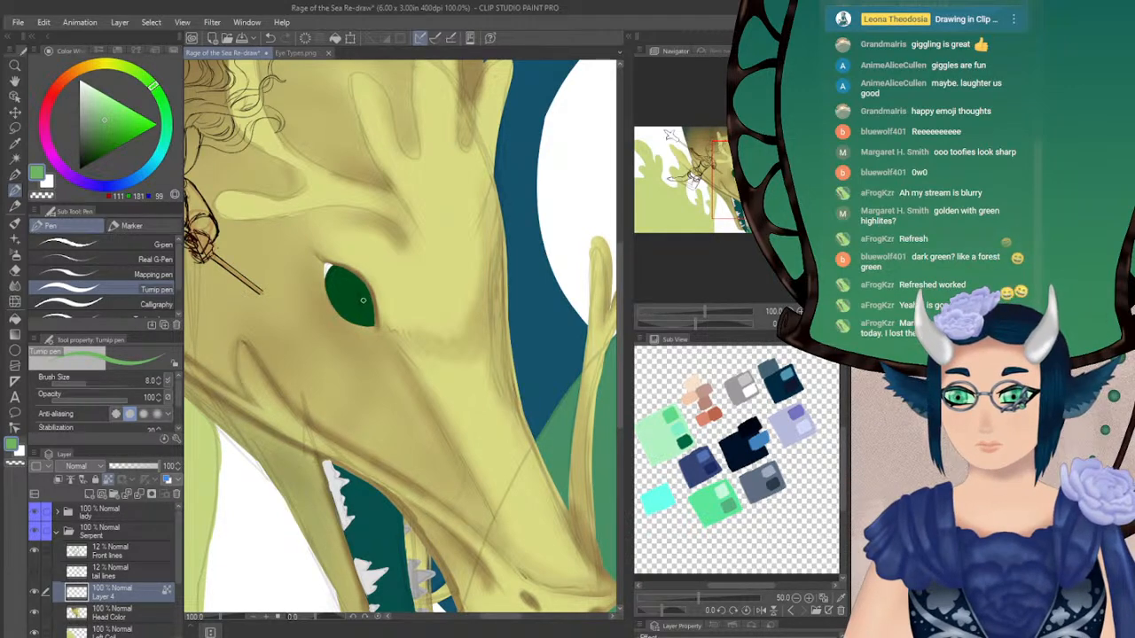
Paint a narrow light green slit inside the dark green eye, undoing the strokes that miss the shape
left_click_drag(351, 278, 354, 317)
key("ctrl+z")
key("ctrl+z")
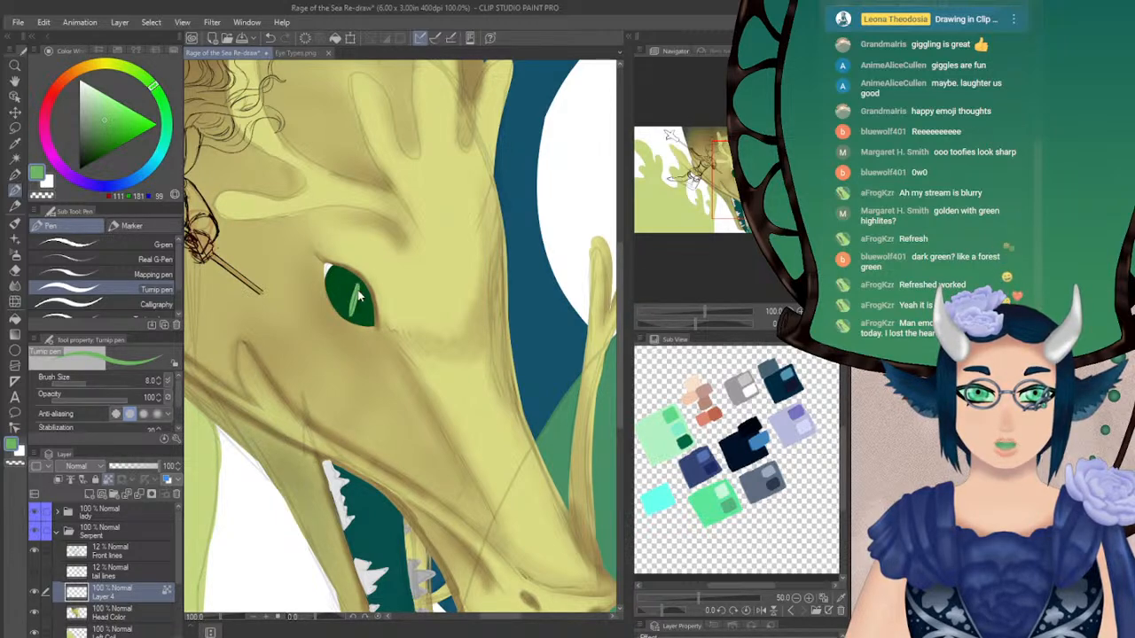
key("ctrl+z")
left_click_drag(354, 287, 348, 313)
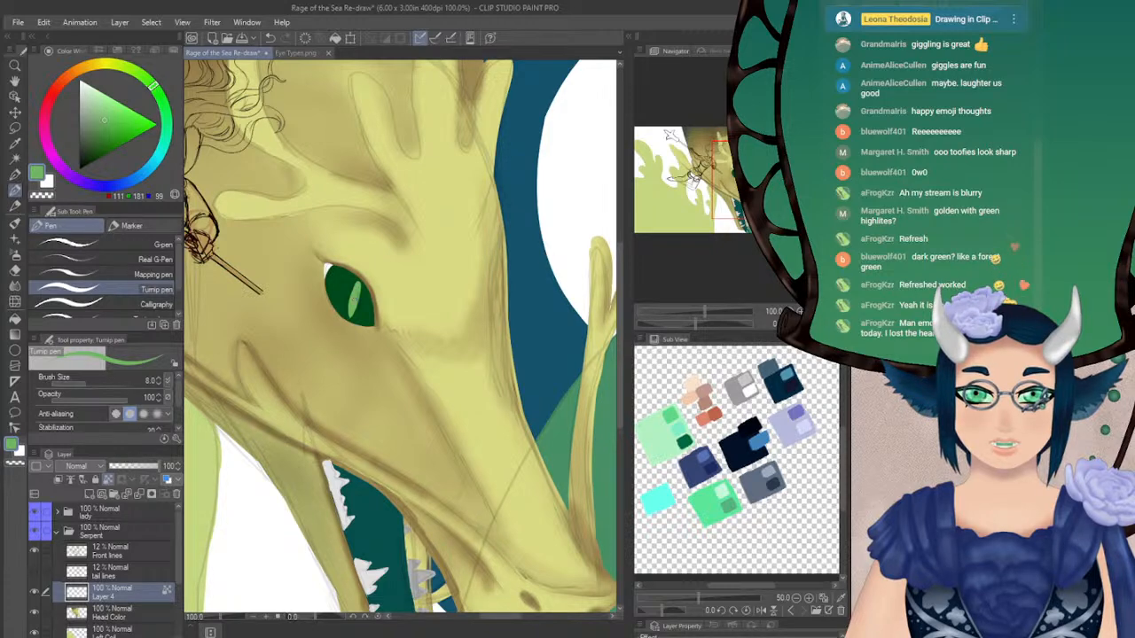
Mirror the canvas view and rework the light green slit, undoing the unwanted strokes and repainting it closer to the eye's front edge
key("h")
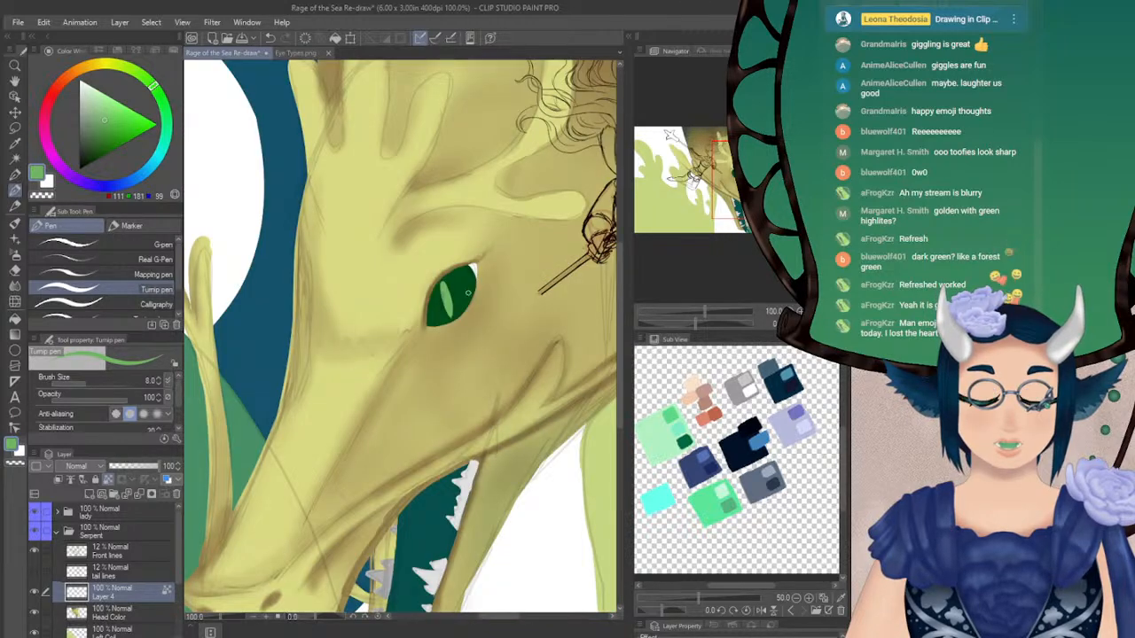
left_click_drag(449, 299, 449, 315)
key("ctrl+z")
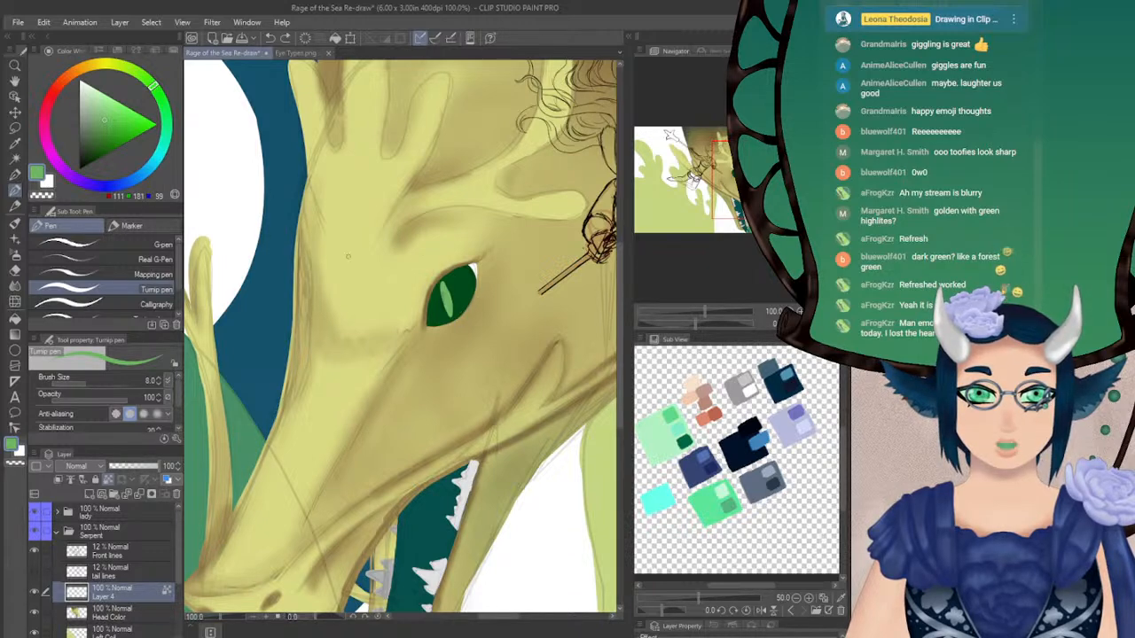
key("ctrl+z")
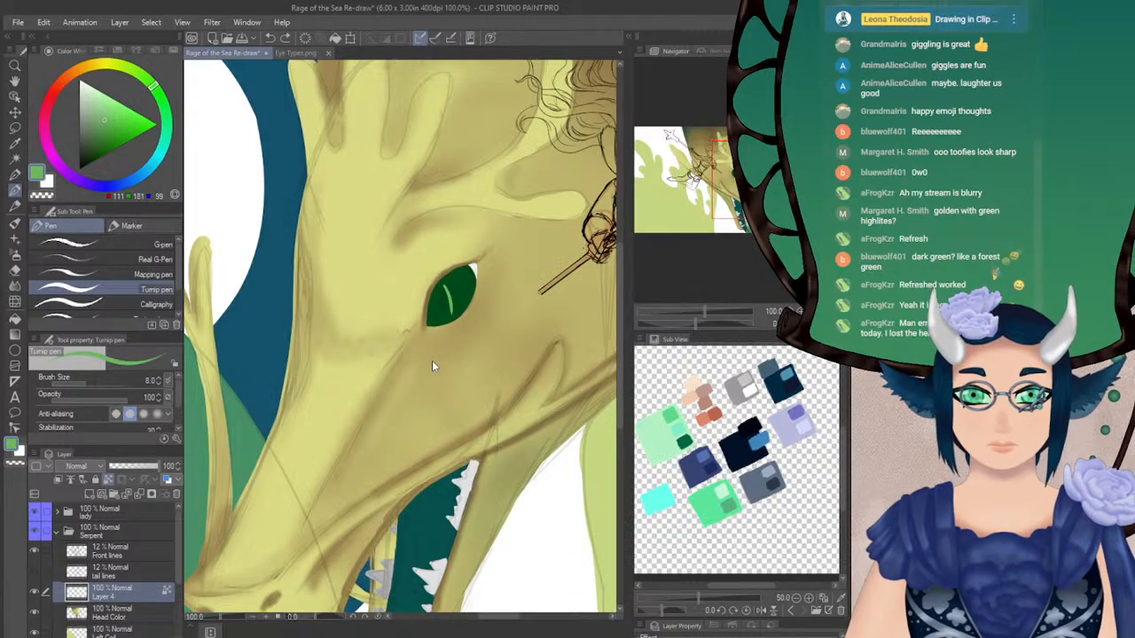
left_click_drag(447, 293, 446, 316)
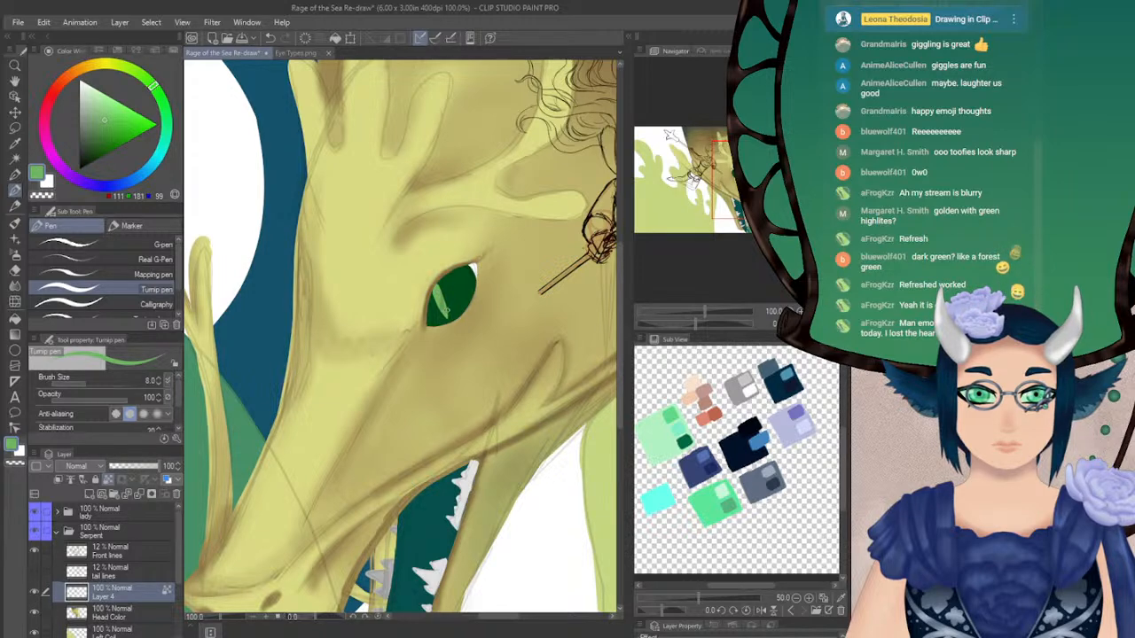
Soften the light green slit with the Blur tool at brush size 14.7
key("j")
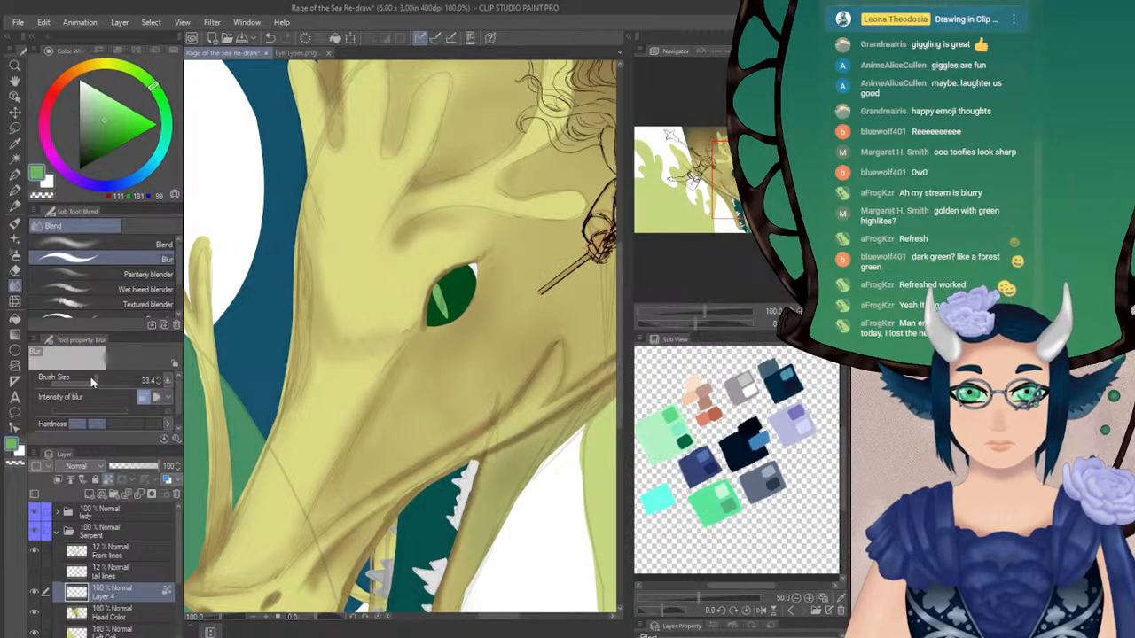
left_click(89, 382)
left_click_drag(446, 303, 441, 288)
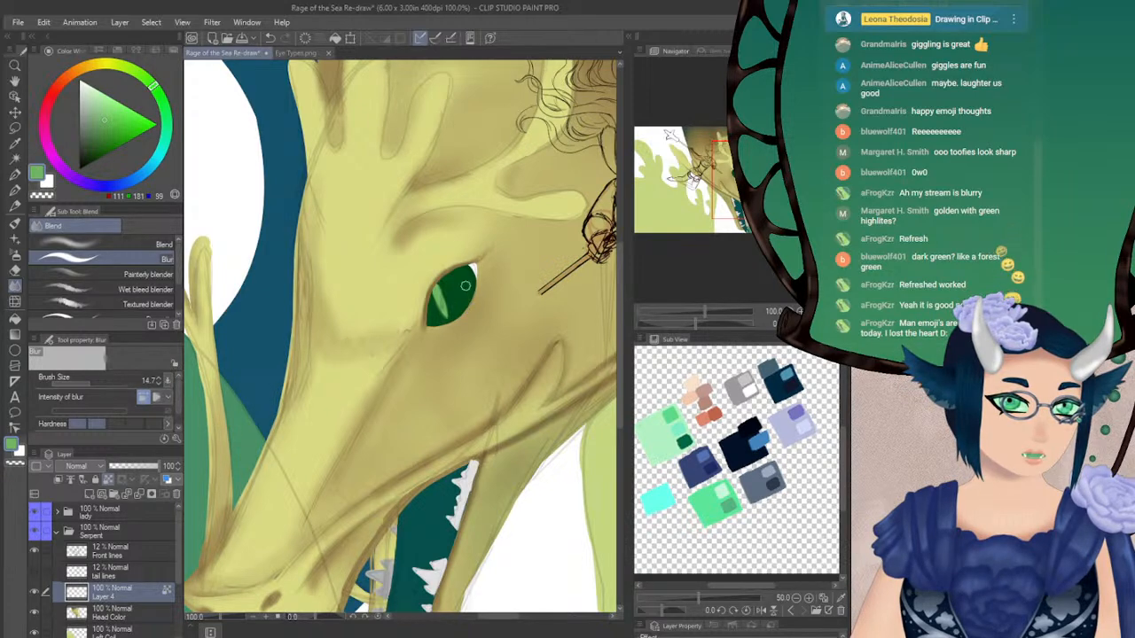
Set the second colour to black, RGB 0, 0, 0, and return to the Turnip pen
left_click(120, 170)
left_click(79, 169)
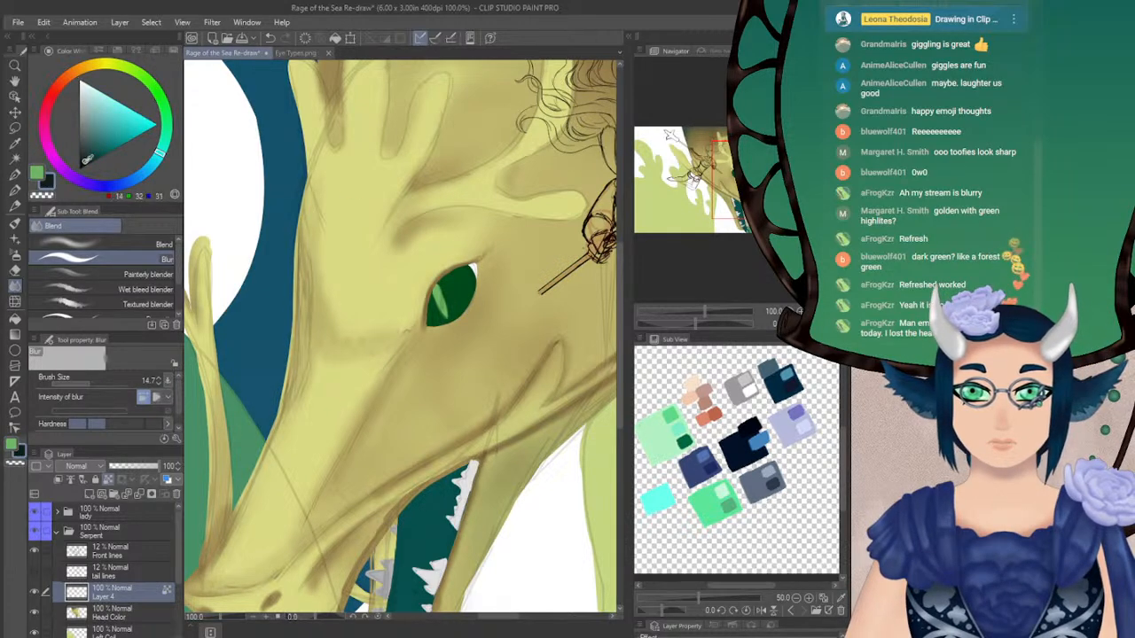
left_click(15, 189)
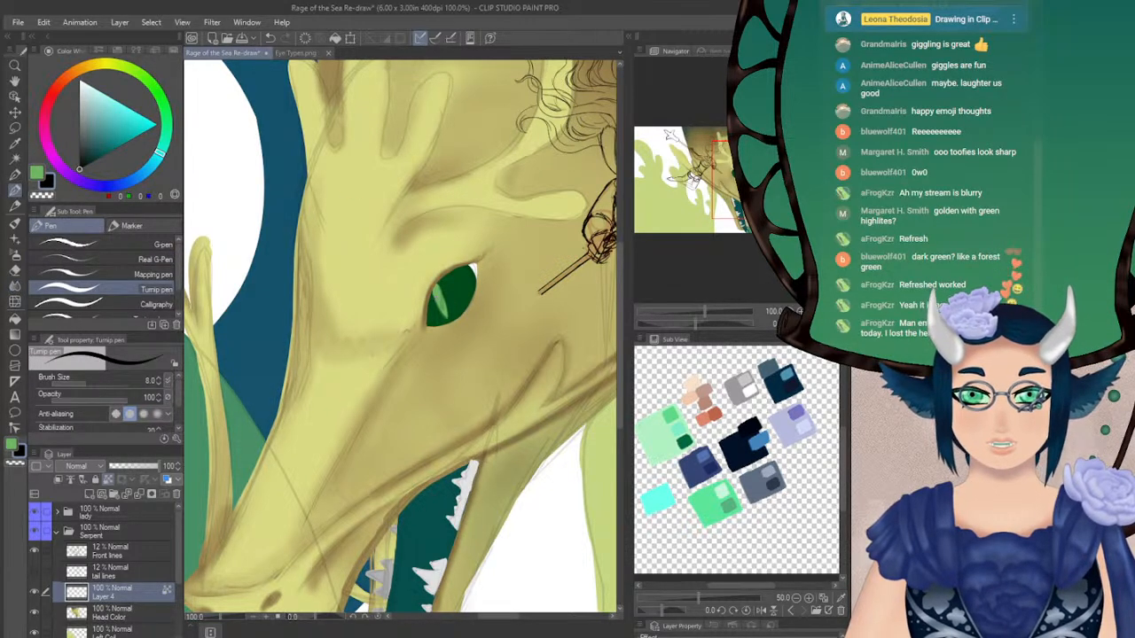
Try drawing a black pupil over the light green slit and undo the strokes
key("ctrl+z")
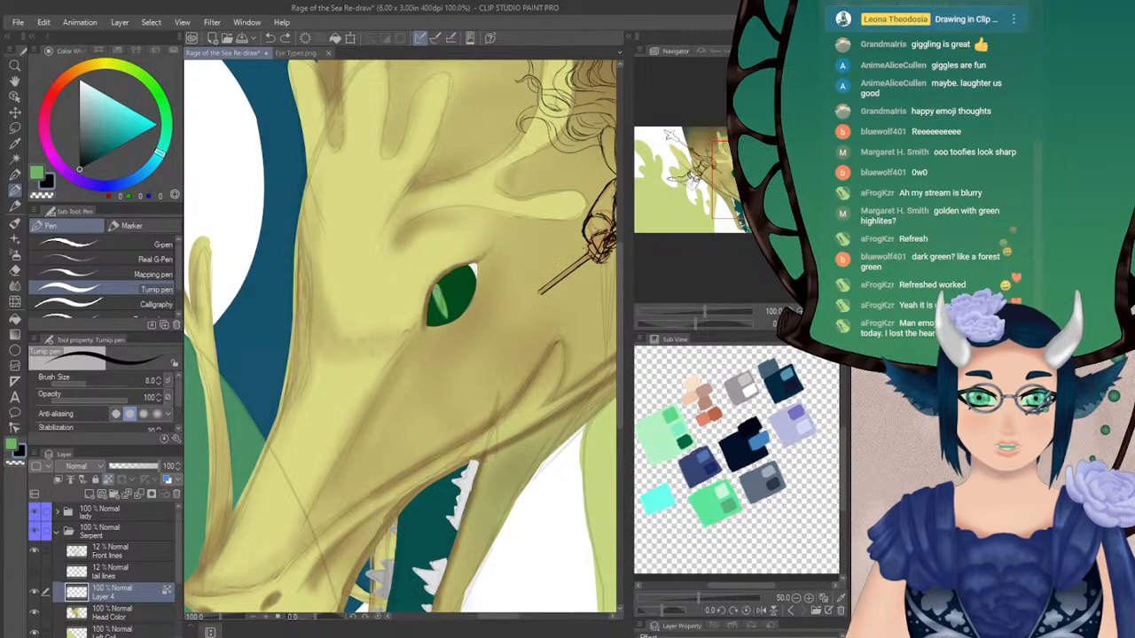
key("ctrl+z")
left_click_drag(436, 289, 439, 302)
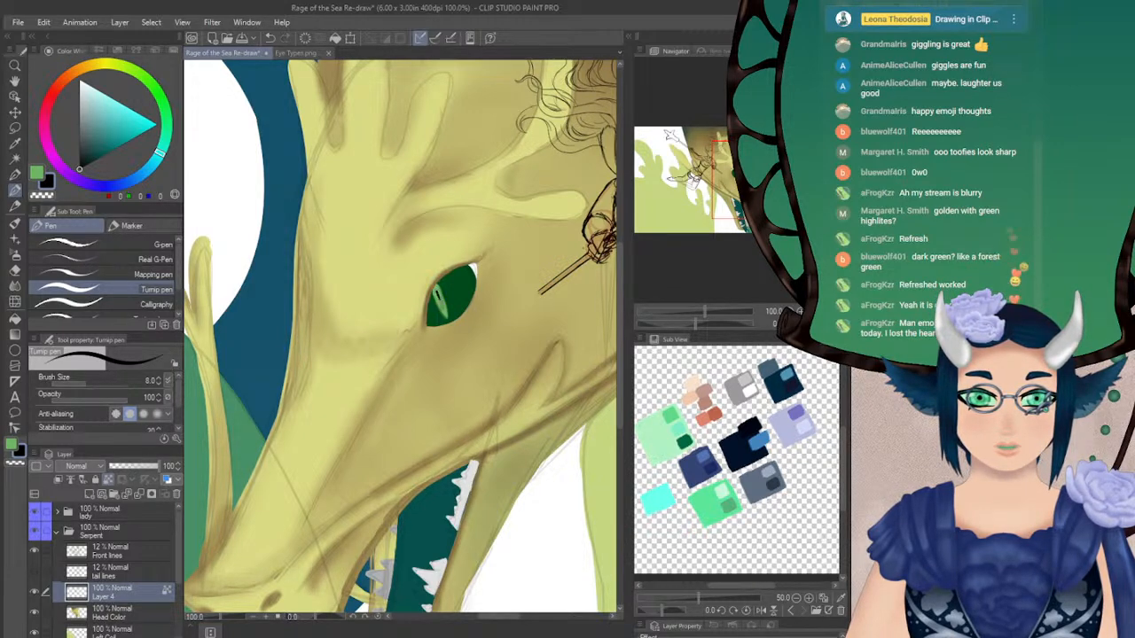
key("ctrl+z")
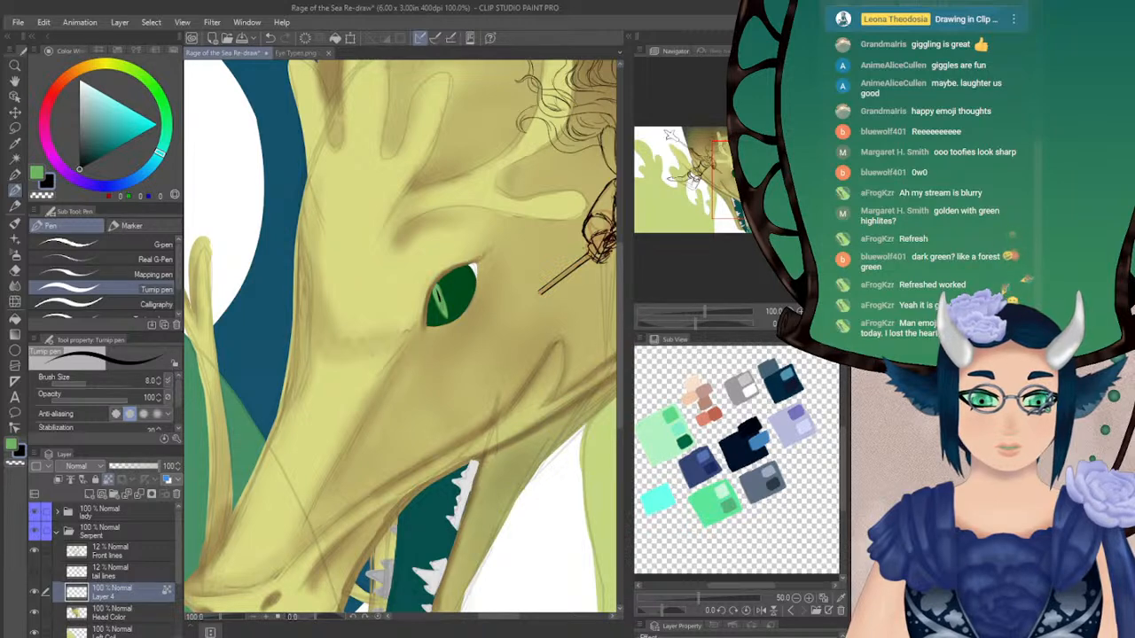
left_click(824, 324)
key("ctrl+z")
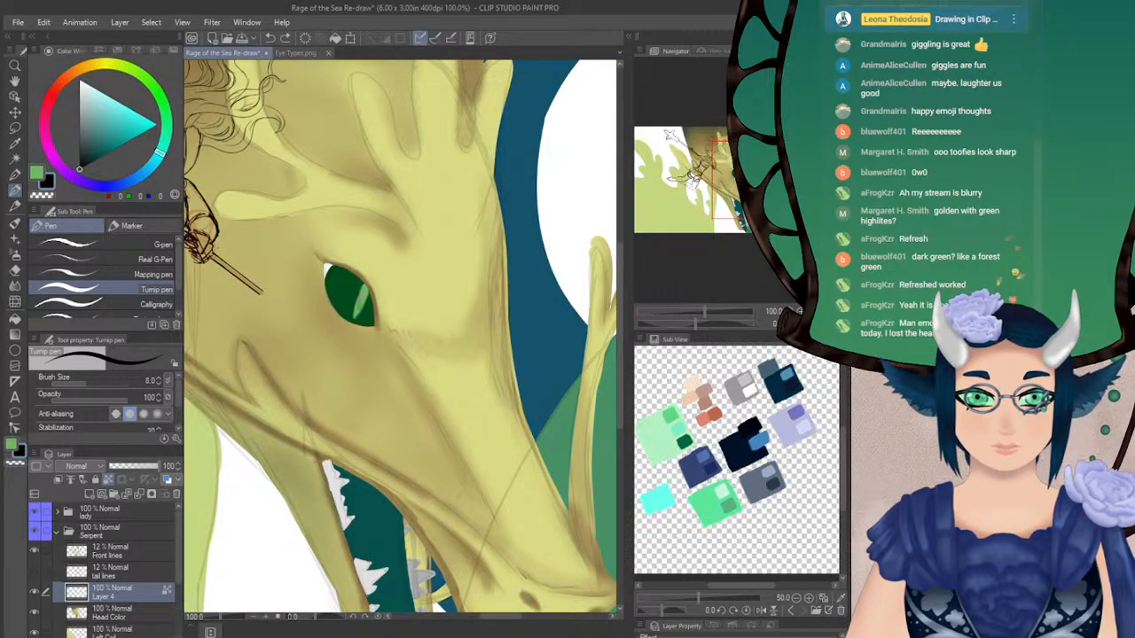
Reduce the pen's brush size to 3 and draw a thin, solid black pupil inside the light green slit
left_click(159, 384)
left_click(159, 384)
left_click(159, 384)
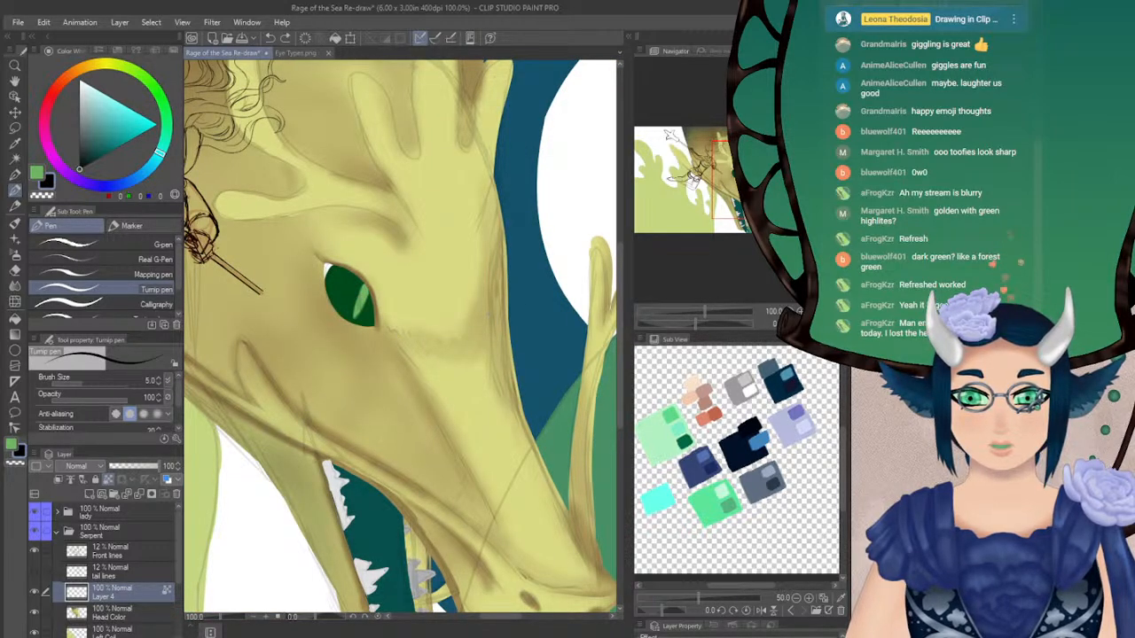
key("ctrl+plus")
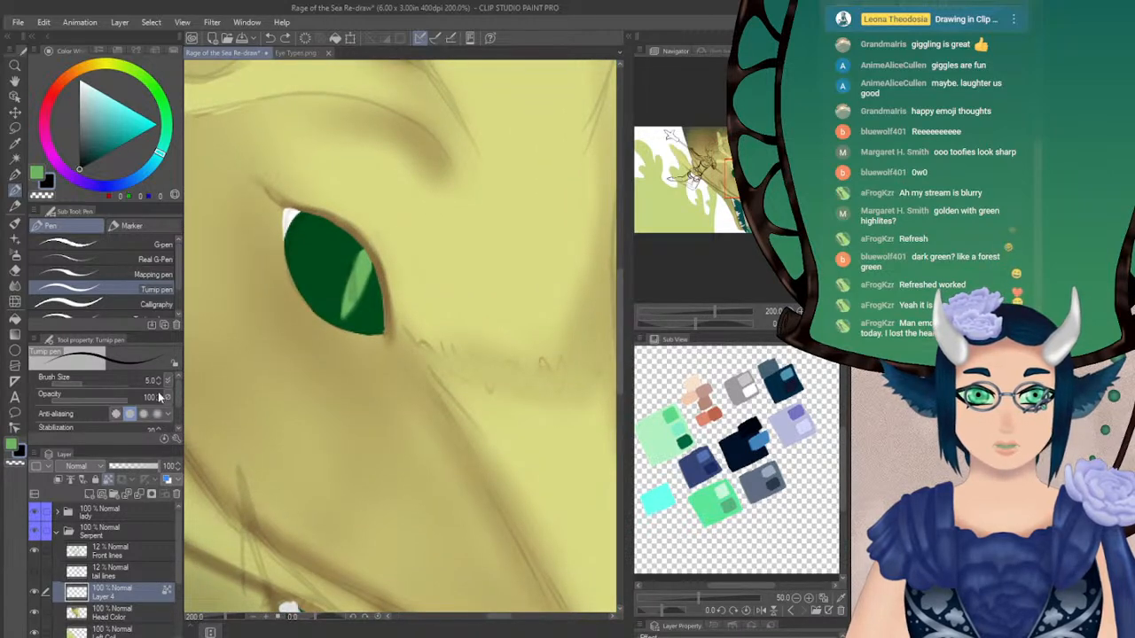
left_click(158, 384)
left_click(157, 384)
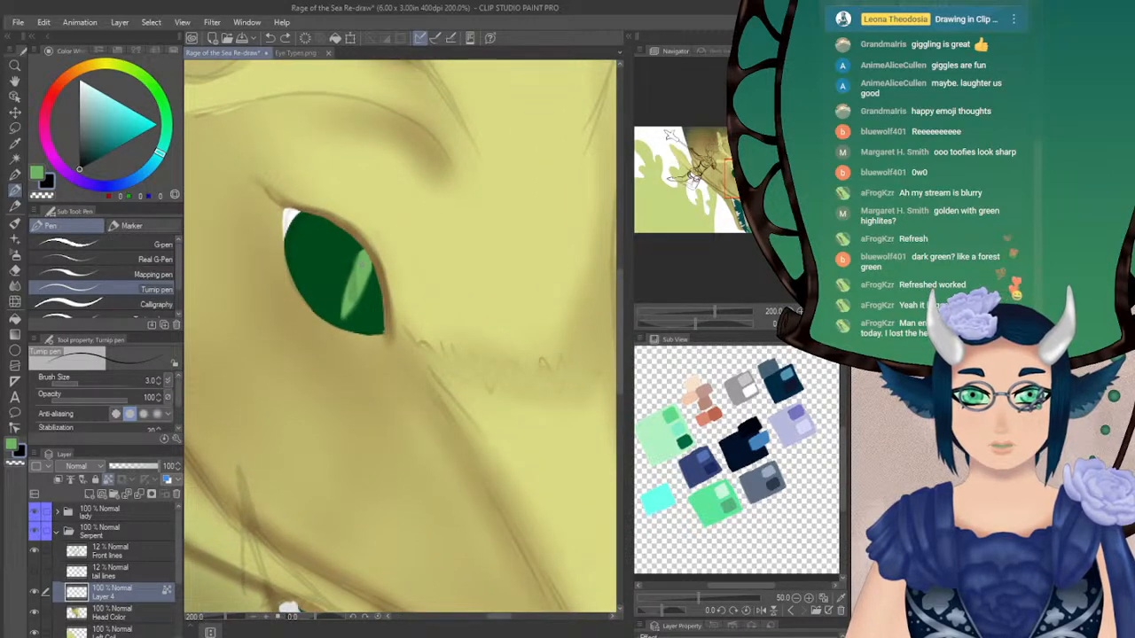
left_click_drag(362, 263, 355, 282)
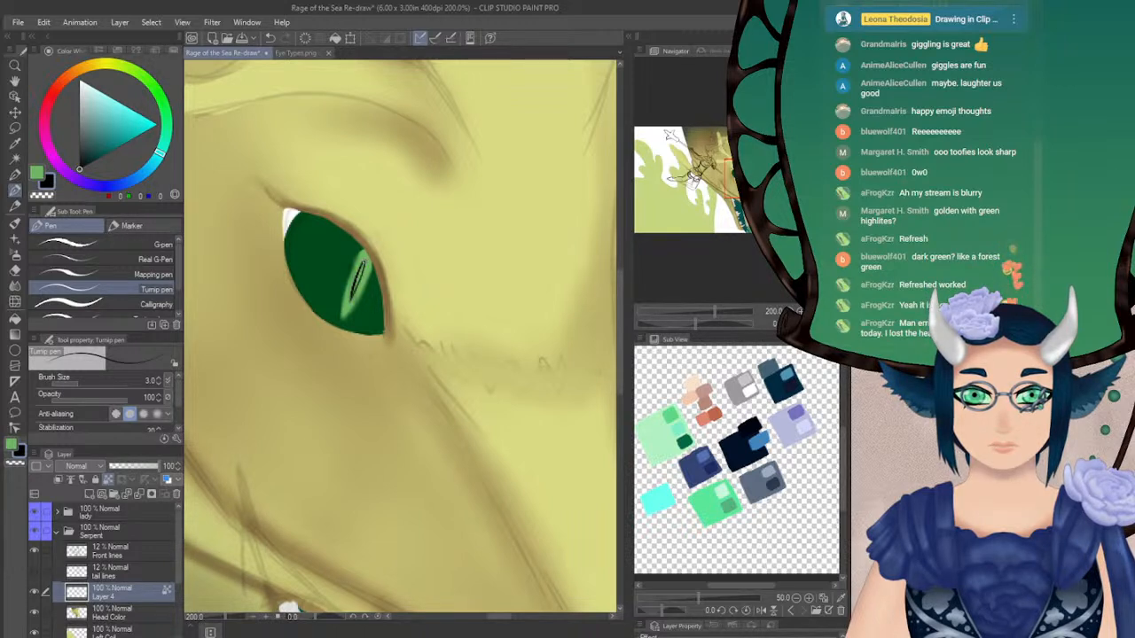
left_click_drag(363, 263, 354, 294)
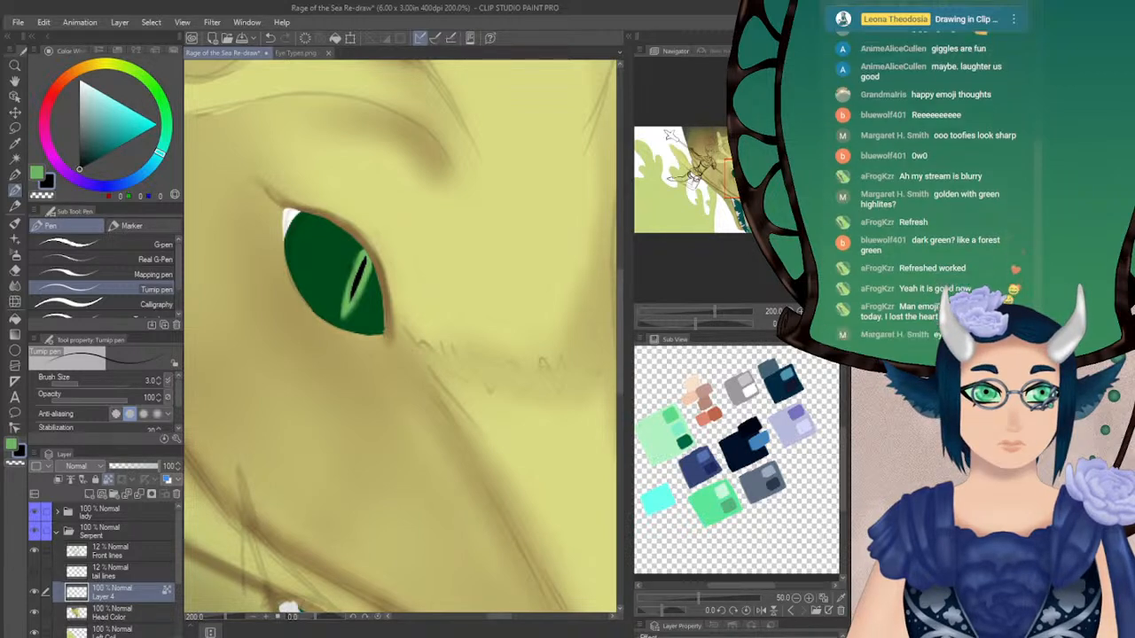
Mirror the view and airbrush light green along the pupil's slit using Soft 2 at brush size 4
key("h")
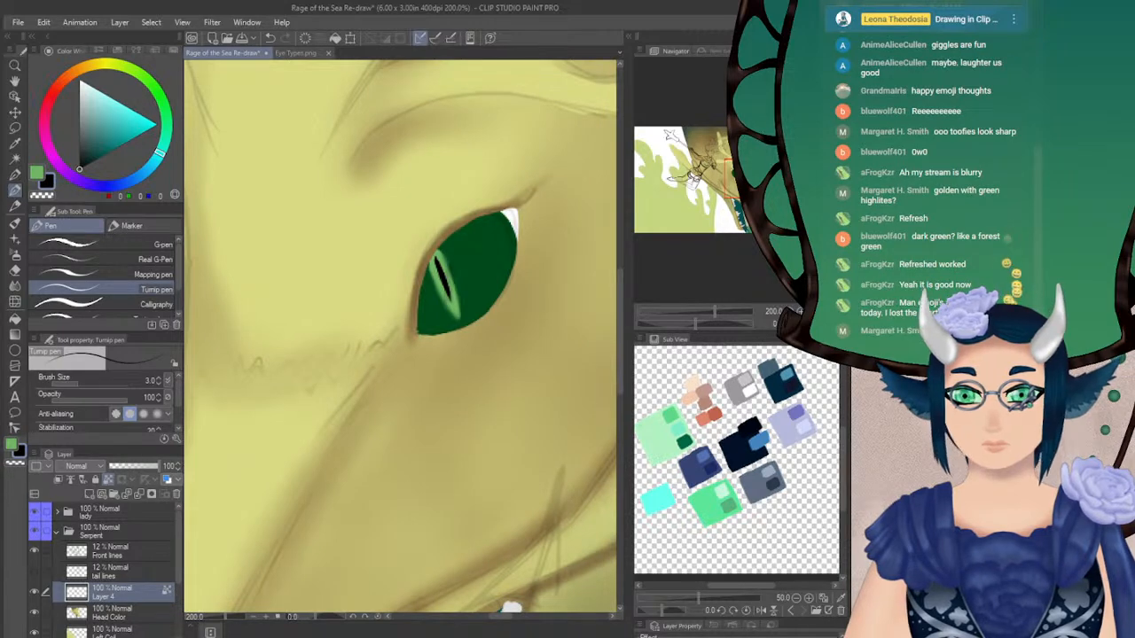
left_click(798, 311)
mouse_move(721, 178)
left_mouse_down()
mouse_move(711, 180)
mouse_move(727, 184)
left_mouse_up()
left_click(799, 311)
left_click(381, 293, "alt")
left_click(15, 254)
left_click(155, 383)
left_click_drag(362, 288, 377, 329)
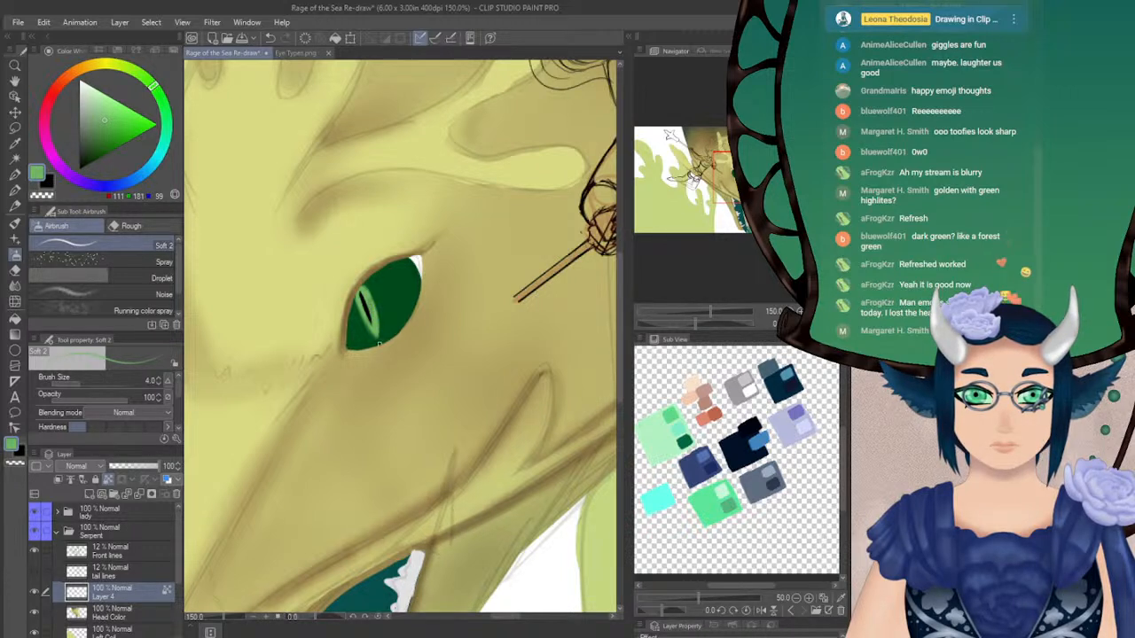
Toggle the eye layer off and on to compare, and hide the Front lines layer
left_click(33, 593)
left_click(34, 593)
left_click(33, 551)
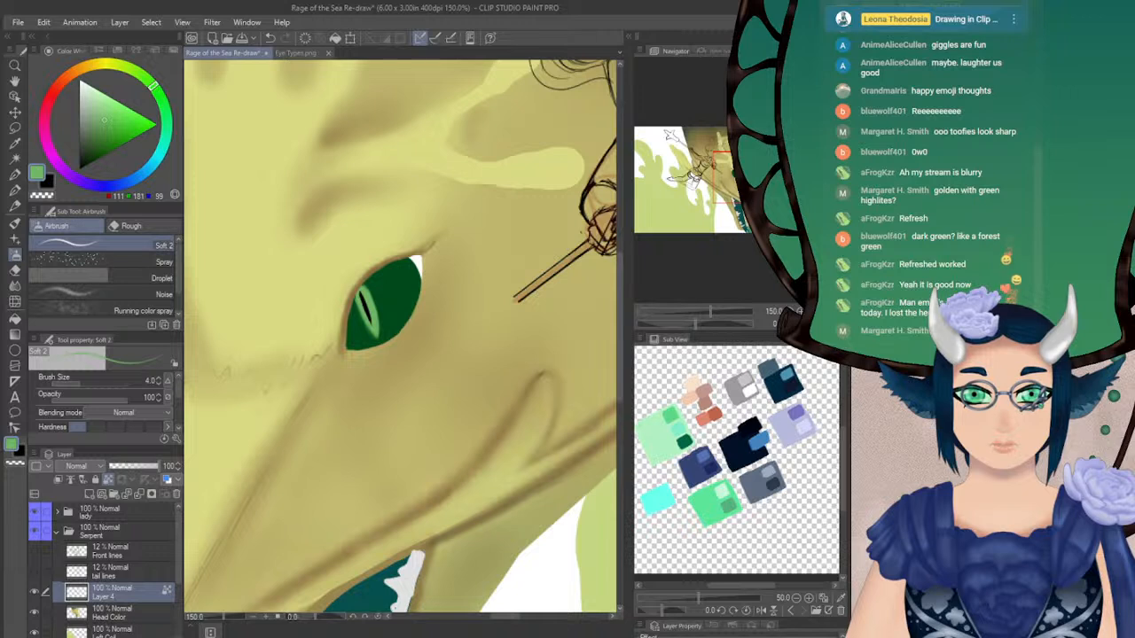
Hide and reshow Layer 4 to check how the eye reads on the serpent's head
left_click_drag(730, 182, 728, 179)
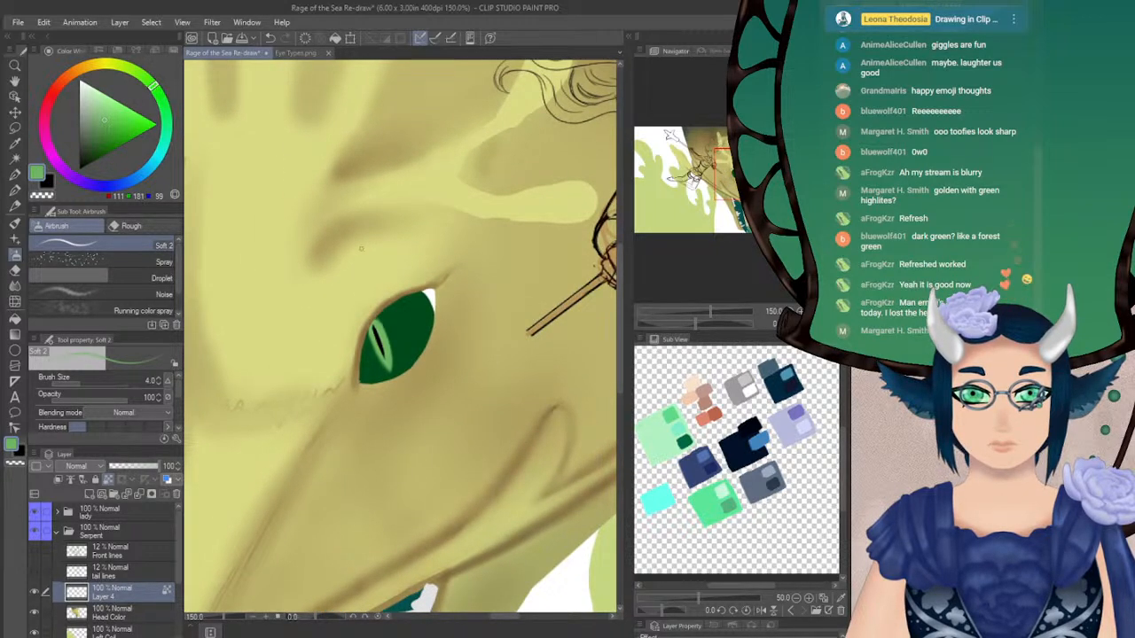
left_click(34, 592)
left_click(34, 594)
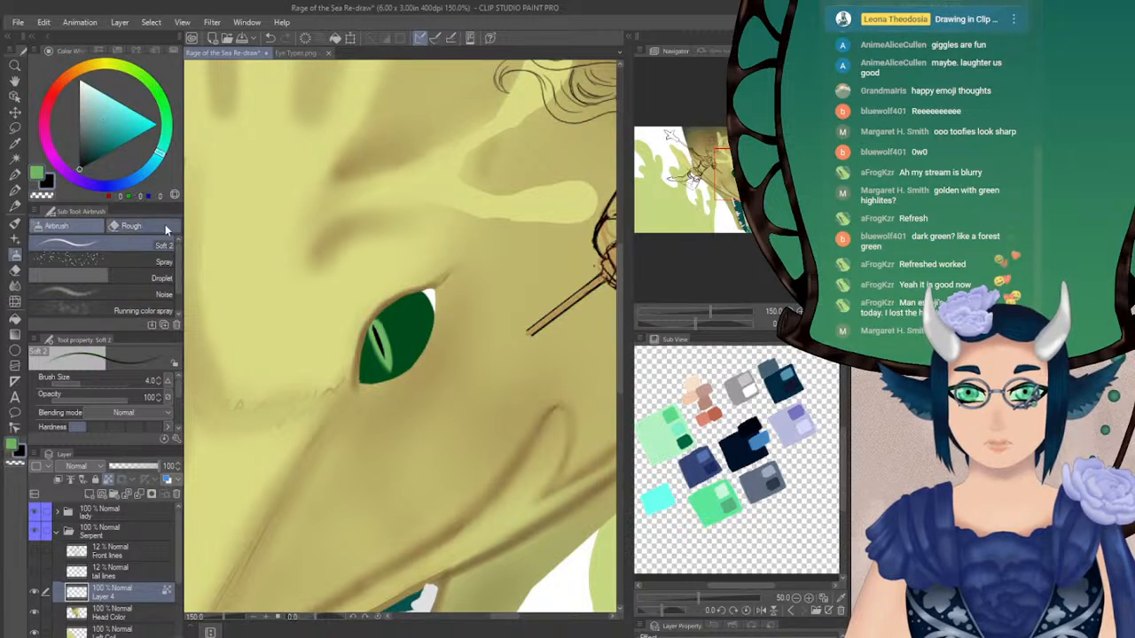
Airbrush a dark navy shadow along the eye's upper edge using Soft 2 at brush size 30.8 and opacity 38
left_click(125, 181)
left_click_drag(124, 180, 103, 188)
left_click(89, 152)
left_click_drag(88, 152, 89, 155)
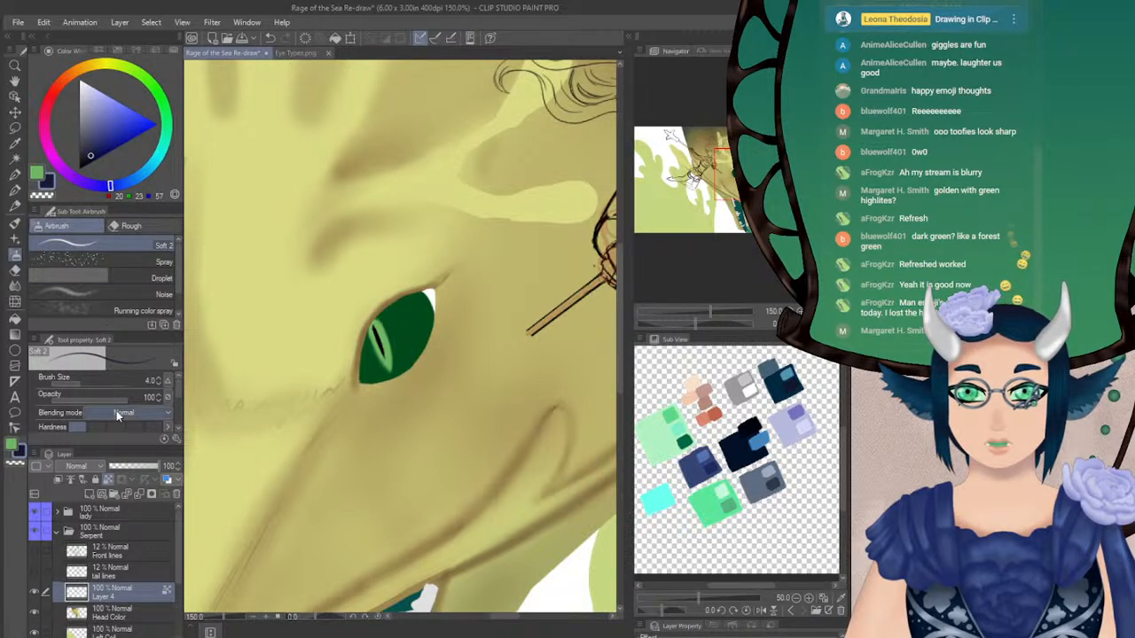
left_click_drag(86, 386, 92, 385)
mouse_move(434, 282)
left_mouse_down()
mouse_move(385, 304)
mouse_move(367, 344)
left_mouse_up()
key("ctrl+z")
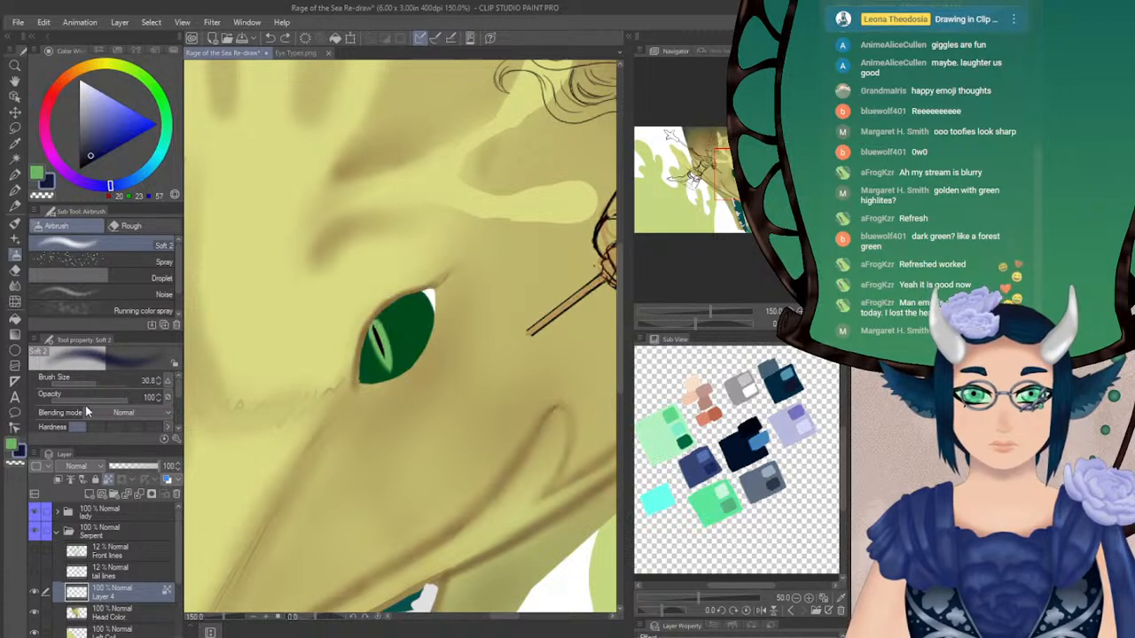
left_click(78, 397)
mouse_move(424, 284)
left_mouse_down()
mouse_move(382, 306)
mouse_move(351, 354)
left_mouse_up()
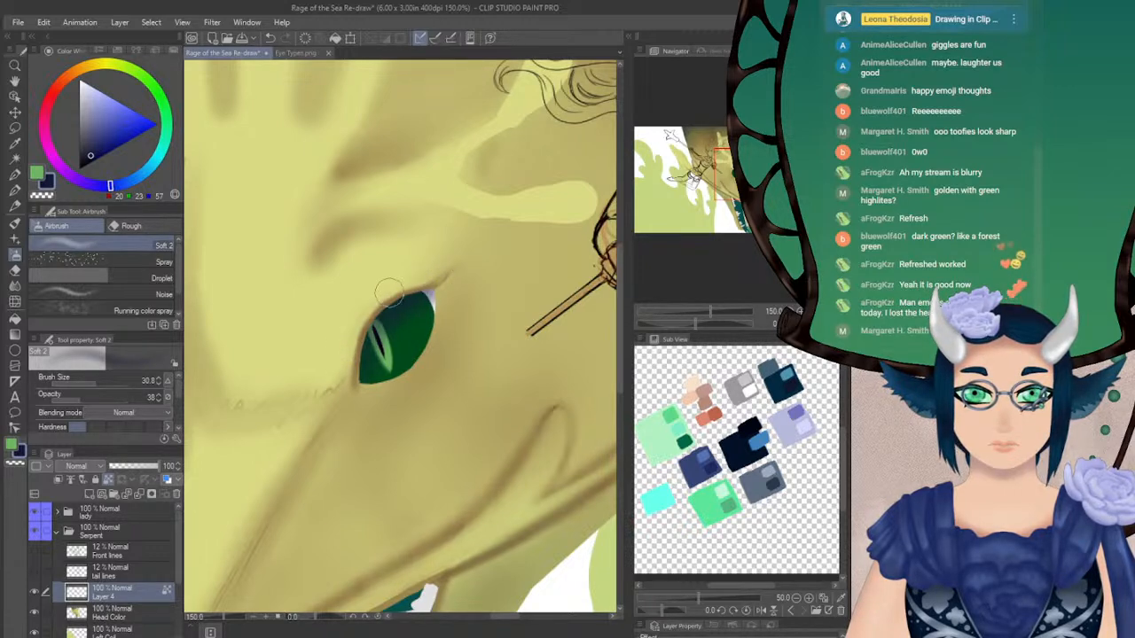
Reduce the airbrush to size 16 and soften the eye's upper shadow using Blur at brush size 14.7
left_click(91, 381)
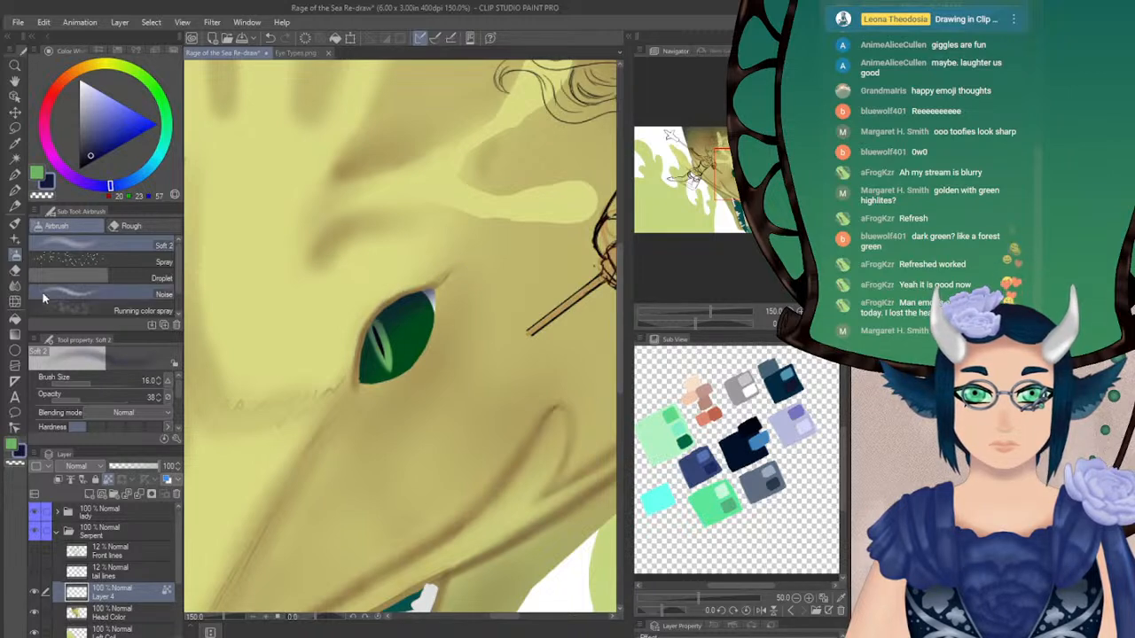
left_click(15, 286)
mouse_move(407, 299)
left_mouse_down()
mouse_move(422, 293)
mouse_move(427, 312)
left_mouse_up()
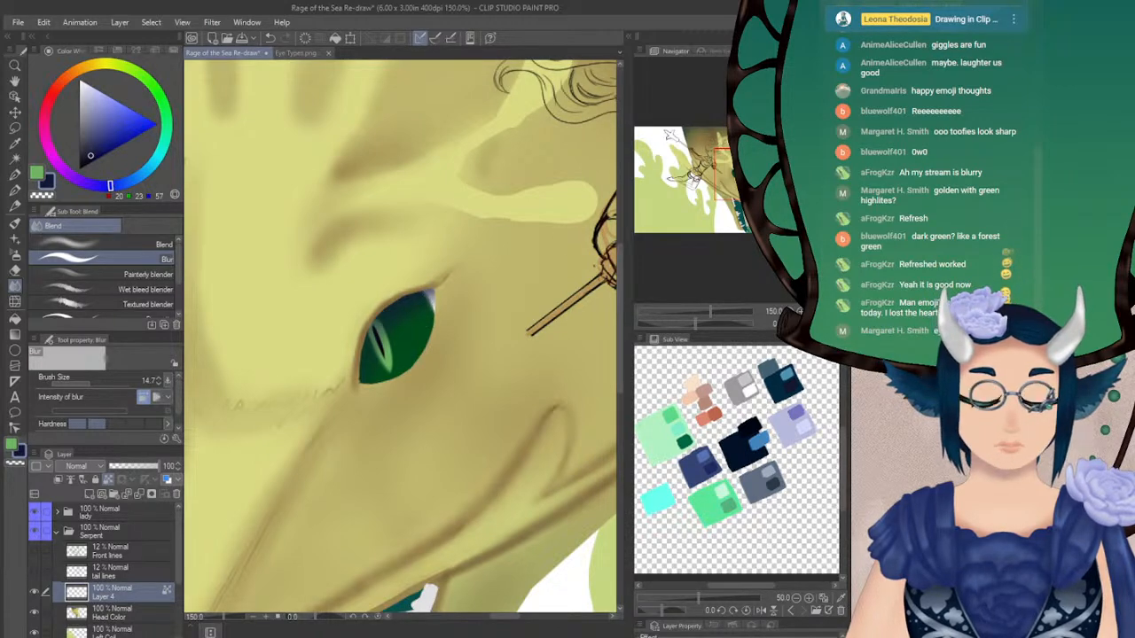
Mirror the view and study the snake eye reference in Eye Types.png before returning to the painting
left_click(827, 323)
left_click_drag(744, 179, 739, 177)
left_click(289, 54)
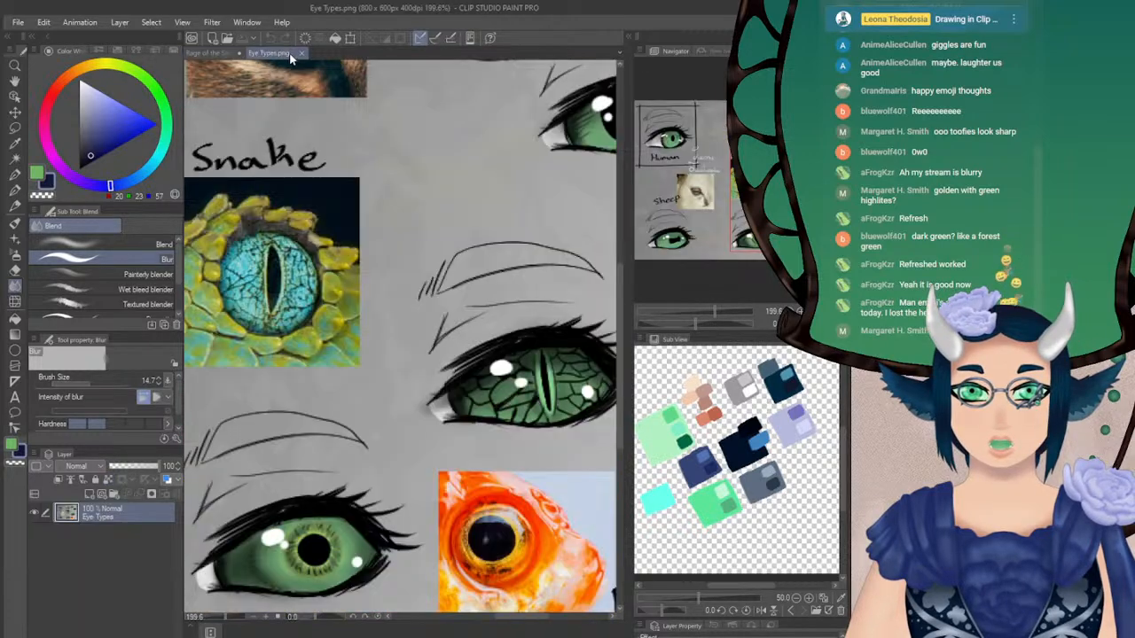
left_click(217, 53)
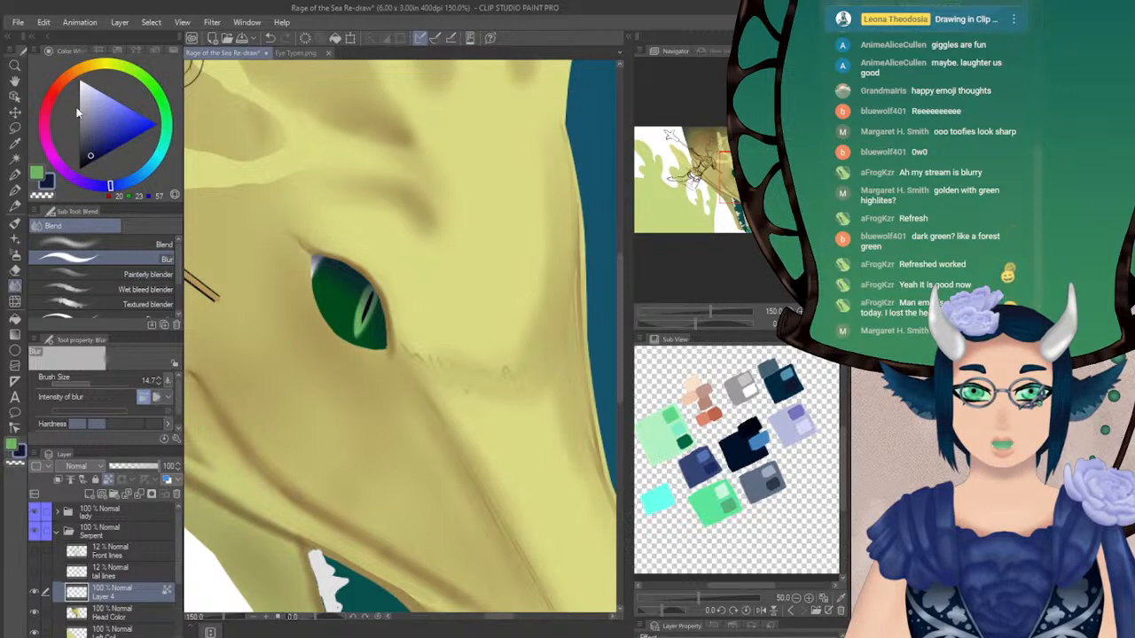
Add a new layer above Layer 4, clip it to the layer below, and choose a near-black navy, RGB 0, 1, 18
left_click(336, 302, "alt")
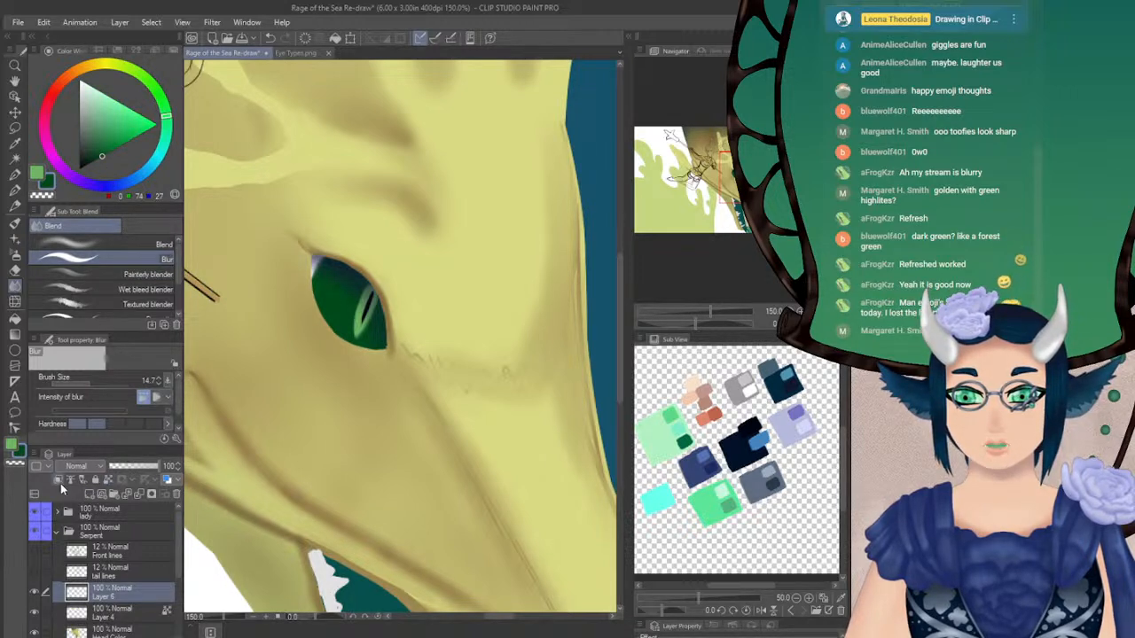
left_click(57, 480)
left_click_drag(89, 153, 70, 181)
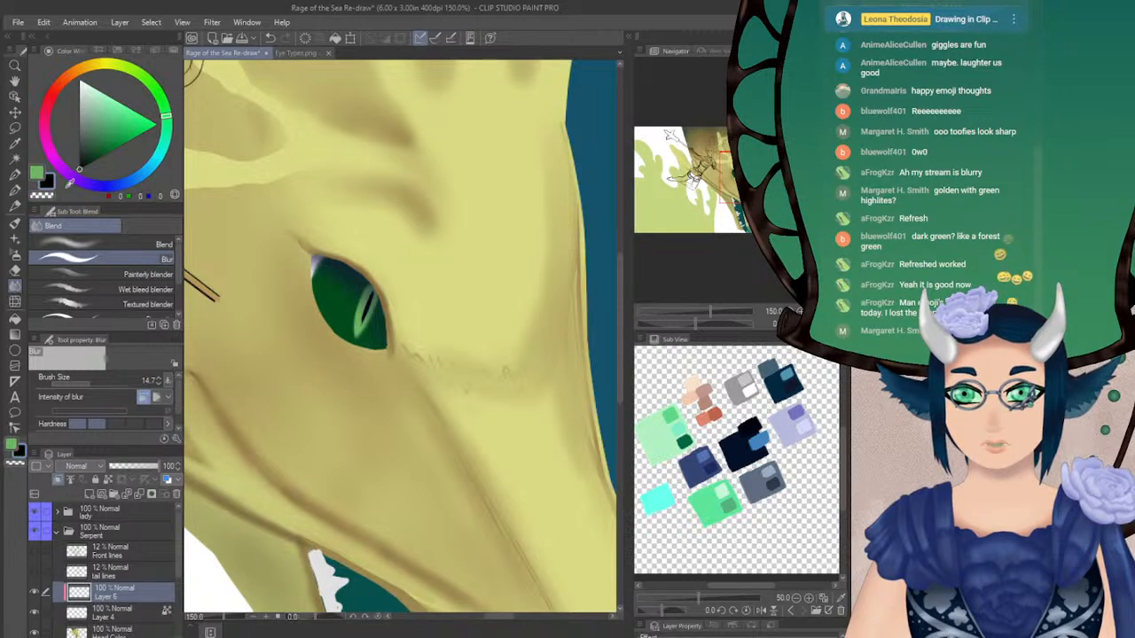
left_click(85, 166)
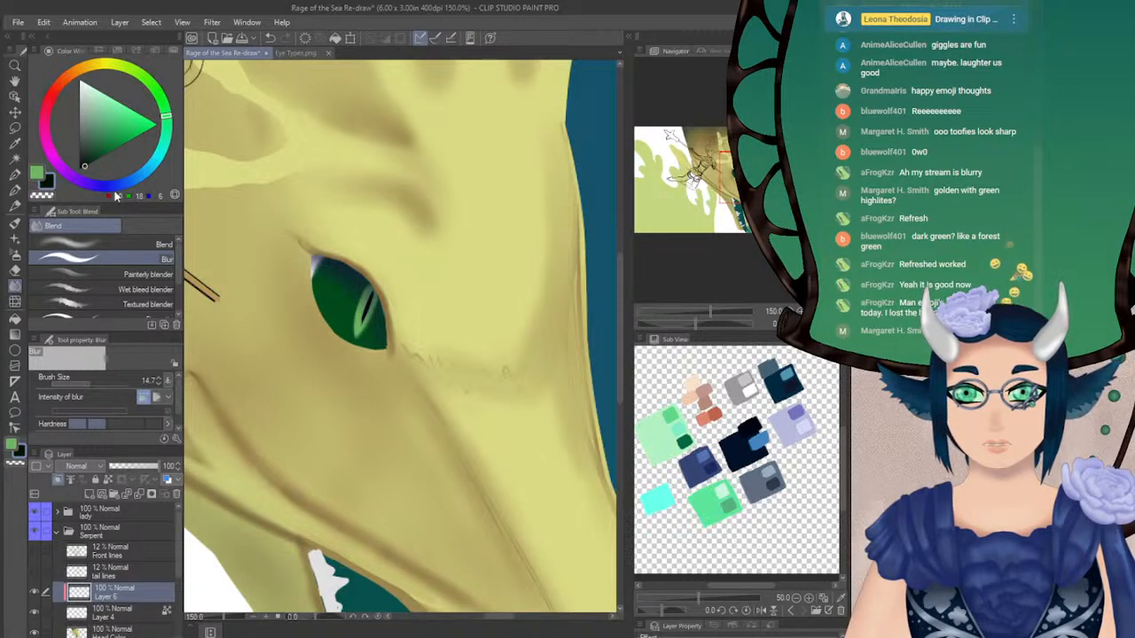
left_click_drag(115, 188, 110, 188)
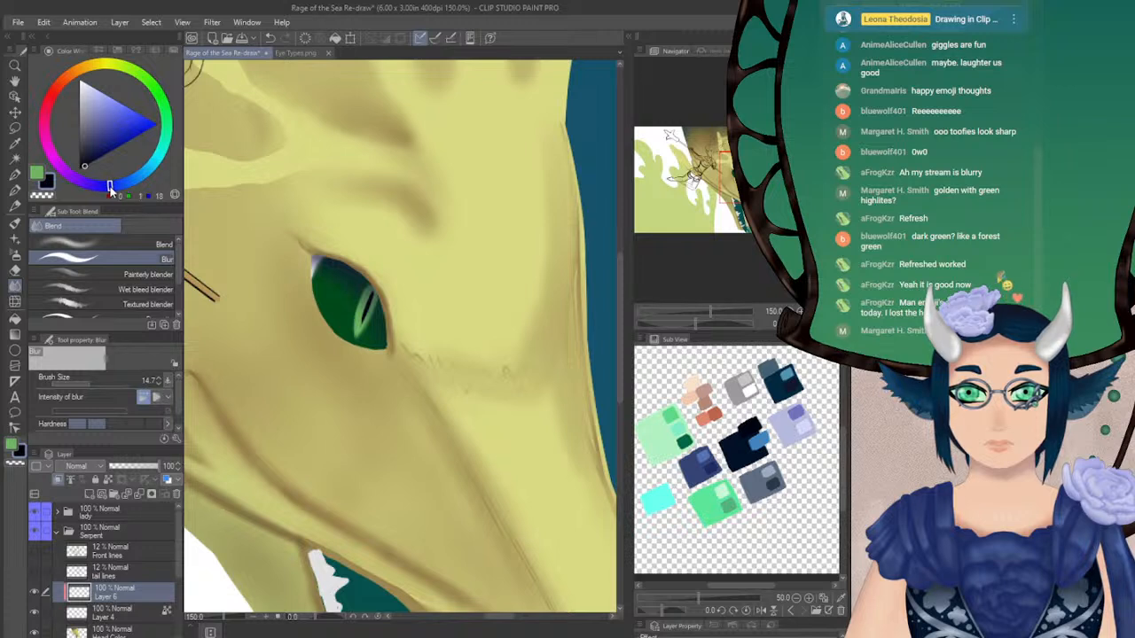
Try drawing a crack-like dark vein across the iris with Soft 2 at brush size 4 and opacity 100
left_click(14, 254)
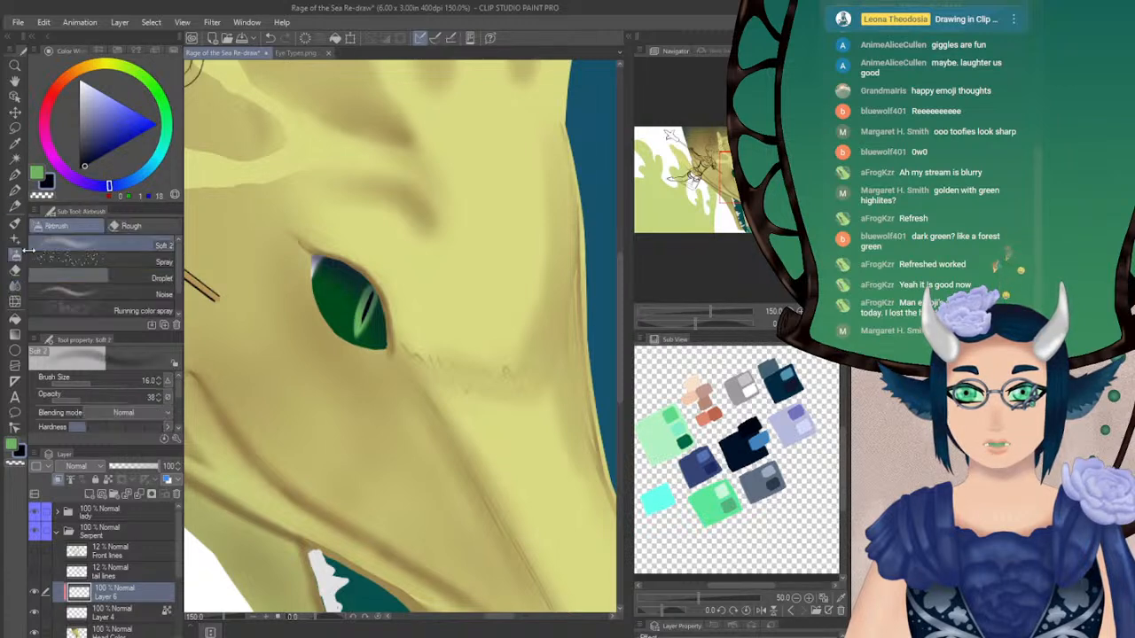
left_click_drag(122, 401, 165, 399)
left_click(158, 383)
left_click(158, 383)
left_click(158, 383)
left_click(158, 383)
left_click(157, 382)
left_click(158, 382)
left_click(157, 382)
left_click(158, 382)
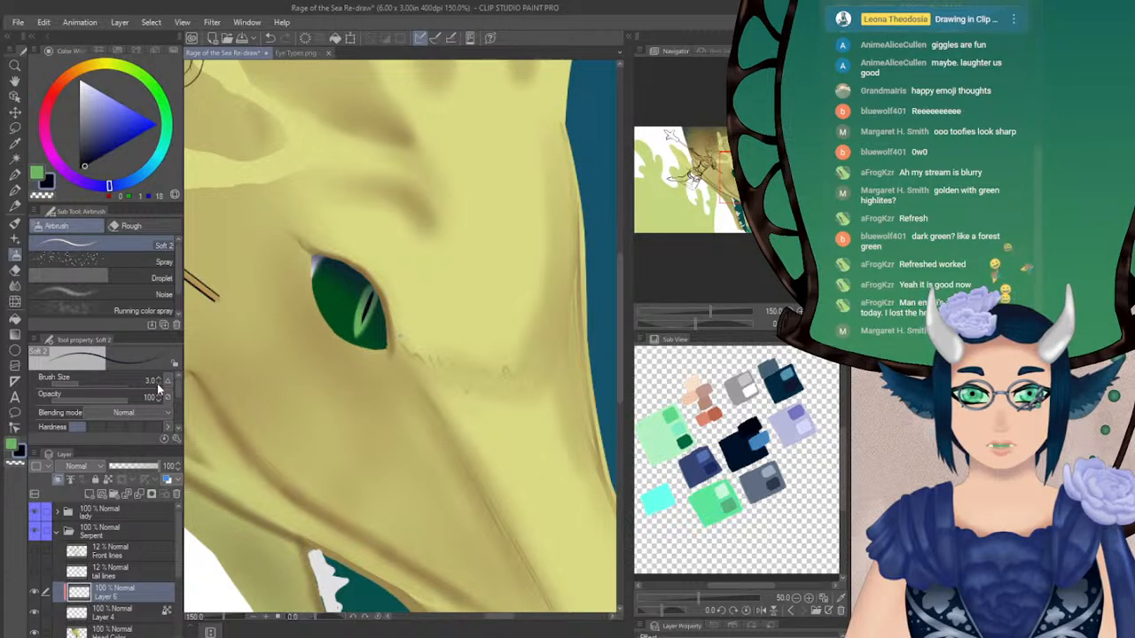
left_click(158, 379)
left_click(158, 379)
mouse_move(328, 291)
left_mouse_down()
mouse_move(343, 306)
mouse_move(329, 292)
left_mouse_up()
key("ctrl+z")
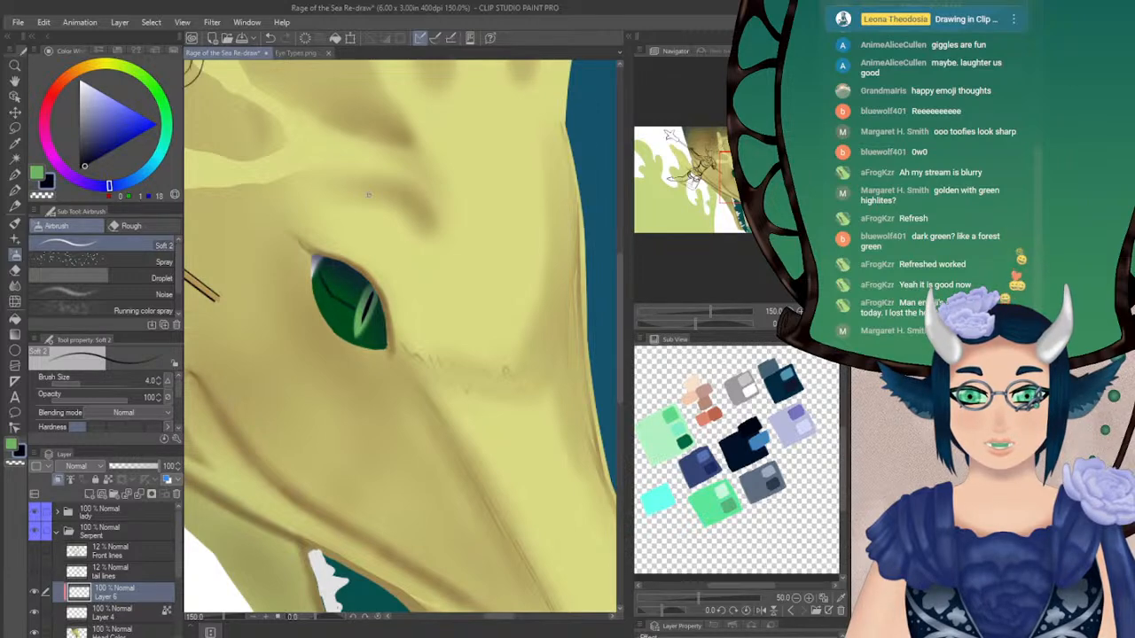
Study the snake eye's vein pattern in Eye Types.png again and reduce the Soft 2 brush size to 3
left_click(288, 55)
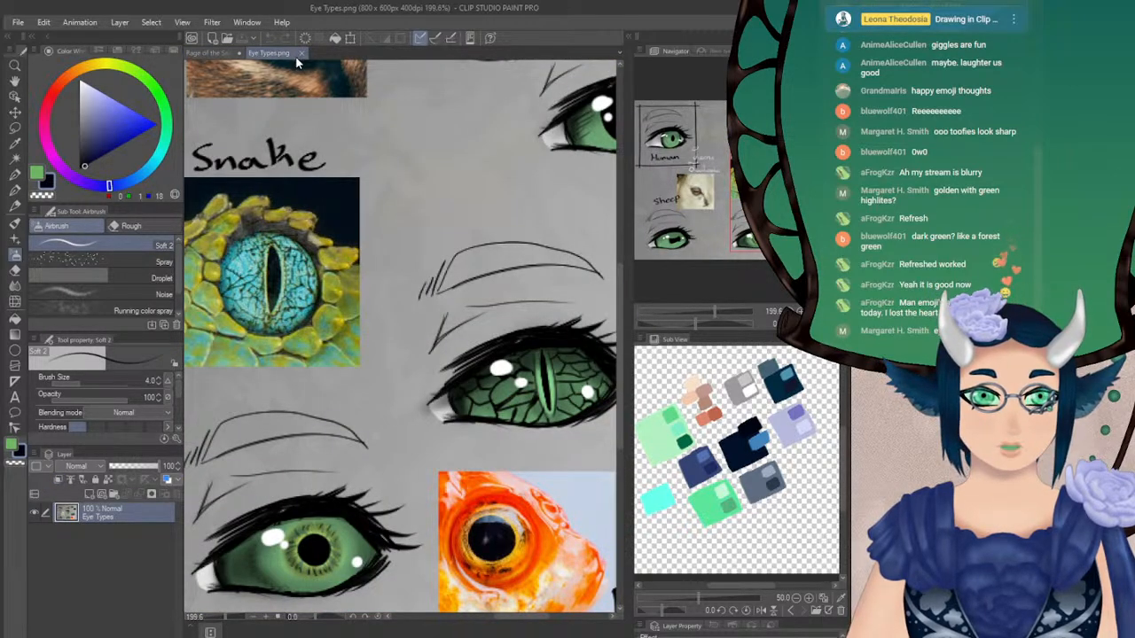
left_click(221, 52)
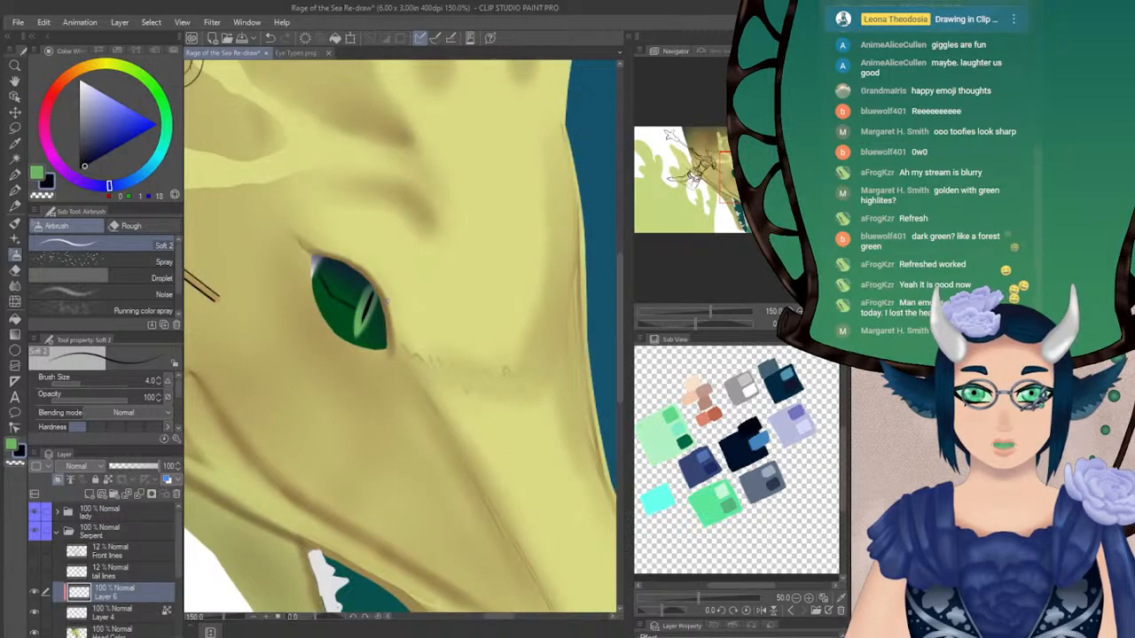
key("bracketleft")
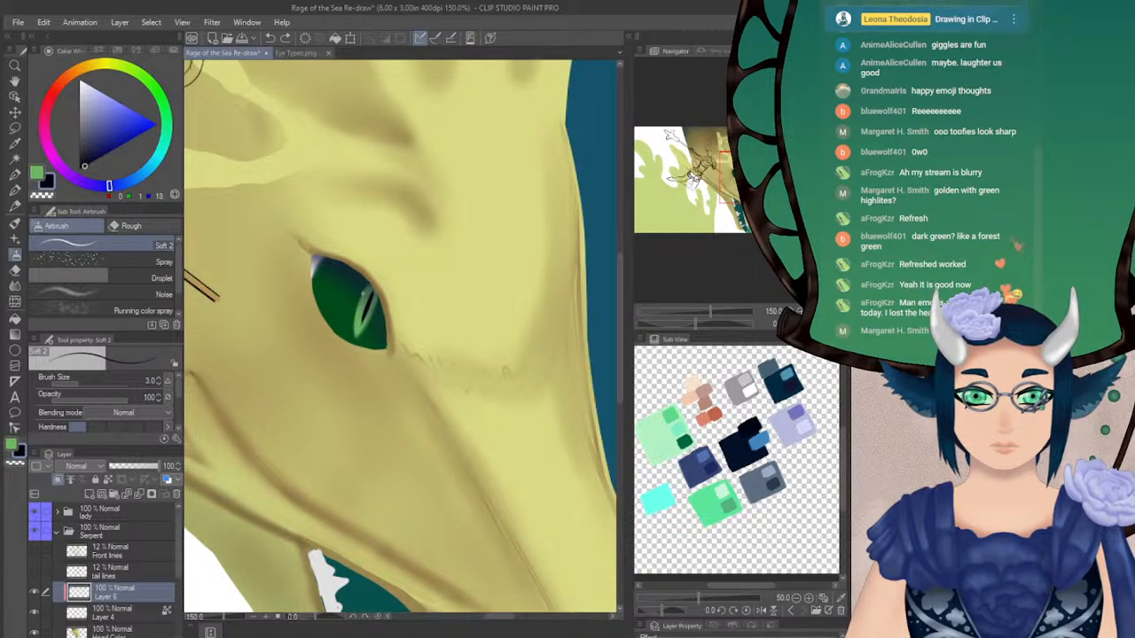
left_click(293, 55)
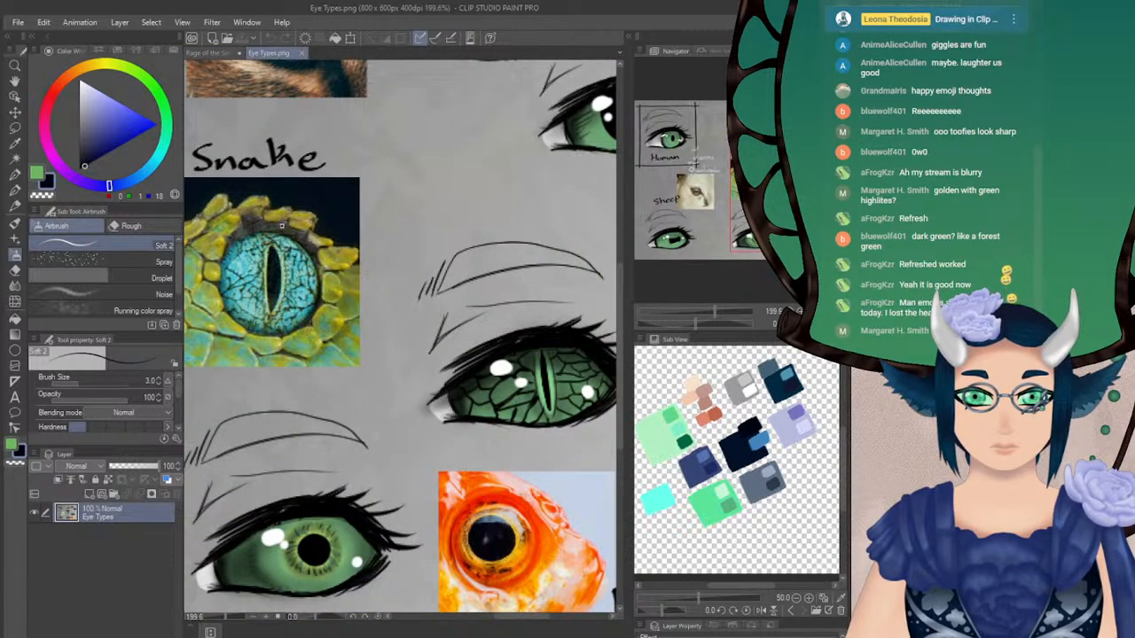
left_click(215, 51)
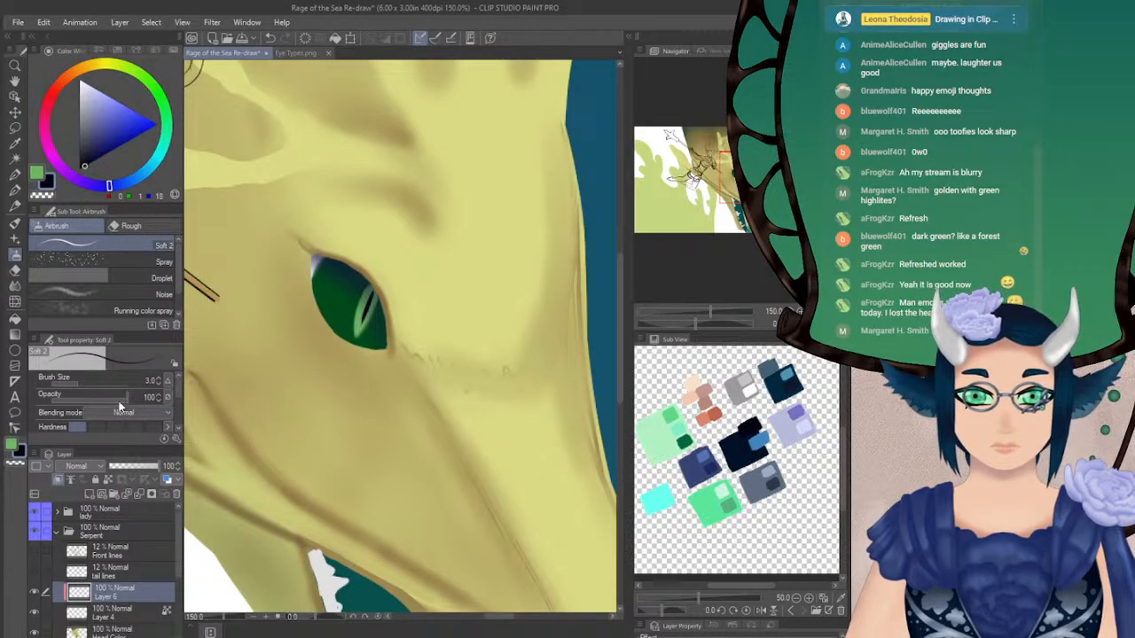
At opacity 63, darken the pupil slit's edges and draw dark navy veins radiating beside it at brush size 4
left_click_drag(120, 399, 113, 396)
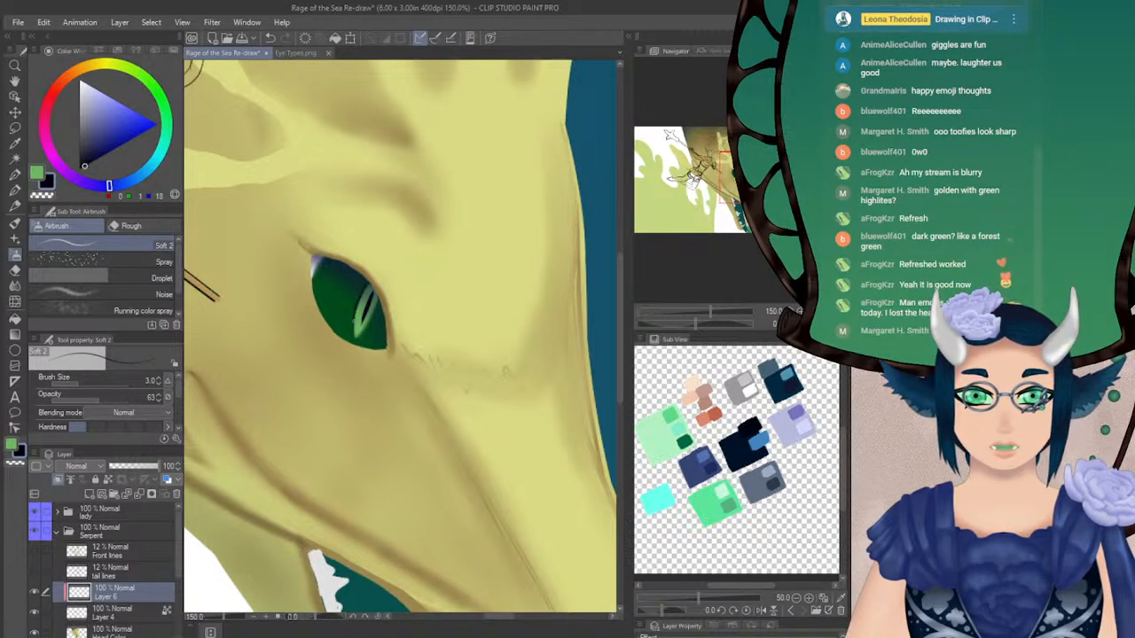
left_click_drag(356, 335, 367, 314)
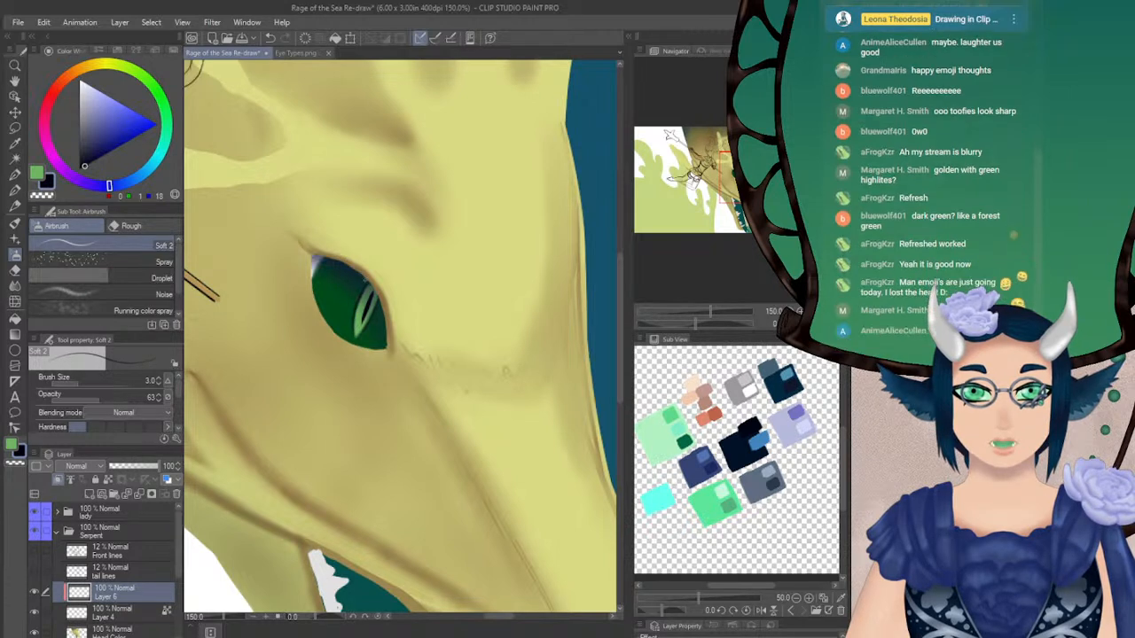
left_click(156, 380)
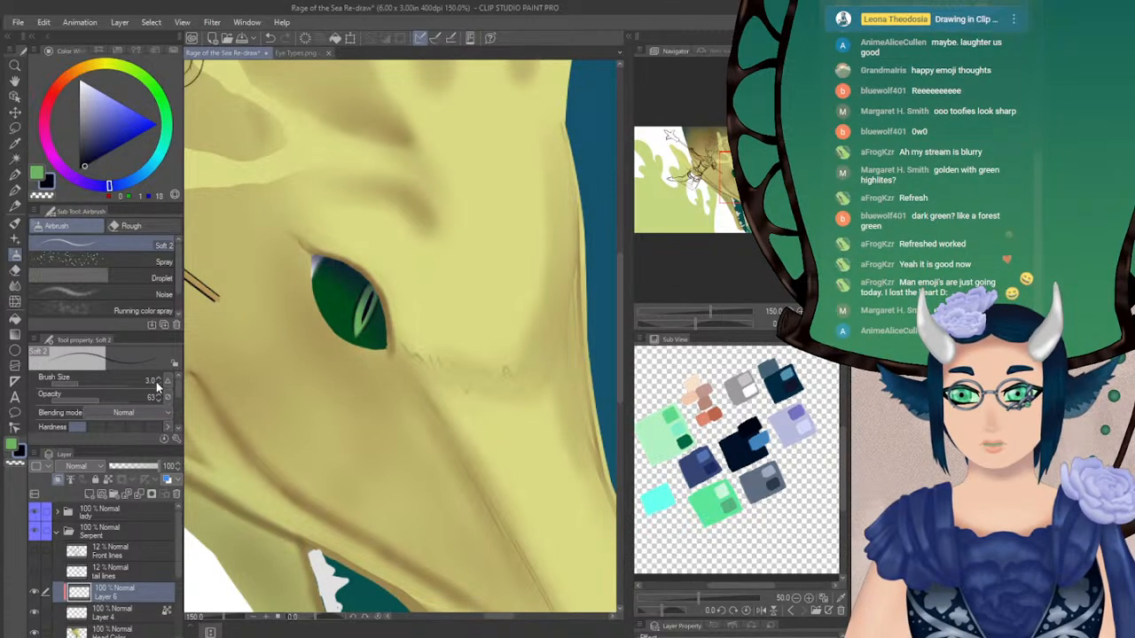
left_click_drag(366, 286, 357, 331)
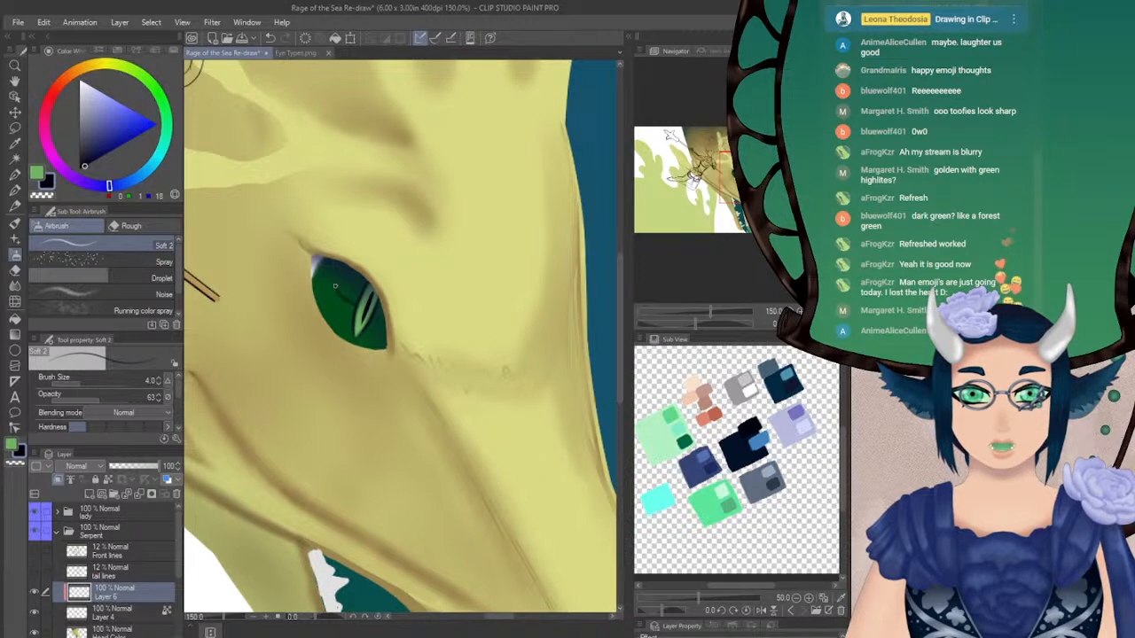
left_click_drag(351, 294, 354, 305)
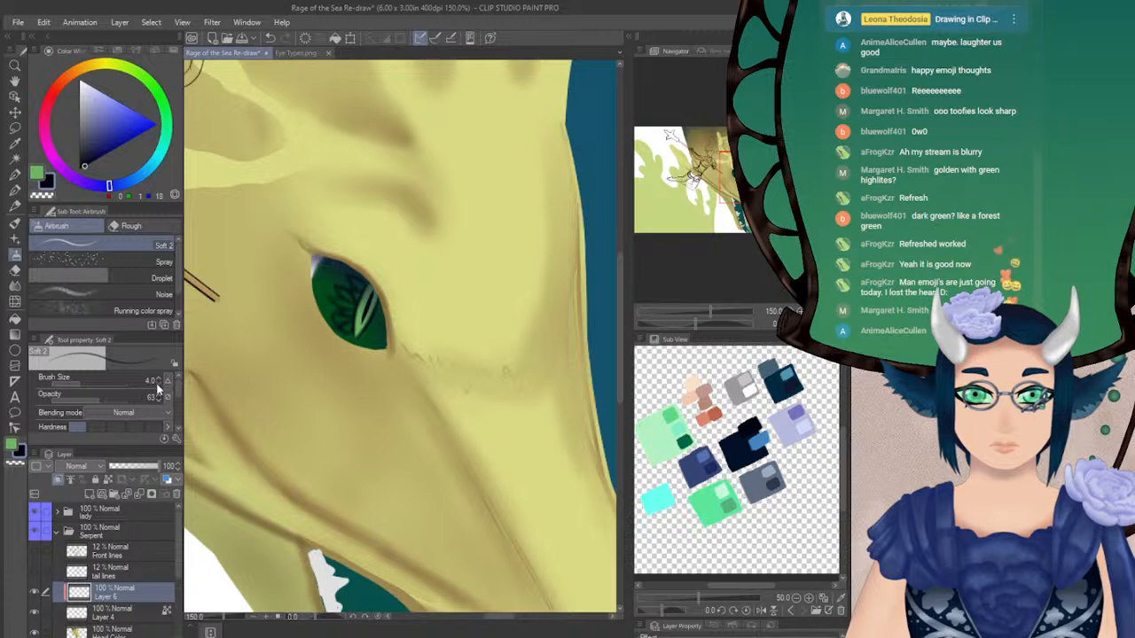
Cover the rest of the iris with a network of dark navy veins, reducing the brush size to 3 for the finer lines
left_click(106, 400)
left_click_drag(124, 399, 173, 398)
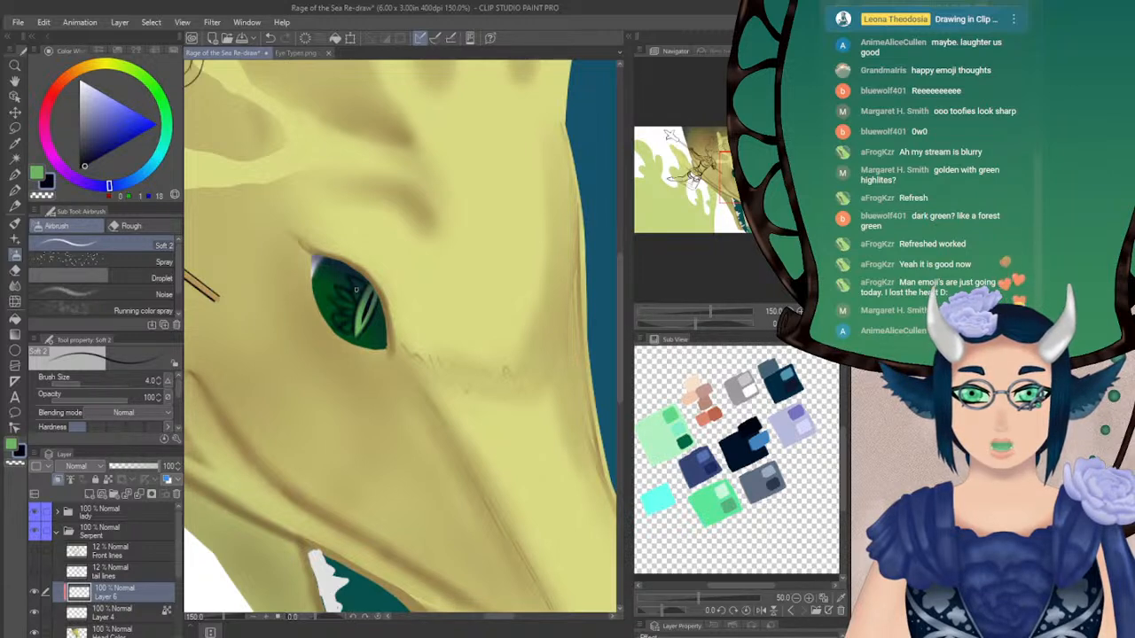
left_click_drag(322, 283, 343, 300)
left_click(165, 386)
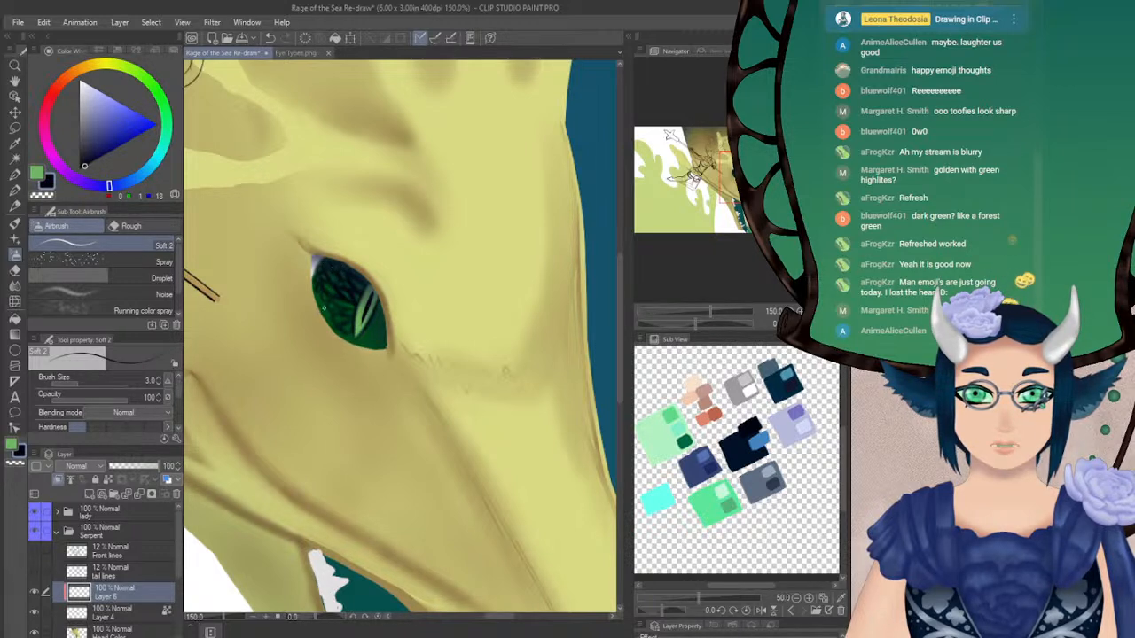
left_click_drag(320, 305, 377, 347)
key("ctrl+z")
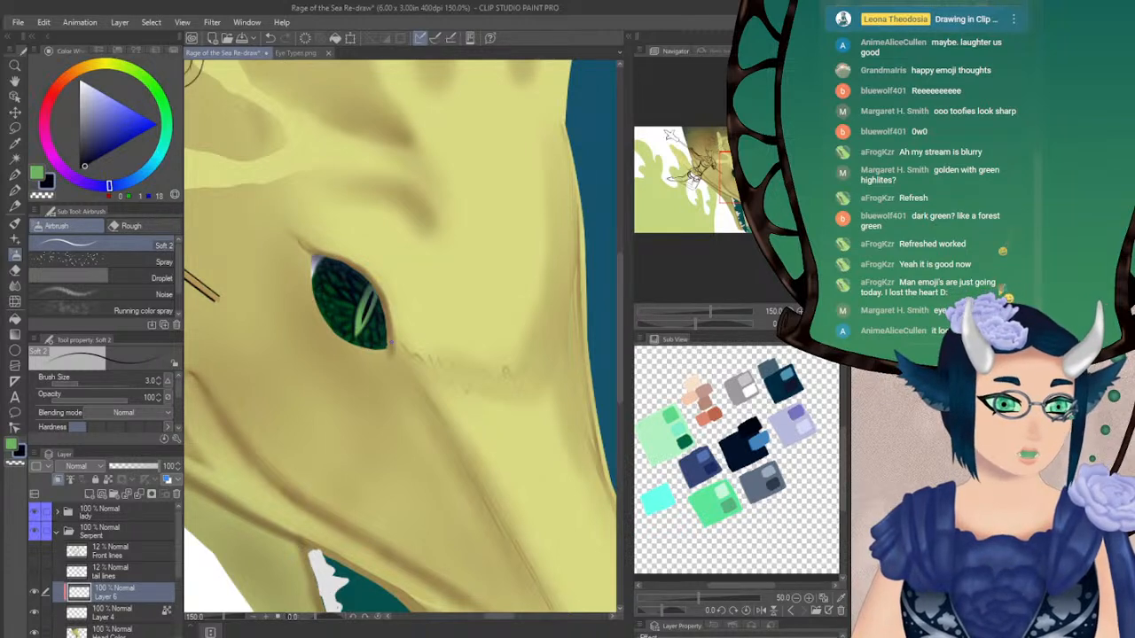
Airbrush light green over the iris on Layer 4, beneath the veins, using Soft 2 at brush size 18.8 and opacity 31
left_click(37, 173)
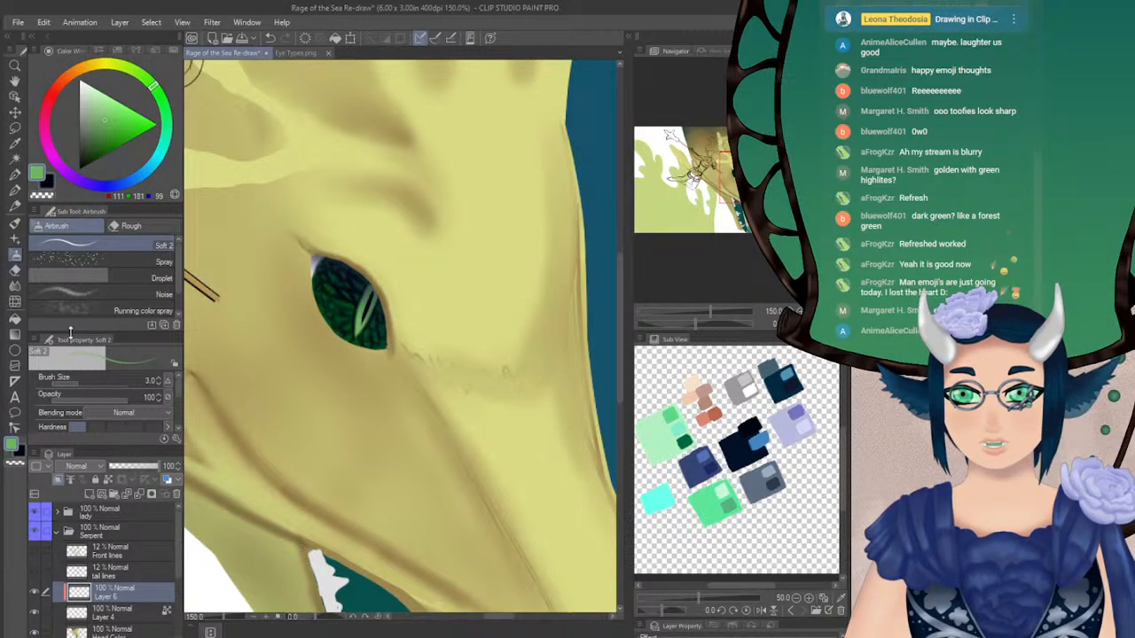
left_click(75, 400)
left_click(87, 385)
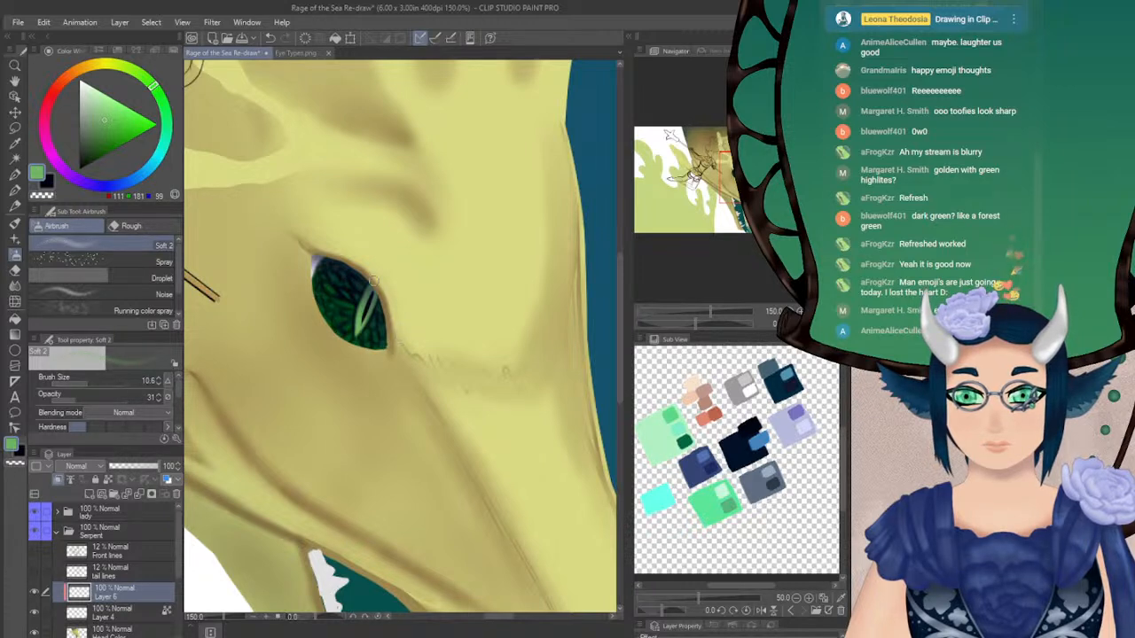
mouse_move(343, 293)
left_mouse_down()
mouse_move(357, 325)
mouse_move(337, 296)
mouse_move(354, 321)
mouse_move(347, 304)
mouse_move(346, 315)
left_mouse_up()
key("ctrl+z")
left_click(92, 384)
key("ctrl+z")
left_click(104, 615)
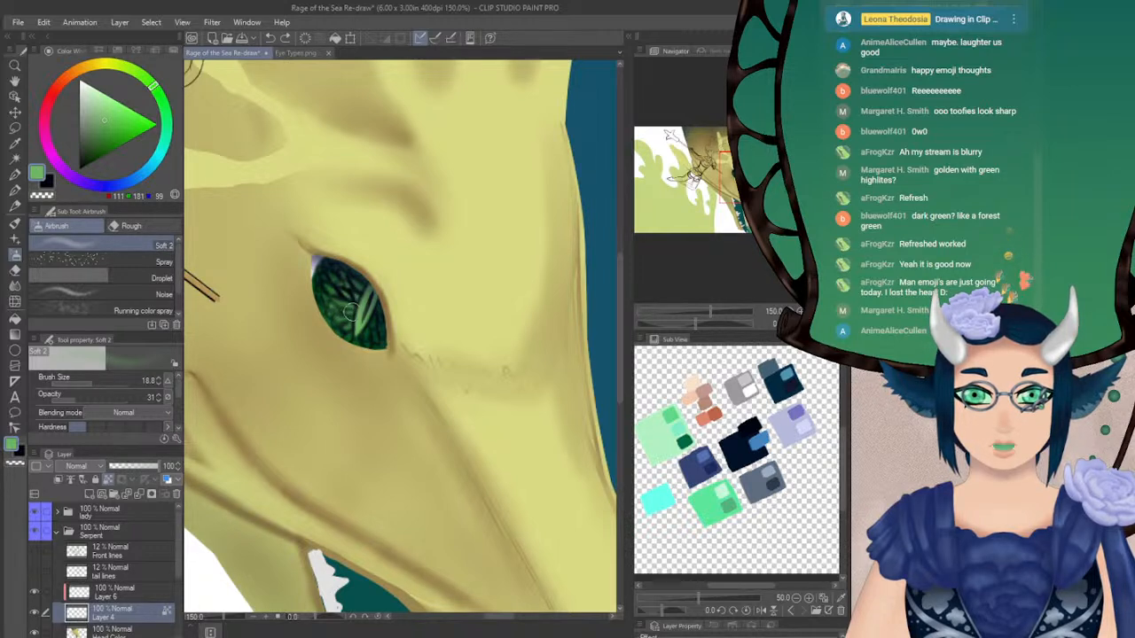
Set the drawing colour to black and switch to the Turnip pen
left_click(47, 181)
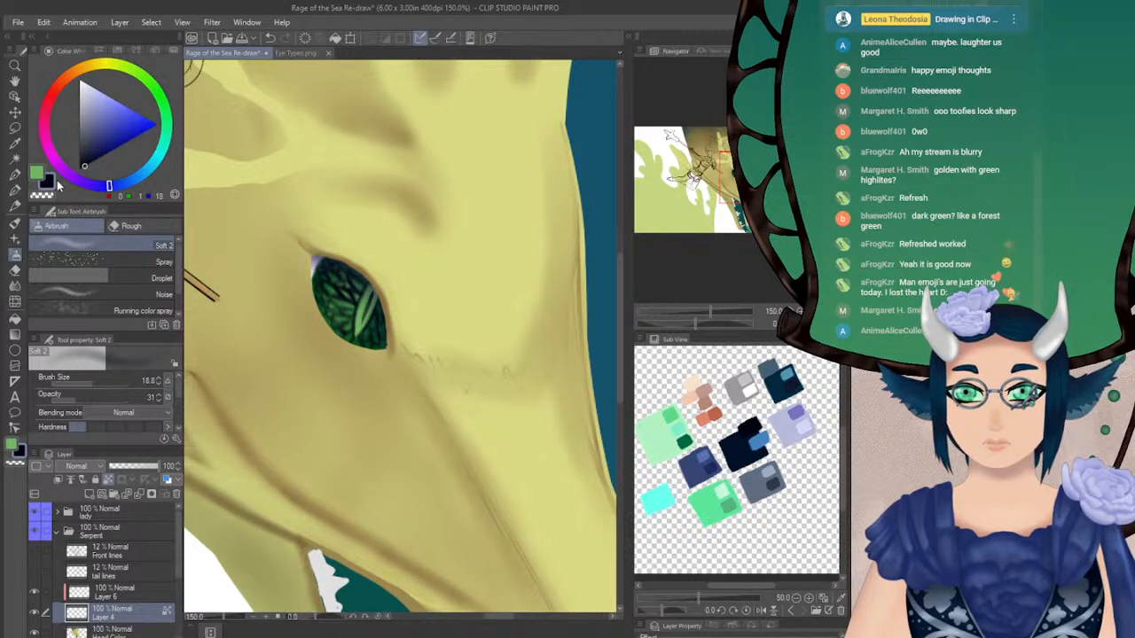
left_click(38, 173)
left_click_drag(84, 152, 72, 171)
left_click(15, 189)
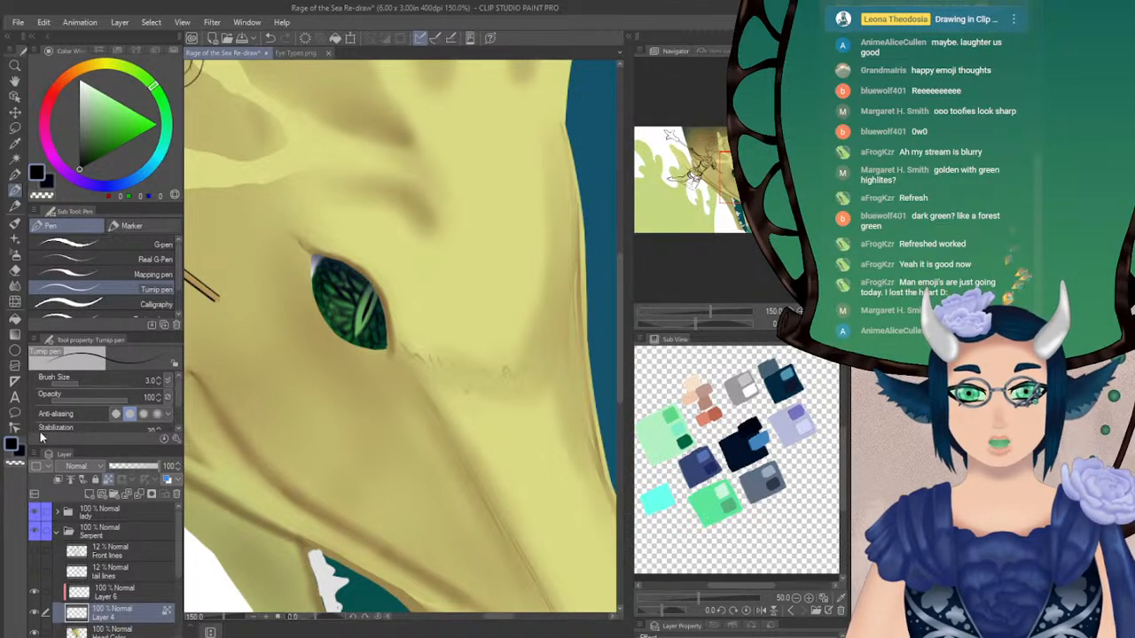
Set Layer 6, the dark vein layer, to Hard light at 85% opacity and merge it down into Layer 4
left_click(110, 592)
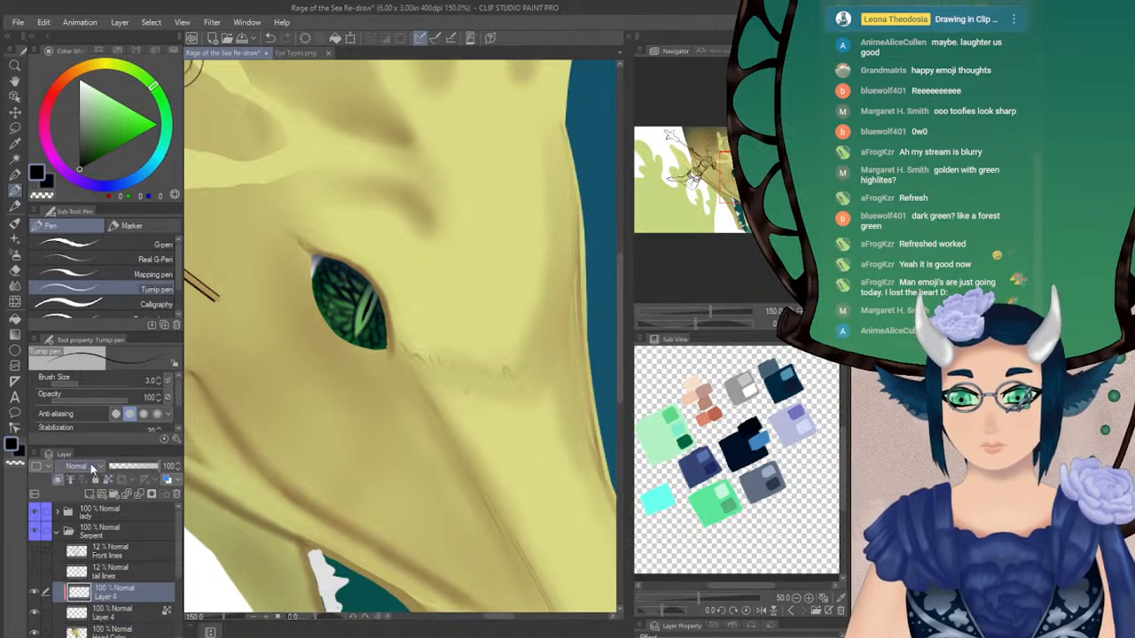
left_click(84, 290)
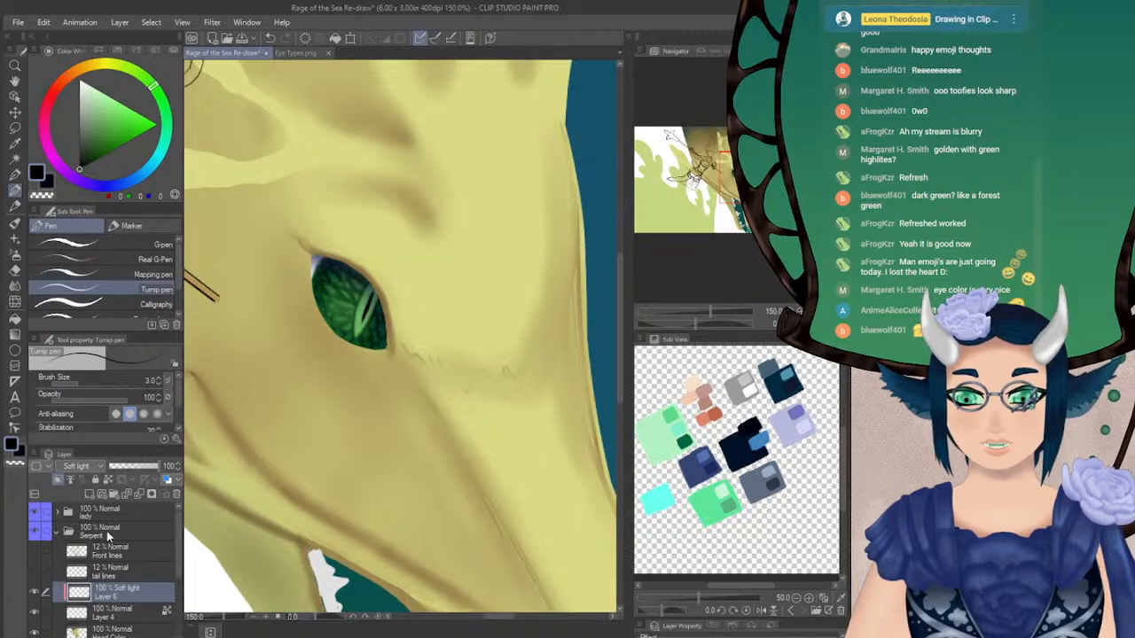
left_click(78, 303)
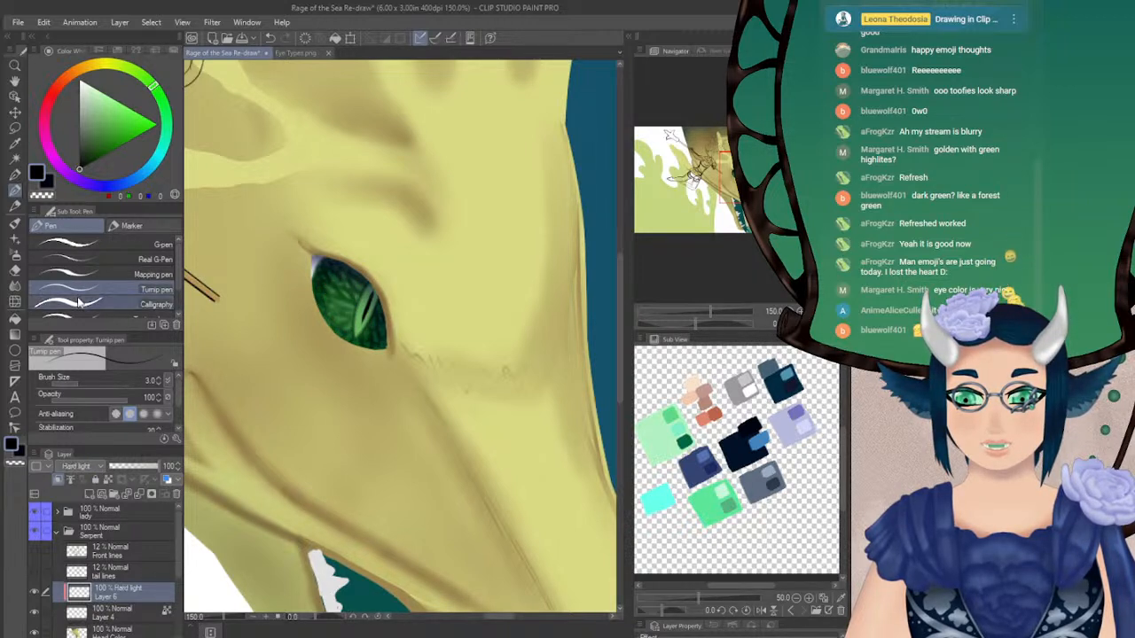
left_click(145, 466)
left_click_drag(145, 466, 176, 467)
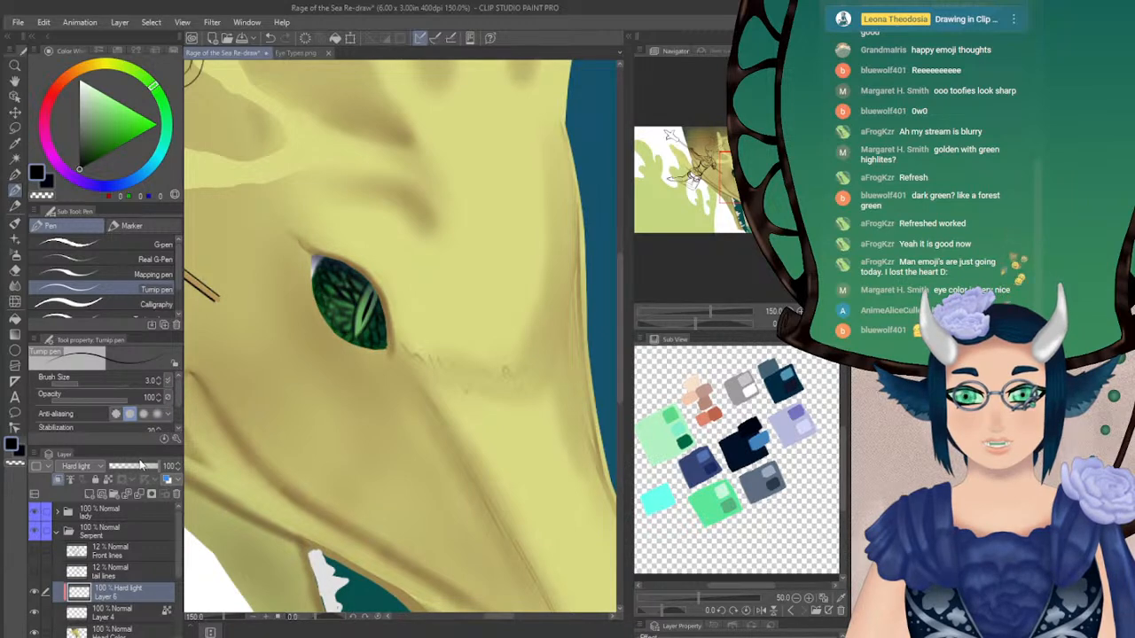
left_click(142, 468)
left_click_drag(142, 467, 178, 467)
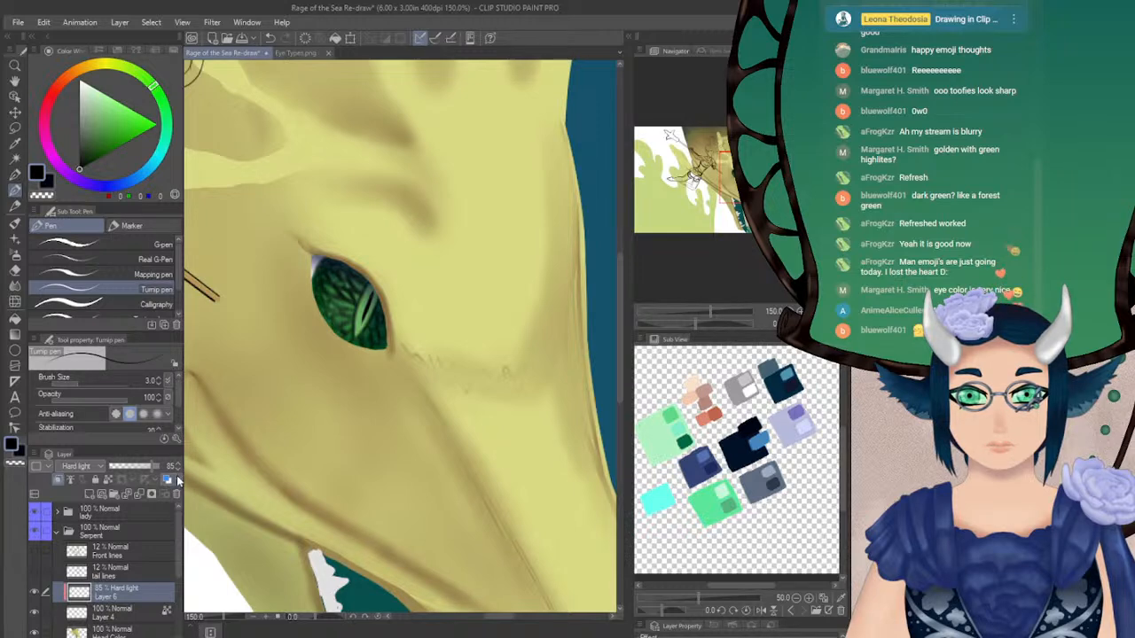
key("h")
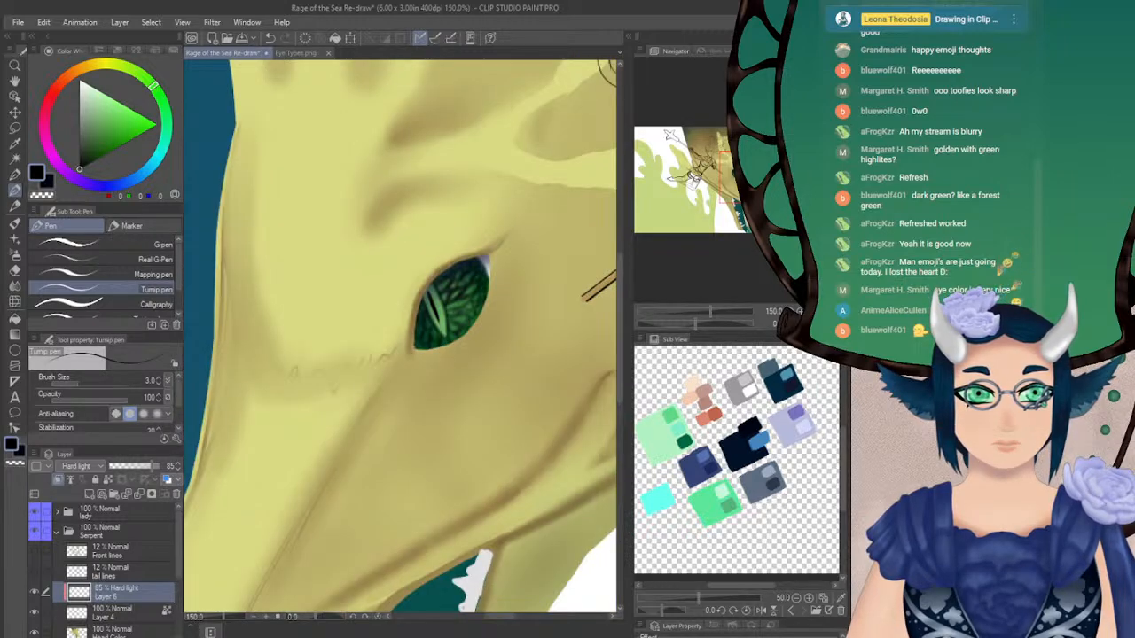
key("ctrl+e")
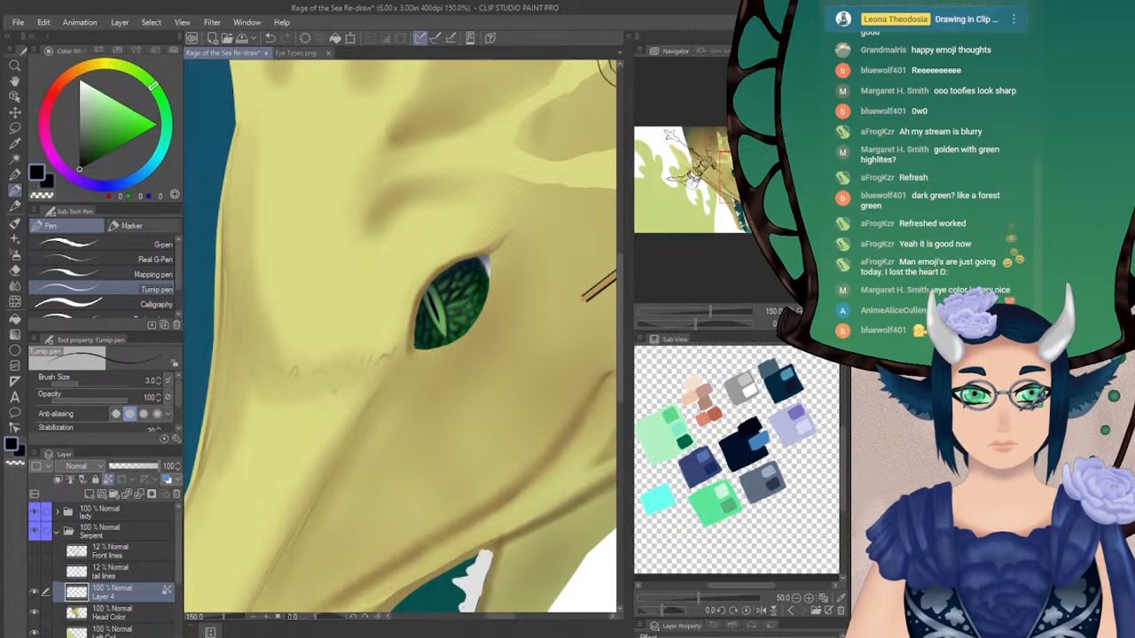
key("h")
Paint a small white highlight in the upper part of the iris on Layer 4, using Soft 2 at brush size 5 and opacity 100
key("x")
left_click(14, 236)
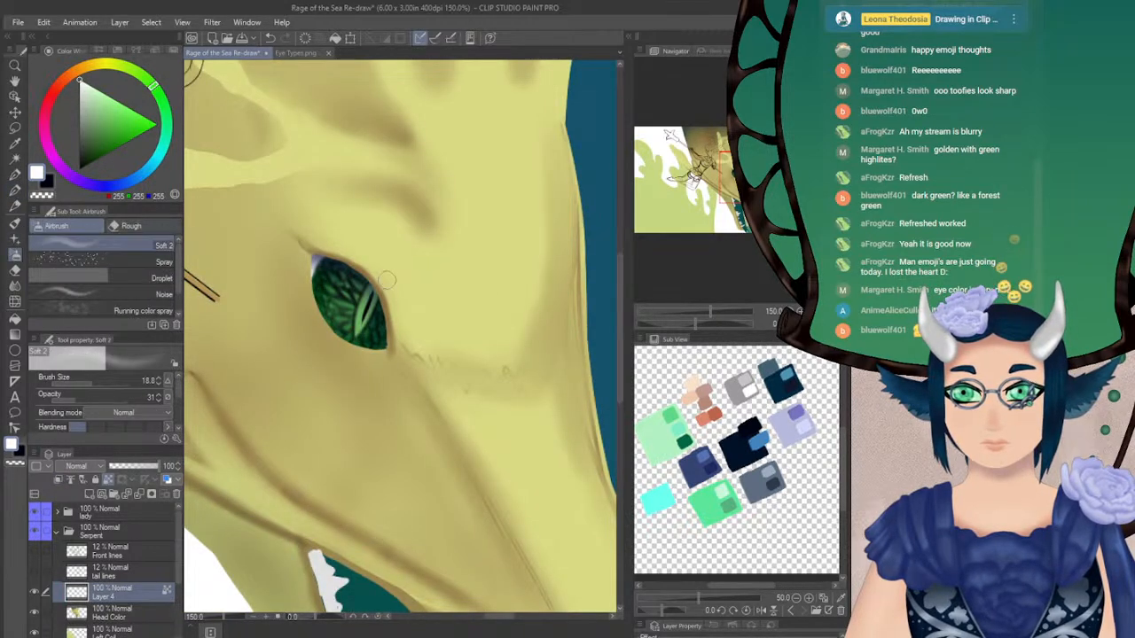
left_click(92, 400)
left_click(83, 384)
mouse_move(326, 272)
left_mouse_down()
mouse_move(356, 292)
mouse_move(353, 284)
left_mouse_up()
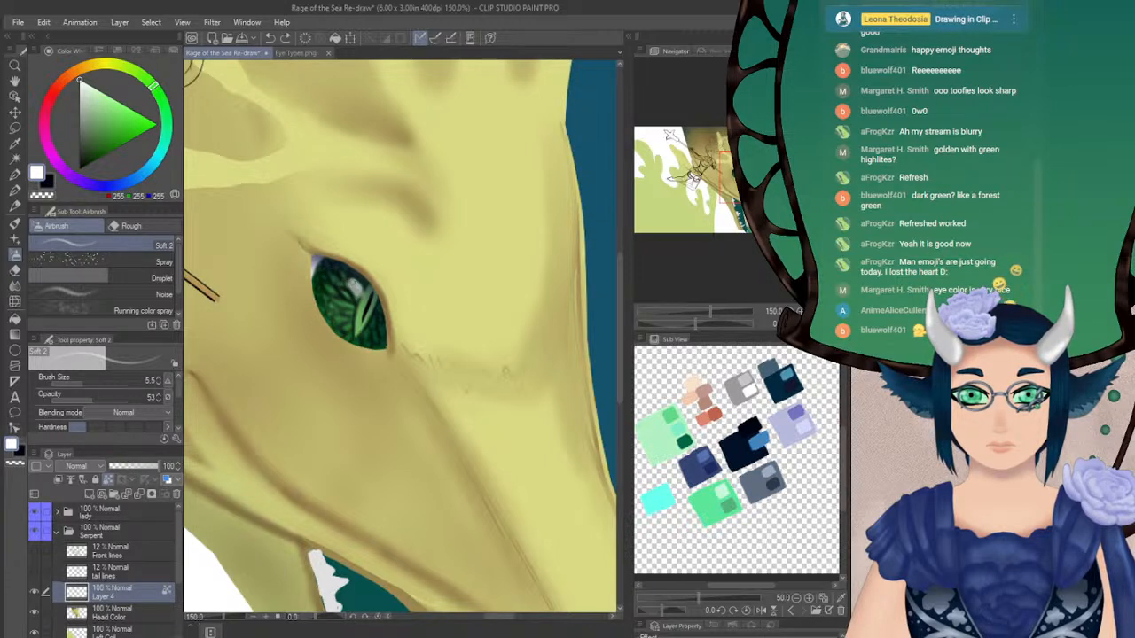
left_click_drag(113, 400, 155, 395)
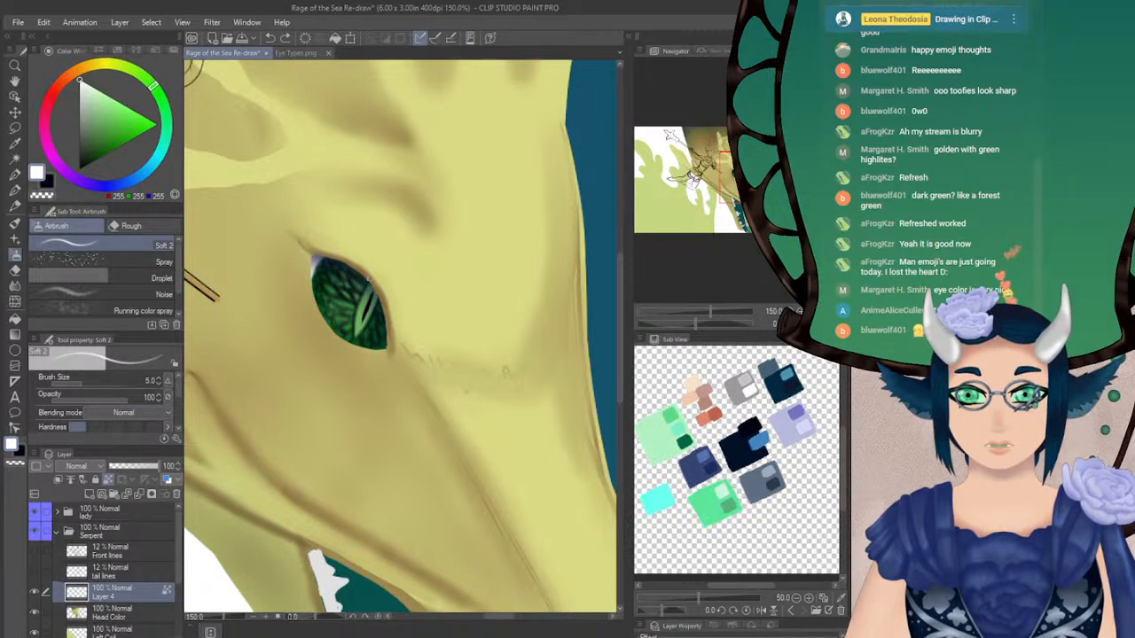
left_click_drag(346, 283, 359, 301)
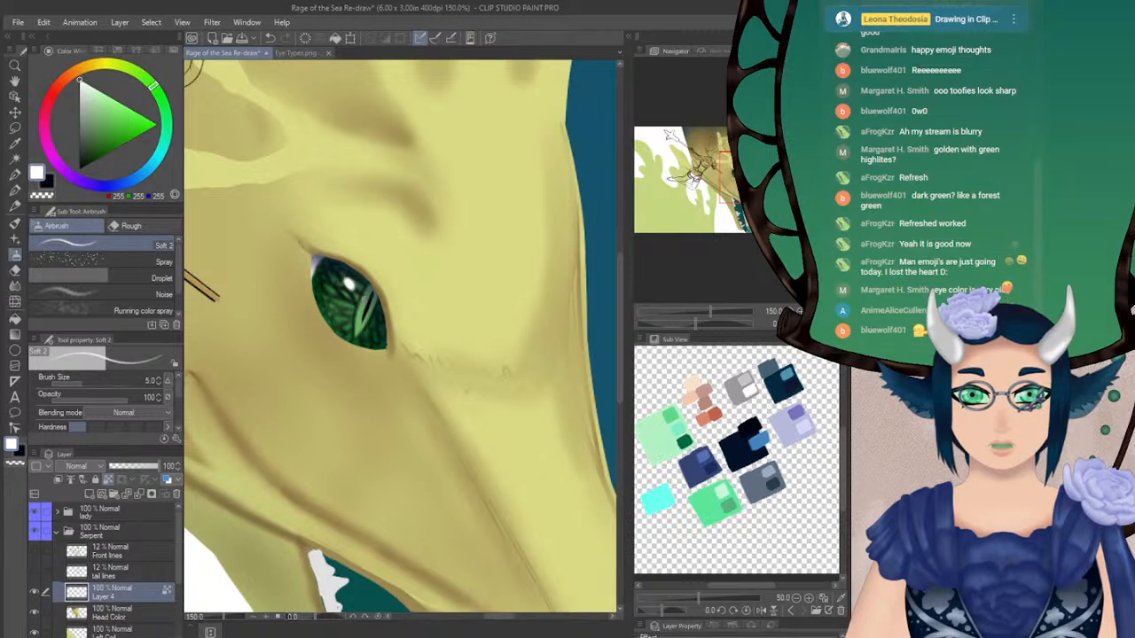
Add a second small white highlight near the eye's lower front corner and check the eye against the whole serpent head
key("h")
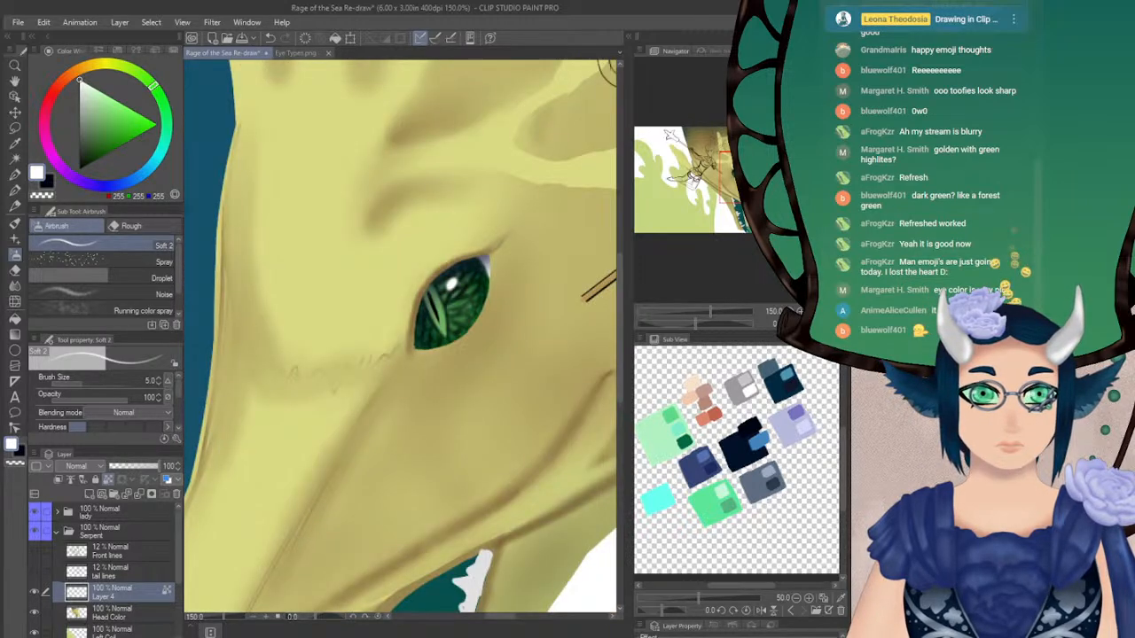
key("h")
key("ctrl+0")
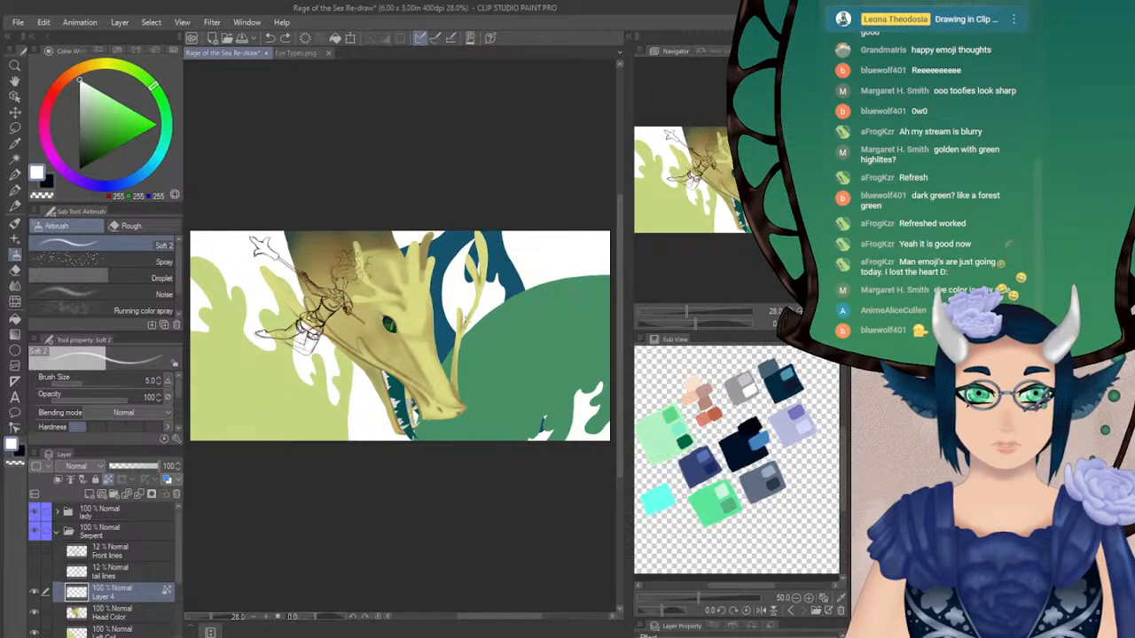
key("ctrl+alt+0")
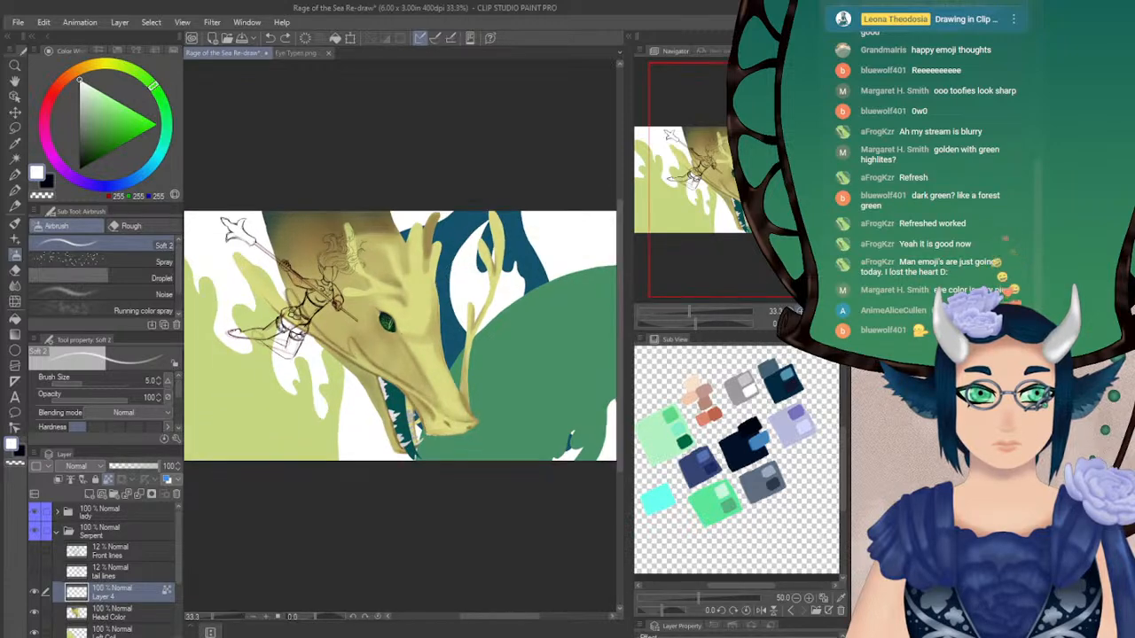
left_click_drag(364, 280, 365, 286)
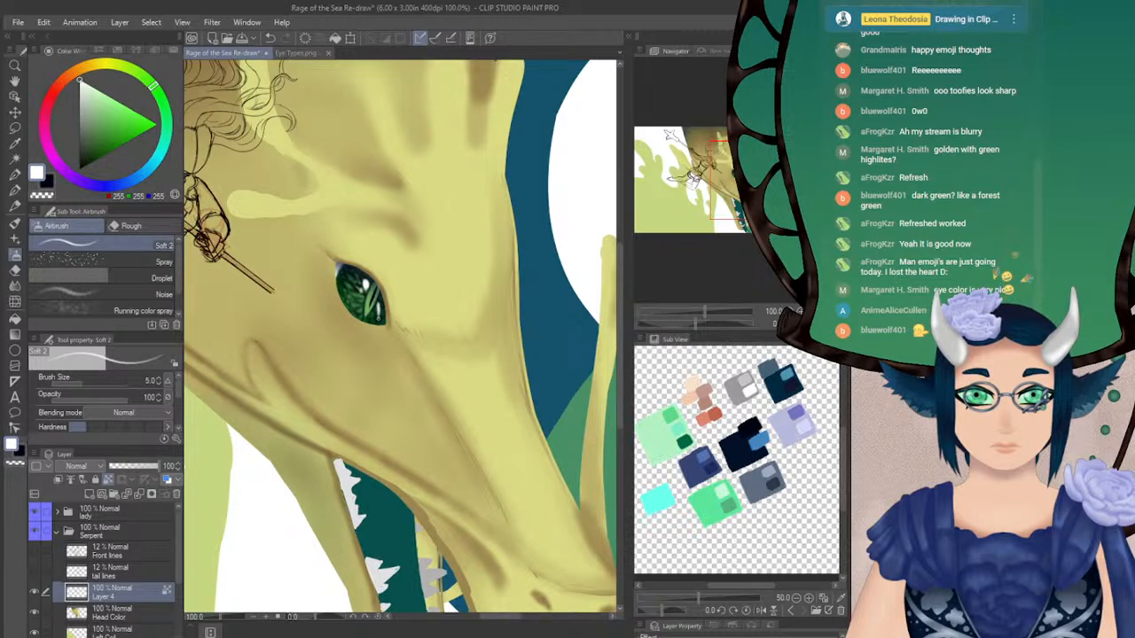
key("ctrl+0")
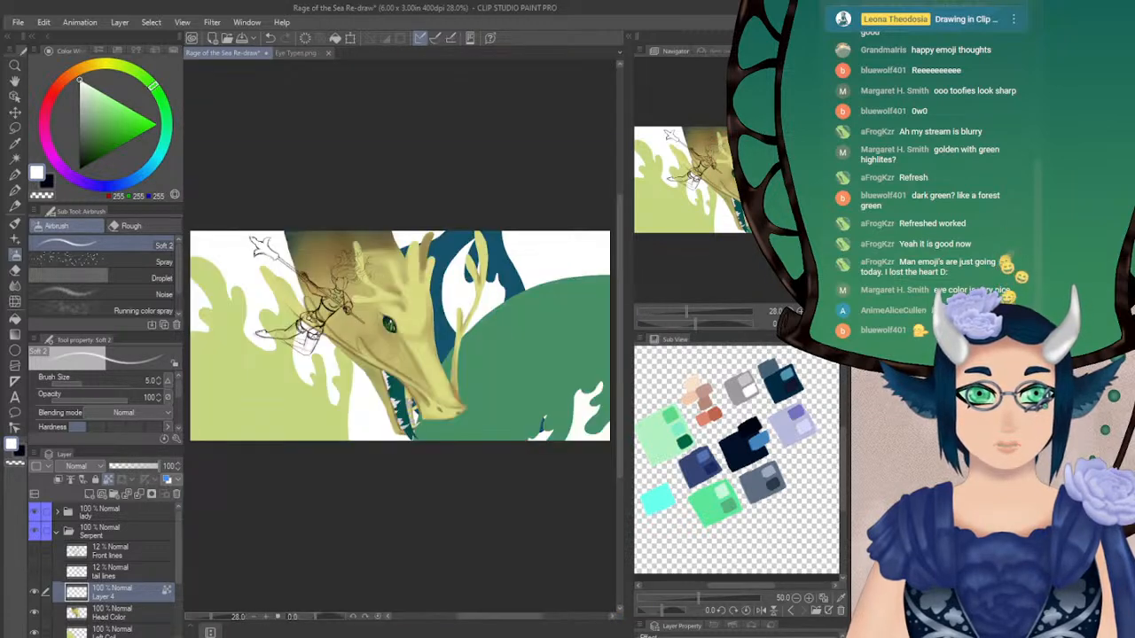
key("ctrl+plus")
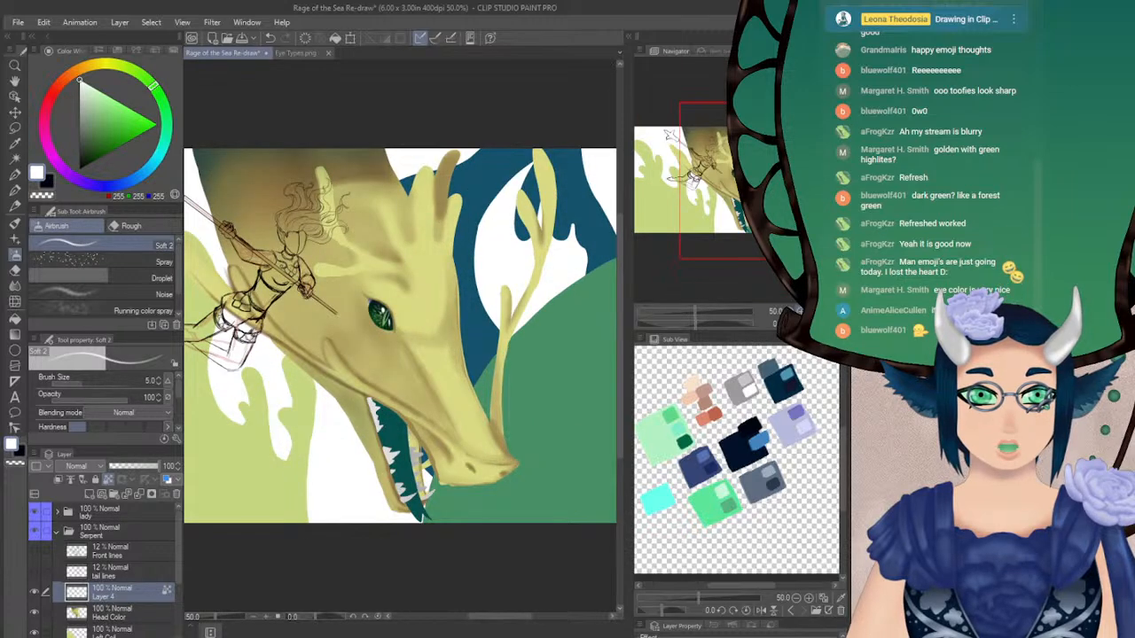
key("h")
key("h")
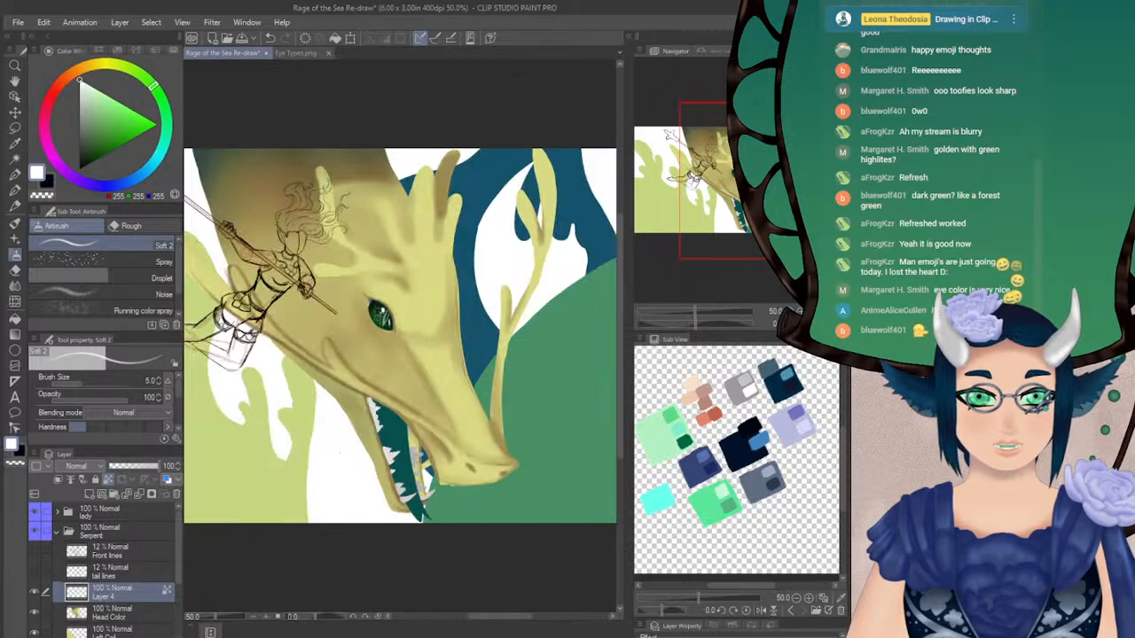
left_click_drag(399, 337, 371, 337)
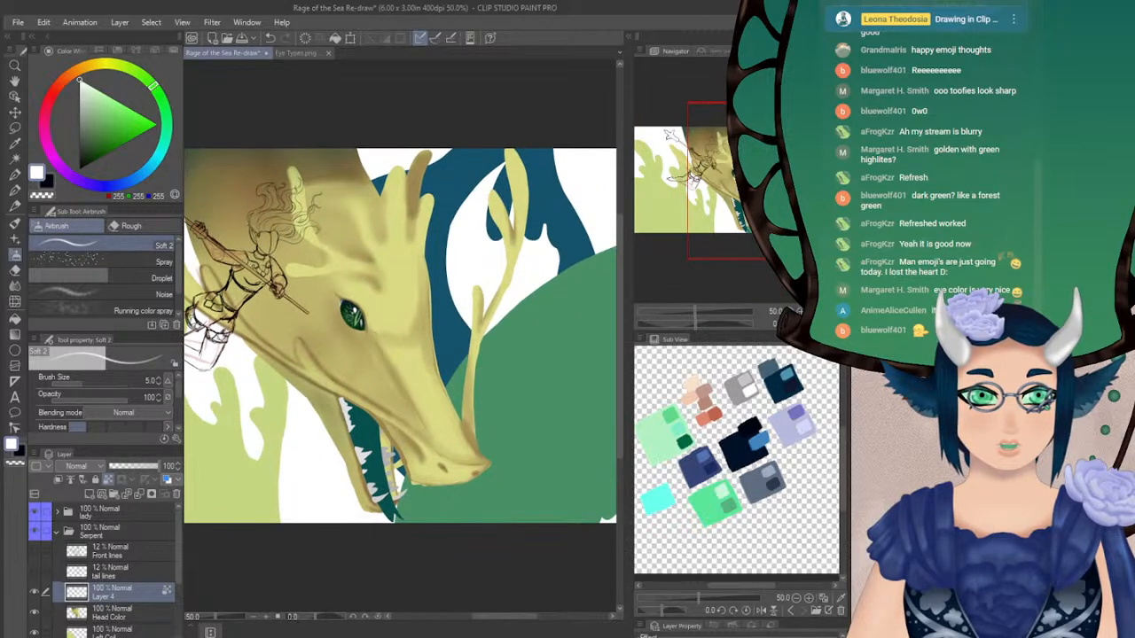
Set the drawing colour to brown (RGB 138, 101, 46) and switch to the Spray airbrush at brush size 33.4
left_click(115, 616)
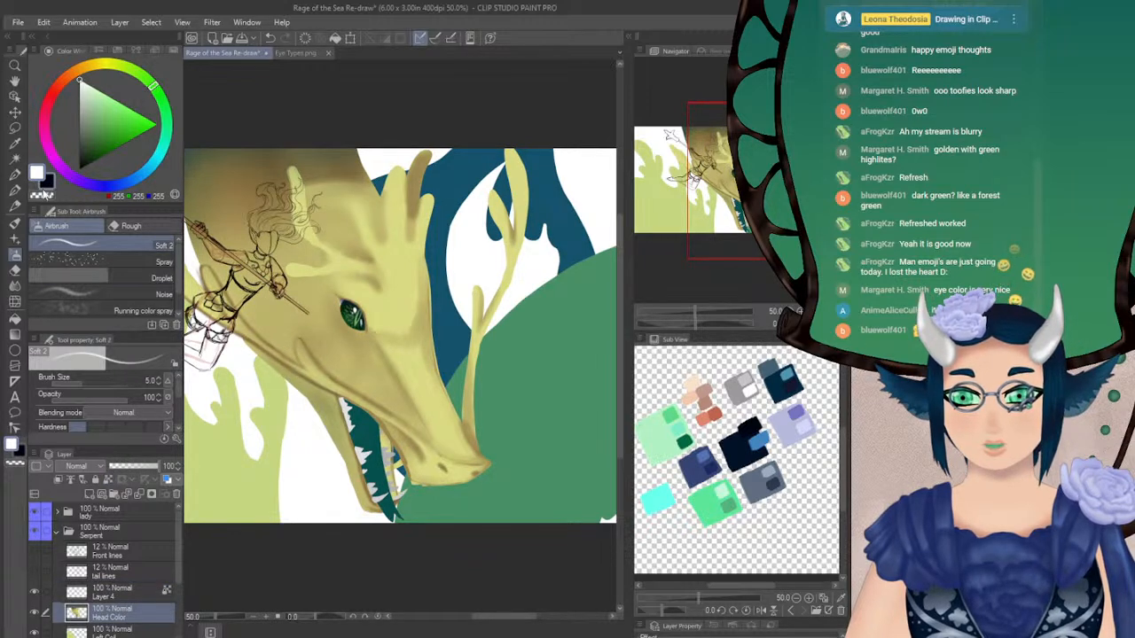
scroll(307, 334, "up", 4)
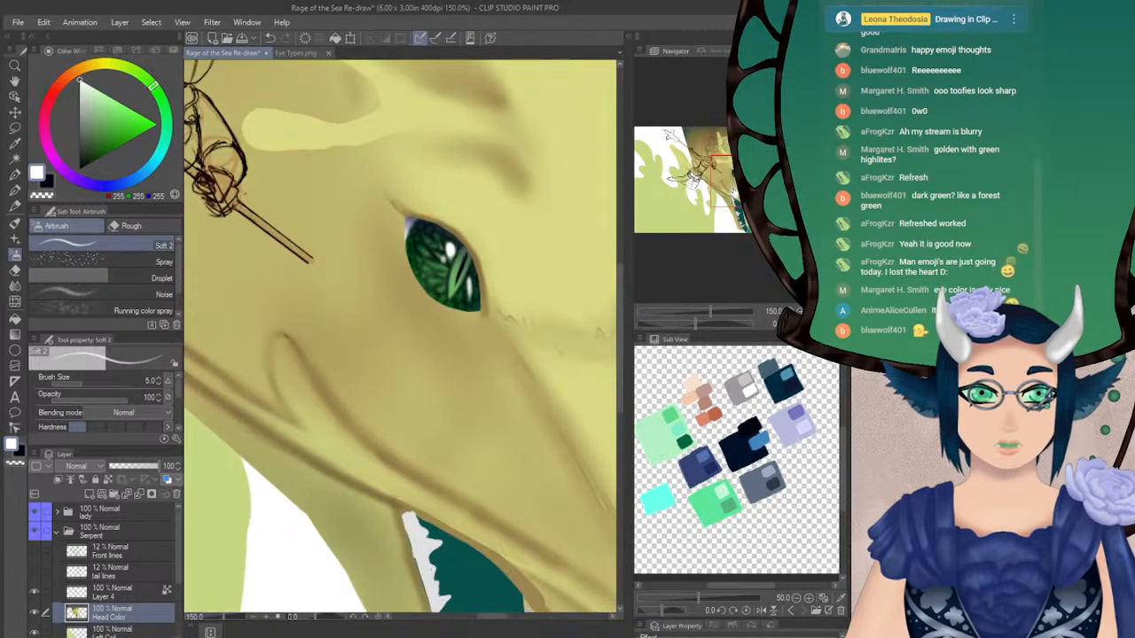
left_click_drag(734, 195, 742, 189)
left_click_drag(71, 82, 80, 68)
left_click_drag(97, 112, 109, 133)
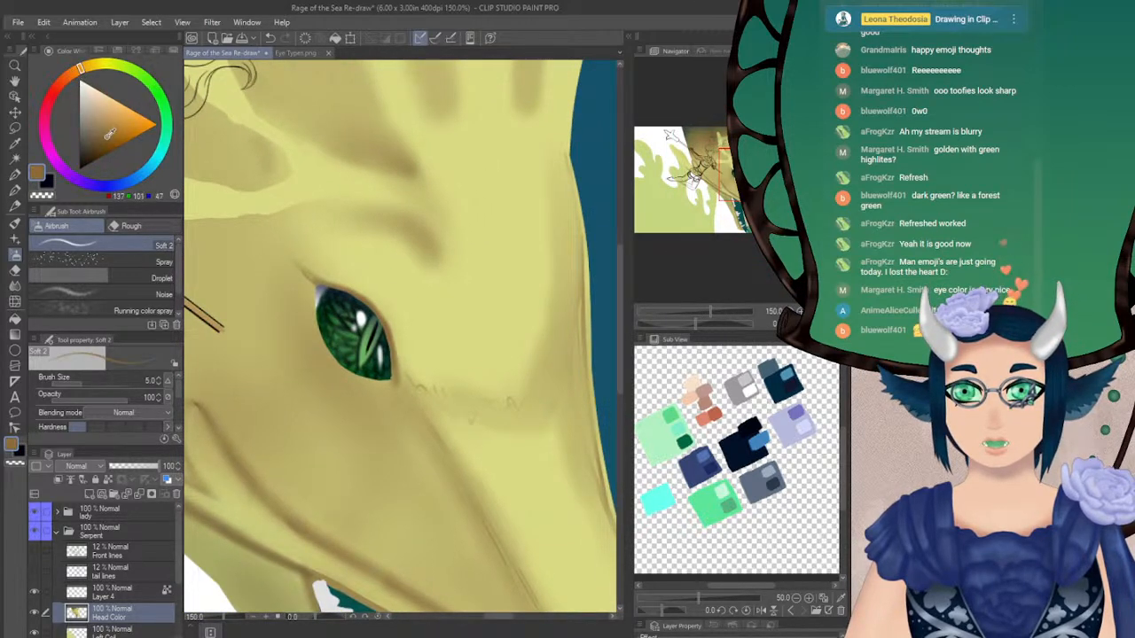
left_click(74, 259)
left_click(124, 428)
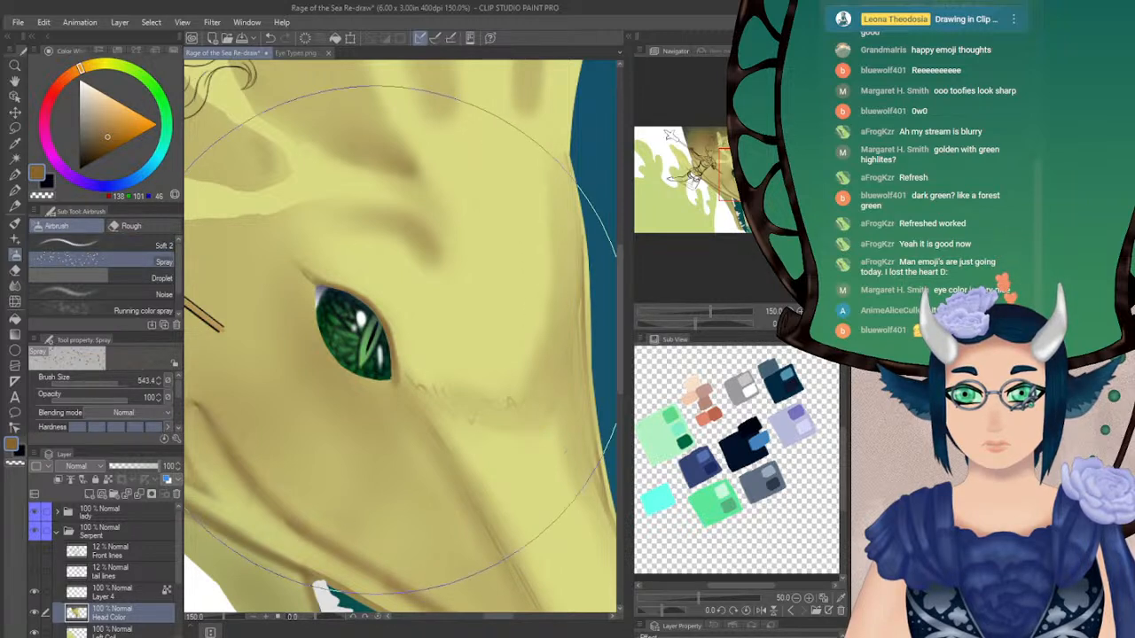
left_click_drag(114, 383, 96, 382)
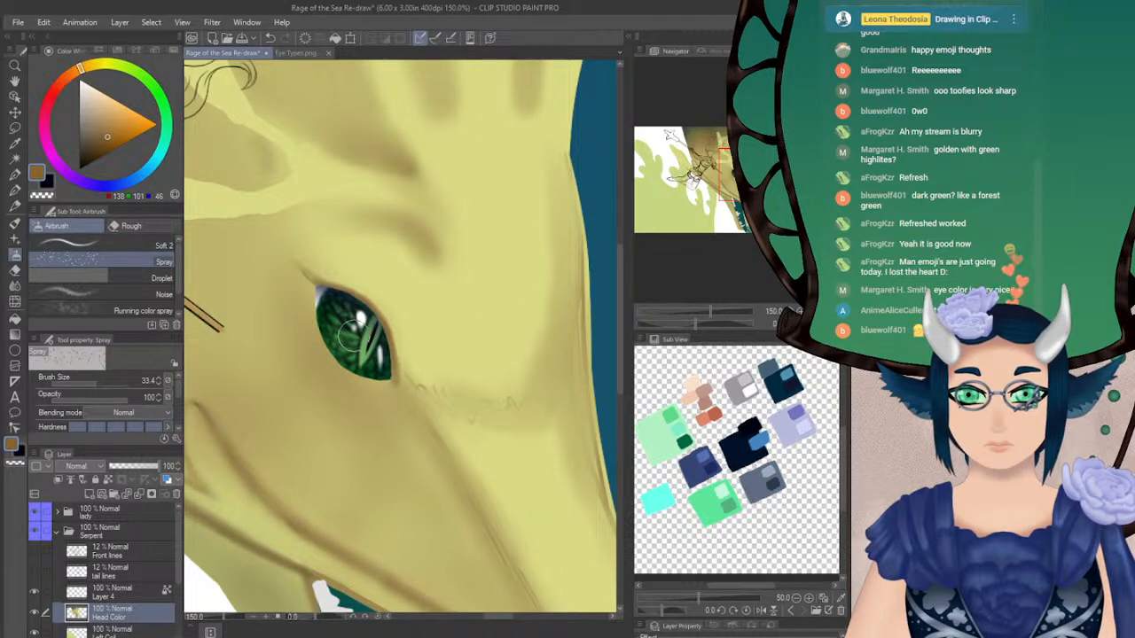
Create a new layer clipped to Layer 4 and spray brown speckles over the upper part of the iris
left_click(116, 592)
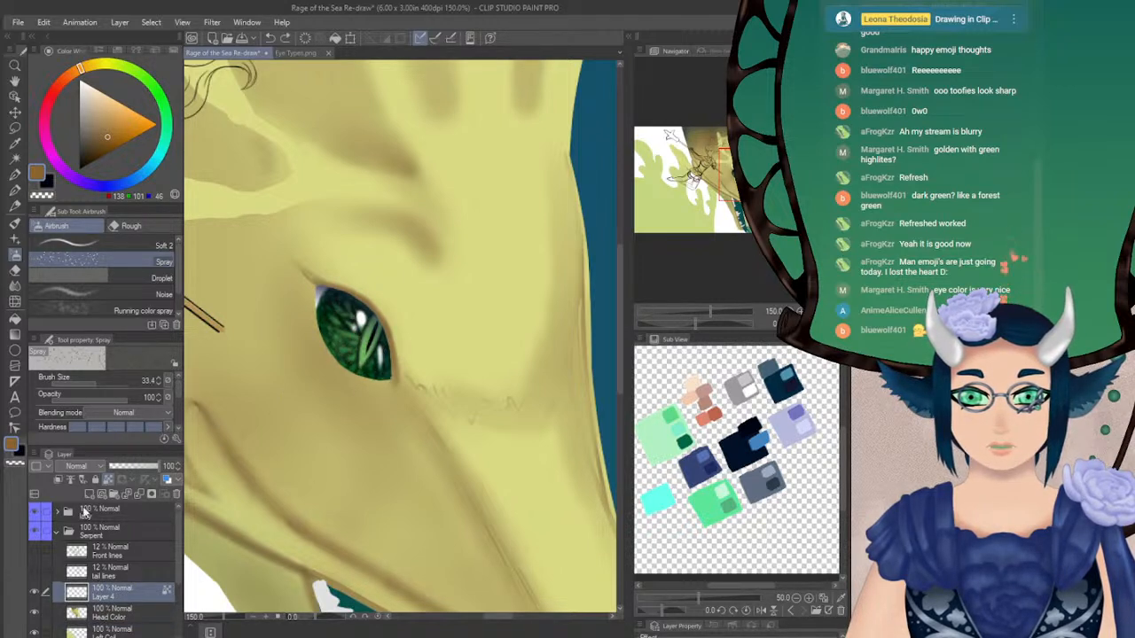
left_click(88, 494)
left_click(58, 479)
left_click_drag(349, 343, 337, 319)
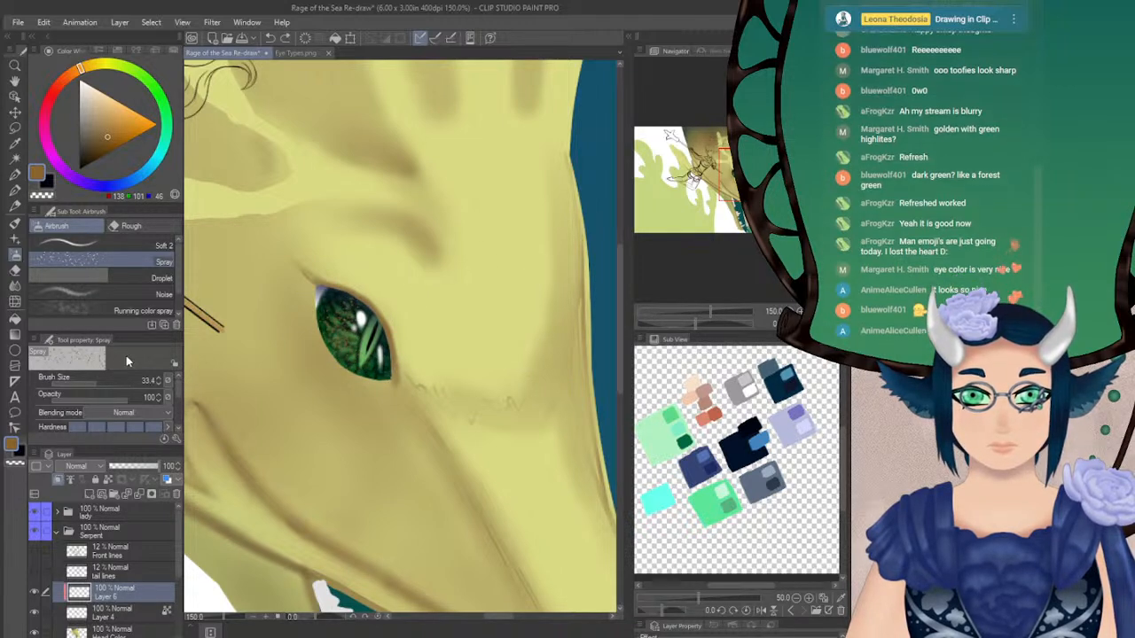
Spread more brown speckles across the iris at Spray brush size 20 and soften them with a filter
left_click(92, 383)
left_click(158, 384)
mouse_move(331, 344)
left_mouse_down()
mouse_move(334, 309)
mouse_move(349, 362)
mouse_move(381, 365)
mouse_move(345, 359)
mouse_move(354, 325)
mouse_move(340, 312)
mouse_move(326, 328)
mouse_move(329, 346)
mouse_move(377, 354)
left_mouse_up()
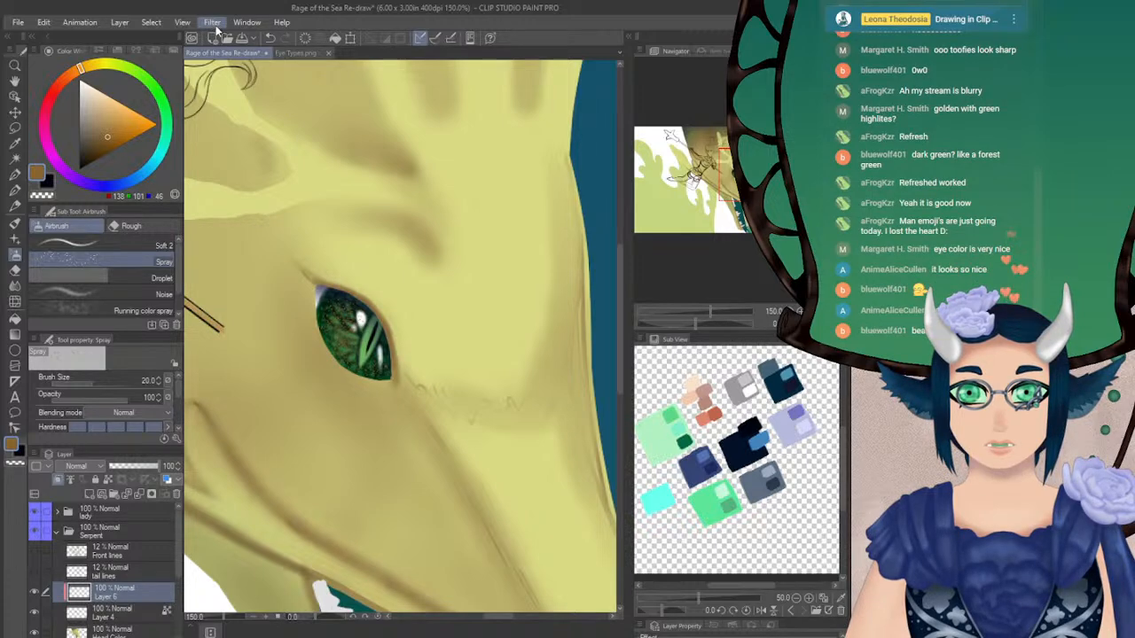
left_click(363, 86)
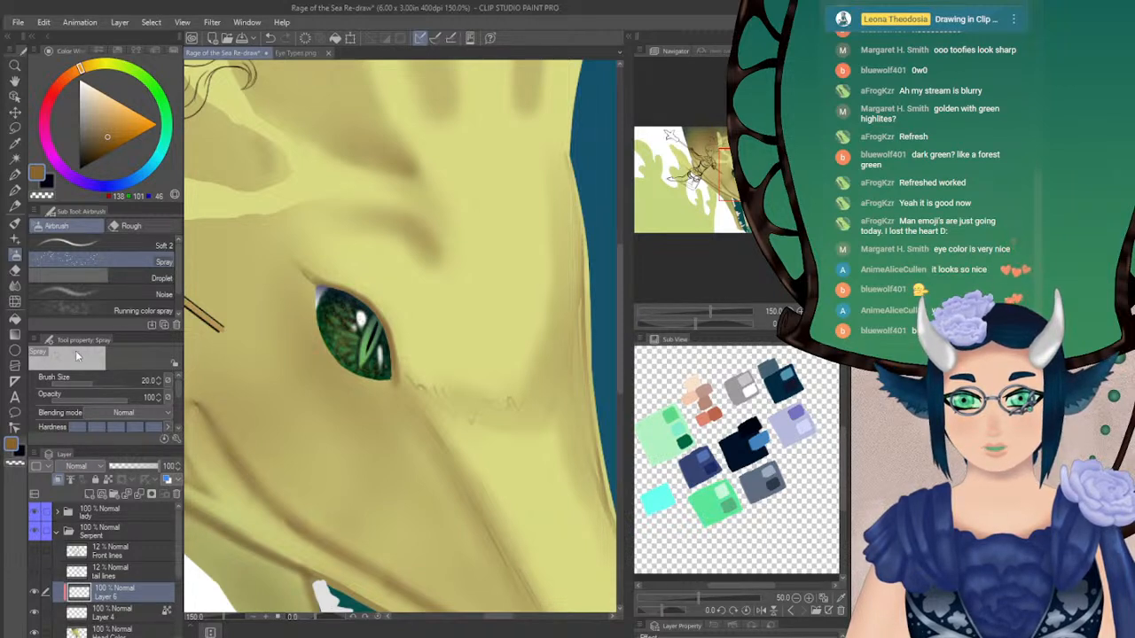
Try Hard light and Overlay on the speckle layer, return it to Normal at 73% opacity, and merge it into Layer 4
left_click(74, 296)
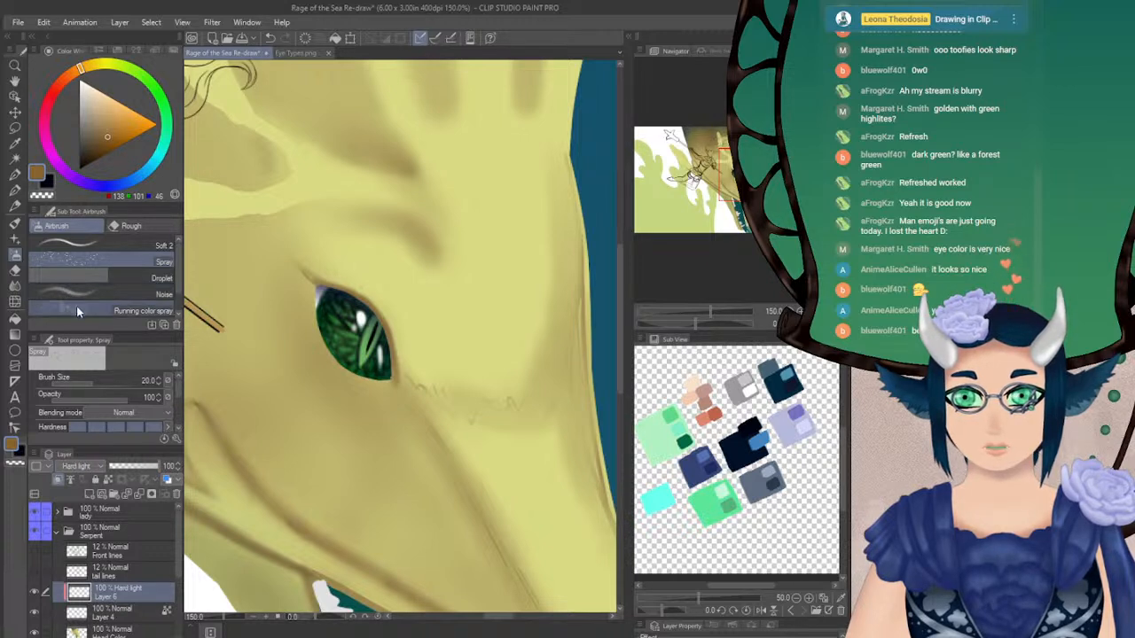
scroll(101, 470, "down", 1)
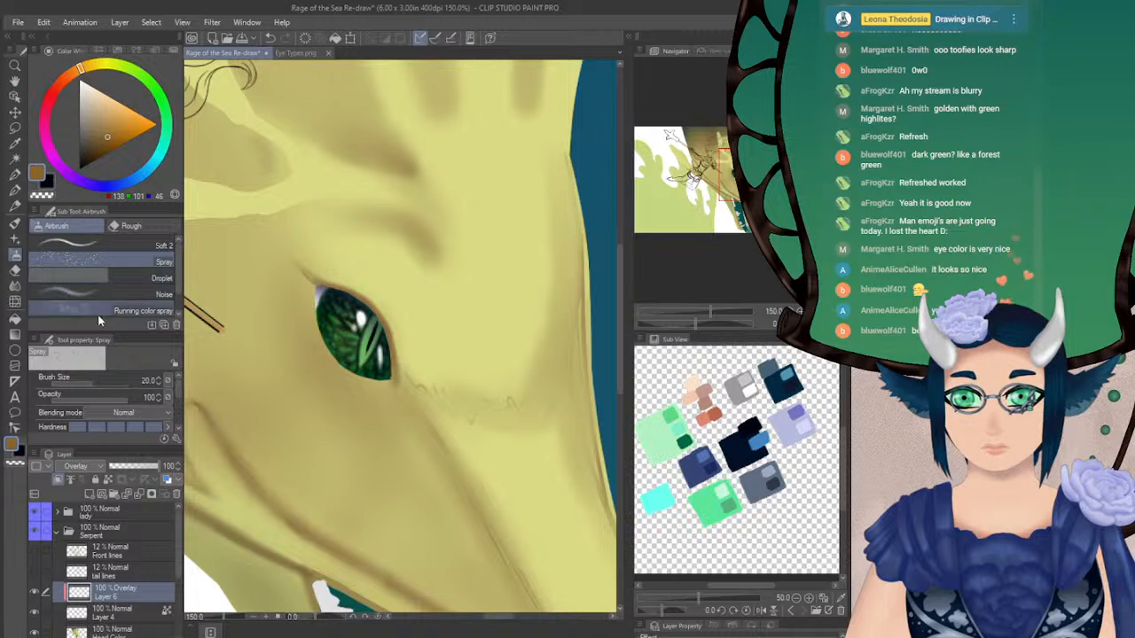
scroll(89, 473, "up", 2)
left_click(75, 140)
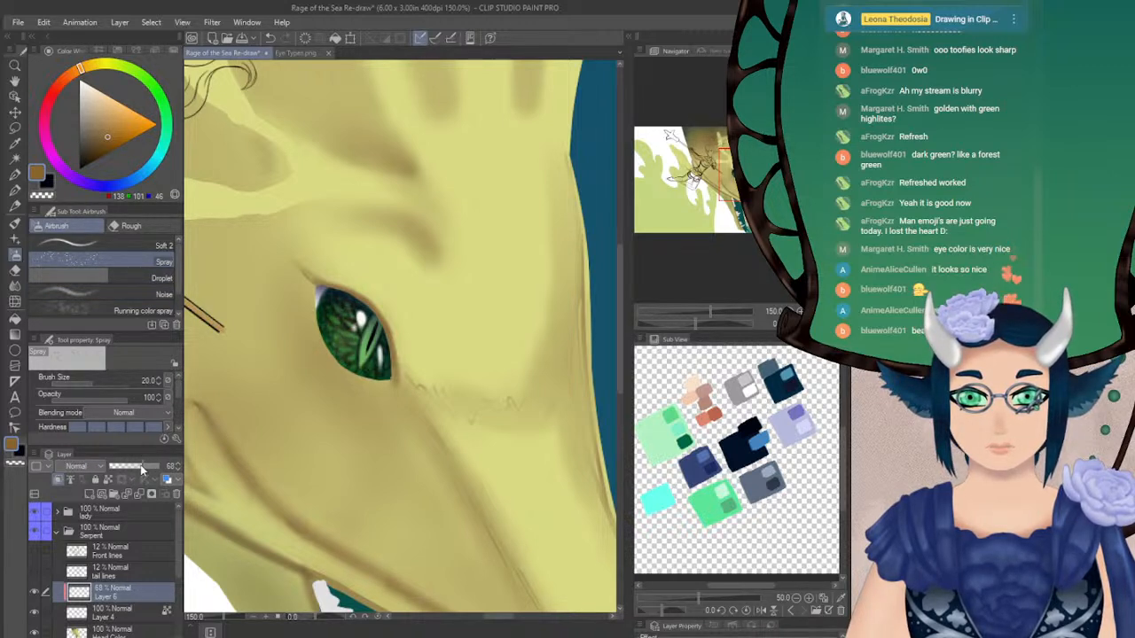
left_click(146, 470)
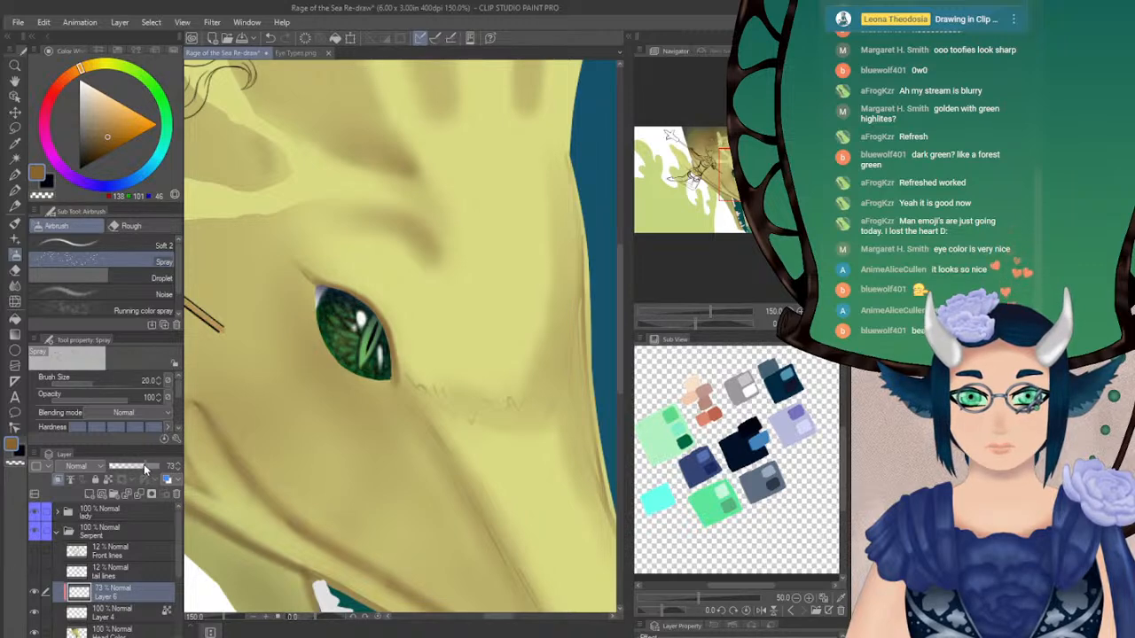
key("ctrl+e")
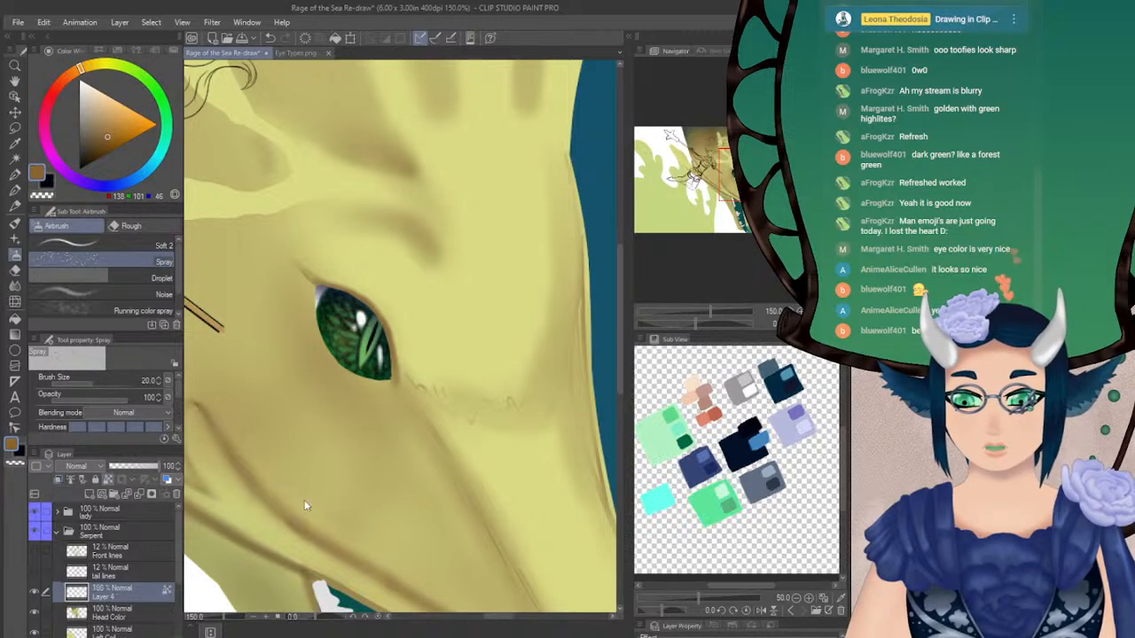
Check the painted eye in a mirrored view, against the whole composition, and close up within the head
key("h")
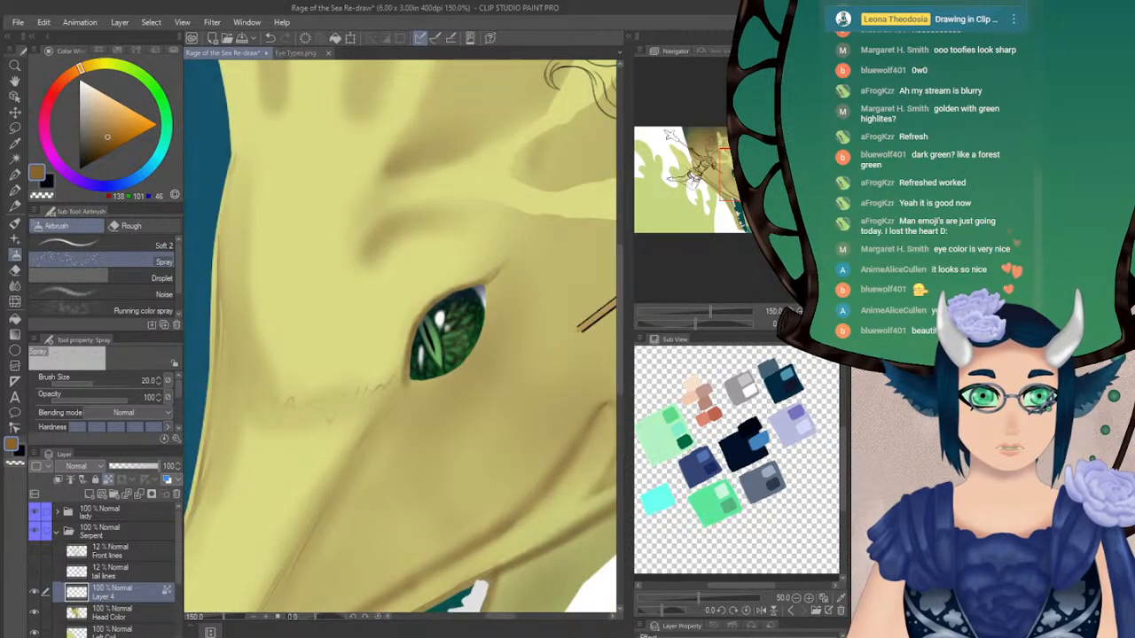
key("h")
key("ctrl+0")
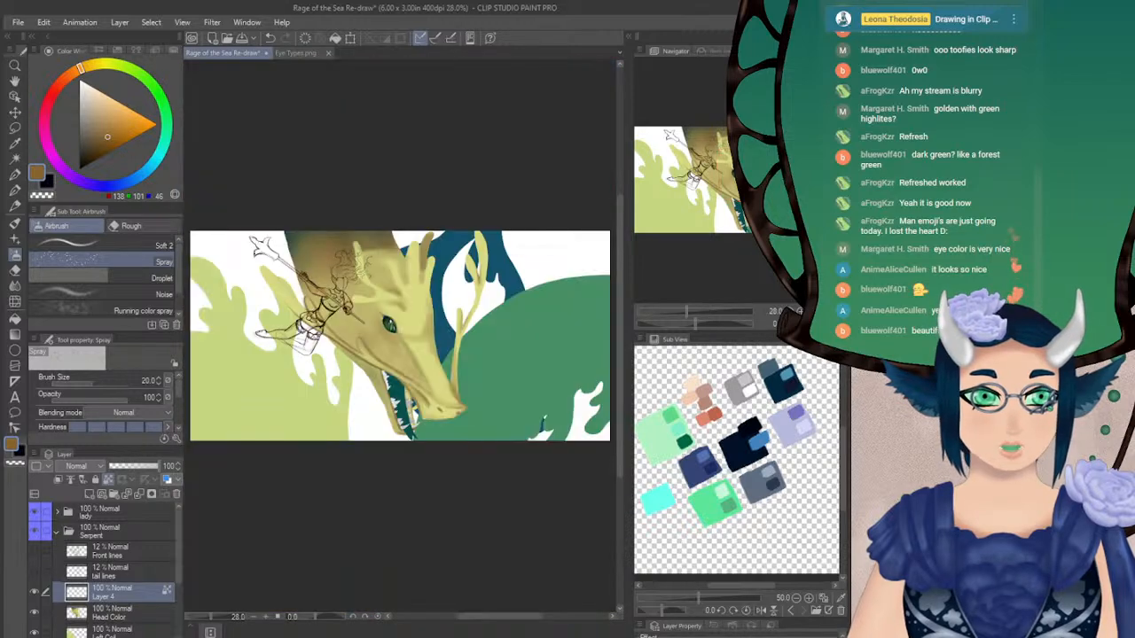
left_click_drag(730, 177, 728, 177)
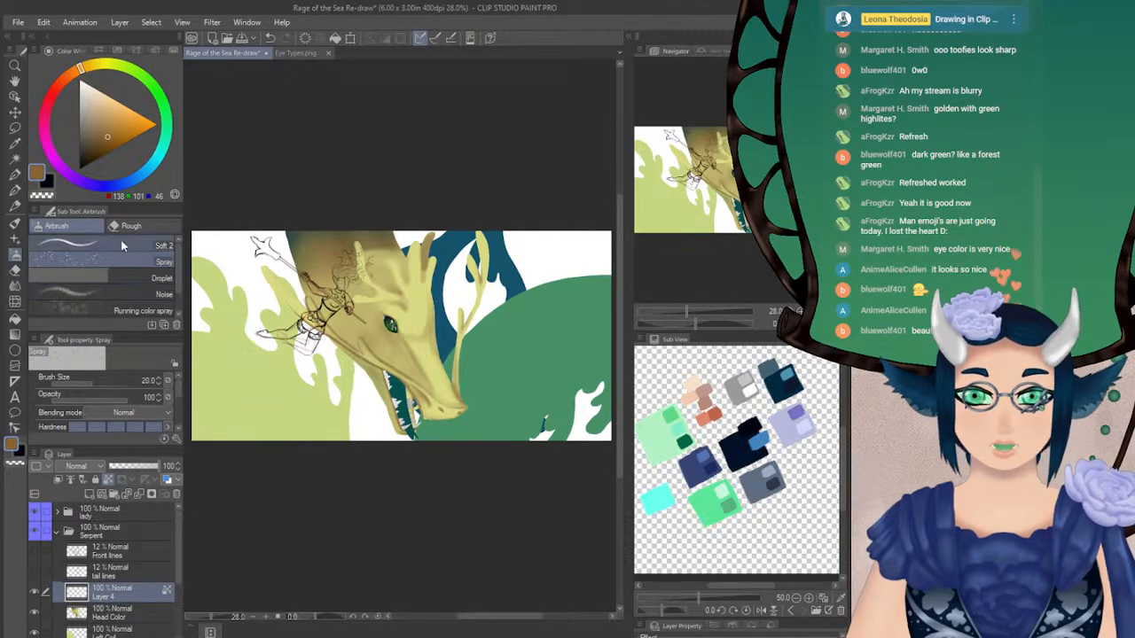
key("ctrl+plus")
key("ctrl+plus")
key("ctrl+plus")
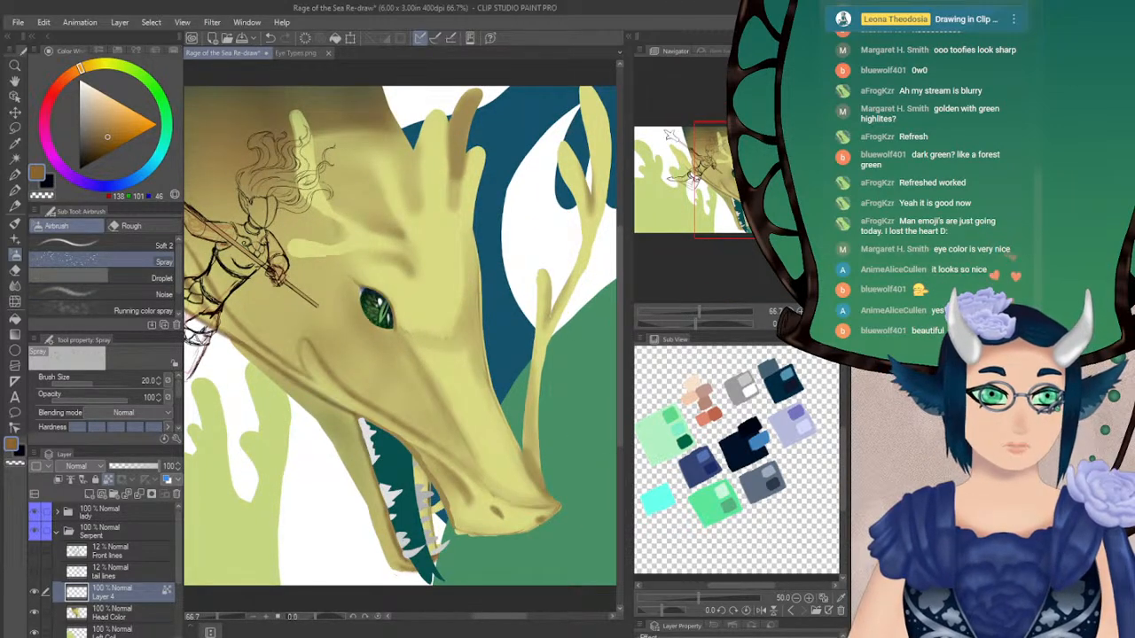
key("ctrl+plus")
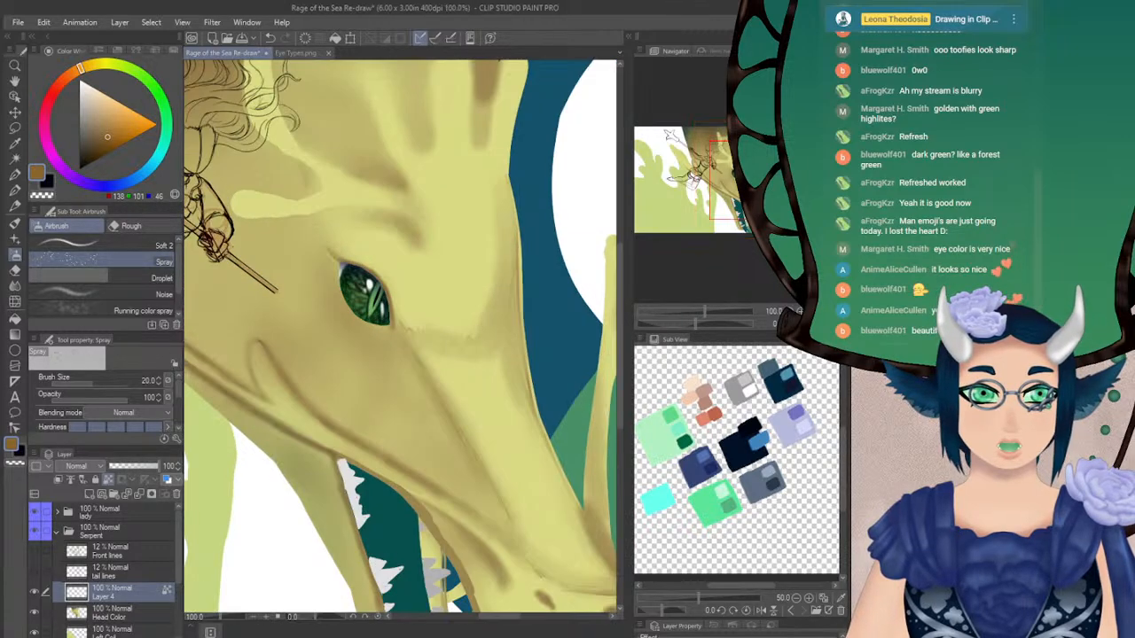
mouse_move(737, 194)
left_mouse_down()
mouse_move(717, 190)
mouse_move(733, 186)
left_mouse_up()
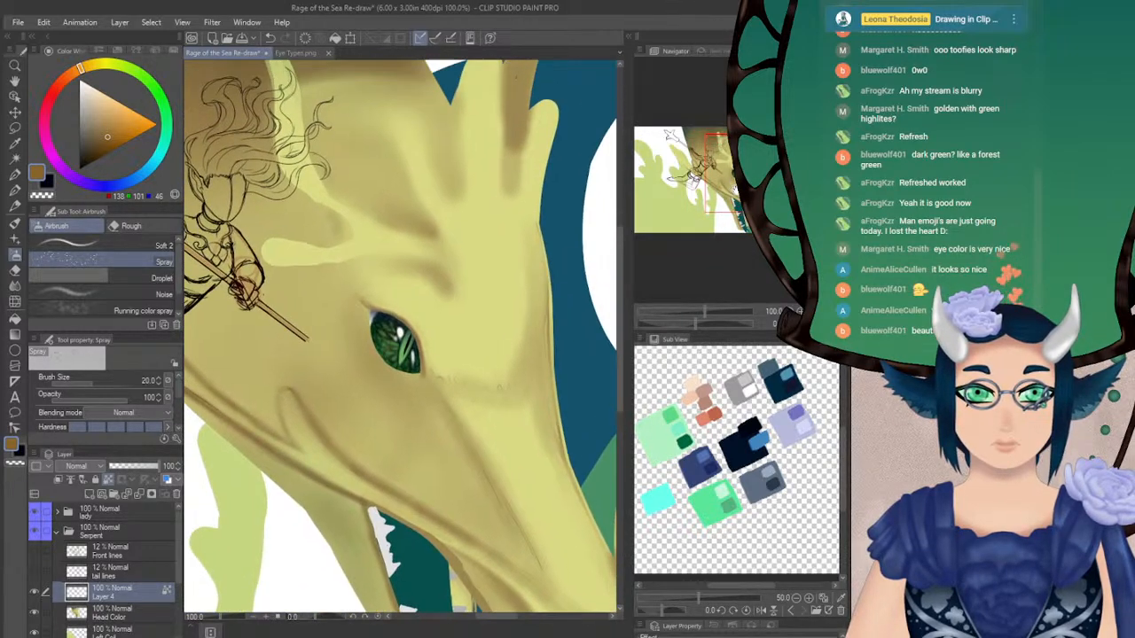
Compare the snake, cat and fish eyes on the Eye Types.png reference sheet and return to the serpent painting
left_click(271, 52)
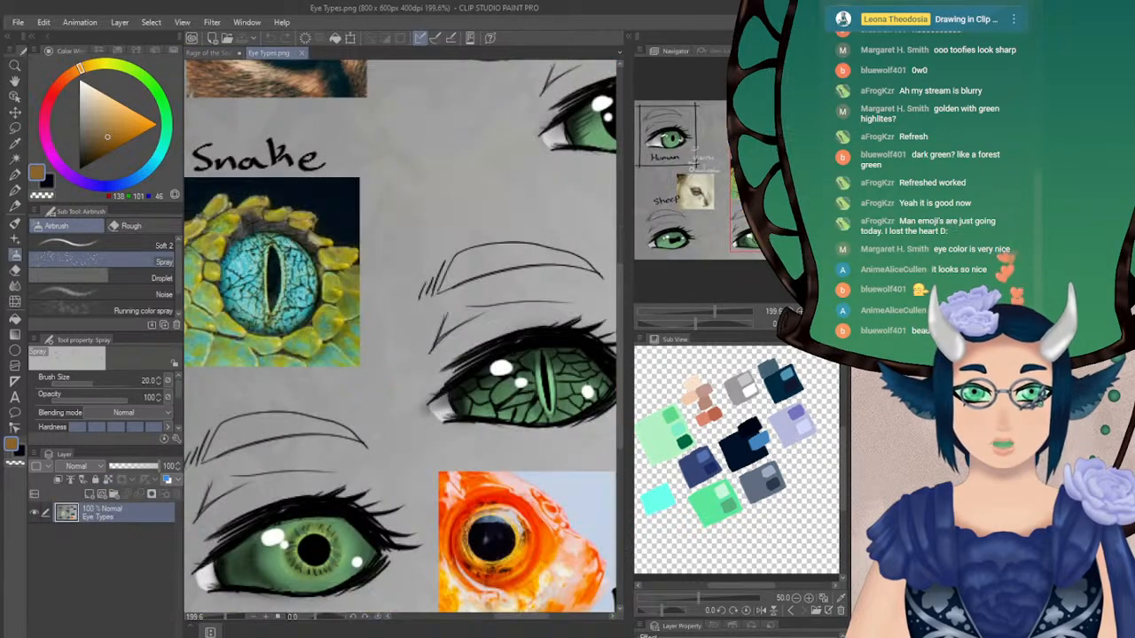
left_click(793, 311)
left_click_drag(776, 193, 771, 223)
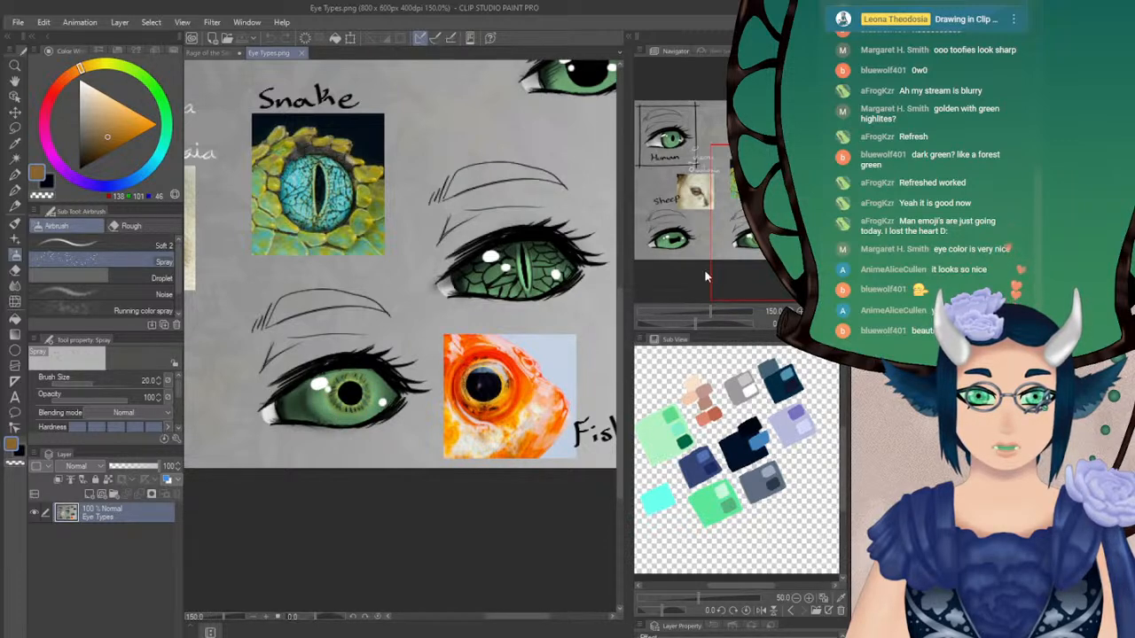
left_click_drag(678, 288, 748, 148)
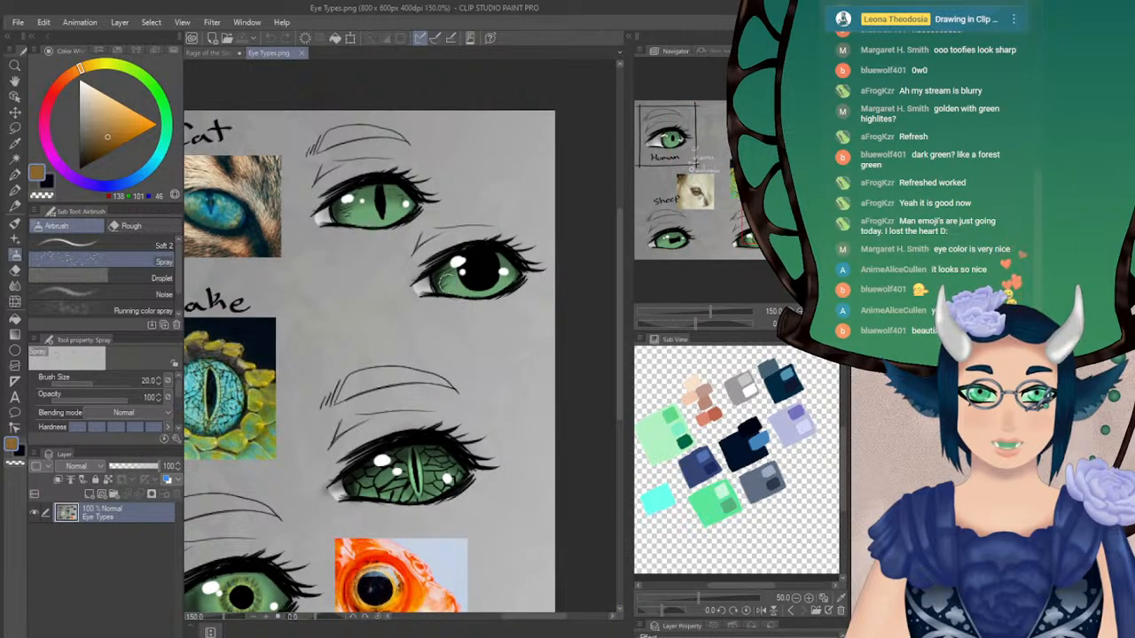
left_click_drag(787, 175, 746, 159)
left_click(217, 53)
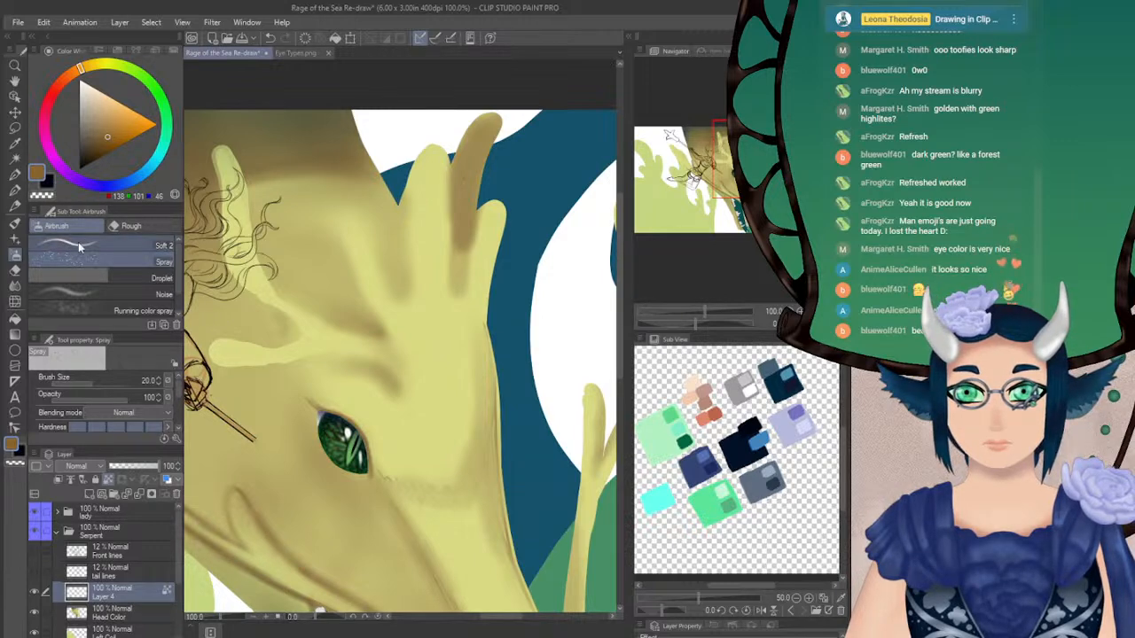
Select the Head Color layer and set the main colour to dark green (RGB 58, 83, 62) with the head's yellow-green as secondary colour
mouse_move(741, 162)
left_mouse_down()
mouse_move(724, 165)
mouse_move(741, 167)
mouse_move(760, 201)
mouse_move(747, 162)
left_mouse_up()
left_click(120, 614)
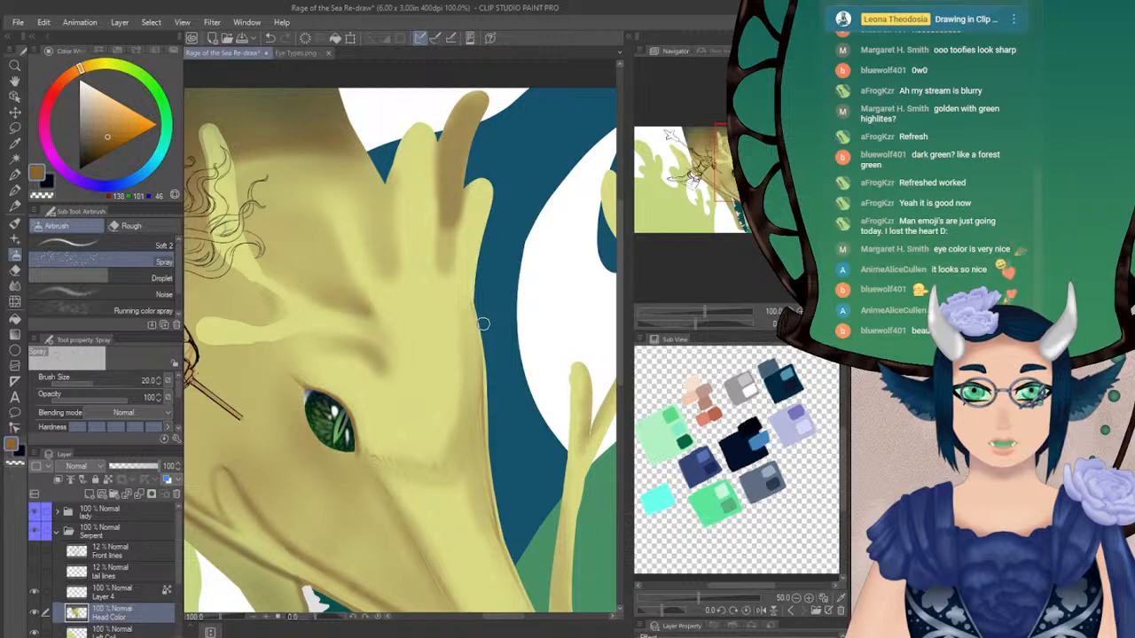
left_click_drag(149, 85, 162, 100)
left_click_drag(99, 130, 89, 140)
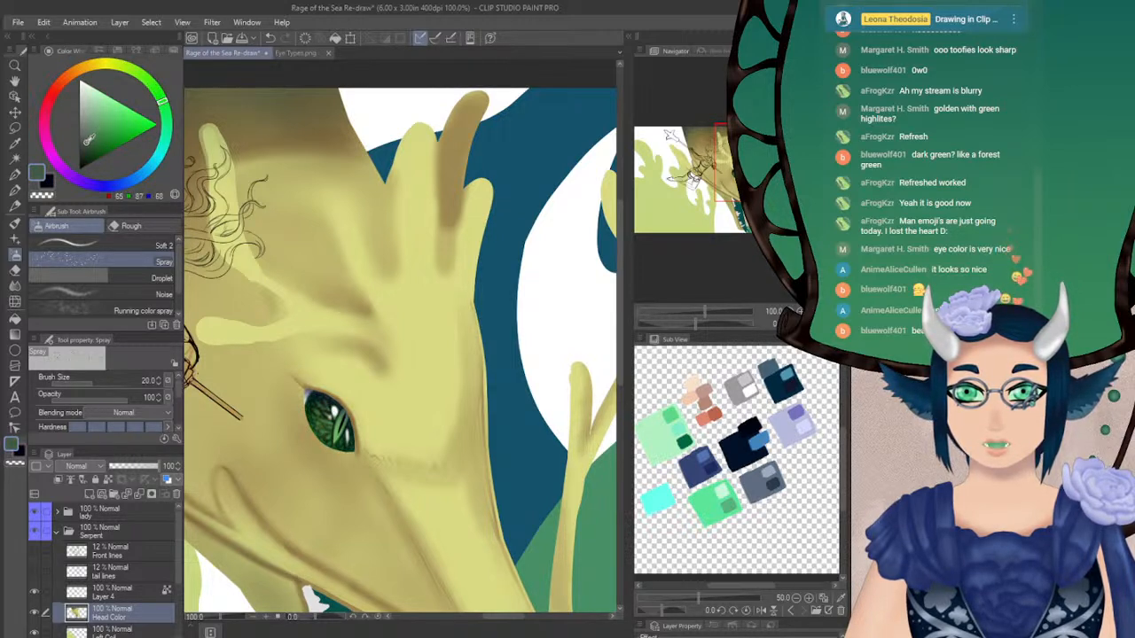
left_click(49, 182)
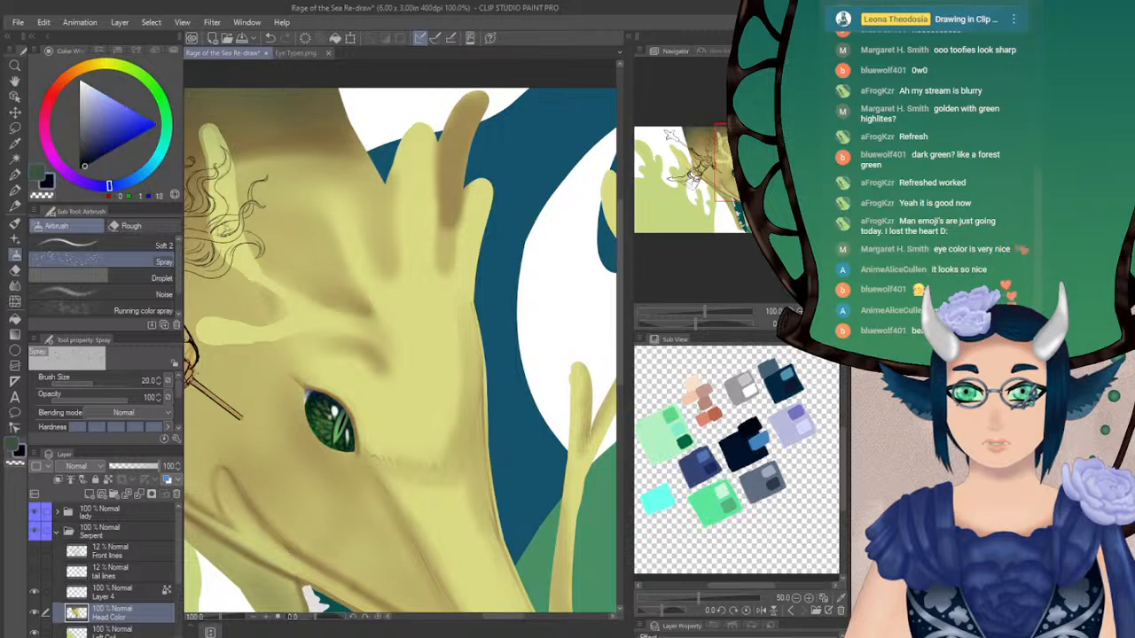
left_click(418, 302, "alt")
left_click(37, 171)
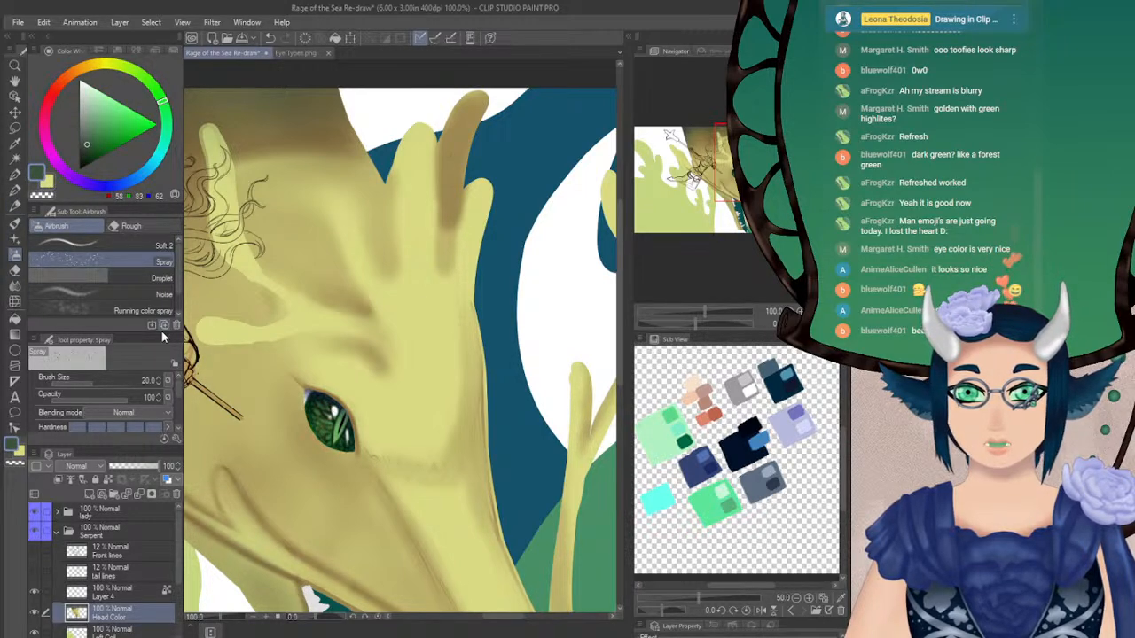
Try a dark green edge stroke along the tall middle head horn with the Soft 2 airbrush at size 7.1
left_click(126, 250)
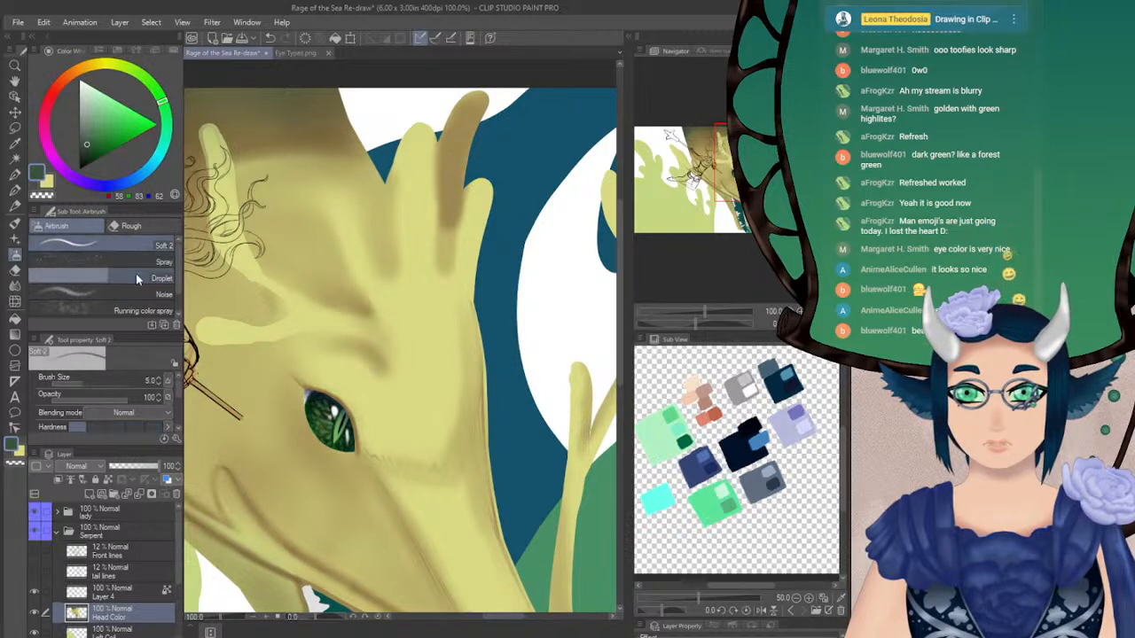
left_click(84, 381)
left_click_drag(391, 191, 396, 268)
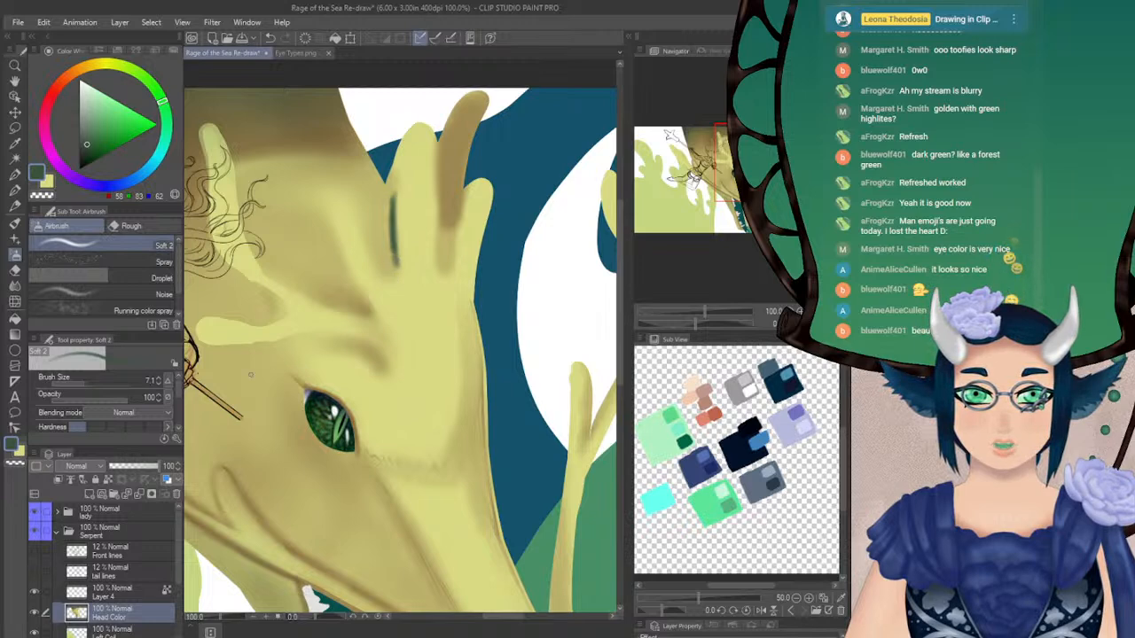
key("ctrl+z")
left_click(158, 384)
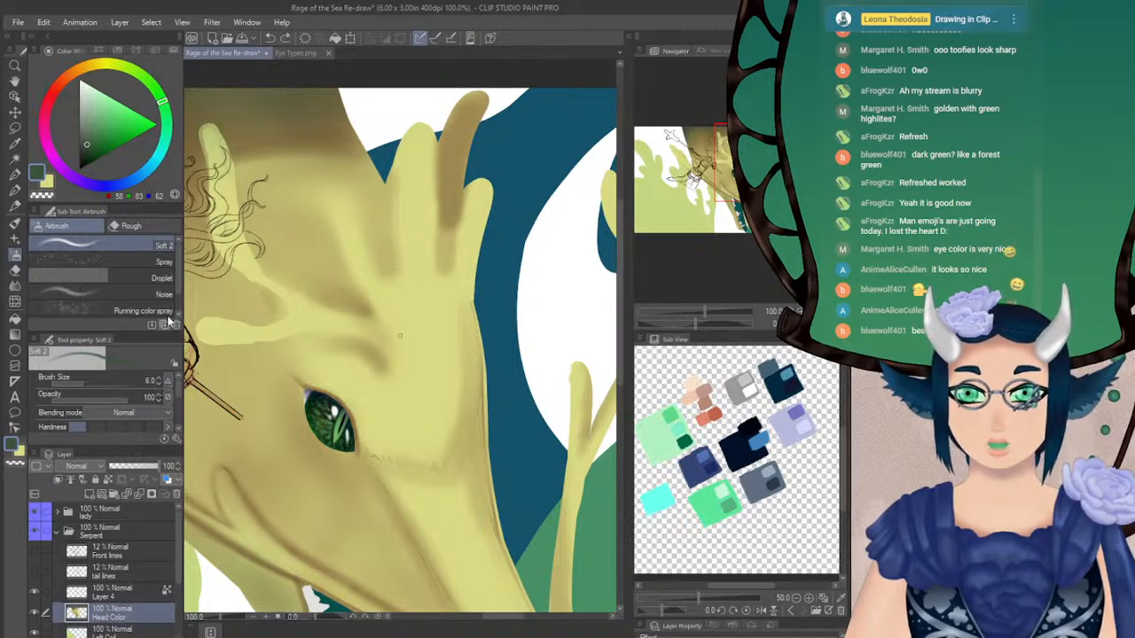
Shift the main colour to olive green (RGB 70, 83, 58), testing and undoing Soft 2 airbrush strokes along the middle horn
left_click(154, 88)
left_click_drag(398, 222, 405, 298)
key("ctrl+z")
left_click(137, 71)
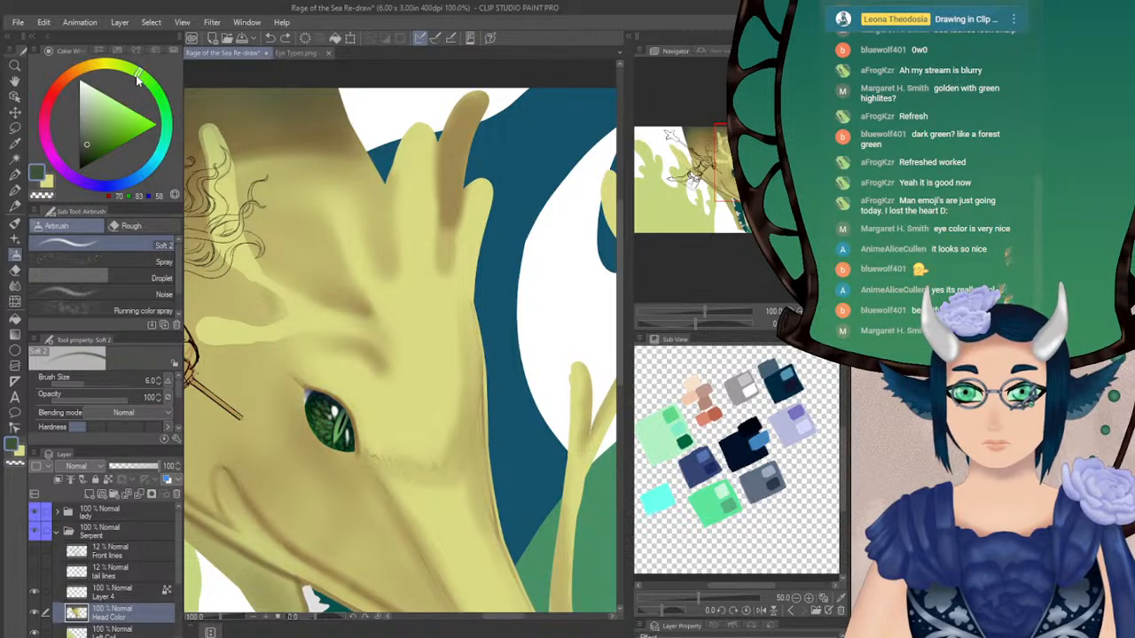
left_click_drag(377, 202, 387, 276)
key("ctrl+z")
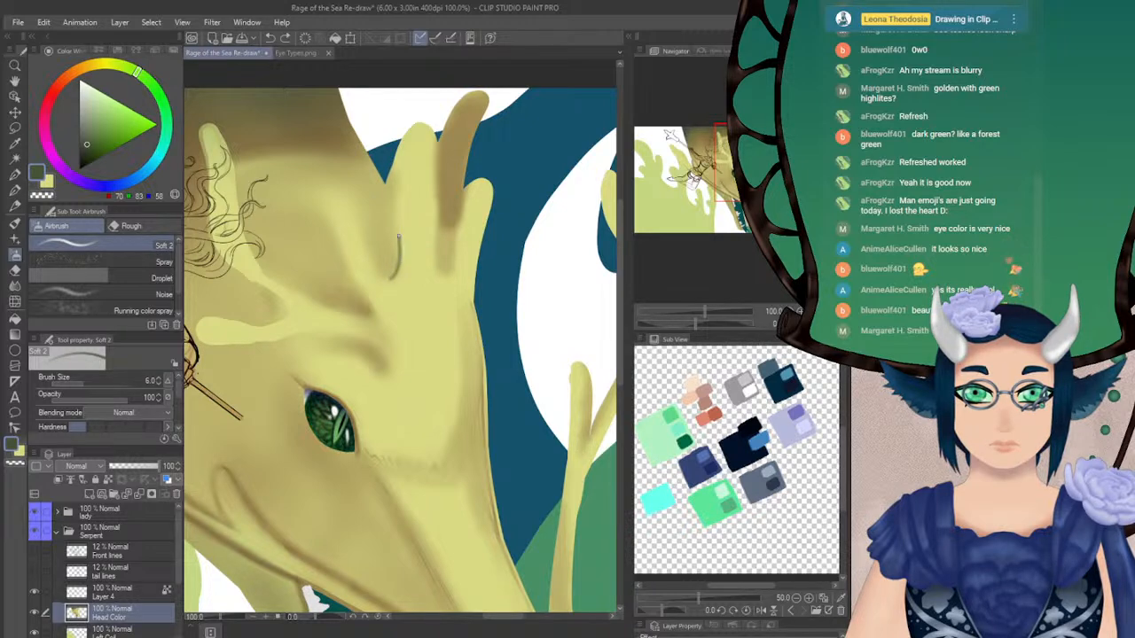
left_click_drag(403, 149, 395, 160)
key("ctrl+z")
key("ctrl+z")
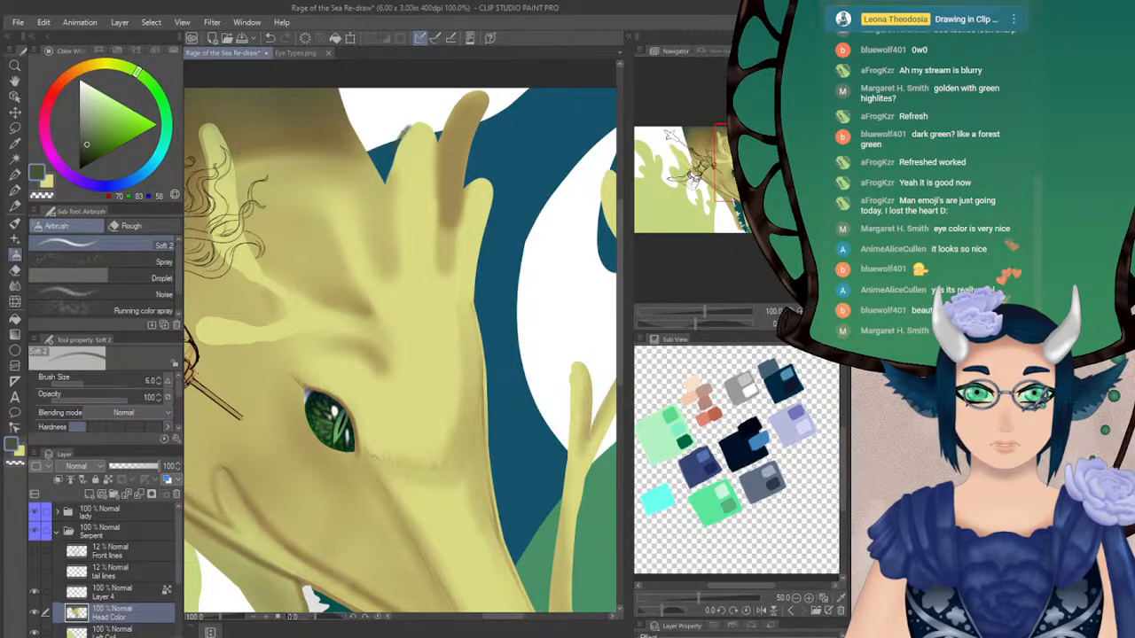
key("ctrl+z")
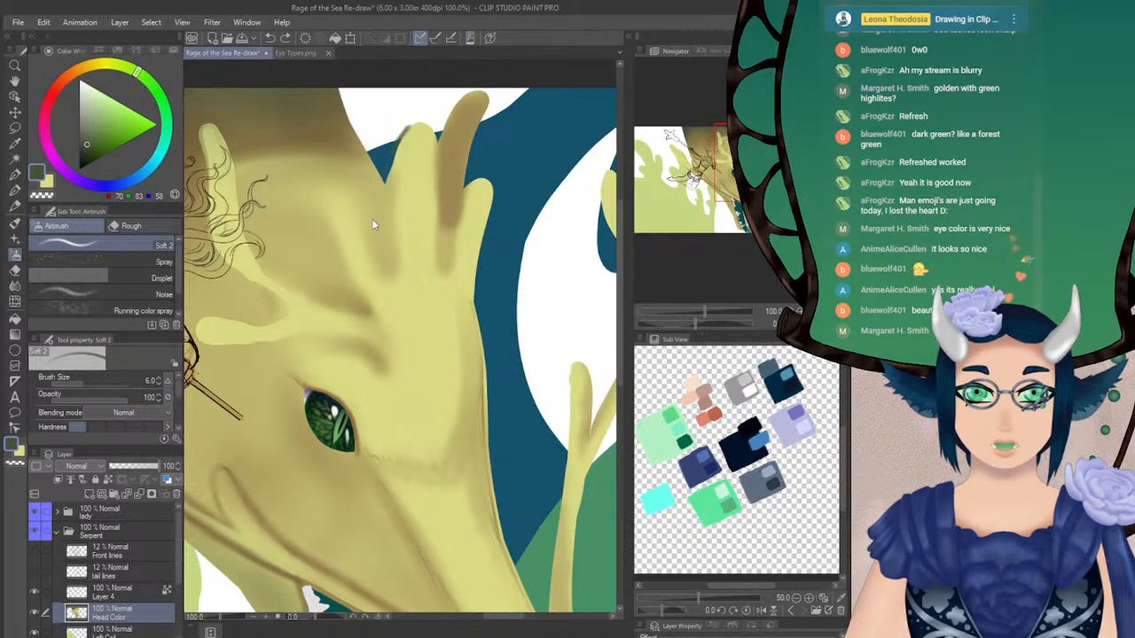
Outline the inner edge of the middle horn and the neighbouring short horn down to the brow with the Turnip pen at size 12
left_click(14, 190)
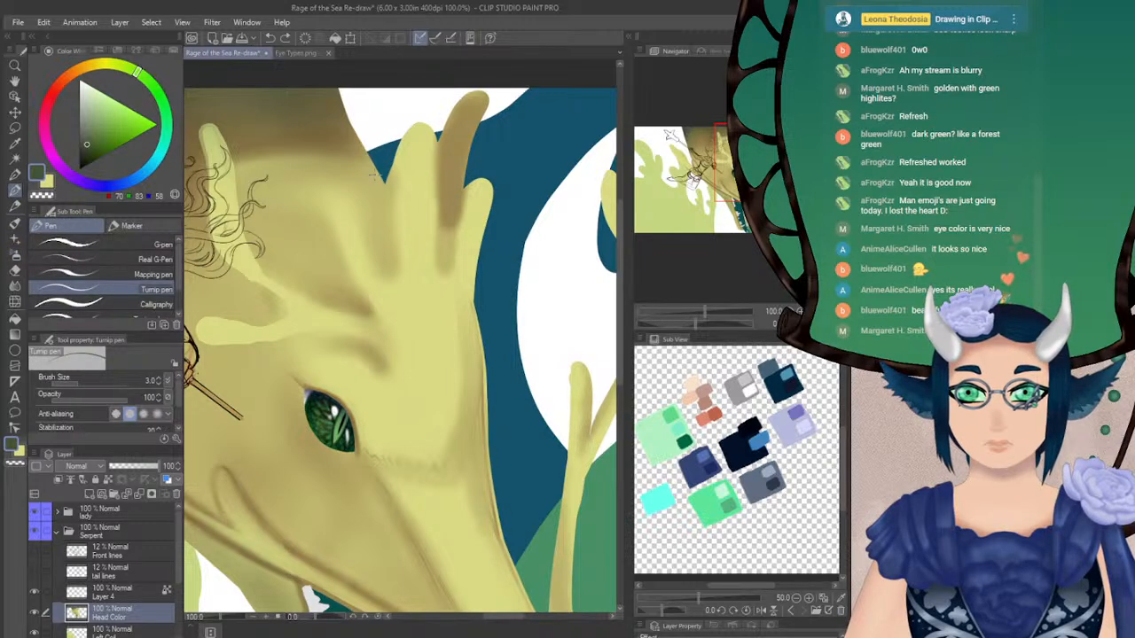
left_click(400, 336)
left_click(158, 379)
left_click(158, 379)
left_click(158, 380)
left_click(158, 379)
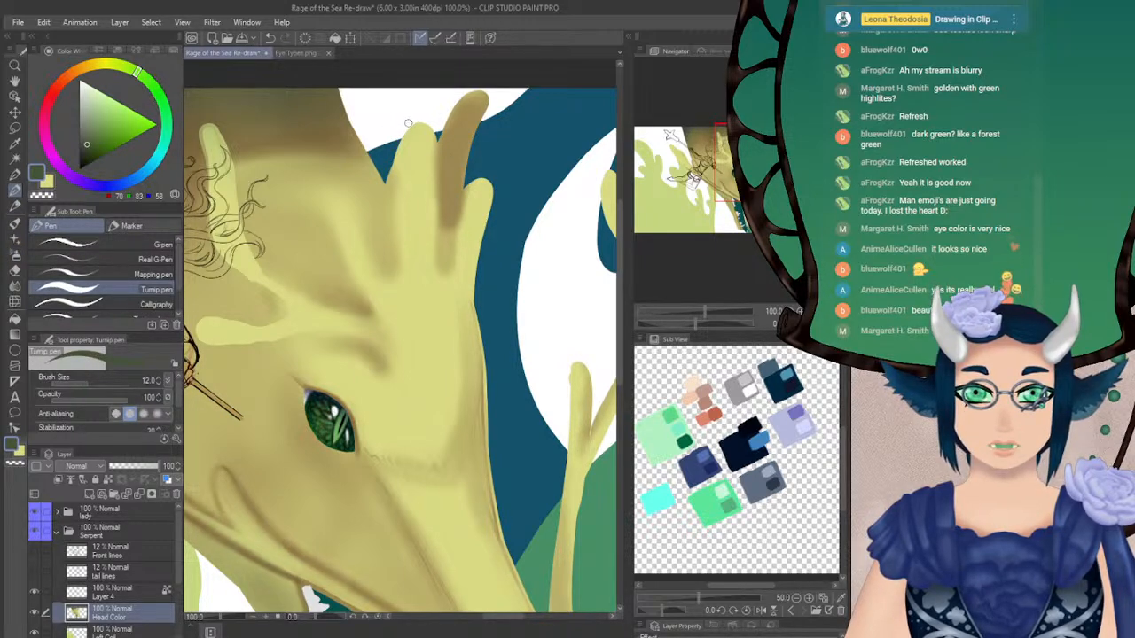
key("ctrl+z")
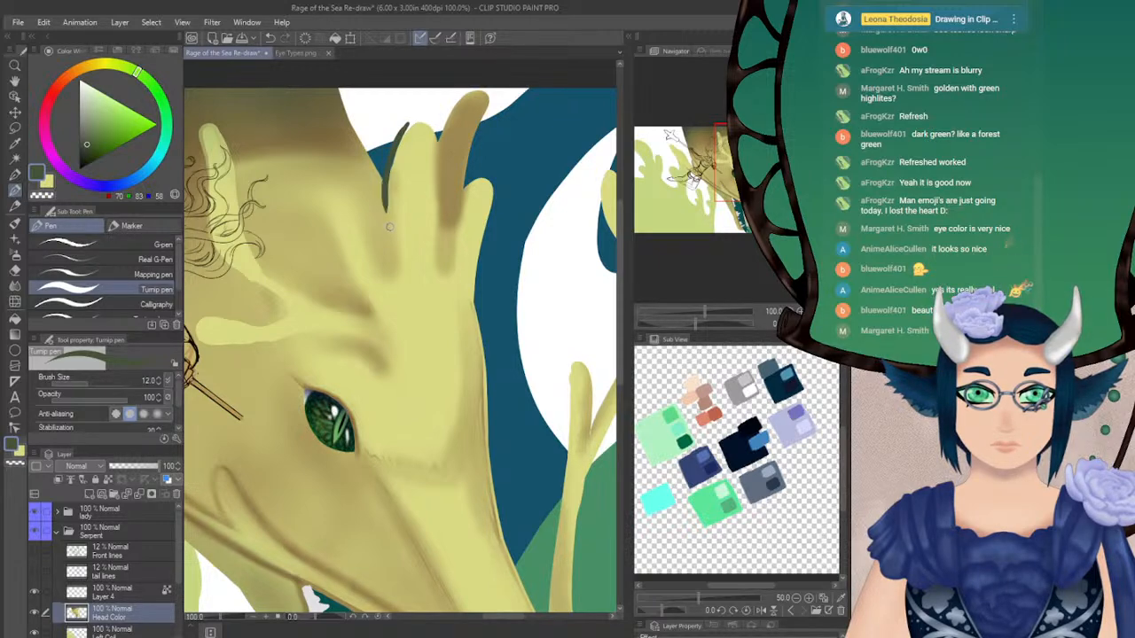
left_click_drag(384, 188, 393, 271)
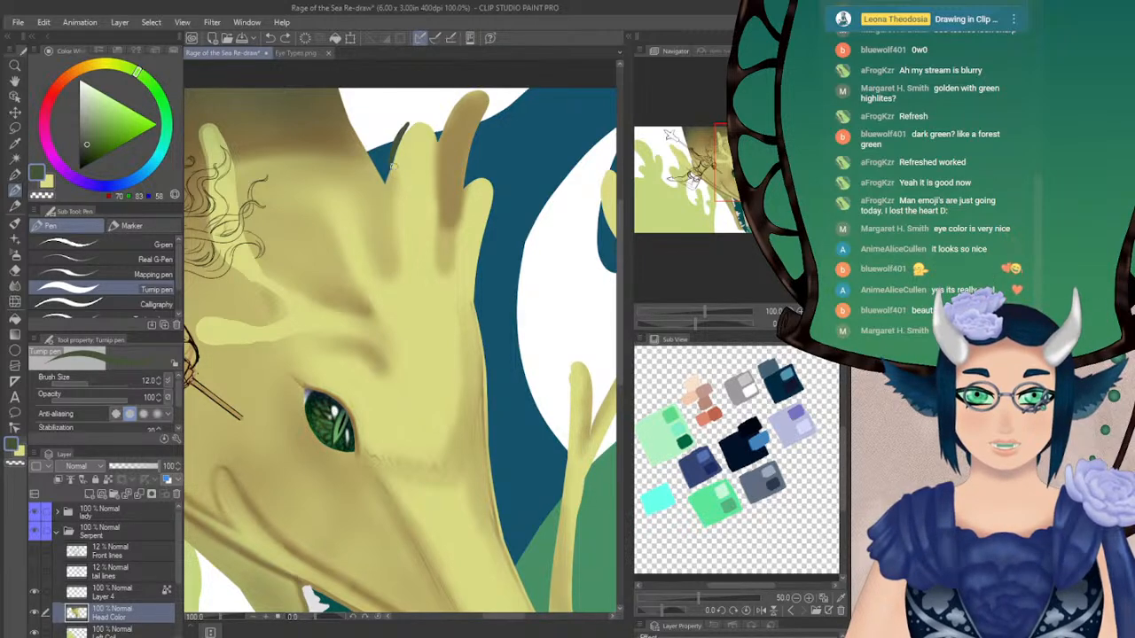
mouse_move(395, 142)
left_mouse_down()
mouse_move(387, 275)
mouse_move(346, 199)
mouse_move(325, 200)
mouse_move(343, 278)
mouse_move(370, 308)
mouse_move(383, 350)
left_mouse_up()
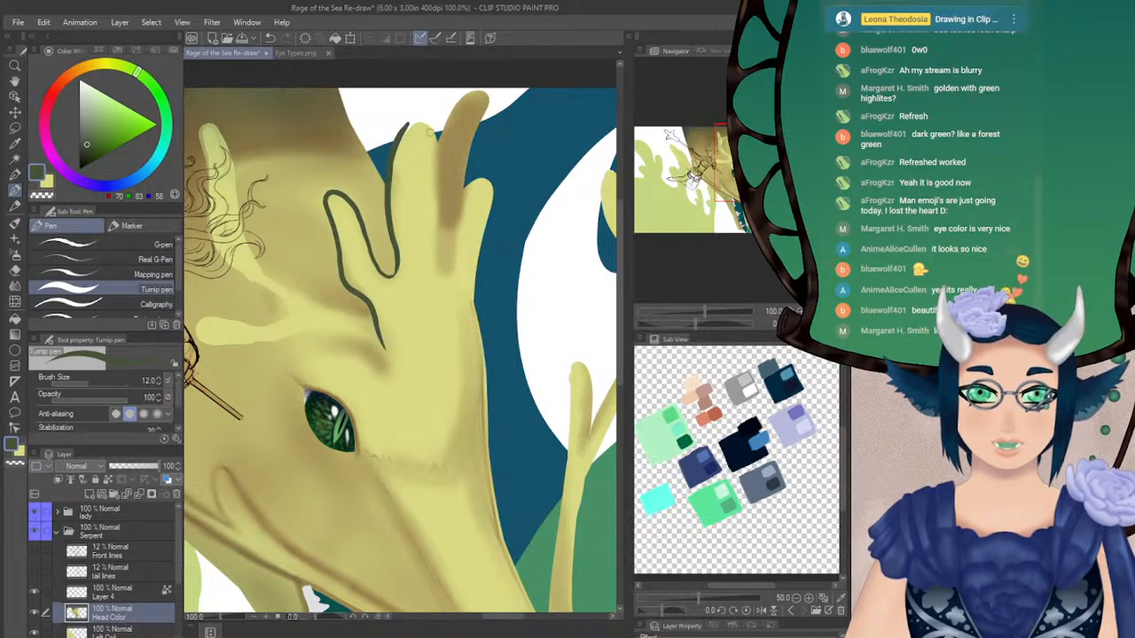
Carry the dark olive outline around the rounded tip of the middle horn and down its far side
left_click_drag(401, 131, 434, 125)
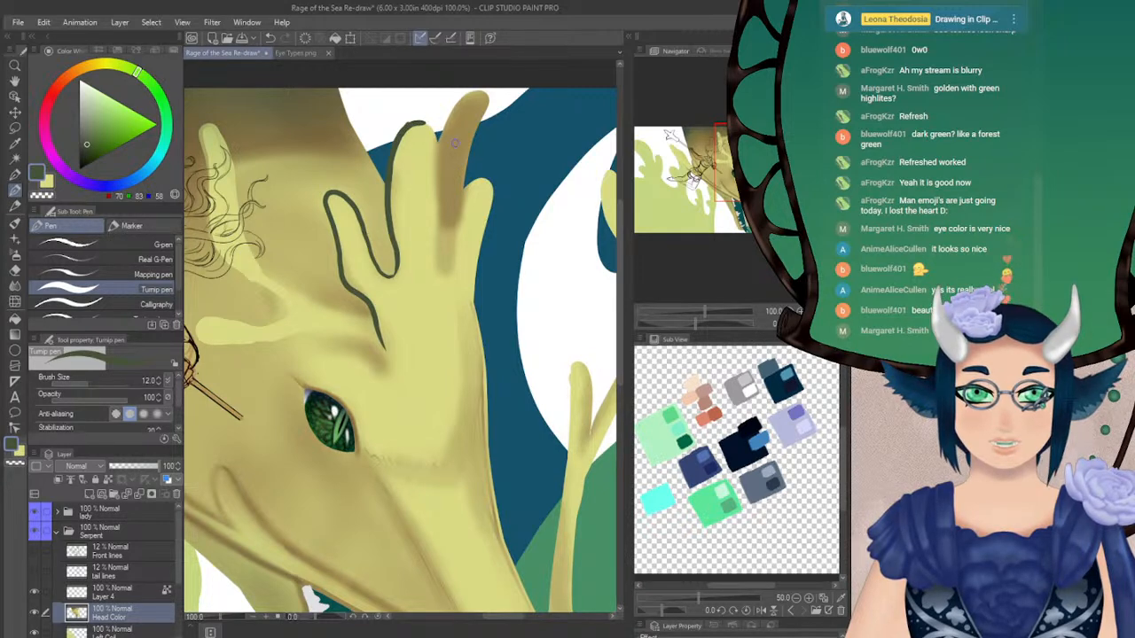
left_click(452, 141, "alt")
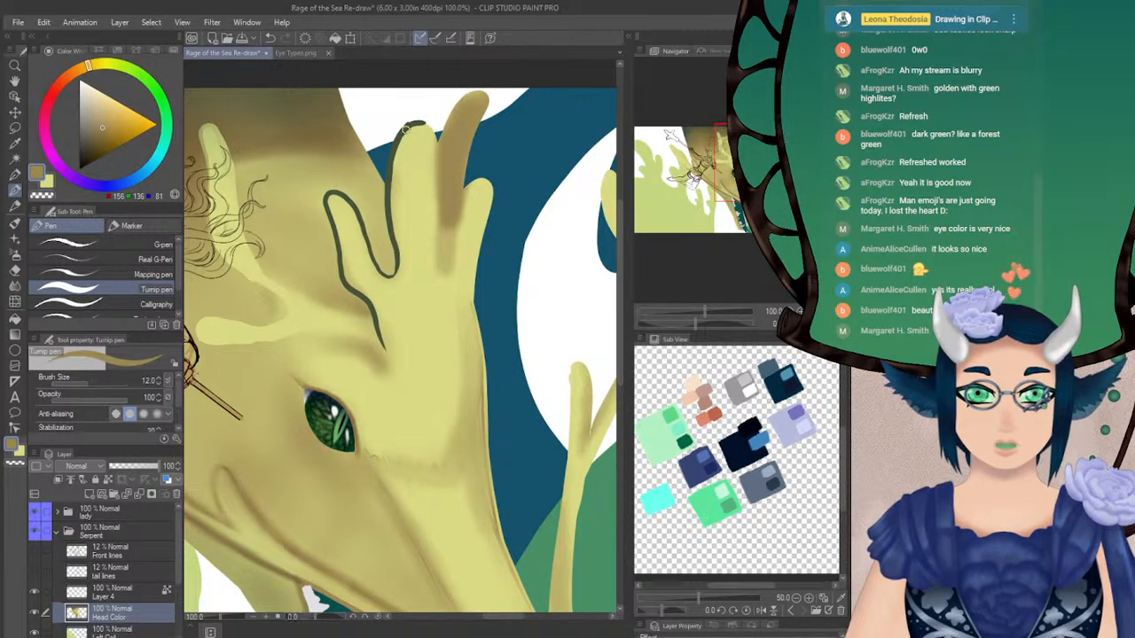
left_click(406, 128, "alt")
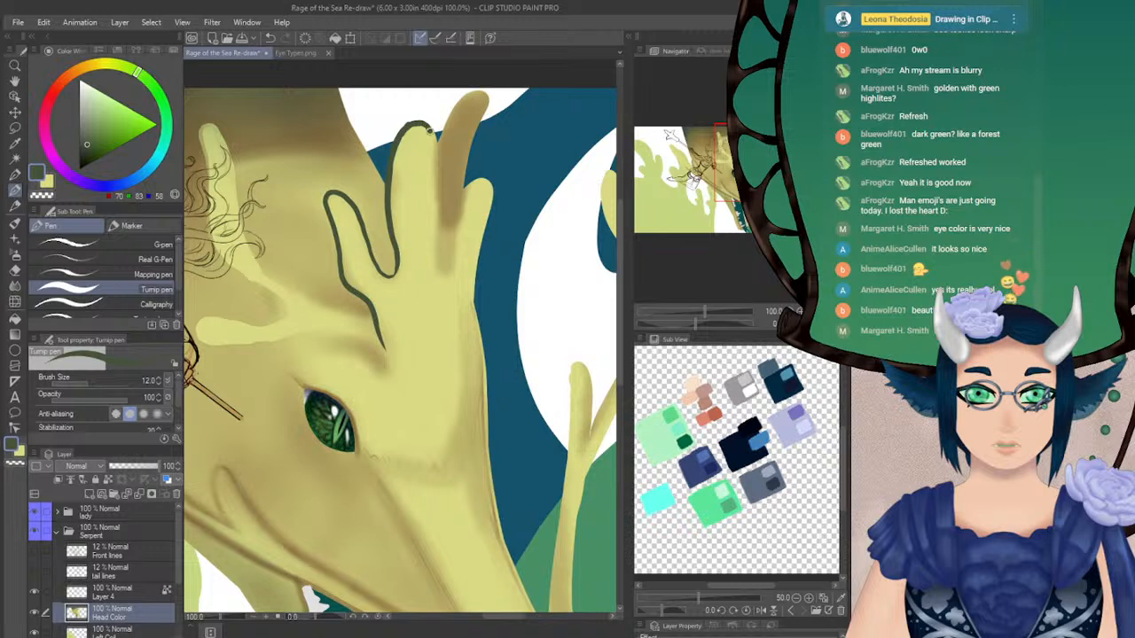
key("ctrl+z")
left_click_drag(417, 125, 436, 160)
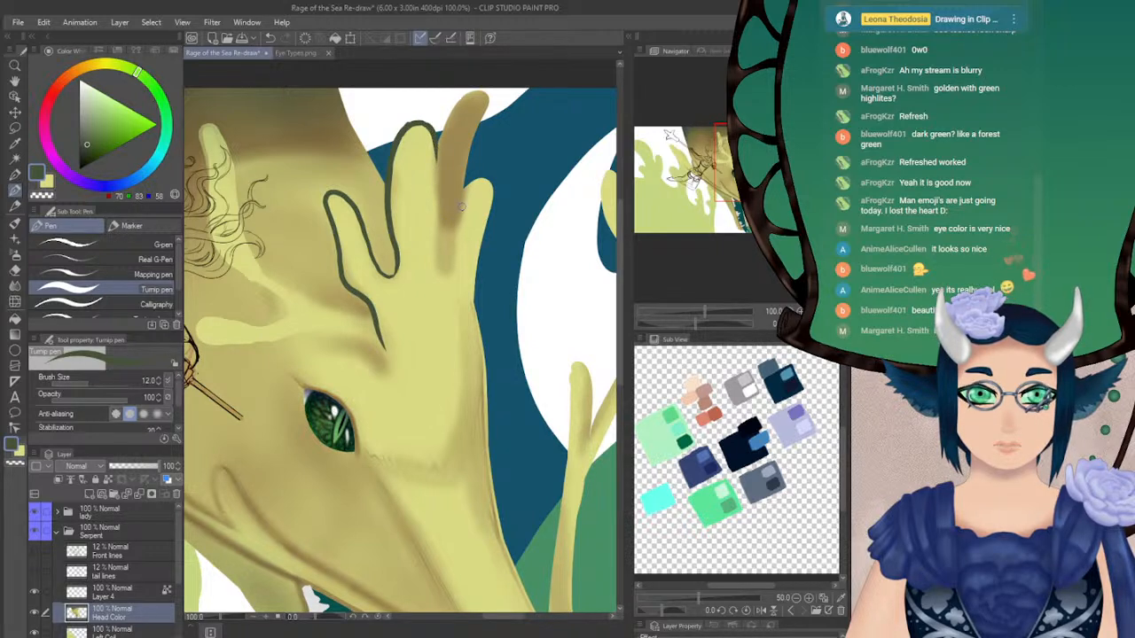
Set the colour to dark brown (RGB 87, 70, 26) and outline the middle horn's edge where it borders the brown rear horn
left_click(454, 184, "alt")
left_click(98, 148)
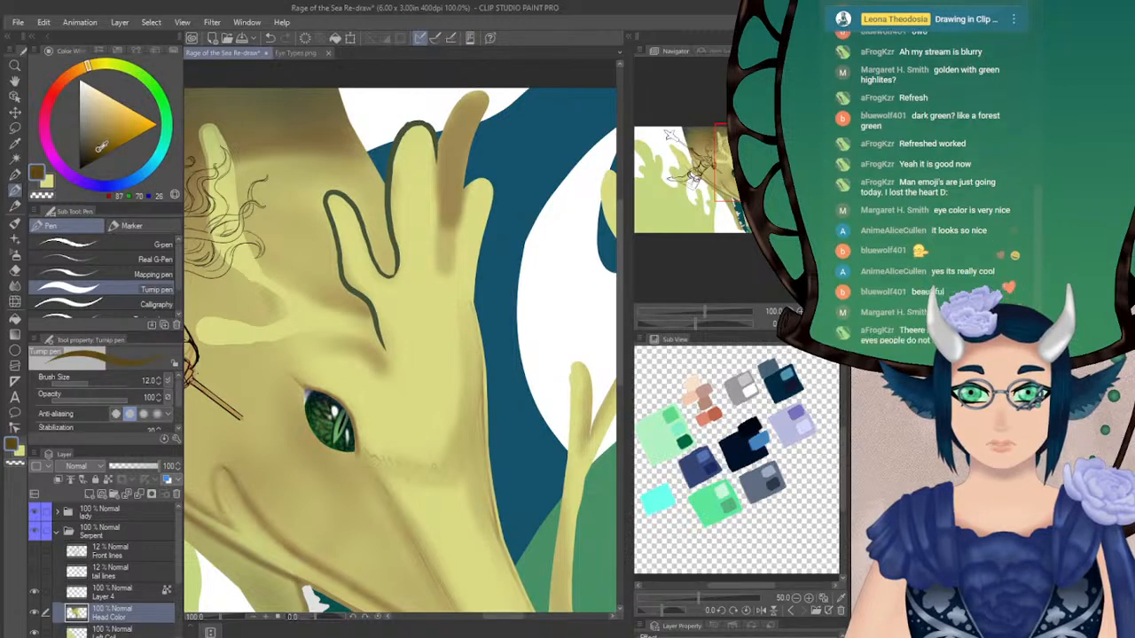
left_click_drag(436, 163, 442, 197)
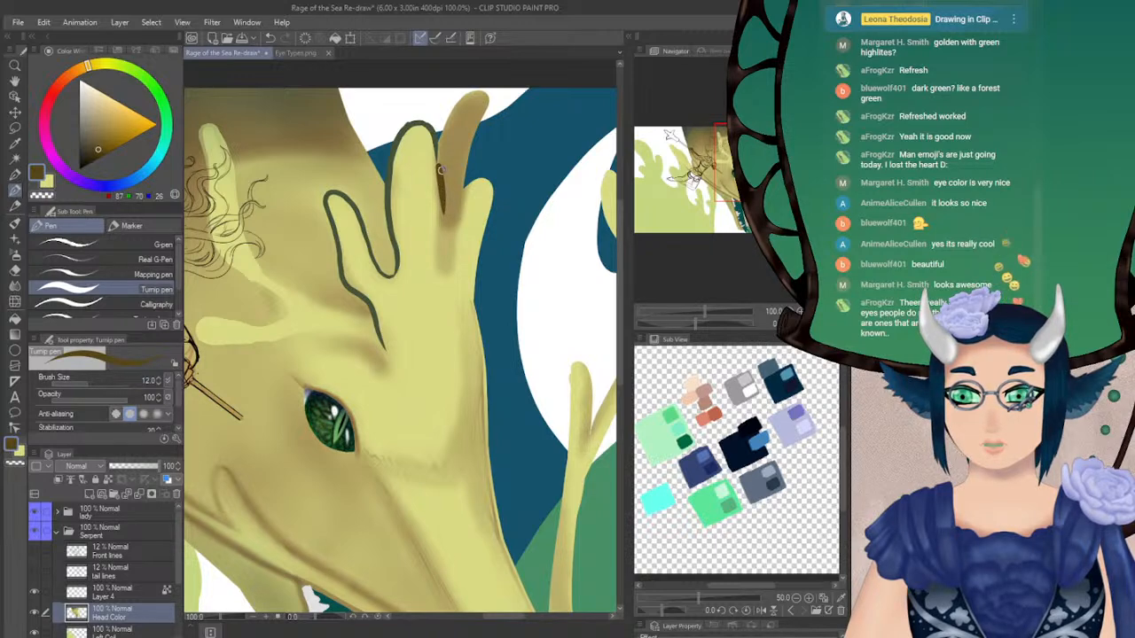
key("ctrl+z")
mouse_move(437, 164)
left_mouse_down()
mouse_move(438, 263)
mouse_move(452, 269)
left_mouse_up()
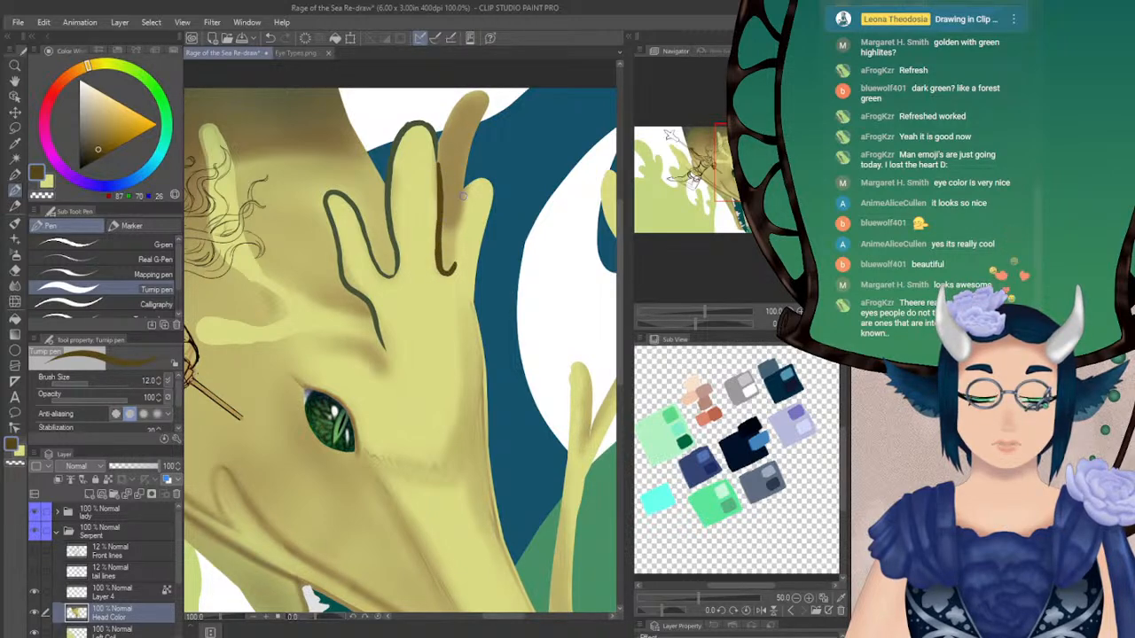
Sample the dark olive green from the middle horn's outline and outline the short outer horn around its tip and down both sides
left_click(387, 194, "alt")
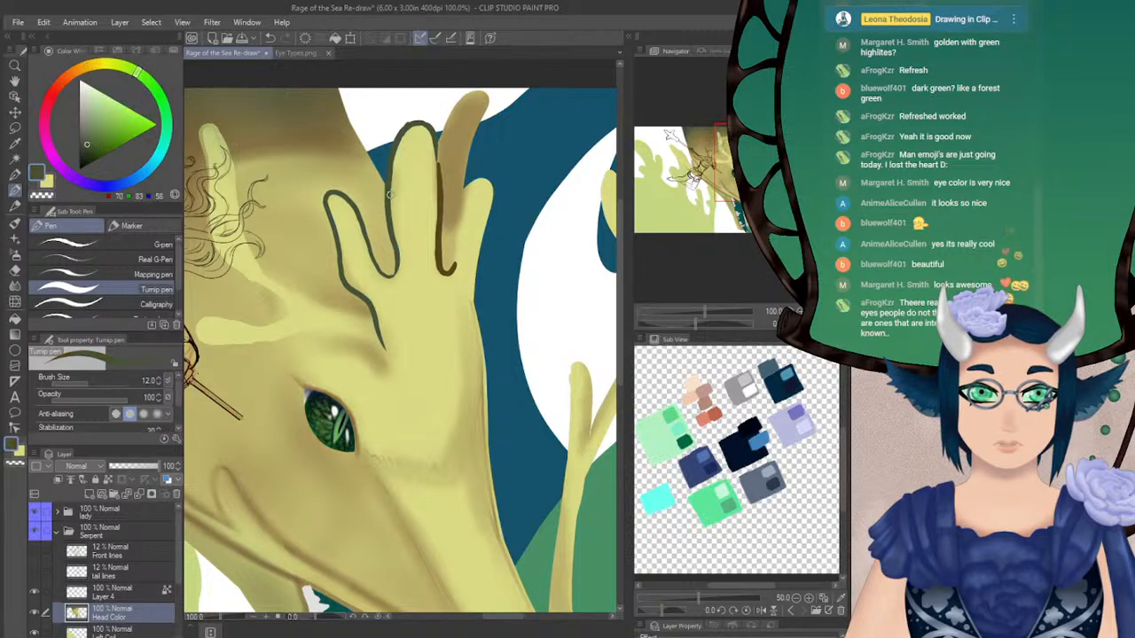
mouse_move(452, 268)
left_mouse_down()
mouse_move(468, 189)
mouse_move(481, 181)
mouse_move(492, 200)
mouse_move(485, 252)
left_mouse_up()
key("ctrl+z")
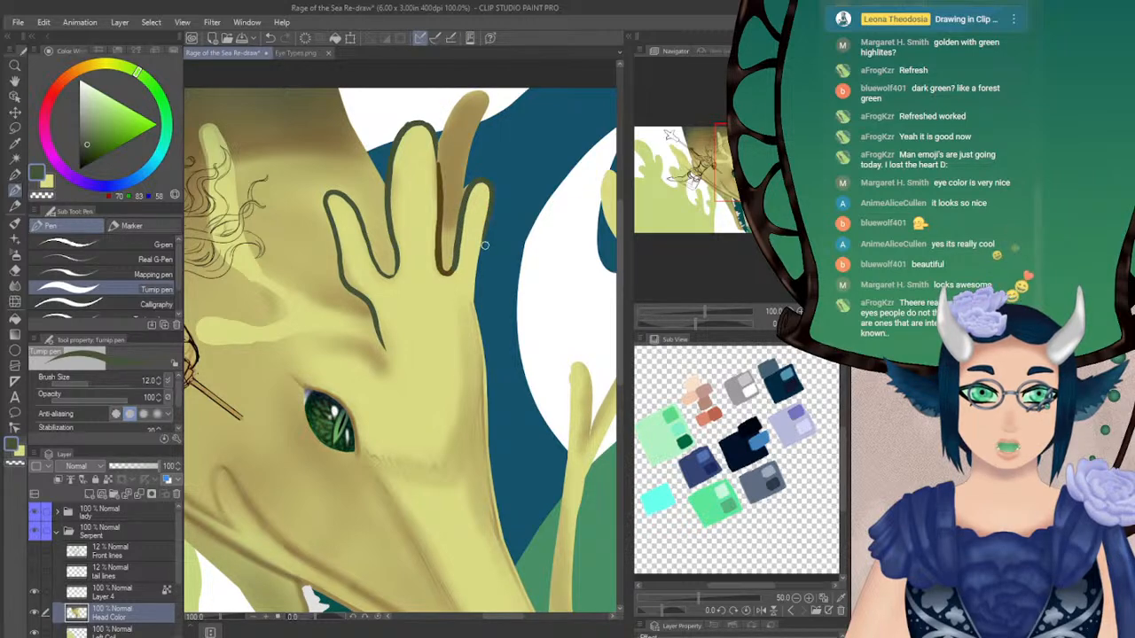
left_click_drag(485, 210, 470, 289)
Look over the human, sheep, cat and snake eyes in Eye Types.png and return to the Rage of the Sea painting
left_click(270, 52)
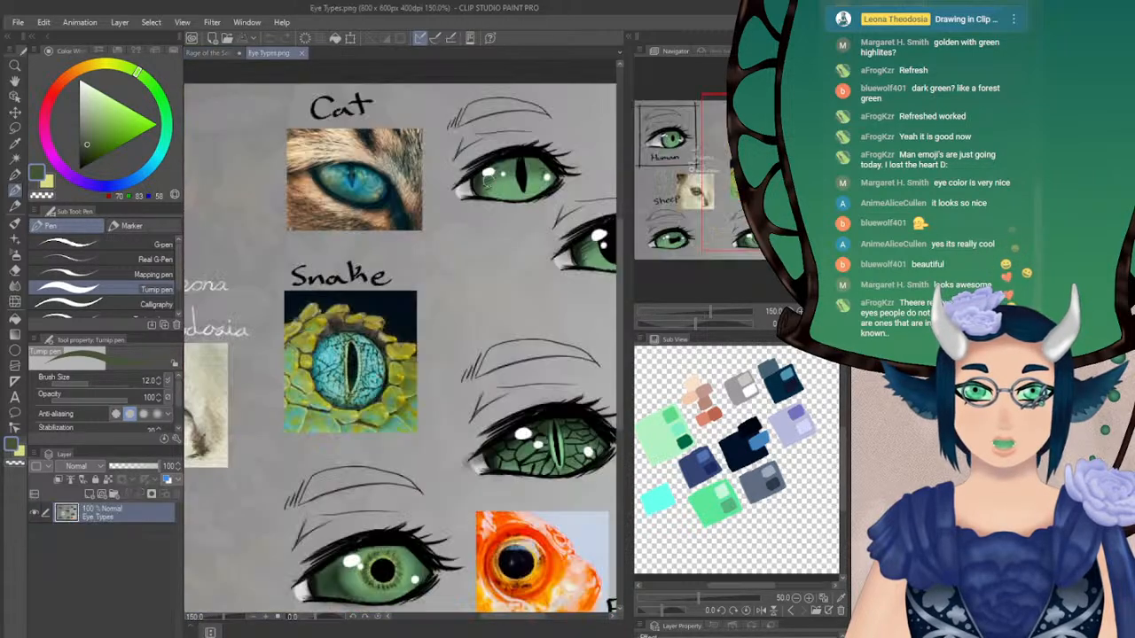
left_click_drag(732, 176, 659, 167)
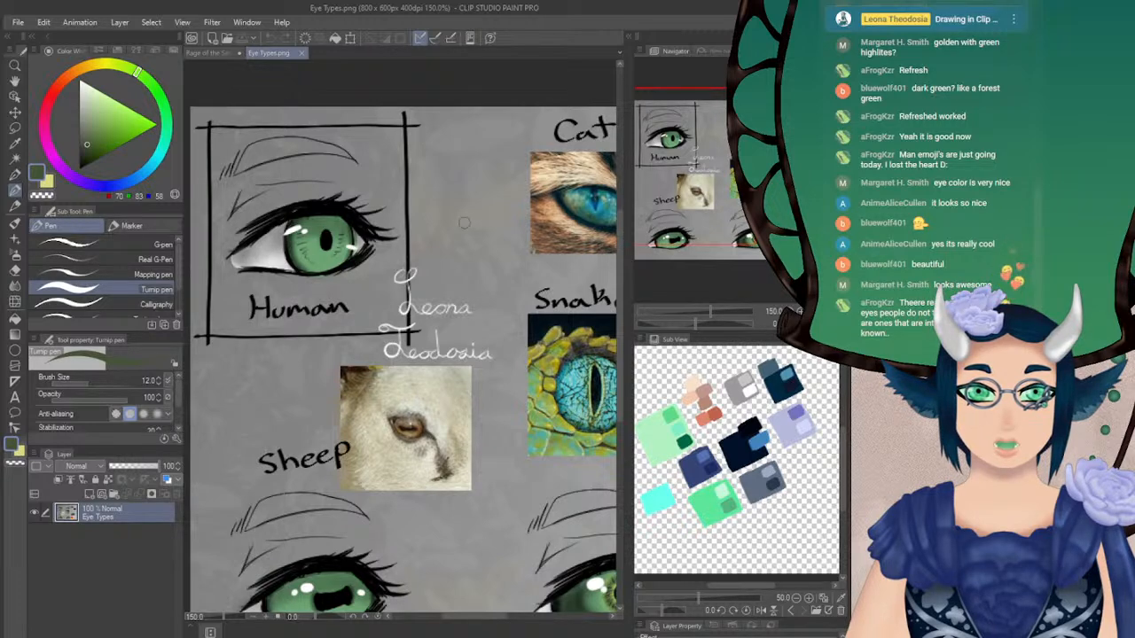
mouse_move(709, 153)
left_mouse_down()
mouse_move(663, 221)
mouse_move(765, 223)
mouse_move(787, 169)
mouse_move(780, 159)
mouse_move(760, 192)
left_mouse_up()
left_click(209, 52)
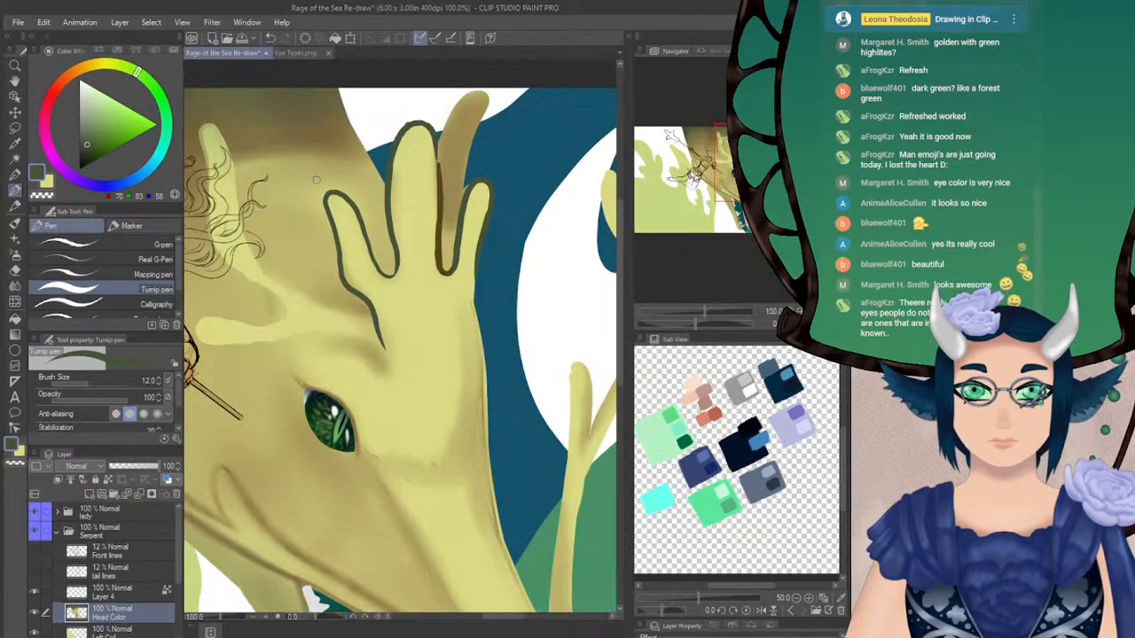
Soften the inside of the middle horn's outline along both sides with the Blur tool at size 14.7, undoing the last stroke
left_click(14, 285)
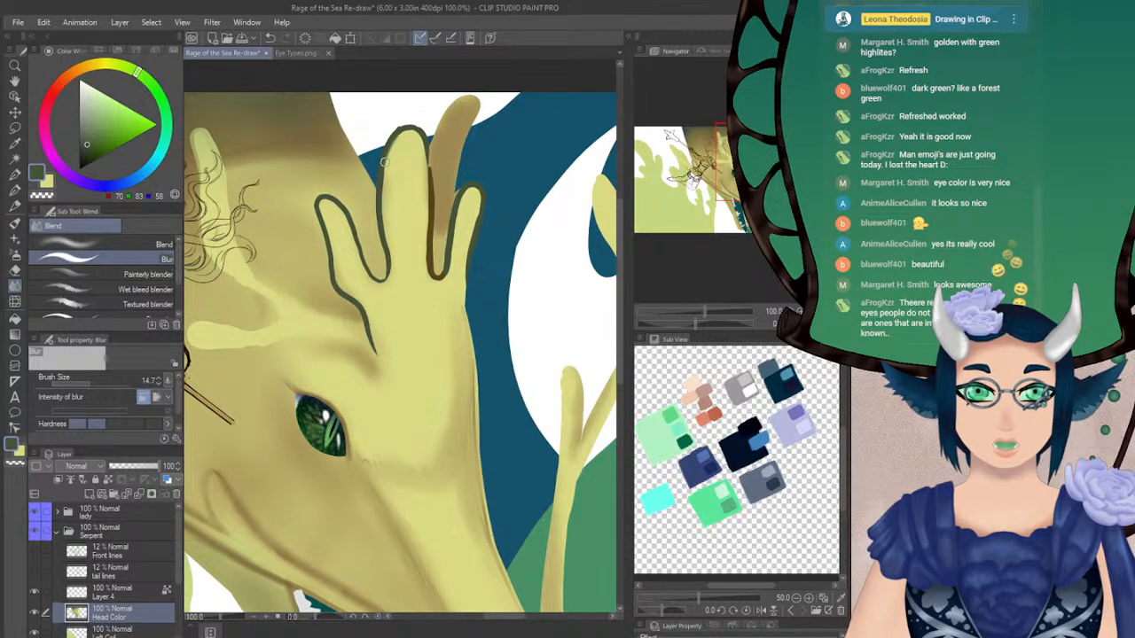
left_click_drag(384, 187, 393, 261)
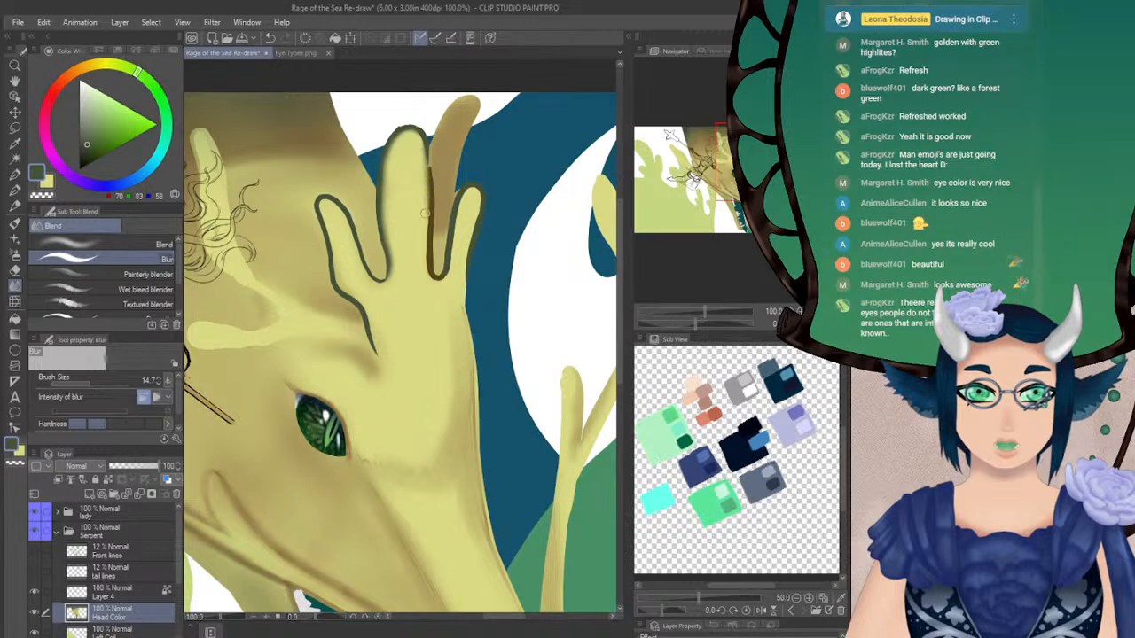
left_click_drag(425, 218, 426, 270)
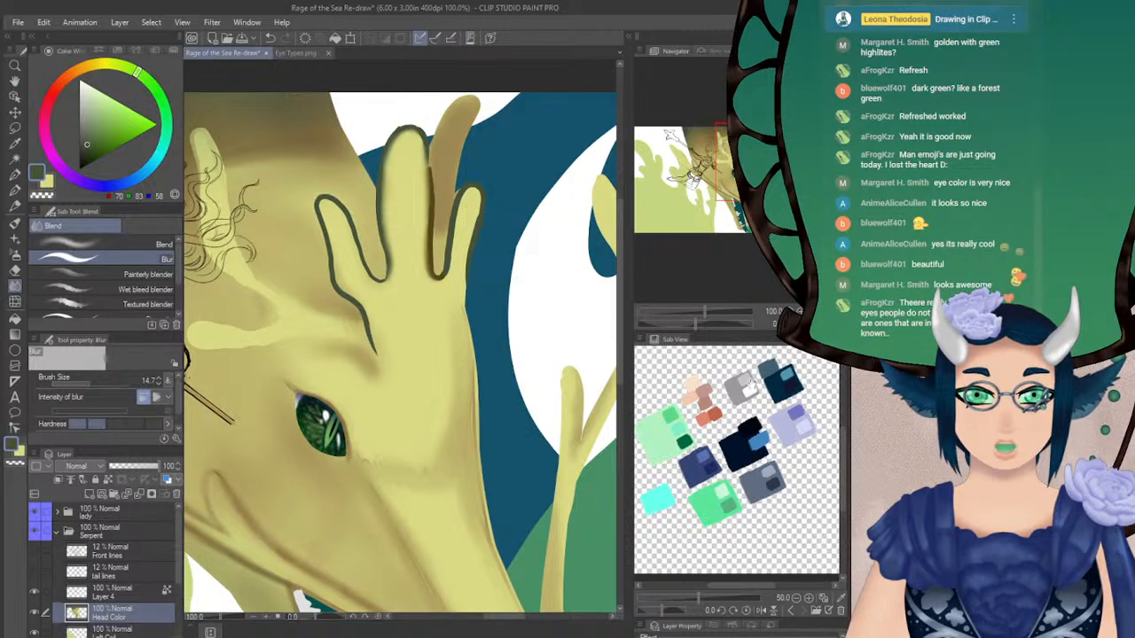
left_click_drag(322, 414, 326, 321)
left_click_drag(469, 107, 469, 203)
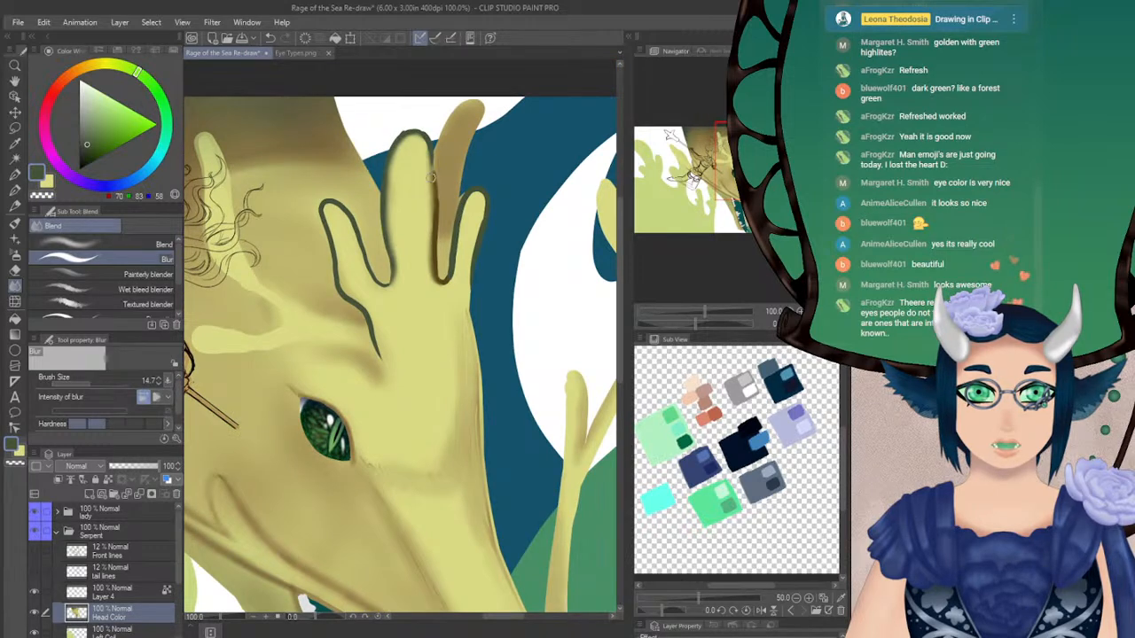
key("ctrl+z")
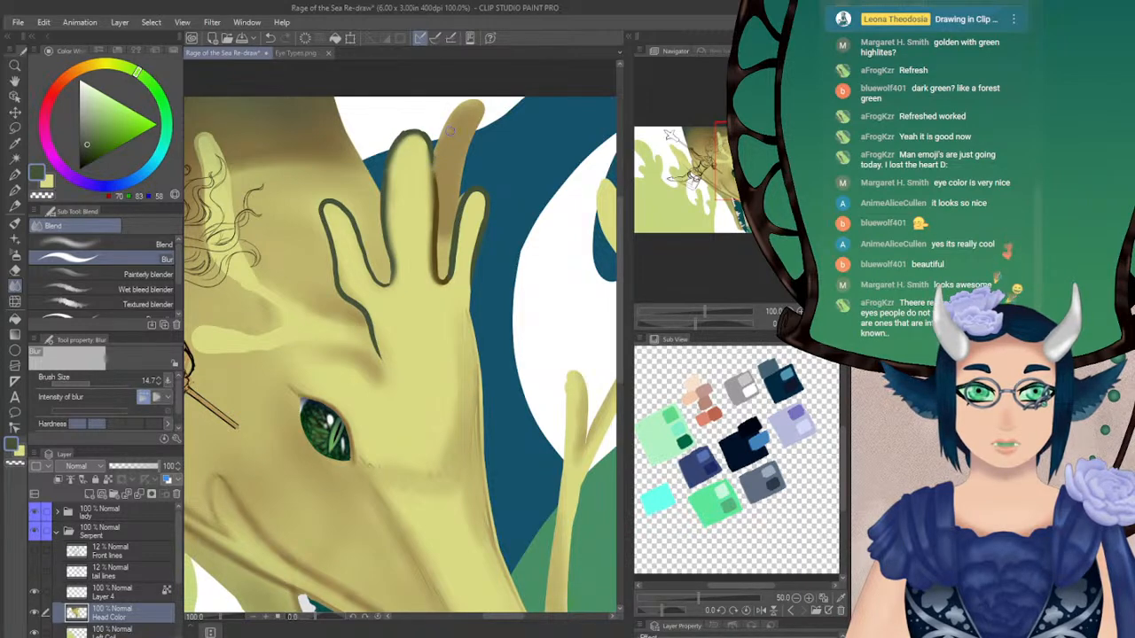
key("b")
key("b")
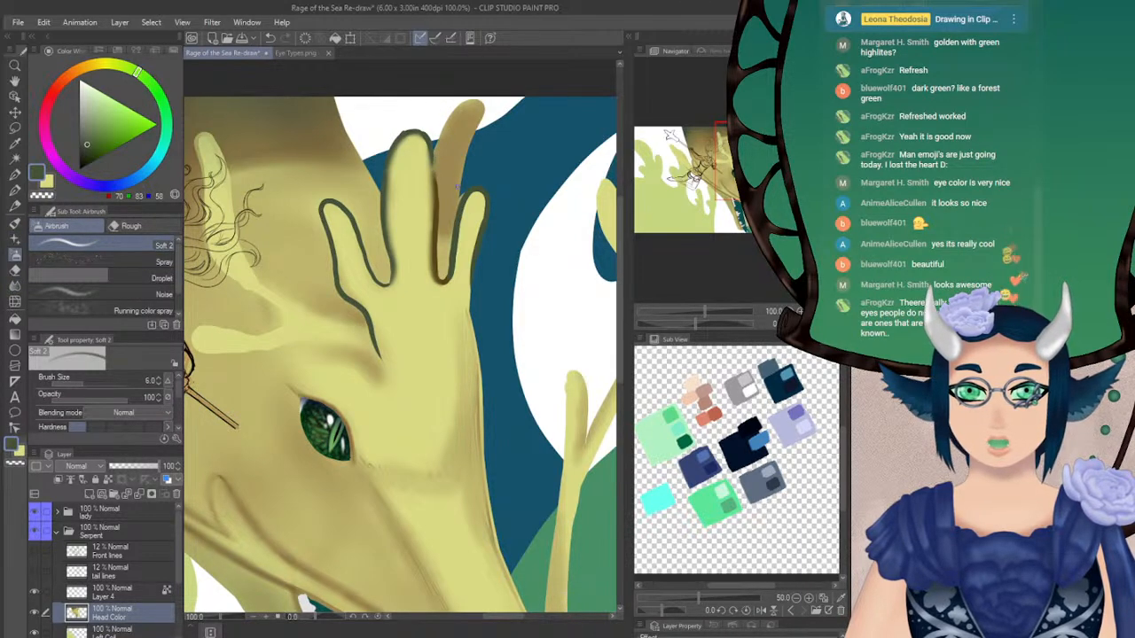
key("p")
key("p")
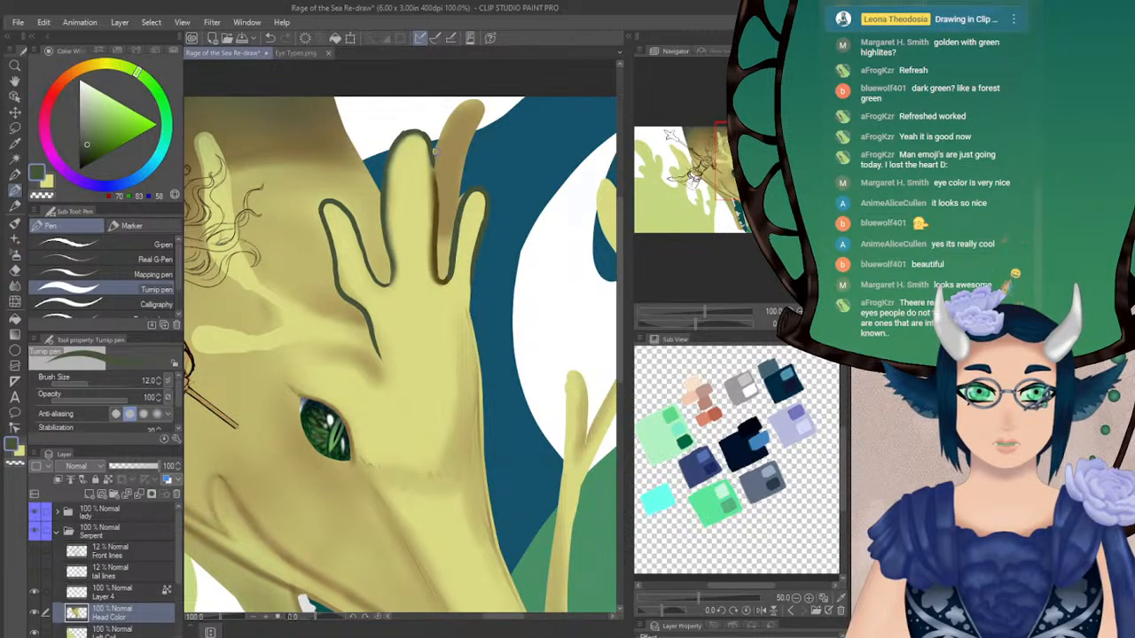
Blur the upper part of the brown outline where the middle horn borders the rear horn
left_click(15, 286)
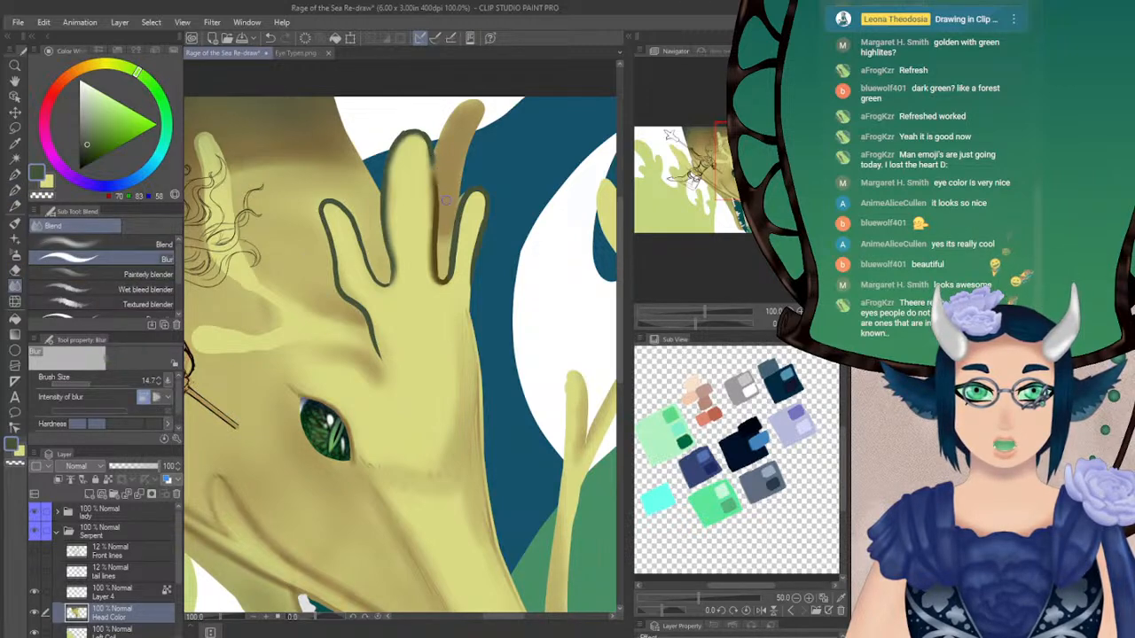
mouse_move(433, 168)
left_mouse_down()
mouse_move(436, 277)
mouse_move(434, 215)
left_mouse_up()
left_click(431, 164, "alt")
Airbrush light yellow-green (RGB 218, 219, 132) inside the middle horn's outline with Soft 2 at size 8.3, undoing a trial stroke at 13.6
left_click(15, 255)
left_click(85, 382)
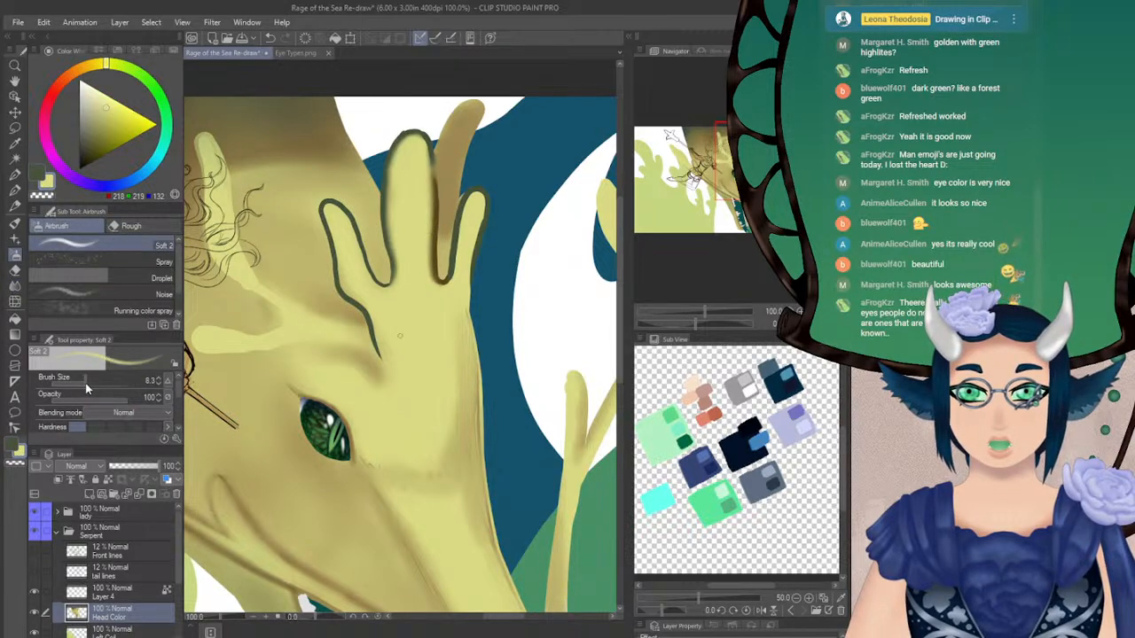
left_click_drag(392, 142, 387, 222)
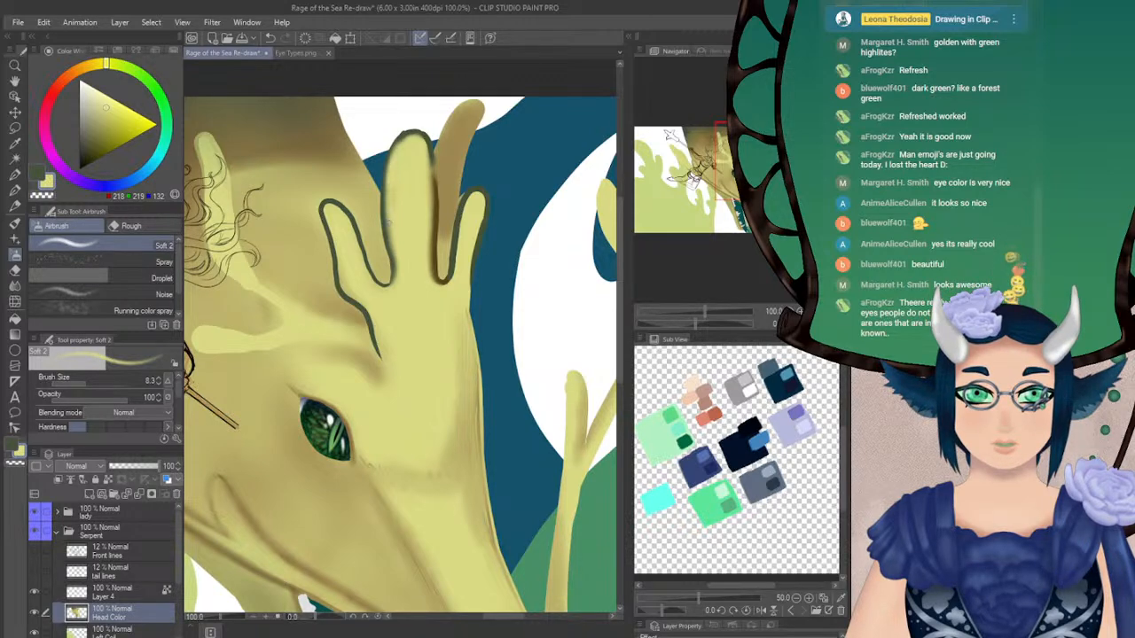
left_click(88, 381)
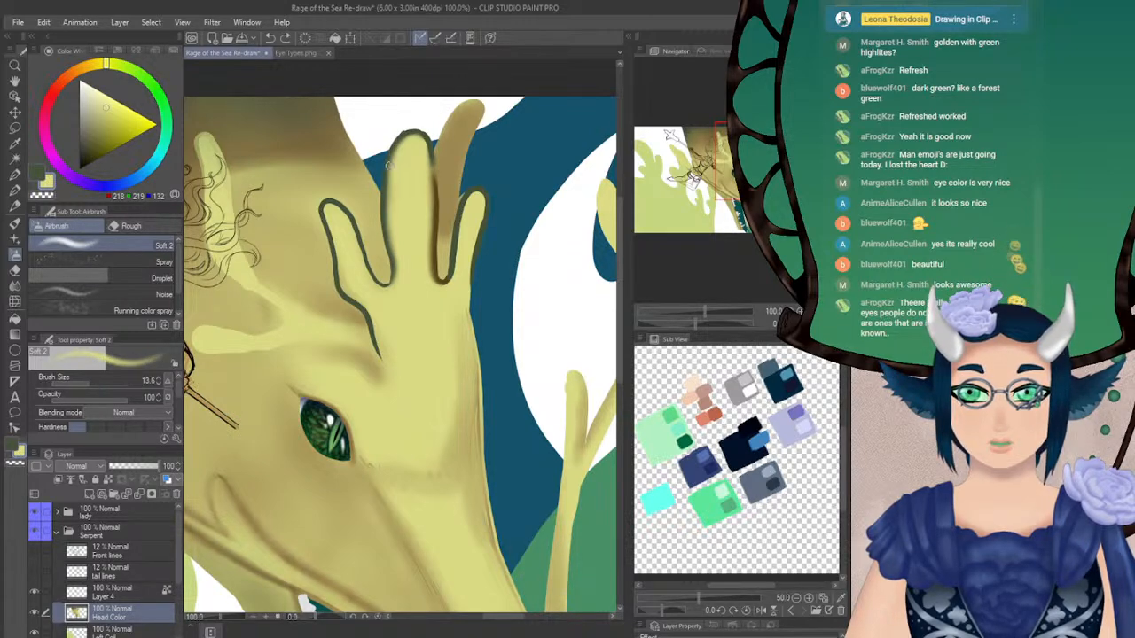
mouse_move(408, 137)
left_mouse_down()
mouse_move(391, 187)
mouse_move(398, 164)
mouse_move(402, 278)
left_mouse_up()
key("ctrl+z")
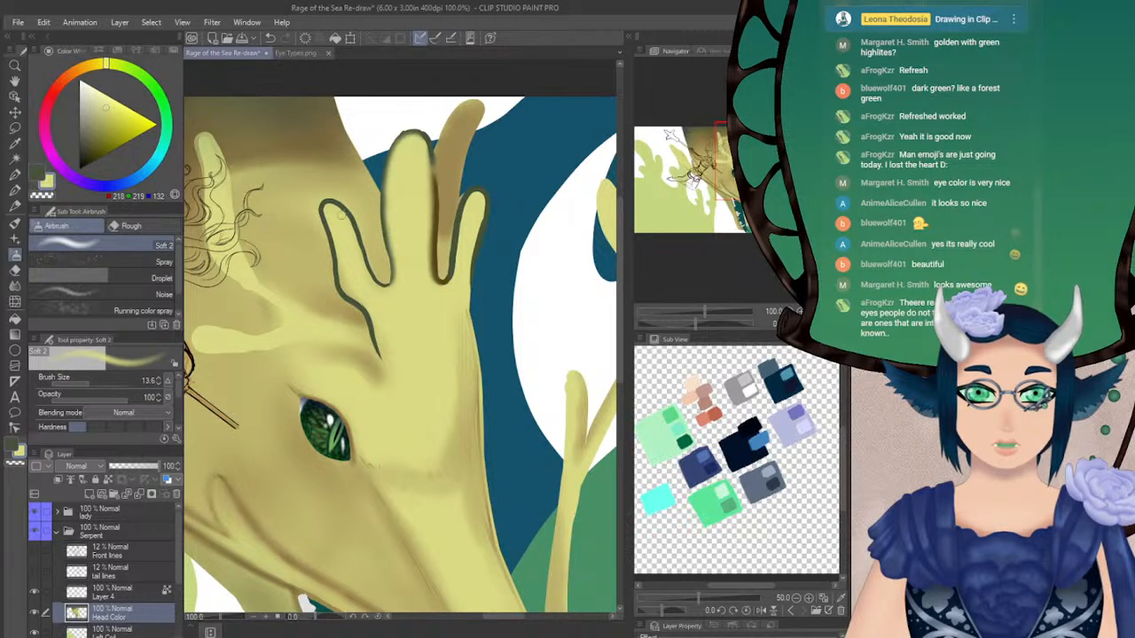
Reduce the Soft 2 airbrush to size 8 and lighten the inside edge of the short inner horn
left_click(160, 387)
left_click(159, 386)
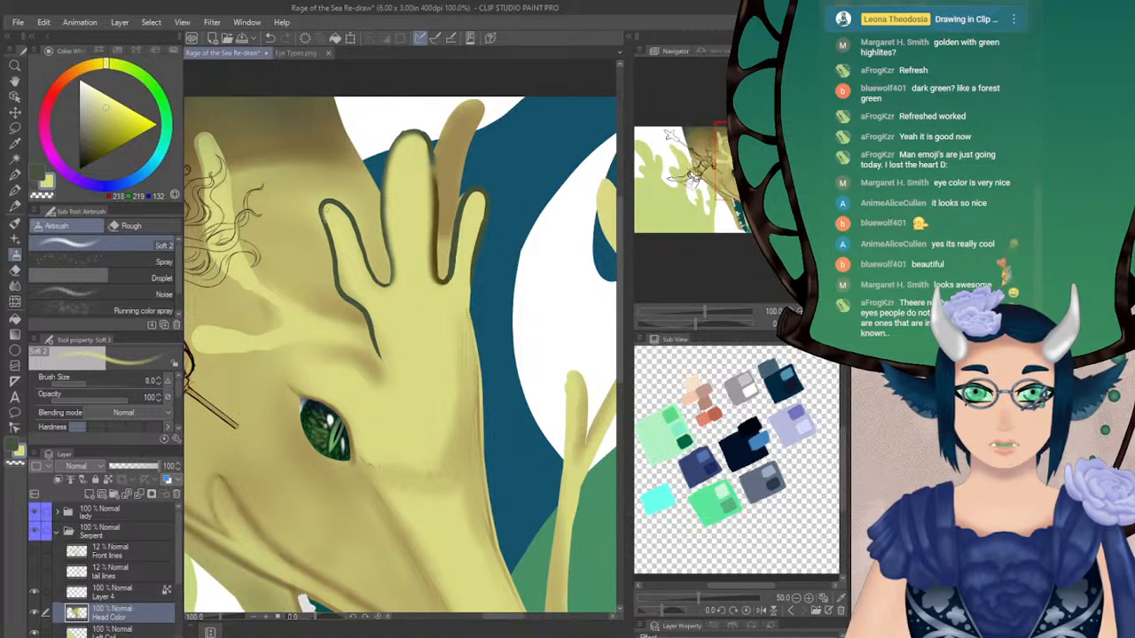
left_click_drag(329, 224, 338, 257)
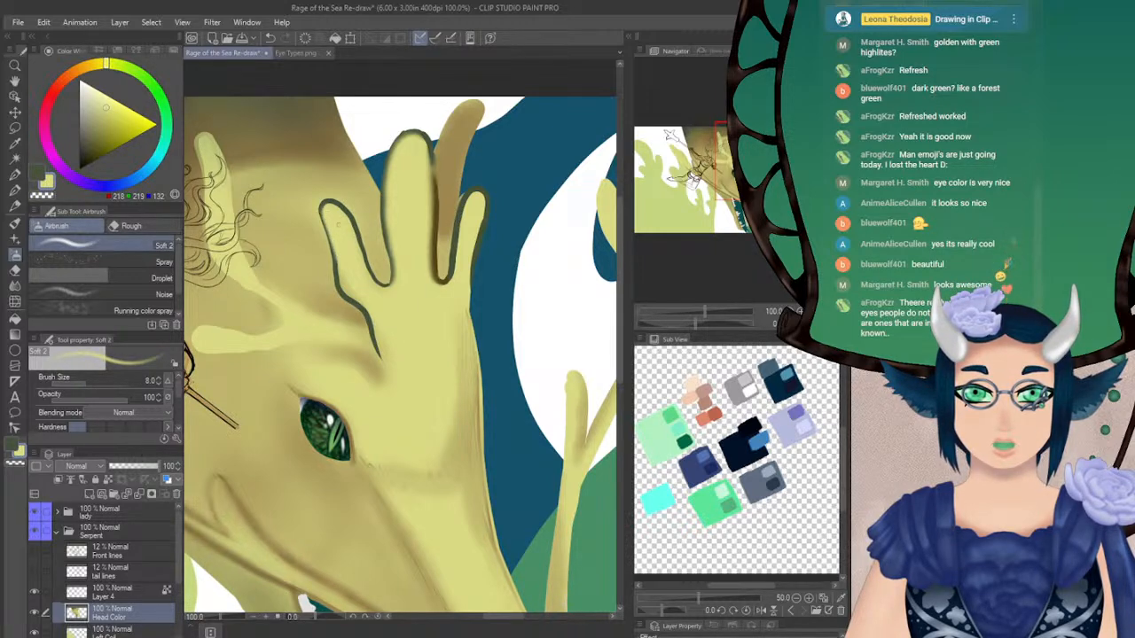
Blur the short inner horn's outline from the tip down towards the brow, raising the Blur size to 16
key("j")
mouse_move(327, 211)
left_mouse_down()
mouse_move(334, 239)
mouse_move(324, 209)
mouse_move(350, 223)
mouse_move(371, 285)
mouse_move(361, 274)
mouse_move(359, 264)
mouse_move(390, 288)
left_mouse_up()
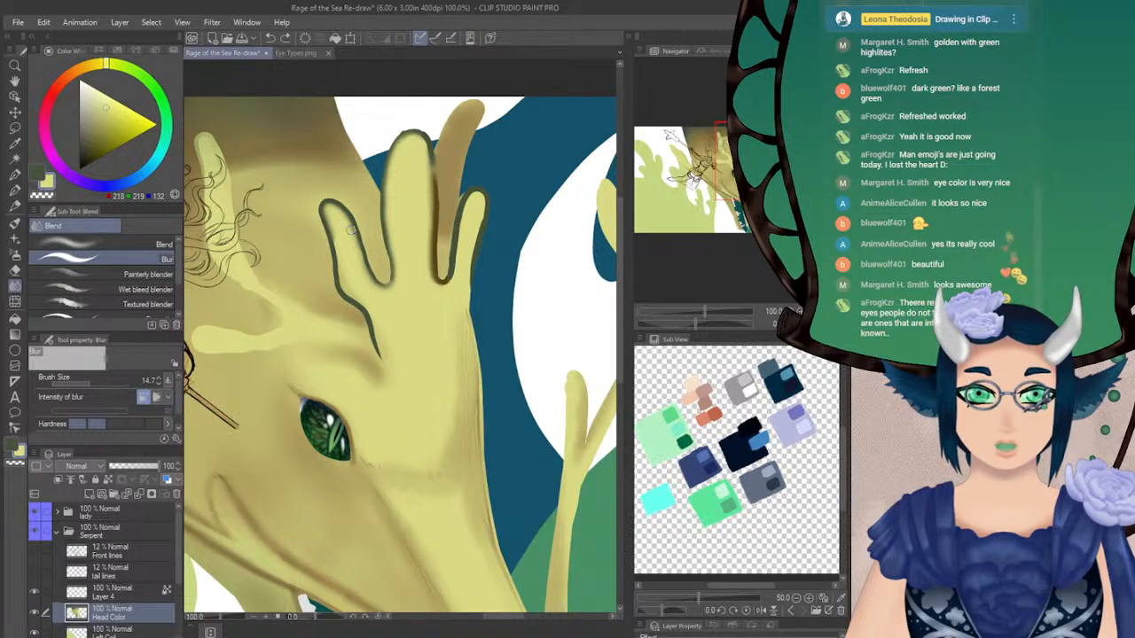
left_click_drag(88, 383, 117, 373)
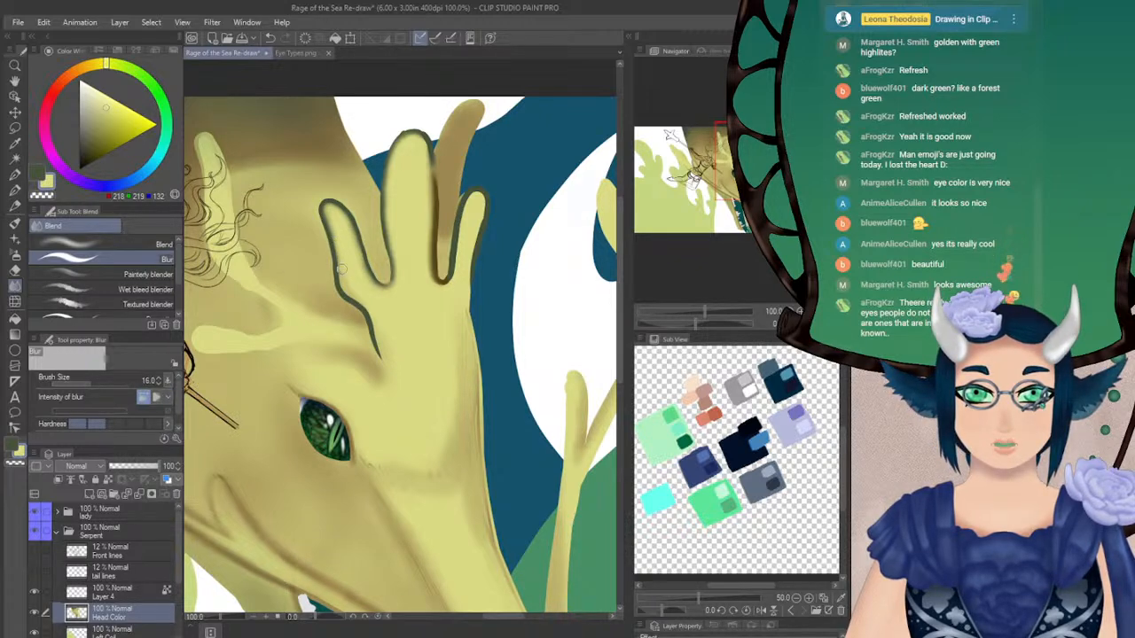
mouse_move(342, 276)
left_mouse_down()
mouse_move(343, 294)
mouse_move(371, 311)
mouse_move(378, 348)
mouse_move(350, 292)
left_mouse_up()
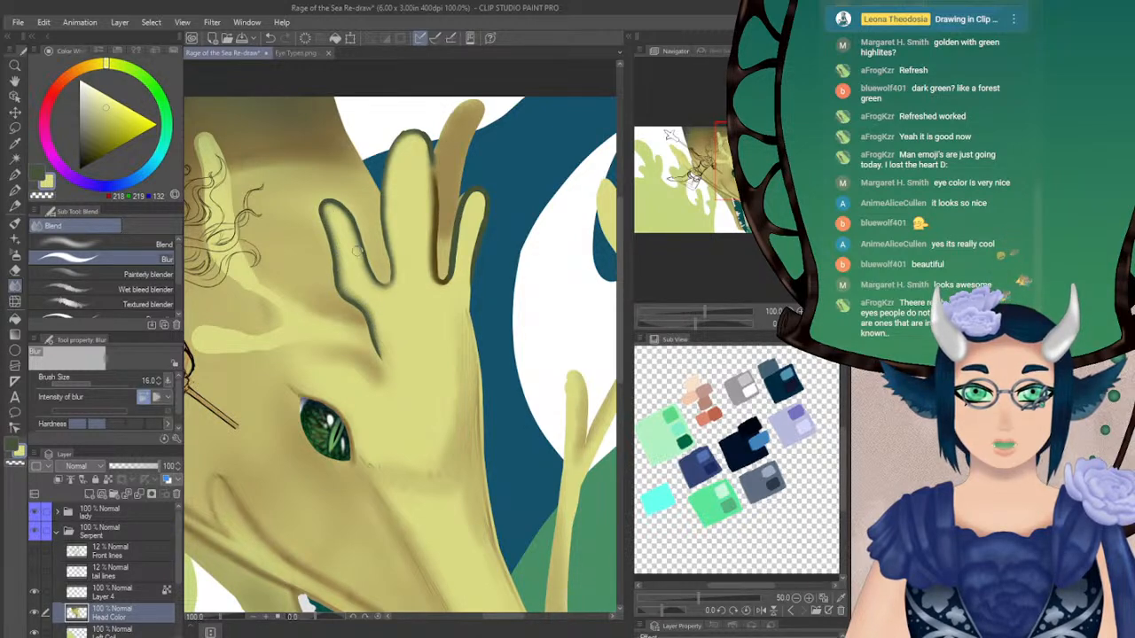
Airbrush light yellow-green inside the short inner horn's tip with Soft 2 at size 10, undoing a trial stroke at 18.8
left_click(15, 255)
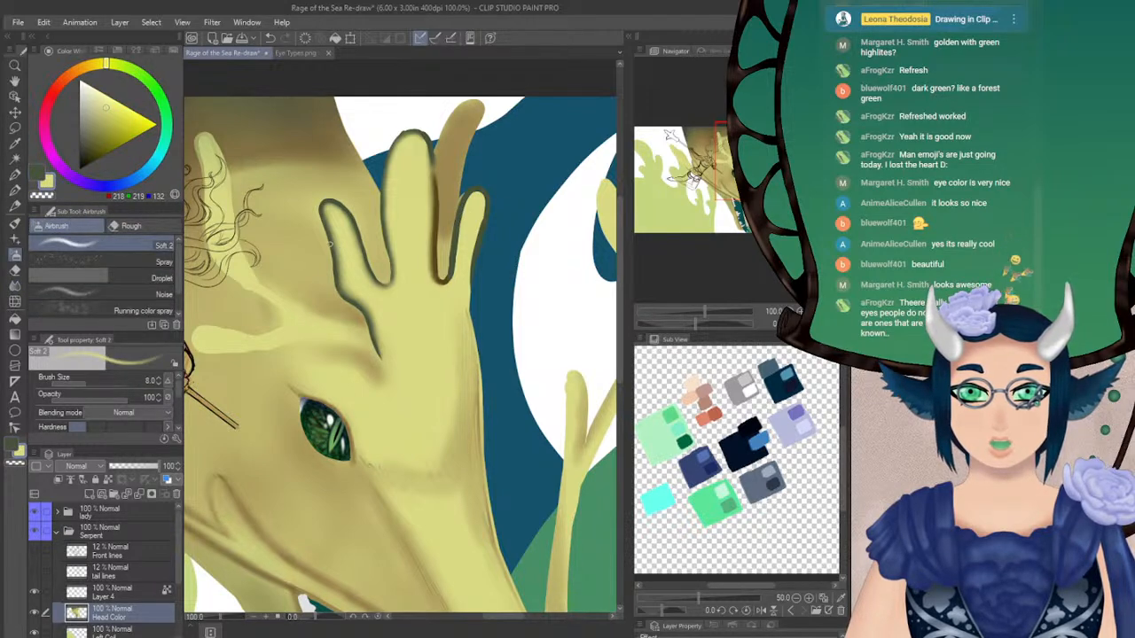
left_click(94, 383)
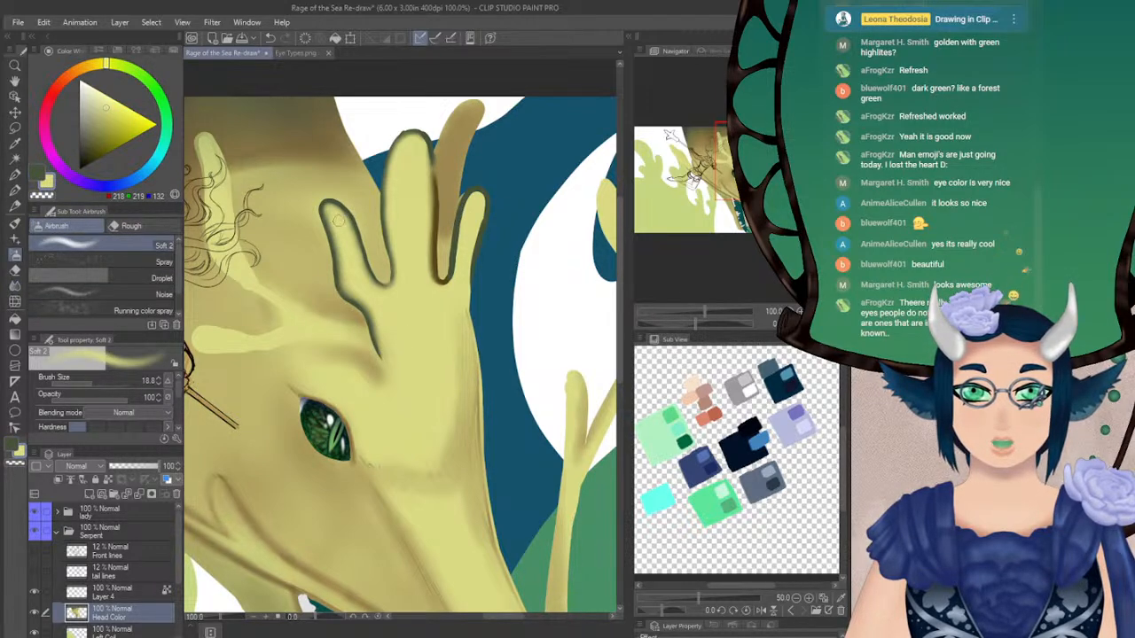
left_click_drag(331, 214, 337, 218)
key("ctrl+z")
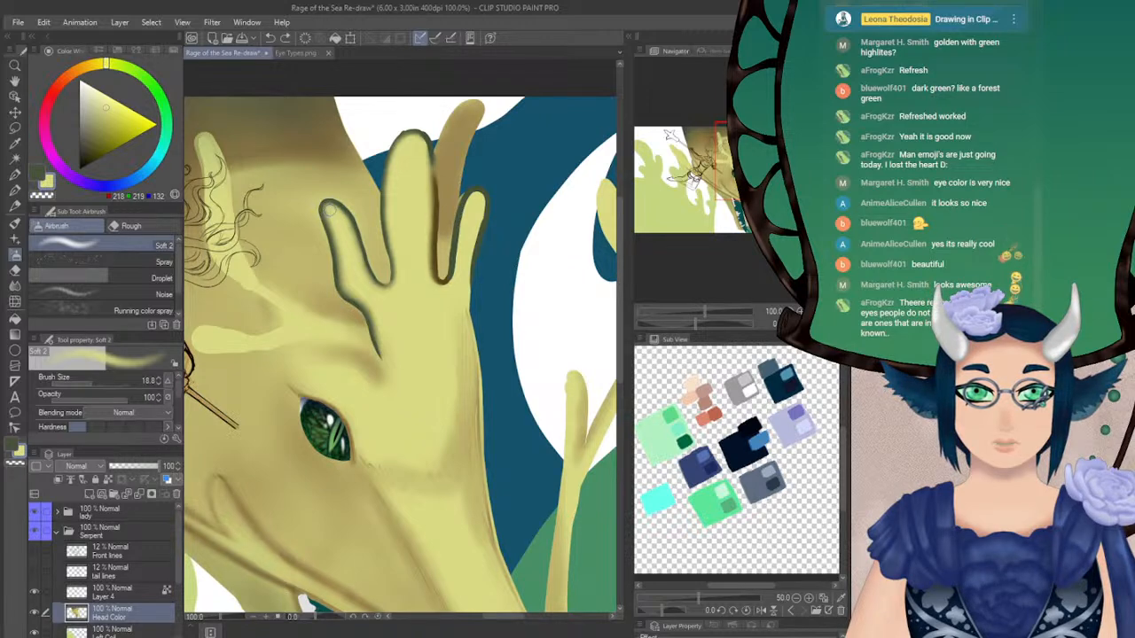
left_click(157, 383)
left_click(156, 383)
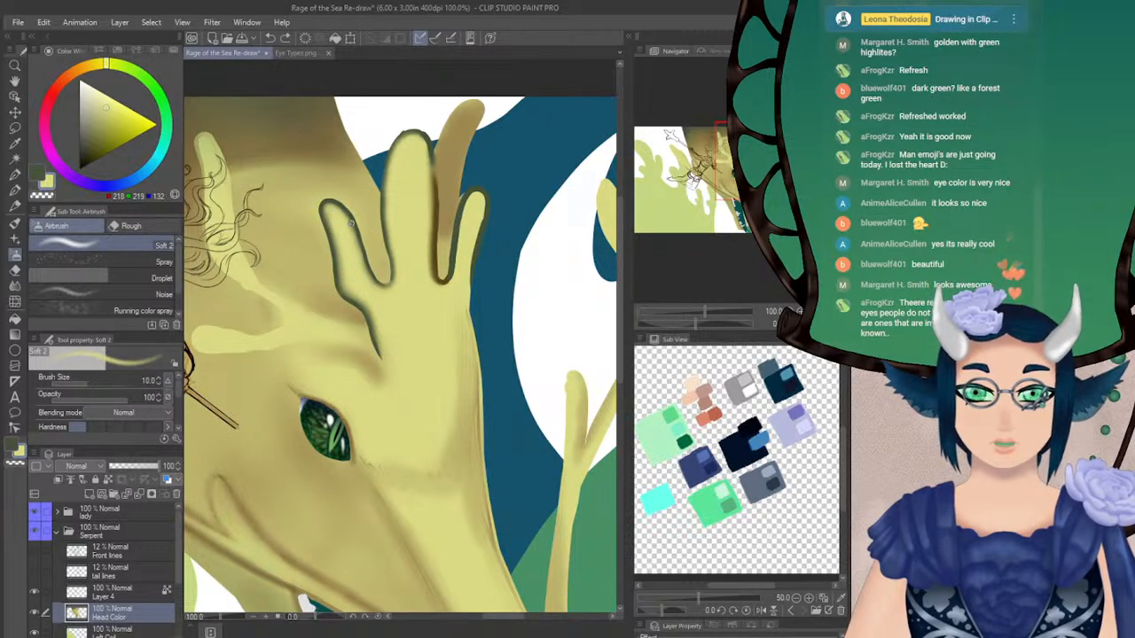
mouse_move(326, 213)
left_mouse_down()
mouse_move(347, 231)
mouse_move(143, 390)
mouse_move(351, 232)
left_mouse_up()
Lighten both inner edges of the middle horn and the base beside the outer horn with Soft 2 at size 12
left_click(159, 381)
left_click_drag(391, 176, 396, 248)
left_click_drag(390, 204, 400, 263)
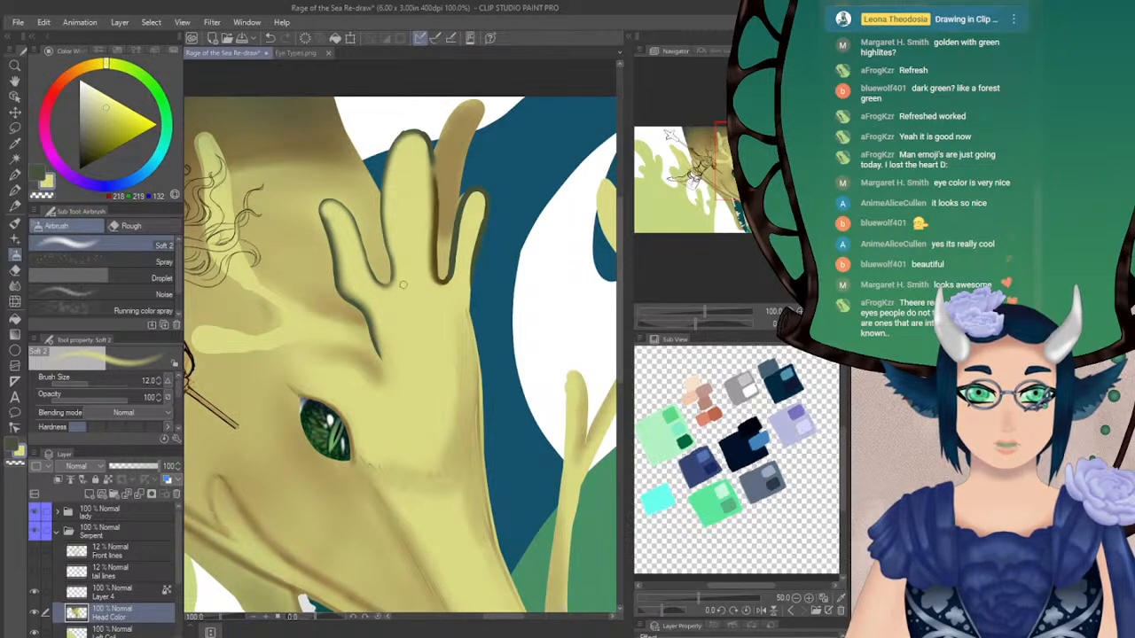
mouse_move(427, 171)
left_mouse_down()
mouse_move(434, 292)
mouse_move(472, 251)
mouse_move(455, 278)
left_mouse_up()
Blur the short outer horn's outline at size 16 and smooth the brow crease beside the eye at size 42.7
key("j")
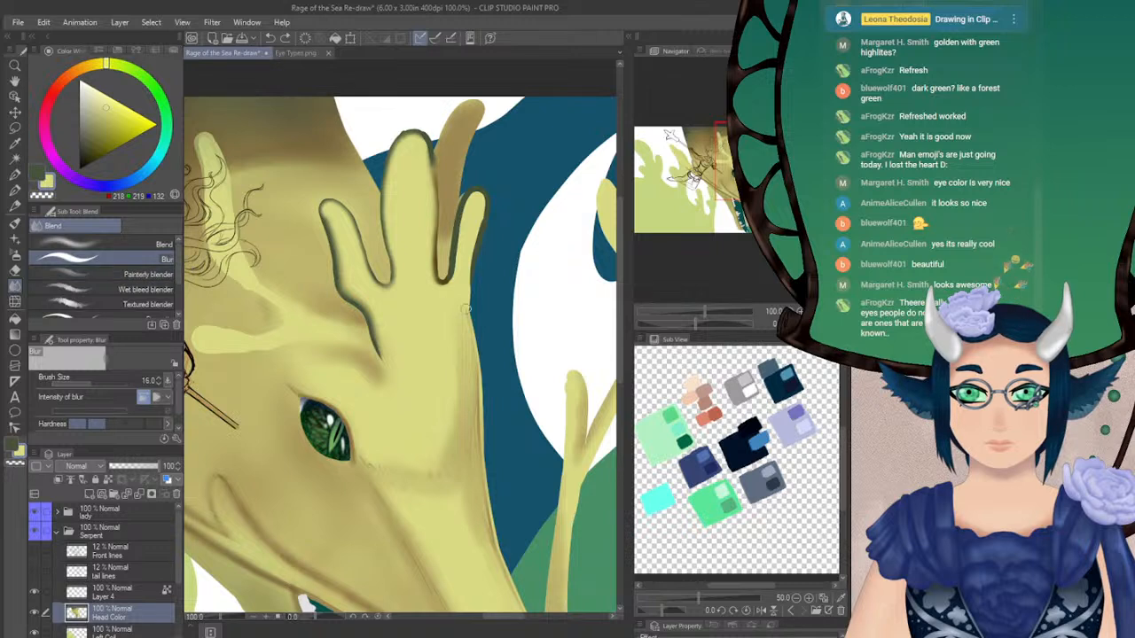
mouse_move(452, 271)
left_mouse_down()
mouse_move(476, 191)
mouse_move(463, 317)
mouse_move(463, 298)
mouse_move(471, 358)
mouse_move(461, 319)
mouse_move(463, 340)
mouse_move(409, 315)
mouse_move(393, 275)
mouse_move(400, 326)
left_mouse_up()
left_click(99, 383)
mouse_move(343, 402)
left_mouse_down()
mouse_move(302, 369)
mouse_move(311, 385)
mouse_move(375, 383)
left_mouse_up()
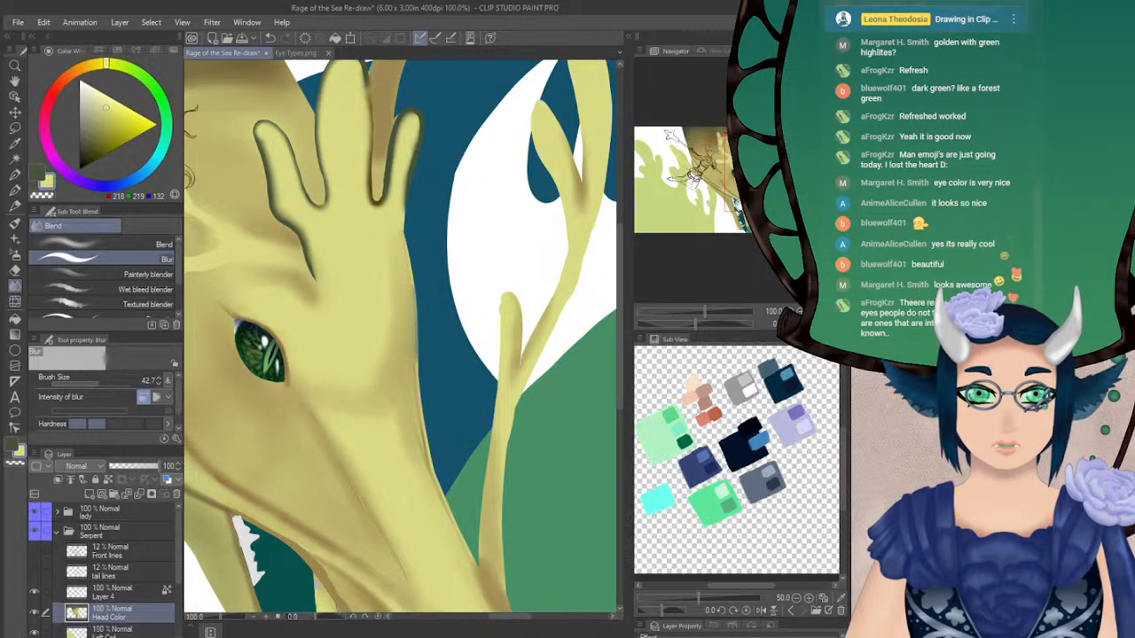
Switch to the Soft 2 airbrush and set its brush size to 22.2
left_click(16, 256)
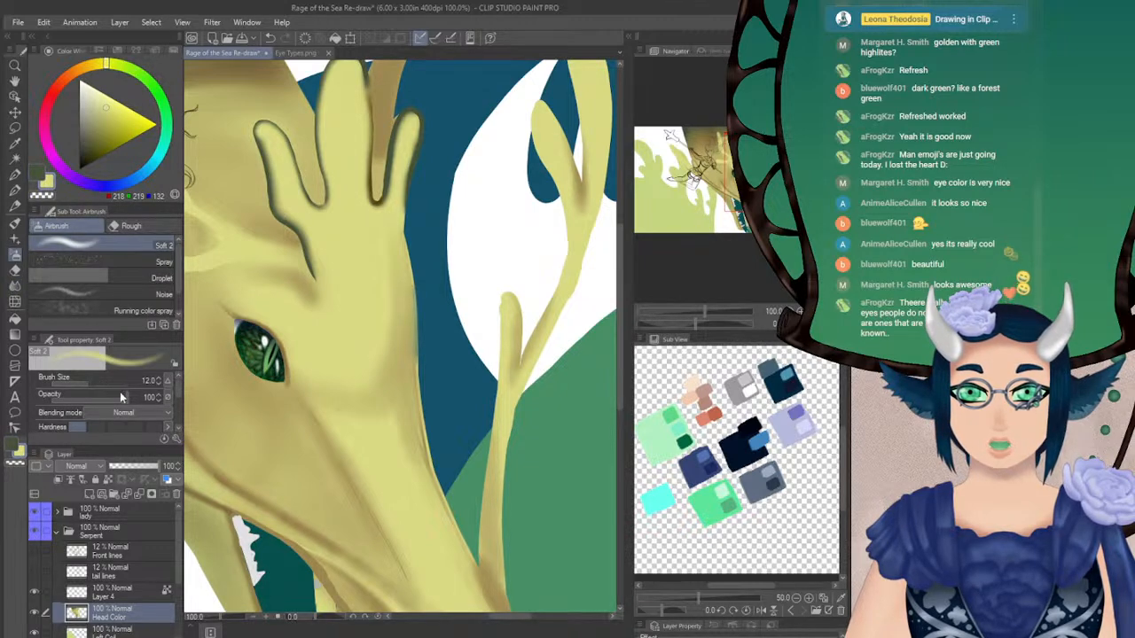
left_click(91, 380)
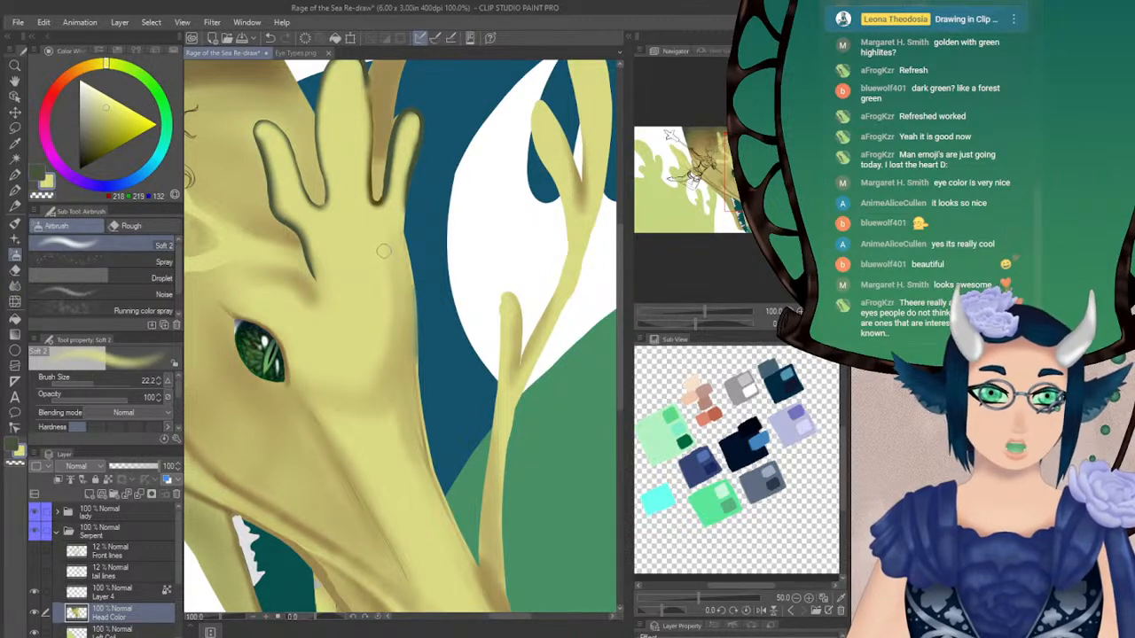
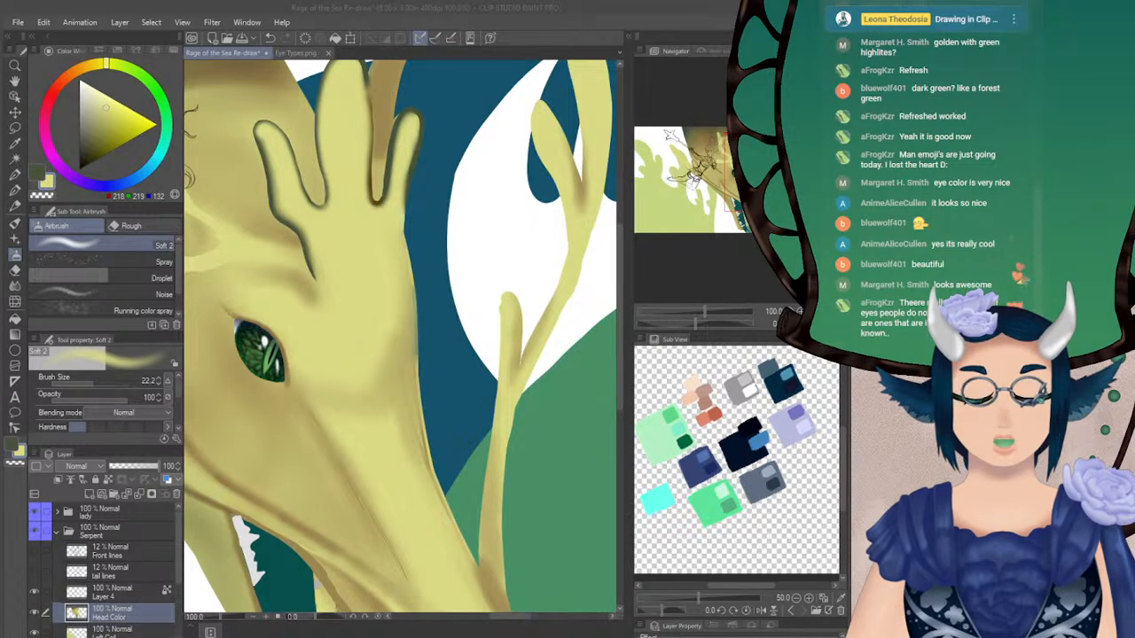
Touch up the edge of the horn behind the woman's hair in light yellow-green with the Turnip pen, undoing a dark green trial stroke
left_click(547, 45)
left_click_drag(502, 616, 492, 616)
left_click_drag(476, 148, 515, 194)
left_click_drag(270, 174, 331, 227)
left_click(15, 190)
key("x")
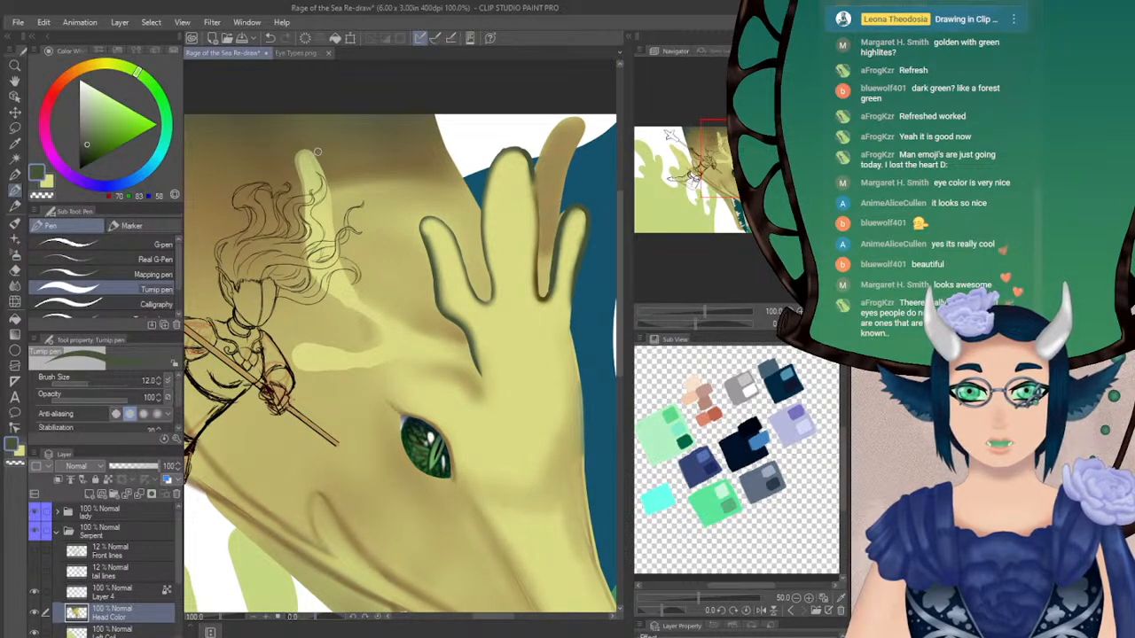
left_click_drag(326, 175, 335, 217)
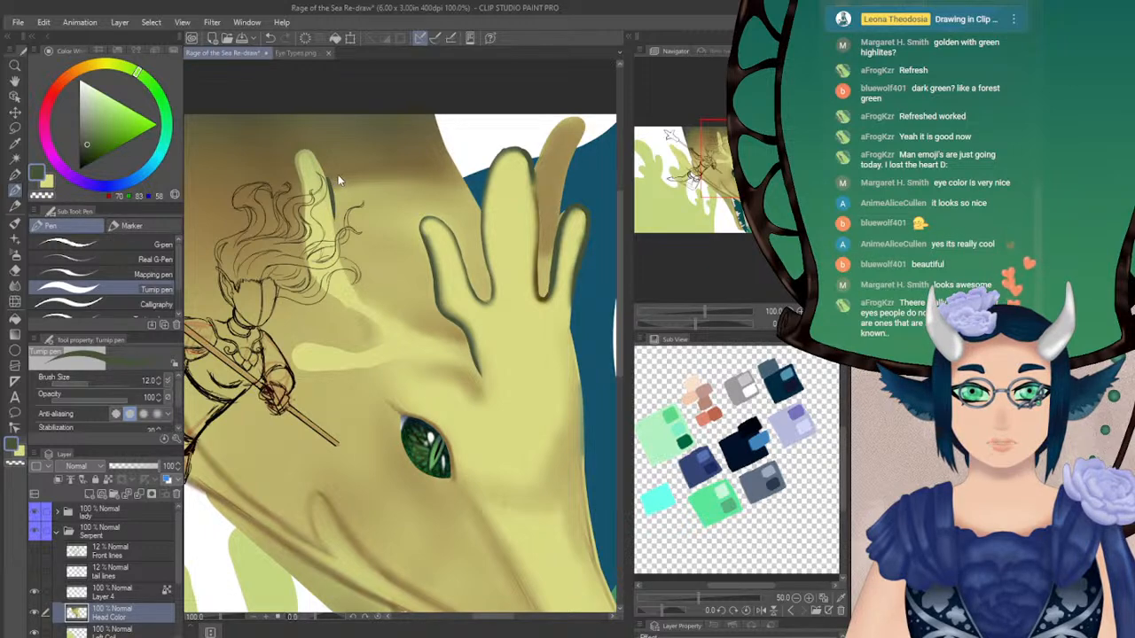
key("ctrl+z")
key("x")
left_click_drag(319, 173, 330, 237)
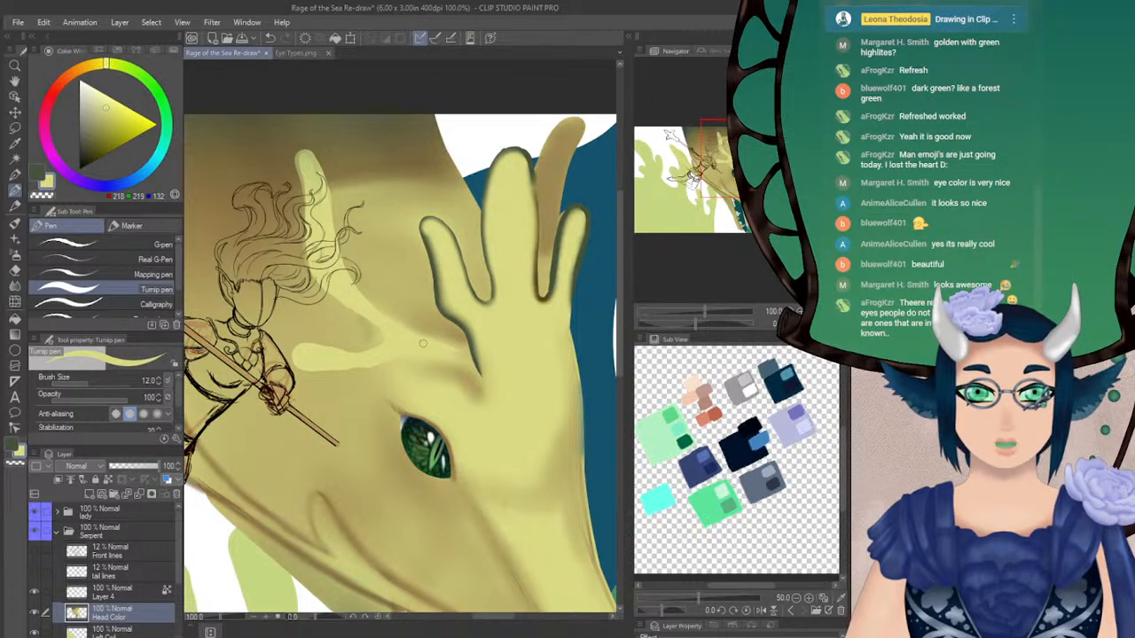
Outline the same horn's inner edge in dark green from tip to brow with the Turnip pen at size 12, redoing uneven strokes
key("x")
left_click_drag(310, 152, 328, 210)
key("ctrl+z")
left_click_drag(306, 152, 334, 234)
left_click_drag(325, 186, 347, 271)
mouse_move(334, 229)
left_mouse_down()
mouse_move(367, 295)
mouse_move(348, 277)
mouse_move(399, 321)
left_mouse_up()
key("ctrl+z")
key("ctrl+z")
mouse_move(345, 266)
left_mouse_down()
mouse_move(375, 307)
mouse_move(360, 288)
mouse_move(421, 337)
mouse_move(373, 307)
mouse_move(450, 351)
left_mouse_up()
left_click_drag(396, 323, 460, 352)
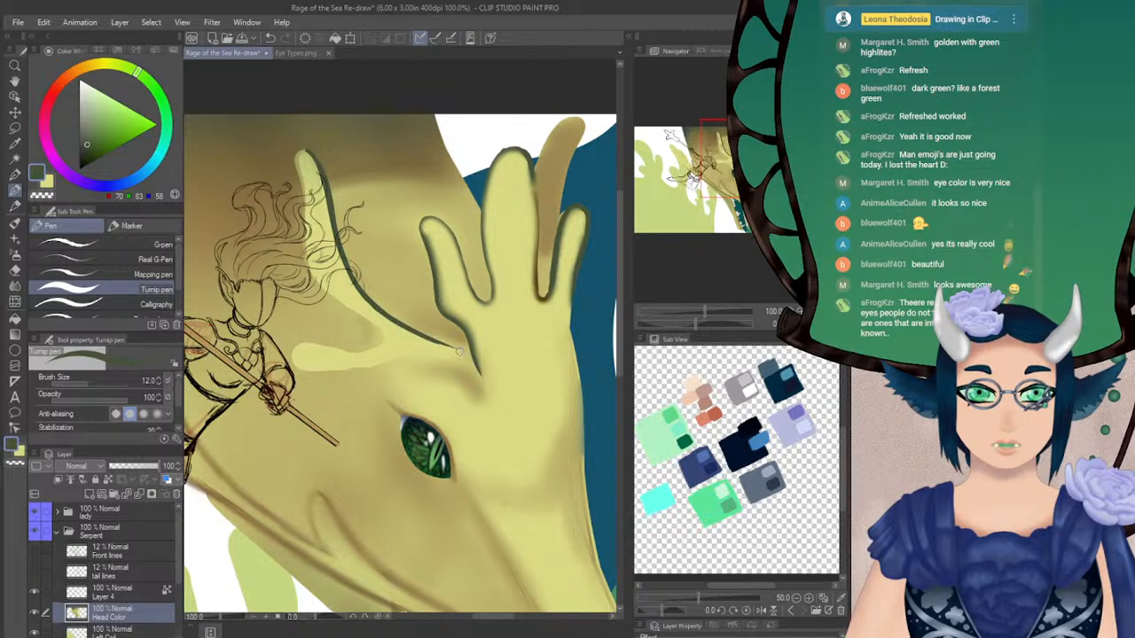
Blur the dark green outline of the horn behind the hair at brush size 20.4
key("j")
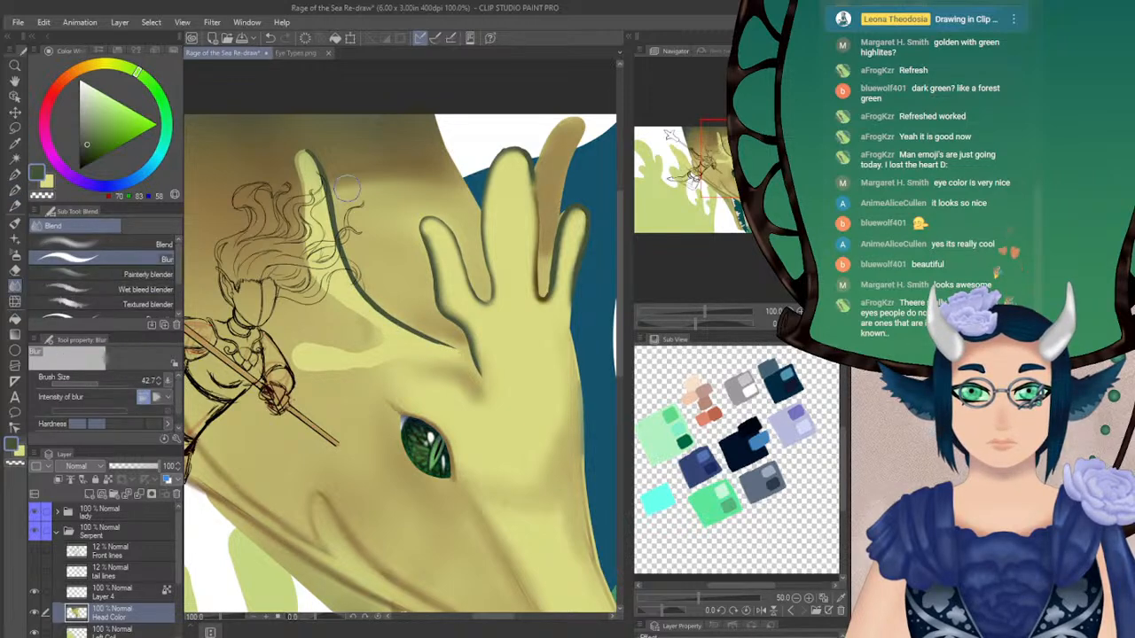
left_click(93, 382)
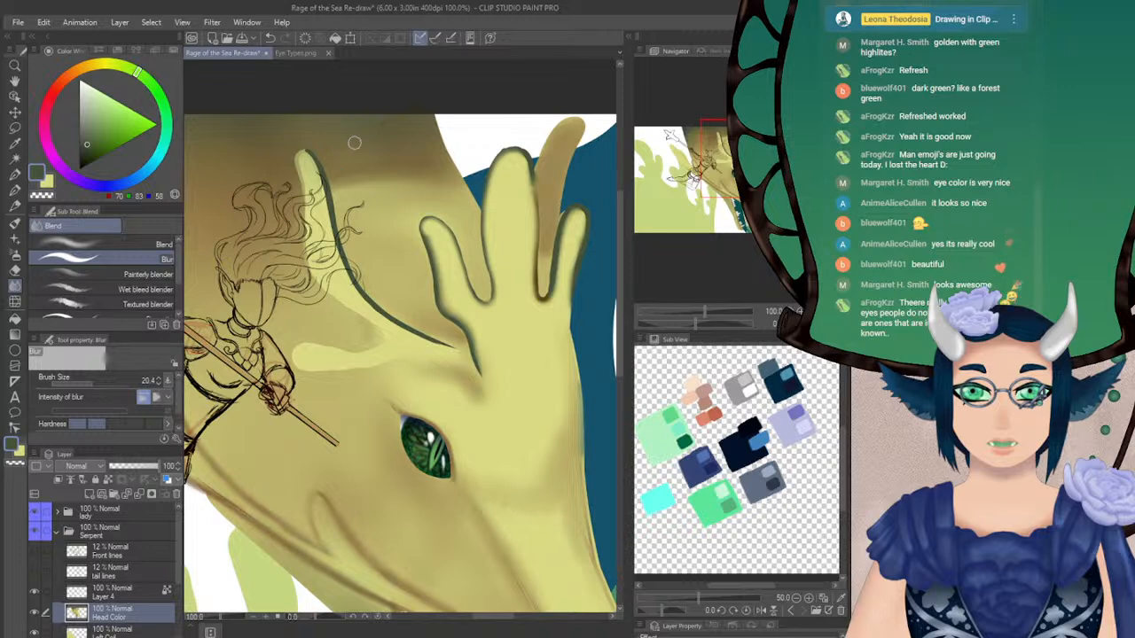
mouse_move(312, 172)
left_mouse_down()
mouse_move(309, 160)
mouse_move(343, 278)
mouse_move(454, 352)
mouse_move(350, 281)
mouse_move(306, 157)
mouse_move(346, 290)
mouse_move(314, 181)
left_mouse_up()
Lighten inside that horn's outline in yellow-green with a small Soft 2 airbrush, undoing one stroke, and return to the Blur tool
key("x")
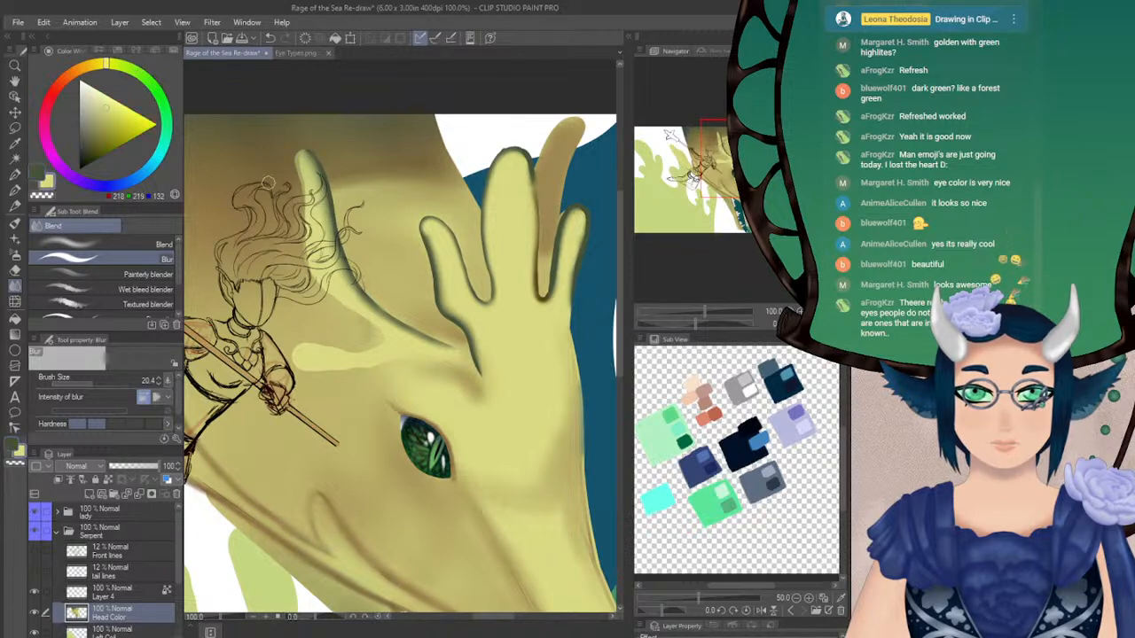
left_click(16, 255)
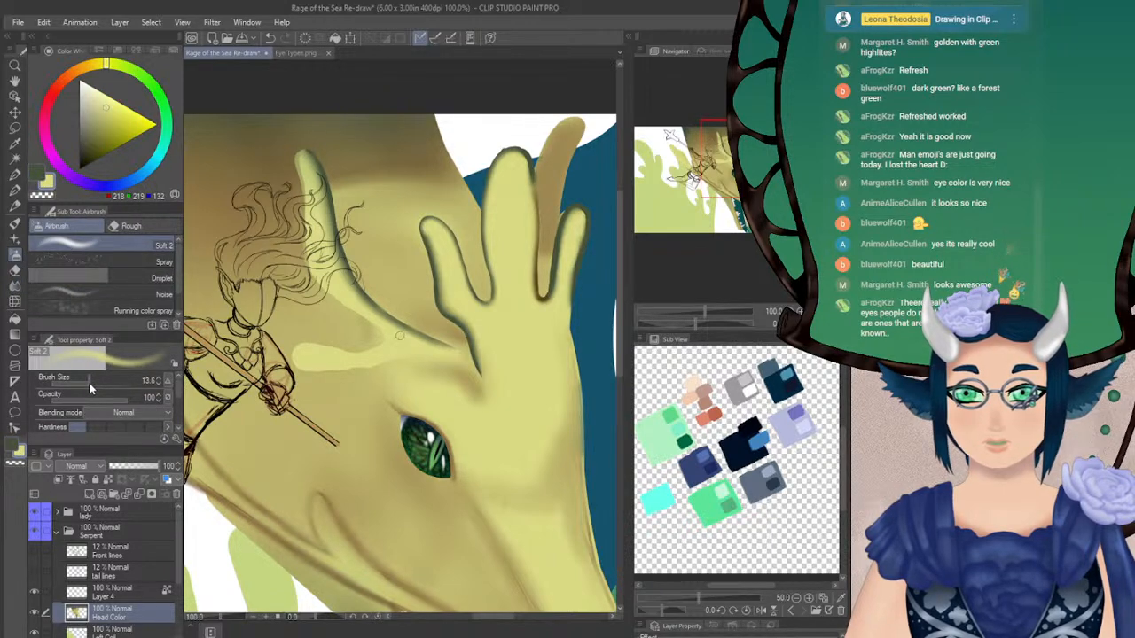
mouse_move(309, 161)
left_mouse_down()
mouse_move(304, 153)
mouse_move(314, 168)
left_mouse_up()
left_click_drag(92, 383, 85, 384)
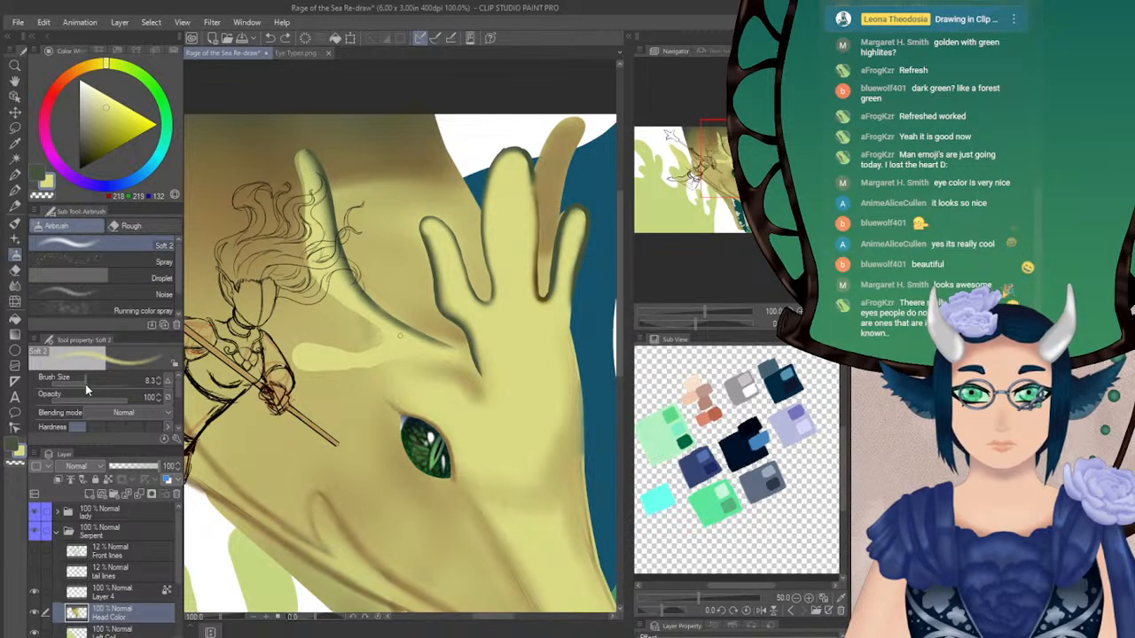
mouse_move(308, 160)
left_mouse_down()
mouse_move(355, 293)
mouse_move(386, 316)
mouse_move(344, 284)
mouse_move(401, 329)
left_mouse_up()
key("ctrl+z")
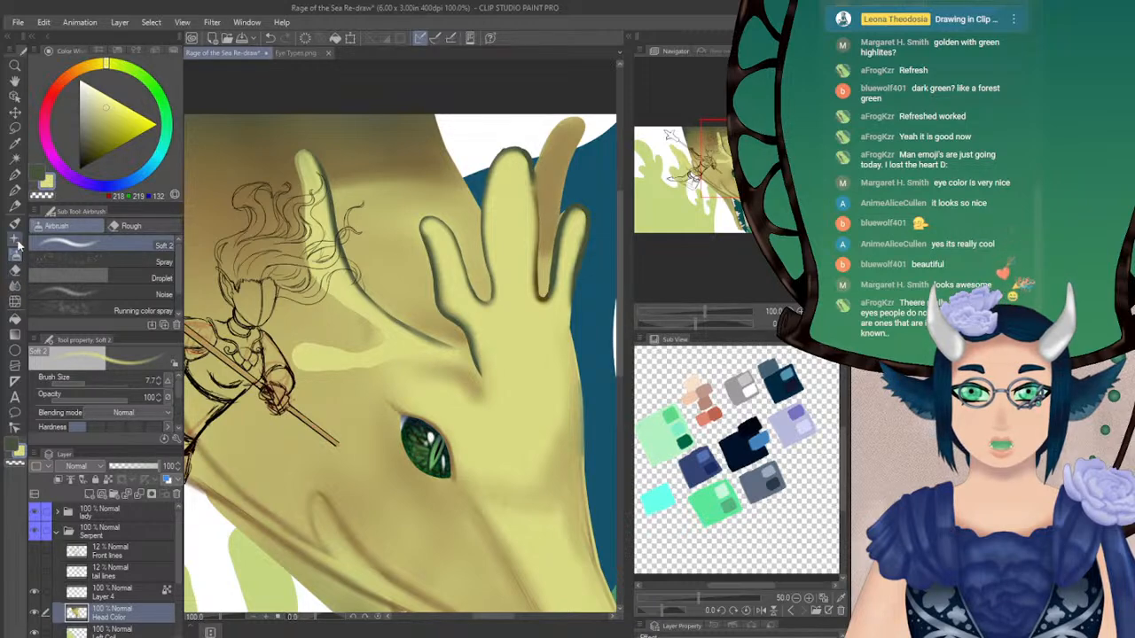
left_click(14, 286)
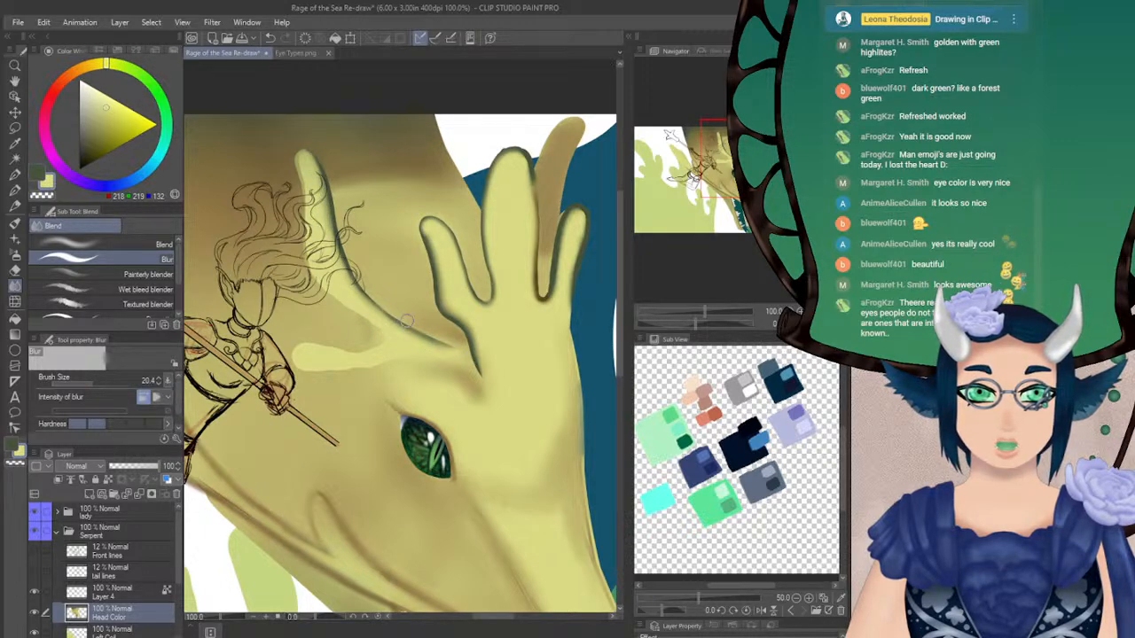
Lighten the inner edges of the short, middle and hair-side horns in yellow-green with the Soft 2 airbrush at size 12
left_click_drag(466, 317, 400, 275)
left_click(15, 240)
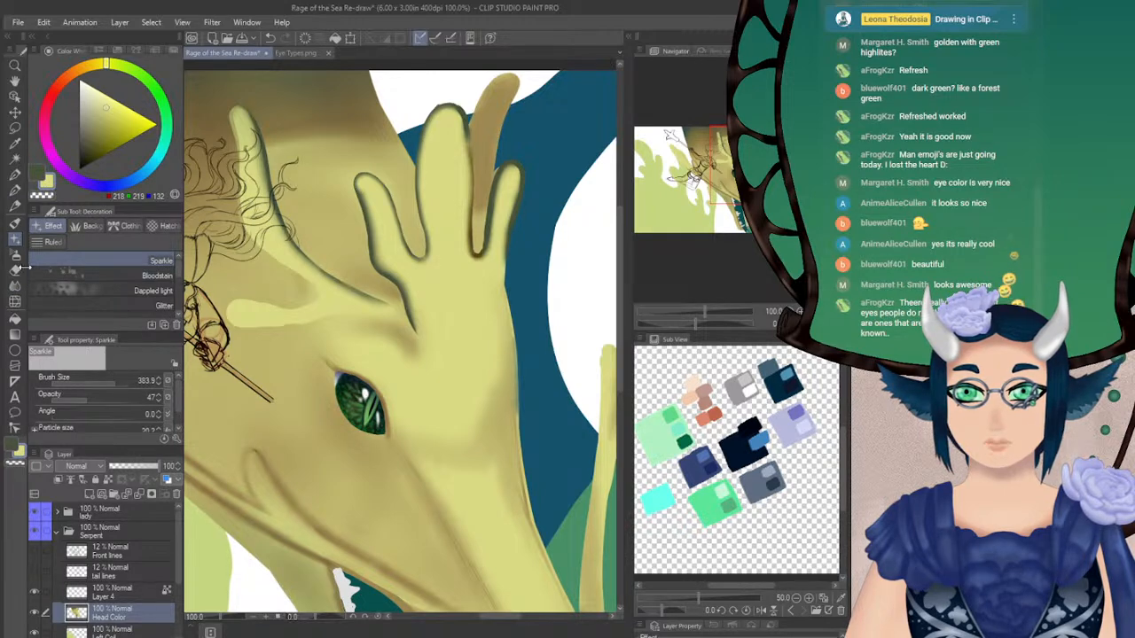
left_click(14, 254)
left_click(158, 383)
left_click(159, 378)
left_click(159, 378)
left_click(159, 379)
mouse_move(365, 188)
left_mouse_down()
mouse_move(391, 274)
mouse_move(380, 263)
left_mouse_up()
mouse_move(373, 221)
left_mouse_down()
mouse_move(363, 186)
mouse_move(376, 254)
mouse_move(373, 230)
mouse_move(381, 264)
mouse_move(415, 303)
mouse_move(401, 272)
mouse_move(428, 325)
left_mouse_up()
mouse_move(450, 110)
left_mouse_down()
mouse_move(461, 160)
mouse_move(458, 121)
mouse_move(450, 110)
mouse_move(436, 121)
left_mouse_up()
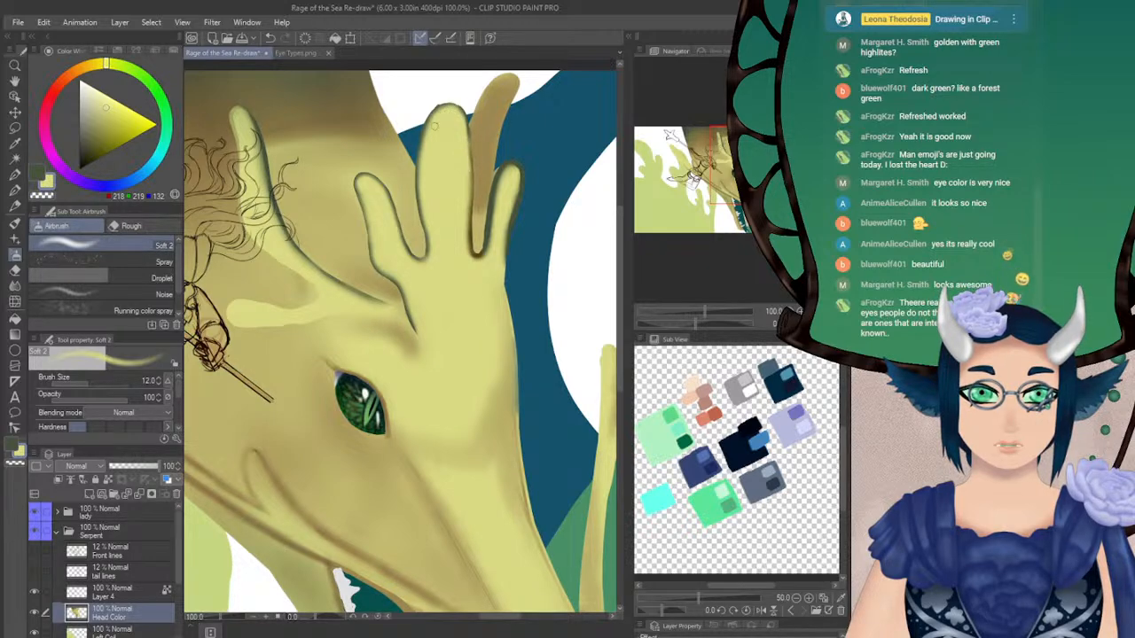
left_click_drag(368, 185, 376, 242)
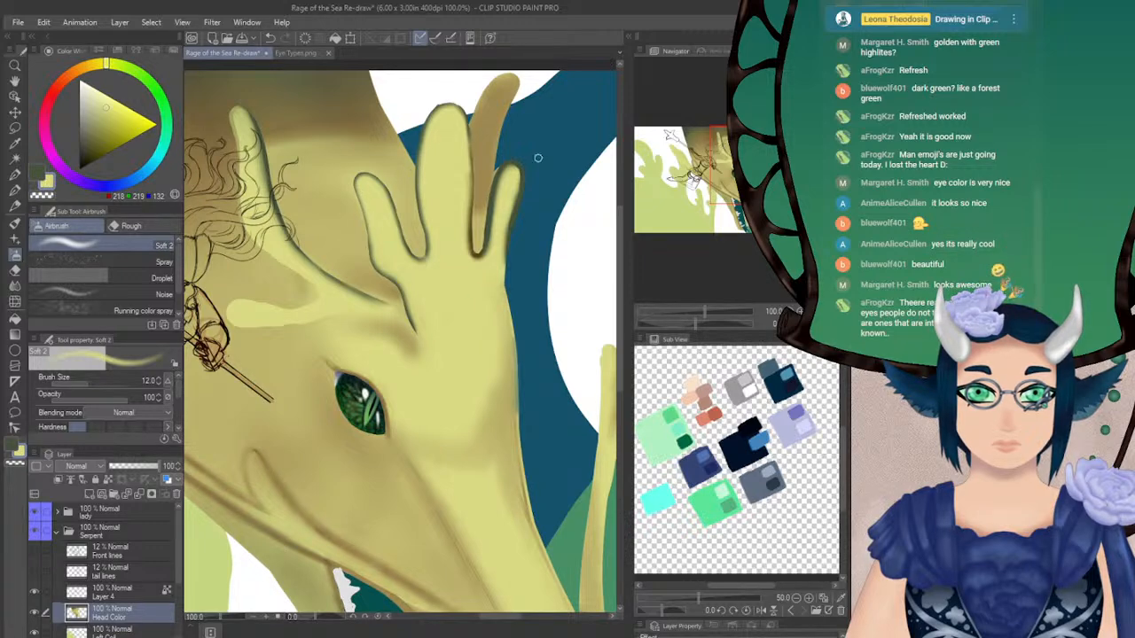
left_click_drag(362, 395, 414, 413)
mouse_move(297, 131)
left_mouse_down()
mouse_move(345, 276)
mouse_move(462, 336)
left_mouse_up()
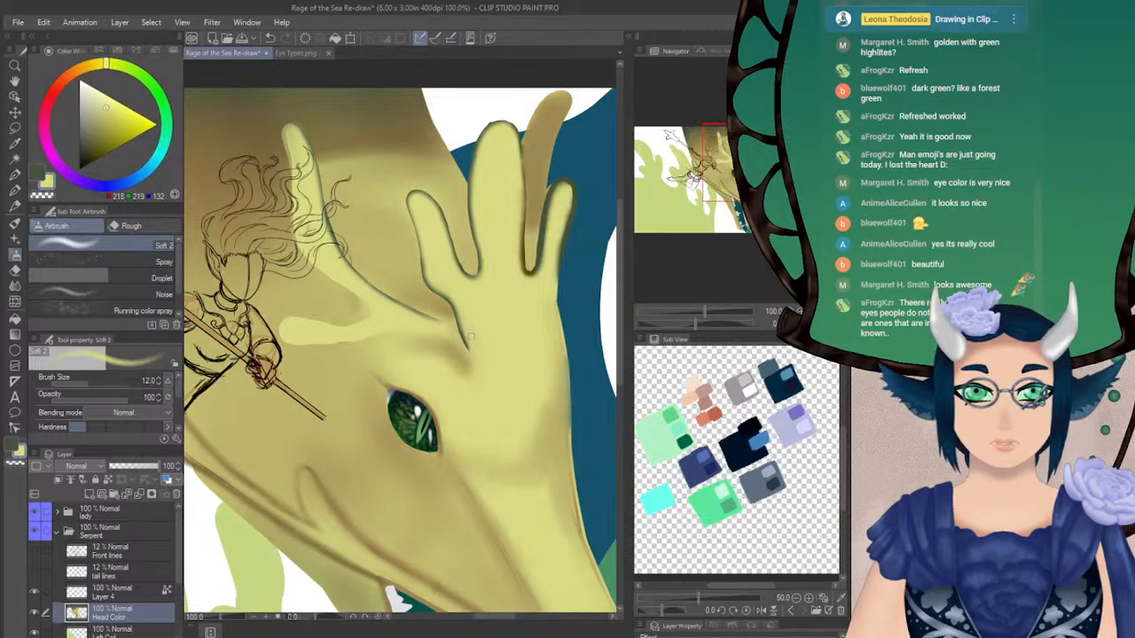
Outline the outer sides of the hair-side, short and middle horns in olive brown picked from the head, using the Turnip pen at size 12
mouse_move(732, 176)
left_mouse_down()
mouse_move(743, 178)
mouse_move(733, 173)
left_mouse_up()
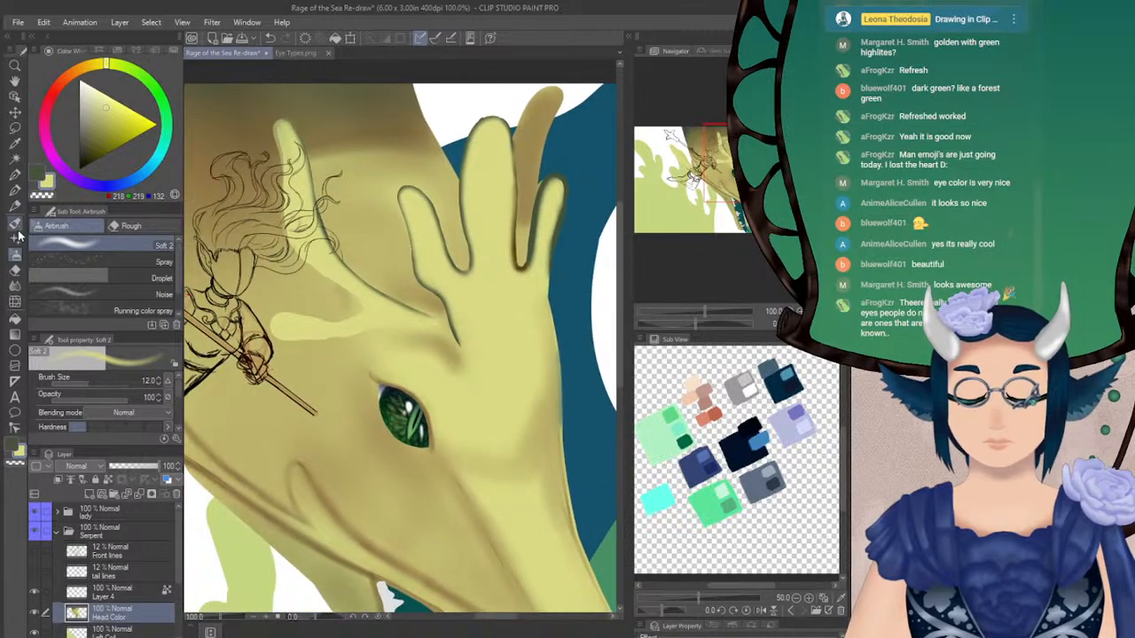
left_click(15, 189)
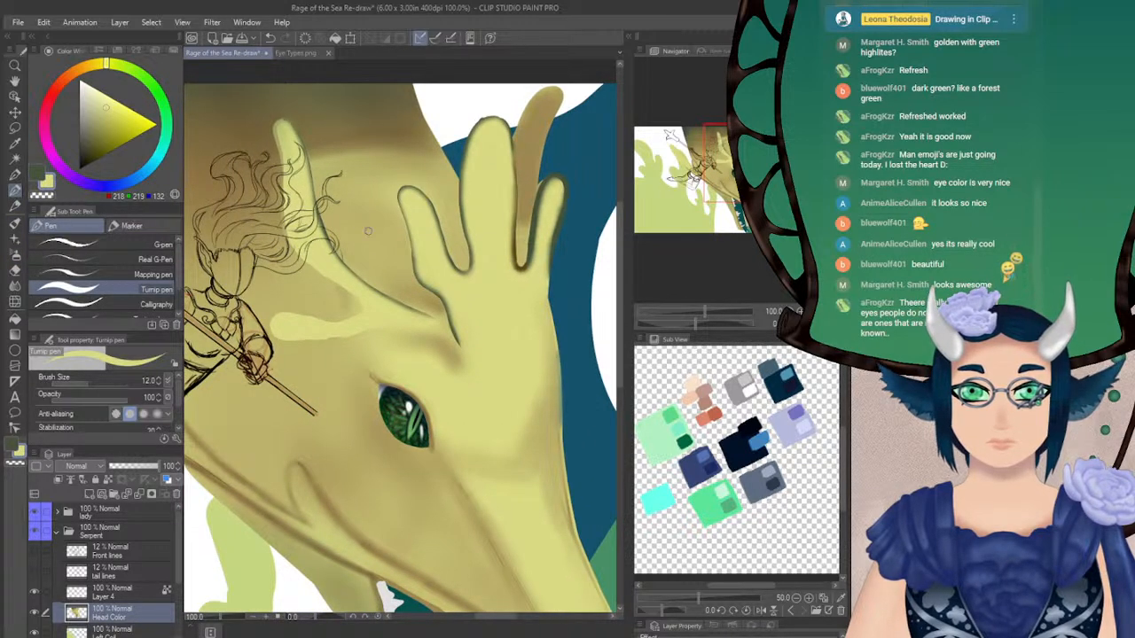
left_click(344, 137, "alt")
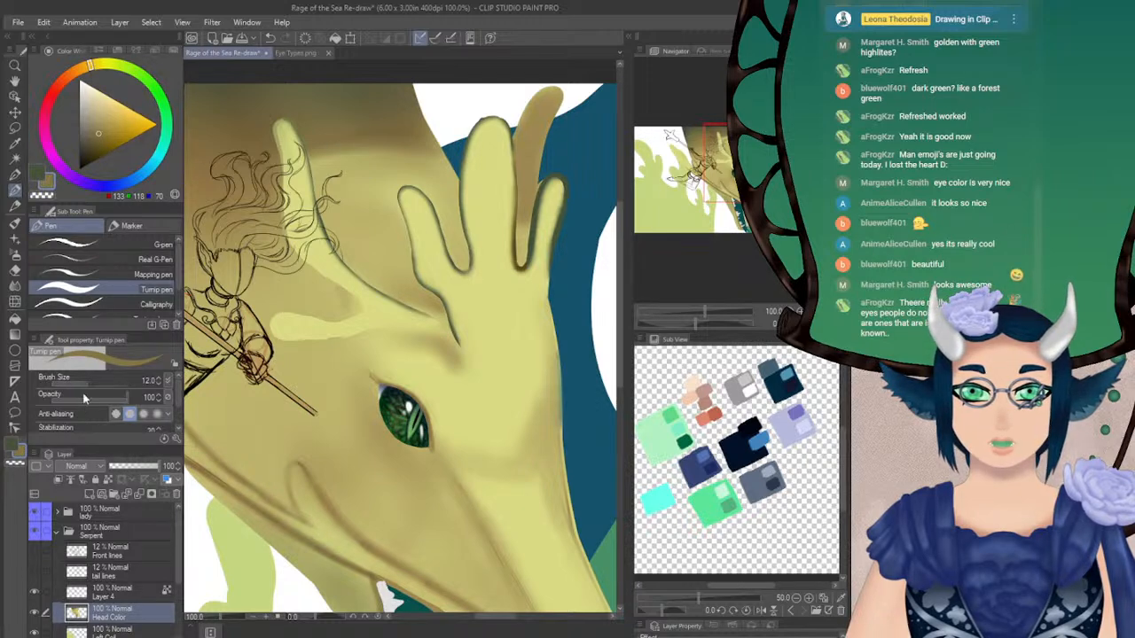
mouse_move(306, 142)
left_mouse_down()
mouse_move(337, 251)
mouse_move(334, 241)
mouse_move(397, 300)
mouse_move(349, 266)
mouse_move(444, 311)
left_mouse_up()
key("ctrl+z")
key("ctrl+z")
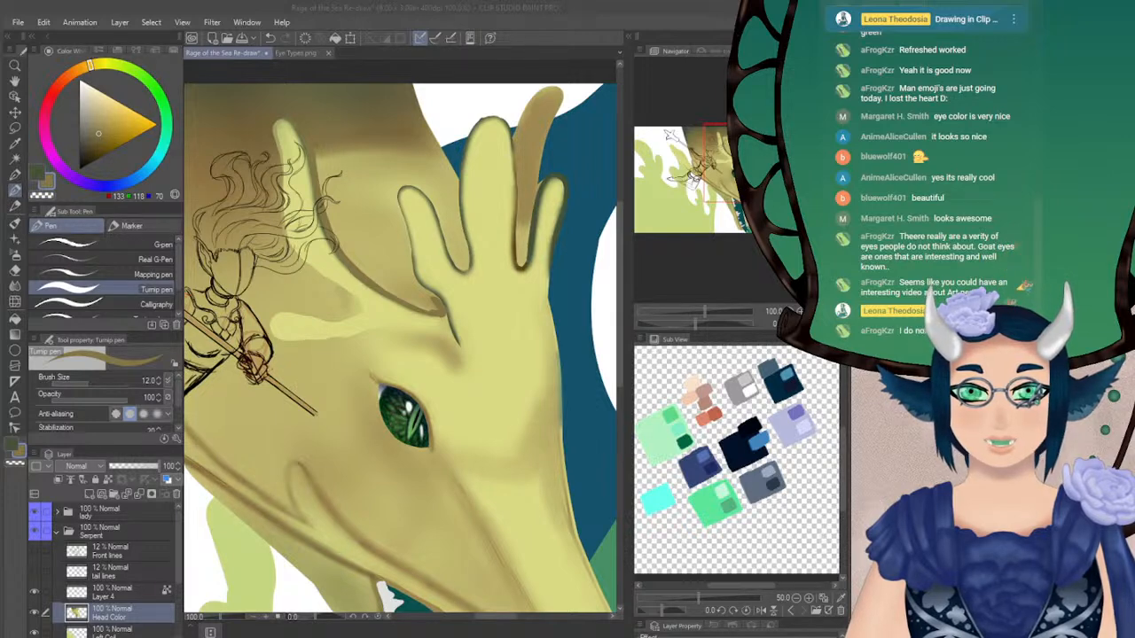
left_click(668, 42)
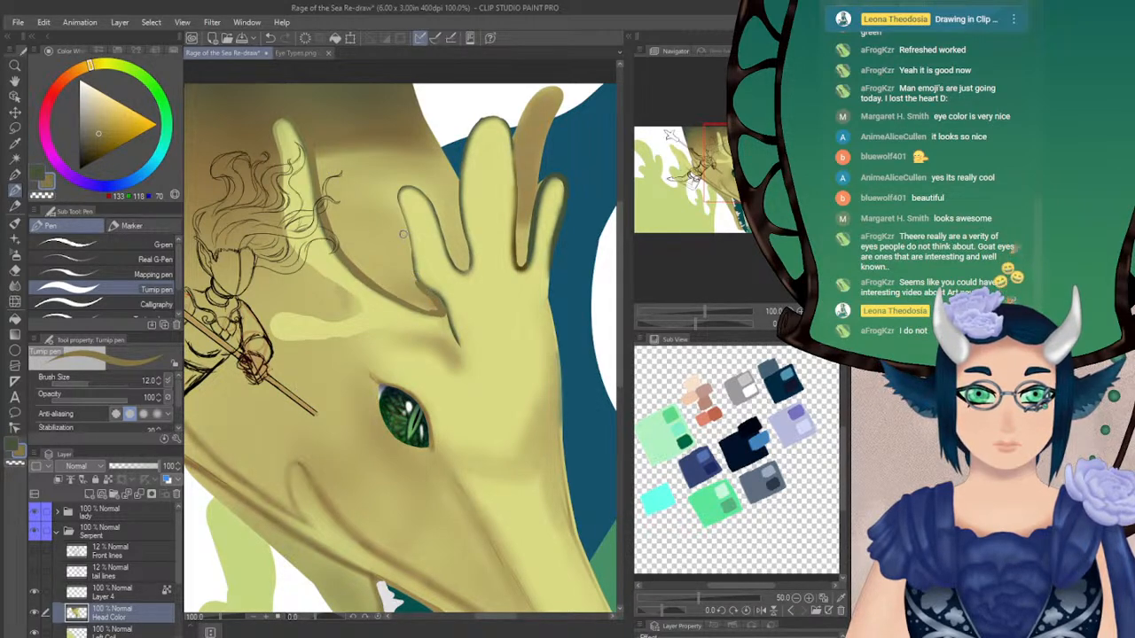
left_click_drag(396, 196, 413, 284)
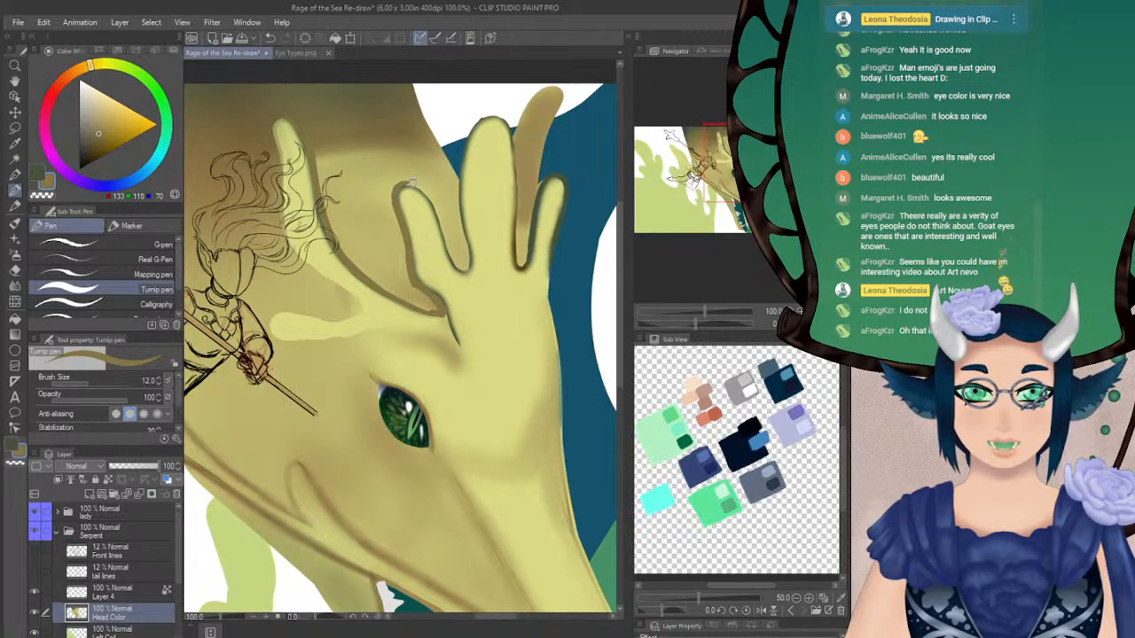
left_click_drag(419, 187, 459, 266)
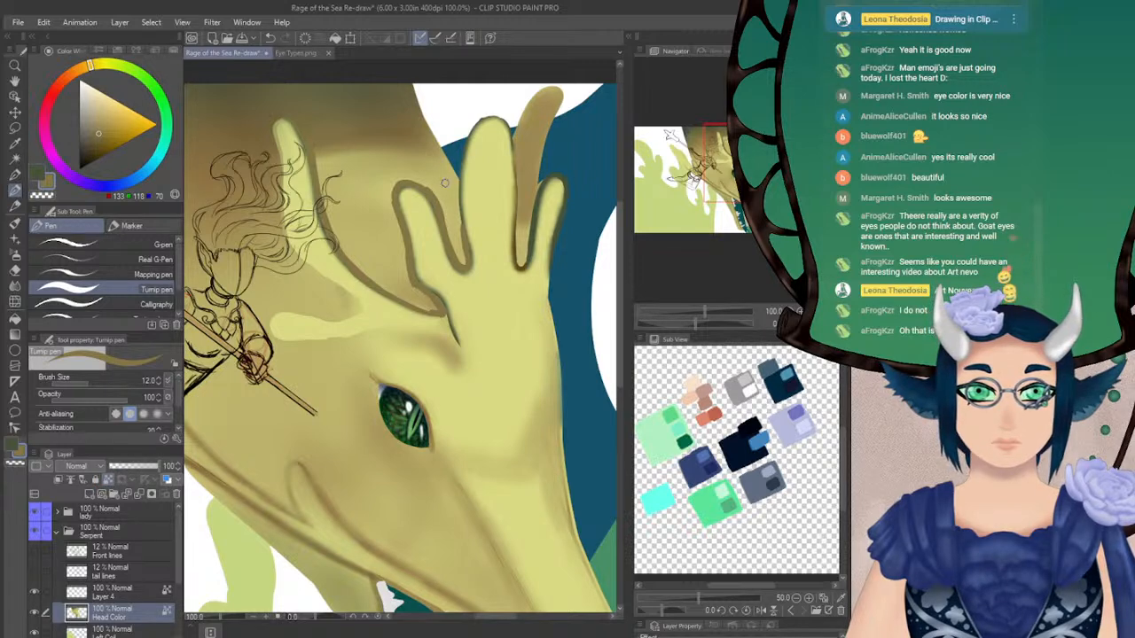
left_click_drag(458, 176, 460, 219)
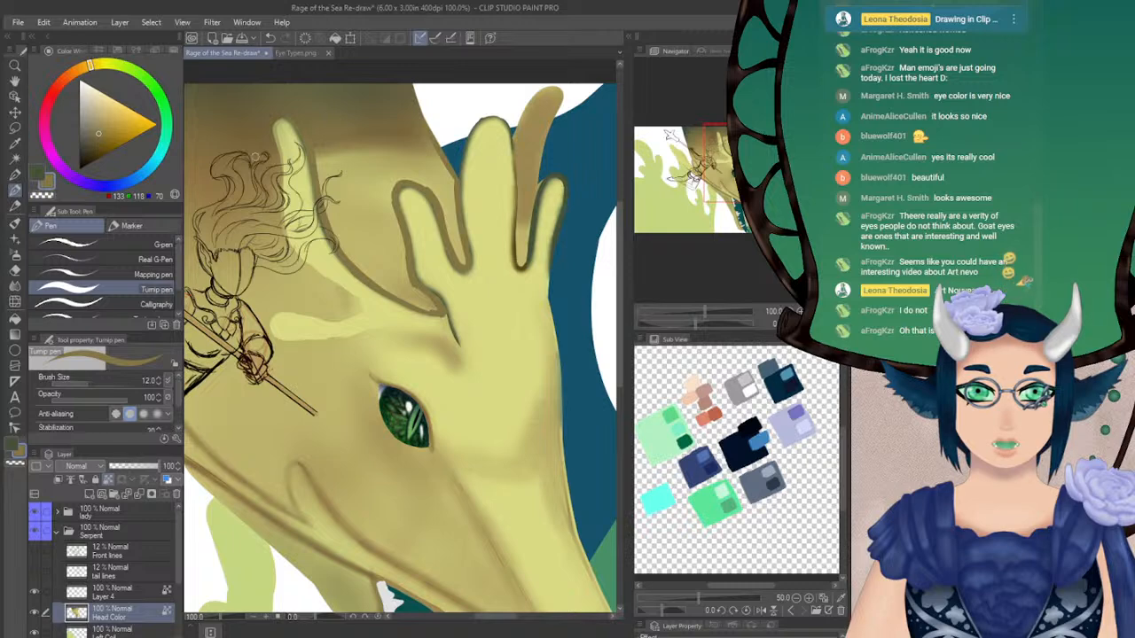
Fill the head area between the horns with olive brown using the Turnip pen at size 22.2 and blur its upper edge at size 46.3
left_click(96, 382)
mouse_move(319, 149)
left_mouse_down()
mouse_move(341, 240)
mouse_move(331, 213)
mouse_move(397, 286)
mouse_move(372, 270)
mouse_move(423, 304)
mouse_move(392, 289)
mouse_move(433, 307)
mouse_move(367, 246)
left_mouse_up()
mouse_move(384, 191)
left_mouse_down()
mouse_move(397, 252)
mouse_move(396, 237)
mouse_move(394, 250)
mouse_move(346, 201)
mouse_move(340, 146)
mouse_move(328, 148)
mouse_move(370, 222)
mouse_move(379, 187)
mouse_move(359, 150)
mouse_move(337, 138)
mouse_move(414, 188)
mouse_move(386, 162)
mouse_move(389, 178)
mouse_move(380, 136)
mouse_move(405, 166)
mouse_move(408, 148)
mouse_move(422, 167)
mouse_move(414, 141)
mouse_move(432, 159)
mouse_move(421, 139)
mouse_move(450, 200)
mouse_move(448, 178)
mouse_move(450, 204)
mouse_move(429, 177)
mouse_move(450, 230)
left_mouse_up()
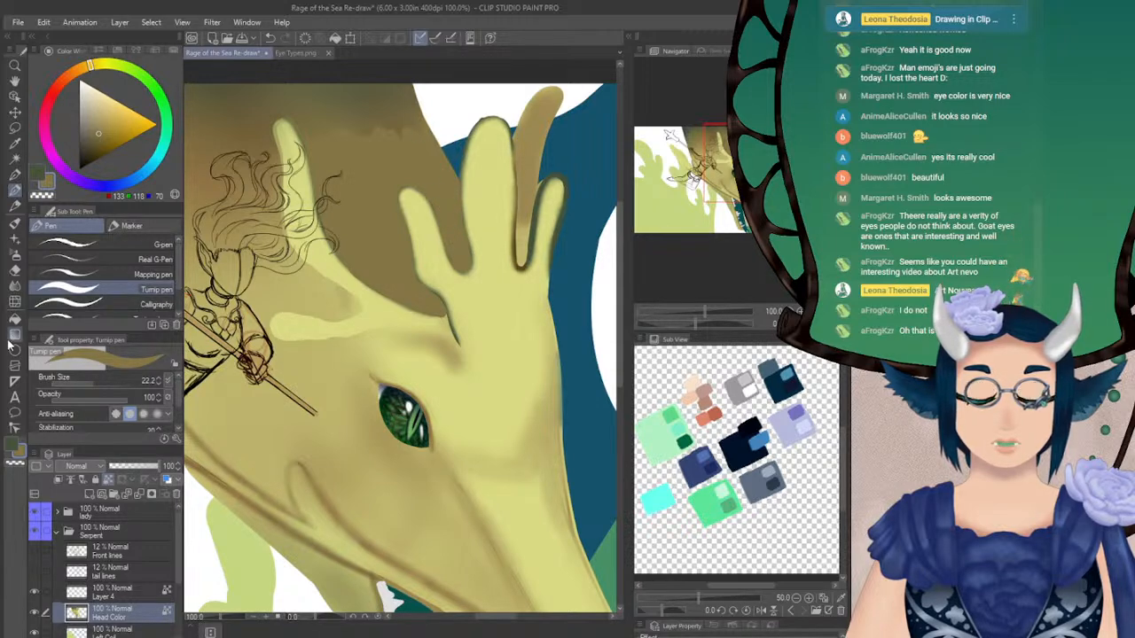
left_click(15, 287)
left_click(102, 383)
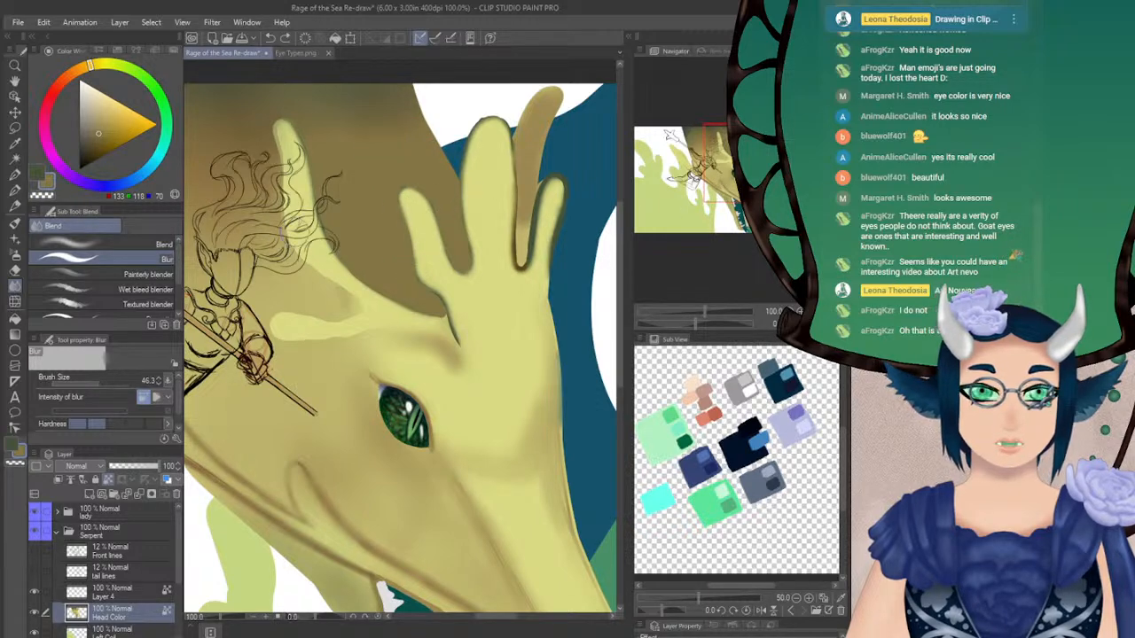
mouse_move(360, 293)
left_mouse_down()
mouse_move(298, 302)
mouse_move(419, 278)
mouse_move(482, 329)
mouse_move(426, 328)
mouse_move(425, 258)
mouse_move(441, 265)
left_mouse_up()
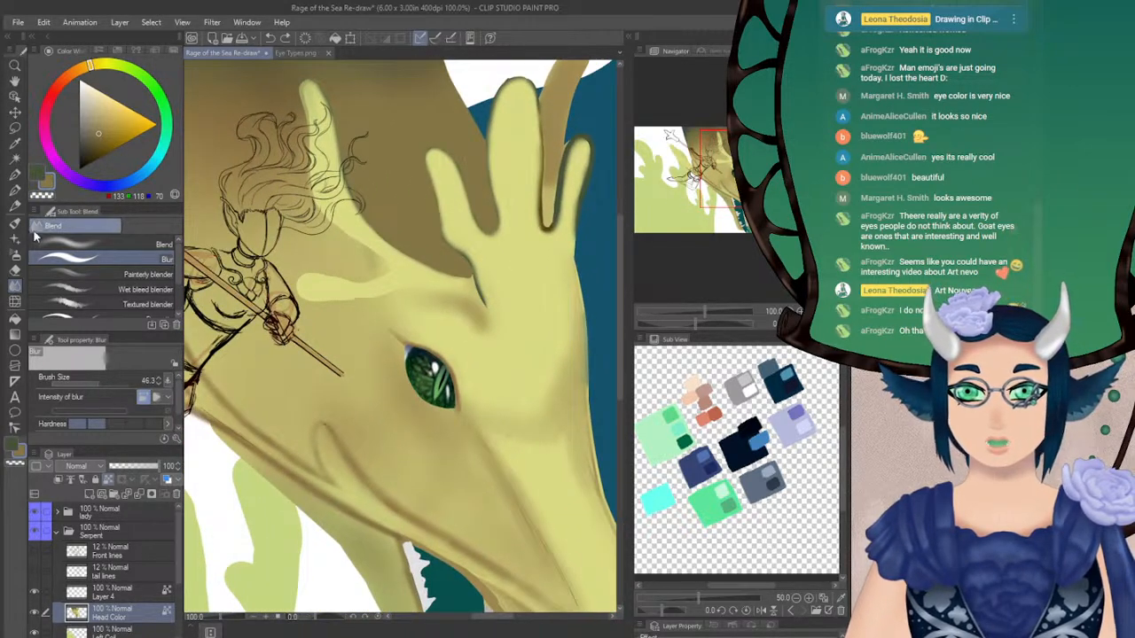
Paint olive brown behind the hair-side horn's tip and in the fork below it with the Turnip pen at size 22.2, redoing trial strokes
left_click(15, 191)
left_click_drag(399, 311, 408, 315)
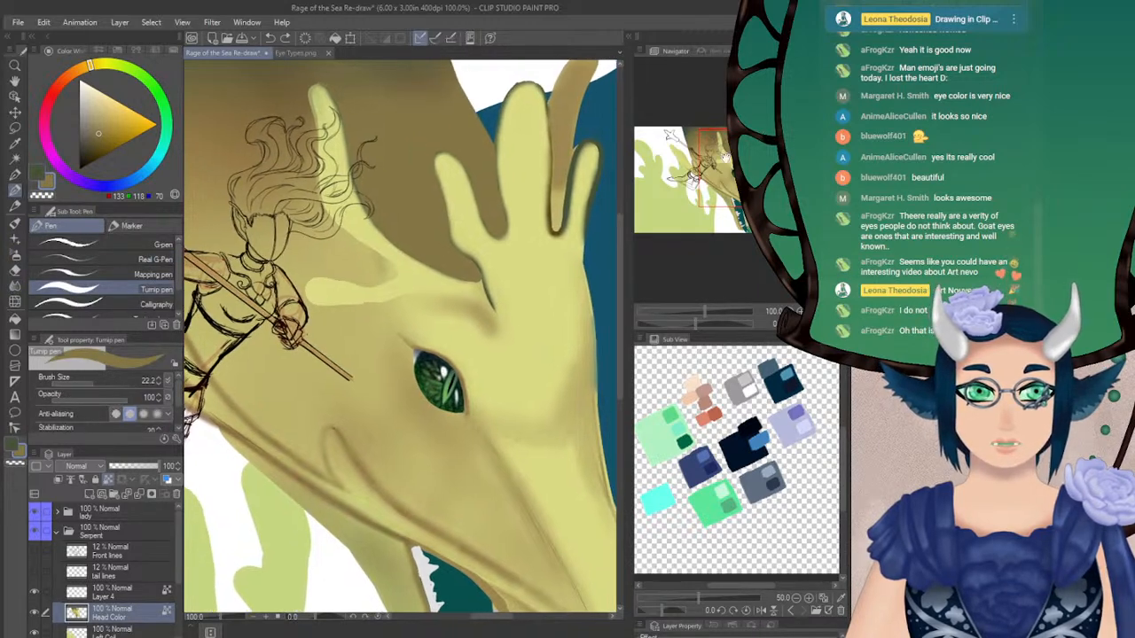
left_click_drag(308, 140, 312, 209)
mouse_move(310, 159)
left_mouse_down()
mouse_move(314, 207)
mouse_move(363, 253)
left_mouse_up()
key("ctrl+z")
key("ctrl+z")
mouse_move(317, 209)
left_mouse_down()
mouse_move(384, 265)
mouse_move(367, 282)
mouse_move(282, 234)
mouse_move(267, 195)
left_mouse_up()
mouse_move(306, 239)
left_mouse_down()
mouse_move(292, 144)
mouse_move(318, 244)
mouse_move(381, 275)
mouse_move(320, 247)
left_mouse_up()
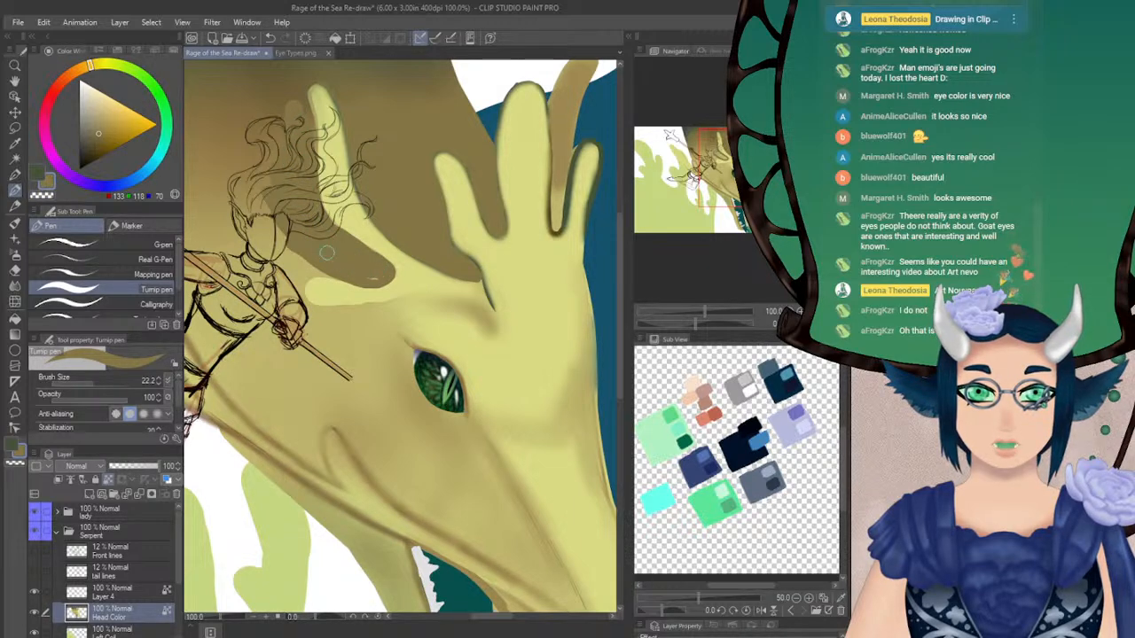
Blend the new olive brown patches around the woman's hair into the head with the Blur tool at size 89.2
left_click_drag(580, 107, 689, 146)
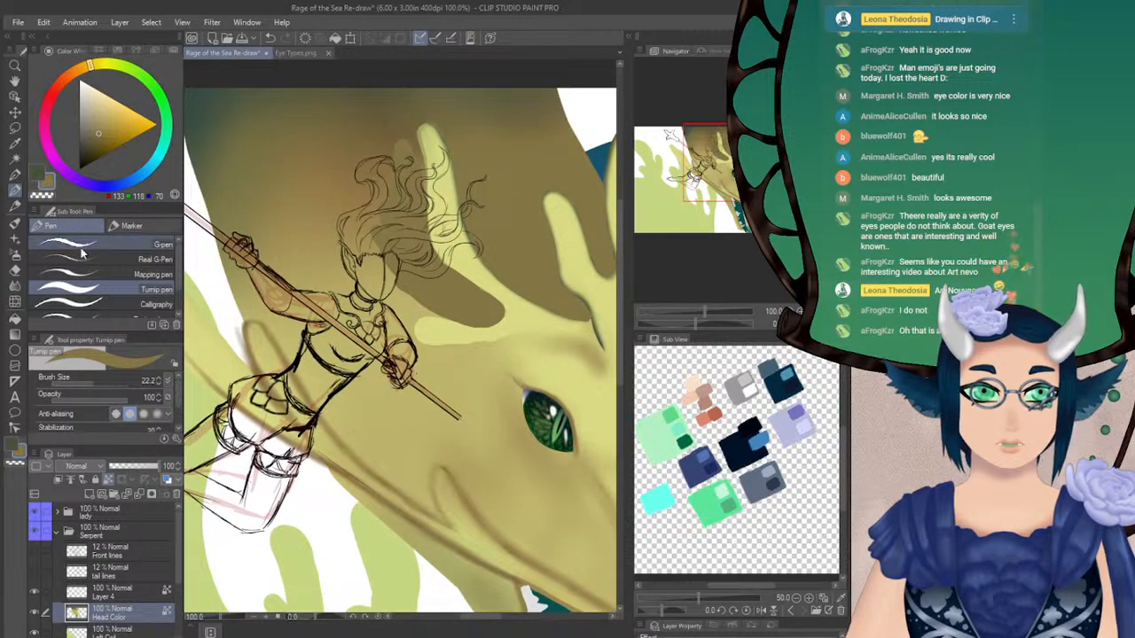
left_click(14, 288)
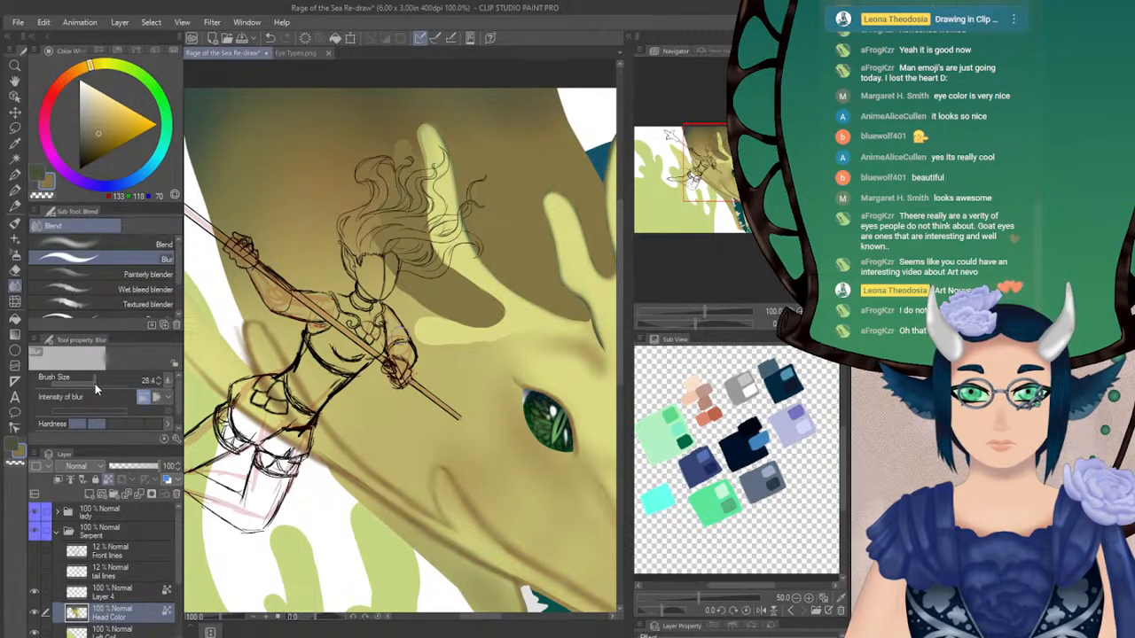
mouse_move(414, 155)
left_mouse_down()
mouse_move(386, 151)
mouse_move(390, 213)
mouse_move(404, 279)
mouse_move(400, 260)
mouse_move(449, 297)
mouse_move(411, 247)
left_mouse_up()
left_click_drag(525, 164, 451, 133)
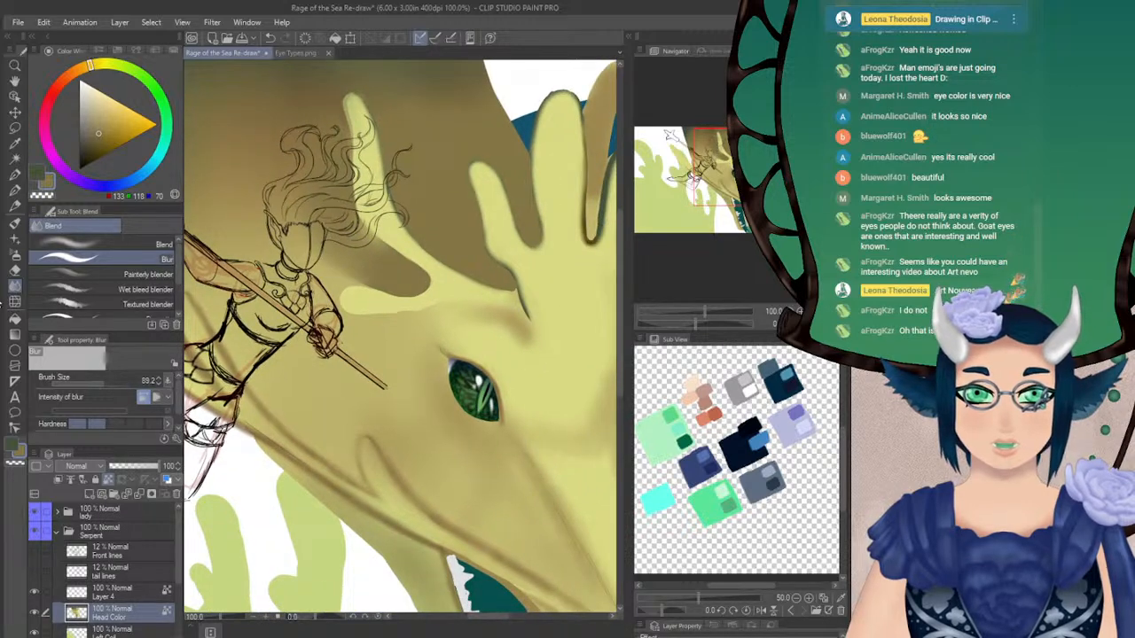
Extend the olive brown shading beneath the woman's hair with the Turnip pen at size 22.2 and soften it with Blur at size 89.2
left_click(15, 189)
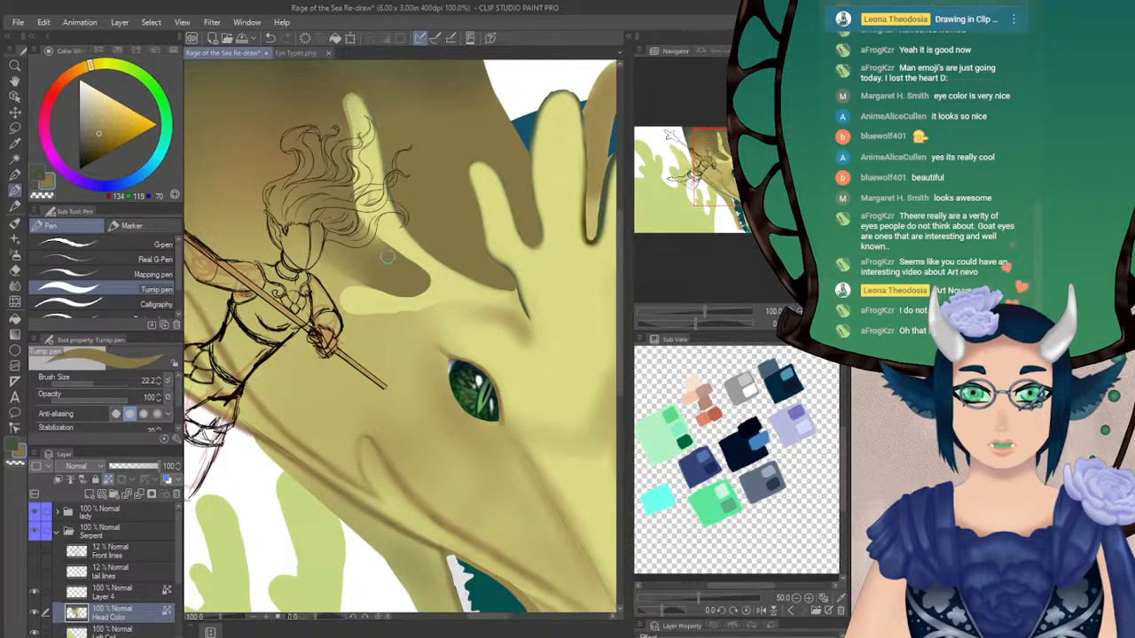
mouse_move(348, 205)
left_mouse_down()
mouse_move(397, 261)
mouse_move(340, 244)
mouse_move(323, 213)
mouse_move(268, 184)
mouse_move(255, 216)
mouse_move(307, 237)
left_mouse_up()
left_click(15, 286)
Fit the whole painting in view and mirror the view horizontally to check the head
mouse_move(724, 173)
left_mouse_down()
mouse_move(740, 183)
mouse_move(726, 168)
left_mouse_up()
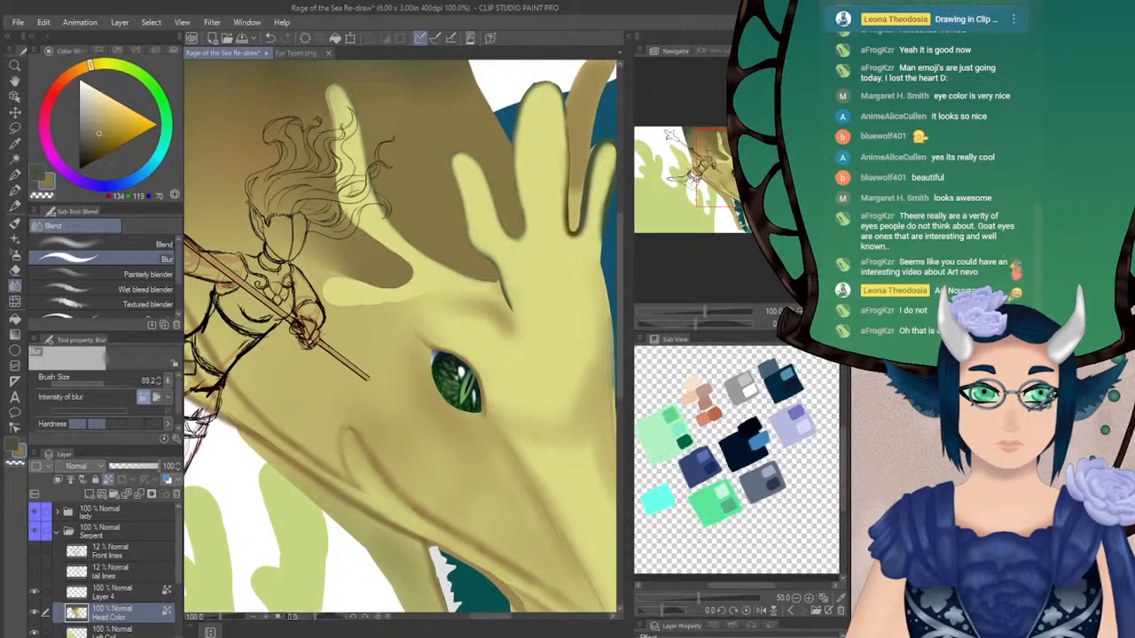
key("ctrl+0")
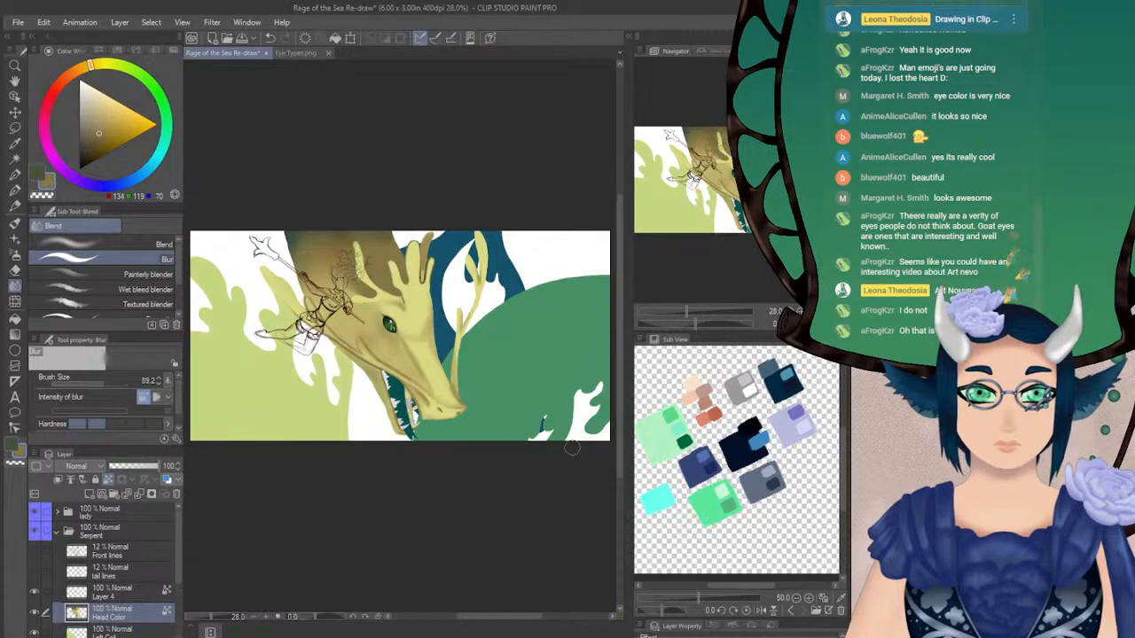
key("h")
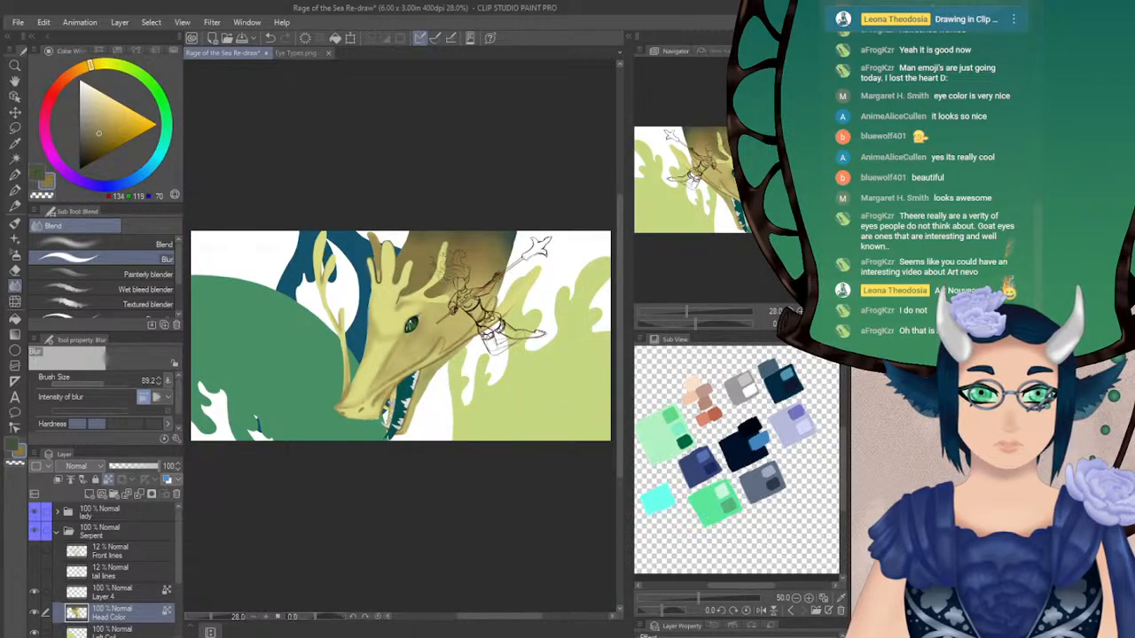
Try to erase the dark outline around the front horn's short outer prong with the Hard eraser at size 16.0
key("h")
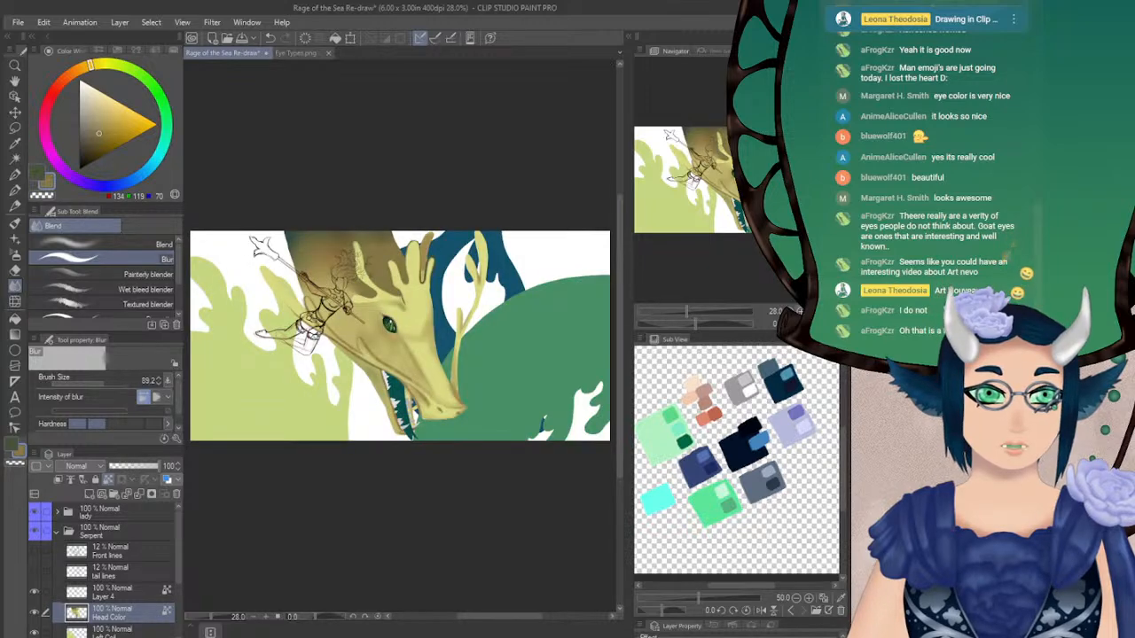
key("ctrl+plus")
key("ctrl+plus")
key("ctrl+plus")
key("ctrl+plus")
left_click_drag(381, 328, 411, 406)
left_click_drag(738, 169, 739, 168)
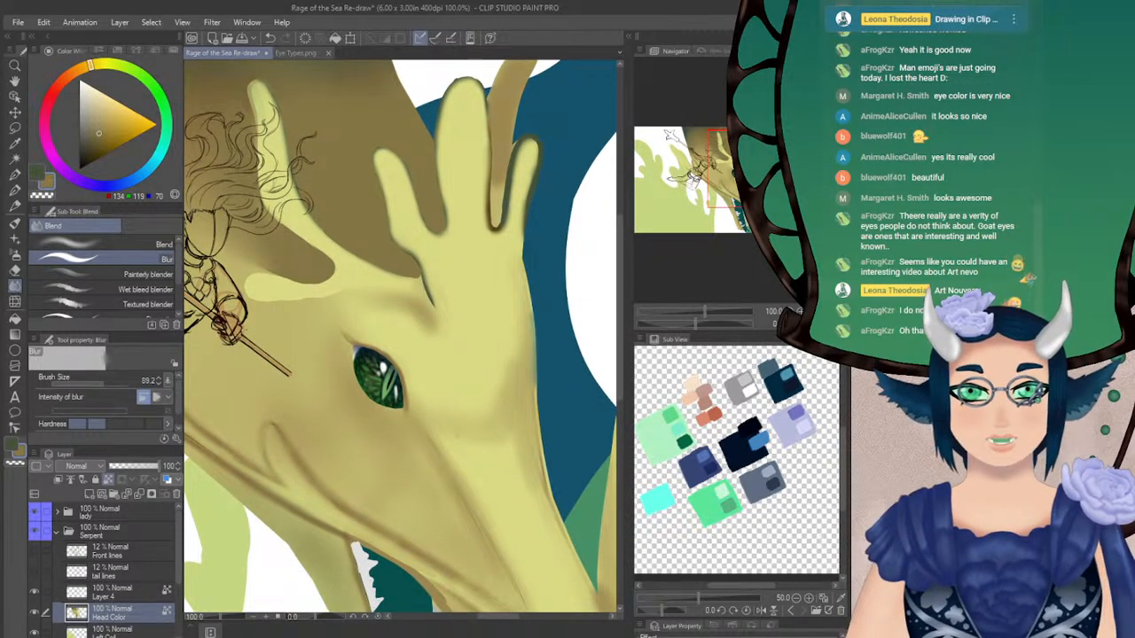
left_click(15, 270)
left_click_drag(740, 169, 747, 165)
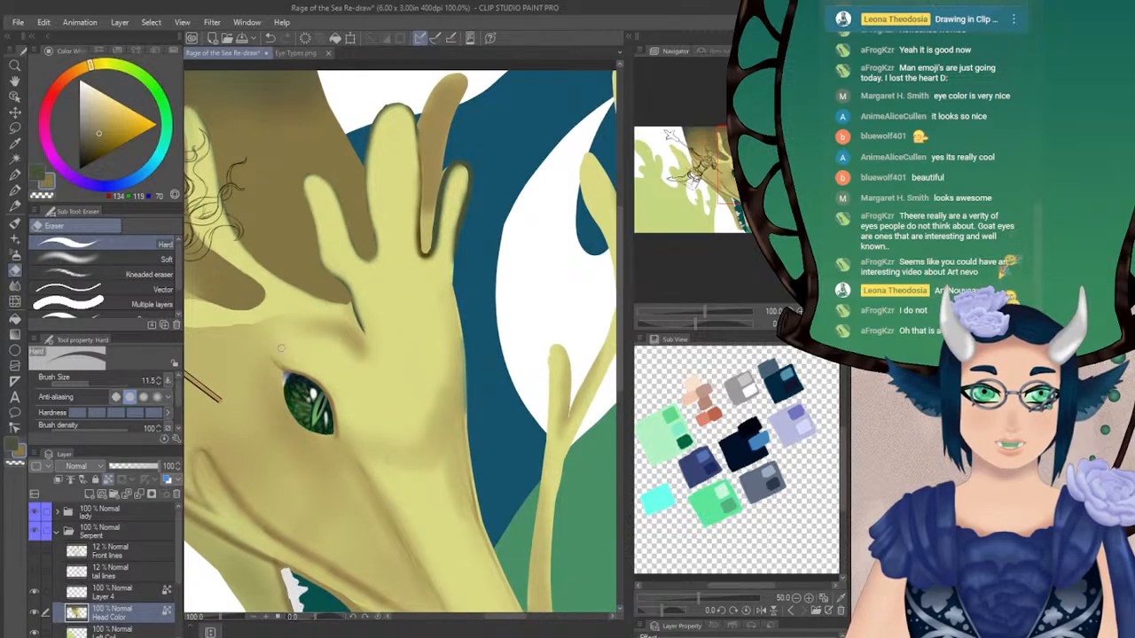
left_click(91, 381)
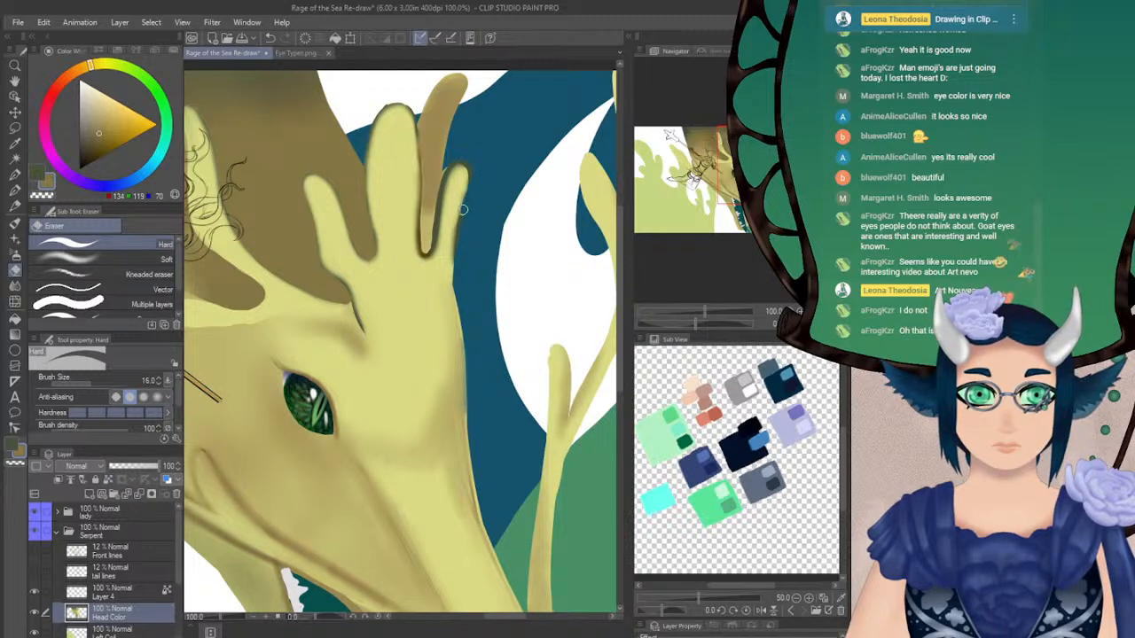
key("ctrl+z")
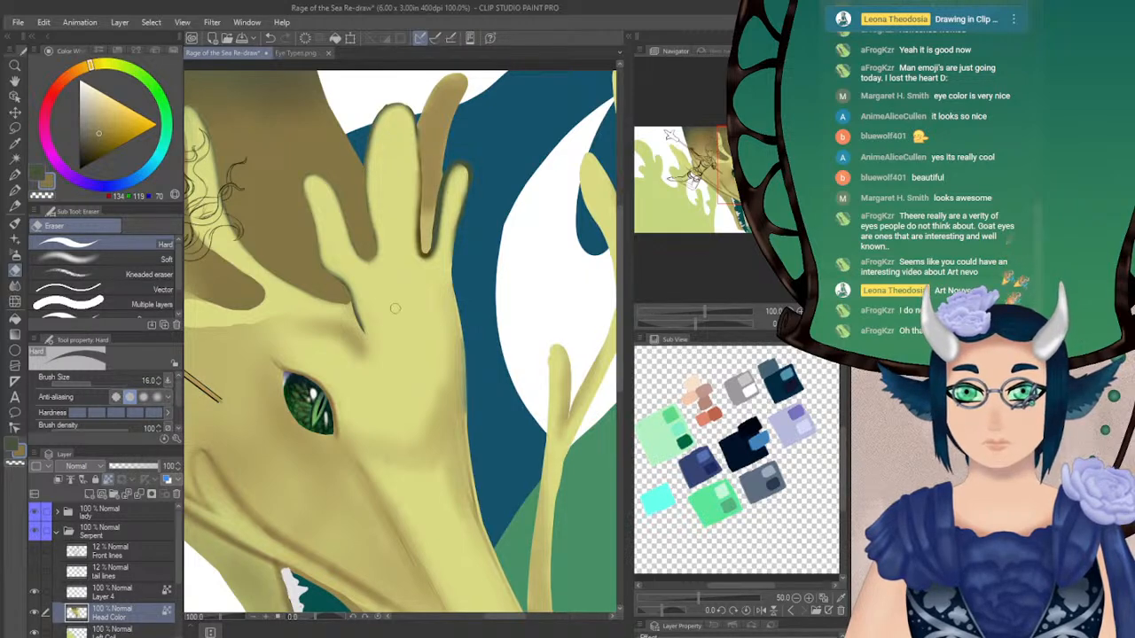
Cover the dark outline around the front horn's short outer prong in light yellow with the Turnip pen at size 28.4
left_click(394, 310, "alt")
left_click(15, 191)
left_click(100, 383)
mouse_move(448, 204)
left_mouse_down()
mouse_move(459, 179)
mouse_move(445, 257)
mouse_move(421, 311)
left_mouse_up()
key("ctrl+z")
Repaint the olive brown rear horn between the tall and short prongs with the Turnip pen at size 17.4, redoing the first stroke
left_click(401, 186, "alt")
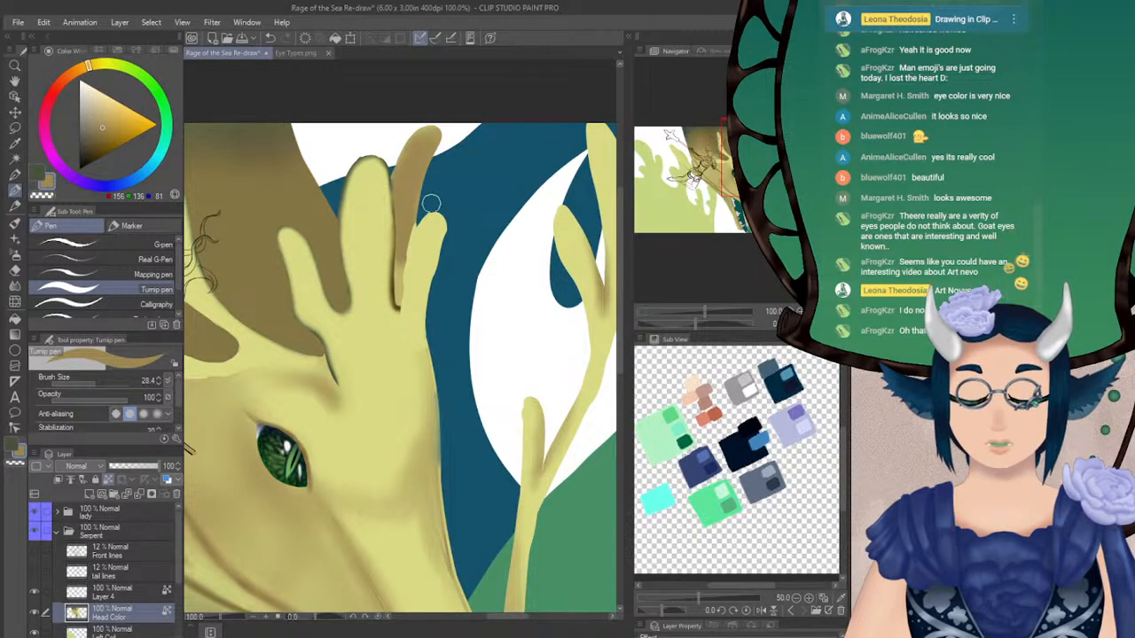
left_click_drag(416, 205, 404, 254)
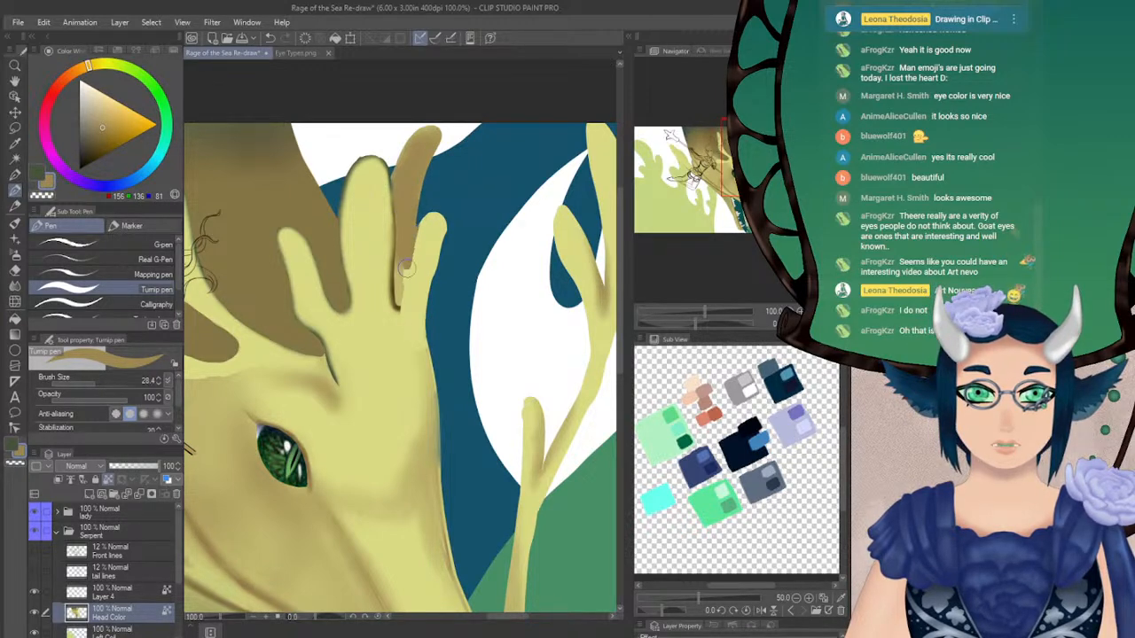
key("ctrl+z")
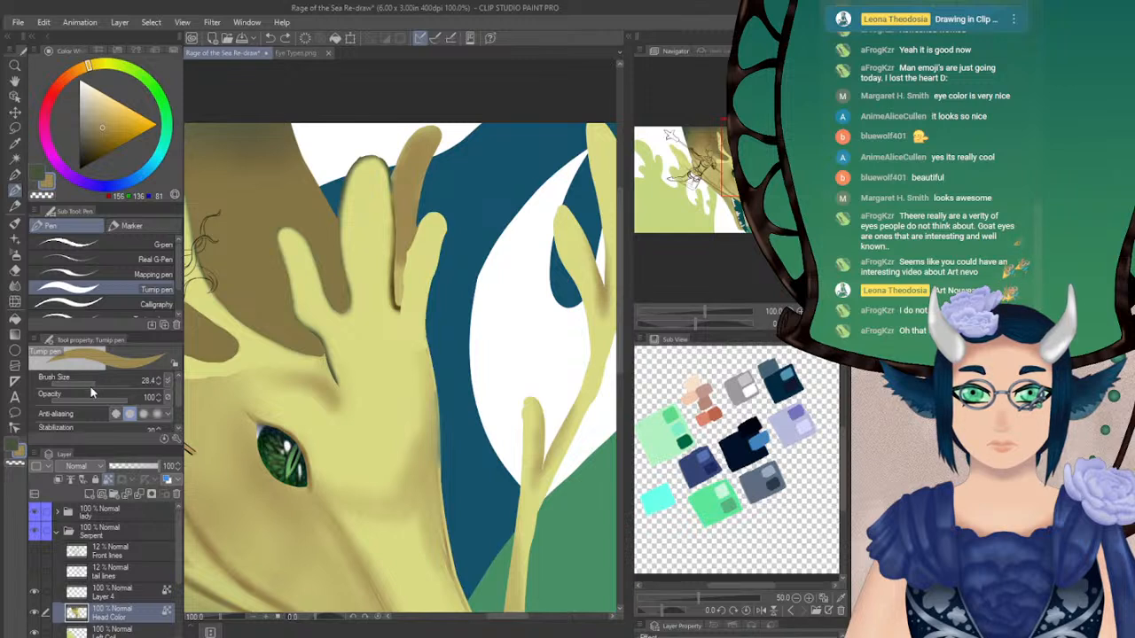
left_click(90, 381)
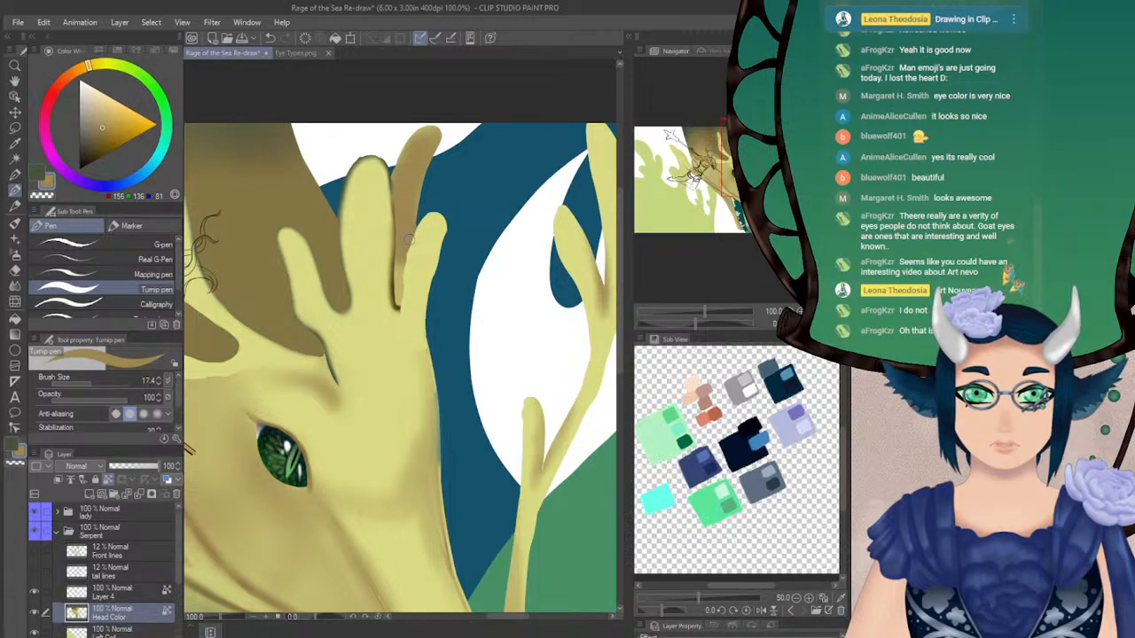
left_click_drag(407, 253, 403, 301)
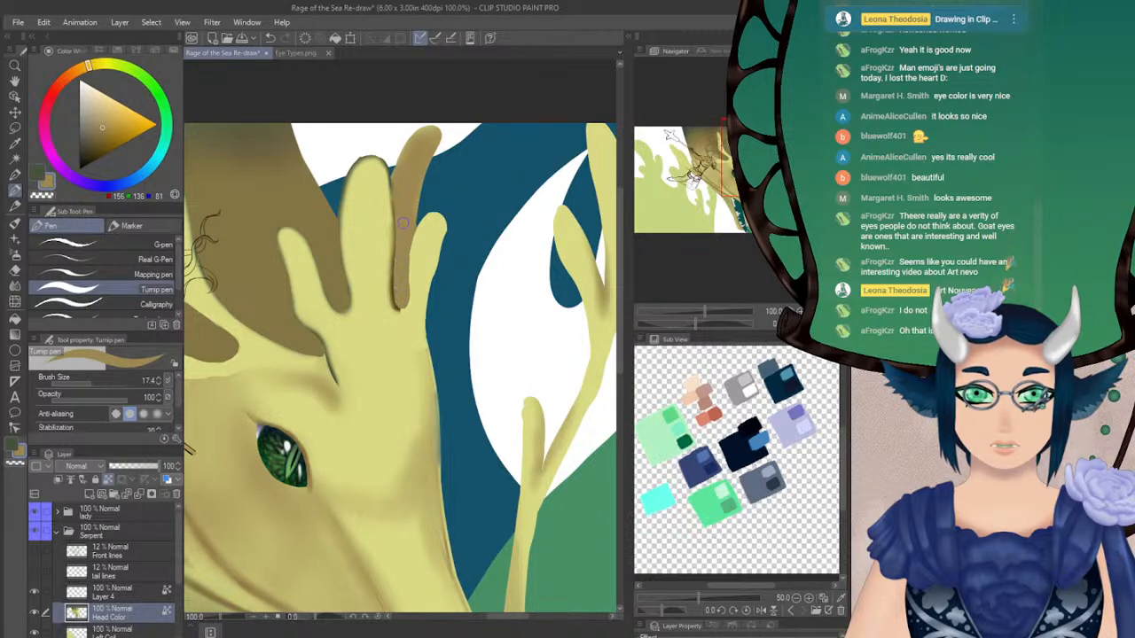
Clean up the tall prong's edge and widen the short outer prong's tip in light yellow with the Turnip pen at size 17.4
left_click(368, 261, "alt")
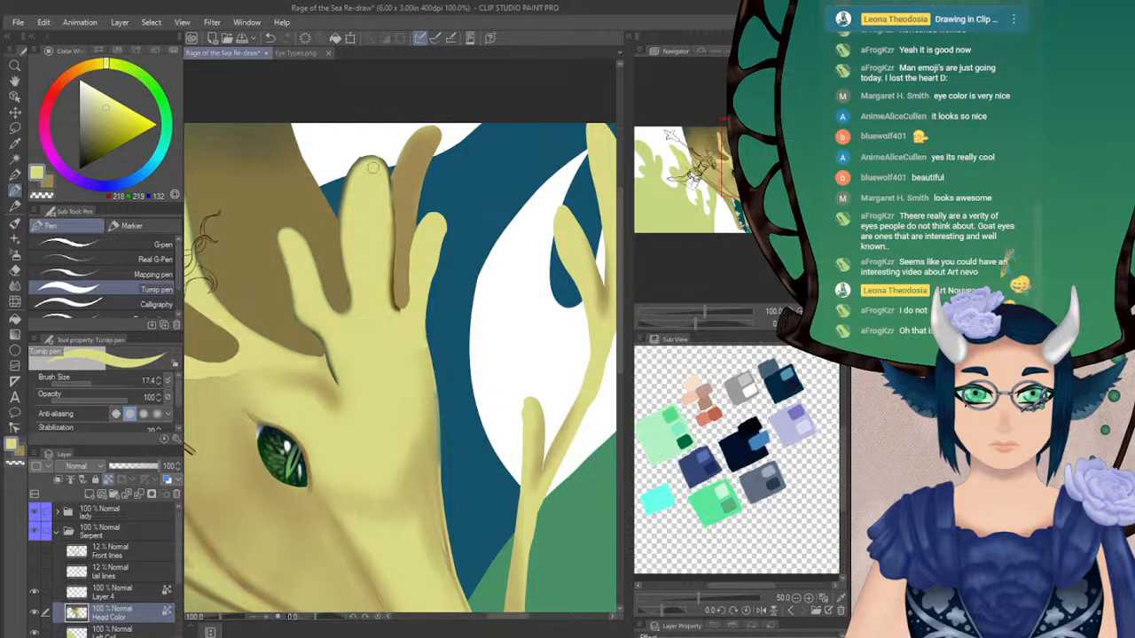
left_click_drag(386, 197, 390, 303)
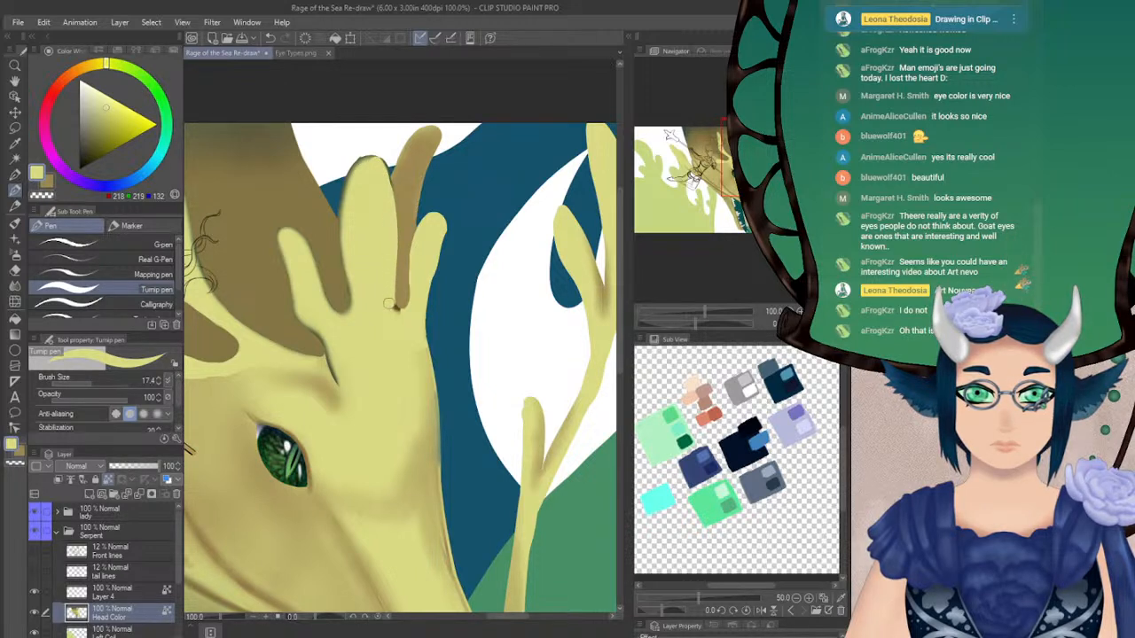
left_click(414, 222, "alt")
left_click(435, 241, "alt")
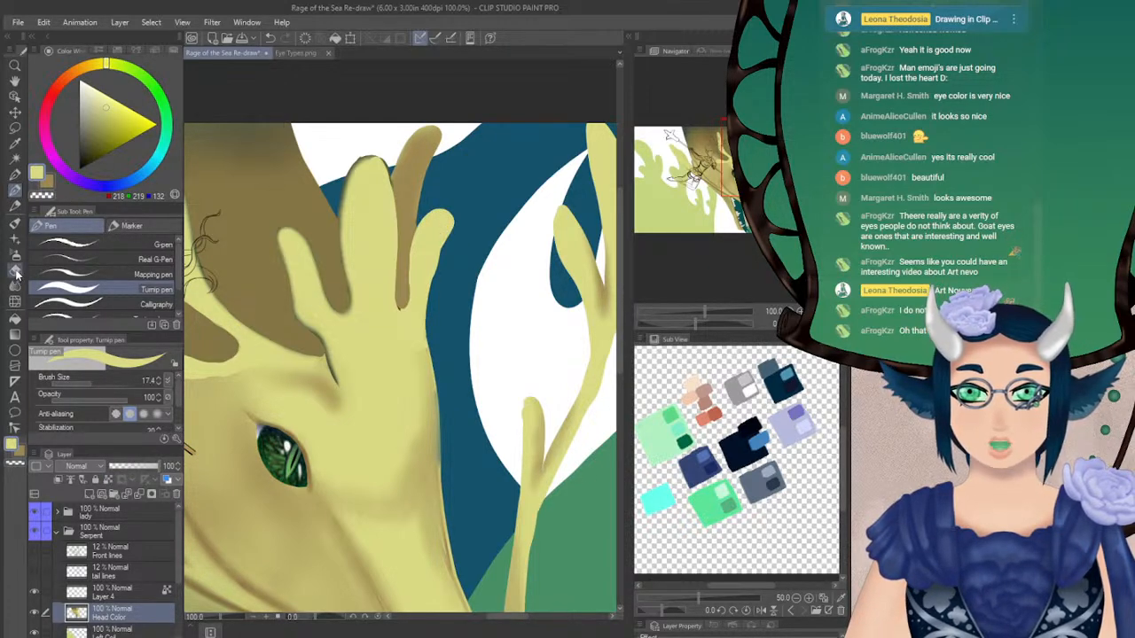
Trim the short prong's outer edge with the Hard eraser at size 16.0 and touch up the horn fork with the Turnip pen
key("e")
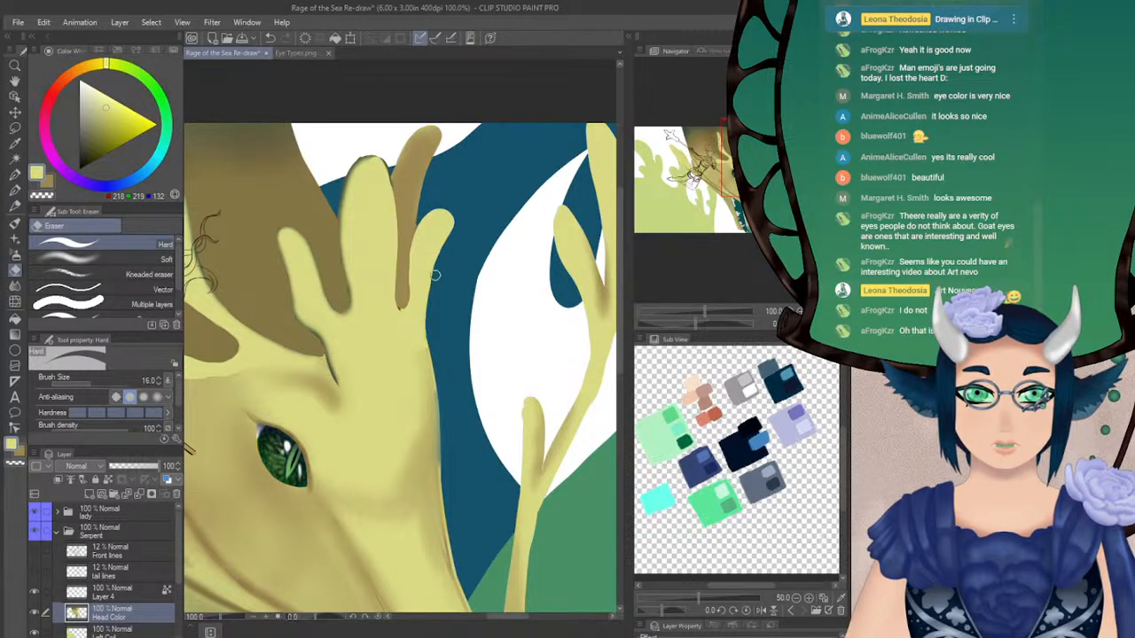
left_click_drag(429, 327, 433, 270)
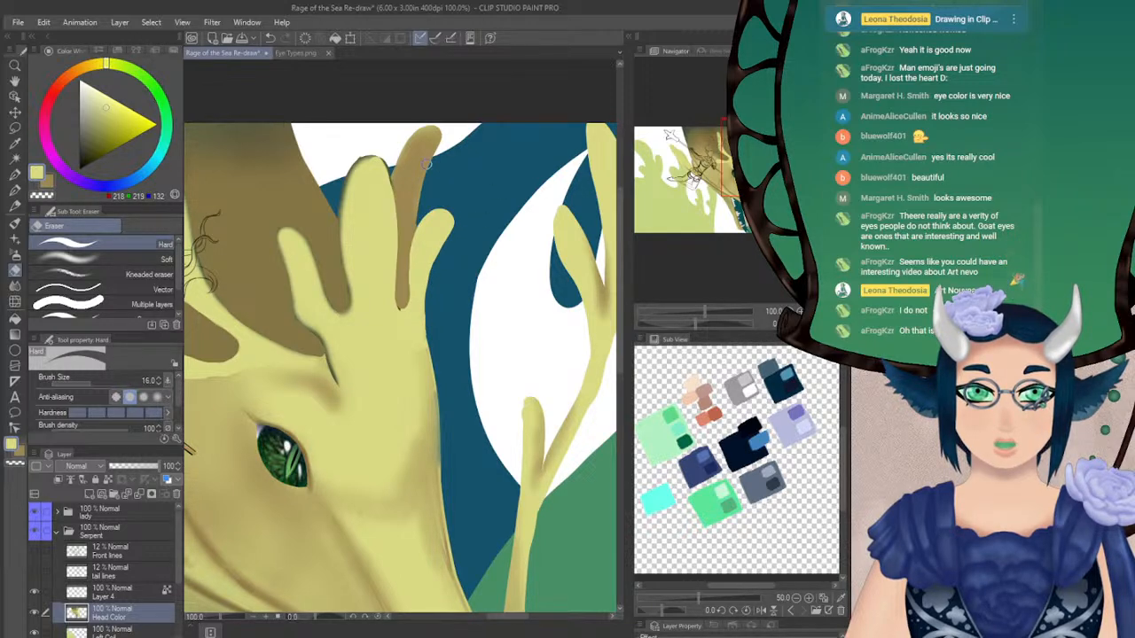
key("p")
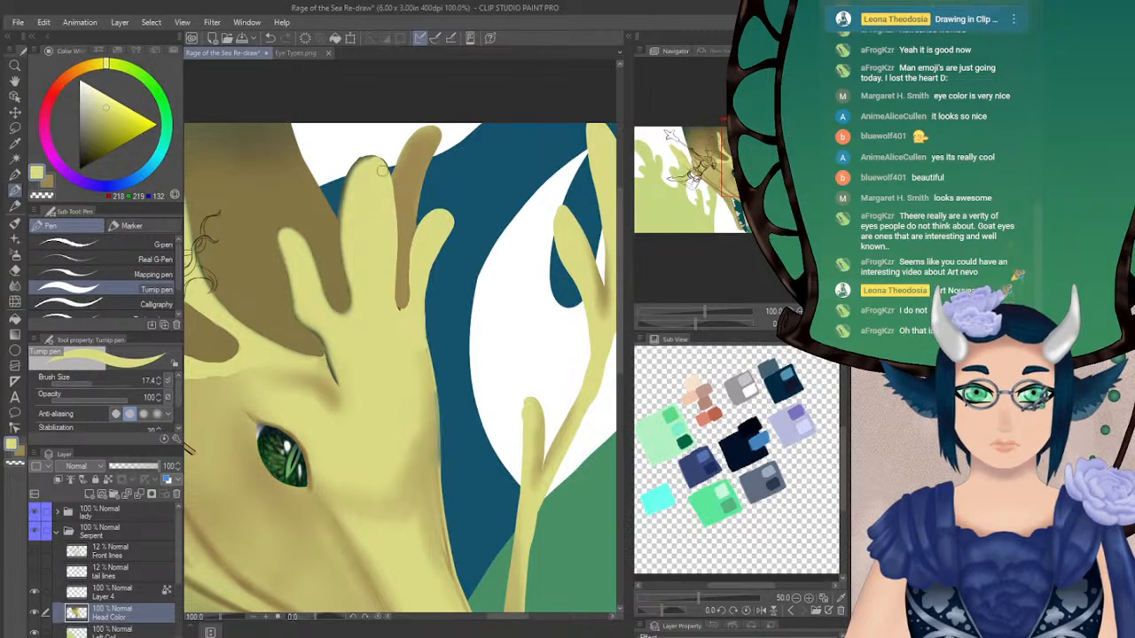
left_click_drag(486, 249, 530, 205)
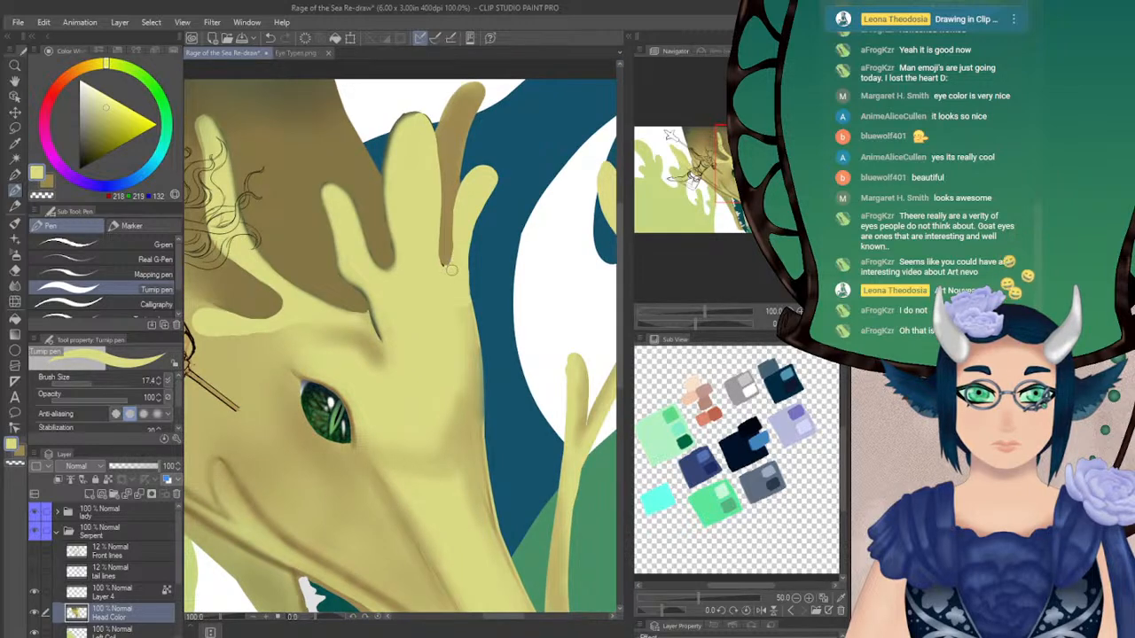
key("ctrl+z")
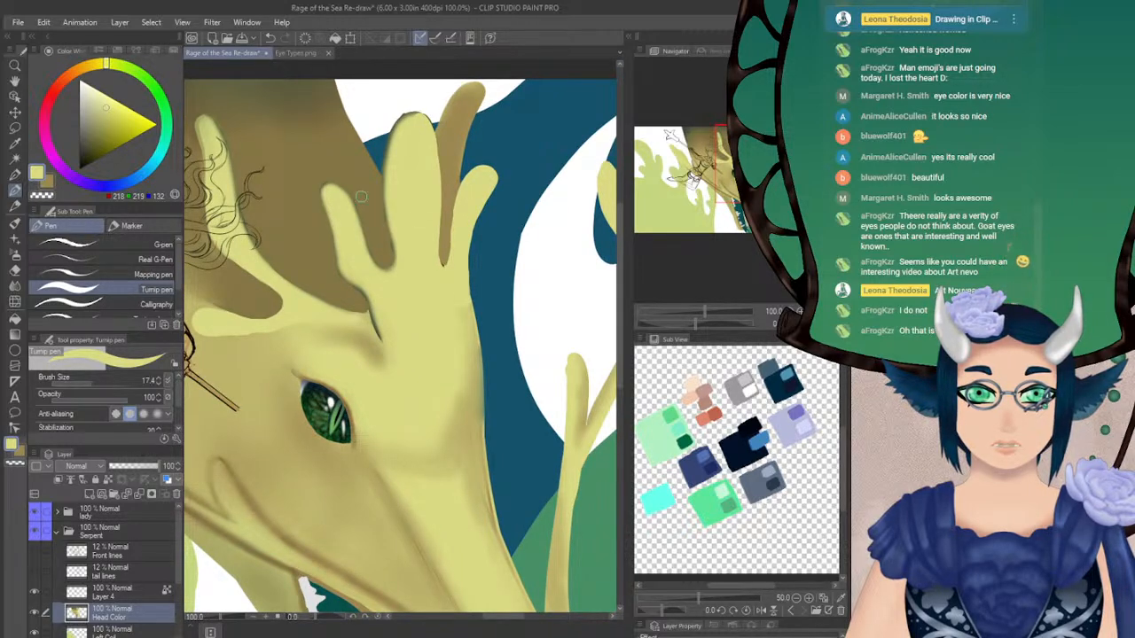
left_click_drag(399, 354, 405, 215)
left_click_drag(369, 167, 409, 290)
Airbrush a dark green shadow from beneath the eye down the snout crease with Soft 2 at size 17.4, lowering opacity to 26 and 12
left_click(427, 288, "alt")
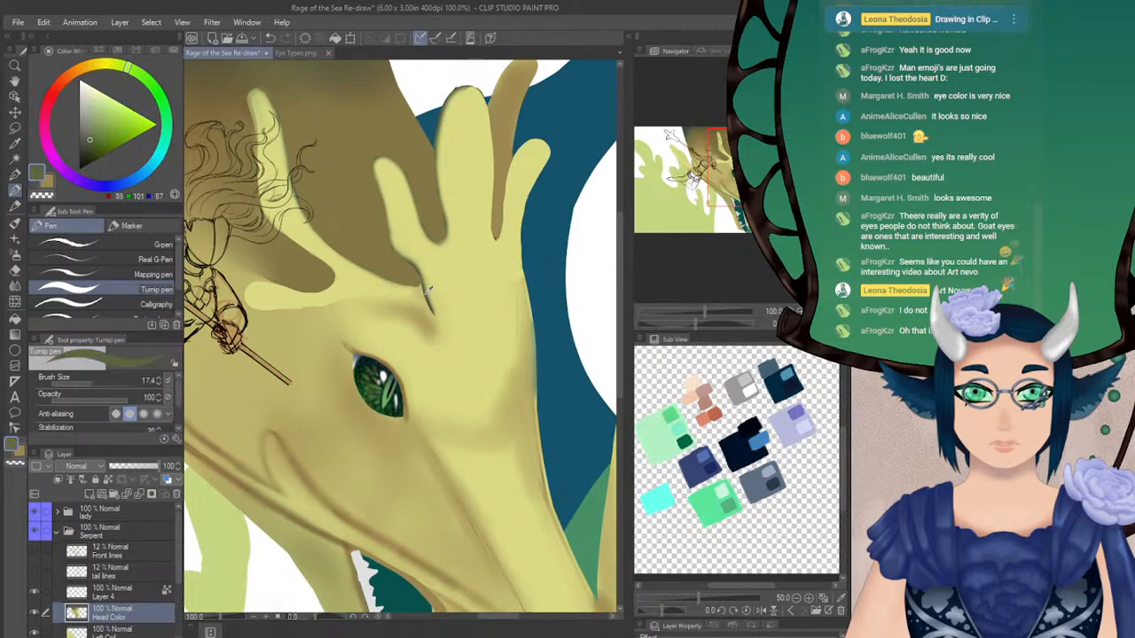
left_click_drag(720, 169, 728, 195)
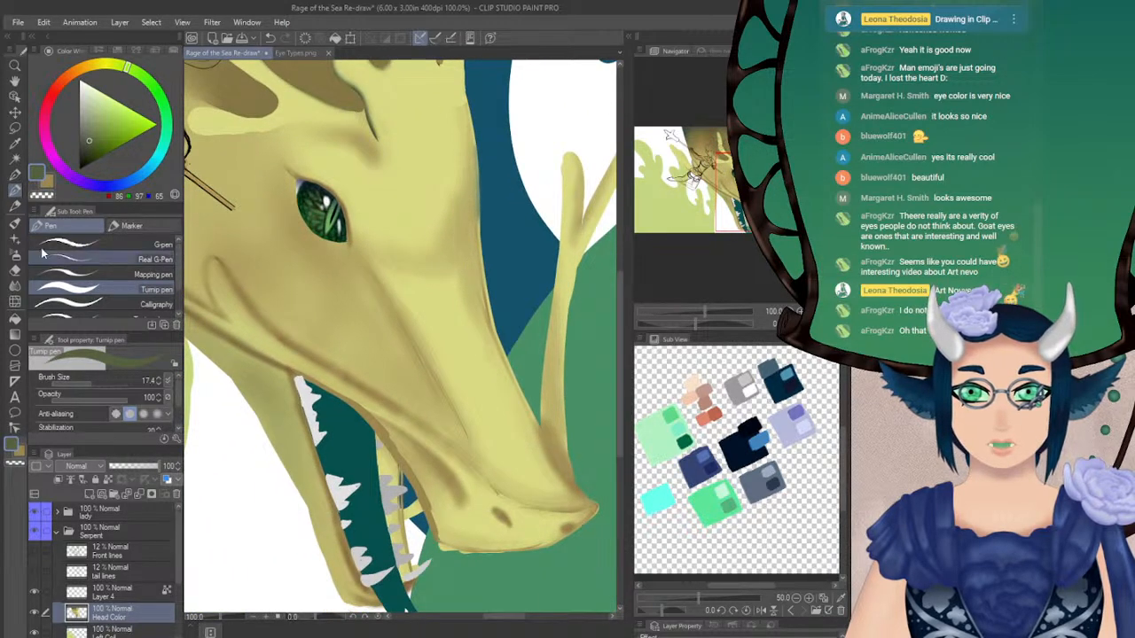
left_click(15, 255)
left_click_drag(351, 266, 388, 311)
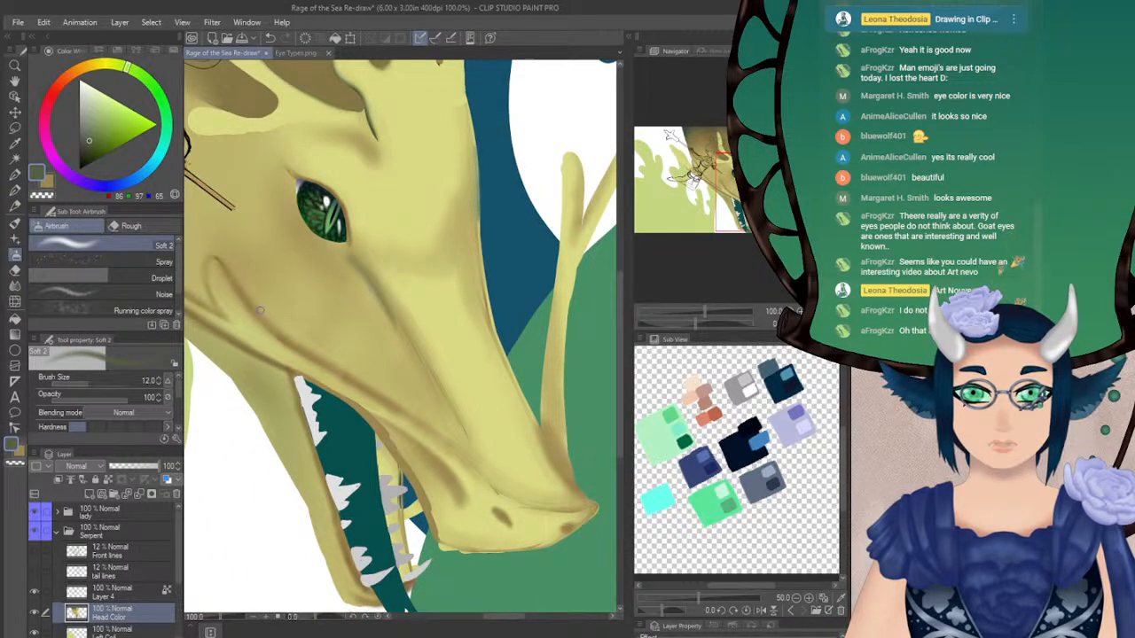
key("ctrl+z")
left_click(72, 402)
left_click(91, 382)
key("x")
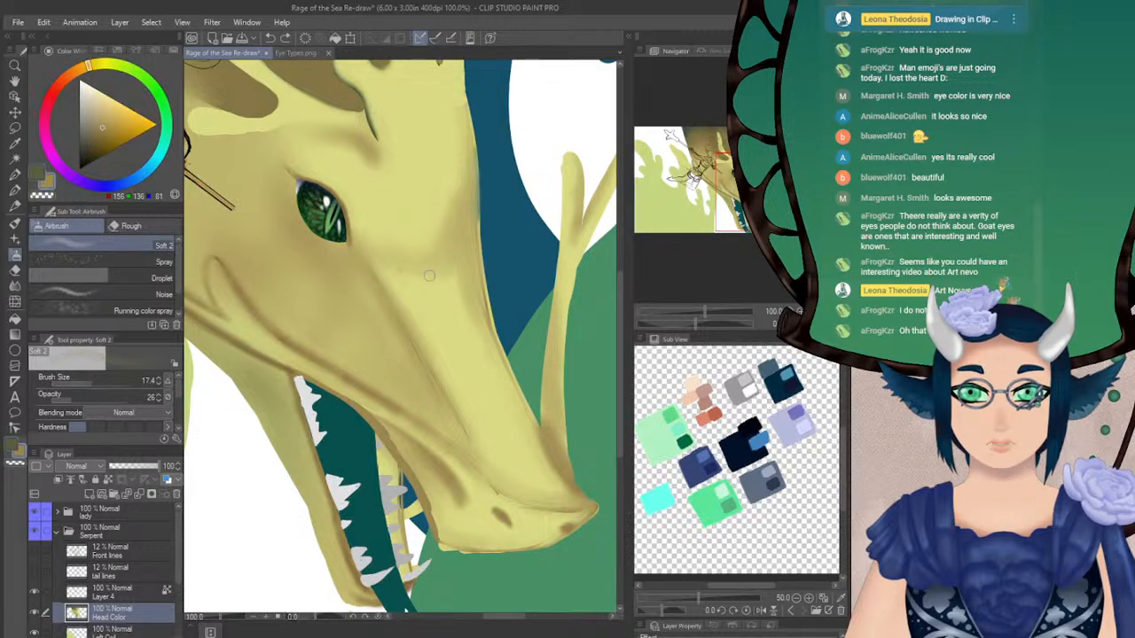
left_click(375, 278, "alt")
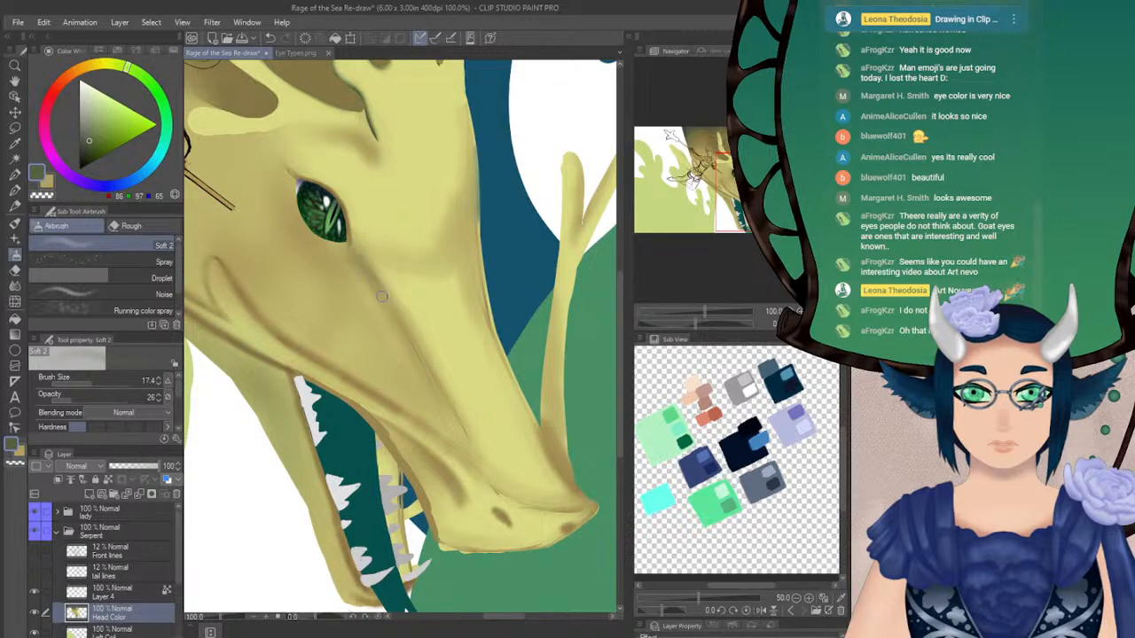
left_click(61, 398)
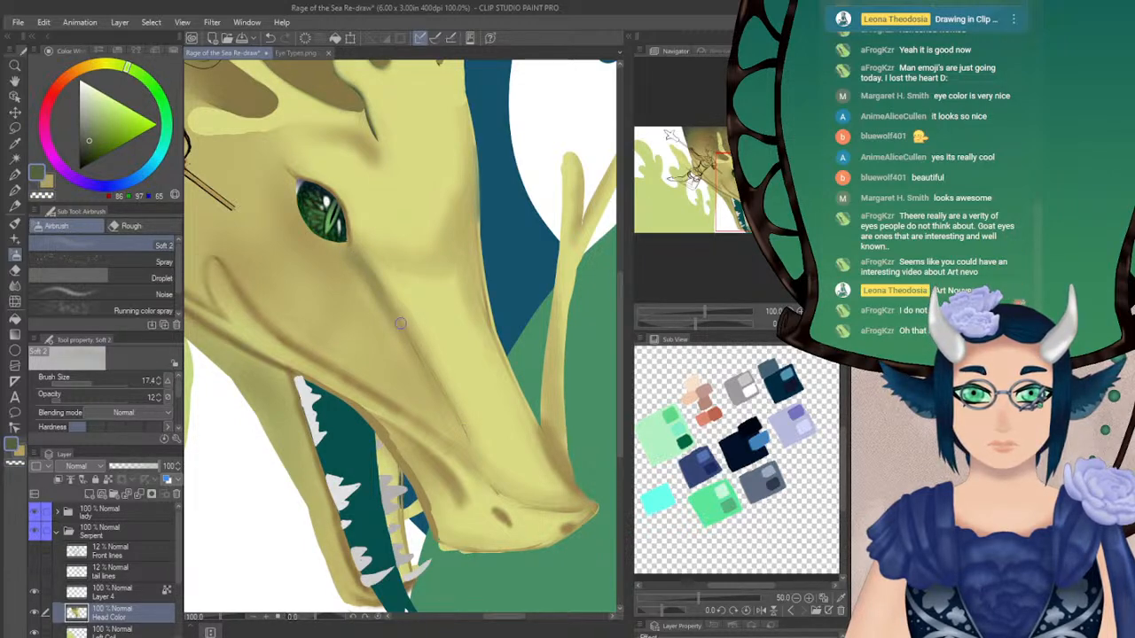
Paint olive shading along the lower snout crease and the upper edge of the lip ridge with the Turnip pen at size 17.4
key("h")
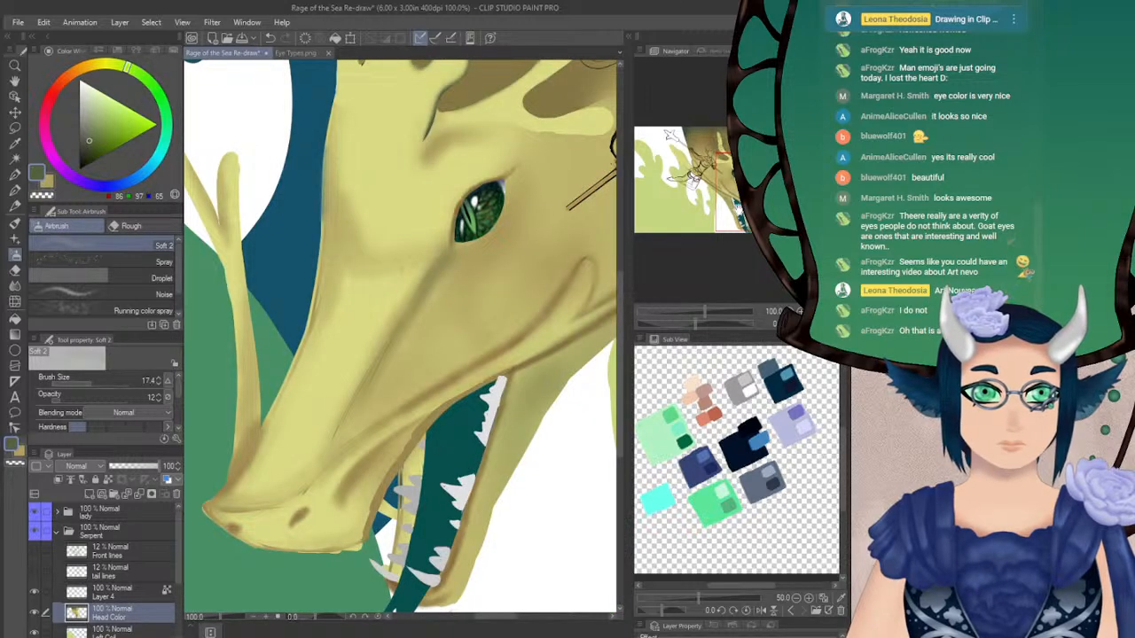
left_click(418, 291, "alt")
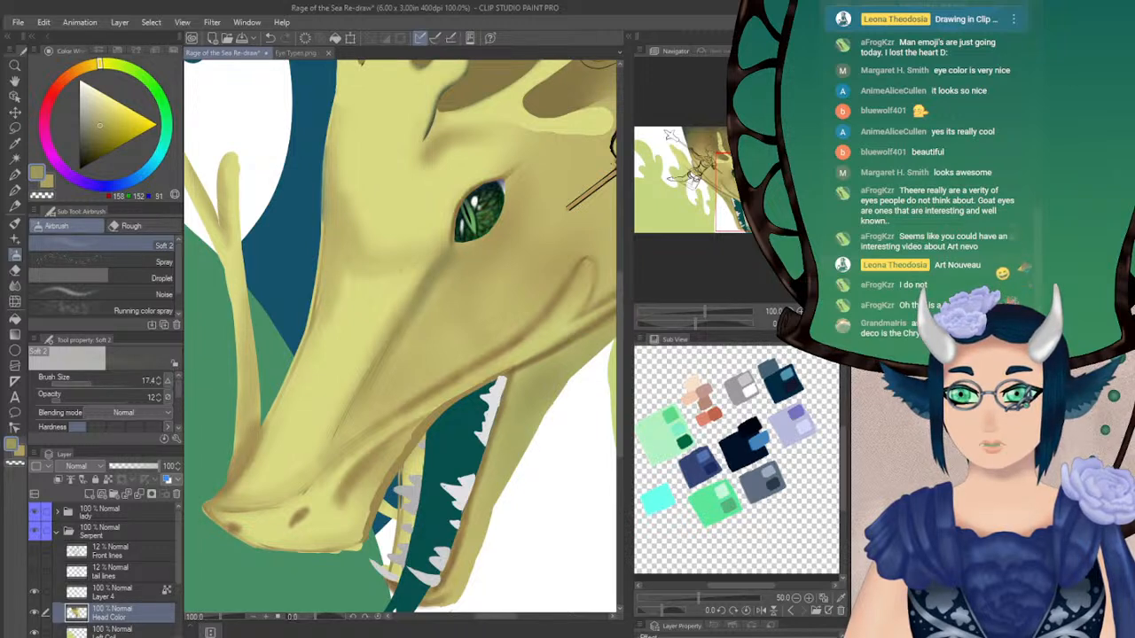
left_click_drag(272, 334, 215, 251)
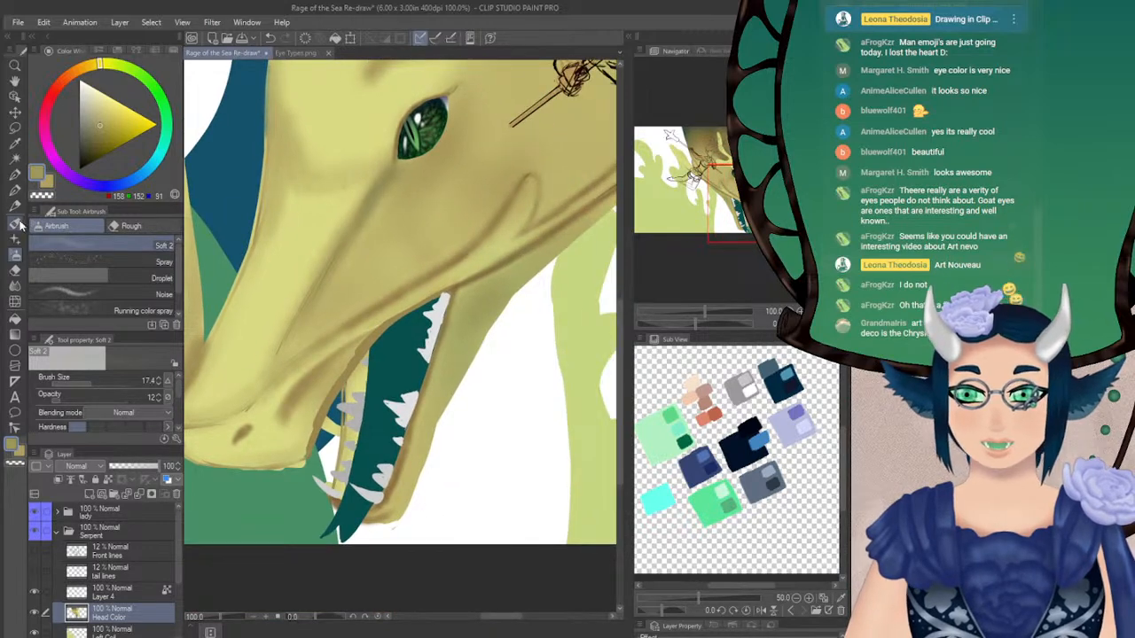
left_click(14, 190)
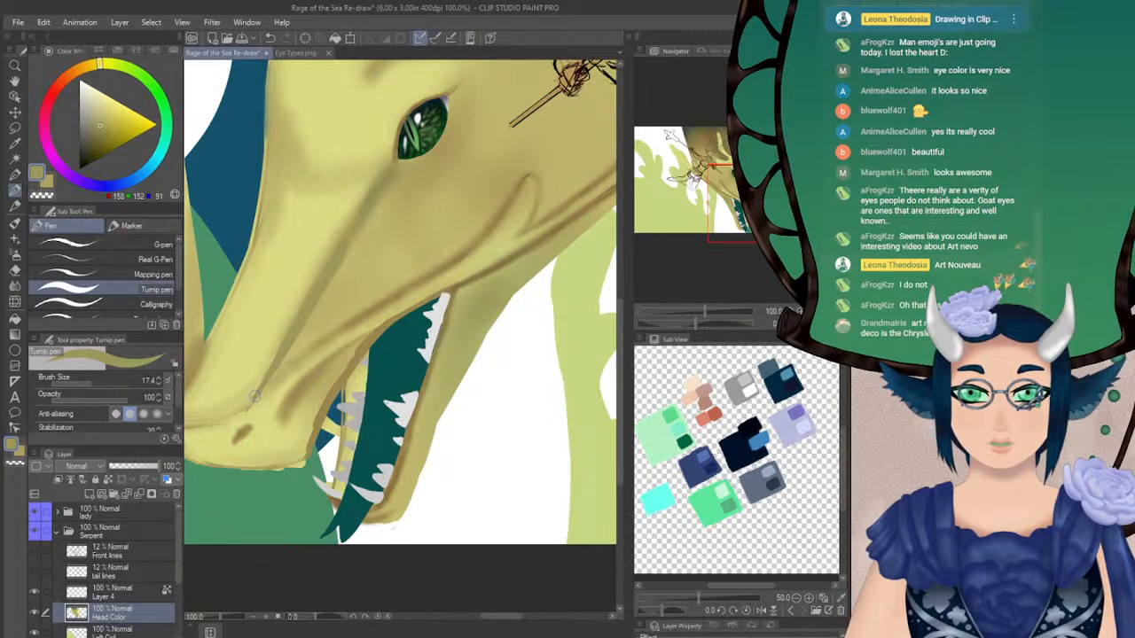
left_click_drag(268, 375, 360, 306)
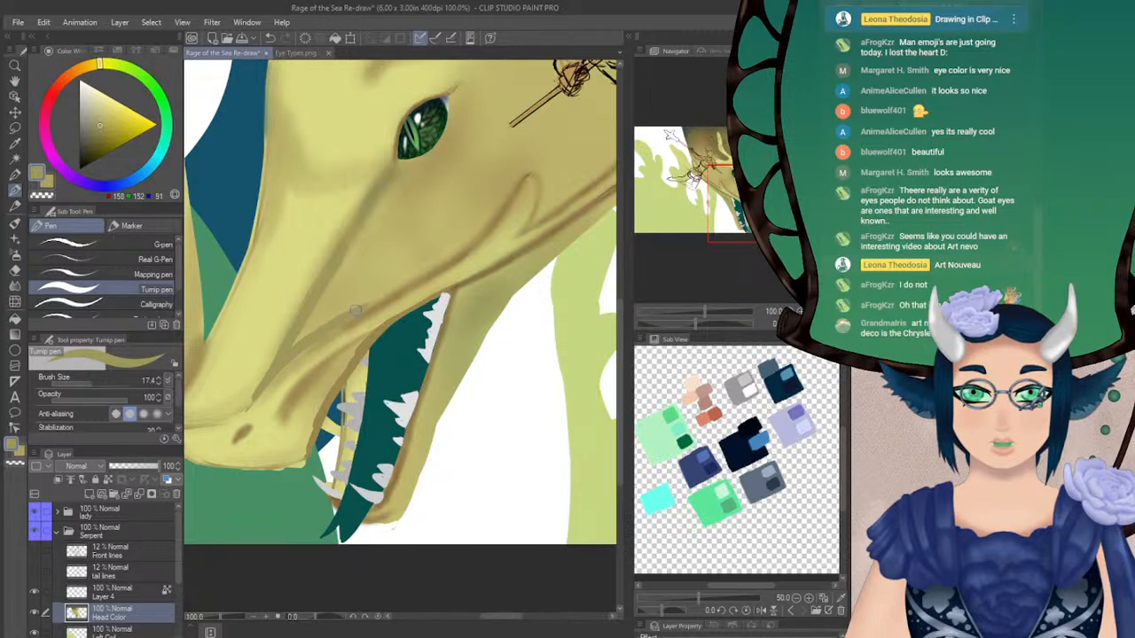
left_click_drag(695, 324, 735, 324)
left_click_drag(732, 195, 738, 181)
left_click_drag(342, 240, 340, 329)
left_click_drag(343, 265, 337, 365)
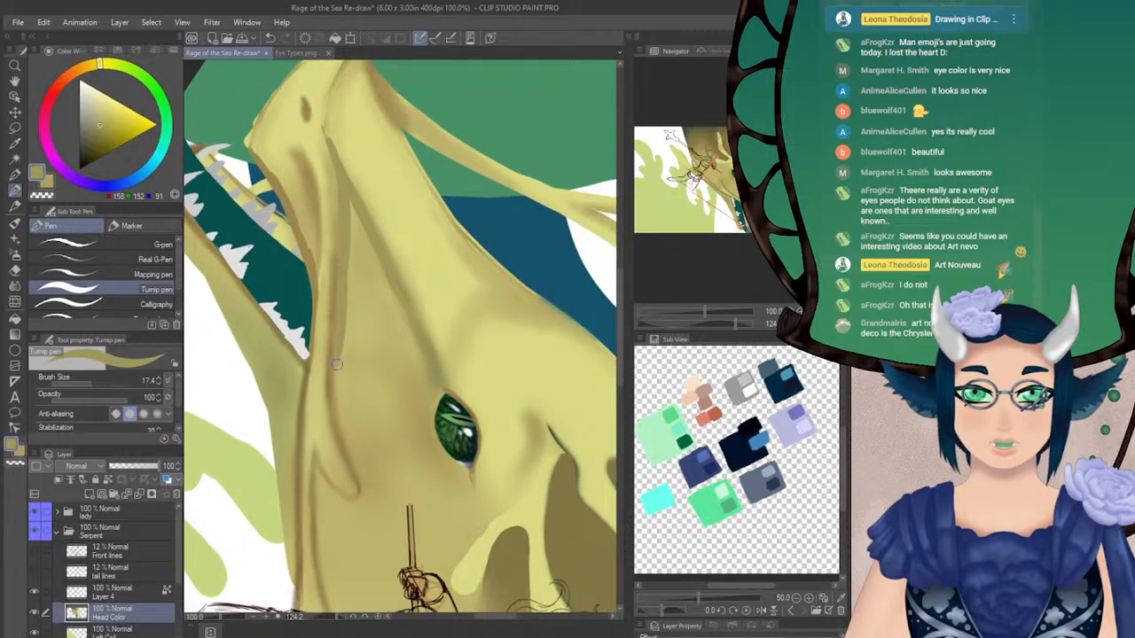
Paint a light yellow highlight along the lip ridge from near the nostril to the mouth corner with the Turnip pen at size 17.4
left_click(322, 162, "alt")
mouse_move(321, 150)
left_mouse_down()
mouse_move(328, 191)
mouse_move(317, 135)
mouse_move(330, 253)
left_mouse_up()
left_click_drag(326, 175, 332, 317)
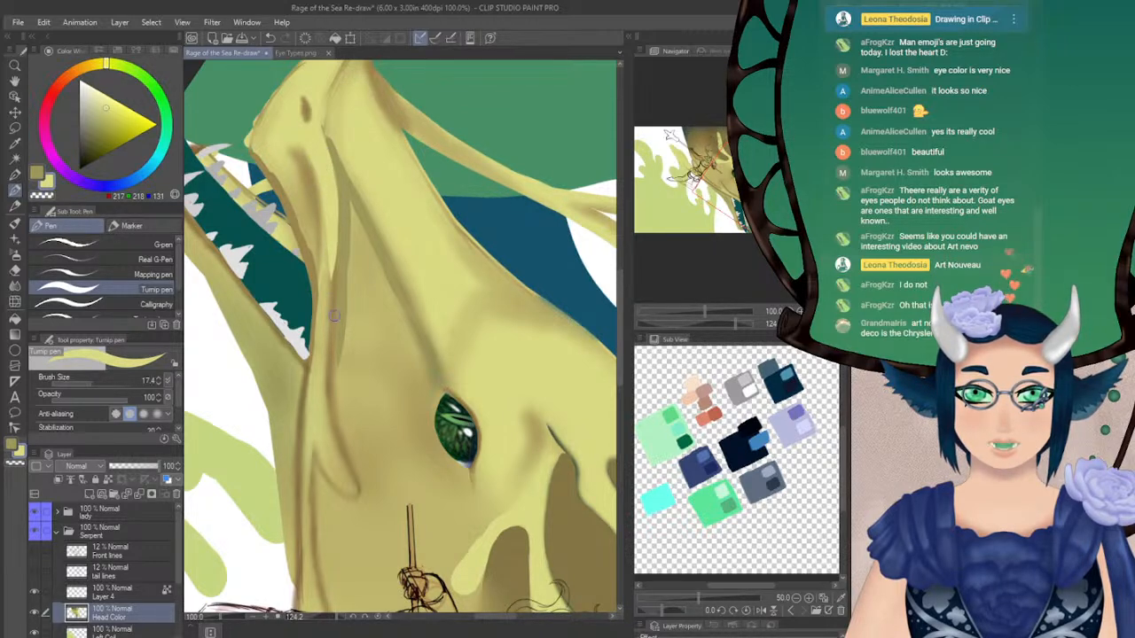
left_click_drag(331, 192, 329, 311)
left_click_drag(334, 220, 324, 359)
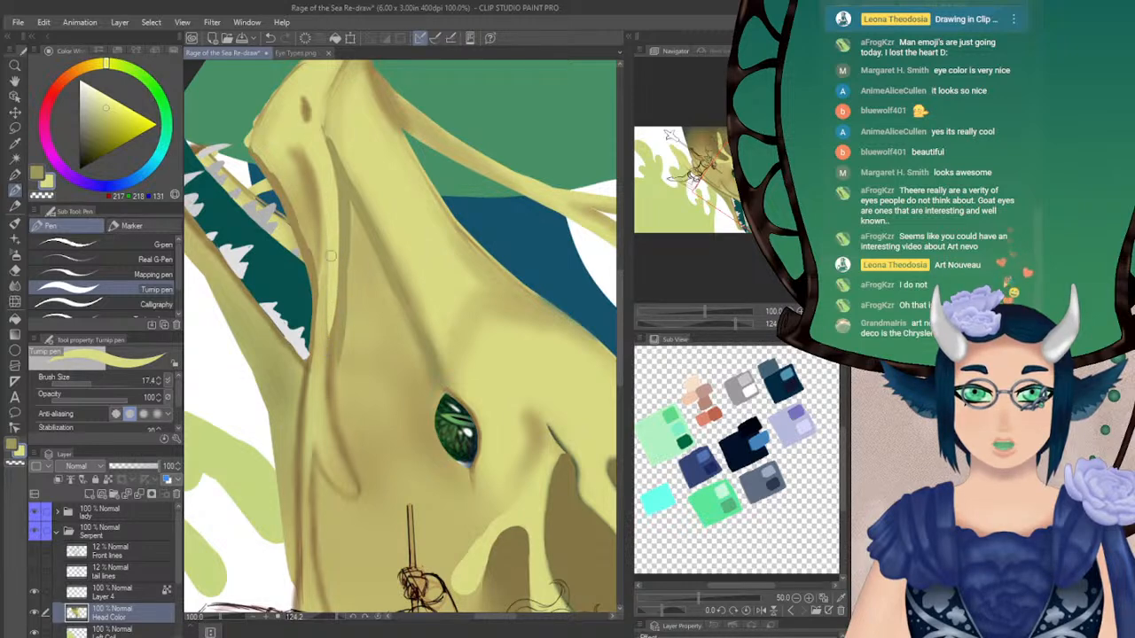
left_click_drag(333, 229, 321, 359)
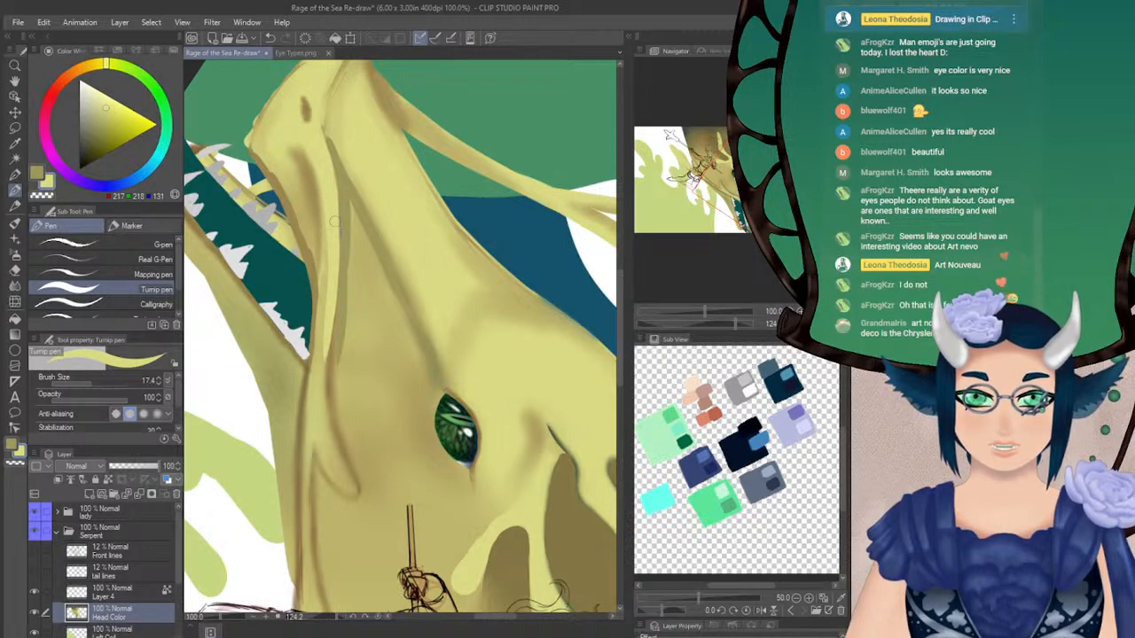
left_click_drag(326, 217, 323, 321)
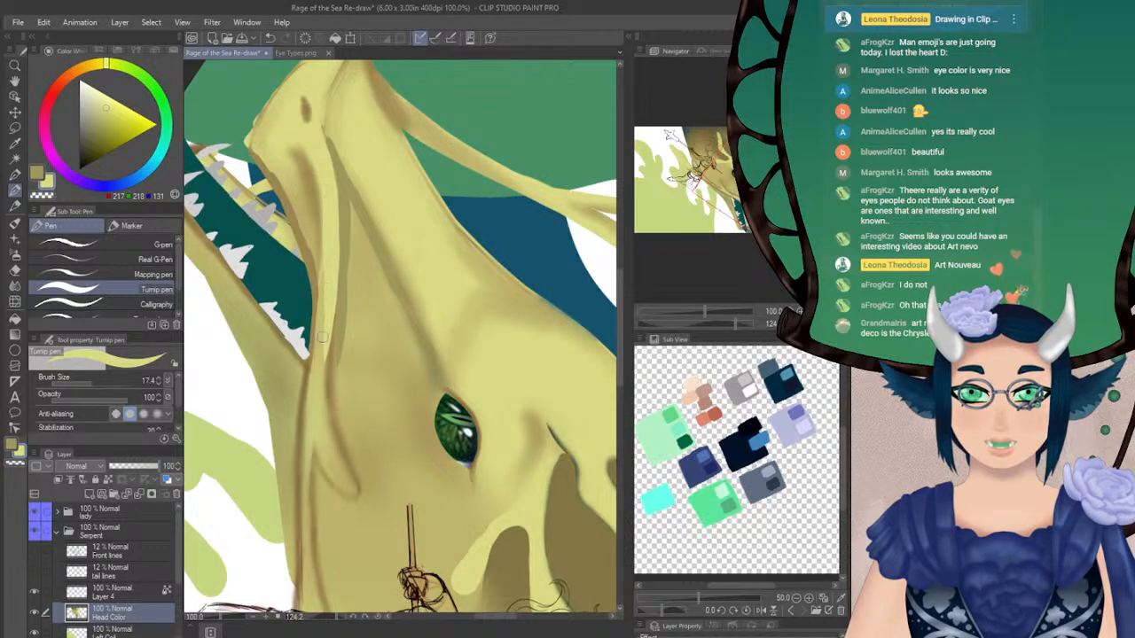
left_click_drag(329, 223, 316, 354)
left_click_drag(328, 263, 308, 448)
left_click_drag(317, 355, 306, 485)
Soften the lip ridge highlight near the mouth corner with the Blur tool at size 42.7
key("j")
left_click(98, 382)
left_click_drag(323, 334, 316, 427)
left_click_drag(320, 361, 305, 468)
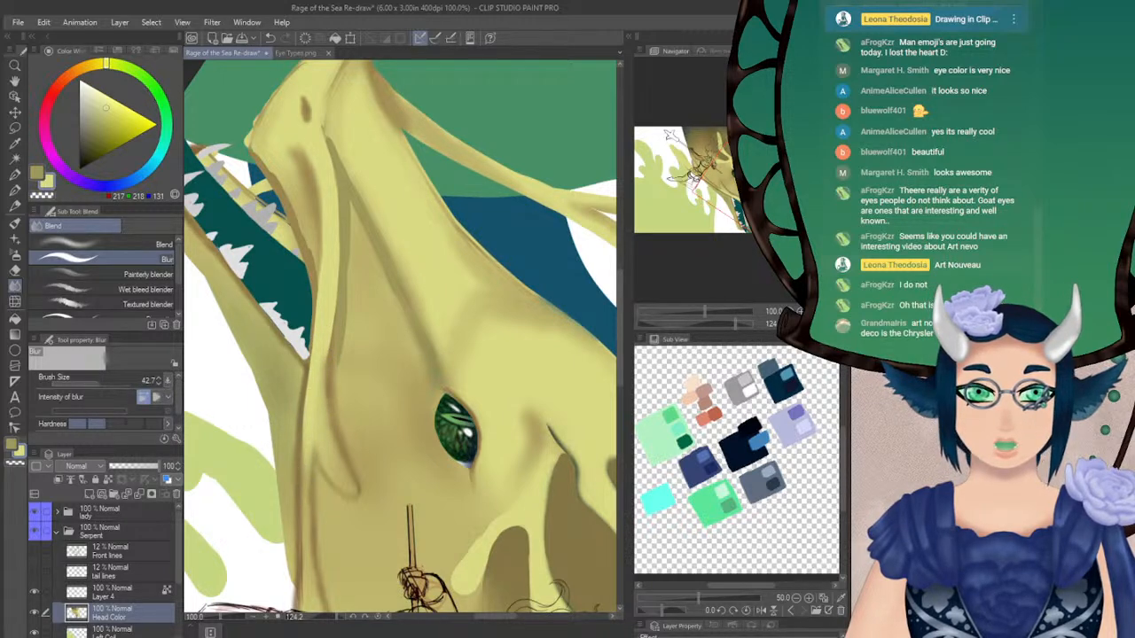
Airbrush olive shading over the cheek between the snout crease and lip ridge with Soft 2 at size 42.7 and opacity 59
left_click(825, 325)
mouse_move(292, 497)
left_mouse_down()
mouse_move(321, 423)
mouse_move(304, 462)
mouse_move(359, 419)
mouse_move(371, 411)
mouse_move(335, 435)
mouse_move(463, 367)
mouse_move(433, 379)
mouse_move(460, 354)
mouse_move(342, 416)
mouse_move(411, 314)
mouse_move(340, 406)
left_mouse_up()
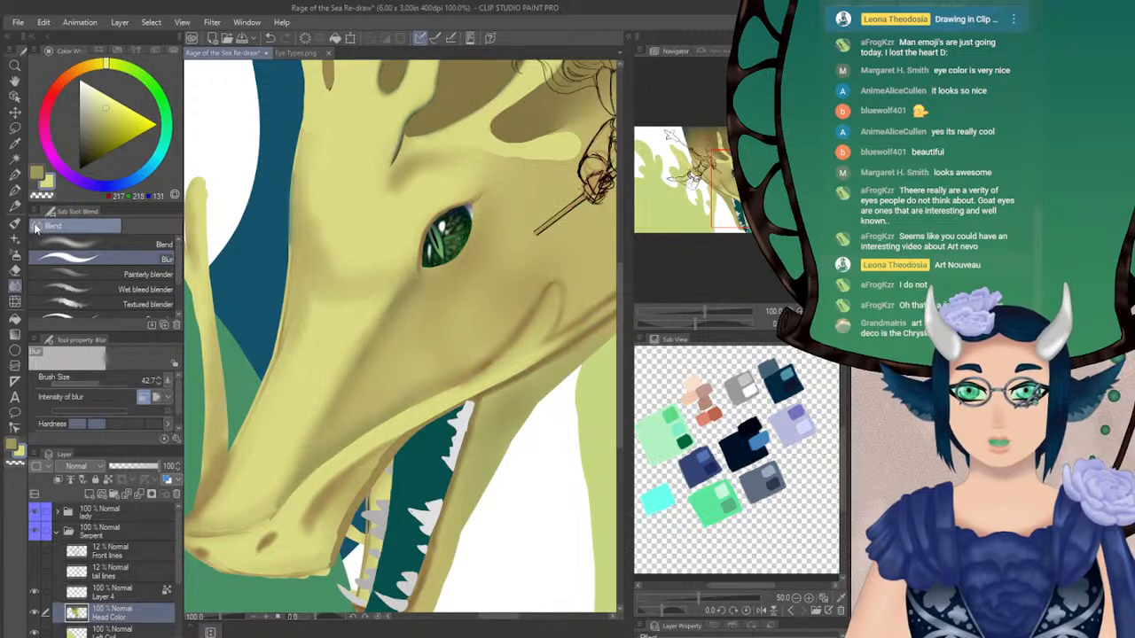
left_click(16, 255)
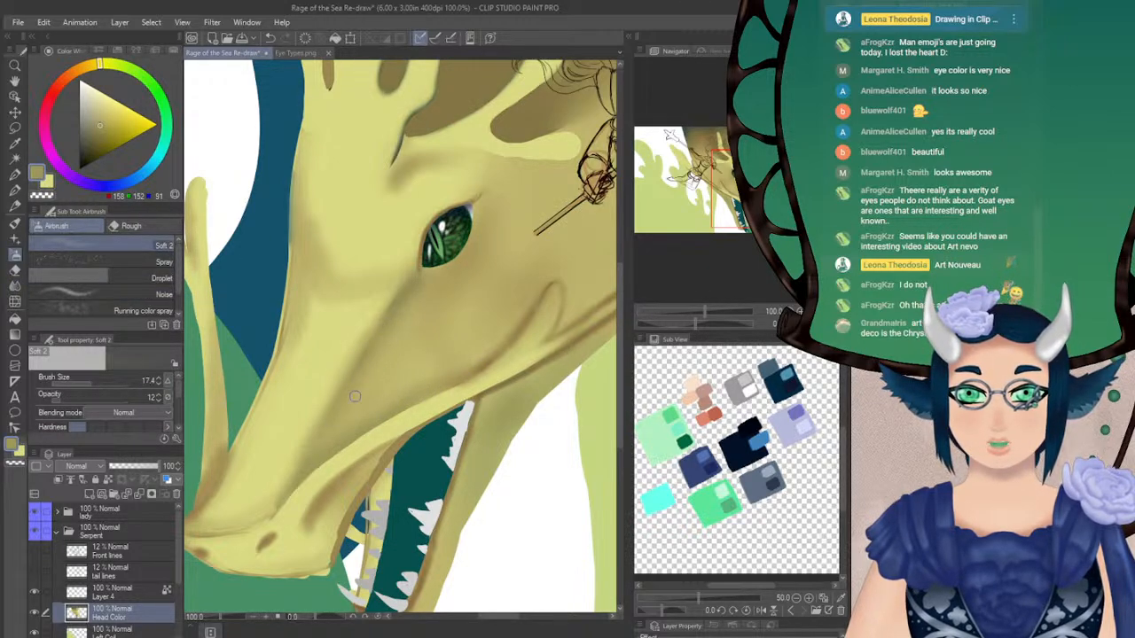
left_click(78, 398)
left_click(102, 382)
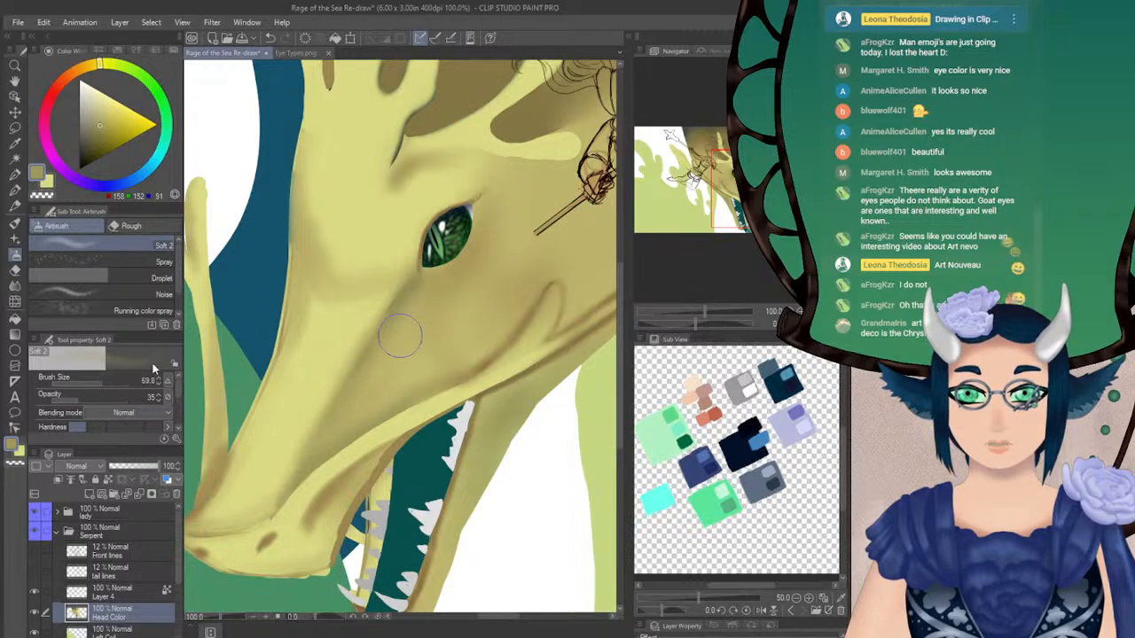
left_click(94, 395)
left_click(98, 383)
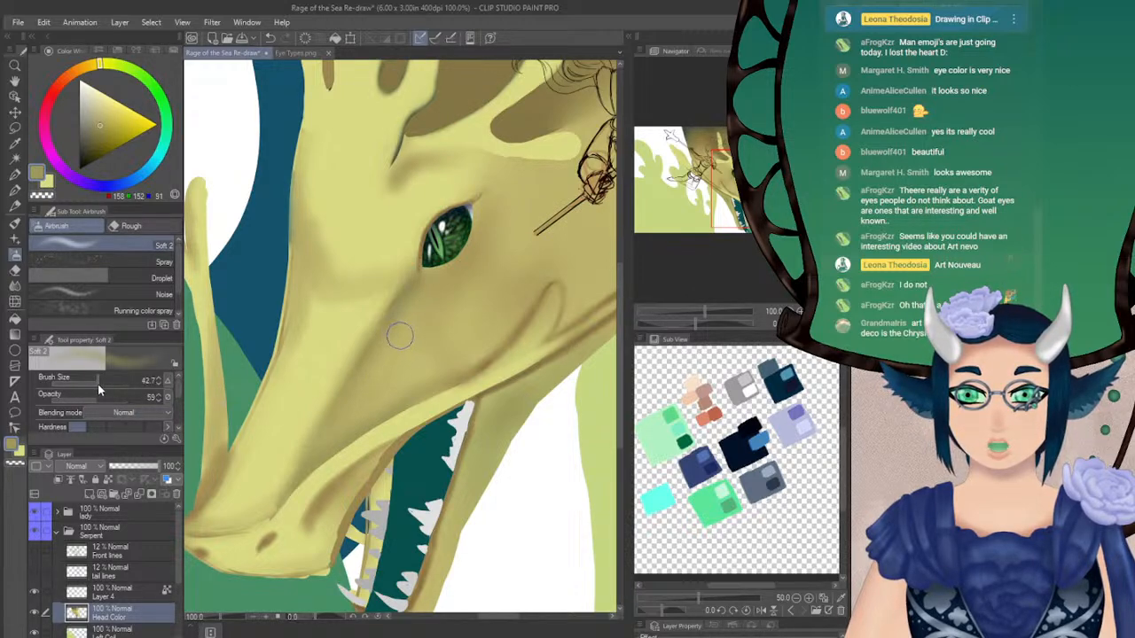
mouse_move(363, 399)
left_mouse_down()
mouse_move(420, 354)
mouse_move(492, 326)
mouse_move(517, 281)
mouse_move(483, 280)
mouse_move(435, 304)
left_mouse_up()
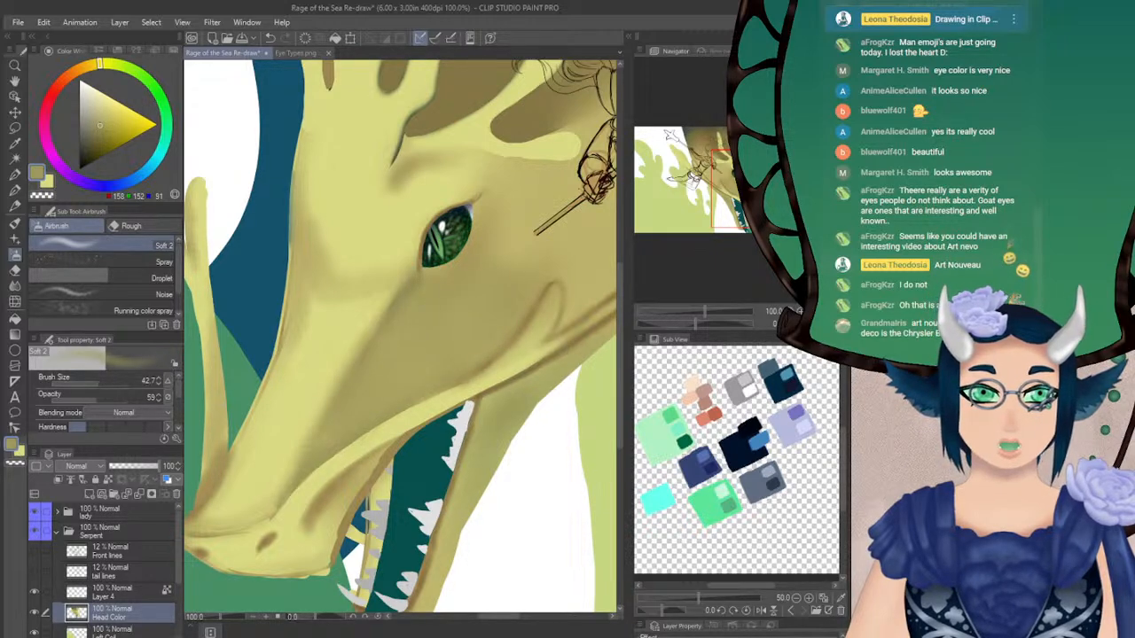
Shade the upper lip below the lip ridge in olive with the Turnip pen at size 17.4 and define its front edge in light yellow
left_click(828, 324)
left_click_drag(742, 188, 757, 207)
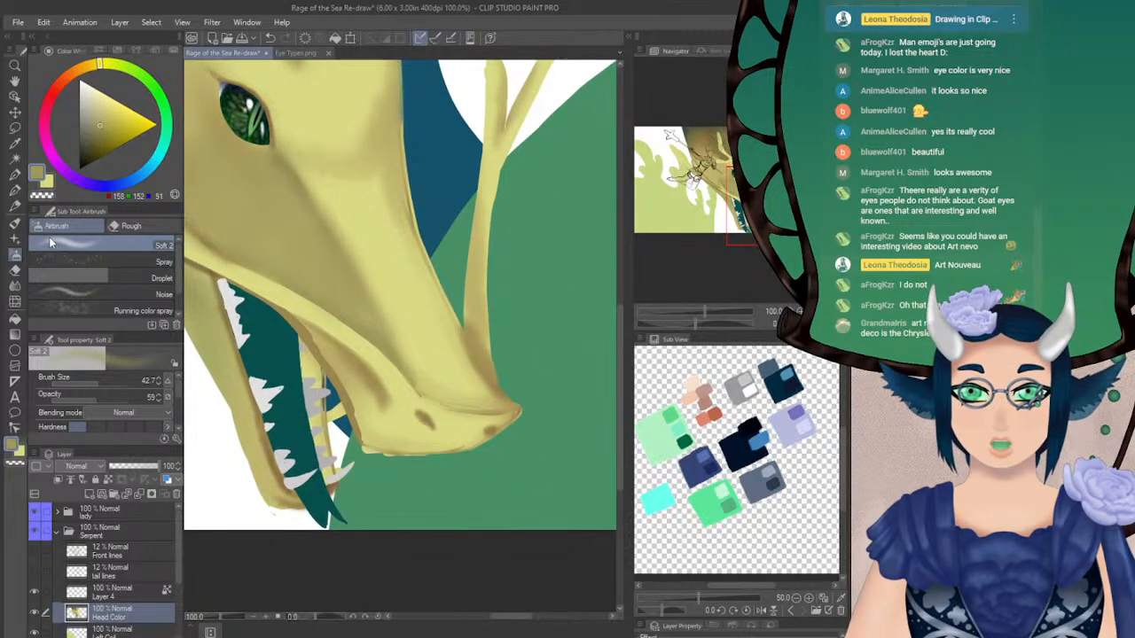
left_click(15, 191)
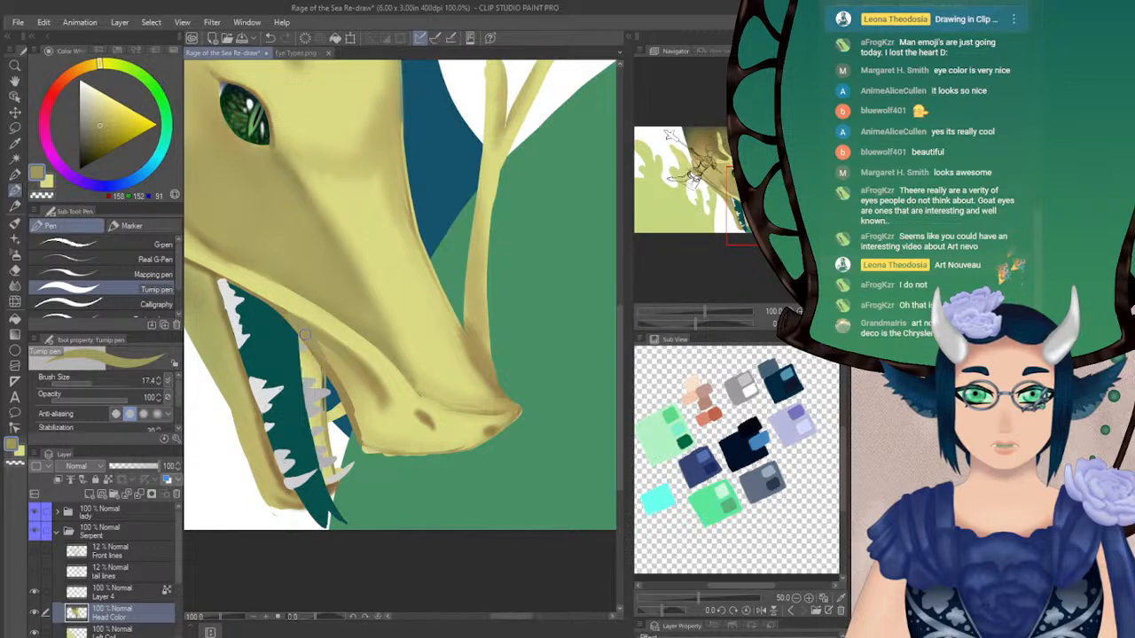
left_click_drag(322, 344, 379, 417)
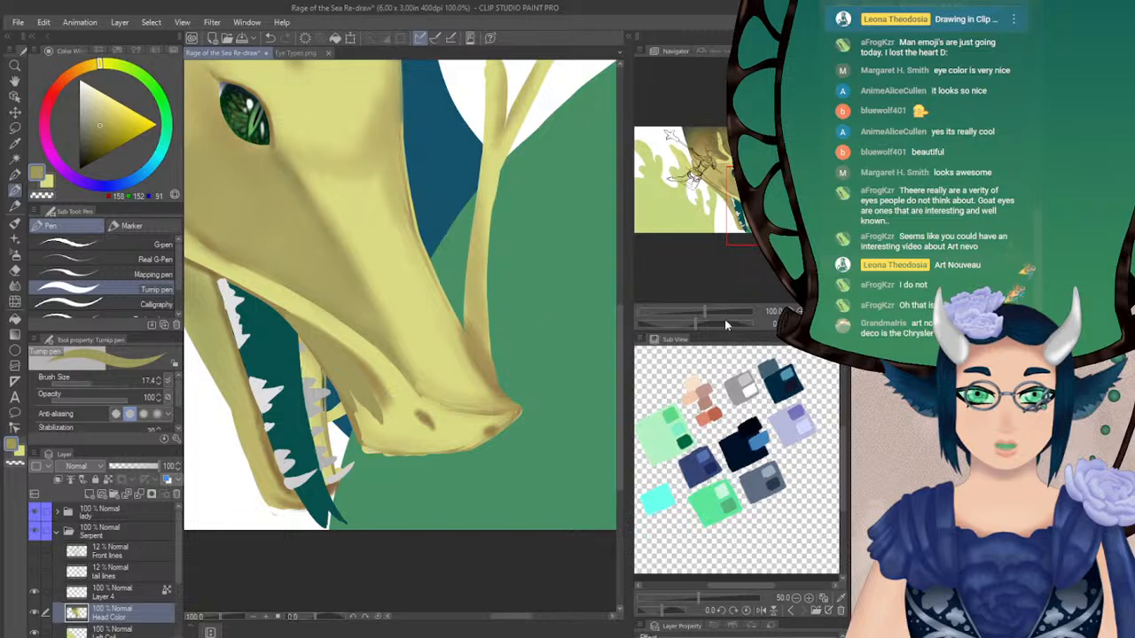
left_click(820, 323)
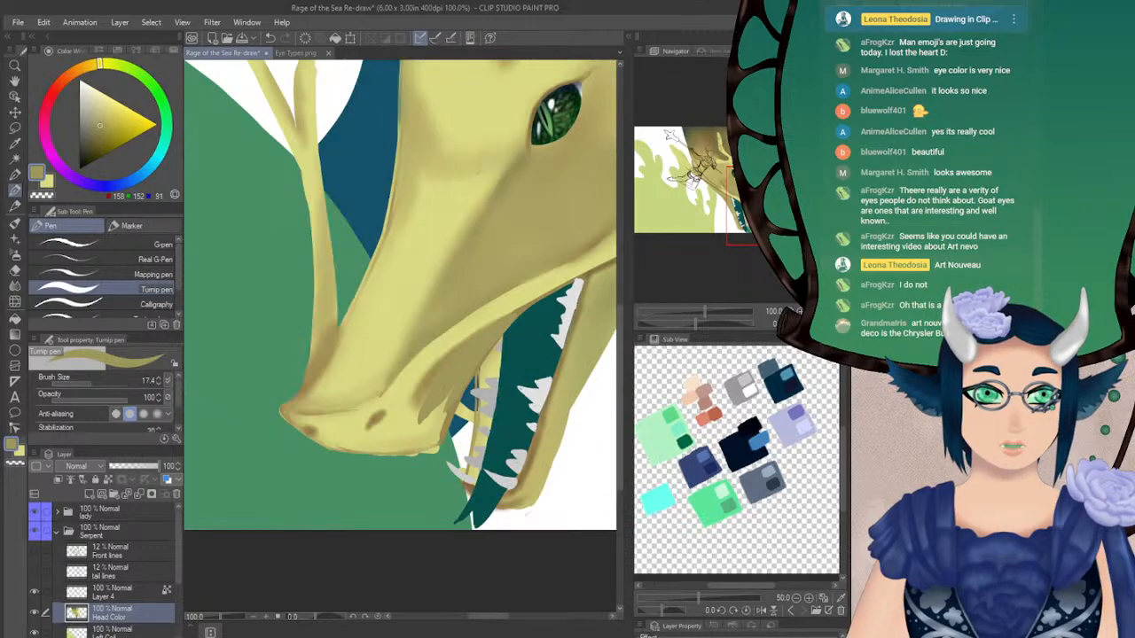
left_click_drag(779, 207, 749, 211)
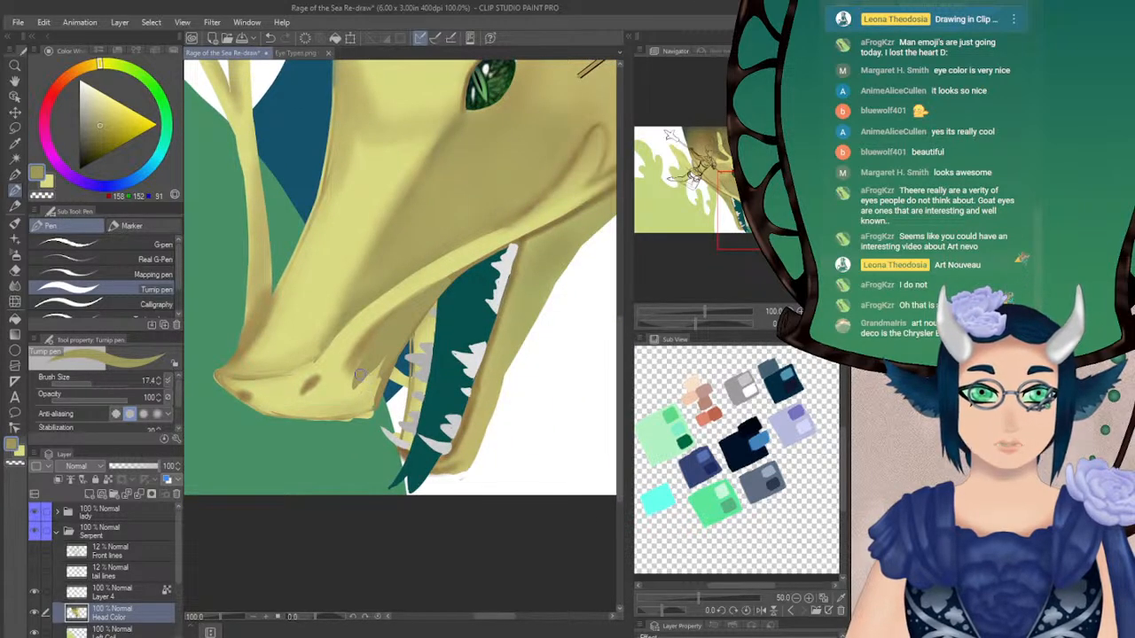
mouse_move(355, 374)
left_mouse_down()
mouse_move(371, 404)
mouse_move(381, 350)
mouse_move(413, 325)
mouse_move(331, 375)
mouse_move(365, 408)
left_mouse_up()
key("ctrl+z")
left_click(47, 181)
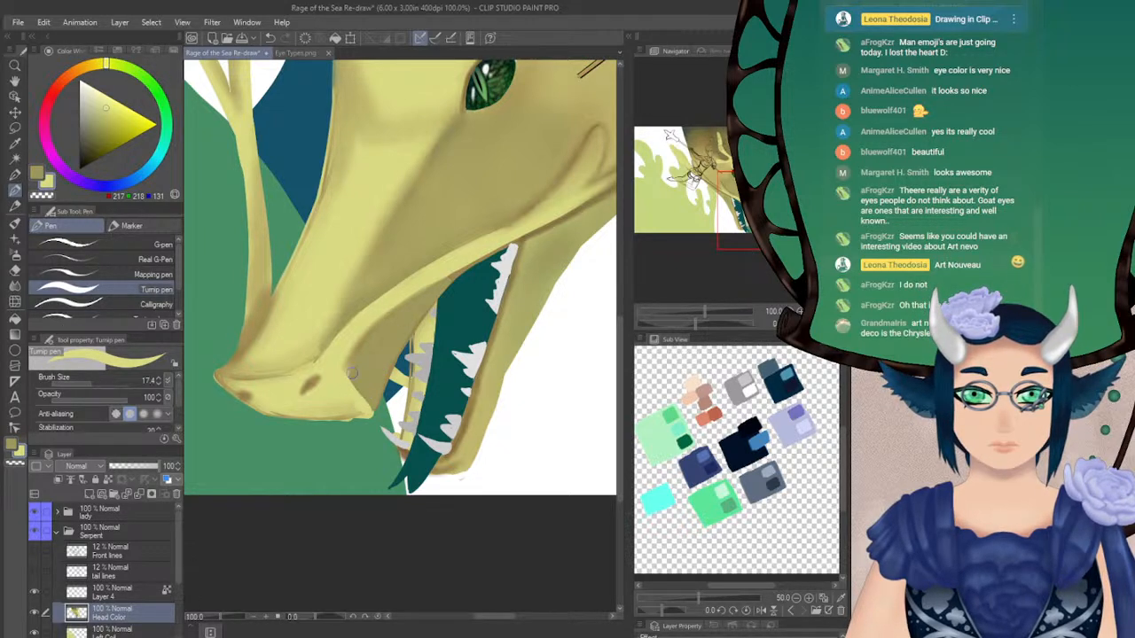
Soften the olive shading on the upper lip behind the nostril with the Blur tool at size 42.7
left_click_drag(695, 321, 747, 324)
key("j")
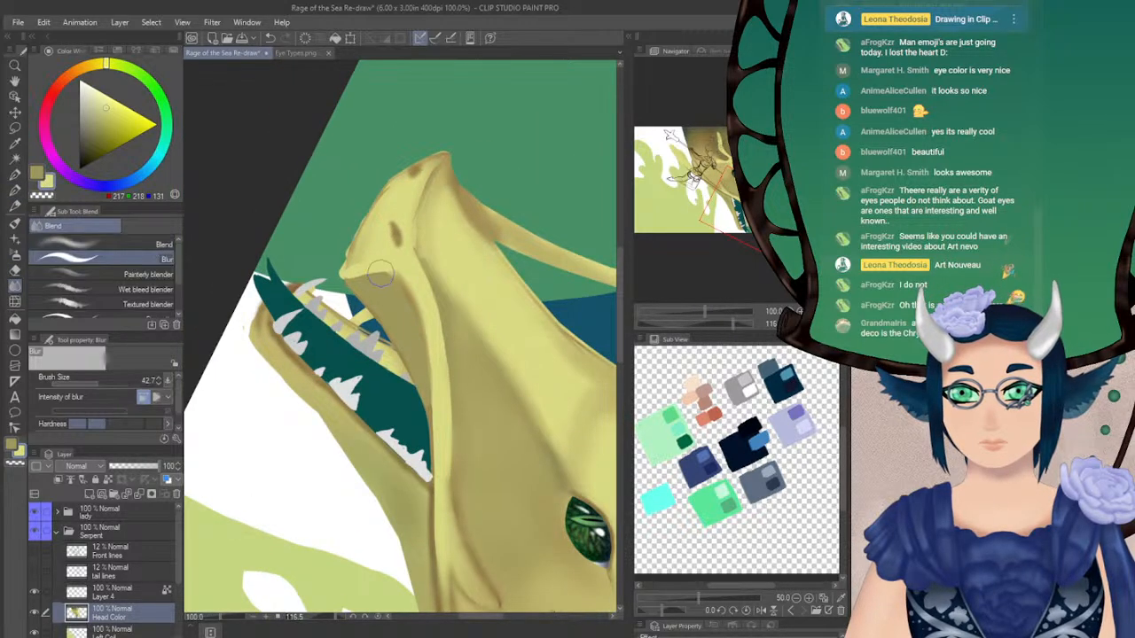
mouse_move(357, 276)
left_mouse_down()
mouse_move(384, 280)
mouse_move(415, 335)
left_mouse_up()
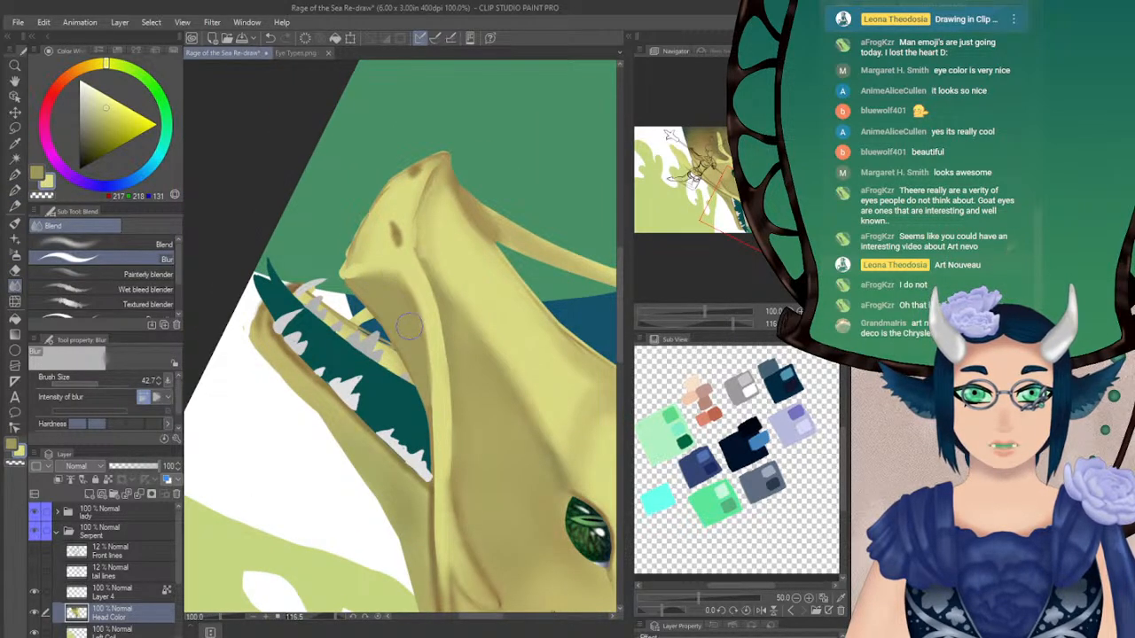
mouse_move(375, 290)
left_mouse_down()
mouse_move(421, 371)
mouse_move(414, 343)
mouse_move(442, 451)
mouse_move(417, 314)
mouse_move(435, 383)
left_mouse_up()
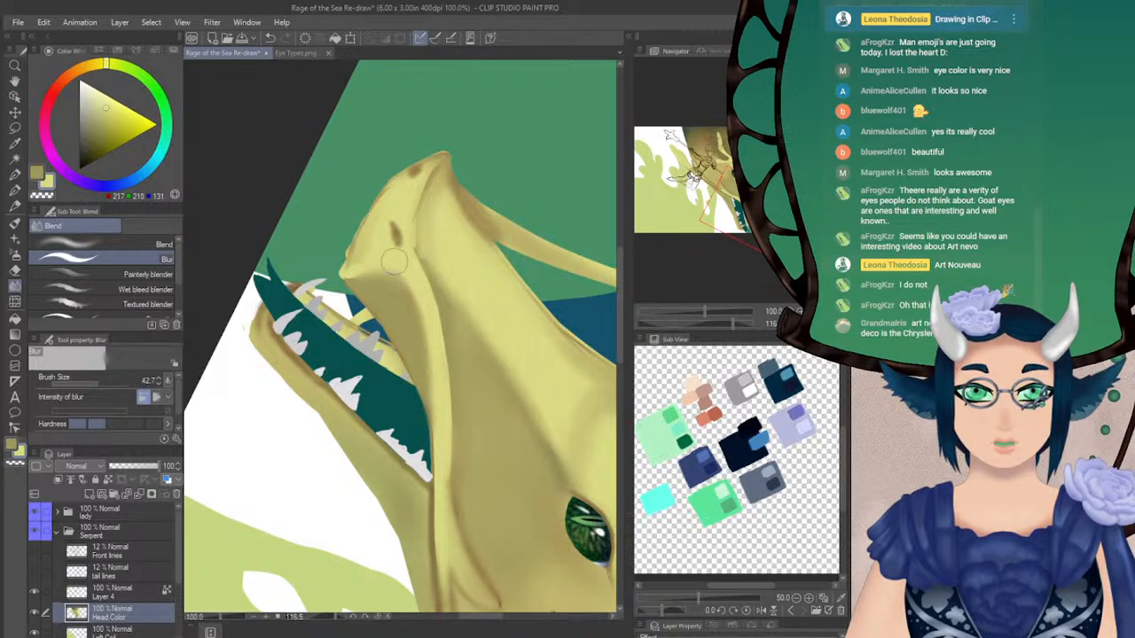
Paint the fold at the mouth corner light yellow and join it to the lip ridge with the Turnip pen at size 17.4
left_click(14, 189)
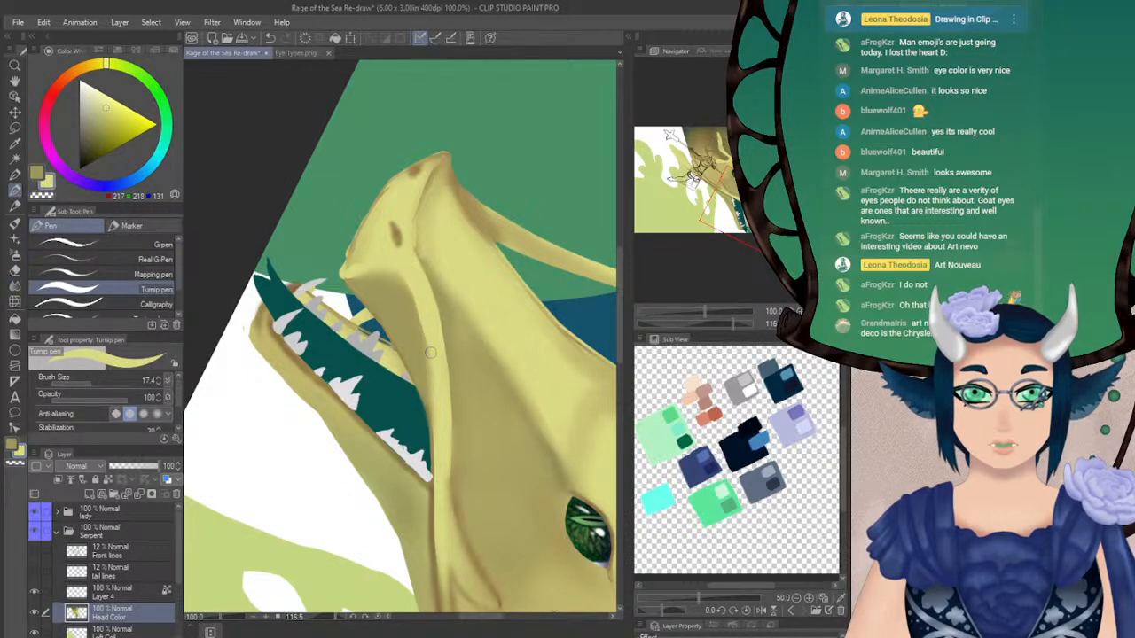
key("ctrl+@")
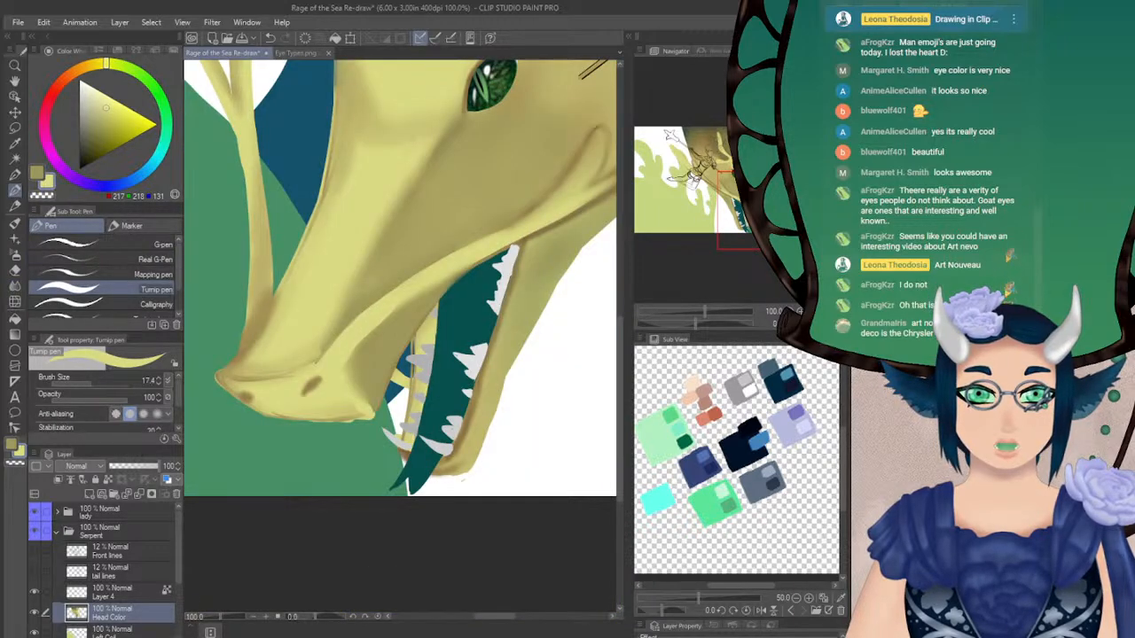
left_click_drag(700, 322, 720, 352)
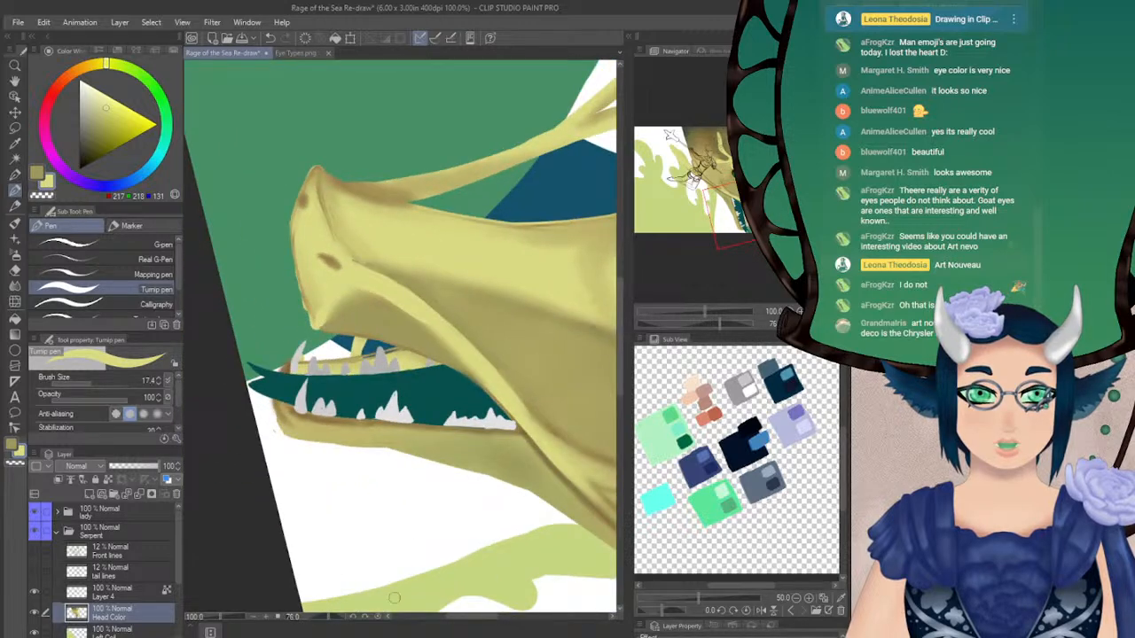
left_click_drag(451, 616, 472, 617)
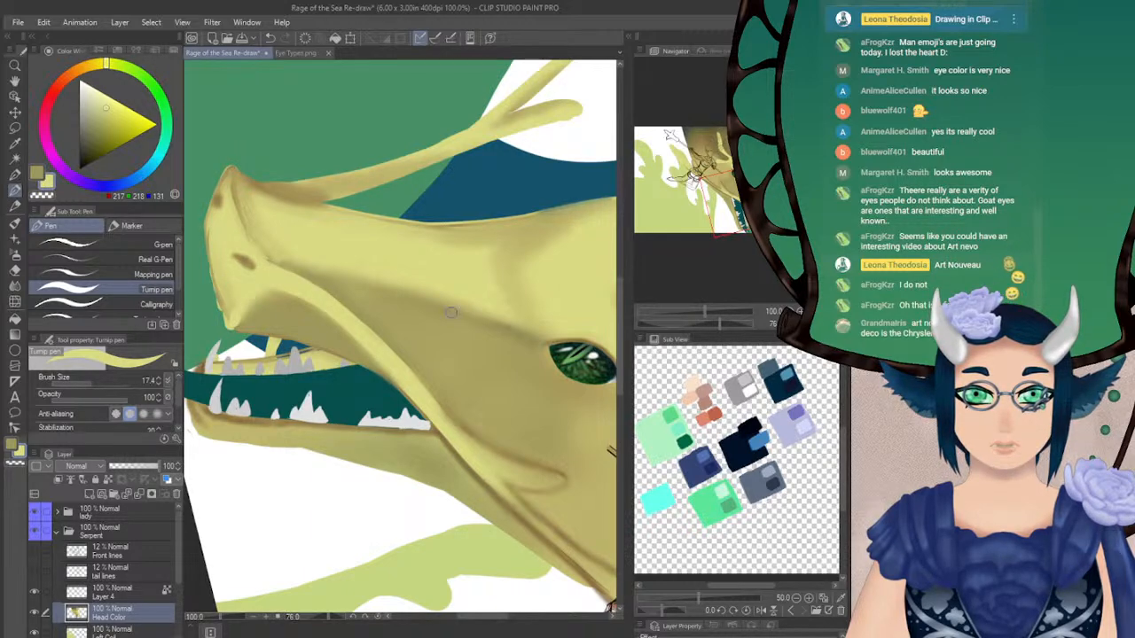
left_click(811, 325)
left_click(826, 325)
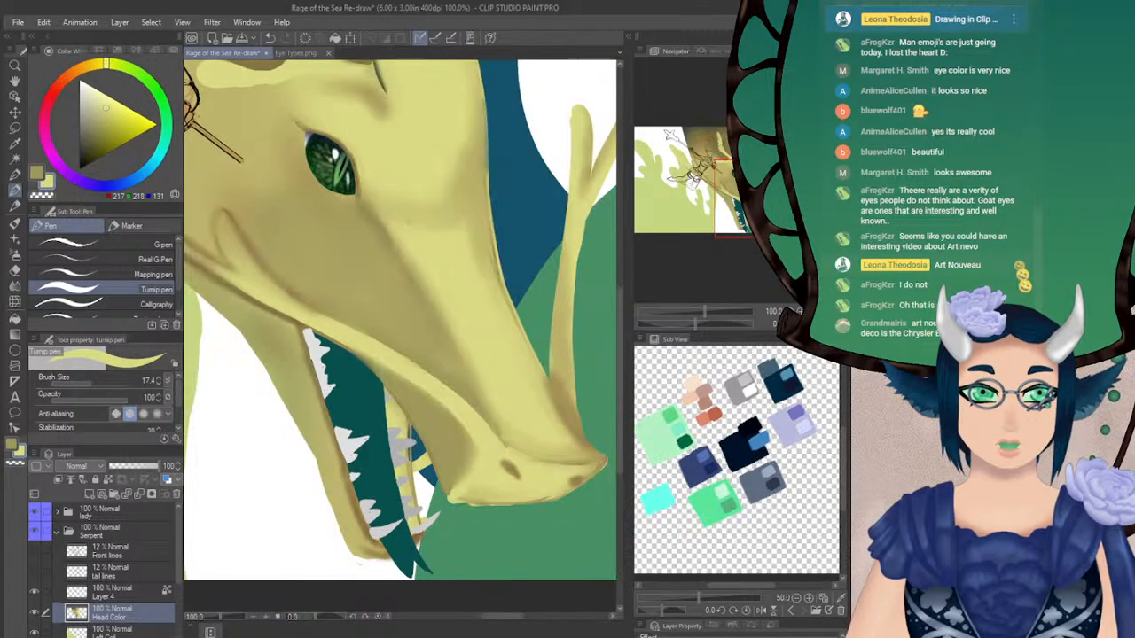
left_click_drag(372, 292, 459, 342)
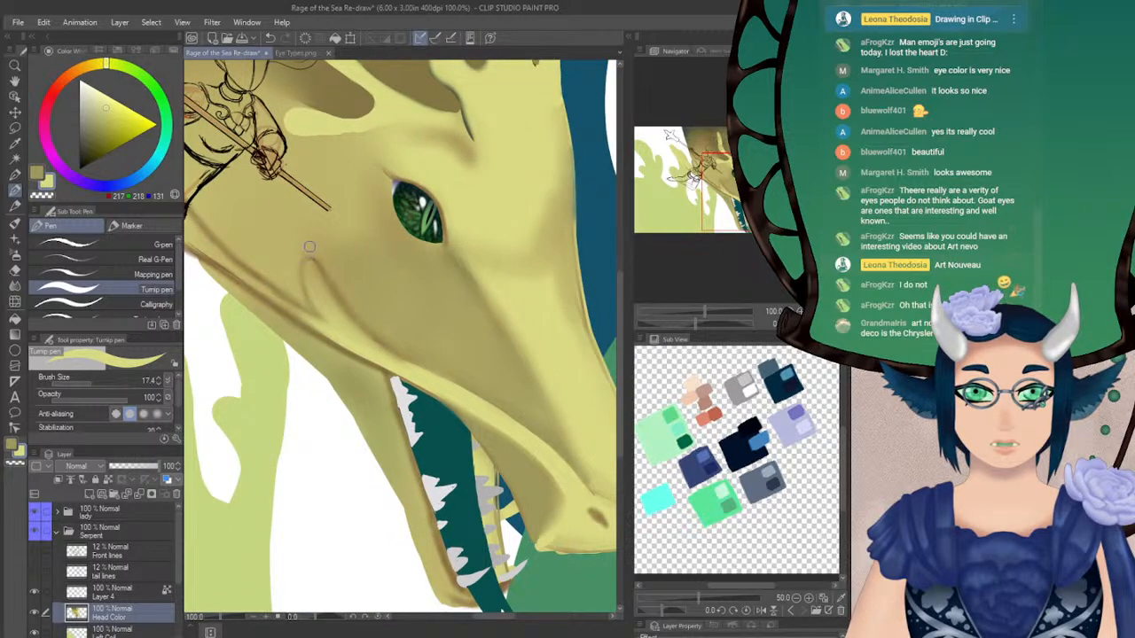
mouse_move(307, 260)
left_mouse_down()
mouse_move(302, 291)
mouse_move(330, 314)
left_mouse_up()
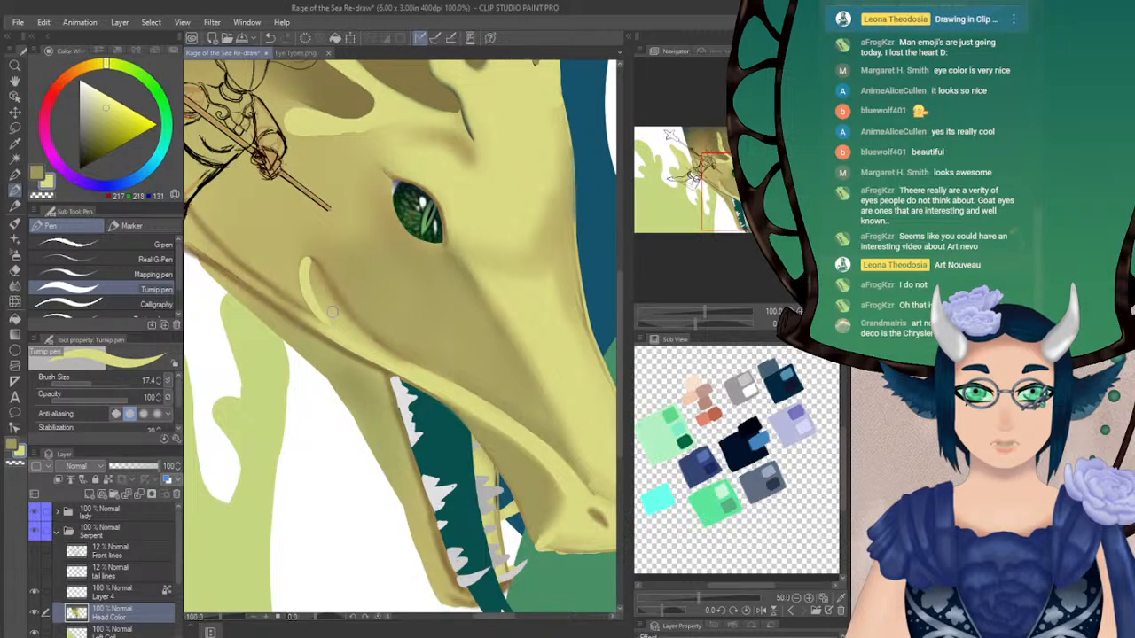
left_click_drag(308, 261, 359, 331)
left_click_drag(325, 292, 439, 382)
left_click_drag(317, 273, 337, 321)
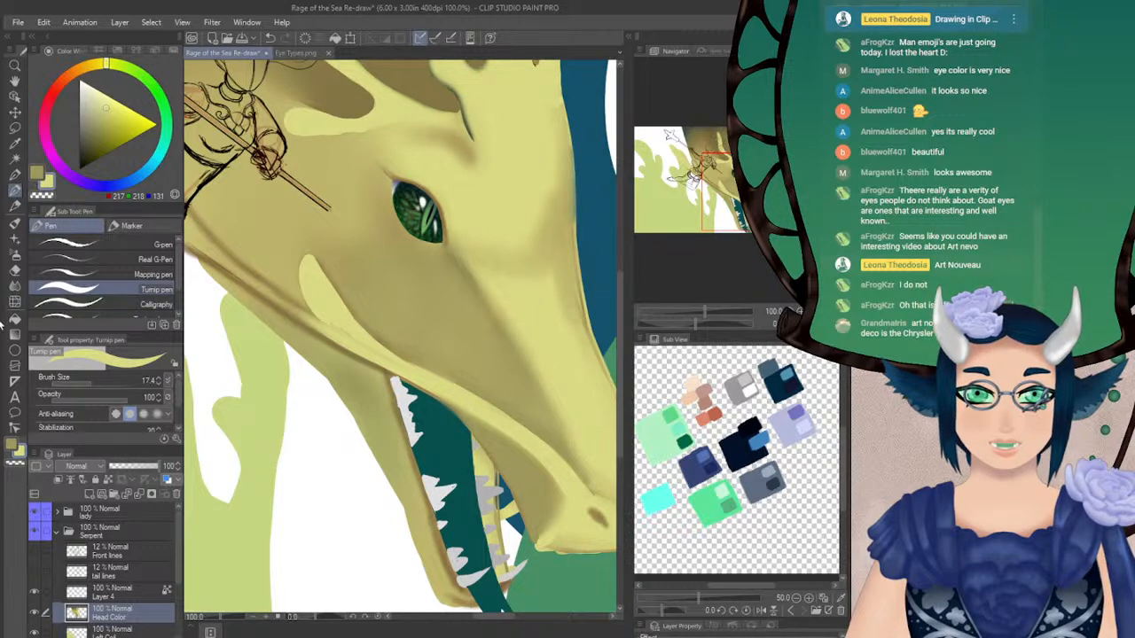
Blur the cheek shading beside the mouth-corner fold at size 42.7 and redefine the fold's edge in light yellow with the Turnip pen
left_click(15, 286)
mouse_move(345, 271)
left_mouse_down()
mouse_move(308, 287)
mouse_move(303, 260)
mouse_move(411, 356)
mouse_move(320, 284)
mouse_move(397, 358)
left_mouse_up()
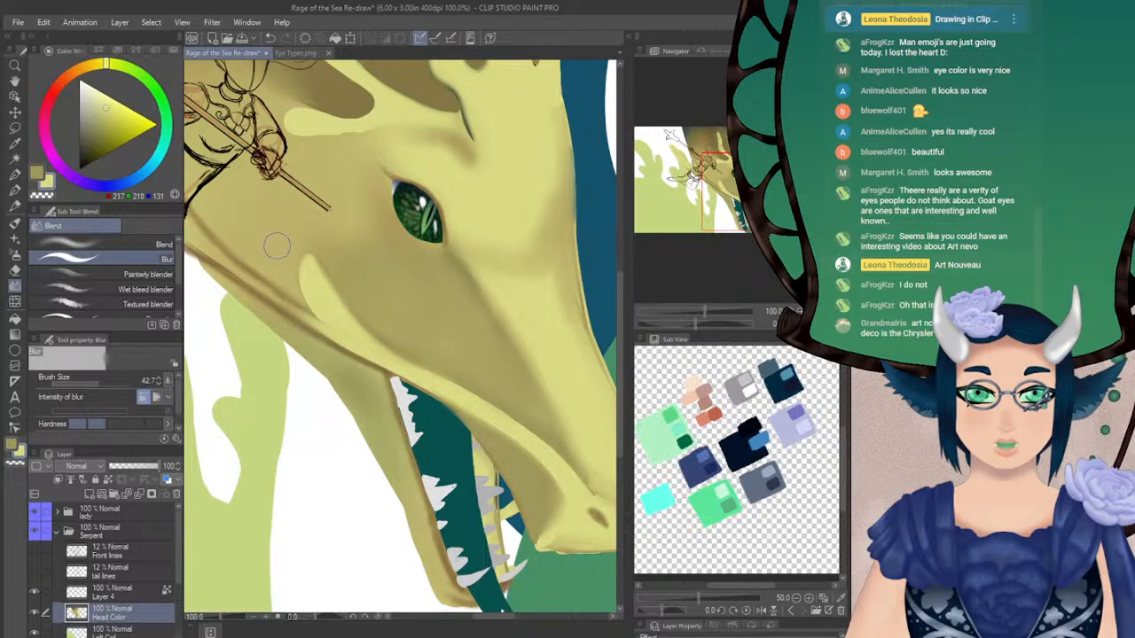
key("p")
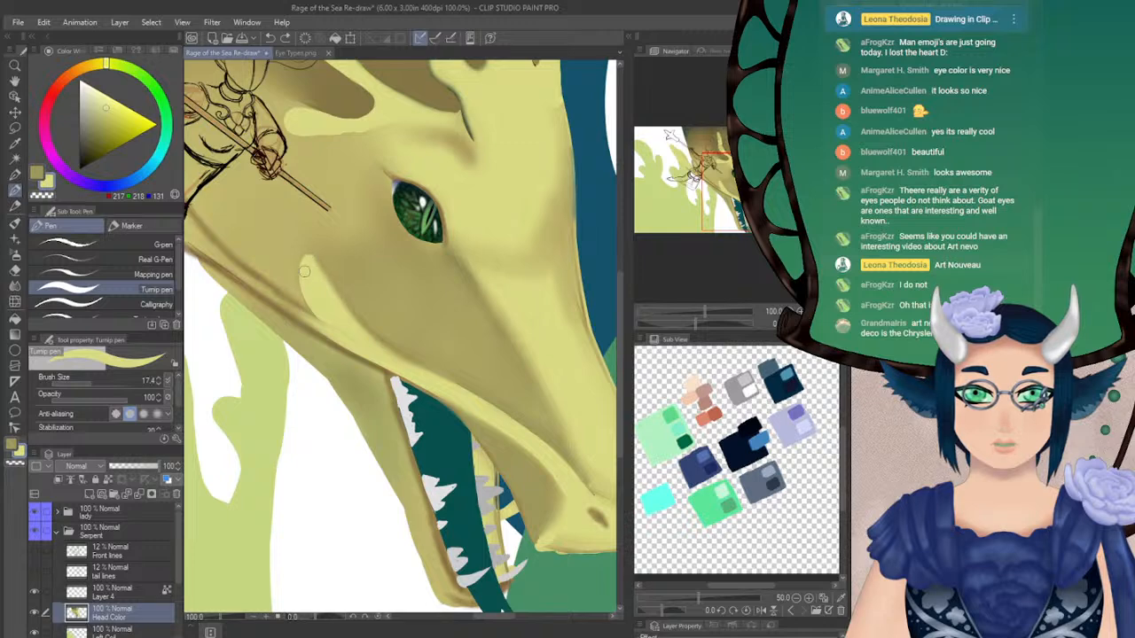
left_click_drag(320, 277, 394, 354)
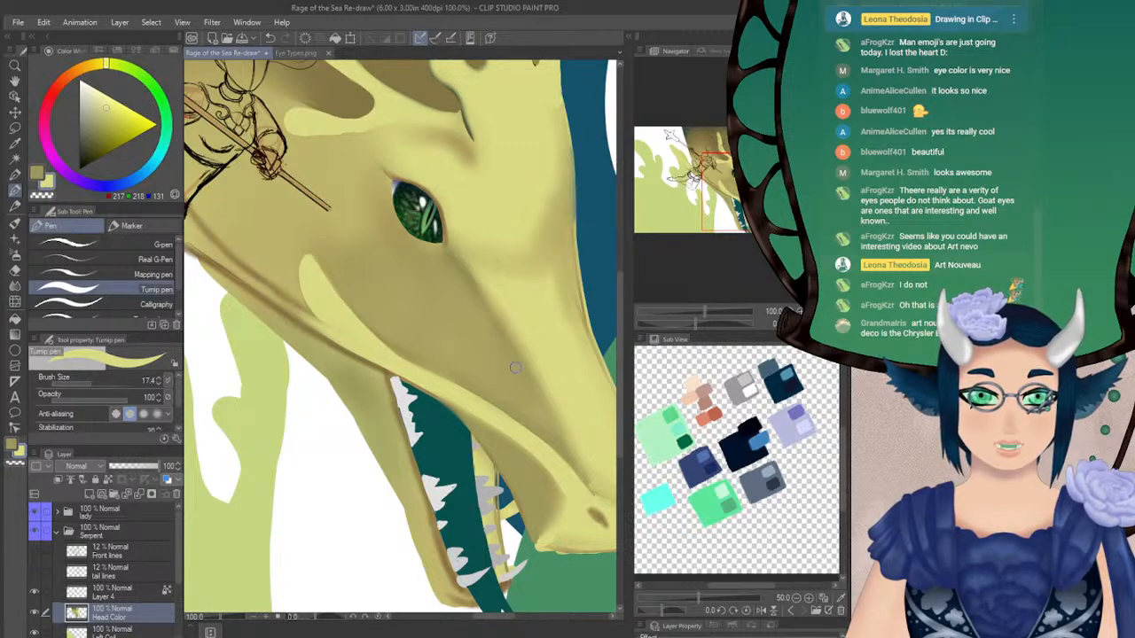
Soften the cheek shading along the mouth-corner fold and lip ridge with the Blur tool at size 33.4
mouse_move(495, 378)
left_mouse_down()
mouse_move(346, 283)
mouse_move(357, 285)
left_mouse_up()
key("x")
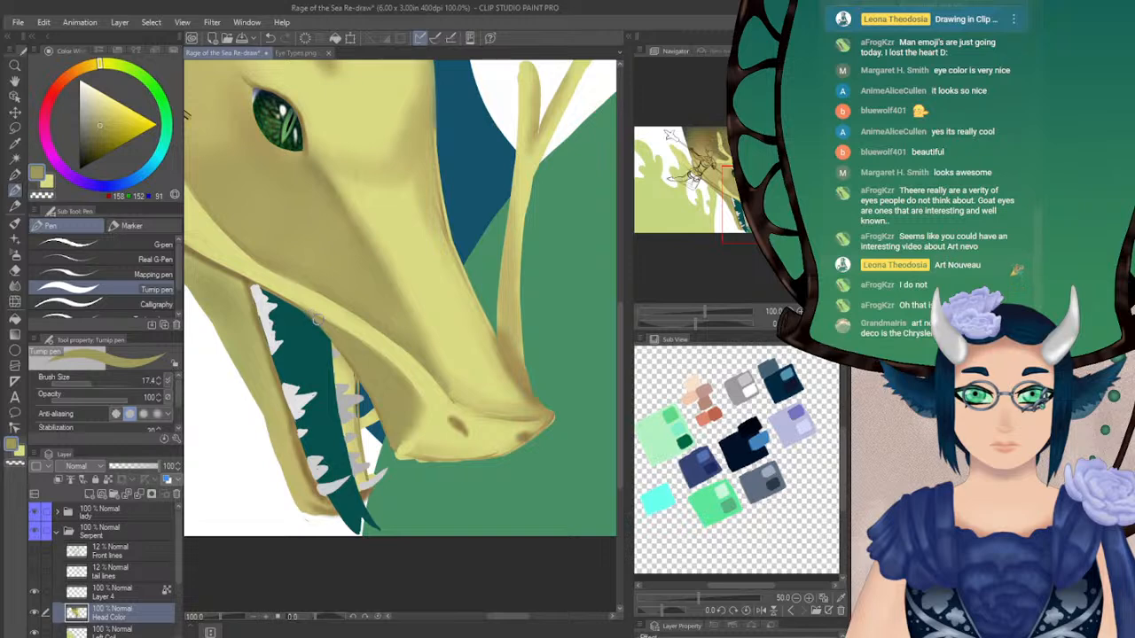
left_click_drag(357, 285, 409, 307)
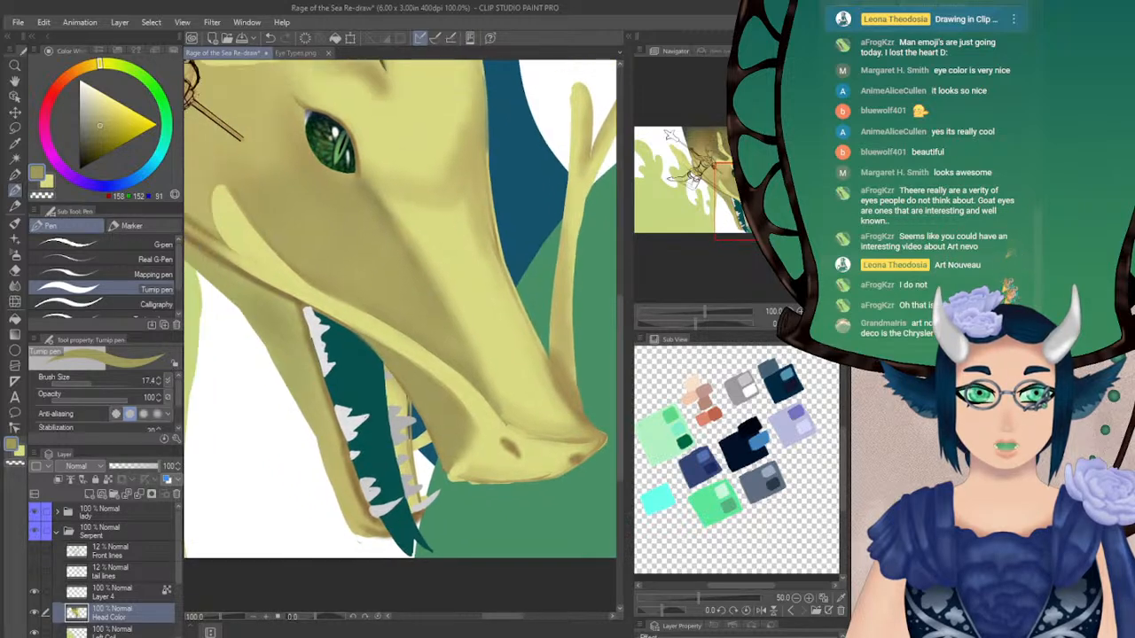
left_click_drag(701, 326, 710, 321)
key("x")
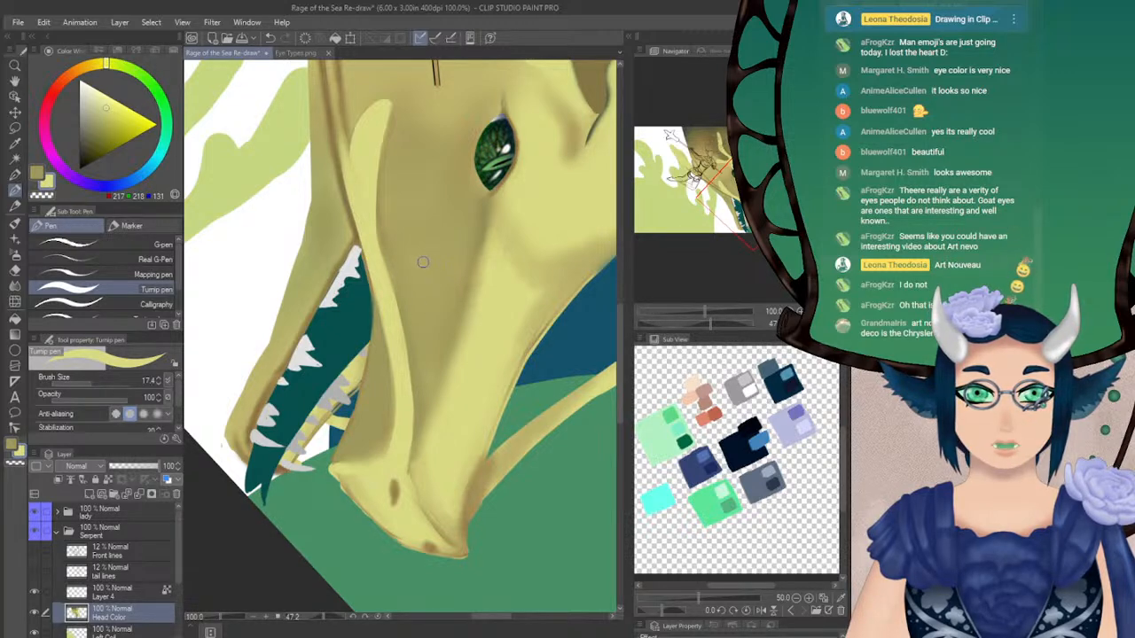
key("x")
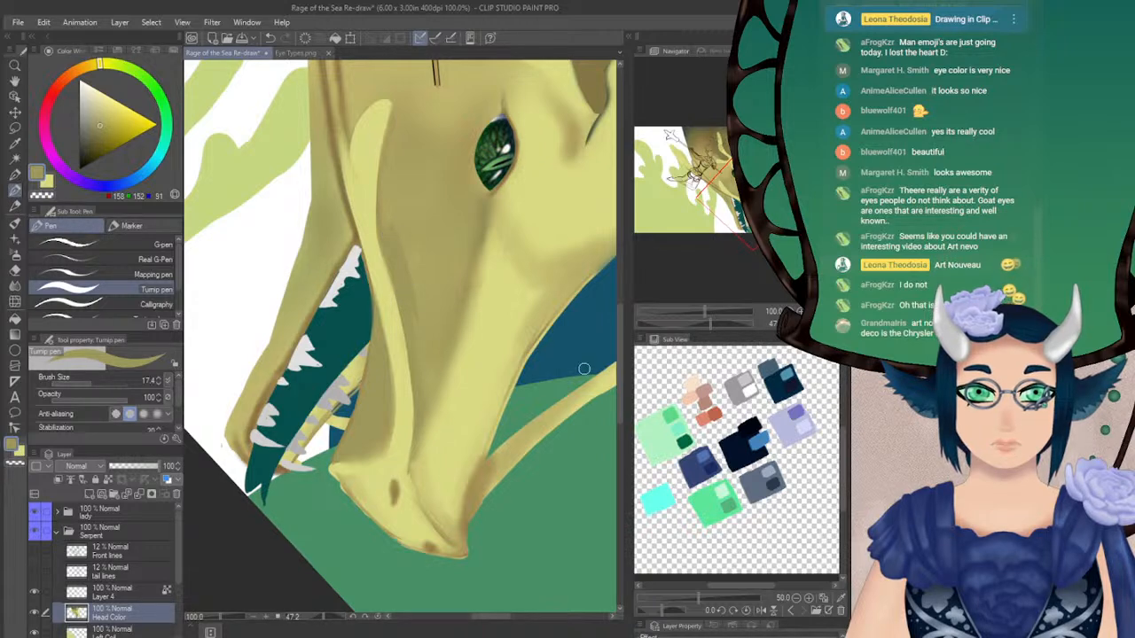
key("j")
left_click_drag(92, 383, 97, 386)
mouse_move(394, 215)
left_mouse_down()
mouse_move(418, 323)
mouse_move(422, 288)
left_mouse_up()
left_click(811, 325)
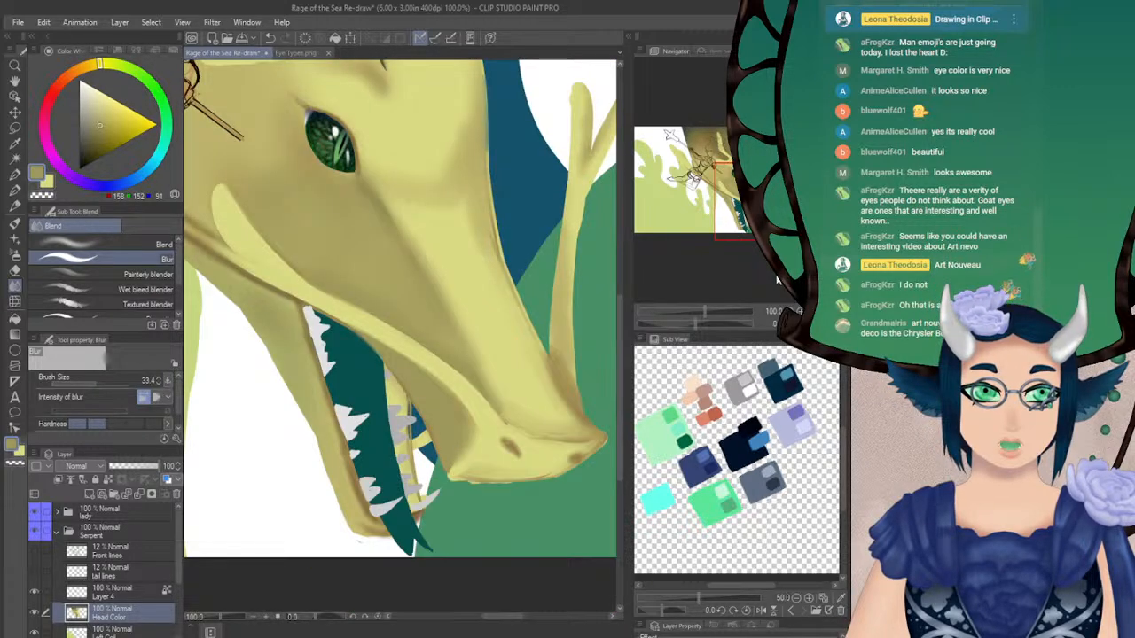
Paint a light yellow fold on the rear of the jaw behind the sketched rider's waist with the Turnip pen at size 17.4
left_click_drag(743, 203, 711, 177)
key("x")
left_click(15, 193)
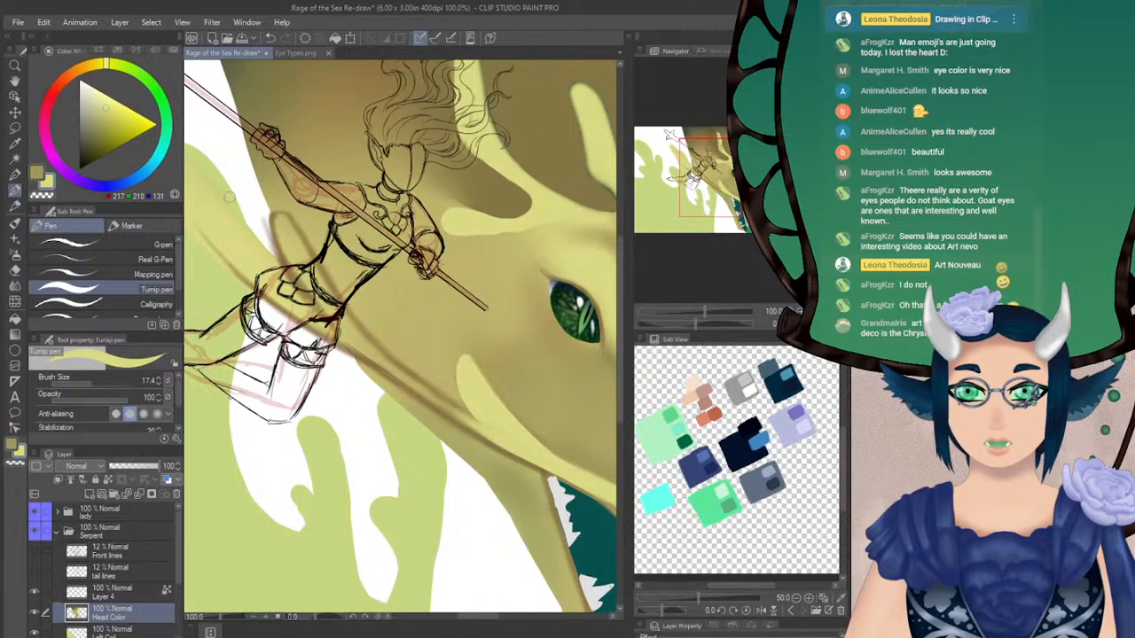
left_click_drag(277, 216, 308, 298)
left_click_drag(277, 216, 334, 296)
left_click_drag(303, 230, 355, 317)
key("ctrl+z")
left_click_drag(289, 224, 345, 314)
left_click_drag(307, 249, 361, 331)
Extend the light yellow ridge along the jawline from the rider's waist to the mouth-corner fold with the Turnip pen
left_click_drag(334, 293, 410, 376)
left_click_drag(361, 334, 454, 404)
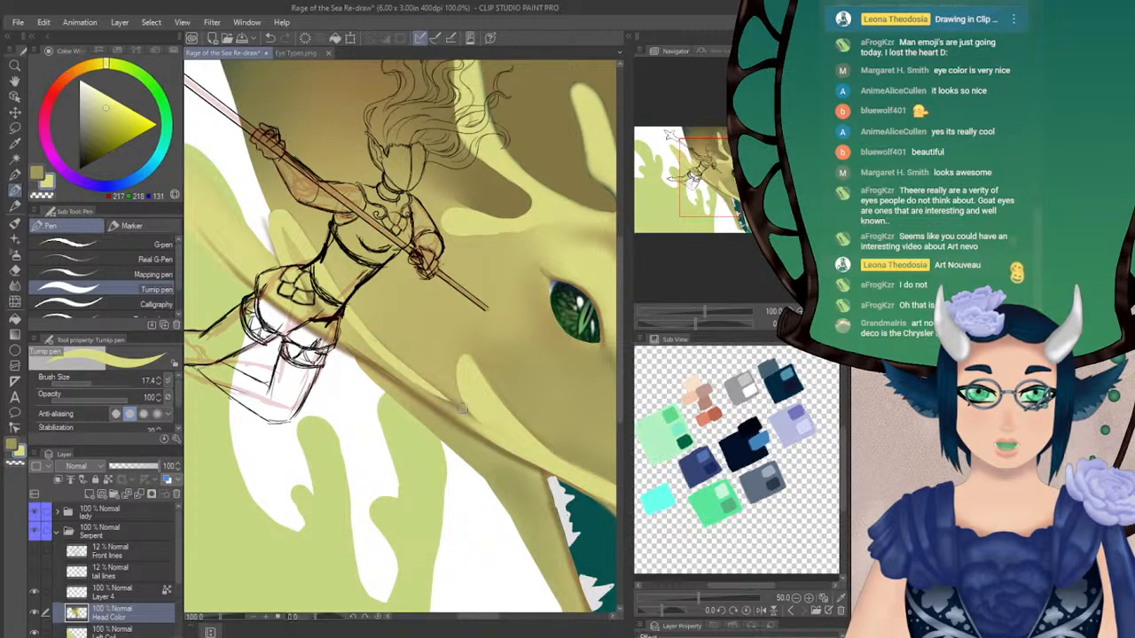
left_click_drag(387, 362, 475, 415)
key("ctrl+z")
left_click_drag(391, 362, 494, 432)
left_click_drag(418, 381, 520, 446)
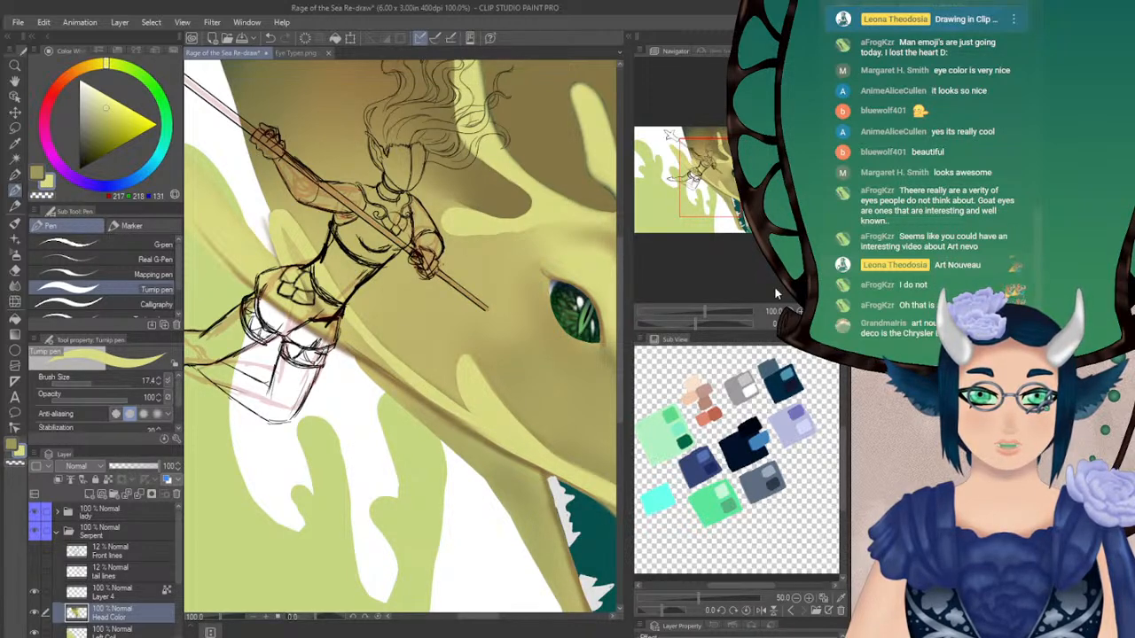
left_click_drag(384, 201, 459, 220)
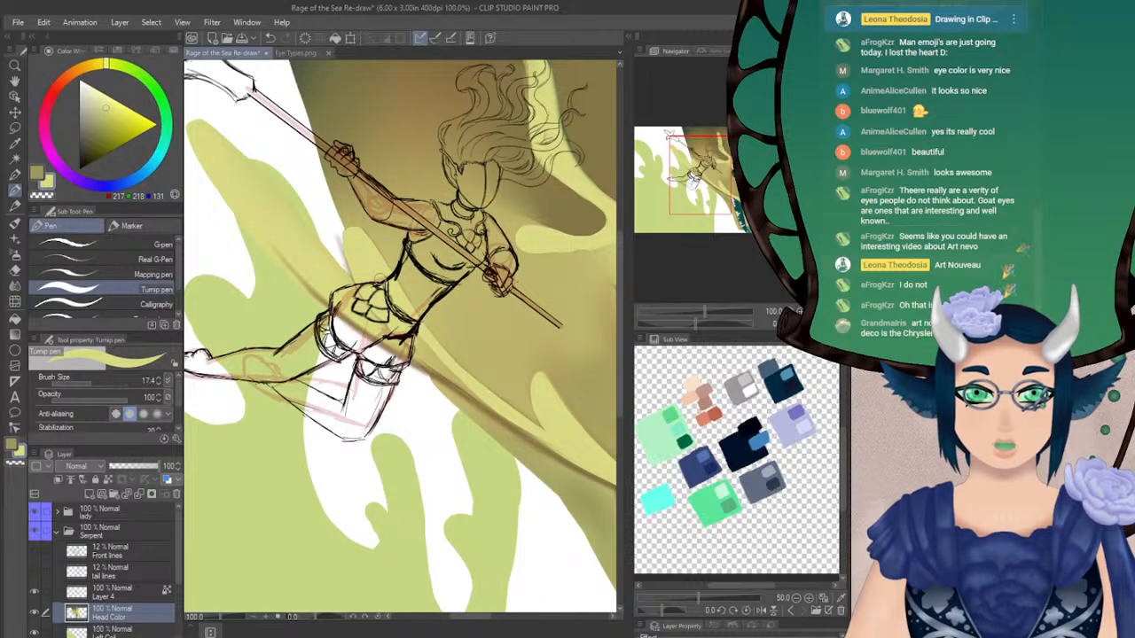
left_click_drag(417, 305, 338, 243)
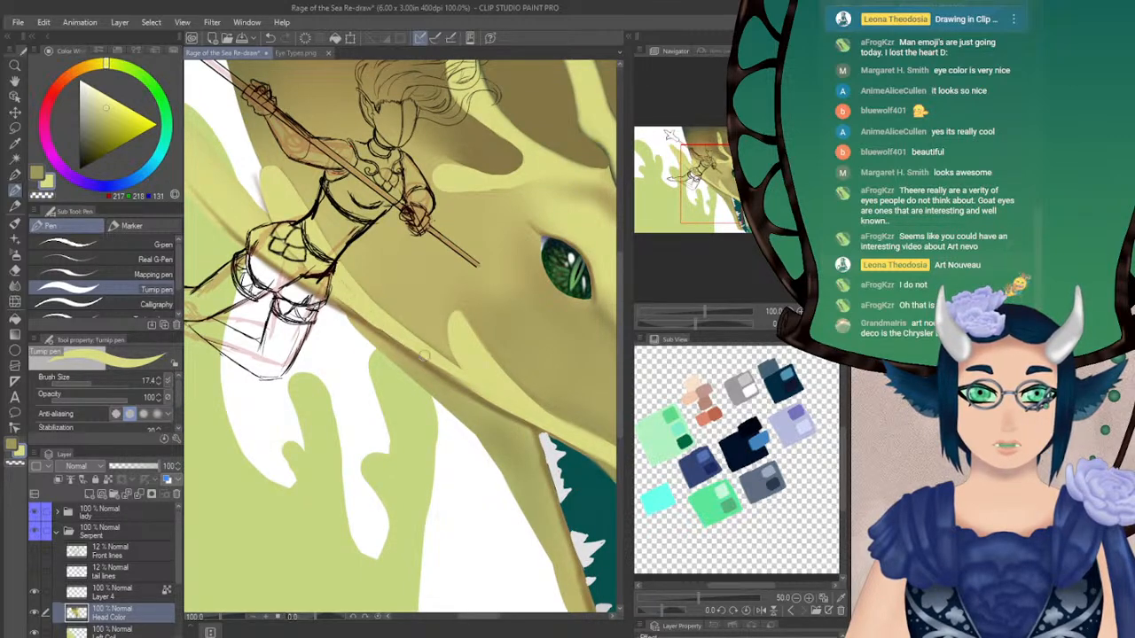
Rework the light yellow rear jaw ridge beyond the rider's waist with the Turnip pen, locking the Head Color layer's transparent pixels
left_click(825, 323)
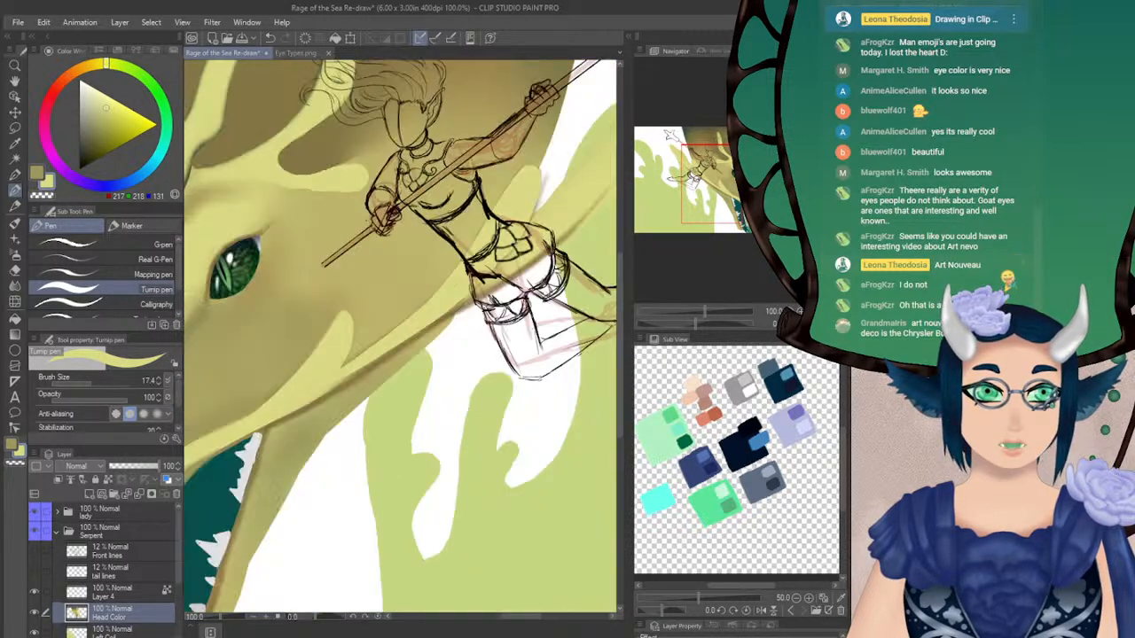
mouse_move(727, 181)
left_mouse_down()
mouse_move(744, 177)
mouse_move(728, 179)
mouse_move(720, 163)
mouse_move(694, 188)
mouse_move(711, 186)
left_mouse_up()
left_click_drag(700, 326, 725, 325)
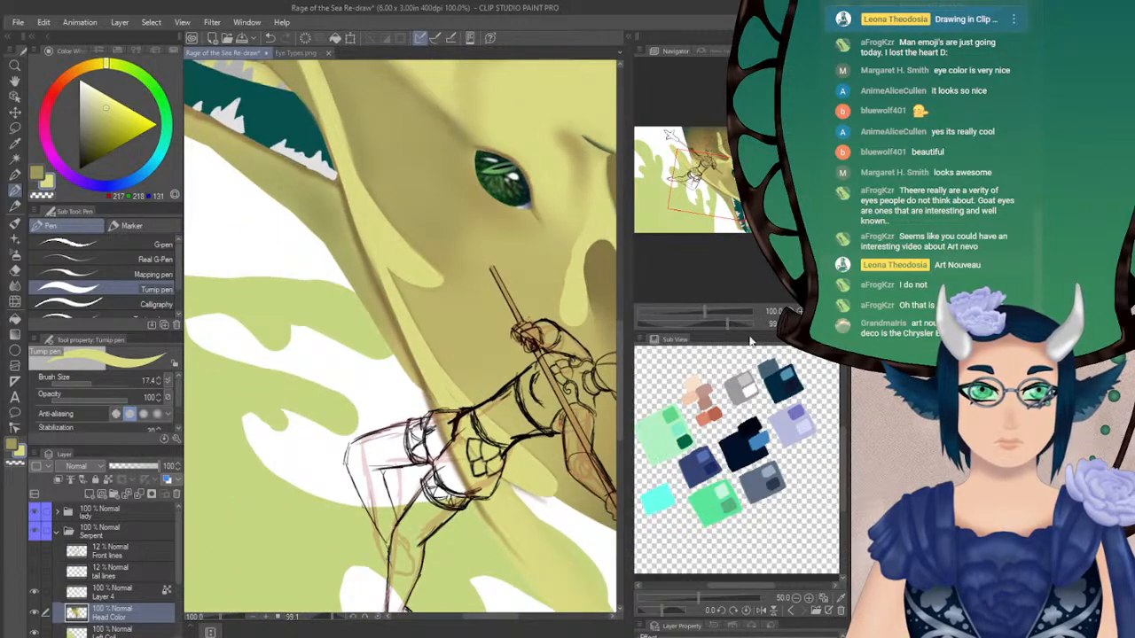
key("h")
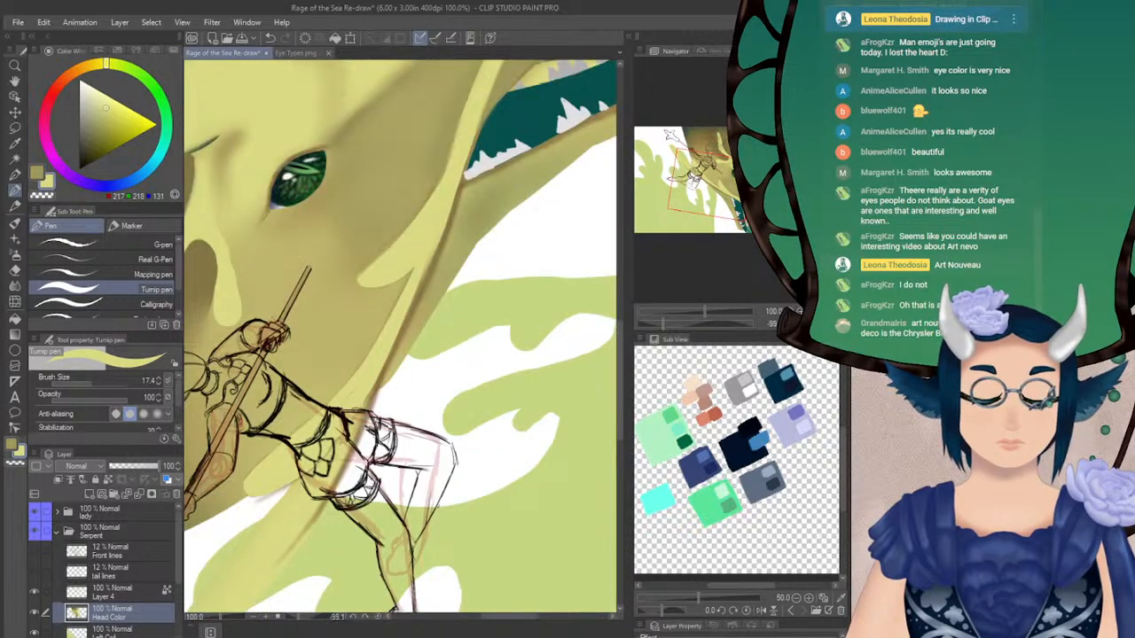
left_click_drag(682, 326, 703, 326)
mouse_move(705, 196)
left_mouse_down()
mouse_move(689, 176)
mouse_move(703, 184)
left_mouse_up()
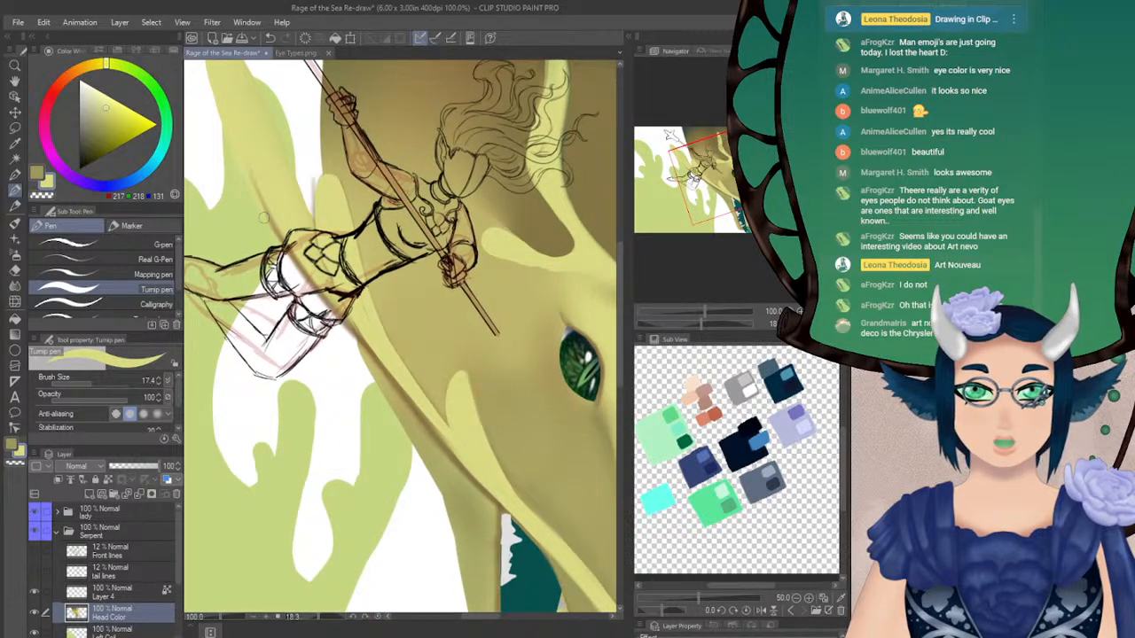
left_click_drag(243, 150, 331, 305)
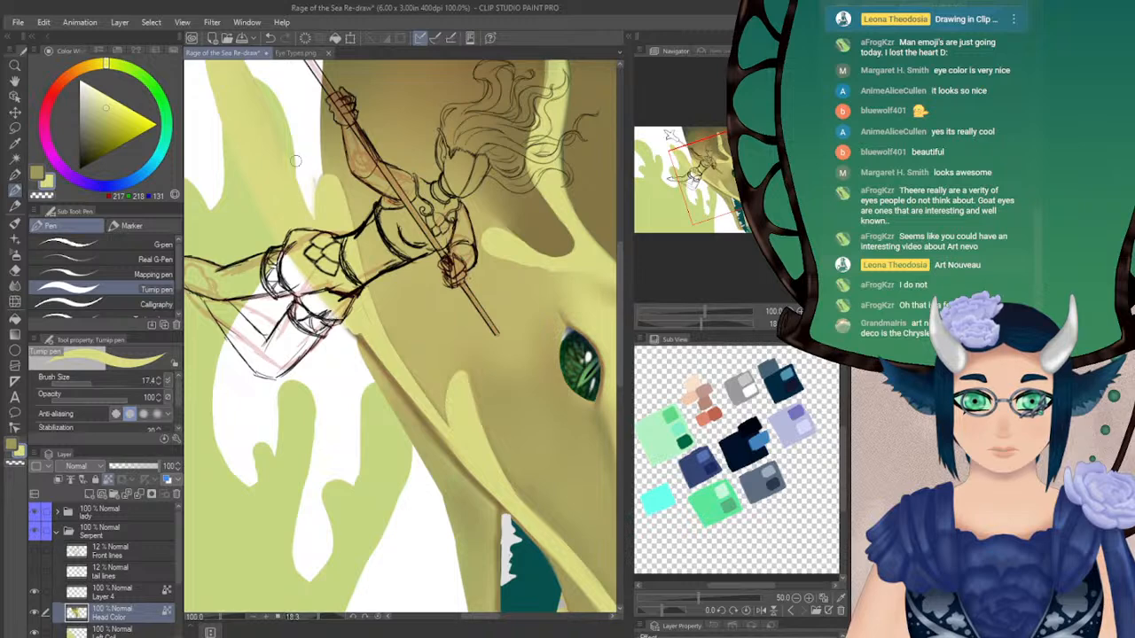
key("ctrl+z")
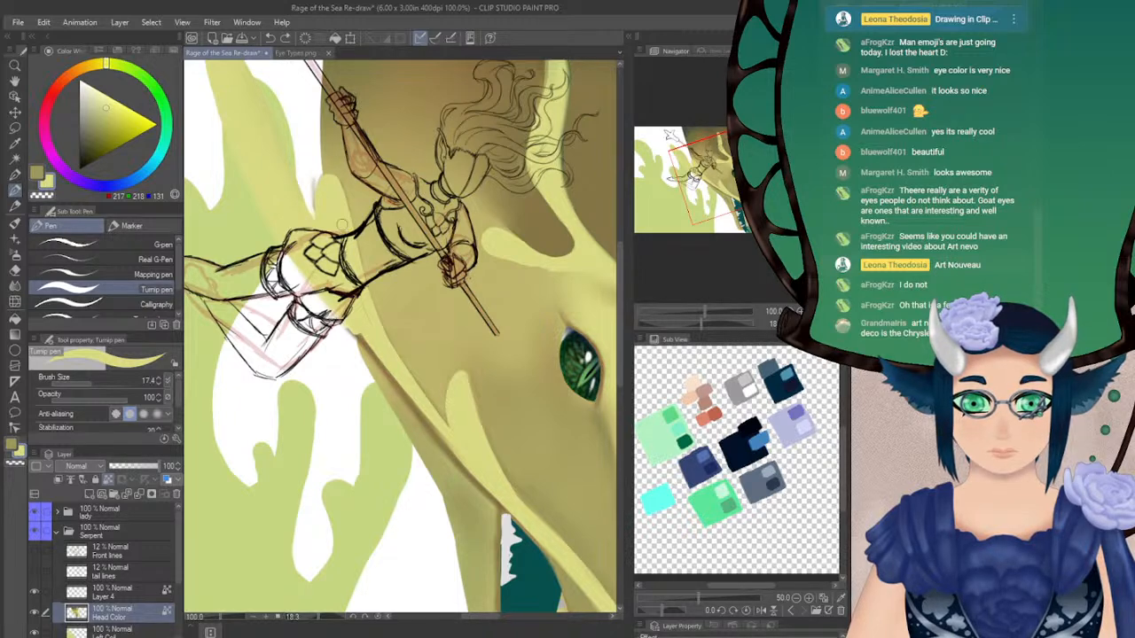
Mark the edge of the rear jaw fold above the rider's waist with black Turnip pen strokes at size 17.4
left_click_drag(468, 170, 511, 245)
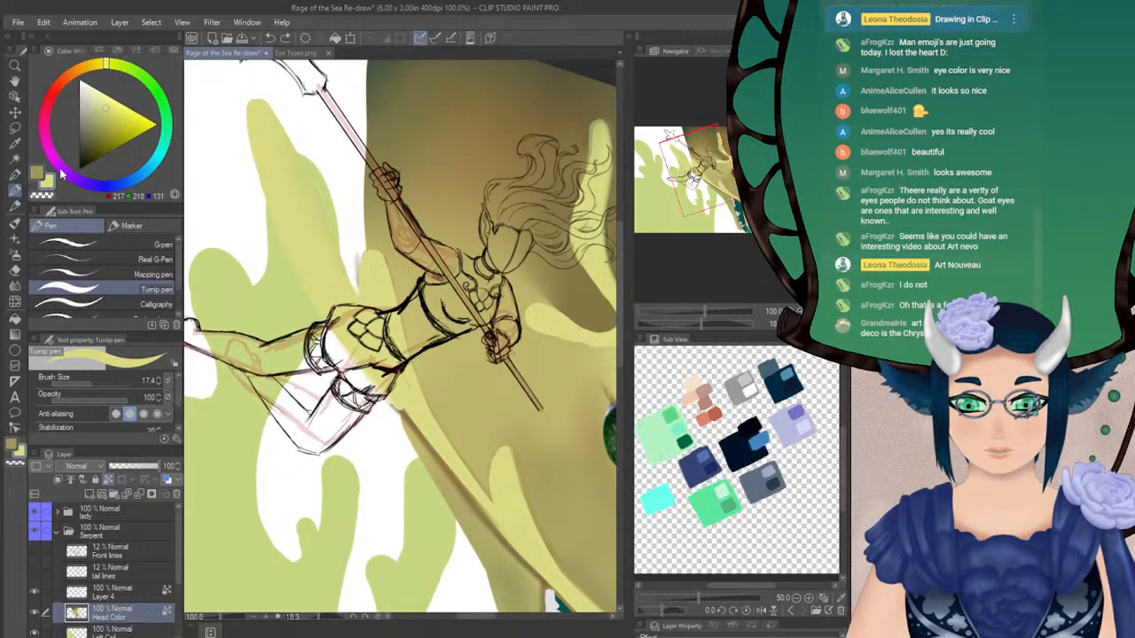
left_click(15, 98)
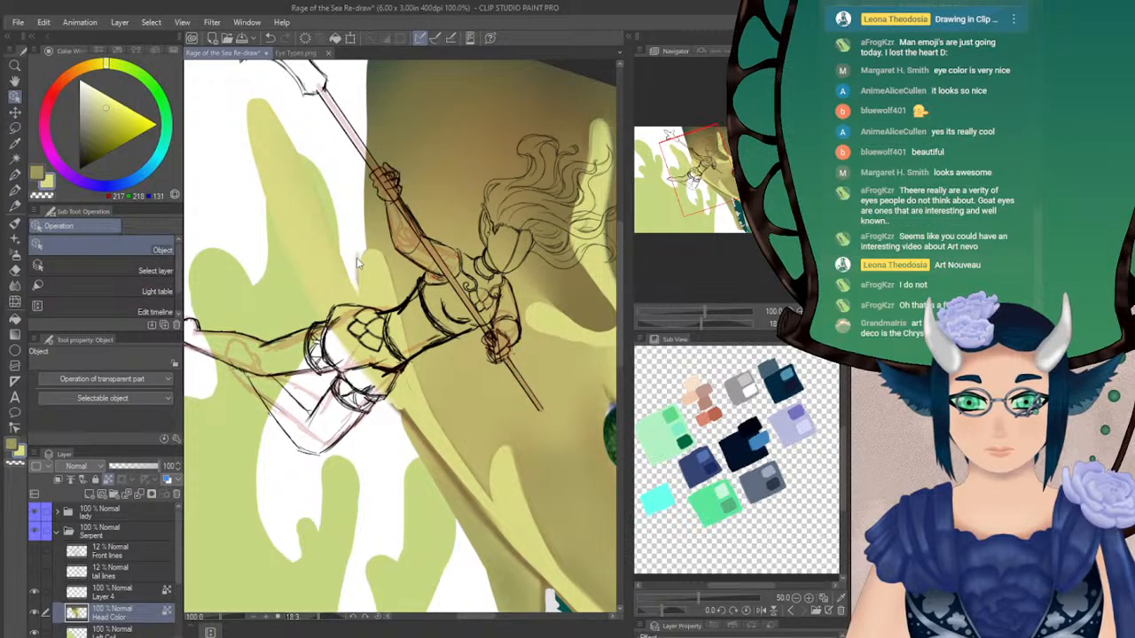
left_click(15, 189)
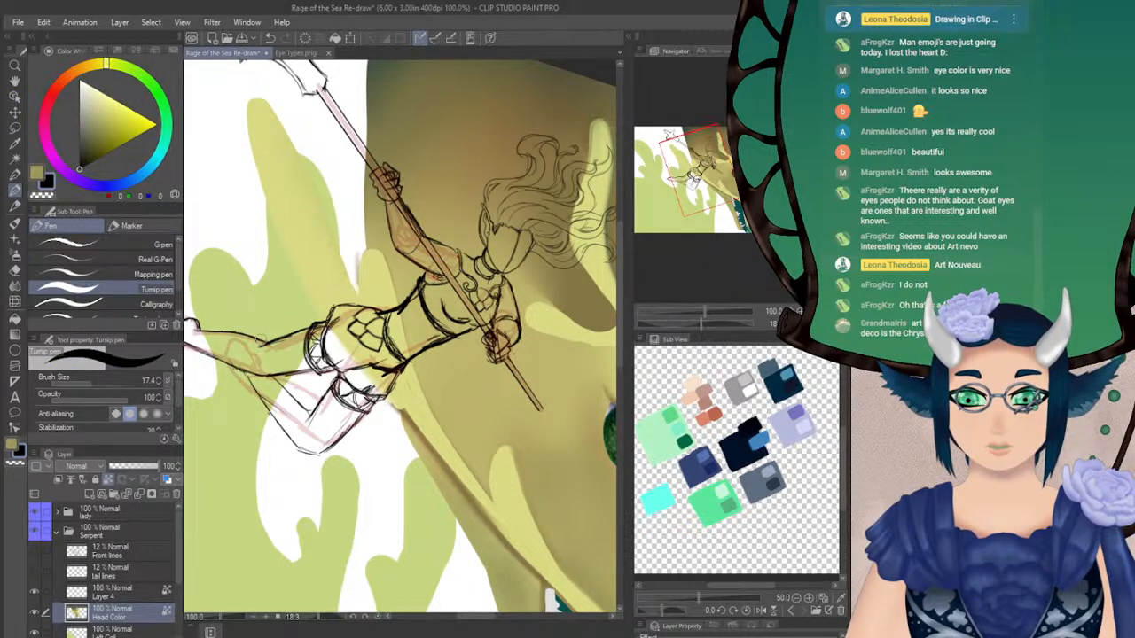
mouse_move(342, 226)
left_mouse_down()
mouse_move(359, 301)
mouse_move(368, 283)
mouse_move(359, 306)
mouse_move(261, 95)
mouse_move(366, 333)
left_mouse_up()
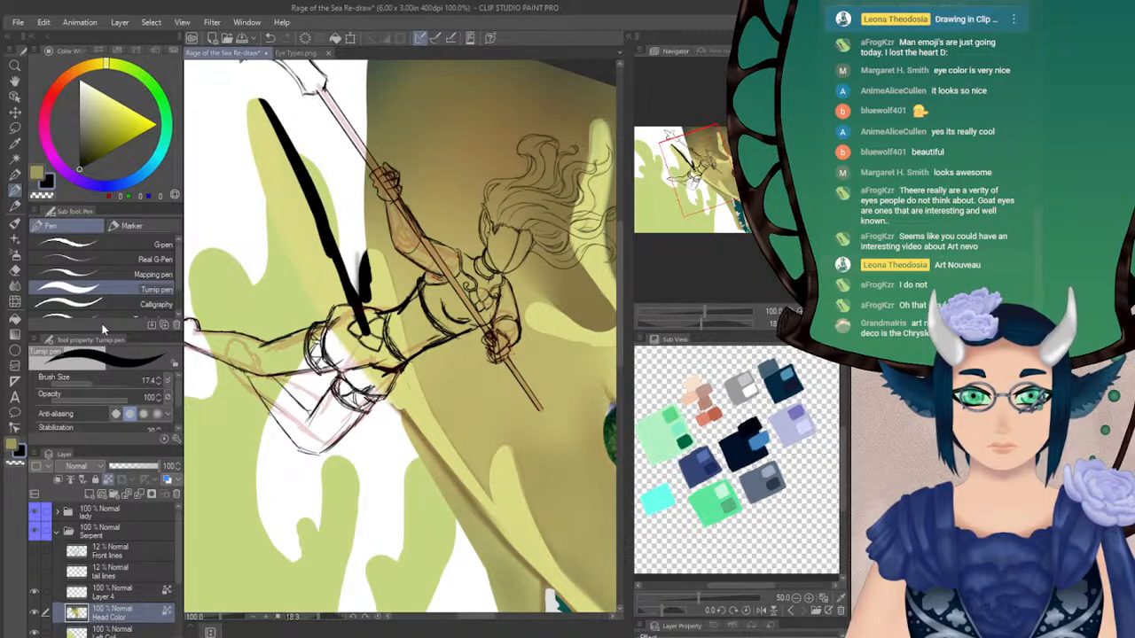
left_click(15, 270)
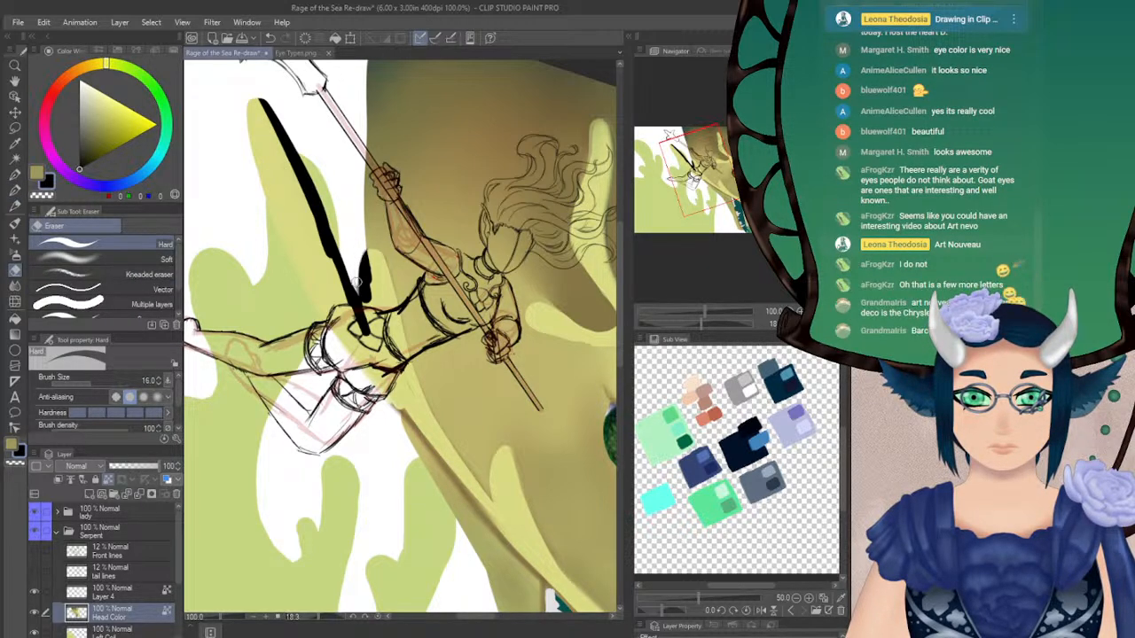
left_click(14, 257)
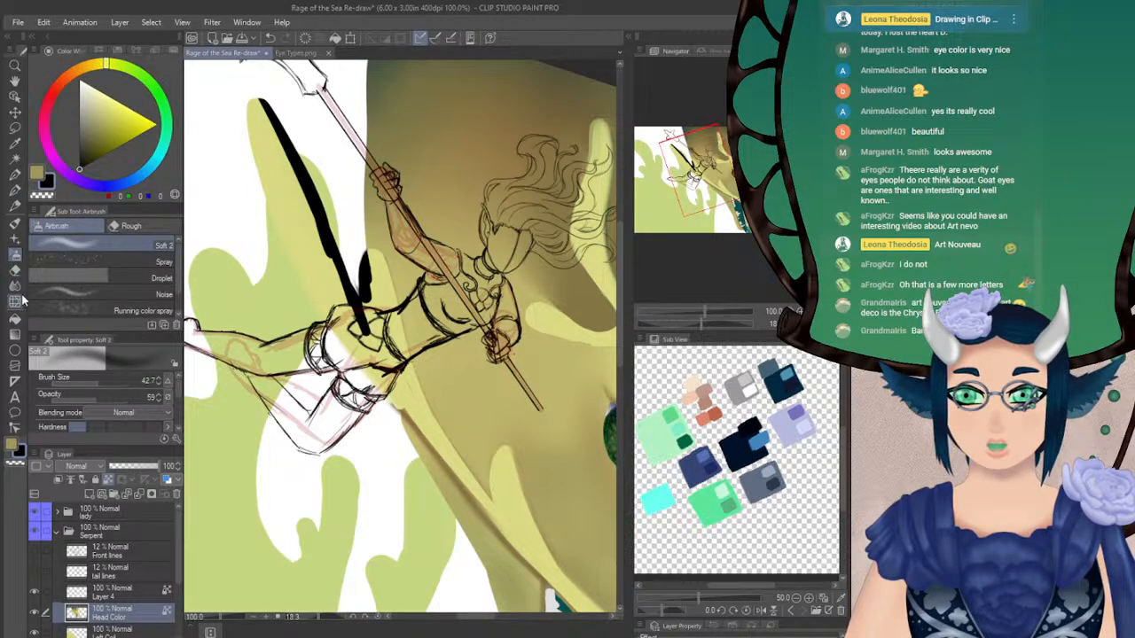
left_click(15, 270)
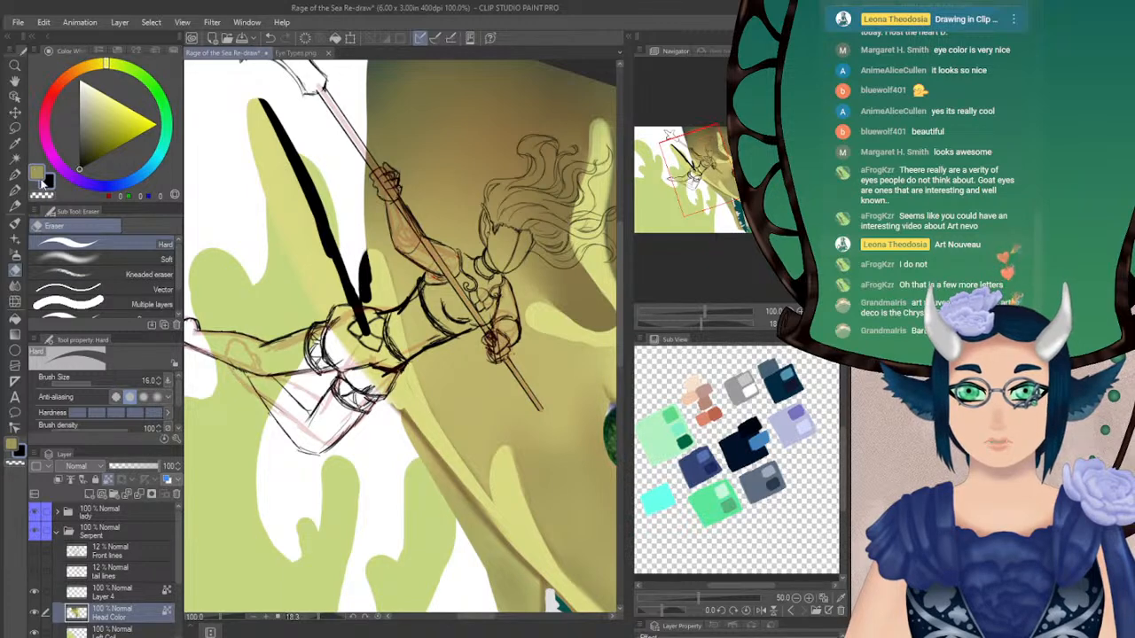
Paint over the black marks on the rear jaw fold in light yellow with transparent pixels locked on the Head Color layer
left_click(15, 189)
left_click(297, 240, "alt")
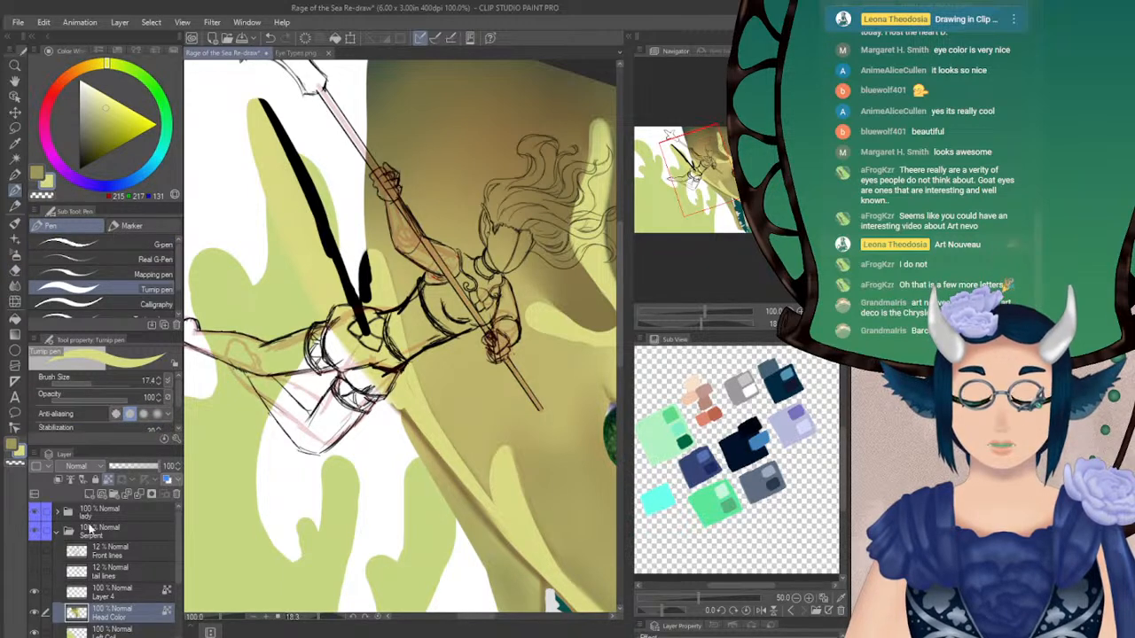
left_click(108, 480)
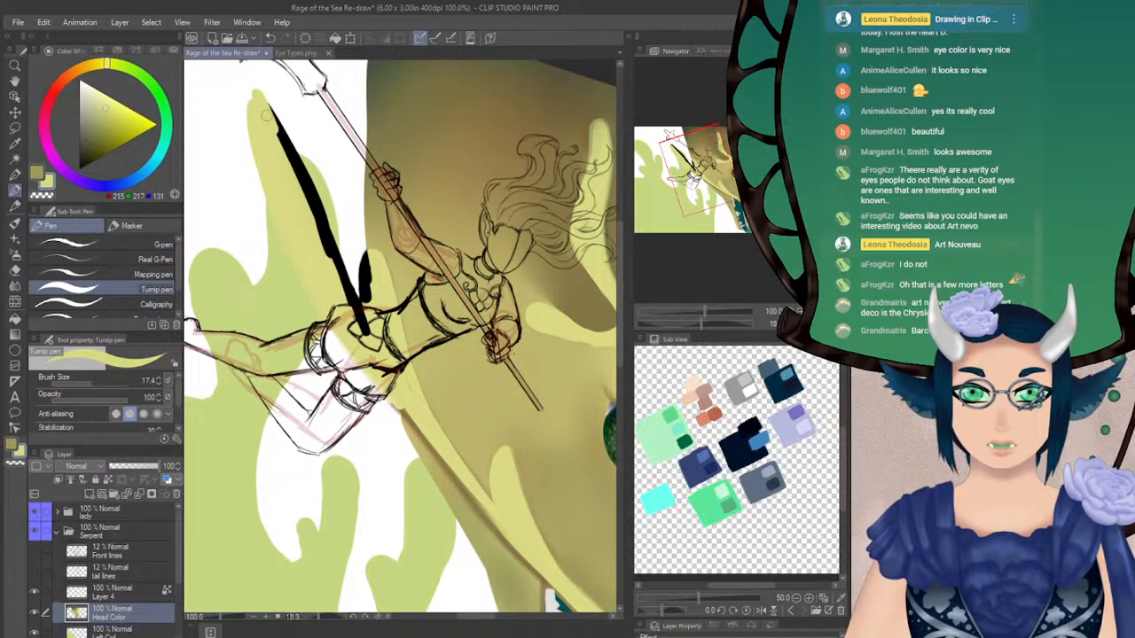
left_click(108, 480)
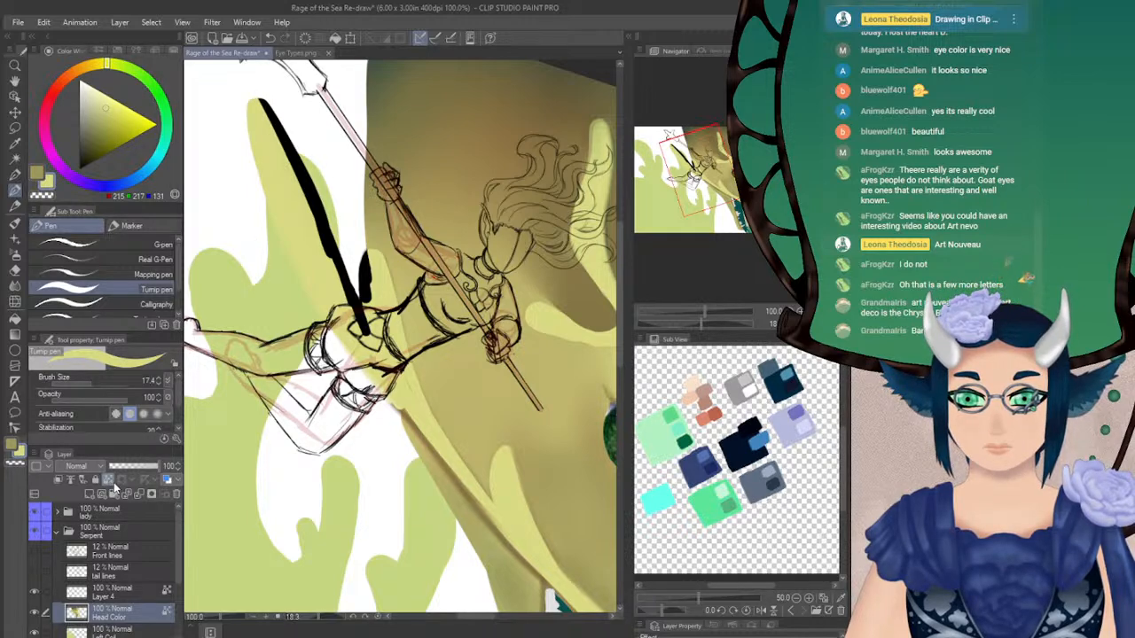
mouse_move(266, 100)
left_mouse_down()
mouse_move(284, 164)
mouse_move(305, 211)
mouse_move(310, 191)
mouse_move(367, 333)
mouse_move(367, 259)
mouse_move(370, 270)
left_mouse_up()
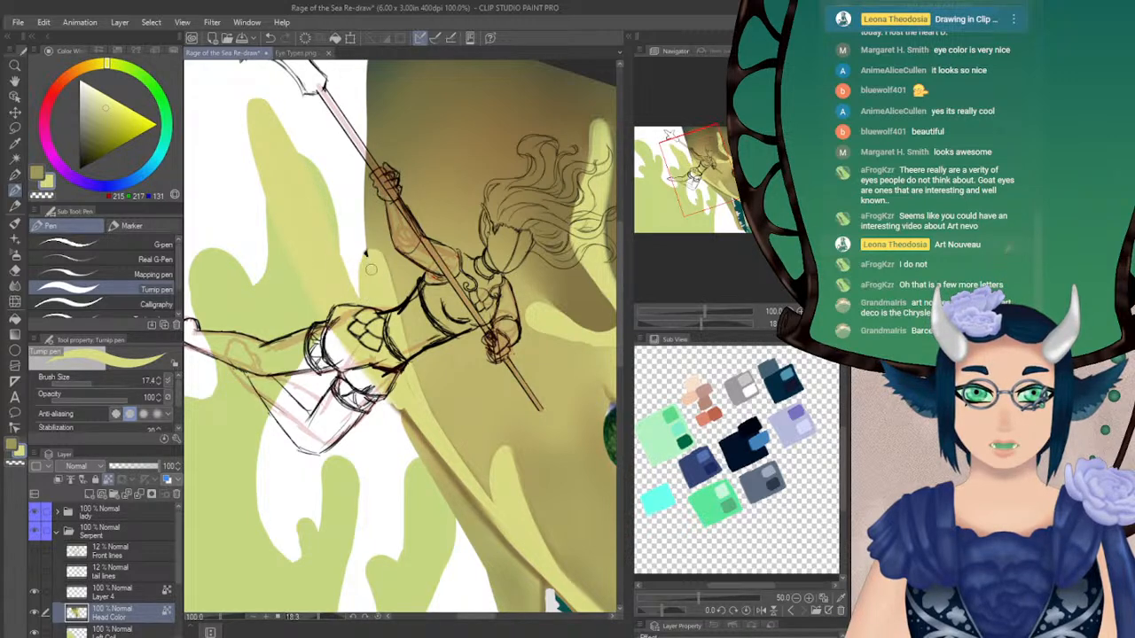
Repaint the start of the jaw ridge beside the rider's hip in light yellow with the Turnip pen at size 17.4
left_click_drag(498, 300, 470, 272)
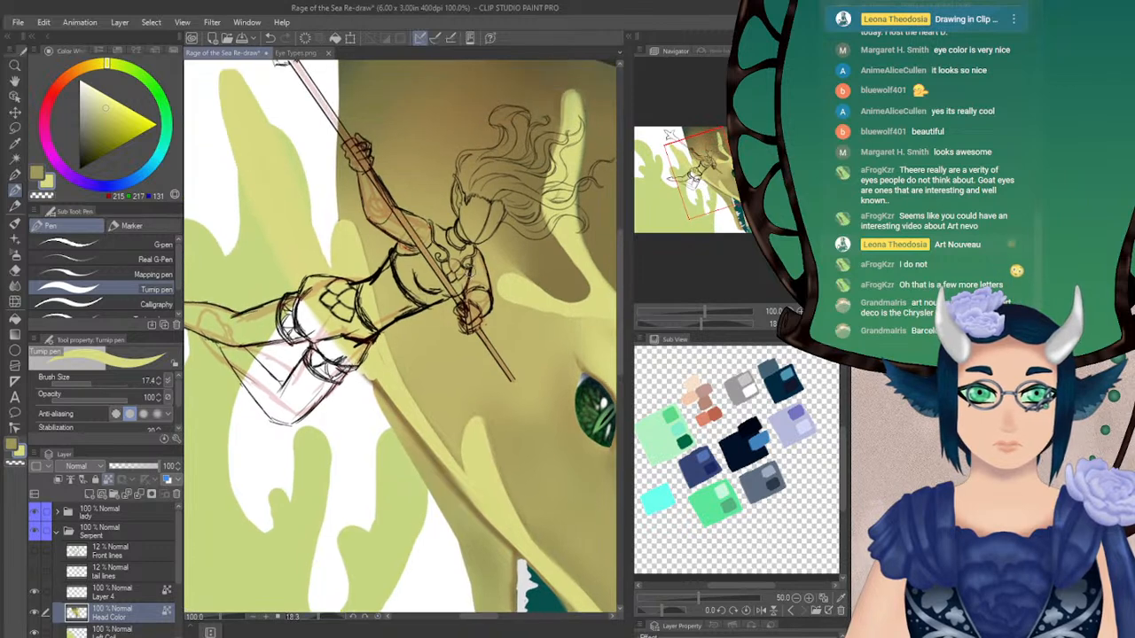
left_click(340, 211, "alt")
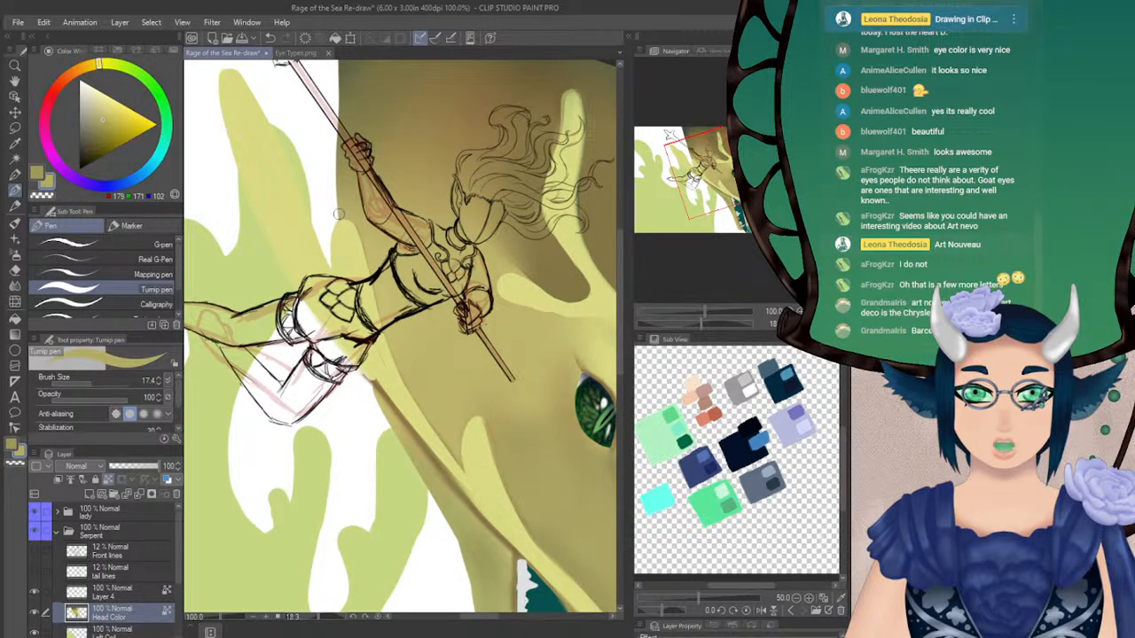
left_click(360, 297, "alt")
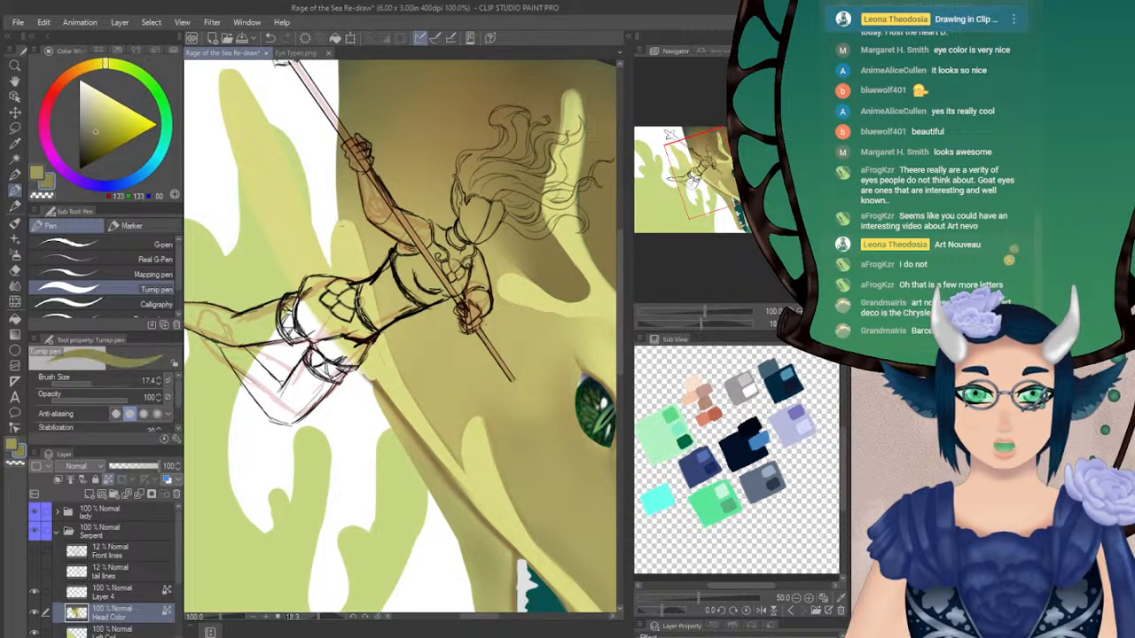
left_click(376, 367, "alt")
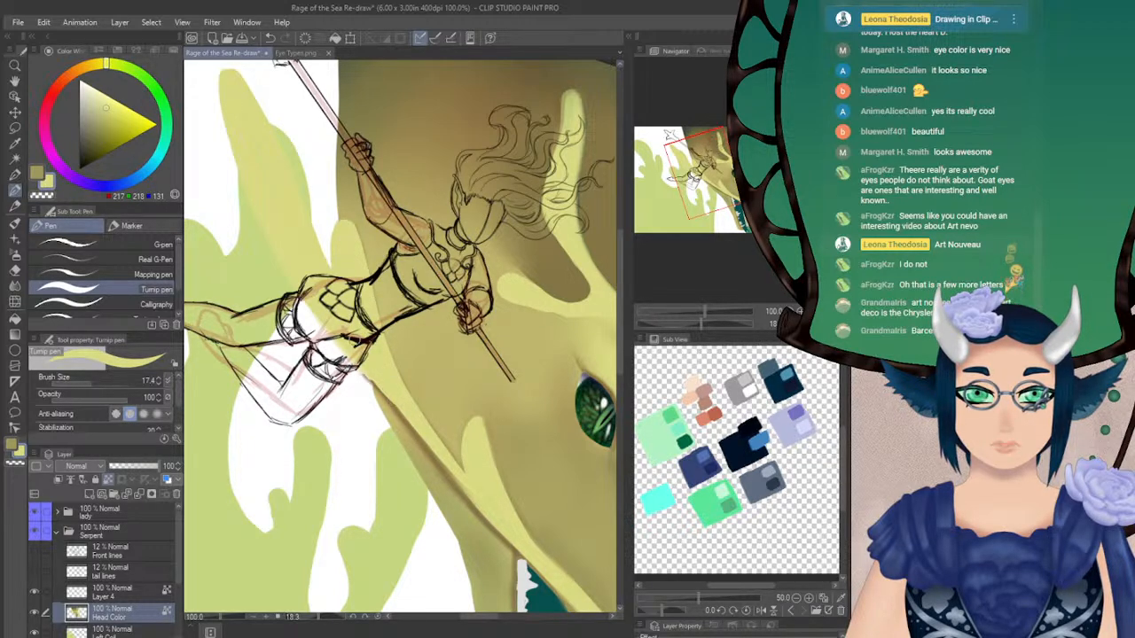
Refine the jaw ridge between the rider's hip and the mouth-corner fold with sampled olive and light yellow Turnip pen strokes
left_click_drag(710, 186, 719, 192)
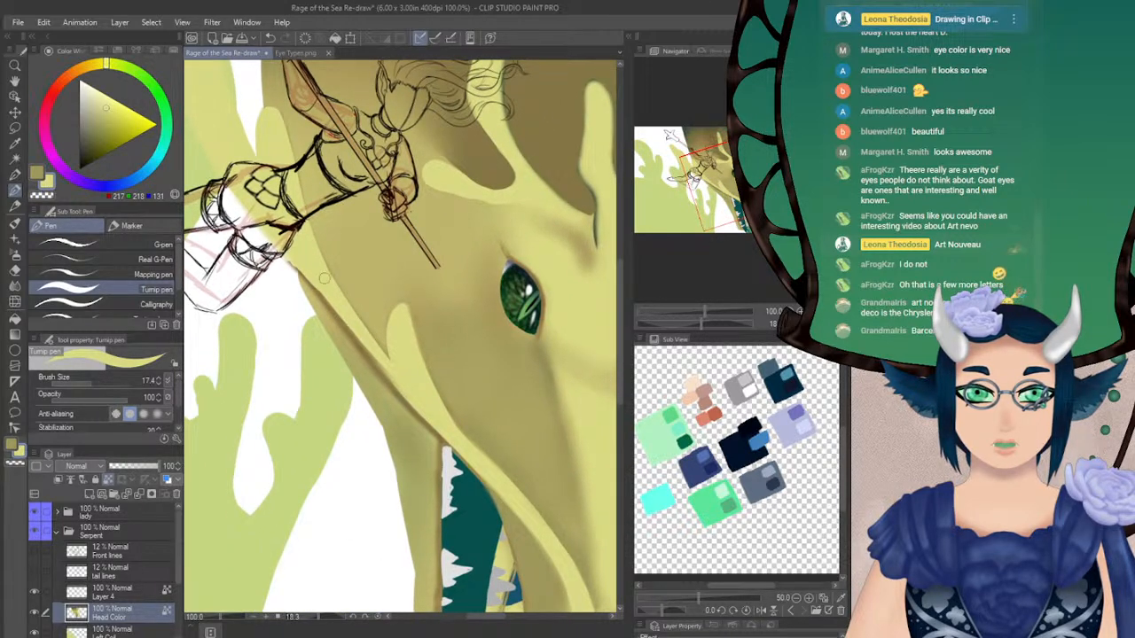
left_click(466, 379, "alt")
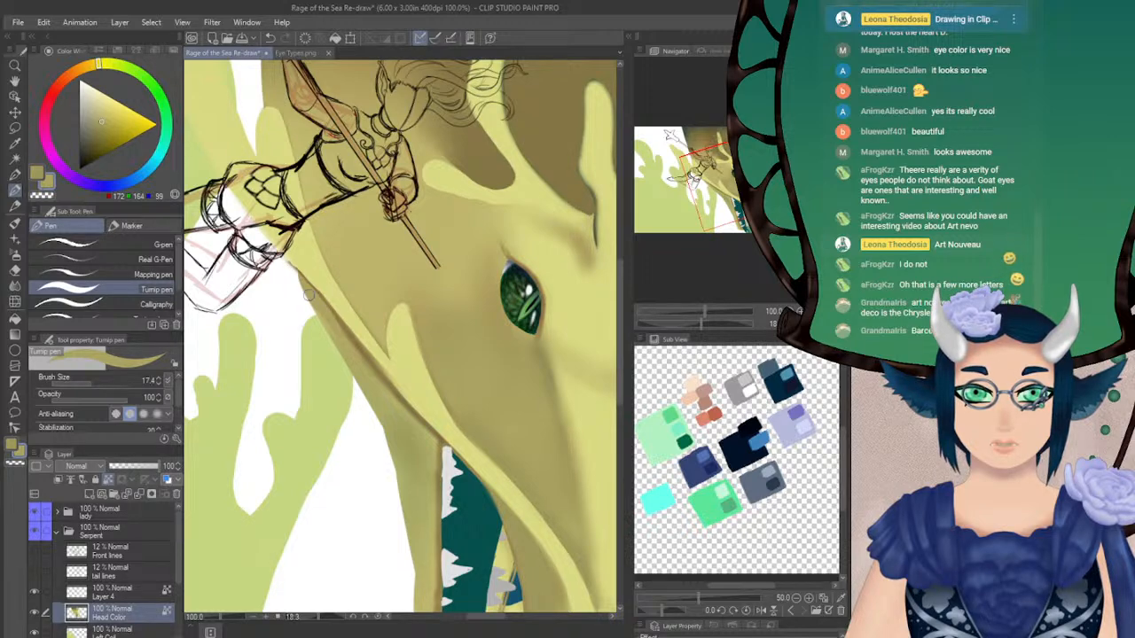
left_click(319, 254, "alt")
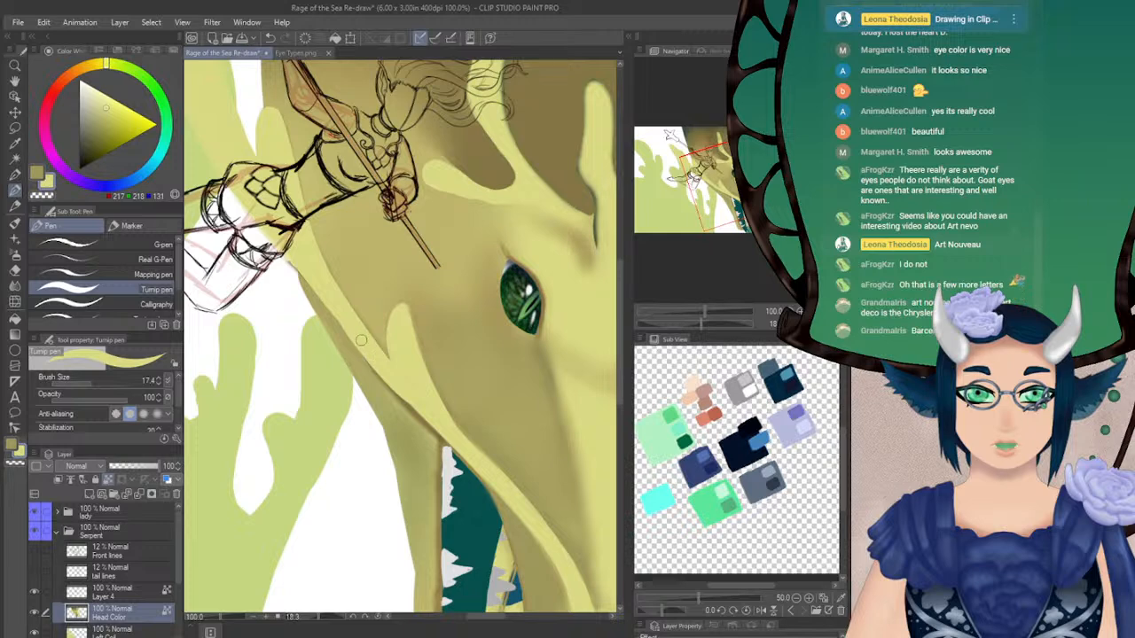
key("ctrl+z")
left_click_drag(369, 354, 476, 460)
Soften the shading on the lower jaw below the mouth corner with the Blur tool at size 14.7
left_click_drag(574, 300, 518, 328)
key("ctrl+at")
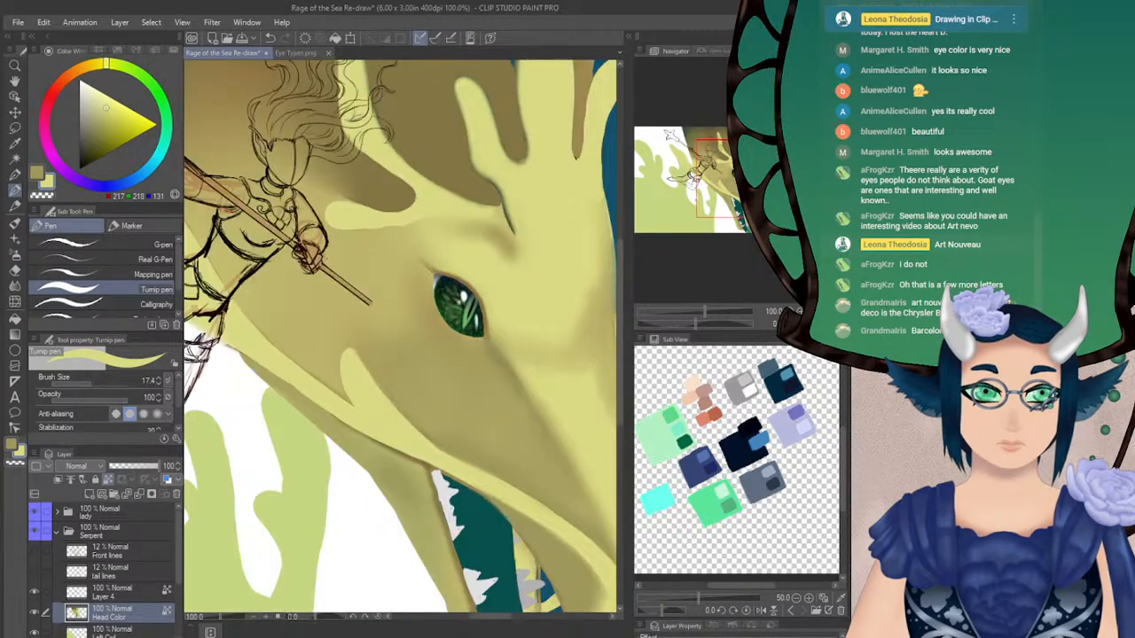
key("h")
mouse_move(732, 184)
left_mouse_down()
mouse_move(745, 192)
mouse_move(715, 205)
mouse_move(720, 189)
left_mouse_up()
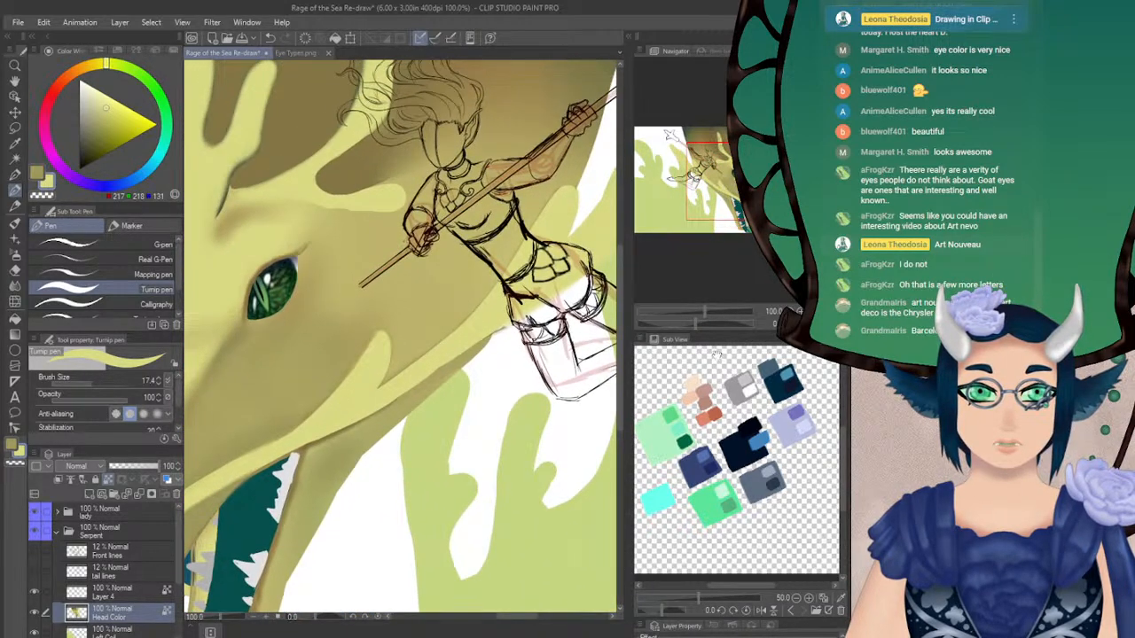
left_click_drag(697, 324, 727, 325)
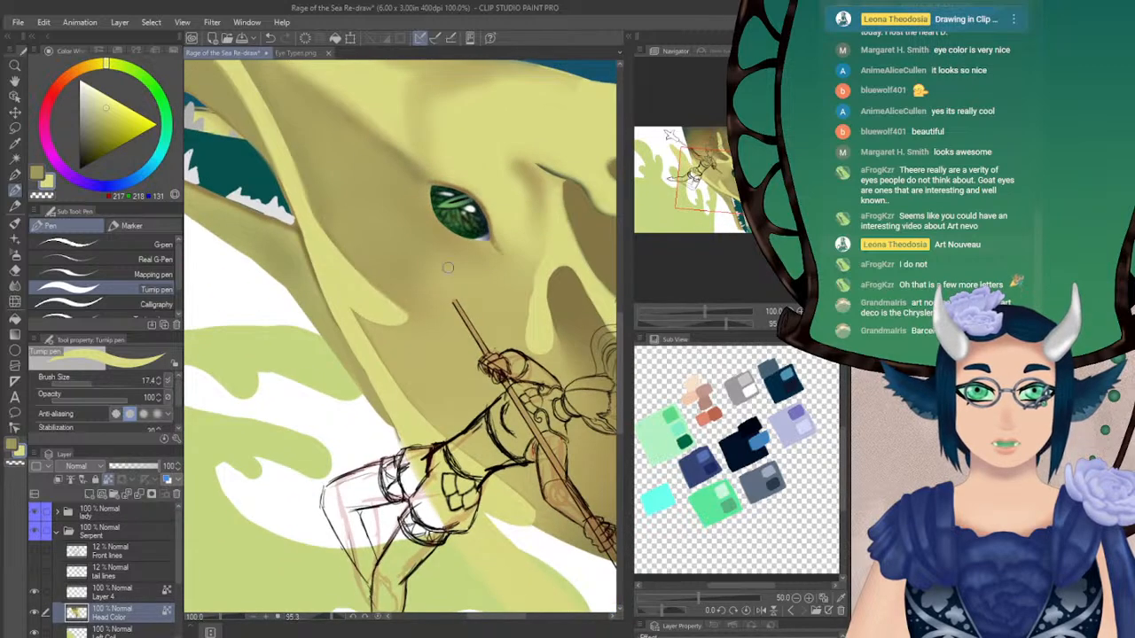
key("h")
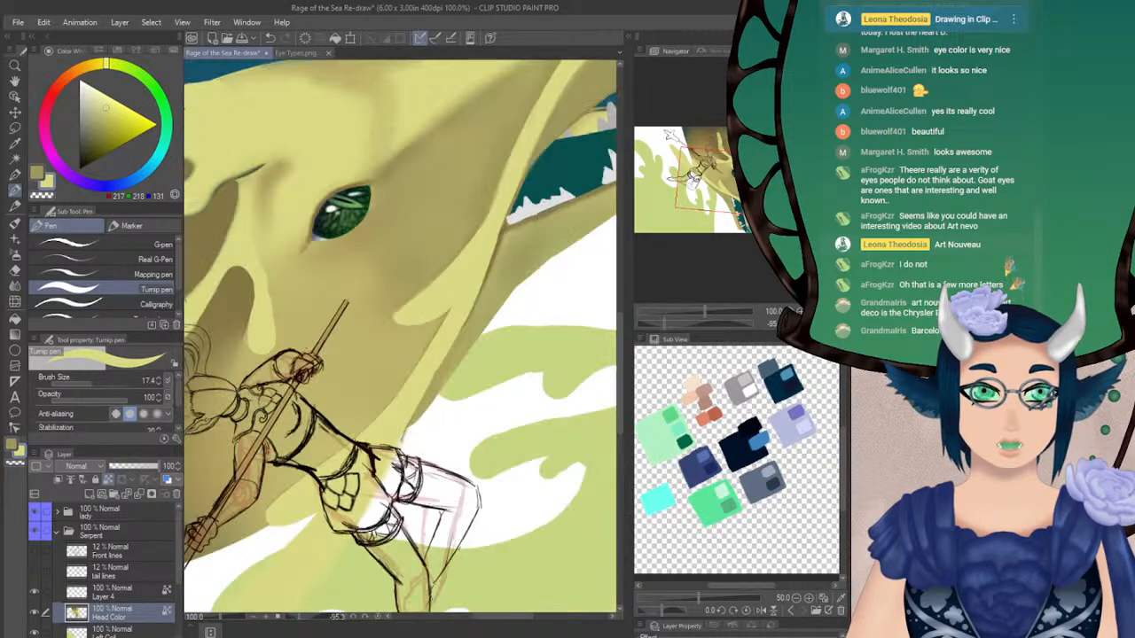
key("ctrl+at")
left_click_drag(736, 199, 750, 216)
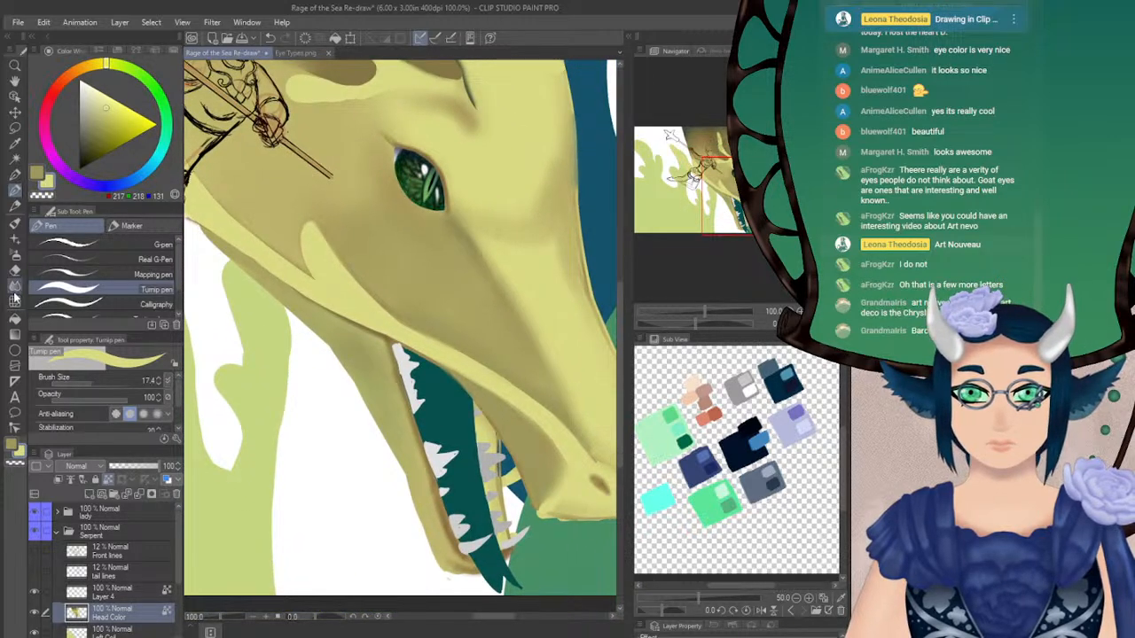
left_click(14, 285)
left_click(92, 382)
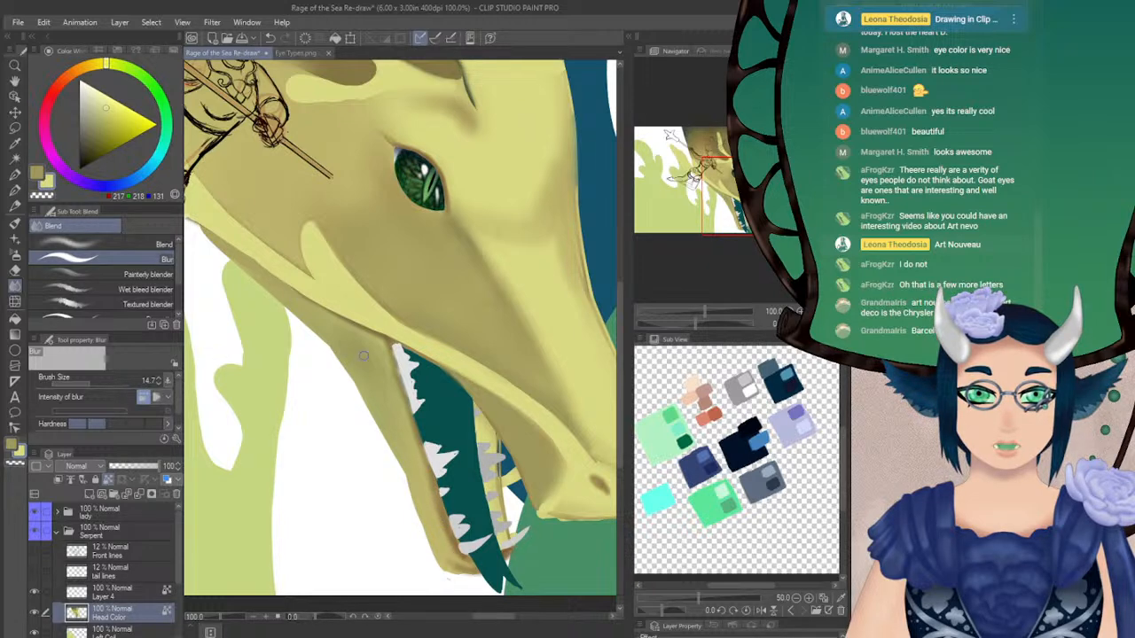
left_click(824, 323)
left_click_drag(398, 355, 390, 242)
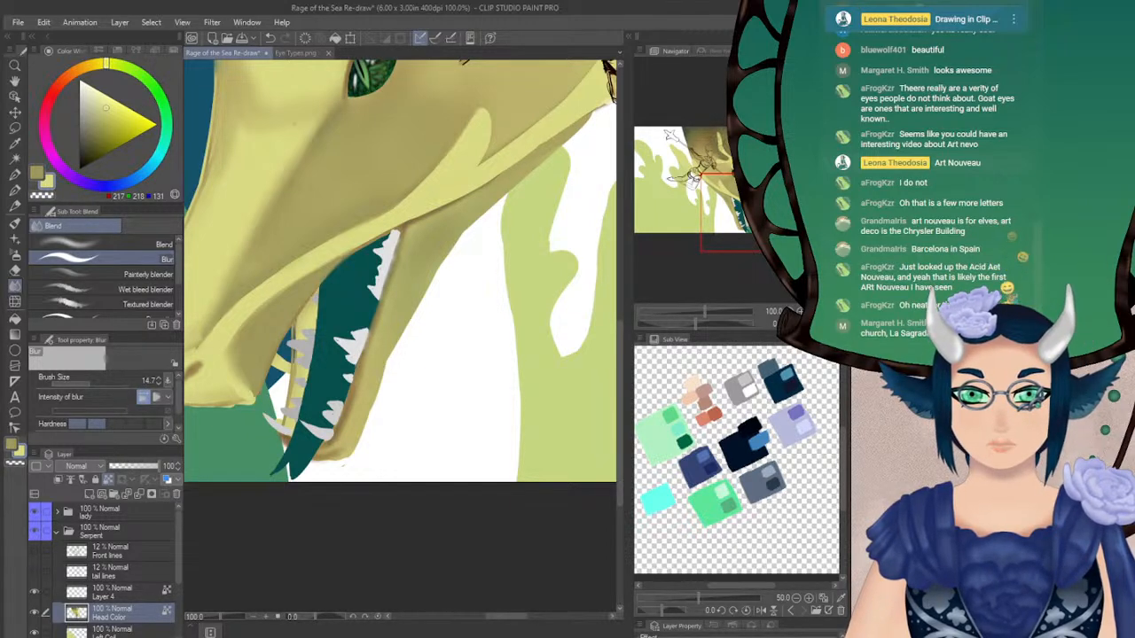
Unlock transparent pixels on the Head Color layer and refine the lower jaw's outer edge in sampled olive with the Turnip pen at size 8.3
left_click_drag(696, 324, 742, 328)
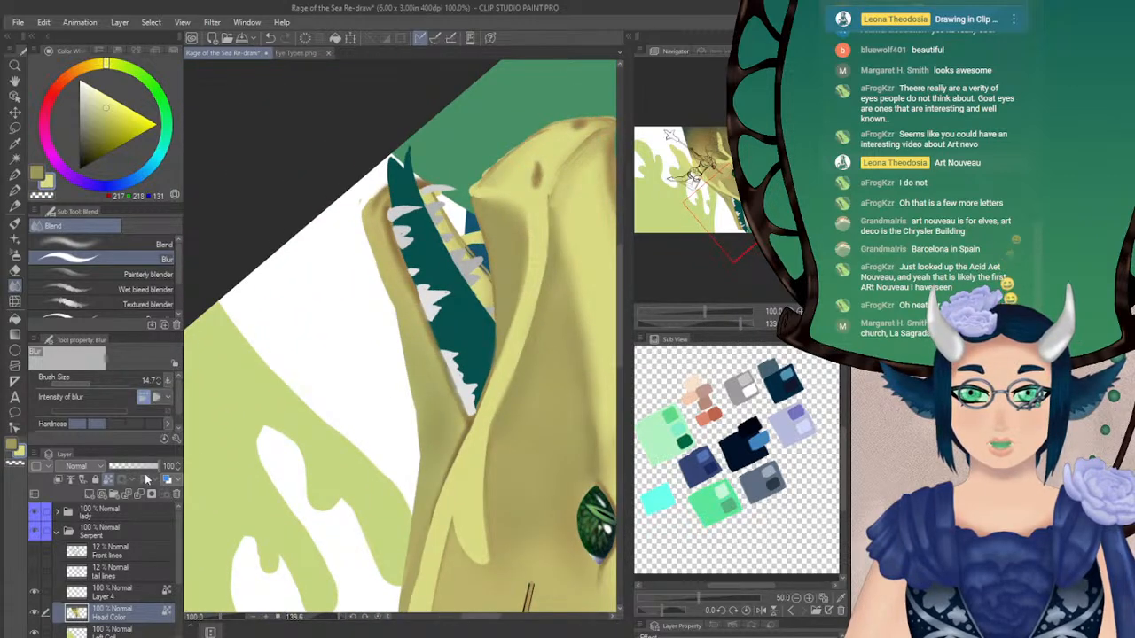
left_click(42, 178)
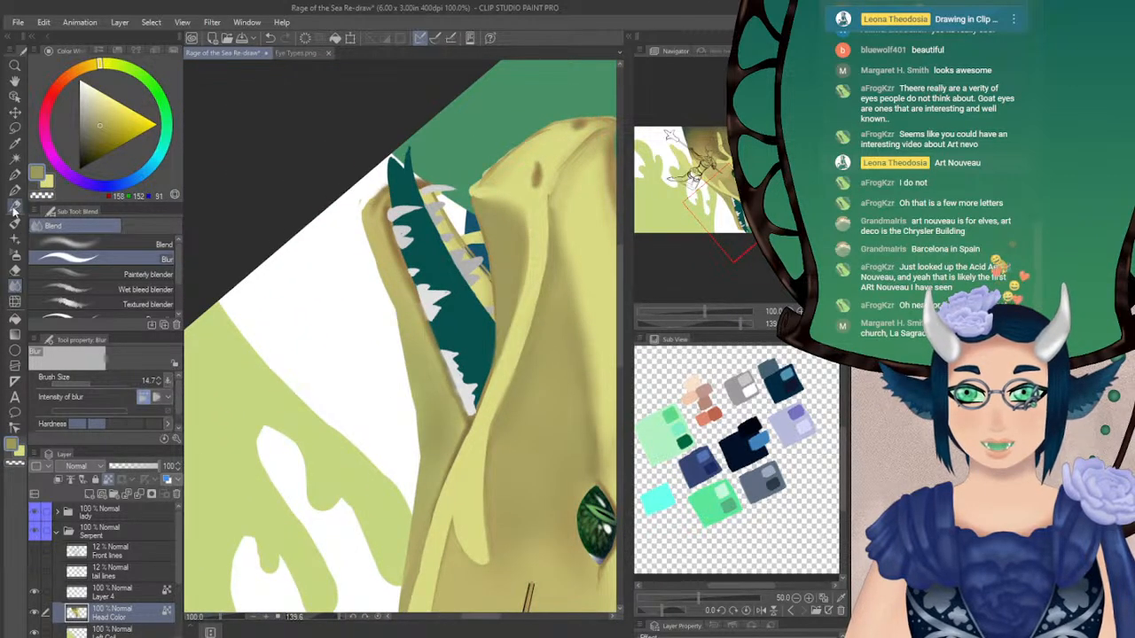
left_click(14, 190)
left_click(109, 480)
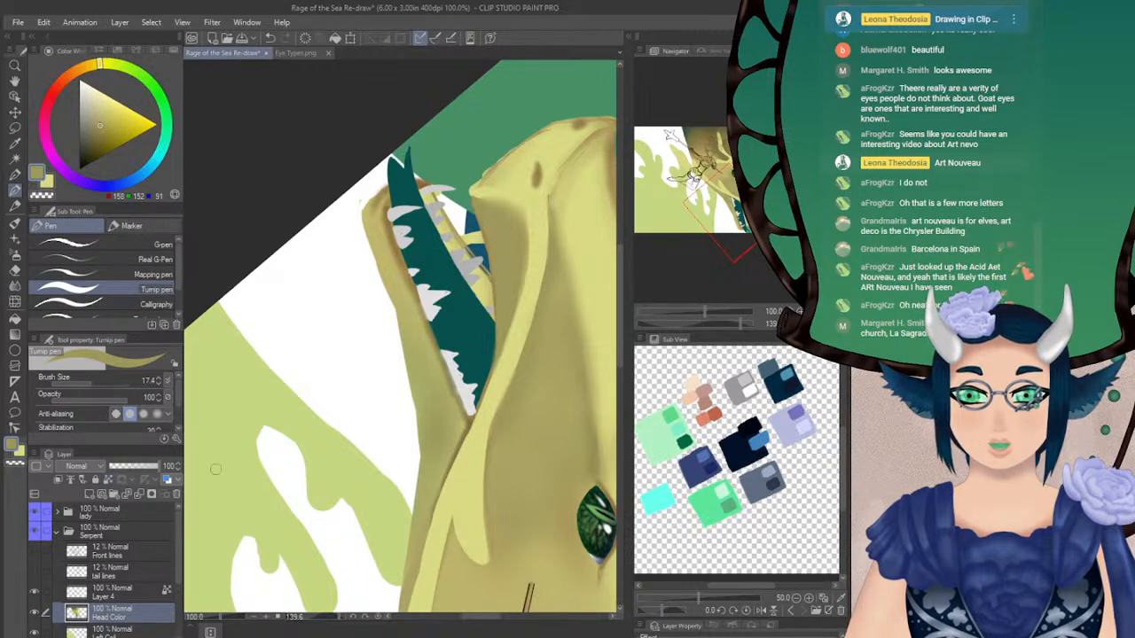
left_click(380, 247, "alt")
left_click_drag(98, 386, 85, 383)
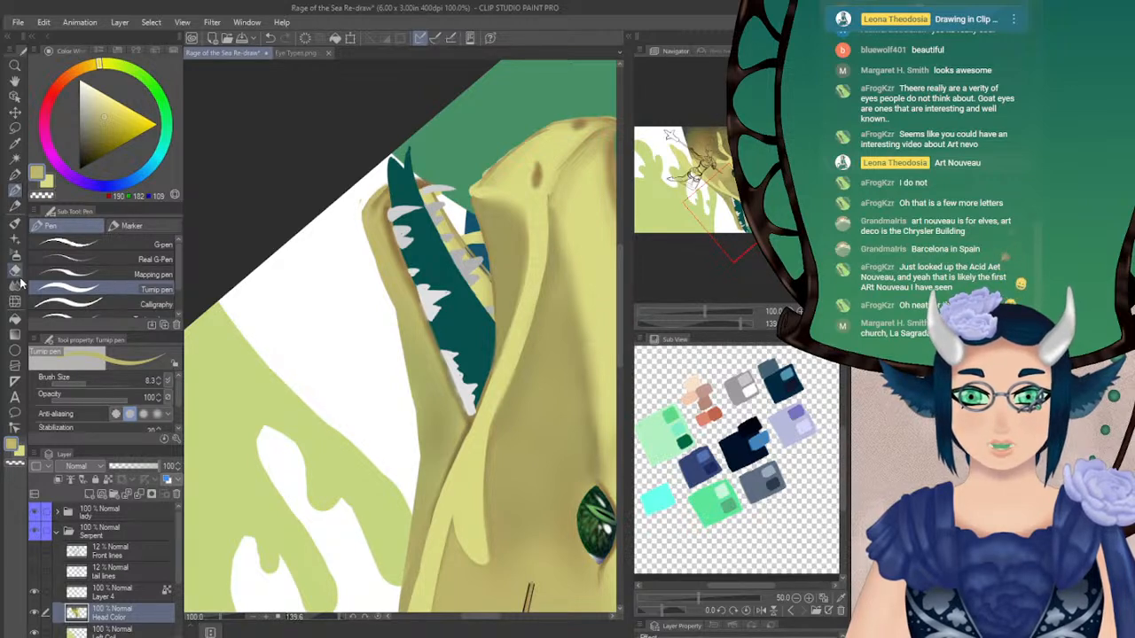
key("e")
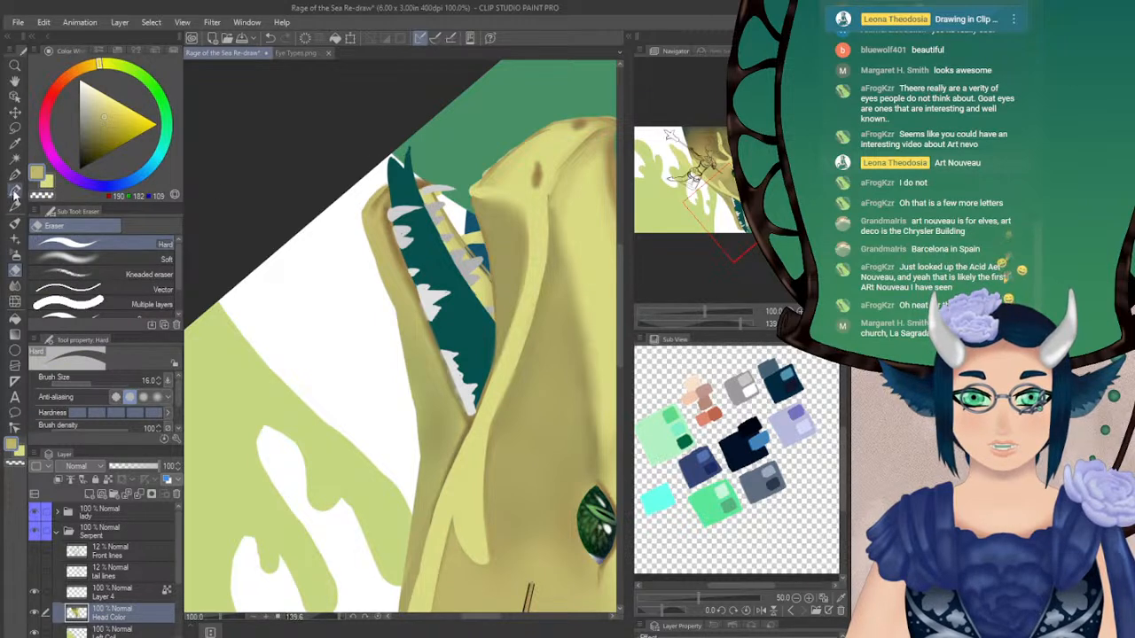
key("p")
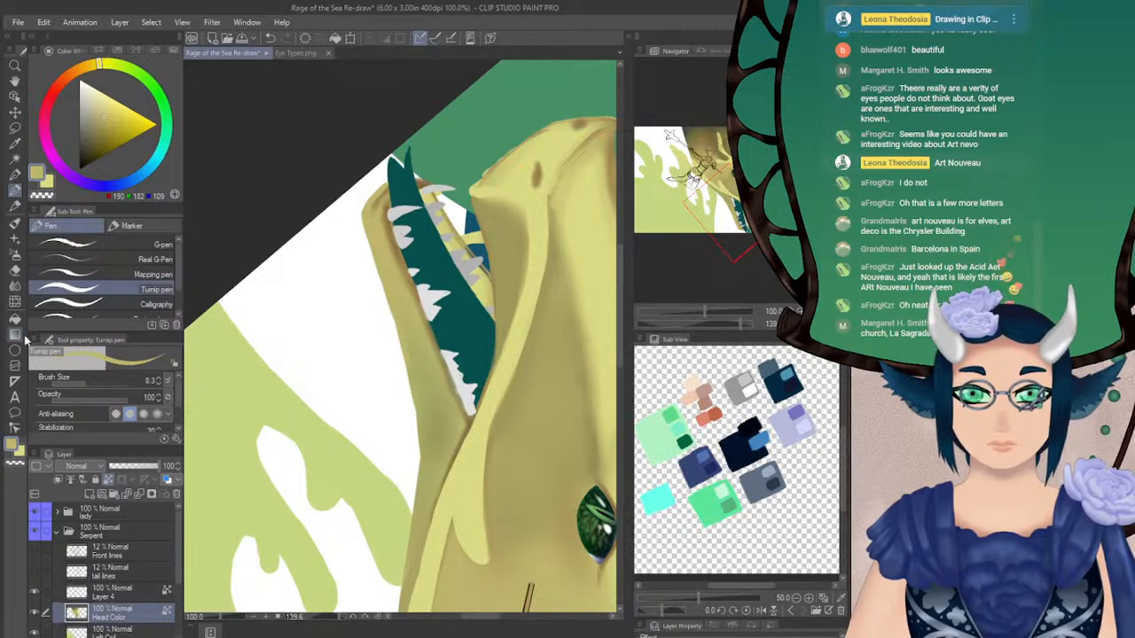
left_click(15, 287)
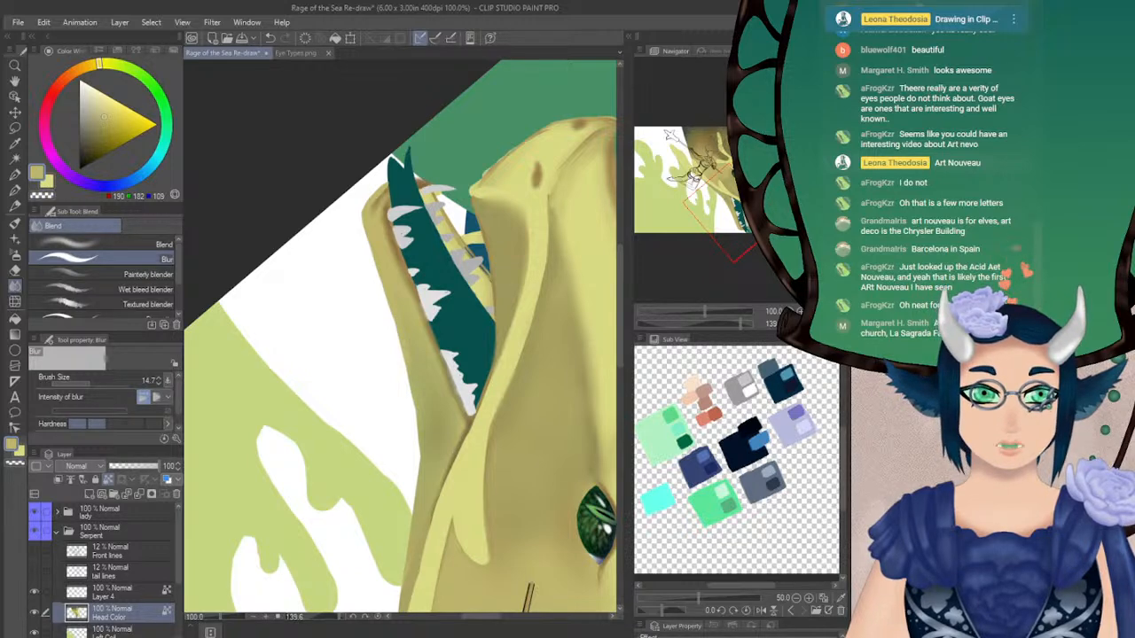
Repaint the lower jaw beside the teeth in olive with the Turnip pen at size 12 and soften the strokes with Blur at size 26.1
left_click(824, 323)
left_click(812, 324)
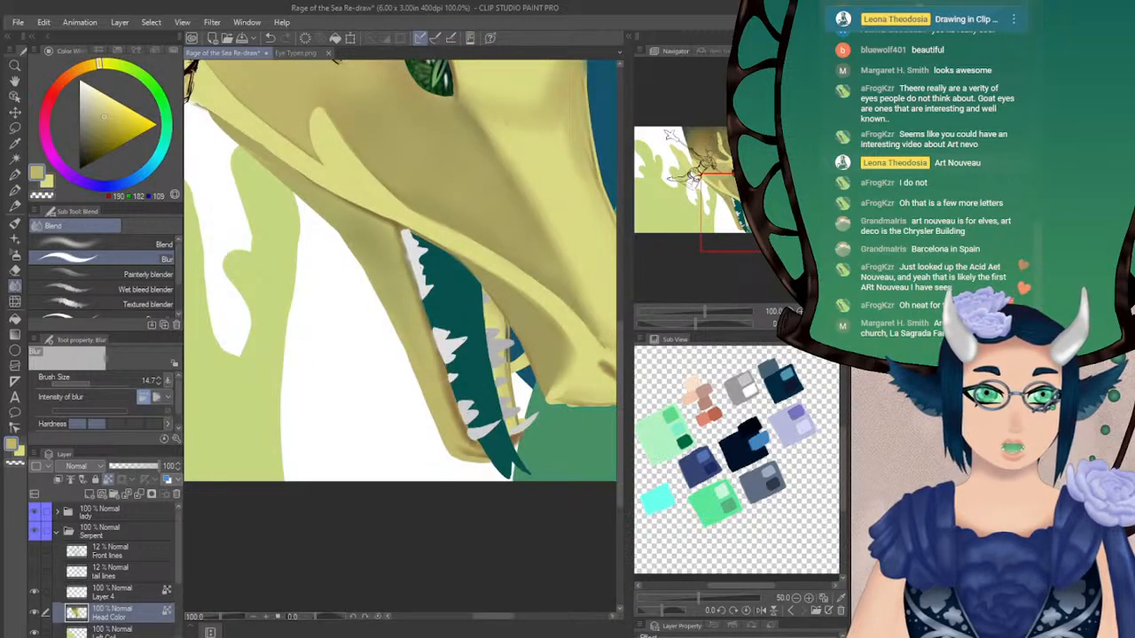
left_click(824, 324)
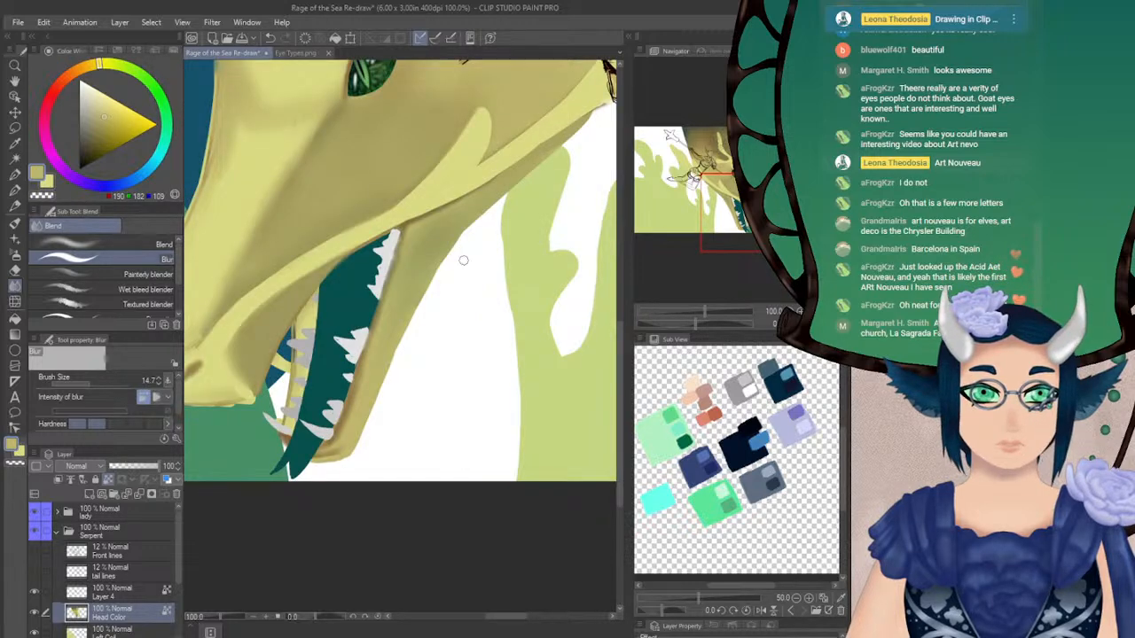
key("p")
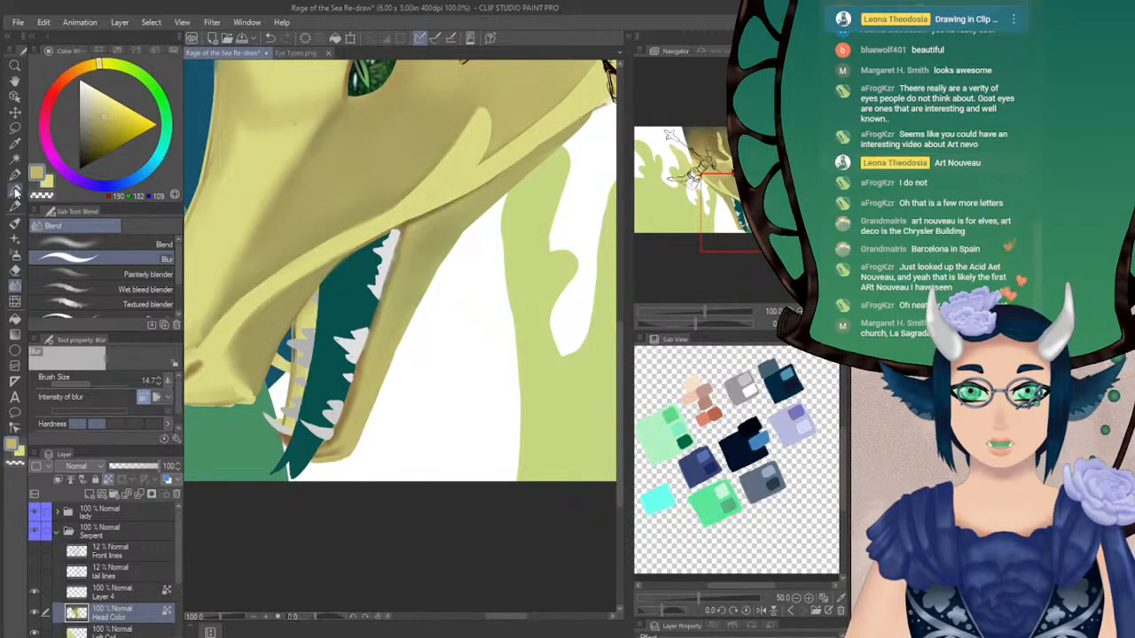
left_click(158, 379)
left_click(157, 378)
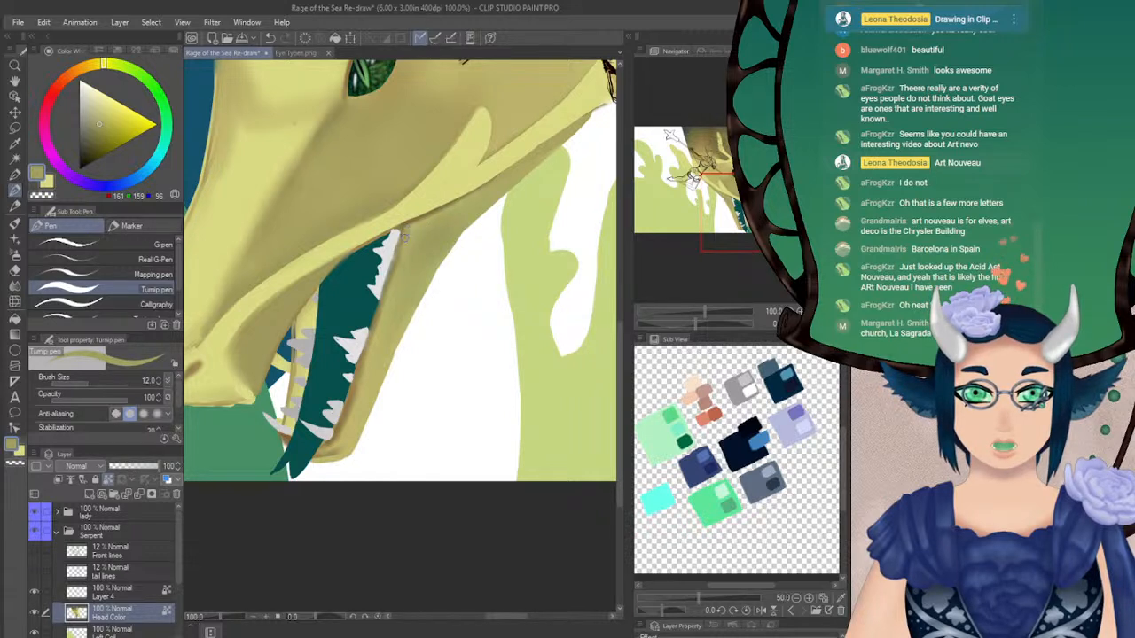
left_click_drag(406, 235, 371, 329)
left_click_drag(396, 262, 372, 345)
mouse_move(388, 300)
left_mouse_down()
mouse_move(350, 422)
mouse_move(318, 459)
mouse_move(338, 459)
mouse_move(344, 445)
left_mouse_up()
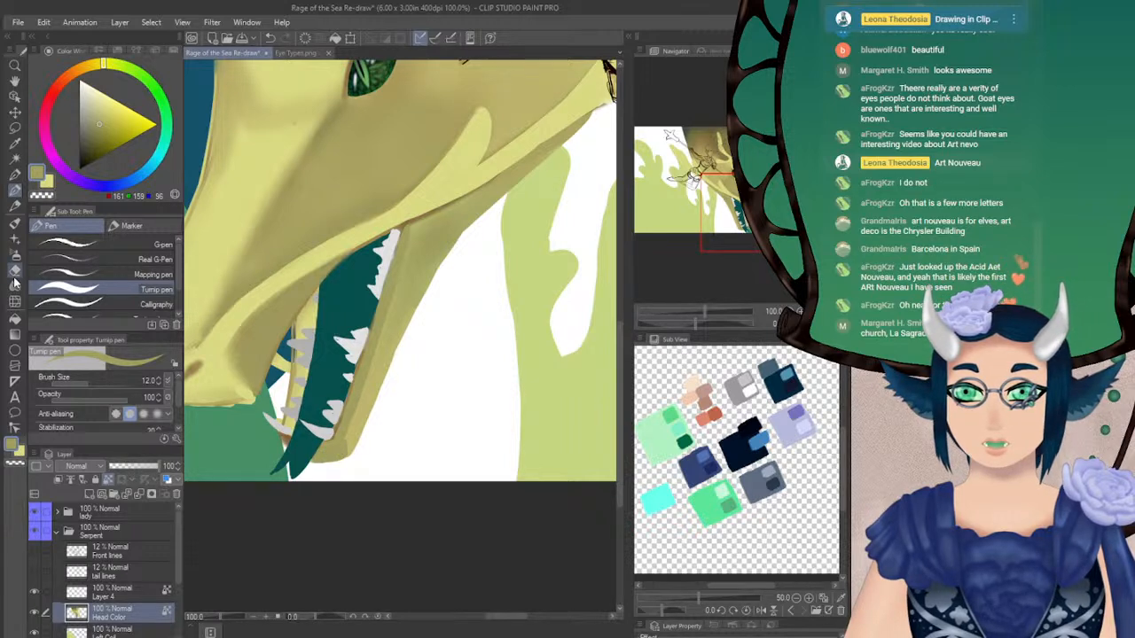
left_click(14, 285)
left_click_drag(90, 384, 94, 385)
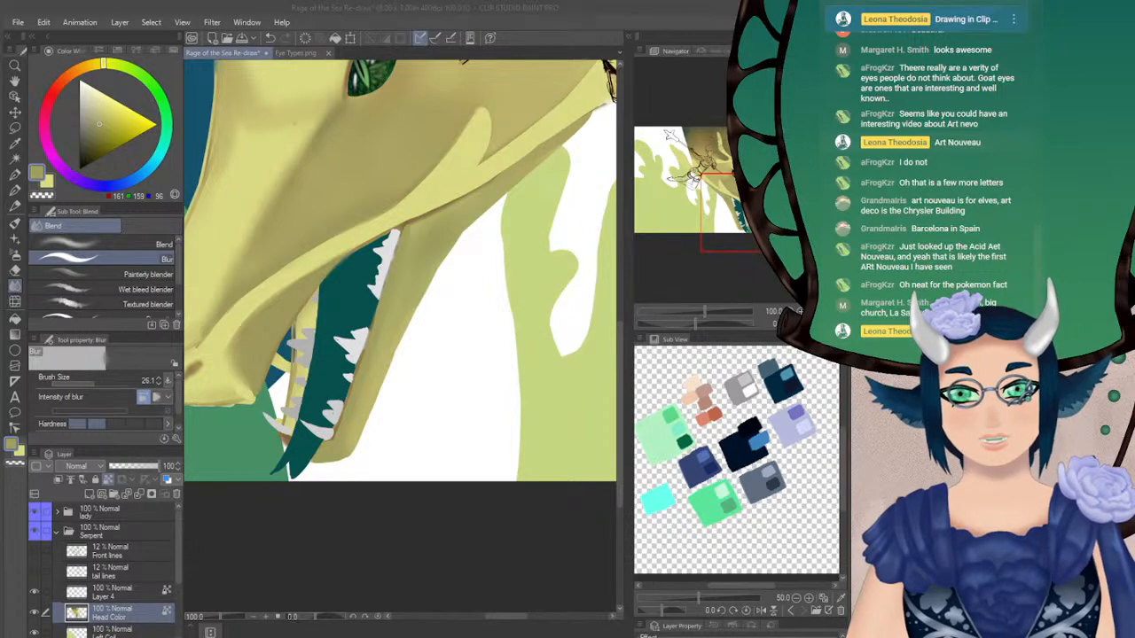
Touch up the dark crease at the base of the horn above the eye with the Turnip pen at size 12, using sampled grey-green
key("h")
left_click_drag(417, 221, 317, 471)
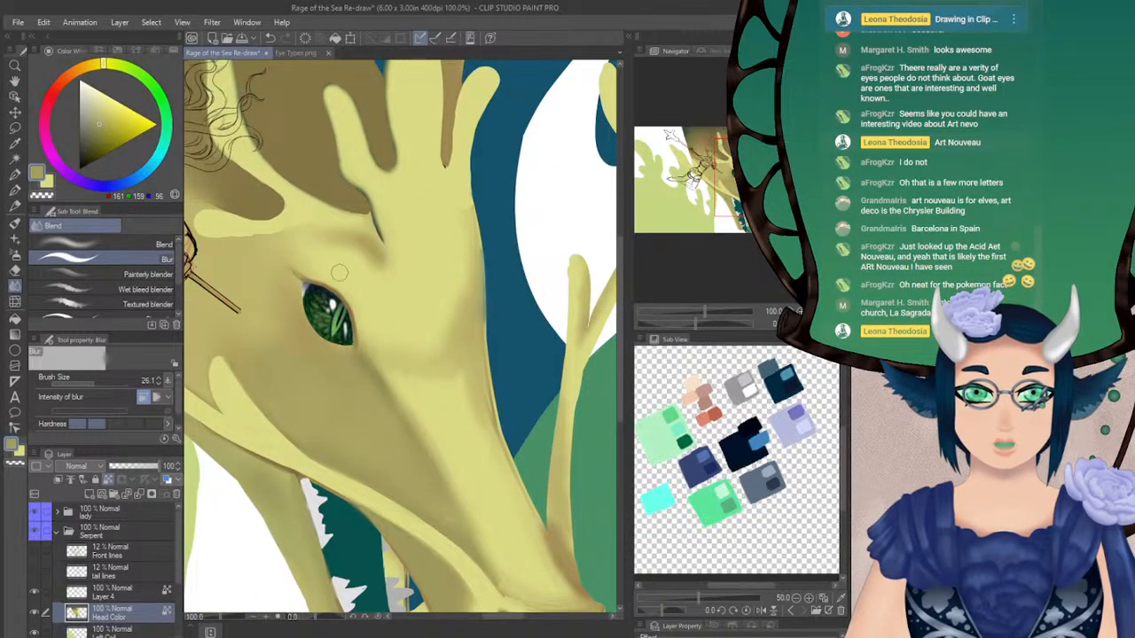
left_click(15, 190)
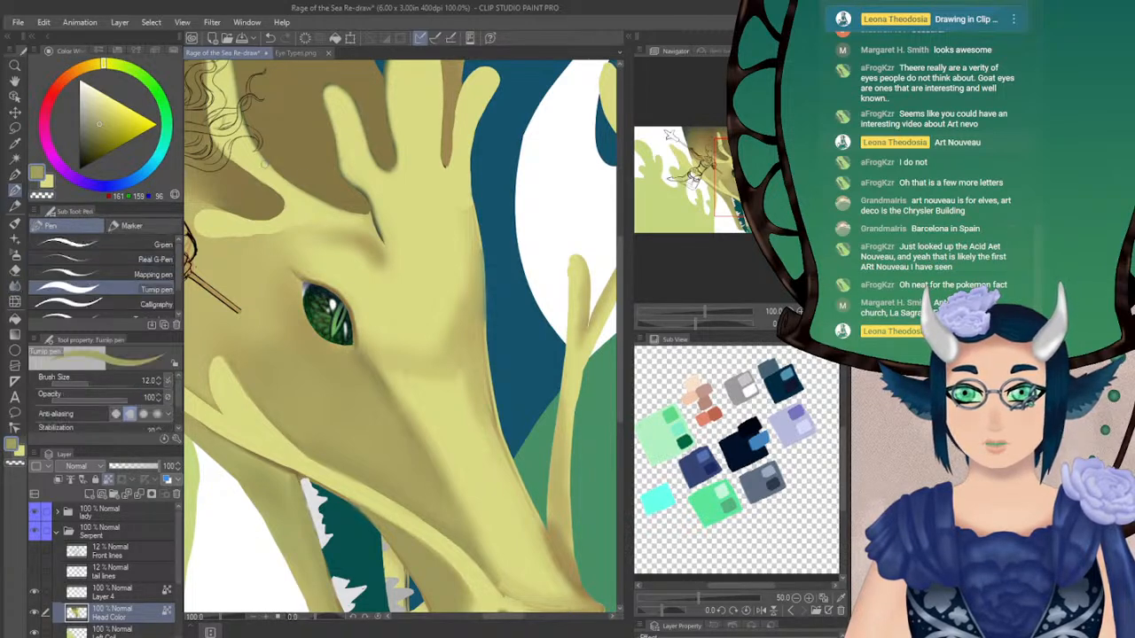
left_click(355, 200, "alt")
left_click(375, 224, "alt")
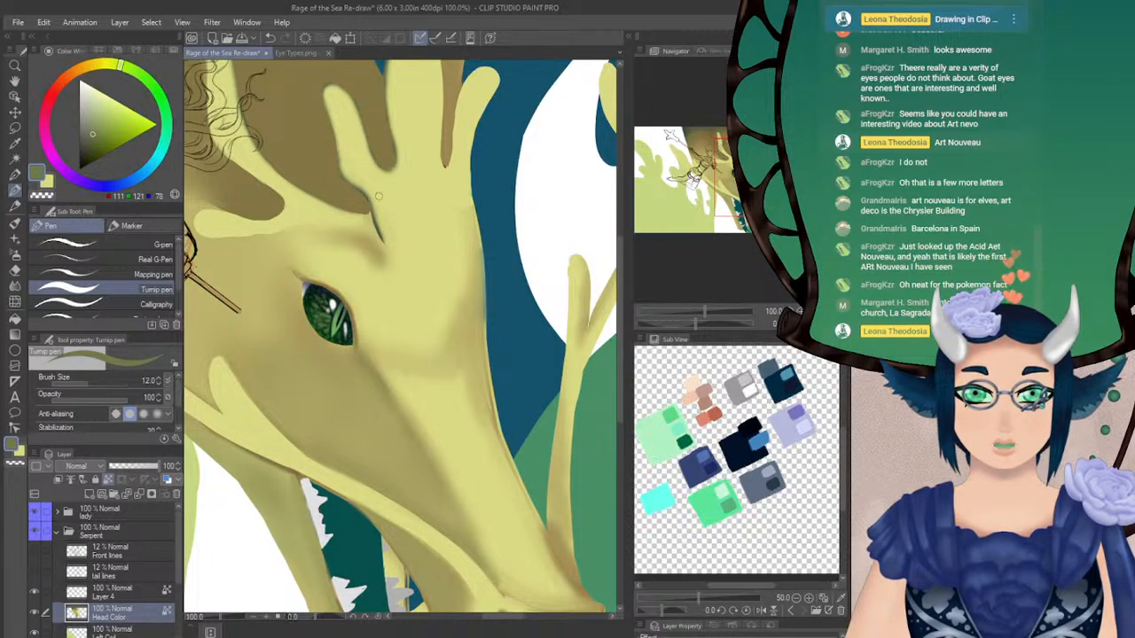
Deepen the olive shadow along the snout from below the eye toward the nostril with the Turnip pen, softening it with Blur at size 18.8
left_click_drag(576, 215, 558, 242)
left_click_drag(557, 595, 504, 362)
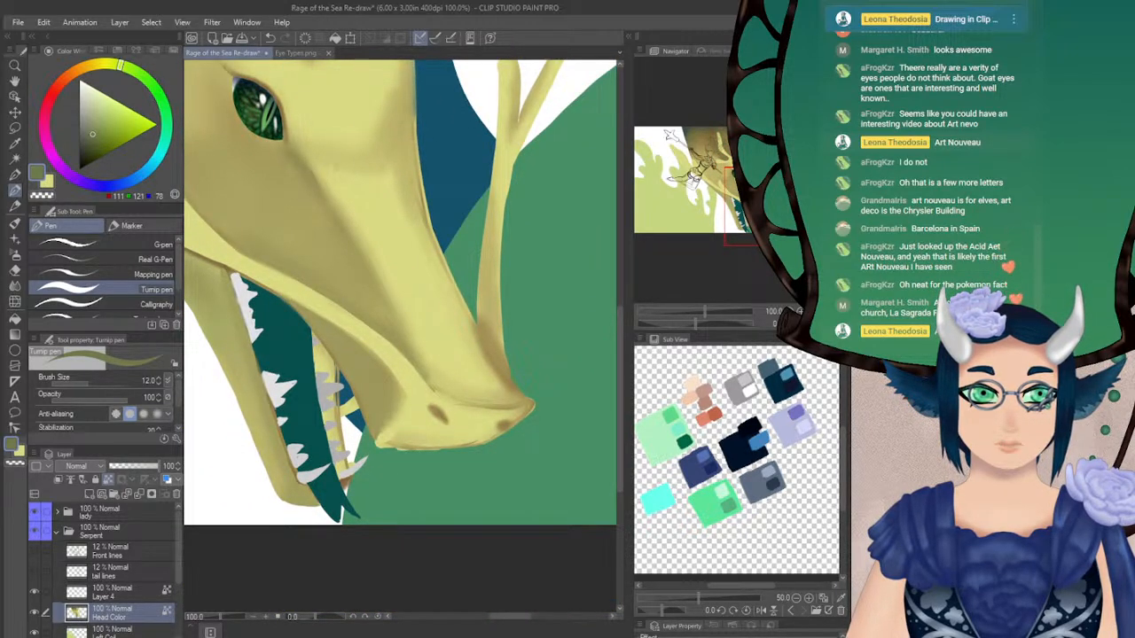
left_click_drag(425, 284, 385, 306)
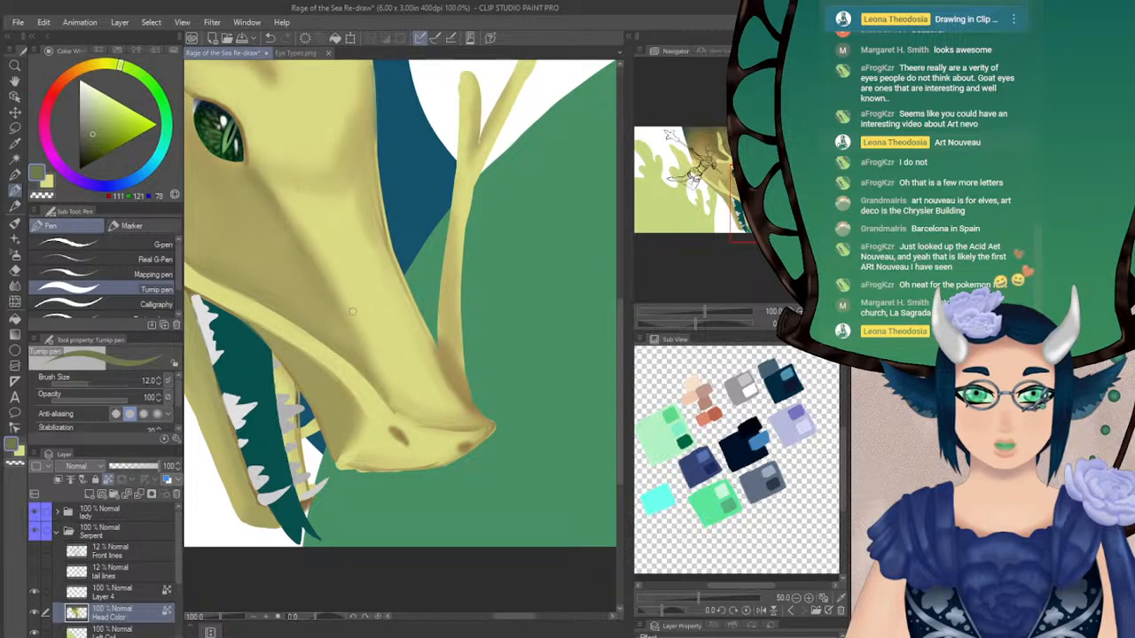
left_click(261, 189, "alt")
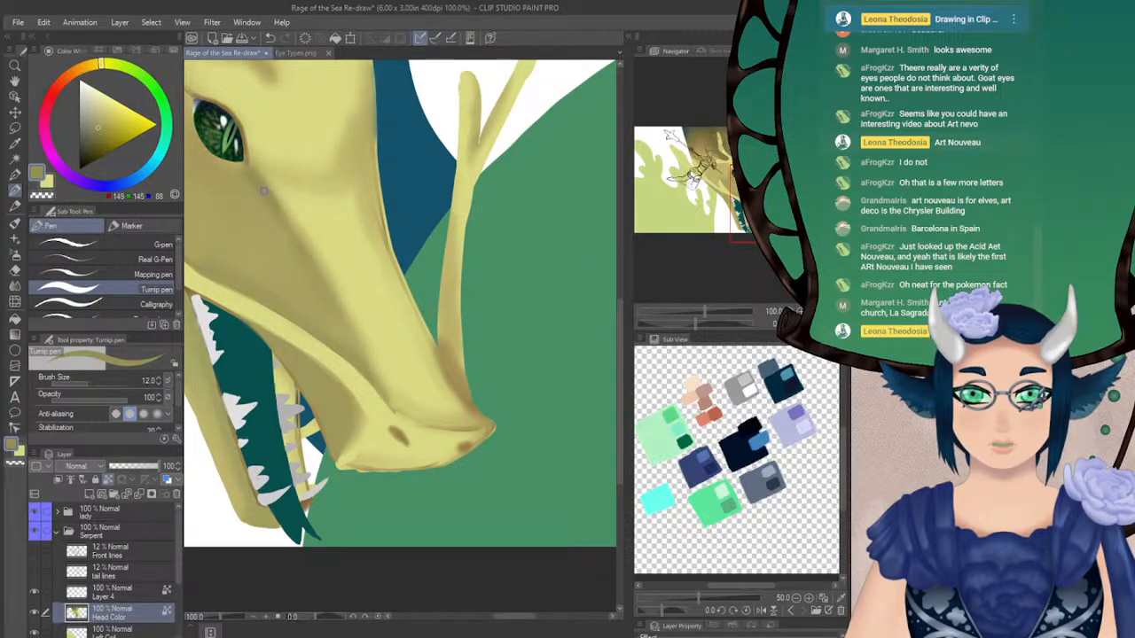
left_click_drag(302, 255, 356, 344)
left_click_drag(312, 268, 366, 357)
left_click_drag(342, 312, 386, 394)
mouse_move(354, 334)
left_mouse_down()
mouse_move(390, 405)
mouse_move(364, 360)
left_mouse_up()
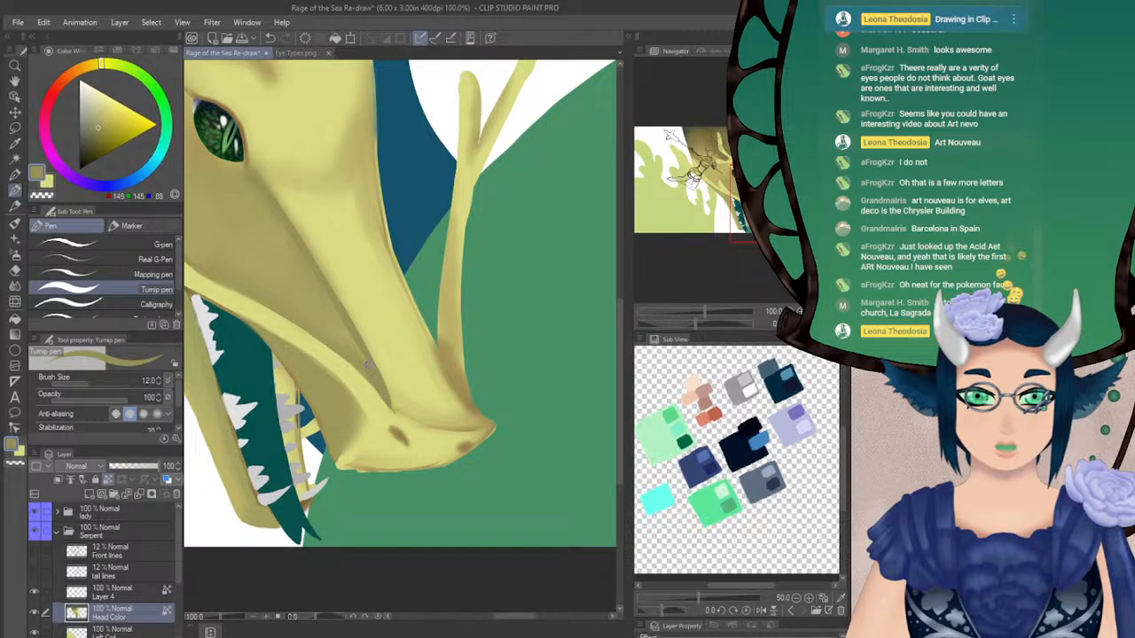
left_click(15, 286)
left_click(91, 382)
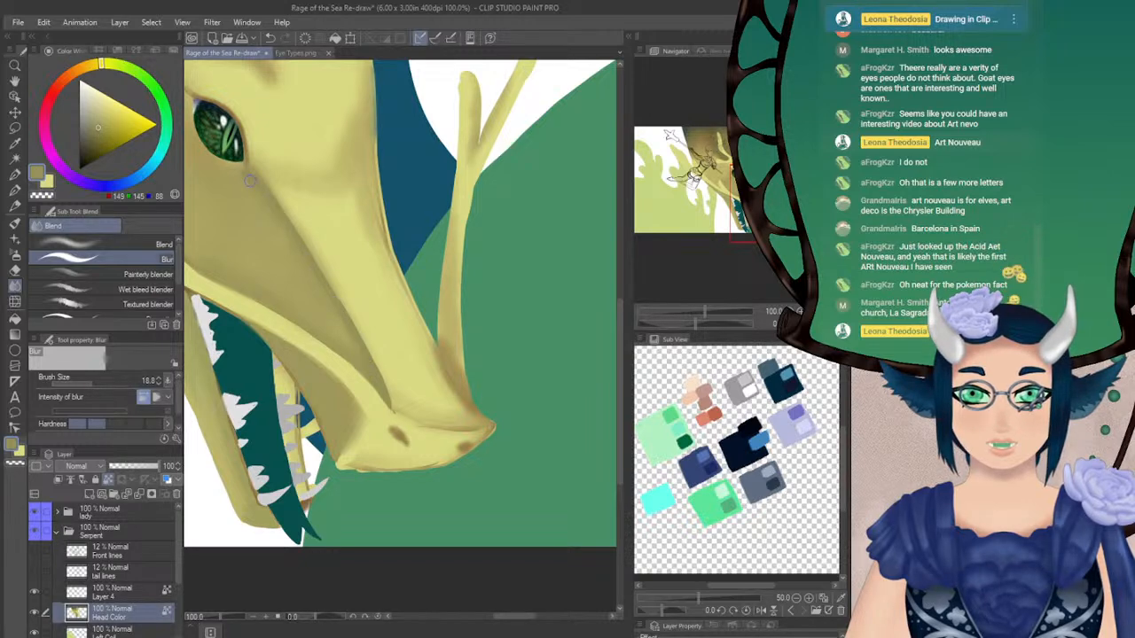
Repaint the forehead between the eye and the far edge of the head in light yellow with the Turnip pen at size 28.4
key("h")
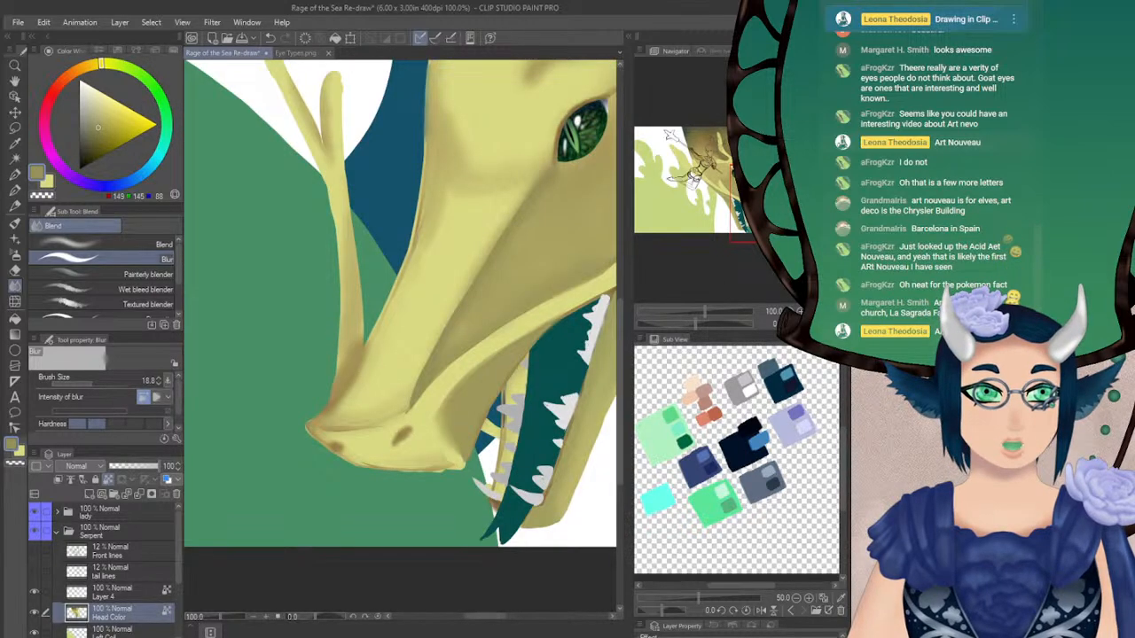
left_click_drag(489, 217, 492, 274)
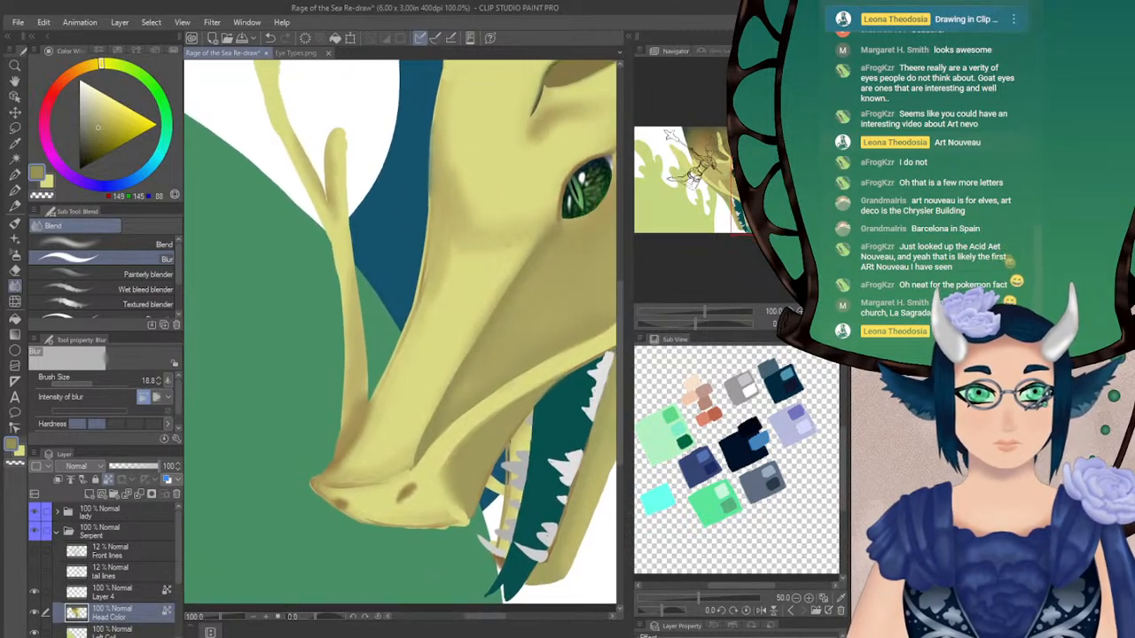
left_click(455, 262, "alt")
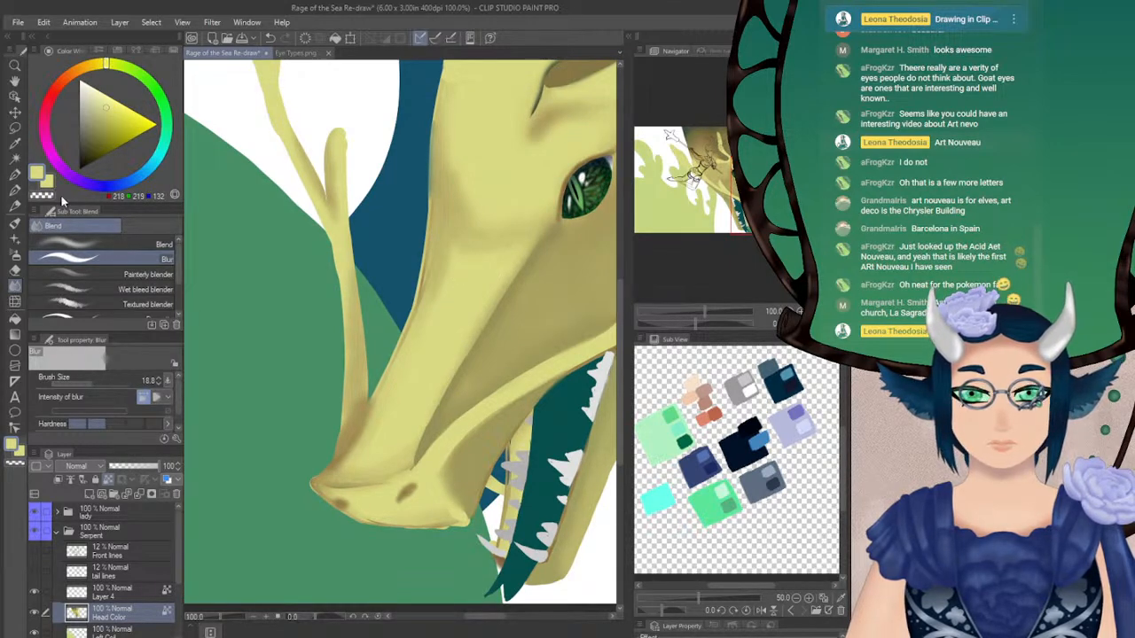
key("h")
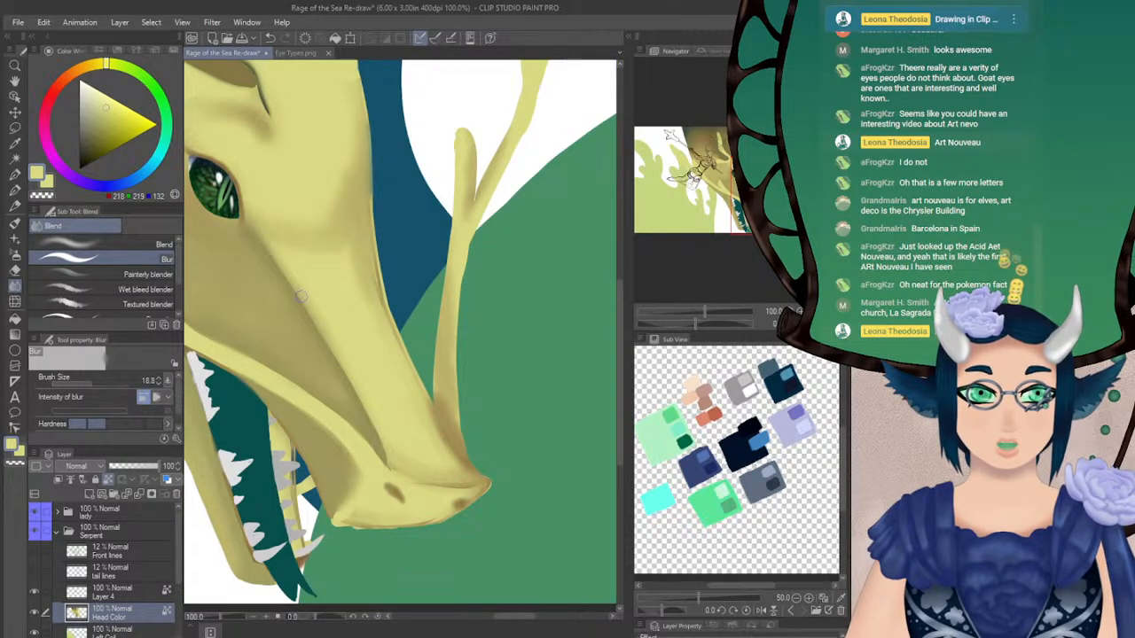
left_click(273, 310, "alt")
key("x")
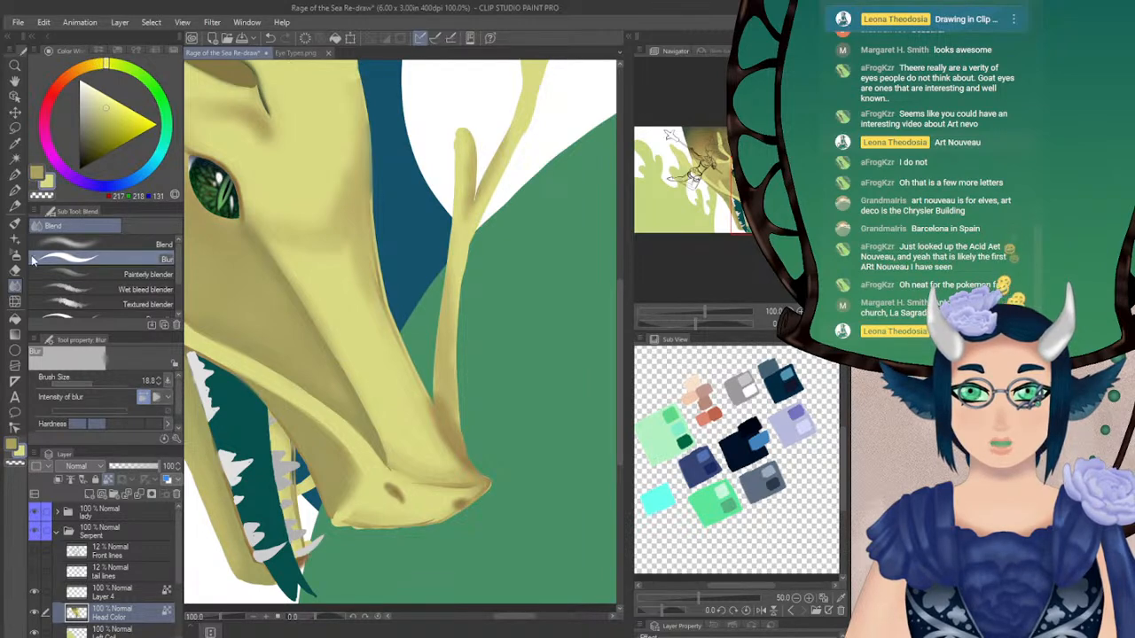
left_click(15, 191)
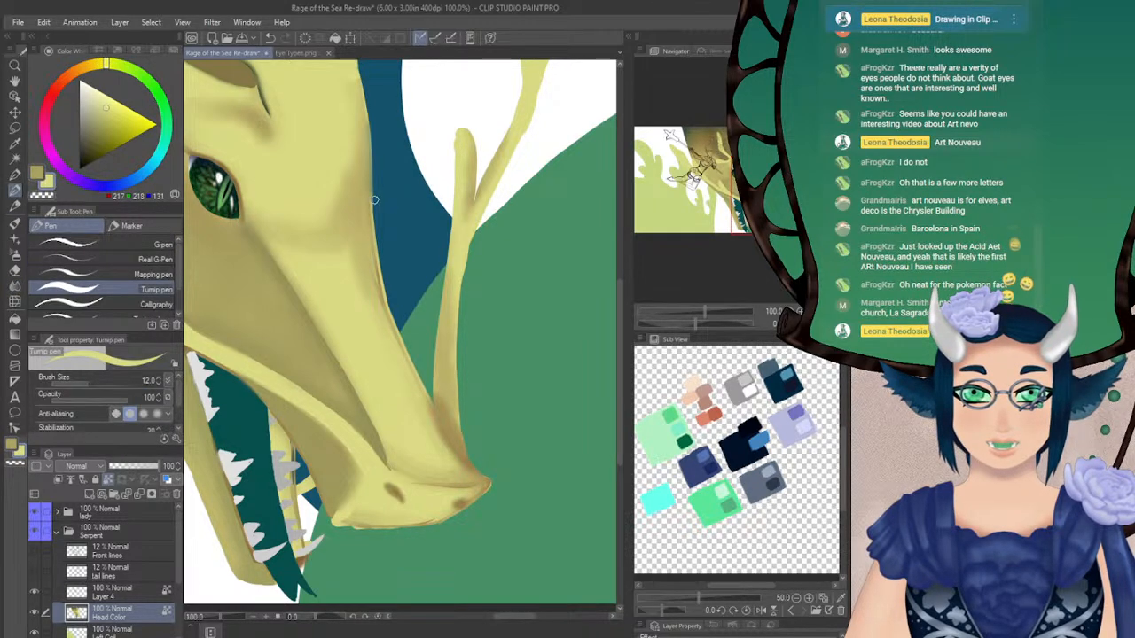
left_click_drag(751, 238, 746, 232)
left_click(97, 382)
left_click_drag(96, 382, 95, 381)
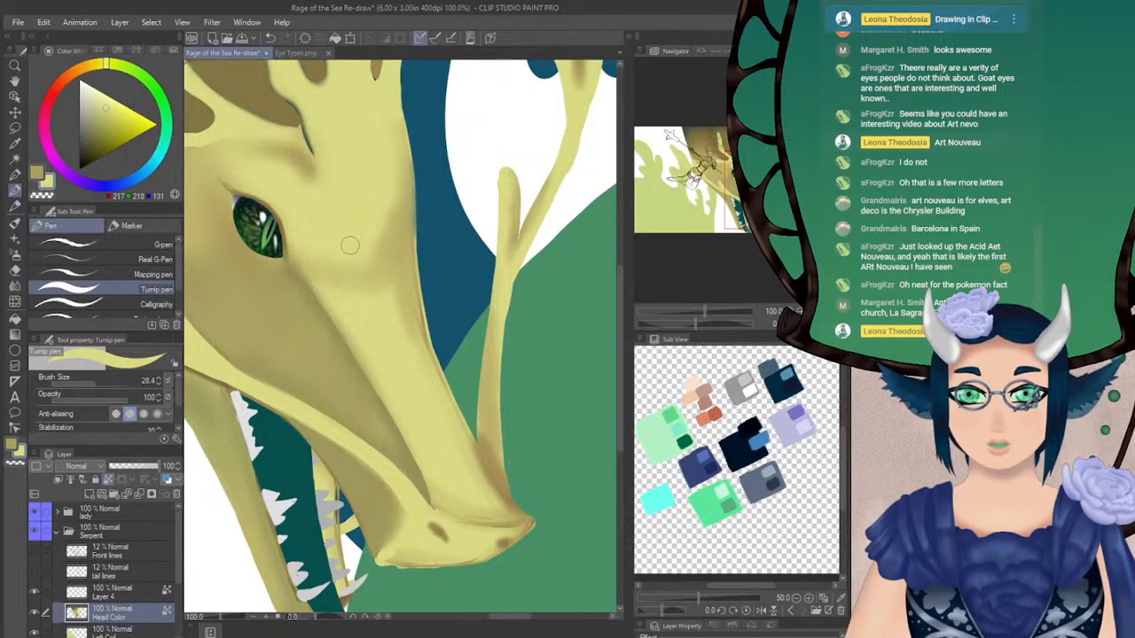
mouse_move(358, 256)
left_mouse_down()
mouse_move(408, 210)
mouse_move(394, 117)
mouse_move(401, 204)
left_mouse_up()
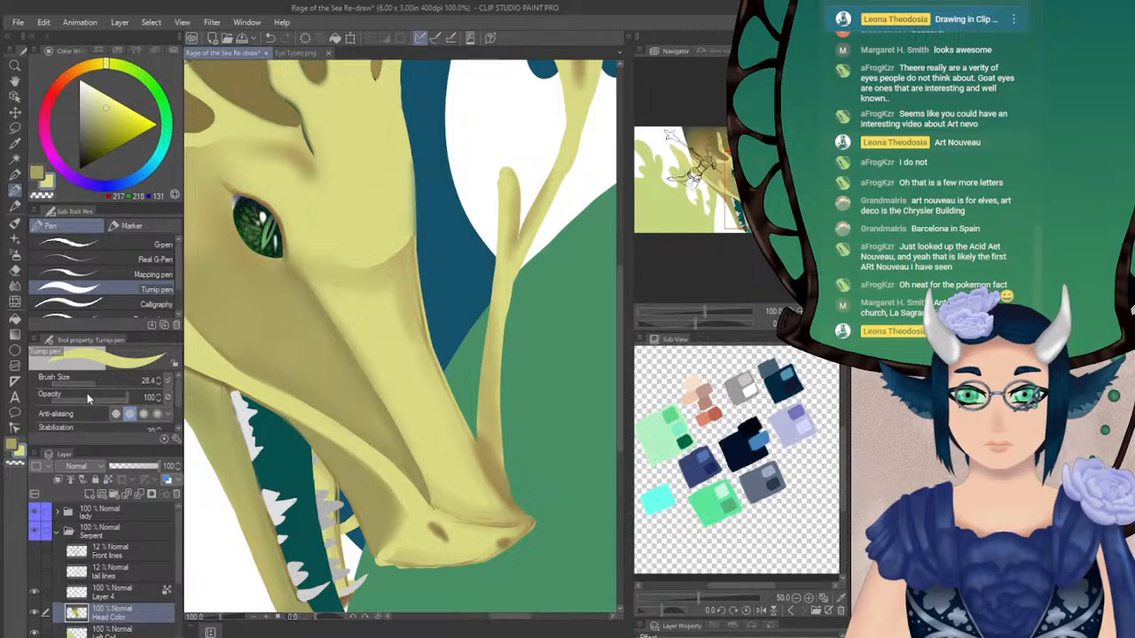
Refine the far edge of the forehead with the Turnip pen at size 14.7 and soften the brow's lower edge with Blur at size 18.8
left_click_drag(91, 383, 86, 383)
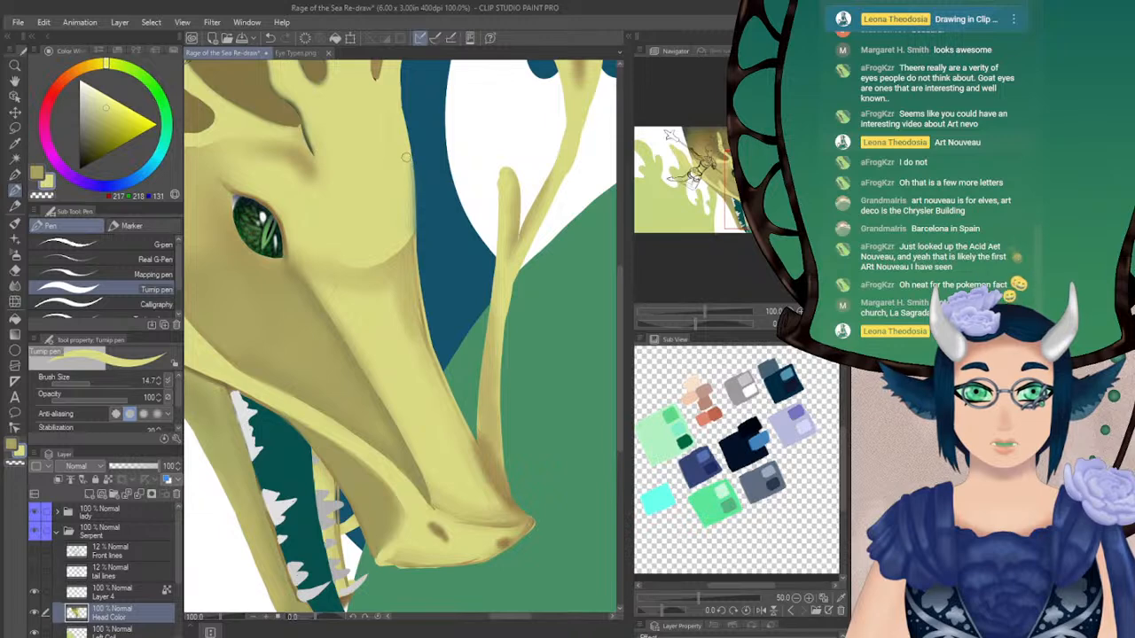
left_click_drag(409, 156, 410, 221)
key("ctrl+z")
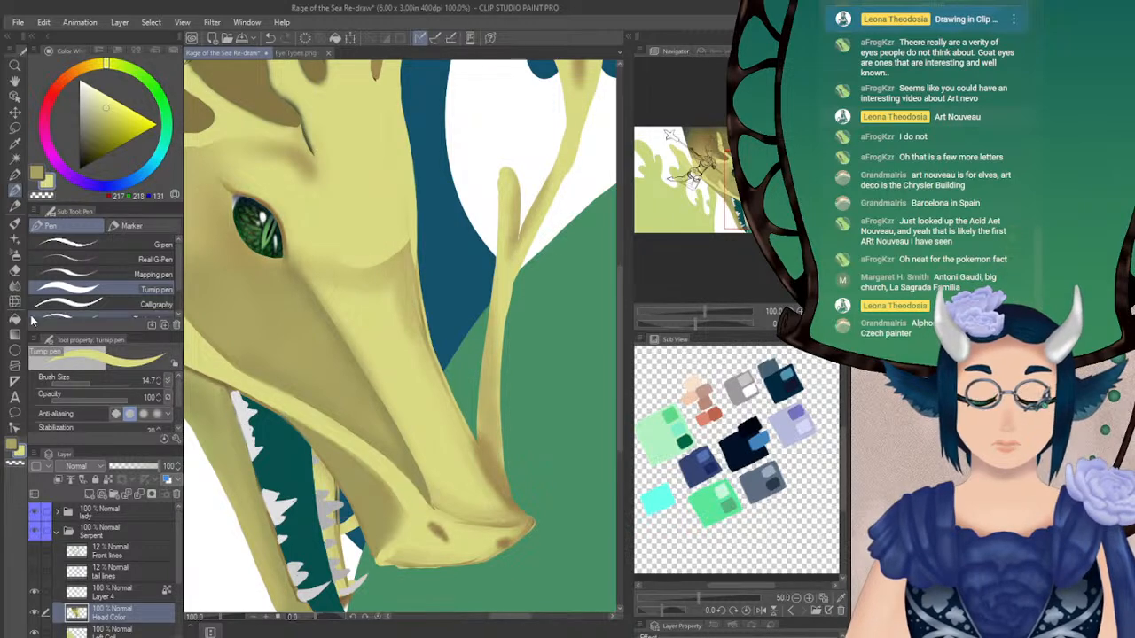
left_click(14, 284)
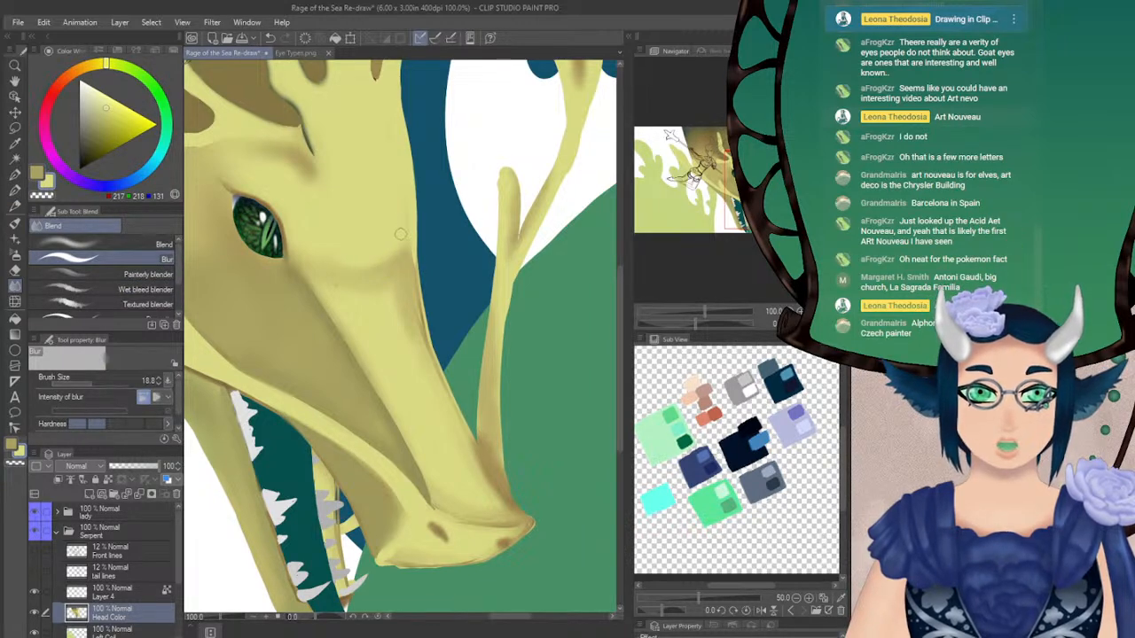
left_click(826, 324)
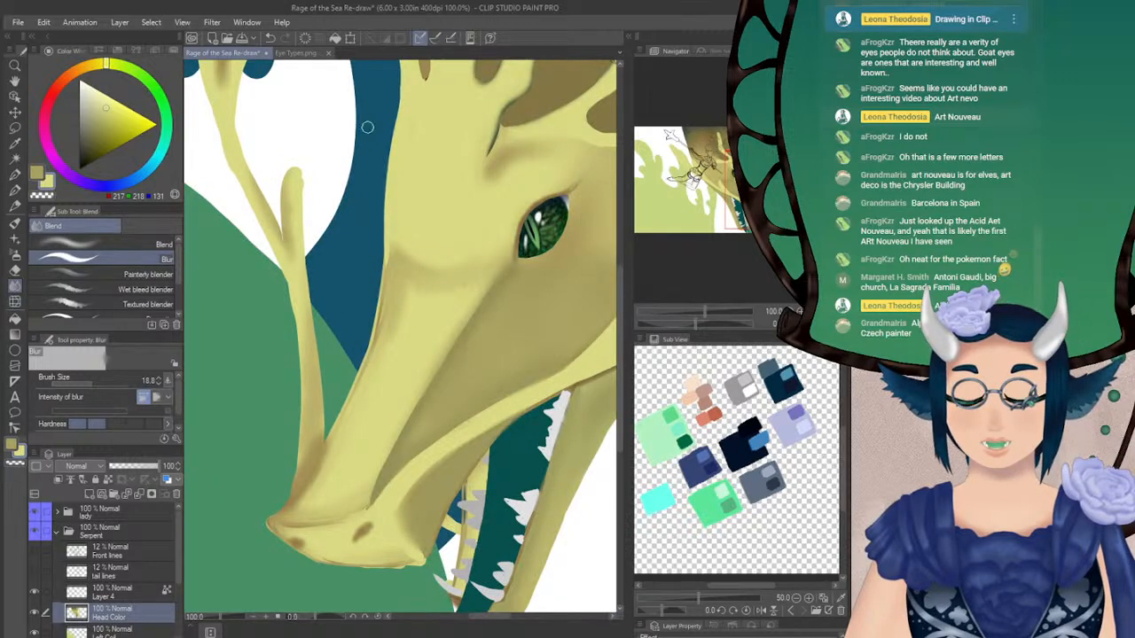
left_click(825, 323)
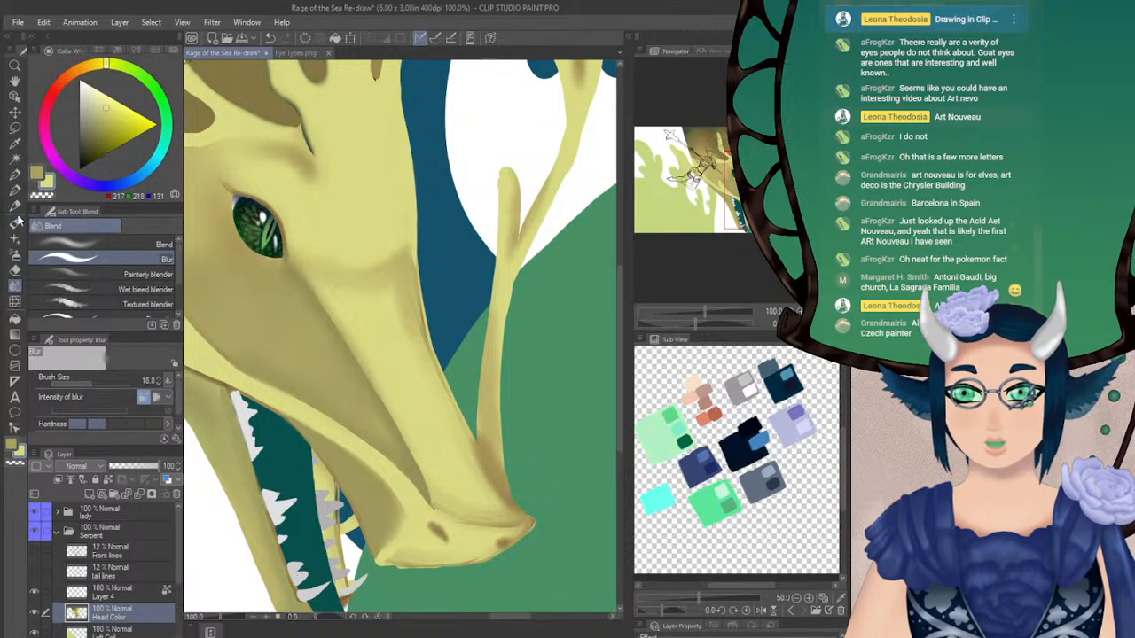
Shade the brow ridge above the eye in sampled olive with the Turnip pen at size 14.7, softening it with Blur at size 42.7
left_click(14, 190)
left_click(373, 276, "alt")
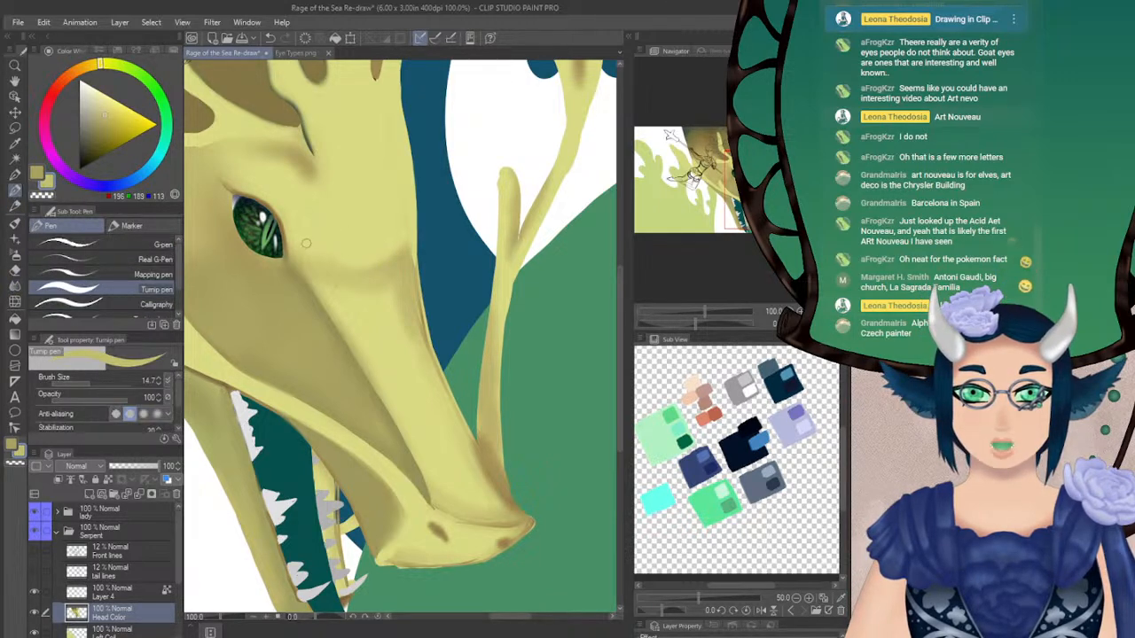
left_click_drag(303, 247, 299, 201)
key("ctrl+z")
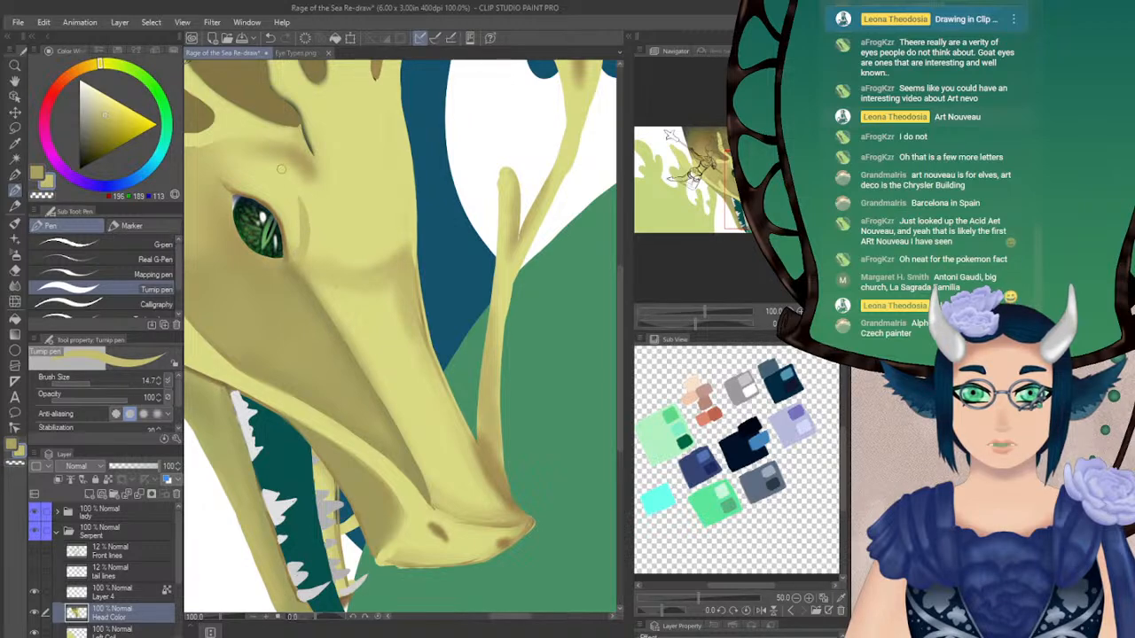
mouse_move(228, 174)
left_mouse_down()
mouse_move(272, 181)
mouse_move(262, 173)
mouse_move(303, 215)
left_mouse_up()
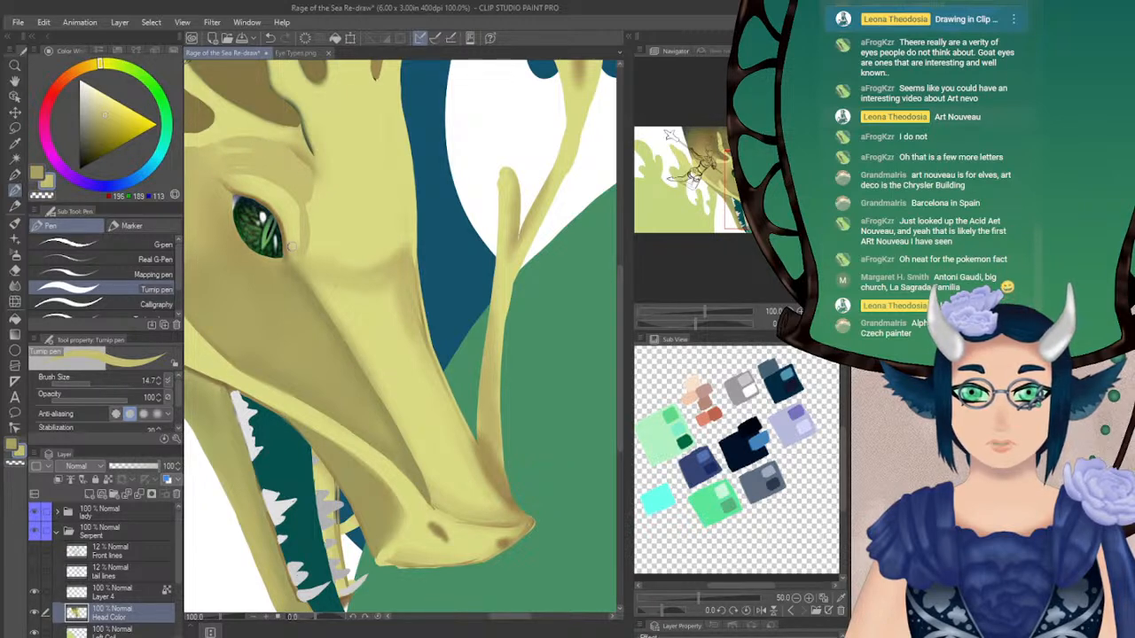
left_click_drag(326, 227, 362, 245)
left_click(14, 286)
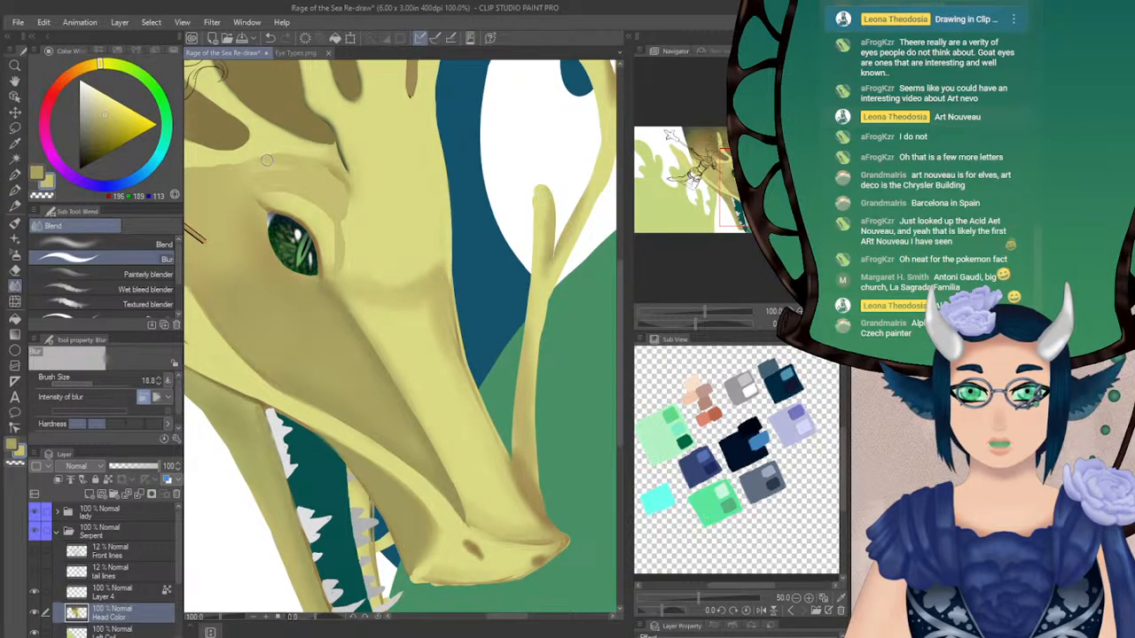
left_click(99, 383)
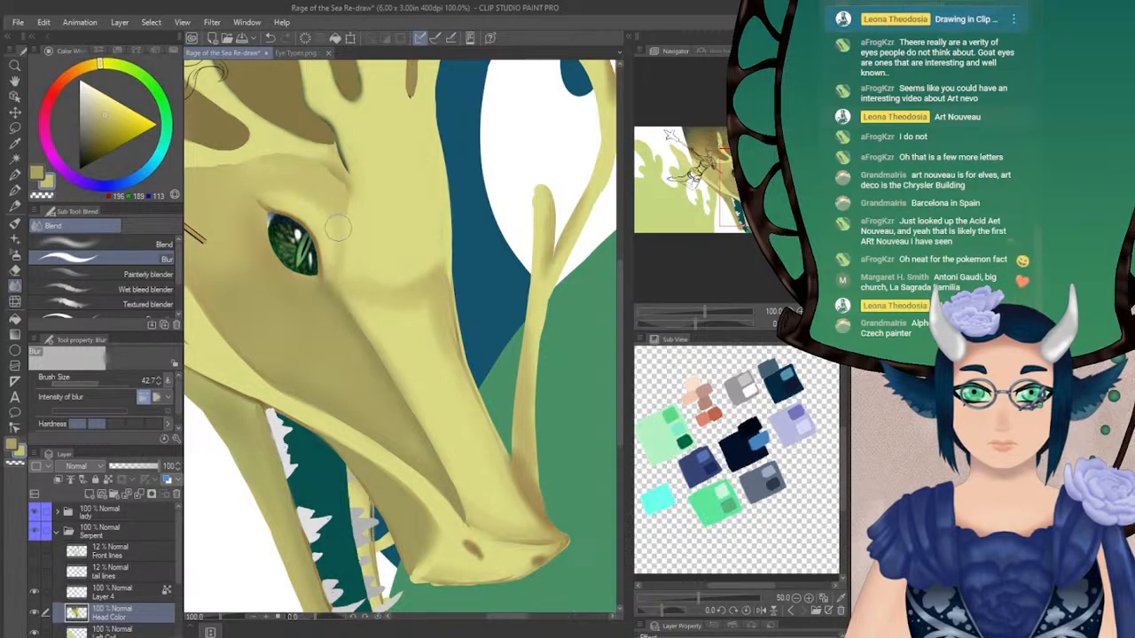
Repaint the edge between the brow and the horn base in light yellow with the Turnip pen, softening it with Blur at size 17.4
left_click(743, 183)
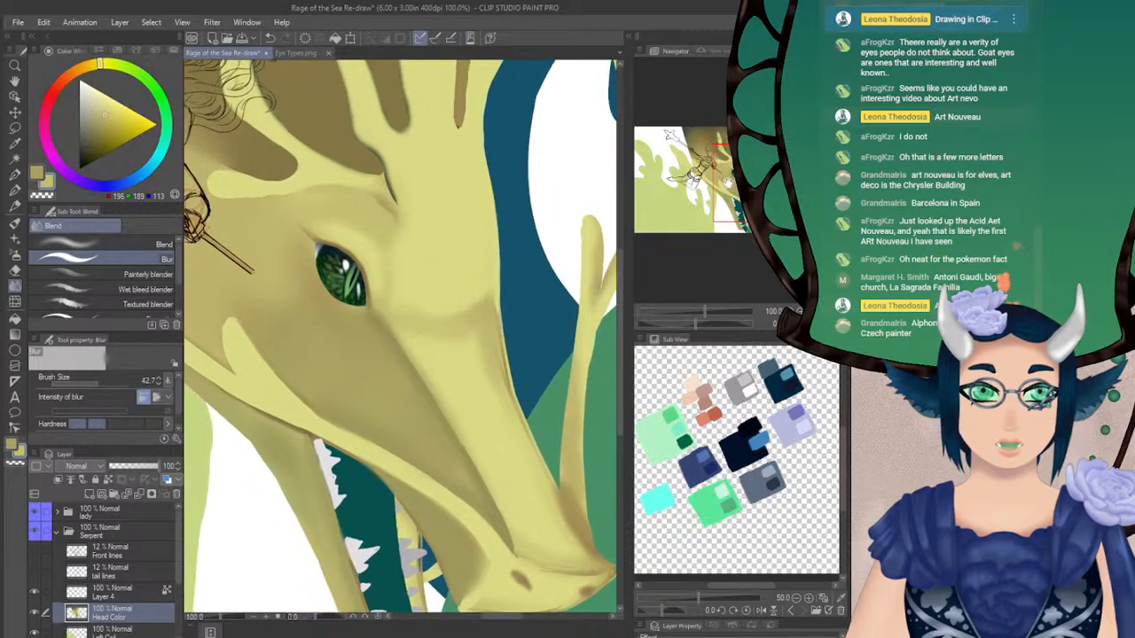
left_click(15, 190)
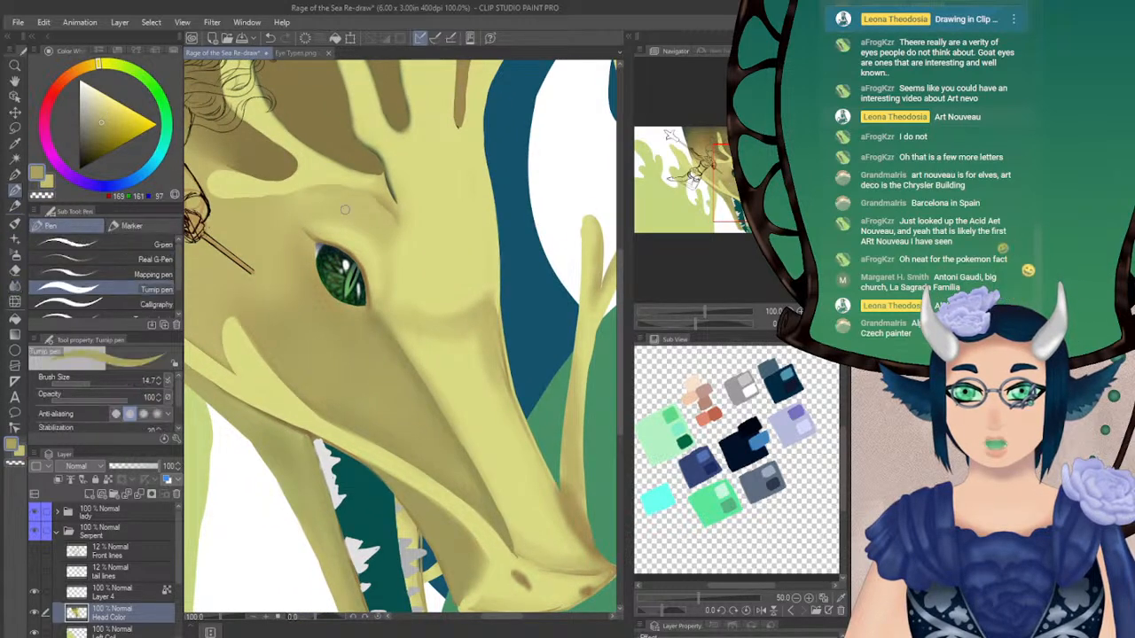
left_click(440, 220, "alt")
left_click_drag(695, 323, 709, 322)
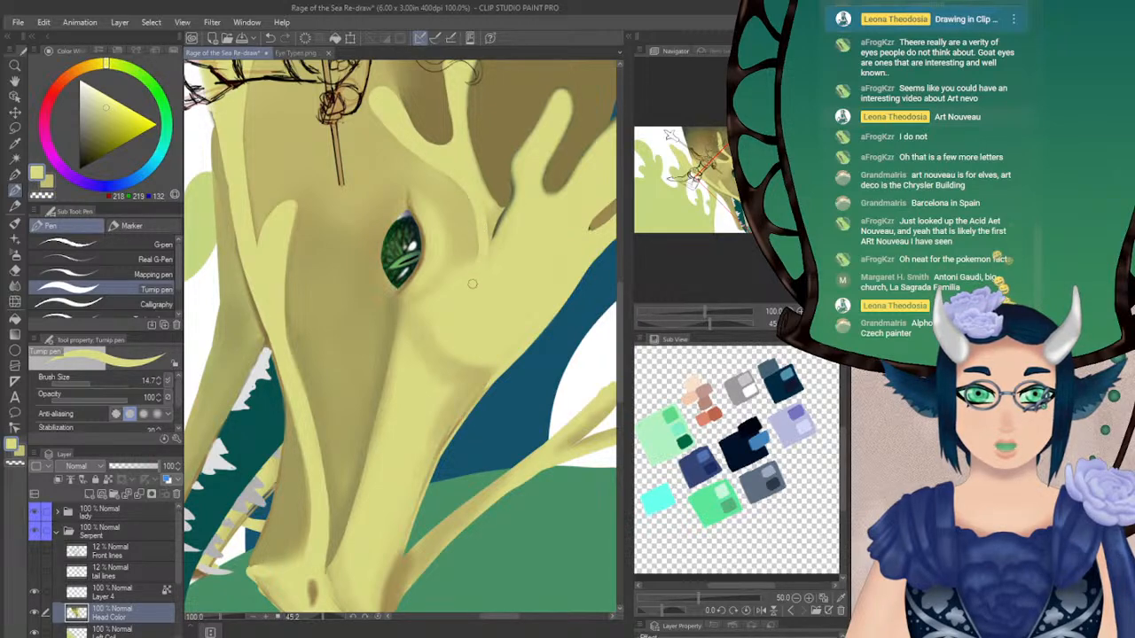
key("ctrl+@")
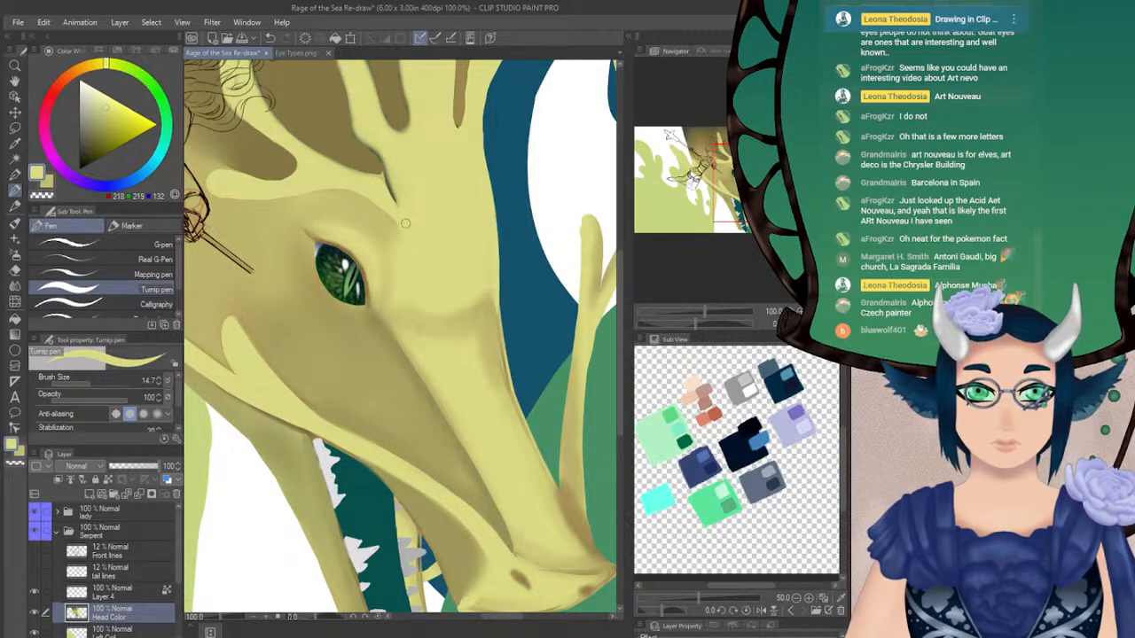
left_click(14, 286)
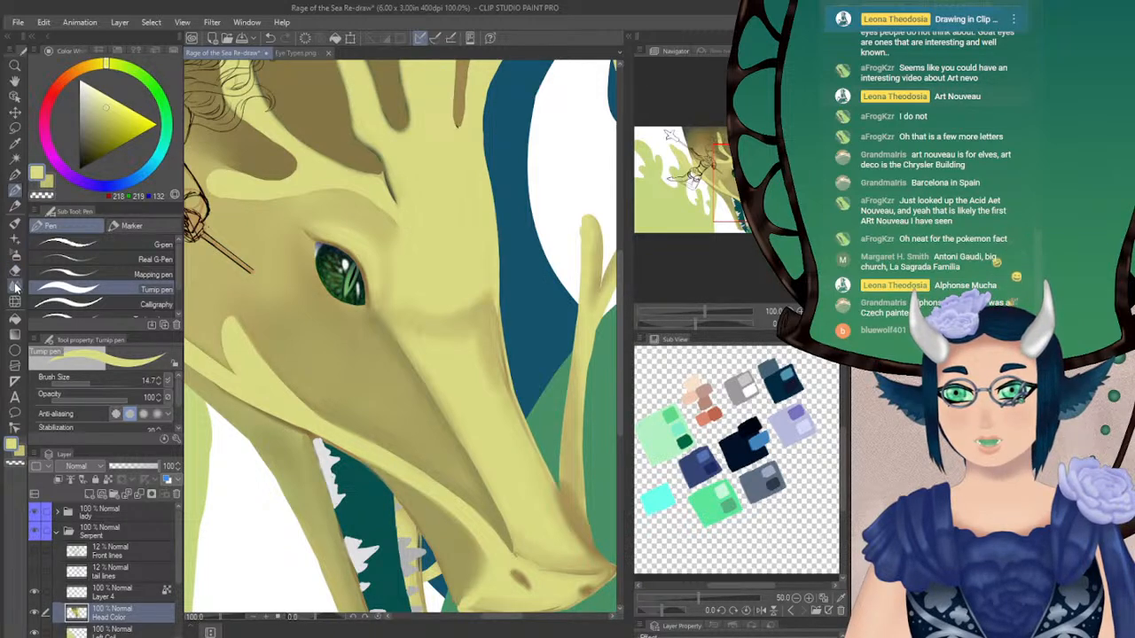
left_click(91, 384)
mouse_move(388, 191)
left_mouse_down()
mouse_move(357, 179)
mouse_move(394, 200)
mouse_move(367, 183)
mouse_move(400, 222)
left_mouse_up()
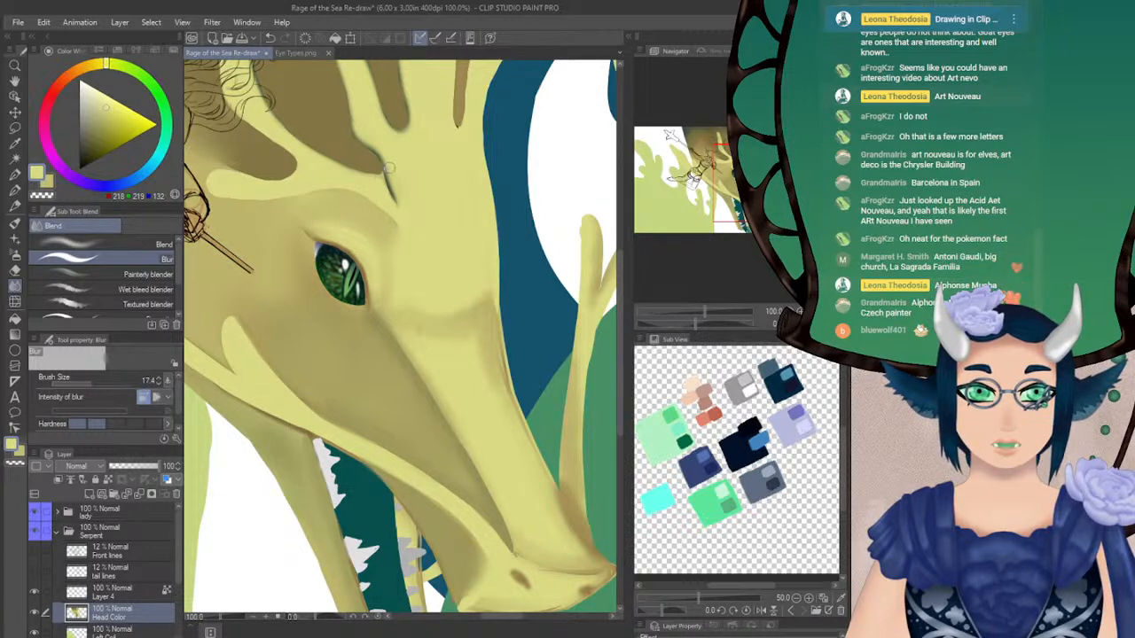
Lock the Head Color layer's transparent pixels and cover the tall horn's dark tip in light yellow with the Soft 2 airbrush at size 42.7
left_click_drag(724, 179, 728, 168)
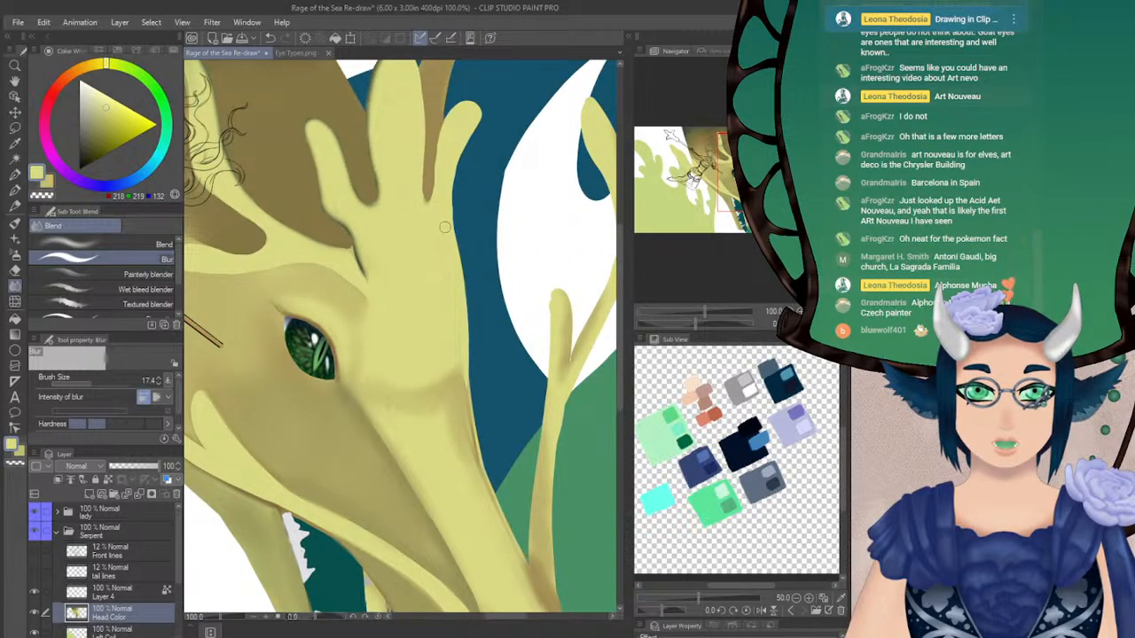
left_click_drag(743, 170, 749, 157)
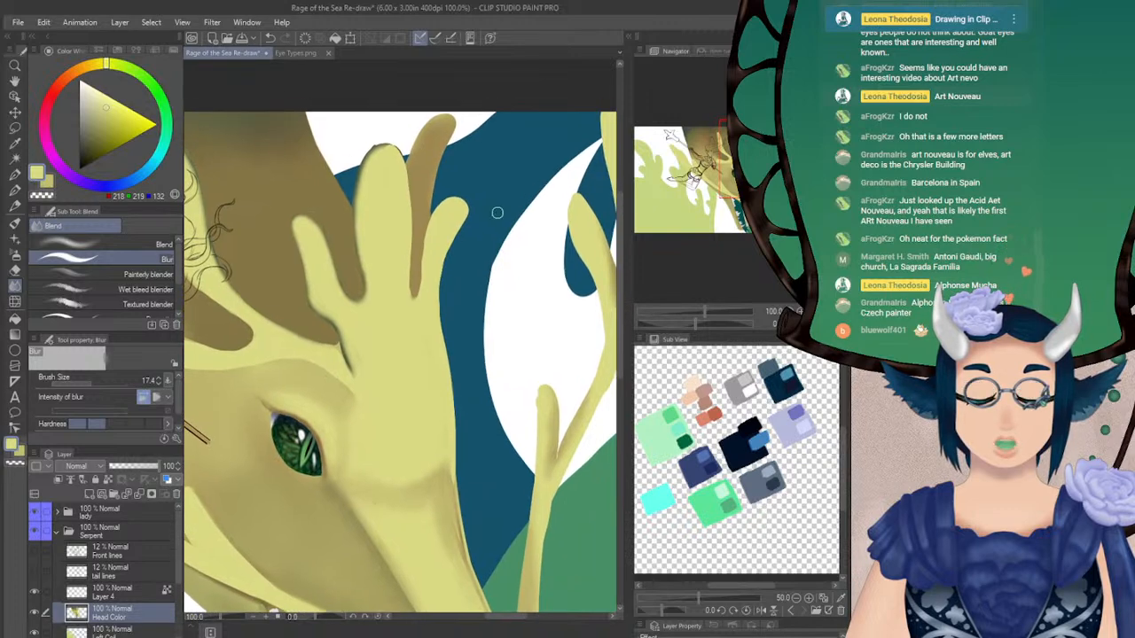
left_click(15, 256)
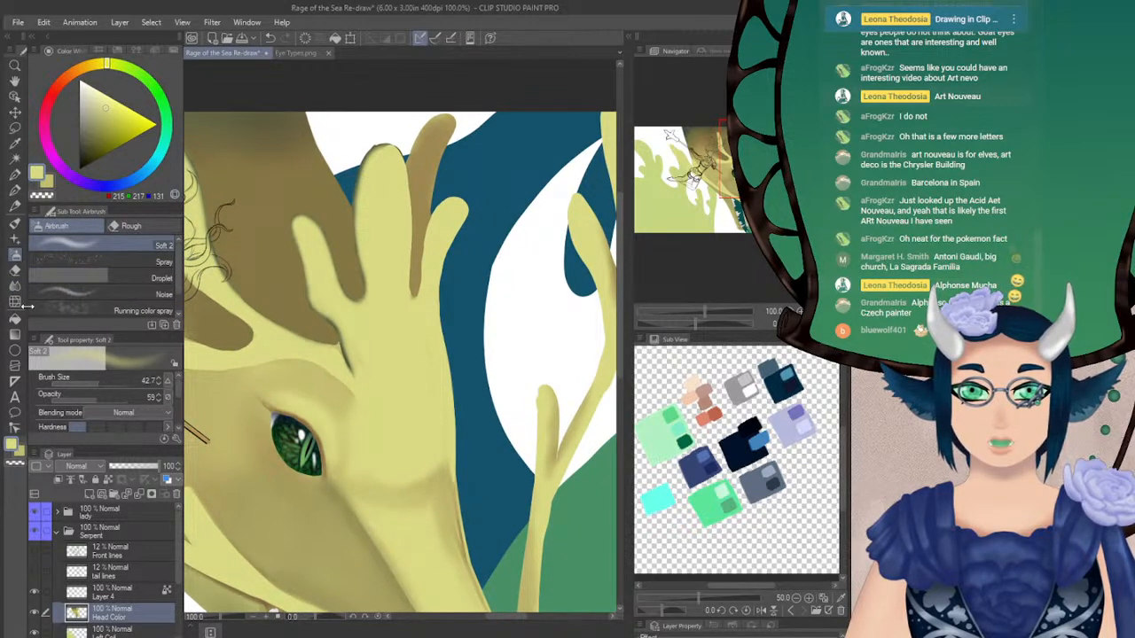
left_click(15, 269)
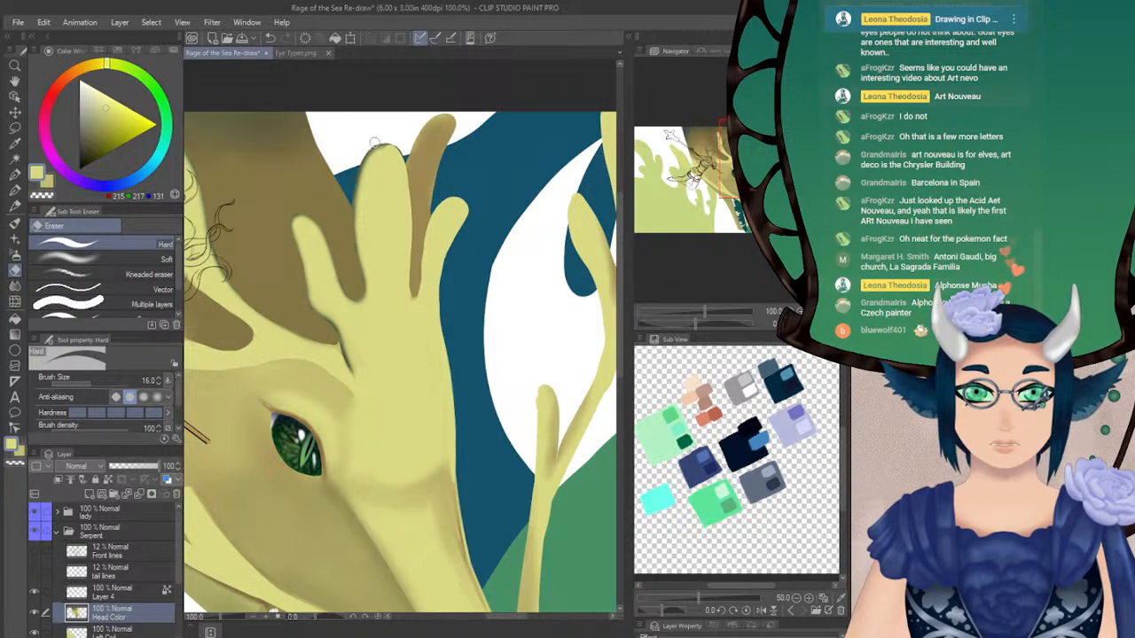
left_click(16, 255)
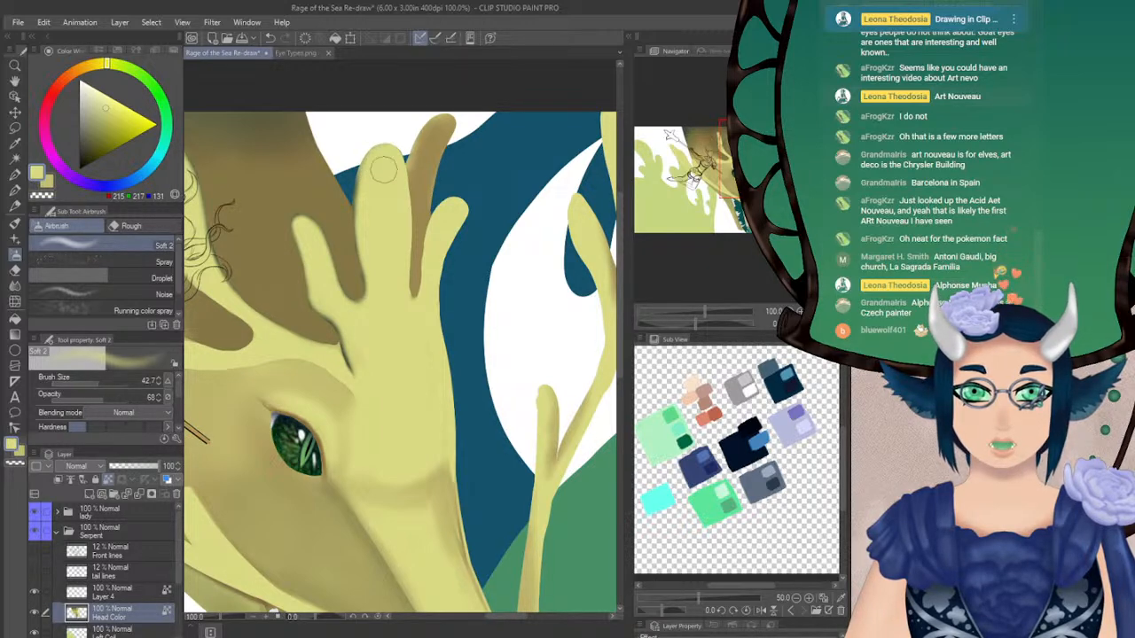
Repaint the far horn behind the tall prong in sampled flat brown with the Turnip pen at size 14.7
key("p")
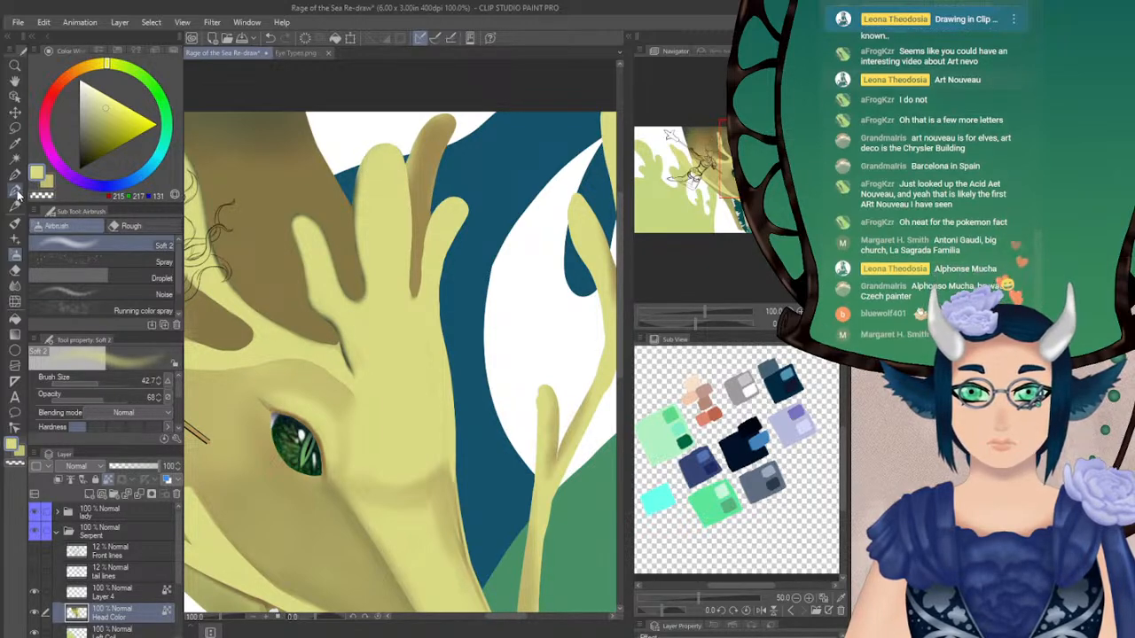
left_click(418, 180, "alt")
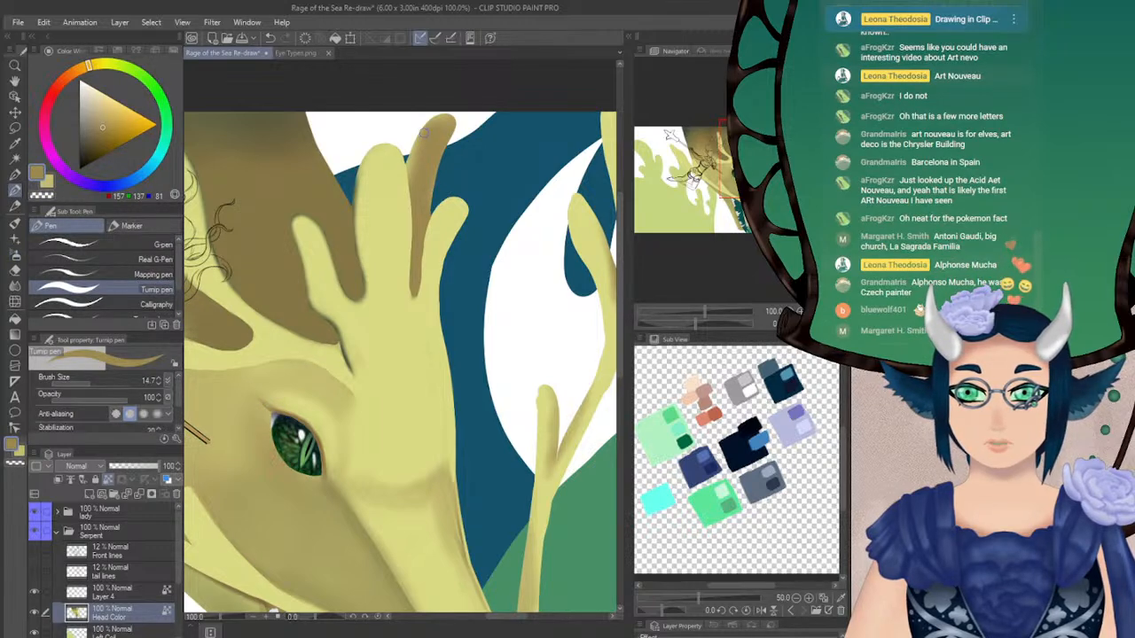
mouse_move(413, 154)
left_mouse_down()
mouse_move(413, 186)
mouse_move(408, 159)
mouse_move(416, 168)
mouse_move(459, 124)
left_mouse_up()
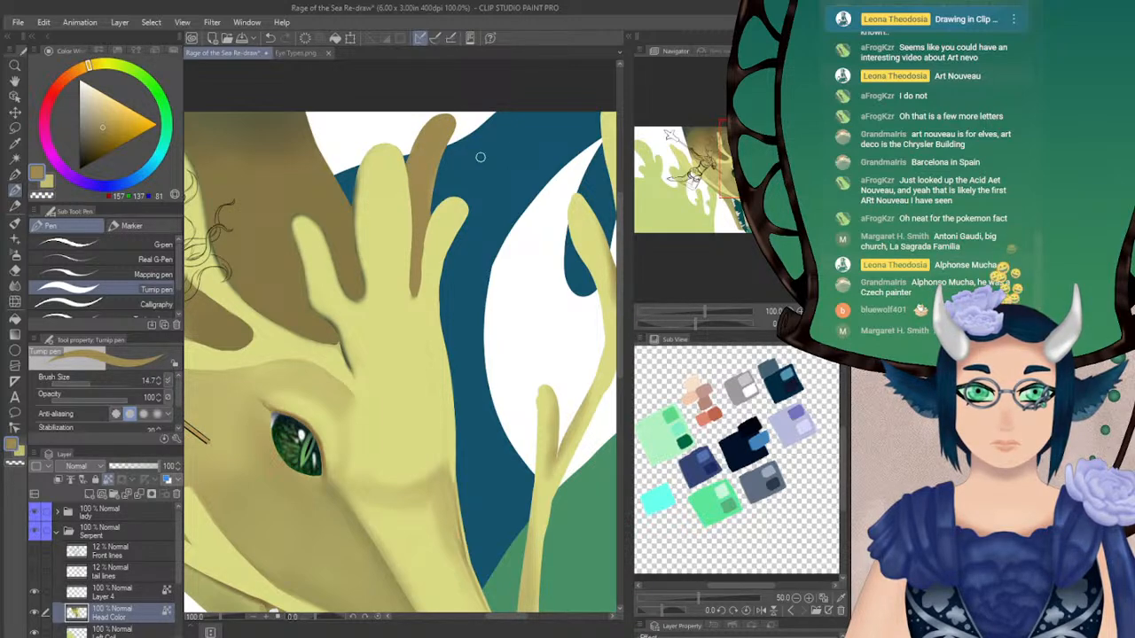
Refine the tall prong's edges with light yellow and sampled brown, straightening its side facing the far horn with the Turnip pen
left_click(430, 236, "alt")
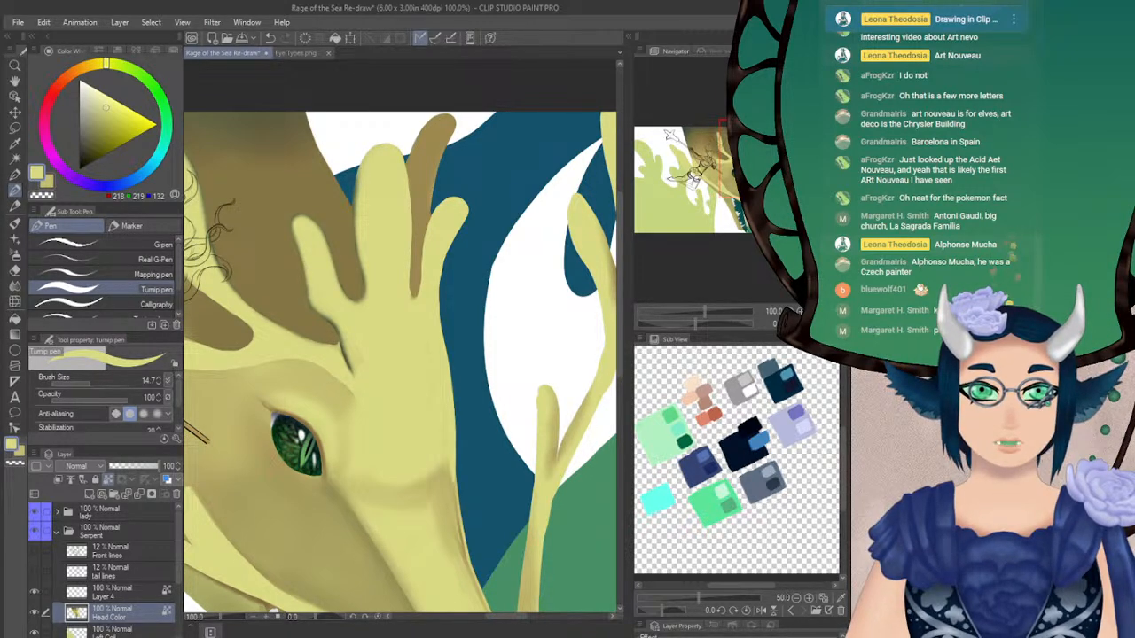
left_click_drag(399, 355, 421, 328)
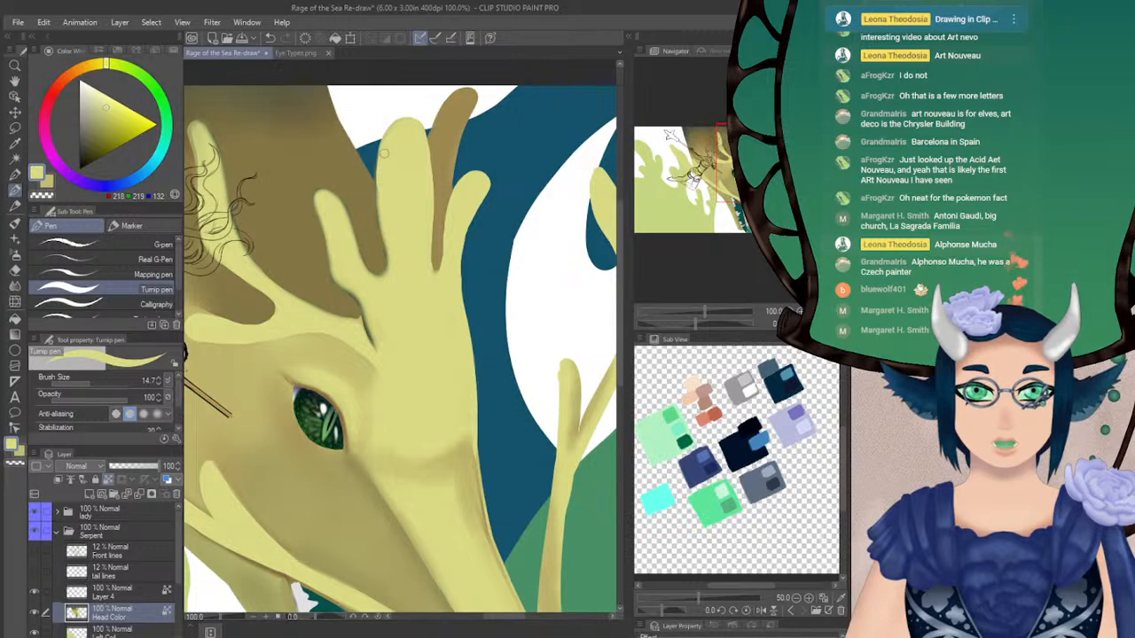
key("ctrl+z")
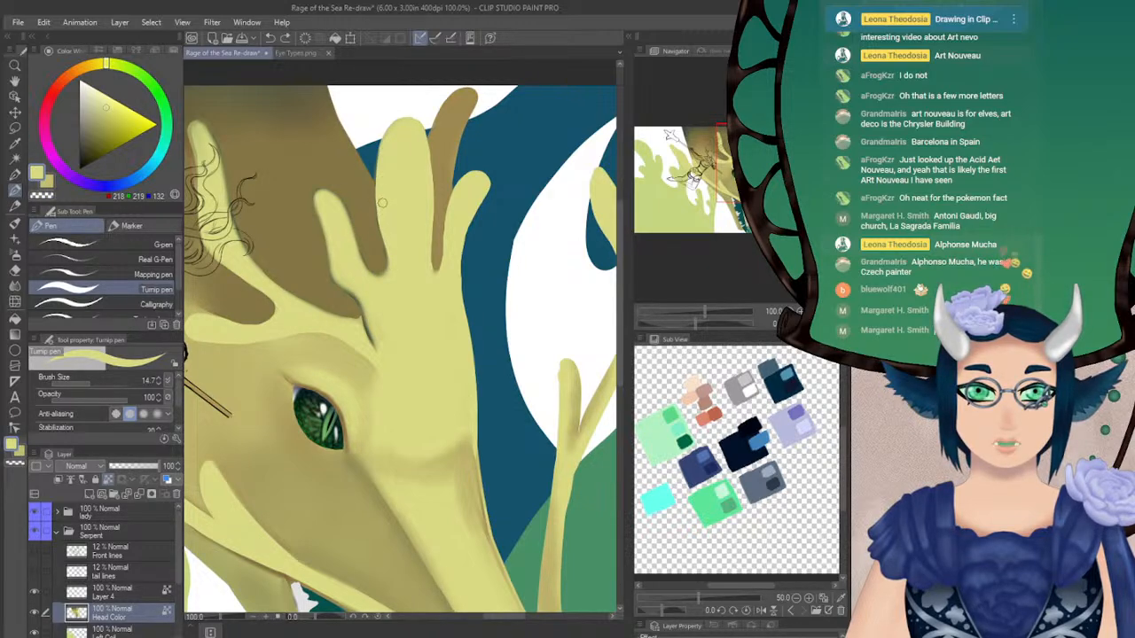
left_click(437, 164, "alt")
left_click_drag(429, 140, 433, 197)
key("ctrl+z")
left_click_drag(430, 140, 431, 248)
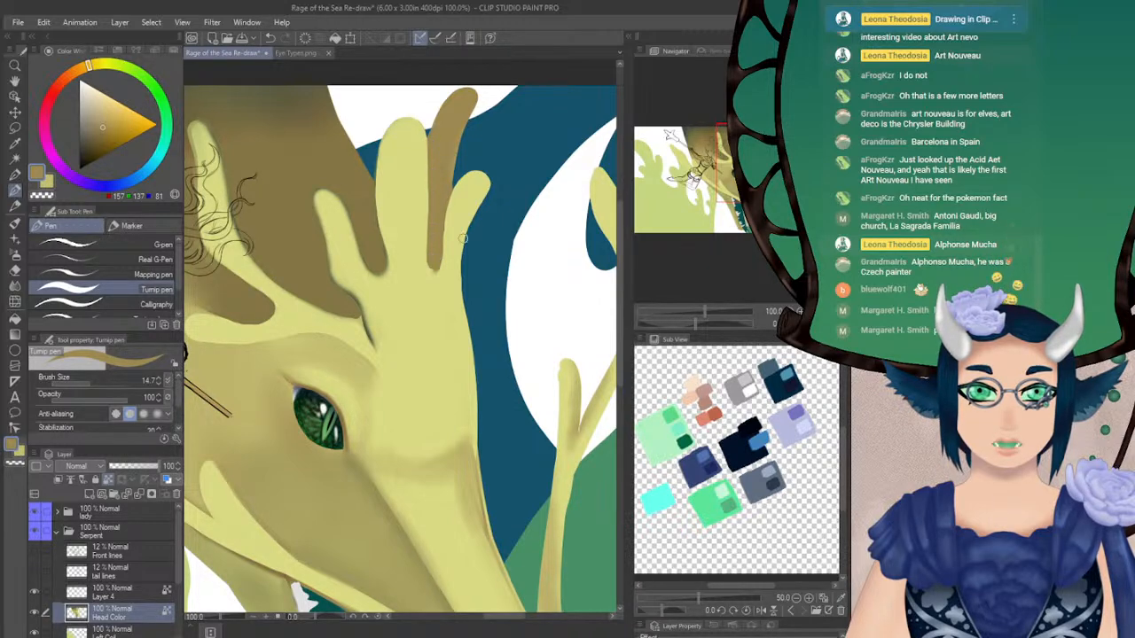
Clean up the base of the gap between the prongs and paint over the dark crease at the horn's base in light yellow
left_click(428, 276, "alt")
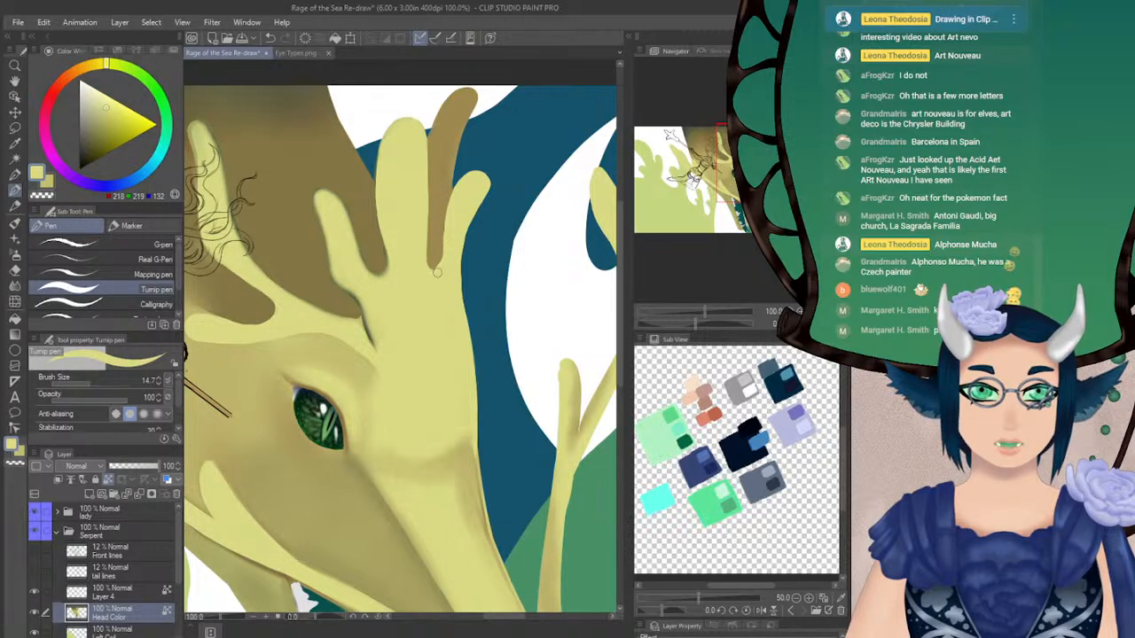
key("ctrl+z")
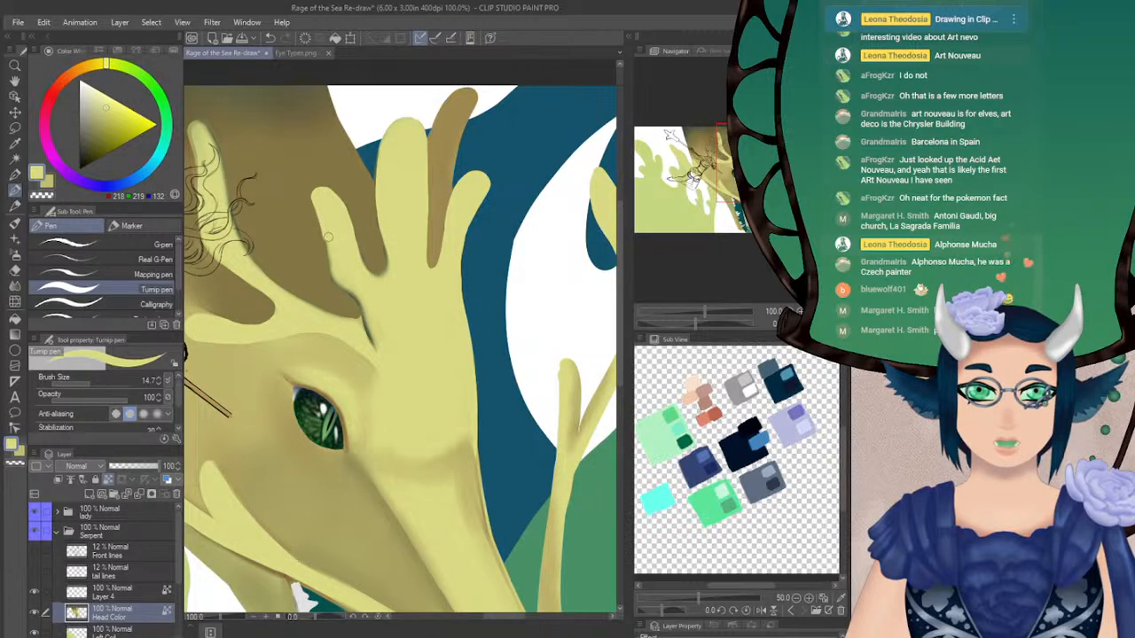
left_click_drag(343, 287, 381, 352)
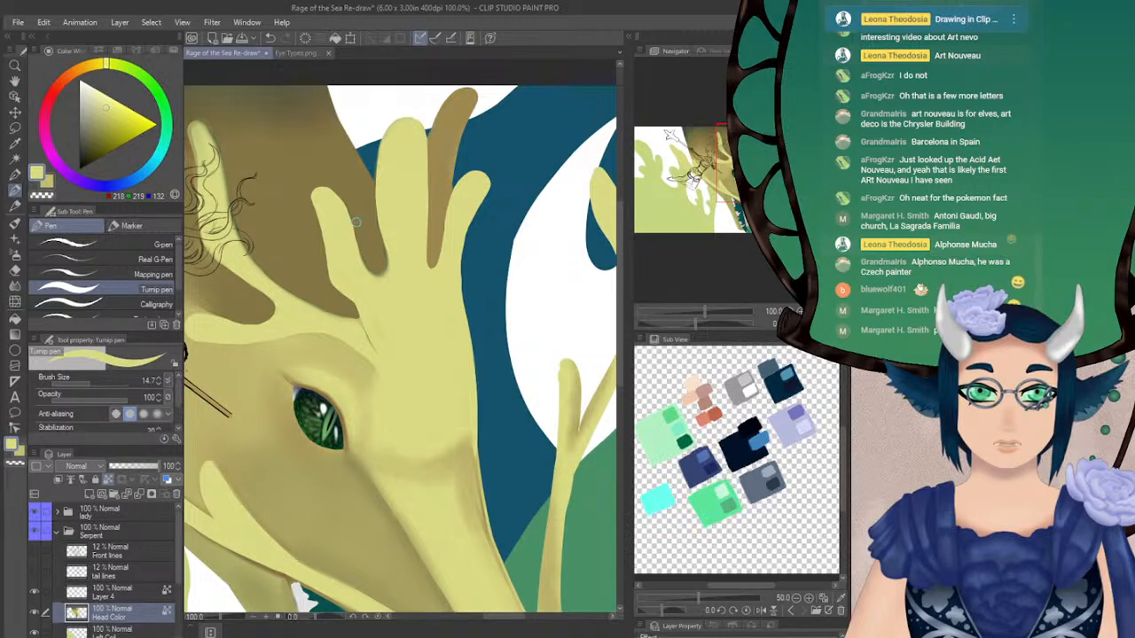
Shade the crease where the horn meets the brow in dark olive with the Soft 2 airbrush at size 10 and opacity 33, softening it with Blur
left_click_drag(732, 175, 733, 180)
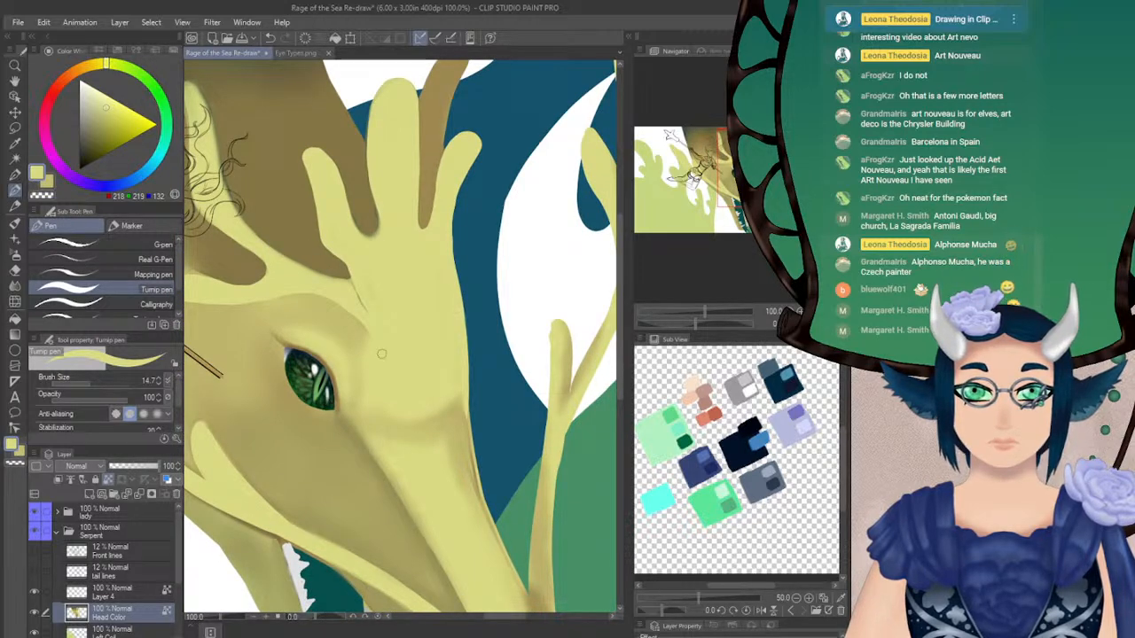
mouse_move(735, 180)
left_mouse_down()
mouse_move(723, 172)
mouse_move(741, 174)
mouse_move(733, 168)
left_mouse_up()
left_click(391, 119, "alt")
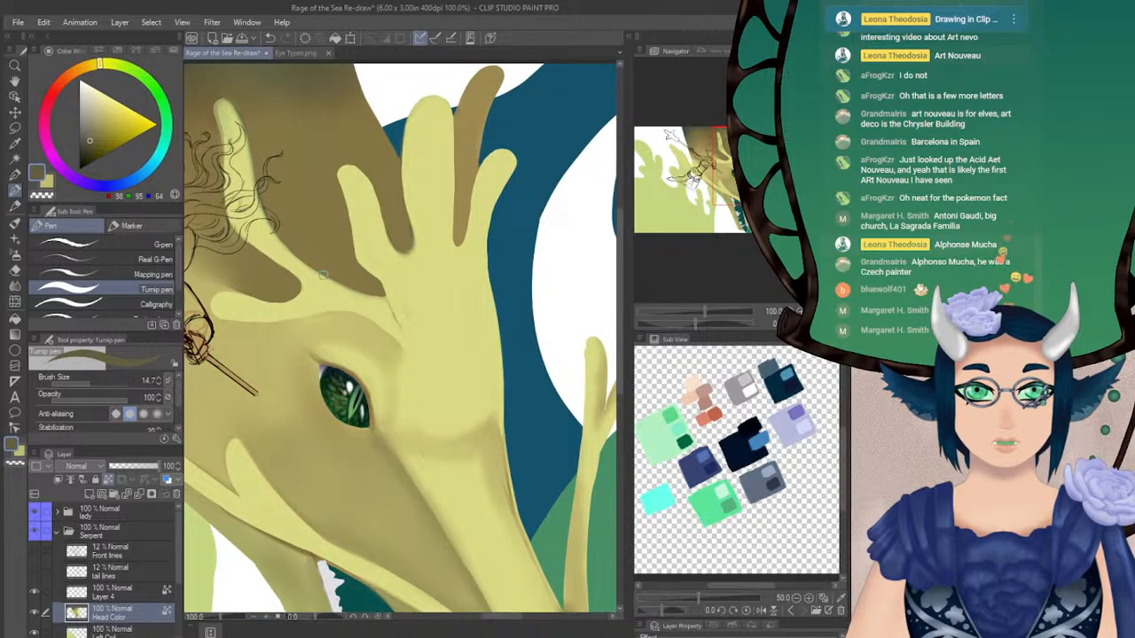
left_click(15, 256)
mouse_move(93, 398)
left_mouse_down()
mouse_move(104, 392)
mouse_move(88, 390)
left_mouse_up()
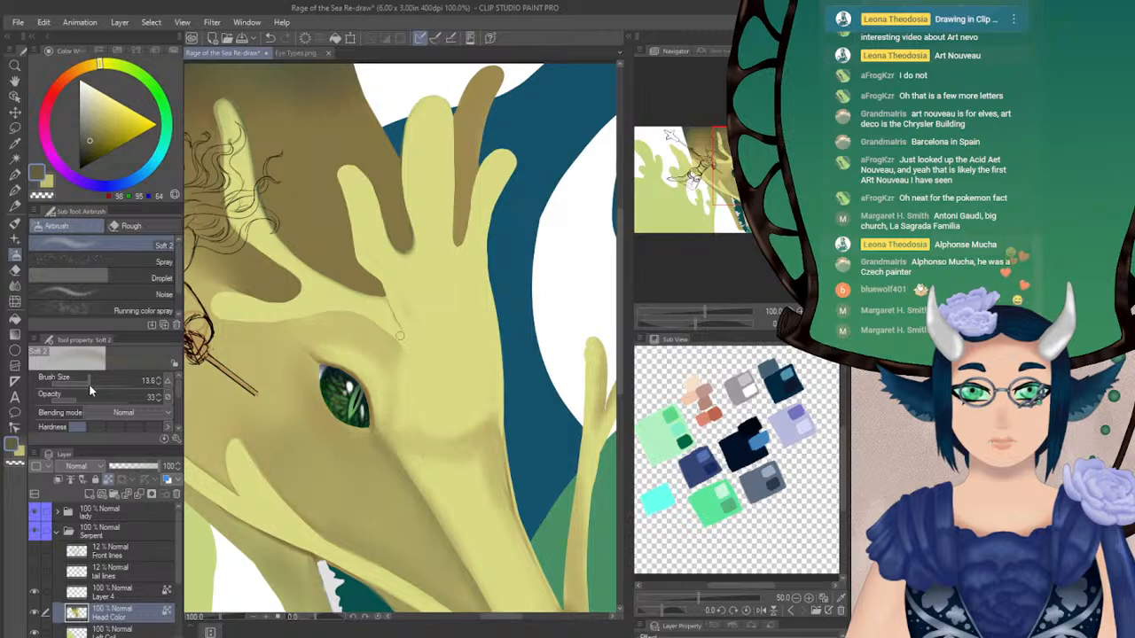
left_click(158, 384)
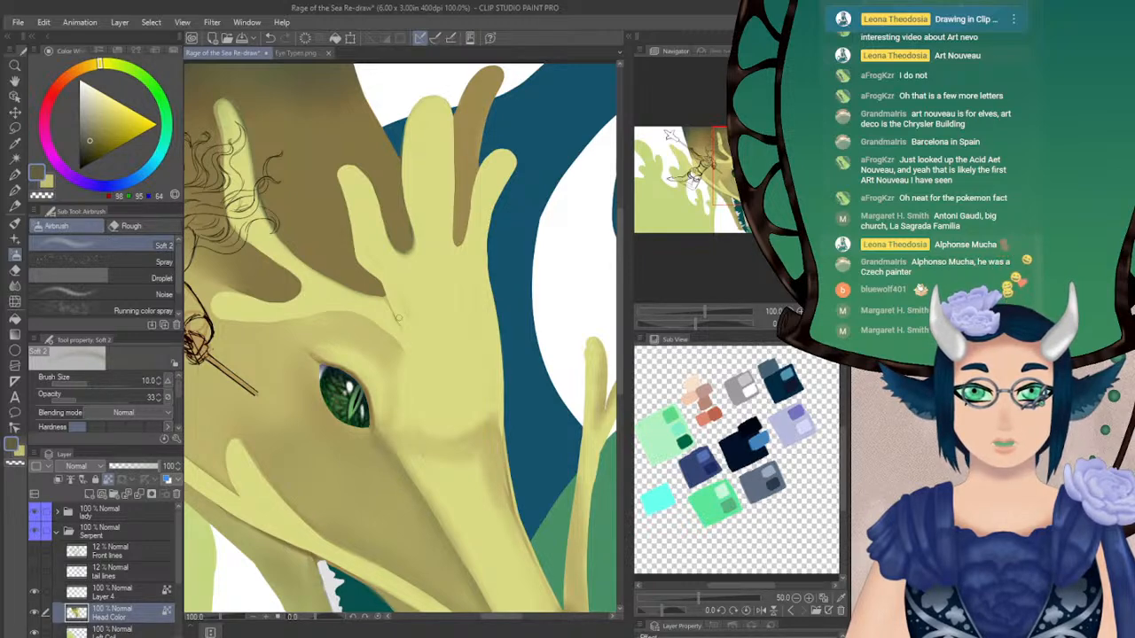
mouse_move(380, 294)
left_mouse_down()
mouse_move(405, 333)
mouse_move(389, 310)
left_mouse_up()
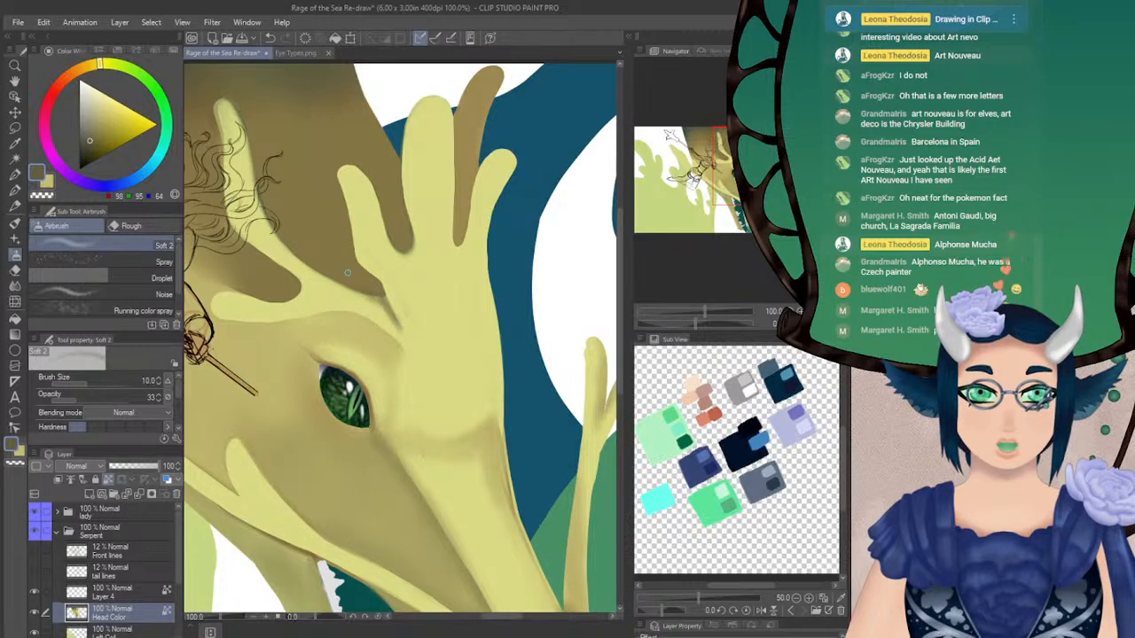
key("j")
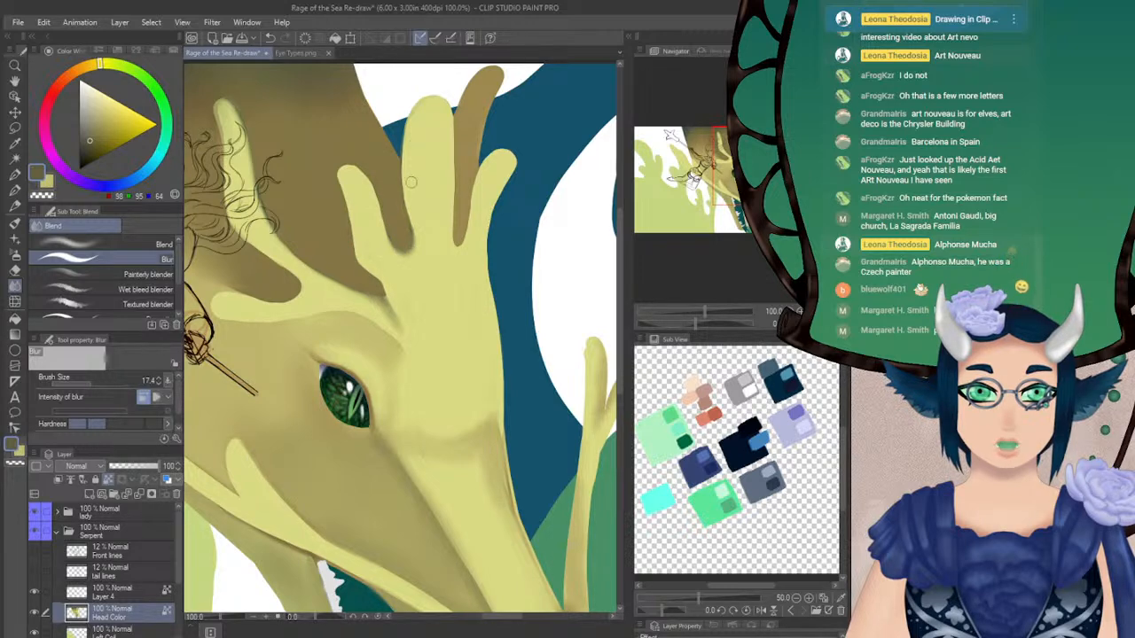
Repaint the notch between the short and tall prongs in sampled light yellow with the Turnip pen, covering its dark shadow
left_click(48, 182)
left_click(14, 190)
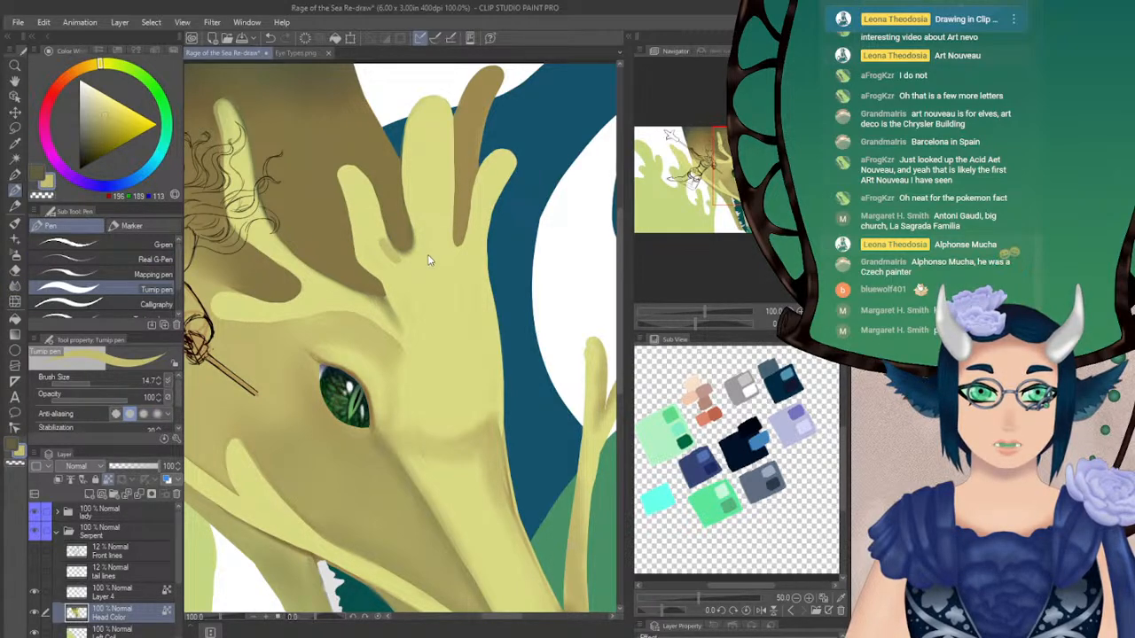
left_click(418, 270, "alt")
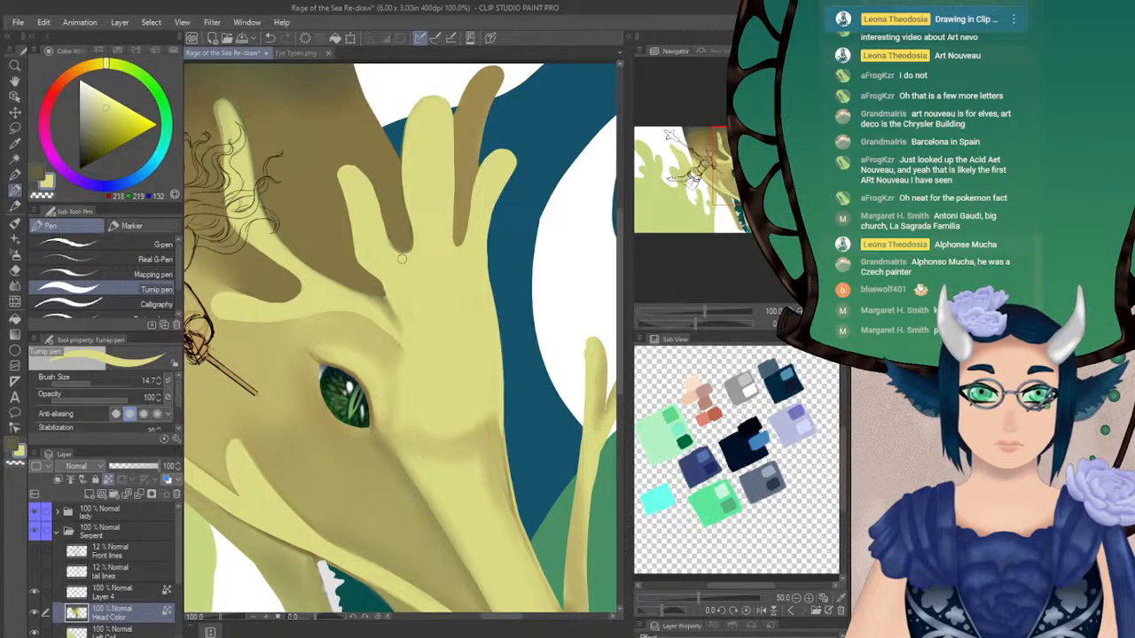
left_click_drag(416, 399, 228, 192)
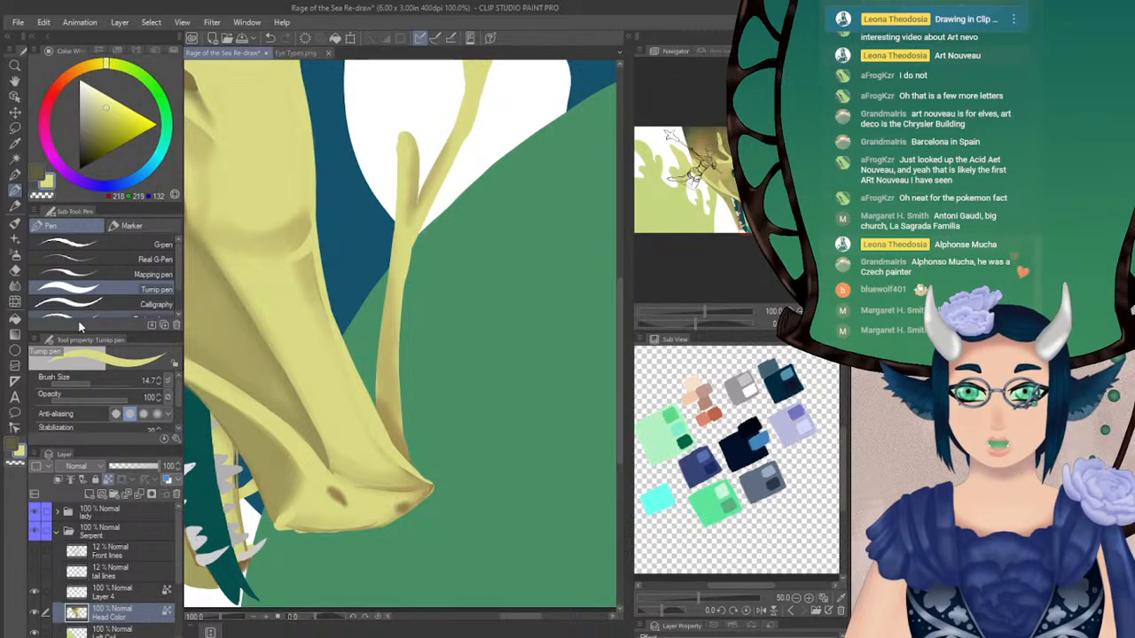
Soften the snout bridge's outer edge just below the brow with Blur at size 17.4
left_click(86, 383)
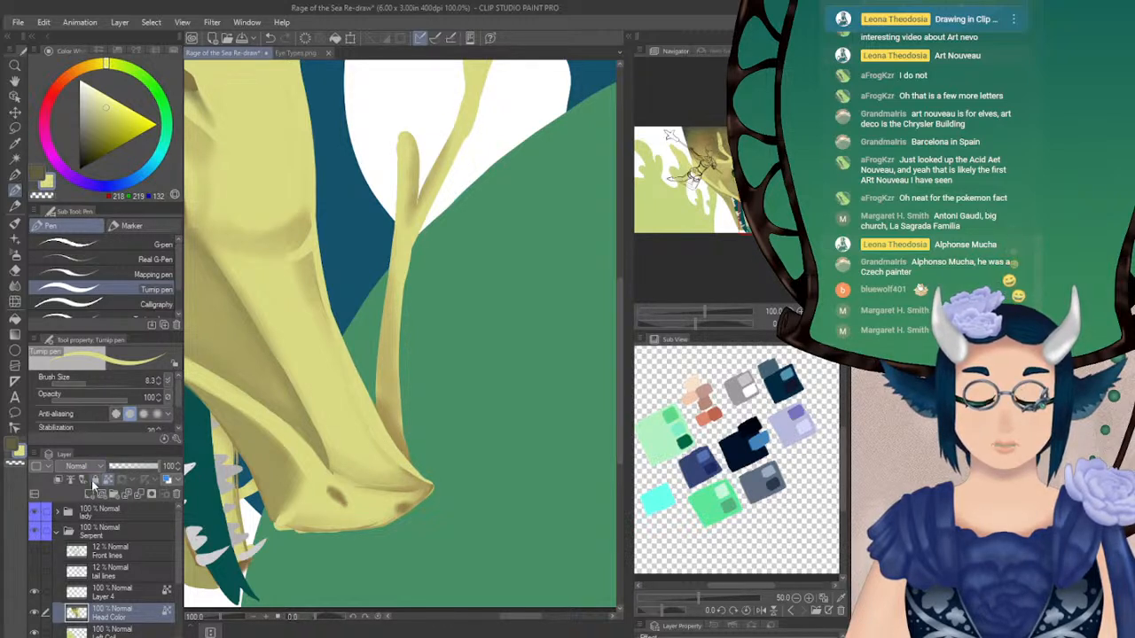
left_click_drag(407, 459, 423, 475)
key("ctrl+z")
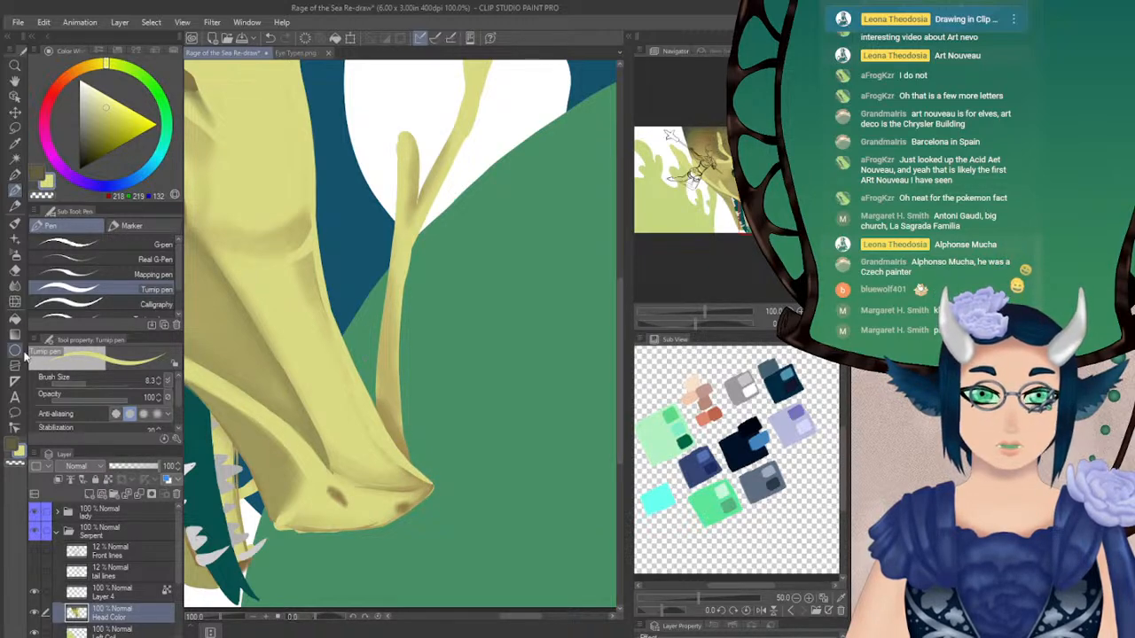
key("j")
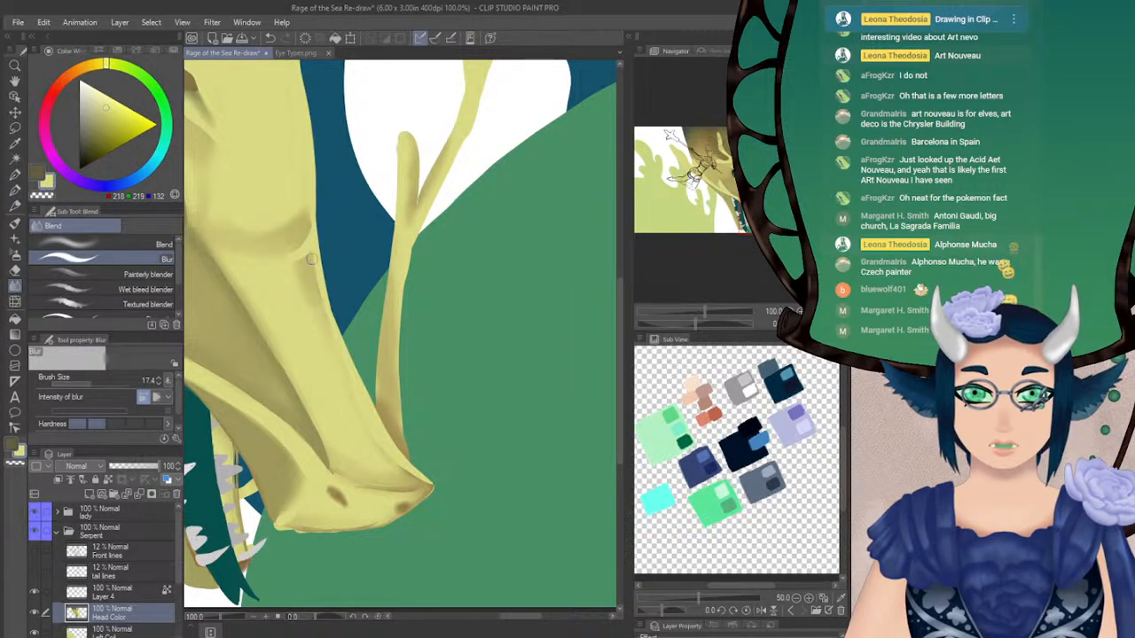
left_click_drag(331, 343, 314, 258)
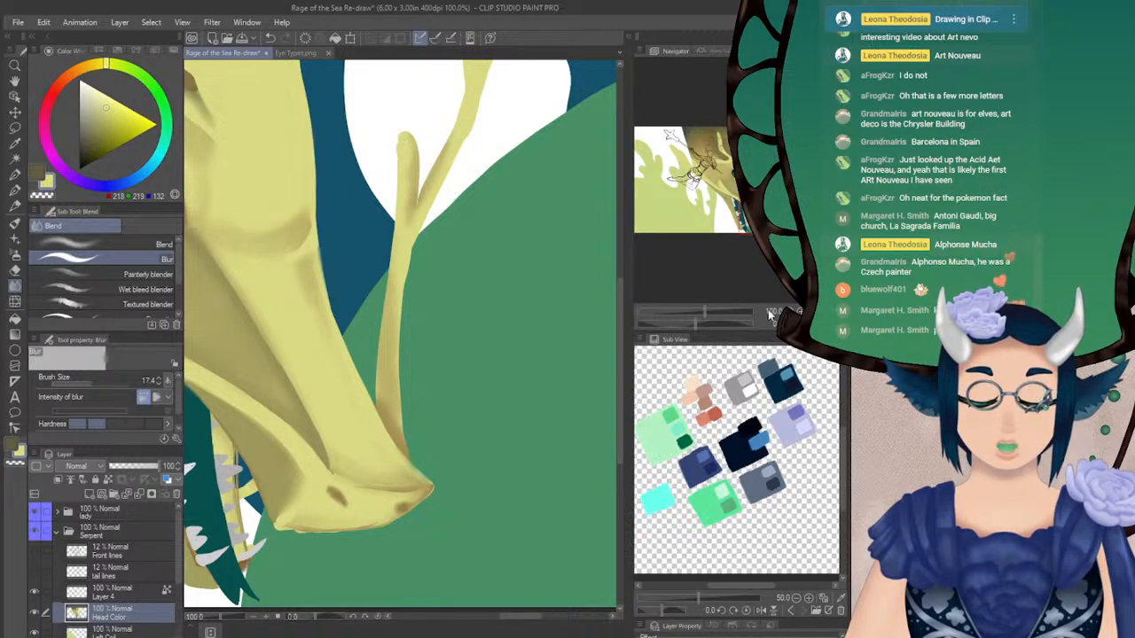
Repaint the shadow at the snout tip's upper corner in sampled olive with the Turnip pen at size 8.3 and soften it with Blur
left_click(825, 323)
left_click_drag(399, 355, 406, 346)
left_click_drag(747, 196, 759, 199)
left_click_drag(698, 317, 707, 317)
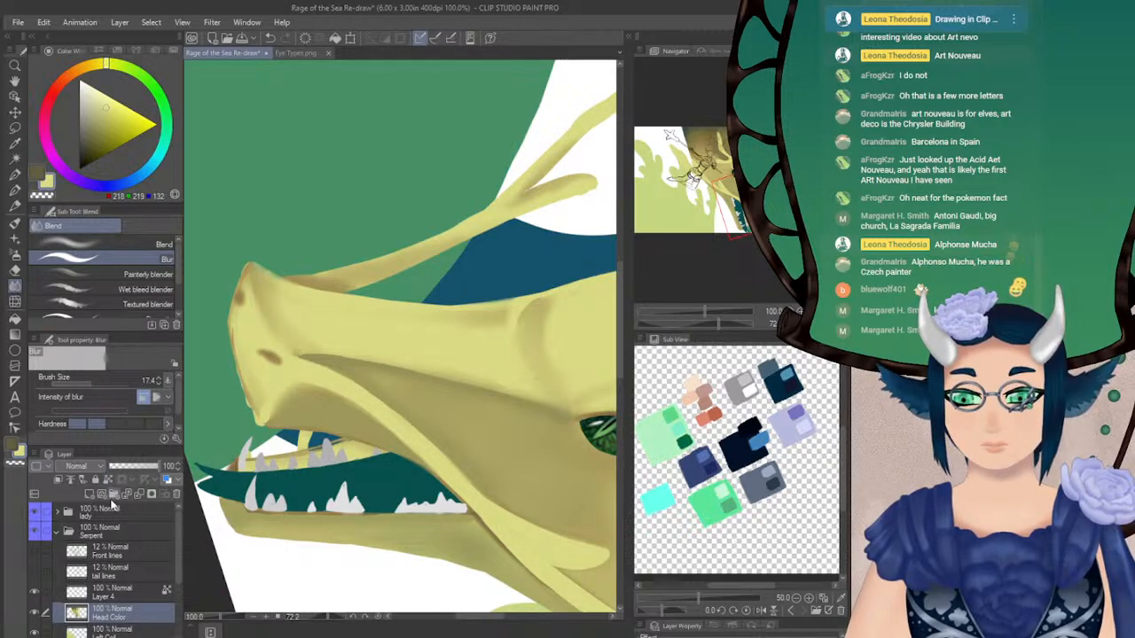
left_click(16, 190)
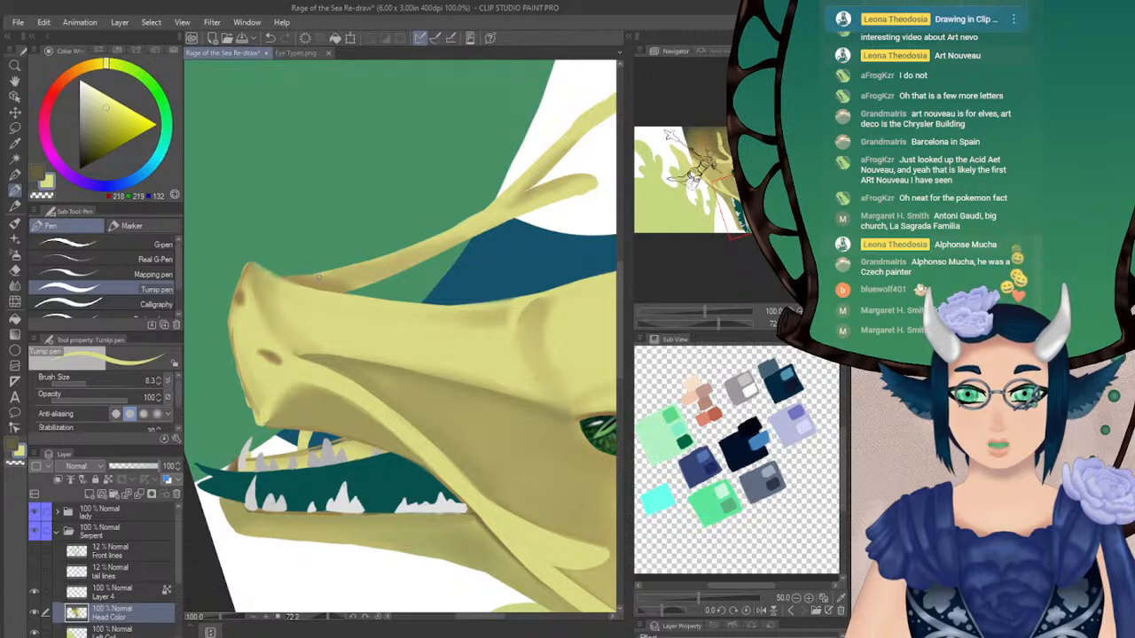
left_click(258, 275, "alt")
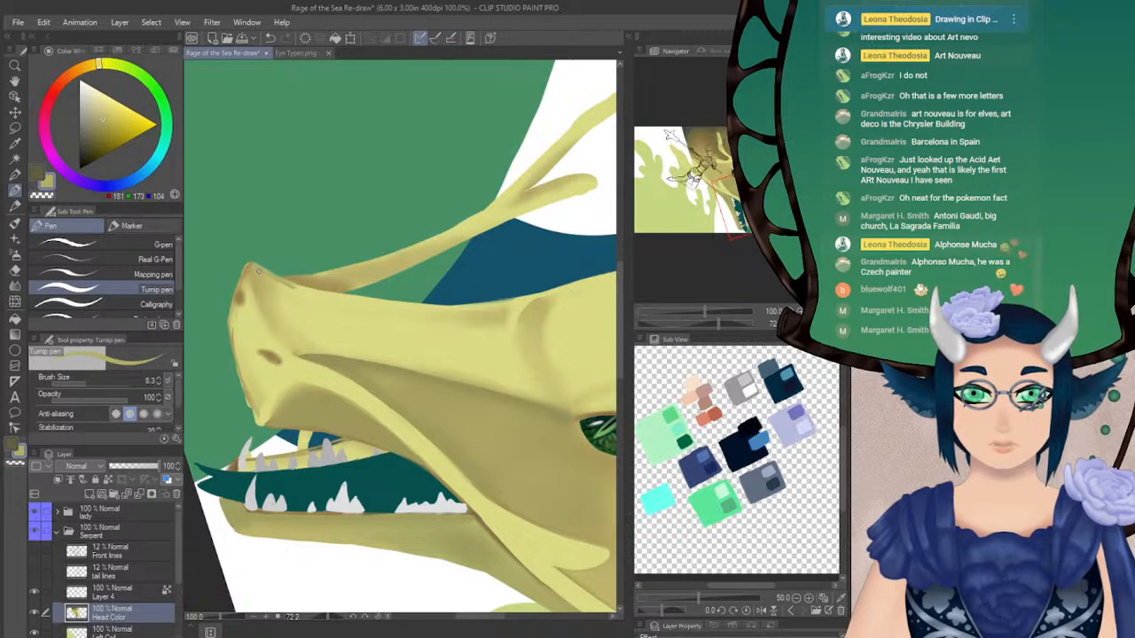
key("j")
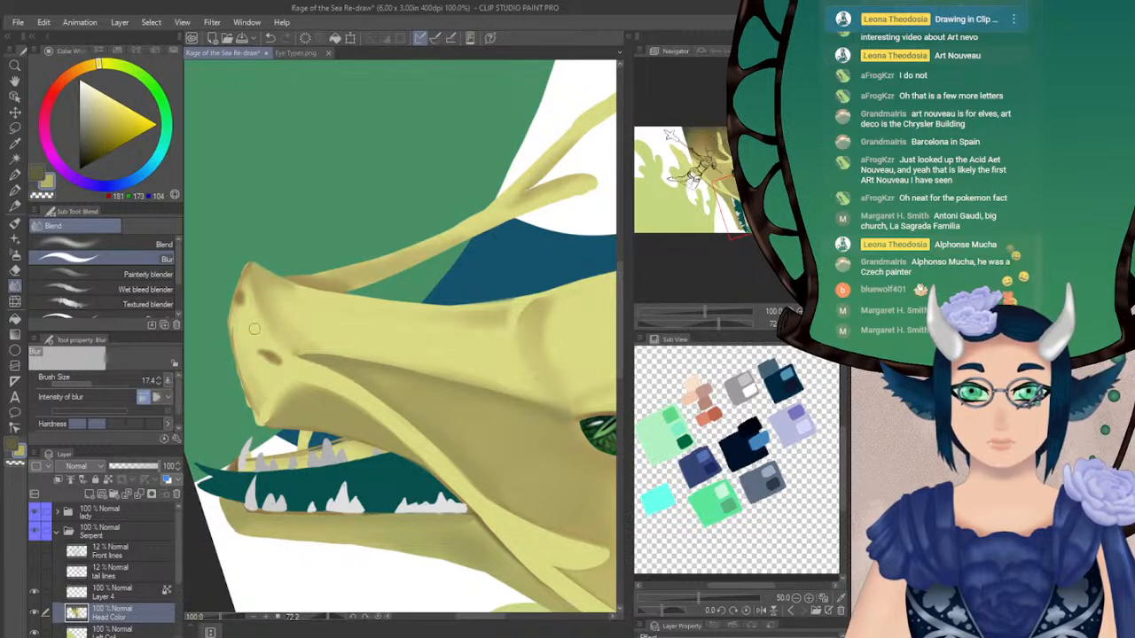
Trim the lower front corner of the upper muzzle with the Hard eraser at size 16
key("p")
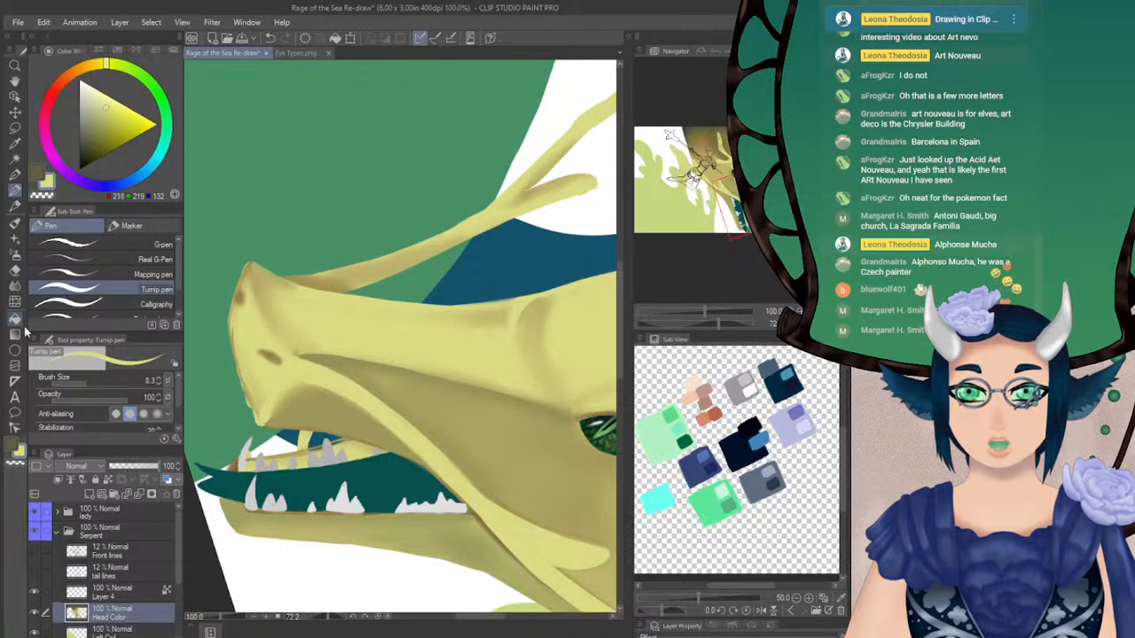
left_click(15, 274)
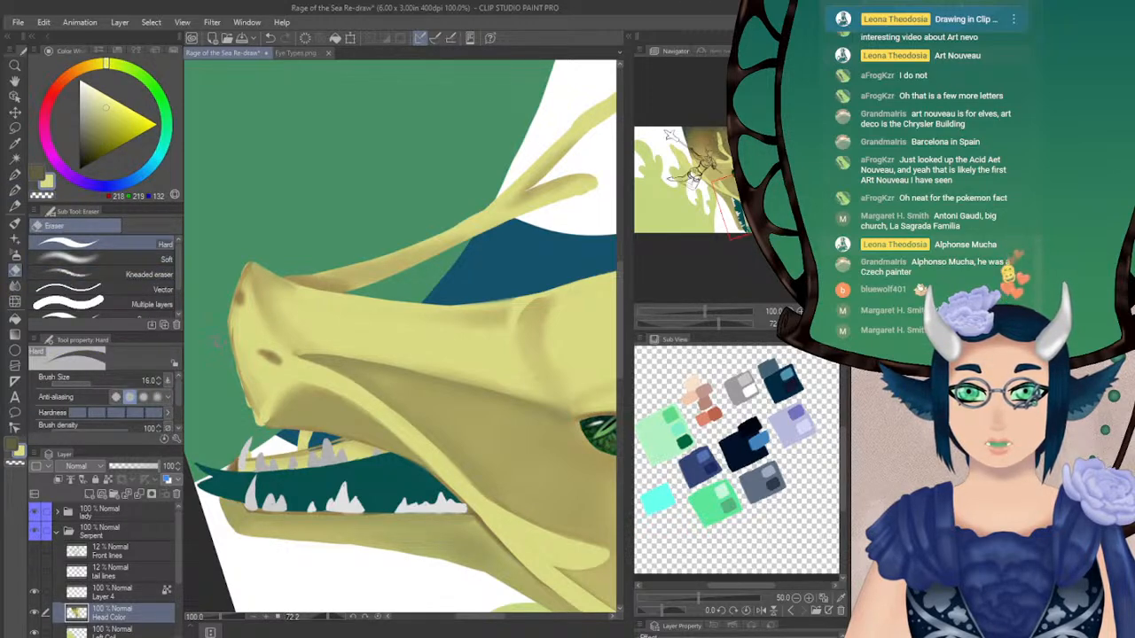
key("ctrl+z")
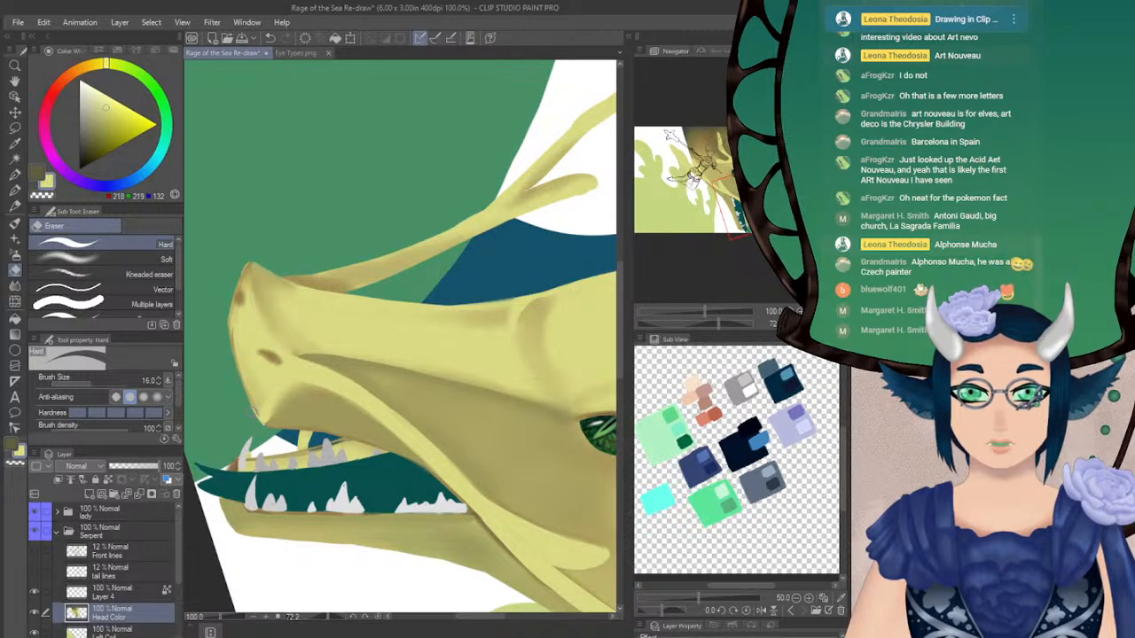
key("p")
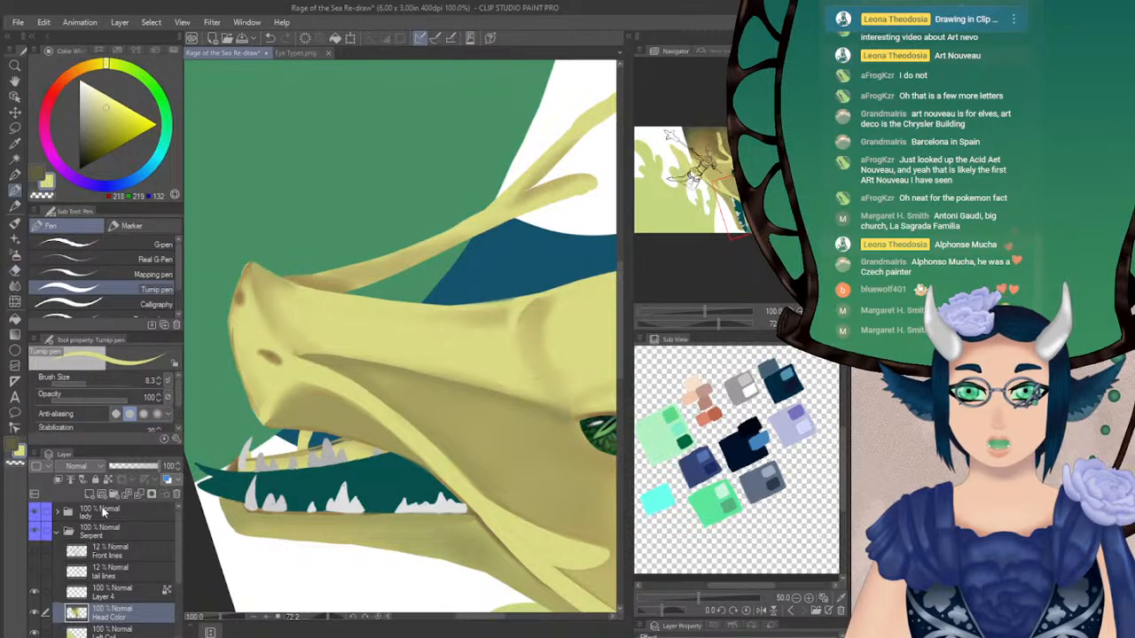
Lock the Head Color layer's transparent pixels and paint over the snout's brown front outline and both nostrils in light yellow with the Turnip pen at size 20.4
left_click(107, 480)
left_click(92, 383)
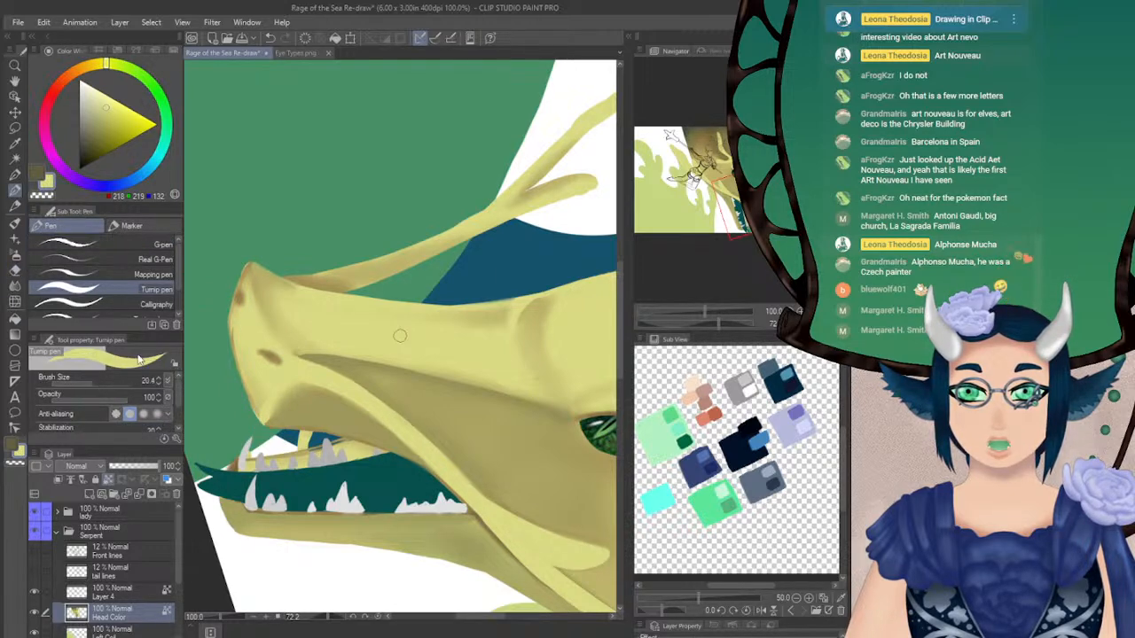
left_click_drag(234, 331, 259, 417)
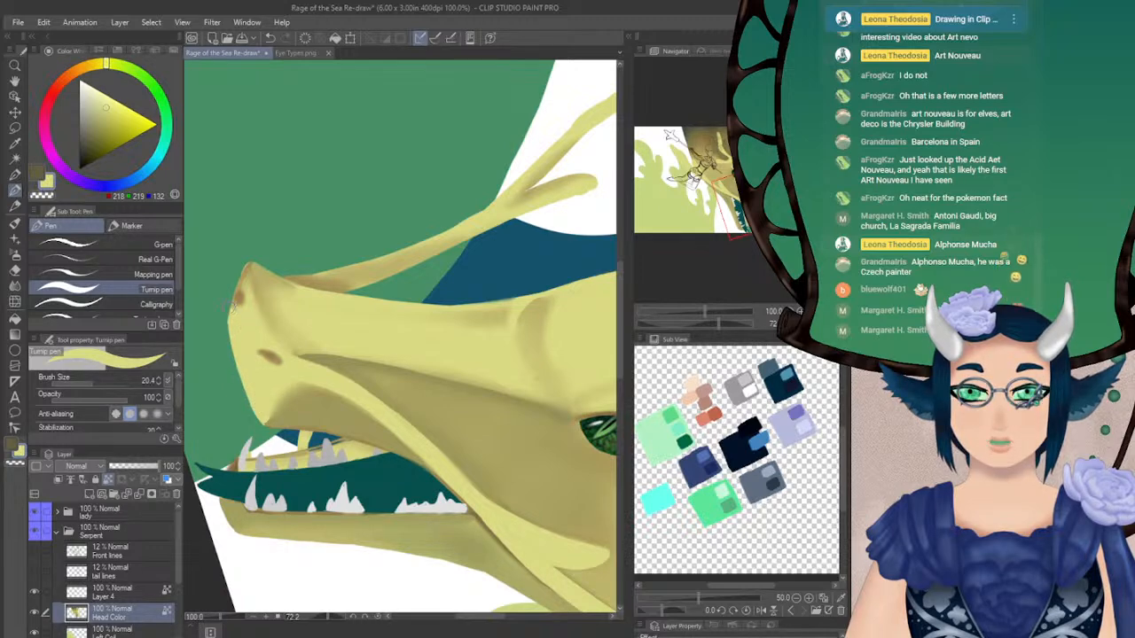
mouse_move(233, 302)
left_mouse_down()
mouse_move(246, 251)
mouse_move(252, 305)
left_mouse_up()
left_click_drag(263, 352, 274, 358)
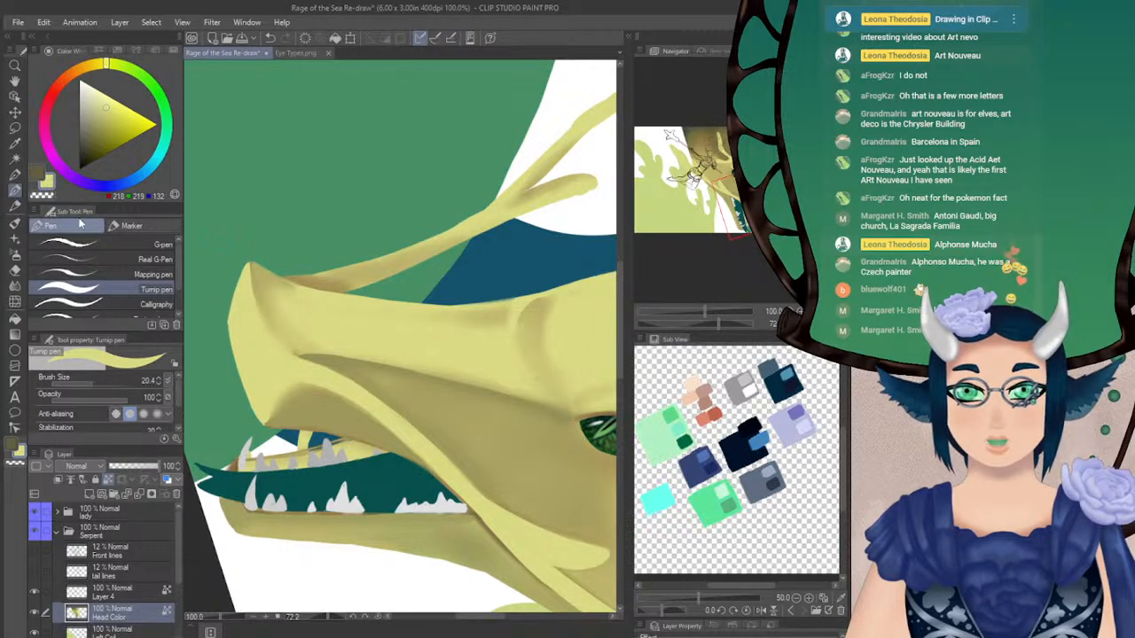
Reshape the front contour of the snout tip in light yellow with the Turnip pen at size 7.1
key("ctrl+@")
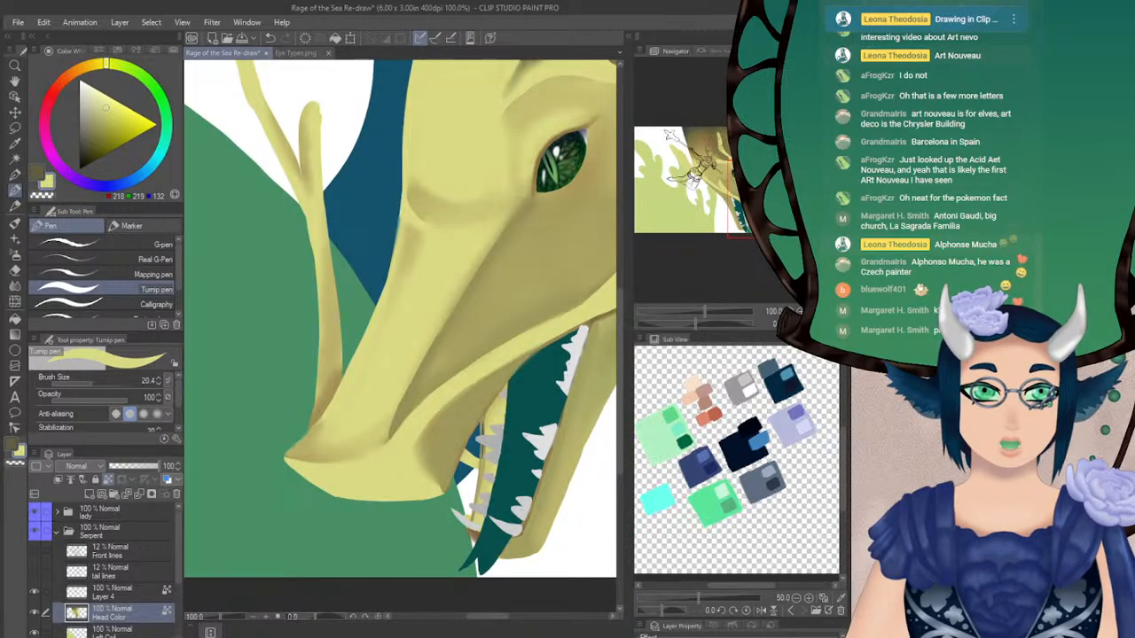
key("h")
key("h")
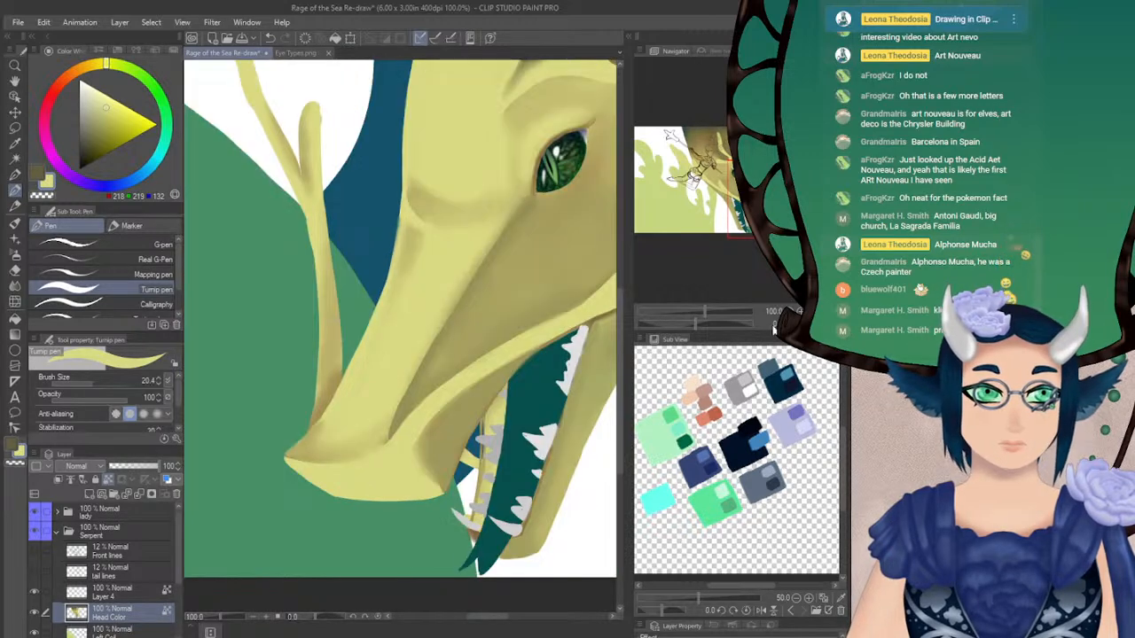
left_click_drag(699, 324, 727, 333)
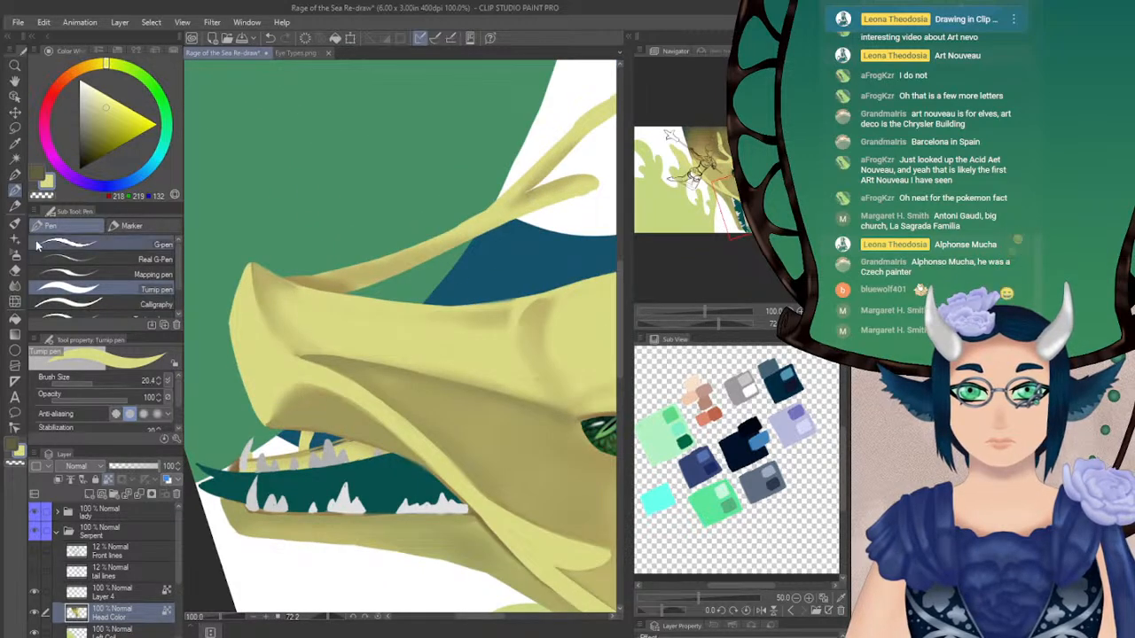
left_click_drag(86, 379, 69, 379)
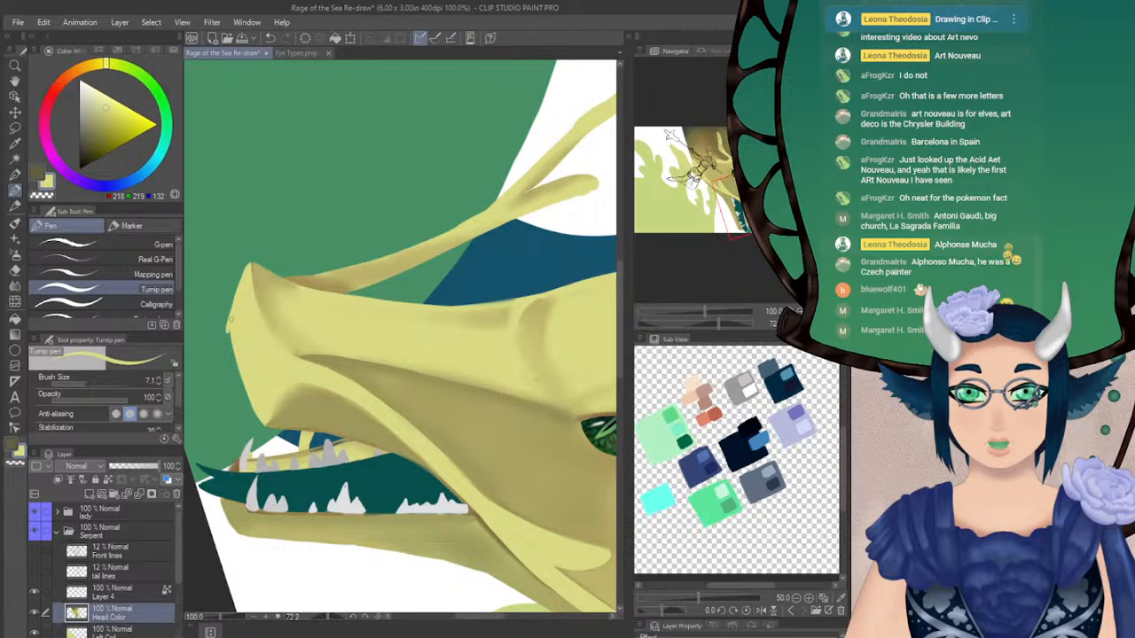
key("ctrl+z")
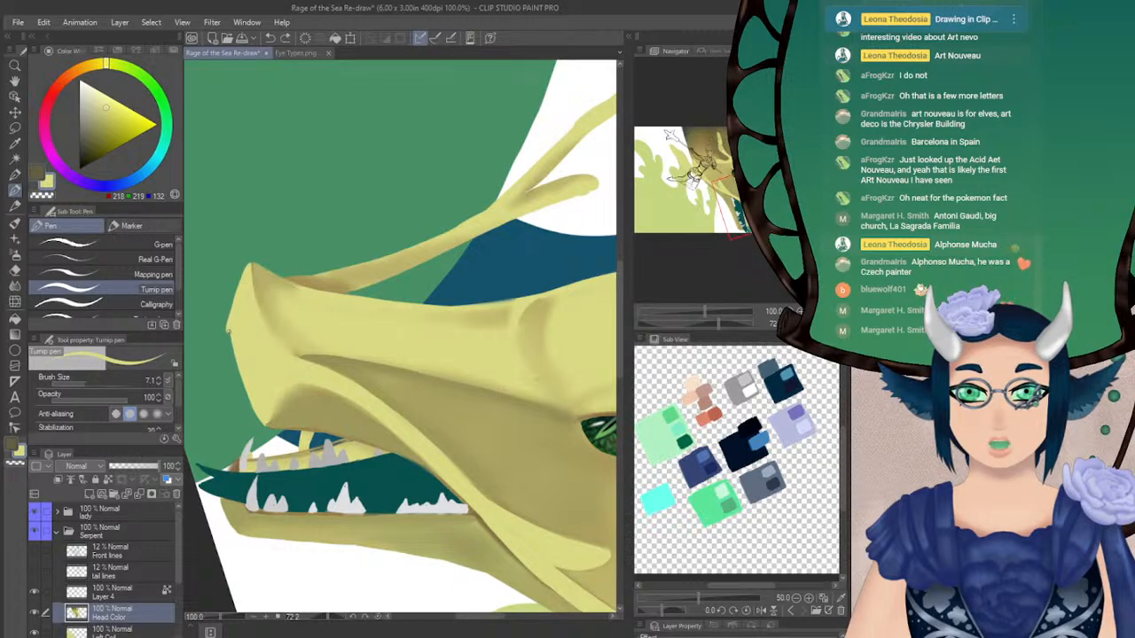
left_click_drag(228, 329, 253, 408)
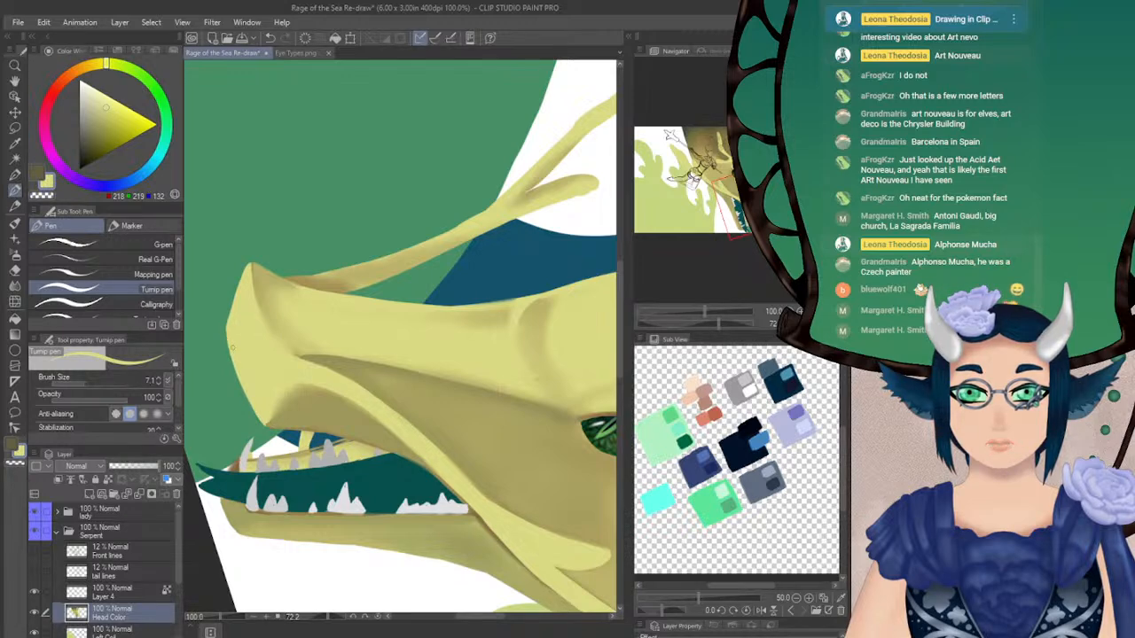
Define the crease between the nose front and the snout bridge in sampled olive with the Turnip pen, softening it with Blur
left_click(265, 282, "alt")
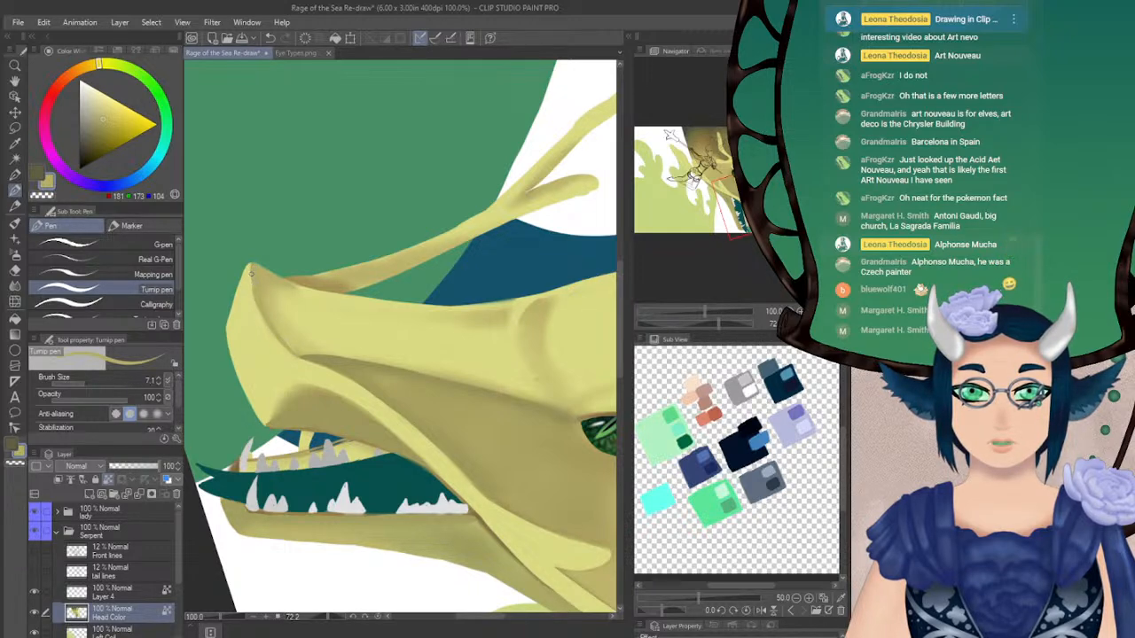
key("ctrl+z")
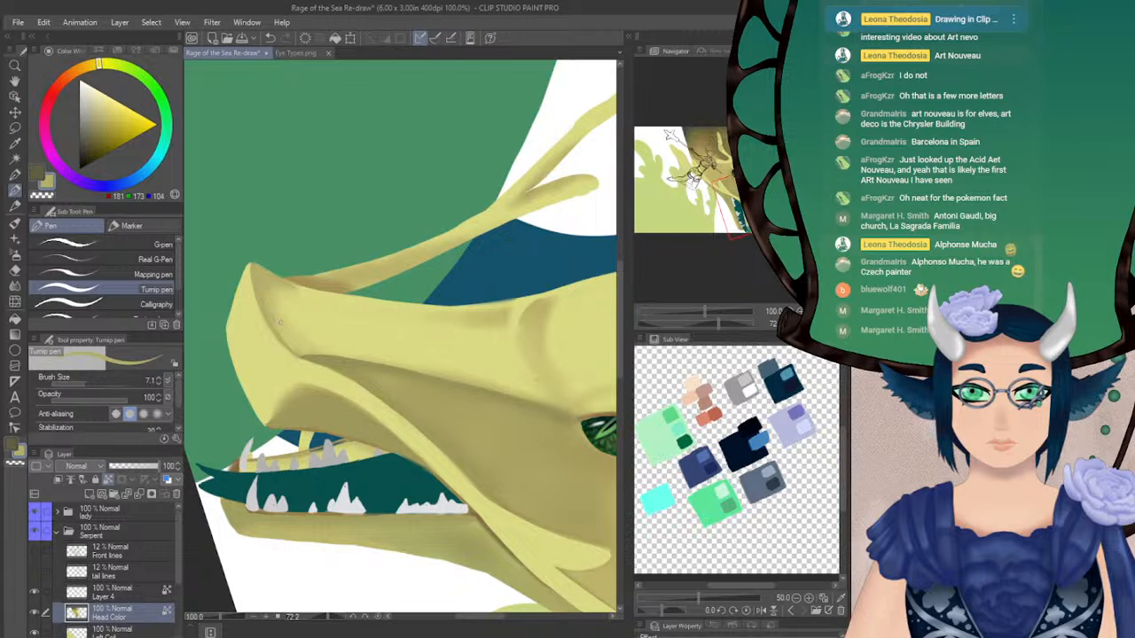
key("j")
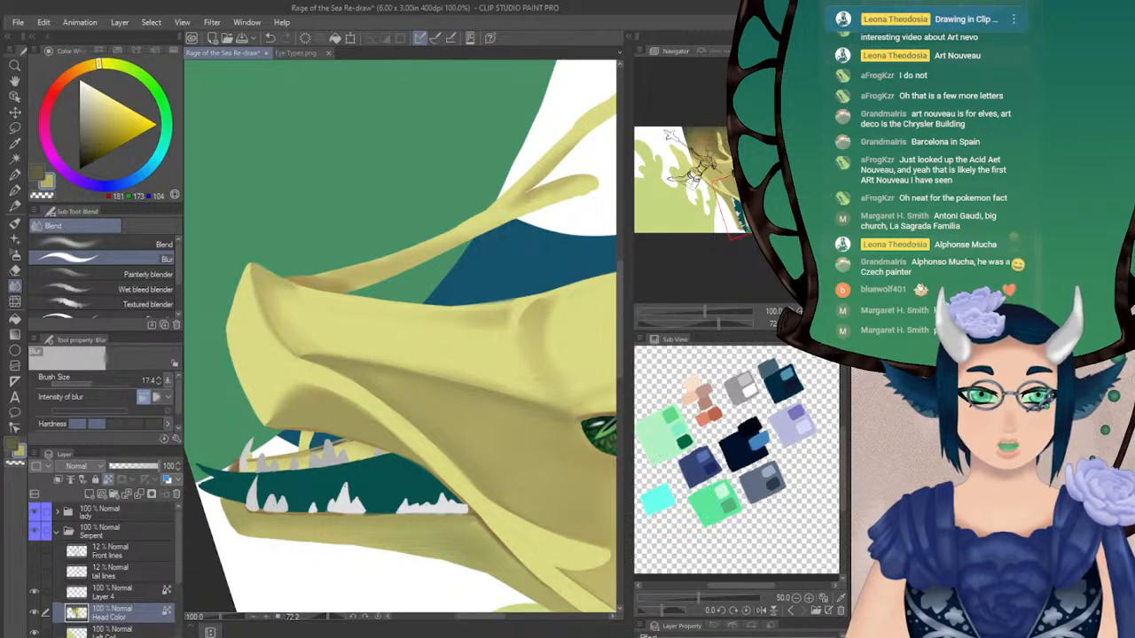
Paint over the dark stripe on the snout bridge below the brow and smooth its outer edge in sampled light yellow with the Turnip pen at size 10.6
left_click(826, 324)
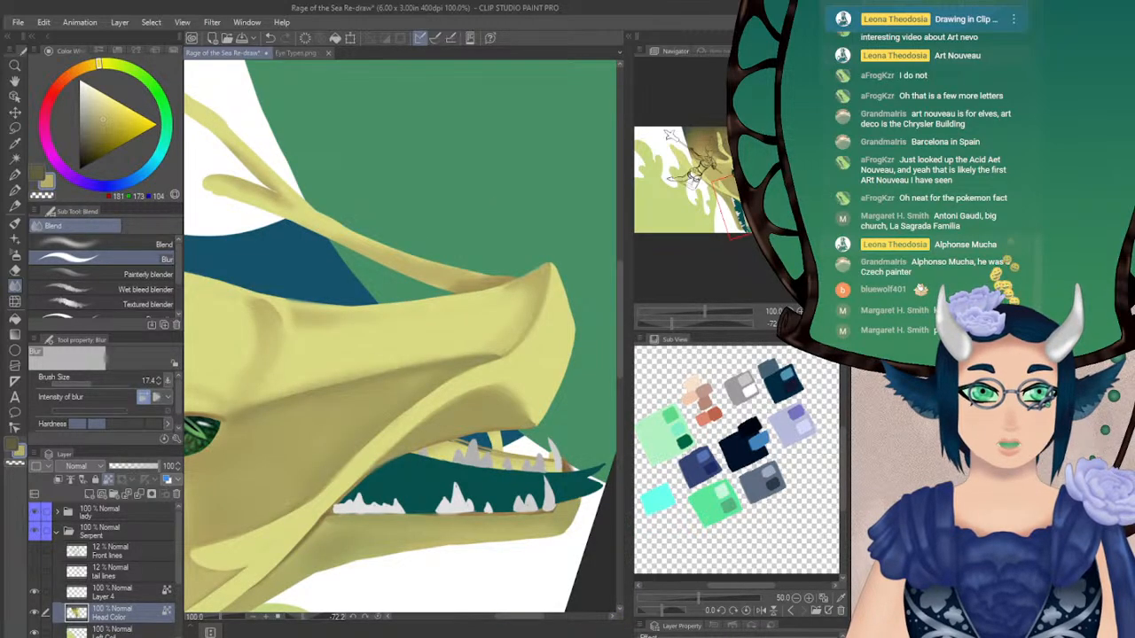
left_click(813, 324)
left_click(14, 189)
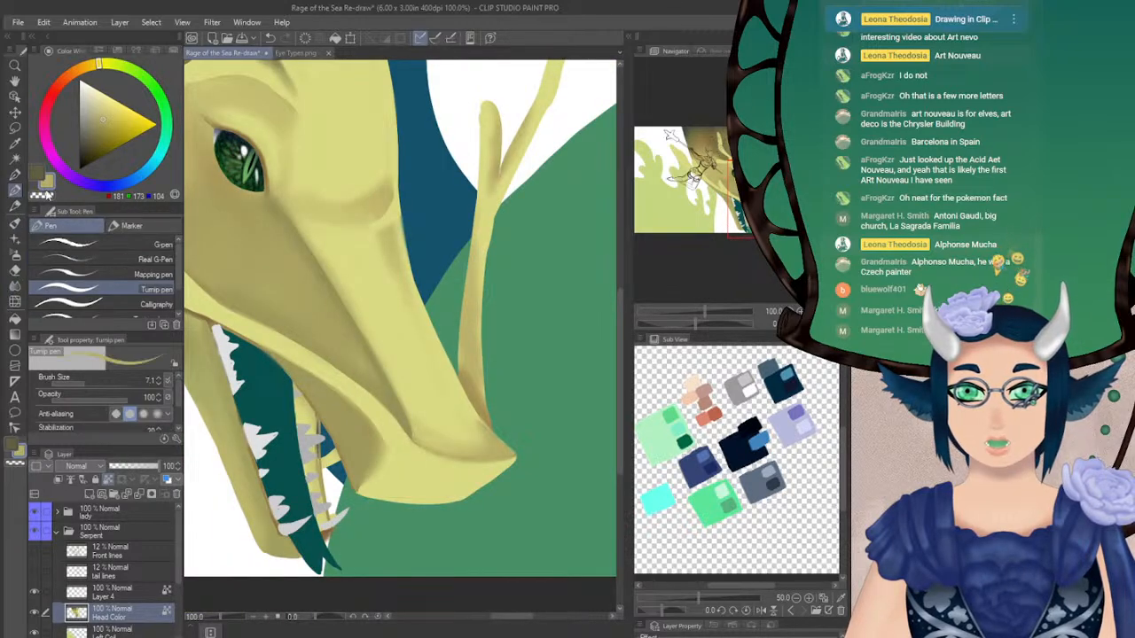
left_click(82, 382)
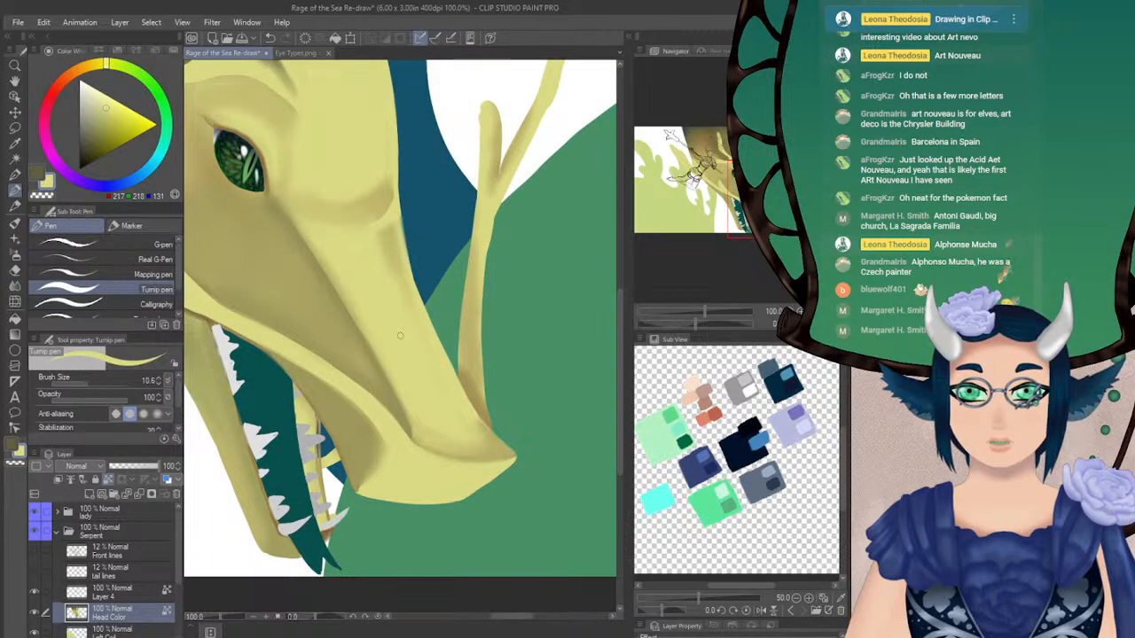
mouse_move(389, 223)
left_mouse_down()
mouse_move(382, 235)
mouse_move(404, 279)
left_mouse_up()
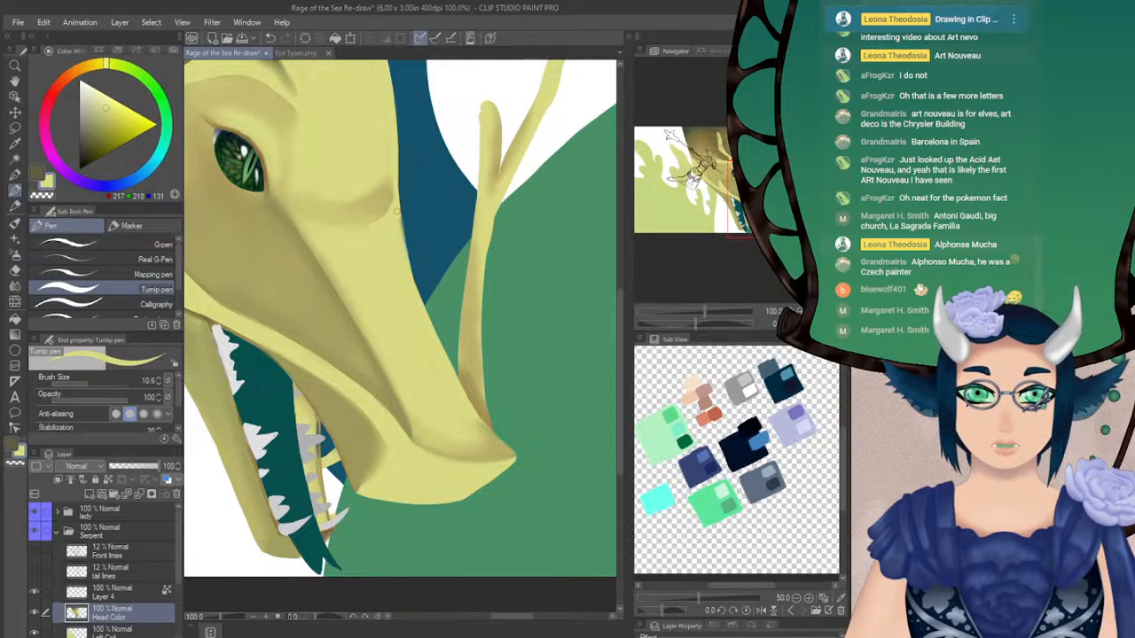
left_click_drag(396, 208, 413, 293)
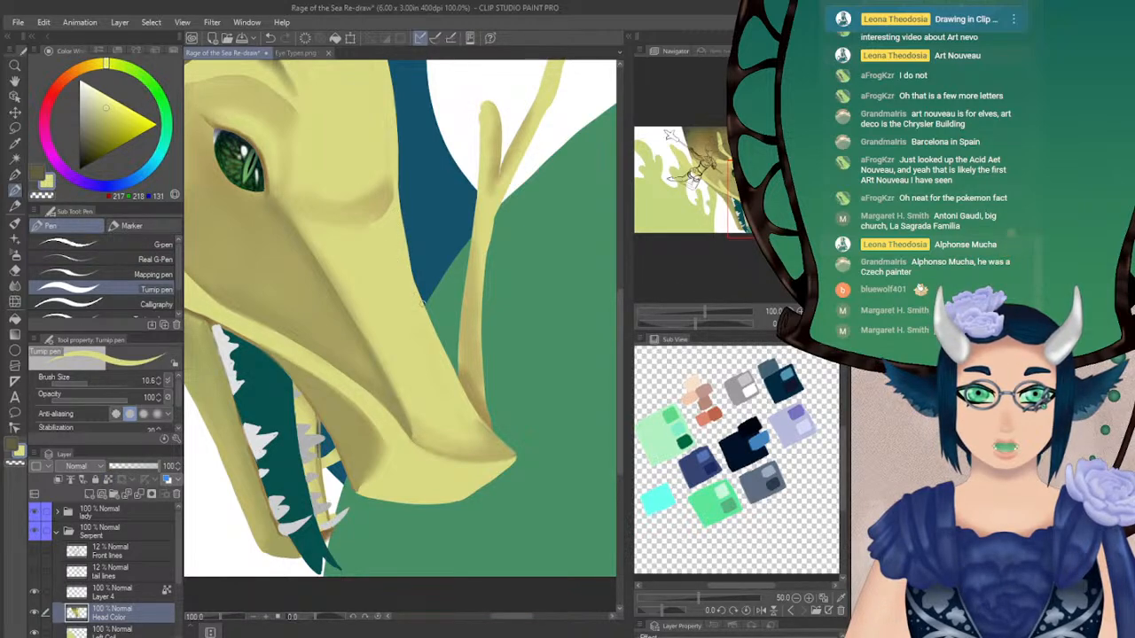
left_click_drag(403, 252, 418, 306)
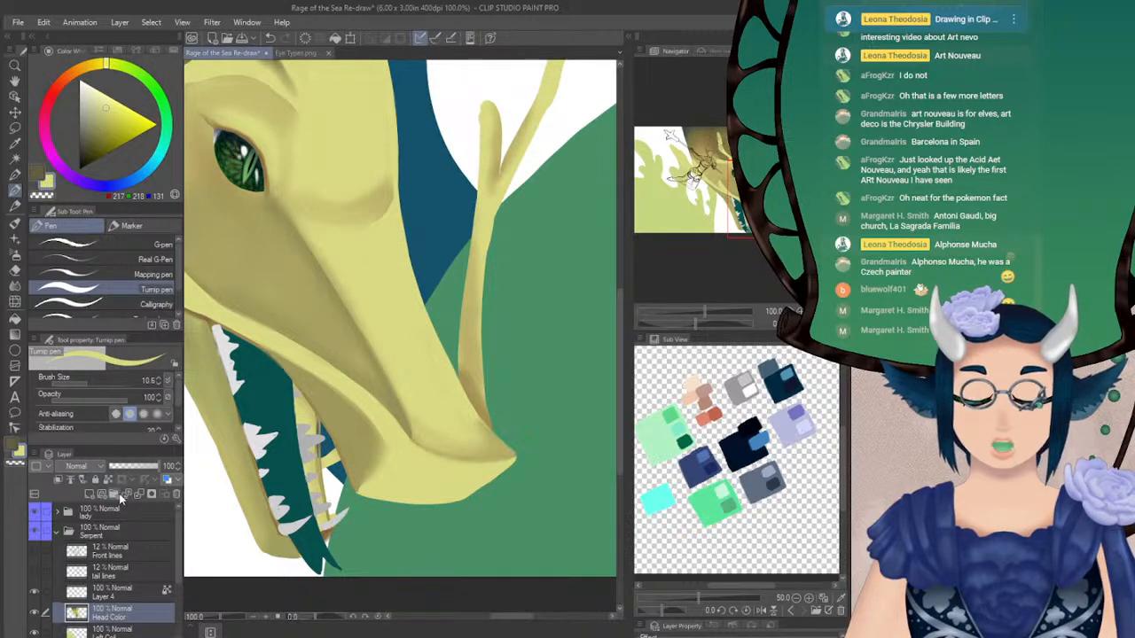
Soften the shaded edge across the snout bridge below the brow with Blur at size 59.2
left_click(18, 286)
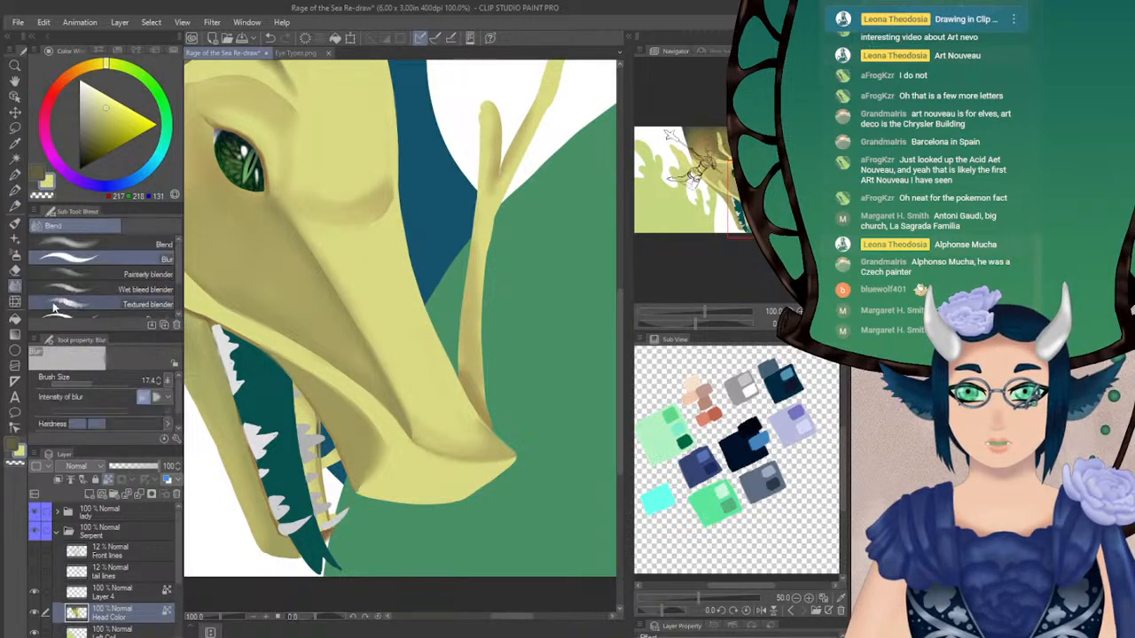
mouse_move(379, 233)
left_mouse_down()
mouse_move(401, 184)
mouse_move(359, 212)
mouse_move(317, 198)
left_mouse_up()
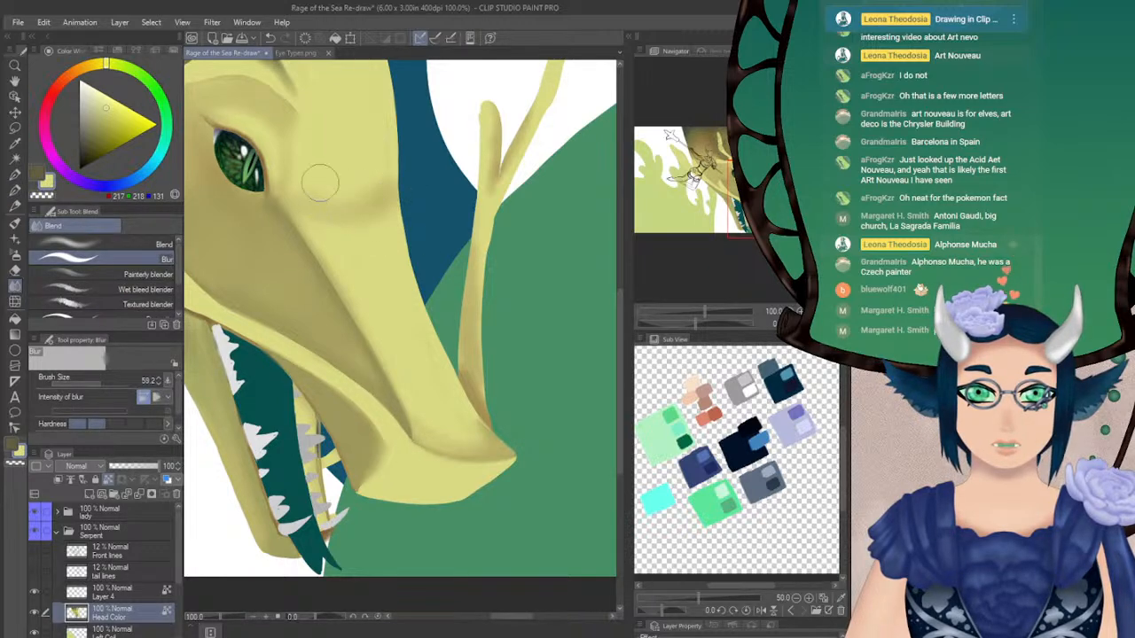
left_click(826, 325)
left_click_drag(762, 197, 741, 180)
mouse_move(713, 329)
left_mouse_down()
mouse_move(702, 321)
mouse_move(734, 322)
left_mouse_up()
Shade the snout bridge below the brow in sampled olive with the Soft 2 airbrush at size 28.4
left_click(322, 340, "alt")
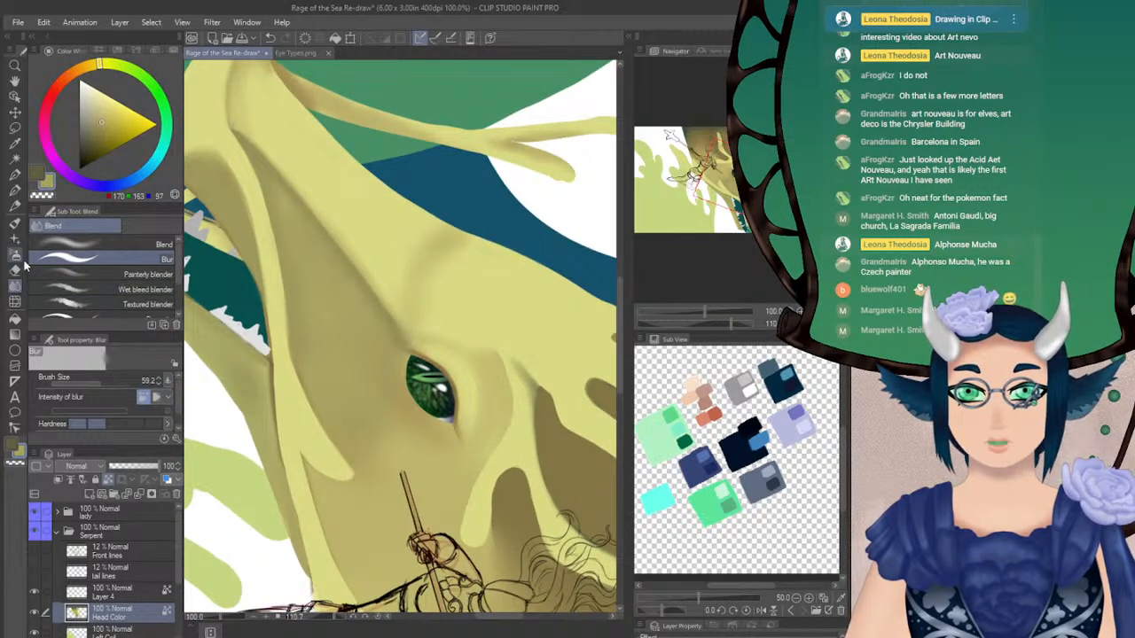
key("b")
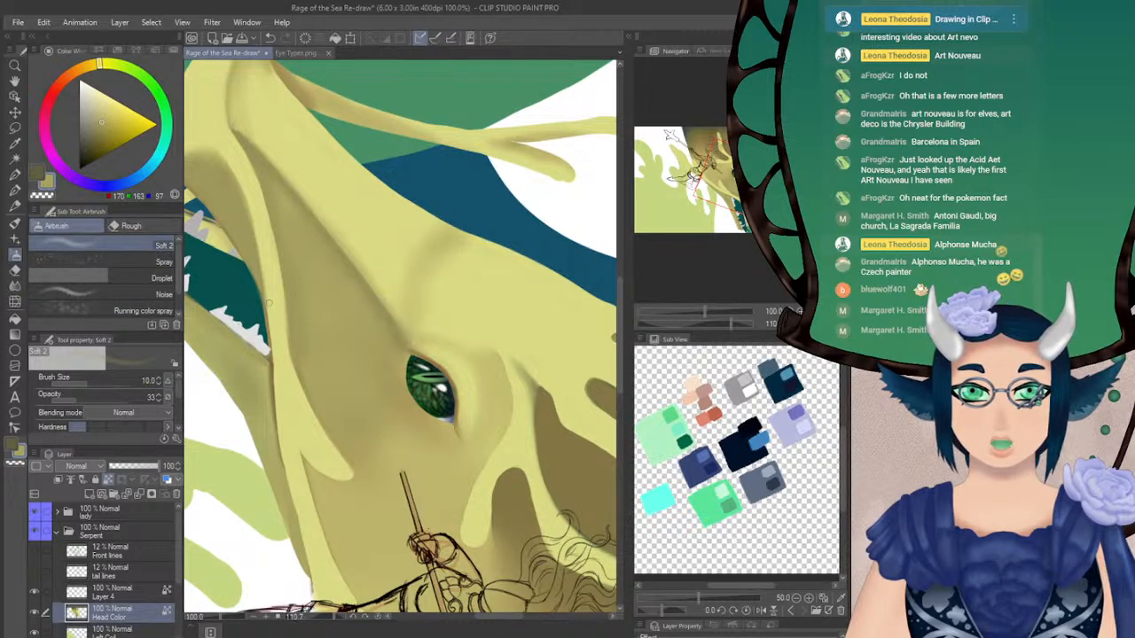
left_click_drag(96, 383, 94, 383)
mouse_move(386, 298)
left_mouse_down()
mouse_move(403, 321)
mouse_move(393, 237)
mouse_move(445, 231)
mouse_move(441, 216)
mouse_move(407, 215)
mouse_move(397, 229)
mouse_move(397, 311)
mouse_move(381, 308)
mouse_move(397, 262)
left_mouse_up()
Redefine the lower edge of the forehead bump beside the eye in sampled light yellow with the Soft 2 airbrush at opacity 100
left_click(453, 294, "alt")
key("ctrl+at")
key("h")
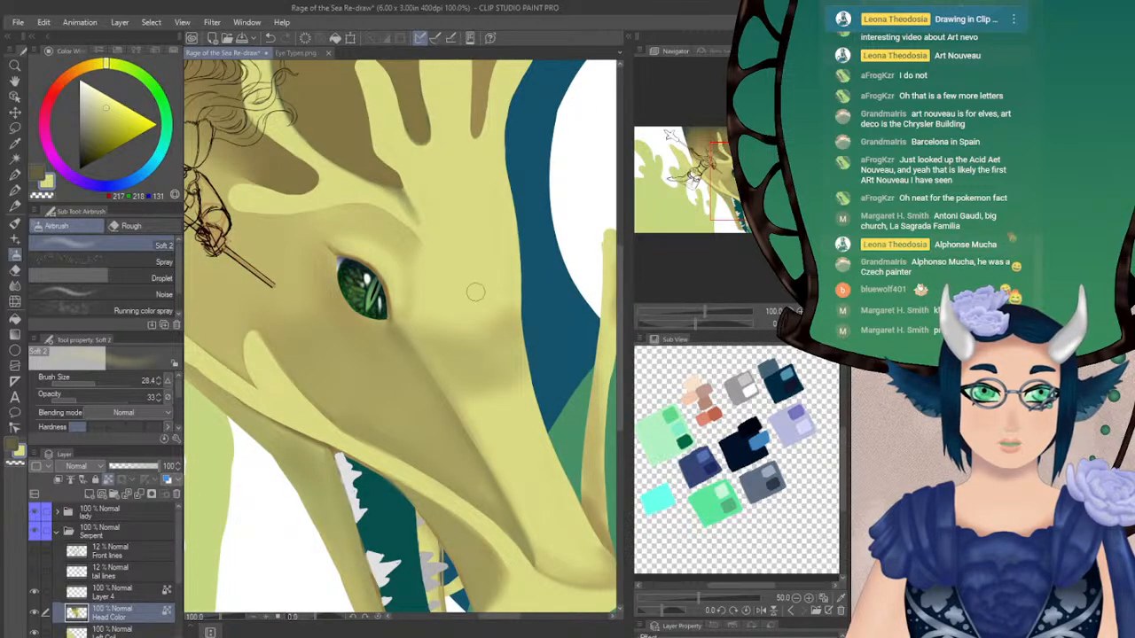
left_click(98, 400)
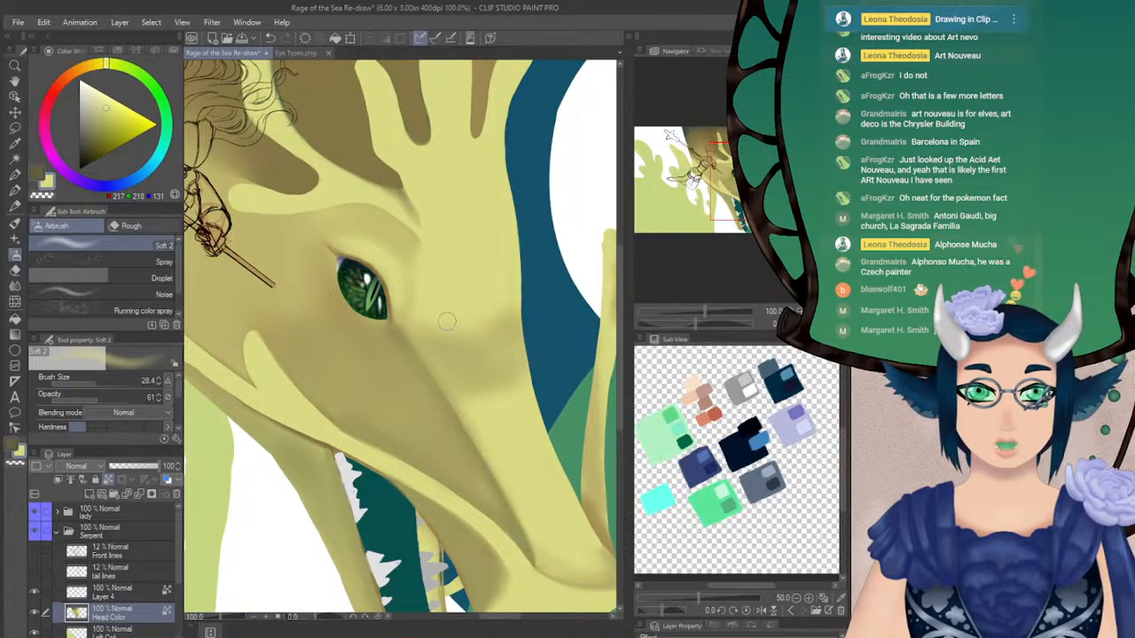
left_click_drag(126, 401, 136, 398)
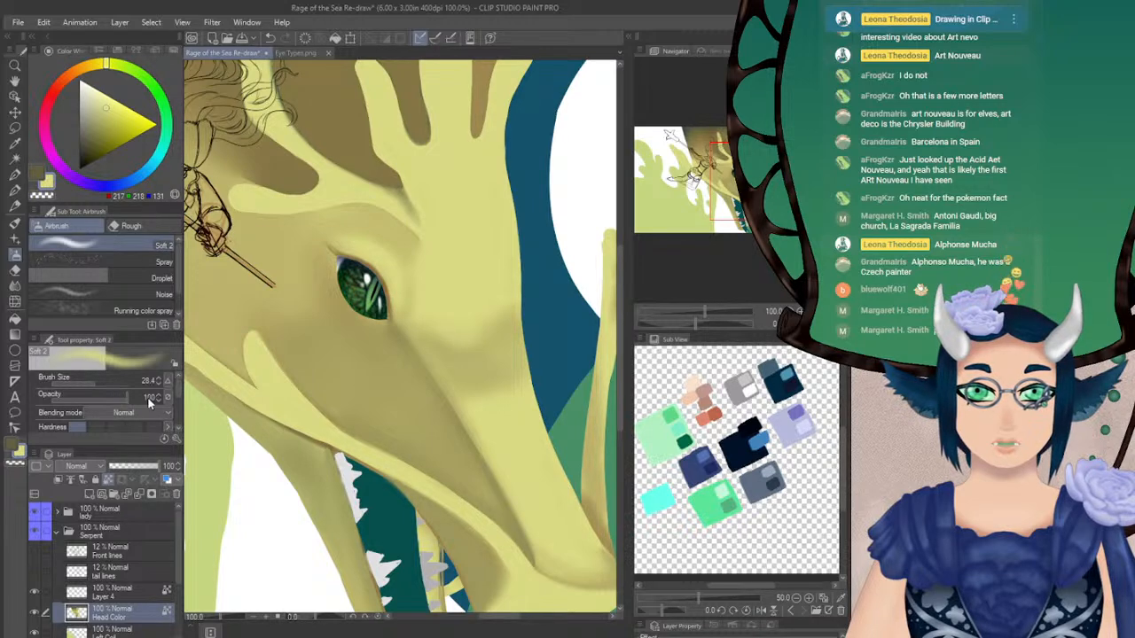
mouse_move(447, 332)
left_mouse_down()
mouse_move(492, 334)
mouse_move(520, 304)
mouse_move(496, 340)
mouse_move(462, 341)
mouse_move(428, 321)
mouse_move(469, 343)
mouse_move(515, 302)
left_mouse_up()
Paint over the dark crease above the eye in sampled muted yellow with the Soft 2 airbrush at size 13.6, then sample light yellow
left_click(396, 242, "alt")
left_click(88, 382)
left_click(86, 382)
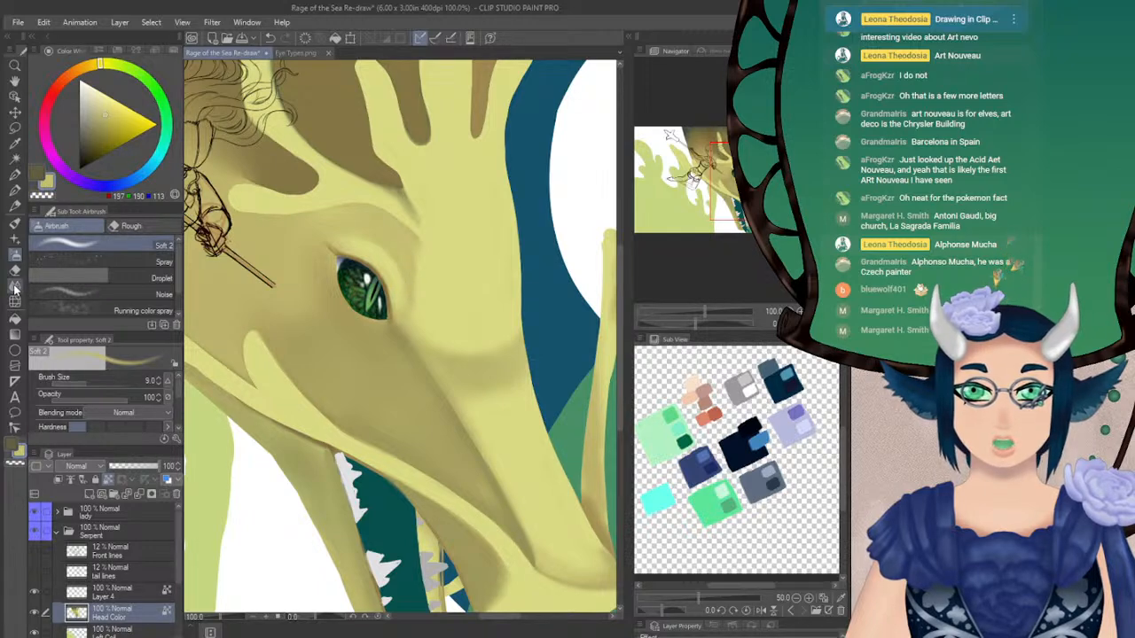
key("j")
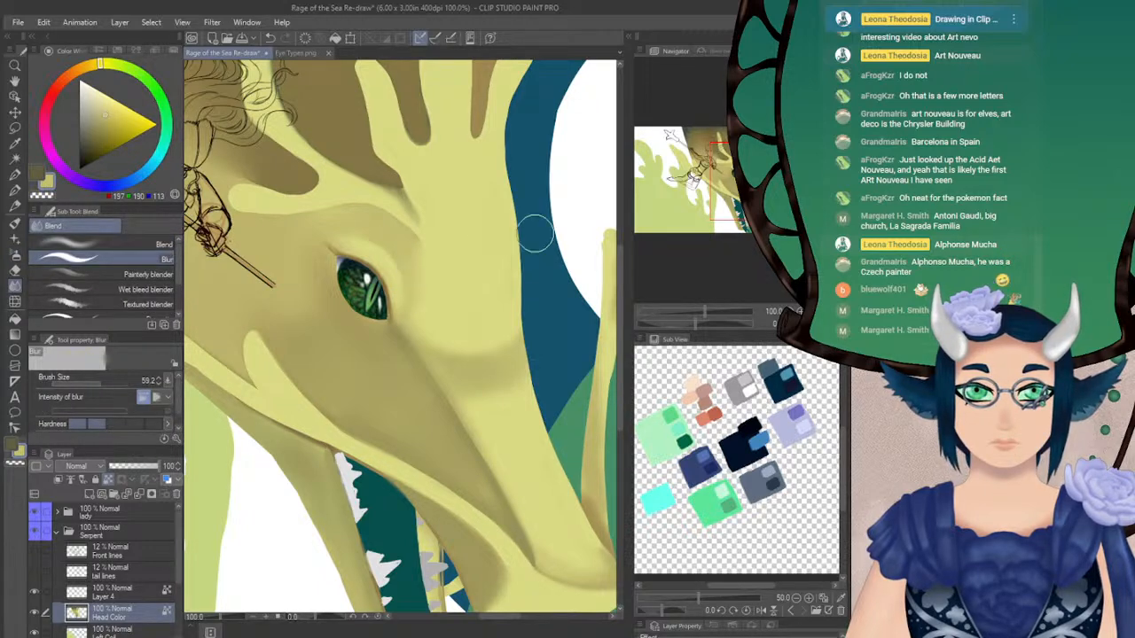
mouse_move(517, 232)
left_mouse_down()
mouse_move(423, 230)
mouse_move(495, 227)
left_mouse_up()
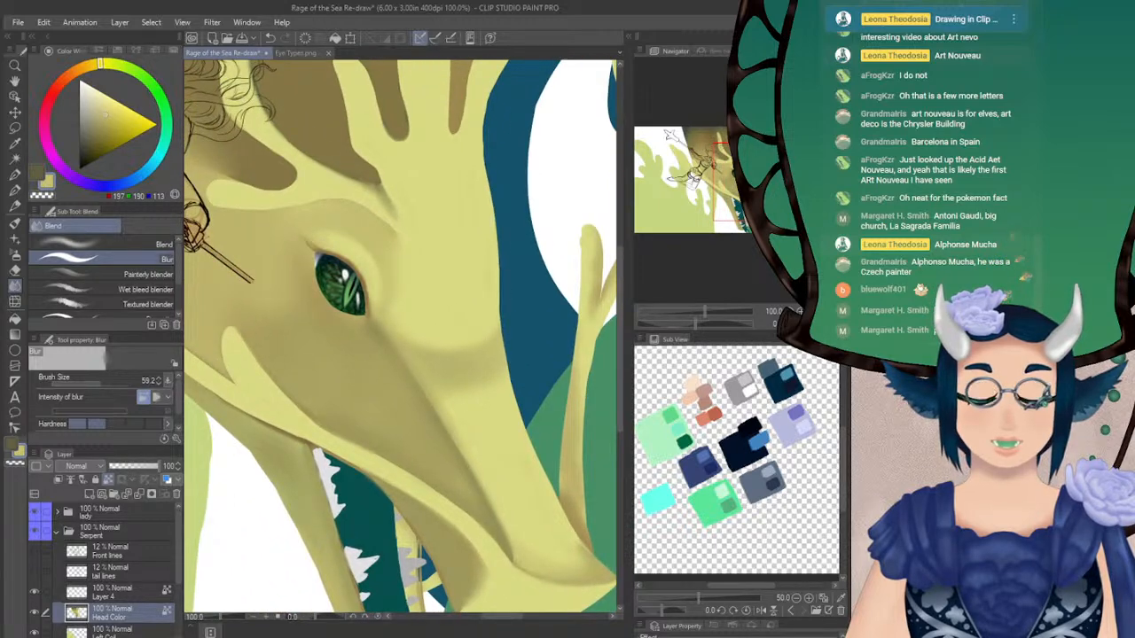
left_click(15, 255)
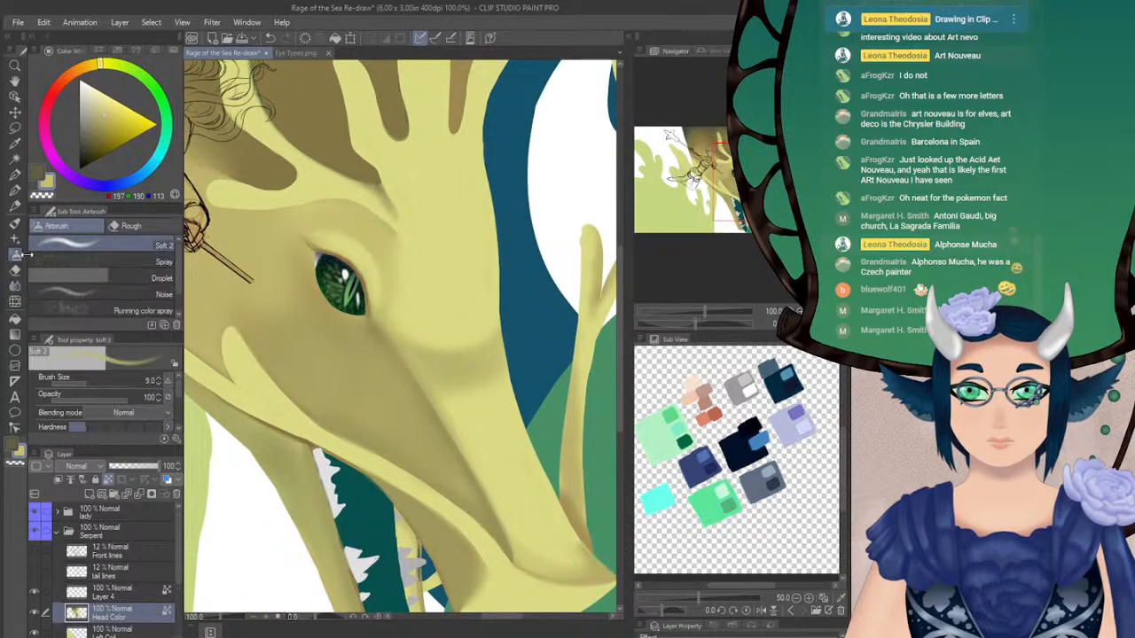
left_click(87, 383)
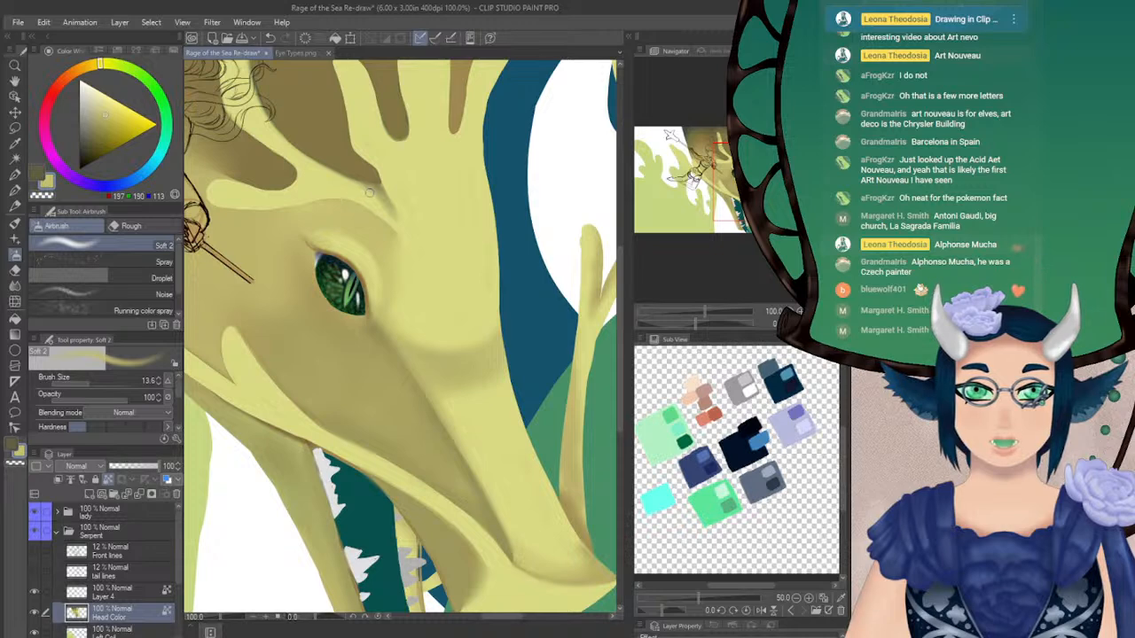
mouse_move(378, 196)
left_mouse_down()
mouse_move(401, 229)
mouse_move(390, 199)
mouse_move(387, 208)
mouse_move(342, 184)
left_mouse_up()
key("ctrl+z")
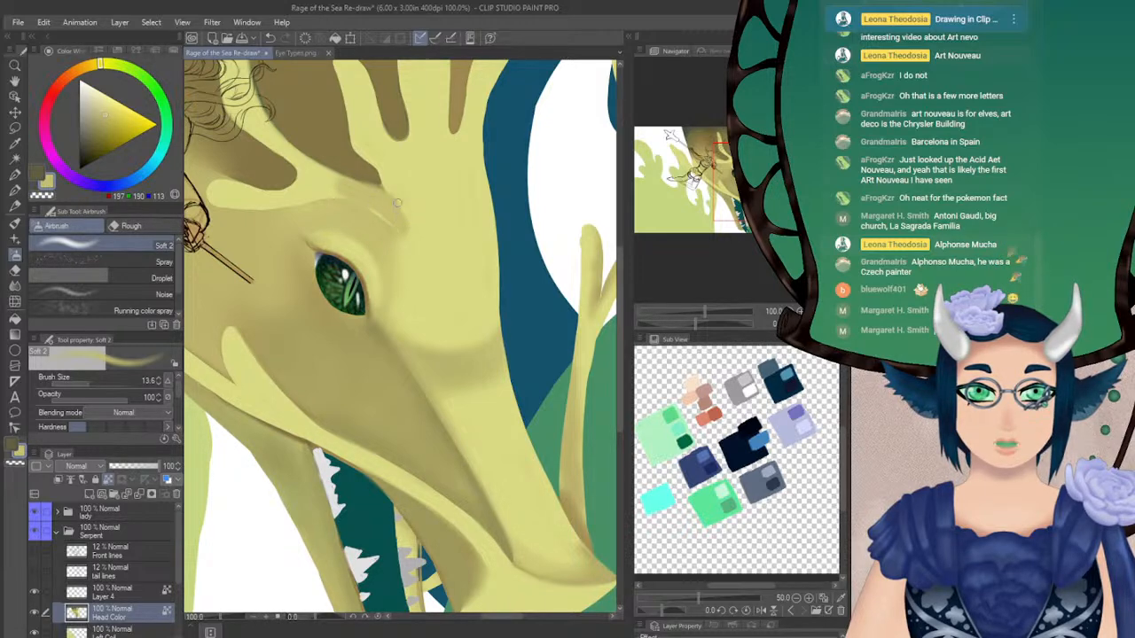
left_click(432, 211, "alt")
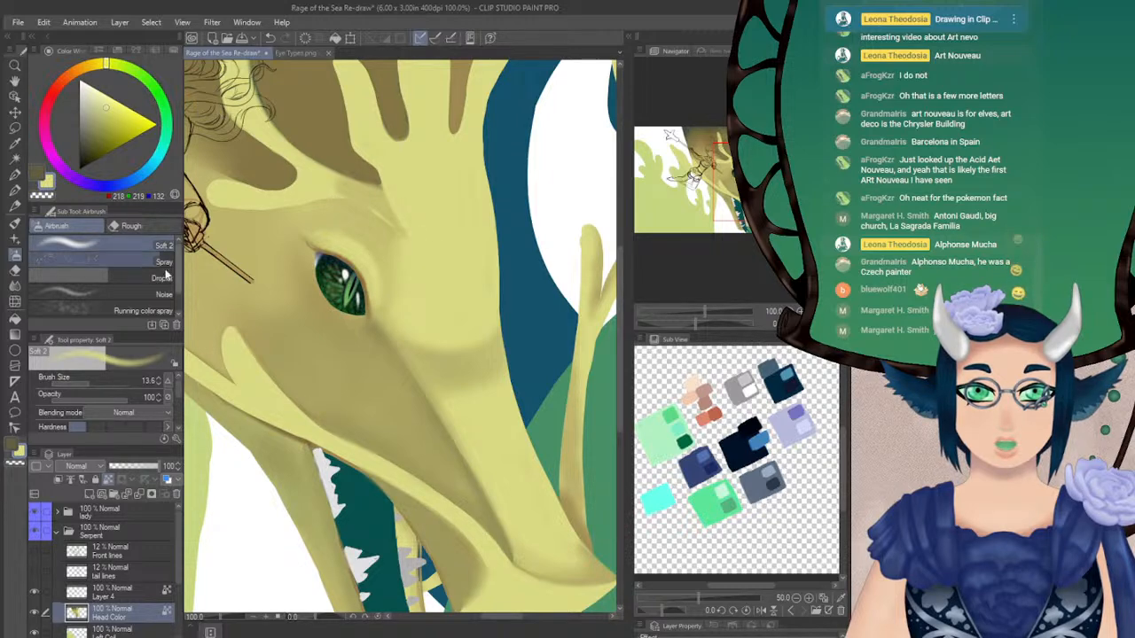
Blend the repainted brow crease above the eye with Blur at size 24.1
left_click(14, 285)
left_click(94, 382)
mouse_move(344, 183)
left_mouse_down()
mouse_move(353, 189)
mouse_move(335, 186)
mouse_move(388, 211)
mouse_move(371, 194)
left_mouse_up()
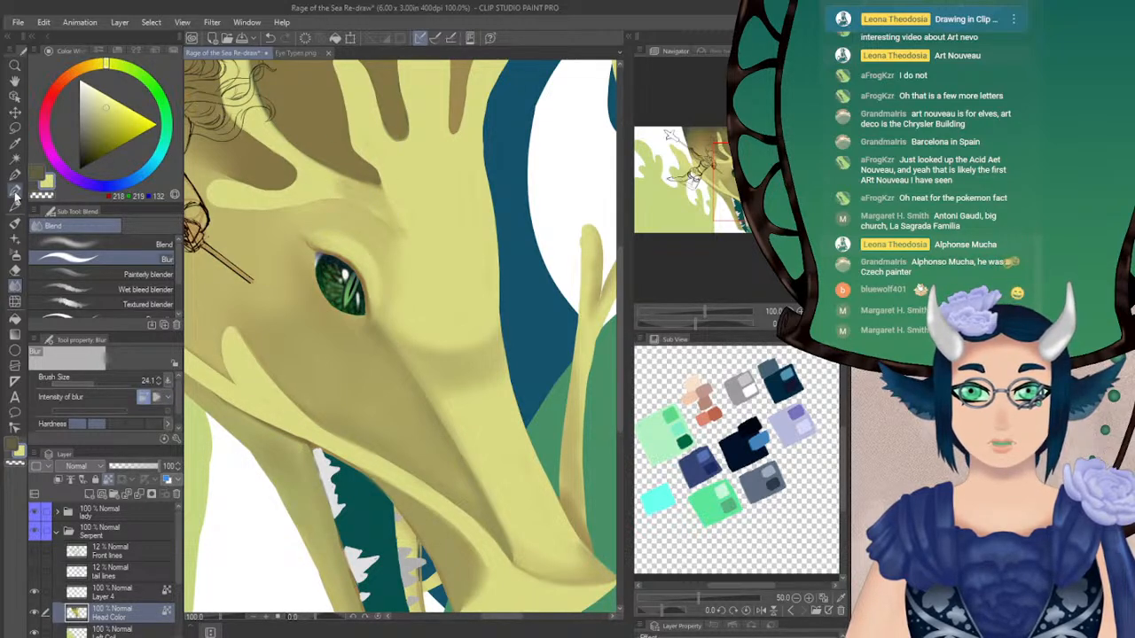
key("p")
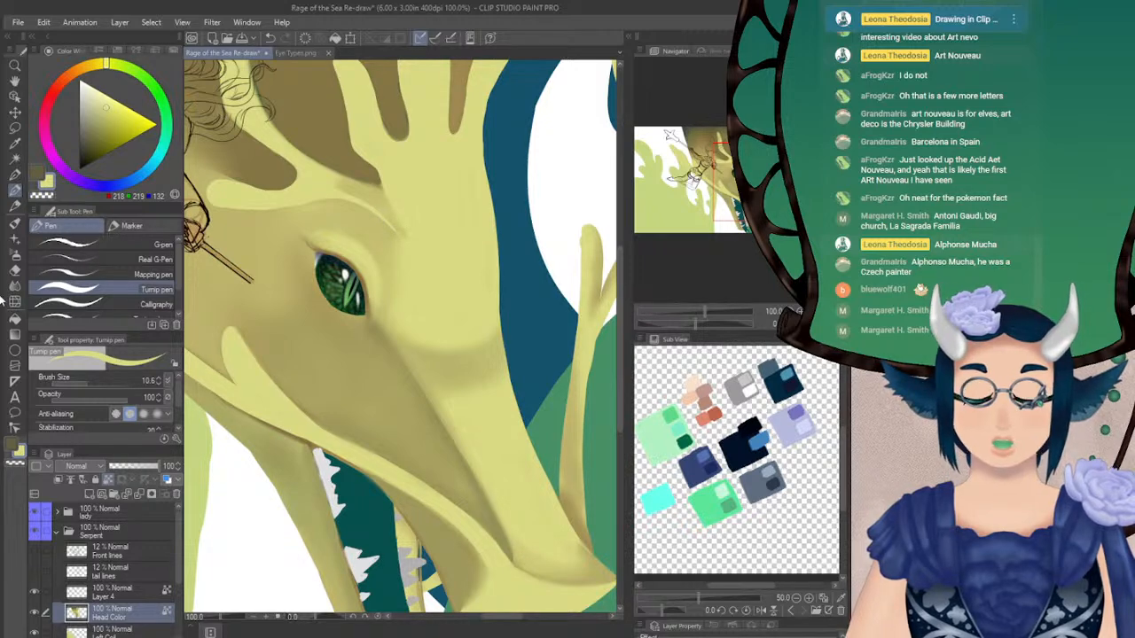
key("j")
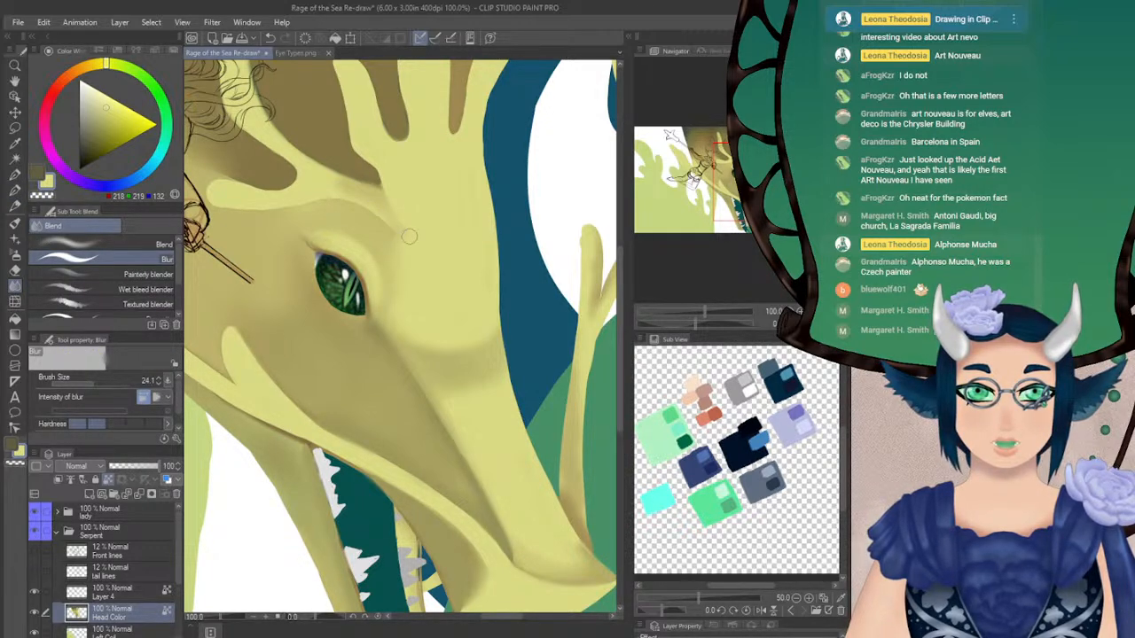
Cover the branching whisker rising behind the snout tip in flat sampled olive with the Turnip pen at sizes 18.8 and 54.6
left_click_drag(549, 168, 513, 186)
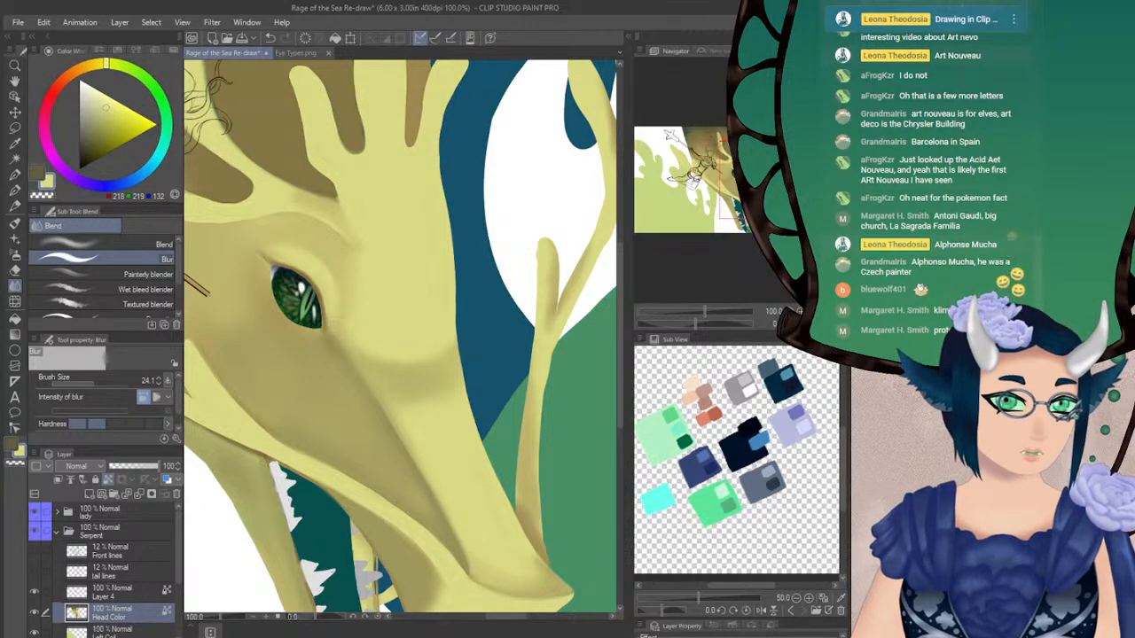
left_click_drag(452, 381, 402, 264)
key("ctrl+minus")
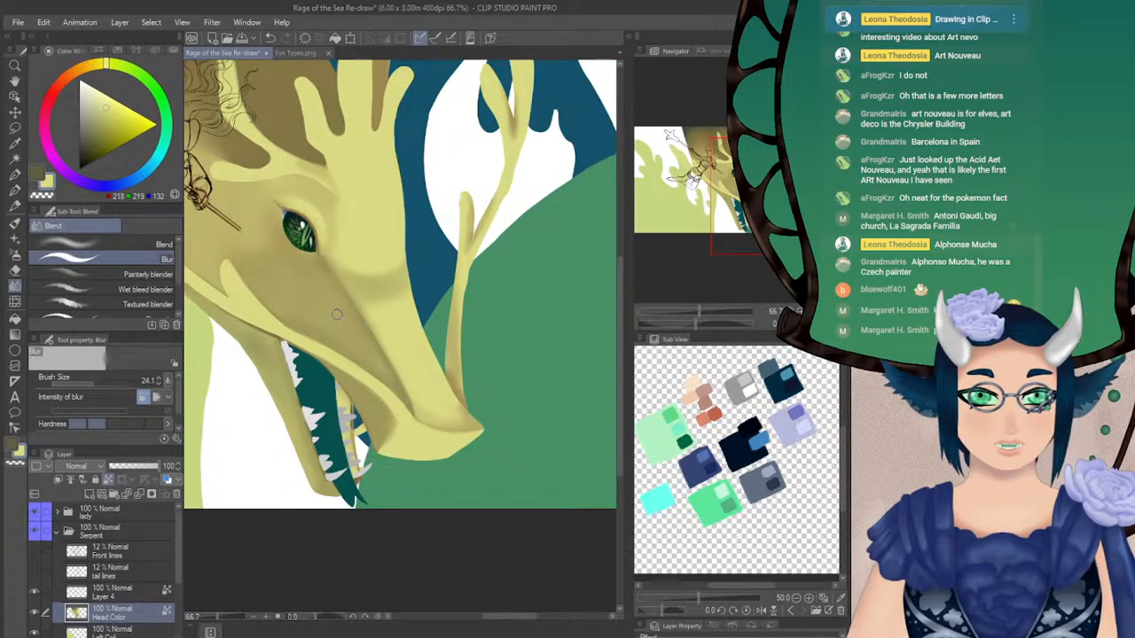
left_click(327, 310, "alt")
left_click(14, 189)
left_click_drag(90, 384, 101, 384)
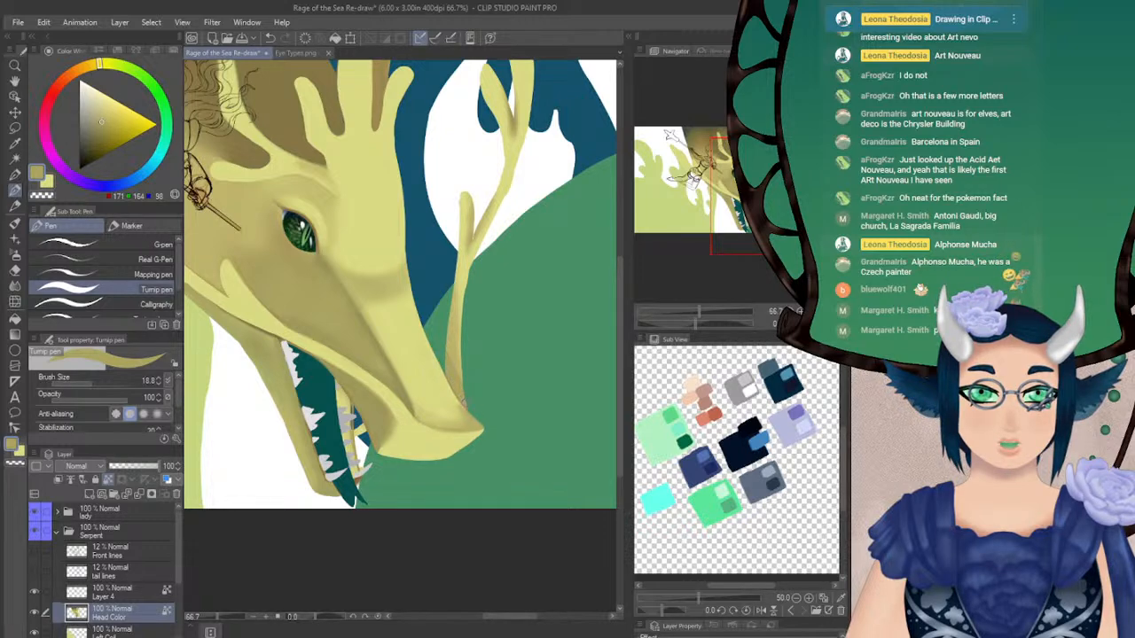
mouse_move(461, 326)
left_mouse_down()
mouse_move(466, 195)
mouse_move(475, 241)
mouse_move(495, 226)
mouse_move(393, 324)
left_mouse_up()
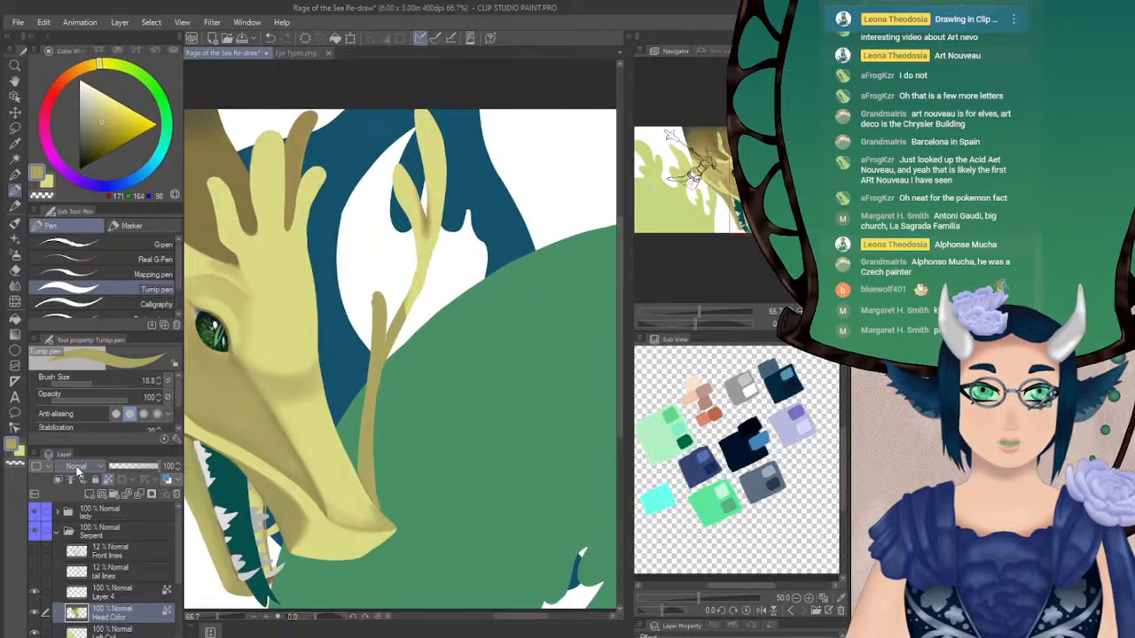
left_click(99, 384)
mouse_move(422, 98)
left_mouse_down()
mouse_move(405, 183)
mouse_move(431, 168)
mouse_move(427, 262)
left_mouse_up()
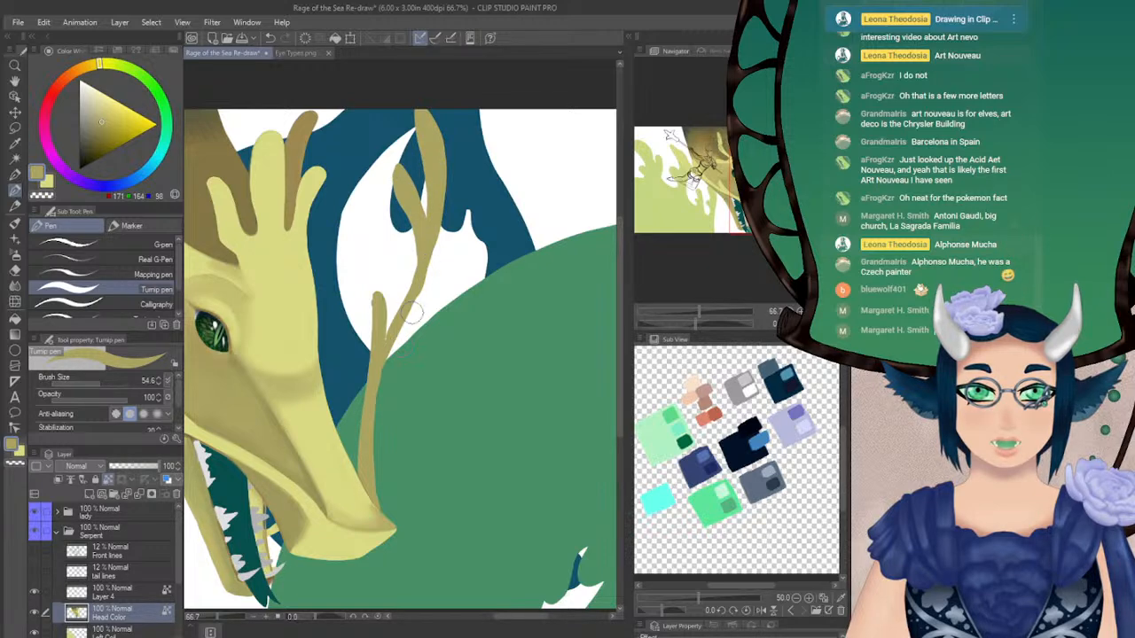
key("h")
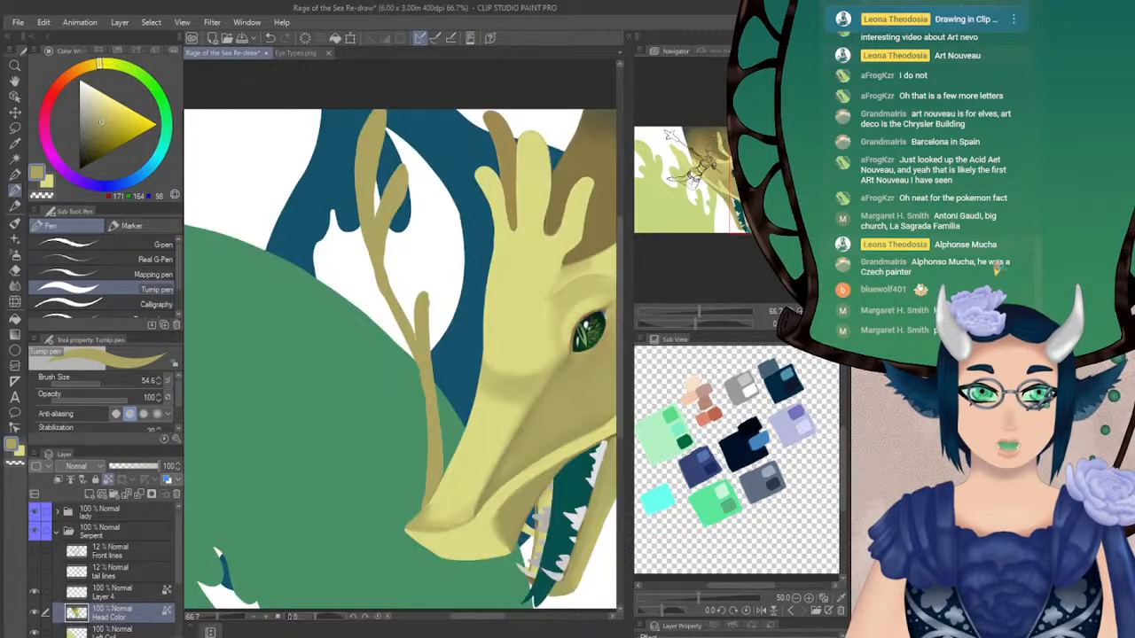
Unlock the Head Color layer's transparent pixels and refine the whisker's upper fork in olive with the Turnip pen
left_click(95, 385)
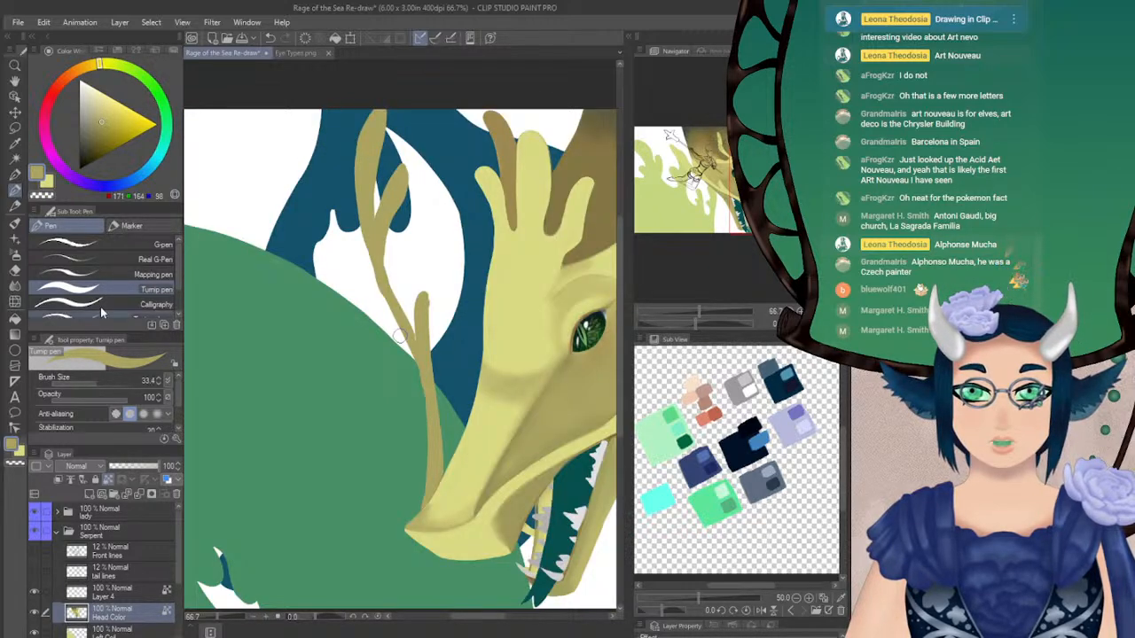
left_click(108, 480)
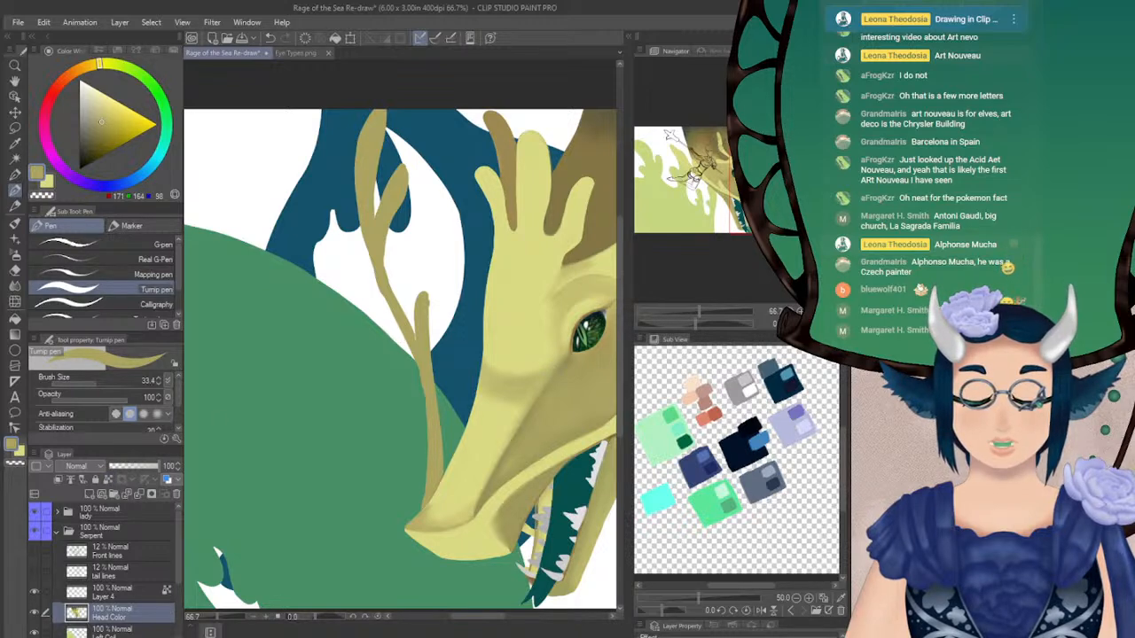
key("ctrl+plus")
left_click_drag(374, 209, 369, 226)
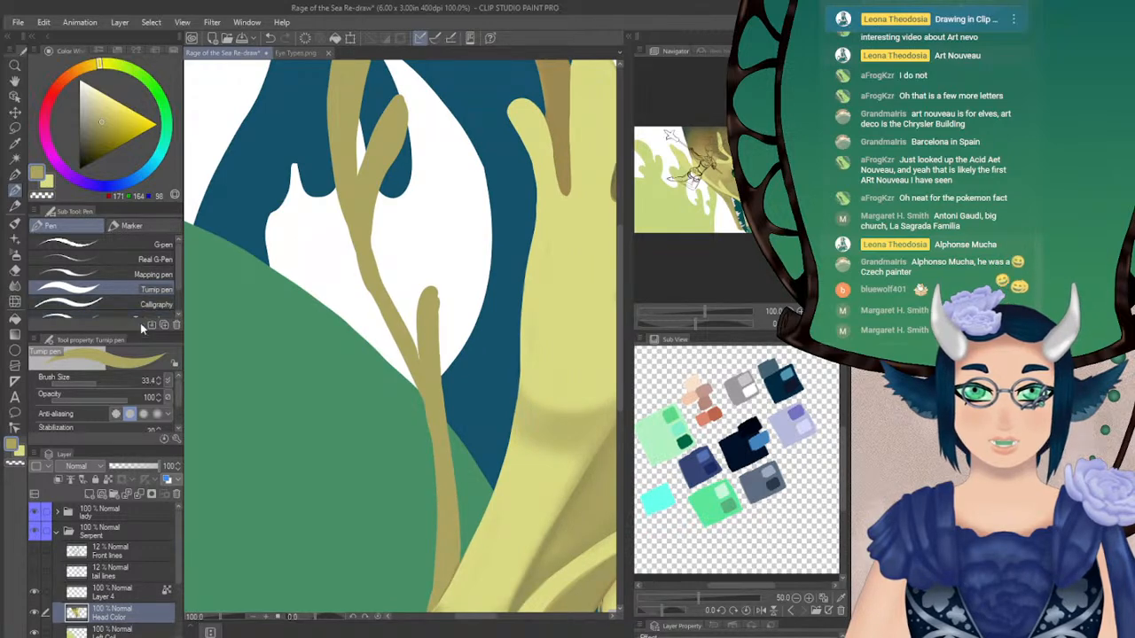
left_click(92, 381)
left_click_drag(363, 156, 412, 178)
left_click_drag(476, 209, 428, 200)
Thicken and smooth the outer edge of the whisker's stem and its lower prong in olive with the Turnip pen at size 12.5
left_click(88, 382)
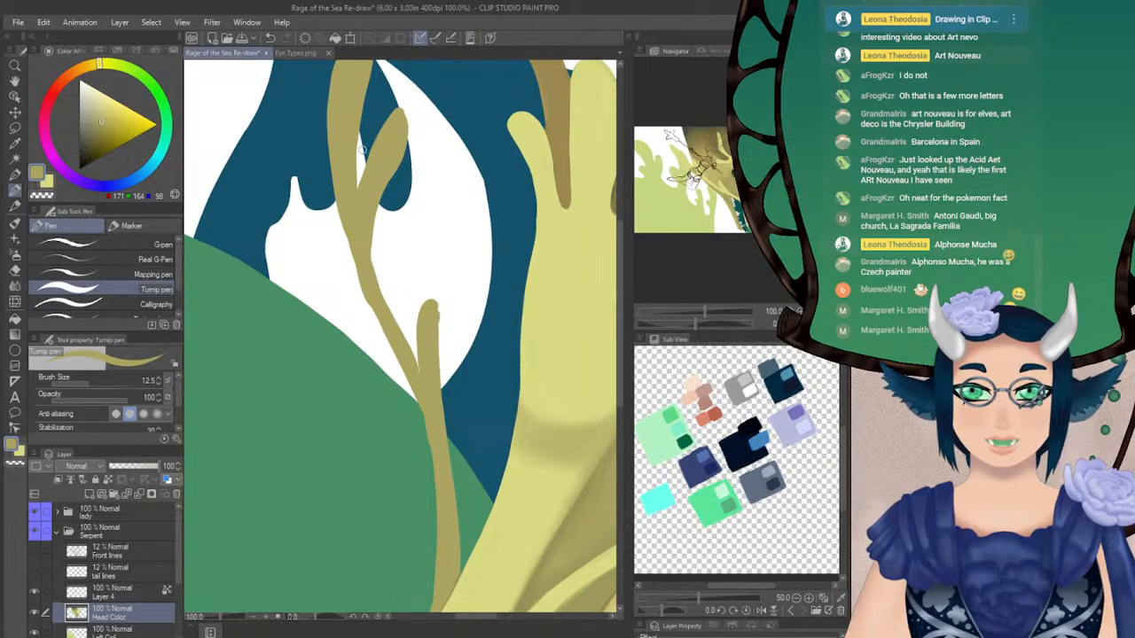
left_click_drag(334, 111, 334, 195)
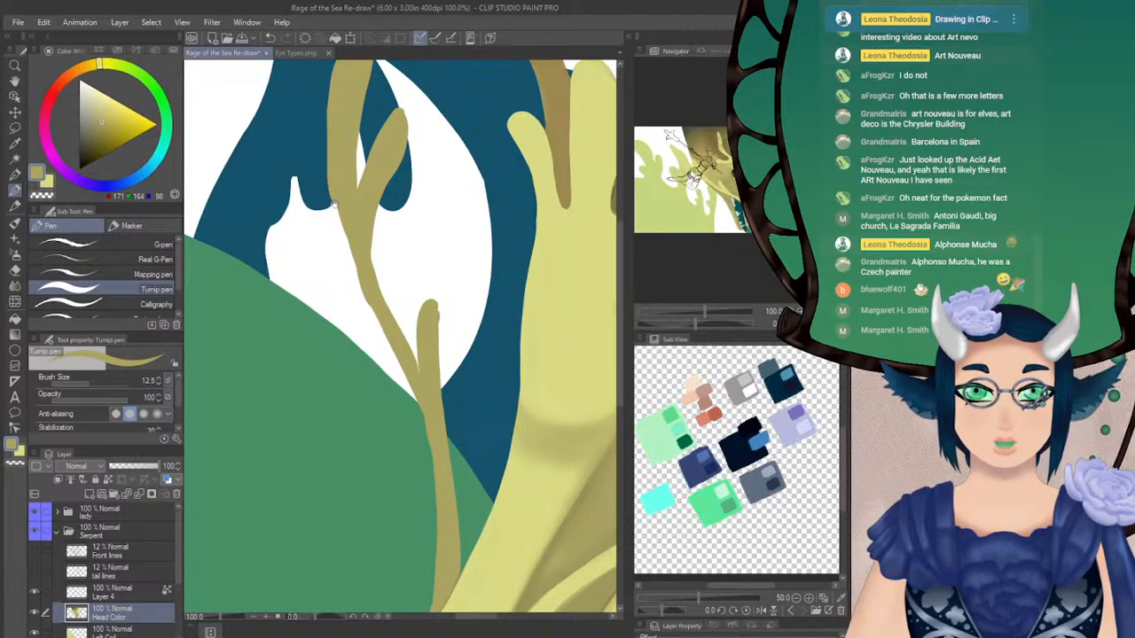
key("ctrl+z")
mouse_move(332, 110)
left_mouse_down()
mouse_move(344, 229)
mouse_move(427, 417)
mouse_move(441, 487)
left_mouse_up()
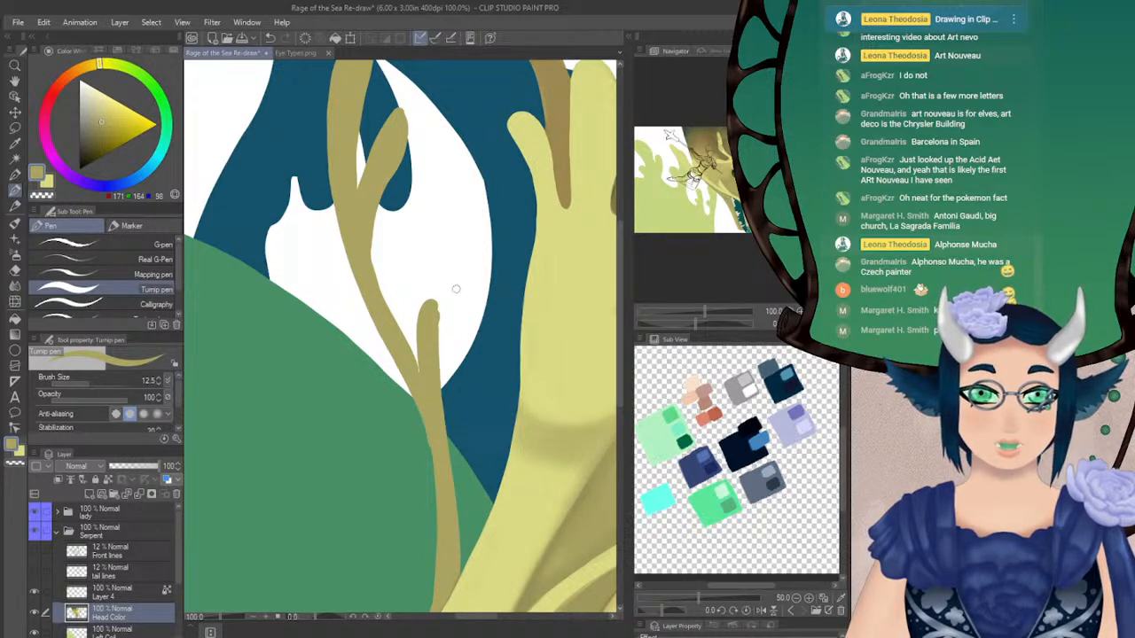
left_click_drag(430, 305, 444, 397)
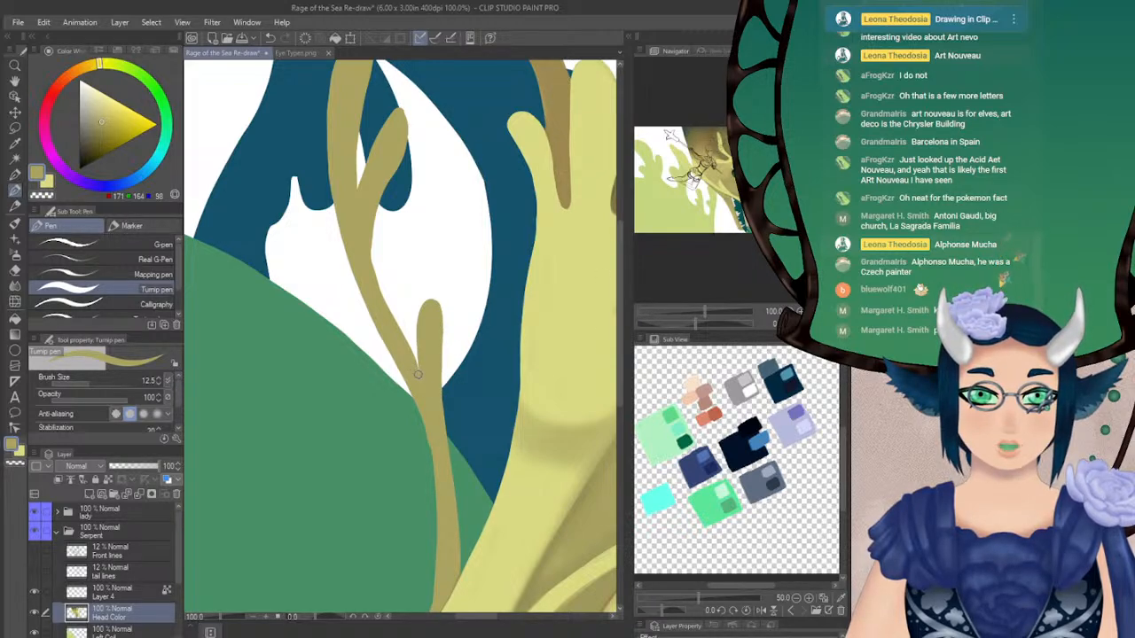
key("h")
left_click_drag(394, 121, 363, 209)
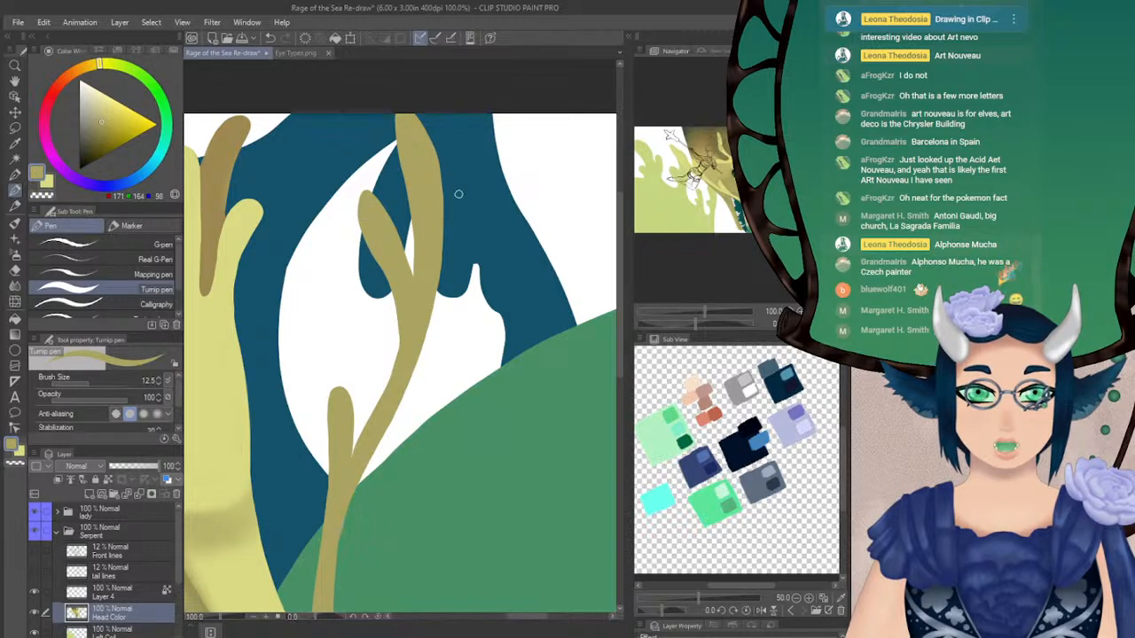
scroll(432, 190, "down", 3)
left_click_drag(732, 196, 742, 190)
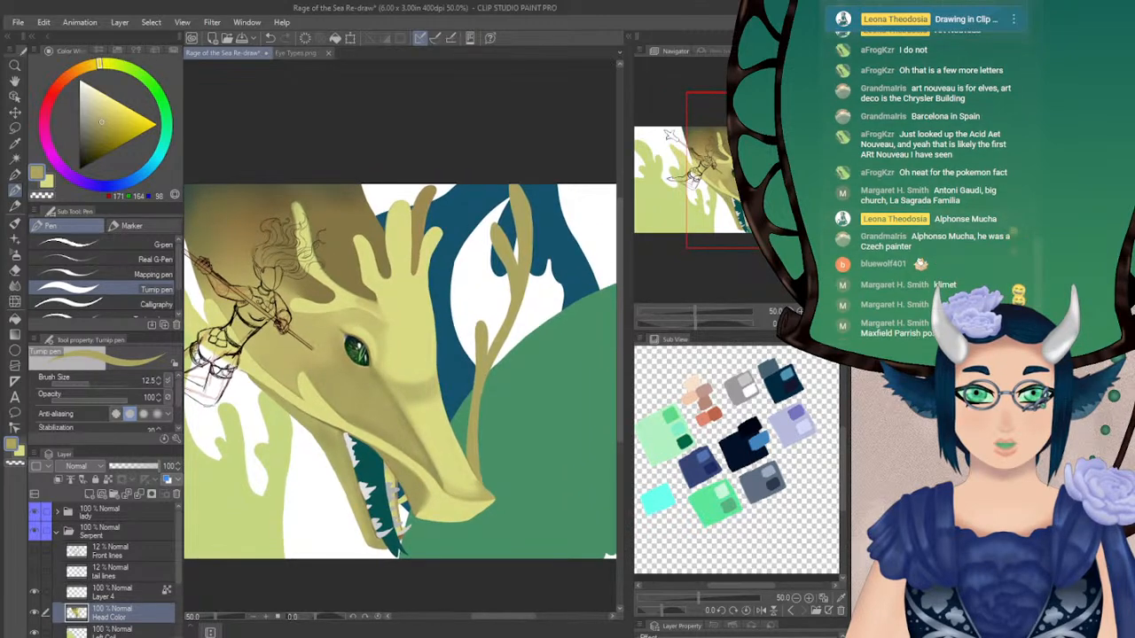
key("h")
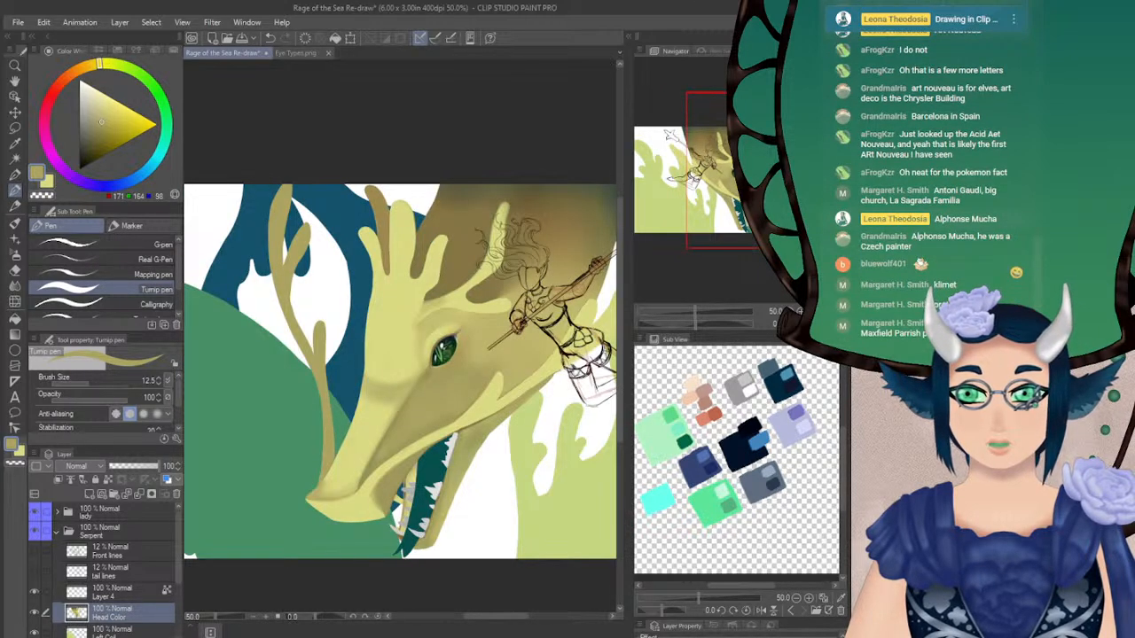
key("h")
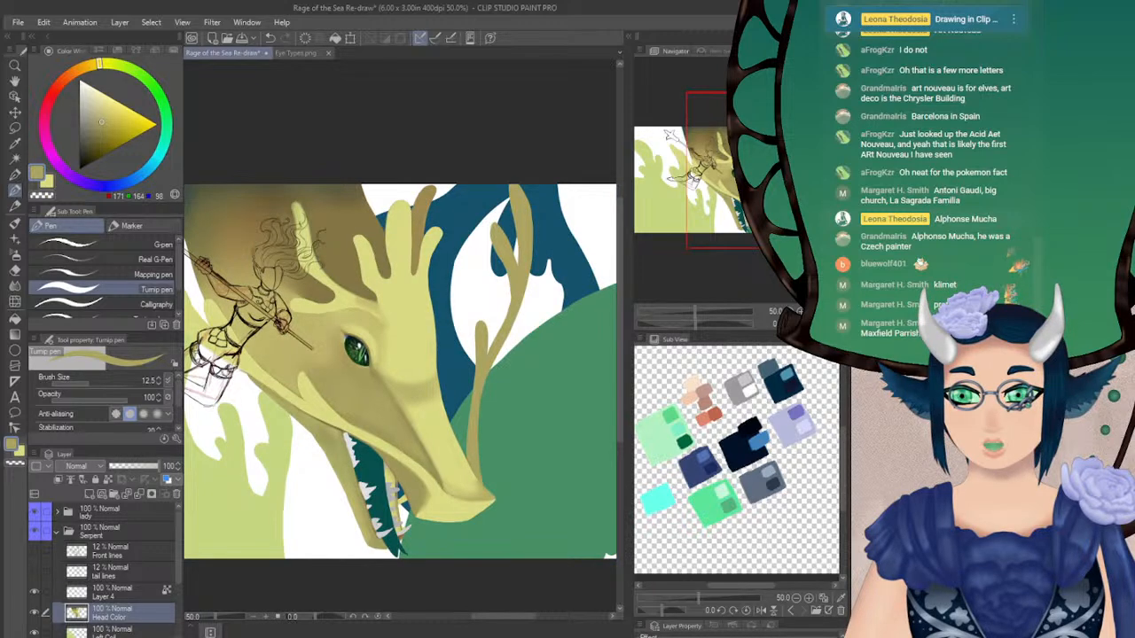
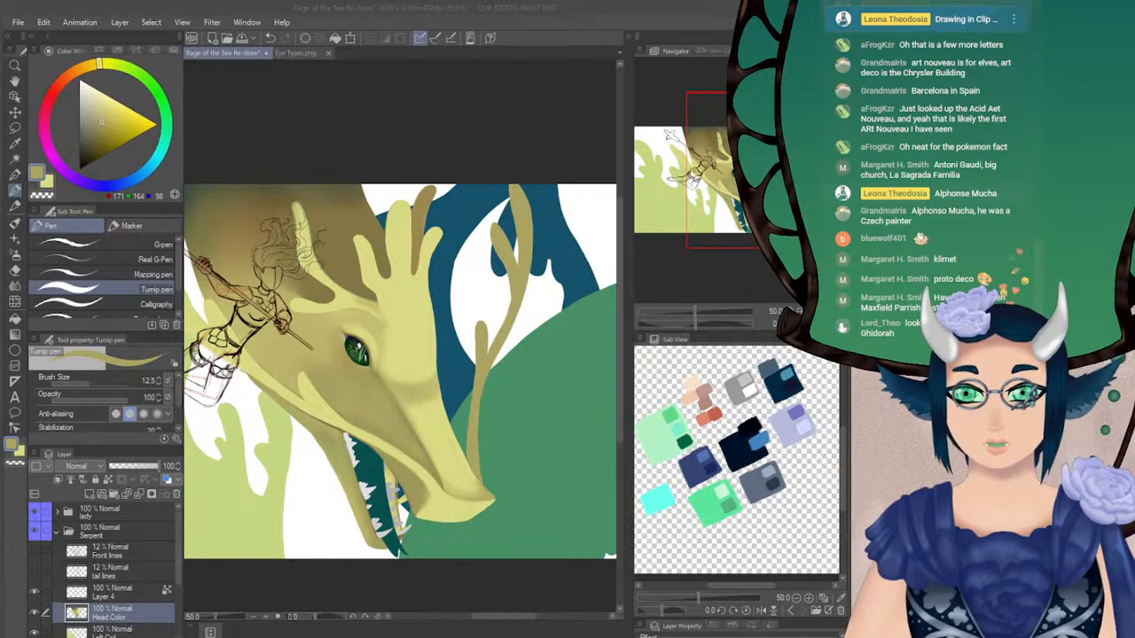
Examine the serpent's head in normal and mirrored view, ending at 100% zoom on the eye and open mouth
left_click(616, 21)
left_click_drag(399, 355, 396, 263)
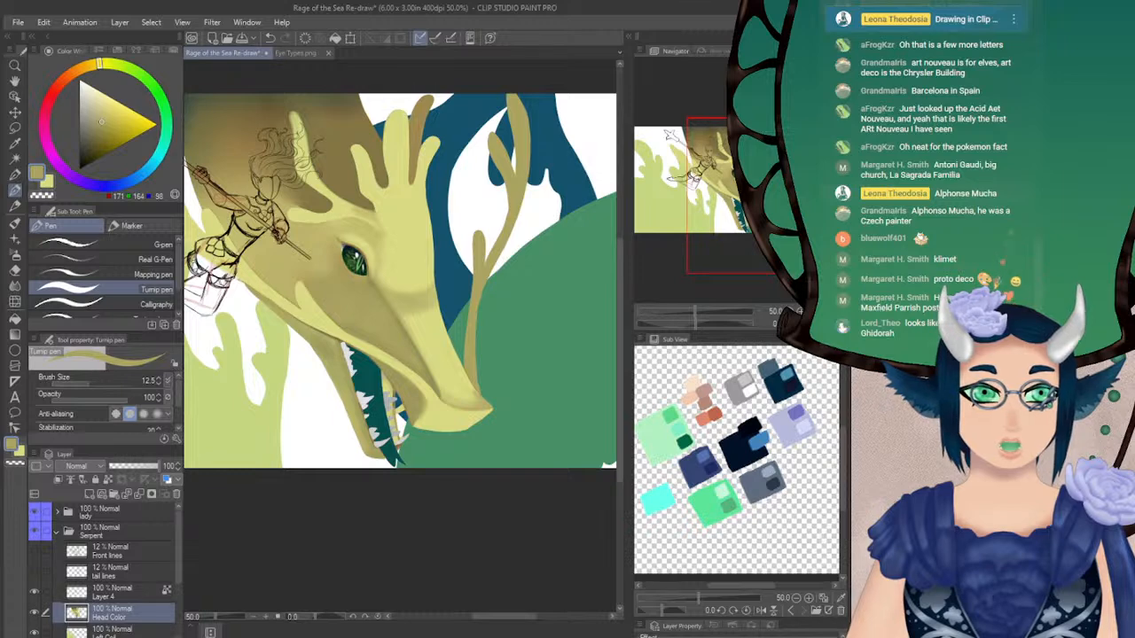
key("h")
left_click_drag(399, 293, 374, 287)
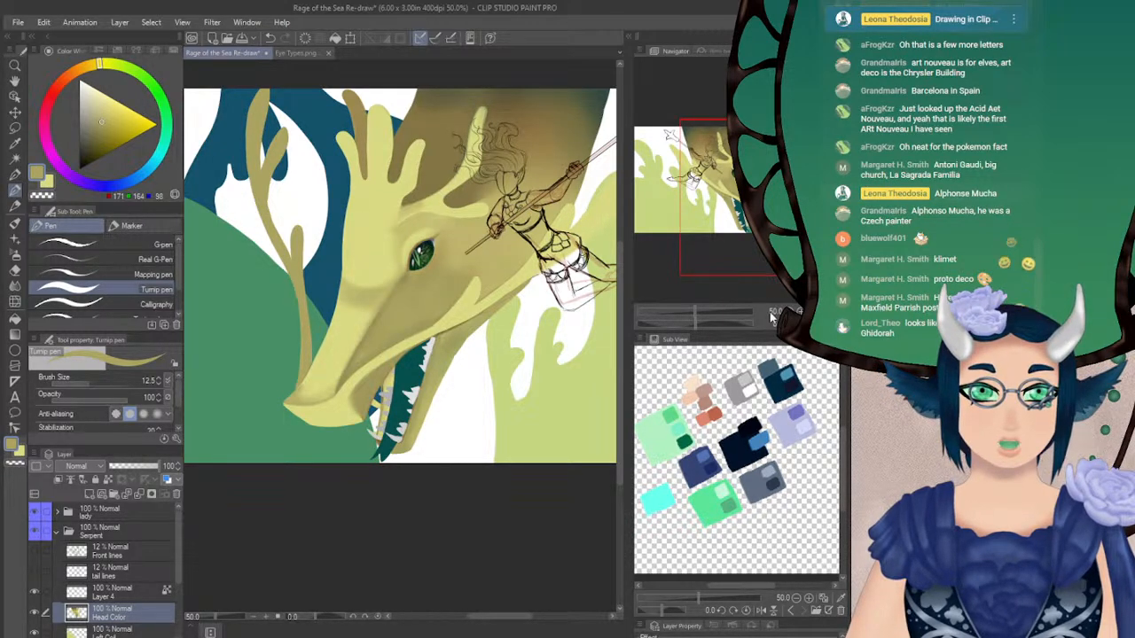
key("h")
mouse_move(443, 293)
left_mouse_down()
mouse_move(370, 234)
mouse_move(423, 209)
mouse_move(472, 308)
mouse_move(393, 214)
mouse_move(436, 256)
mouse_move(435, 315)
mouse_move(413, 288)
left_mouse_up()
key("ctrl+plus")
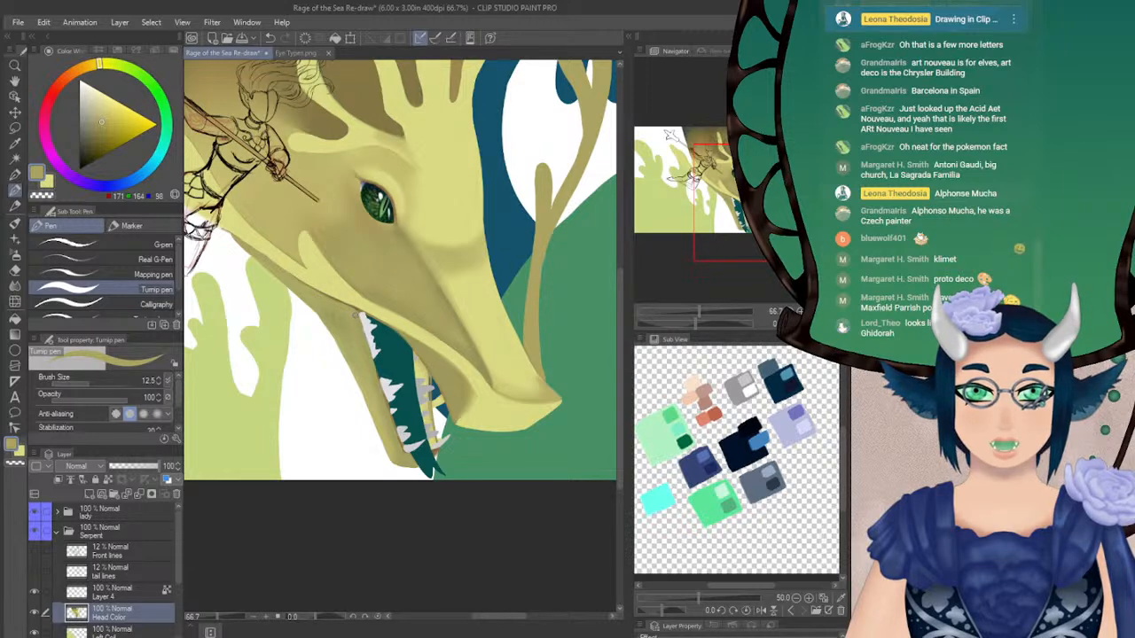
key("ctrl+plus")
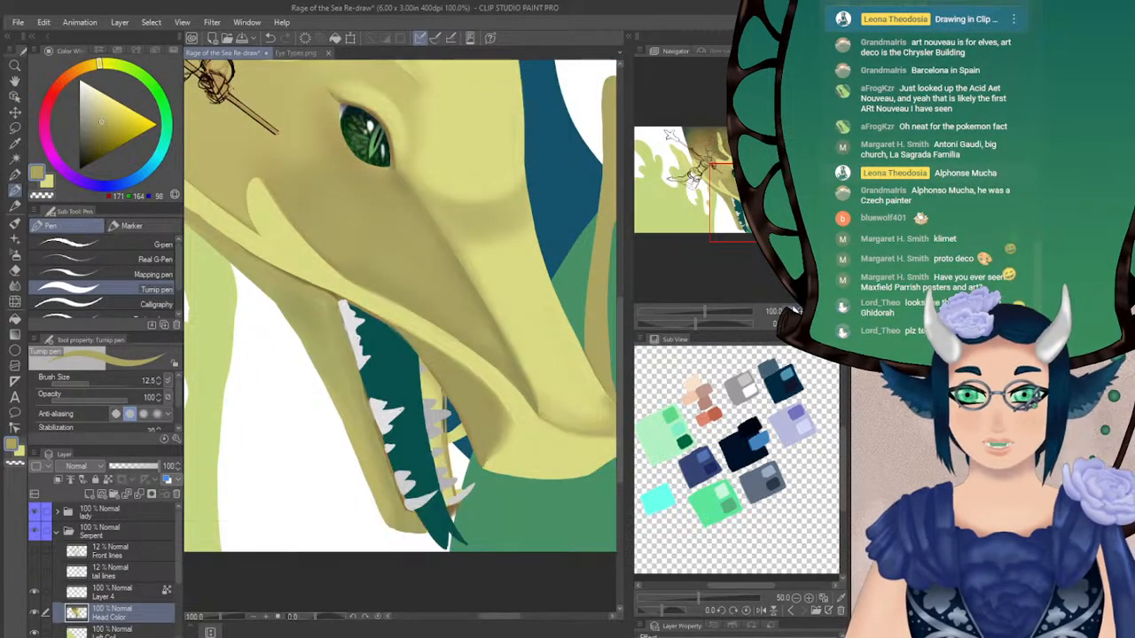
left_click_drag(344, 297, 370, 289)
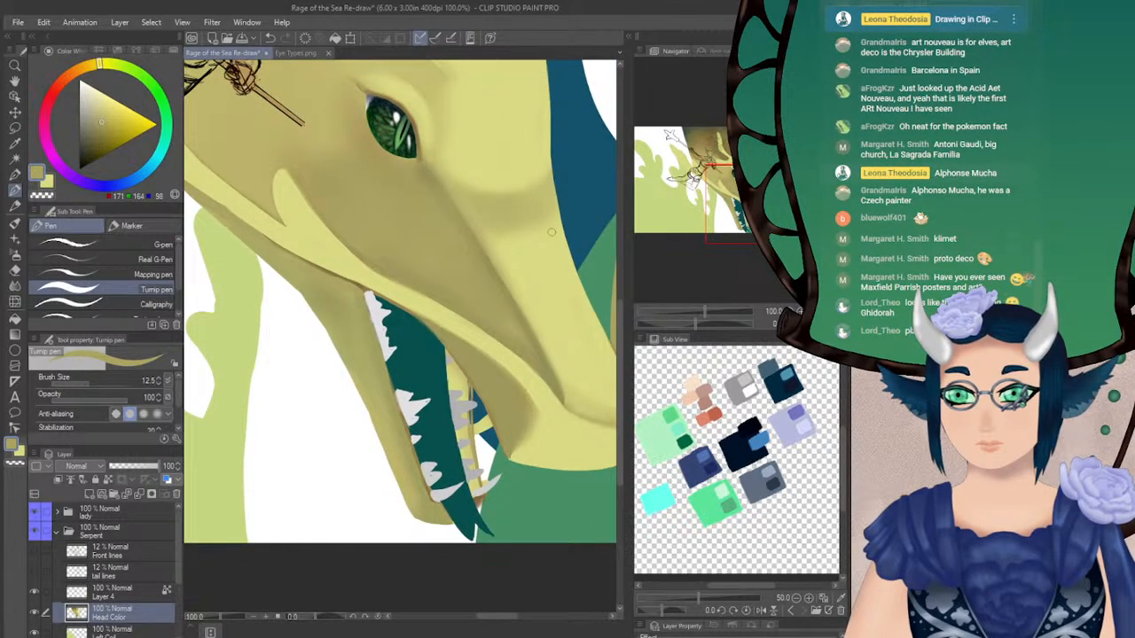
left_click(368, 301, "alt")
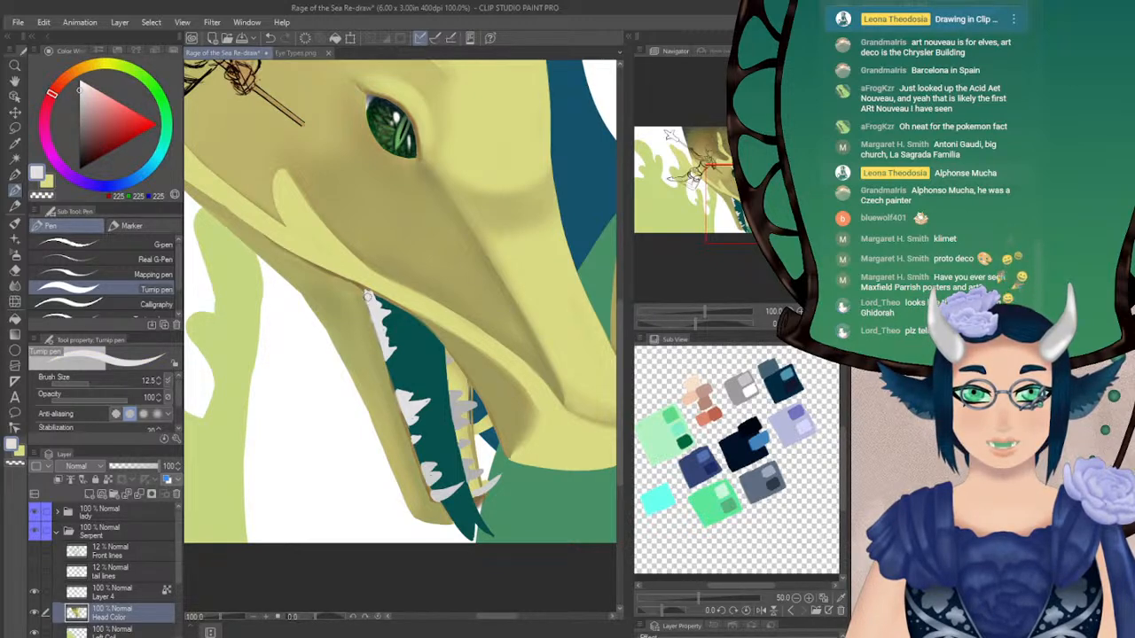
left_click(355, 305, "alt")
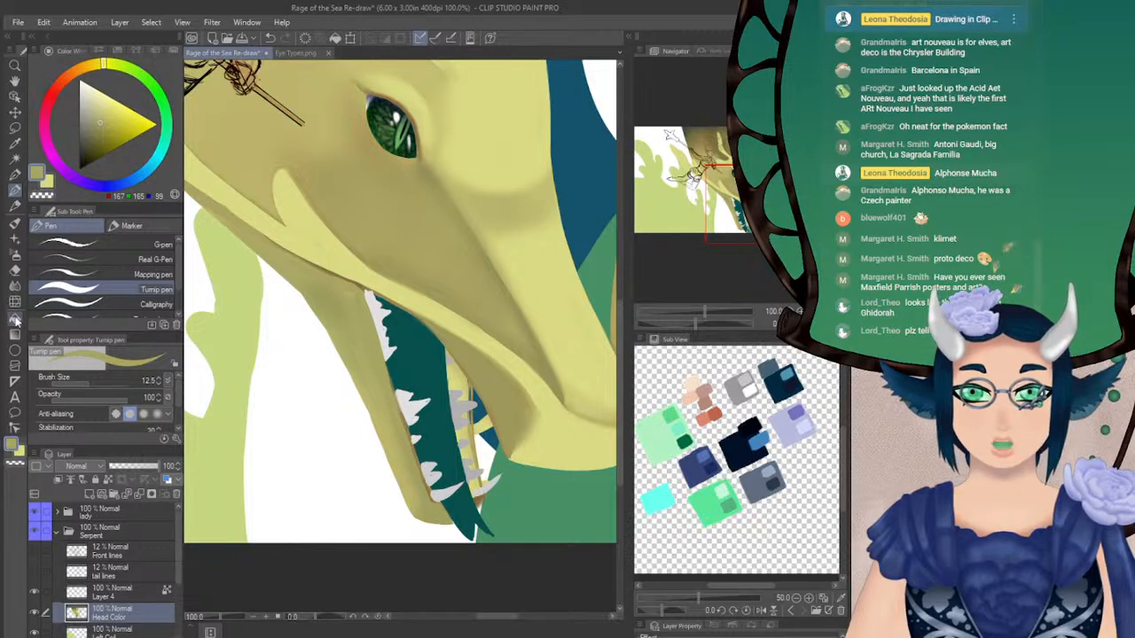
left_click(14, 284)
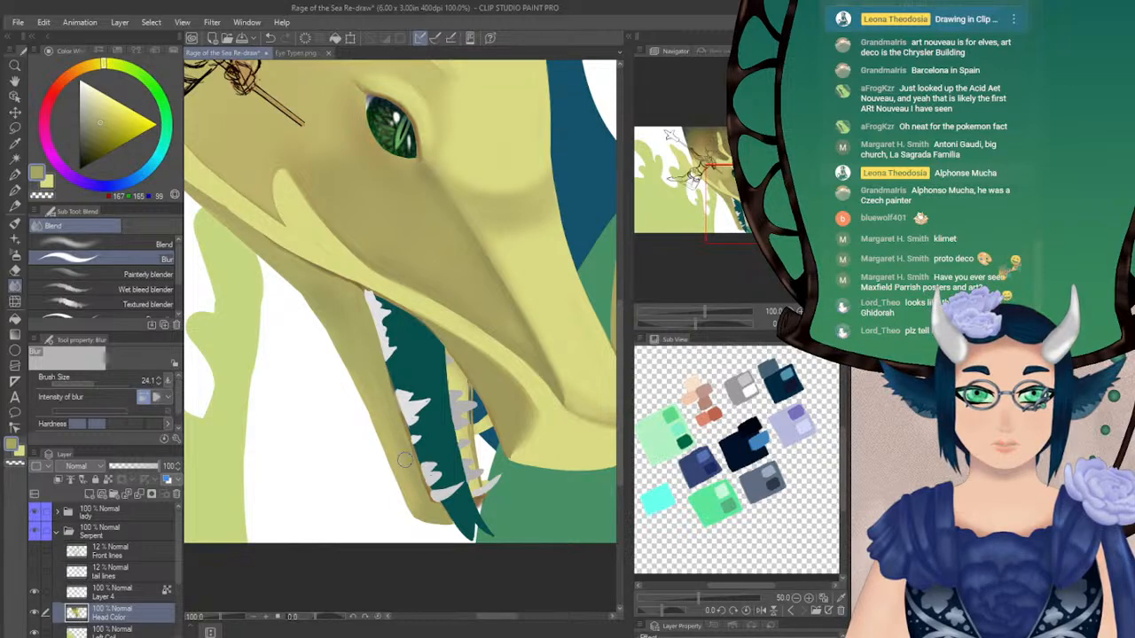
Airbrush a thin brown shadow, sampled from the mouth corner, along the lower jaw's inner edge with Soft 2 at size 4.7
key("h")
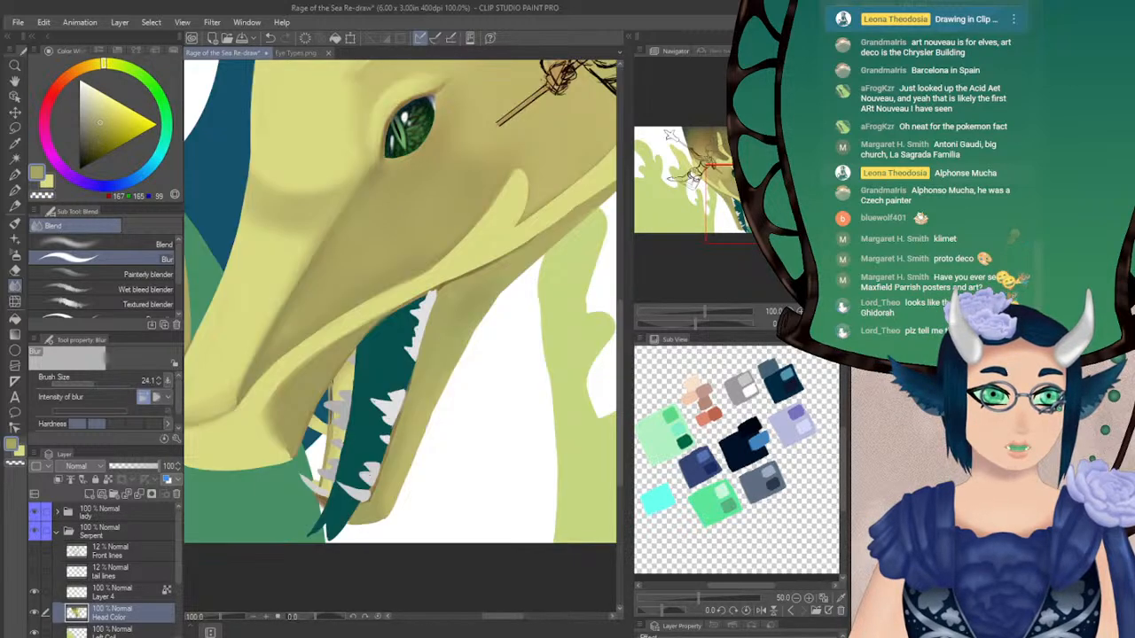
mouse_move(401, 279)
left_mouse_down()
mouse_move(580, 212)
mouse_move(388, 266)
left_mouse_up()
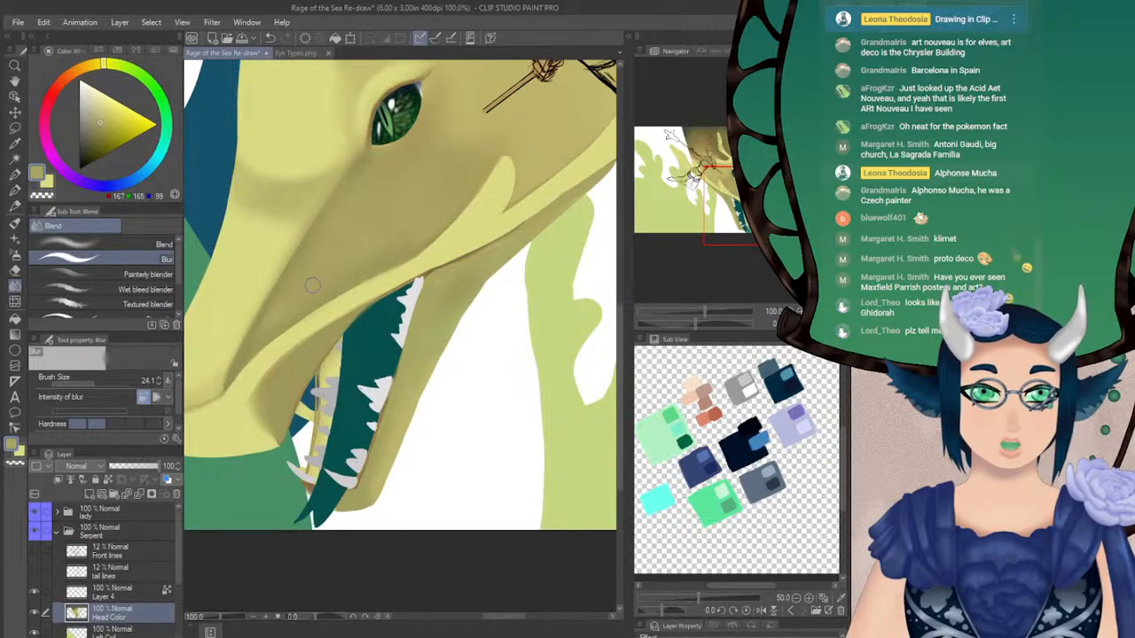
left_click(16, 192)
left_click(15, 255)
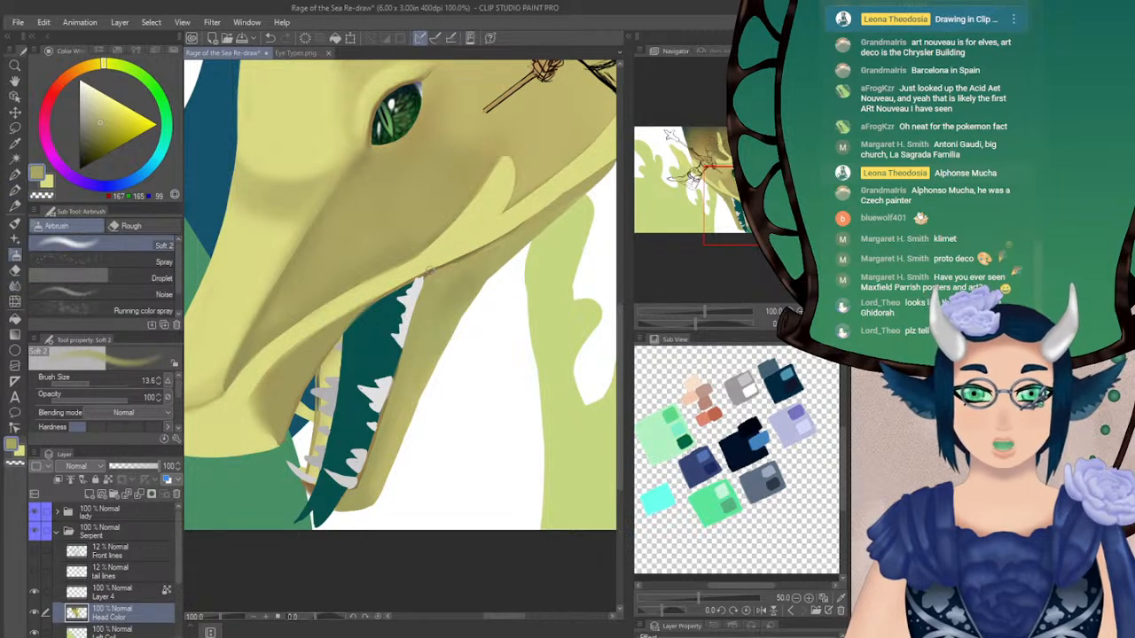
left_click(427, 272, "alt")
left_click(84, 383)
left_click(79, 383)
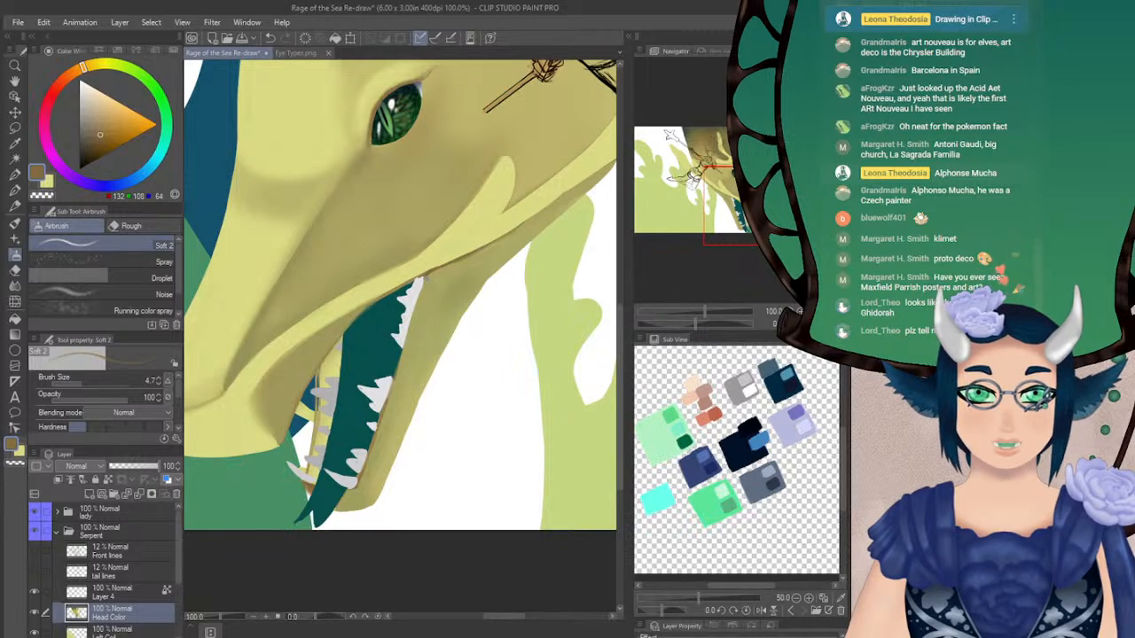
left_click_drag(422, 285, 405, 349)
left_click_drag(695, 323, 734, 324)
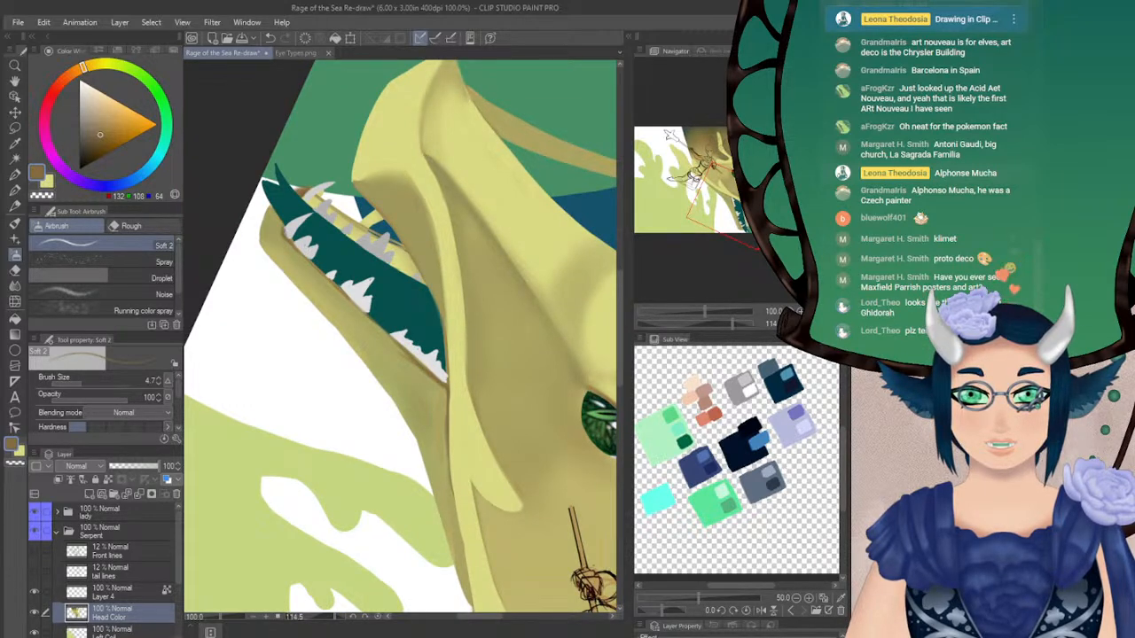
left_click_drag(306, 261, 331, 285)
mouse_move(298, 254)
left_mouse_down()
mouse_move(444, 378)
mouse_move(331, 285)
mouse_move(391, 339)
left_mouse_up()
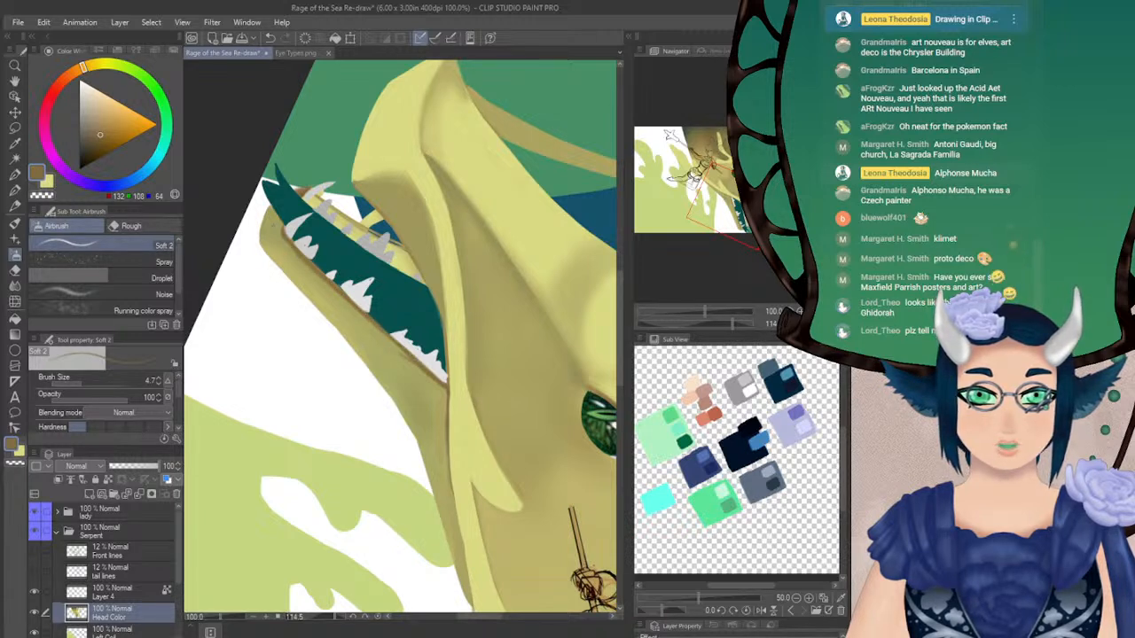
Soften the brown shadow along the lower jaw's tooth line with Blur at size 24.1 and restore the unrotated, unmirrored view
left_click(14, 286)
mouse_move(280, 237)
left_mouse_down()
mouse_move(435, 390)
mouse_move(448, 421)
left_mouse_up()
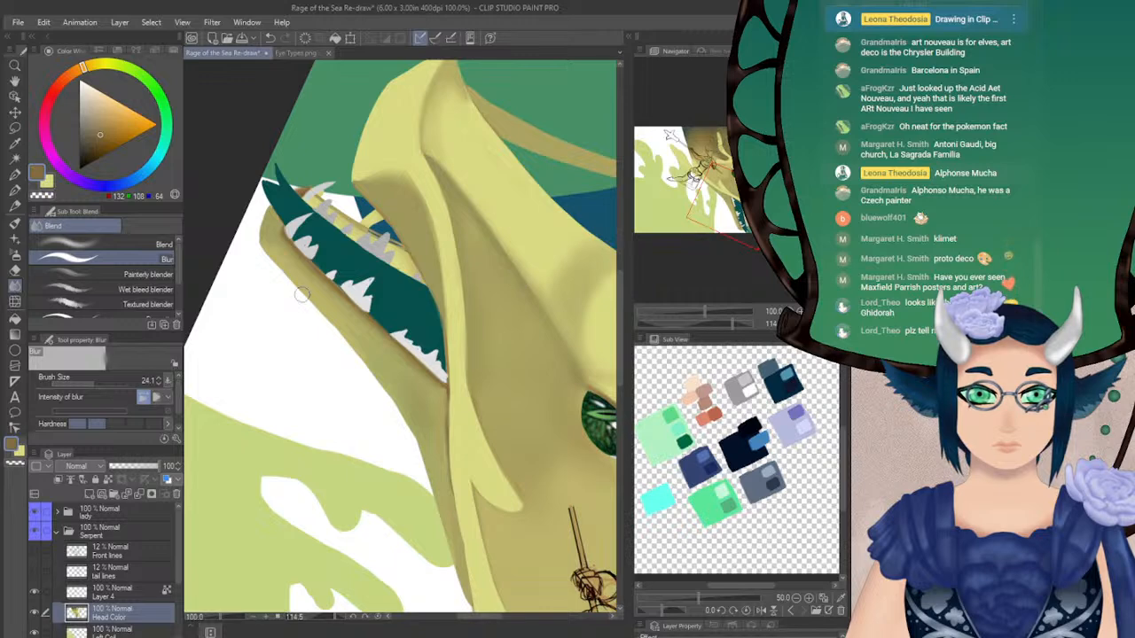
left_click(817, 324)
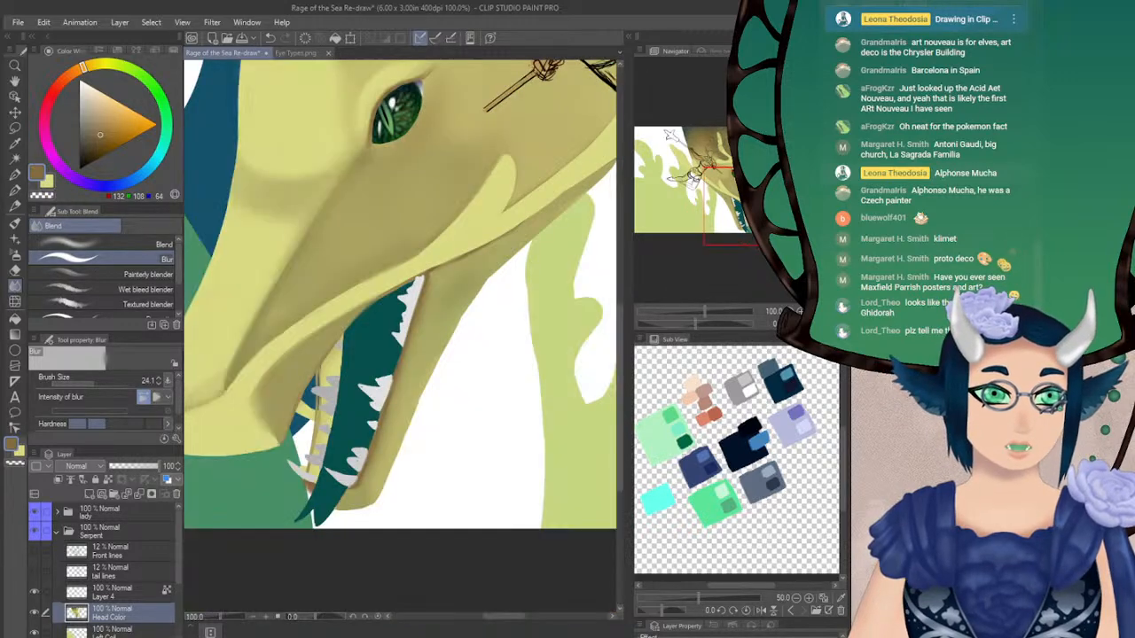
left_click(831, 323)
Examine the cheek ridge, eye area and snout tip, comparing the snout in mirrored and normal view
left_click_drag(748, 213, 734, 199)
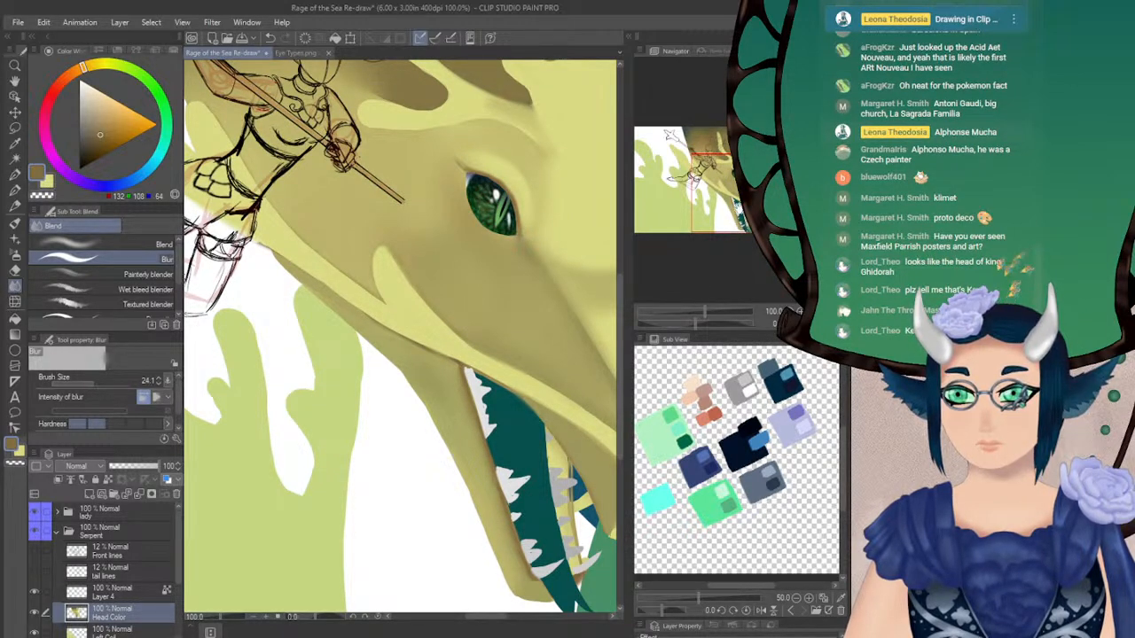
mouse_move(723, 193)
left_mouse_down()
mouse_move(712, 186)
mouse_move(733, 196)
left_mouse_up()
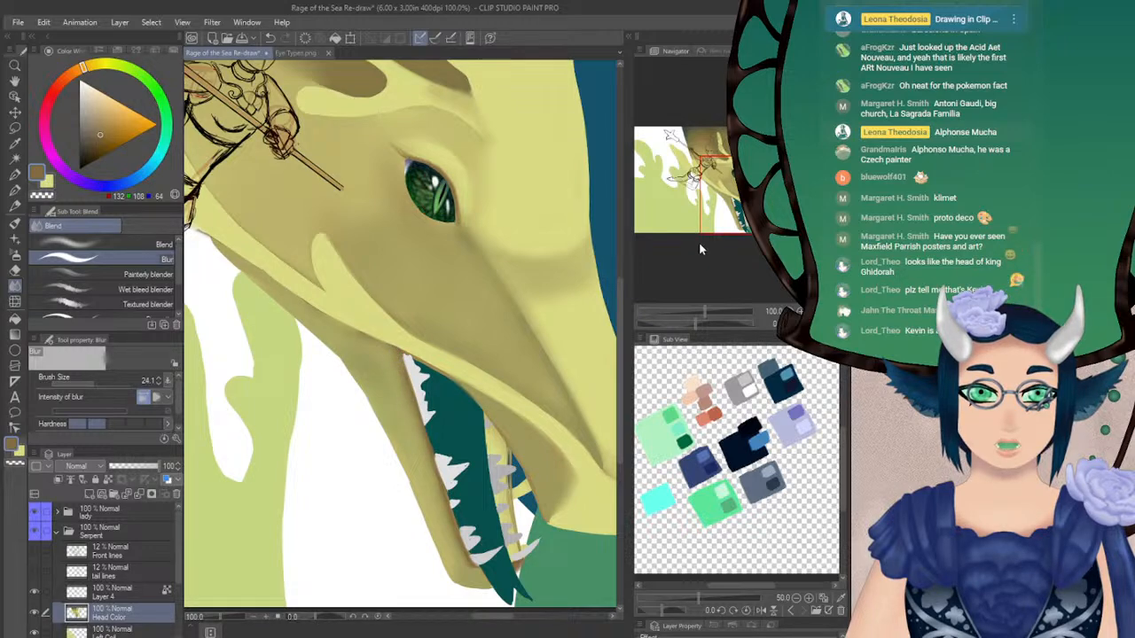
left_click_drag(732, 204, 724, 195)
key("x")
left_click(16, 190)
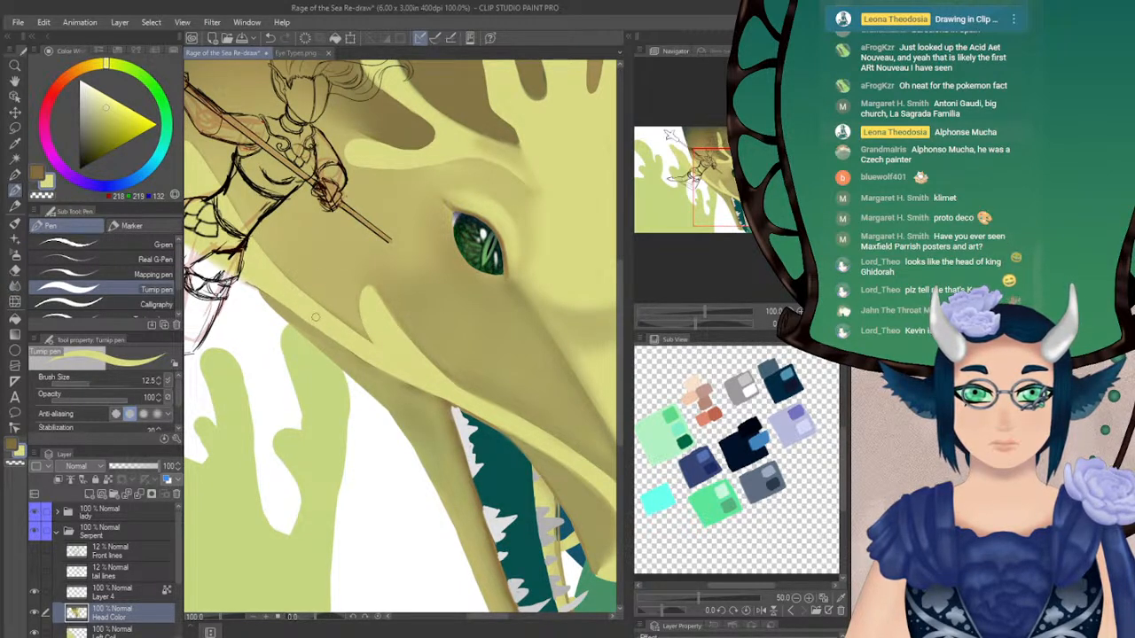
left_click_drag(733, 188, 722, 222)
left_click(826, 324)
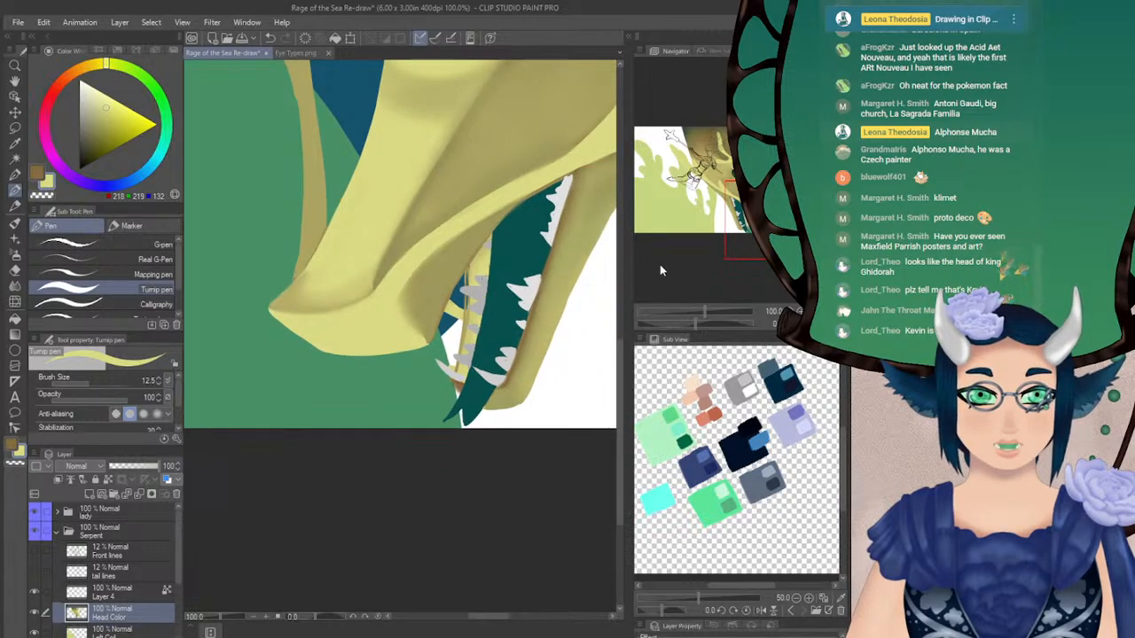
left_click(825, 324)
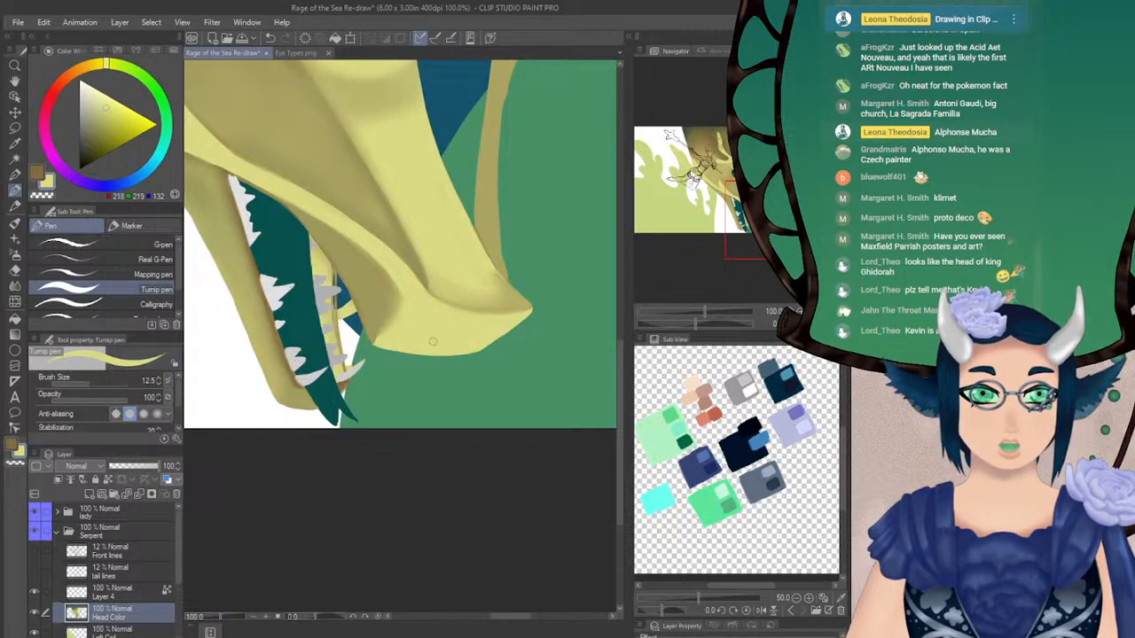
Identify the Head Color layer's contents and erase the stray yellow strand behind the far jaw with the Hard eraser at size 16.0
left_click(35, 613)
left_click(34, 613)
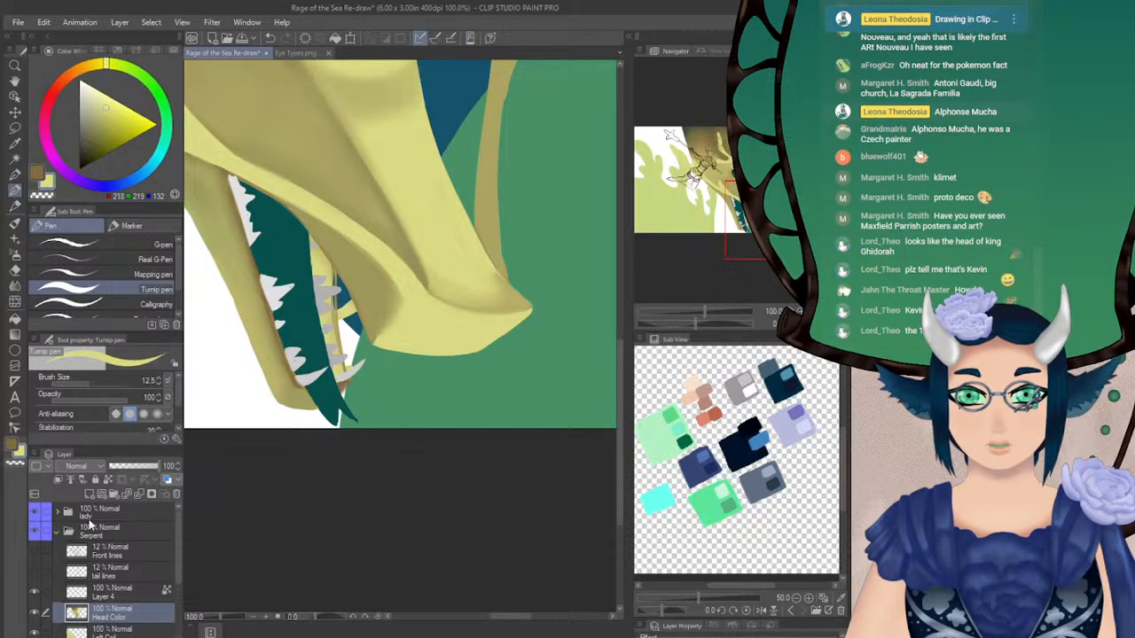
left_click(14, 269)
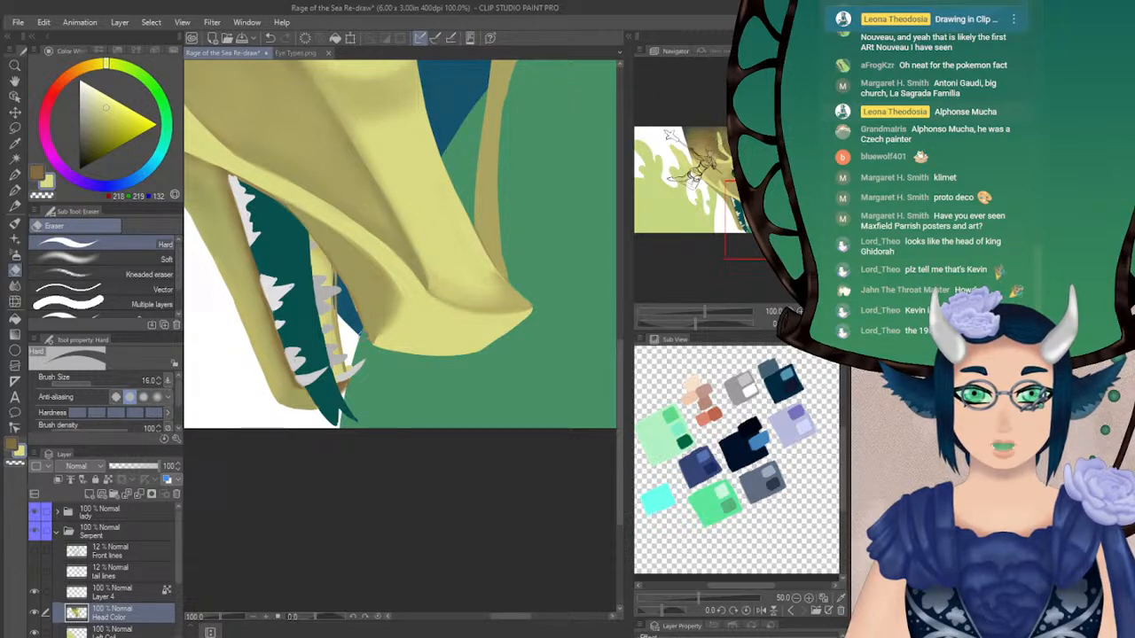
Paint brown along the far jaw and over its teeth on the Head Color layer with the Turnip pen at size 12.5
left_click(14, 285)
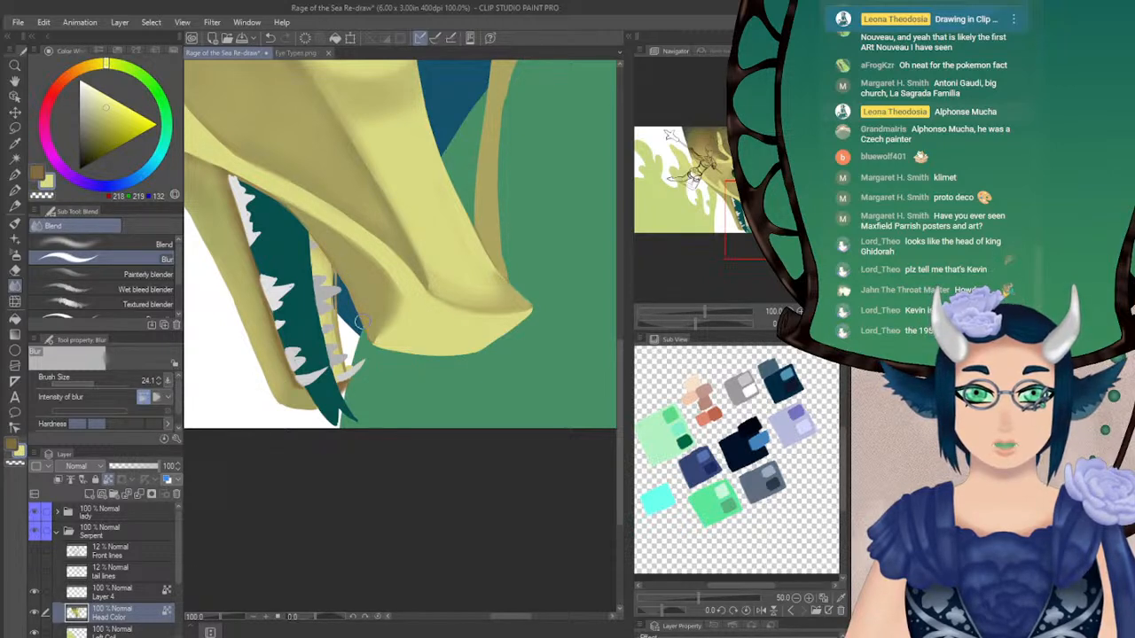
left_click(38, 173)
left_click(14, 191)
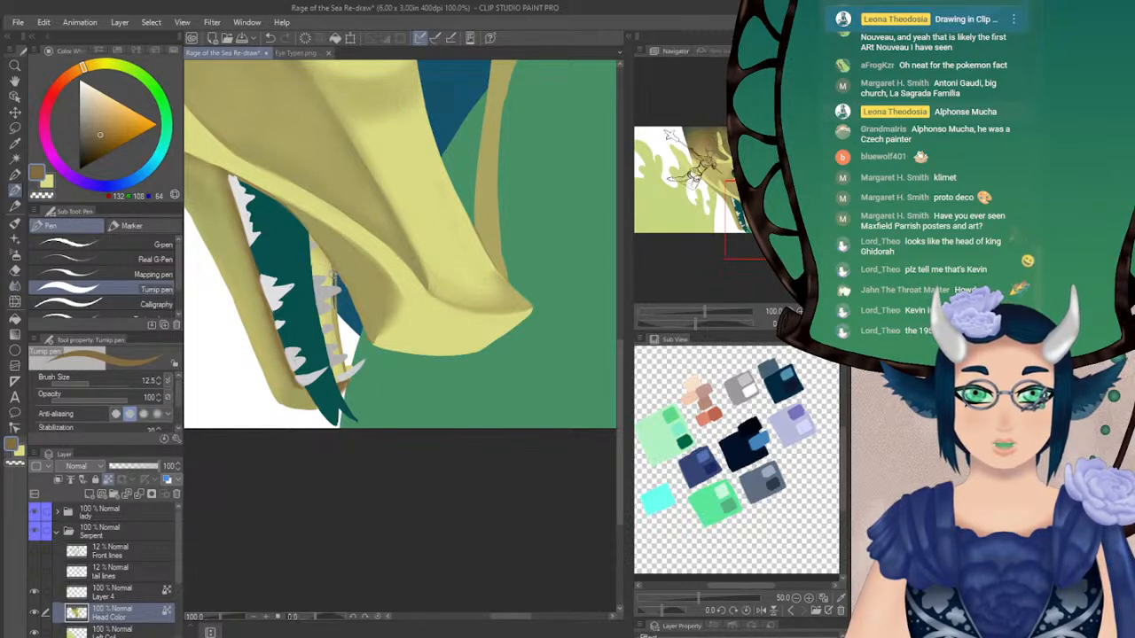
left_click_drag(333, 272, 338, 324)
key("ctrl+z")
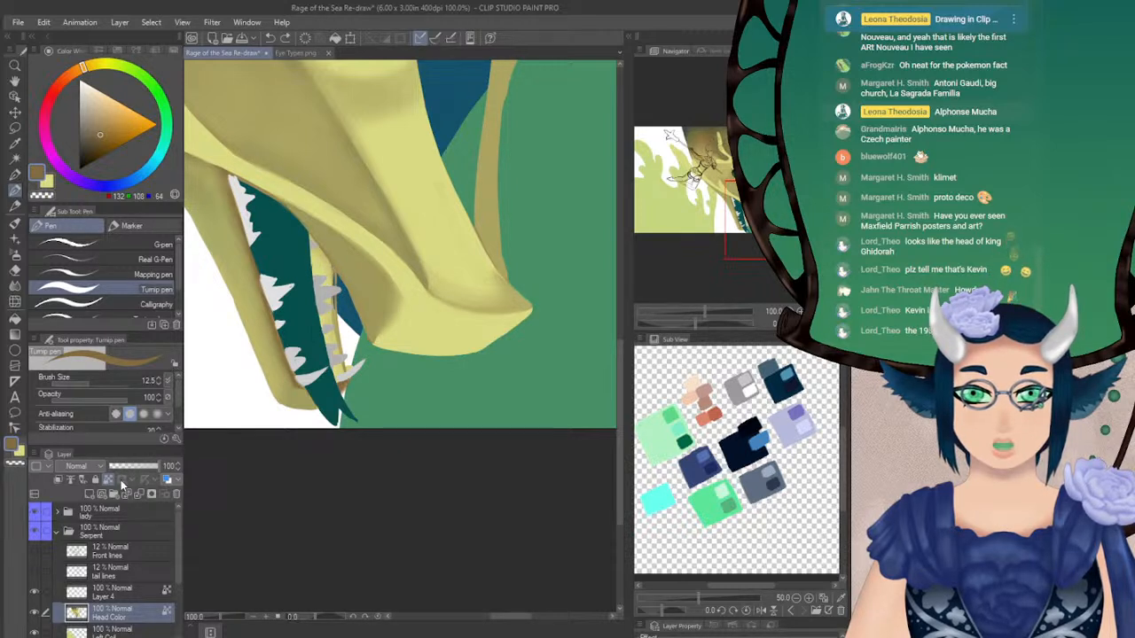
left_click_drag(332, 268, 340, 355)
left_click_drag(333, 298, 342, 366)
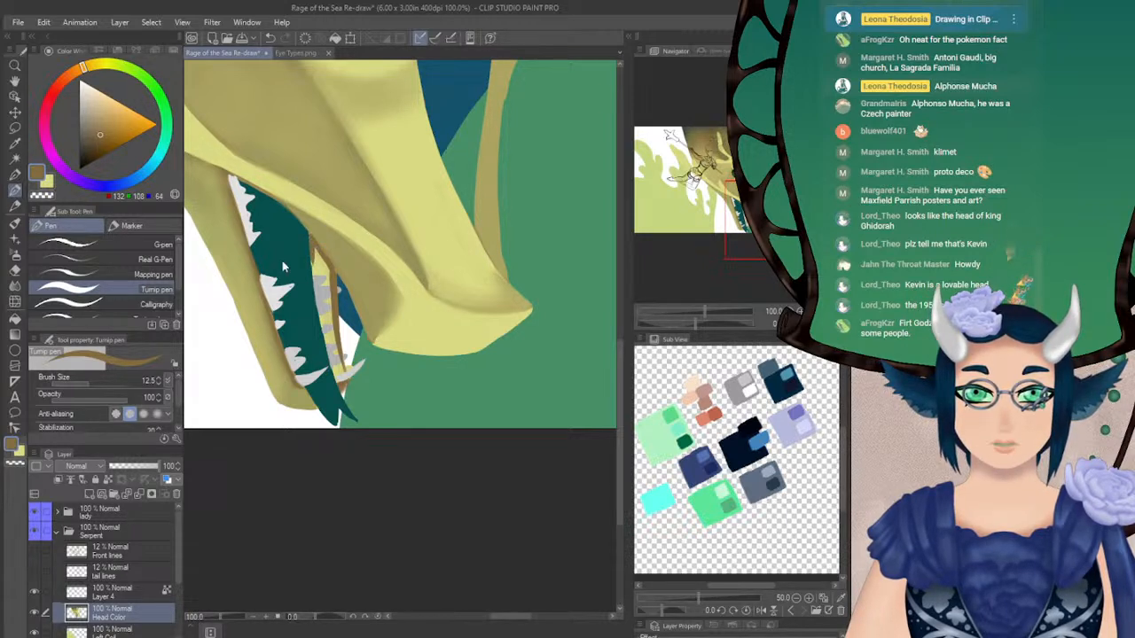
Outline the far jaw in brown with the Turnip pen at size 5.5 and fill it solidly over its teeth at size 8.0
left_click_drag(87, 383, 80, 383)
left_click_drag(309, 235, 338, 379)
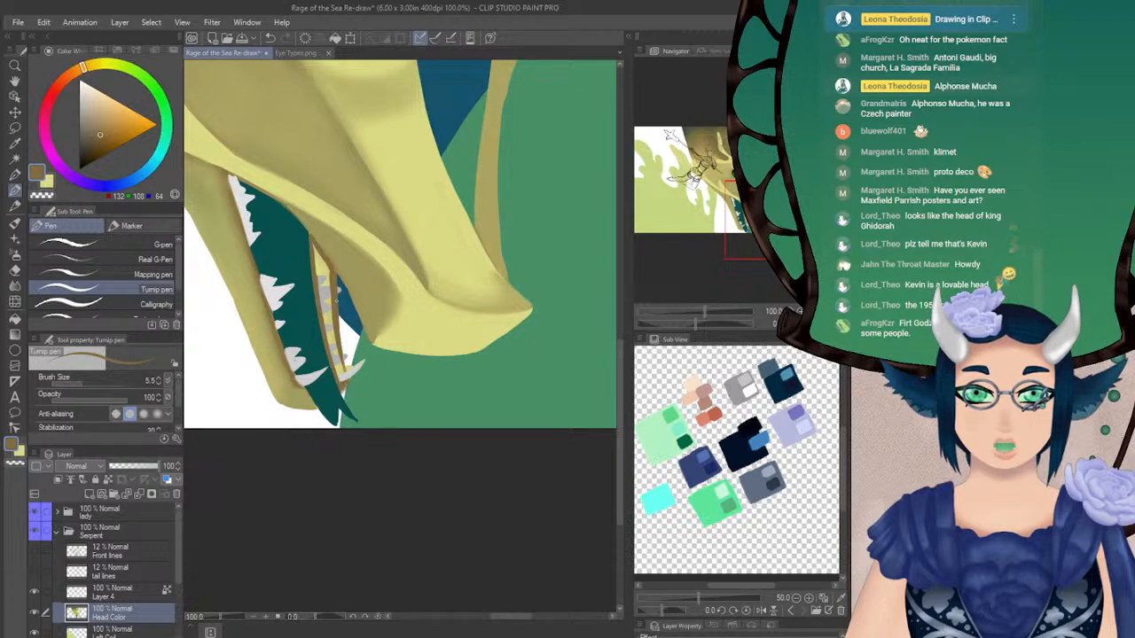
left_click(159, 378)
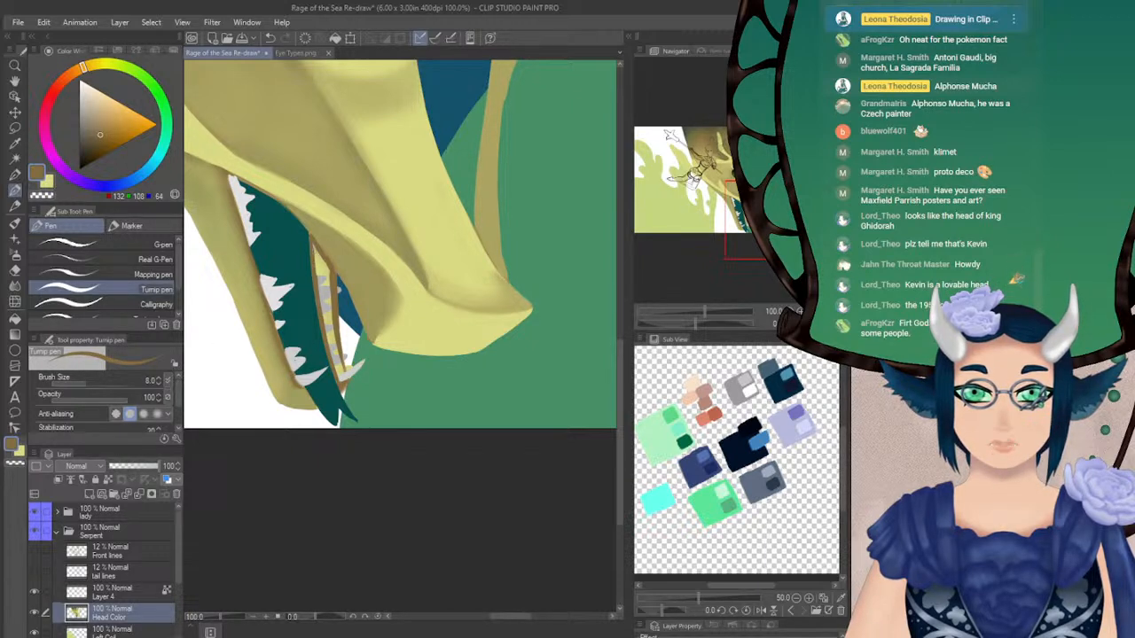
left_click_drag(312, 242, 345, 380)
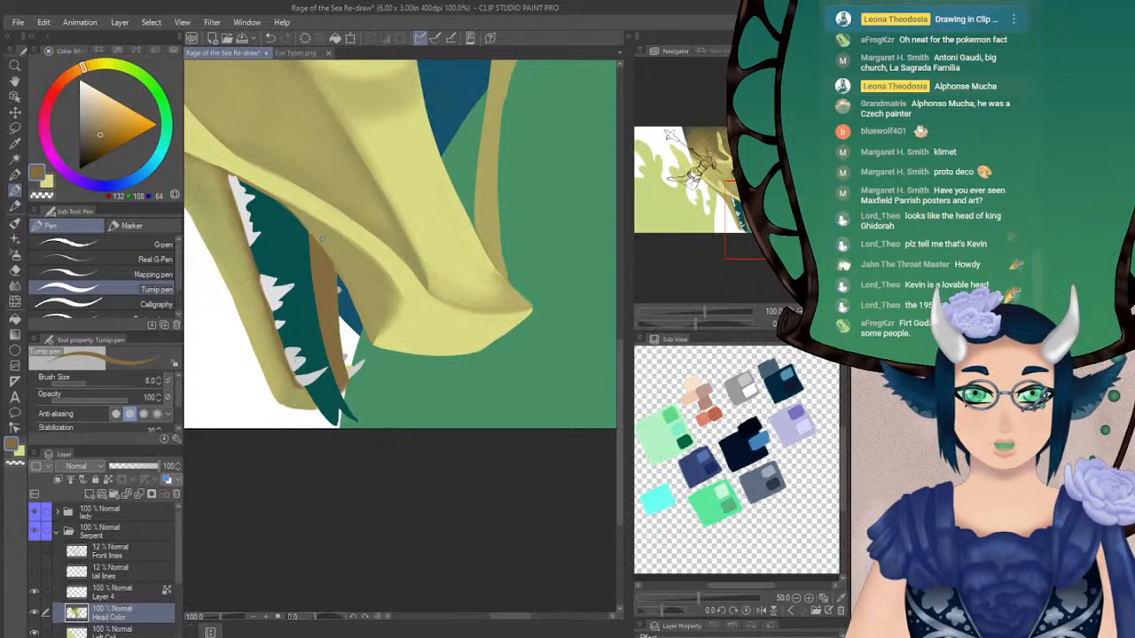
Touch up the near lower teeth in off-white and the gum line beneath them in brown with the Turnip pen at size 8.0
left_click(322, 239, "alt")
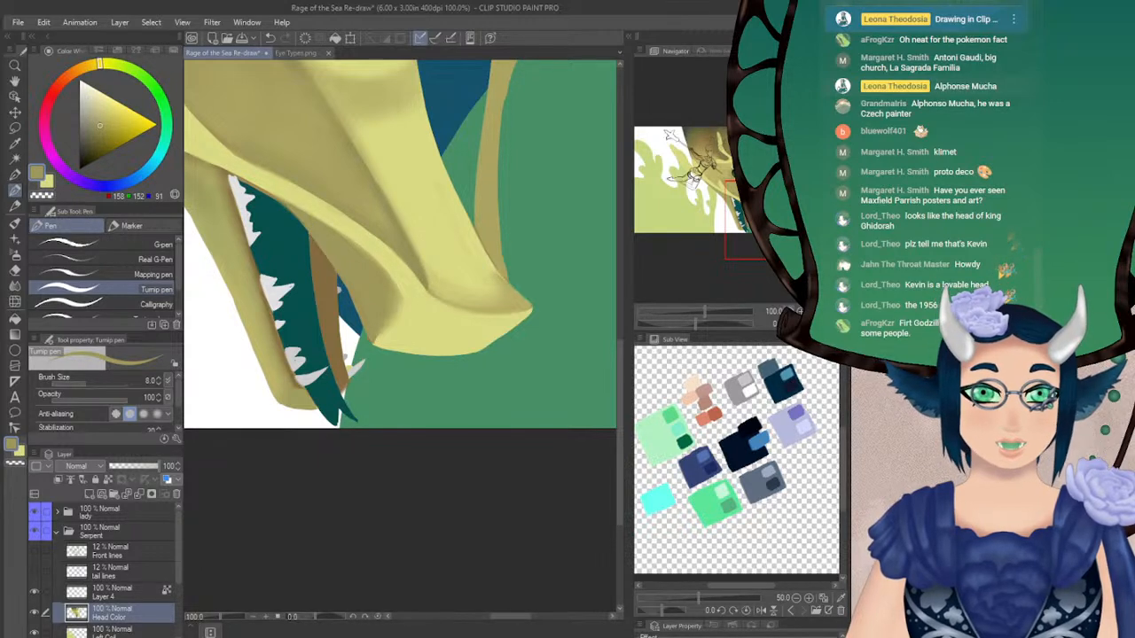
left_click(824, 324)
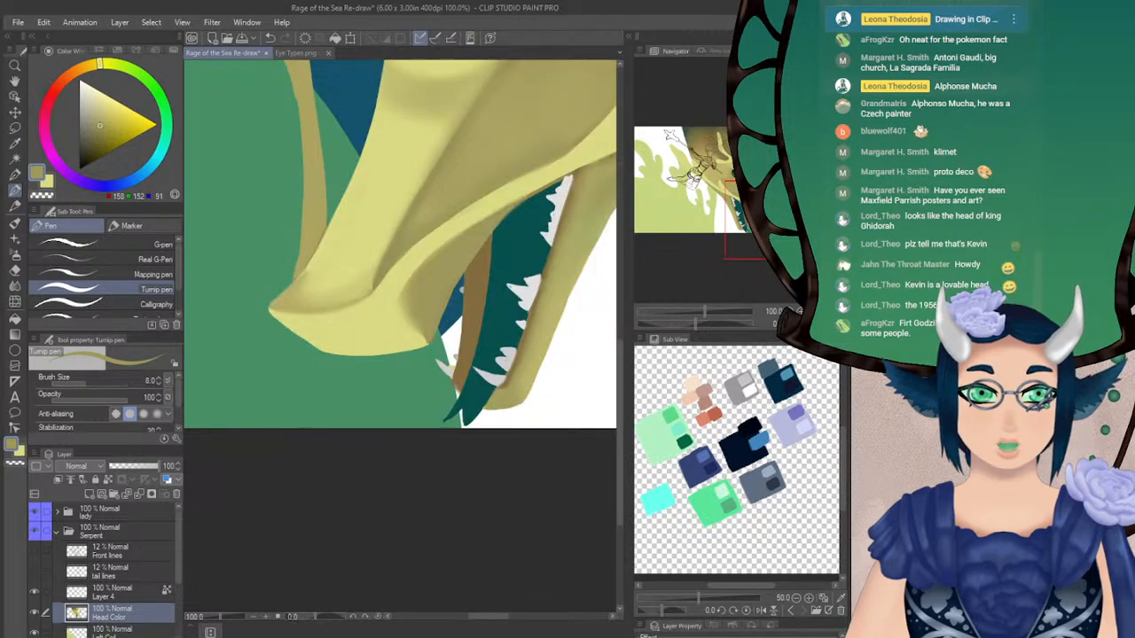
left_click_drag(742, 206, 733, 201)
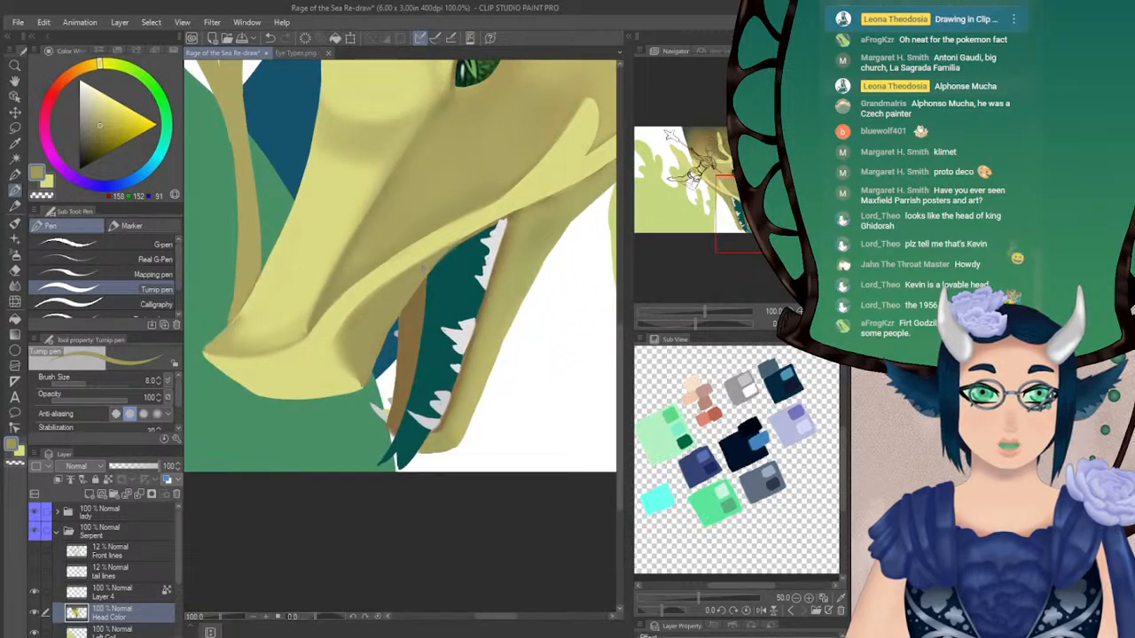
left_click(824, 323)
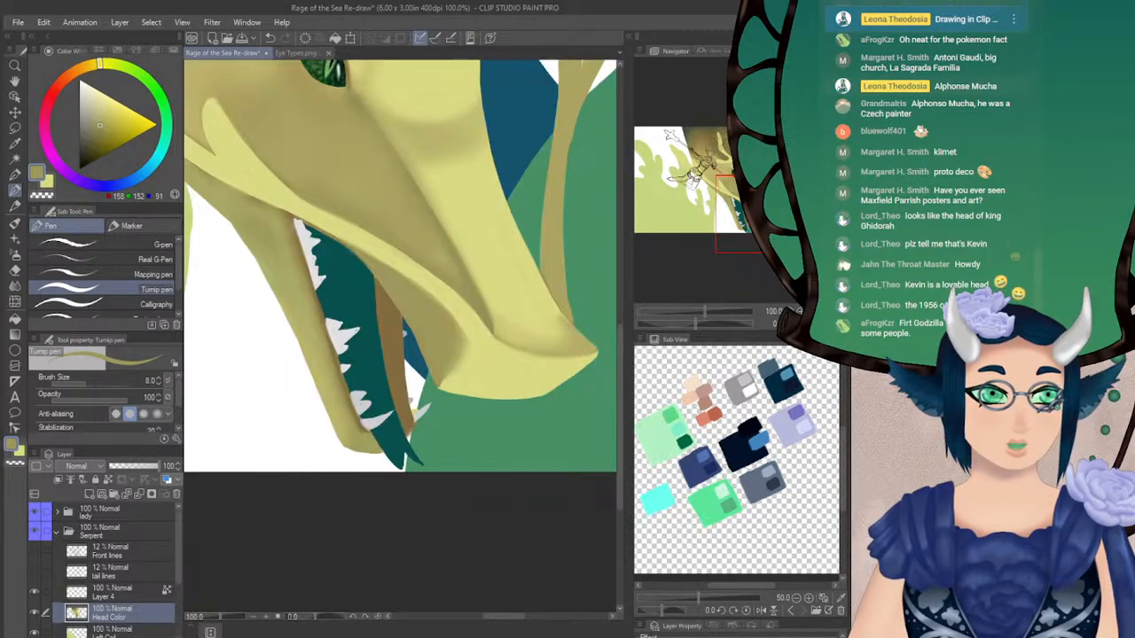
left_click_drag(748, 214, 750, 219)
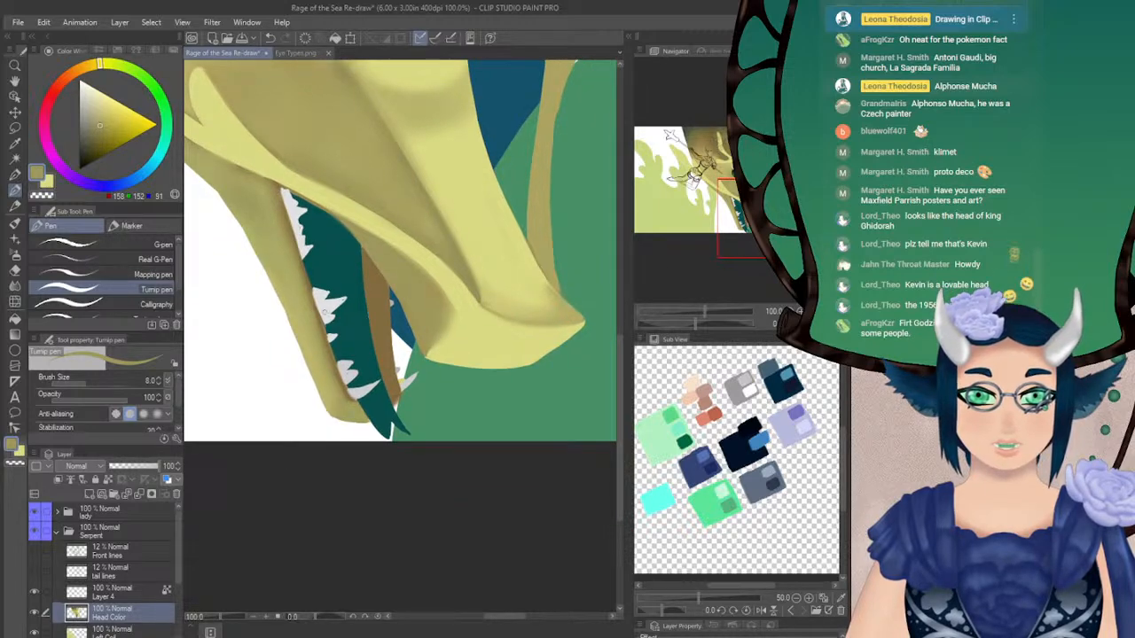
left_click(327, 295, "alt")
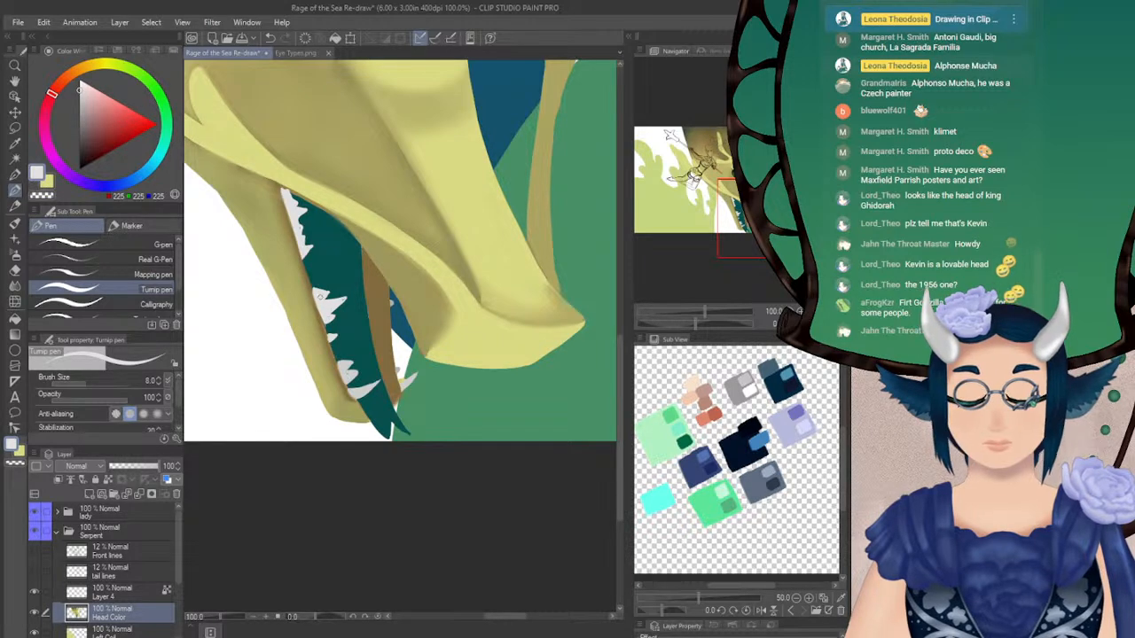
left_click(308, 284, "alt")
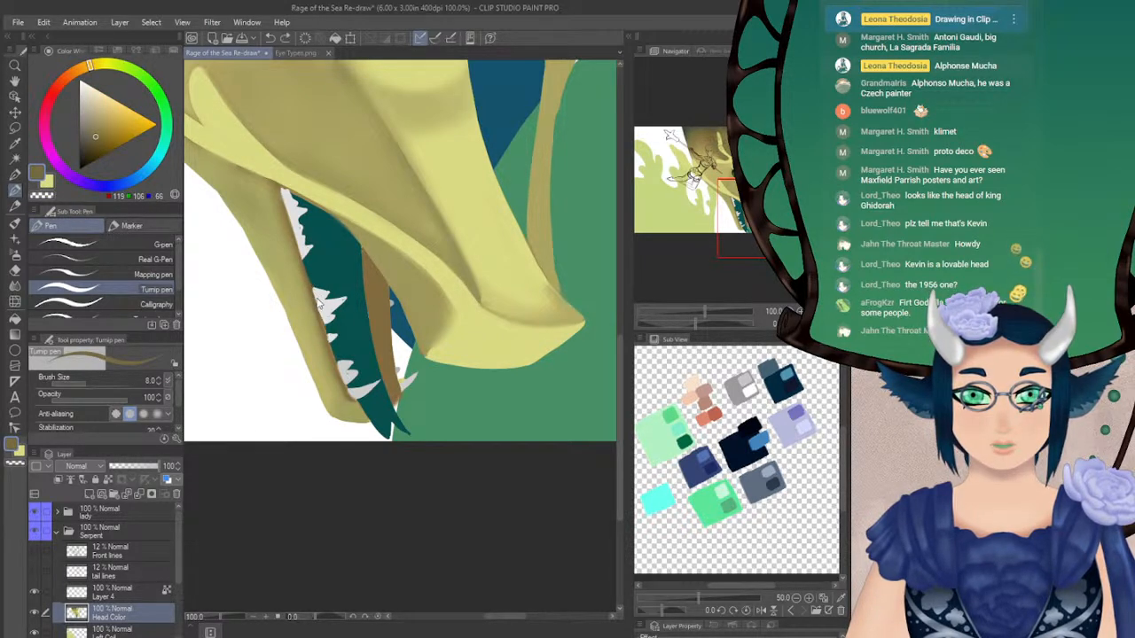
left_click_drag(309, 282, 328, 344)
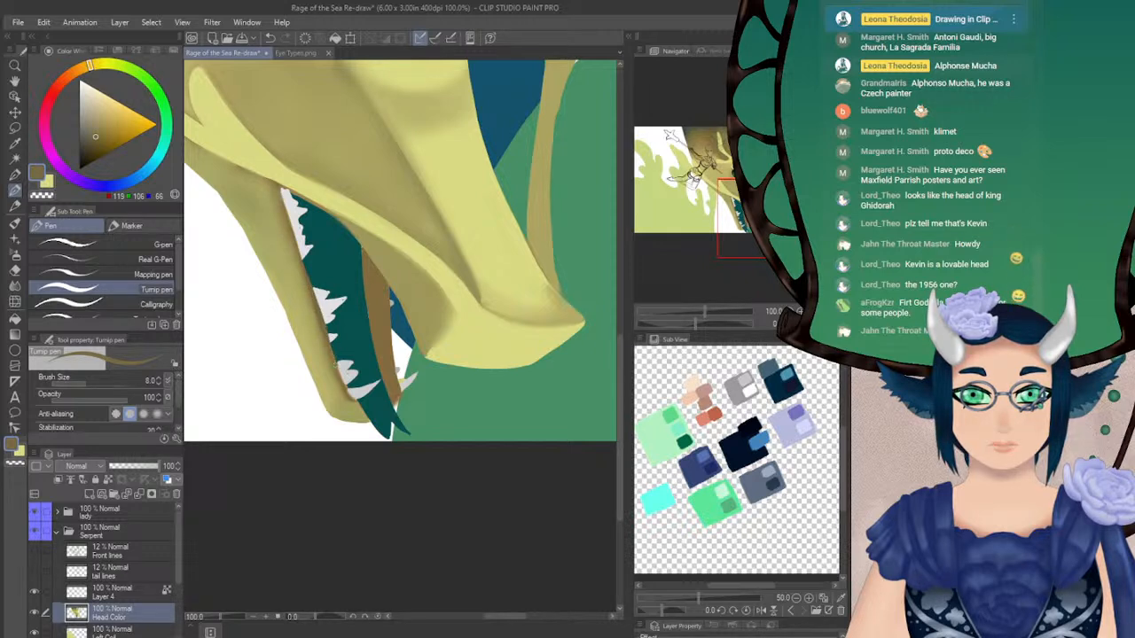
left_click(335, 304, "alt")
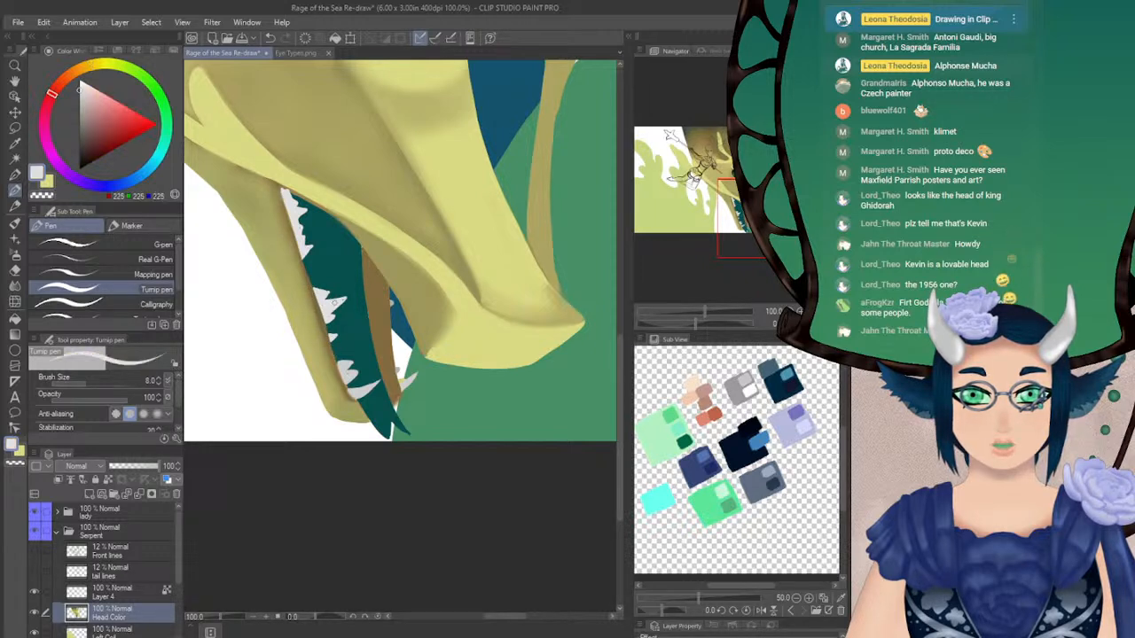
left_click_drag(700, 324, 685, 324)
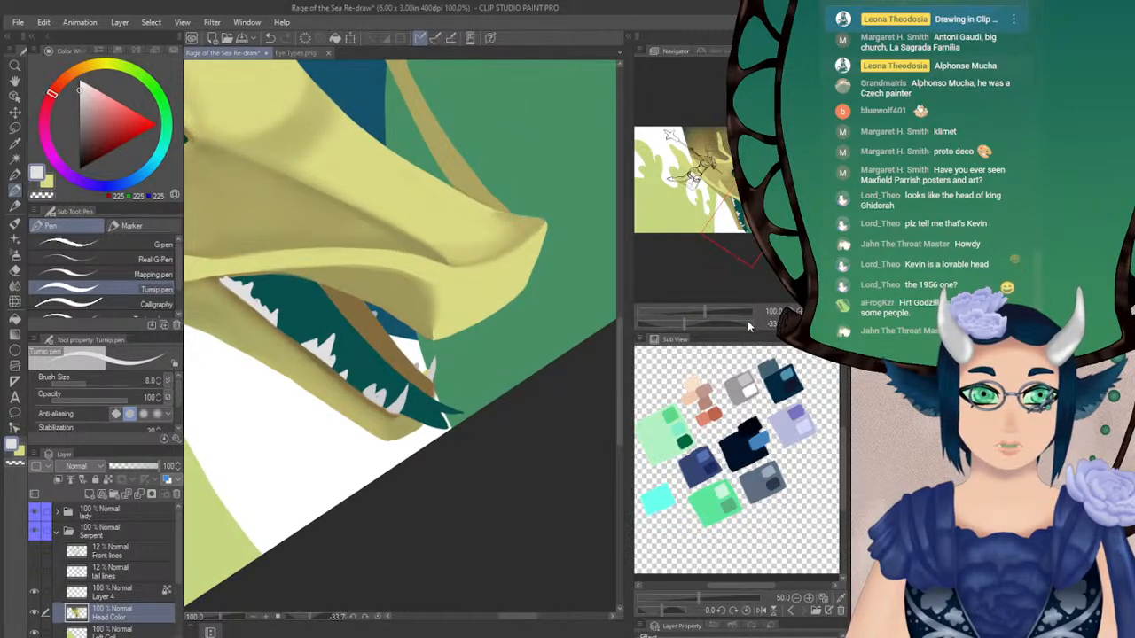
left_click_drag(685, 323, 696, 324)
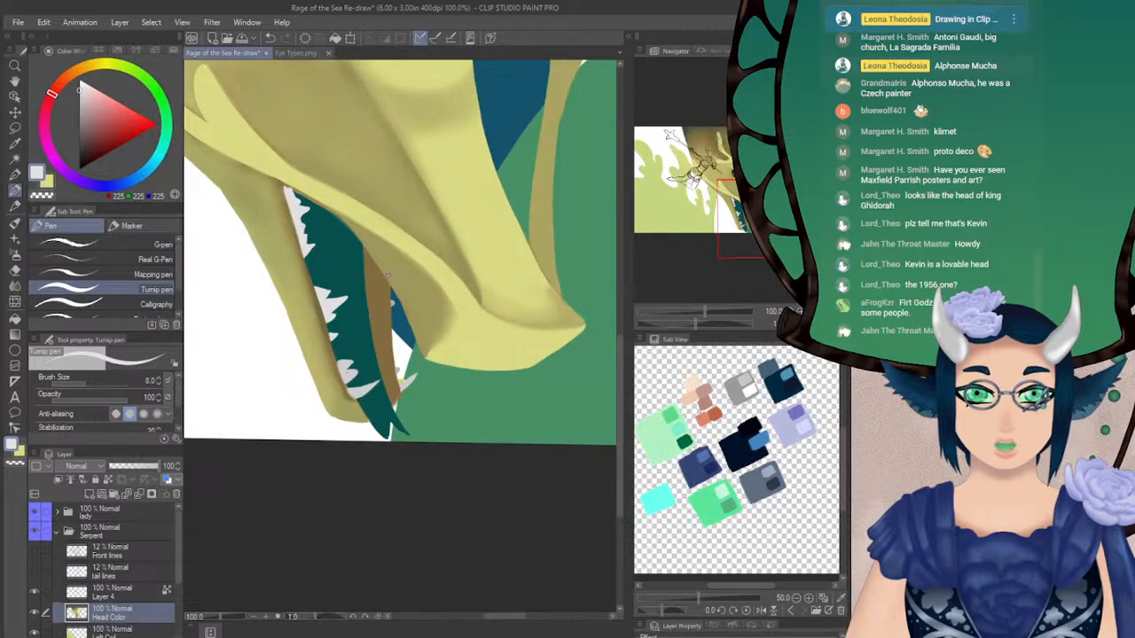
Repaint the forked tongue's edge along the far jaw down to its tip in dark teal with the Turnip pen at size 8.0
mouse_move(738, 217)
left_mouse_down()
mouse_move(740, 173)
mouse_move(747, 183)
mouse_move(749, 212)
mouse_move(746, 188)
mouse_move(707, 162)
mouse_move(780, 208)
mouse_move(811, 188)
mouse_move(762, 228)
mouse_move(679, 202)
mouse_move(663, 179)
mouse_move(741, 202)
left_mouse_up()
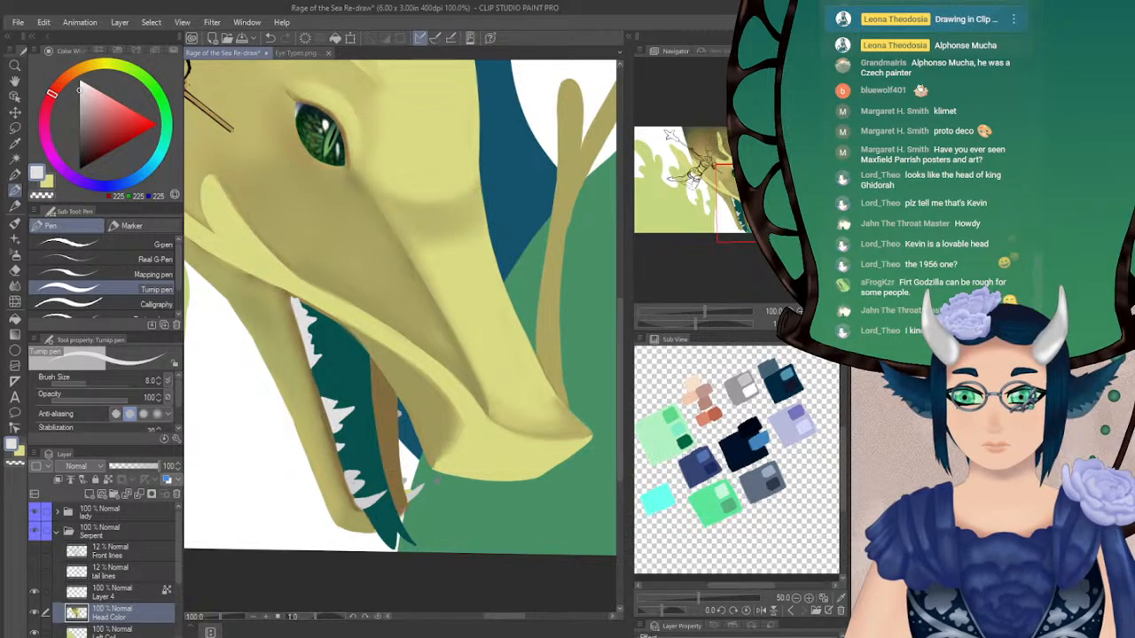
left_click(392, 528, "alt")
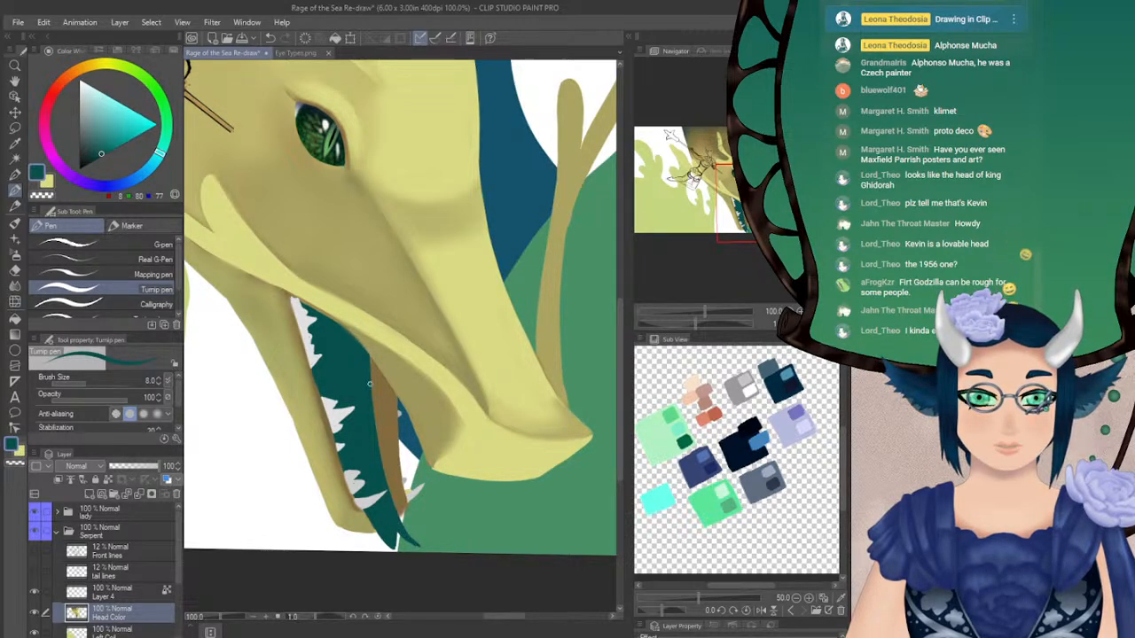
left_click_drag(368, 365, 383, 462)
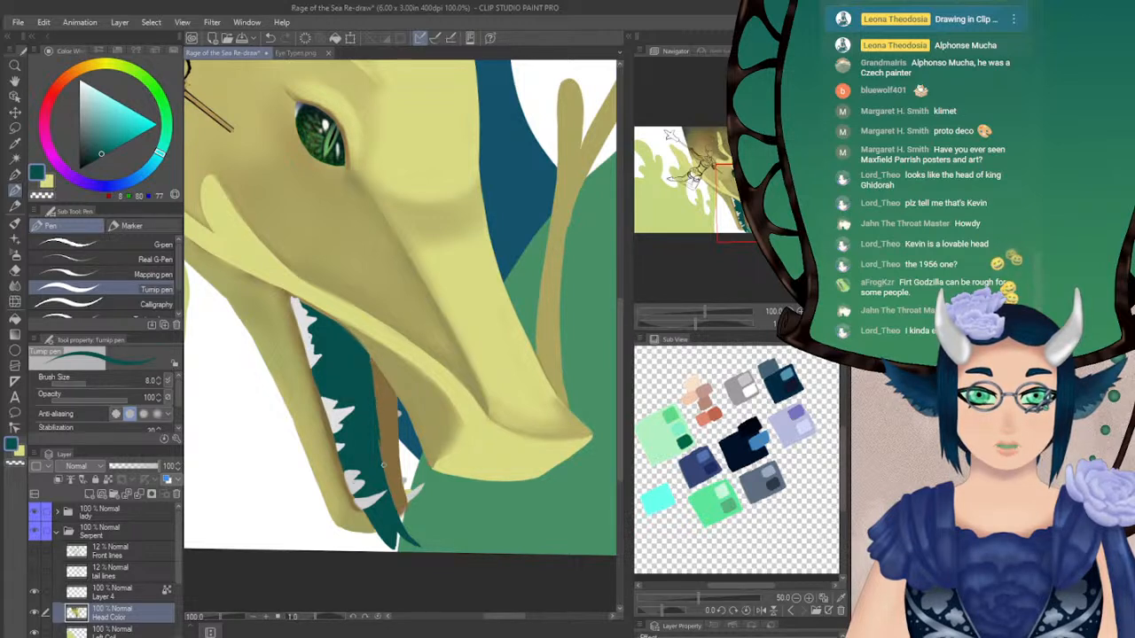
left_click_drag(372, 381, 385, 469)
key("ctrl+z")
key("ctrl+z")
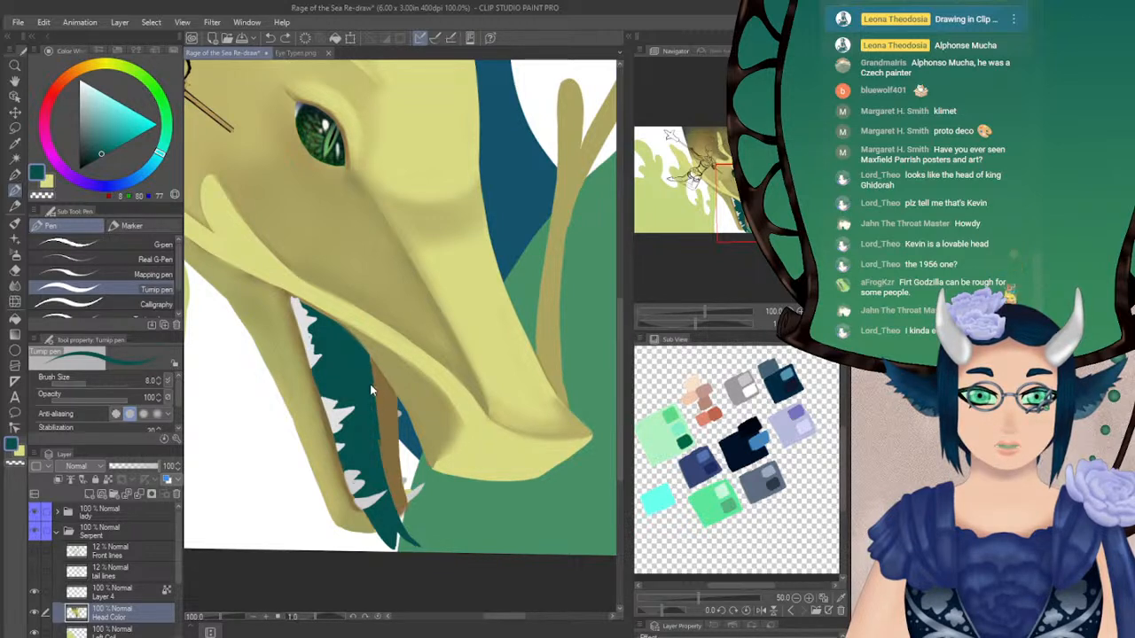
left_click_drag(368, 367, 380, 448)
mouse_move(370, 400)
left_mouse_down()
mouse_move(392, 493)
mouse_move(389, 480)
left_mouse_up()
key("ctrl+z")
key("ctrl+z")
key("ctrl+z")
left_click_drag(370, 407, 388, 485)
left_click_drag(381, 445, 405, 519)
left_click_drag(383, 470, 409, 535)
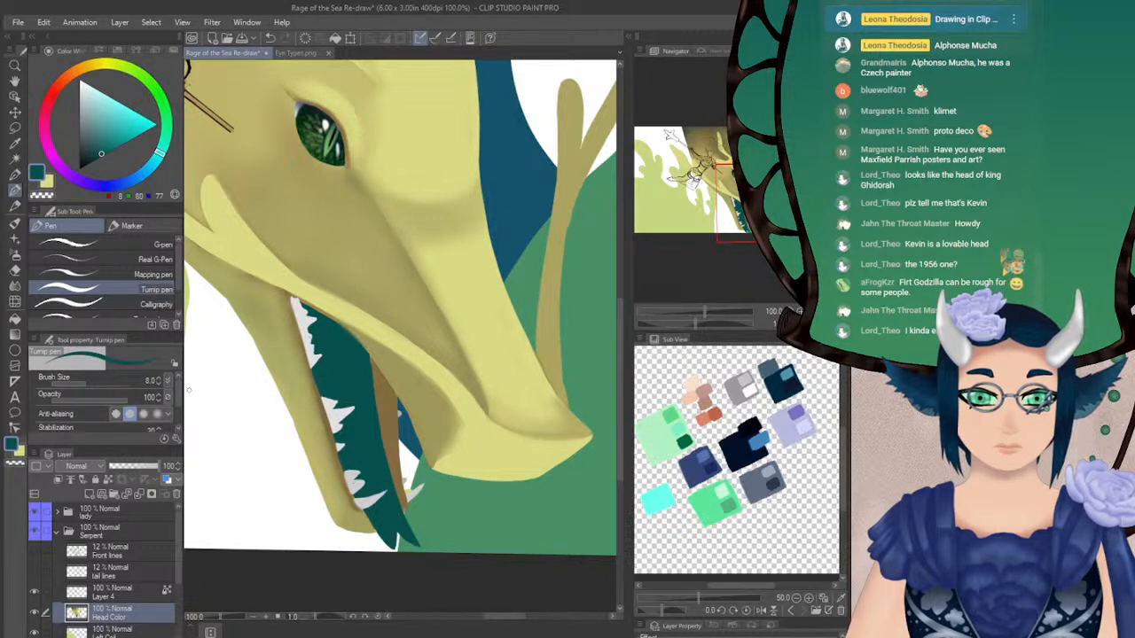
Paint a row of light grey teeth along the brown far jaw with the Turnip pen at size 8.0
key("e")
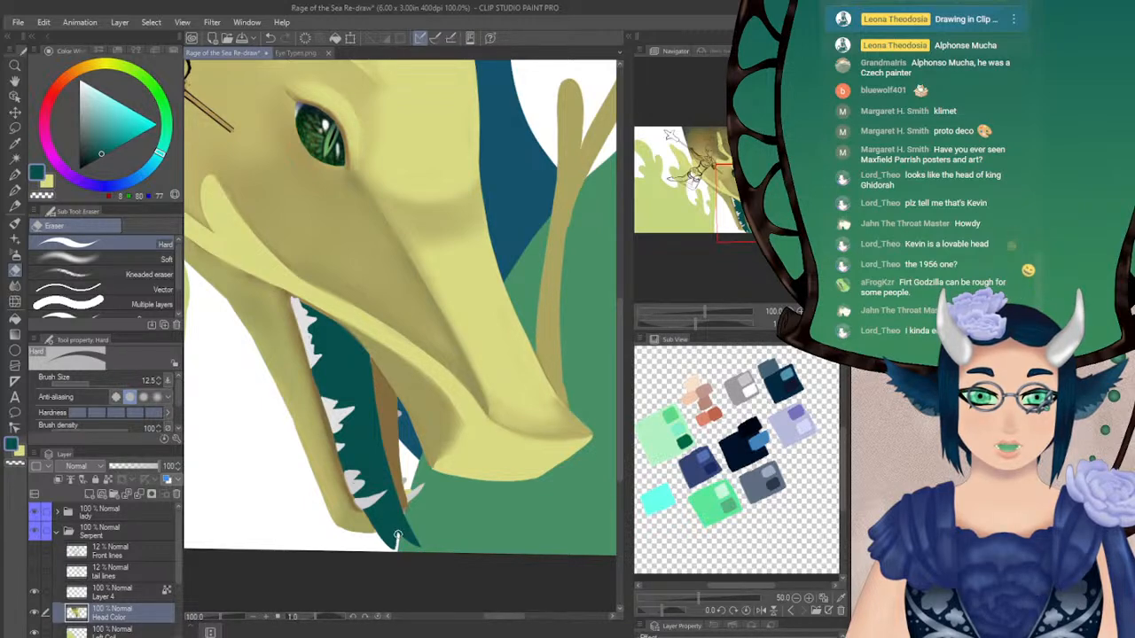
left_click_drag(483, 471, 461, 415)
left_click_drag(695, 322, 720, 323)
left_click(15, 188)
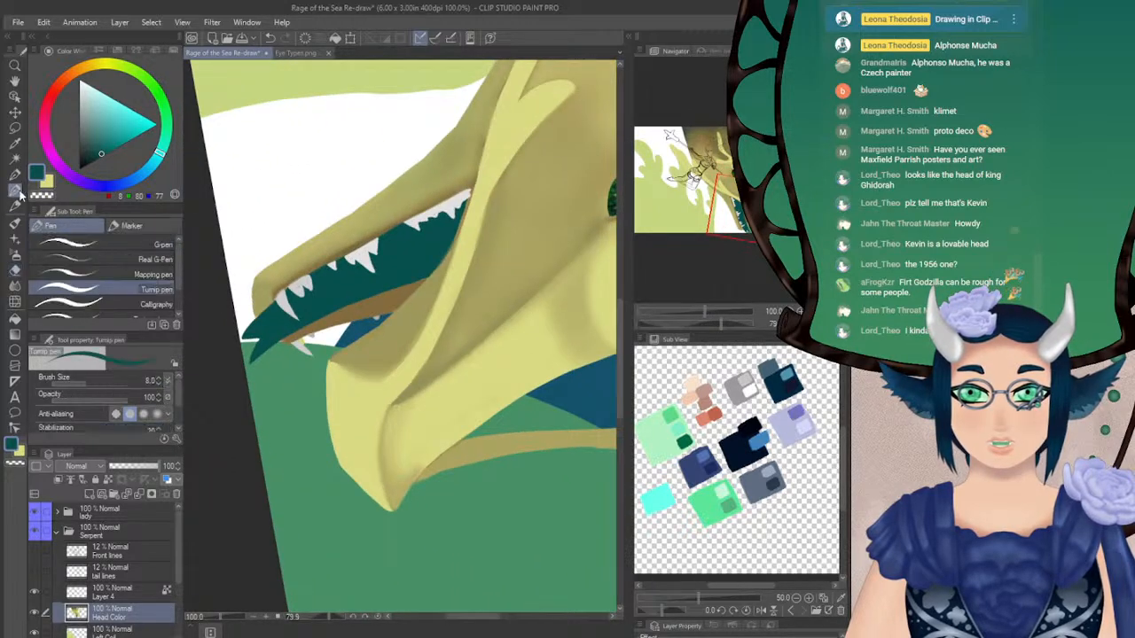
left_click(301, 282, "alt")
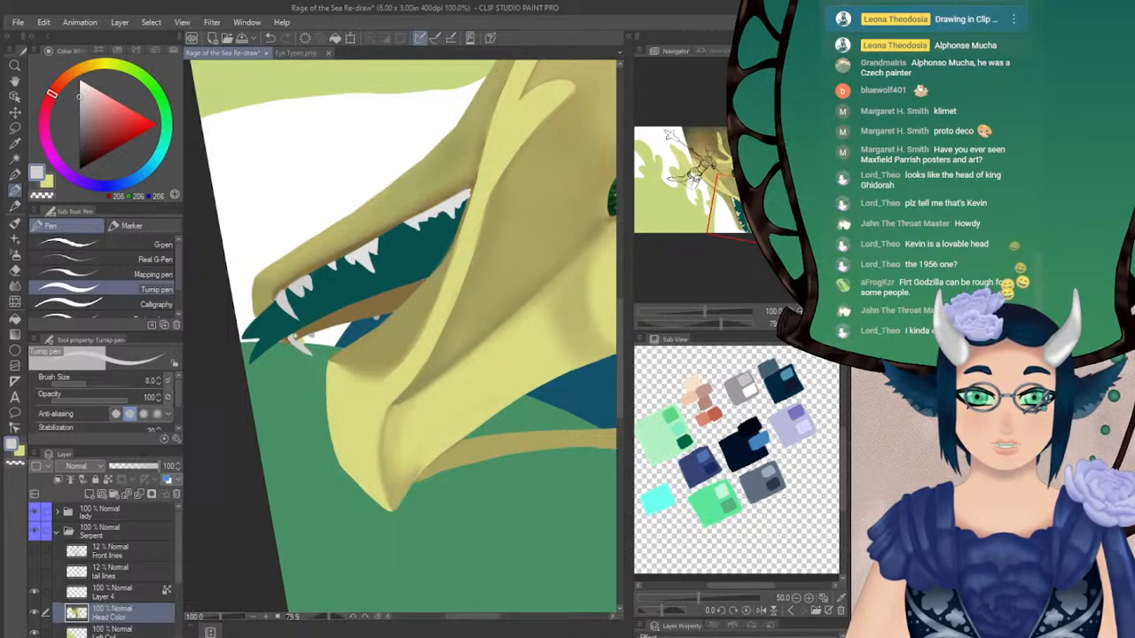
key("ctrl+at")
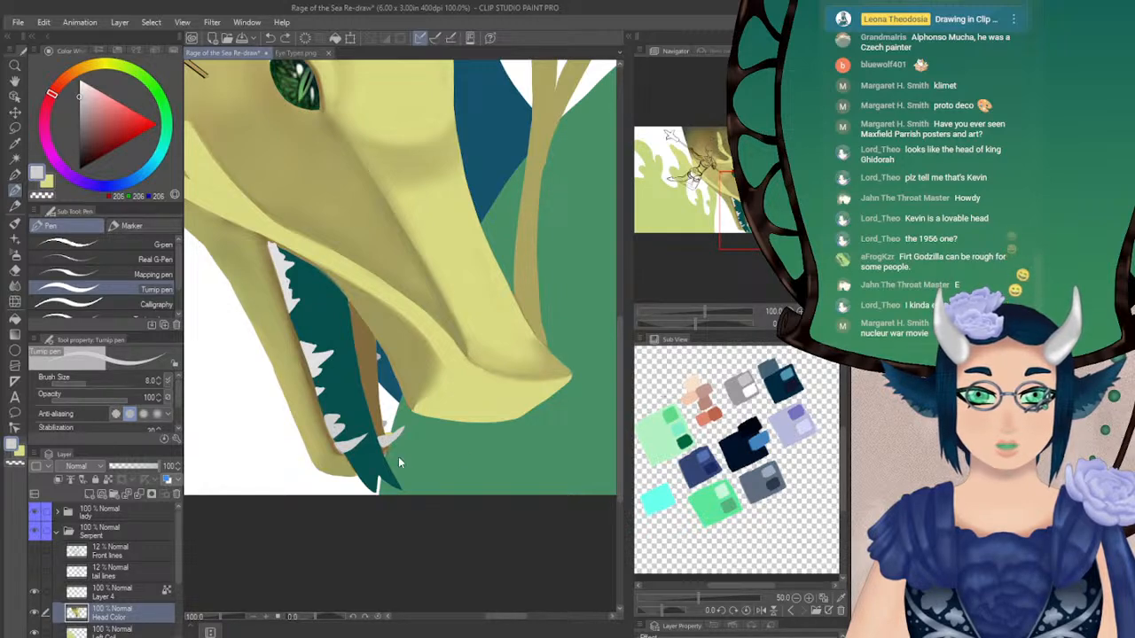
left_click_drag(698, 326, 726, 323)
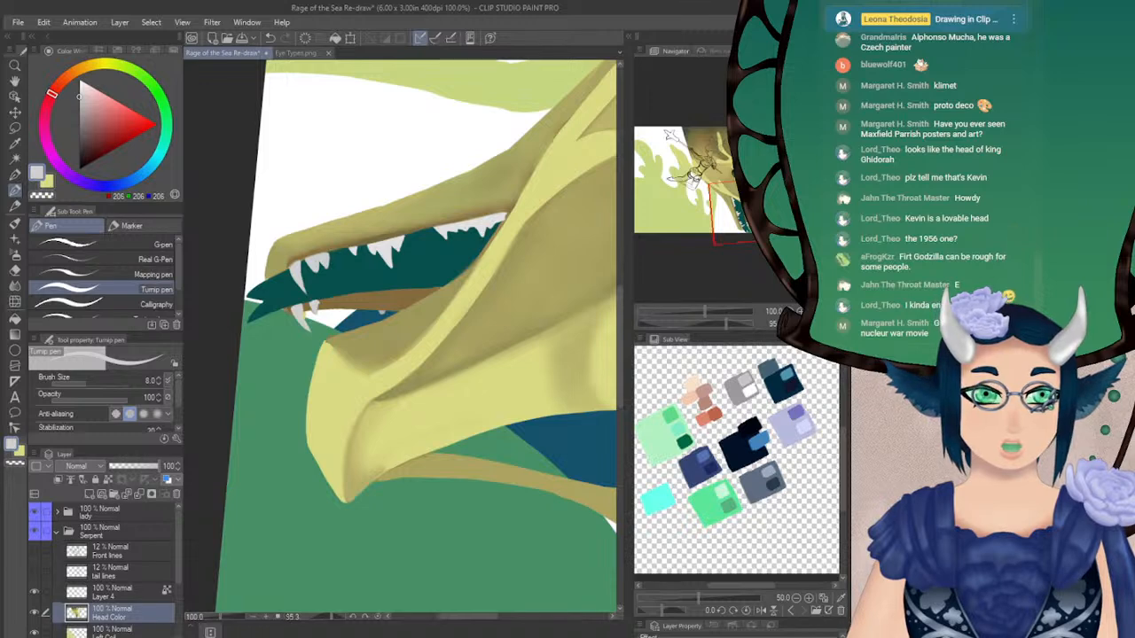
left_click(695, 323)
left_click_drag(695, 325, 675, 326)
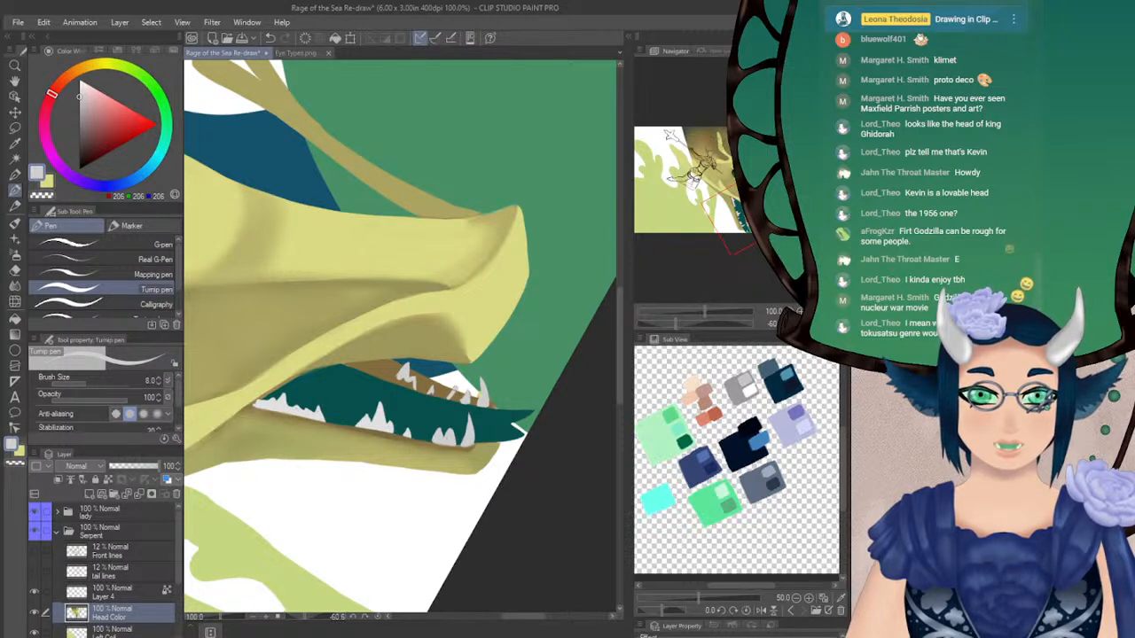
left_click_drag(676, 324, 700, 325)
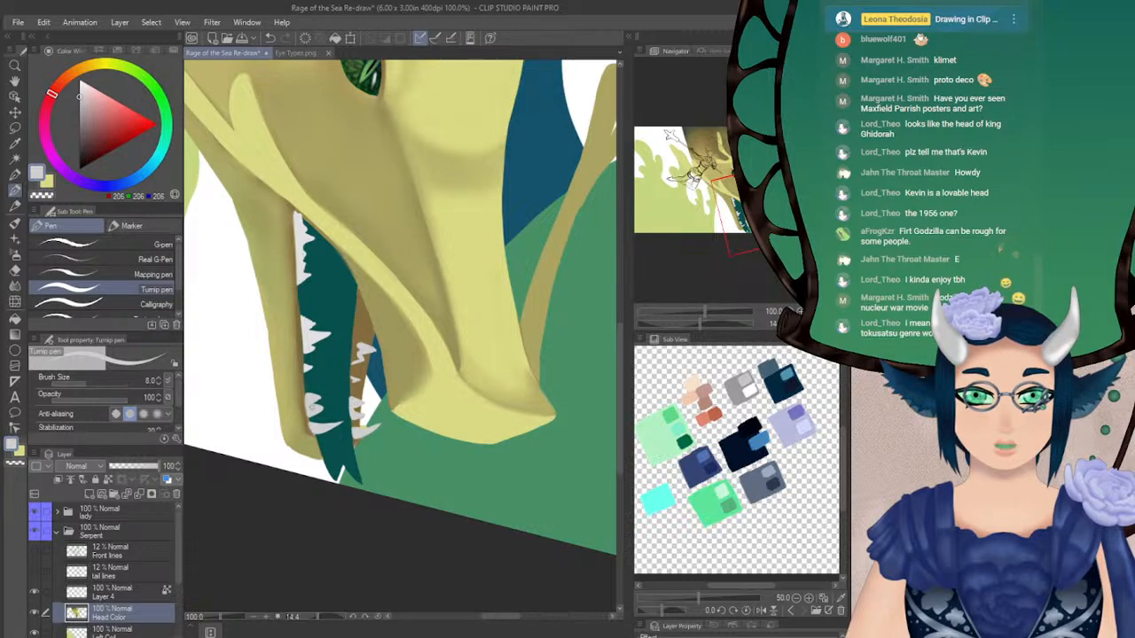
Clean up around the near lower teeth in dark teal and retrace the gum line below them in brown
left_click(330, 367, "alt")
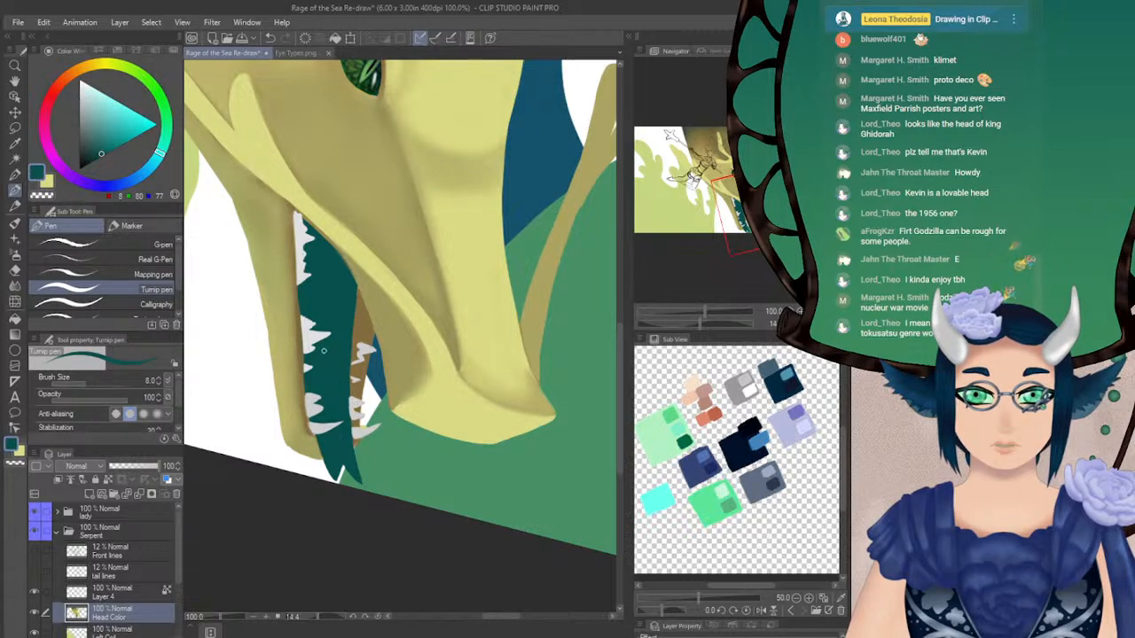
left_click(313, 331, "alt")
left_click(299, 349, "alt")
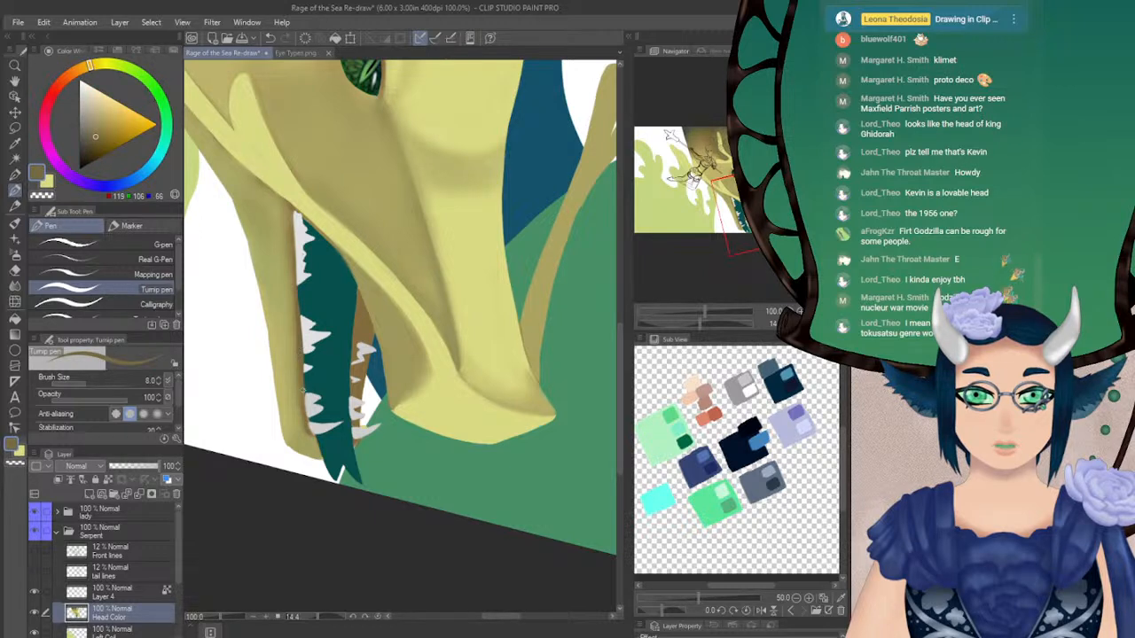
left_click_drag(302, 374, 310, 426)
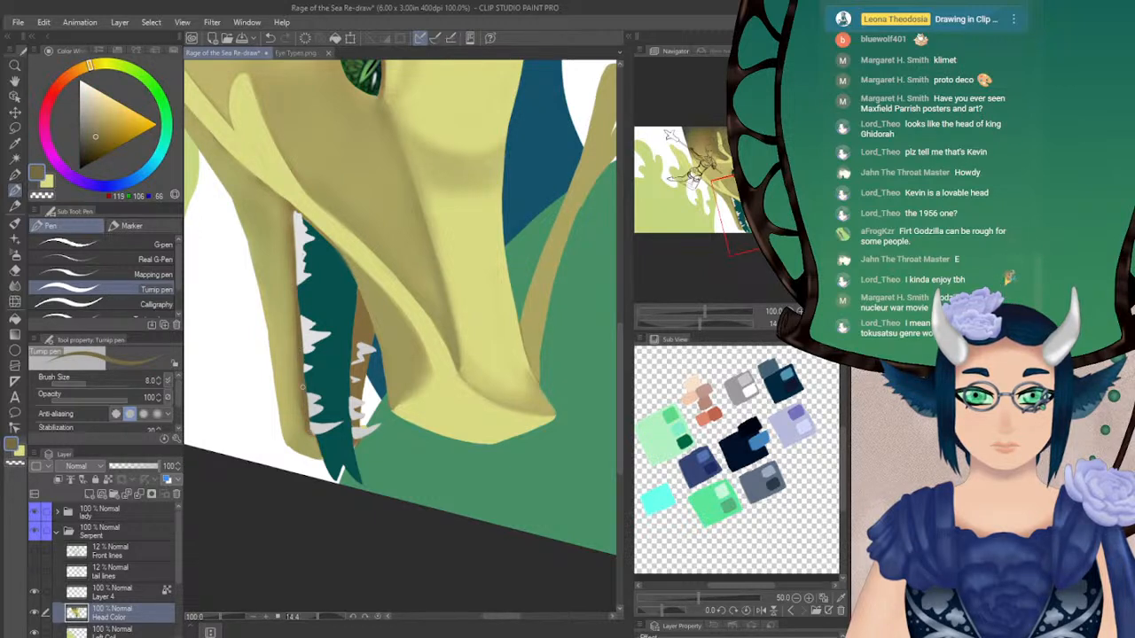
Soften the near lower jaw's inner edge in olive with the Soft 2 airbrush at size 8.3, and switch to the Blur tool
left_click(289, 342, "alt")
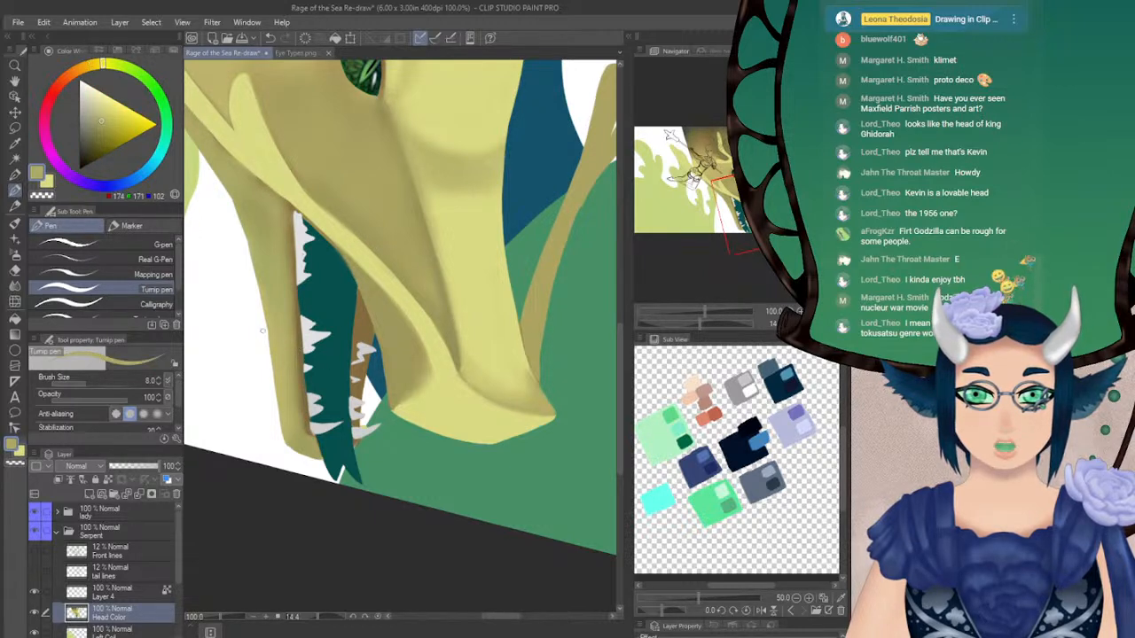
left_click(15, 254)
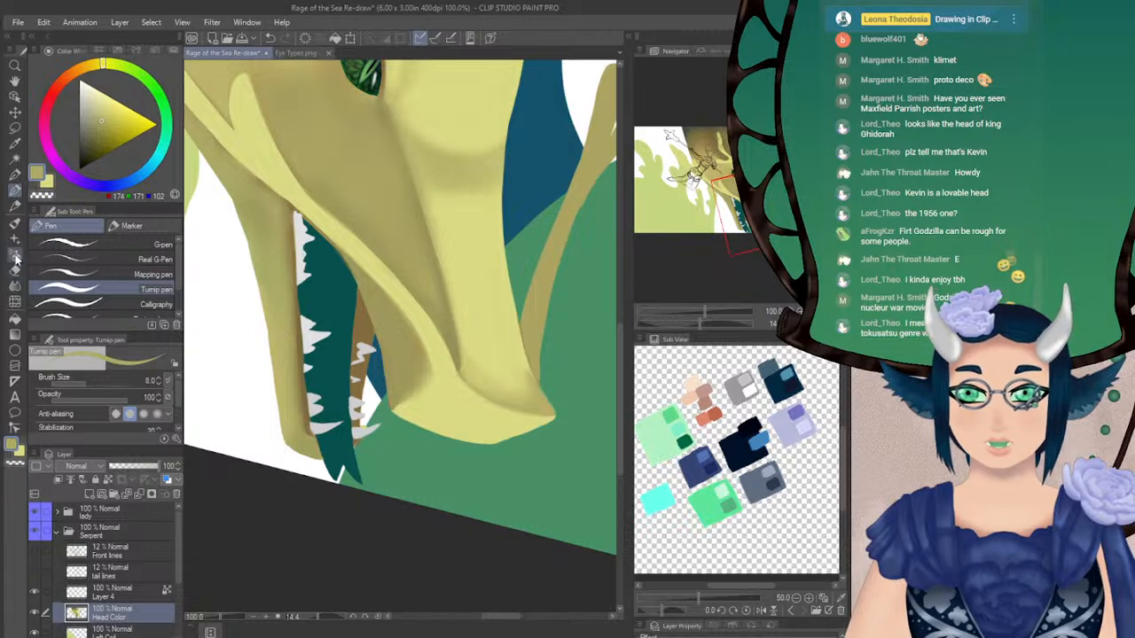
left_click(86, 382)
left_click_drag(294, 312, 304, 427)
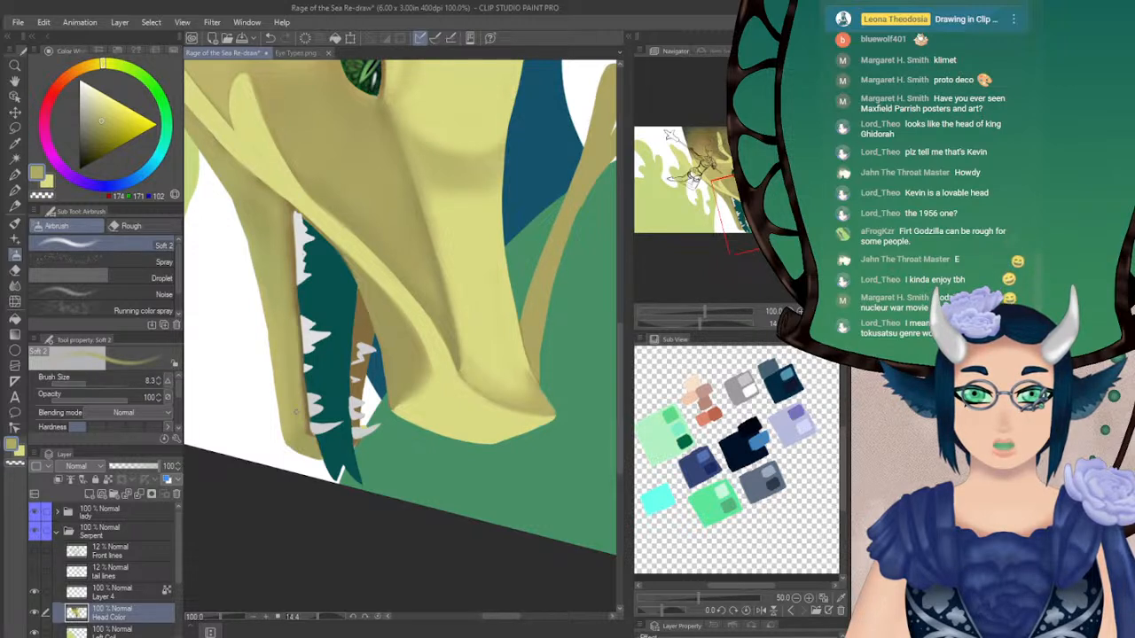
key("j")
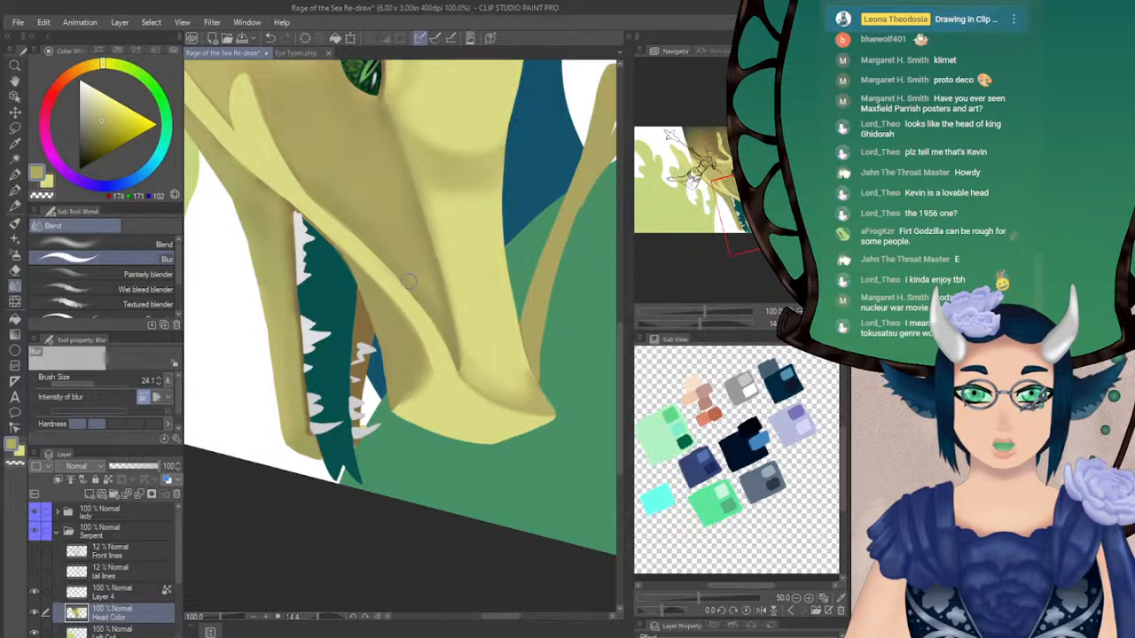
Paint additional and larger light grey teeth along the brown far lower jaw with the Turnip pen at size 8.0
left_click(15, 191)
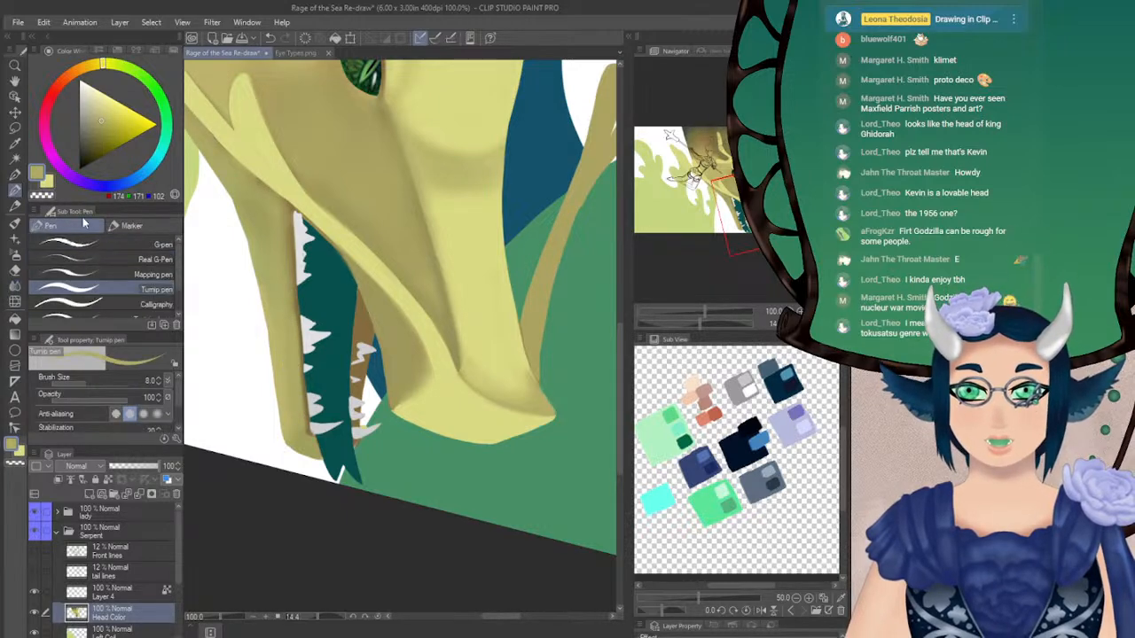
left_click(812, 324)
left_click_drag(748, 215, 749, 219)
left_click_drag(728, 326, 679, 324)
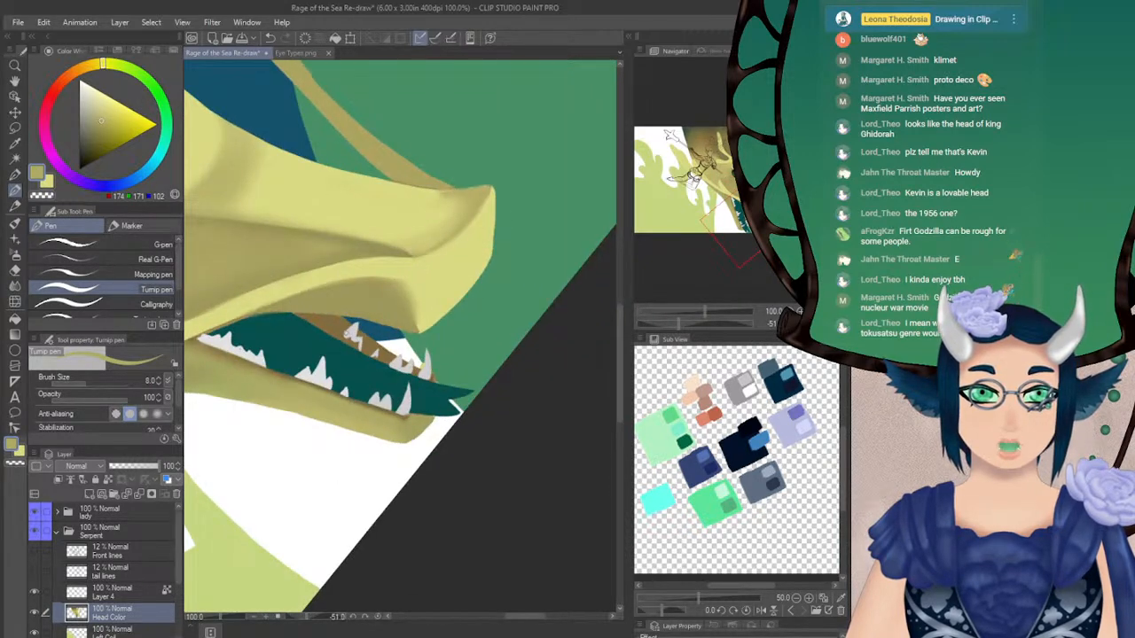
left_click(351, 334, "alt")
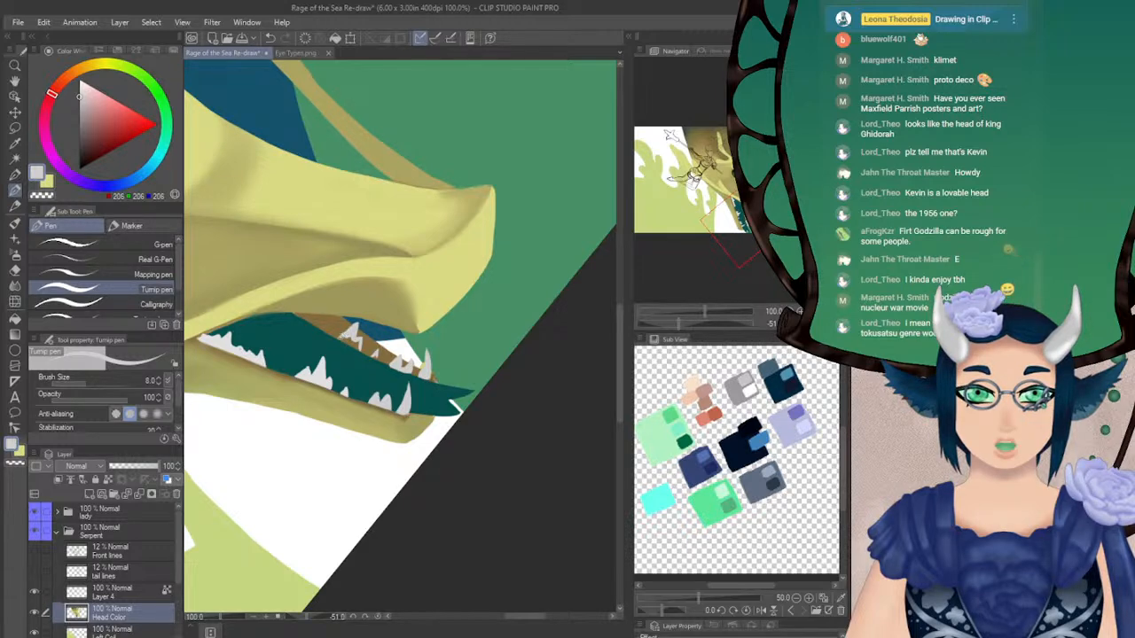
left_click_drag(679, 323, 727, 323)
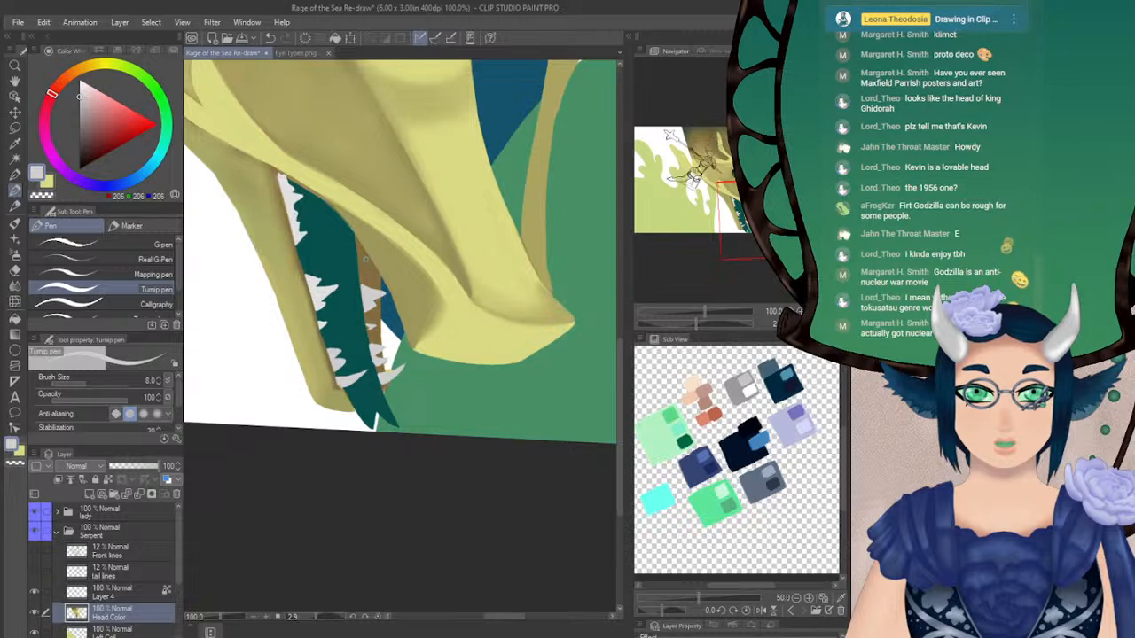
left_click_drag(697, 325, 679, 322)
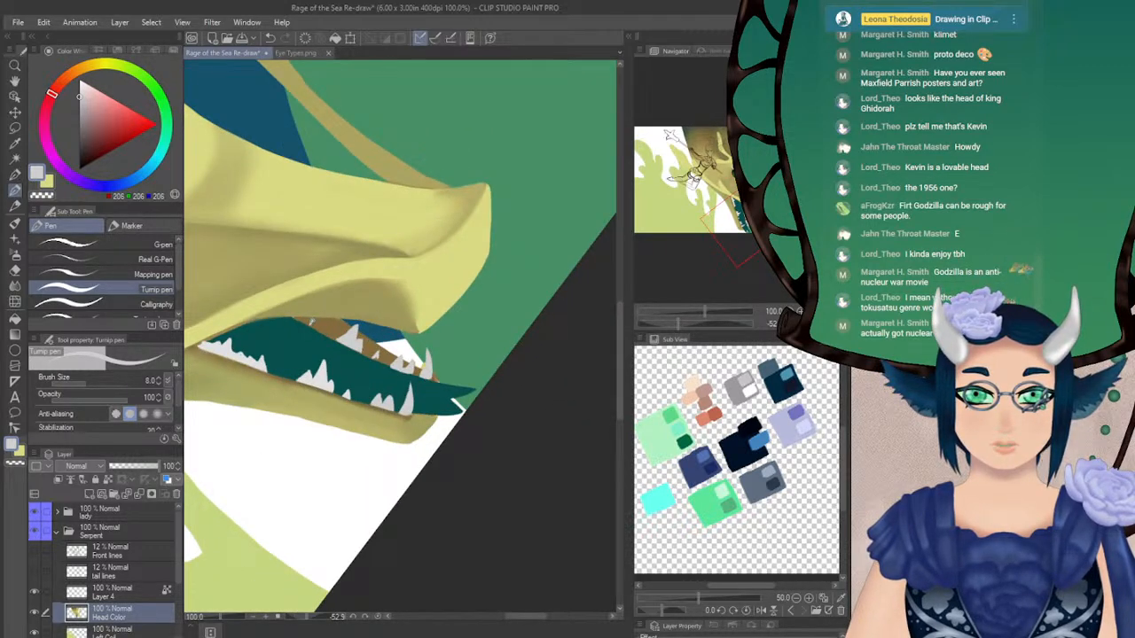
left_click_drag(684, 323, 716, 325)
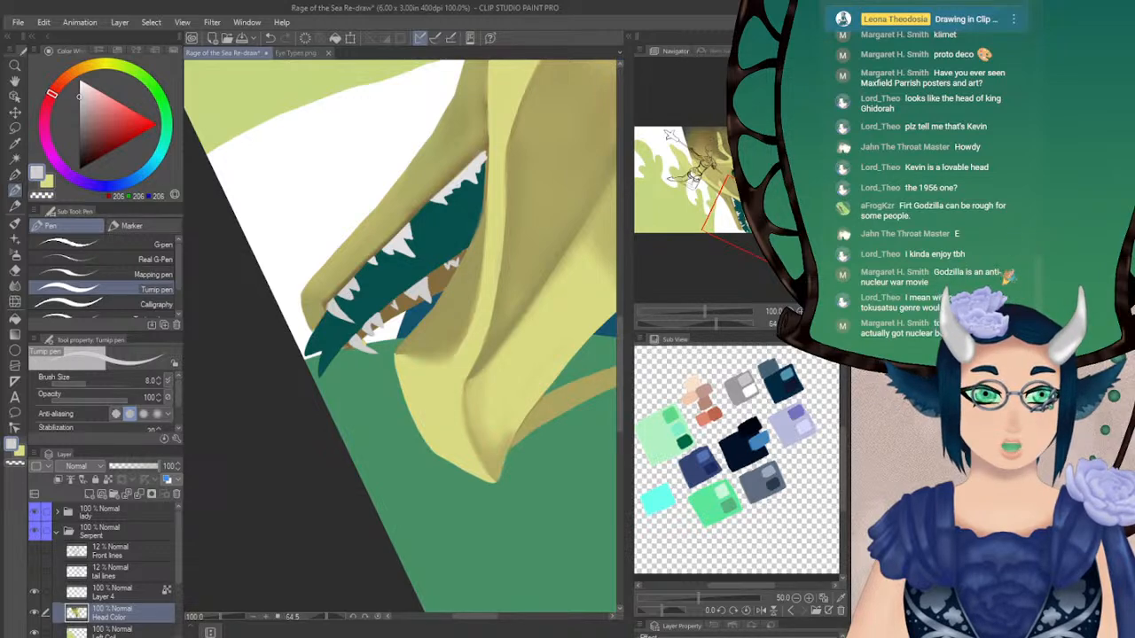
left_click(811, 323)
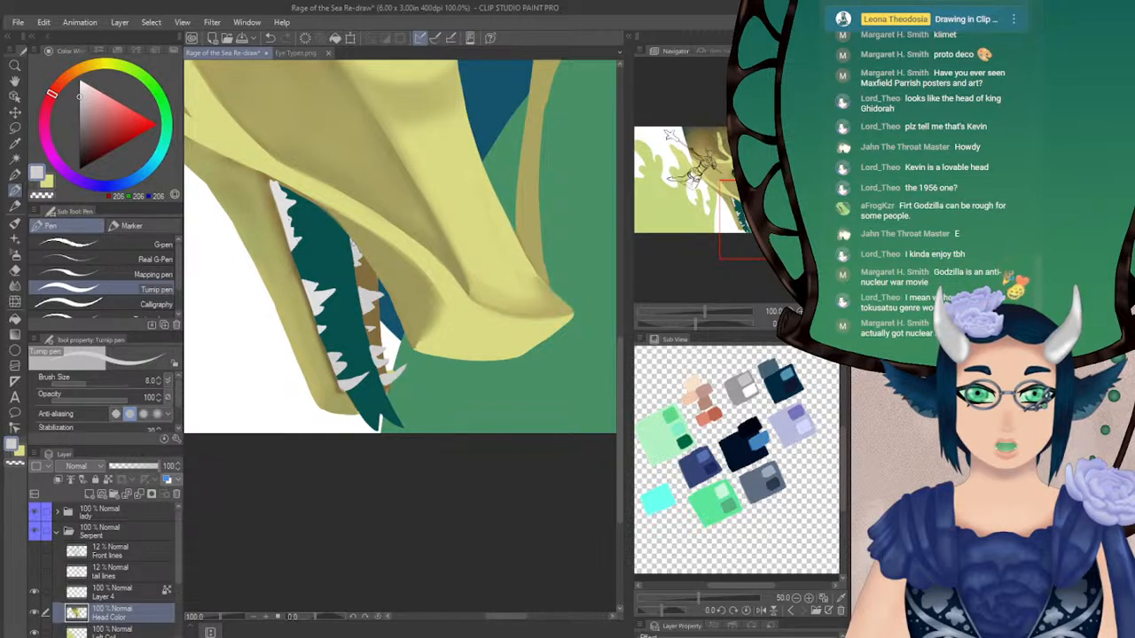
Refine the far lower teeth using the lip's olive and the teeth's light grey, and retrace the tongue edge beside them in dark teal
left_click(359, 238, "alt")
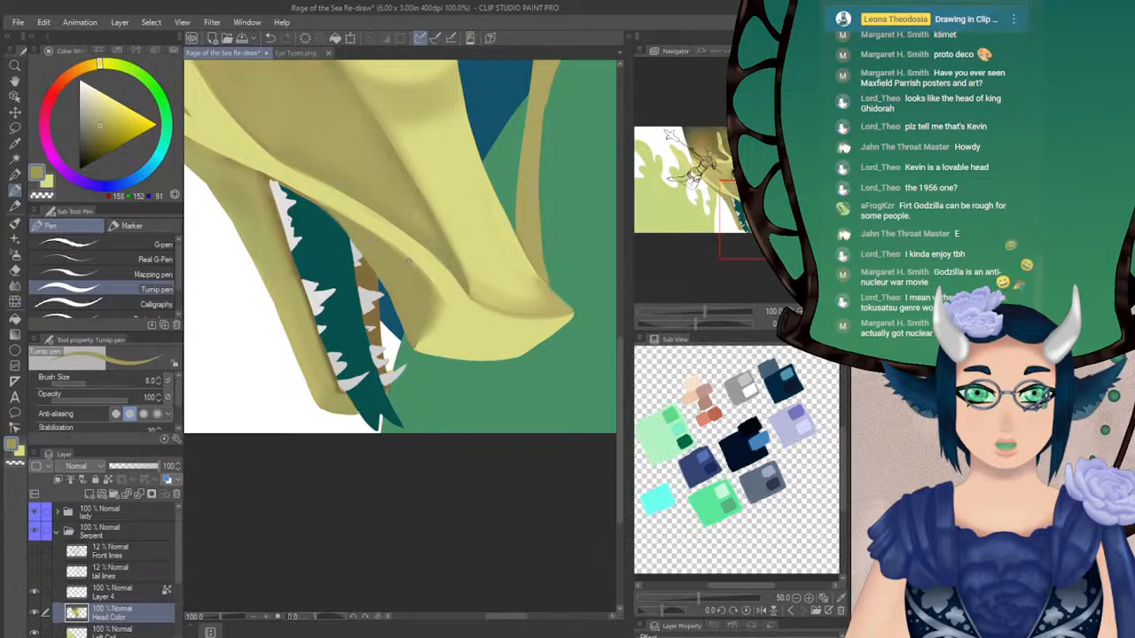
left_click_drag(722, 324, 672, 323)
key("x")
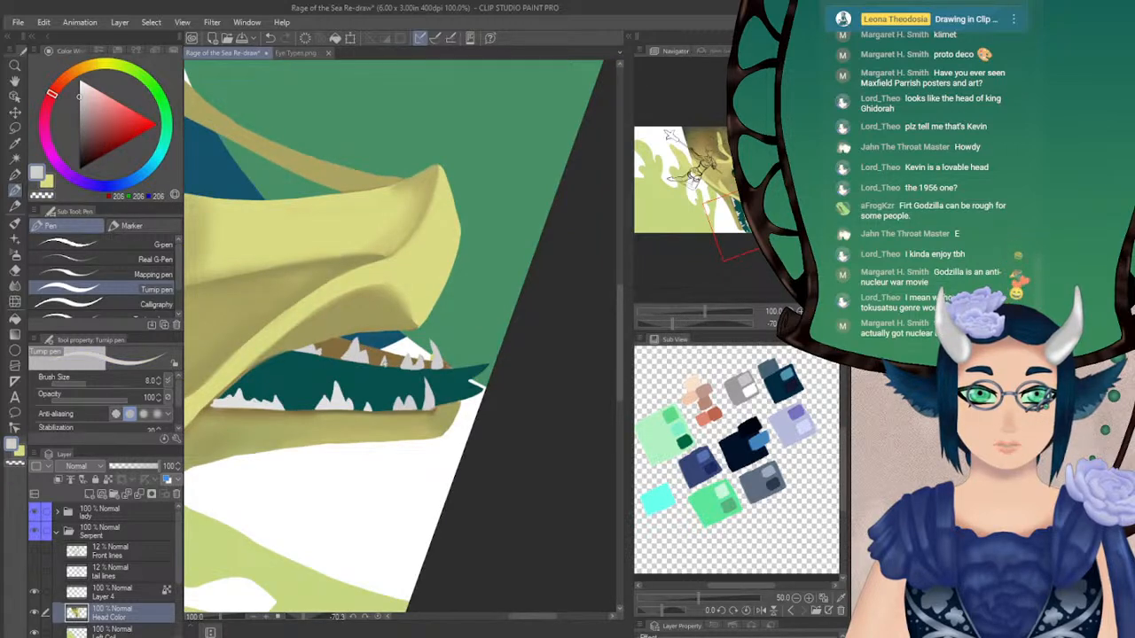
left_click_drag(672, 324, 696, 323)
left_click(361, 349, "alt")
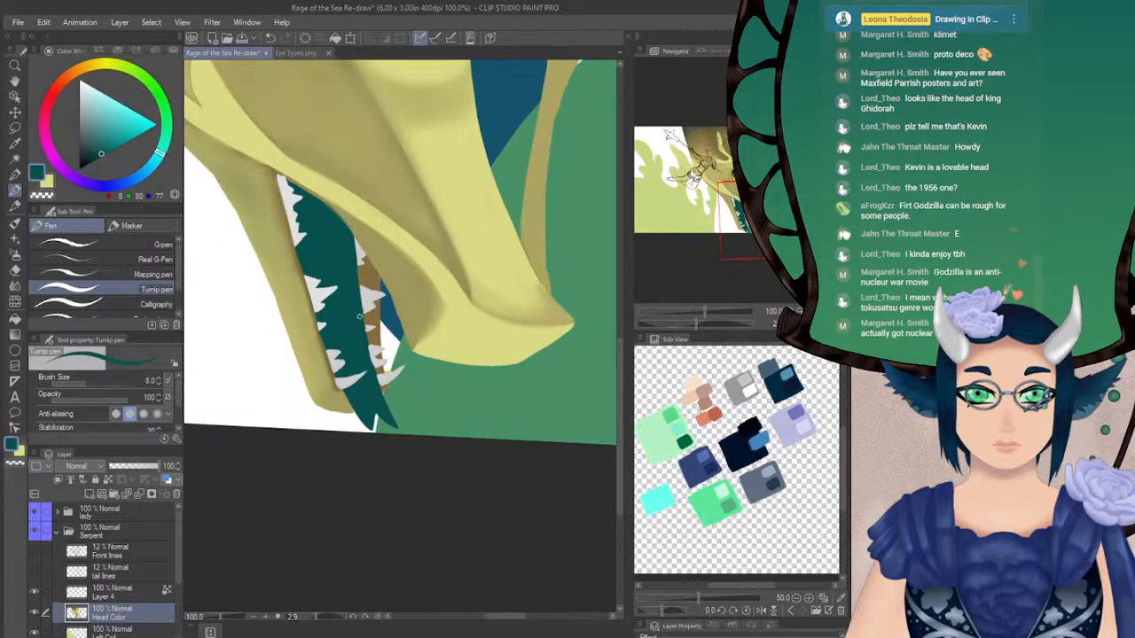
left_click_drag(359, 323, 374, 372)
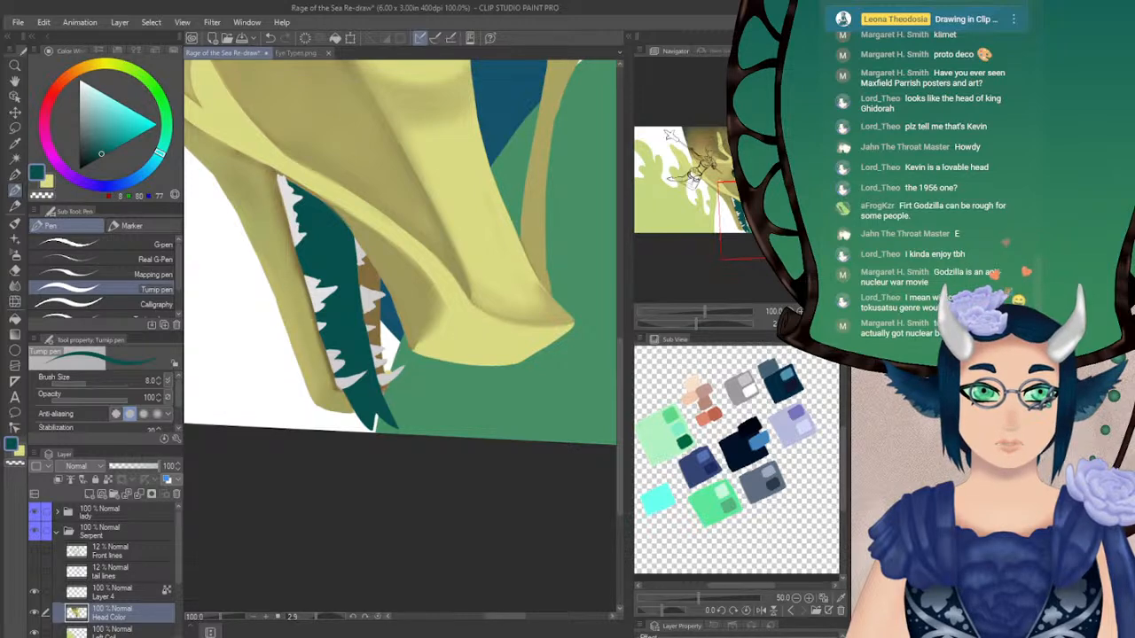
Add a new layer directly above Head Color for the upper teeth, and lighten the pen's grey to RGB 226, 226, 226
left_click(830, 324)
left_click_drag(752, 220, 745, 206)
left_click_drag(695, 324, 712, 323)
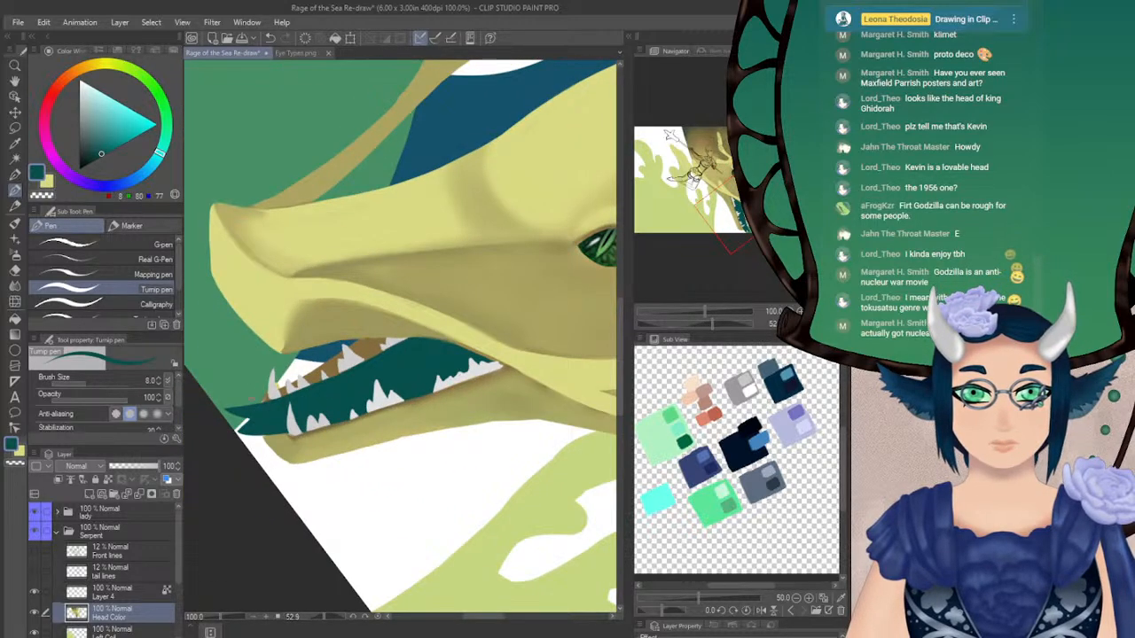
left_click(272, 388, "alt")
left_click_drag(303, 339, 316, 379)
key("ctrl+z")
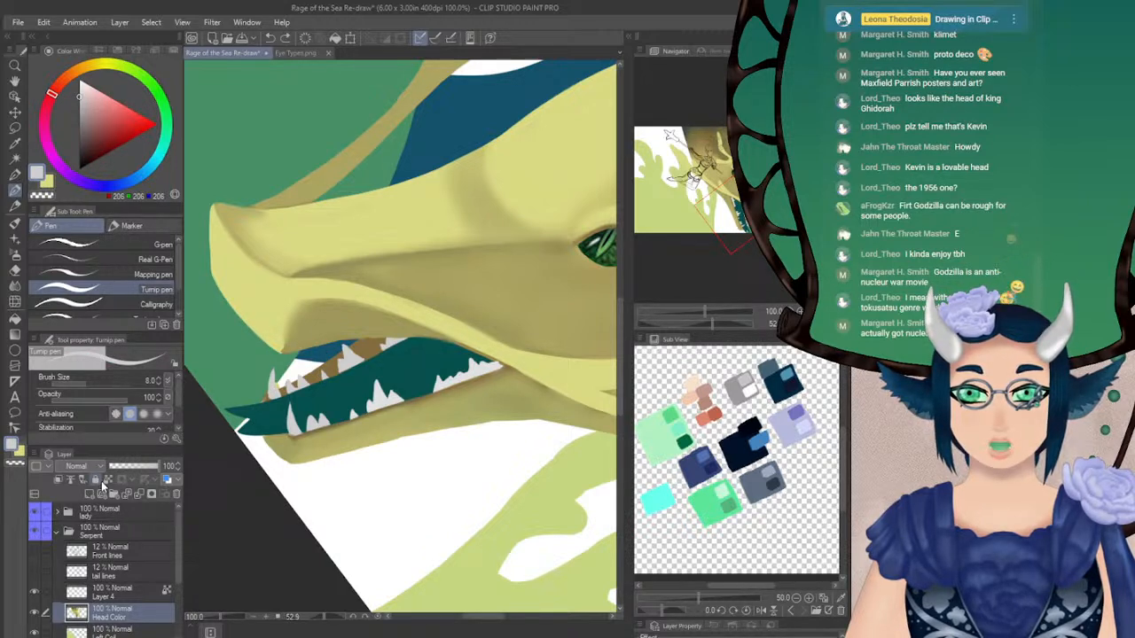
left_click(89, 494)
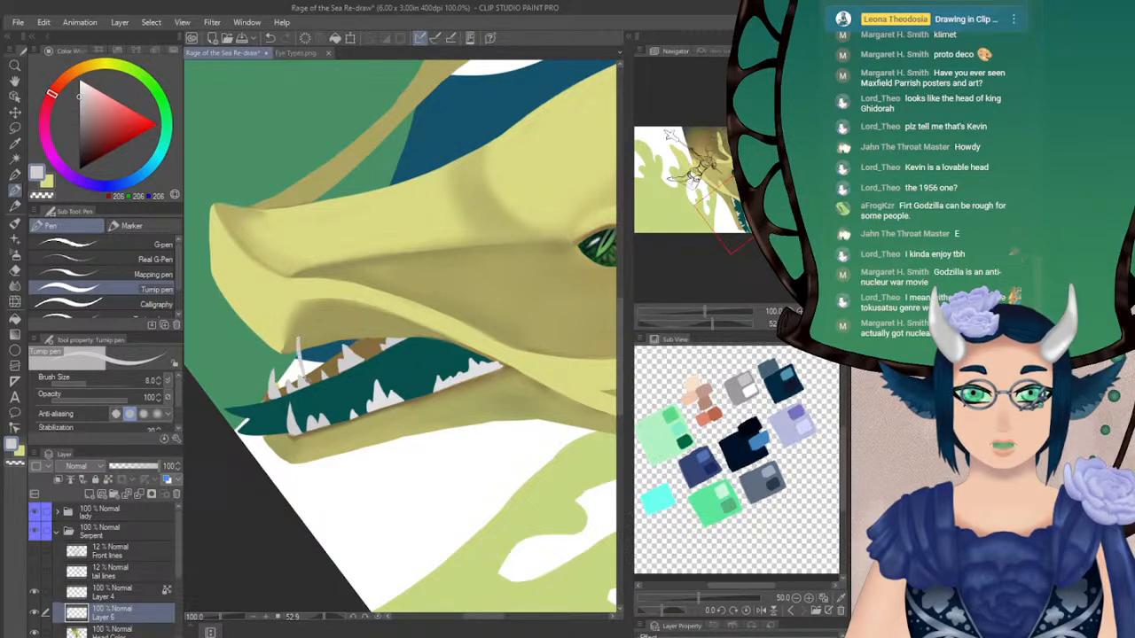
left_click(81, 89)
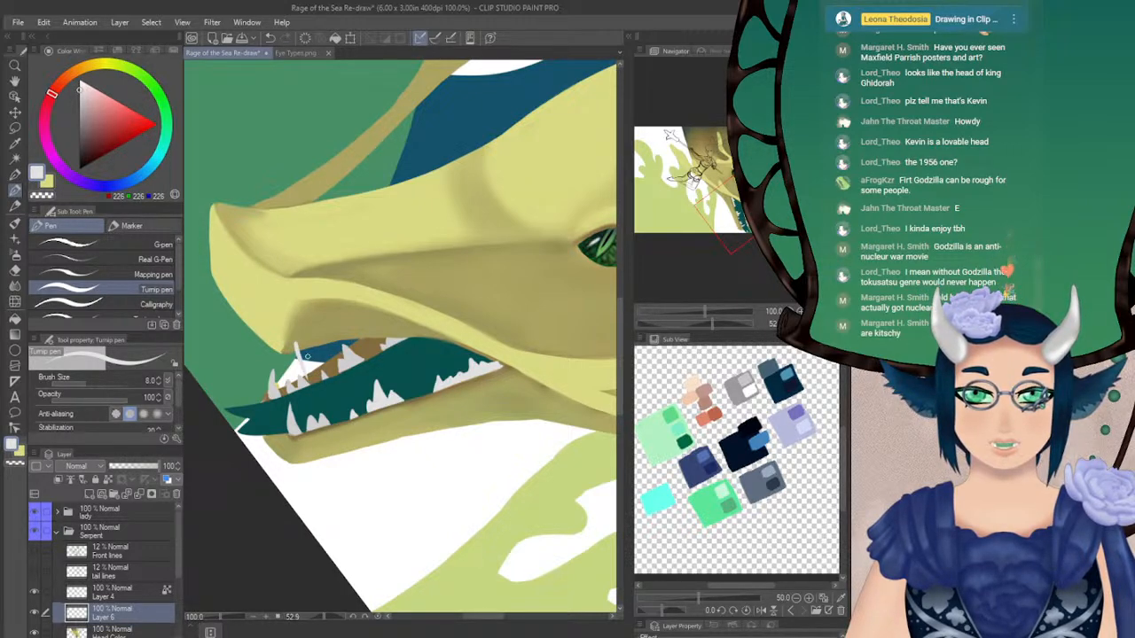
Paint a long, curved light grey fang hanging from the front of the upper jaw, redoing the stroke until its shape fits
key("ctrl+z")
left_click_drag(298, 349, 310, 383)
key("ctrl+z")
left_click_drag(300, 342, 314, 388)
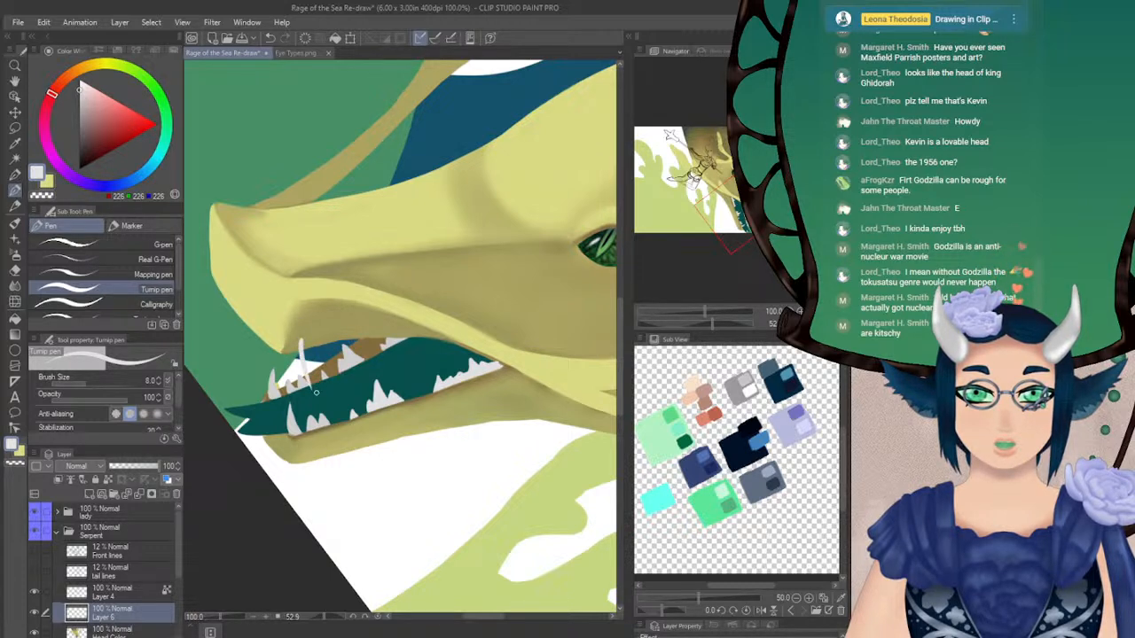
key("ctrl+z")
left_click_drag(300, 342, 314, 390)
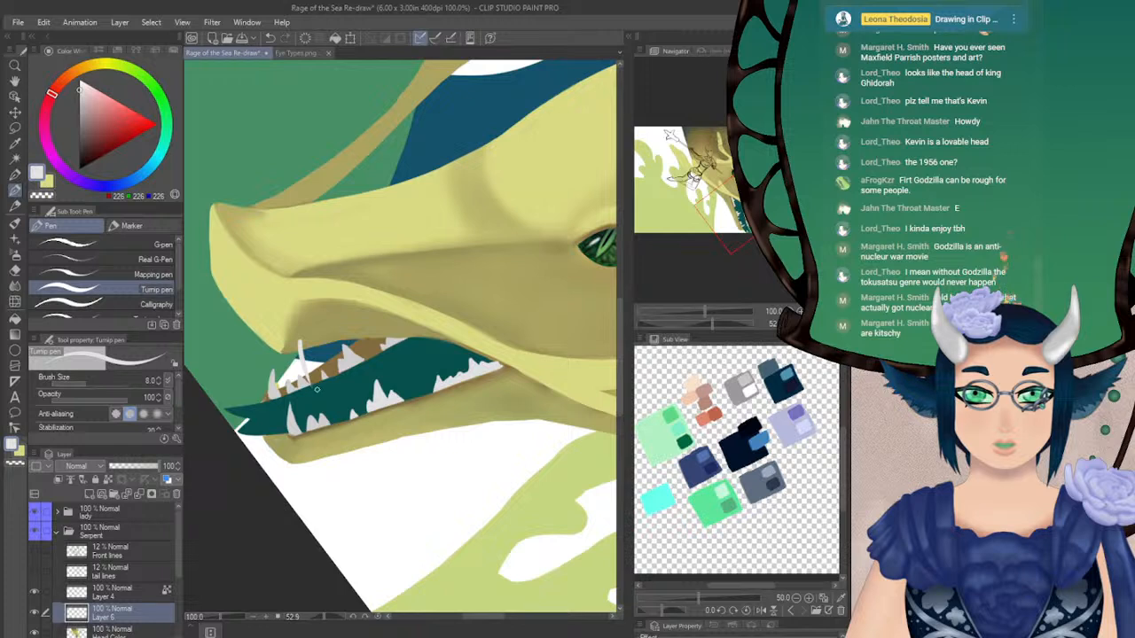
key("ctrl+z")
left_click_drag(300, 343, 315, 390)
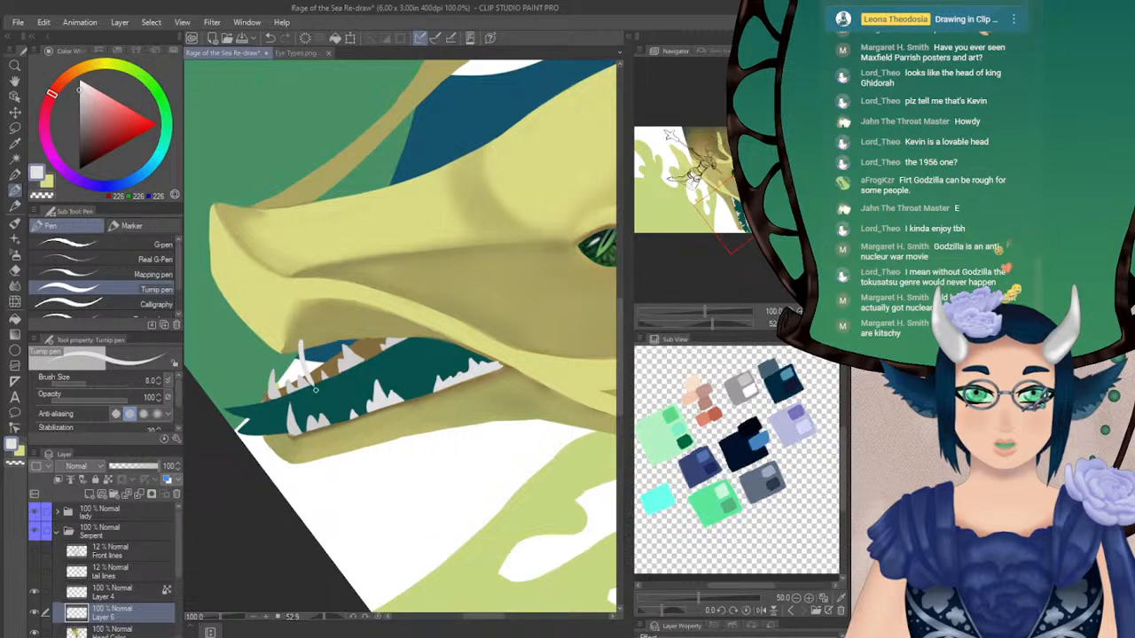
Paint a row of smaller light grey upper teeth behind the front fang, along the far inner edge of the upper lip
mouse_move(301, 346)
left_mouse_down()
mouse_move(314, 387)
mouse_move(308, 338)
mouse_move(331, 353)
left_mouse_up()
key("ctrl+z")
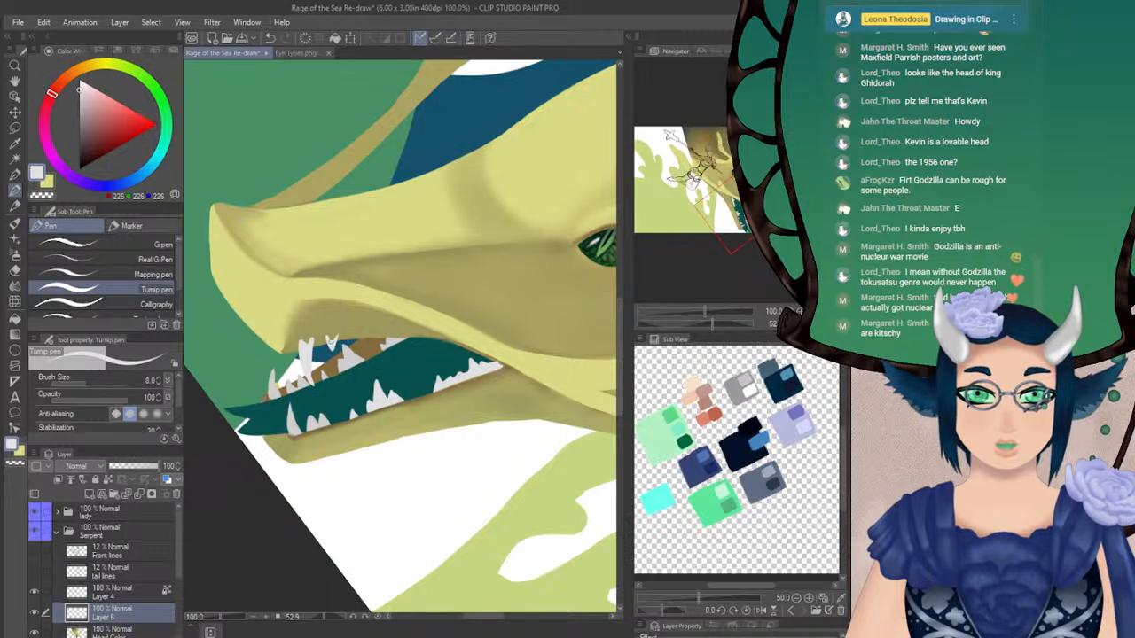
left_click_drag(355, 337, 367, 344)
key("ctrl+z")
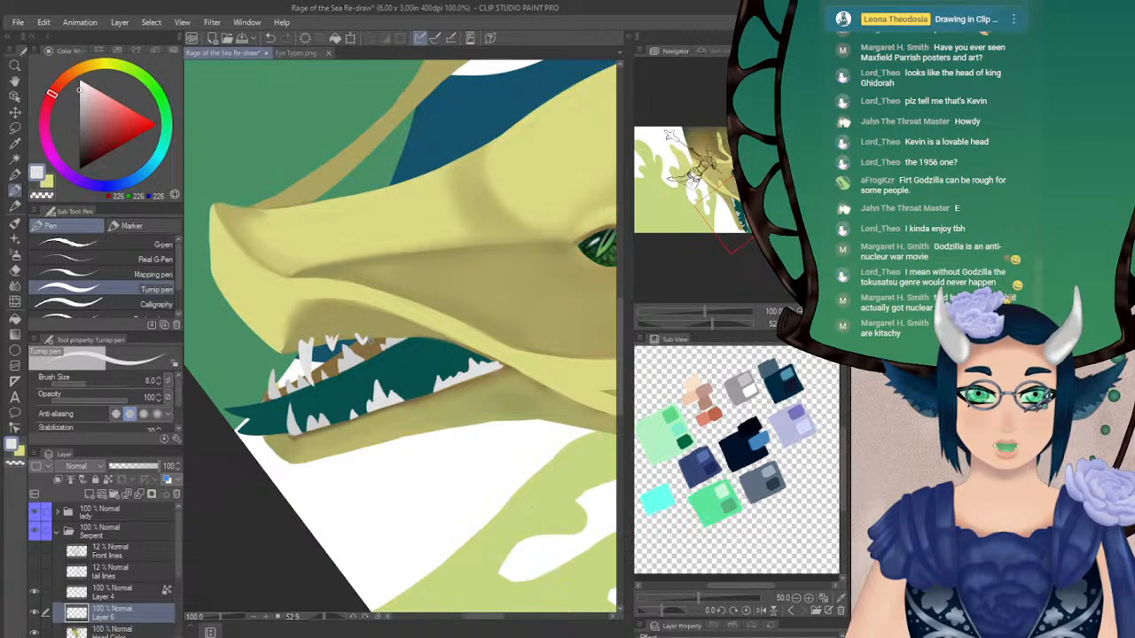
key("ctrl+z")
left_click_drag(354, 340, 377, 337)
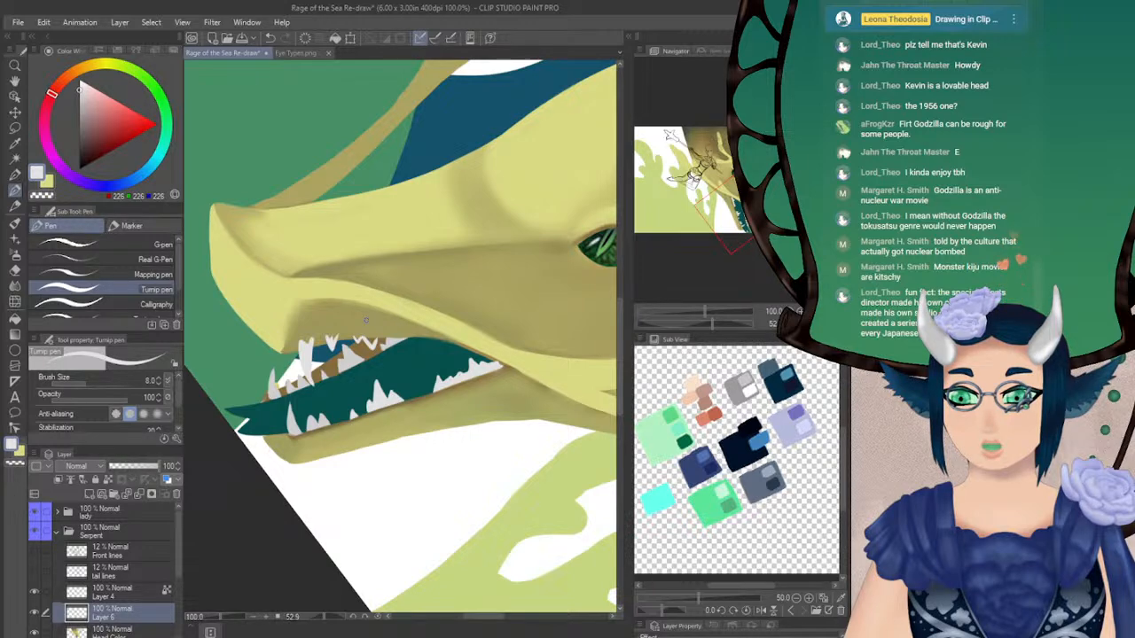
Sample the upper lip's olive for touch-ups, and work on the rear upper teeth in light grey
left_click_drag(711, 324, 730, 325)
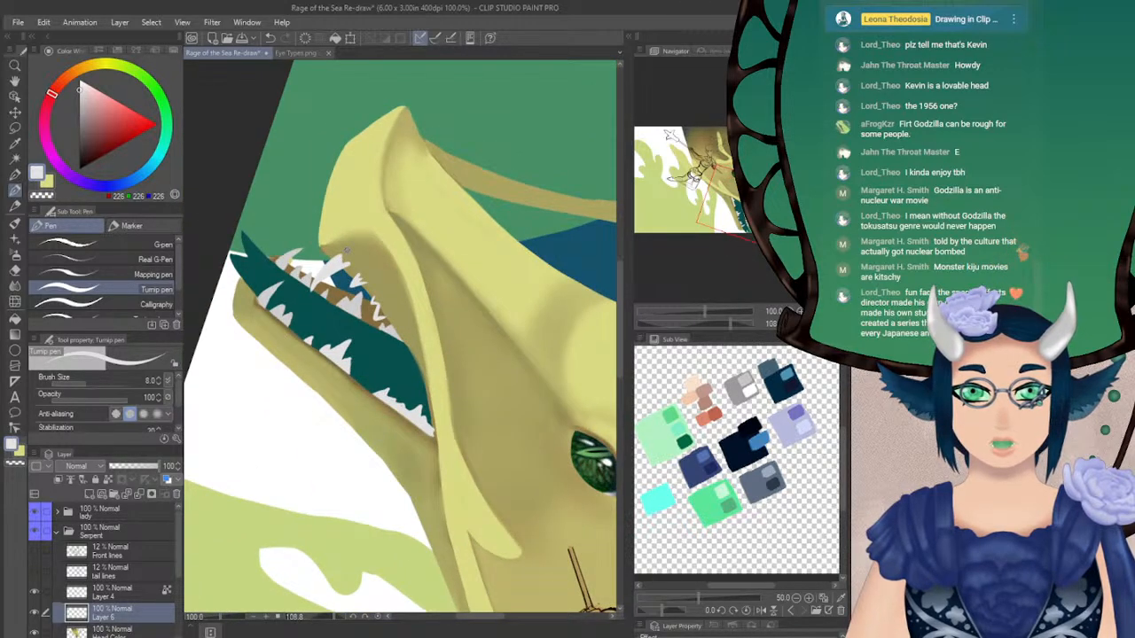
left_click(345, 249, "alt")
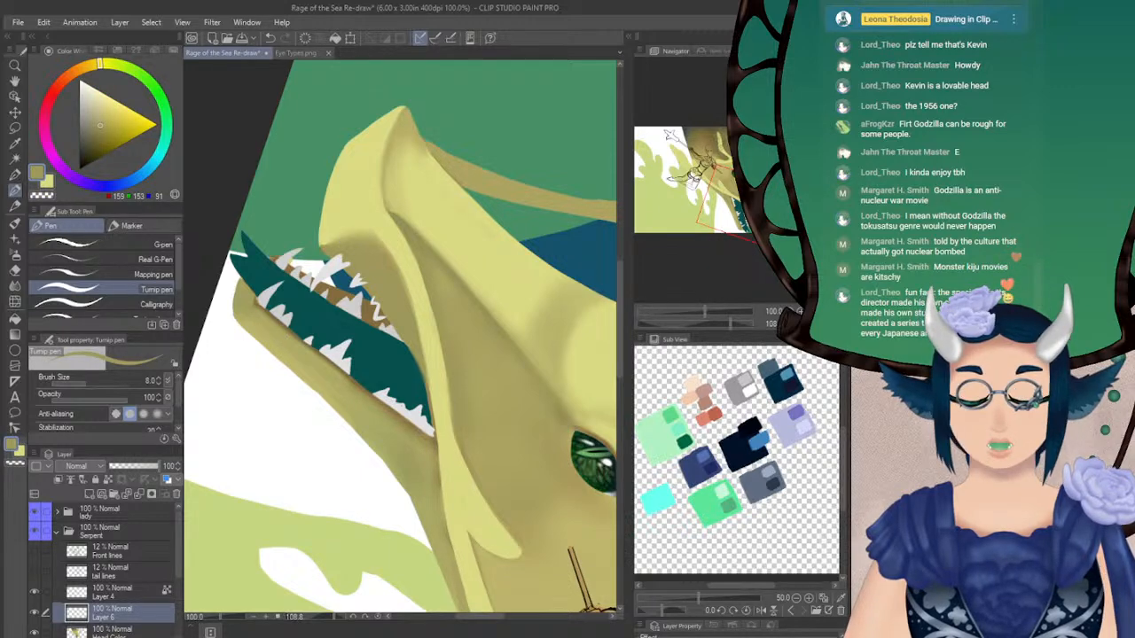
left_click(823, 324)
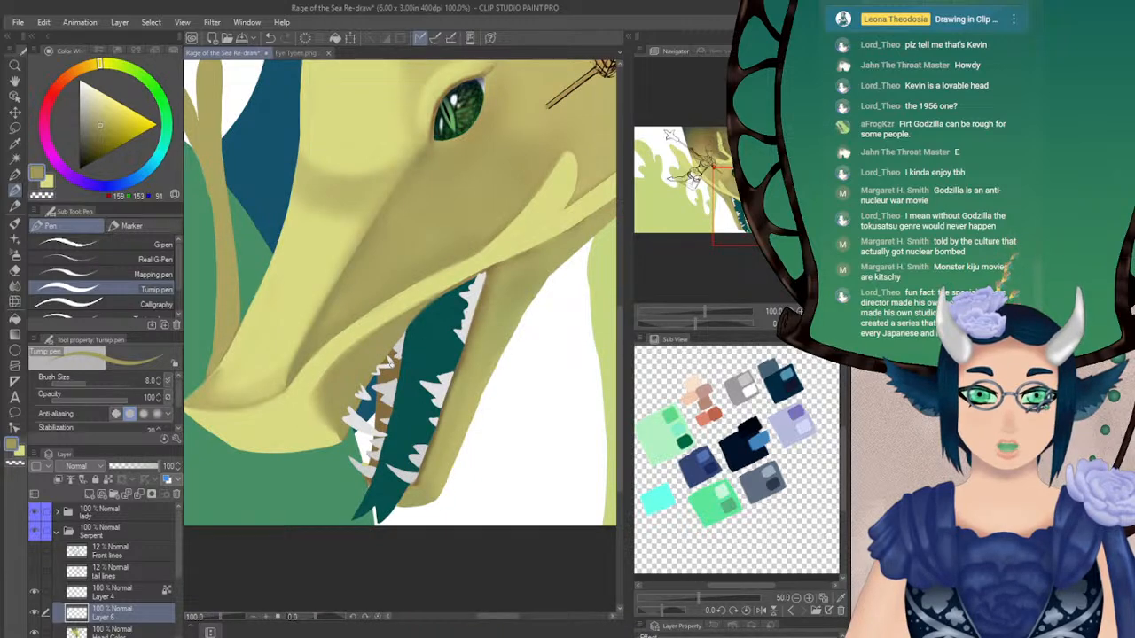
left_click(365, 425, "alt")
left_click_drag(387, 355, 379, 370)
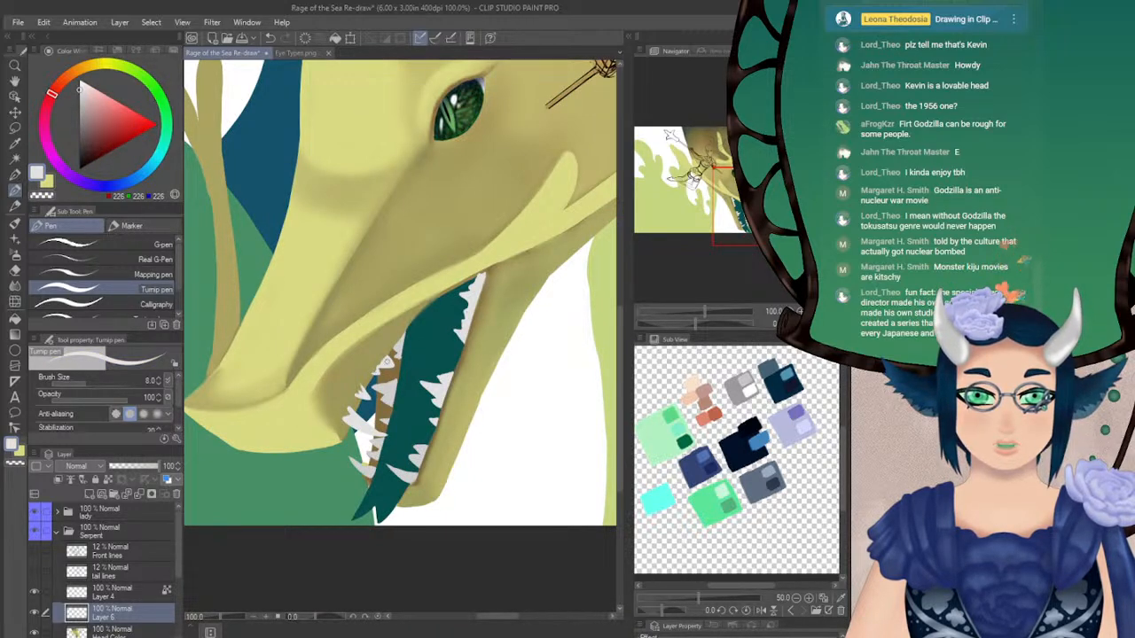
Cover the roots of the upper teeth along the inner lip edge with the lip's olive
left_click_drag(696, 324, 734, 325)
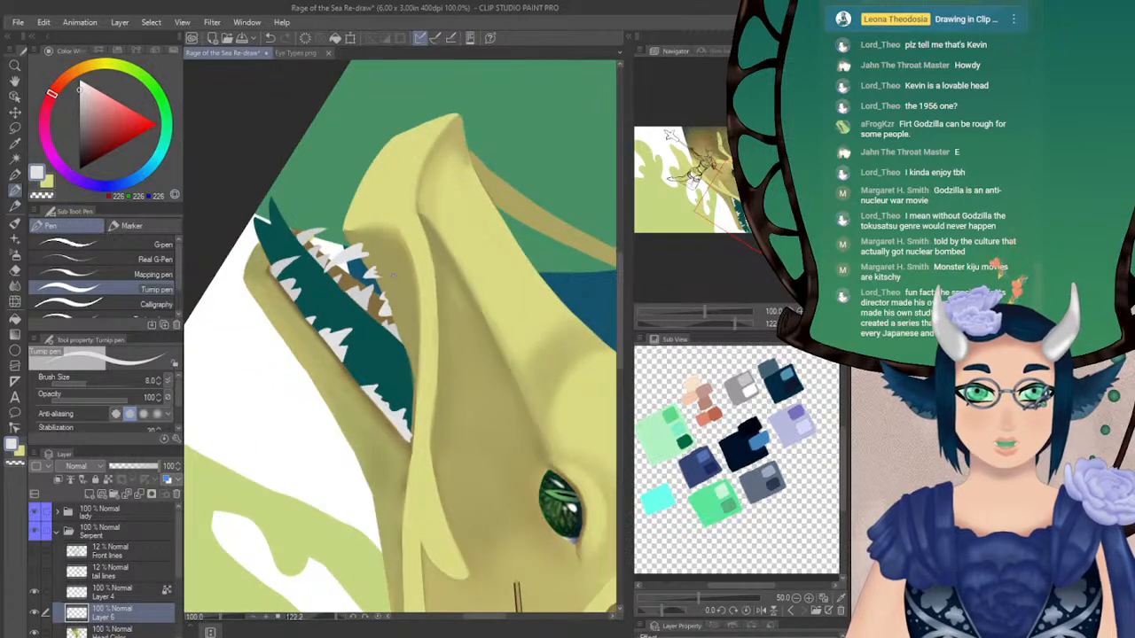
left_click(361, 230, "alt")
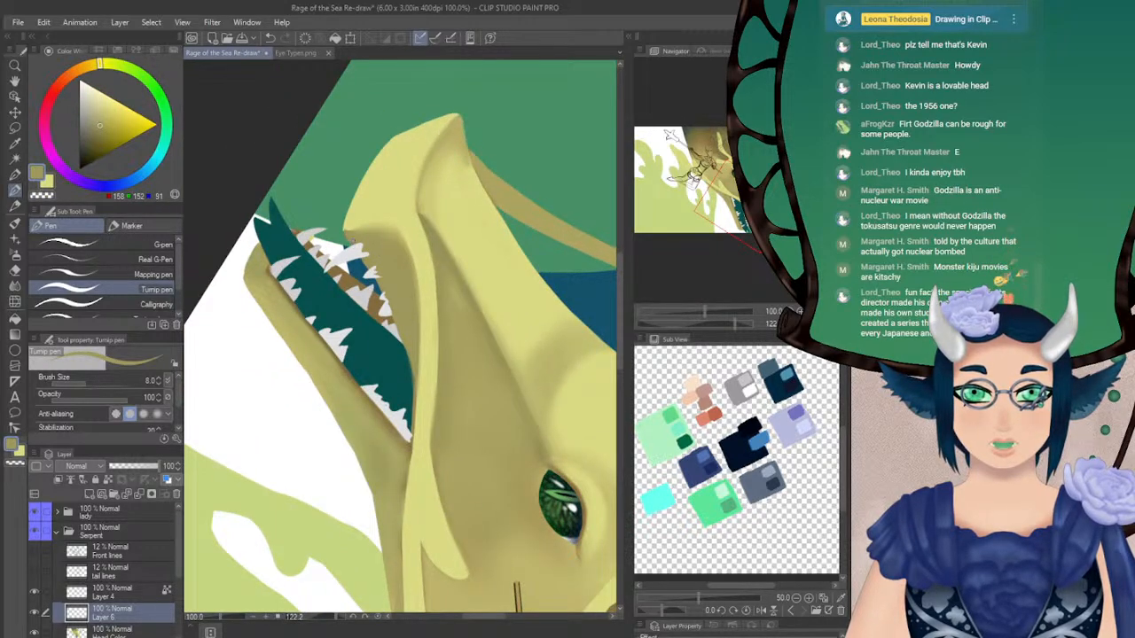
left_click_drag(355, 246, 376, 281)
key("ctrl+z")
left_click_drag(356, 244, 377, 283)
key("ctrl+z")
key("ctrl+z")
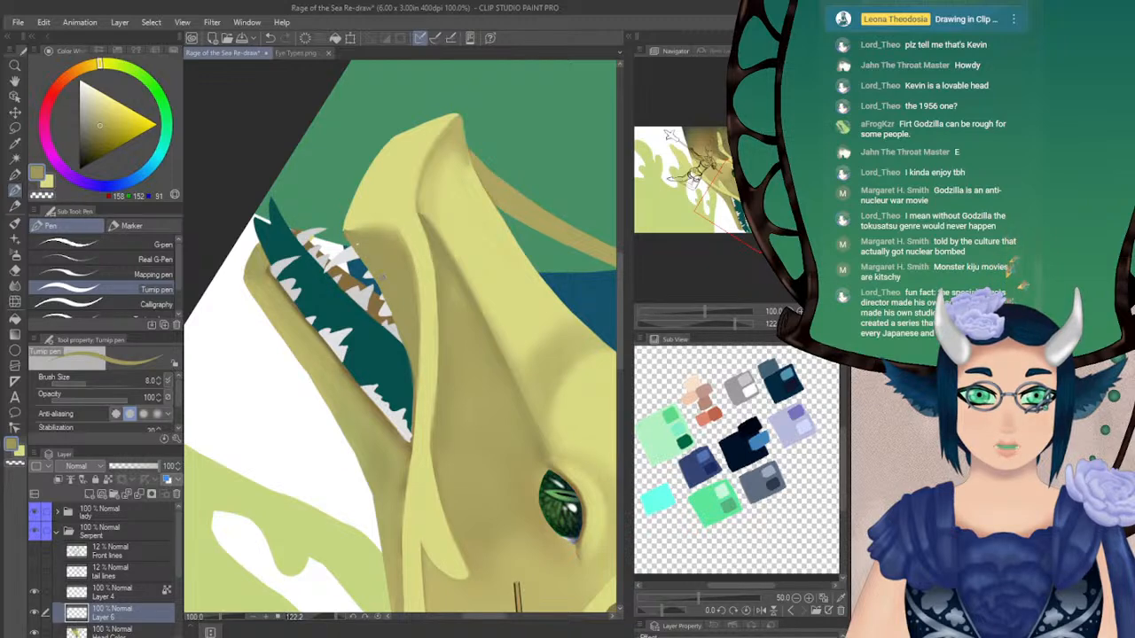
Touch up the rear teeth of the near lower jaw in light grey and dark teal, and resample the upper fang's light grey
left_click(811, 323)
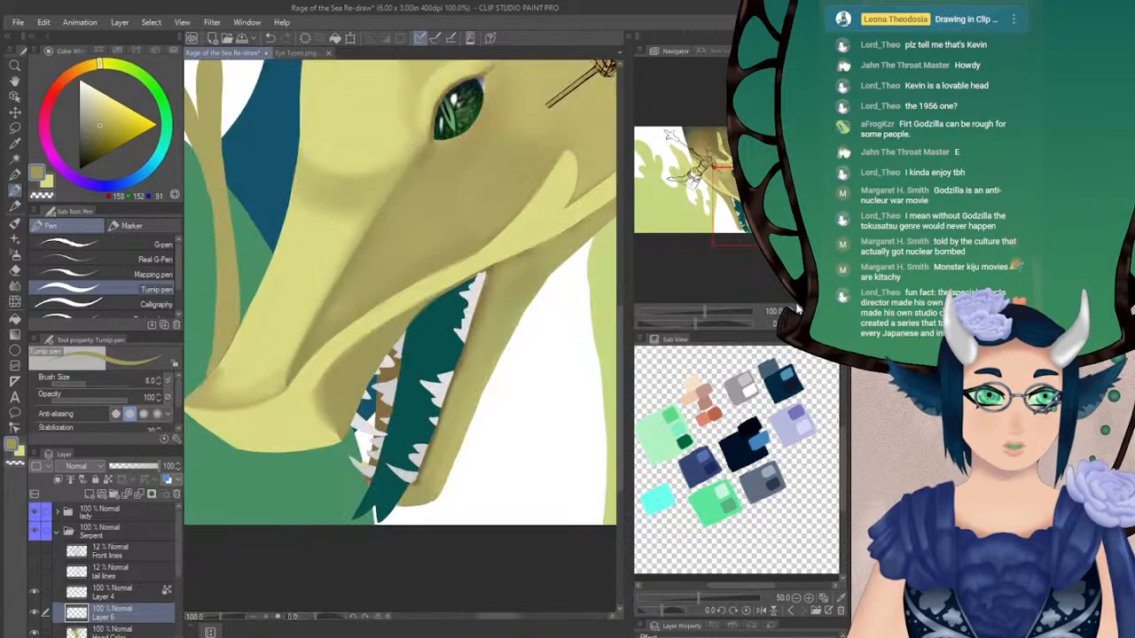
left_click_drag(417, 355, 429, 273)
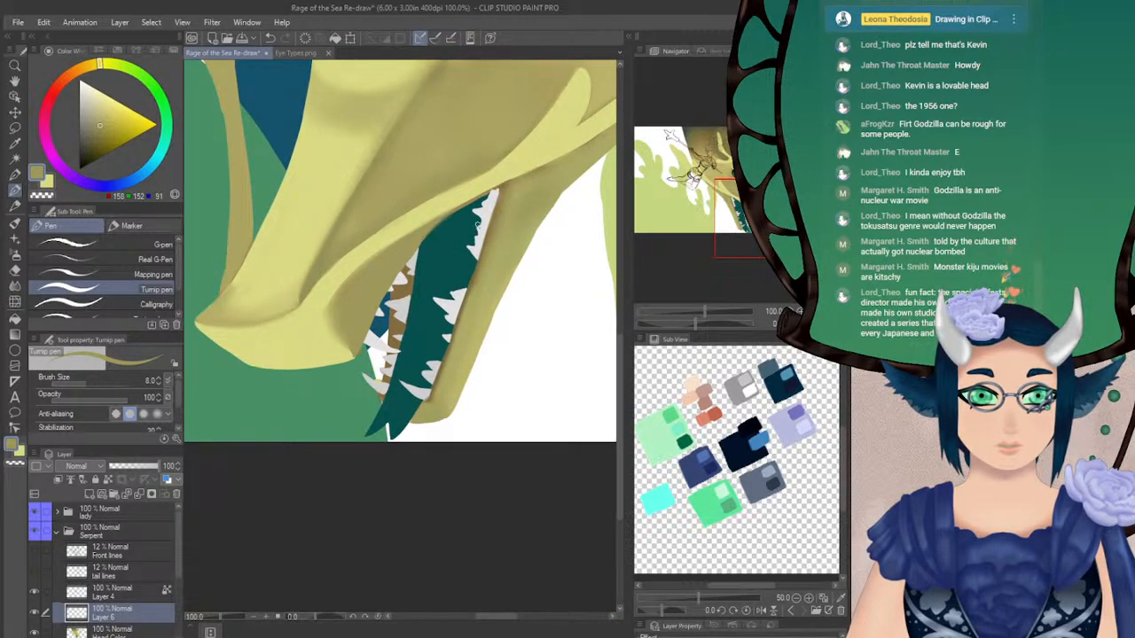
left_click(485, 210, "alt")
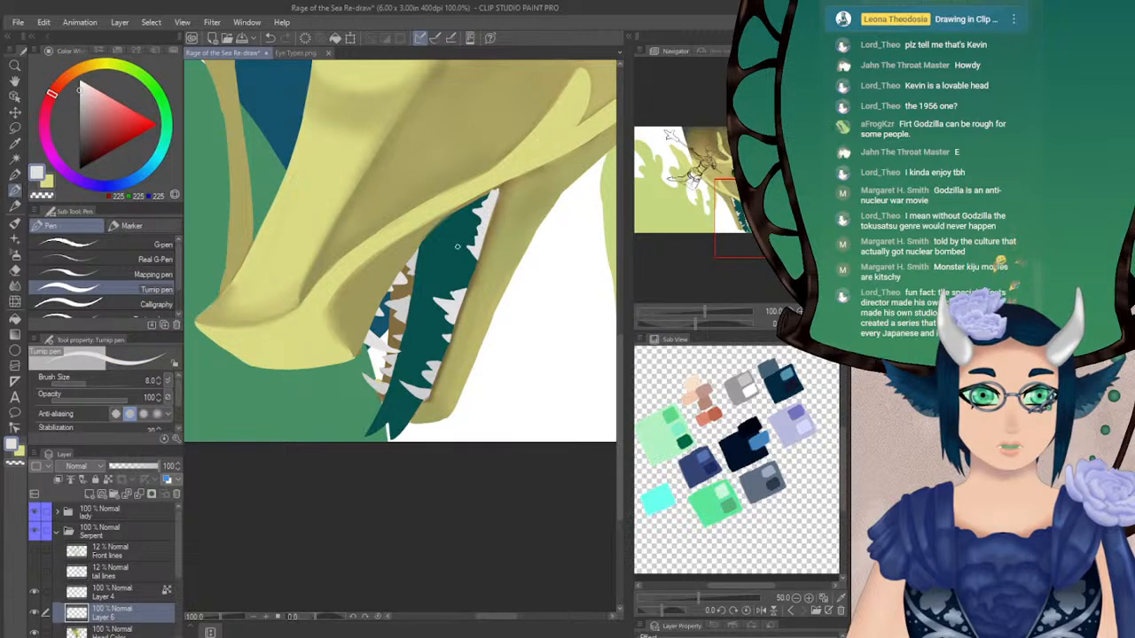
left_click(461, 248, "alt")
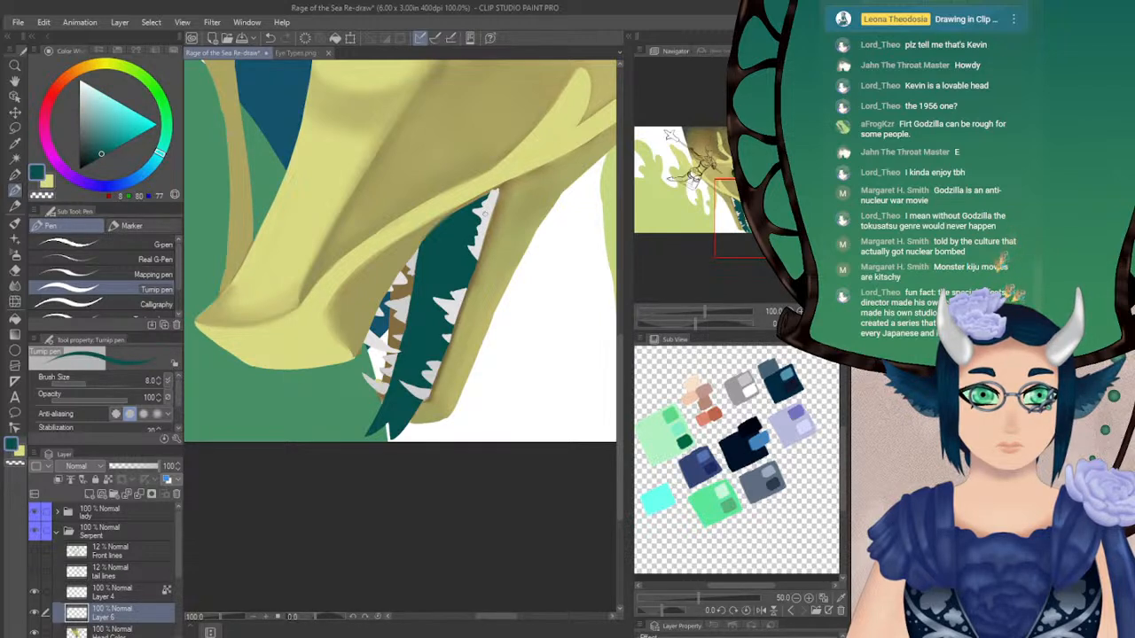
left_click_drag(470, 257, 457, 297)
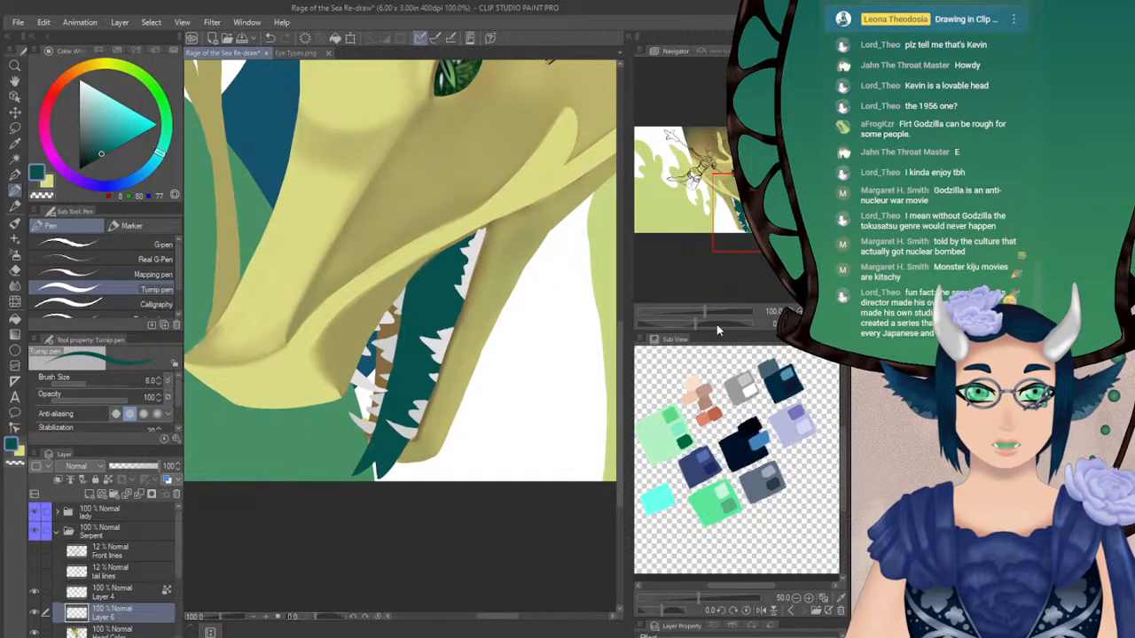
left_click_drag(705, 323, 726, 324)
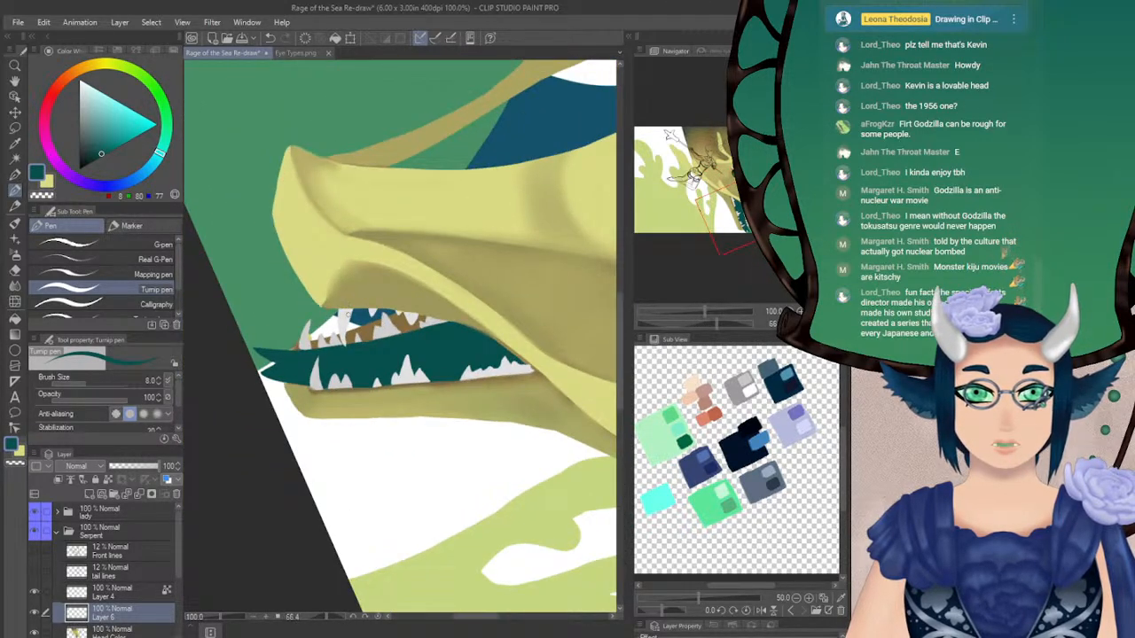
left_click(341, 312, "alt")
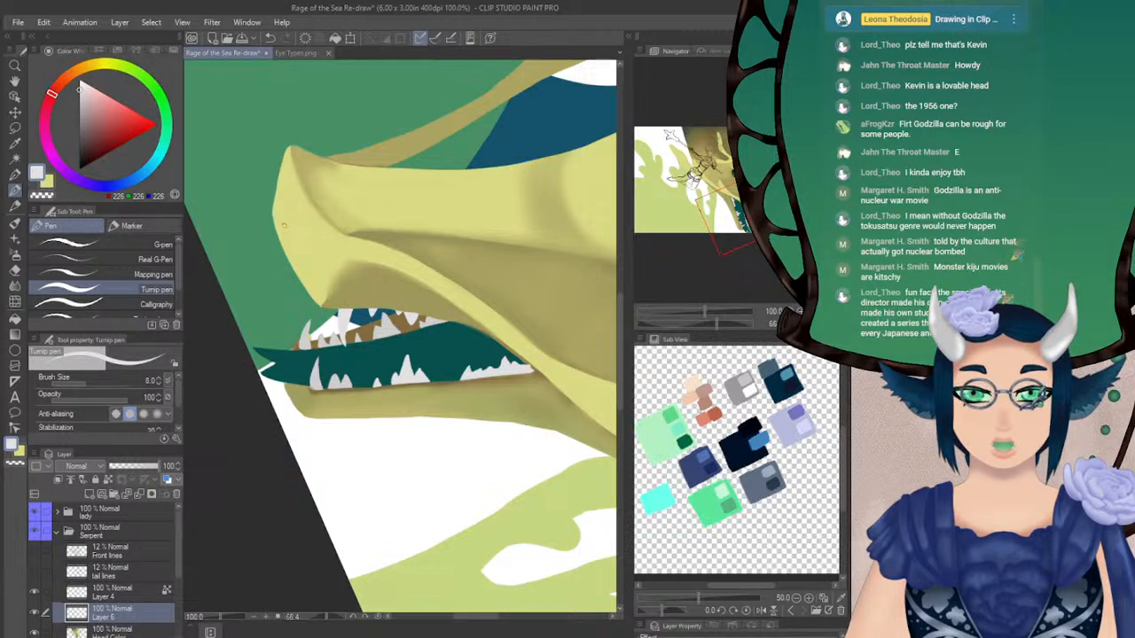
Paint a small light grey tooth on the far edge of the snout and cover its root with the snout's sampled yellow
mouse_move(280, 240)
left_mouse_down()
mouse_move(281, 271)
mouse_move(285, 234)
left_mouse_up()
key("ctrl+z")
left_click(295, 213, "alt")
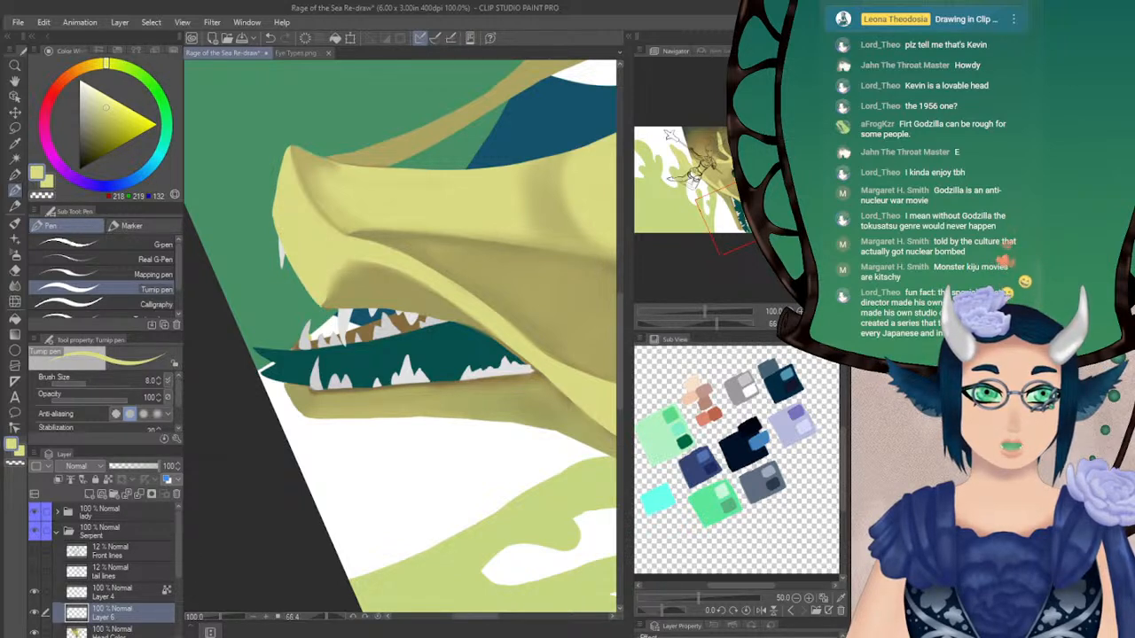
left_click(346, 317, "alt")
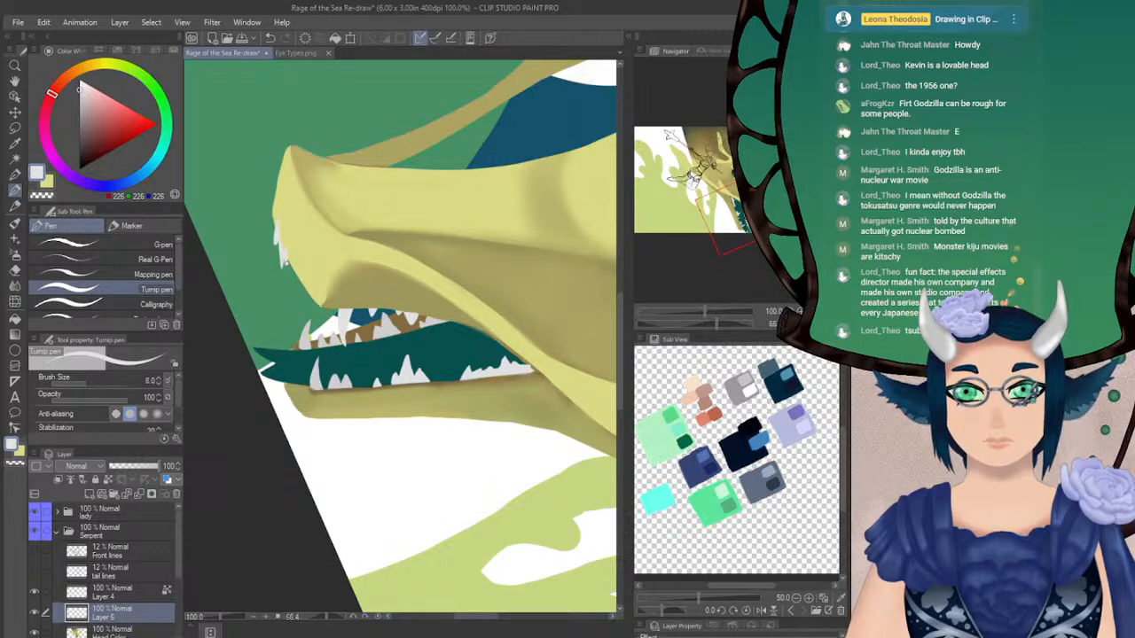
key("ctrl+z")
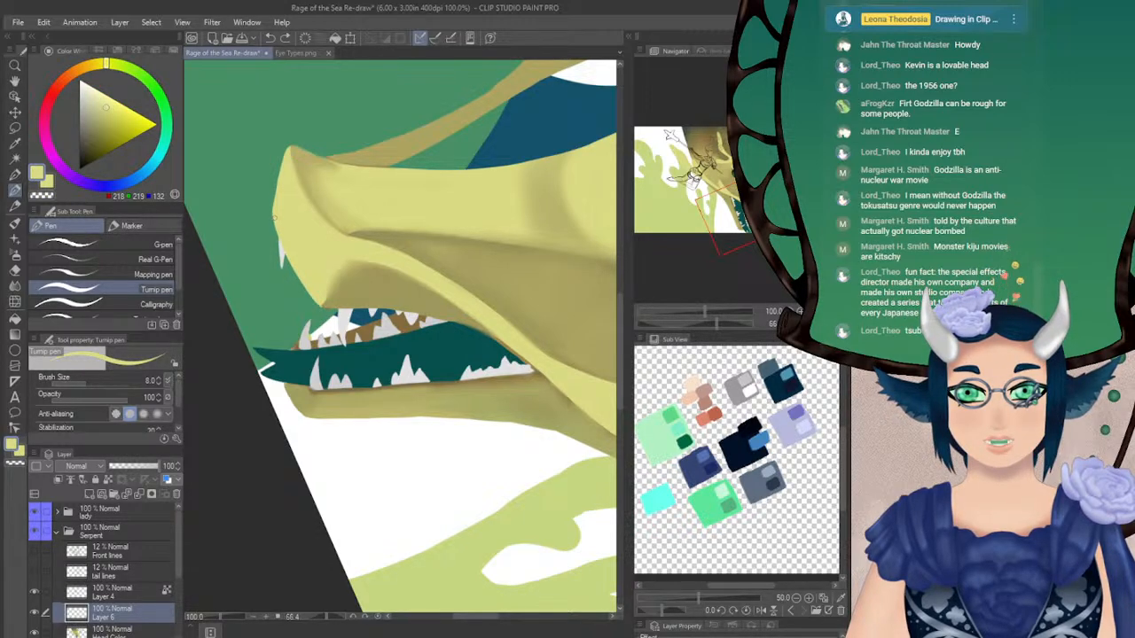
Choose a paler yellow (254, 255, 176) for highlights and switch to the Soft 2 airbrush
left_click(823, 323)
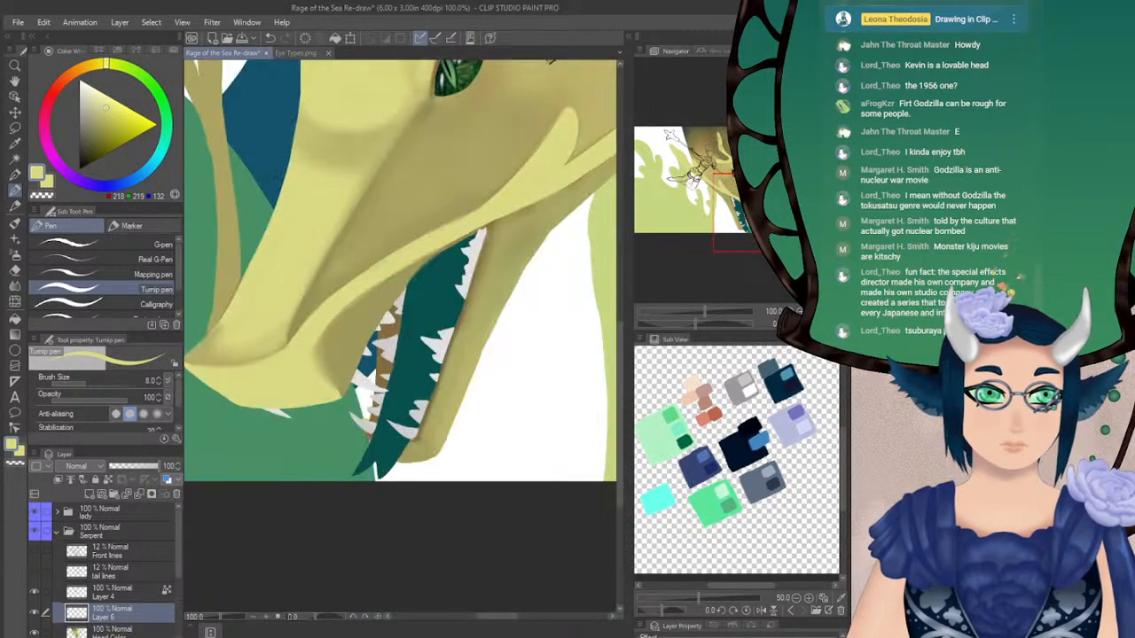
left_click(835, 323)
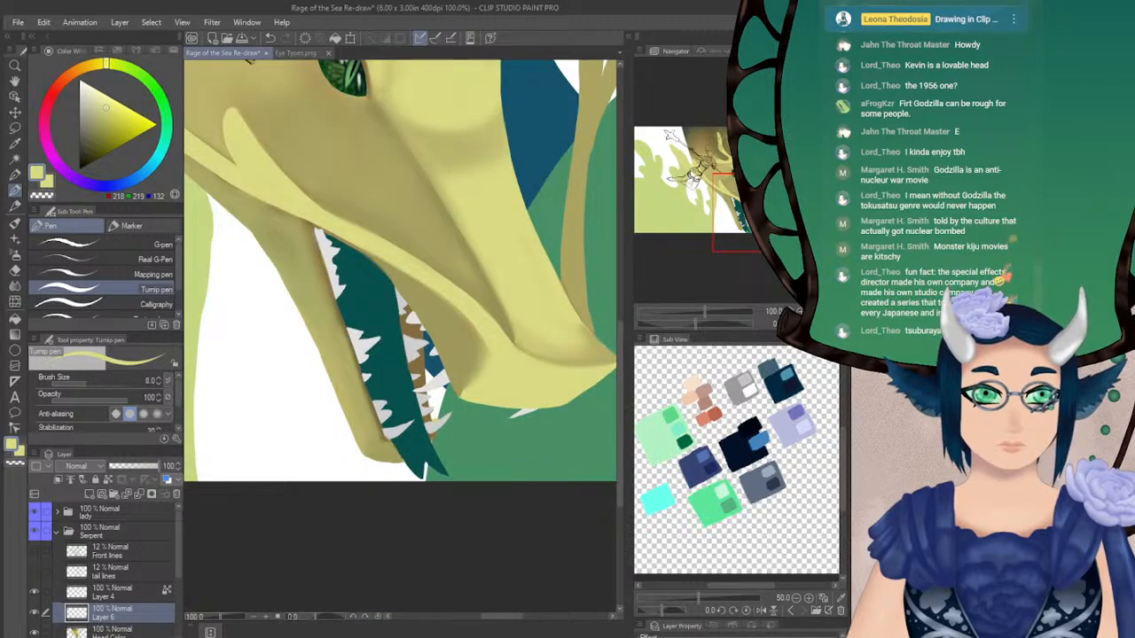
left_click_drag(743, 212, 735, 185)
left_click(797, 311)
left_click(797, 311)
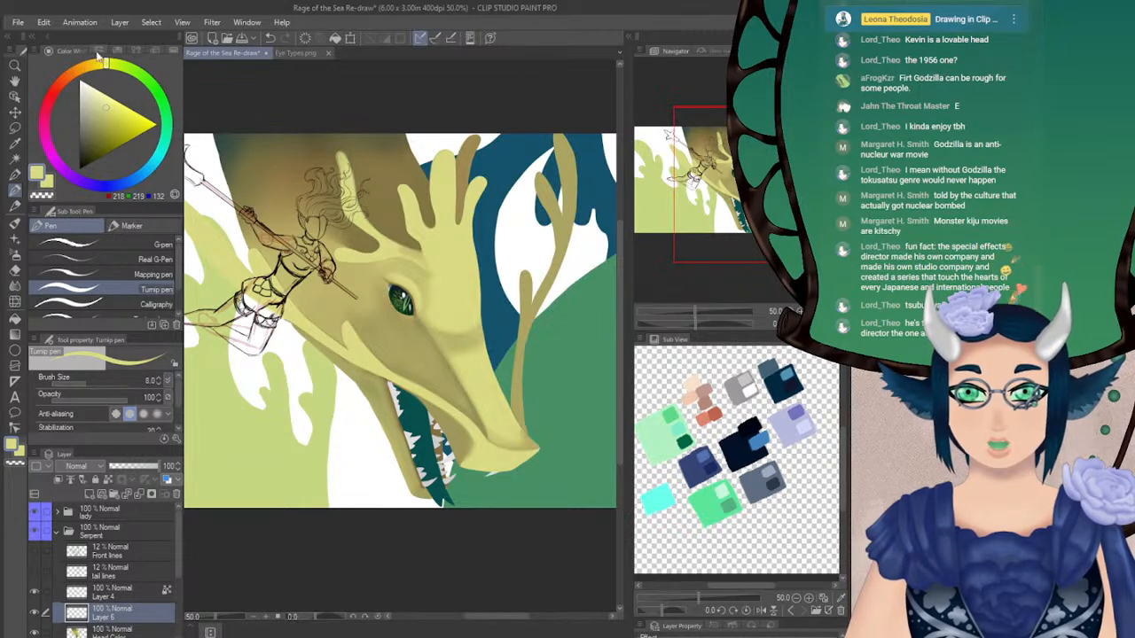
left_click(107, 90)
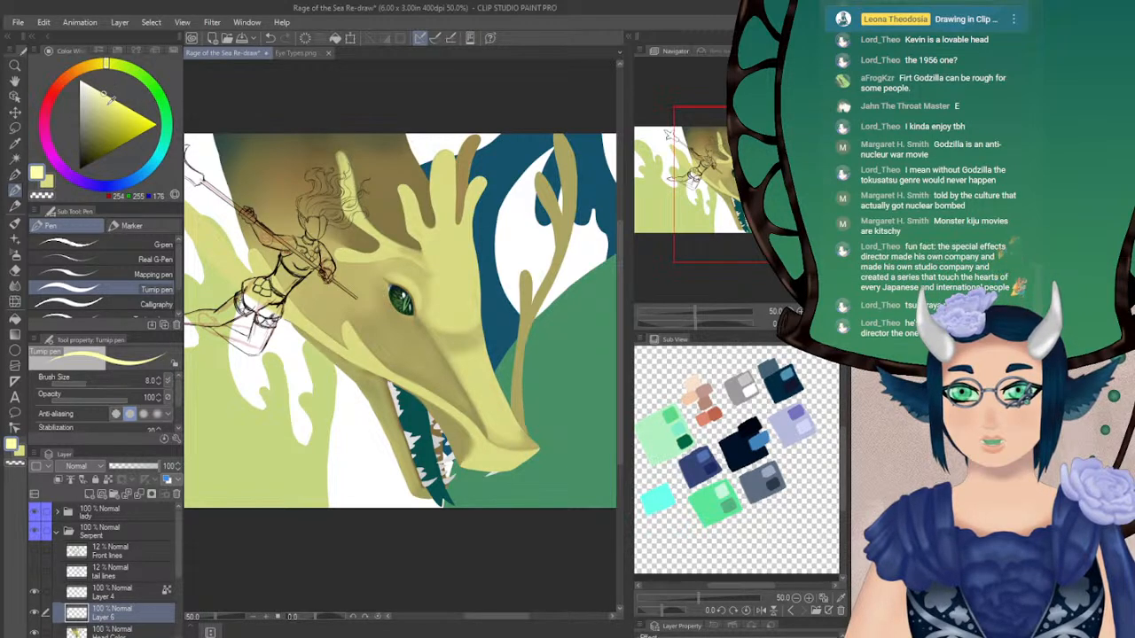
key("b")
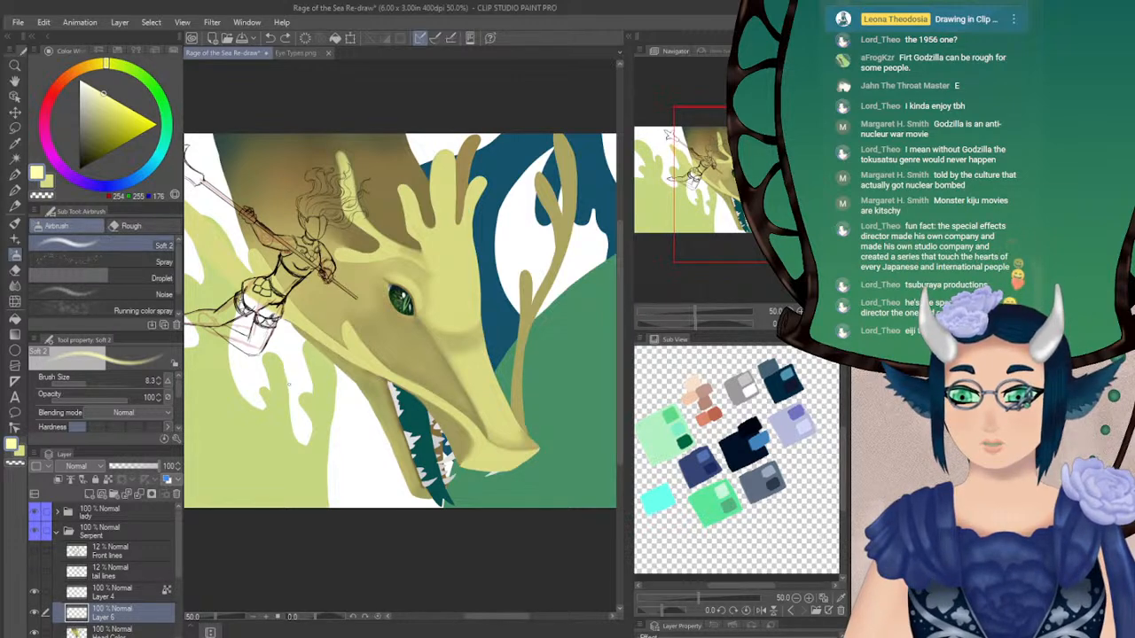
Try airbrushing a pale yellow highlight down the serpent's forehead at size 19 and 72 opacity
left_click(89, 397)
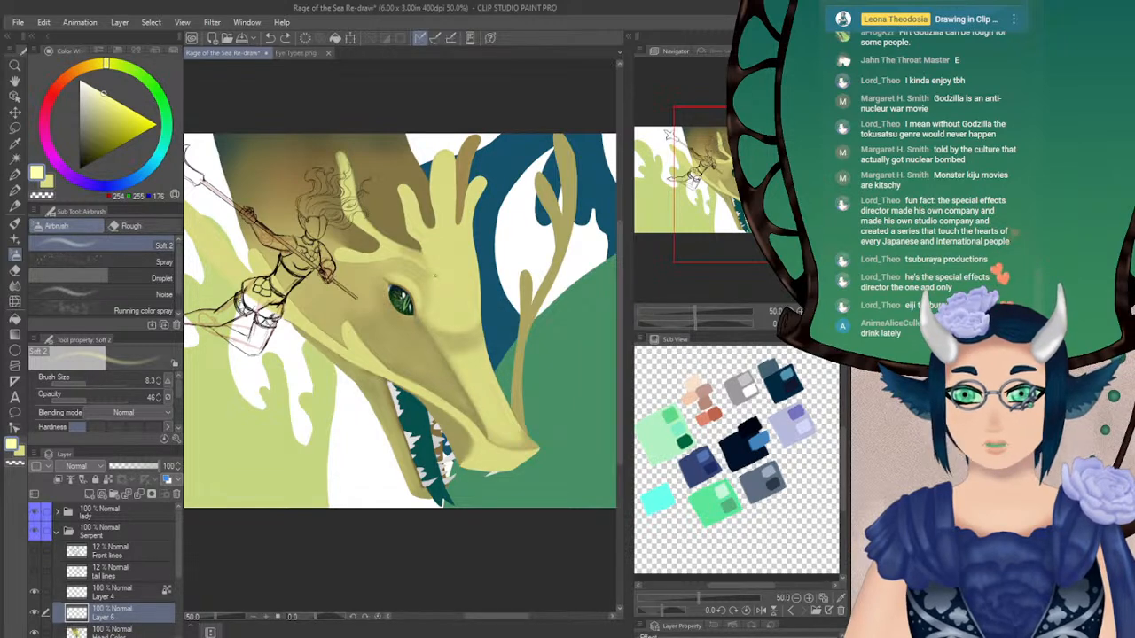
left_click(90, 382)
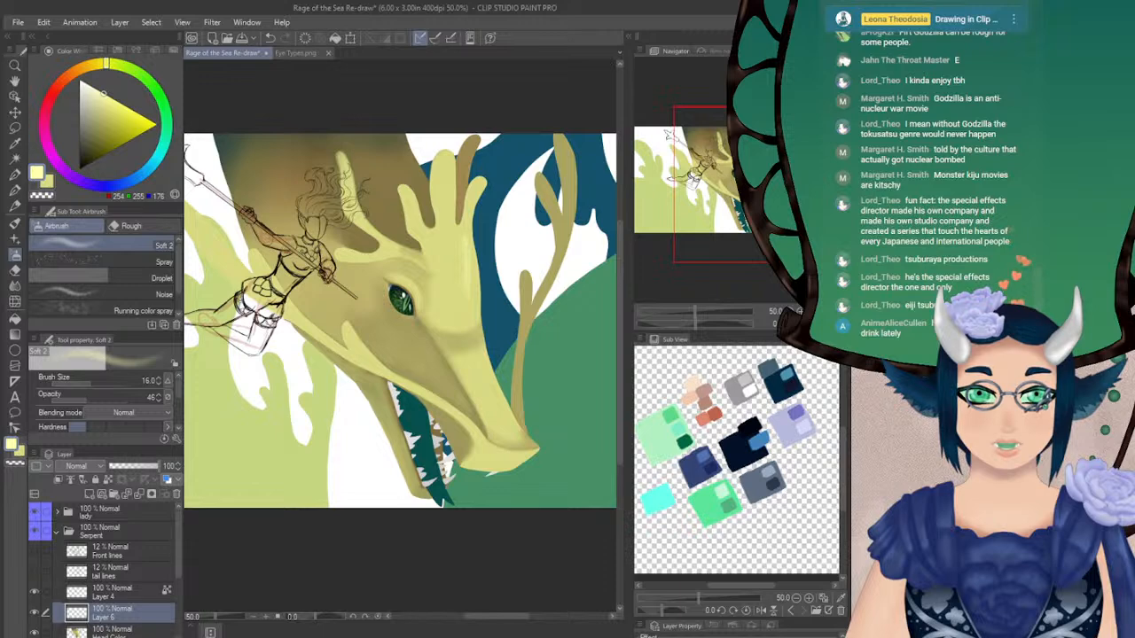
left_click(836, 324)
key("ctrl+z")
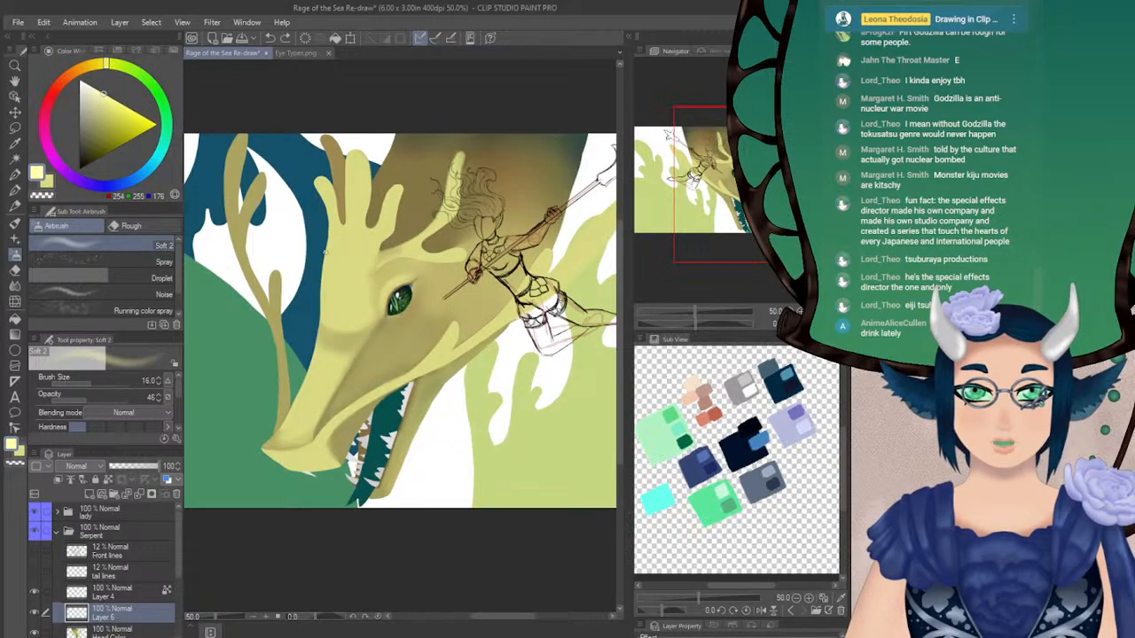
left_click(105, 399)
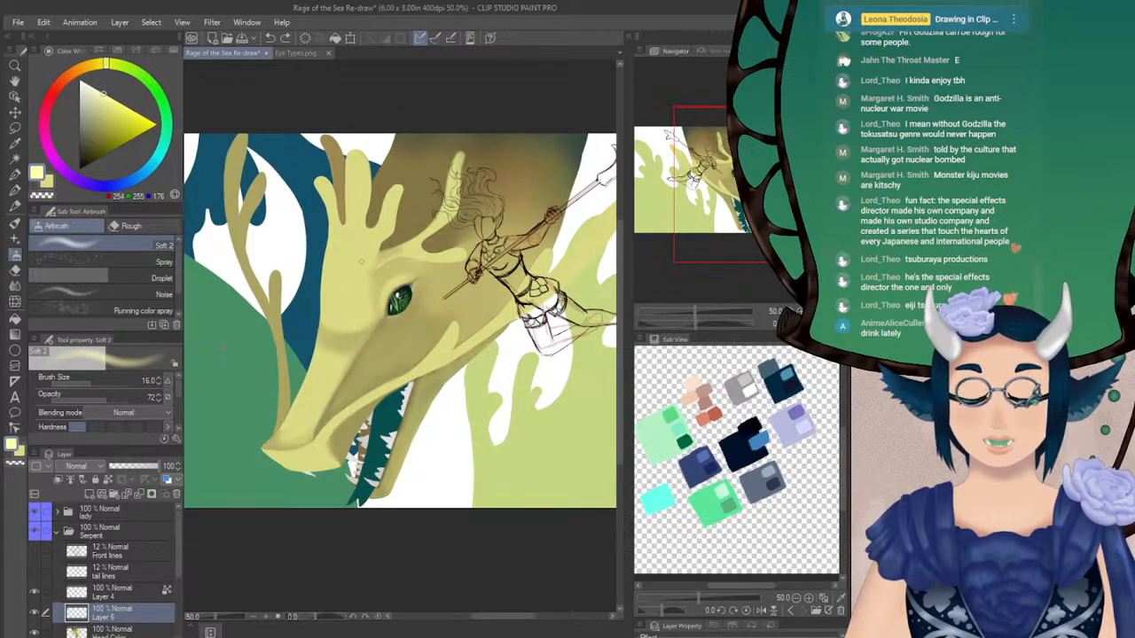
left_click(159, 379)
left_click(159, 379)
left_click(158, 379)
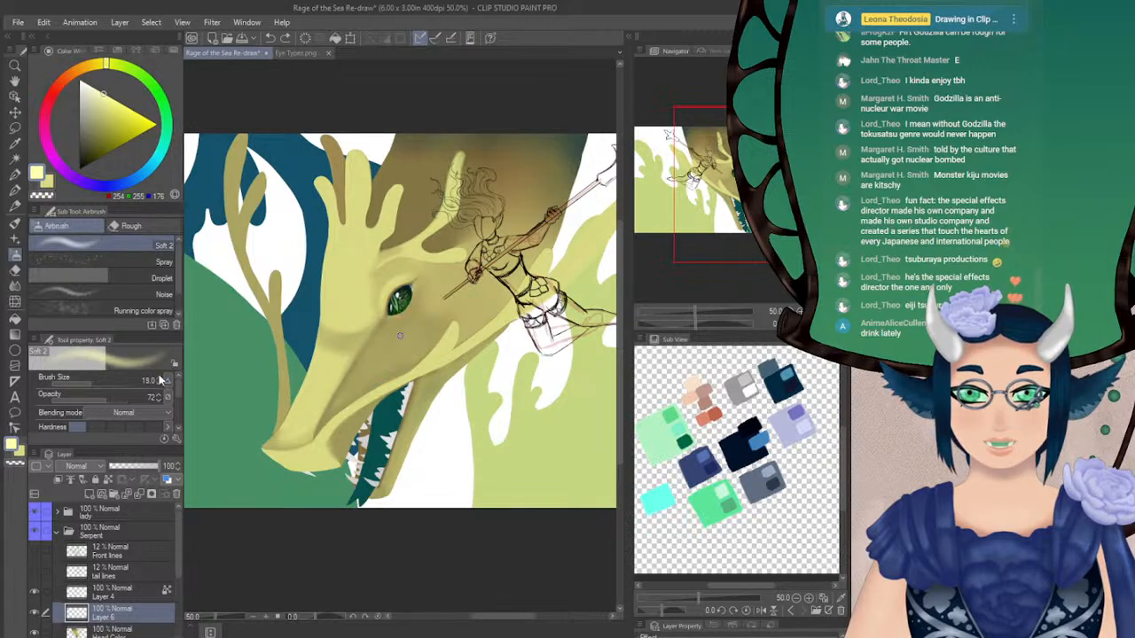
left_click_drag(337, 245, 332, 313)
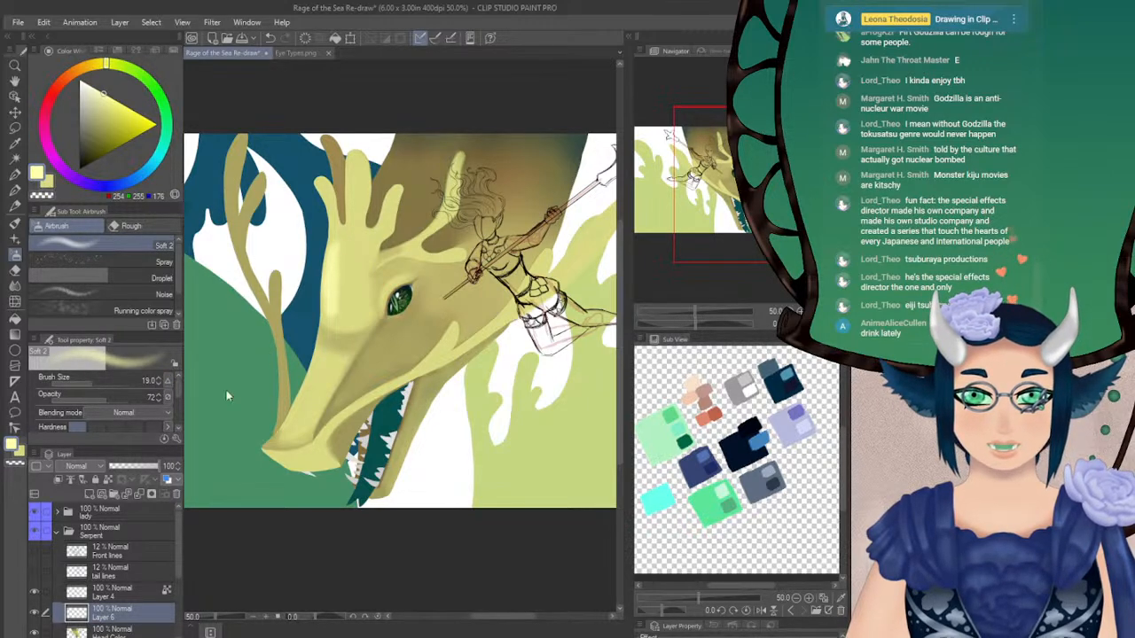
key("ctrl+z")
Merge the teeth layer into Head Color and airbrush pale yellow highlights down the forehead and snout at size 28.4 and 100 opacity
left_click(111, 398)
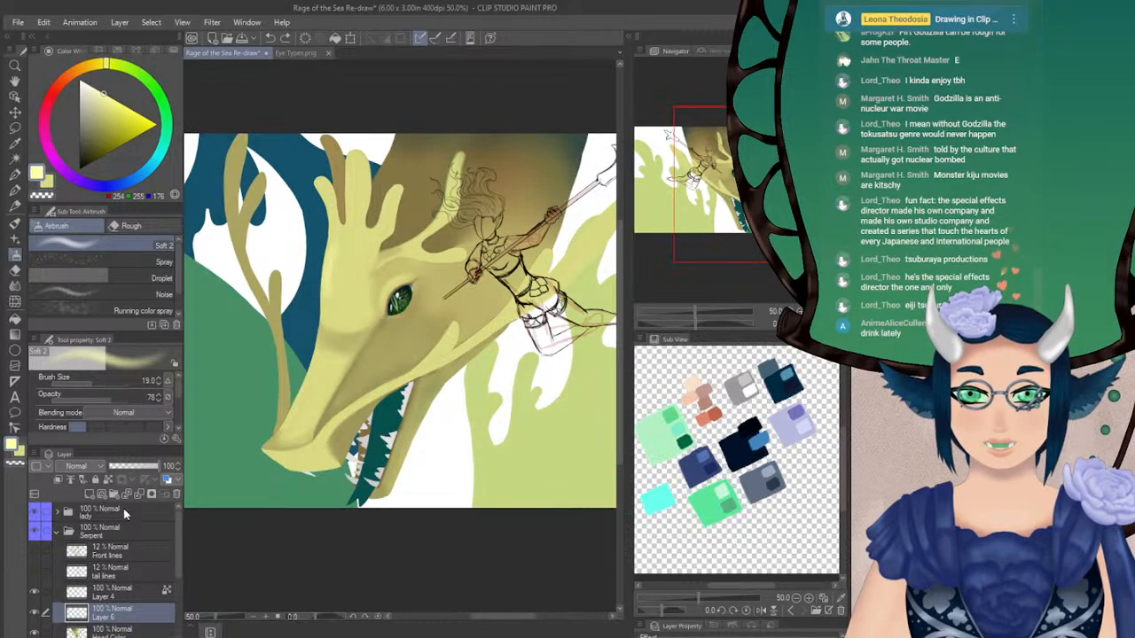
left_click(108, 480)
left_click(99, 382)
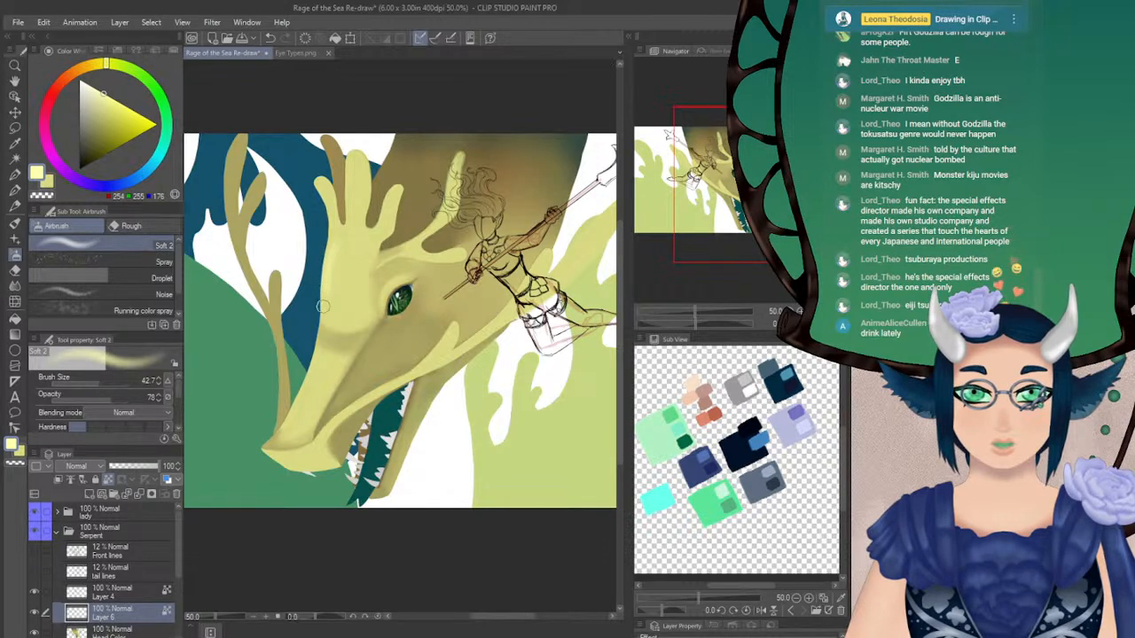
left_click_drag(114, 397, 136, 397)
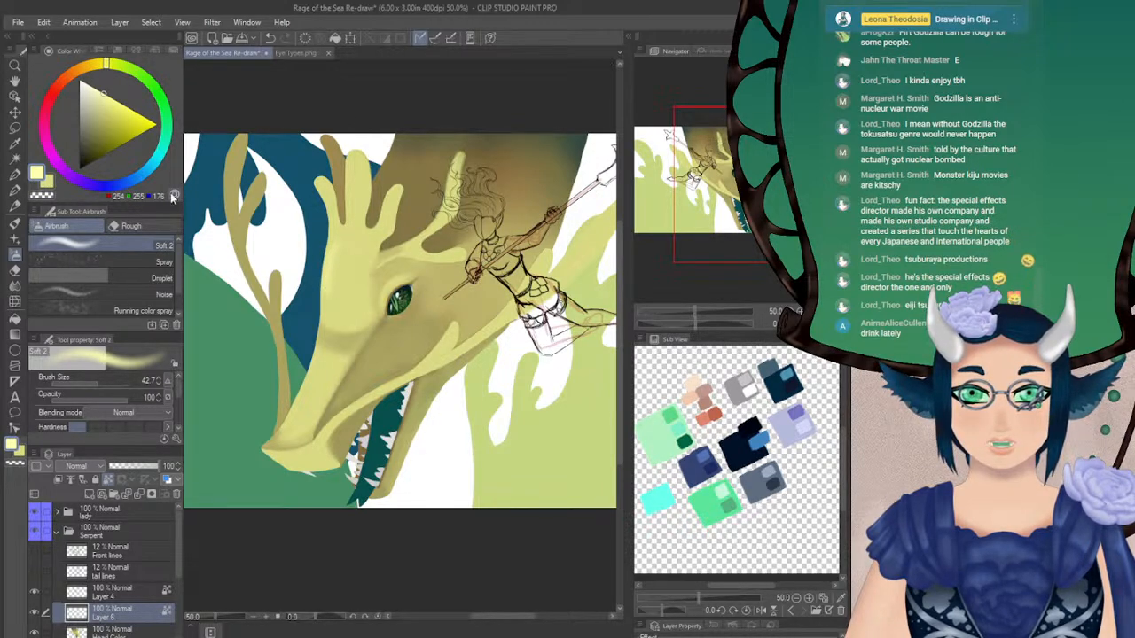
left_click_drag(94, 379, 97, 379)
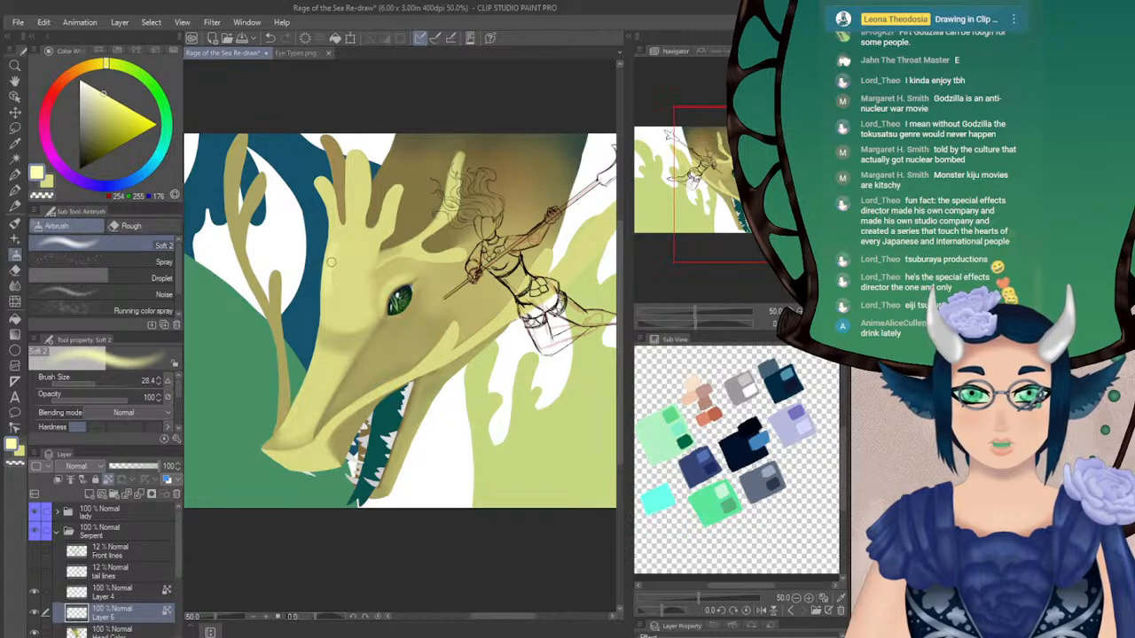
left_click(36, 612)
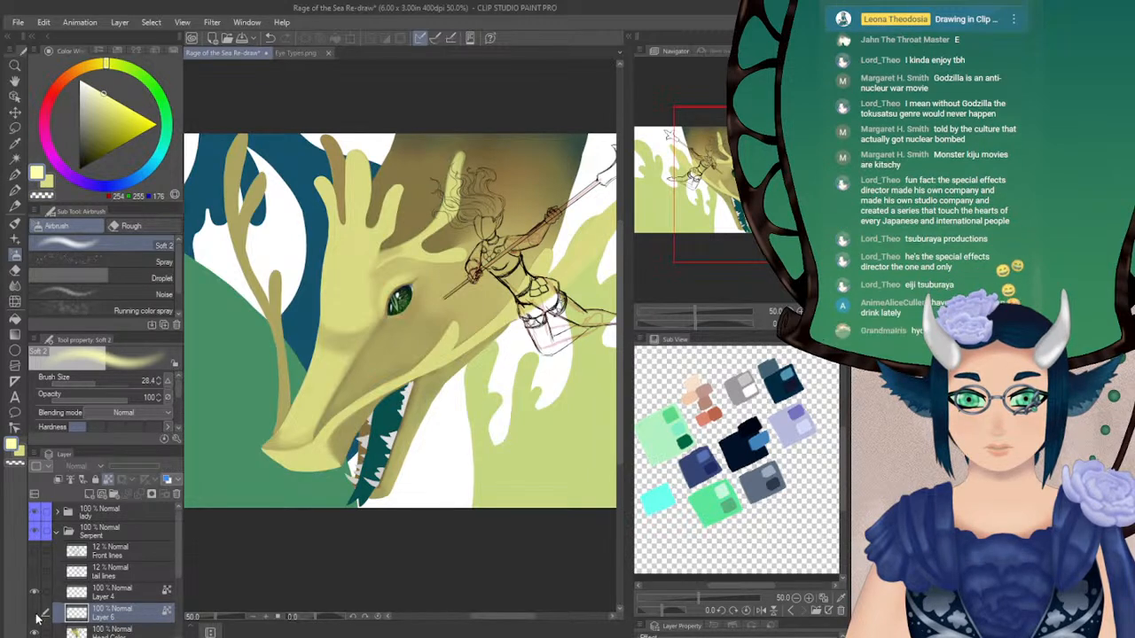
left_click(36, 613)
key("ctrl+e")
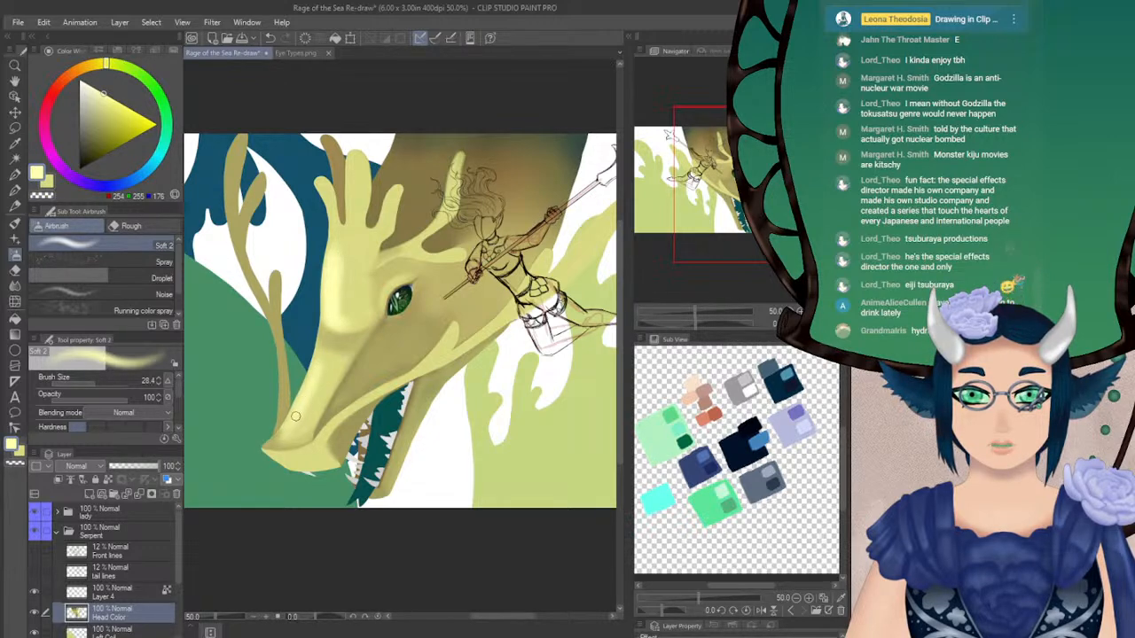
Soften the forehead and snout highlights with the Blur blender at size 59.2
left_click(15, 285)
left_click(94, 383)
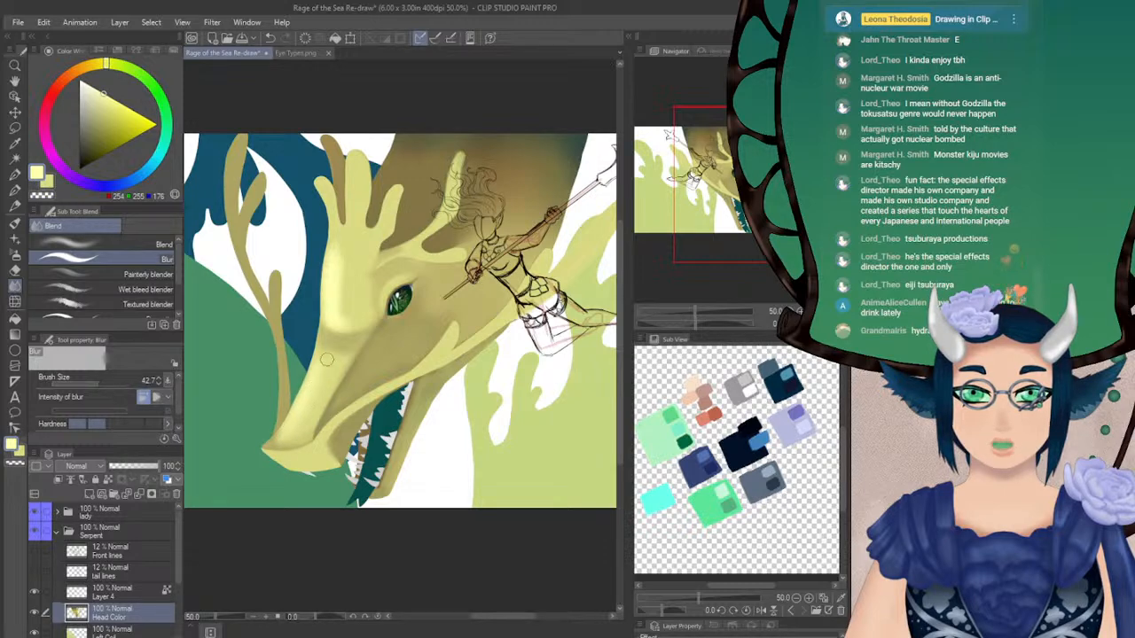
left_click(99, 383)
mouse_move(340, 255)
left_mouse_down()
mouse_move(342, 318)
mouse_move(344, 304)
left_mouse_up()
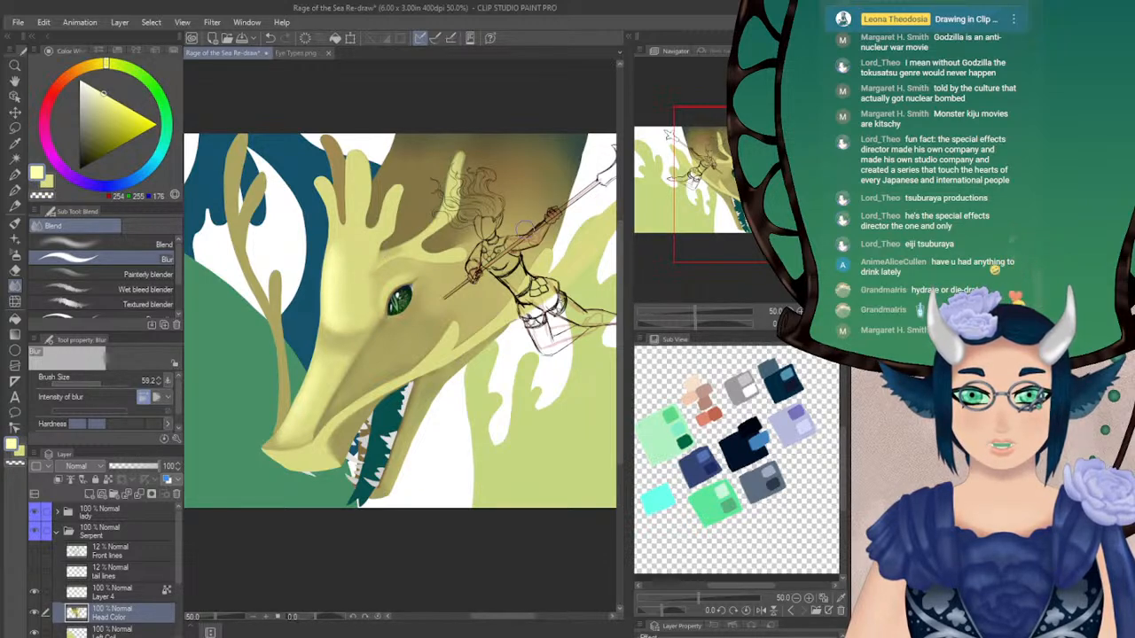
key("h")
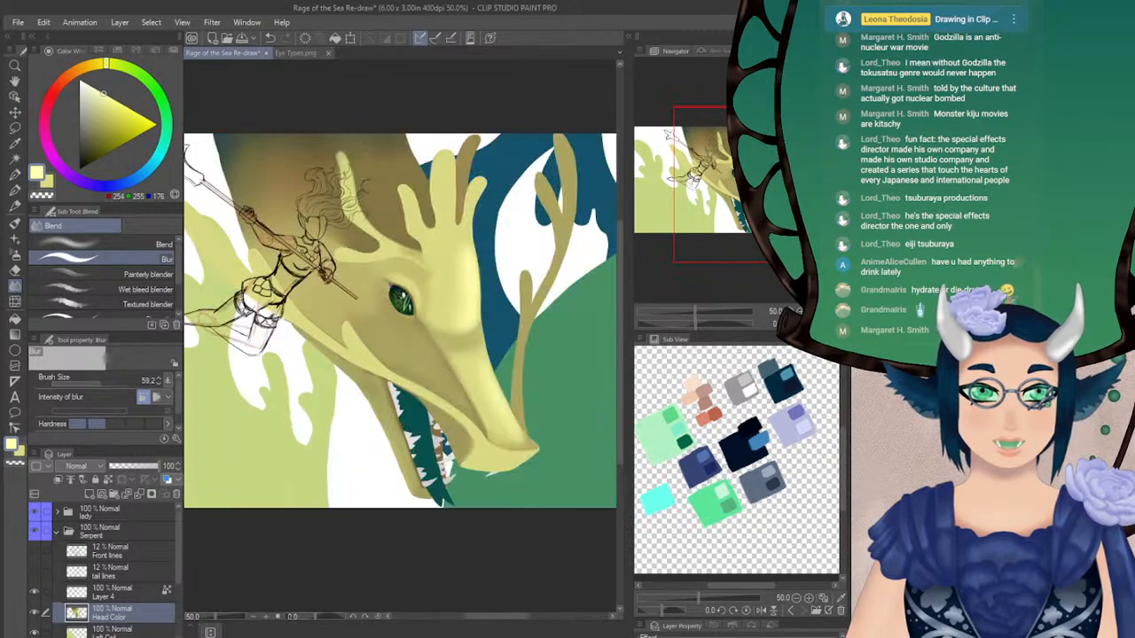
Airbrush finer pale yellow highlights around the brow ridge at size 20 and soften them with Blur at size 33.4
left_click(14, 256)
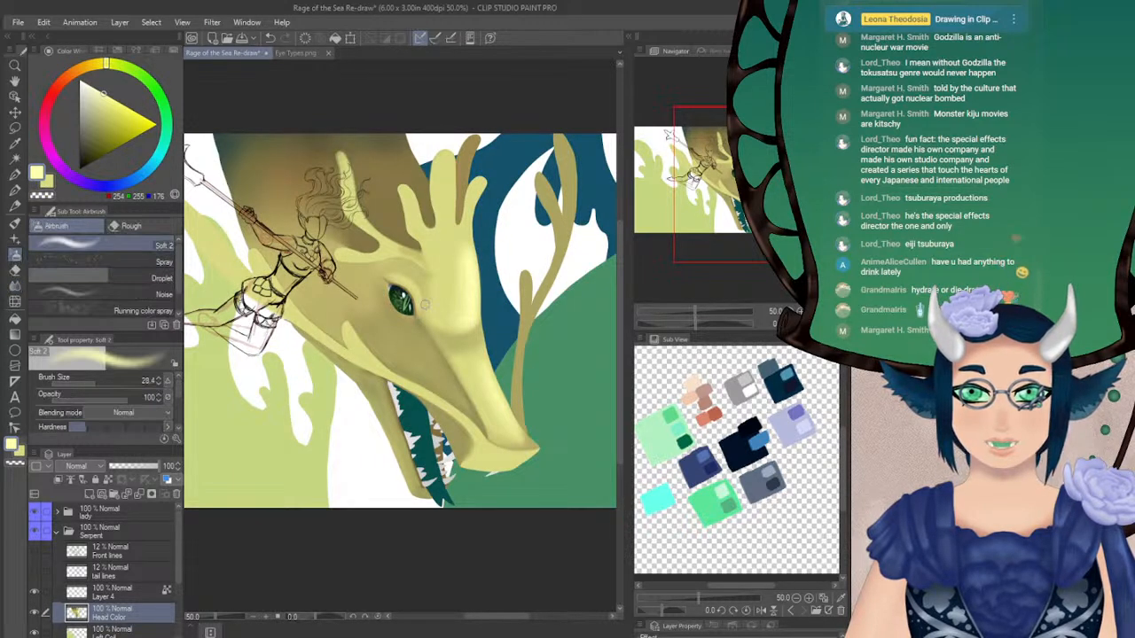
left_click(158, 384)
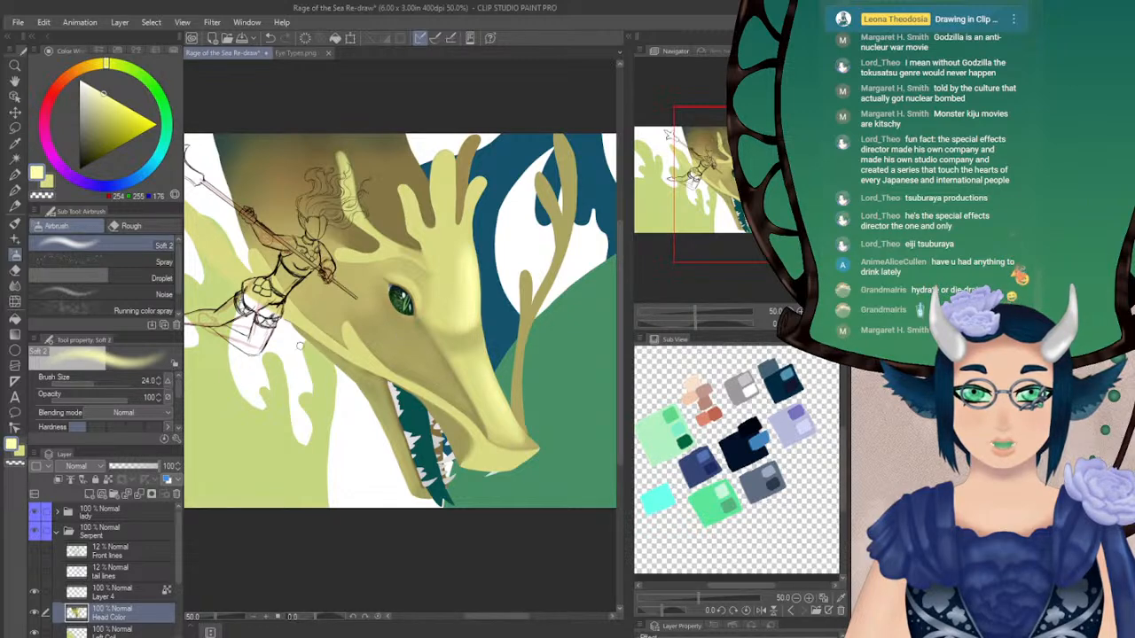
left_click(159, 390)
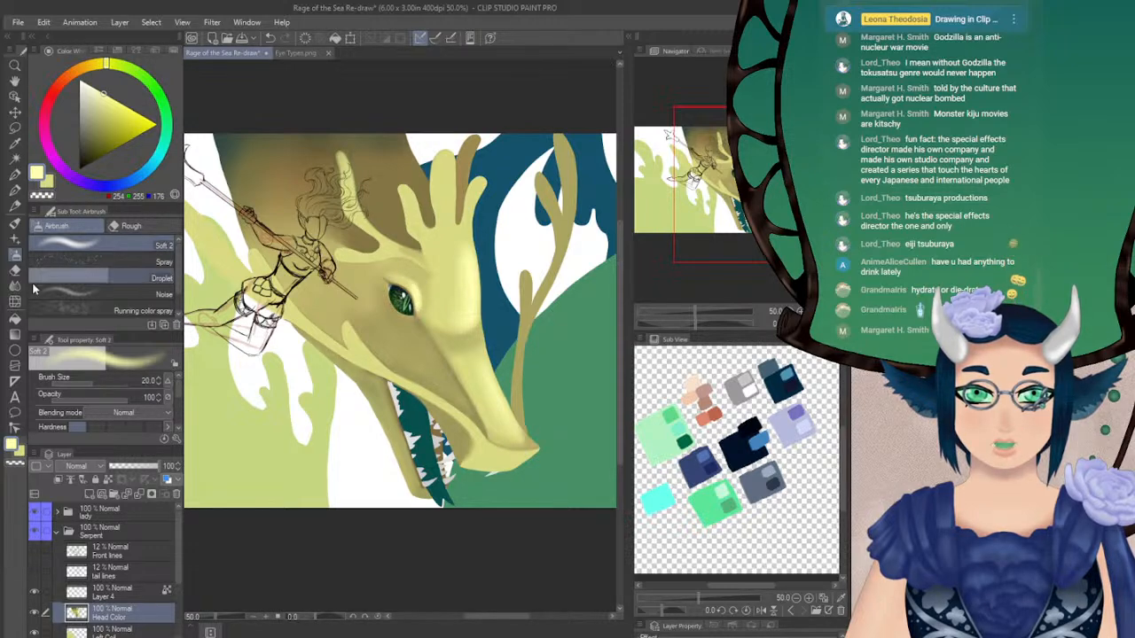
left_click(13, 287)
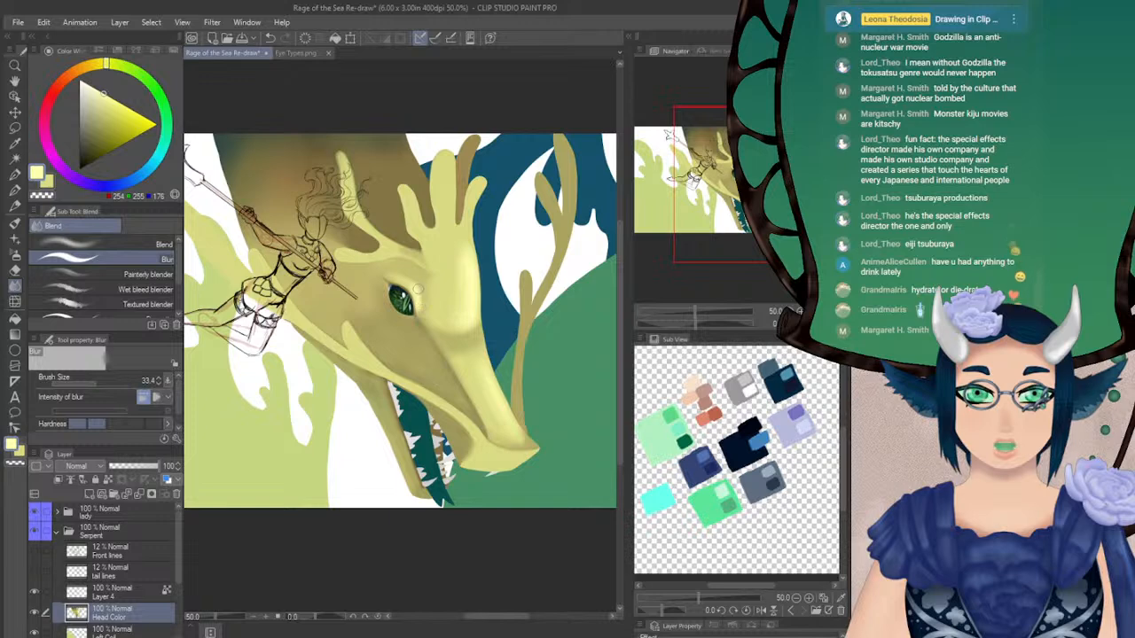
left_click_drag(443, 298, 405, 310)
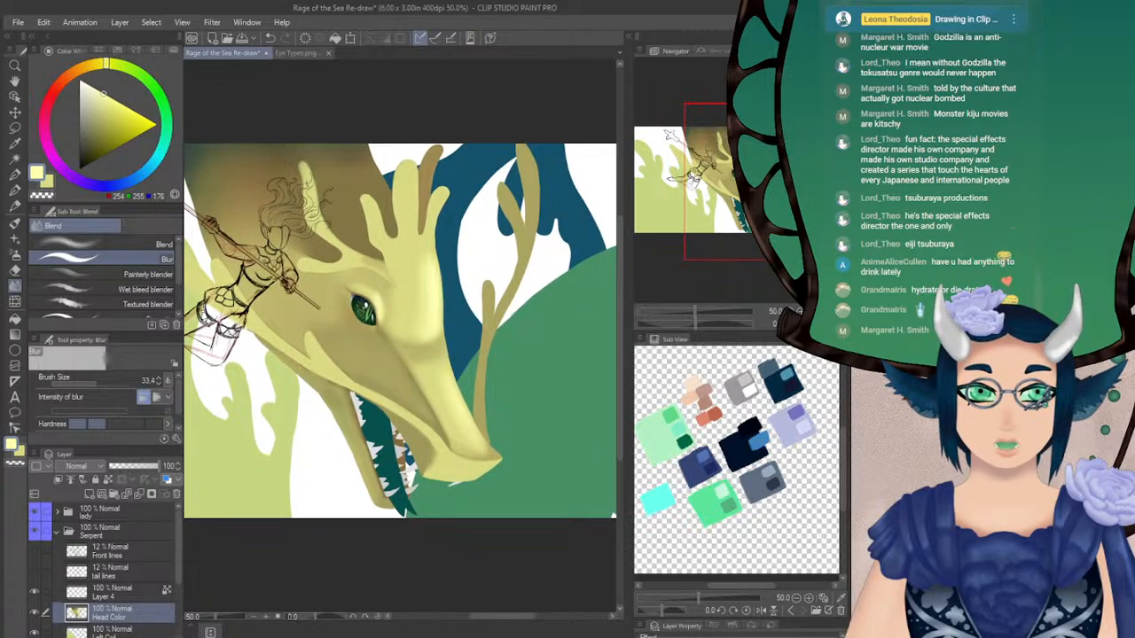
key("h")
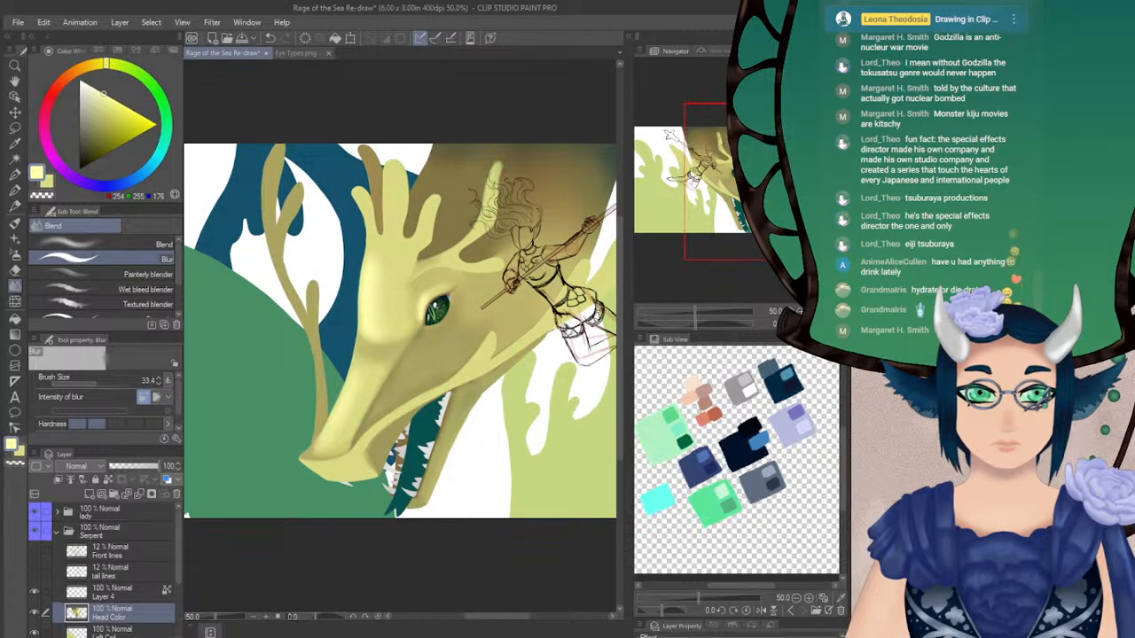
key("h")
left_click_drag(399, 354, 400, 332)
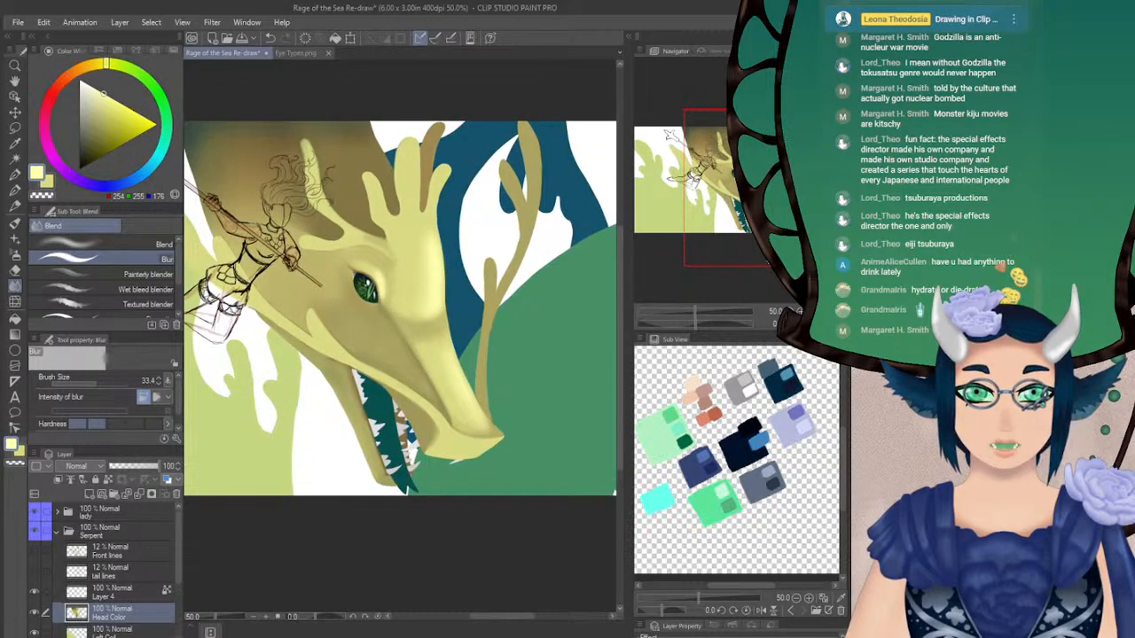
Airbrush the secondary yellow (218, 219, 132) around the serpent's eye at size 20 and blend it with Blur
left_click(48, 183)
left_click(15, 254)
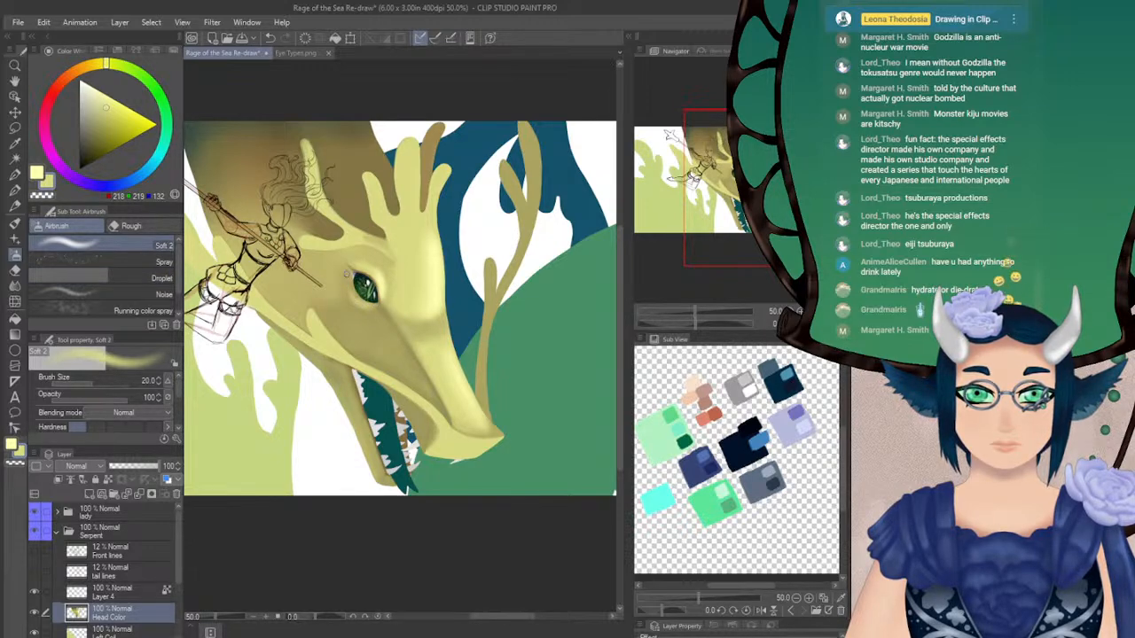
left_click(15, 286)
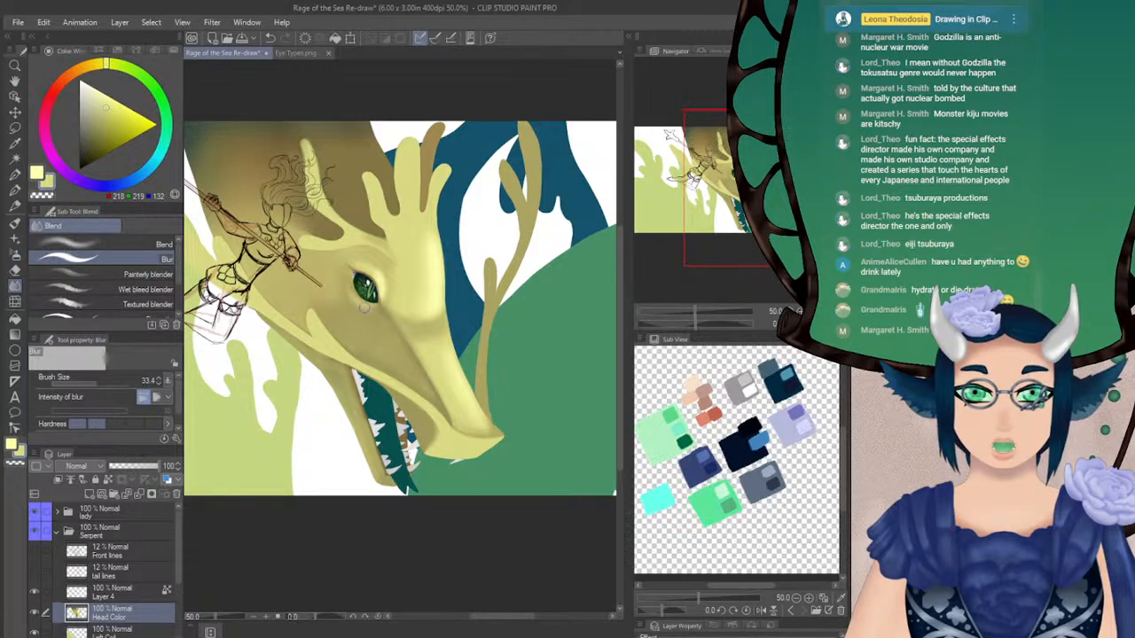
Build up the yellow below the eye with the airbrush at size 25 and 42 opacity, and soften it with a larger Blur brush
left_click(14, 253)
left_click(84, 399)
left_click_drag(143, 379, 156, 382)
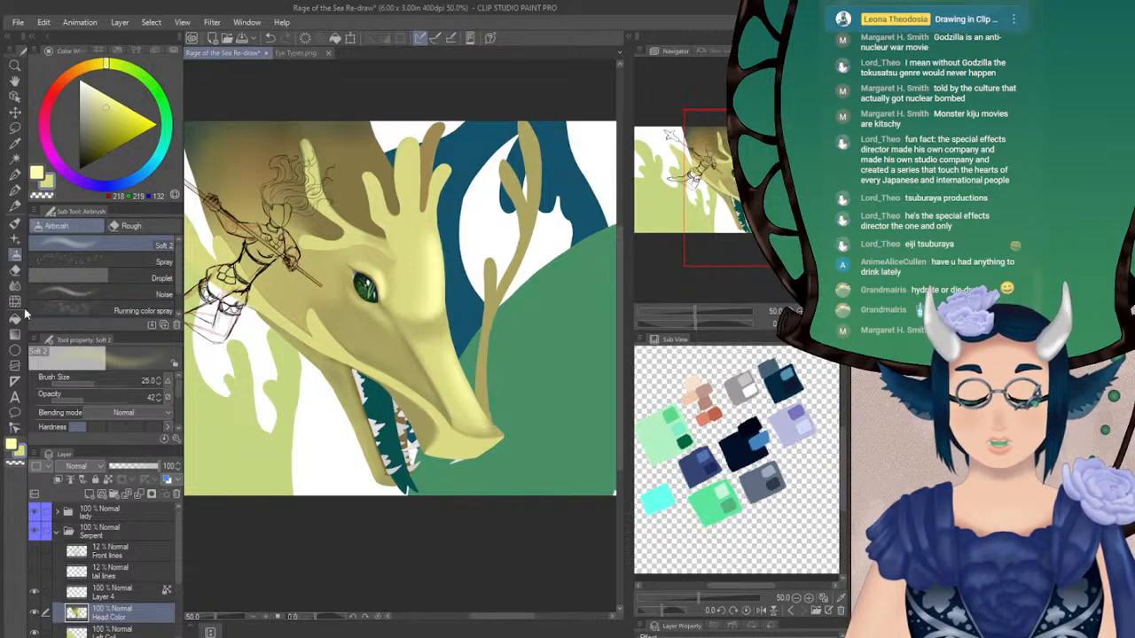
left_click(15, 286)
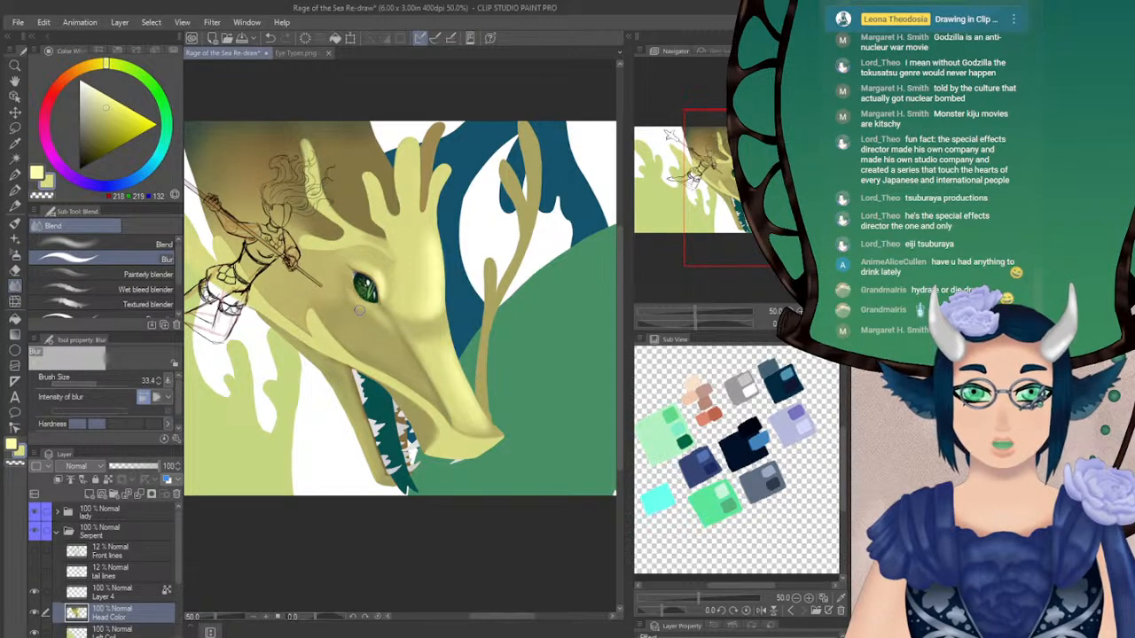
left_click(99, 382)
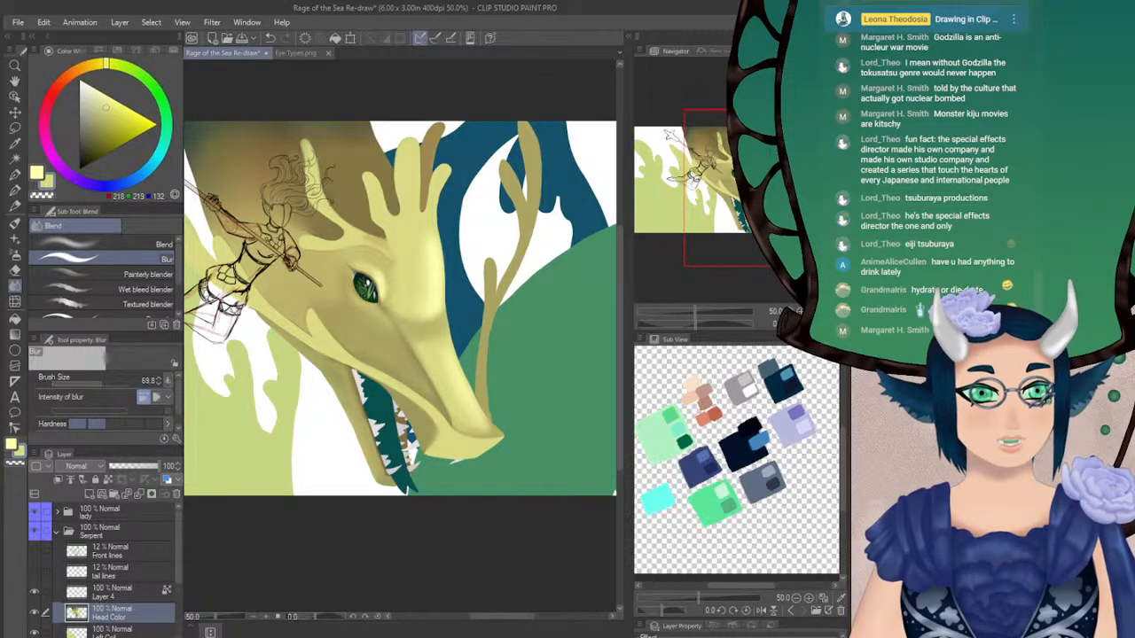
Check the serpent's head in a mirrored view and restore the normal orientation
key("h")
key("h")
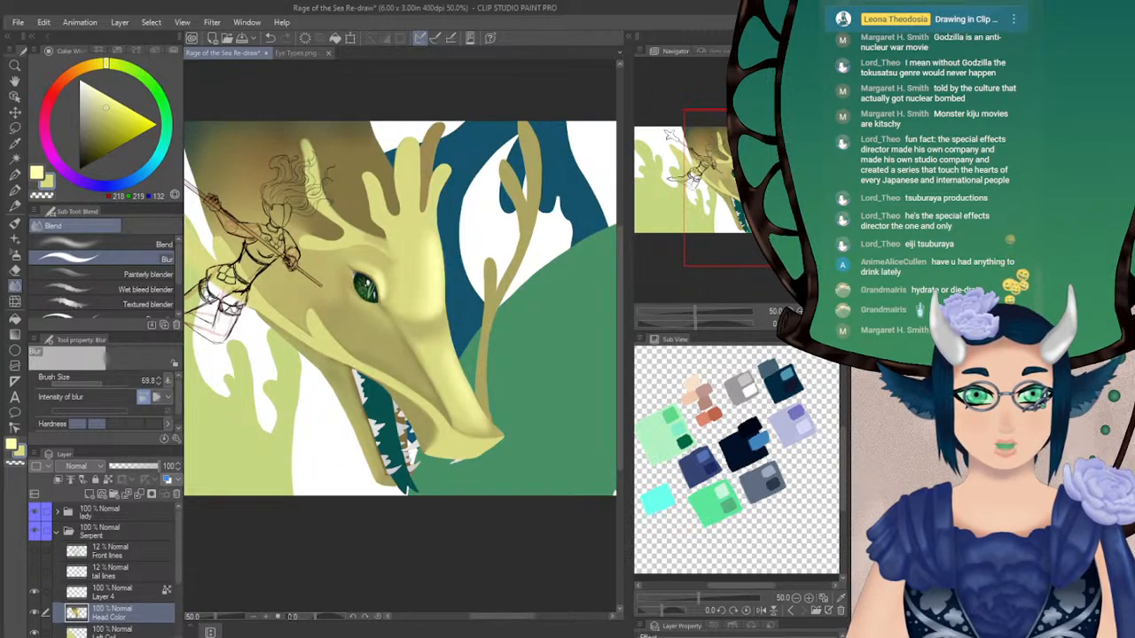
mouse_move(399, 310)
left_mouse_down()
mouse_move(434, 343)
mouse_move(426, 351)
mouse_move(416, 322)
left_mouse_up()
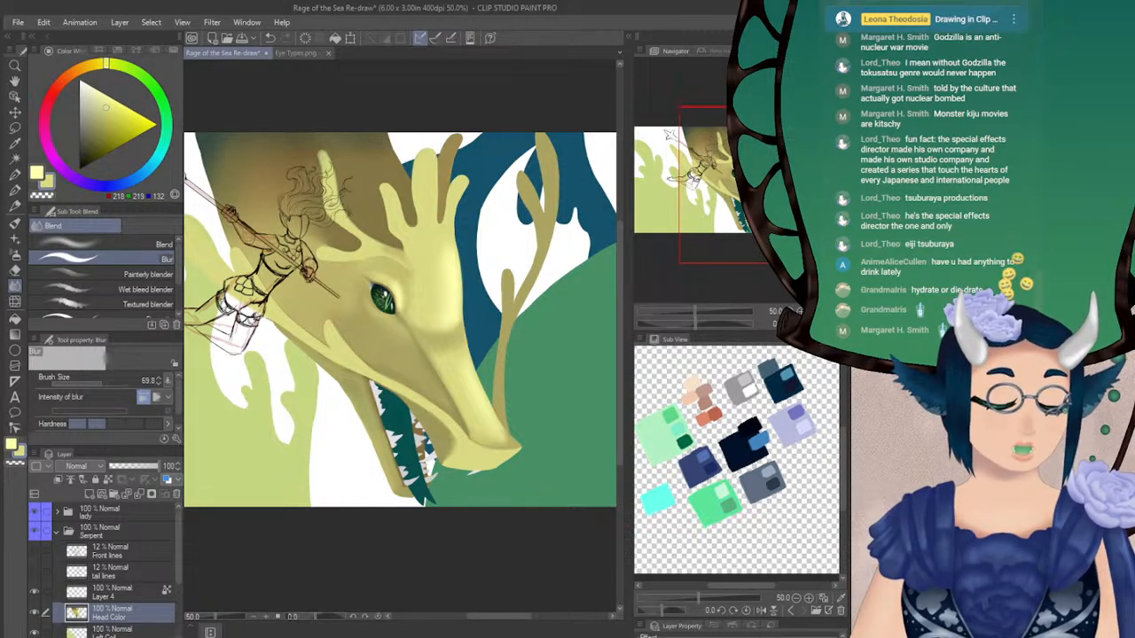
left_click_drag(399, 320, 434, 308)
left_click_drag(736, 210, 723, 191)
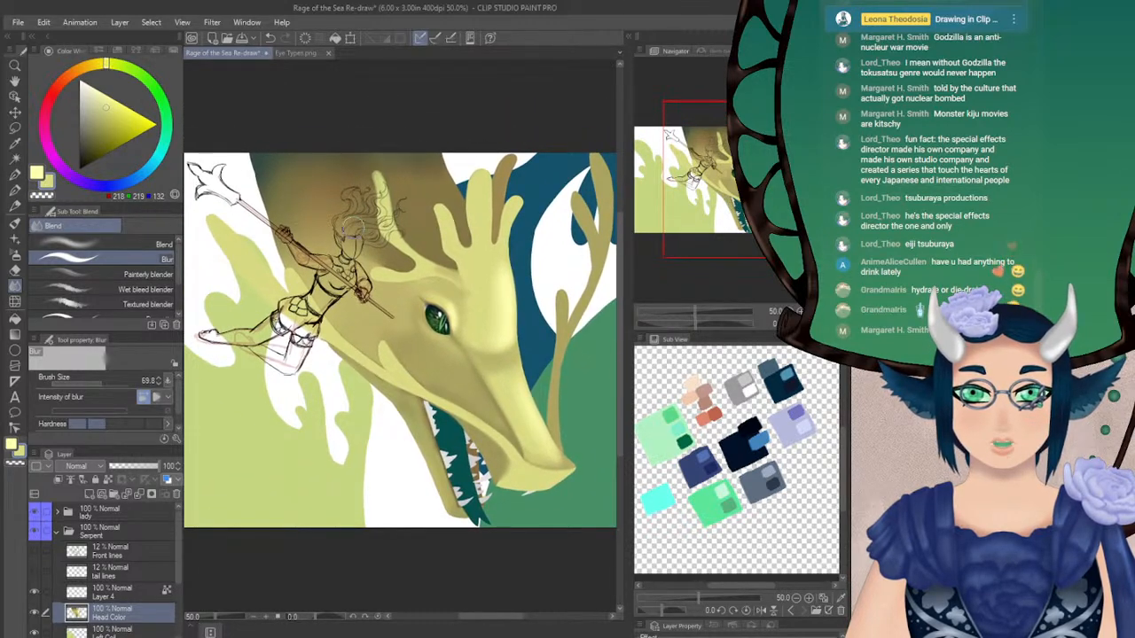
Try shading the spike behind the warrior with neck brown (133, 118, 70), using the Soft airbrush at size 158.2 and opacity 21
key("x")
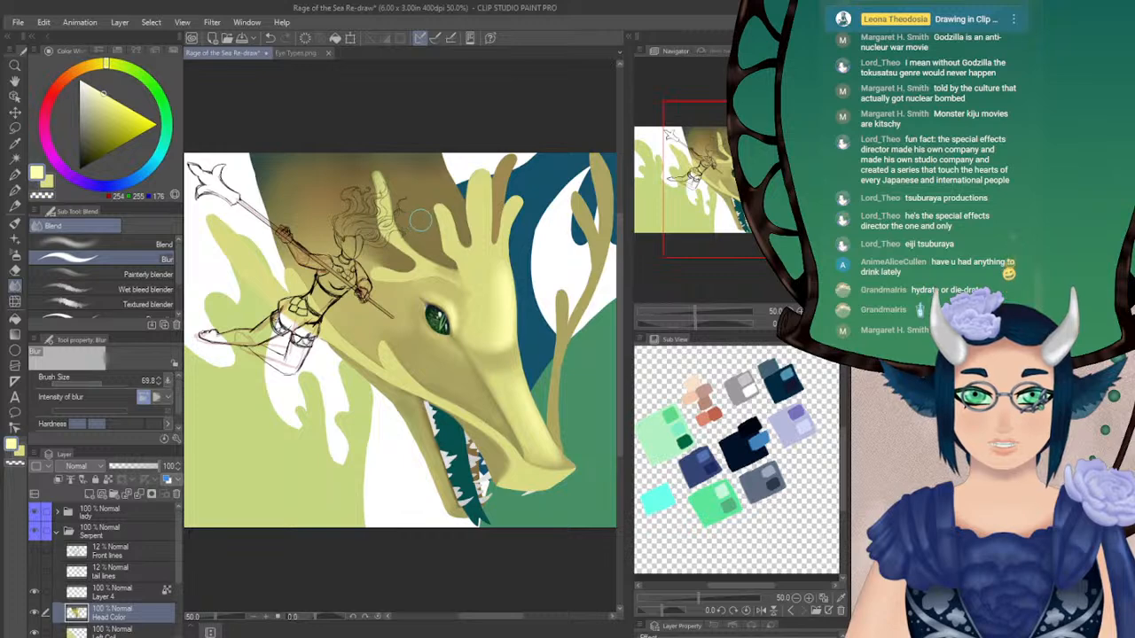
left_click(416, 222, "alt")
left_click(14, 254)
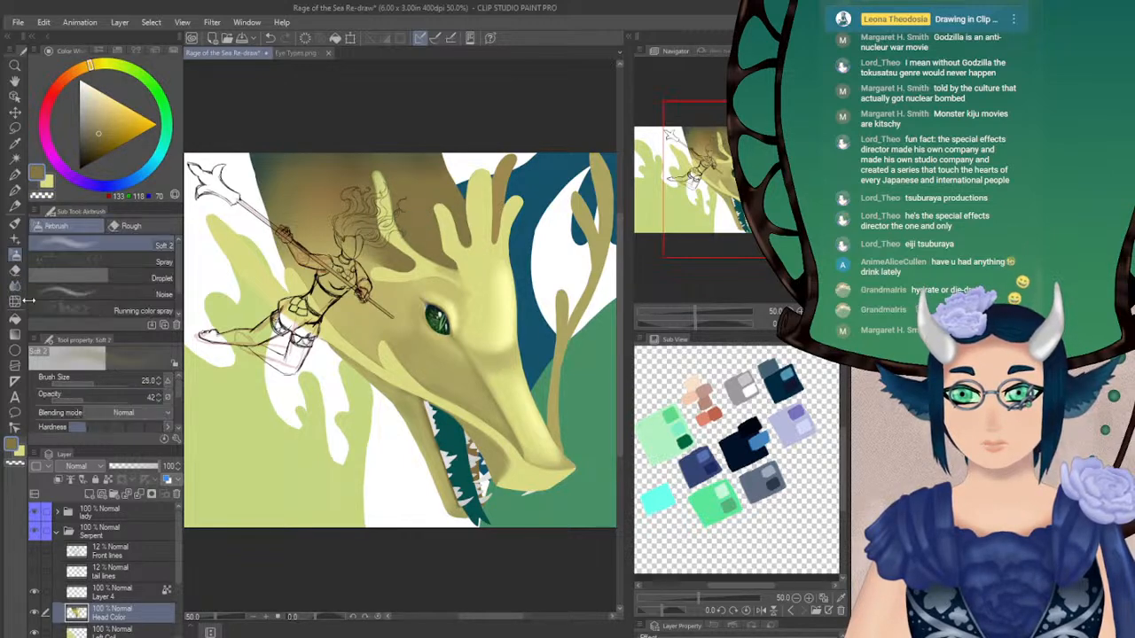
left_click_drag(69, 400, 67, 398)
left_click_drag(96, 382, 107, 381)
left_click_drag(721, 180, 708, 179)
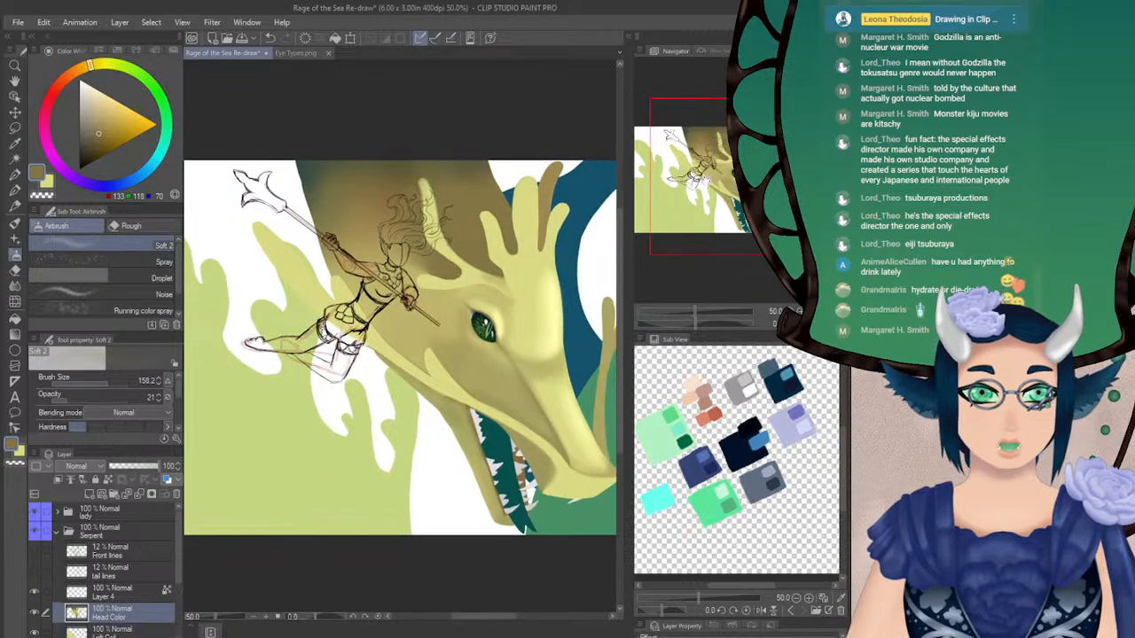
mouse_move(252, 220)
left_mouse_down()
mouse_move(309, 323)
mouse_move(365, 356)
left_mouse_up()
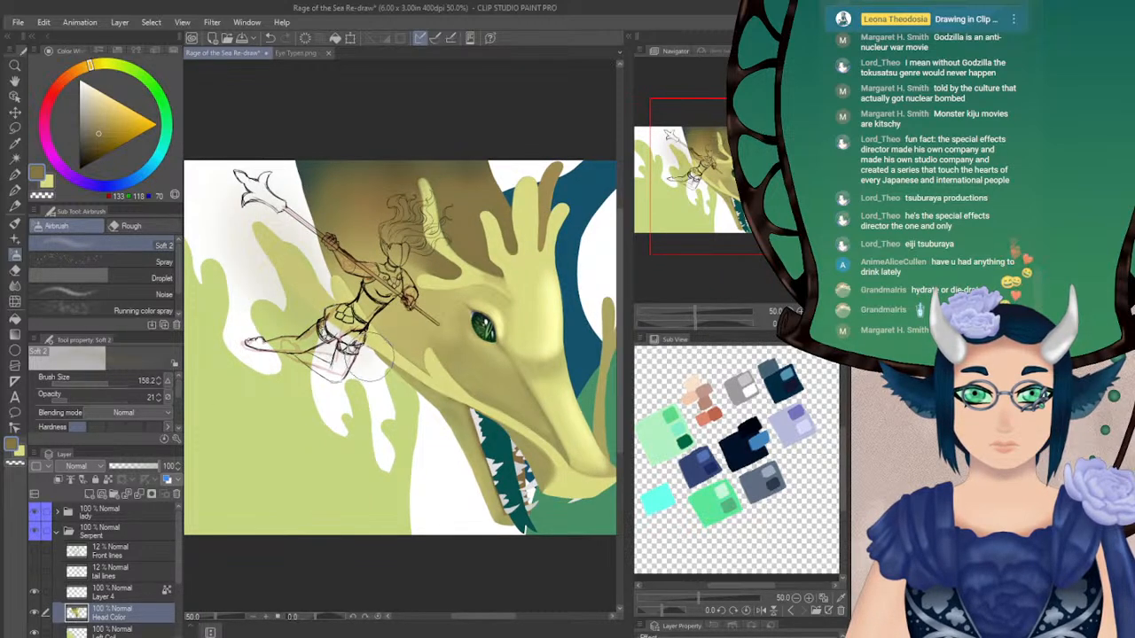
key("ctrl+z")
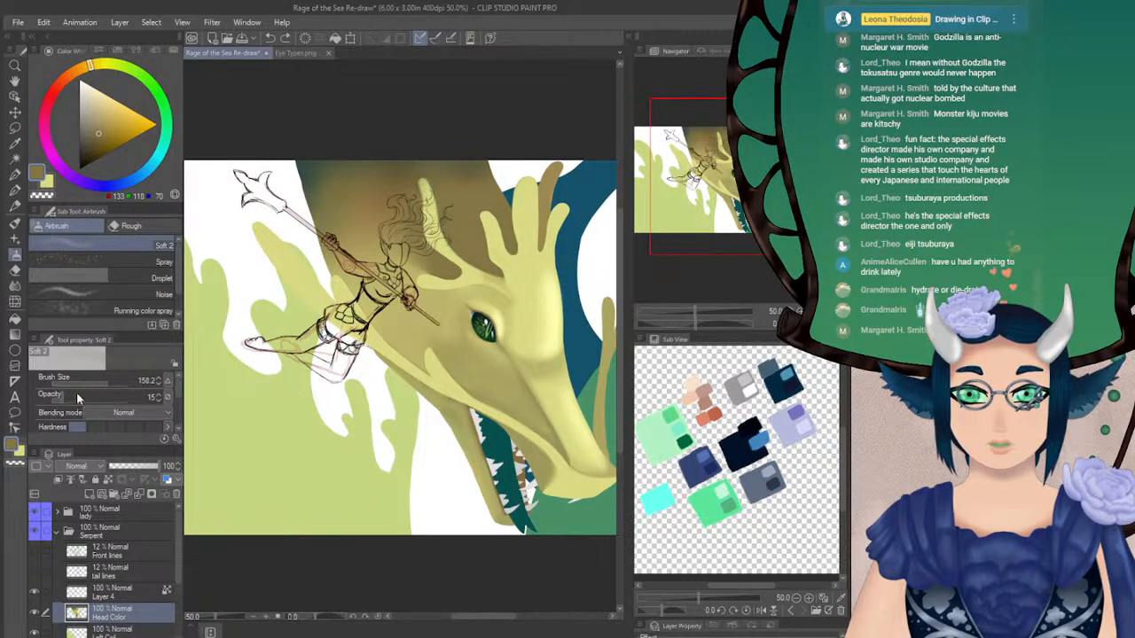
Try a broader brown shadow around the warrior with the airbrush at size 304.4 and opacity 15
left_click_drag(111, 380, 119, 381)
mouse_move(306, 299)
left_mouse_down()
mouse_move(335, 333)
mouse_move(383, 366)
left_mouse_up()
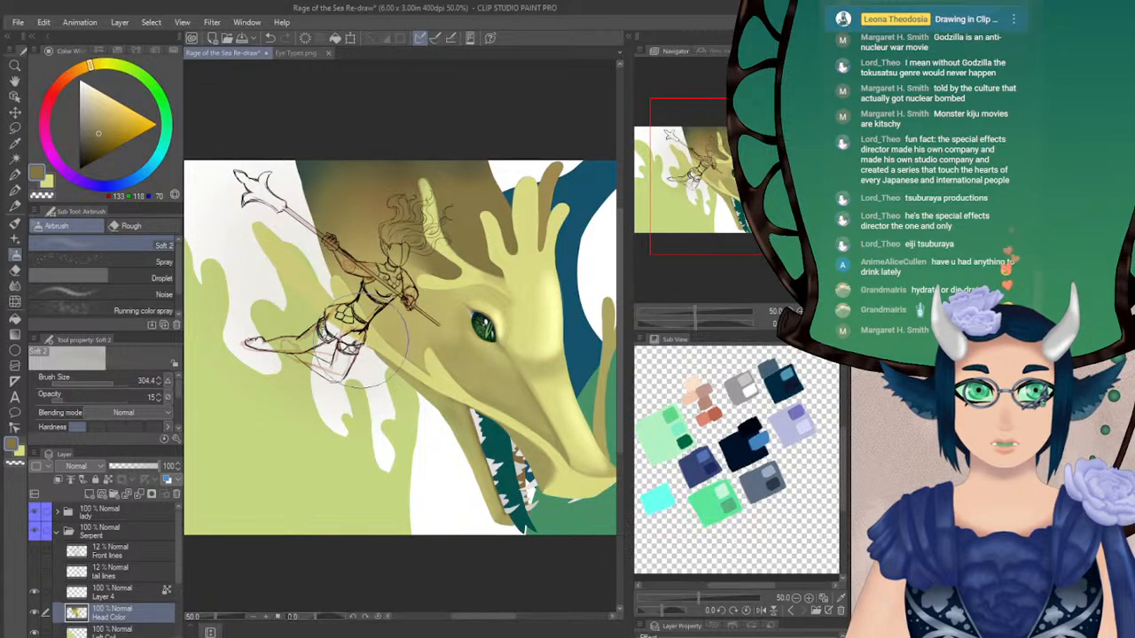
left_click_drag(720, 186, 730, 194)
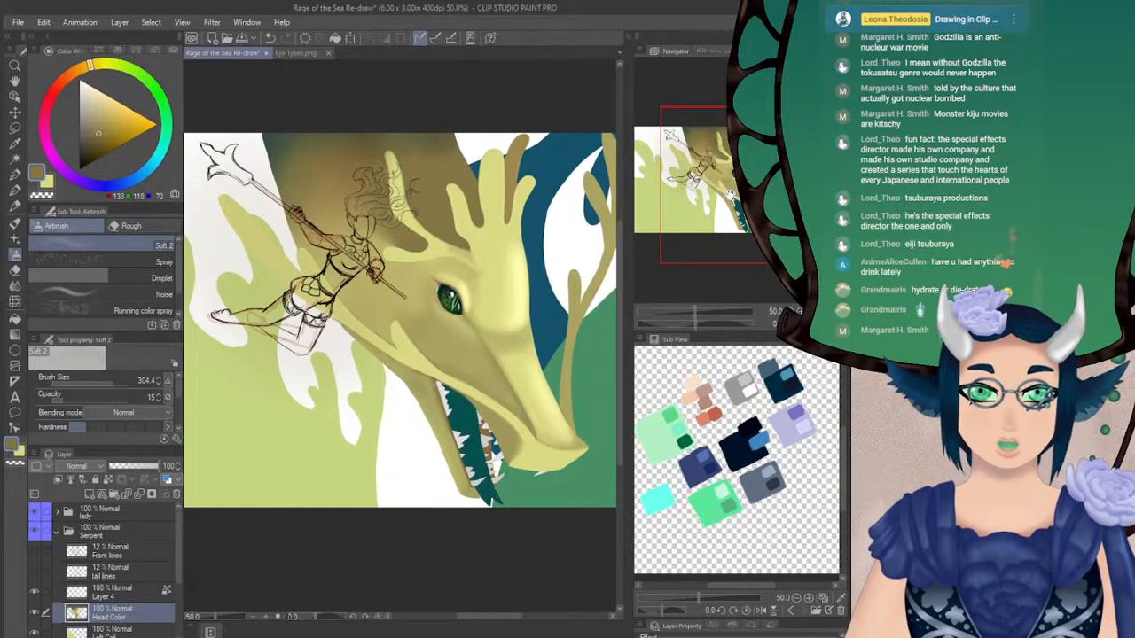
key("ctrl+z")
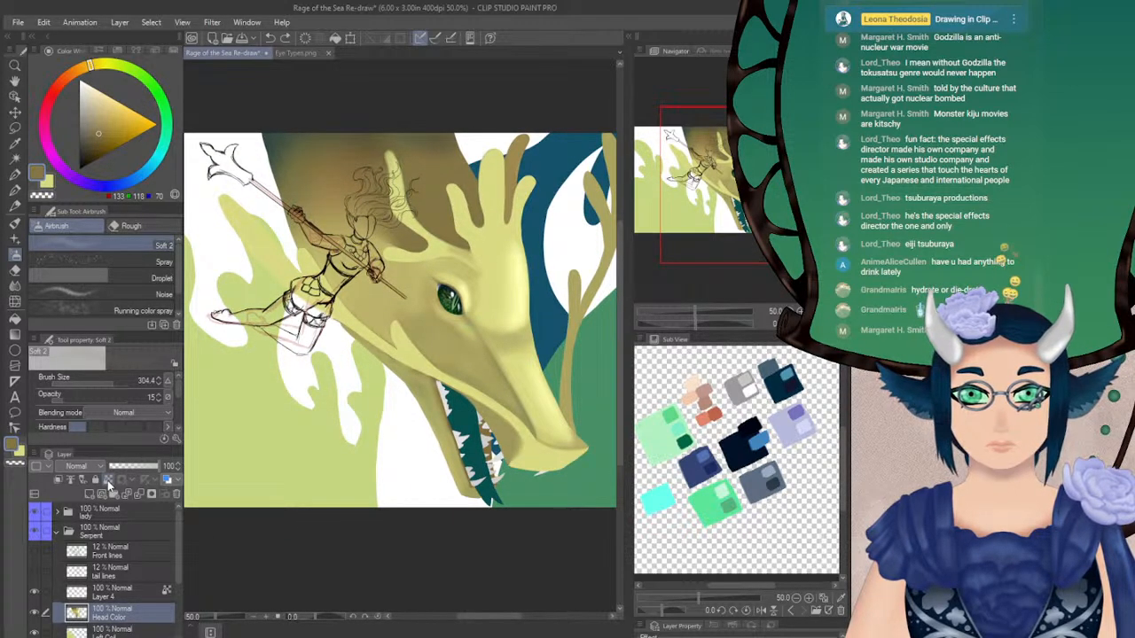
Set the Soft airbrush to pale cream (255, 238, 185), size 18 and opacity 100, and undo the test stroke on the rear spike
left_click(15, 285)
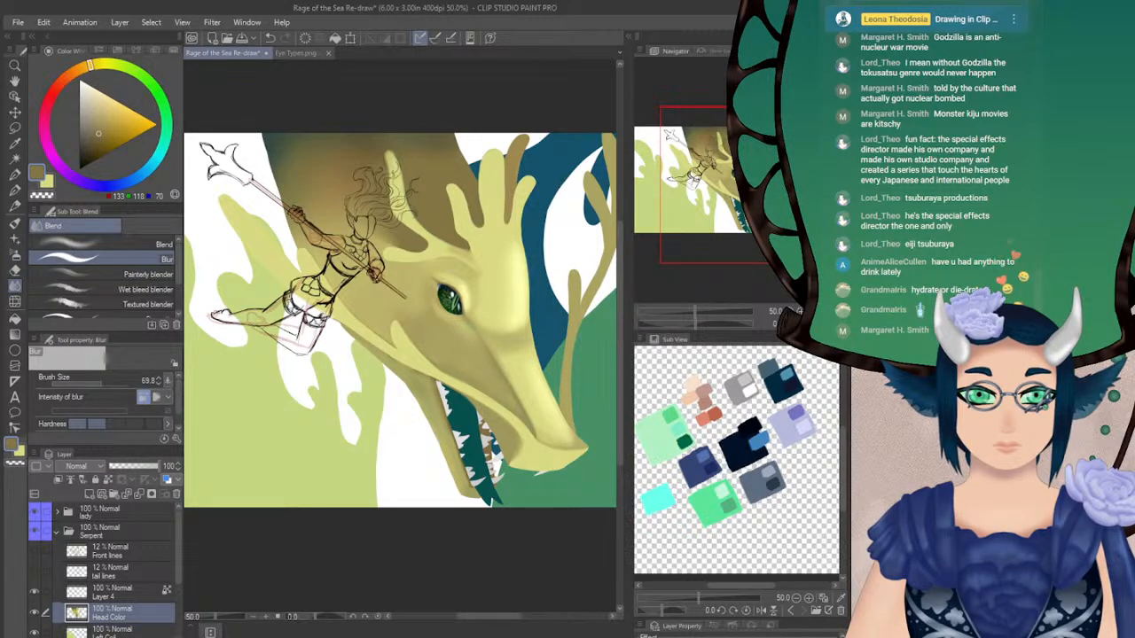
left_click_drag(513, 293, 508, 301)
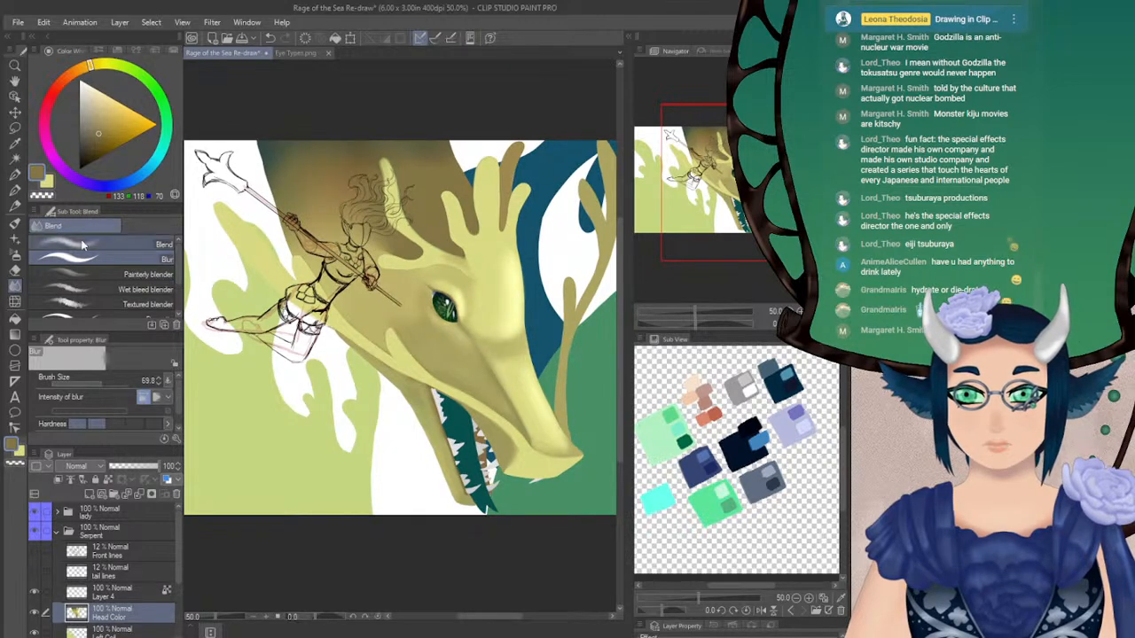
left_click_drag(89, 119, 101, 90)
left_click(15, 254)
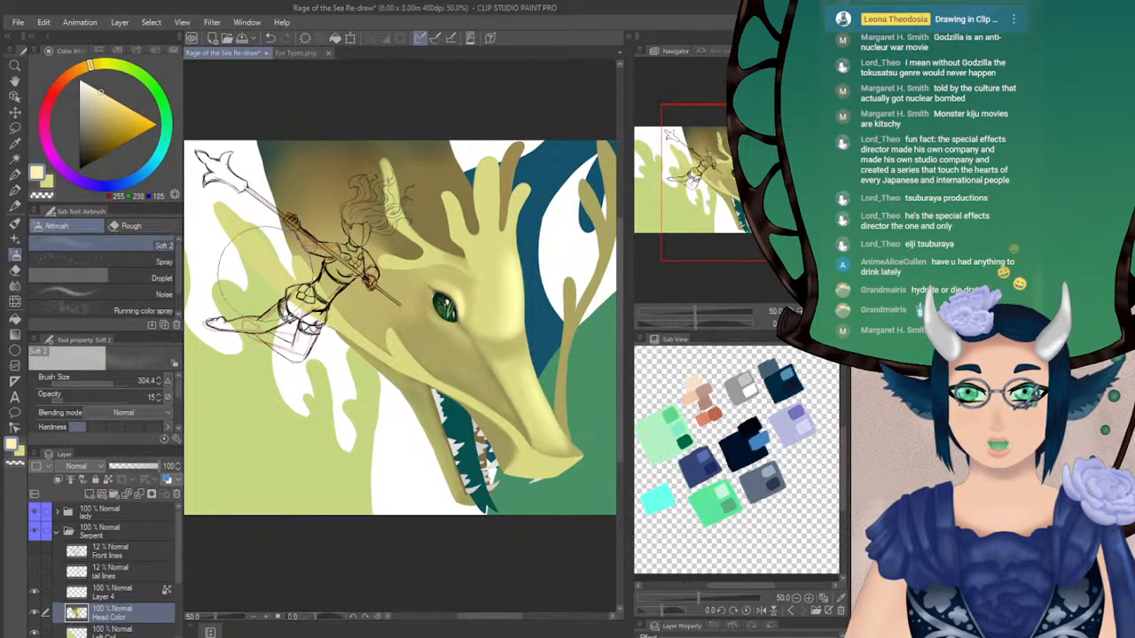
mouse_move(73, 400)
left_mouse_down()
mouse_move(129, 397)
mouse_move(94, 384)
left_mouse_up()
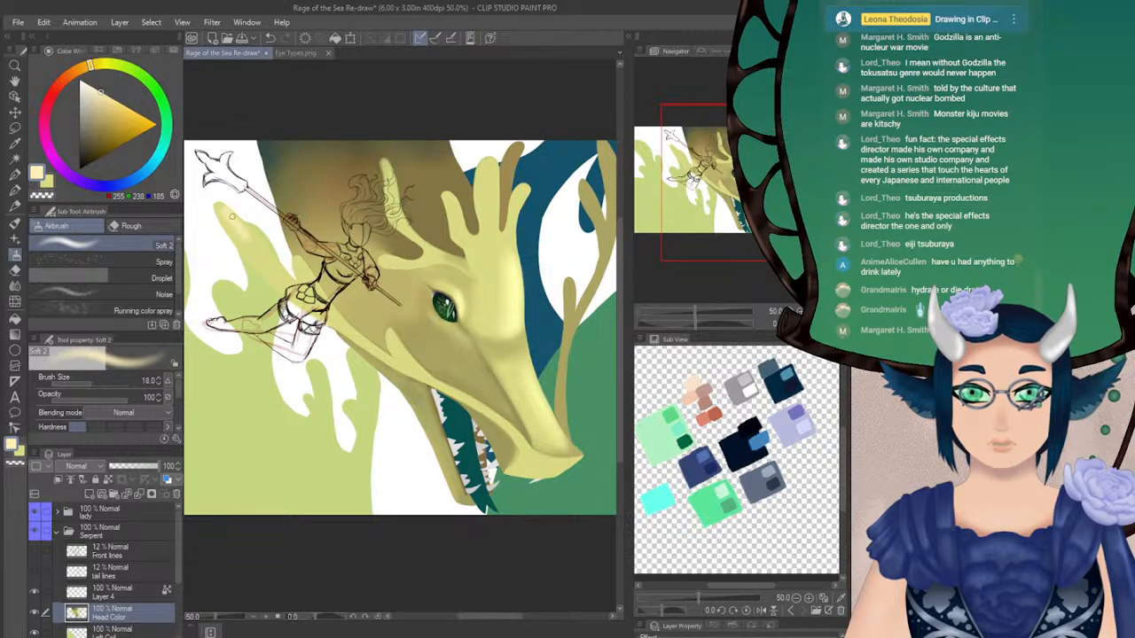
left_click_drag(245, 220, 294, 281)
key("ctrl+z")
Lock the Head Color layer's transparent pixels and add a cream highlight along the rear spike, softened with Blur at size 69.8
left_click(108, 482)
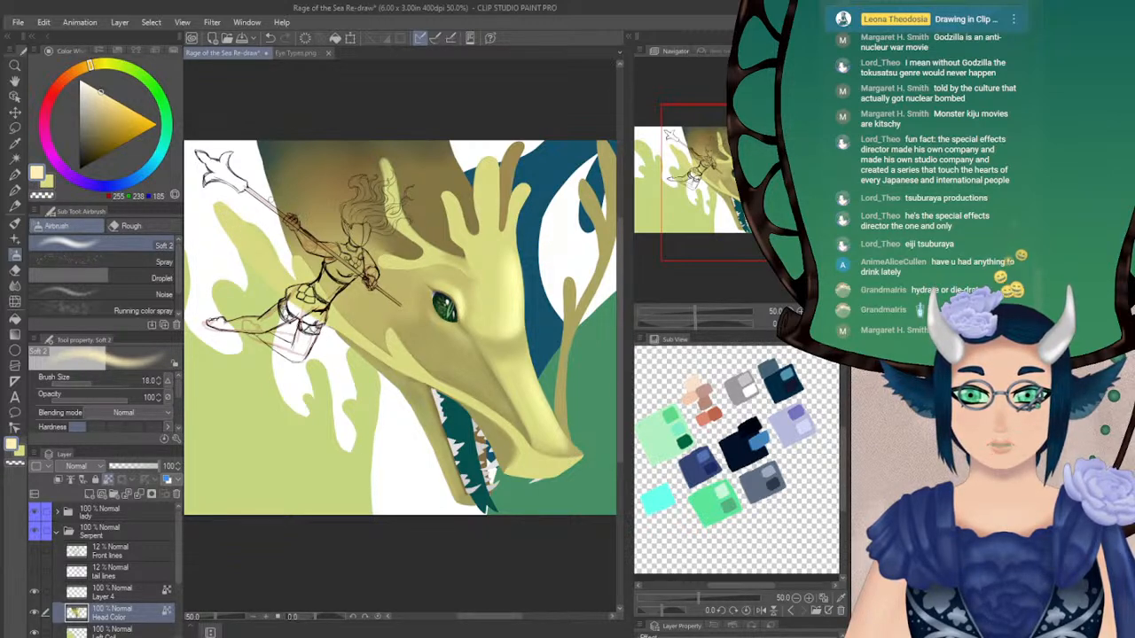
left_click_drag(250, 227, 279, 265)
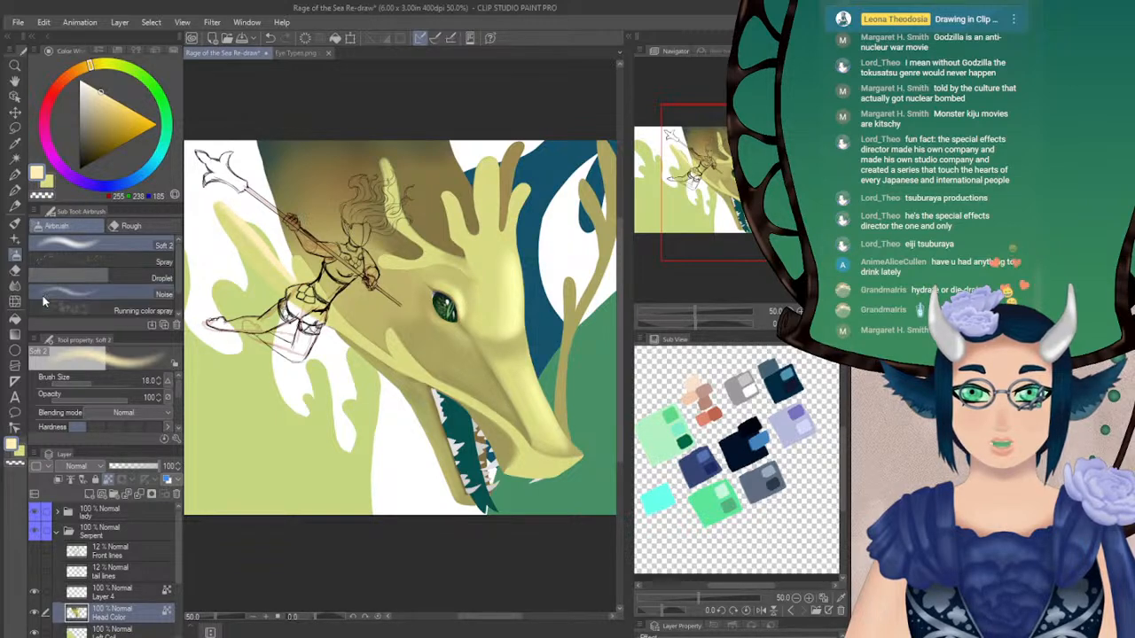
left_click(14, 285)
left_click_drag(215, 205, 311, 324)
Airbrush a finer cream highlight on the rear spike at size 10 and soften it with Blur at size 30.8
left_click(14, 255)
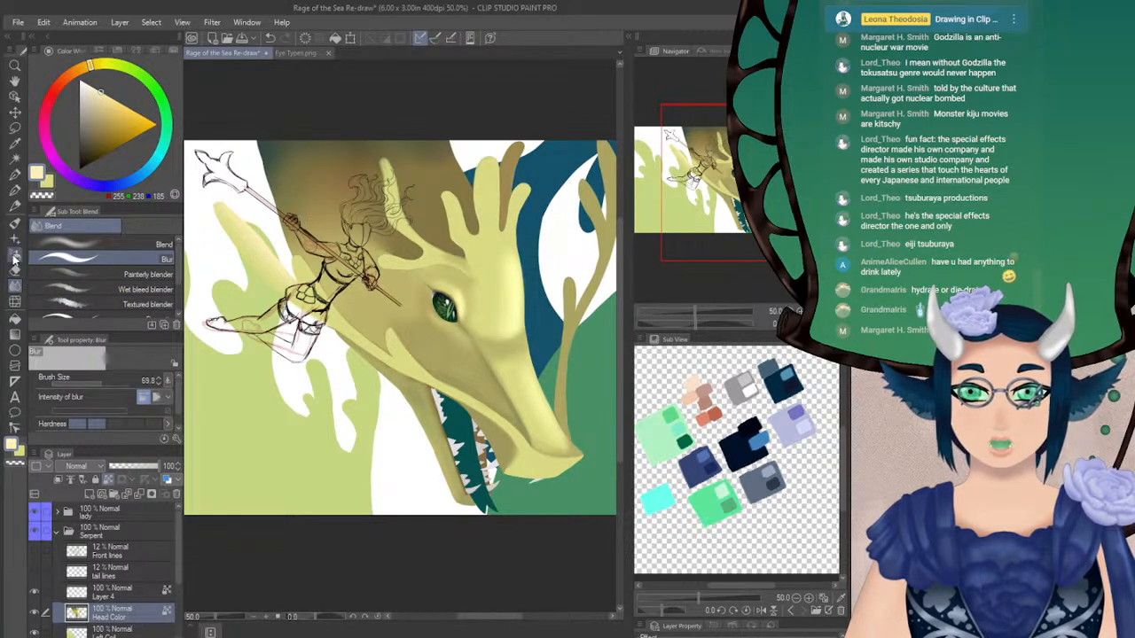
left_click(157, 384)
left_click(157, 384)
left_click(158, 384)
left_click(158, 384)
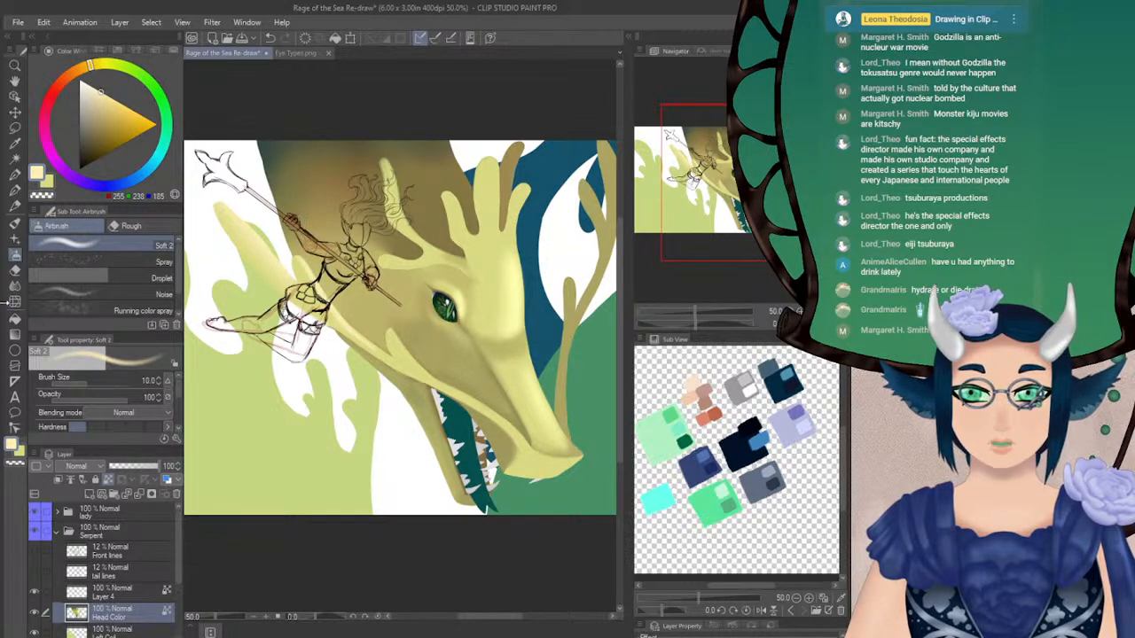
left_click(15, 287)
left_click_drag(98, 384, 95, 385)
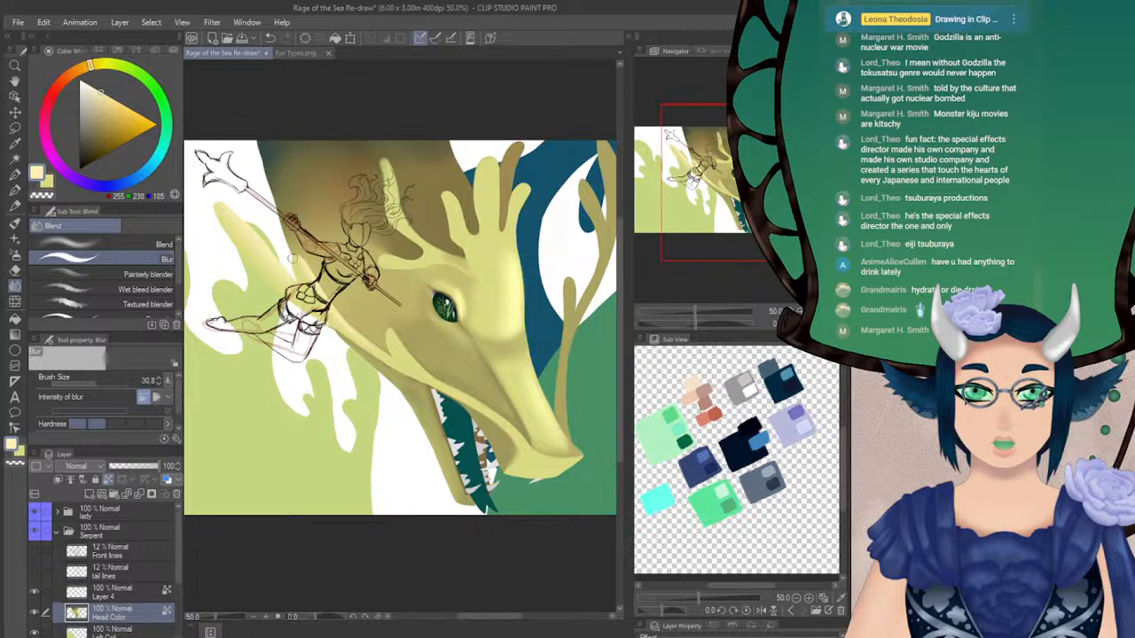
Airbrush a cream highlight on the tip of the cheek spike at size 10 and soften it with Blur
left_click_drag(453, 314, 393, 251)
left_click(14, 255)
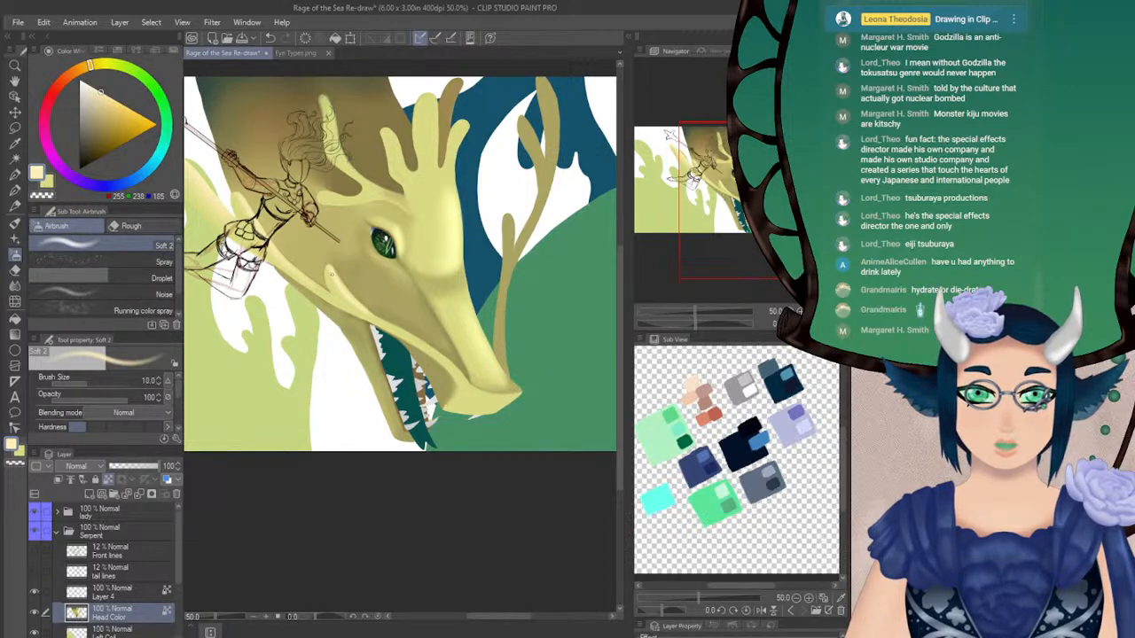
key("j")
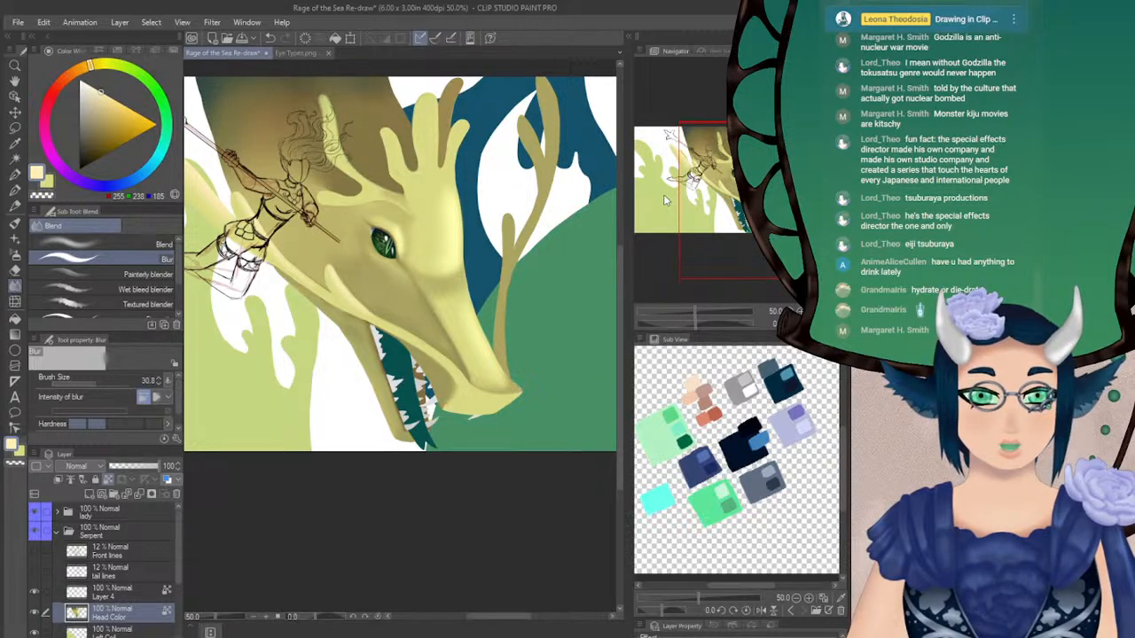
Paint olive (167, 162, 97) along the lower jaw's underside with the Turnip pen at size 26.1 and blend it with Blur at size 30.8
mouse_move(736, 206)
left_mouse_down()
mouse_move(725, 190)
mouse_move(725, 200)
left_mouse_up()
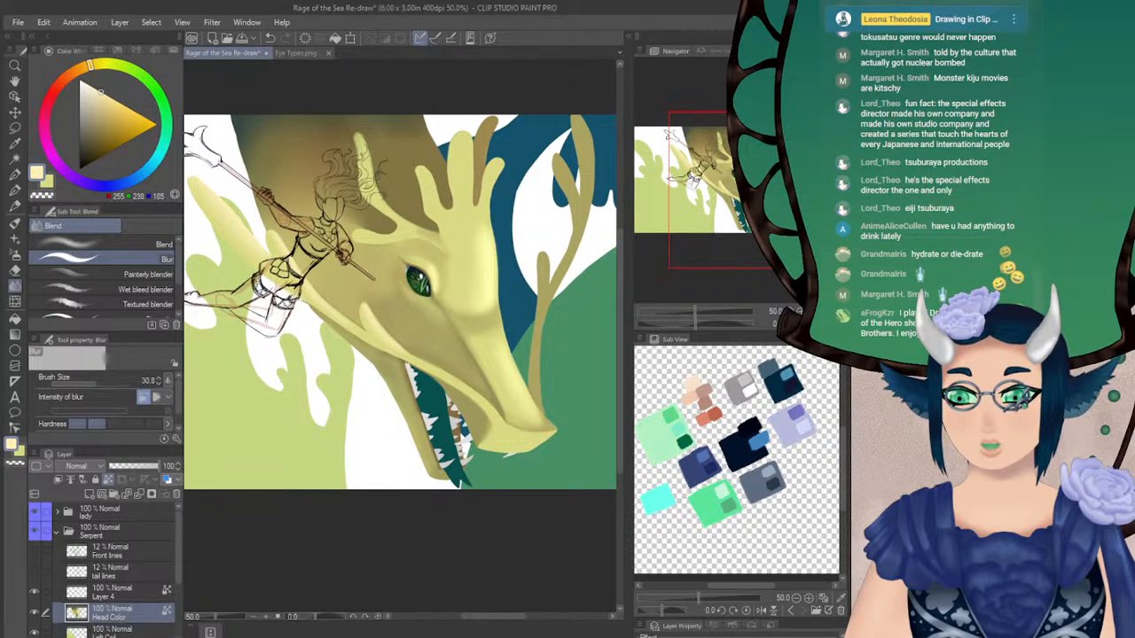
left_click_drag(729, 191, 729, 206)
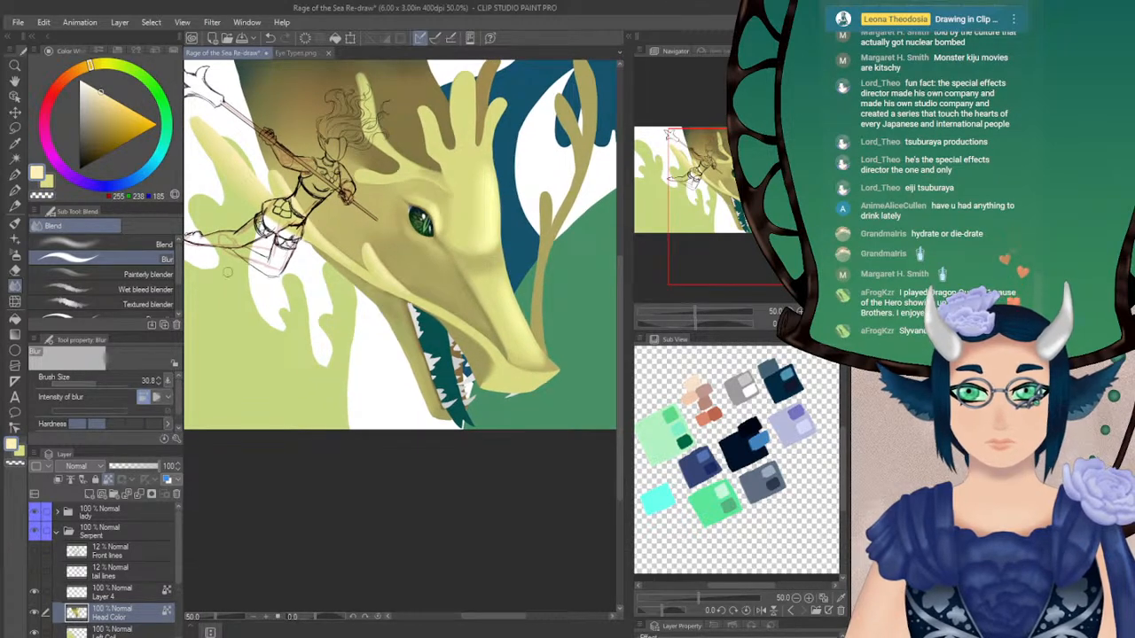
key("p")
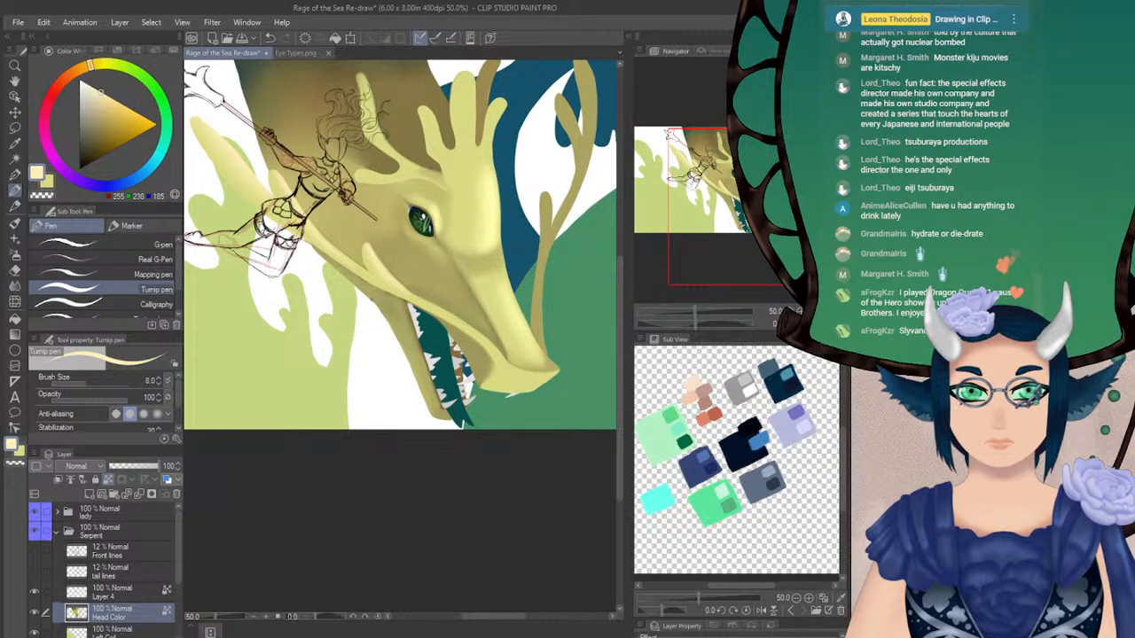
left_click(383, 290, "alt")
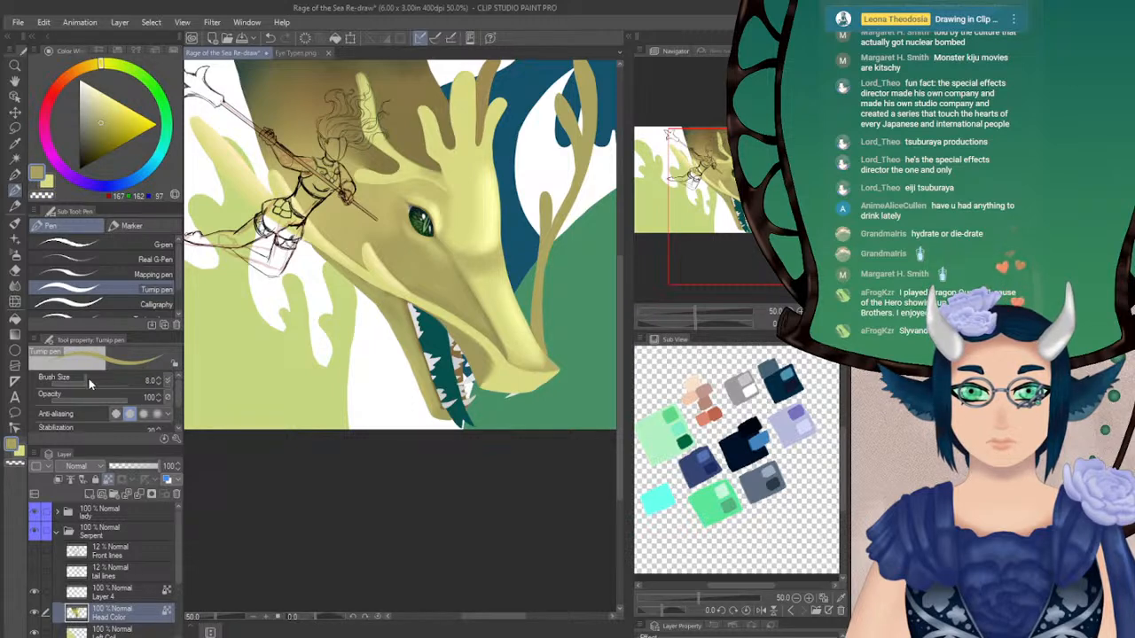
left_click_drag(86, 381, 94, 380)
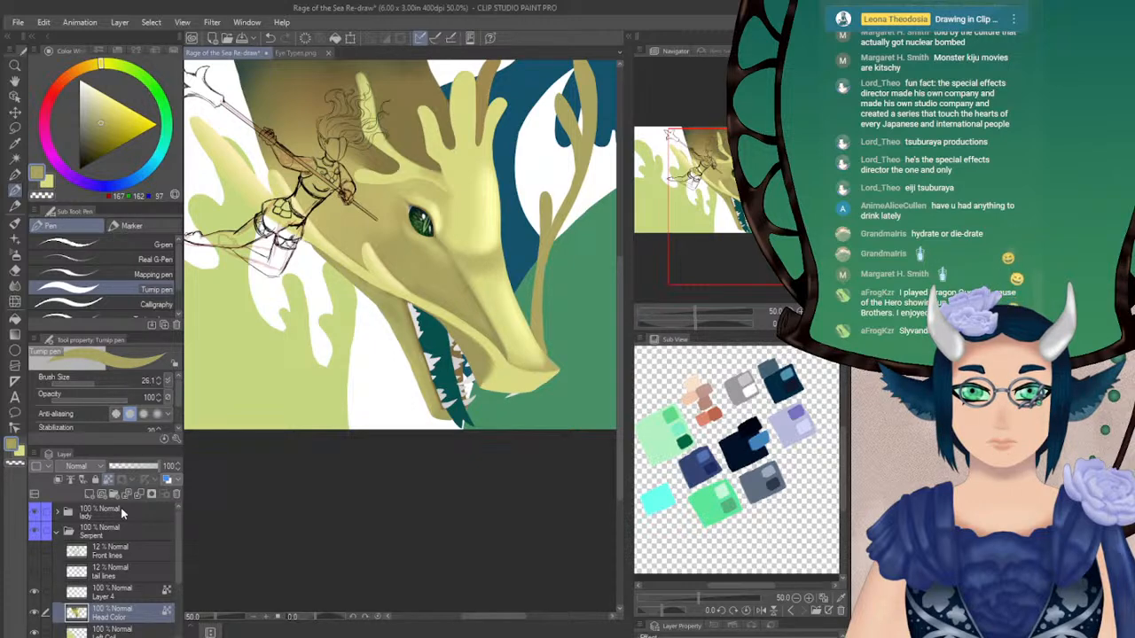
left_click_drag(320, 254, 369, 308)
key("ctrl+z")
left_click_drag(315, 251, 430, 399)
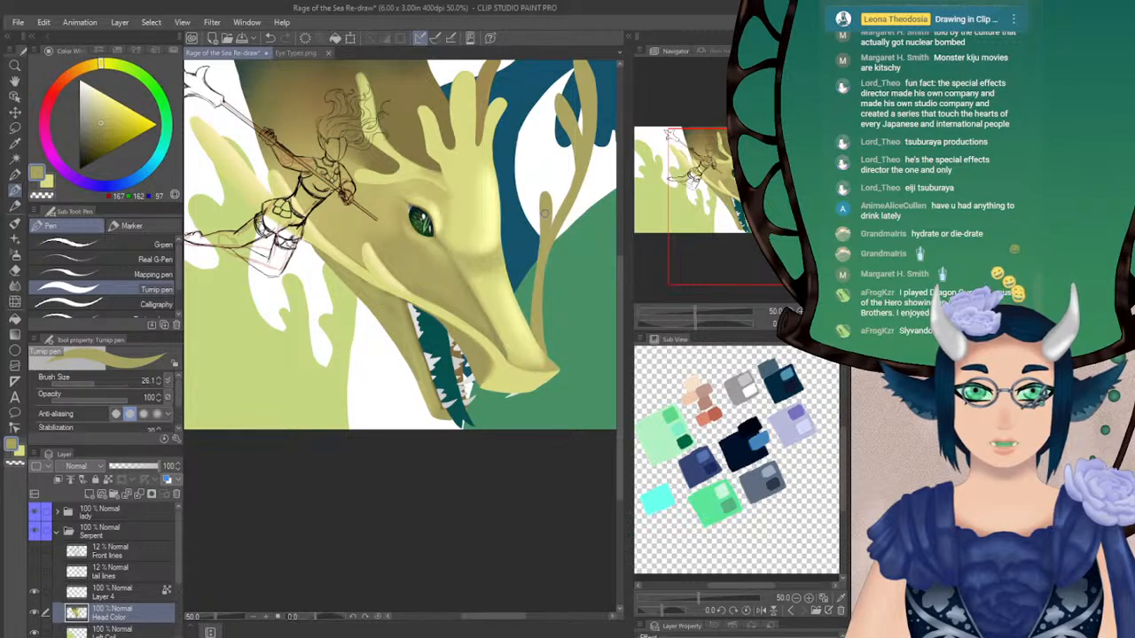
left_click(14, 285)
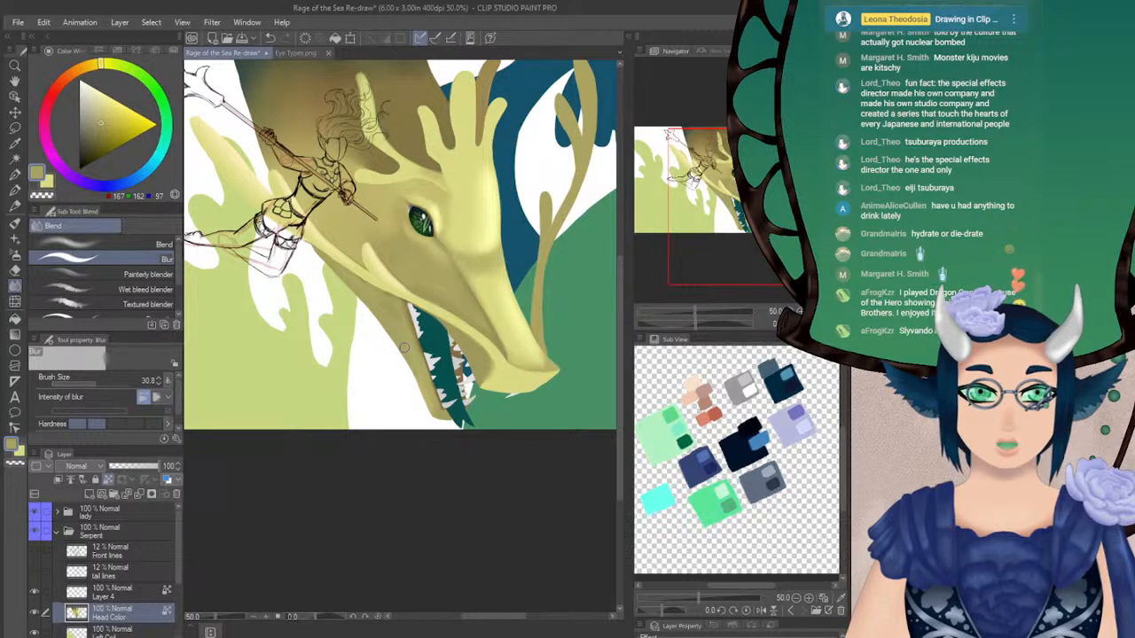
left_click_drag(359, 247, 329, 294)
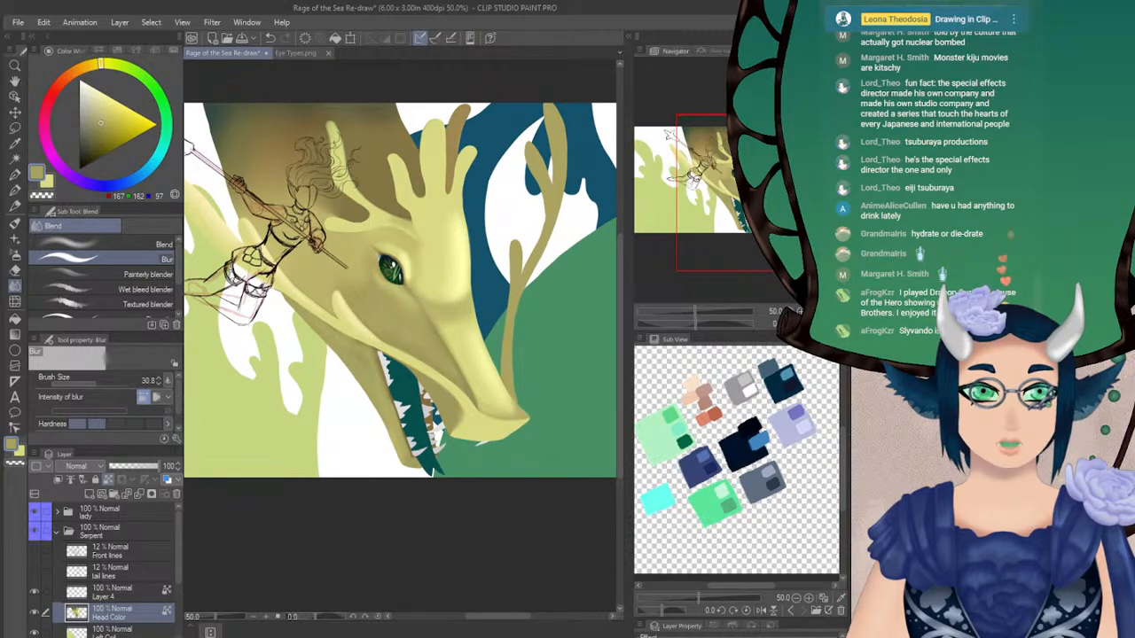
Flip the canvas view horizontally to examine the blended head and jaw, and flip it back
key("h")
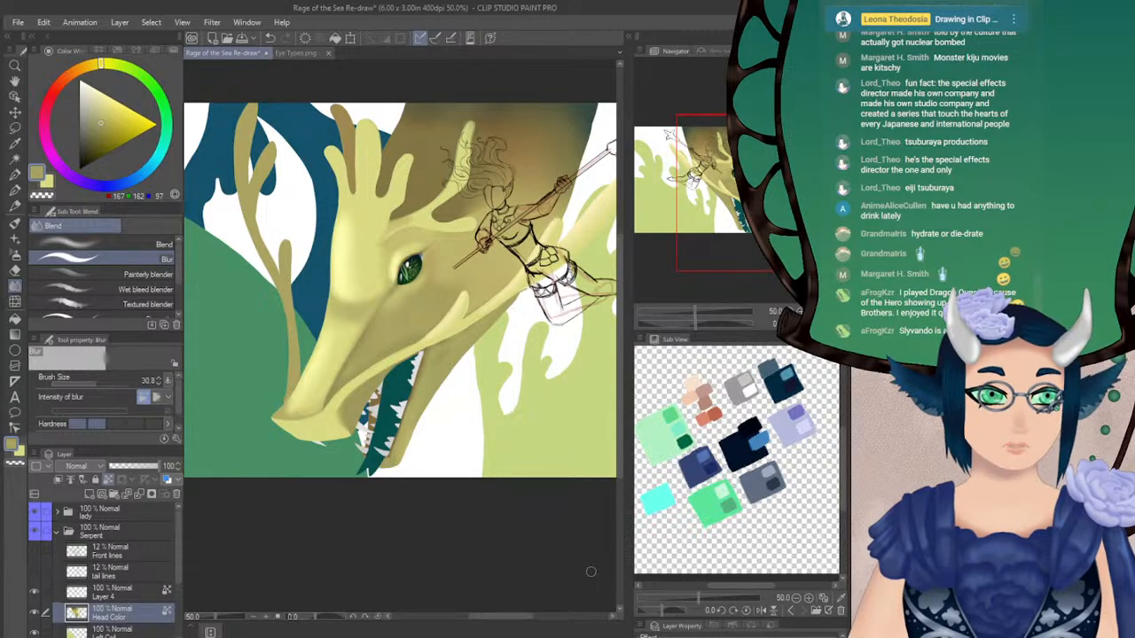
key("h")
left_click_drag(568, 264, 521, 253)
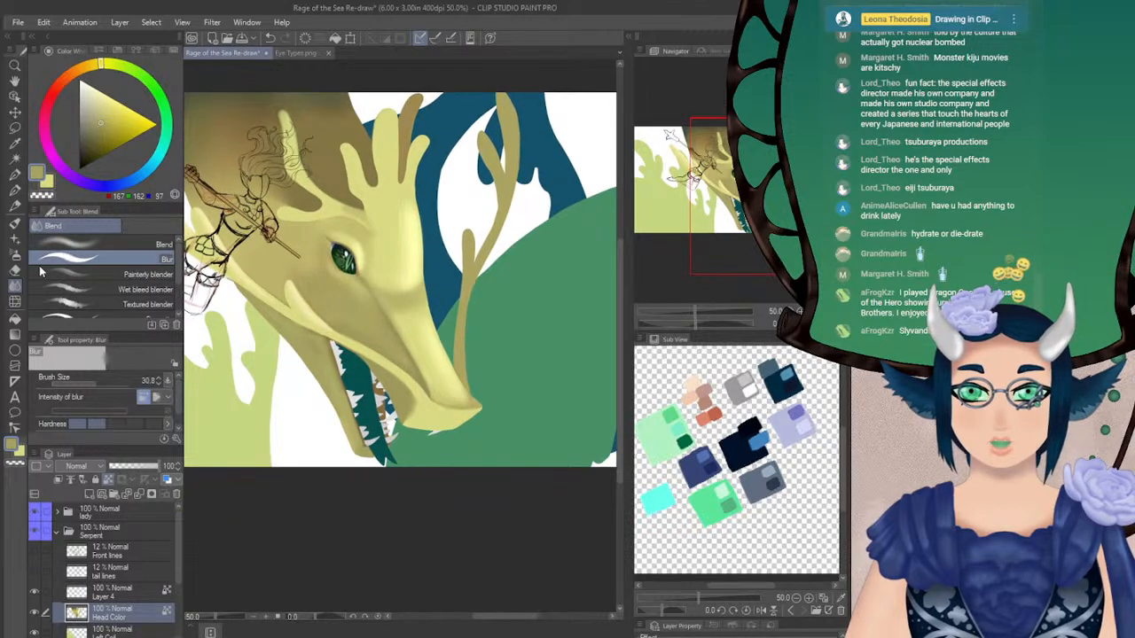
Paint brown shading (133, 118, 70) around the base of the rear spike with the Turnip pen at size 26.1 and blend it with Blur at size 30.8
left_click(15, 256)
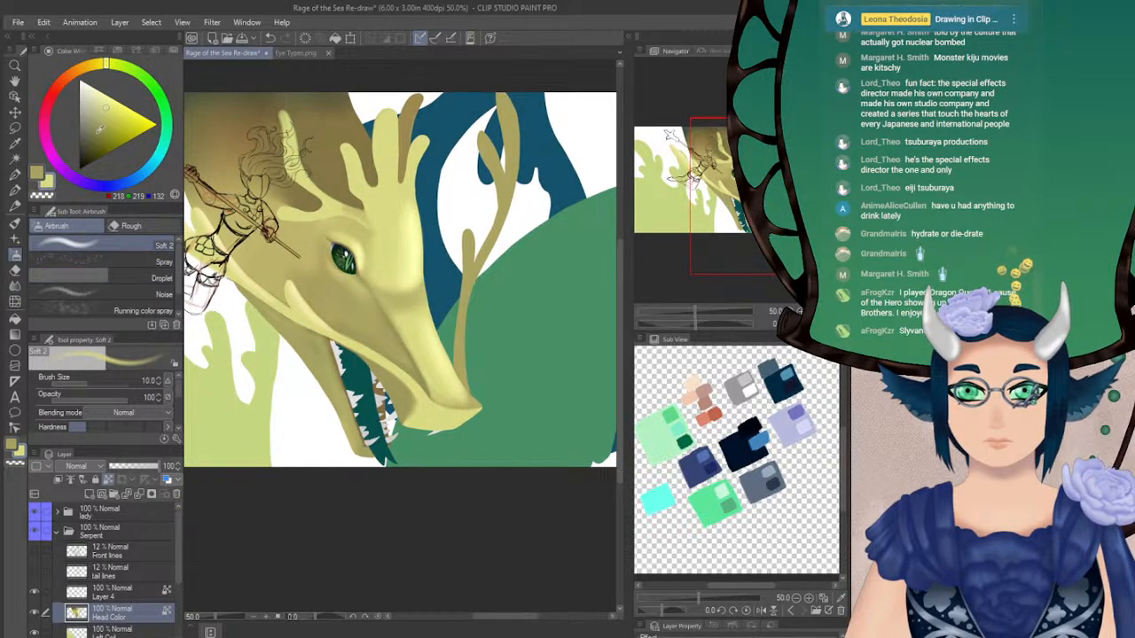
left_click(108, 94)
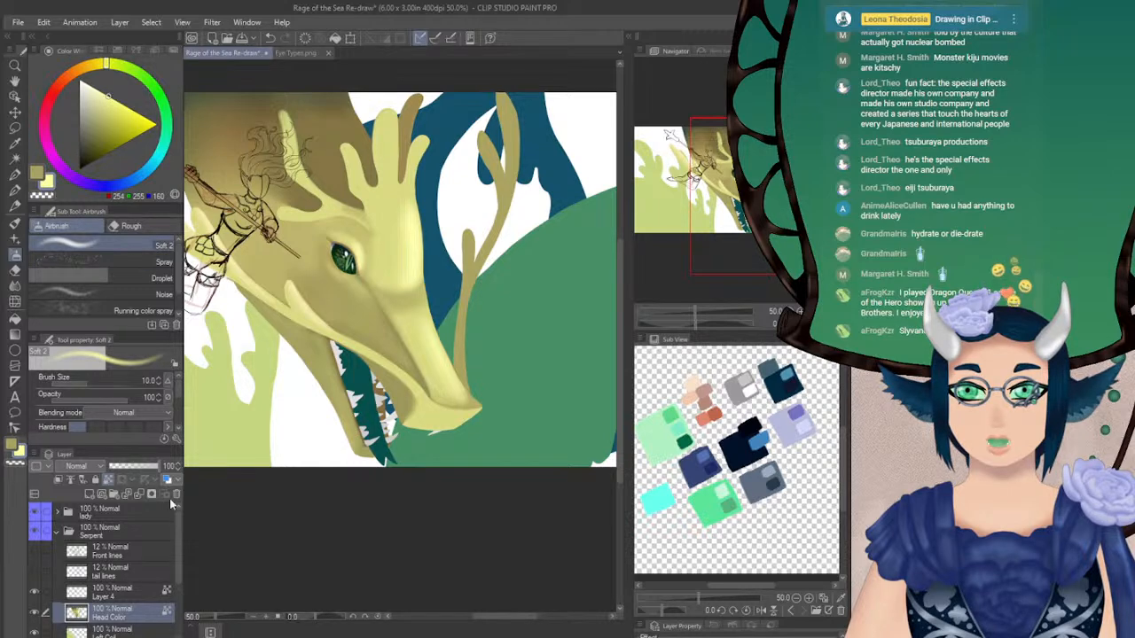
mouse_move(698, 214)
left_mouse_down()
mouse_move(696, 196)
mouse_move(709, 212)
mouse_move(698, 222)
mouse_move(671, 207)
left_mouse_up()
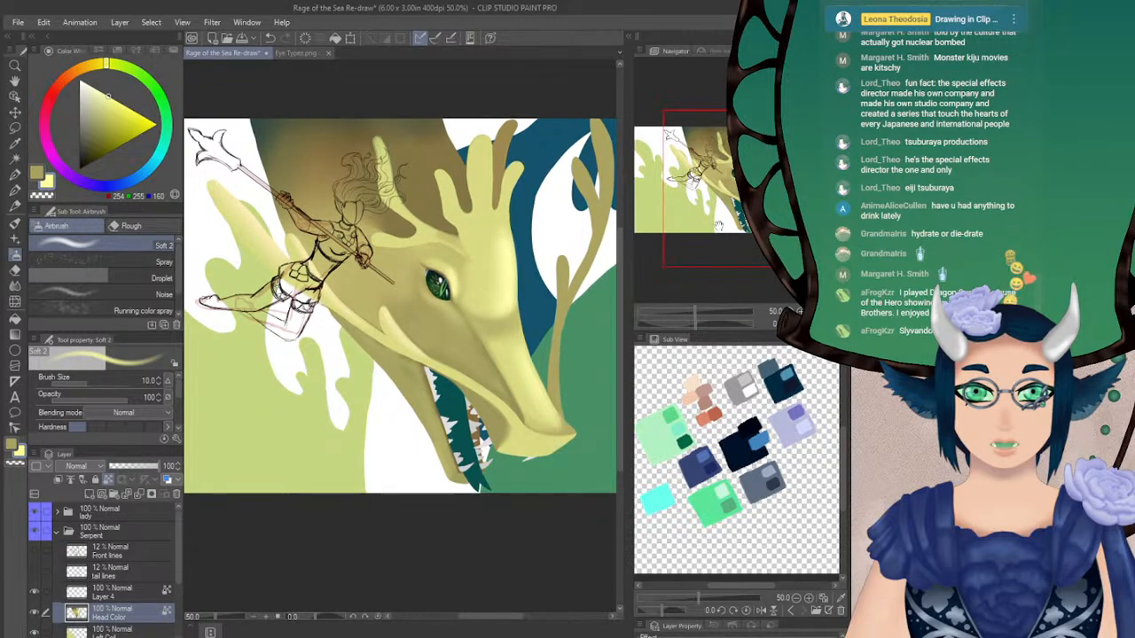
left_click(16, 189)
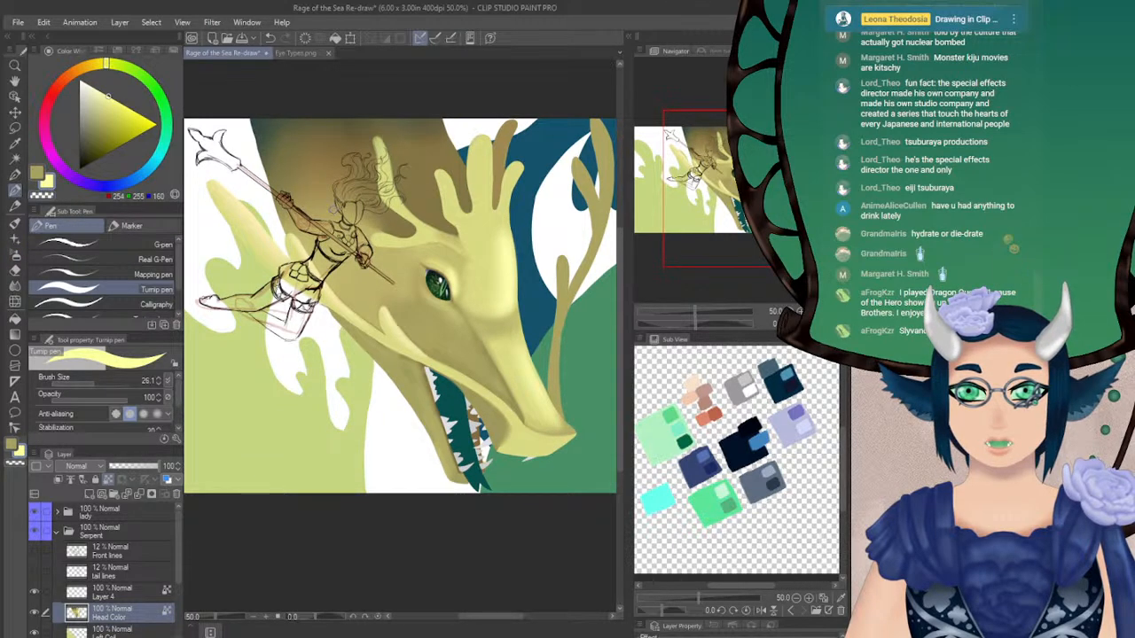
left_click(388, 215, "alt")
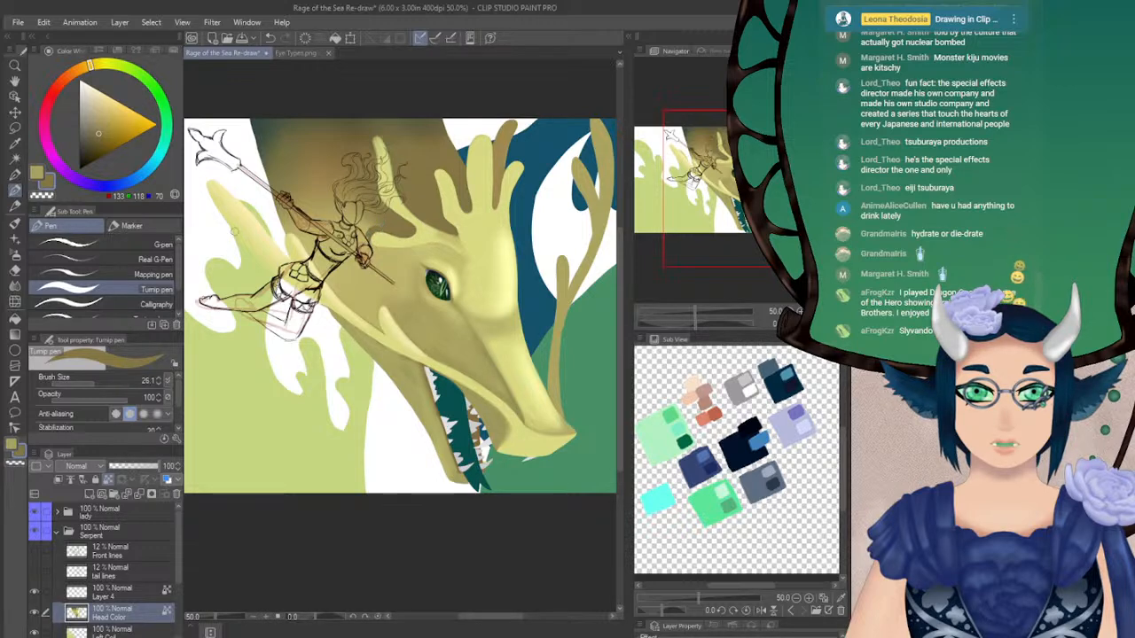
key("j")
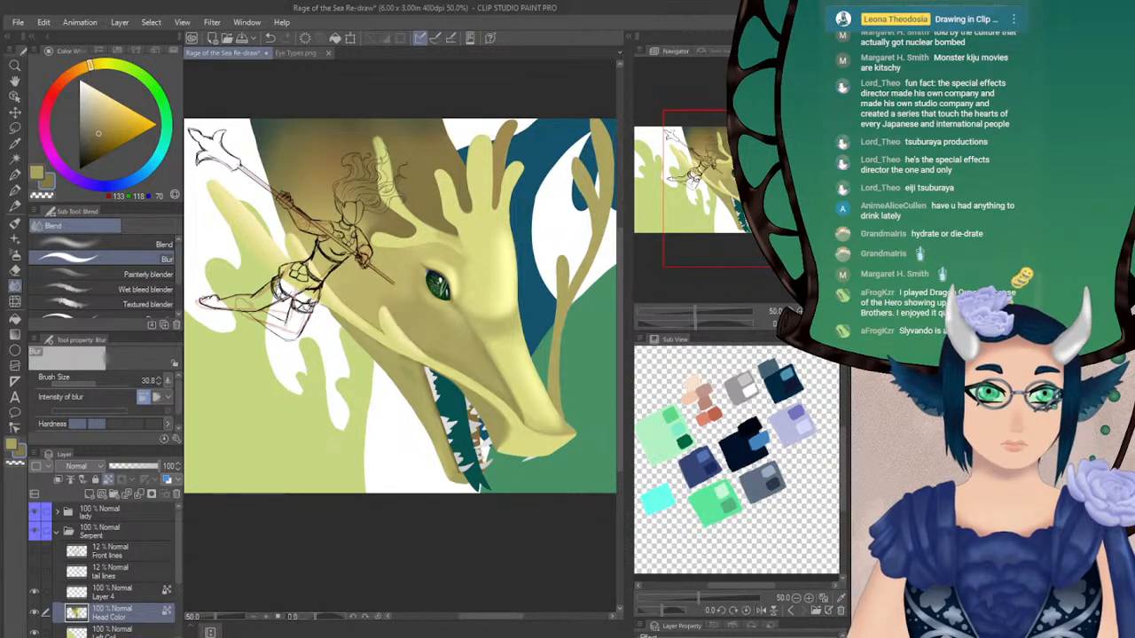
Paint brown over the face behind the sketched figure with the Turnip pen at size 46.3, undoing stray strokes, and blend it with Blur at size 46.3
key("p")
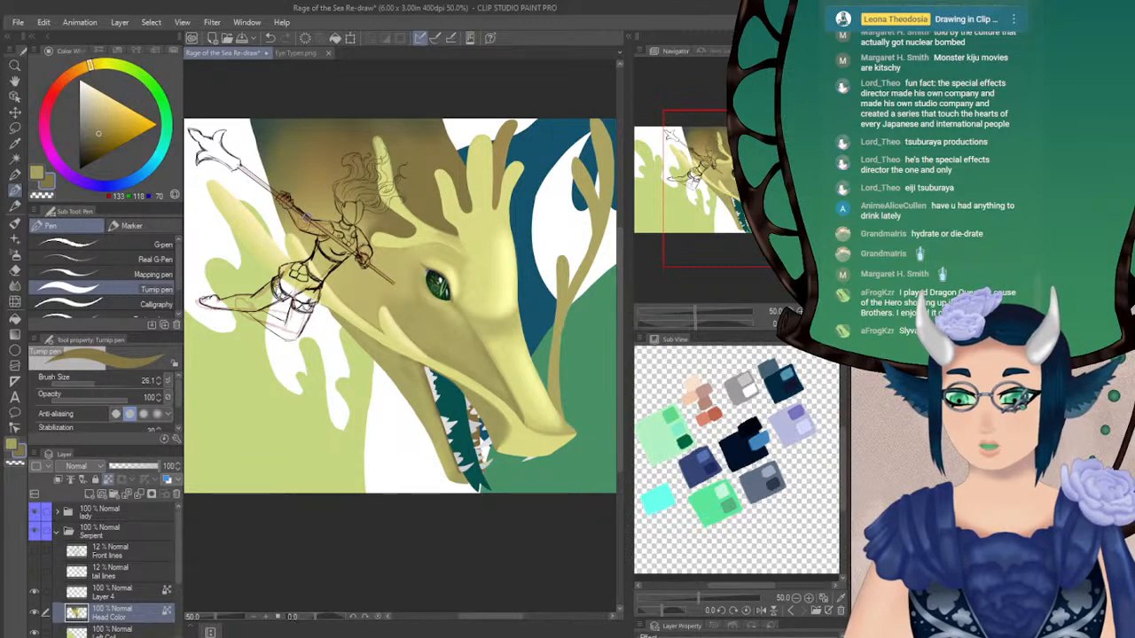
left_click_drag(284, 229, 301, 237)
key("ctrl+z")
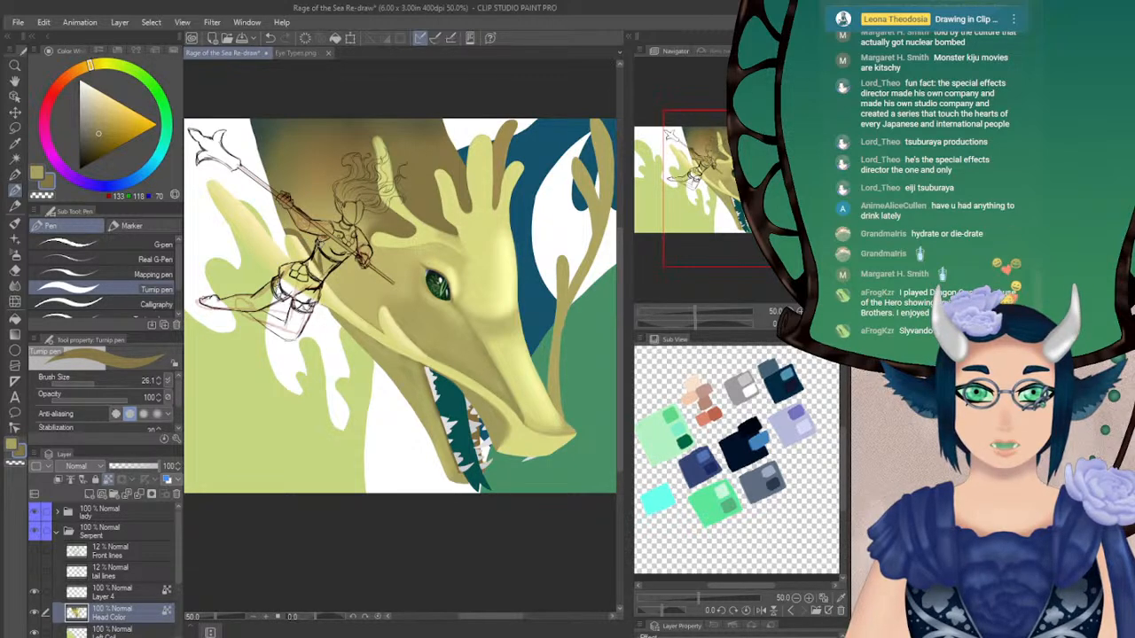
key("ctrl+z")
left_click_drag(311, 252, 367, 230)
mouse_move(289, 229)
left_mouse_down()
mouse_move(309, 242)
mouse_move(292, 211)
mouse_move(310, 232)
mouse_move(346, 212)
mouse_move(372, 223)
mouse_move(312, 191)
mouse_move(298, 214)
left_mouse_up()
key("ctrl+z")
left_click_drag(96, 384, 98, 382)
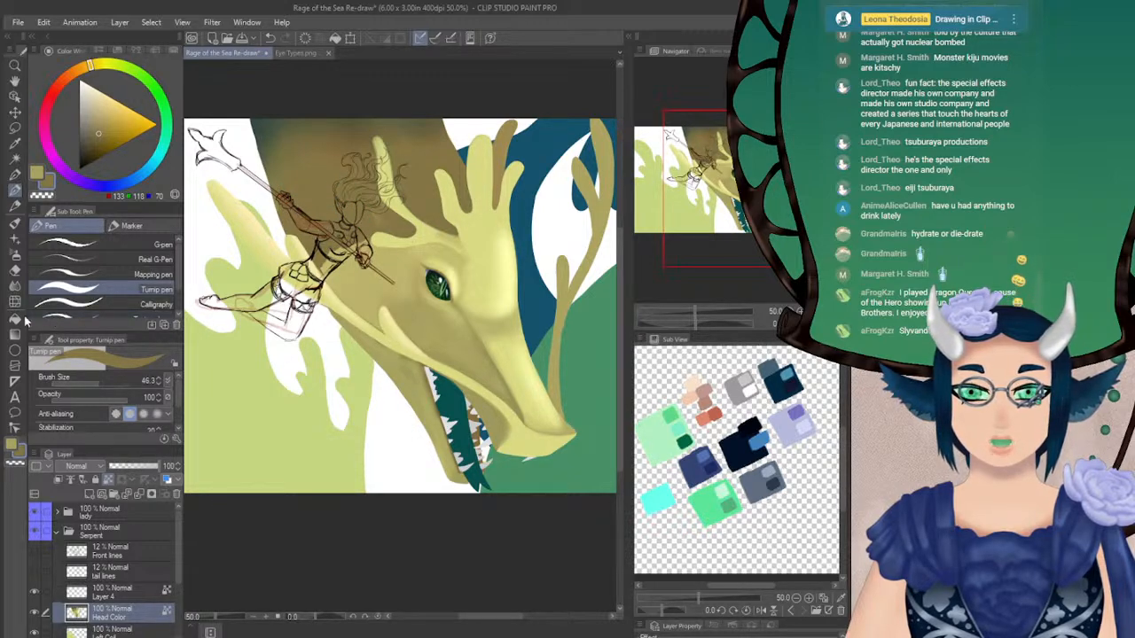
left_click(14, 285)
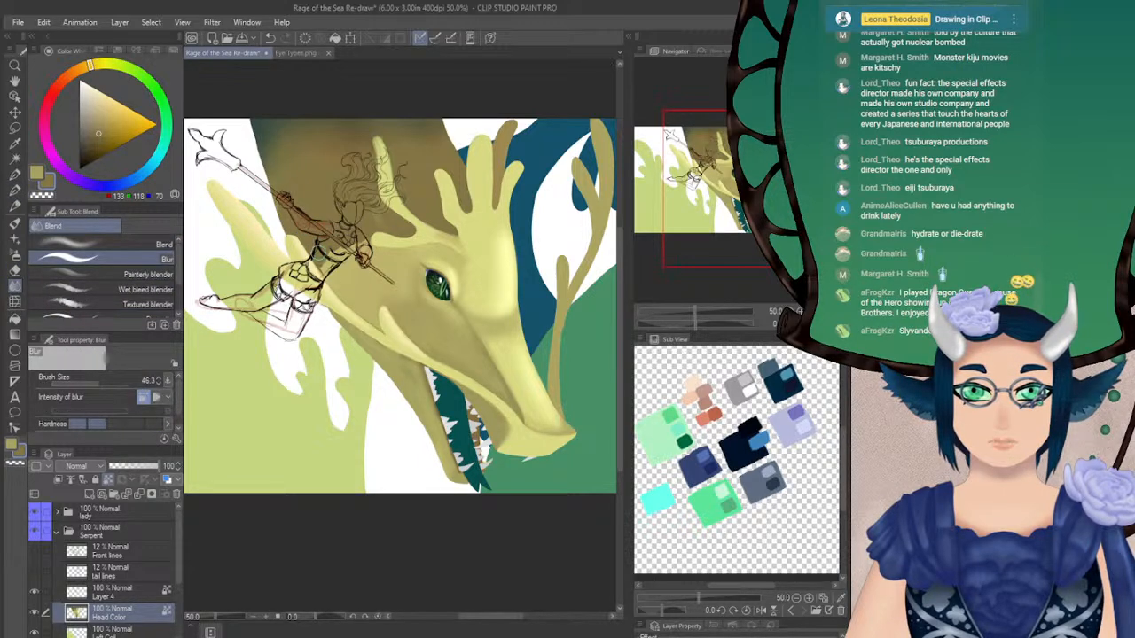
Airbrush soft brown shading on the face behind the eye at size 30.8, with opacity 26, 39 and 57
left_click(15, 255)
left_click(73, 399)
left_click(96, 383)
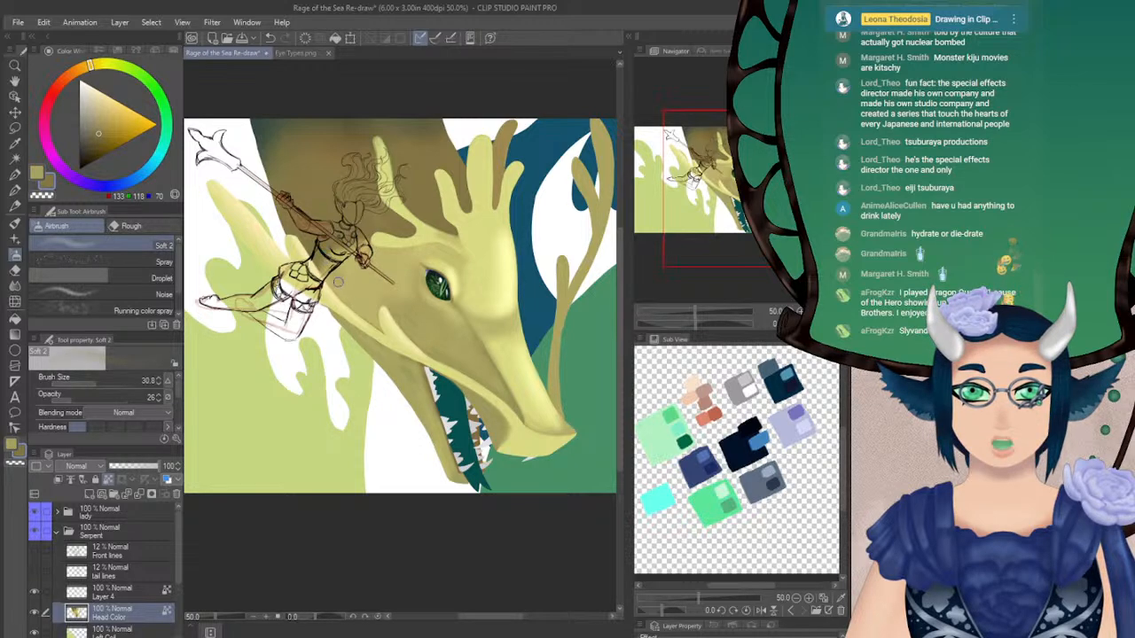
left_click(89, 397)
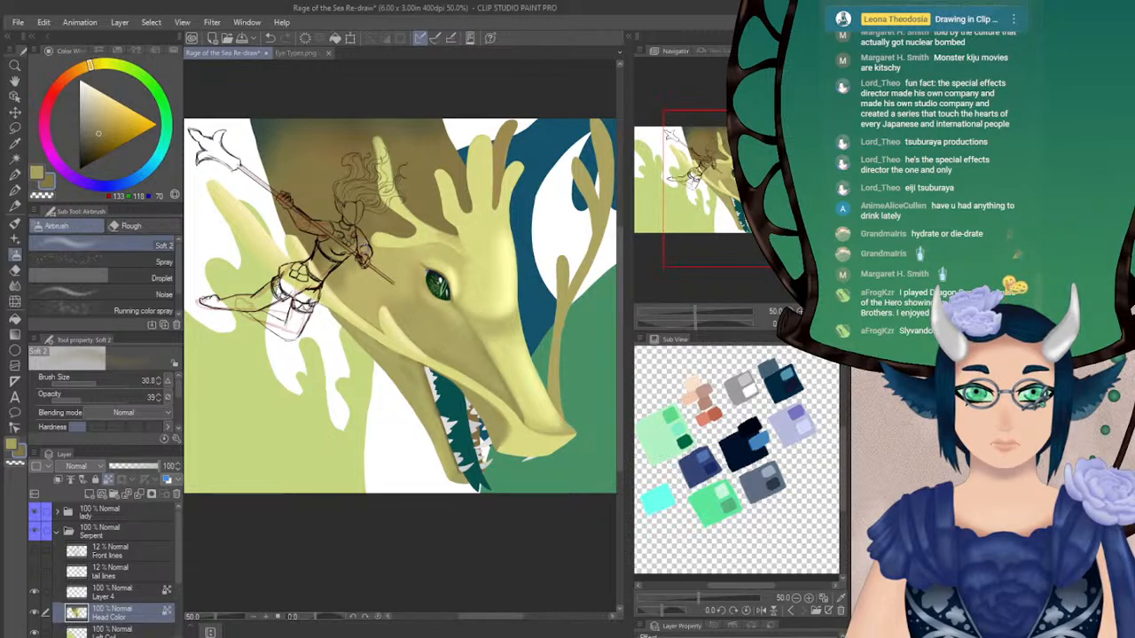
left_click_drag(365, 259, 346, 243)
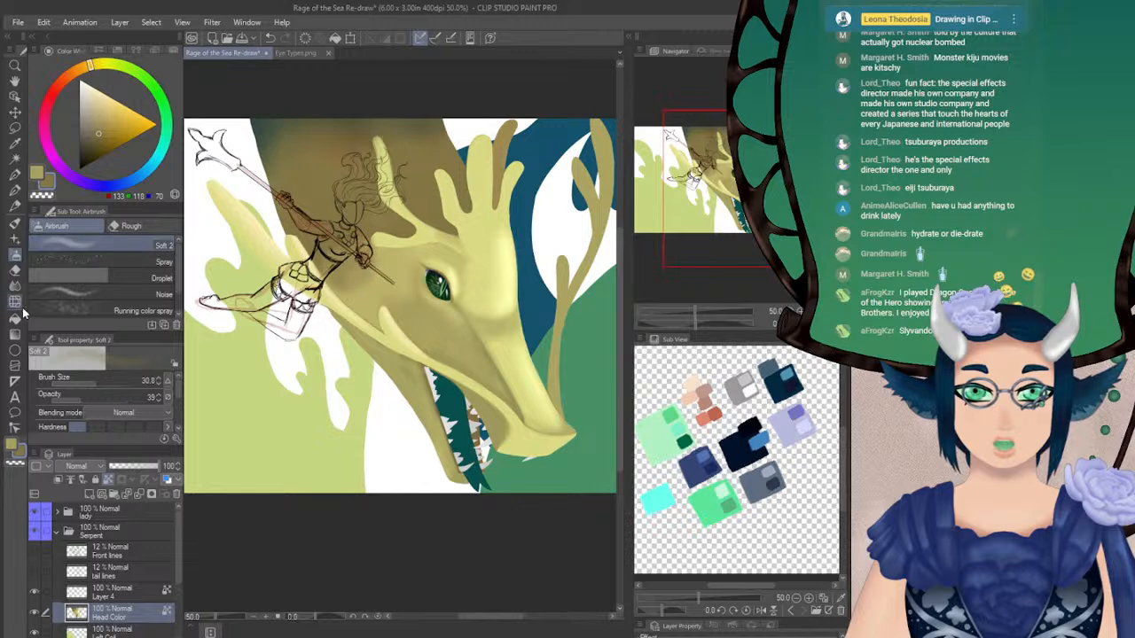
left_click_drag(71, 405, 95, 398)
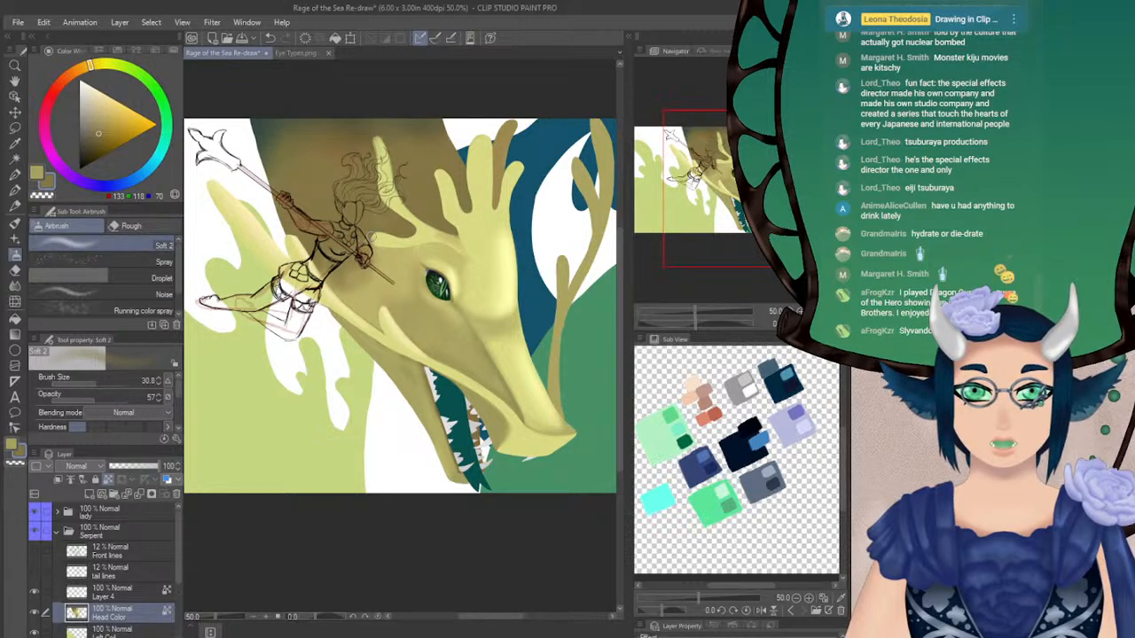
Paint pale yellow (218, 219, 132) along the brow spike's base with the Turnip pen at size 20.4 and blend it with Blur at size 46.3
left_click(17, 189)
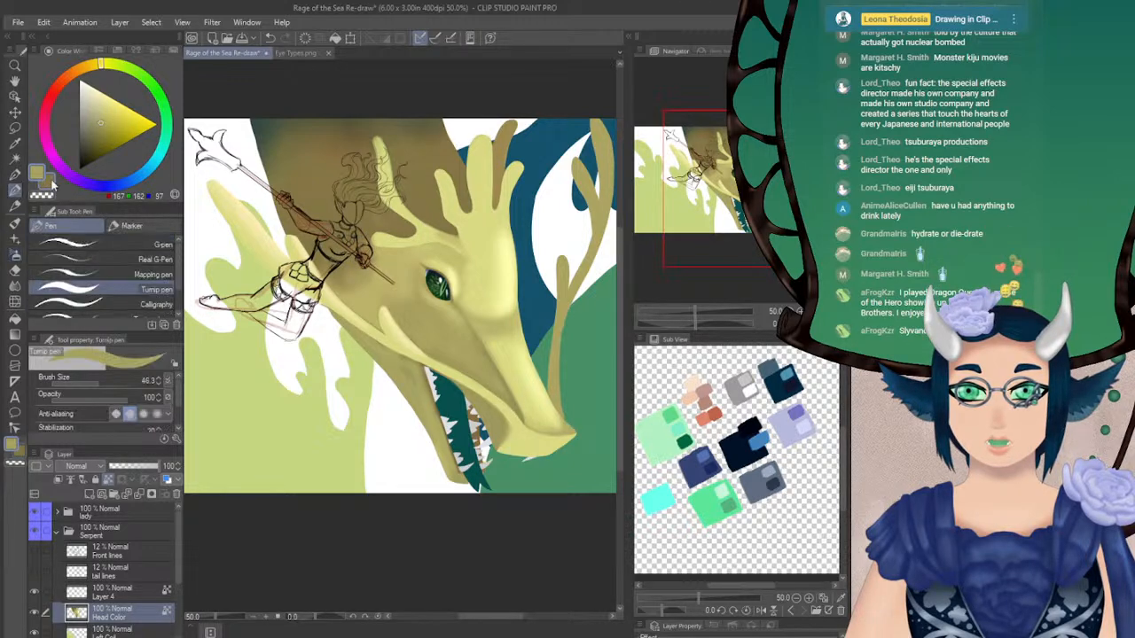
left_click(387, 241, "alt")
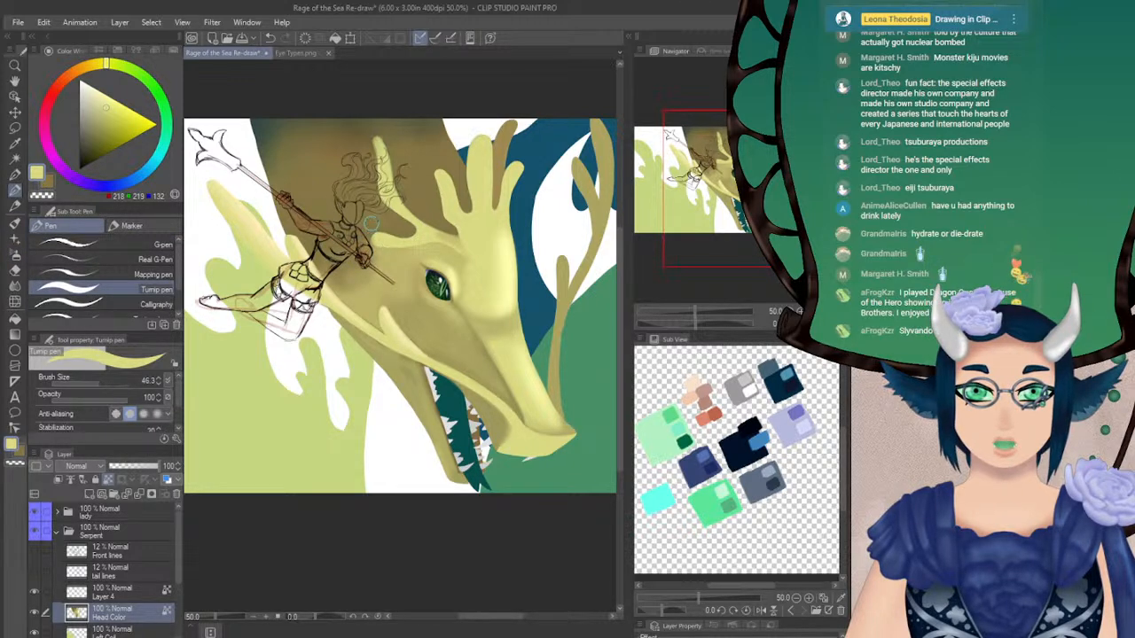
left_click(92, 383)
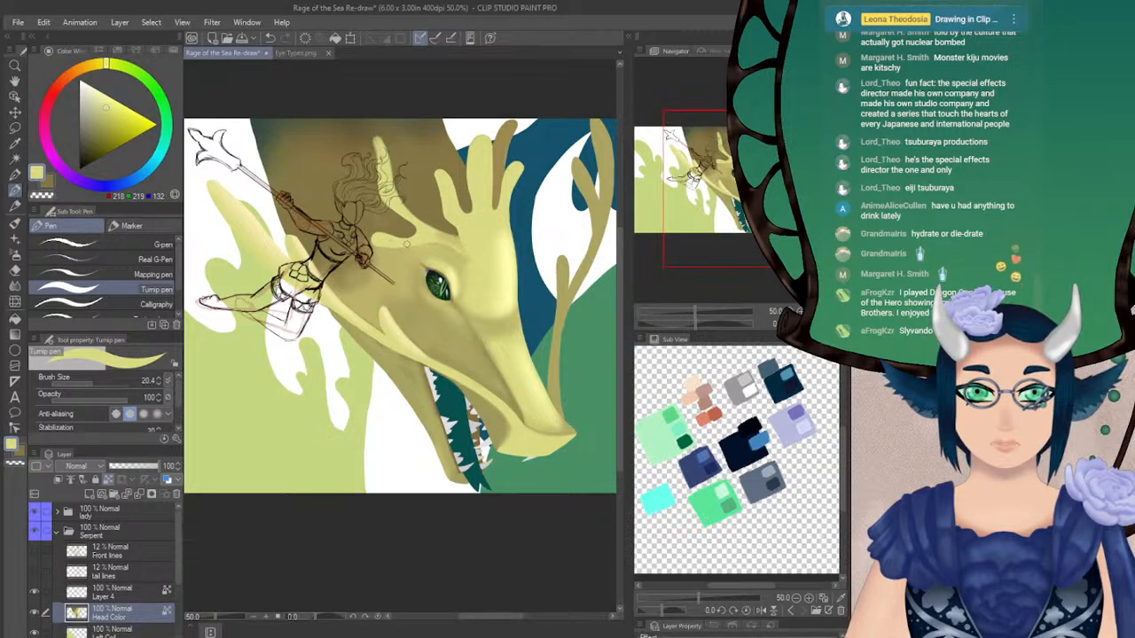
key("j")
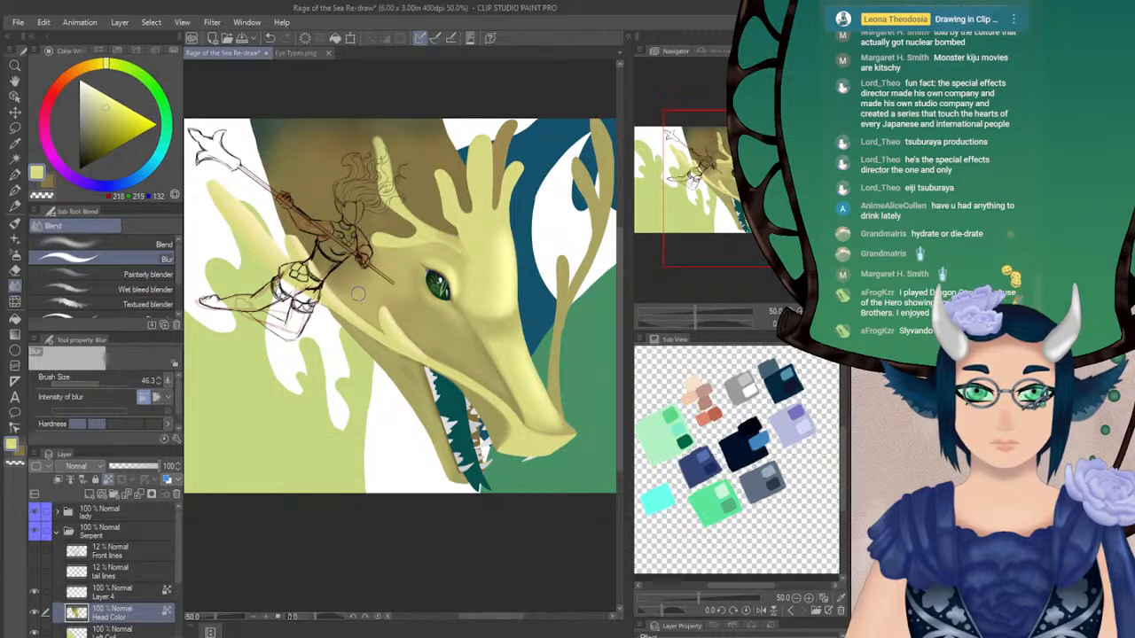
Airbrush the upper neck with olive (108, 105, 65), brown (107, 97, 60) and dark green (65, 81, 66) at size 89.2 and opacity 57
left_click(287, 139, "alt")
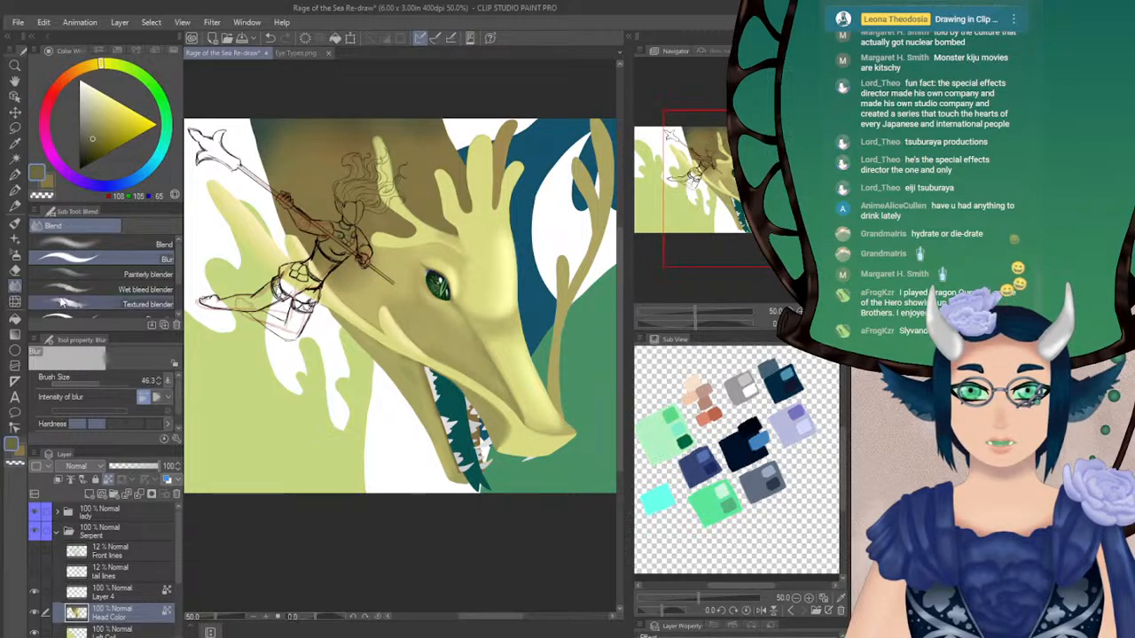
left_click(15, 255)
left_click(102, 383)
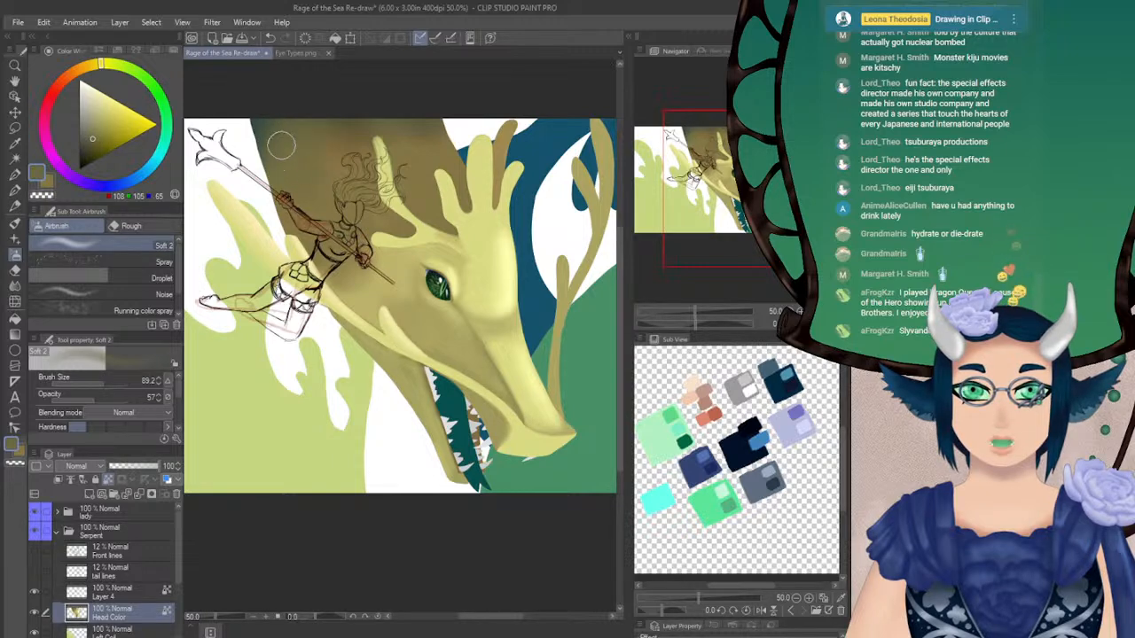
left_click(357, 137, "alt")
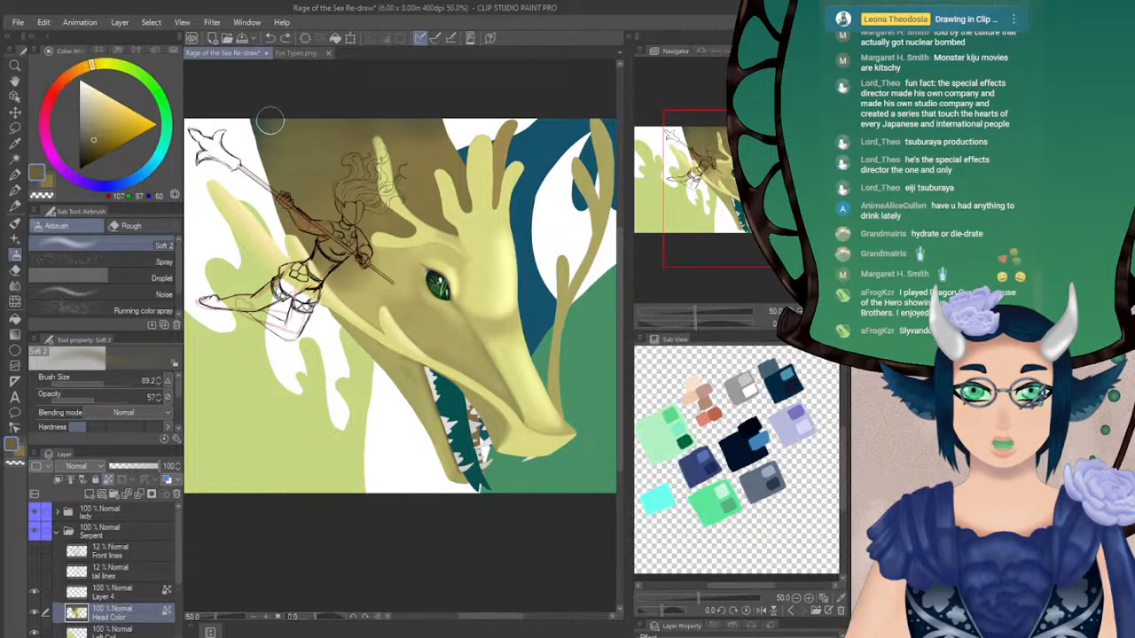
left_click(256, 126, "alt")
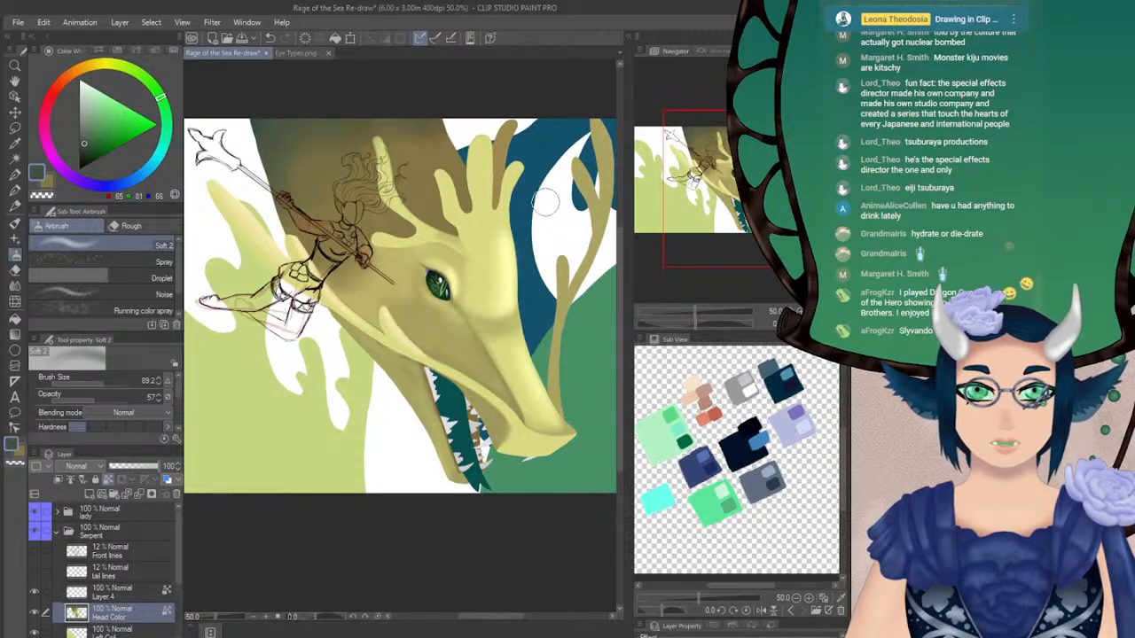
Flip the canvas view horizontally to examine the shaded head and neck, and flip it back
key("h")
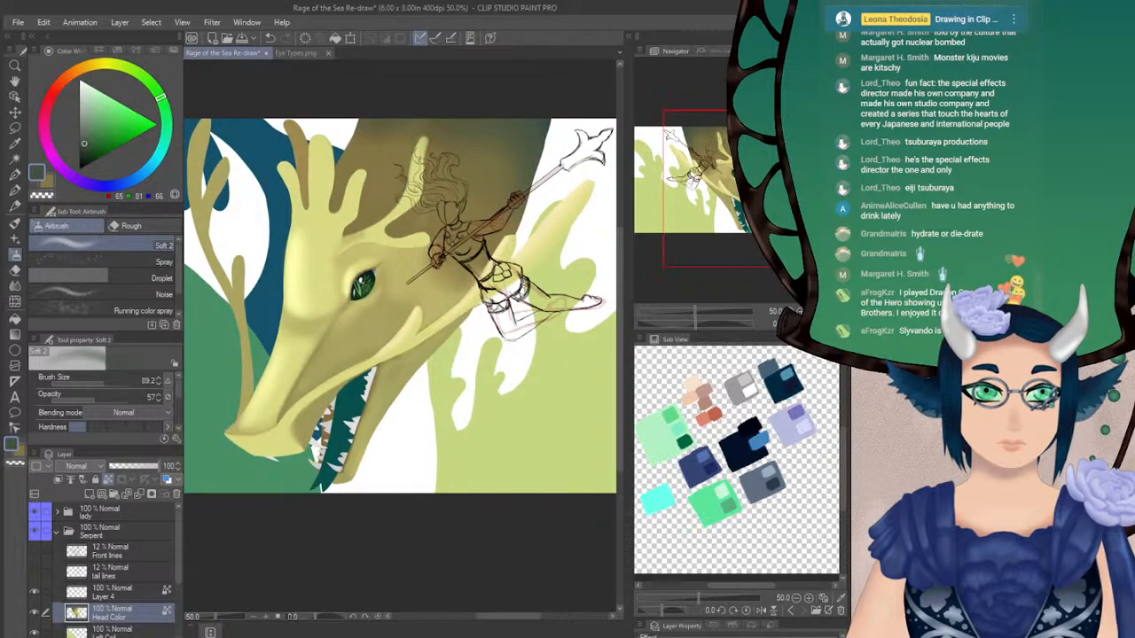
scroll(399, 301, "down", 5)
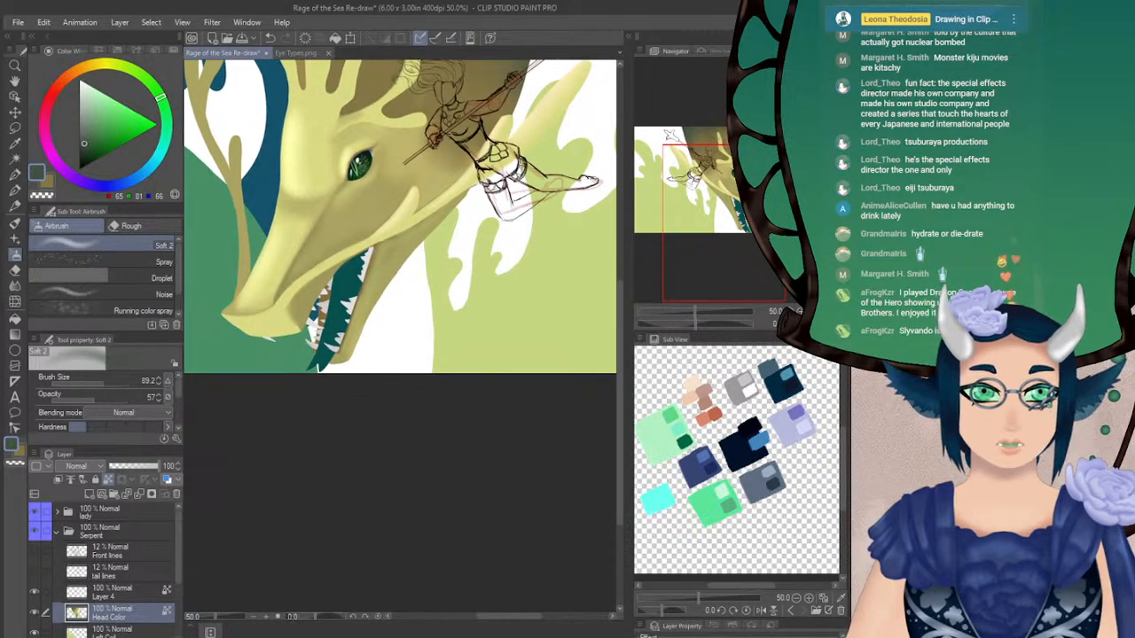
key("h")
Sample pale yellow (216, 217, 131) from the jaw and auto-select the teal mouth interior, referring to the editing layer only
key("ctrl+plus")
left_click_drag(399, 248, 331, 372)
left_click_drag(399, 310, 402, 247)
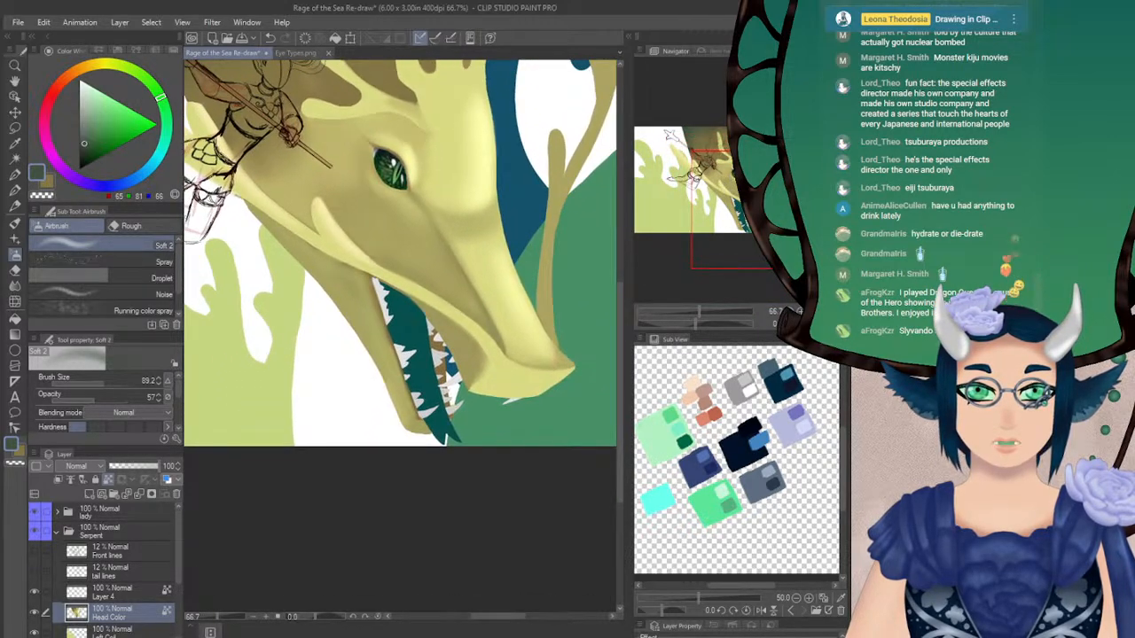
left_click_drag(714, 195, 742, 216)
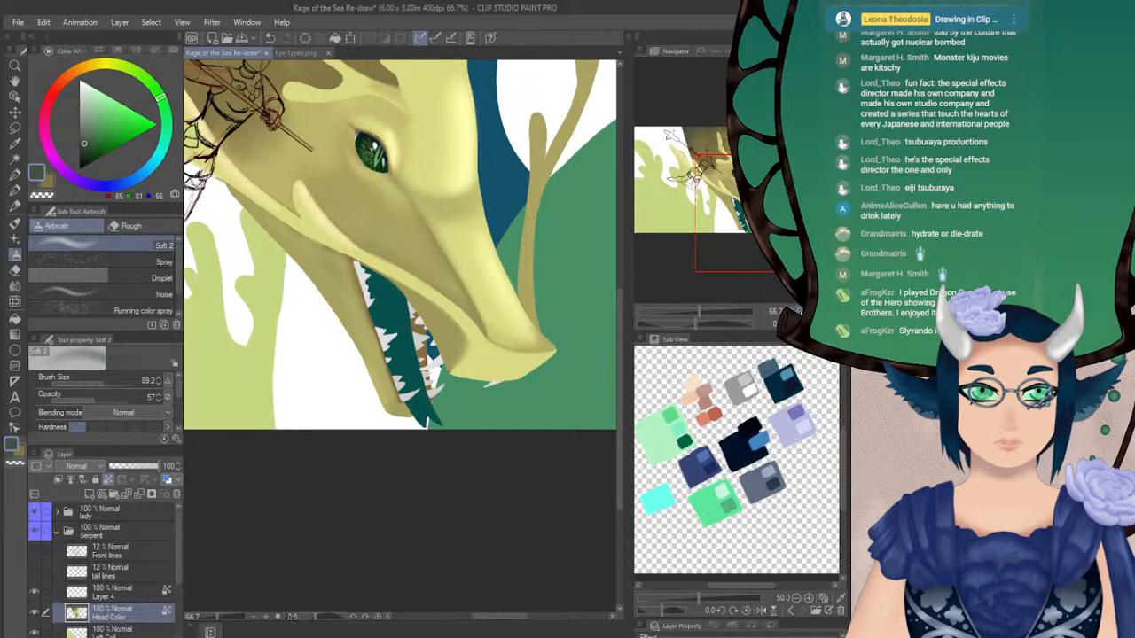
left_click(799, 311)
left_click_drag(742, 215, 741, 217)
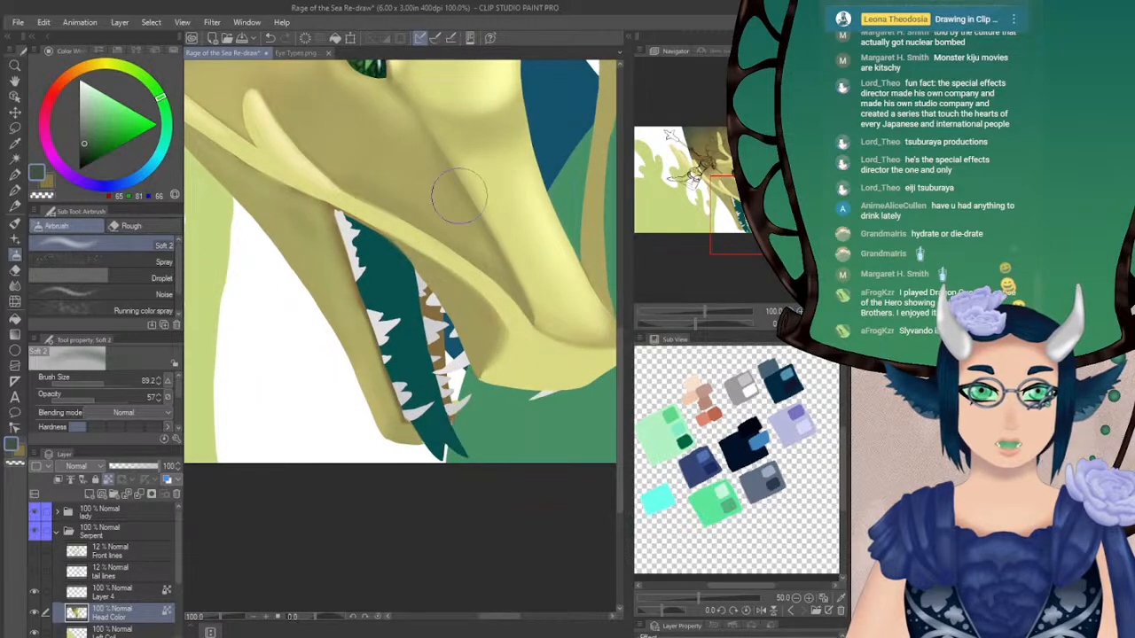
left_click(421, 232, "alt")
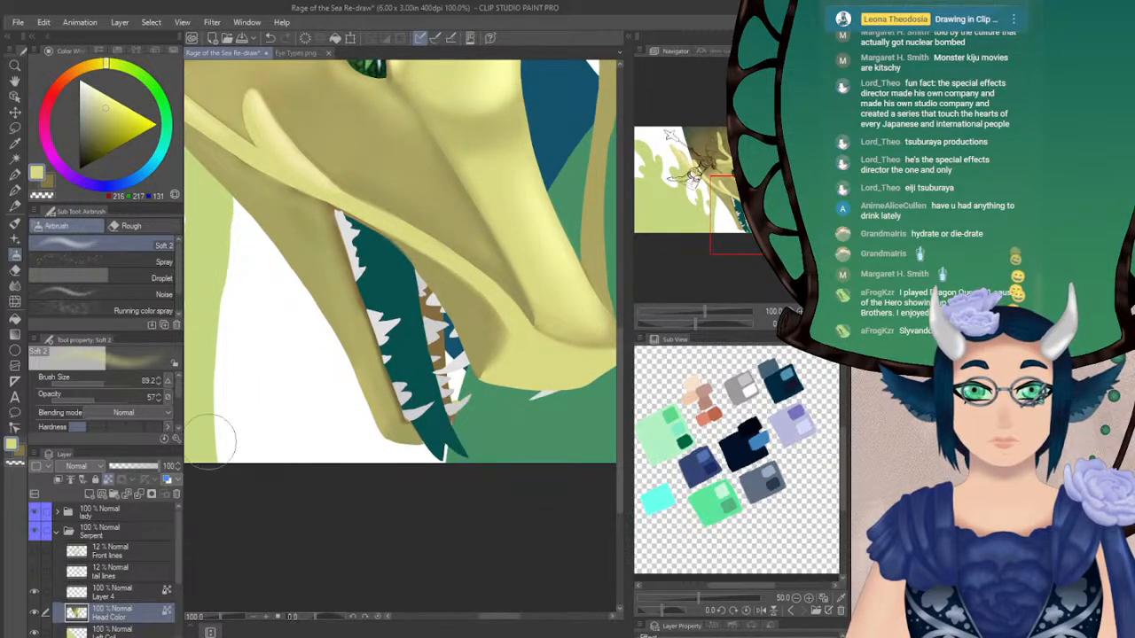
left_click(15, 158)
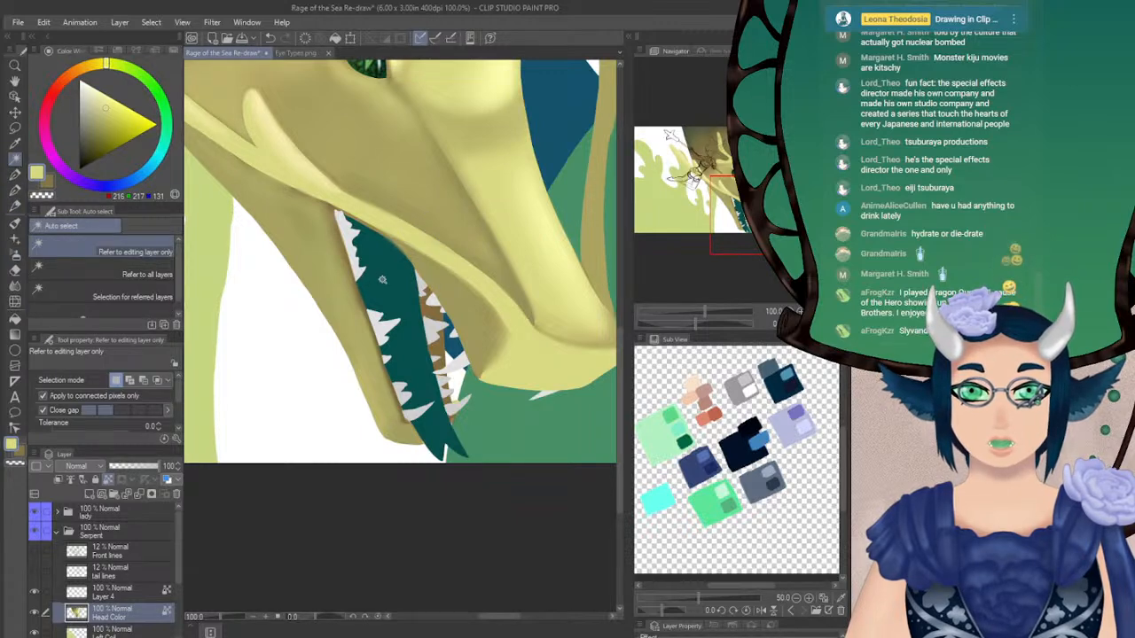
left_click(391, 285)
Try to airbrush pale yellow over the selected mouth interior at size 123.7 and opacity 36
left_click(15, 255)
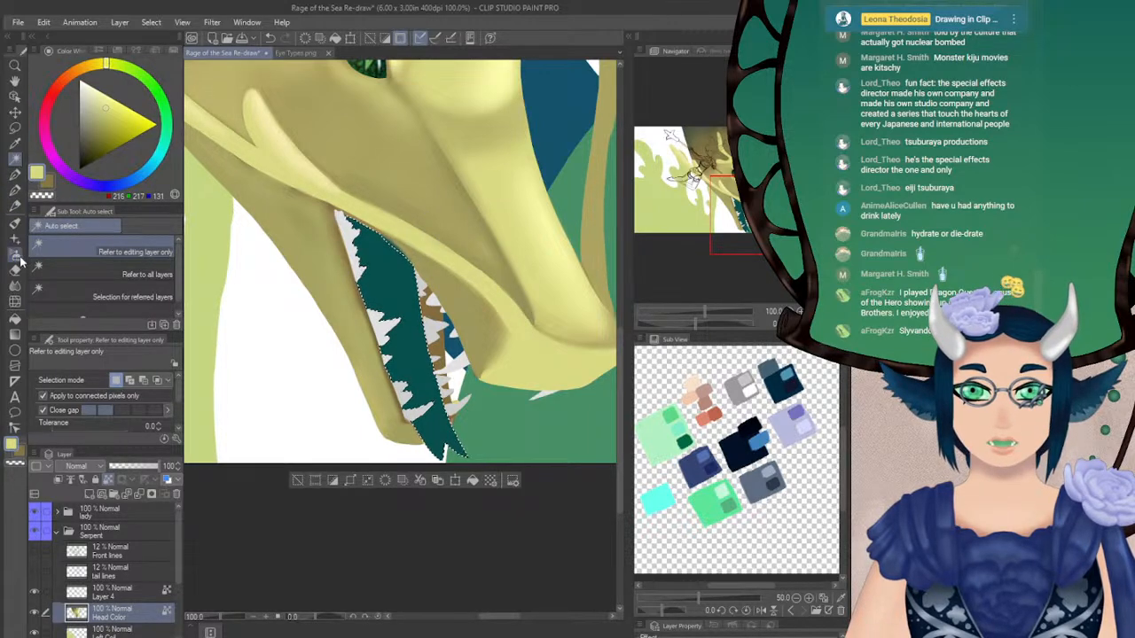
left_click_drag(98, 400, 80, 403)
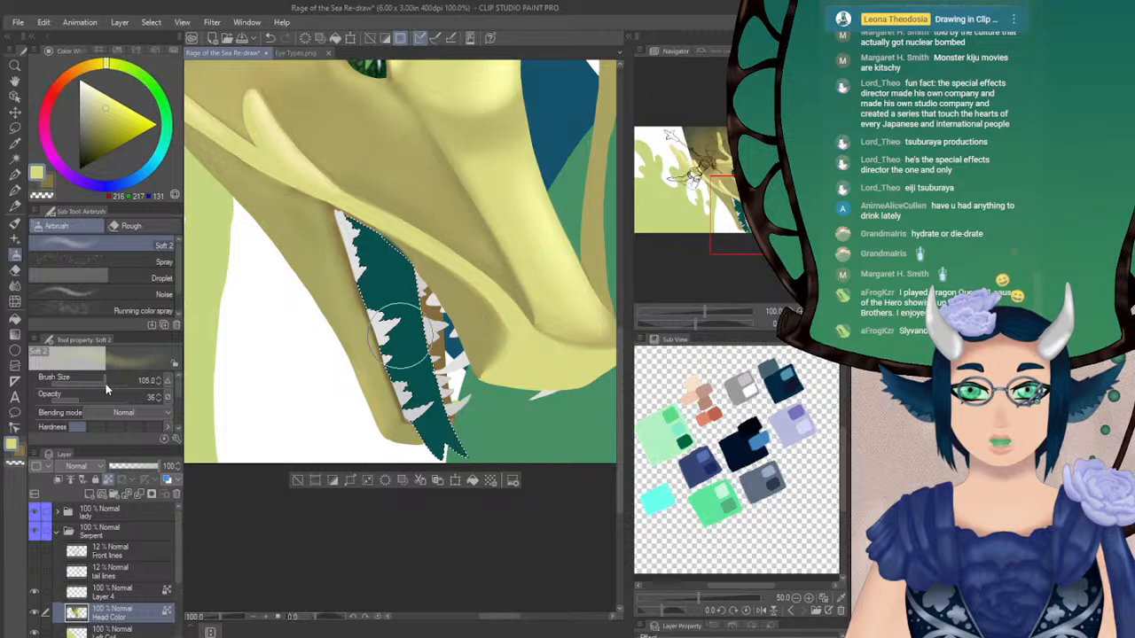
left_click_drag(362, 244, 411, 365)
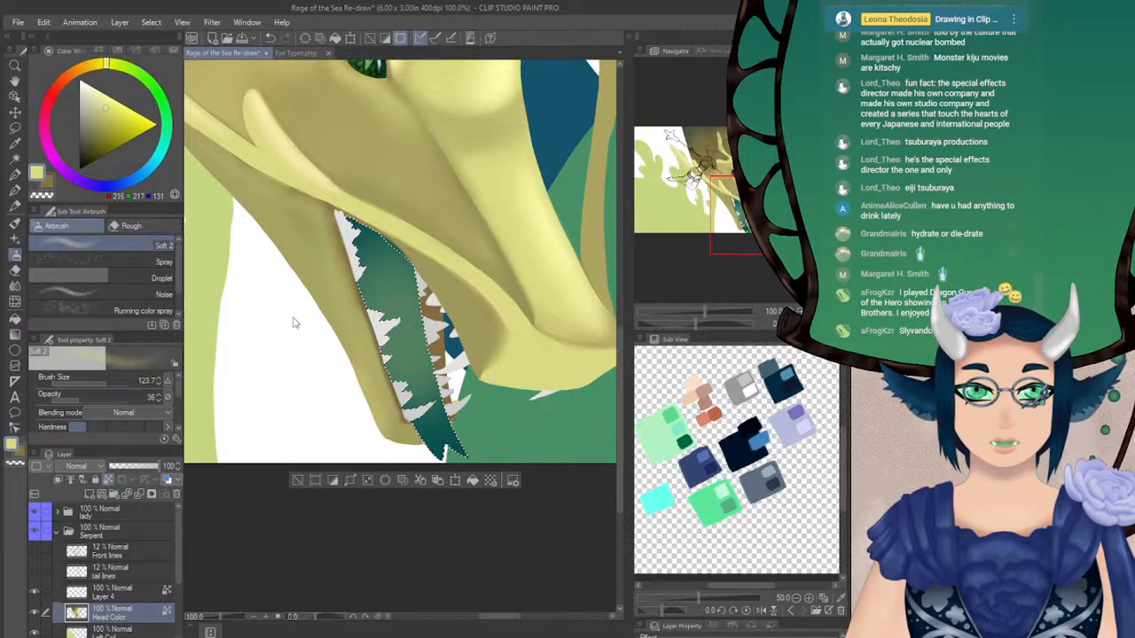
key("ctrl+z")
Airbrush narrow pale yellow highlights along the tongue in the selected mouth interior at size 20 and opacity 19
left_click_drag(79, 401, 62, 404)
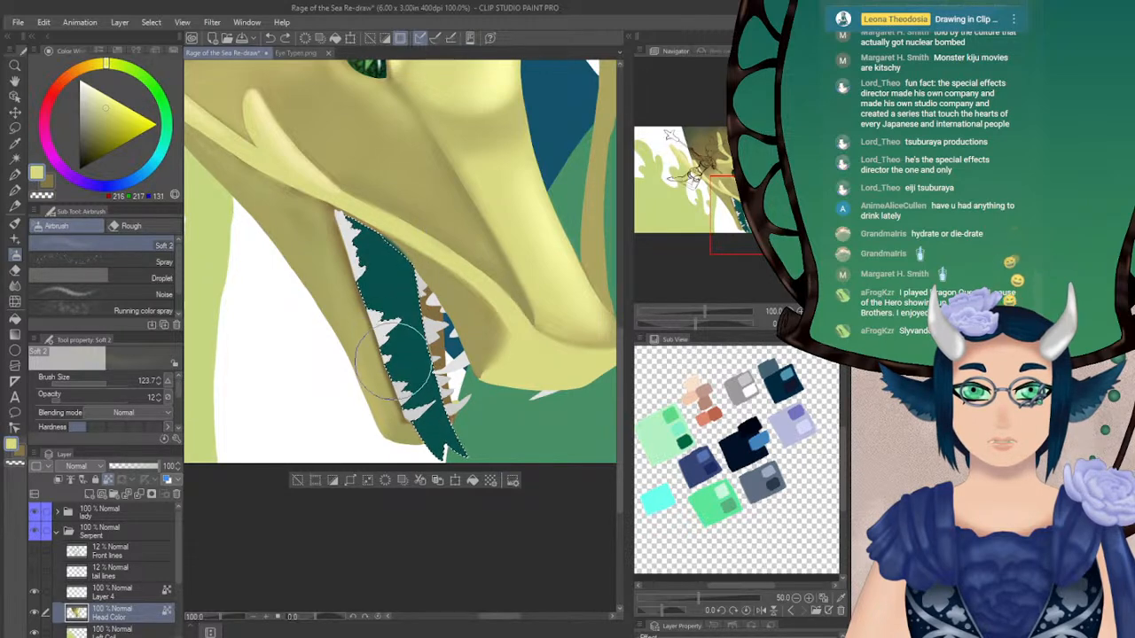
left_click_drag(105, 384, 92, 382)
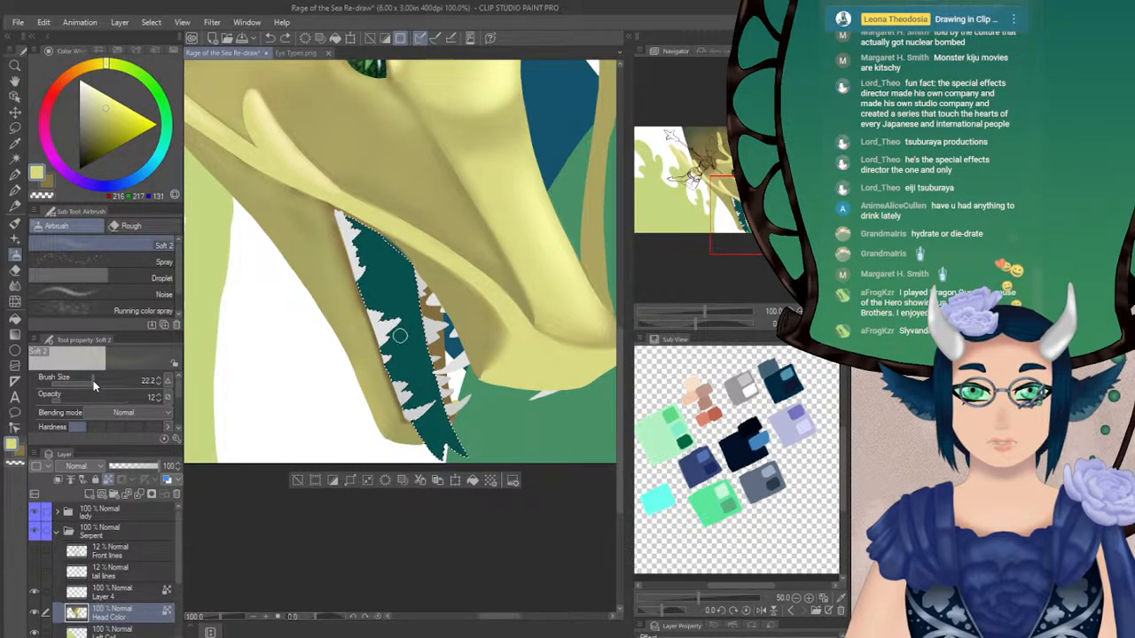
key("ctrl+z")
left_click(68, 400)
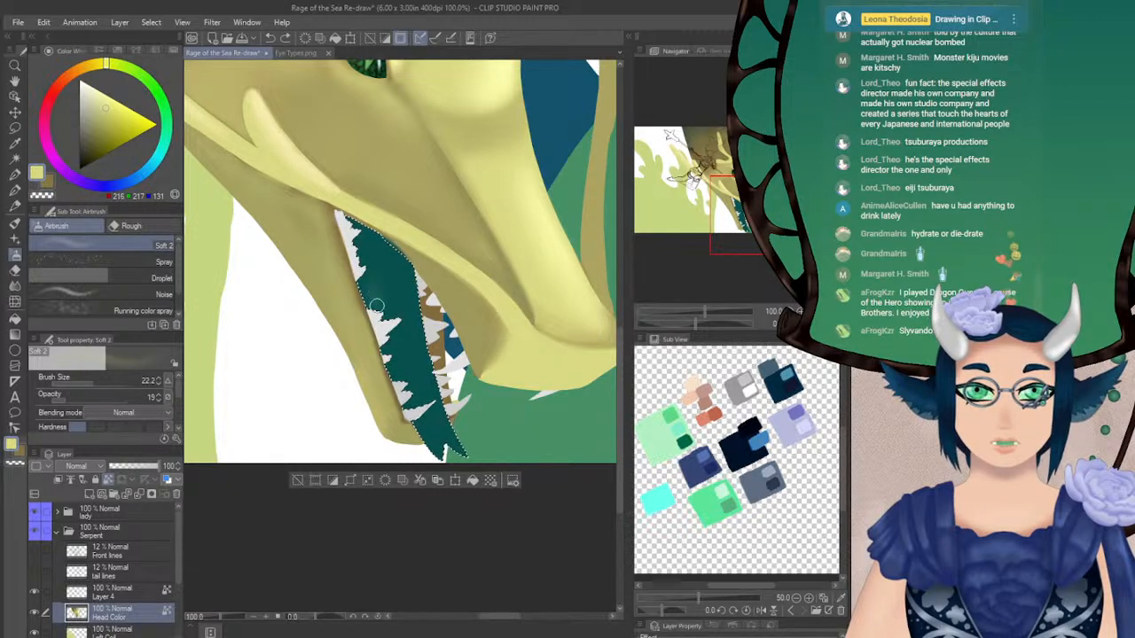
key("ctrl+z")
left_click(157, 383)
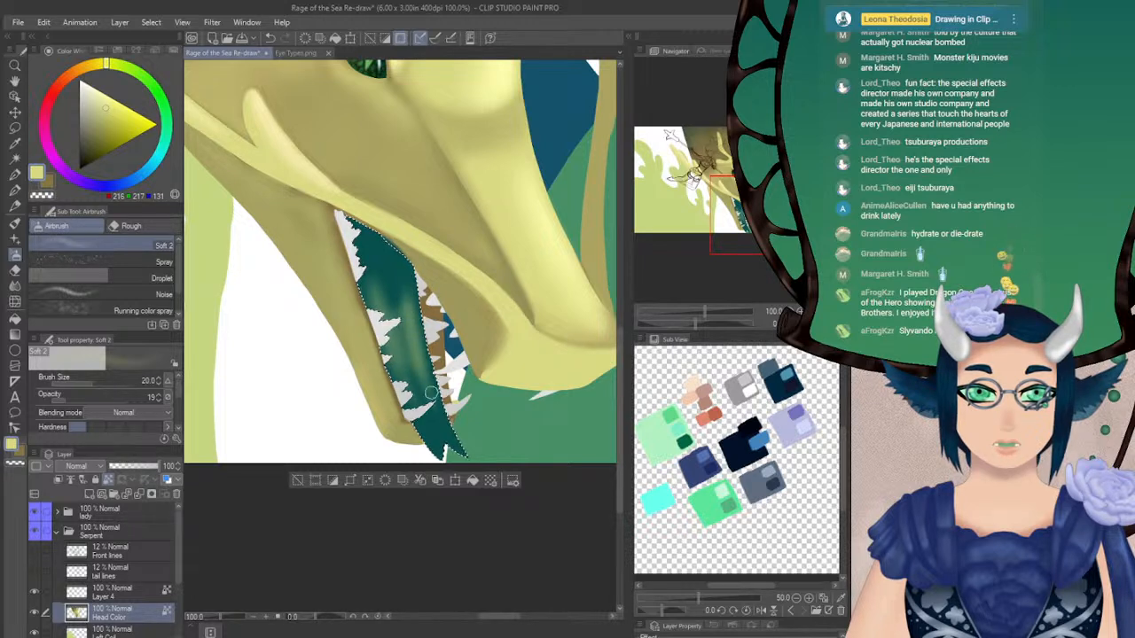
left_click_drag(413, 389, 435, 430)
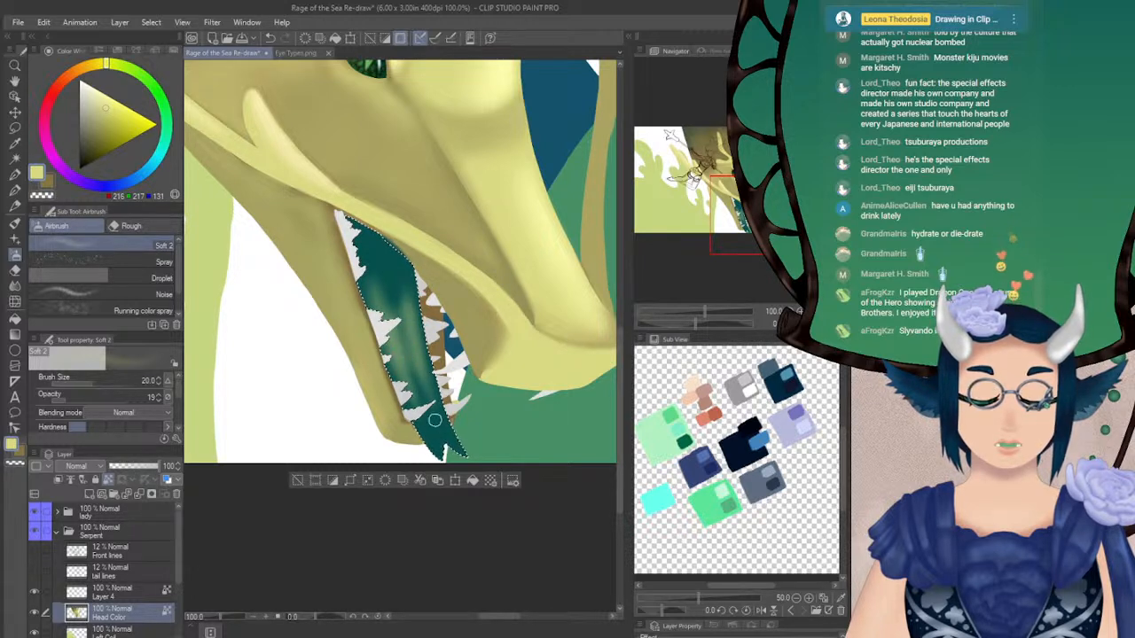
left_click_drag(408, 299, 405, 359)
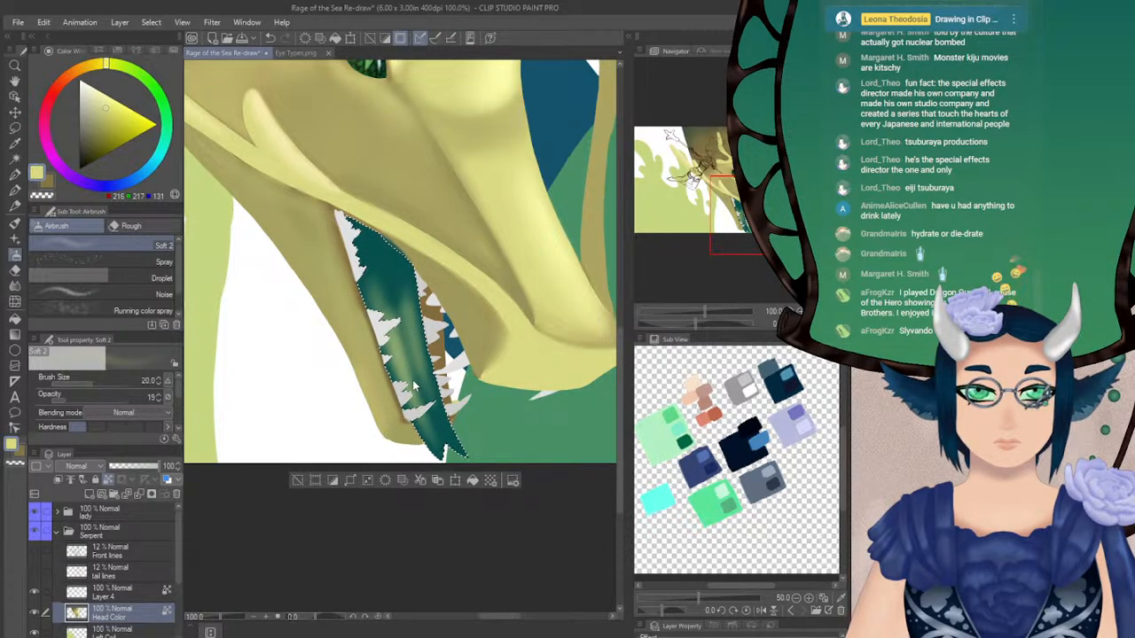
left_click_drag(411, 384, 432, 443)
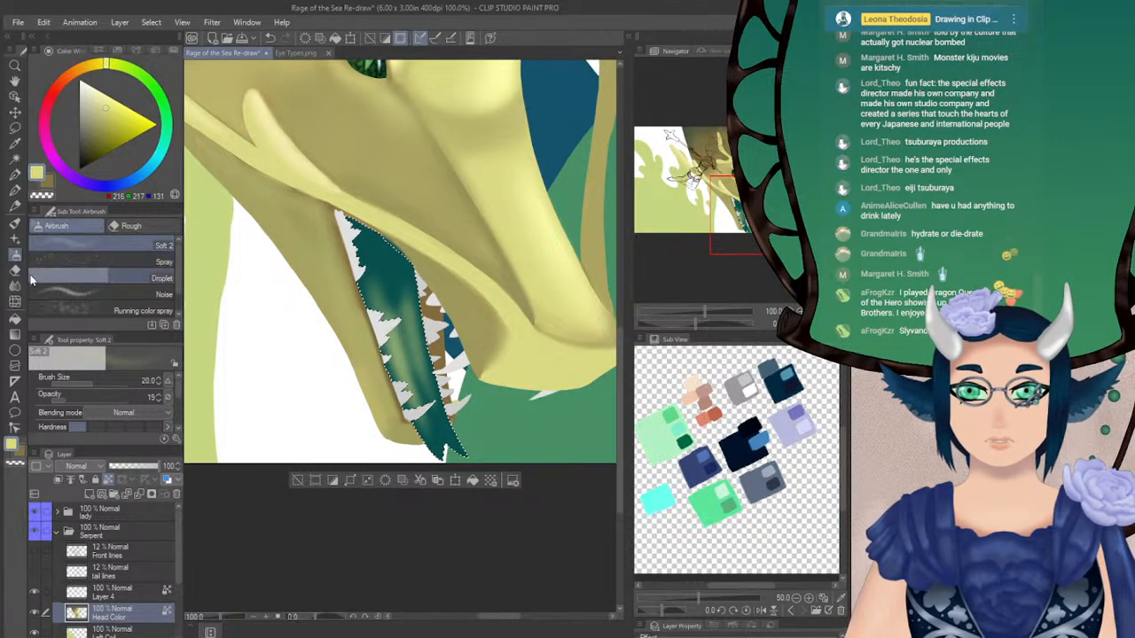
Sample dark teal (8, 80, 77) from the mouth and airbrush it softly around the tongue highlights at opacity 12
left_click(48, 183)
left_click(381, 252, "alt")
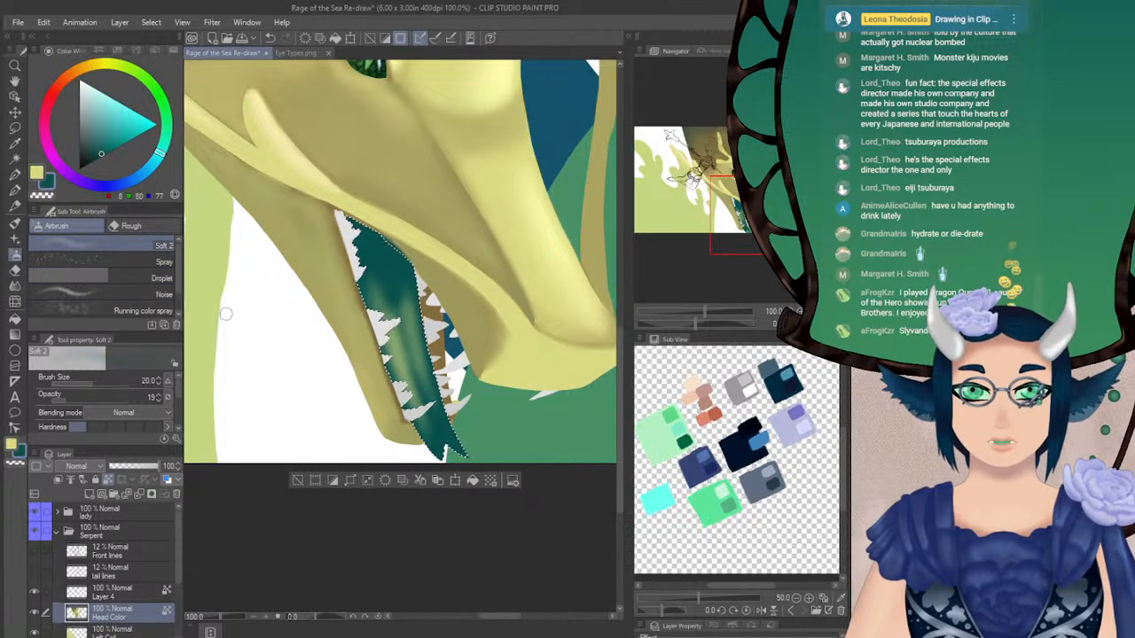
left_click(74, 396)
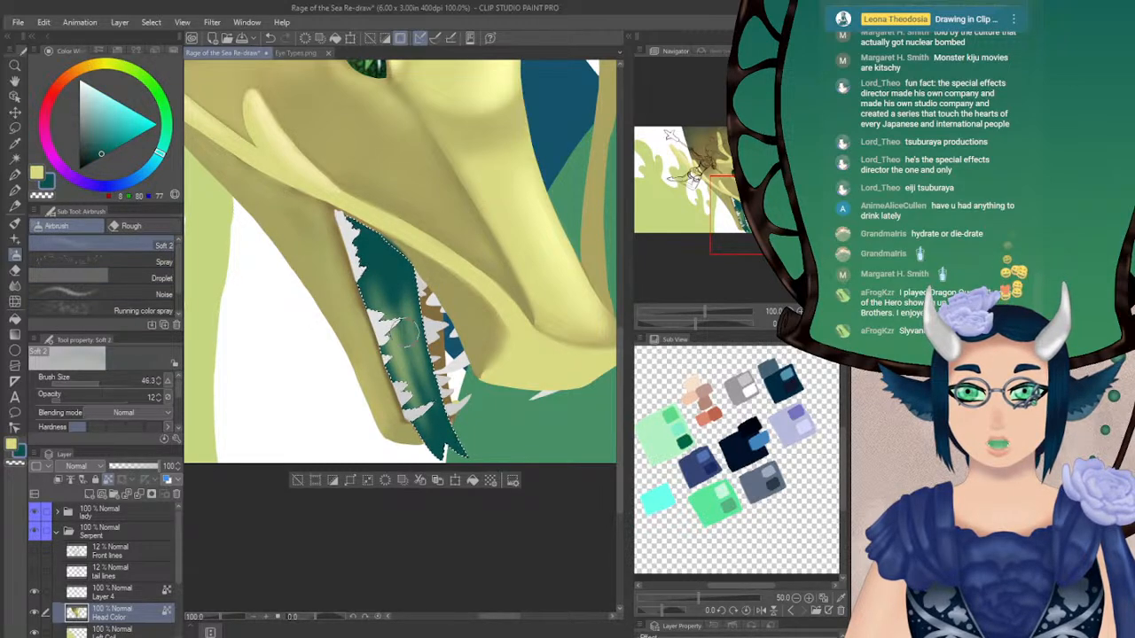
left_click_drag(99, 381, 111, 371)
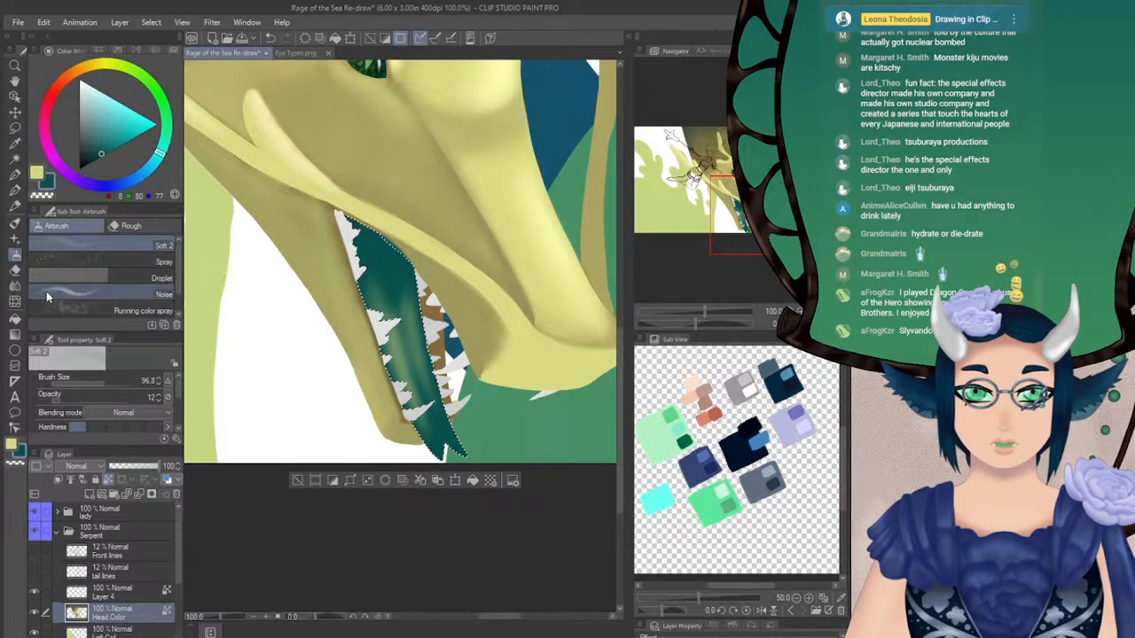
Soften the tongue highlights with the Blur brush at size 42.7
key("j")
left_click(104, 383)
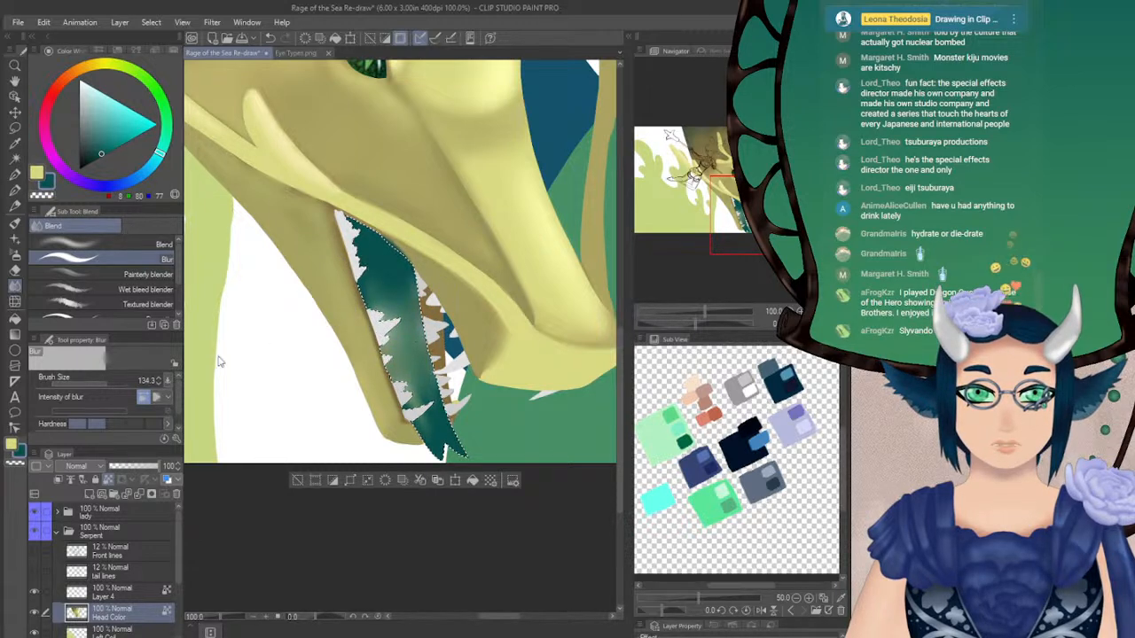
left_click(99, 381)
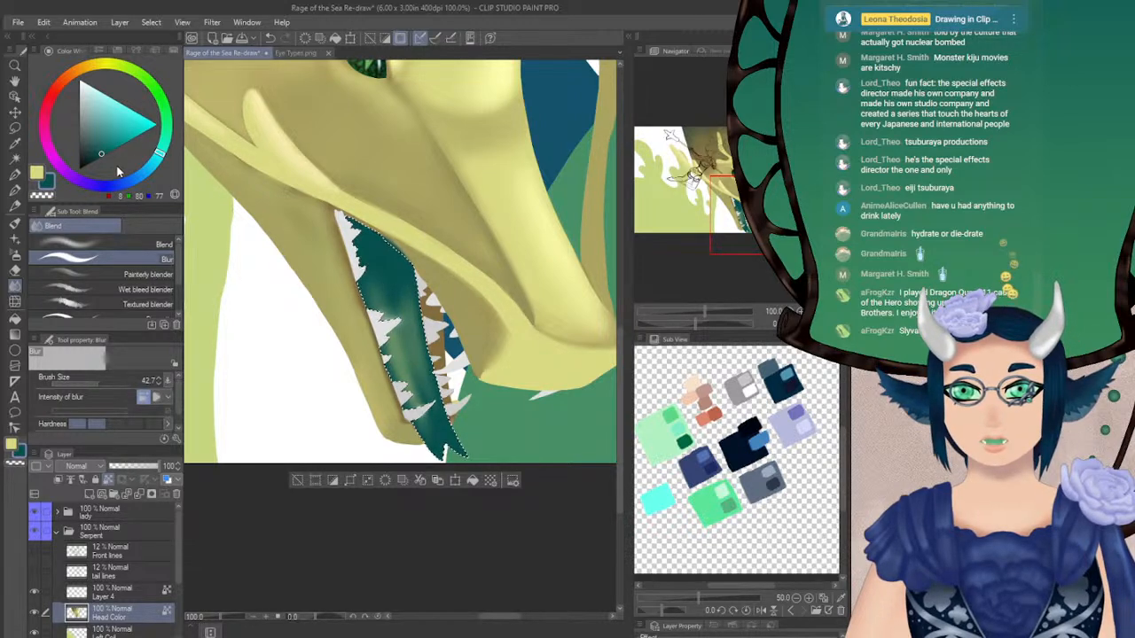
Shade the upper mouth interior with dark navy (0, 32, 46), using the soft airbrush at size 54.6 and opacity 26 to 46
left_click(147, 171)
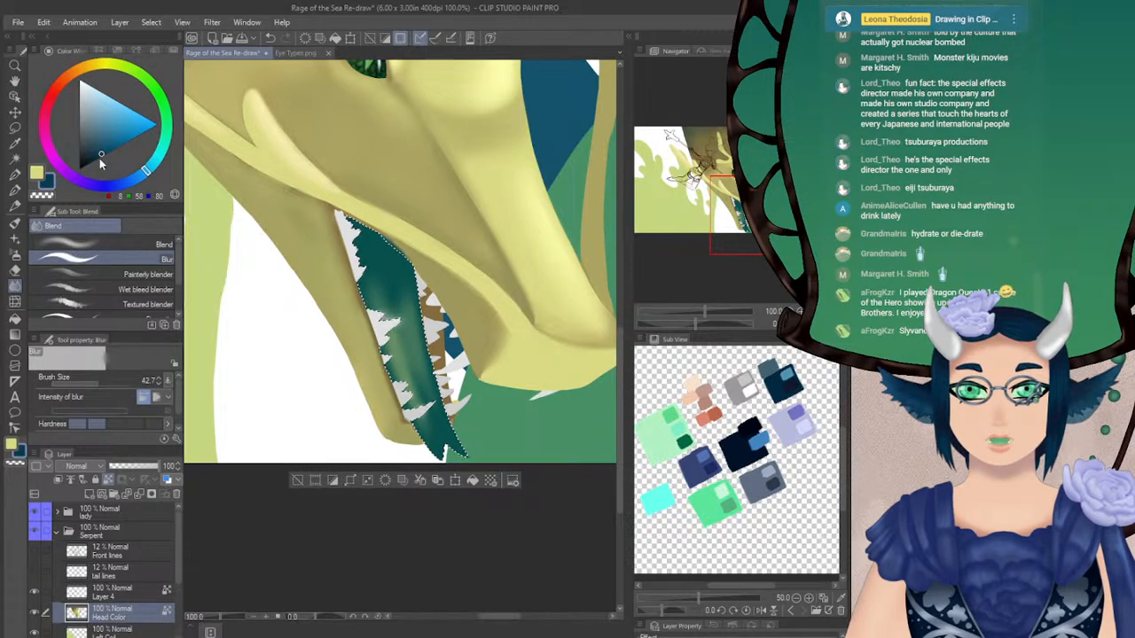
left_click_drag(102, 154, 93, 161)
left_click(15, 255)
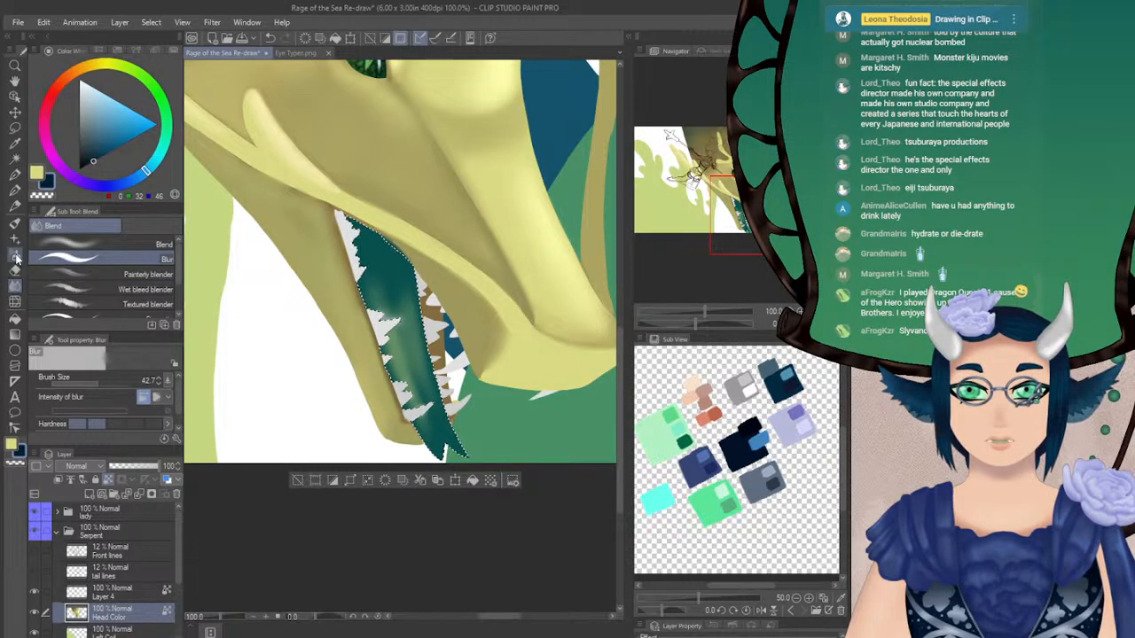
left_click(71, 397)
left_click(104, 379)
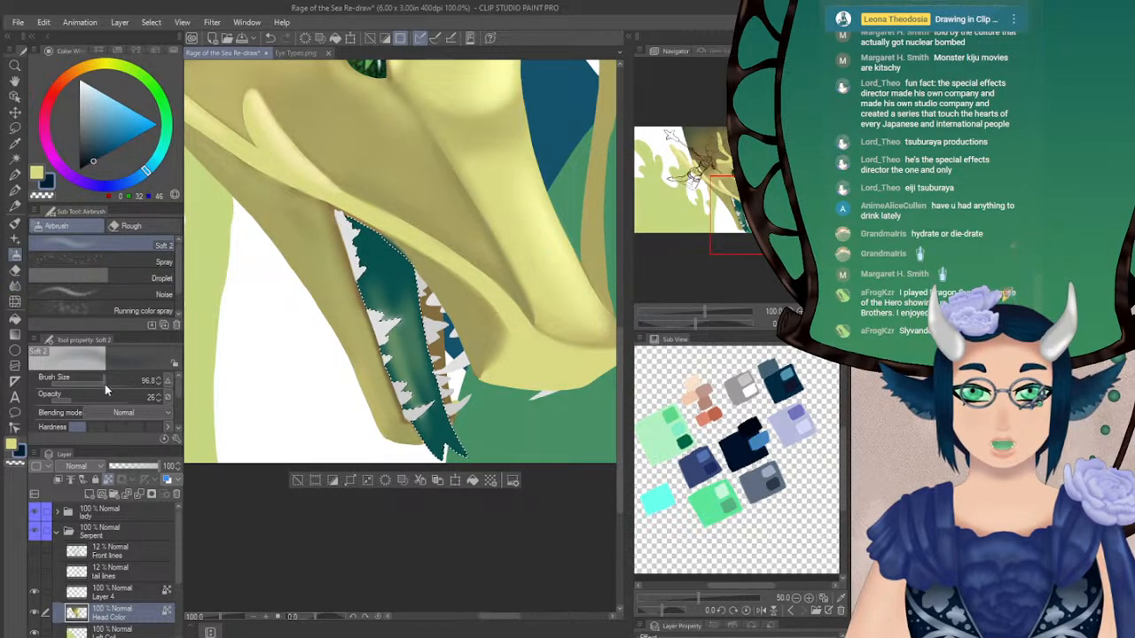
left_click(100, 379)
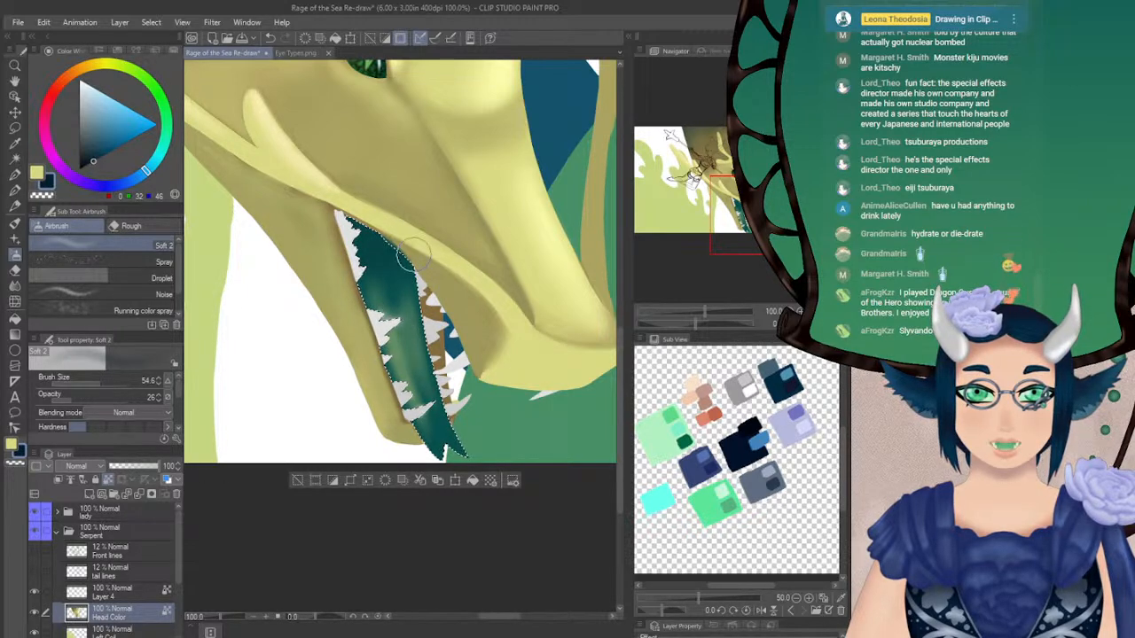
left_click(93, 397)
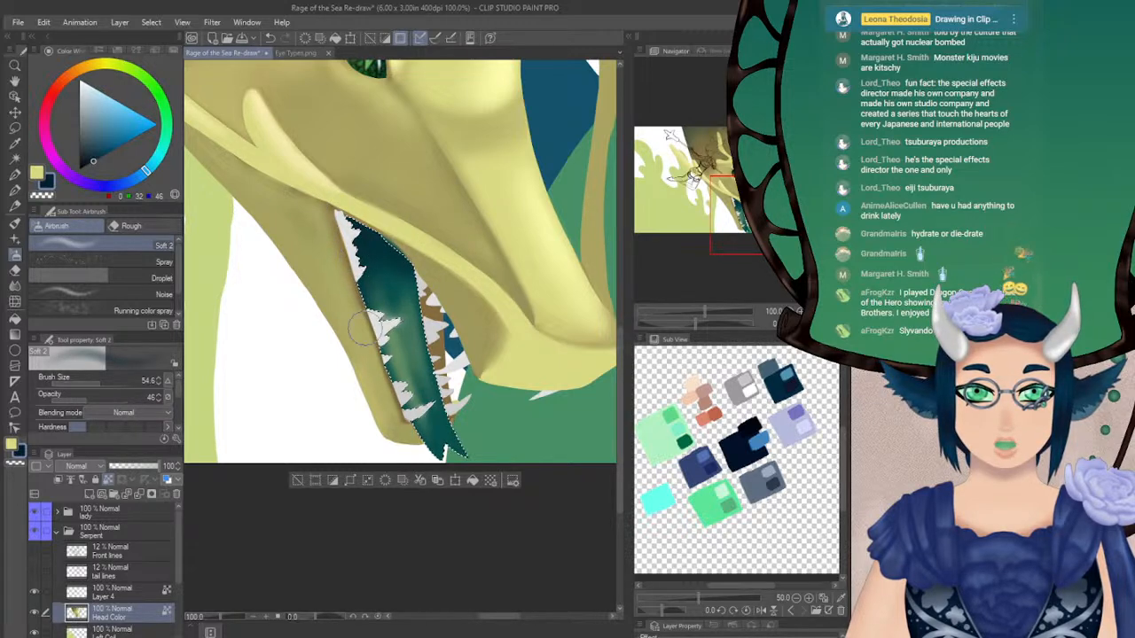
Airbrush fine navy shadow lines down the tongue at size 9 and opacity 20, and soften them with the Blur brush
left_click(67, 397)
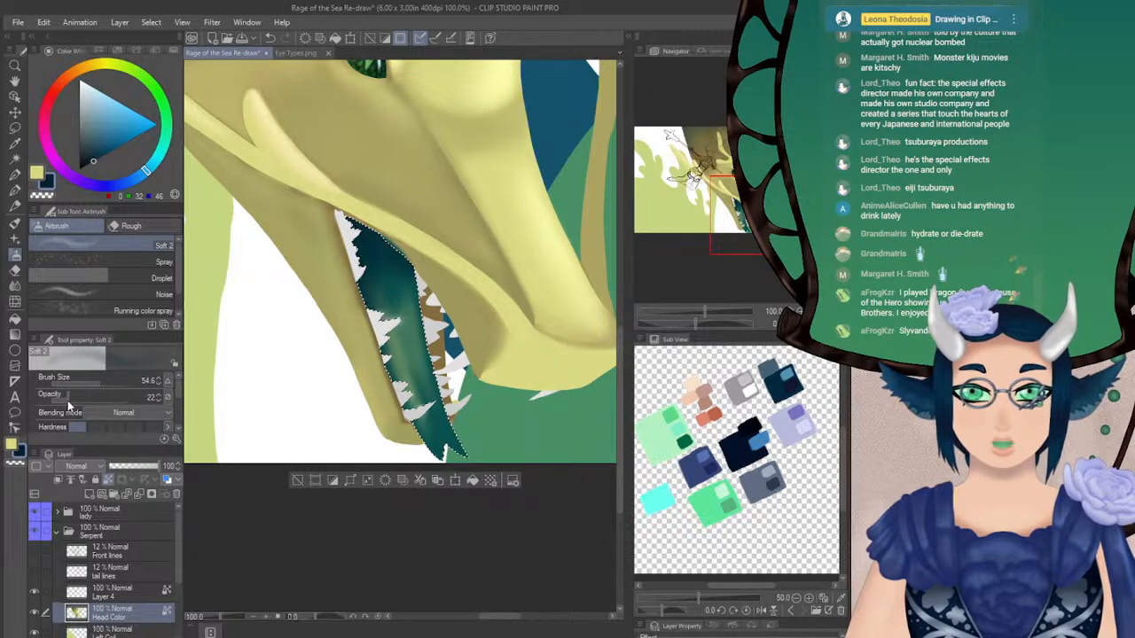
left_click(95, 380)
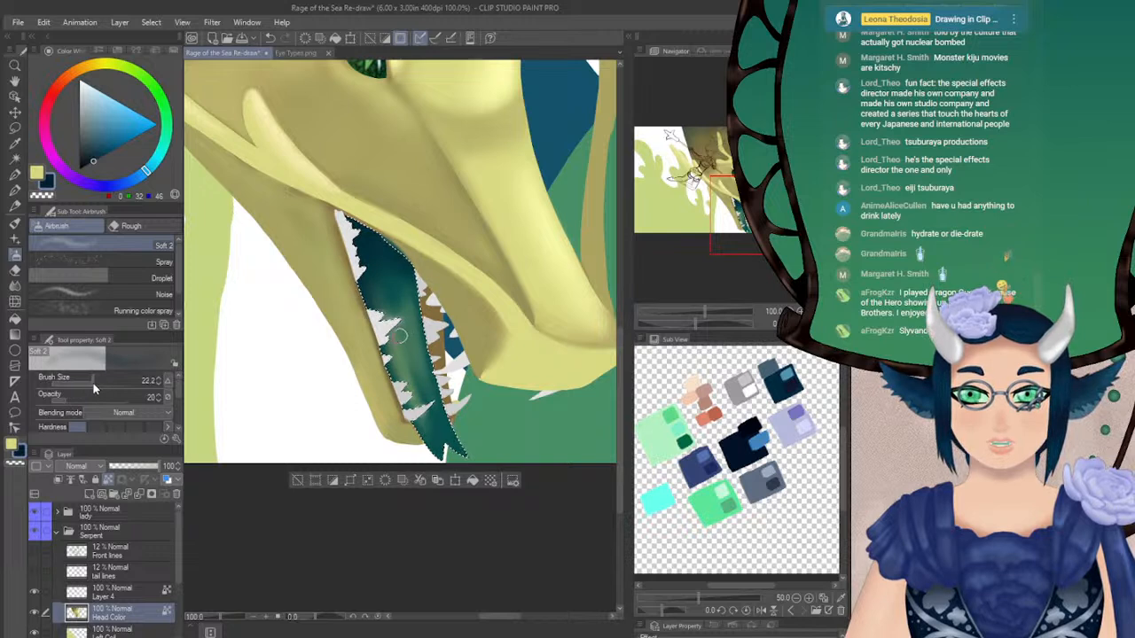
left_click(159, 383)
left_click(158, 383)
left_click(158, 383)
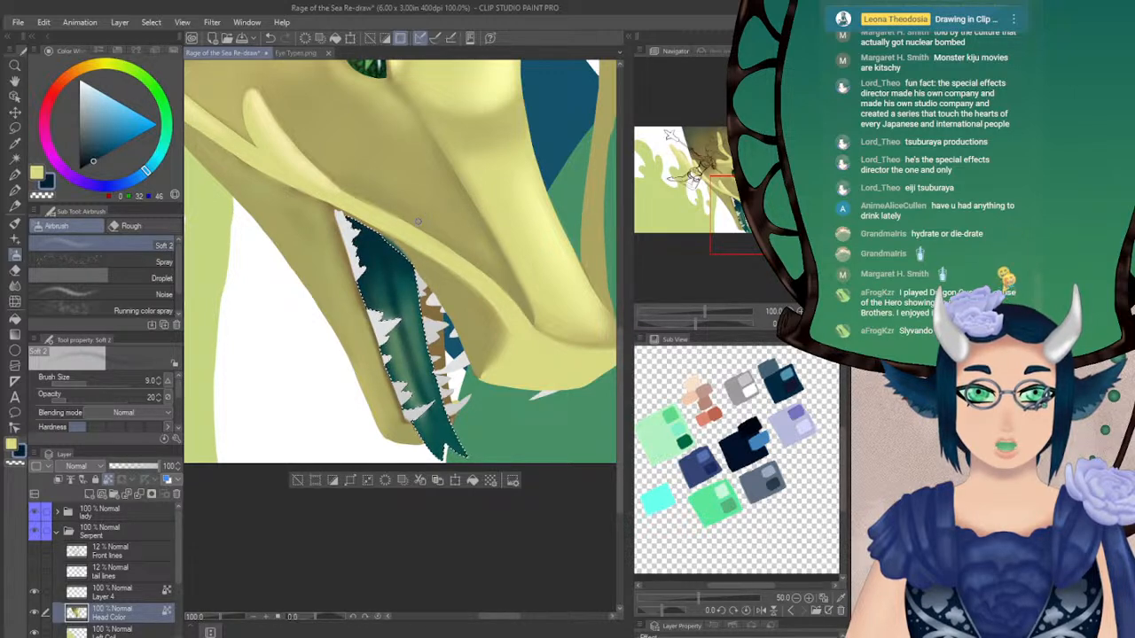
left_click(15, 285)
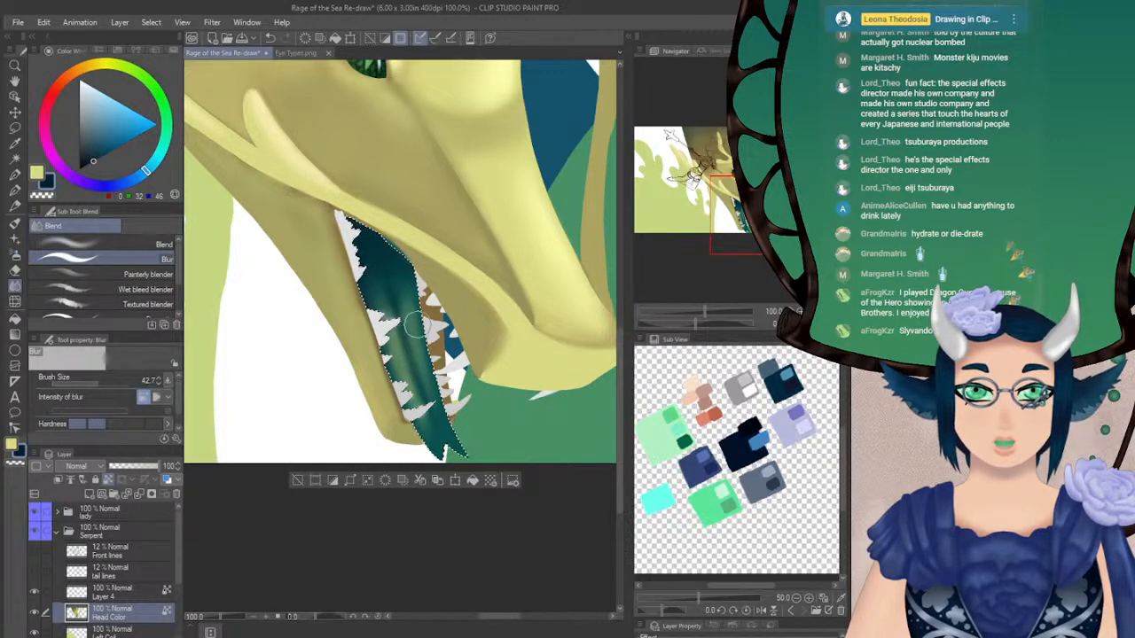
Flip the canvas horizontally to check the mouth without its selection outline, and reselect the mouth interior
key("ctrl+d")
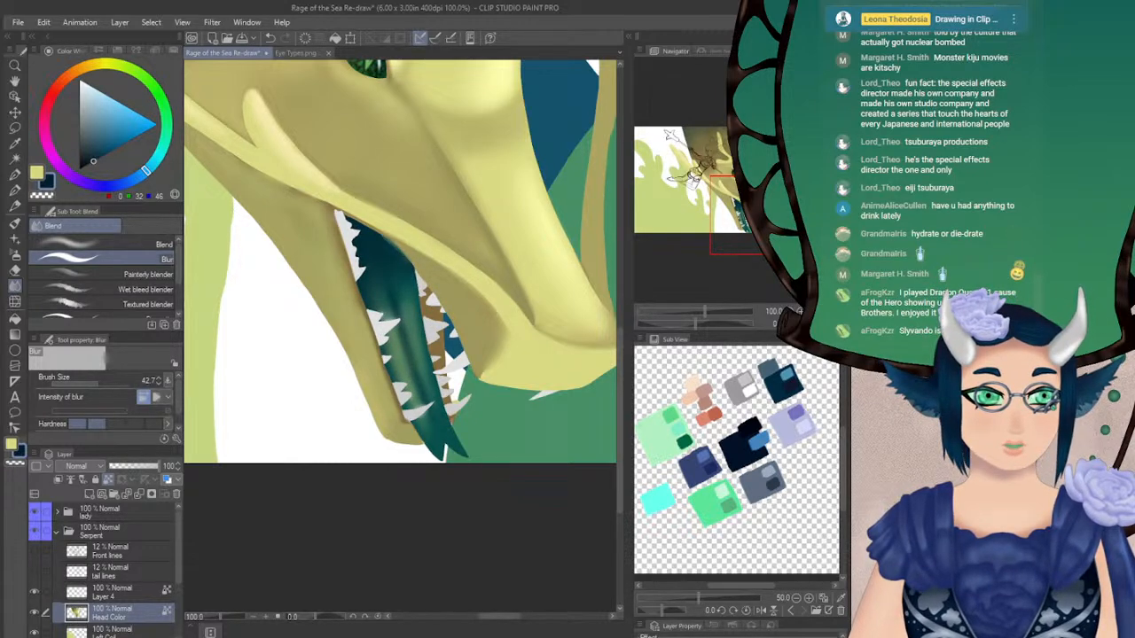
key("h")
left_click_drag(412, 282, 357, 195)
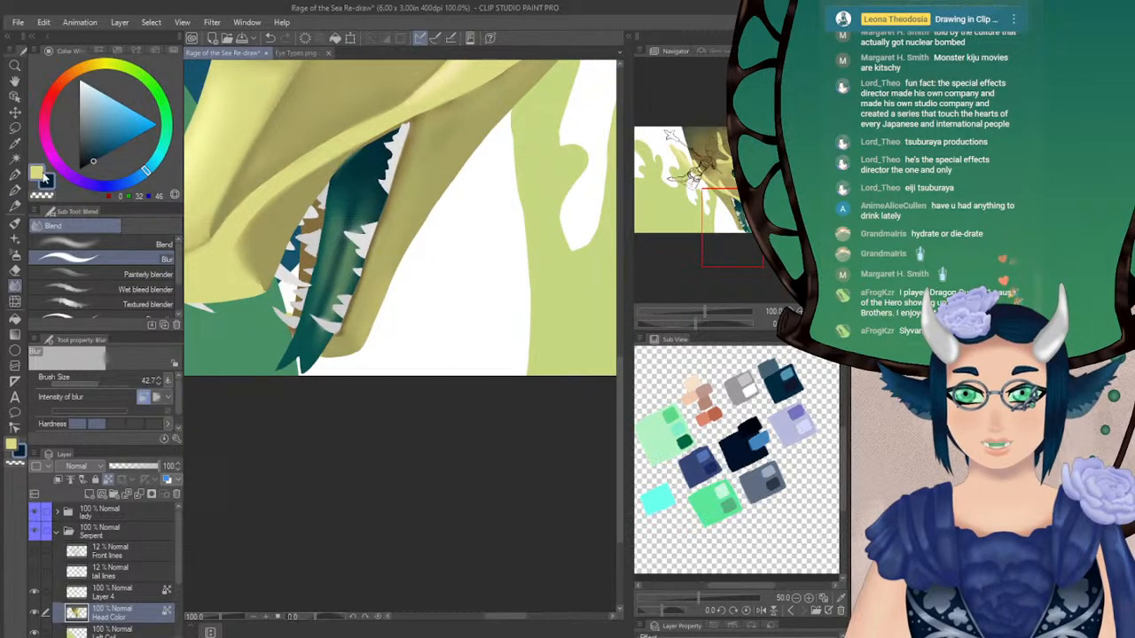
key("ctrl+shift+d")
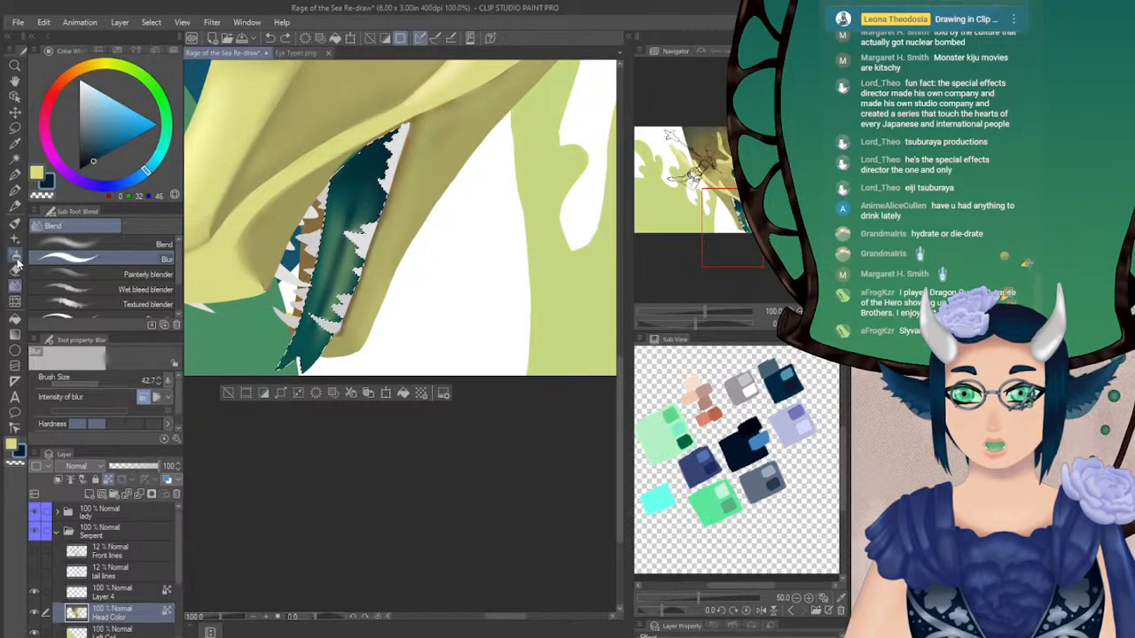
Airbrush more navy shading along the tongue's edges and tip at size 12.5 and opacity 46
left_click(15, 239)
left_click_drag(82, 384, 91, 384)
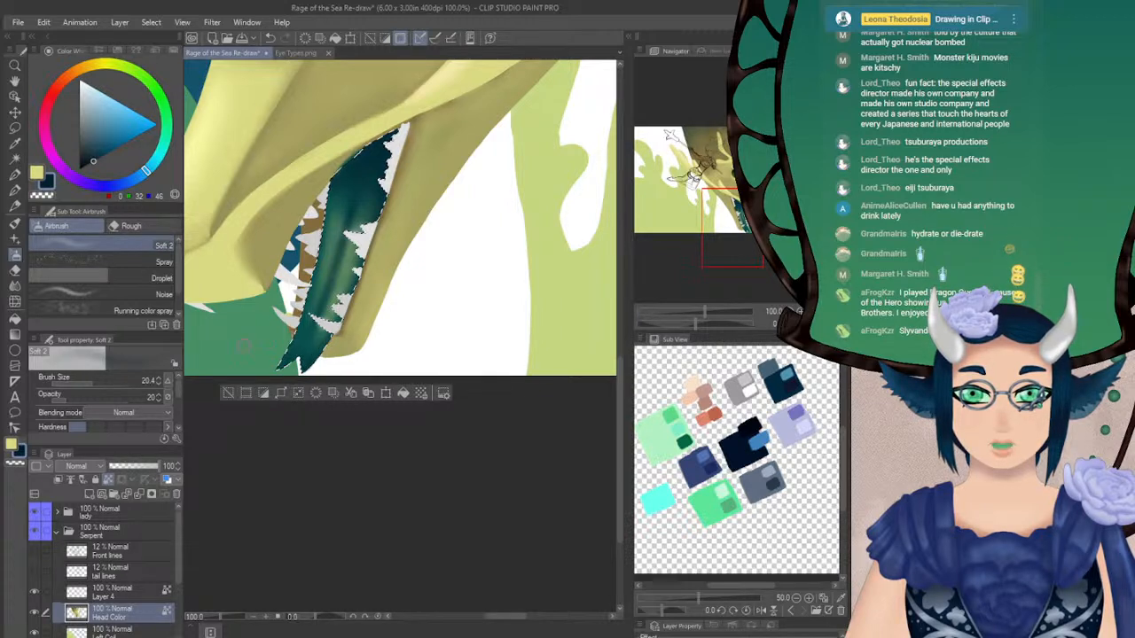
left_click(75, 399)
left_click(88, 383)
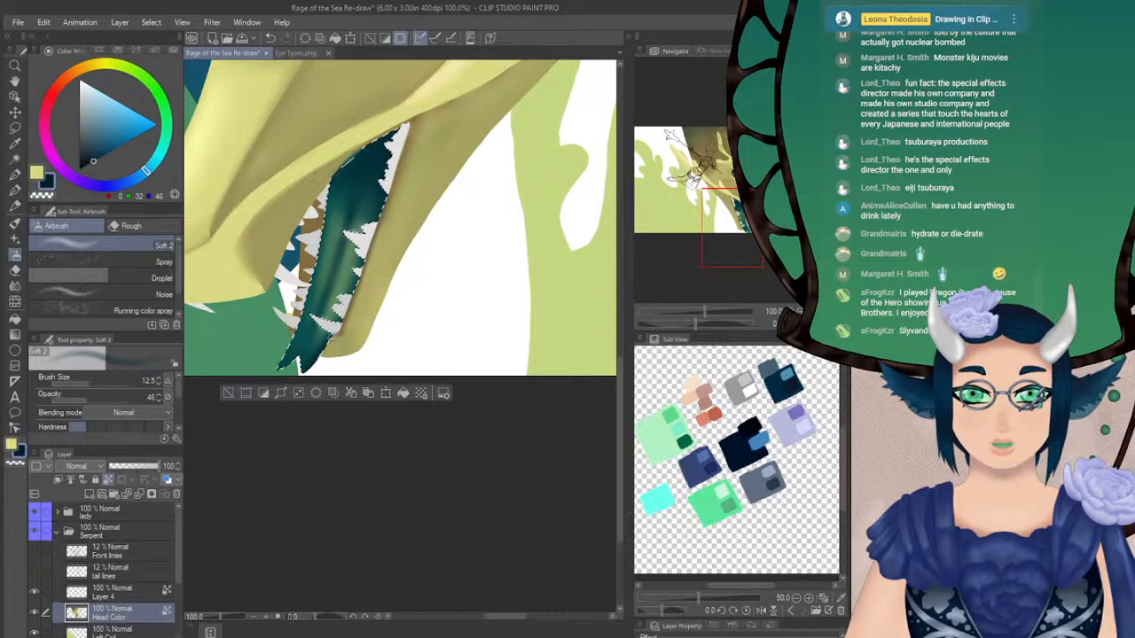
Blur the shading at the tongue tip at size 24.1, flip the canvas back, and clear the selection
left_click(15, 285)
left_click_drag(329, 316, 308, 335)
left_click(89, 379)
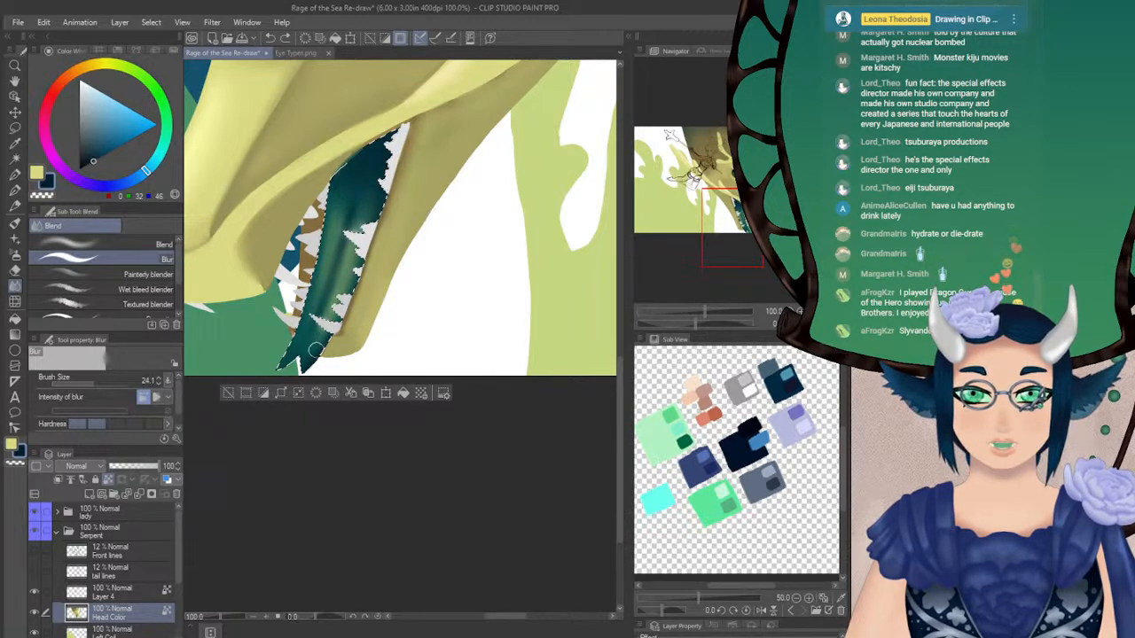
left_click_drag(313, 351, 322, 337)
left_click(828, 324)
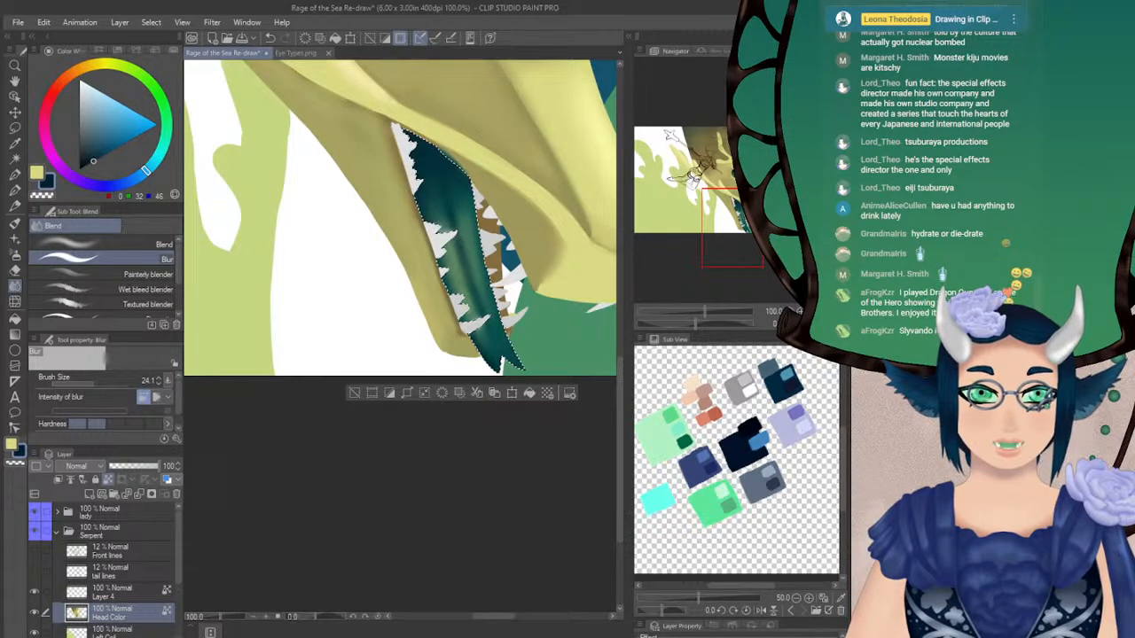
key("ctrl+d")
Repaint the upper lip edge by the mouth corner in pale yellow (217, 218, 131) with the Turnip pen at size 9
mouse_move(737, 212)
left_mouse_down()
mouse_move(758, 198)
mouse_move(747, 214)
left_mouse_up()
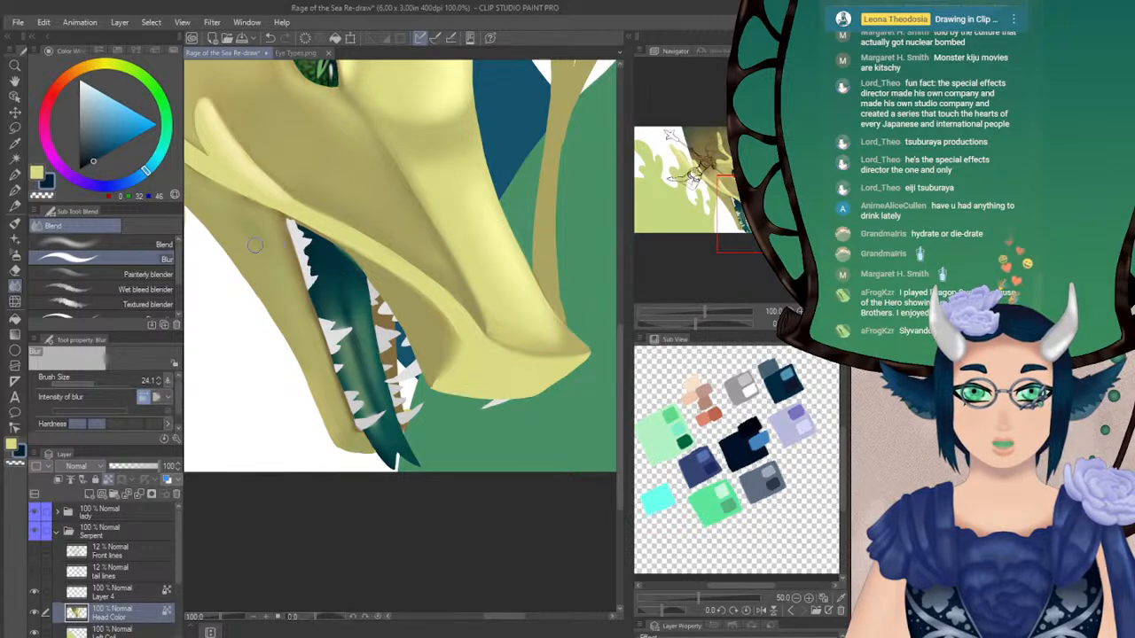
left_click(15, 190)
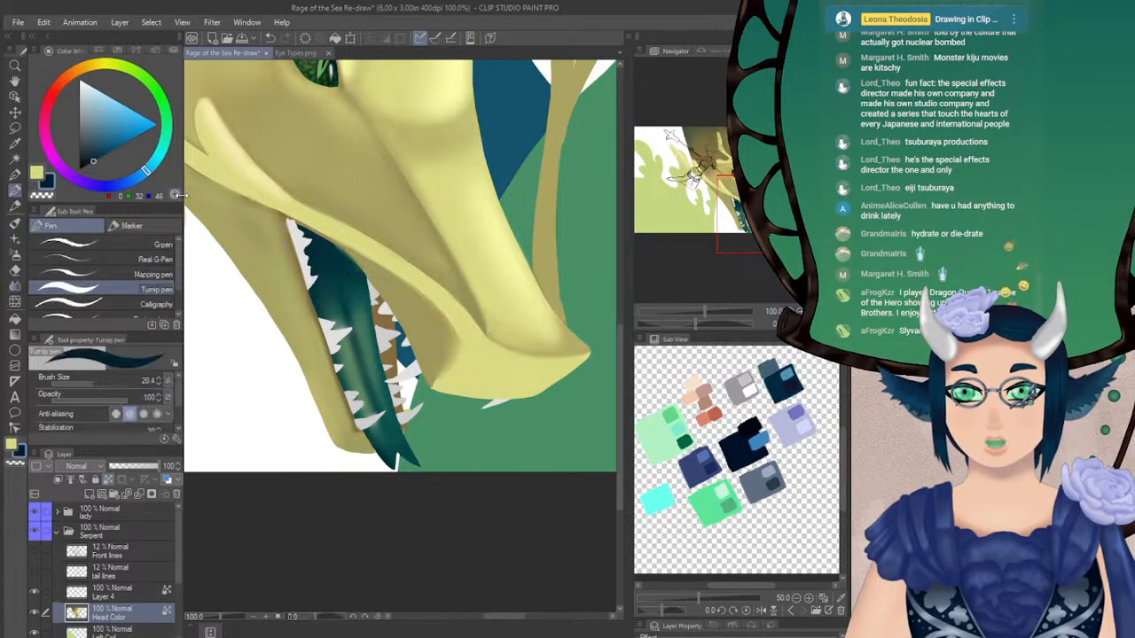
left_click(287, 214, "alt")
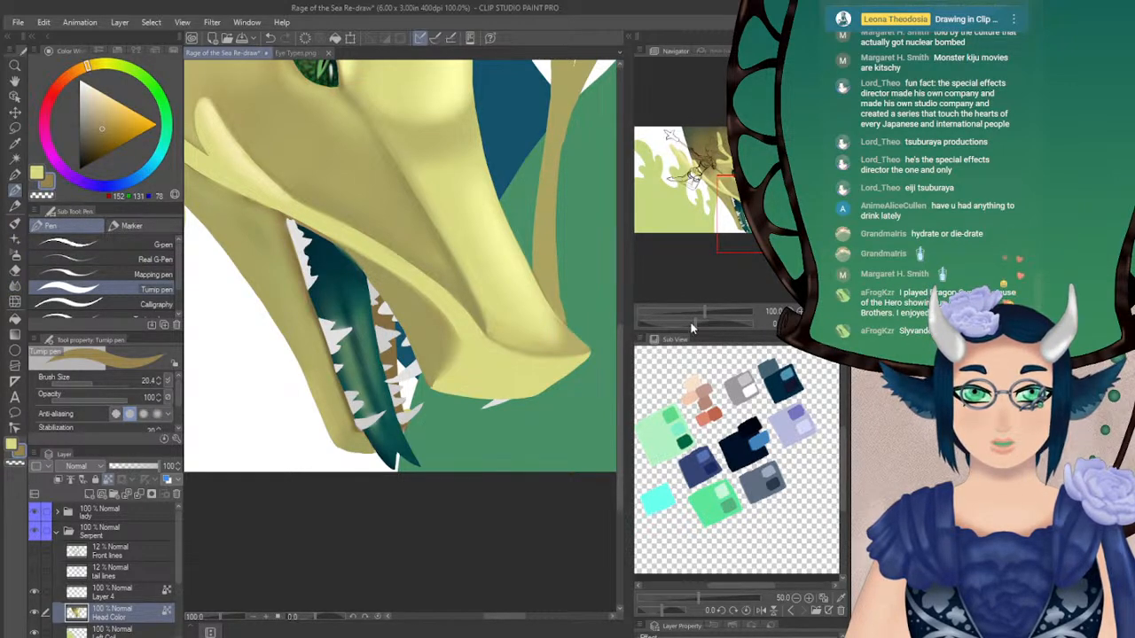
left_click_drag(694, 325, 706, 324)
left_click_drag(91, 378, 78, 379)
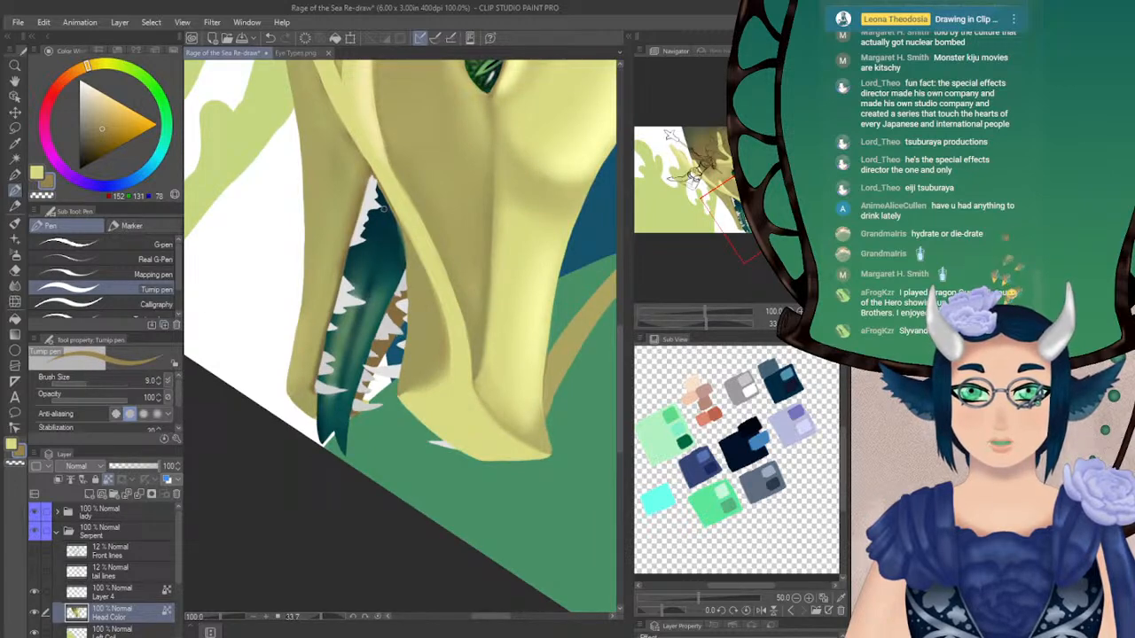
left_click(373, 153, "alt")
left_click_drag(336, 104, 373, 169)
left_click_drag(349, 123, 392, 202)
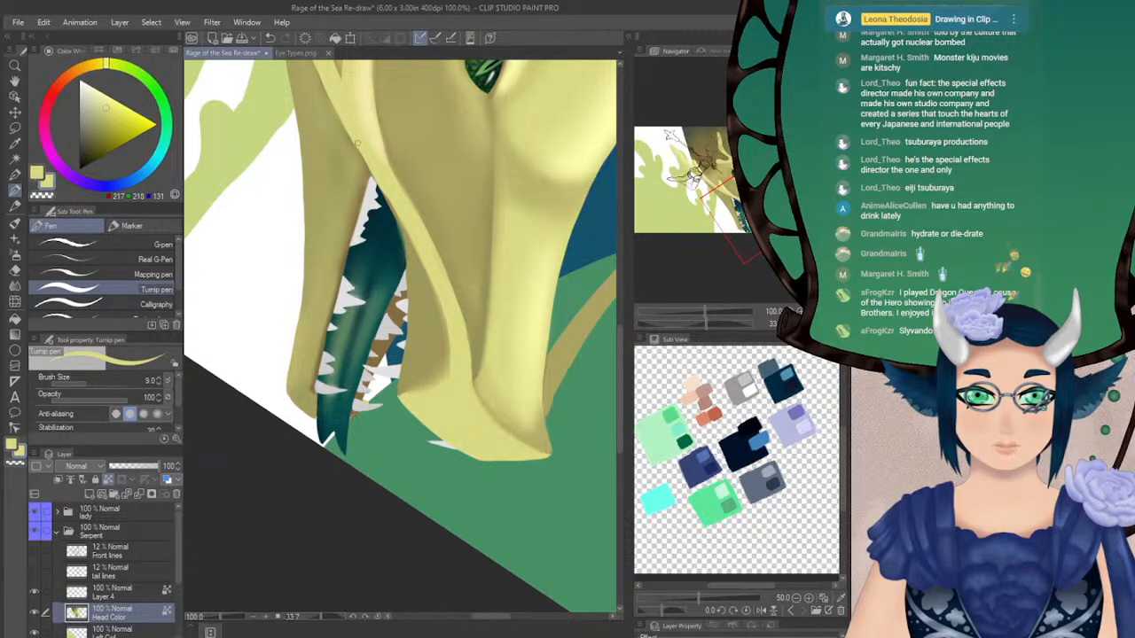
left_click_drag(355, 136, 389, 204)
left_click_drag(364, 155, 402, 229)
left_click_drag(382, 190, 418, 257)
key("ctrl+z")
left_click_drag(374, 171, 421, 263)
left_click(813, 324)
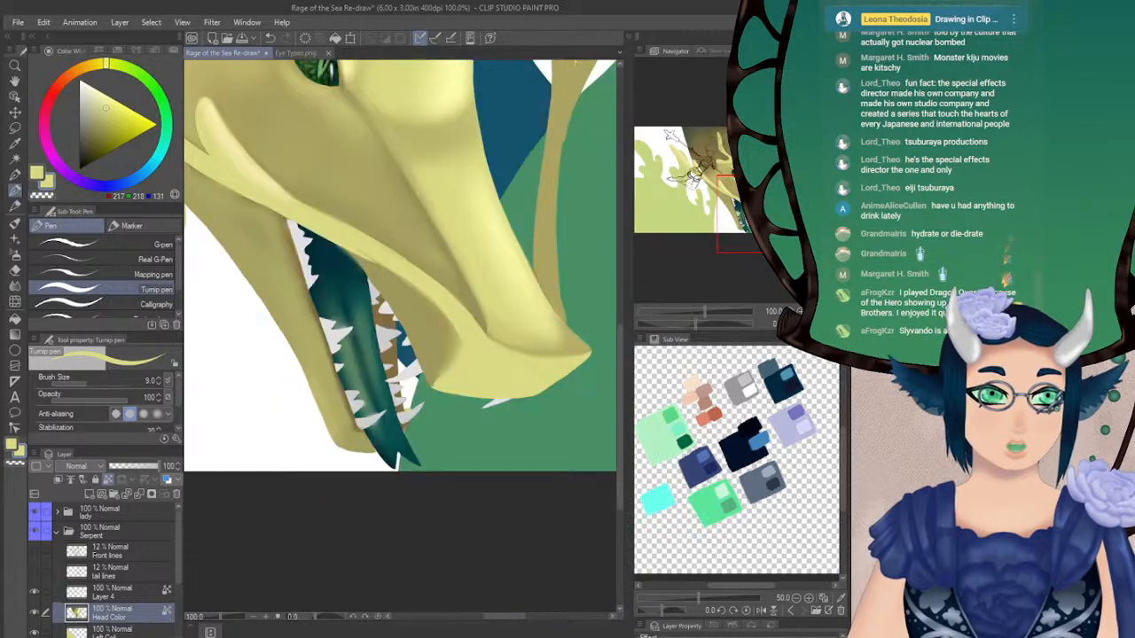
Continue the pale yellow upper lip edge from the mouth corner towards the snout with the Turnip pen at size 9
left_click(826, 324)
left_click_drag(696, 324, 669, 324)
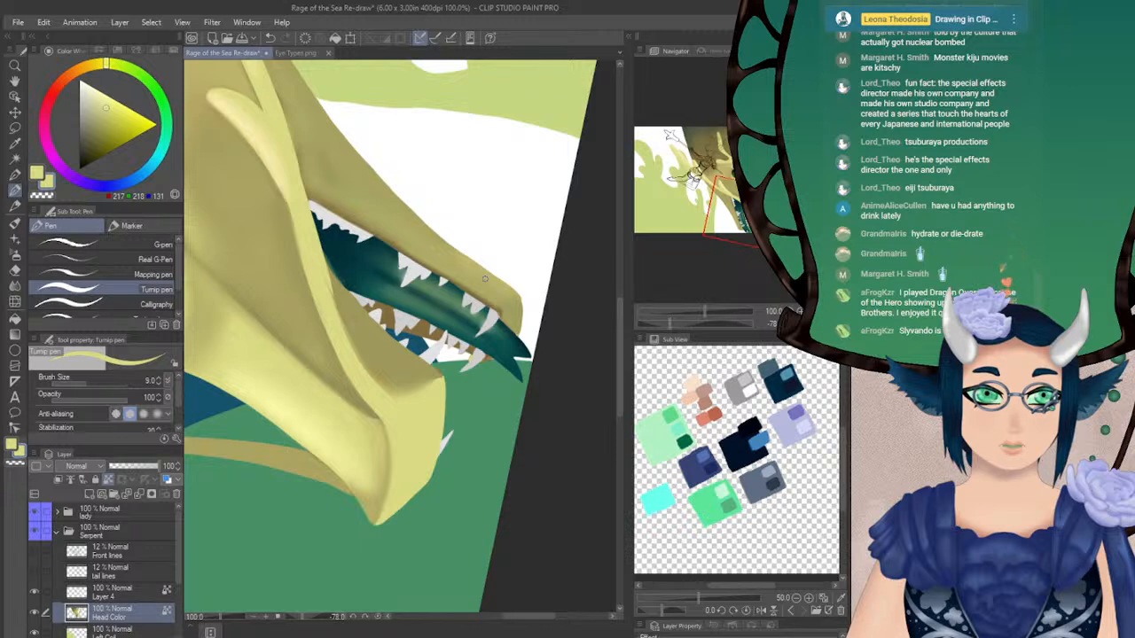
left_click_drag(323, 270, 352, 340)
left_click_drag(331, 293, 376, 375)
mouse_move(335, 316)
left_mouse_down()
mouse_move(396, 399)
mouse_move(348, 335)
mouse_move(382, 387)
left_mouse_up()
left_click_drag(342, 333, 379, 385)
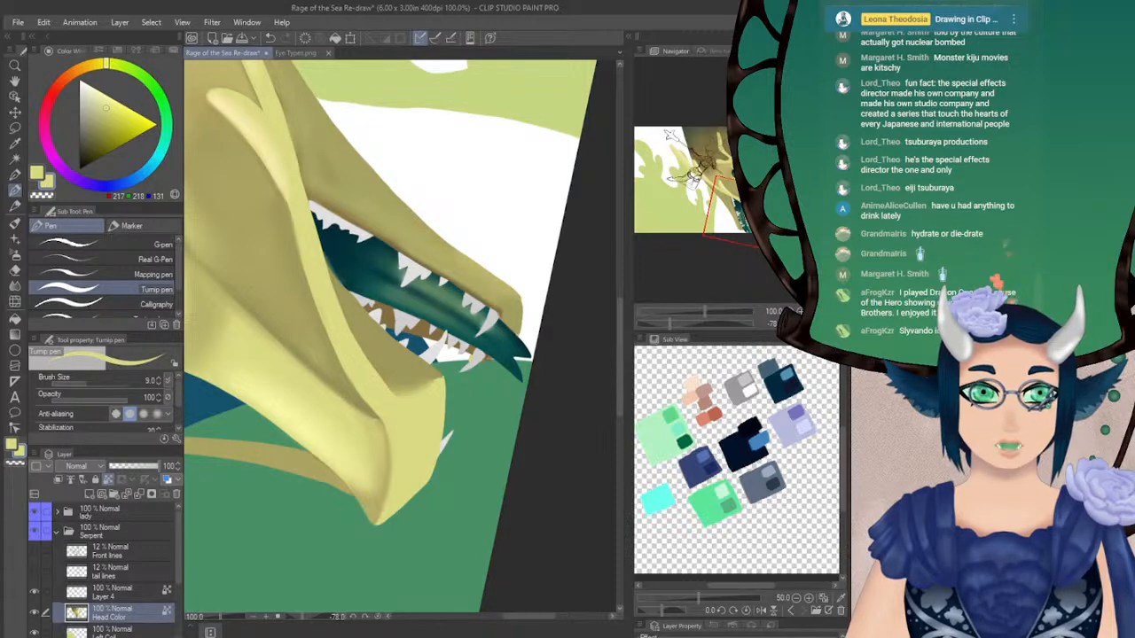
key("ctrl+at")
left_click_drag(372, 355, 400, 343)
Sample the mouth's dark teal (6, 57, 62) and paint a curved nostril on the near side of the snout
left_click_drag(698, 323, 733, 324)
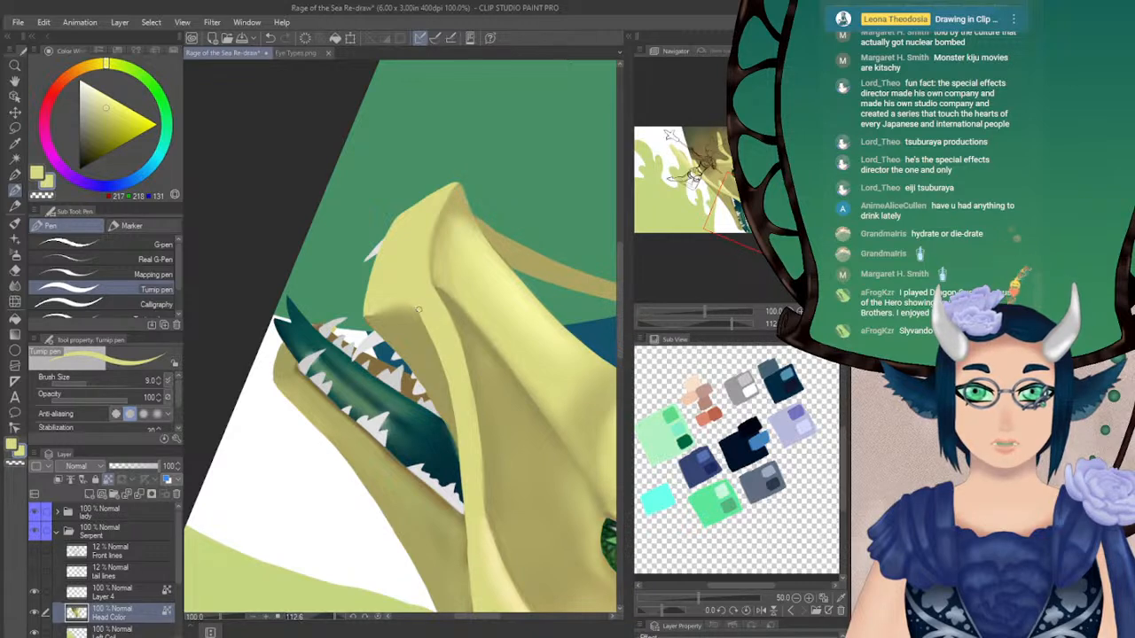
left_click(421, 441, "alt")
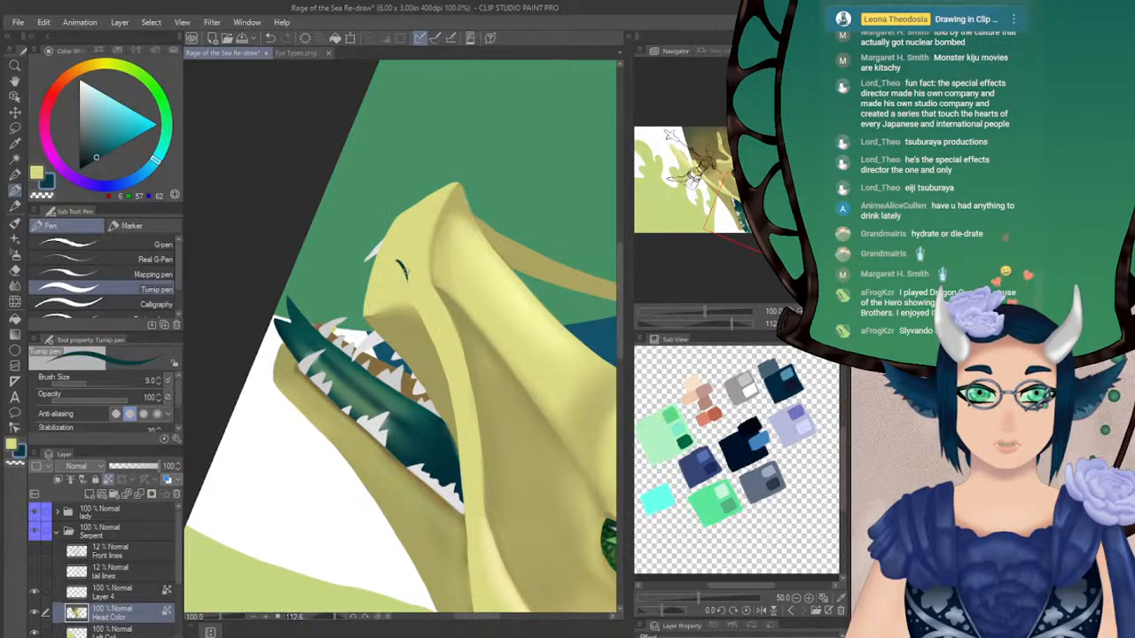
left_click_drag(395, 263, 401, 285)
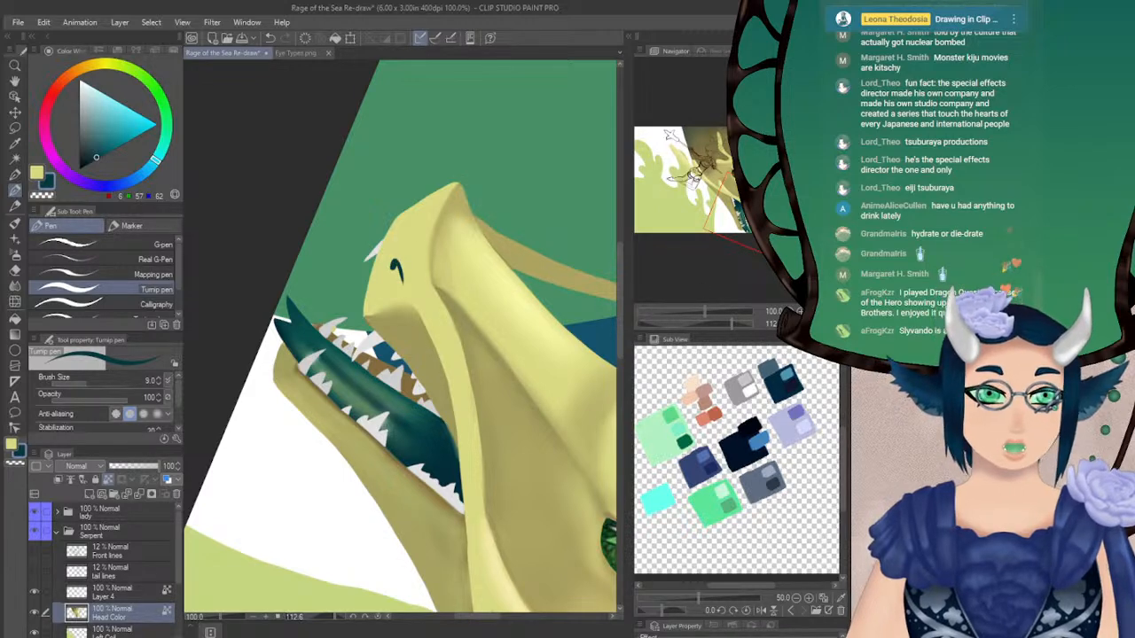
Sample the whisker's olive (171, 164, 98), unlock transparent pixels, and repaint the whisker's outer edge down to the snout tip
left_click(812, 324)
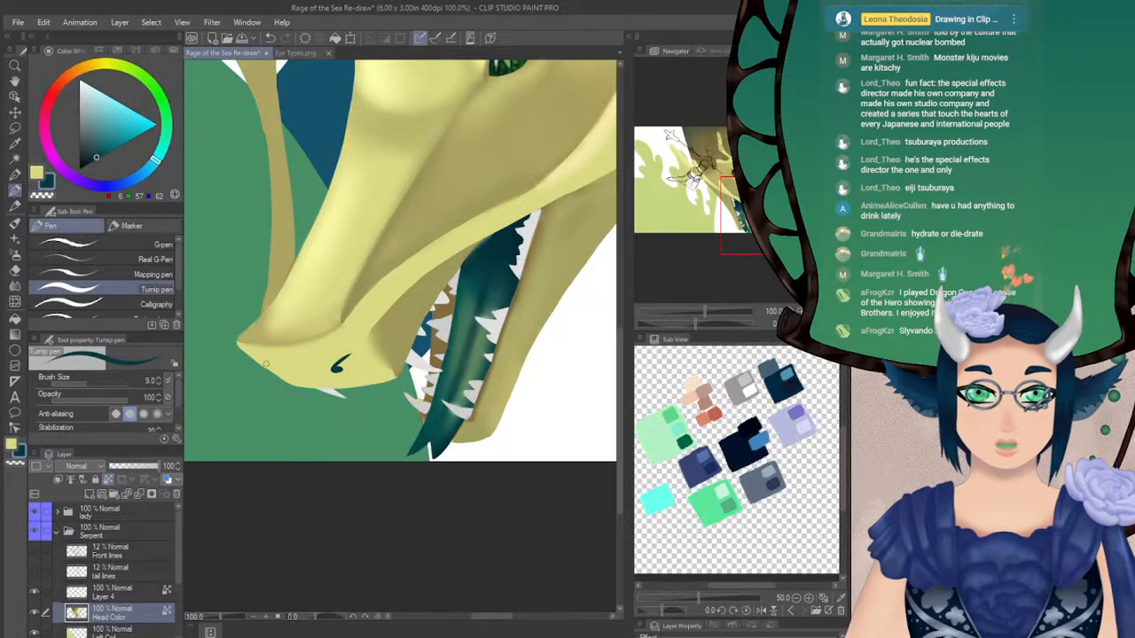
left_click(275, 246, "alt")
mouse_move(277, 246)
left_mouse_down()
mouse_move(205, 285)
mouse_move(342, 338)
mouse_move(345, 351)
left_mouse_up()
left_click(109, 479)
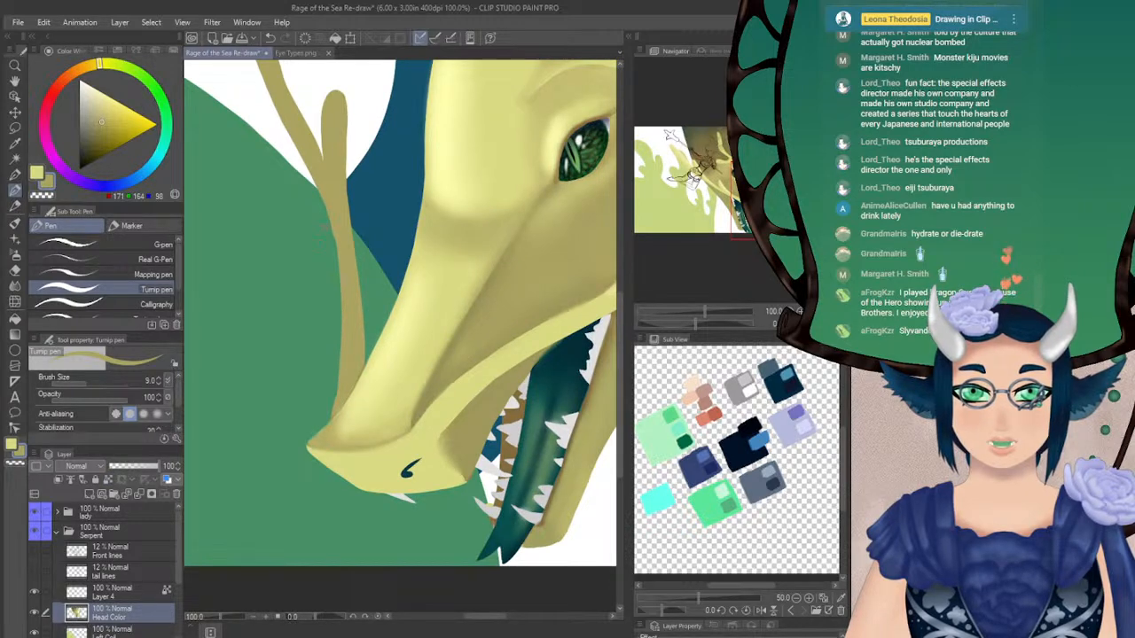
left_click_drag(328, 213, 339, 375)
key("ctrl+z")
left_click_drag(341, 278, 338, 386)
mouse_move(341, 321)
left_mouse_down()
mouse_move(335, 393)
mouse_move(314, 433)
mouse_move(331, 421)
mouse_move(314, 437)
mouse_move(335, 408)
left_mouse_up()
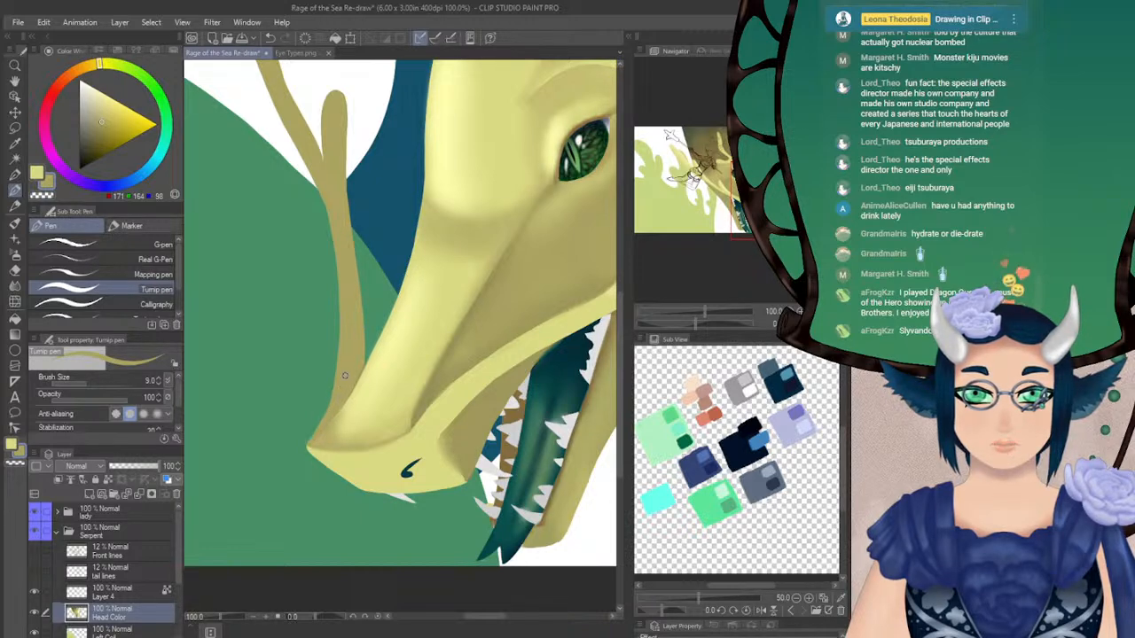
Try to paint the second nostril at the far edge of the snout in dark teal (7, 57, 62) with the Turnip pen
left_click(15, 286)
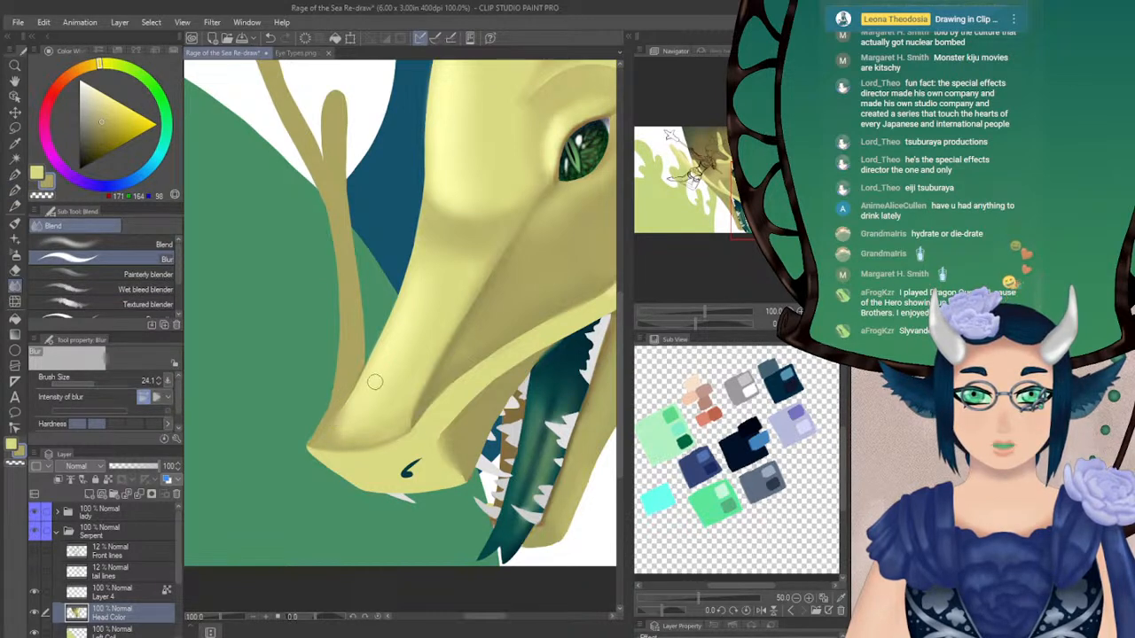
left_click_drag(365, 505, 298, 426)
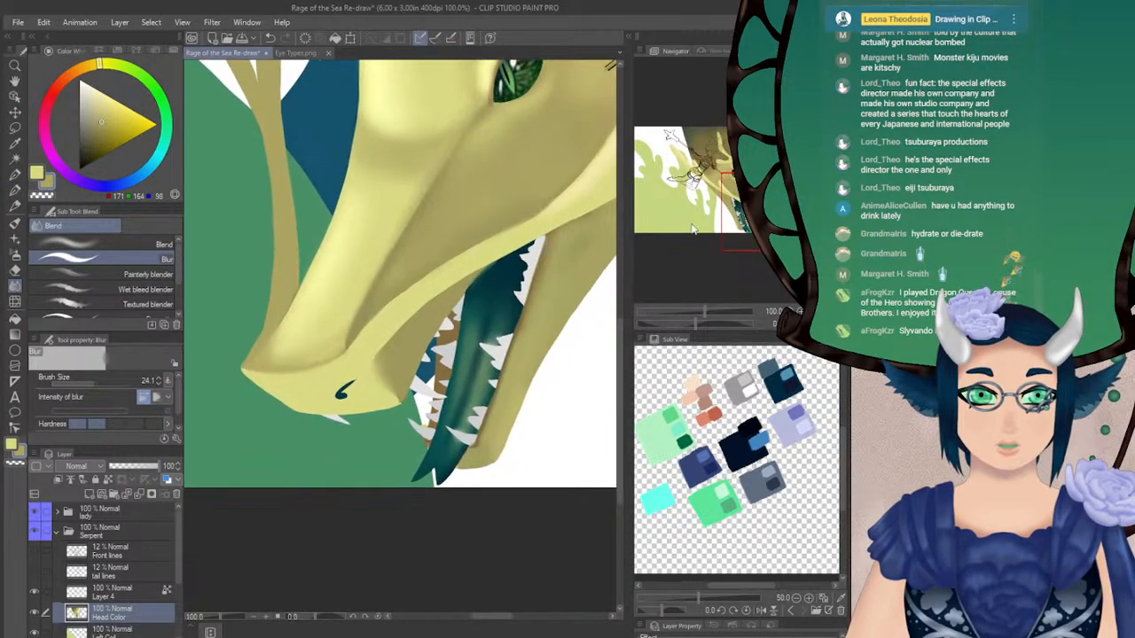
left_click(342, 392, "alt")
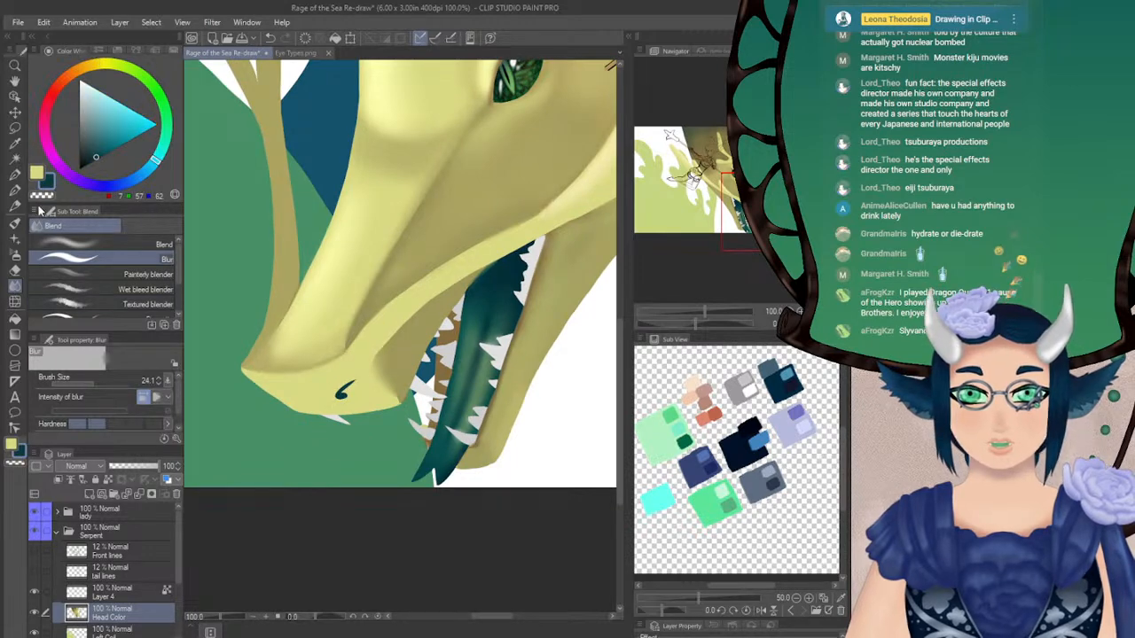
left_click(14, 190)
left_click_drag(266, 387, 280, 392)
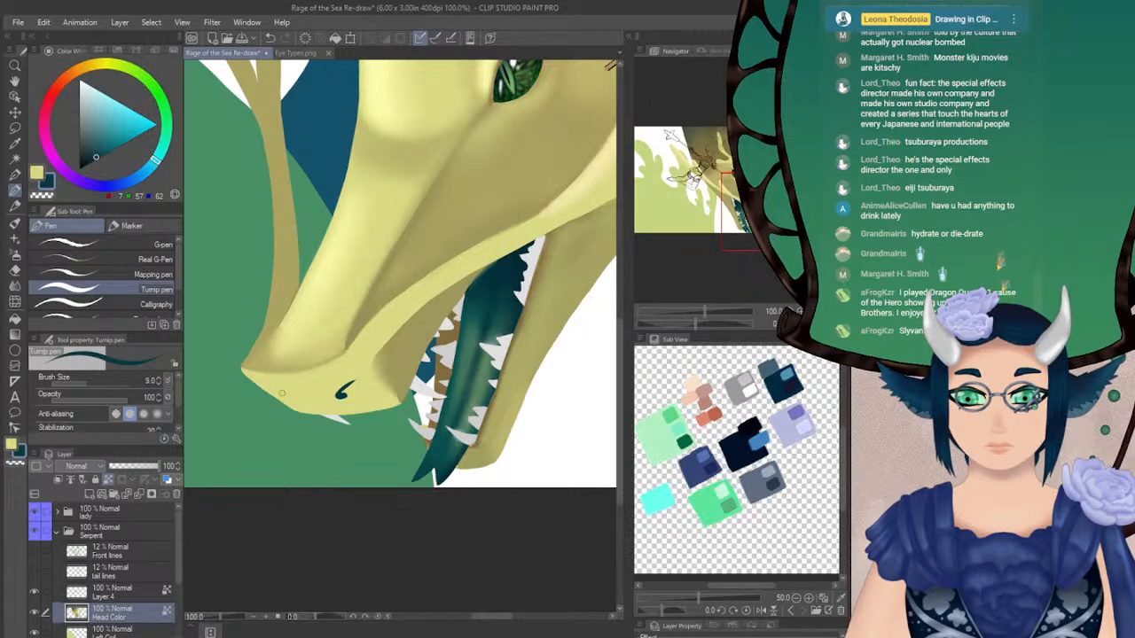
left_click_drag(261, 387, 284, 401)
key("ctrl+z")
Build out the far edge of the snout in sampled pale yellow (218, 219, 132), and lock transparent pixels again
key("ctrl+z")
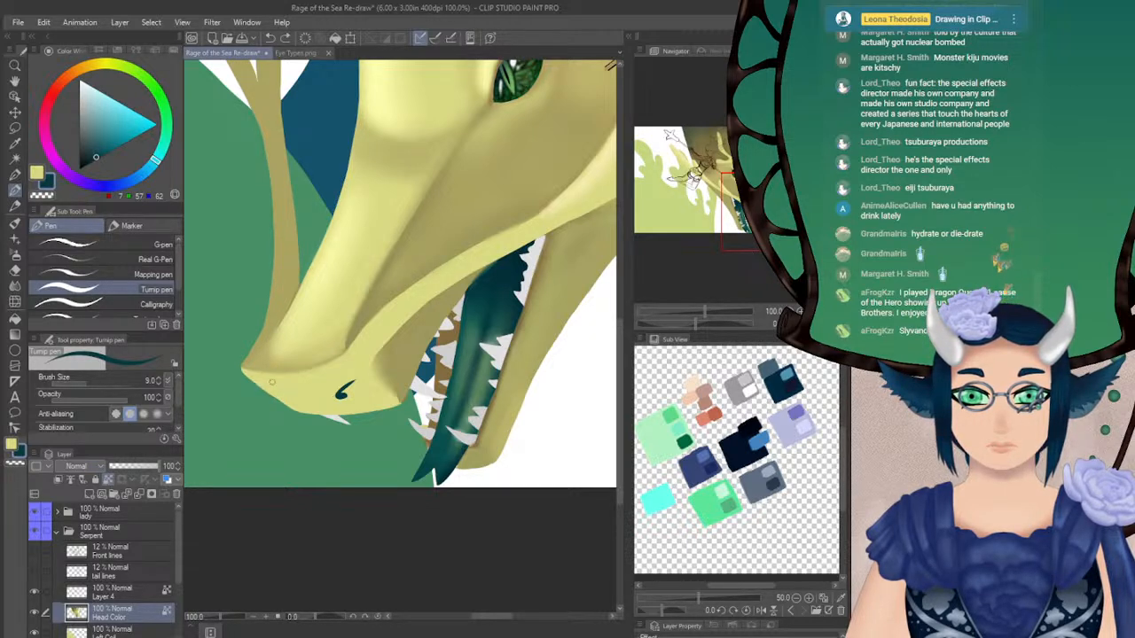
left_click(267, 383, "alt")
left_click(308, 394, "alt")
left_click(108, 480)
key("ctrl+z")
left_click_drag(261, 391, 282, 399)
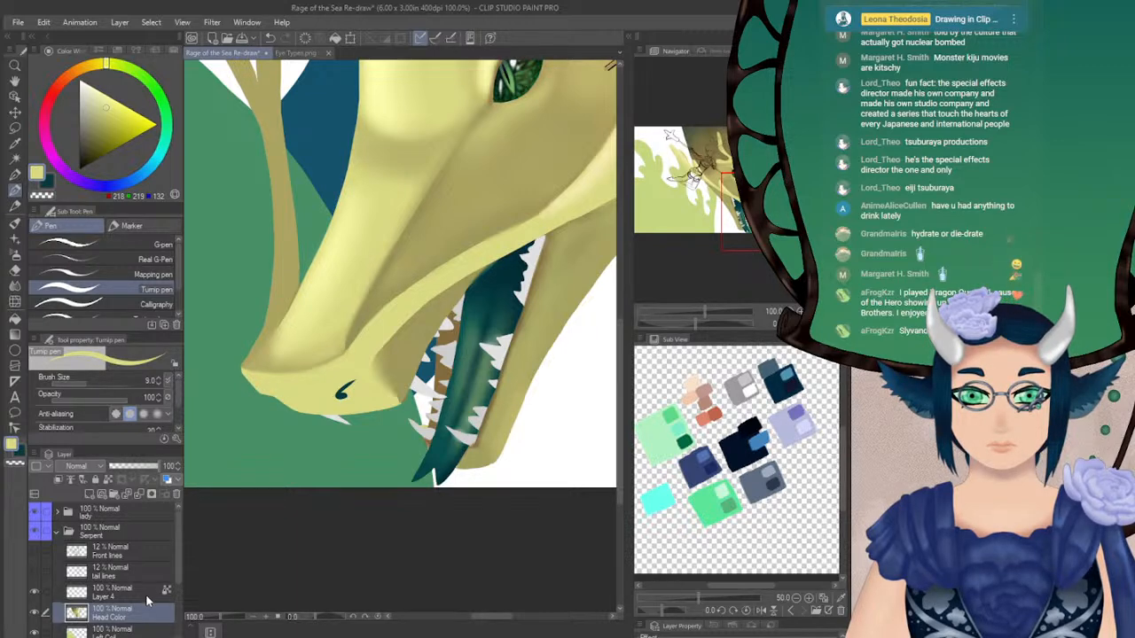
left_click(108, 480)
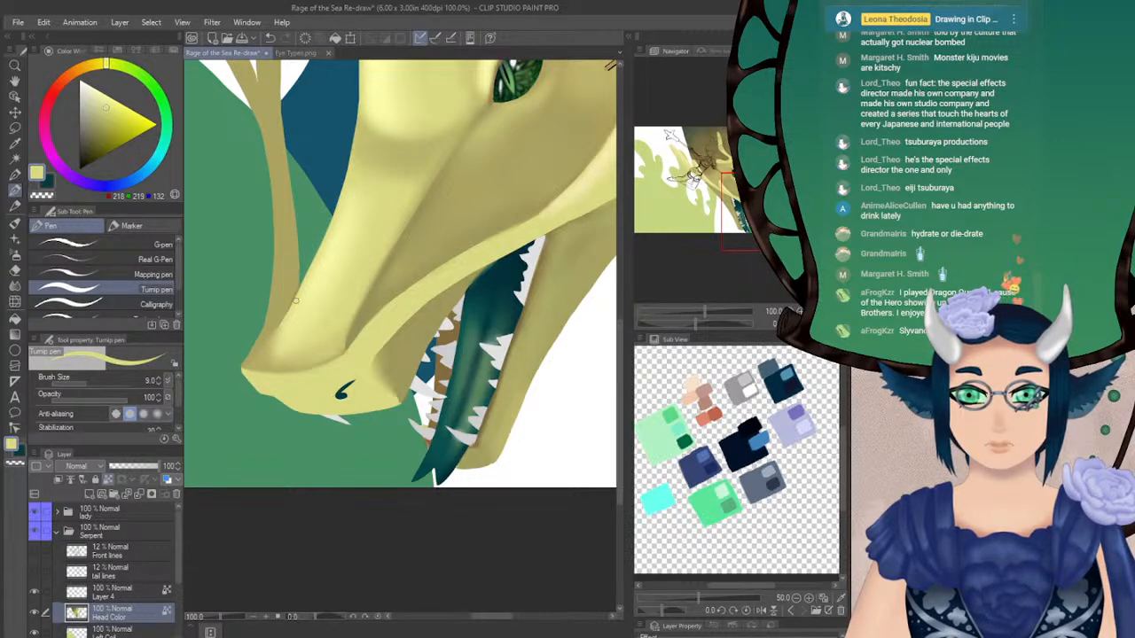
Paint a small far-side nostril in dark teal (7, 57, 62) at the snout's edge, and undo the excess stroke
key("x")
left_click_drag(269, 396, 282, 401)
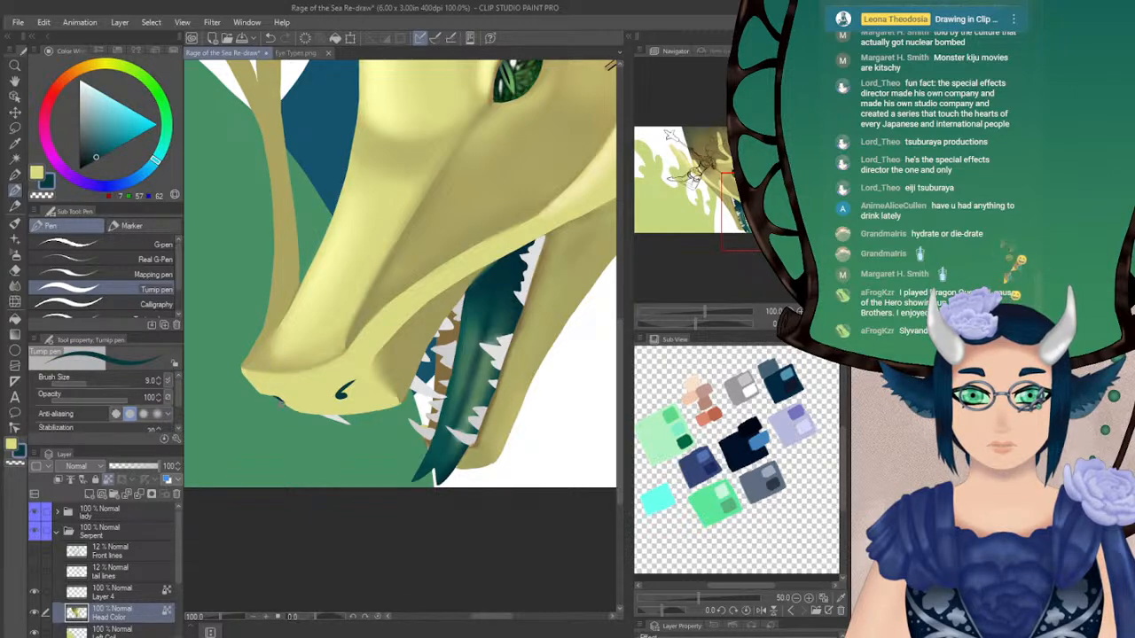
key("ctrl+z")
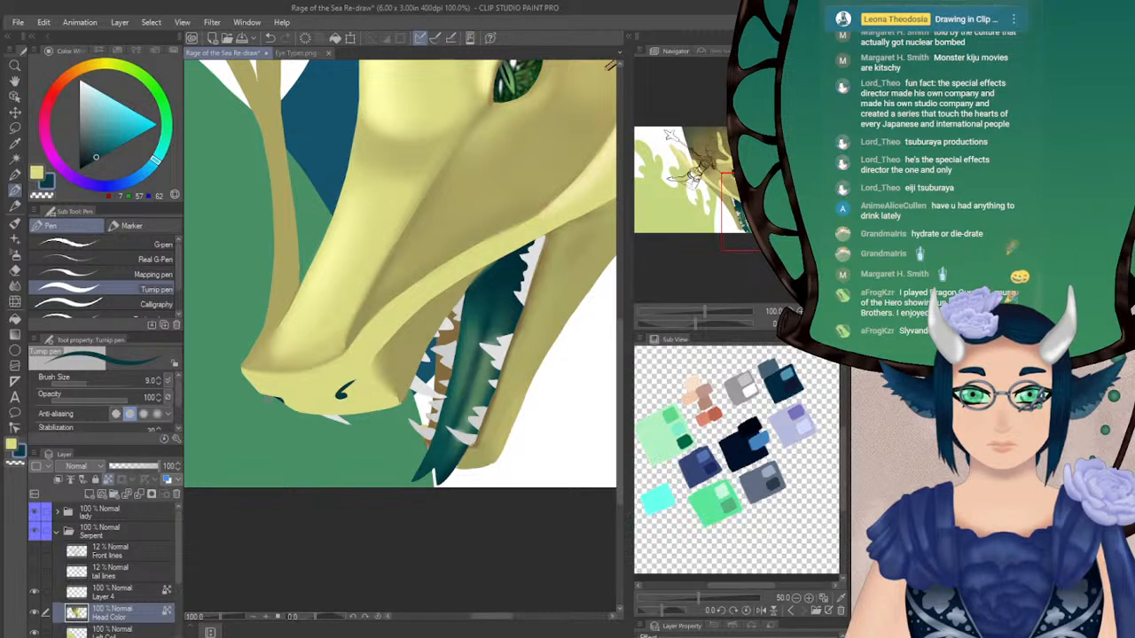
Soften the edges of the nostrils with the Blur tool at size 11, and return to the Turnip pen
left_click_drag(698, 325, 726, 323)
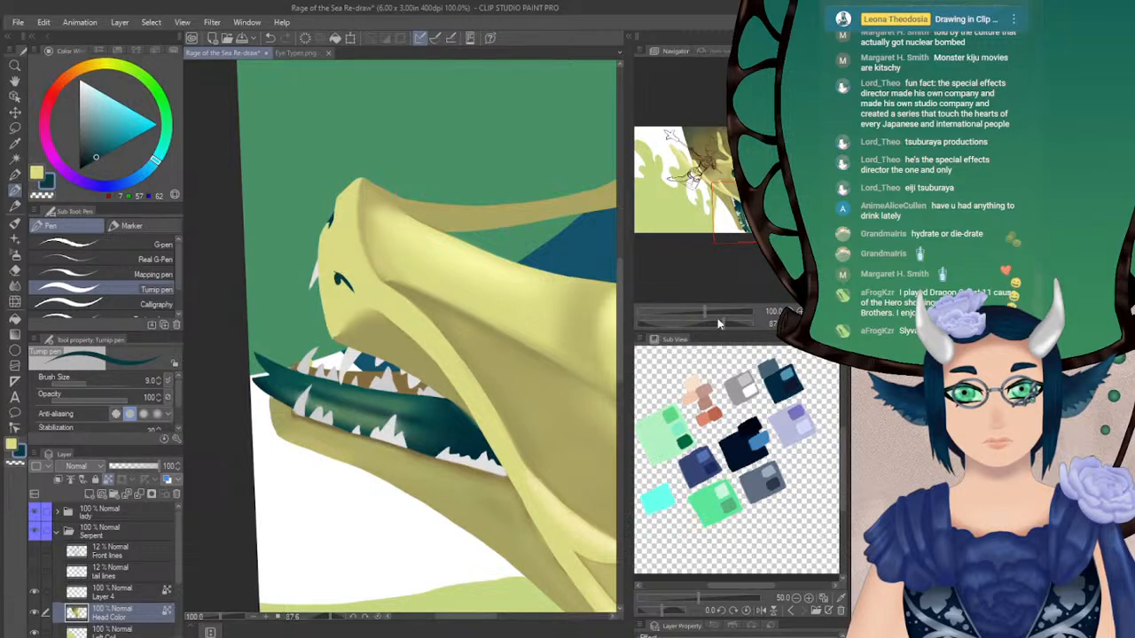
key("j")
left_click(131, 259)
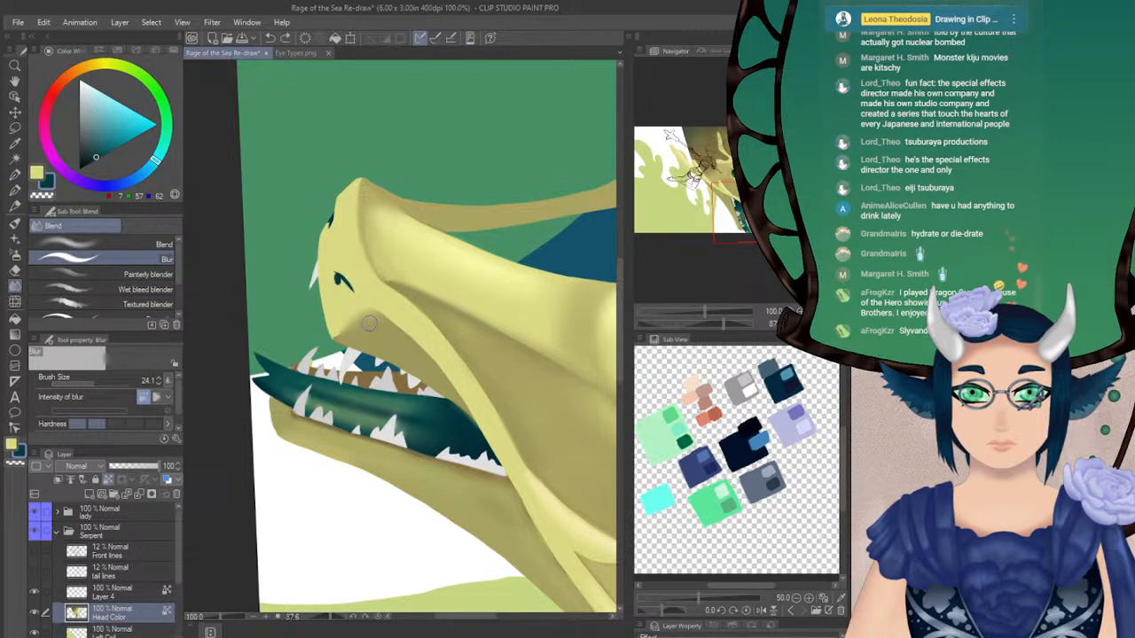
left_click(91, 385)
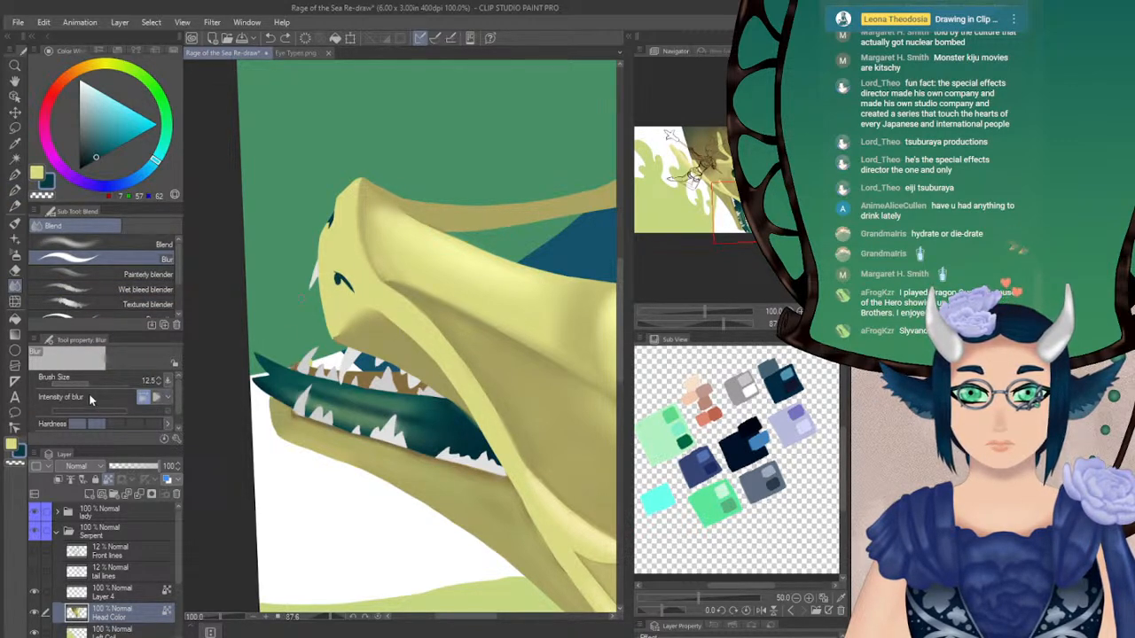
left_click(159, 384)
left_click(159, 384)
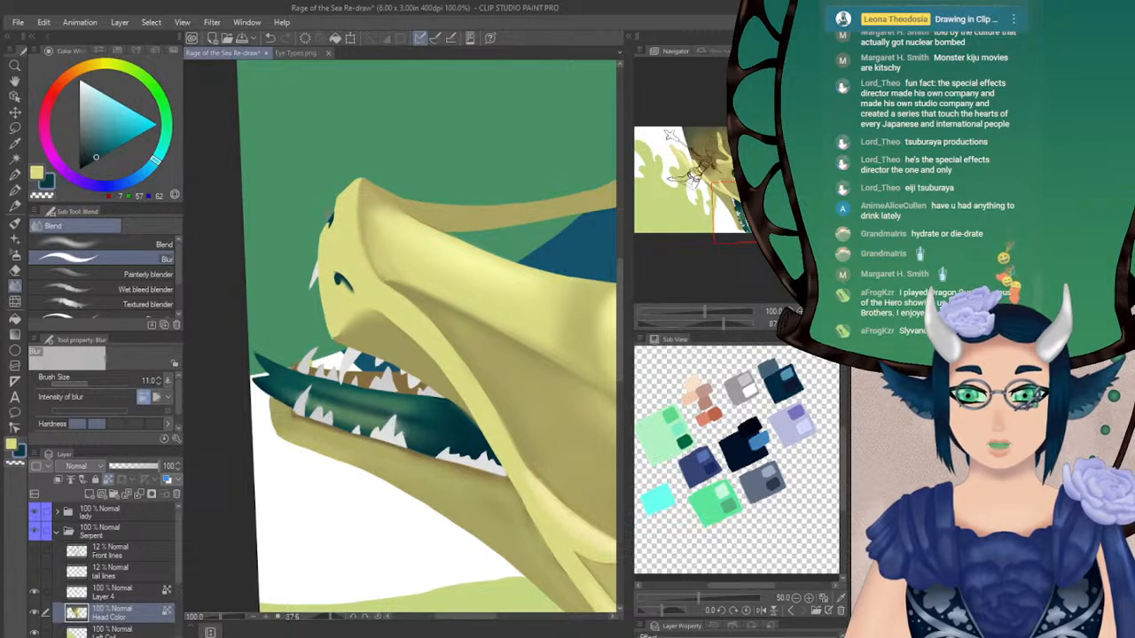
key("p")
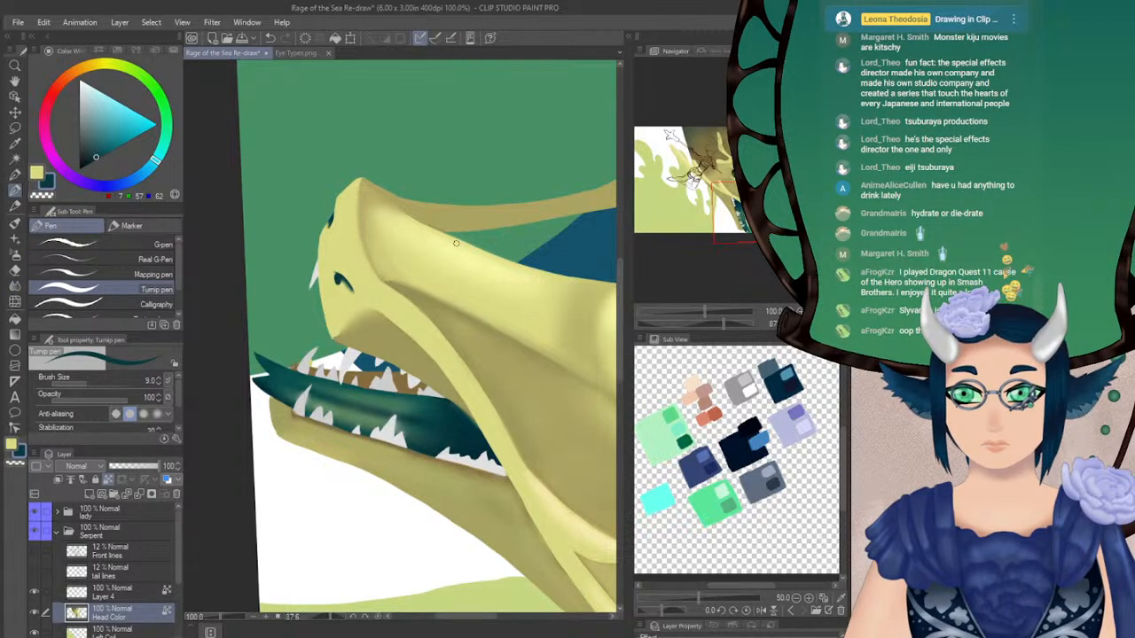
Examine the whole serpent head with its nostrils at 50% zoom with an upright canvas, both unflipped and flipped horizontally
left_click(823, 324)
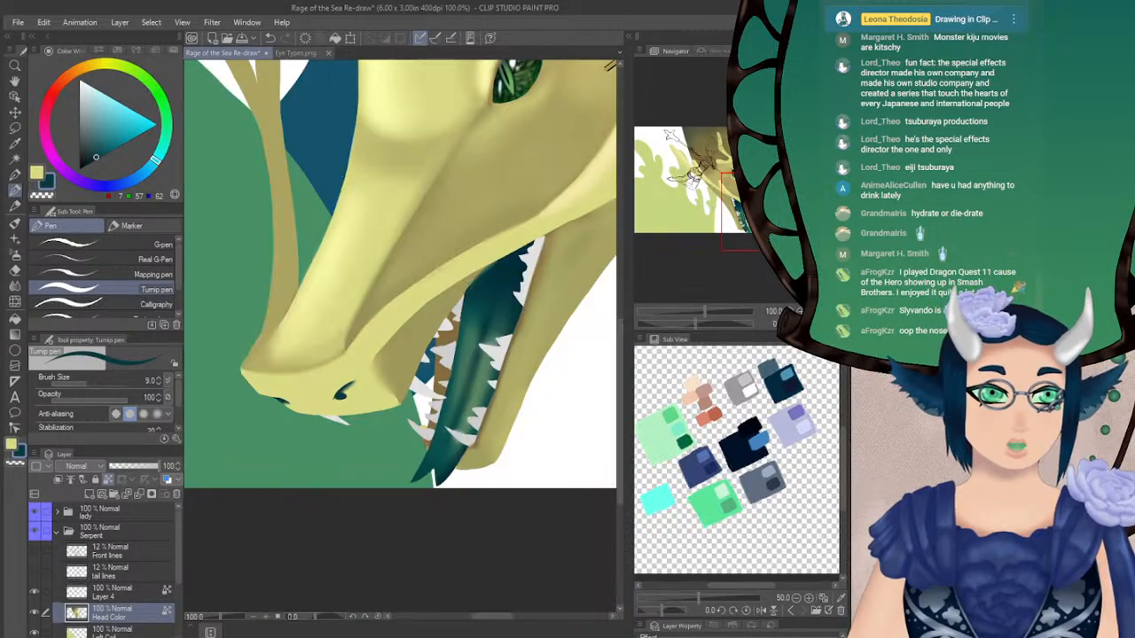
key("ctrl+minus")
key("ctrl+minus")
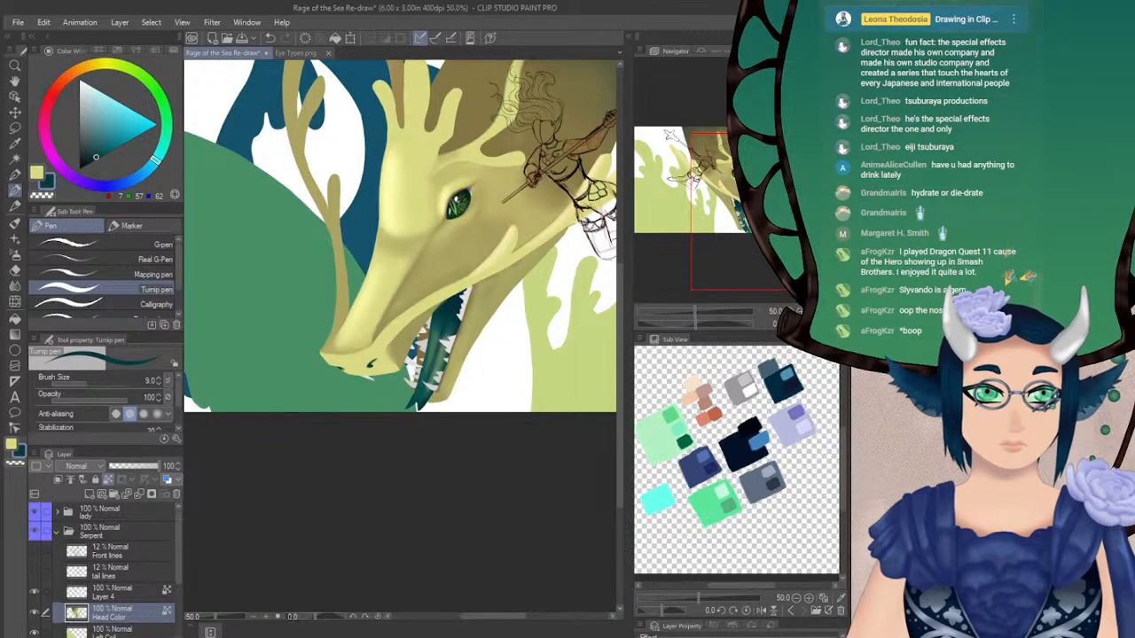
left_click_drag(416, 284, 468, 326)
mouse_move(746, 176)
left_mouse_down()
mouse_move(725, 168)
mouse_move(784, 206)
mouse_move(753, 192)
left_mouse_up()
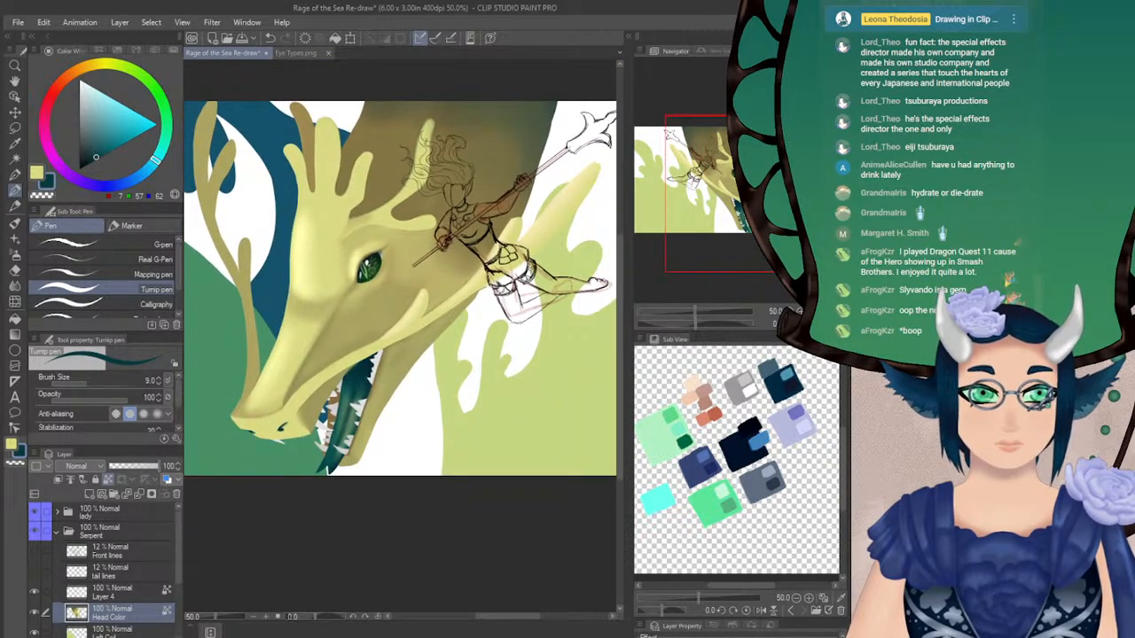
key("h")
left_click_drag(731, 189, 735, 191)
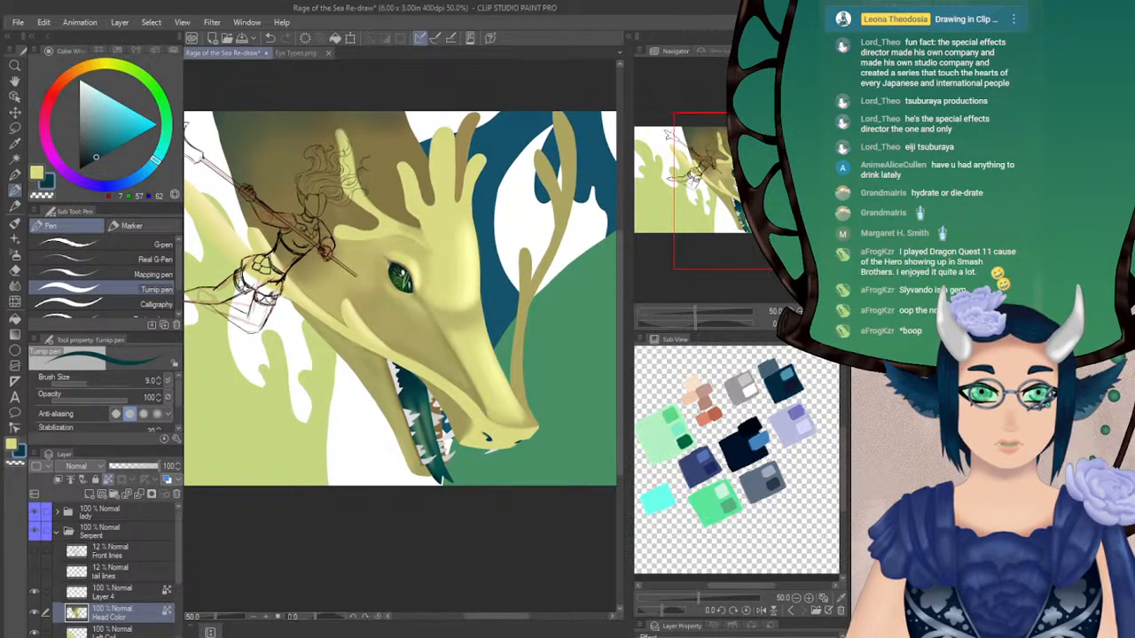
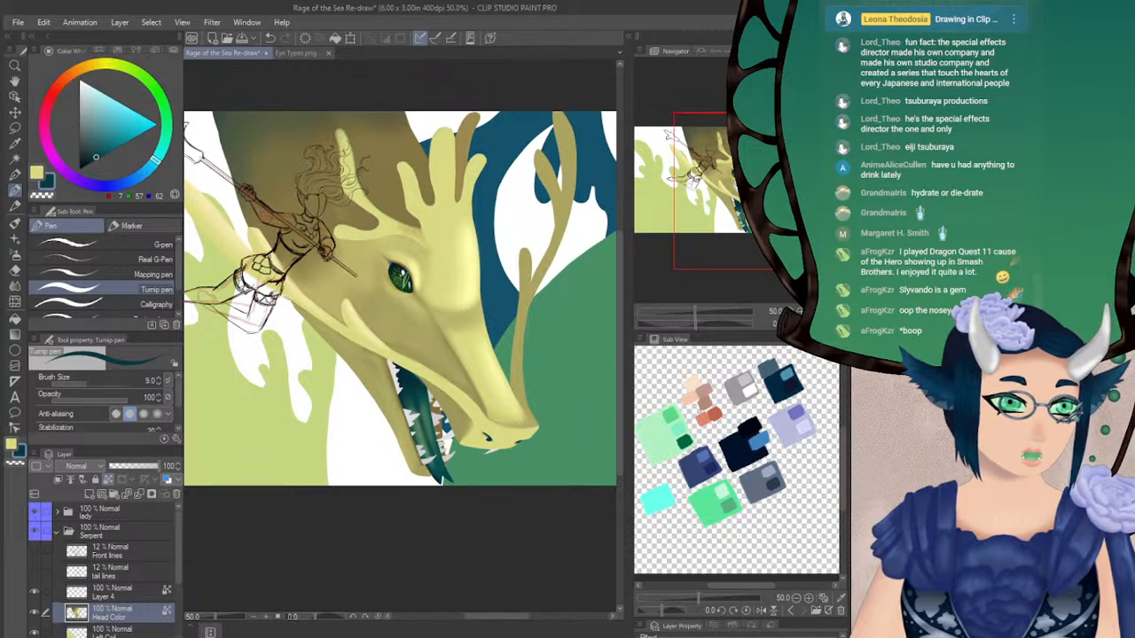
Collapse the Serpent folder, save the drawing, and check the composition with the canvas flipped and back
left_click_drag(401, 276, 549, 271)
left_click_drag(707, 186, 730, 187)
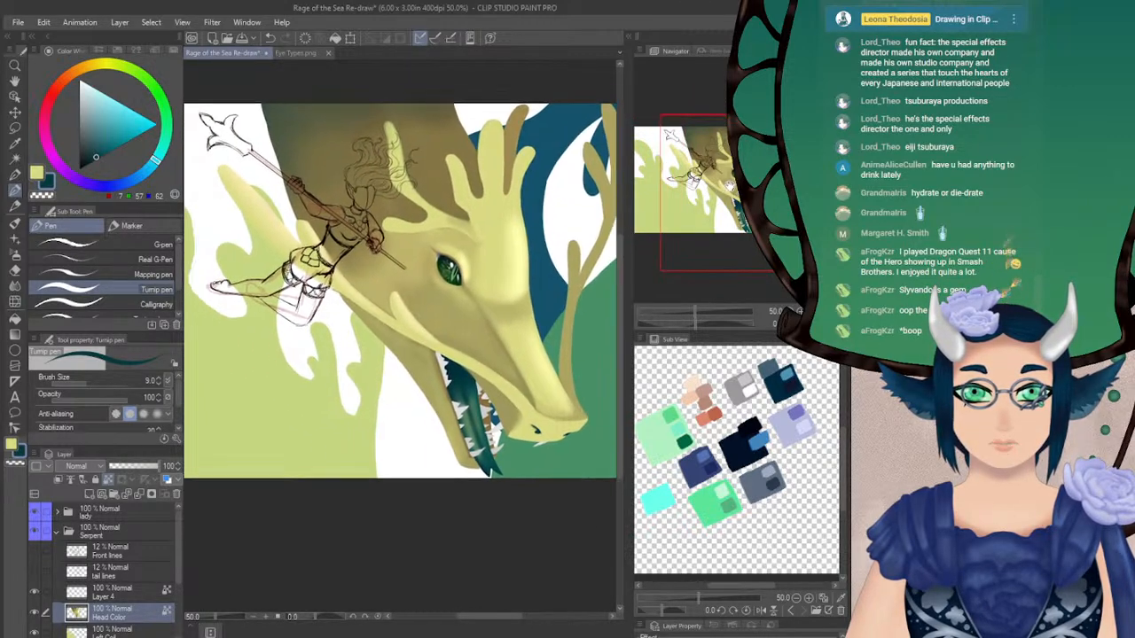
left_click(56, 531)
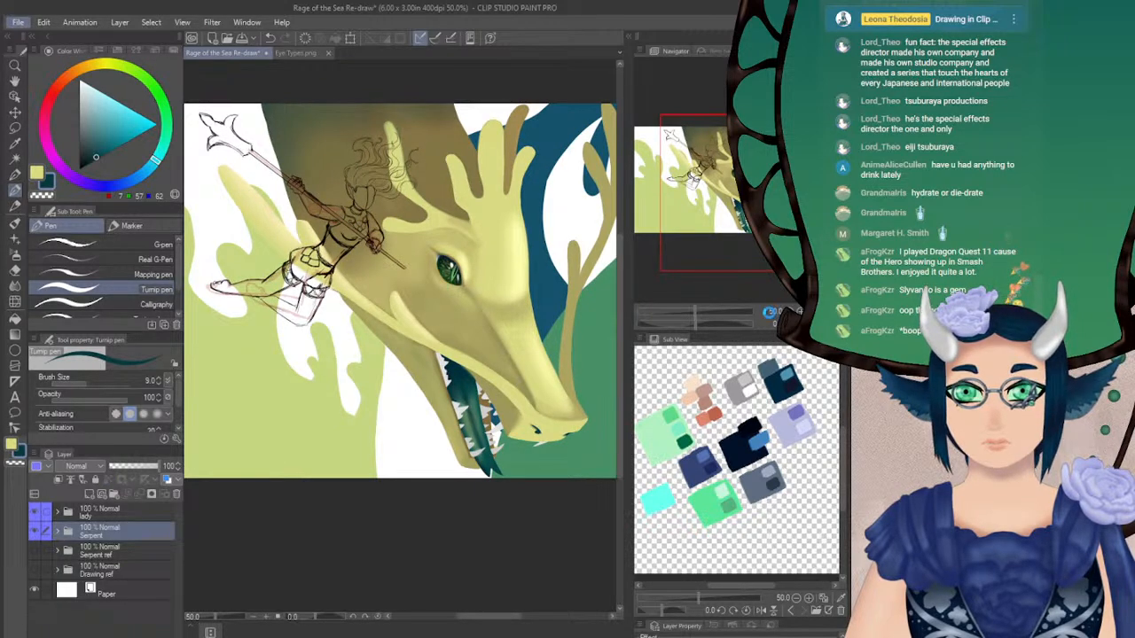
key("ctrl+s")
key("h")
key("h")
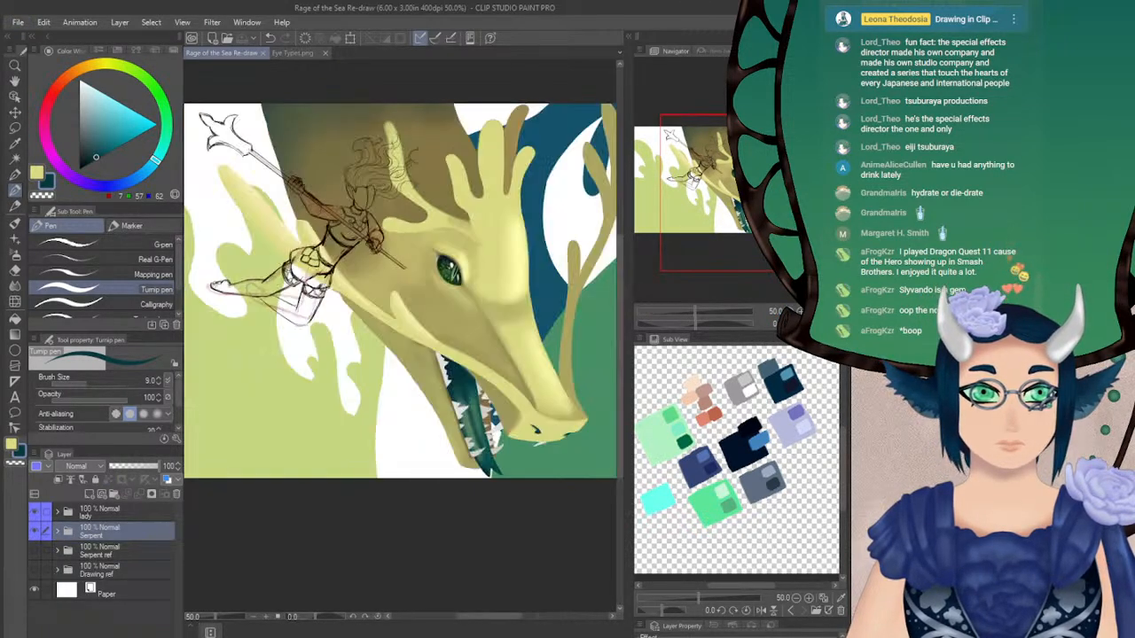
left_click_drag(399, 292, 410, 335)
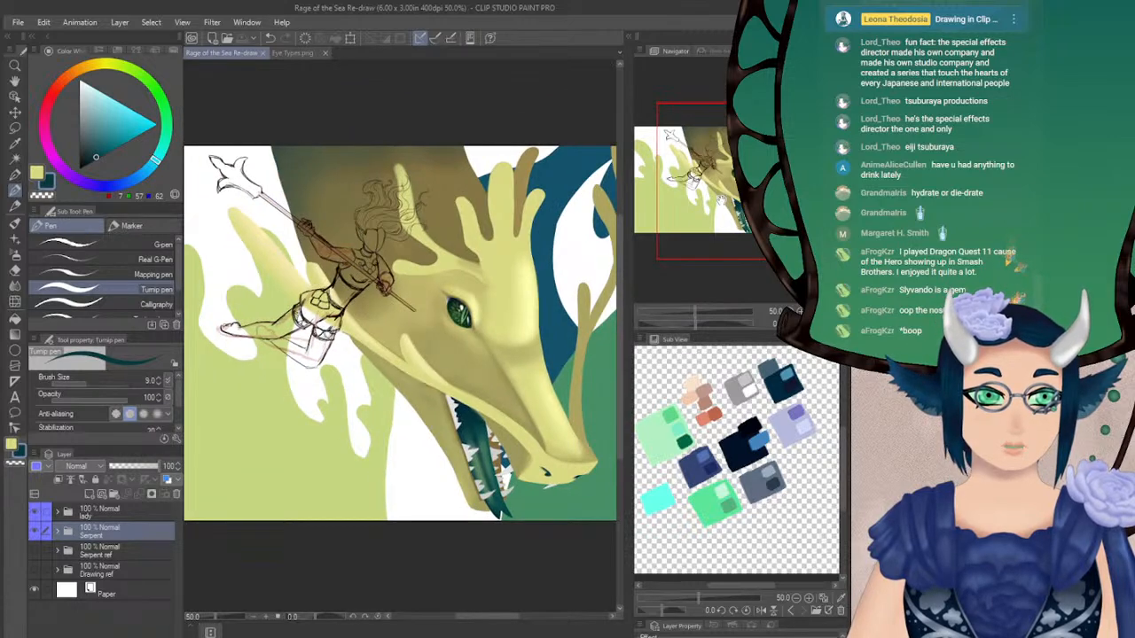
left_click_drag(734, 183, 723, 188)
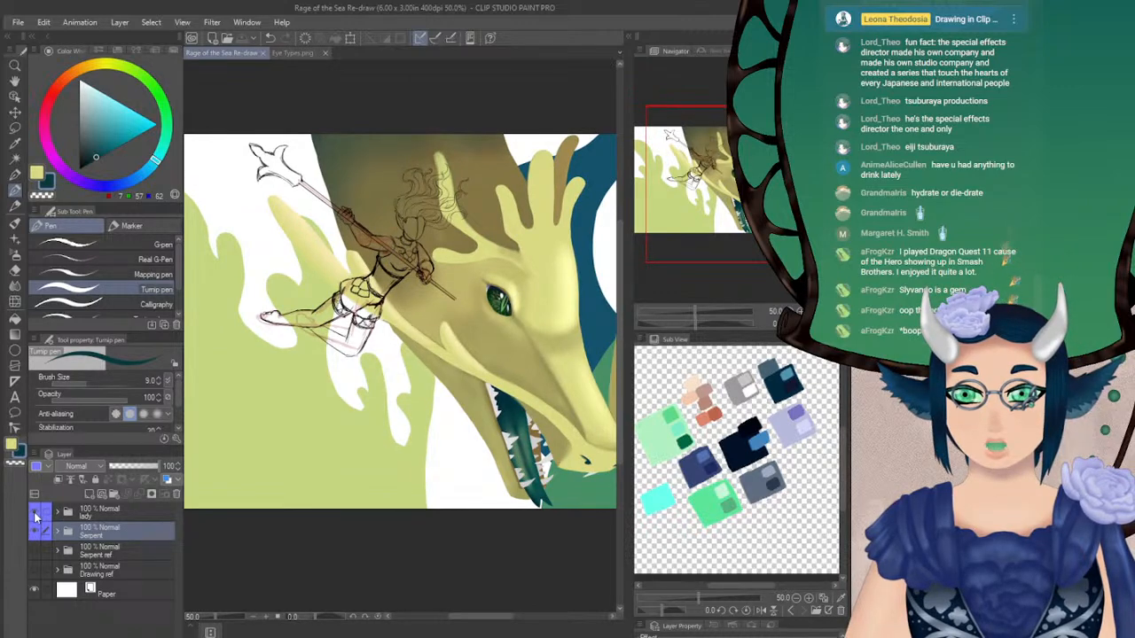
Expand the lady folder, hide the red ref lines layer, and select the Lines base layer with its sketch kept visible
left_click(57, 514)
left_click(34, 550)
left_click(31, 548)
left_click(31, 553)
left_click(34, 572)
left_click(35, 572)
left_click(35, 570)
left_click(35, 571)
left_click(102, 573)
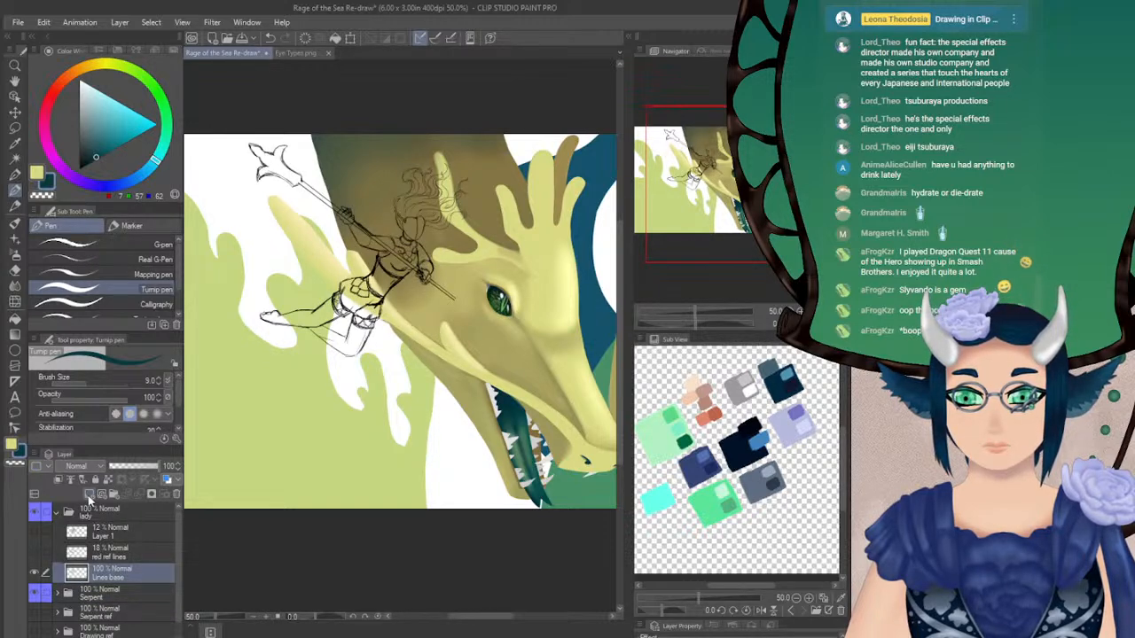
Add a new raster layer directly beneath Lines base, and lower the Lines base opacity to 25%
left_click(89, 497)
left_click_drag(112, 594, 113, 565)
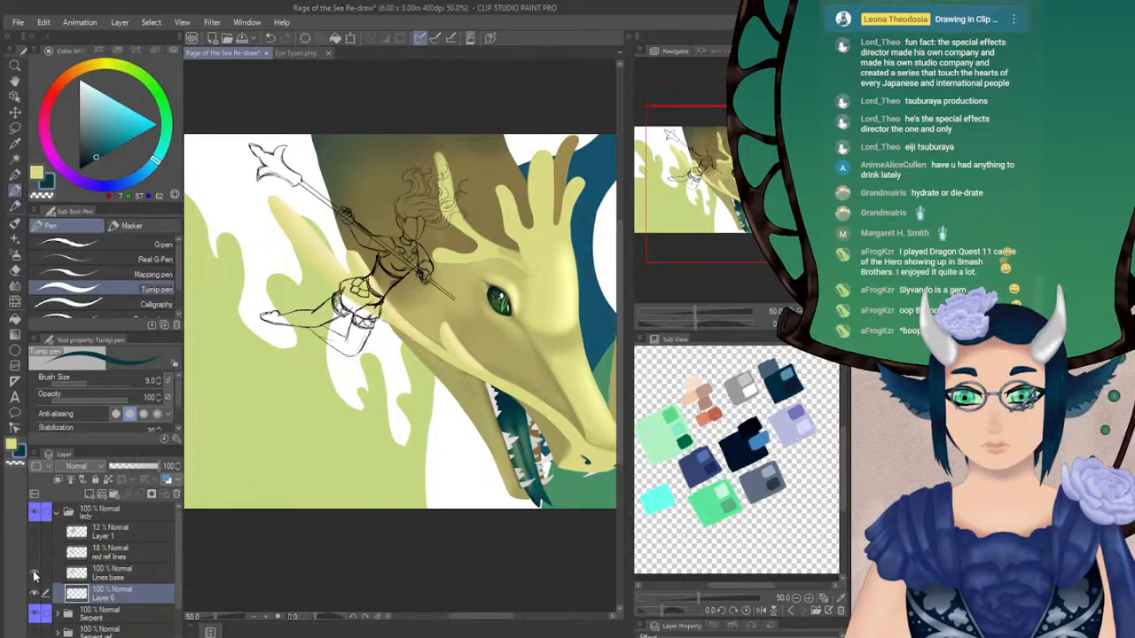
left_click(118, 578)
left_click(122, 466)
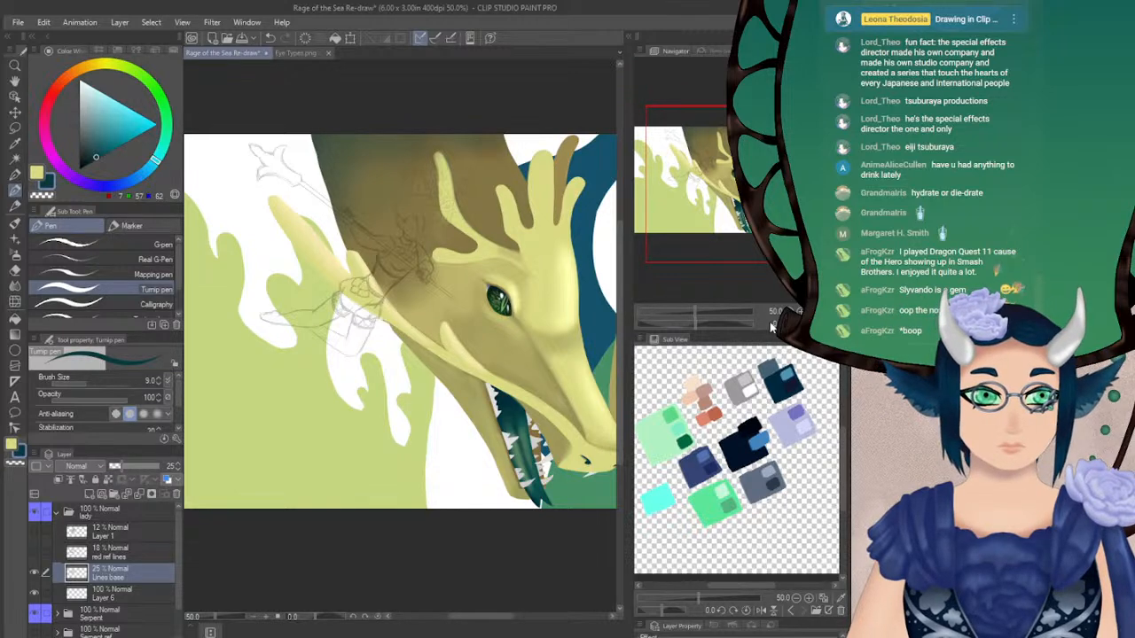
Flip the canvas horizontally, set the Turnip pen to size 16 in light violet (156, 146, 226), and select the new empty layer
left_click(799, 311)
mouse_move(725, 181)
left_mouse_down()
mouse_move(715, 165)
mouse_move(733, 178)
left_mouse_up()
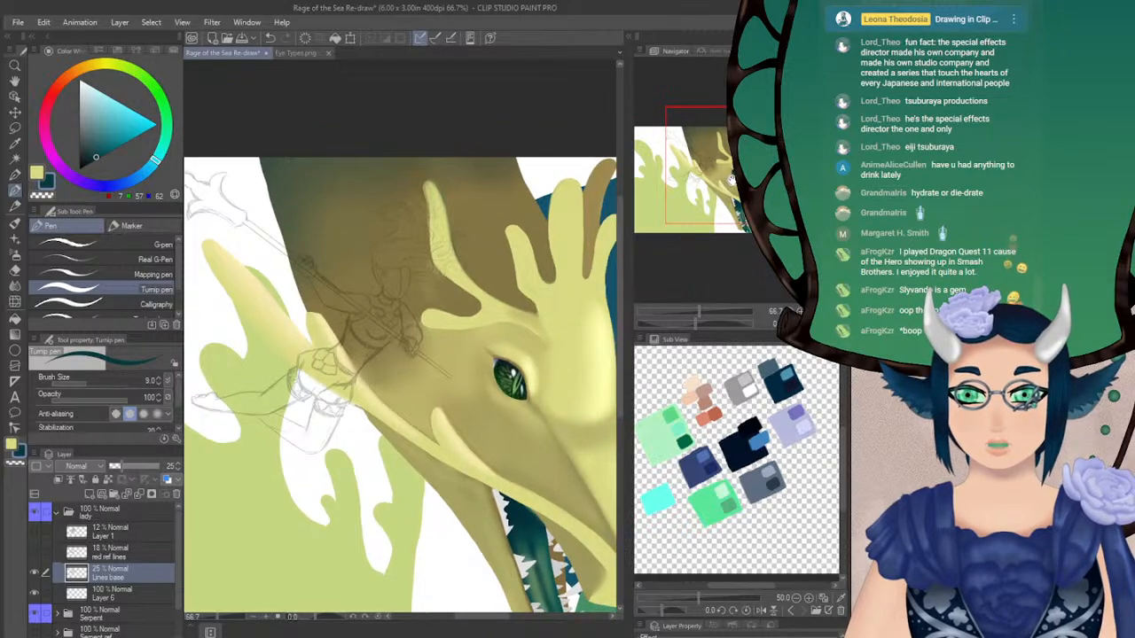
key("h")
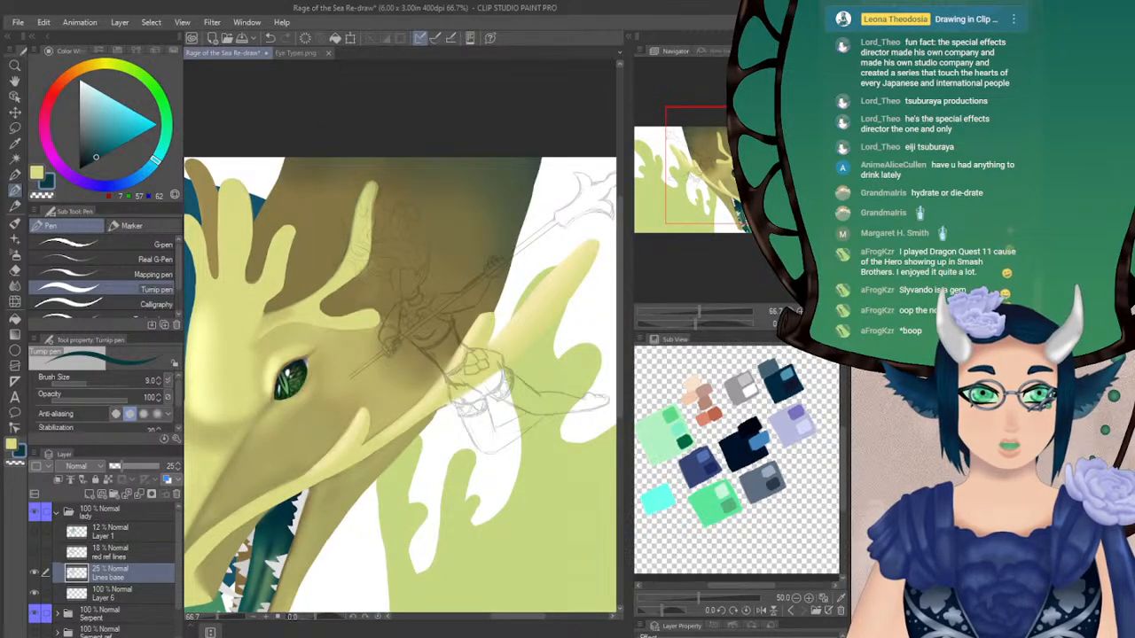
left_click(798, 310)
left_click_drag(722, 173, 707, 177)
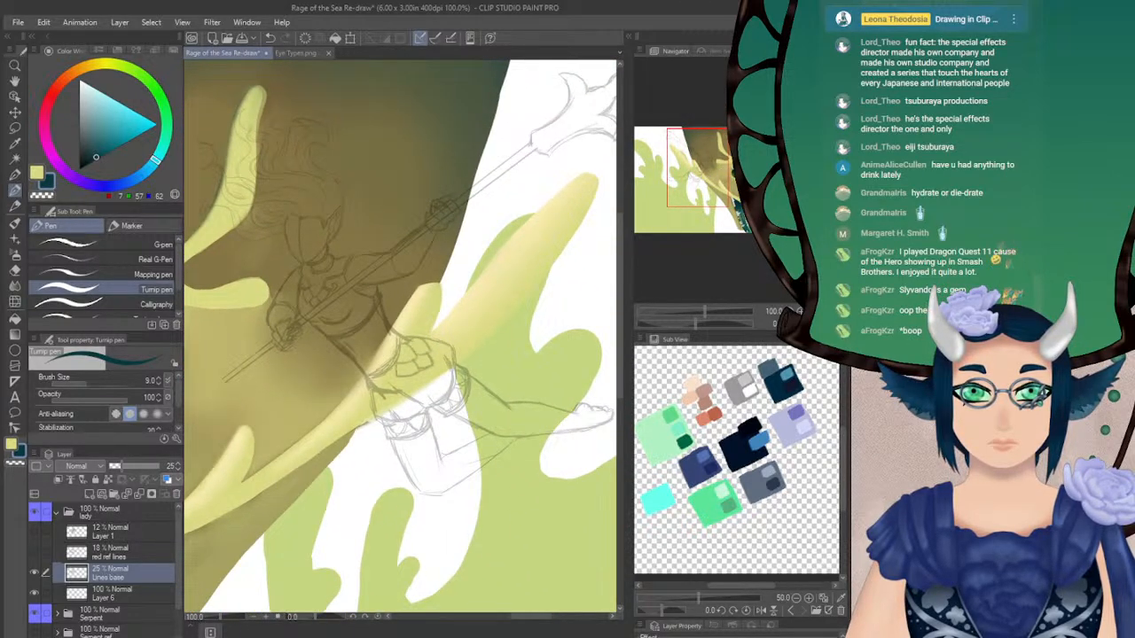
left_click(794, 308)
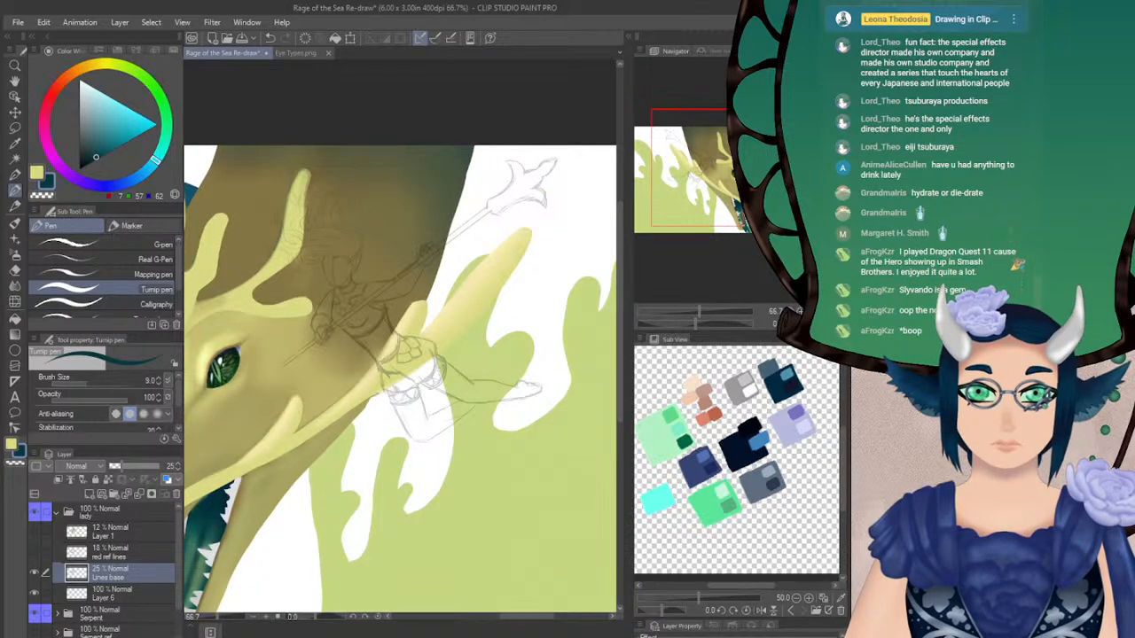
mouse_move(715, 178)
left_mouse_down()
mouse_move(717, 192)
mouse_move(723, 185)
left_mouse_up()
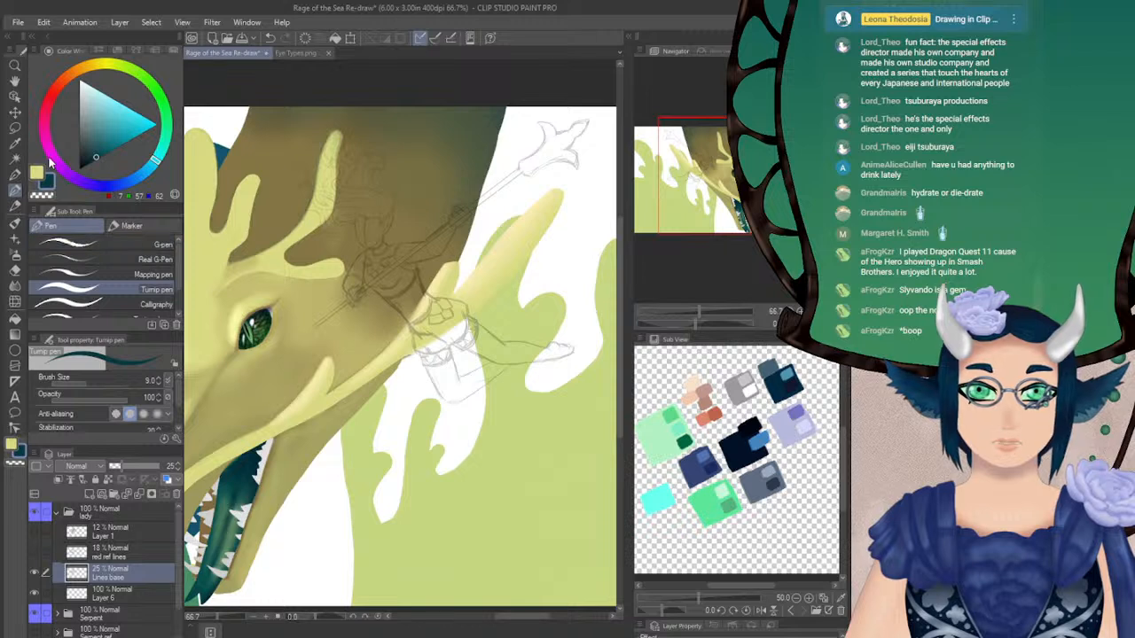
left_click(86, 184)
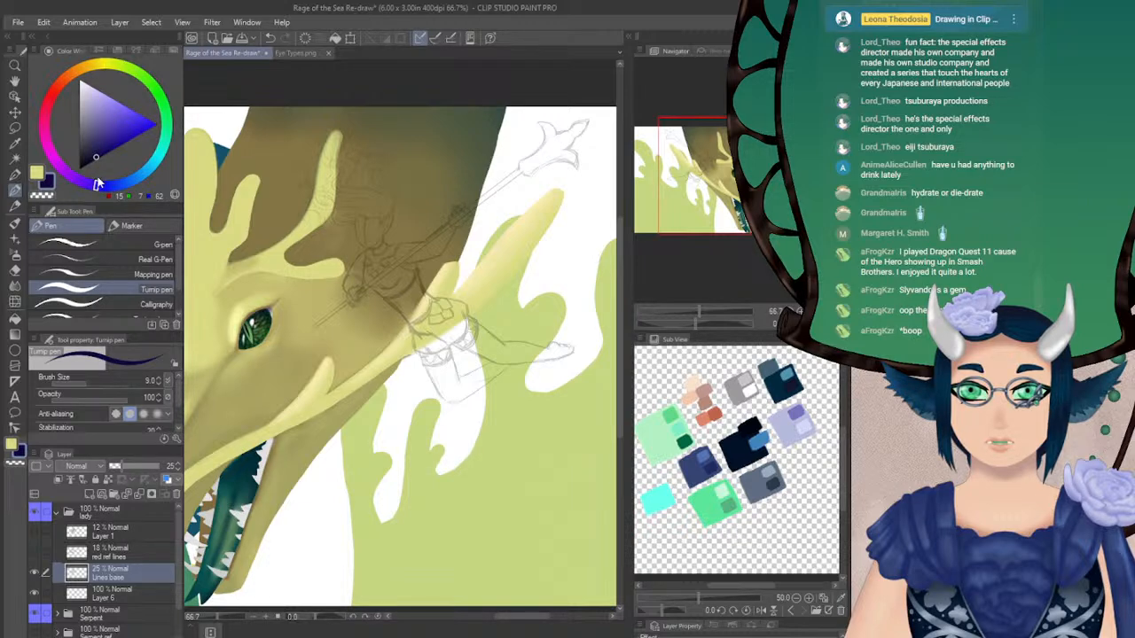
left_click(102, 107)
left_click_drag(101, 111, 103, 103)
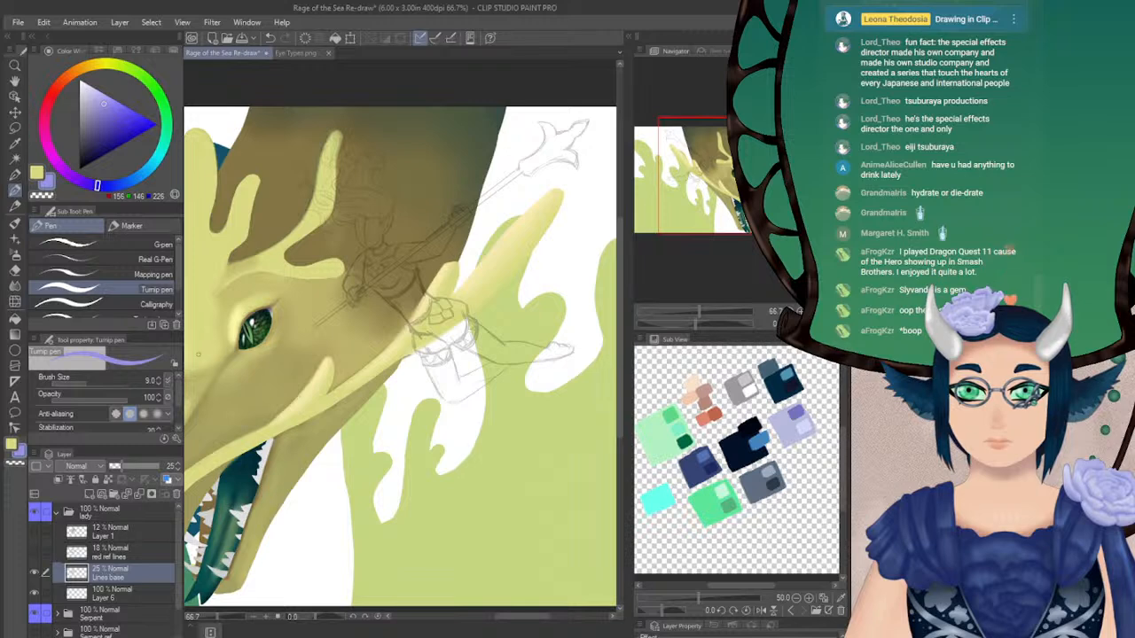
left_click(91, 383)
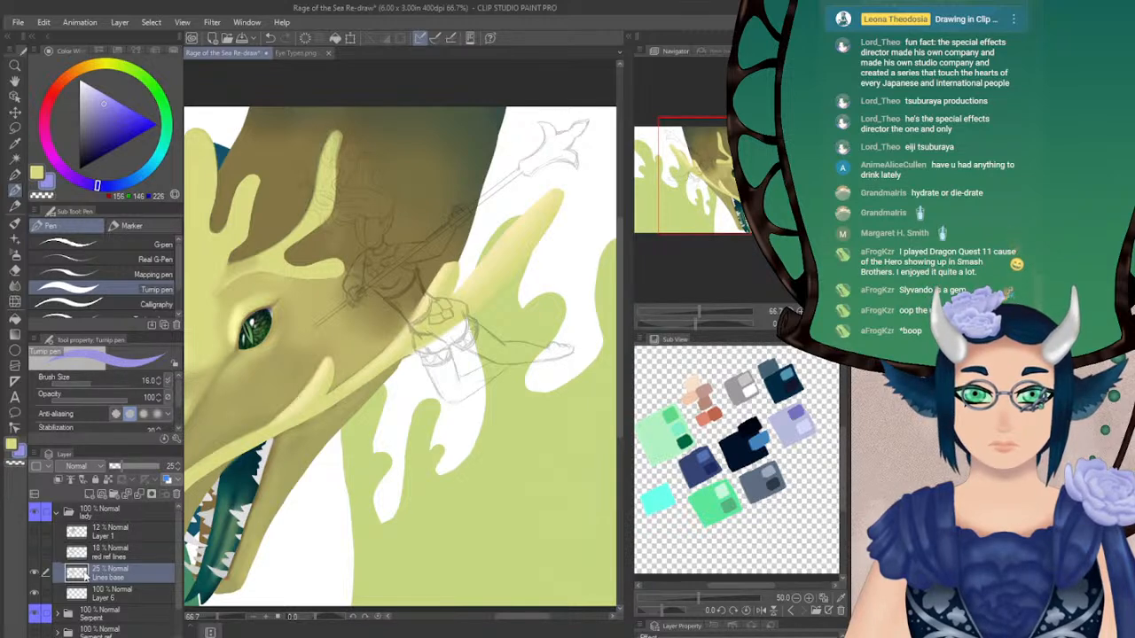
left_click(105, 594)
mouse_move(395, 280)
left_mouse_down()
mouse_move(430, 330)
mouse_move(498, 276)
mouse_move(398, 313)
left_mouse_up()
key("ctrl+plus")
key("ctrl+z")
left_click_drag(362, 273, 392, 300)
key("ctrl+z")
Block in the female figure's torso in light violet beneath the sketch lines, enlarging the Turnip pen to size 17.4
left_click(86, 381)
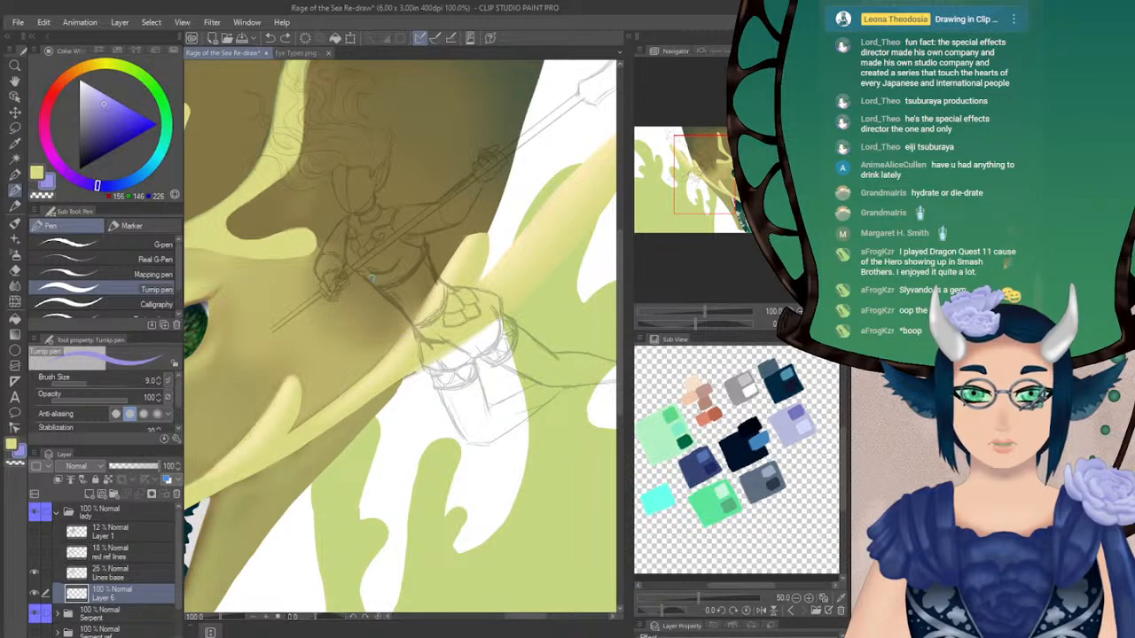
left_click_drag(360, 271, 412, 319)
mouse_move(477, 277)
left_mouse_down()
mouse_move(461, 290)
mouse_move(419, 287)
left_mouse_up()
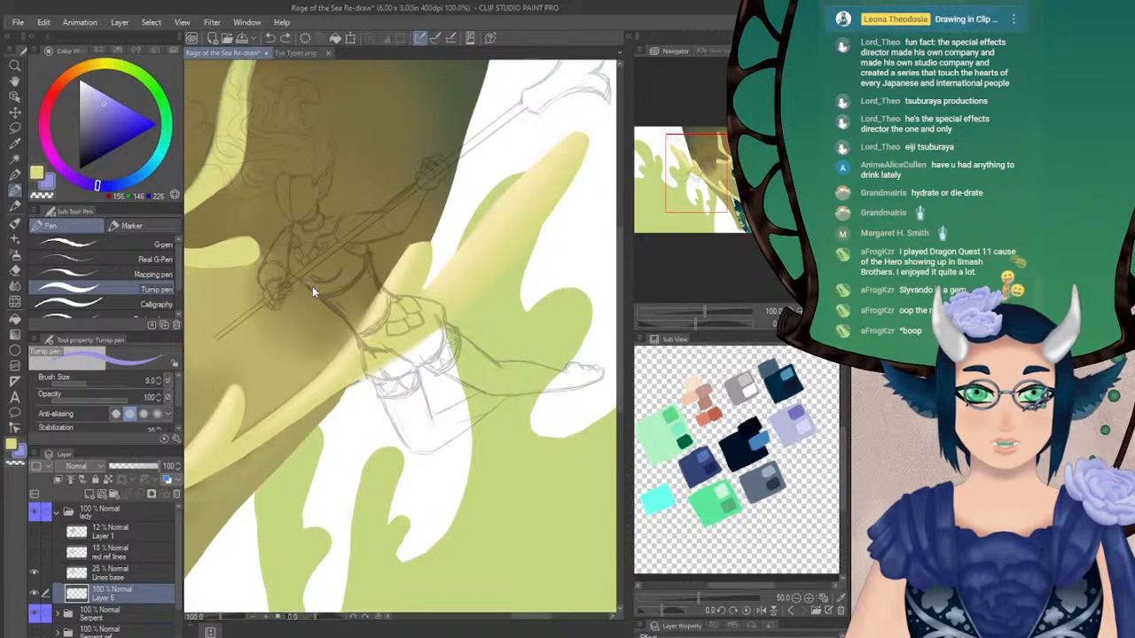
left_click_drag(301, 280, 355, 335)
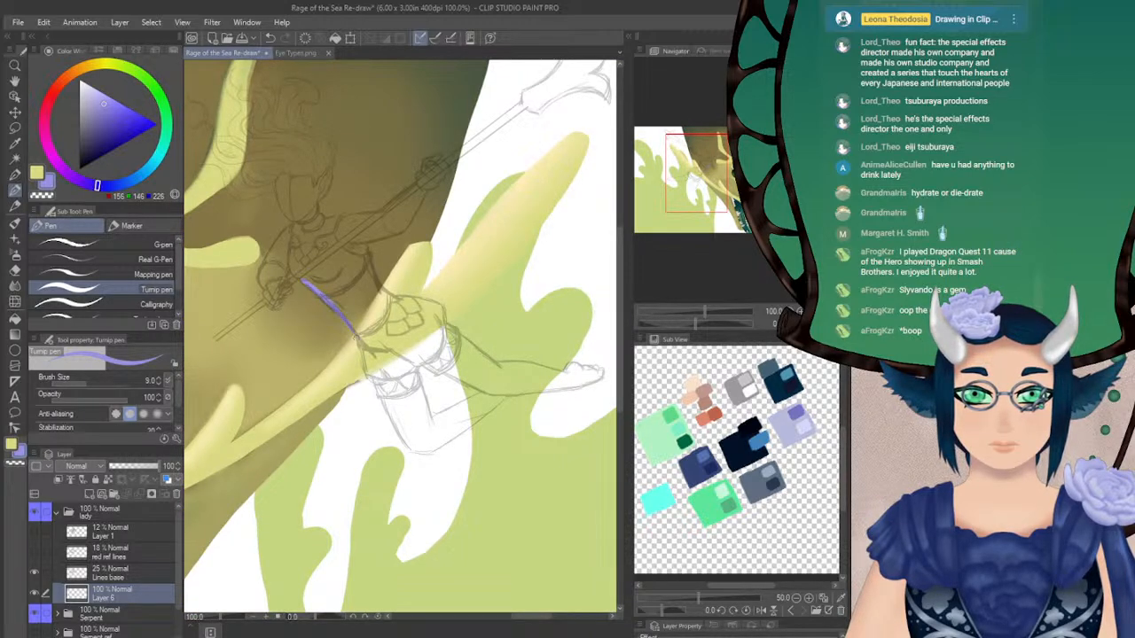
left_click(90, 382)
mouse_move(321, 277)
left_mouse_down()
mouse_move(366, 326)
mouse_move(381, 330)
mouse_move(360, 269)
mouse_move(397, 308)
left_mouse_up()
Try a dark navy (0, 8, 77) band across the top of the violet torso, and return to light violet
key("x")
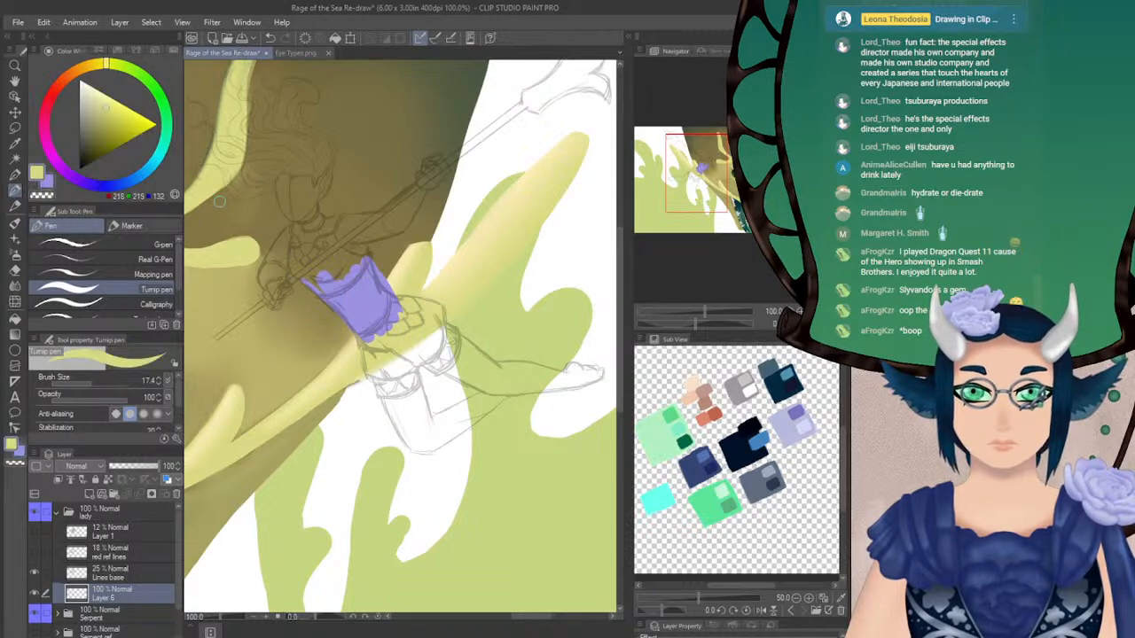
left_click_drag(120, 196, 111, 186)
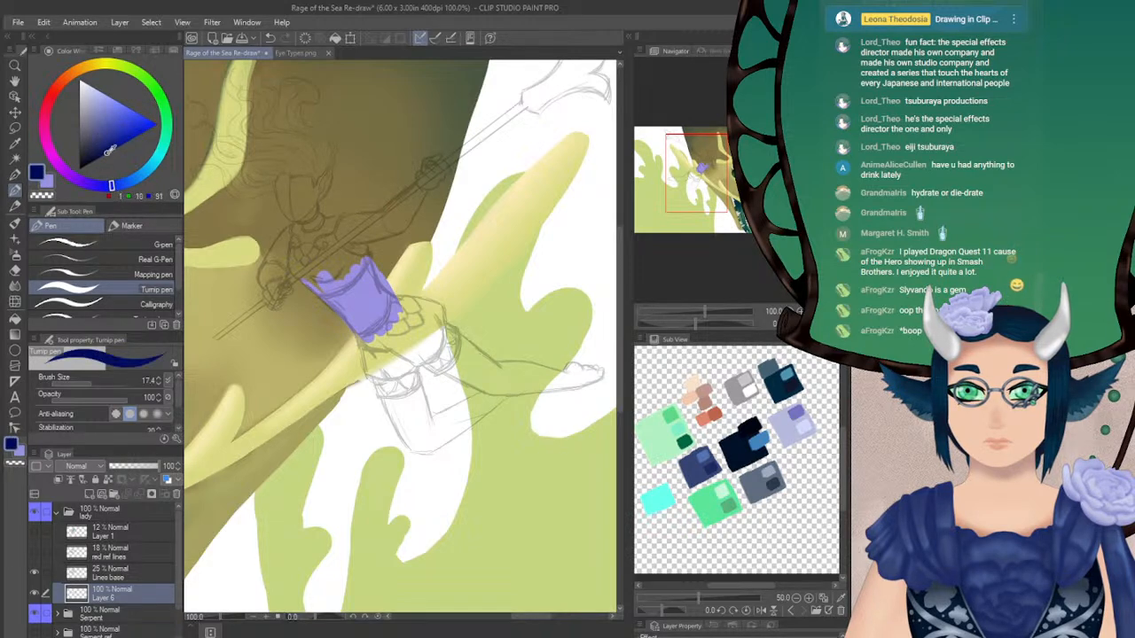
mouse_move(356, 273)
left_mouse_down()
mouse_move(324, 286)
mouse_move(366, 266)
mouse_move(318, 282)
mouse_move(366, 262)
left_mouse_up()
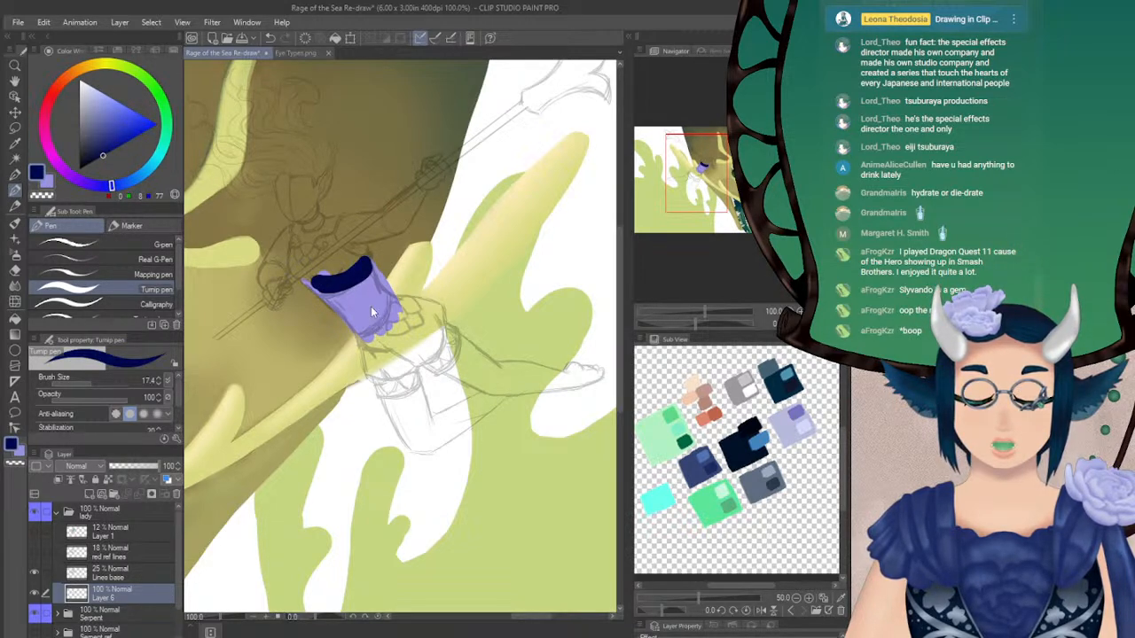
key("ctrl+z")
key("x")
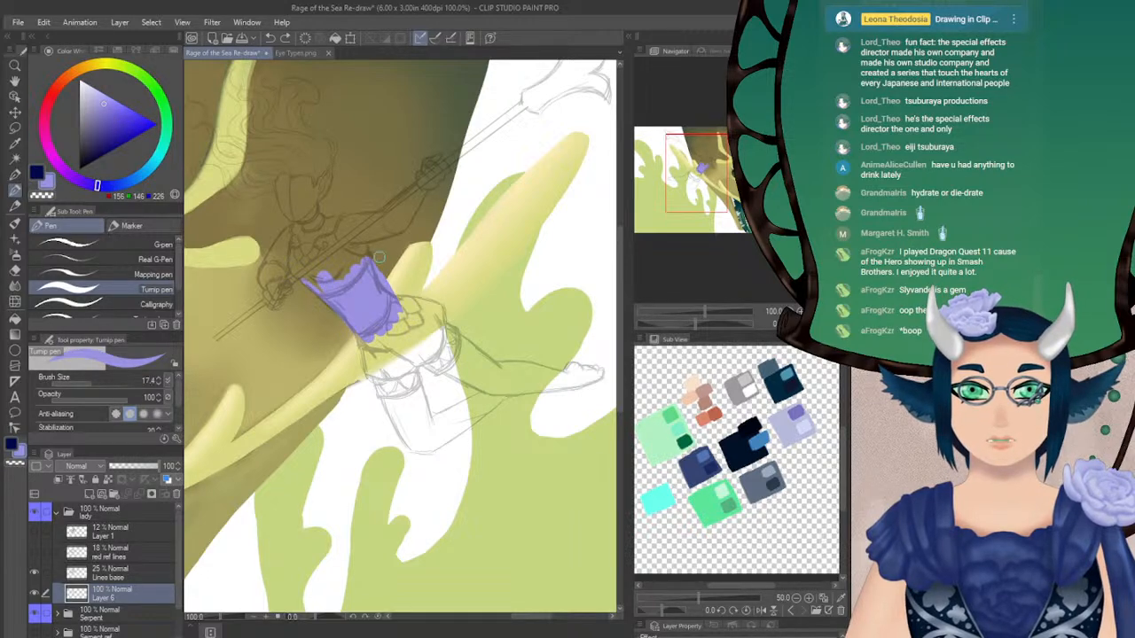
Extend the violet base up over the figure's chest and shoulder edges, using the Turnip pen at sizes 9 and 14.7
left_click(87, 381)
left_click_drag(367, 246, 367, 255)
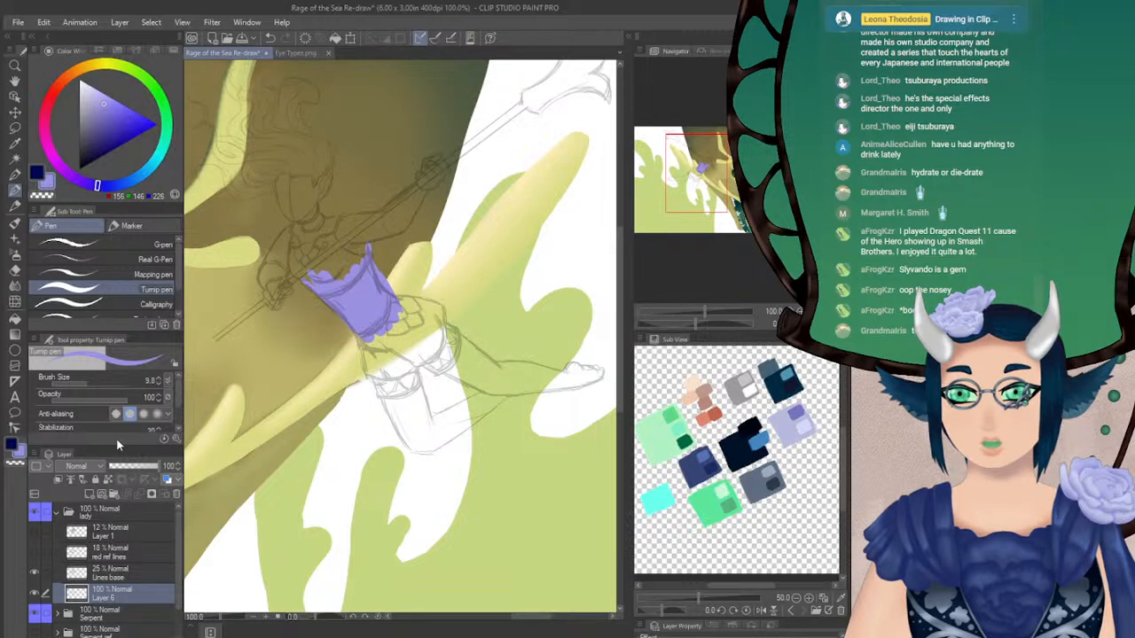
left_click(91, 381)
mouse_move(715, 177)
left_mouse_down()
mouse_move(745, 205)
mouse_move(724, 175)
left_mouse_up()
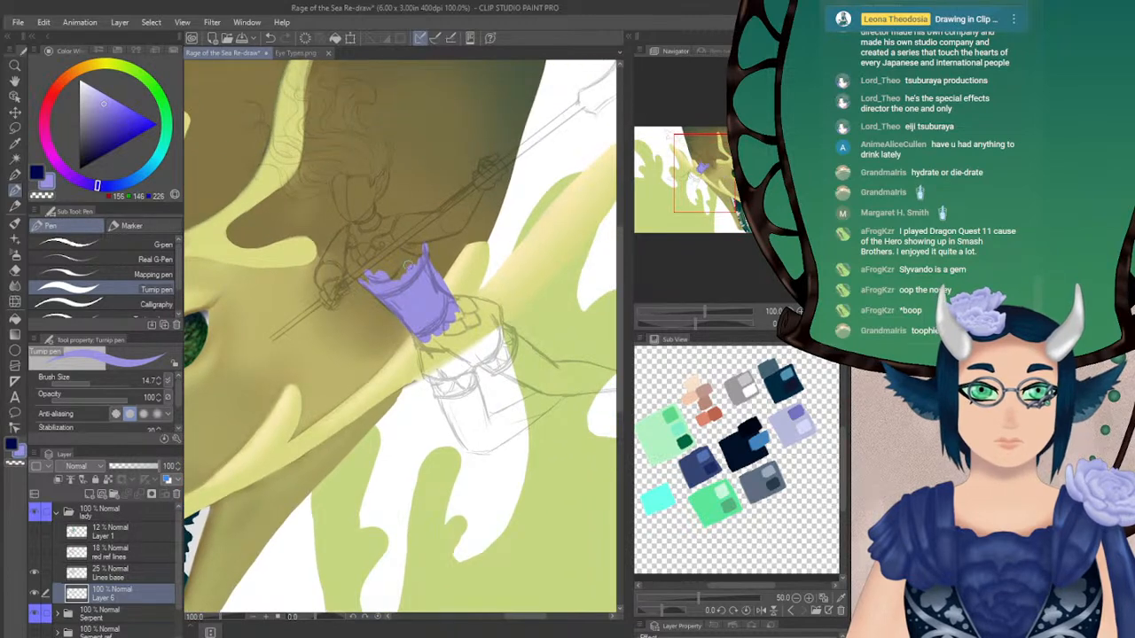
mouse_move(353, 228)
left_mouse_down()
mouse_move(351, 274)
mouse_move(366, 282)
mouse_move(364, 260)
mouse_move(381, 268)
mouse_move(394, 259)
mouse_move(393, 270)
left_mouse_up()
key("ctrl+z")
key("ctrl+z")
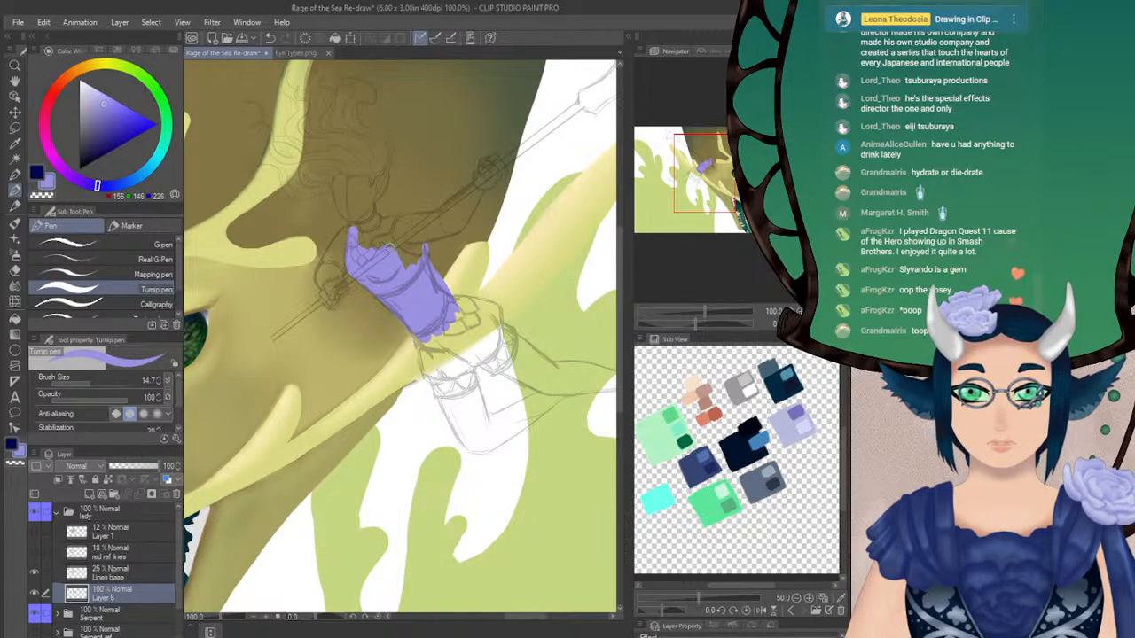
mouse_move(386, 237)
left_mouse_down()
mouse_move(401, 273)
mouse_move(417, 236)
left_mouse_up()
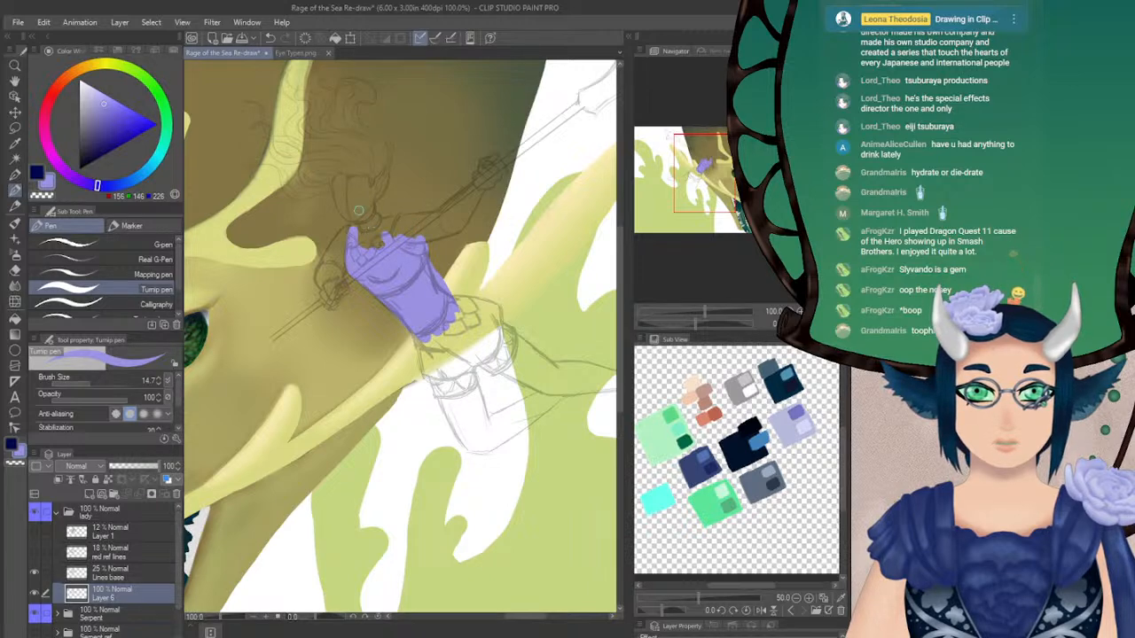
Outline the figure's cheeks and jaw in light violet with the Turnip pen at size 9, redoing the first stroke
left_click(85, 375)
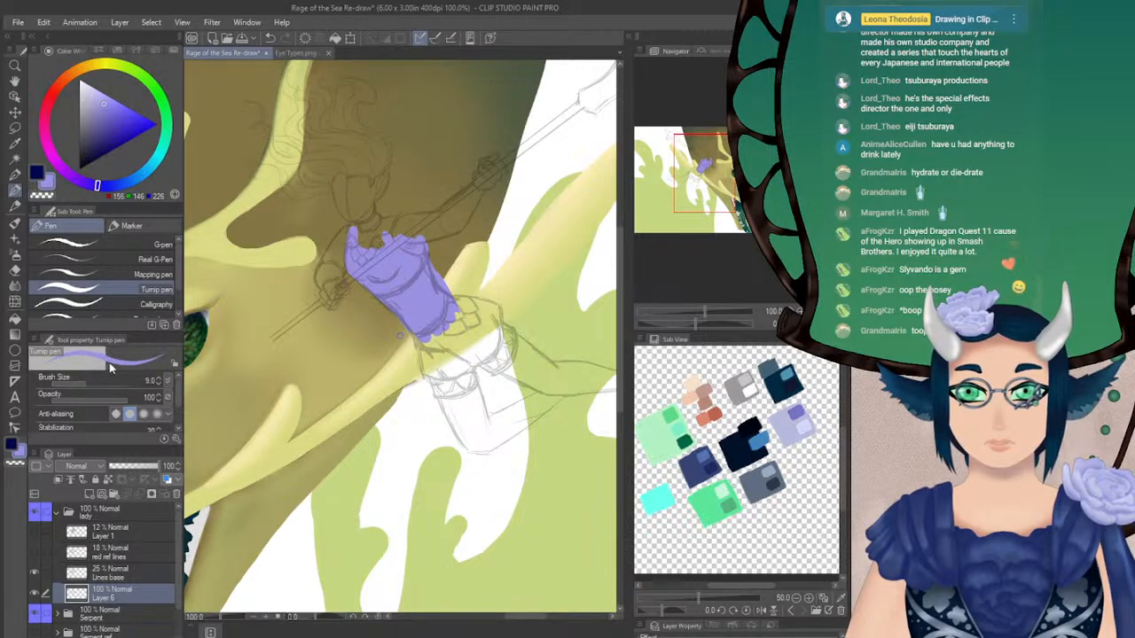
left_click_drag(339, 180, 337, 204)
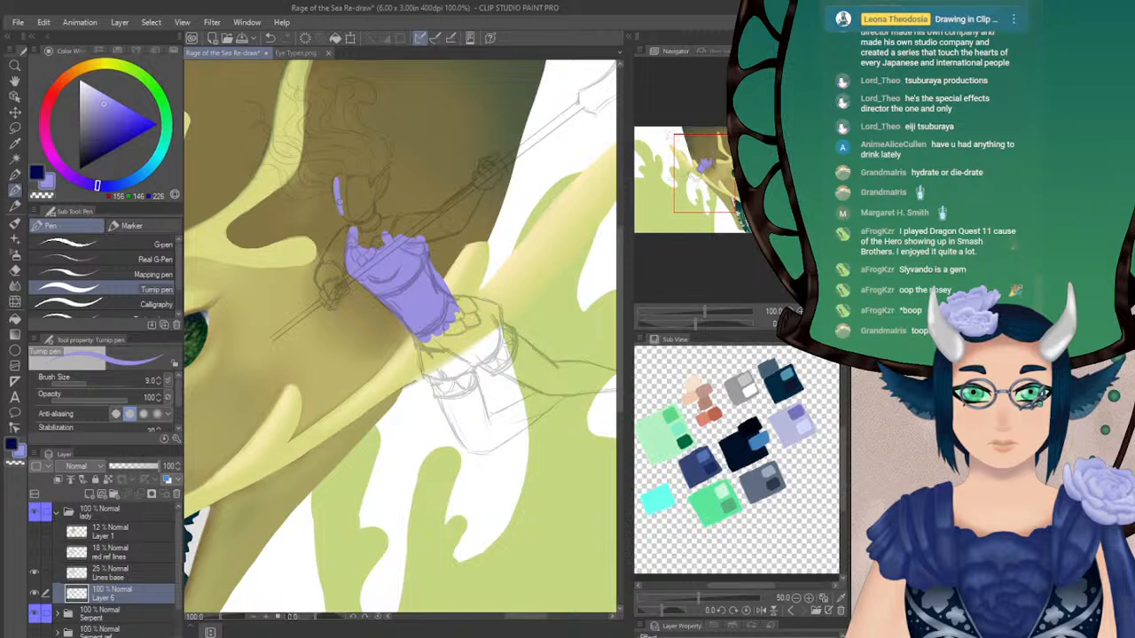
key("ctrl+z")
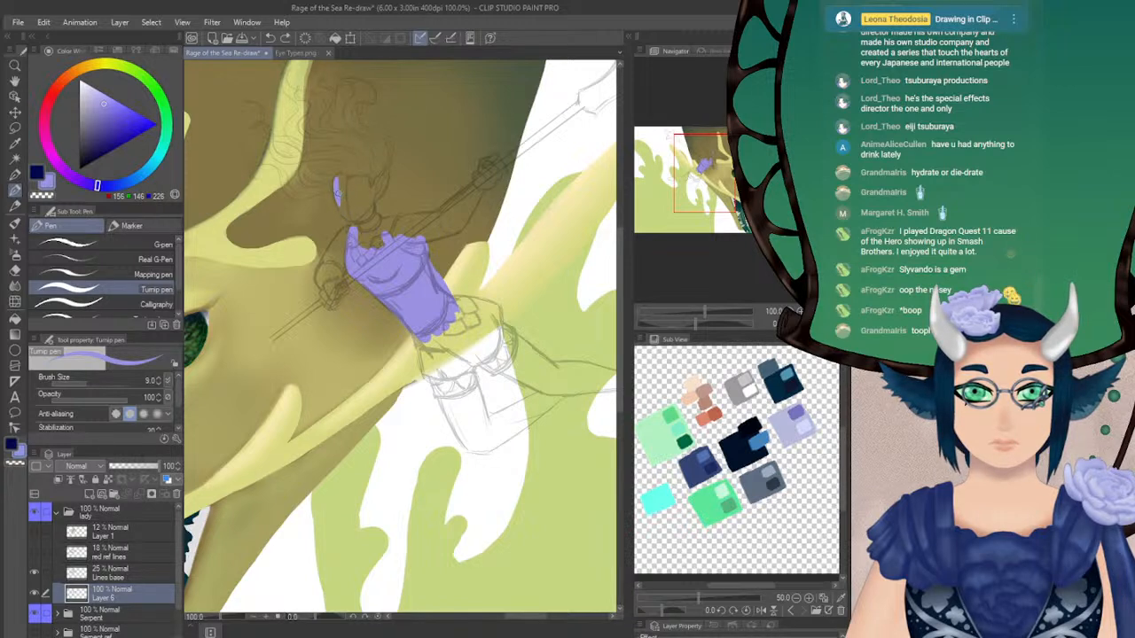
mouse_move(336, 193)
left_mouse_down()
mouse_move(347, 218)
mouse_move(386, 188)
mouse_move(389, 166)
left_mouse_up()
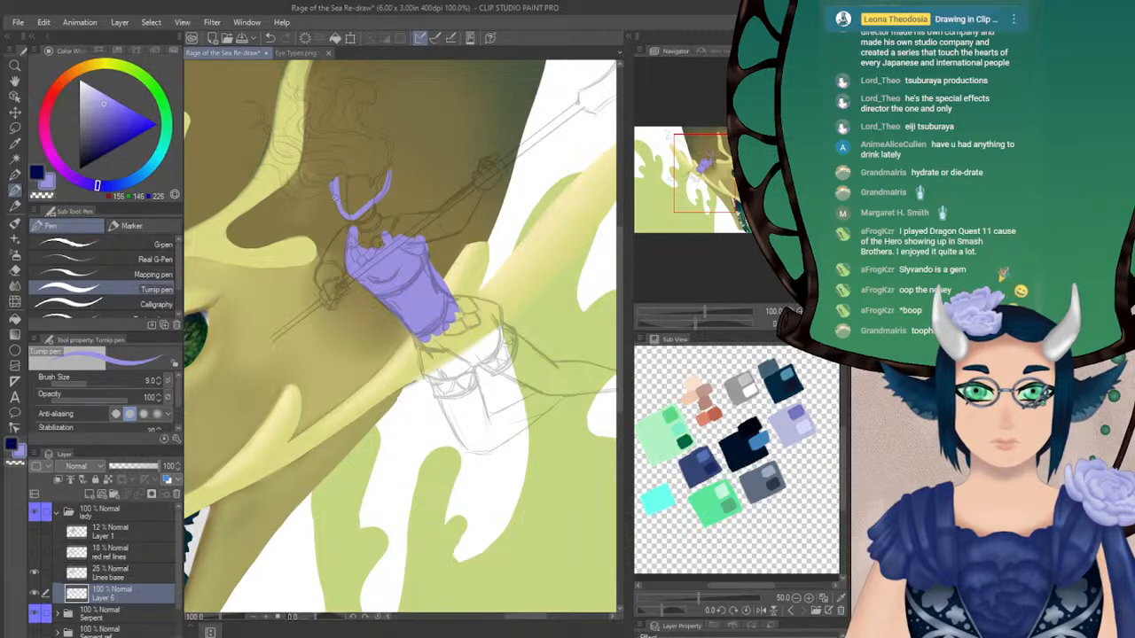
Hide the Serpent folder and outline the lowest windblown hair lock in light violet with the Turnip pen at size 9
left_click_drag(540, 133, 570, 191)
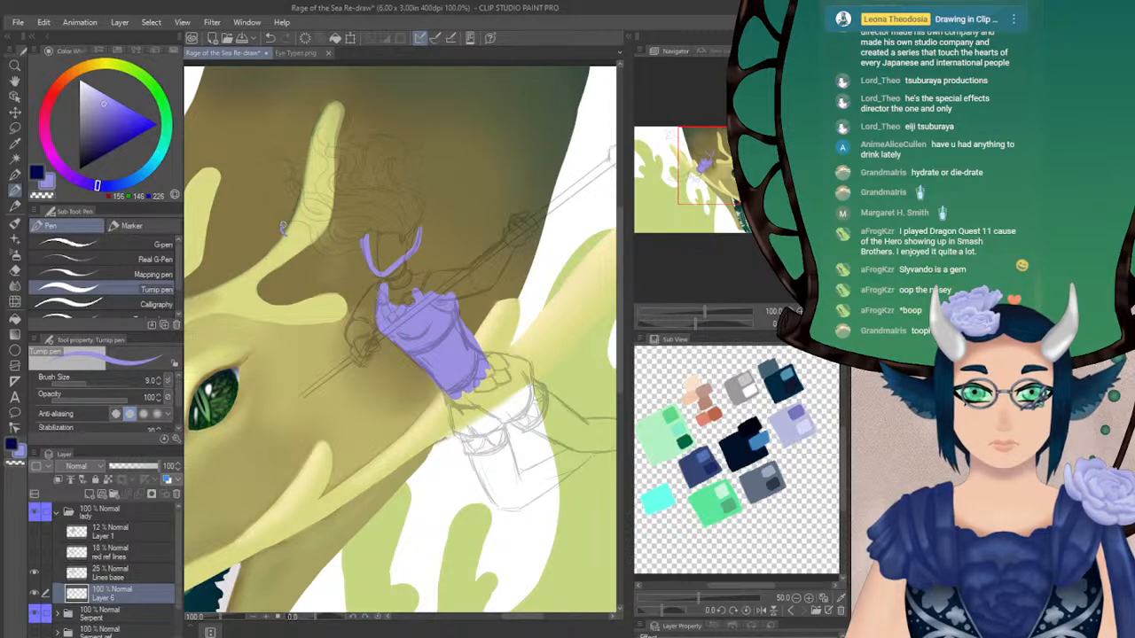
left_click_drag(305, 224, 317, 251)
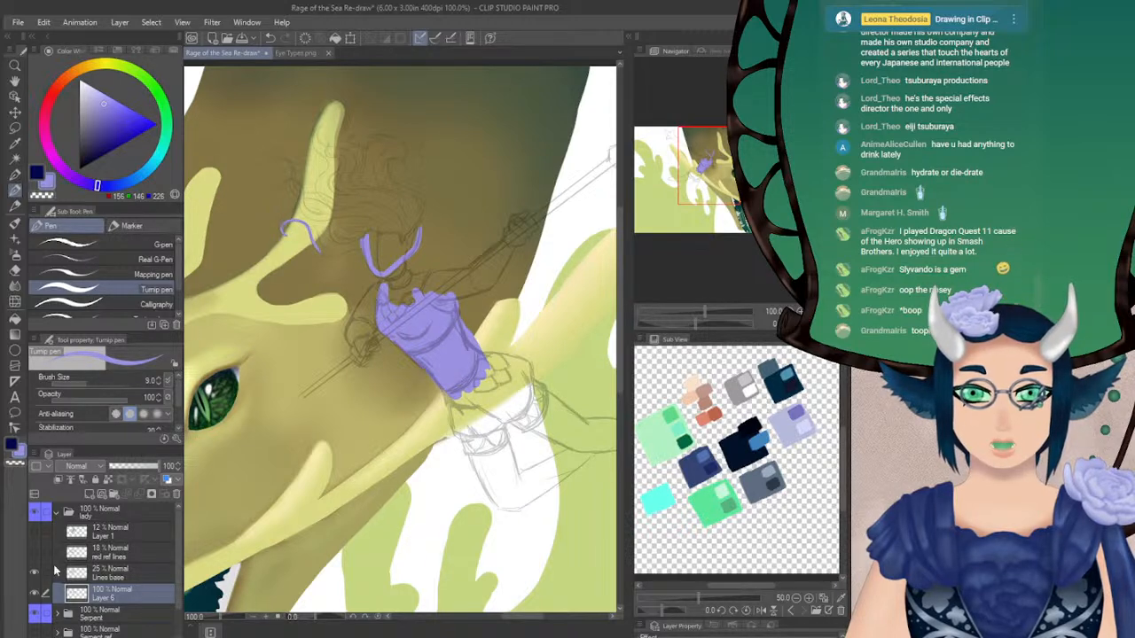
left_click(38, 611)
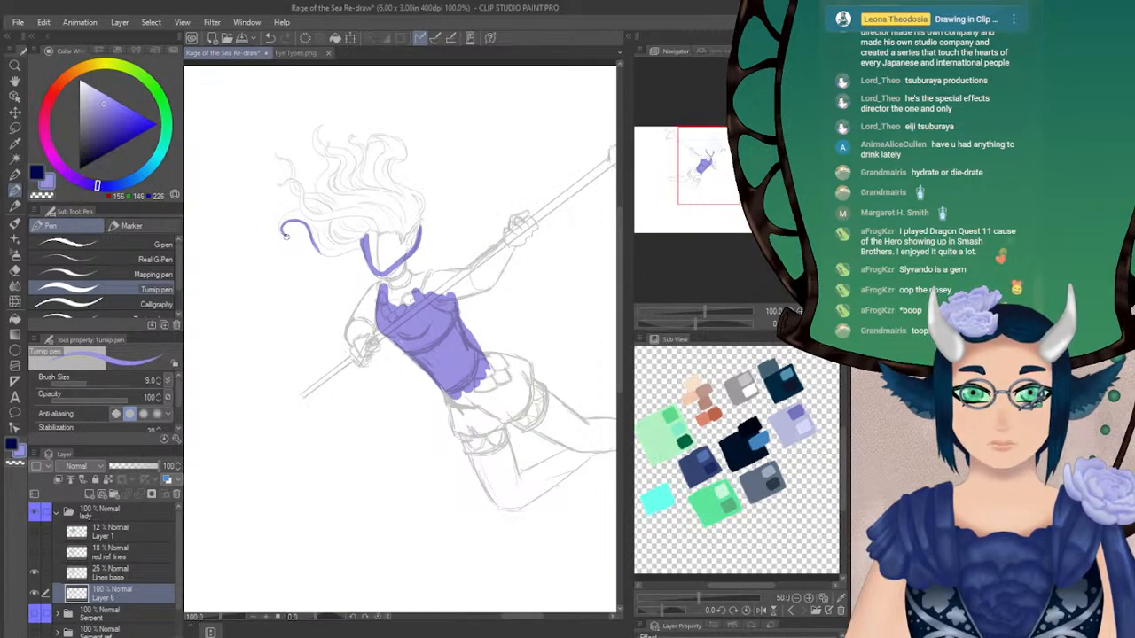
mouse_move(280, 230)
left_mouse_down()
mouse_move(300, 211)
mouse_move(282, 225)
left_mouse_up()
key("ctrl+z")
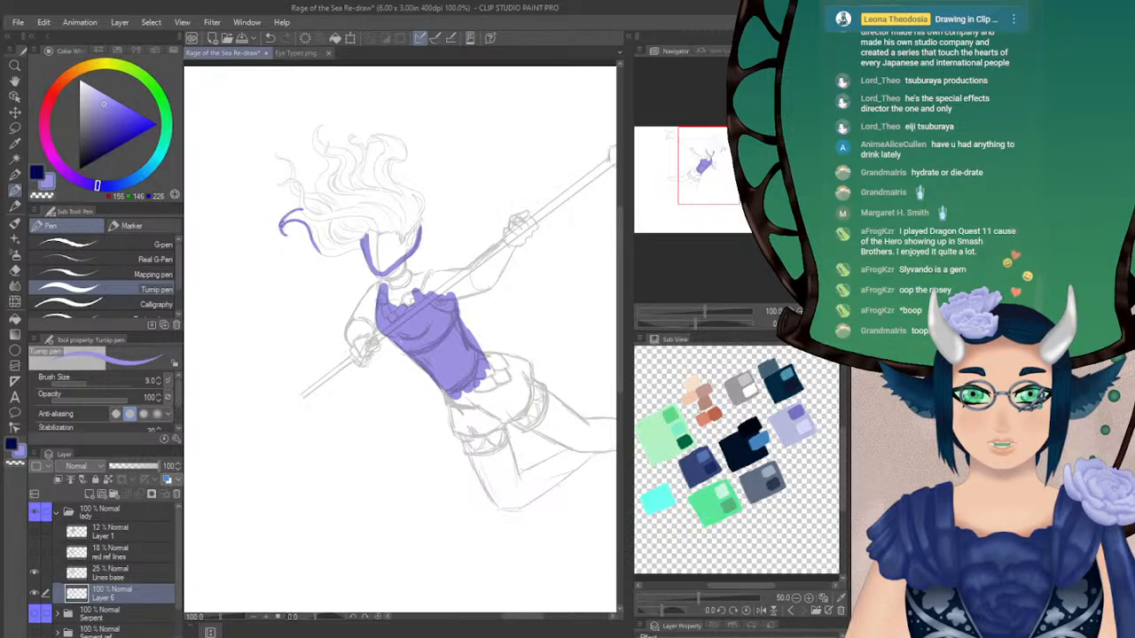
Thicken the lowest hair lock's tip and extend its violet underside outline across to the figure's jaw
left_click(15, 271)
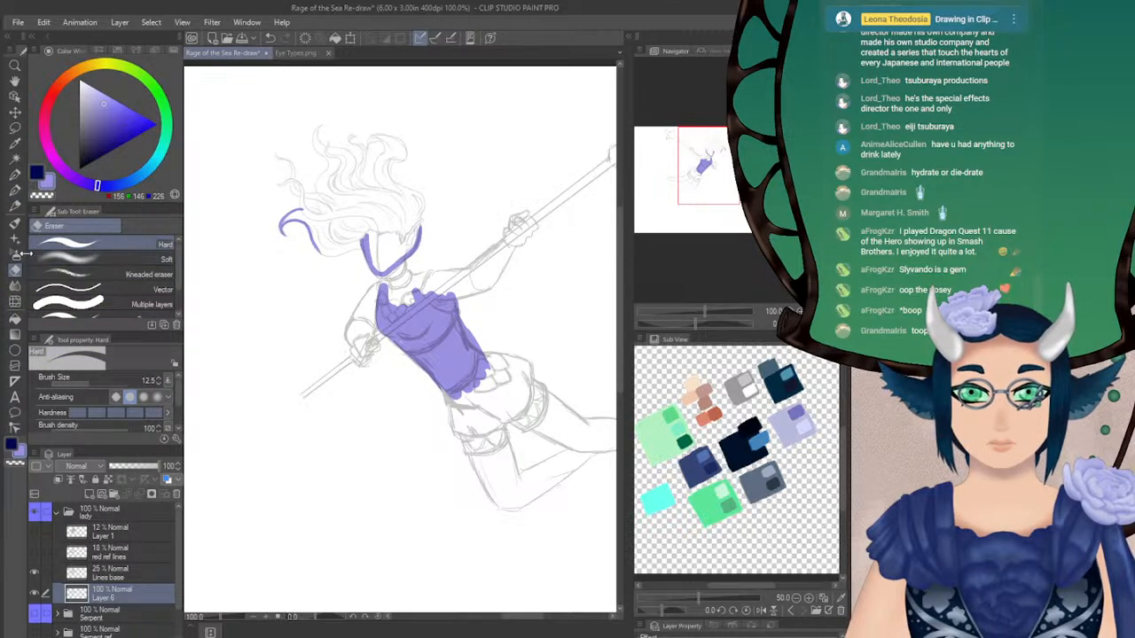
left_click(15, 191)
left_click_drag(303, 212, 282, 229)
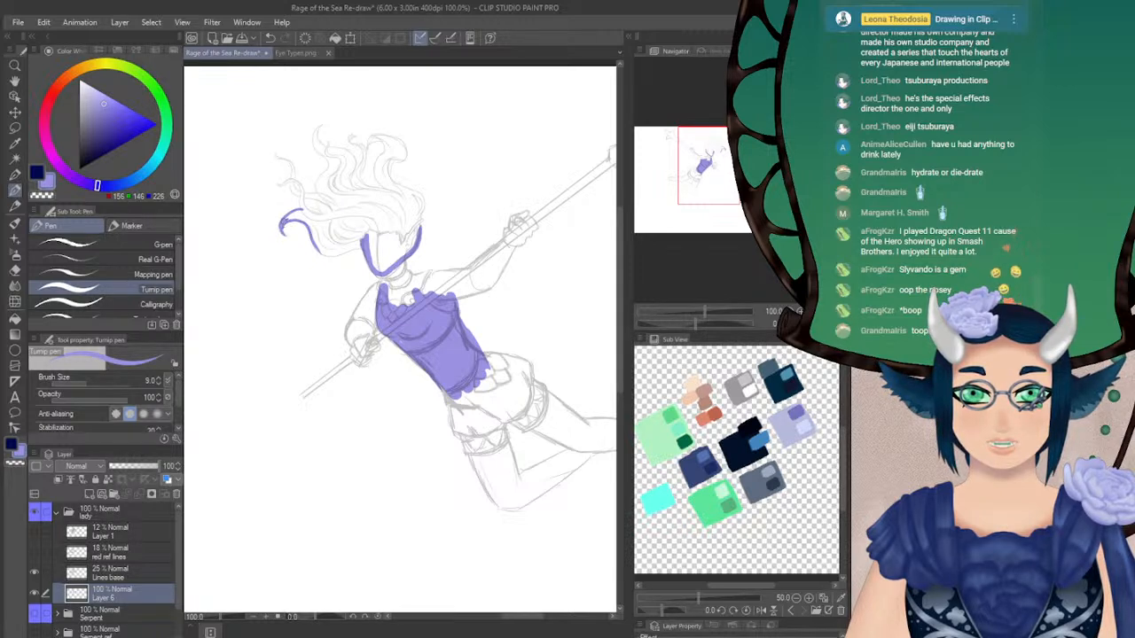
mouse_move(287, 232)
left_mouse_down()
mouse_move(283, 220)
mouse_move(308, 215)
mouse_move(296, 219)
mouse_move(328, 253)
left_mouse_up()
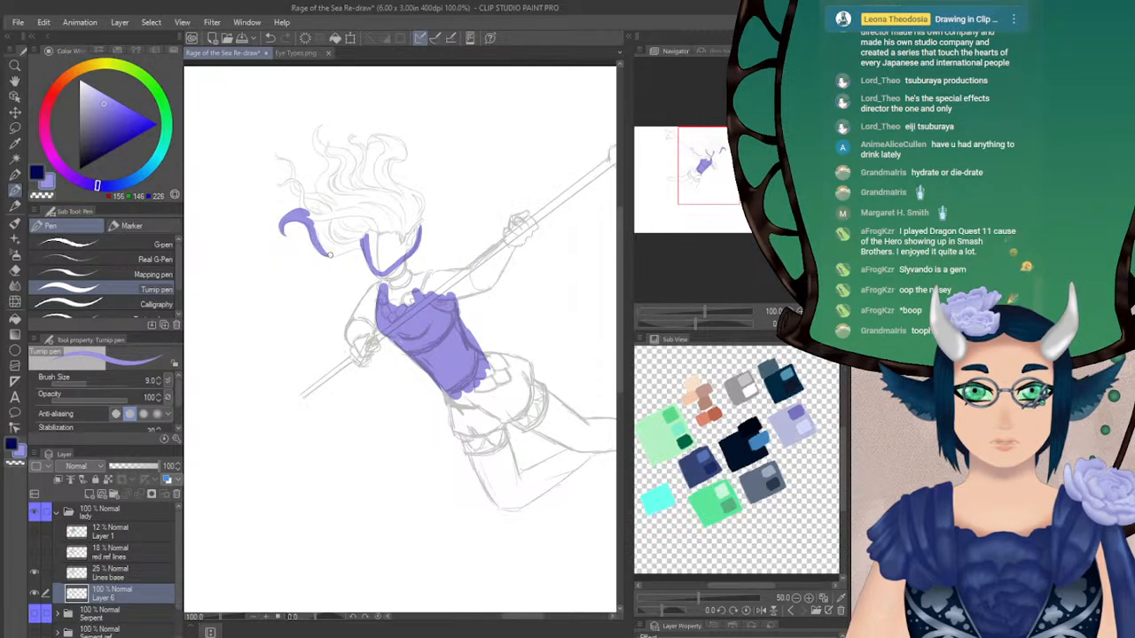
left_click_drag(323, 253, 354, 249)
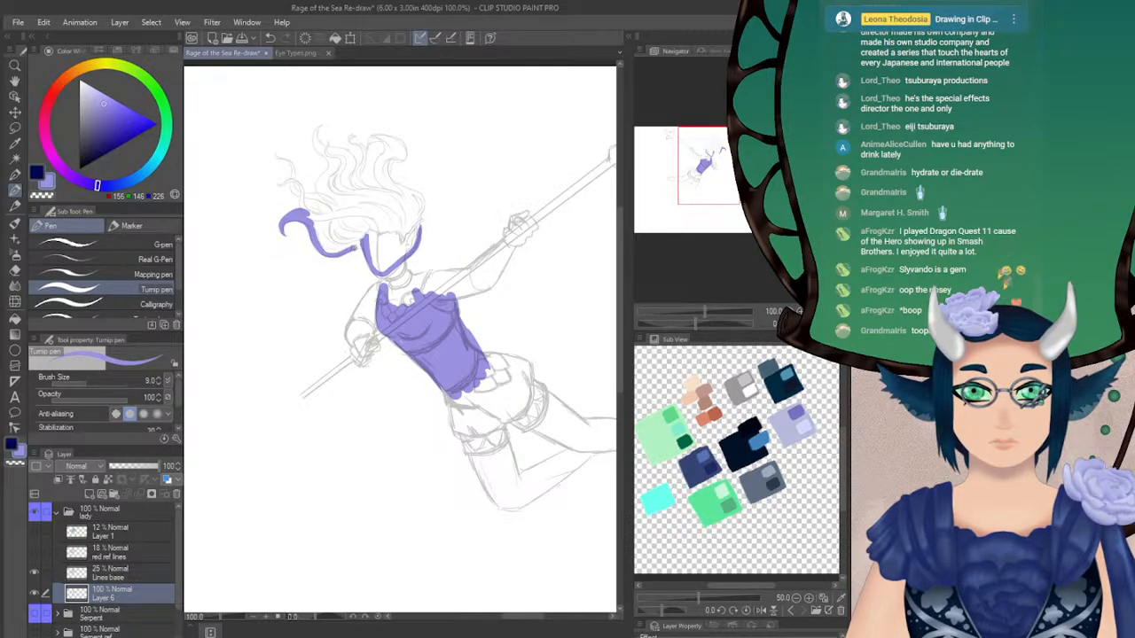
Draw the thin outer hair wisps and the tall curling lock in light violet with the Turnip pen at size 7
left_click(157, 383)
left_click(158, 383)
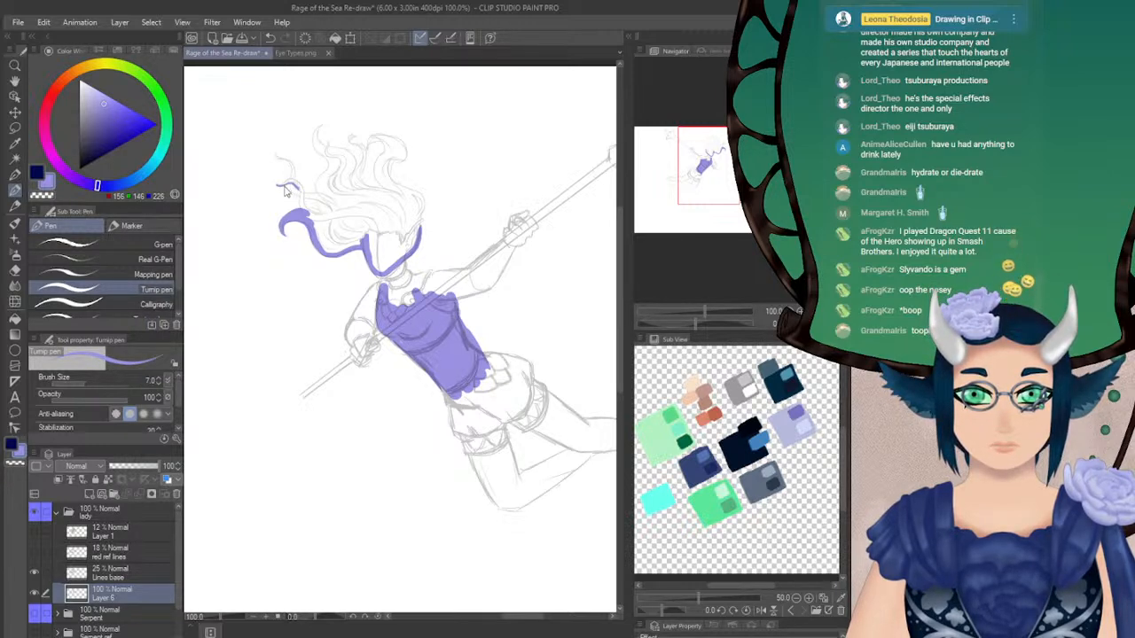
left_click_drag(292, 181, 309, 214)
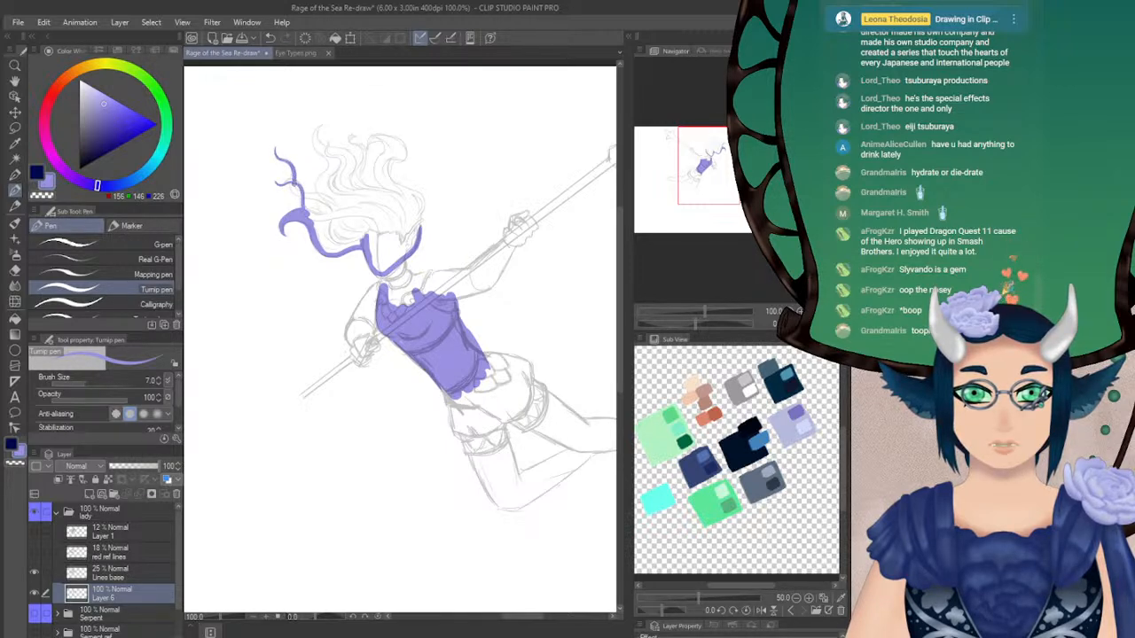
left_click_drag(308, 197, 335, 223)
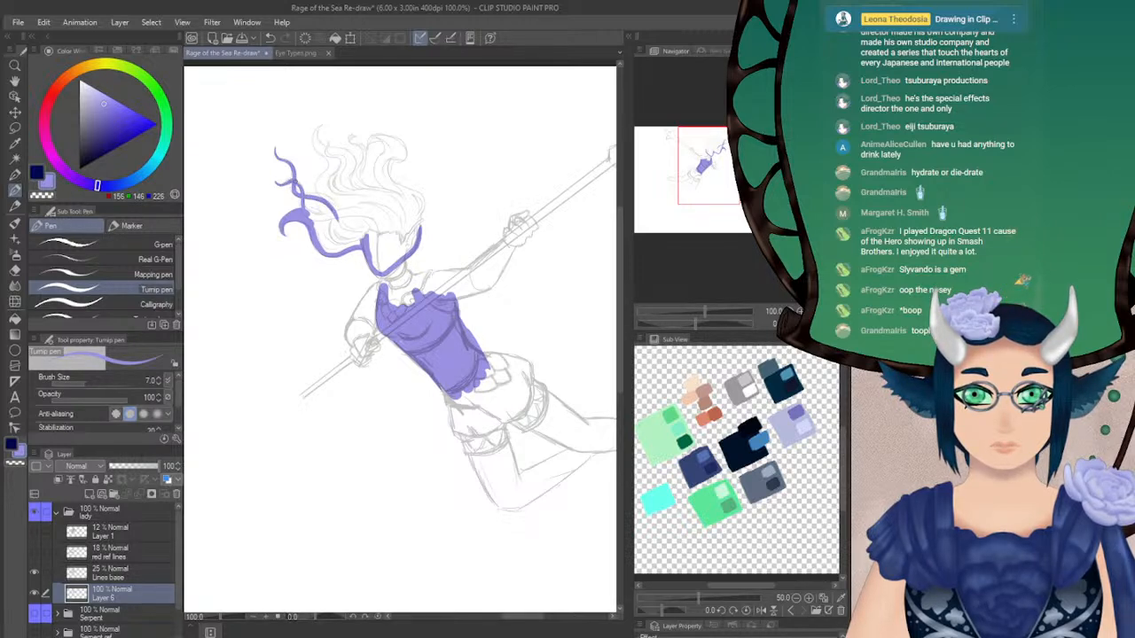
left_click_drag(305, 205, 315, 220)
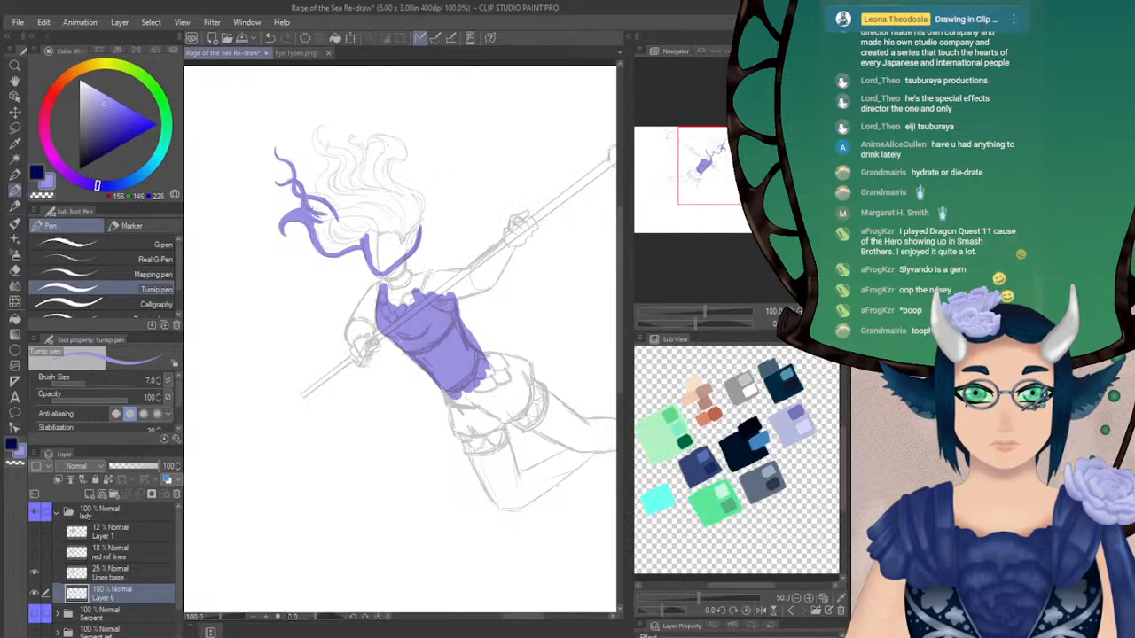
mouse_move(309, 201)
left_mouse_down()
mouse_move(336, 221)
mouse_move(319, 199)
mouse_move(338, 209)
mouse_move(315, 142)
mouse_move(319, 123)
mouse_move(330, 126)
left_mouse_up()
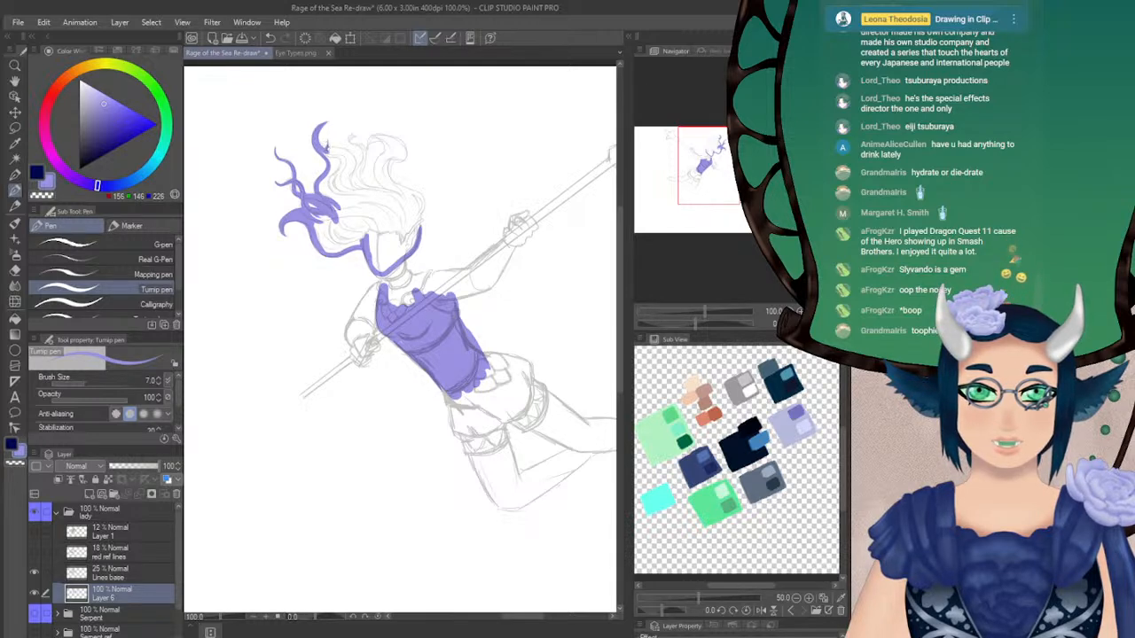
Outline the short curled strand beside the tall hair lock in light violet, redoing the strokes that miss the sketch
left_click_drag(344, 149, 352, 165)
key("ctrl+z")
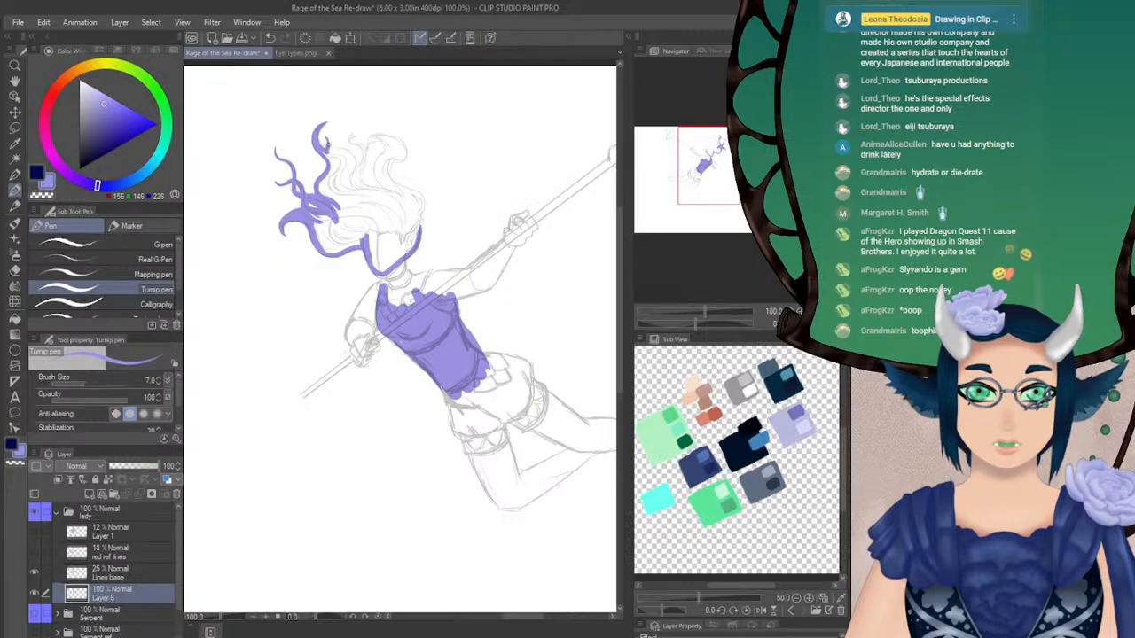
left_click_drag(327, 145, 351, 158)
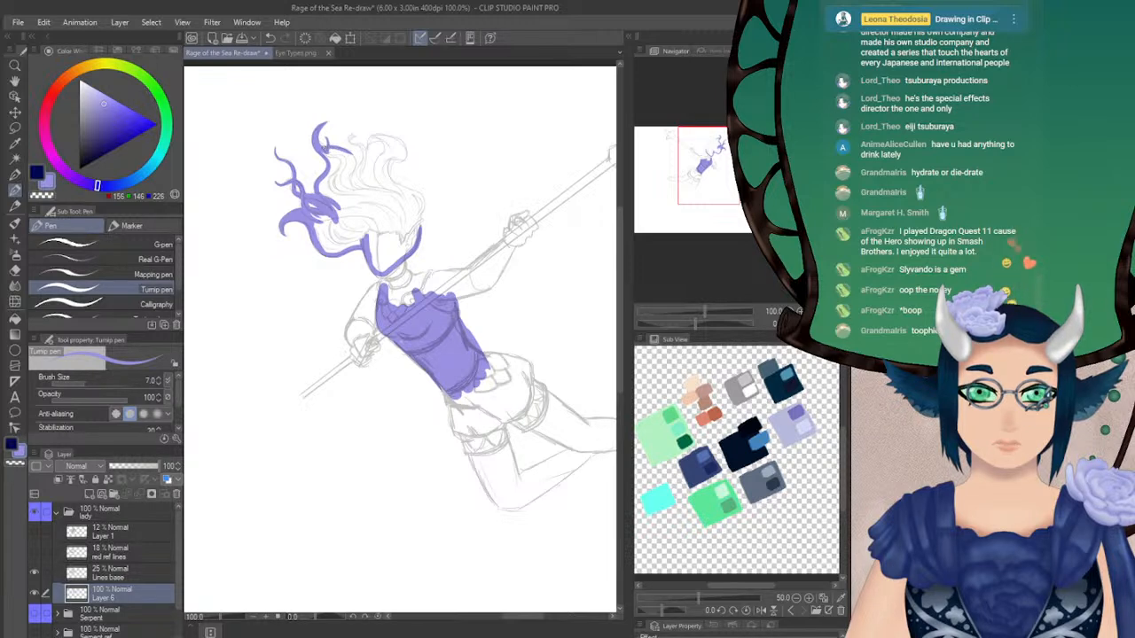
left_click_drag(341, 150, 356, 173)
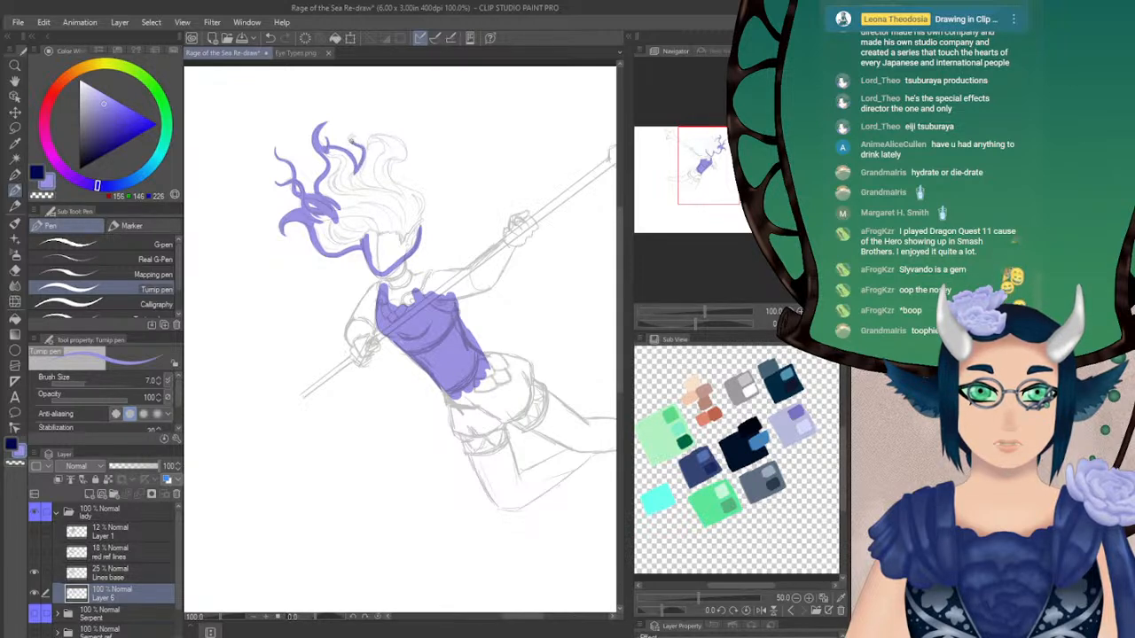
key("ctrl+z")
mouse_move(355, 136)
left_mouse_down()
mouse_move(367, 165)
mouse_move(358, 173)
left_mouse_up()
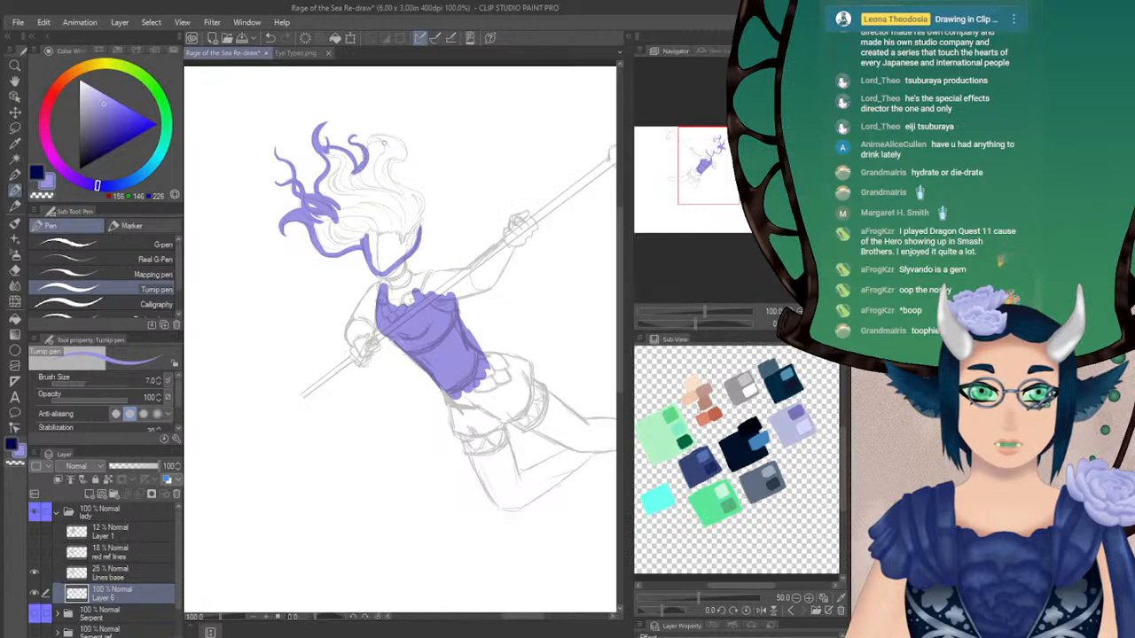
Draw the inner edge of the large curl above the figure's crown in light violet, redoing stray strokes
mouse_move(366, 165)
left_mouse_down()
mouse_move(360, 177)
mouse_move(398, 196)
mouse_move(386, 158)
mouse_move(401, 198)
left_mouse_up()
key("ctrl+z")
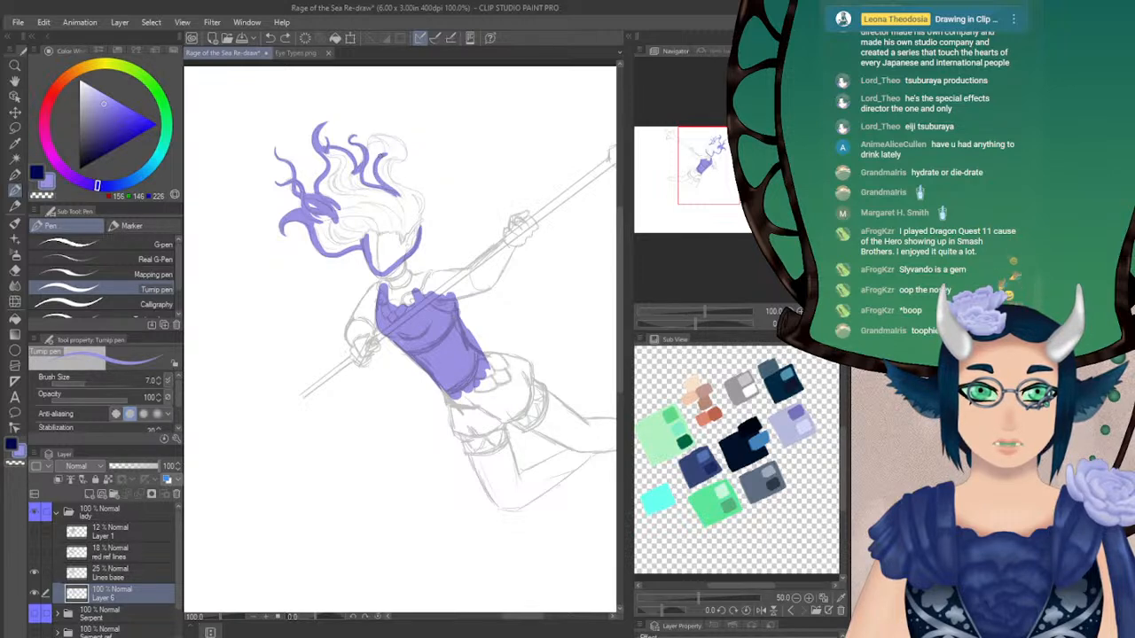
key("ctrl+z")
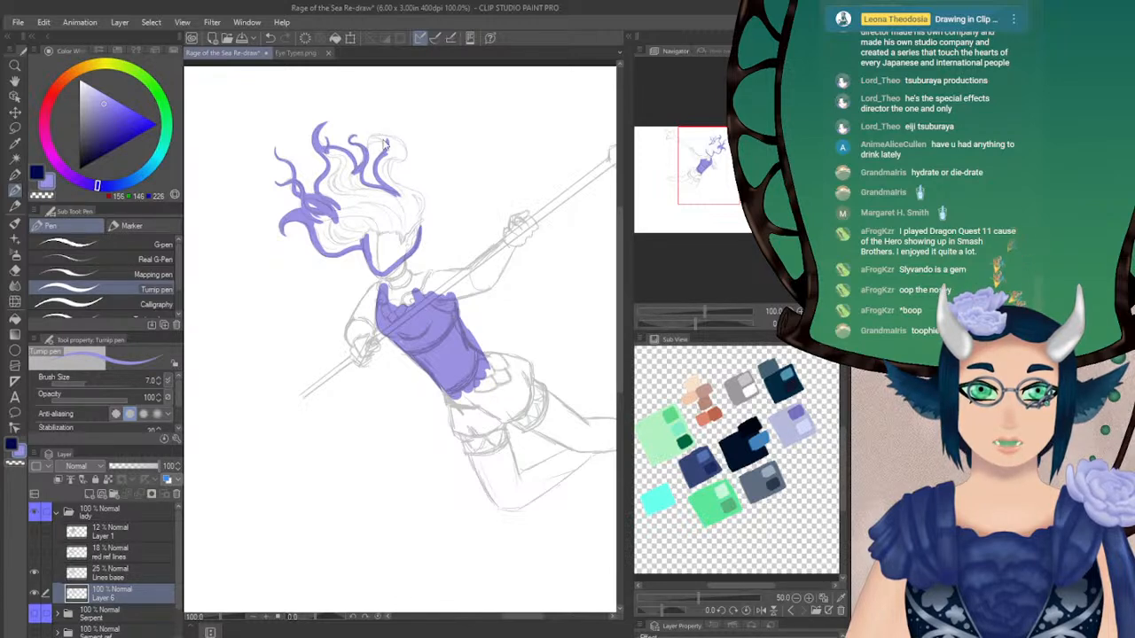
mouse_move(387, 142)
left_mouse_down()
mouse_move(380, 133)
mouse_move(373, 144)
left_mouse_up()
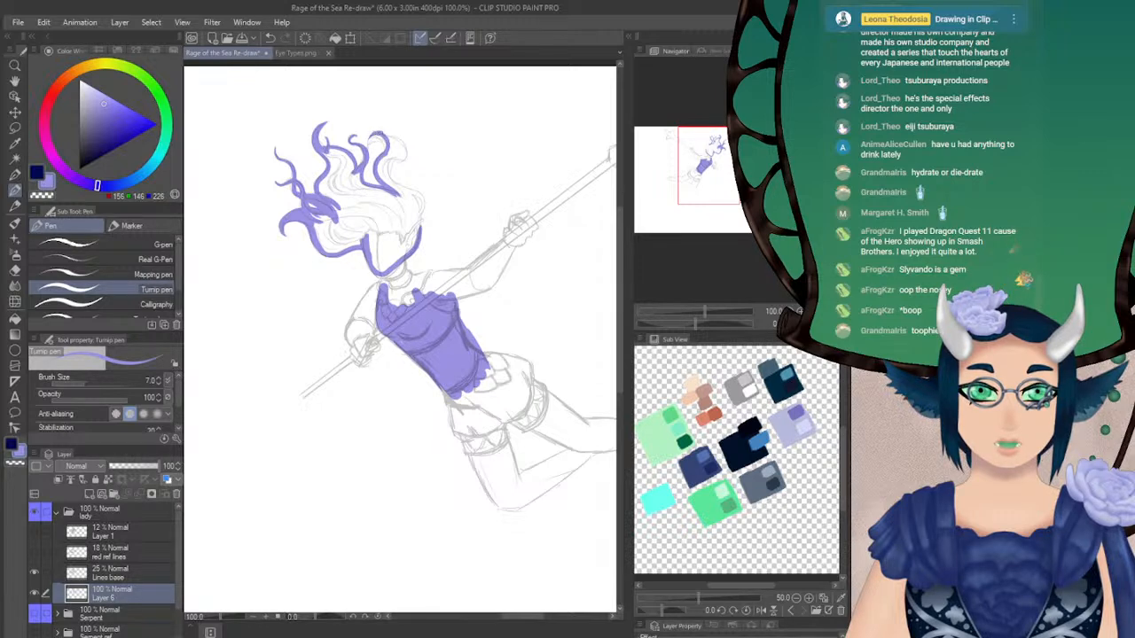
key("ctrl+z")
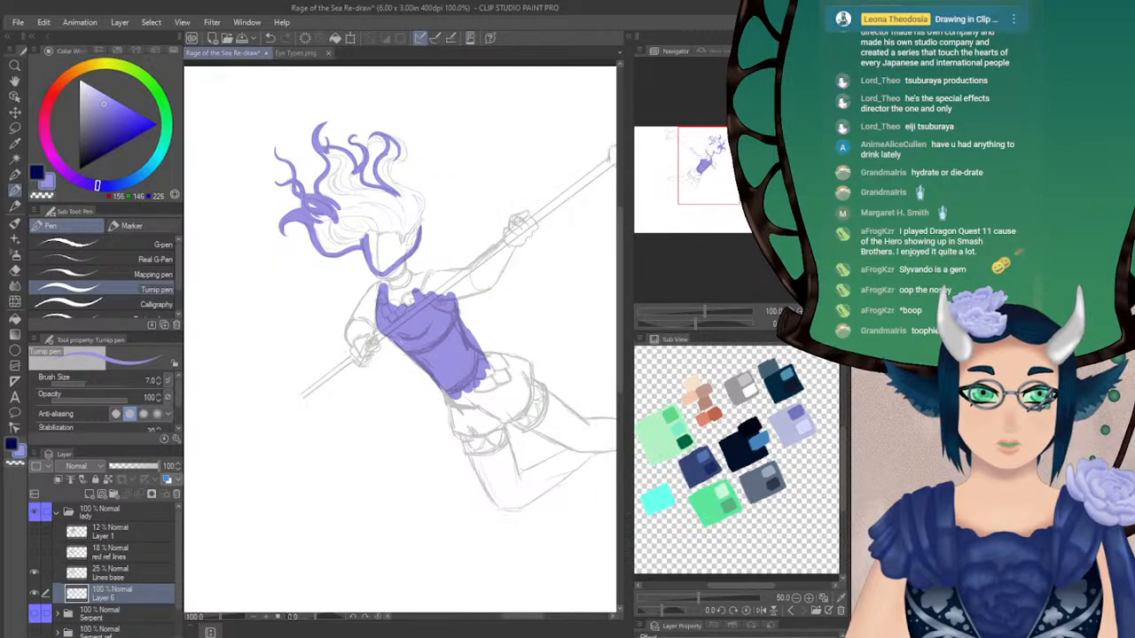
Flip the canvas view horizontally, outline the outer edge of the large crown curl, and flip the view back
left_click(824, 325)
key("ctrl+z")
mouse_move(414, 144)
left_mouse_down()
mouse_move(422, 133)
mouse_move(395, 154)
mouse_move(433, 141)
left_mouse_up()
key("ctrl+z")
key("ctrl+z")
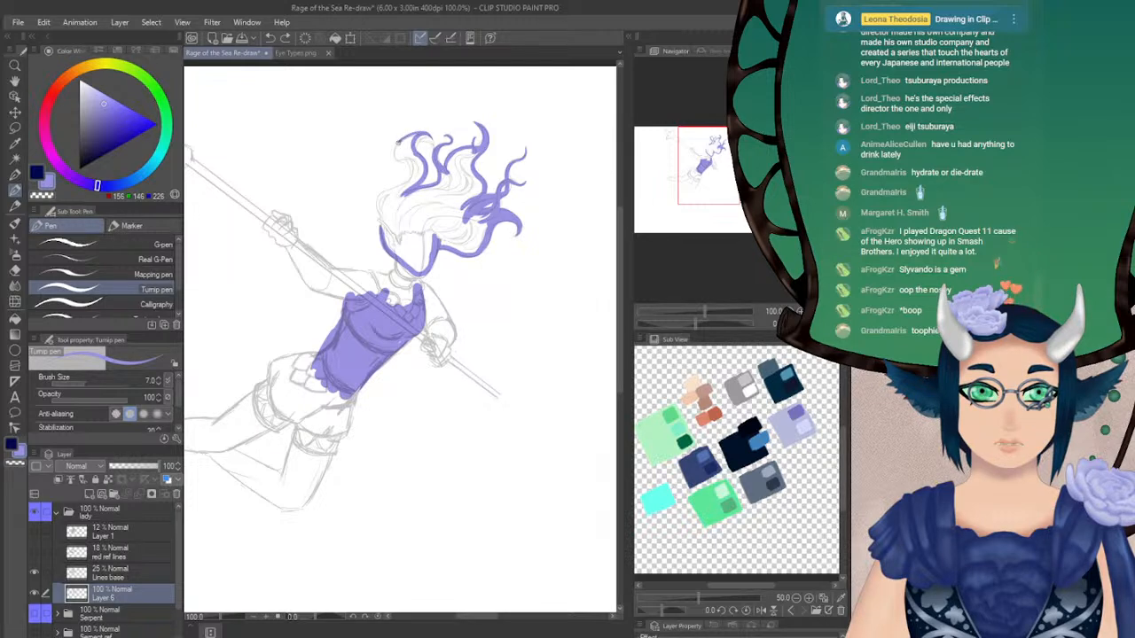
left_click_drag(406, 159, 400, 189)
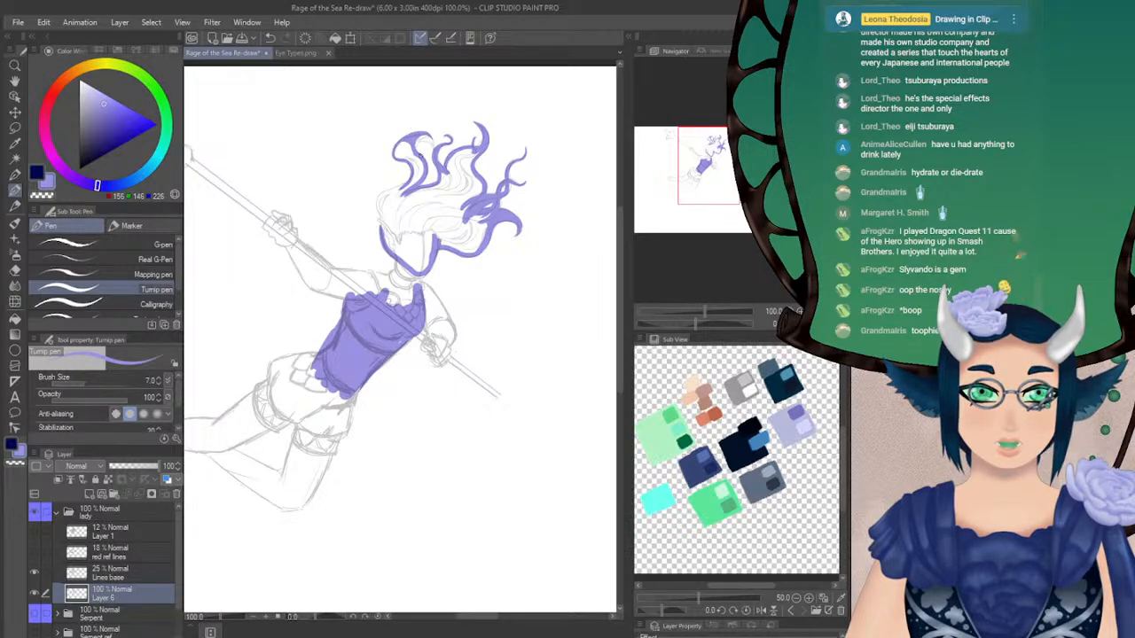
left_click(824, 324)
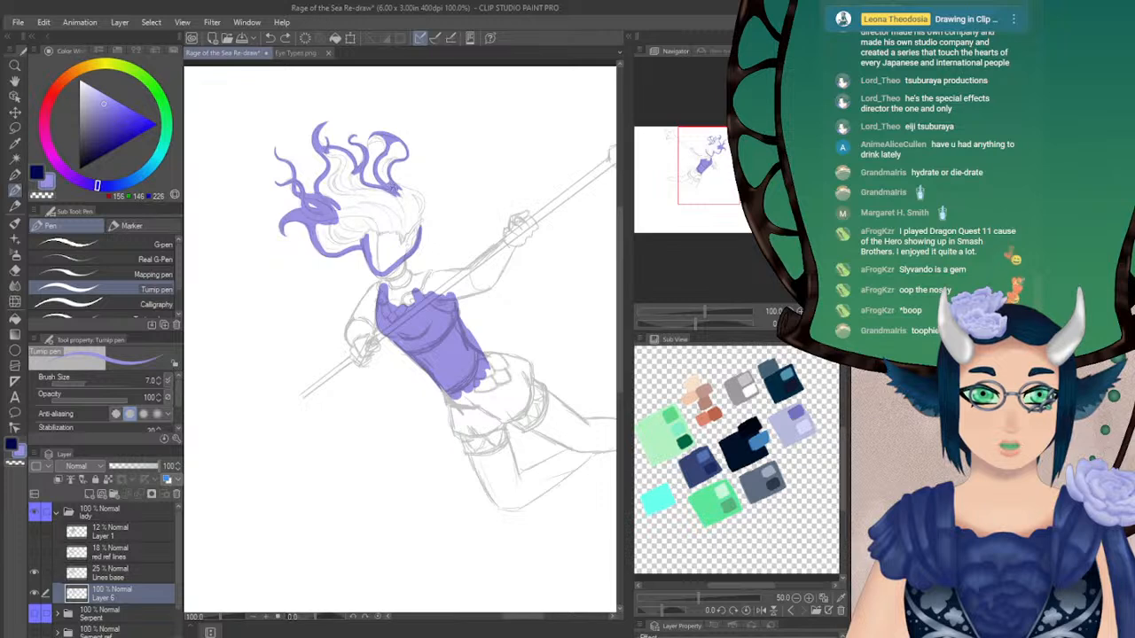
Close the hair outline from the crown down to the cheek and fill the hair and face with light violet
mouse_move(413, 192)
left_mouse_down()
mouse_move(427, 217)
mouse_move(415, 239)
left_mouse_up()
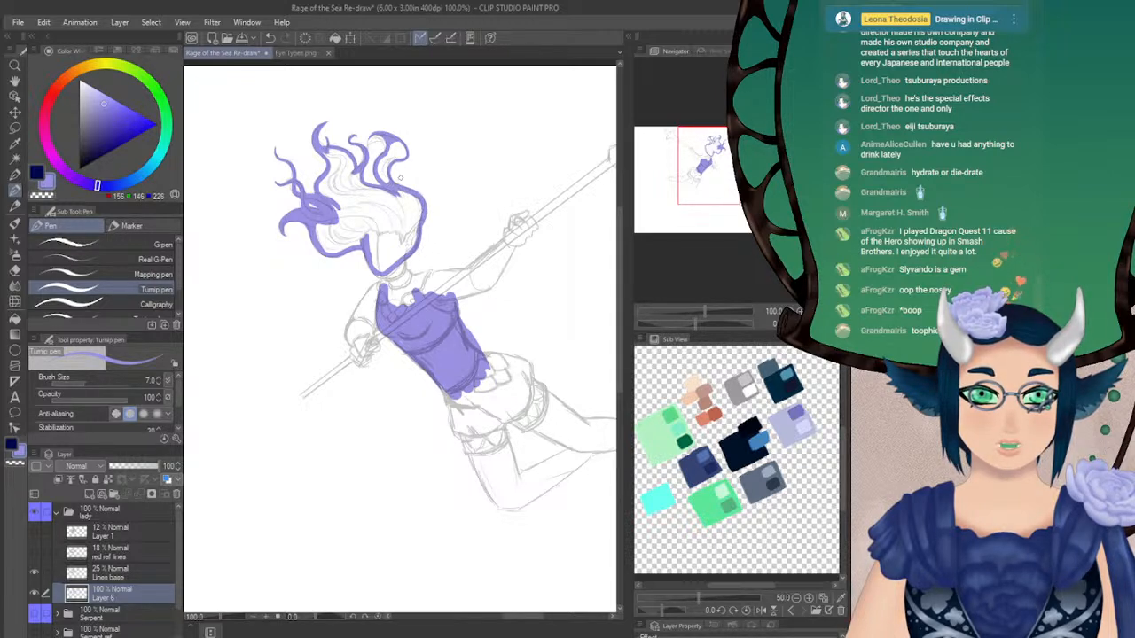
key("g")
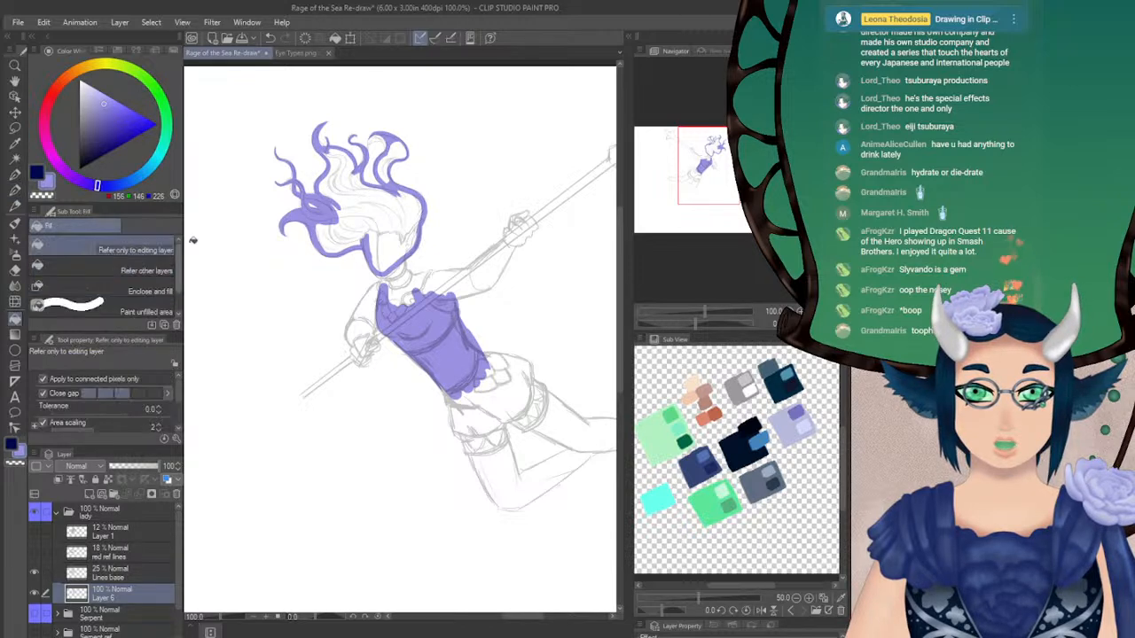
left_click(399, 211)
left_click(390, 160)
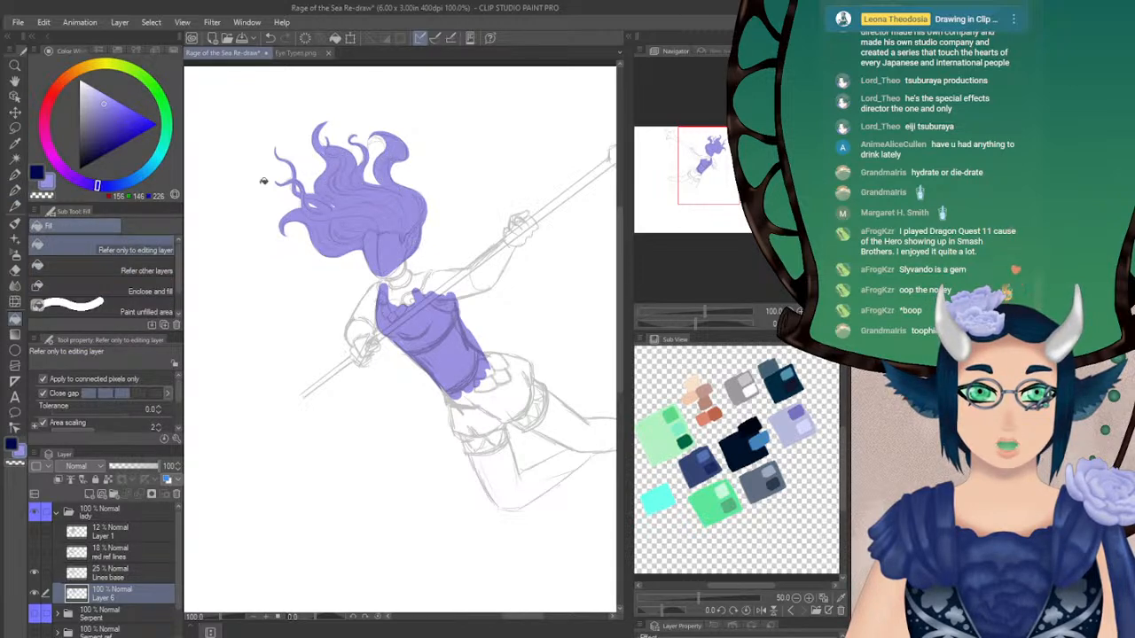
Try touch-up strokes on the large crown curl with the Turnip pen at size 7, and undo them
key("p")
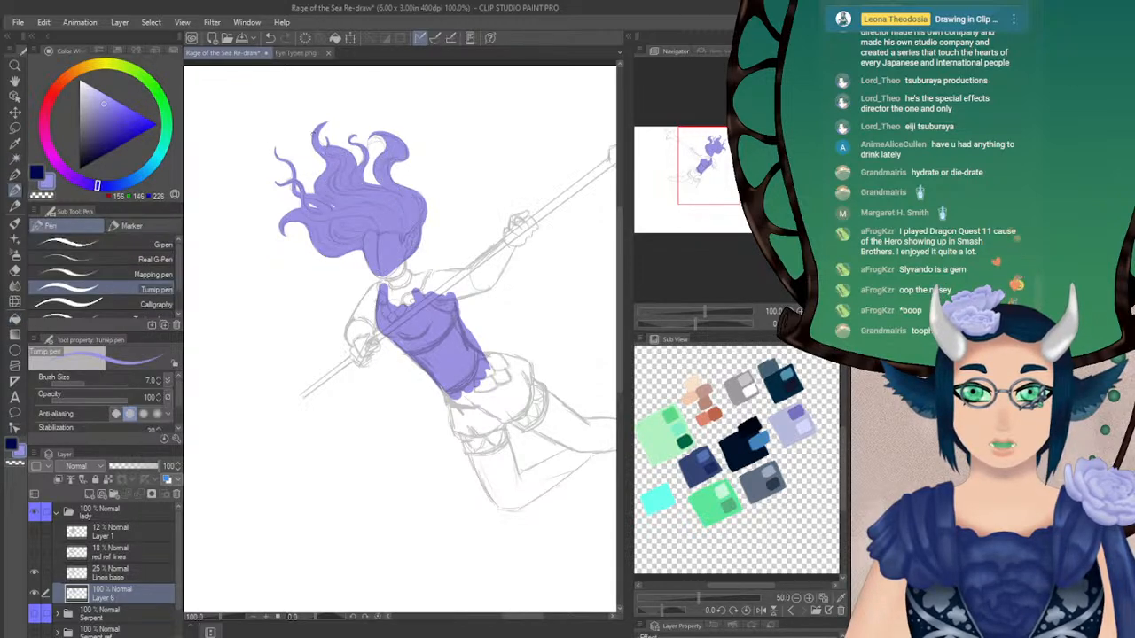
left_click_drag(382, 139, 379, 155)
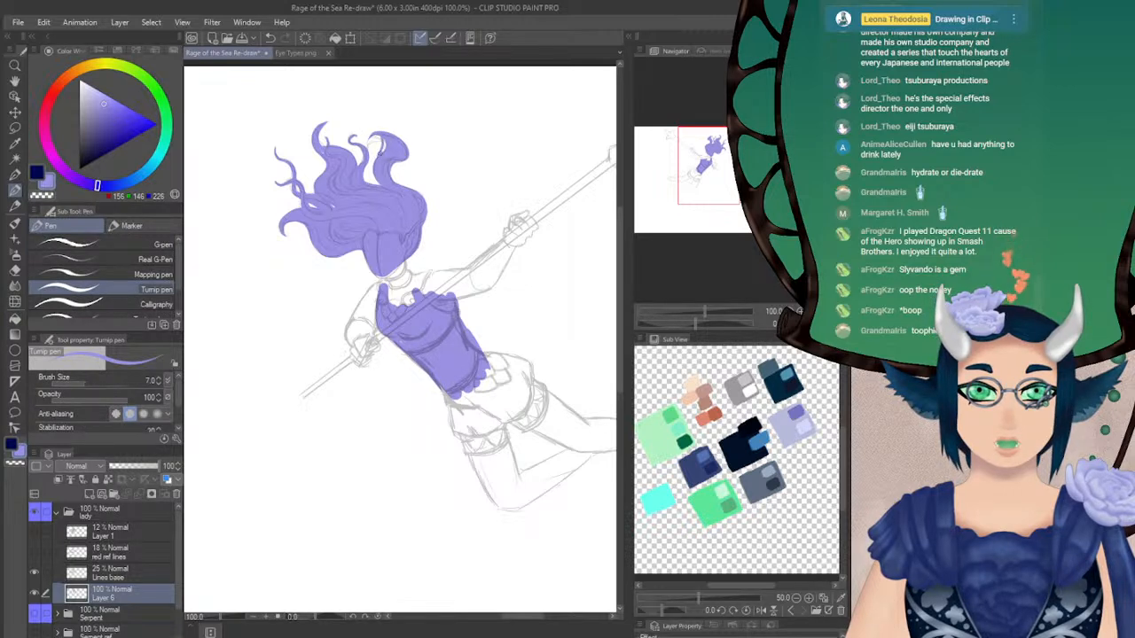
key("ctrl+z")
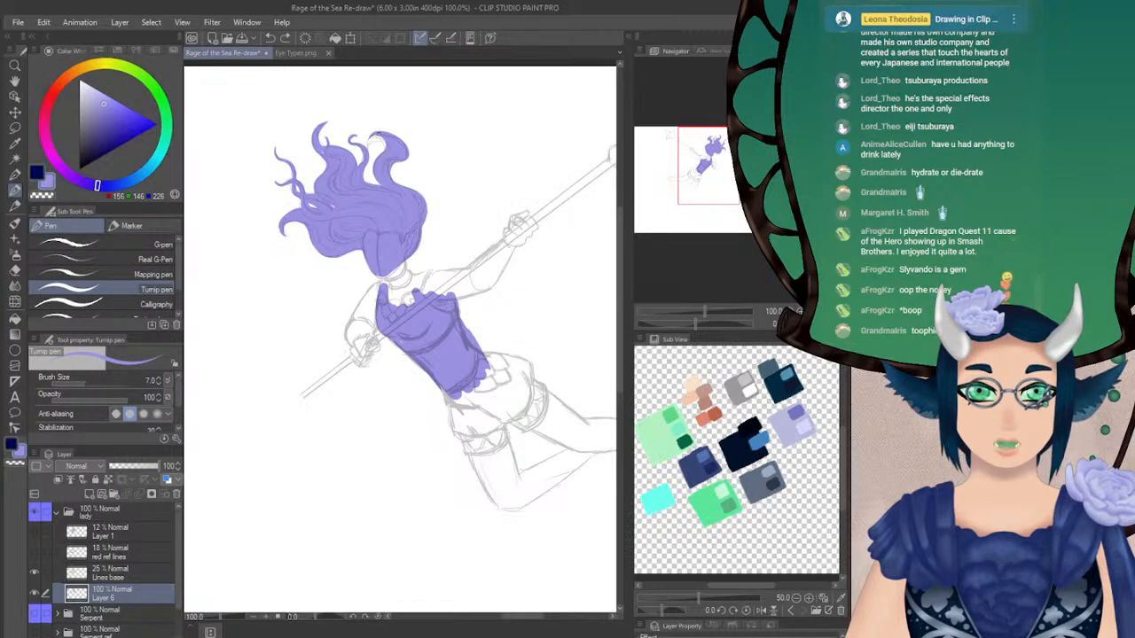
mouse_move(382, 137)
left_mouse_down()
mouse_move(396, 183)
mouse_move(397, 160)
left_mouse_up()
key("ctrl+z")
key("ctrl+z")
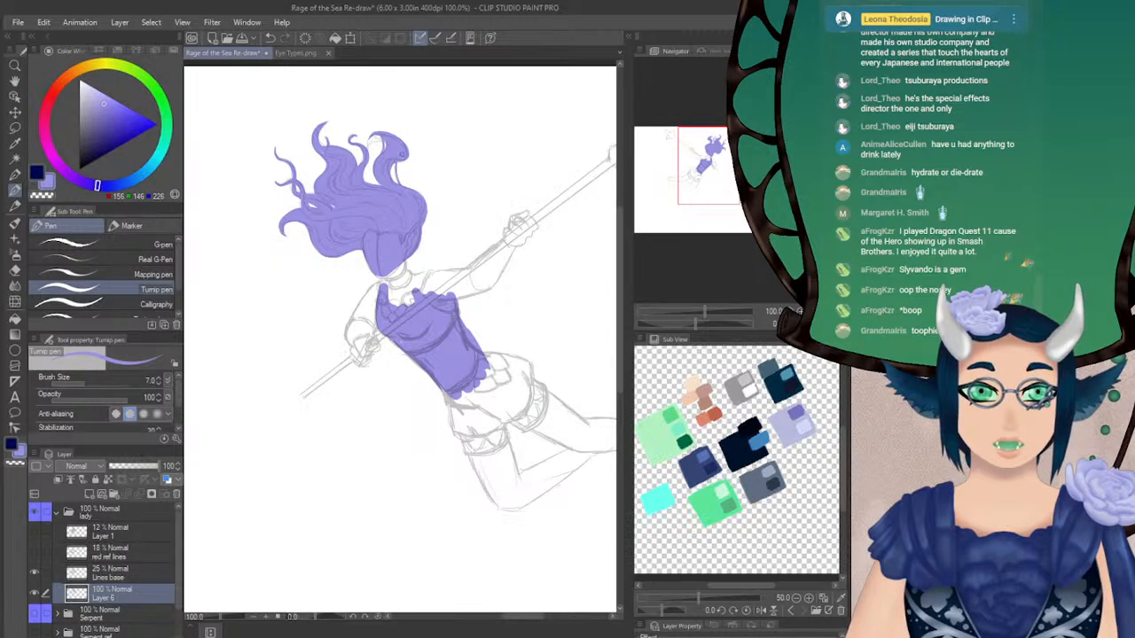
key("ctrl+z")
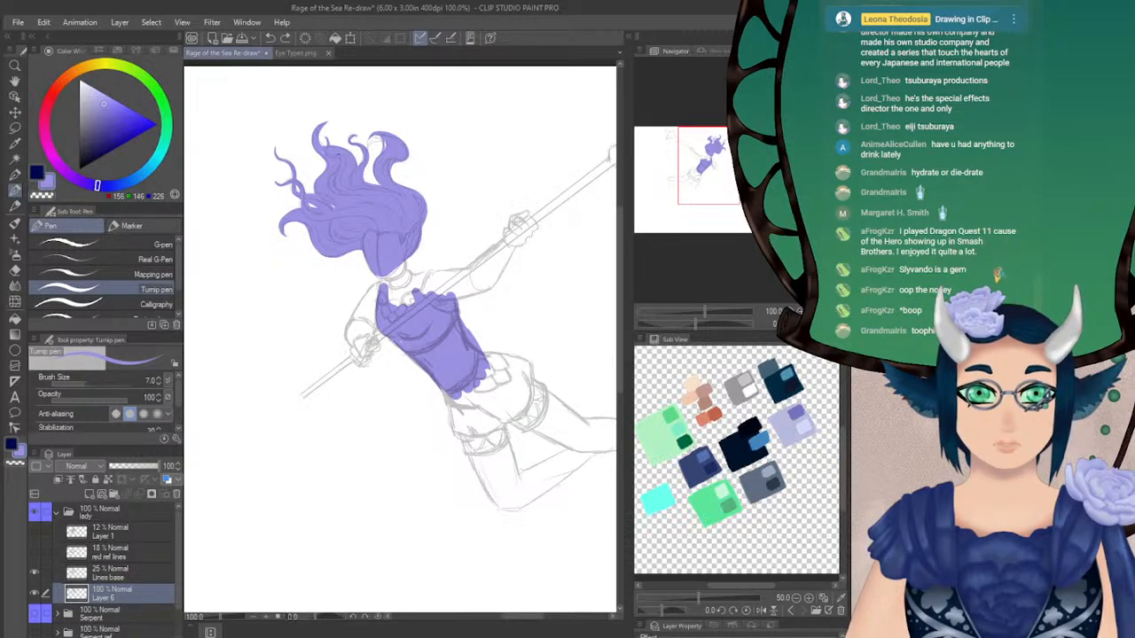
Trim the outer edge of the large crown curl with the Hard eraser at size 6.5
left_click(15, 270)
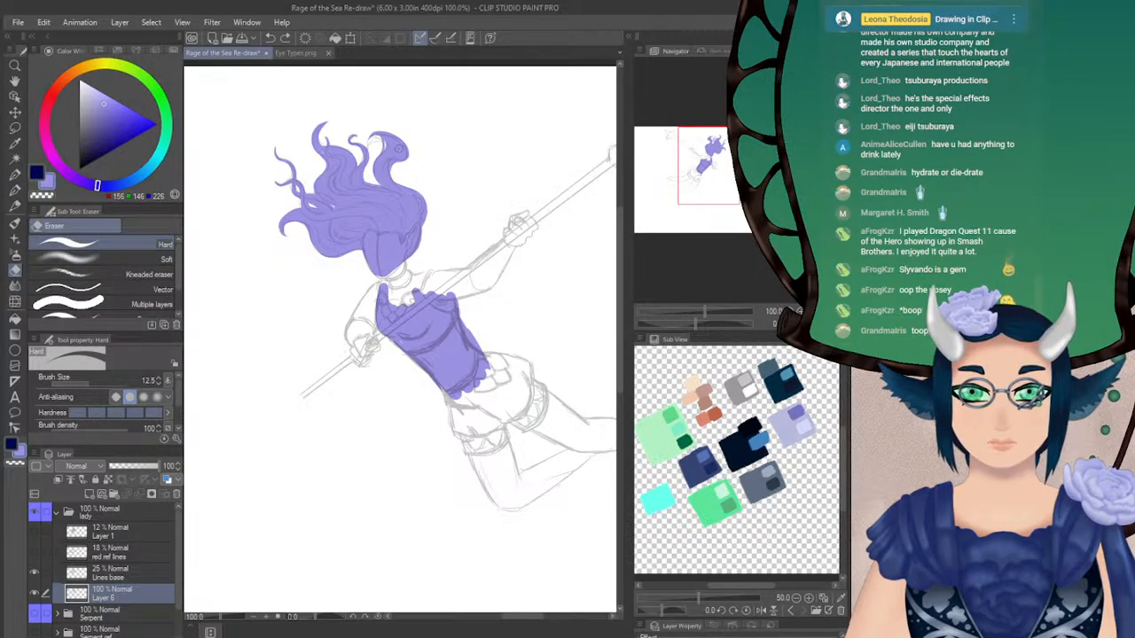
key("ctrl+z")
left_click(78, 384)
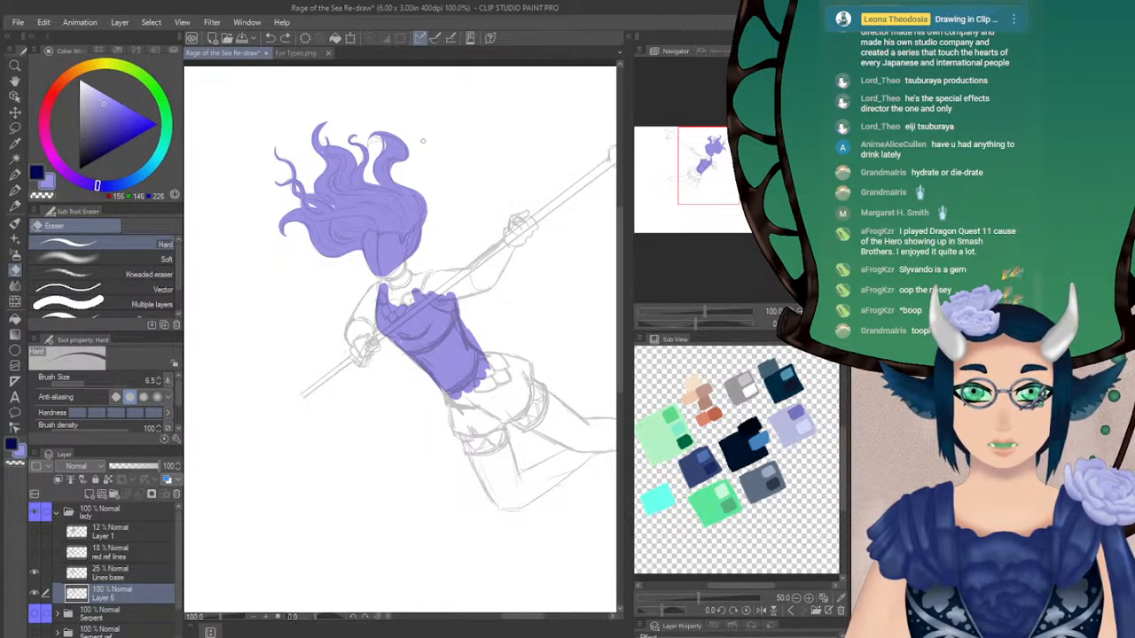
left_click_drag(409, 147, 401, 160)
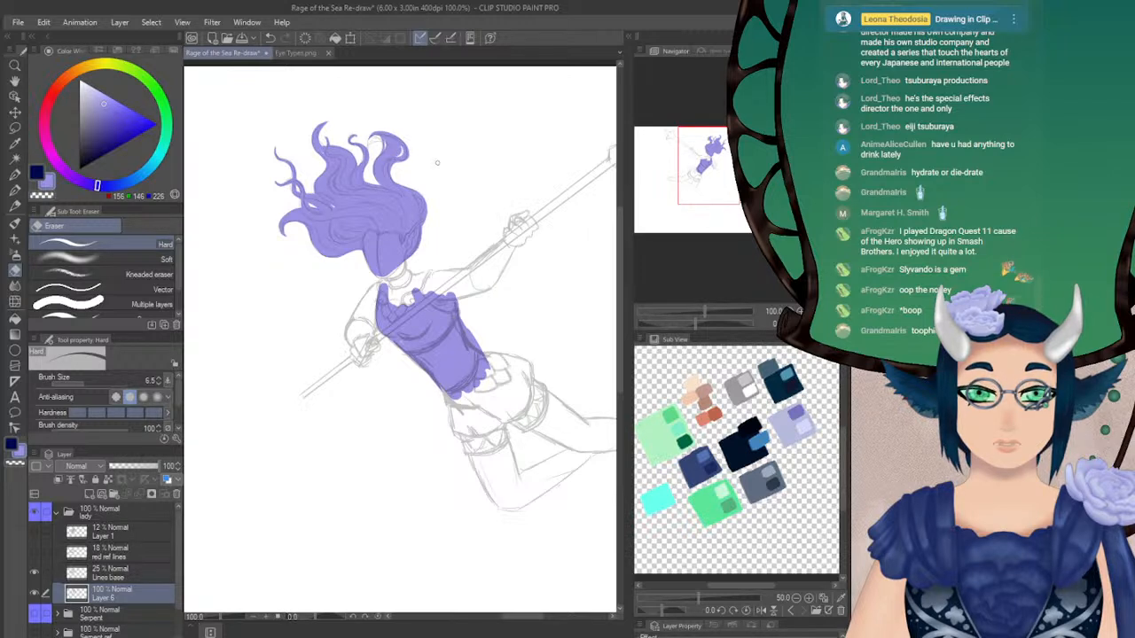
Outline the bent arm and its hand on the spear's lower shaft with the Turnip pen at size 7, and fill the arm light violet
left_click(15, 190)
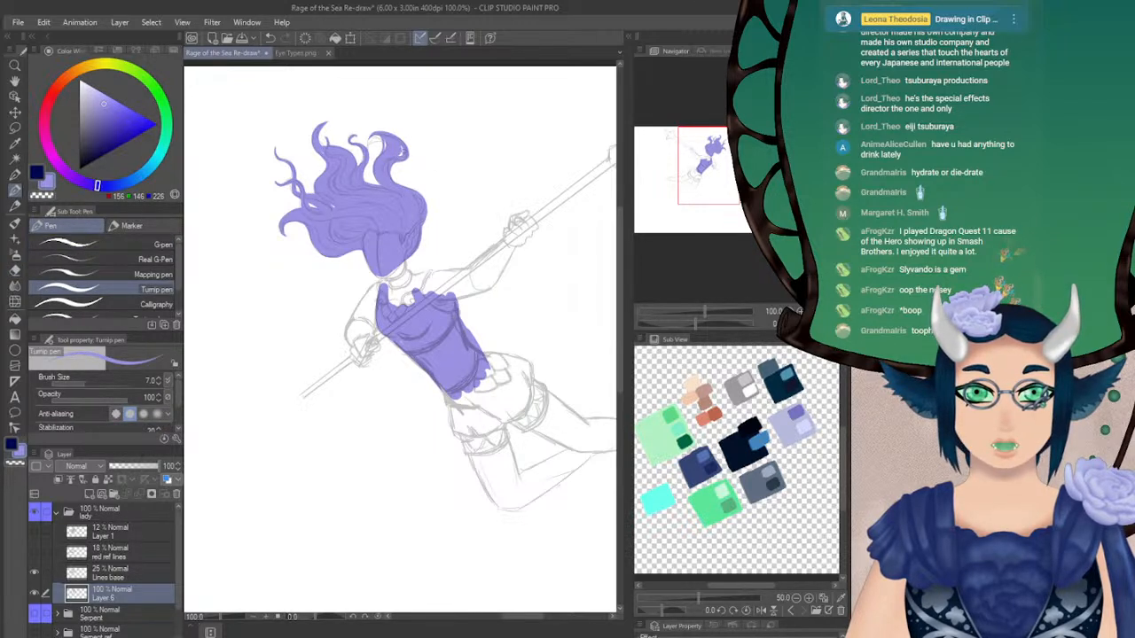
left_click_drag(701, 166, 699, 175)
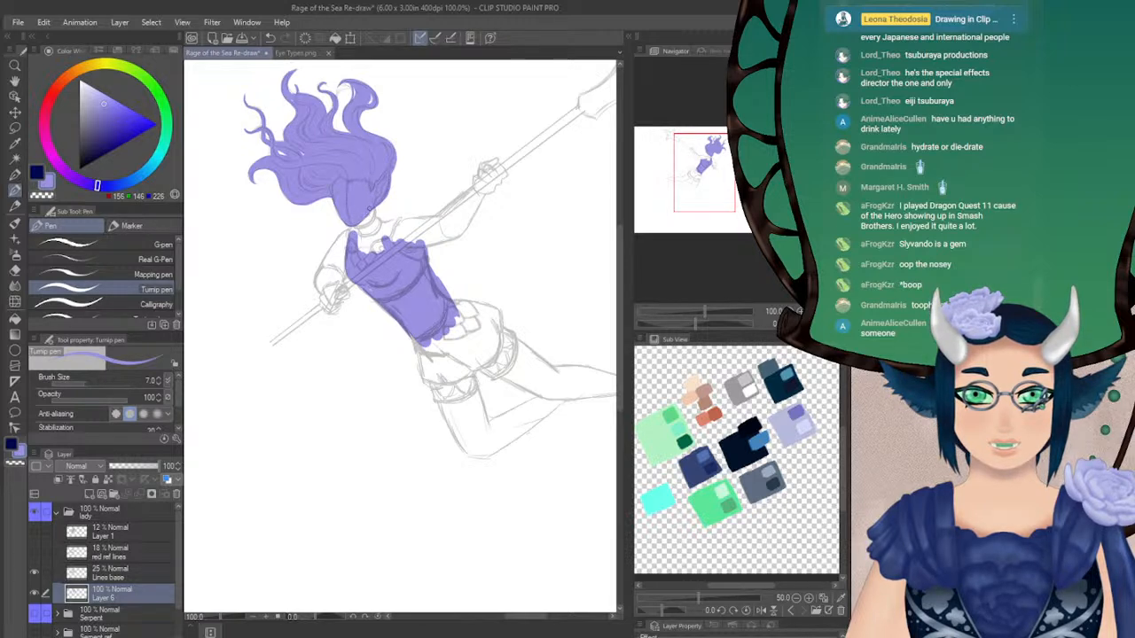
key("ctrl+z")
mouse_move(358, 222)
left_mouse_down()
mouse_move(373, 211)
mouse_move(330, 253)
mouse_move(318, 290)
mouse_move(334, 249)
left_mouse_up()
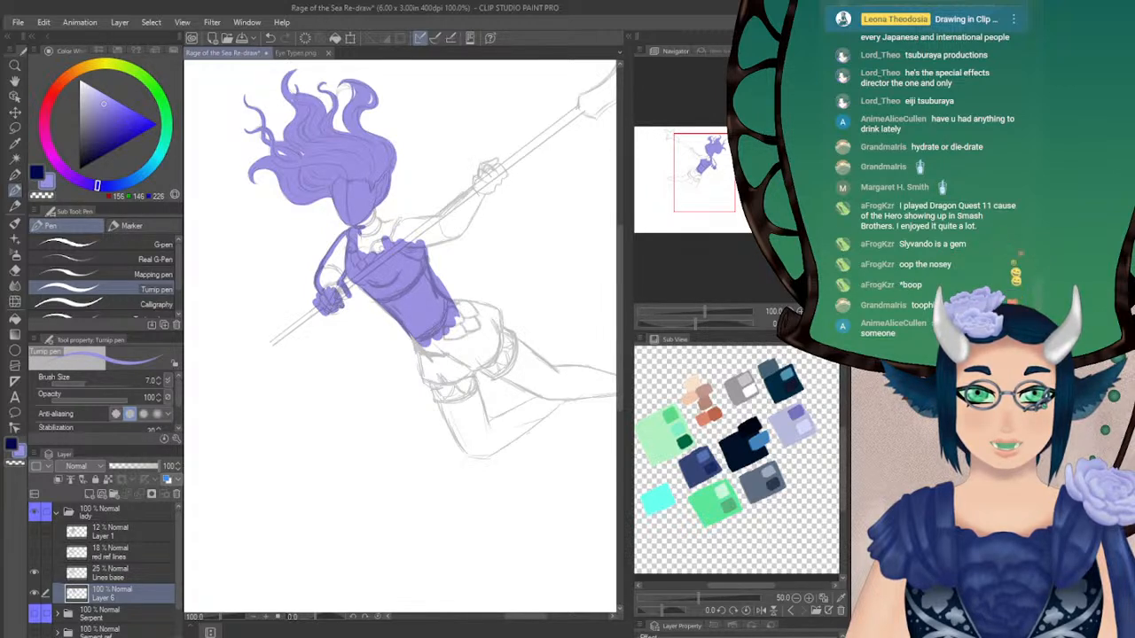
mouse_move(342, 301)
left_mouse_down()
mouse_move(342, 291)
mouse_move(351, 307)
left_mouse_up()
key("ctrl+z")
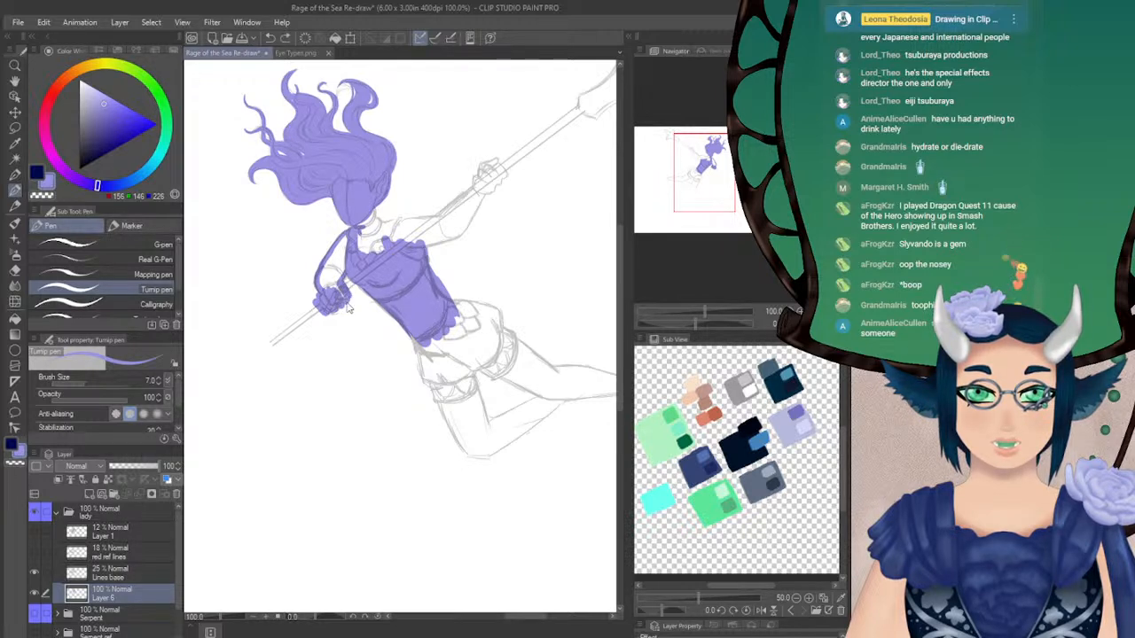
left_click_drag(342, 286, 325, 292)
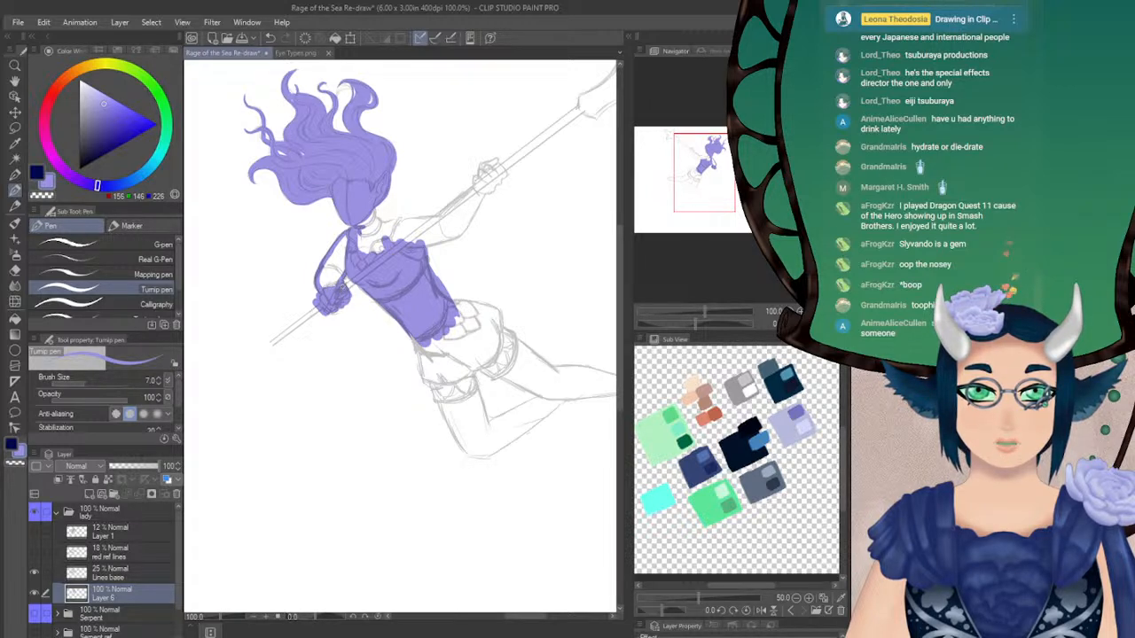
key("g")
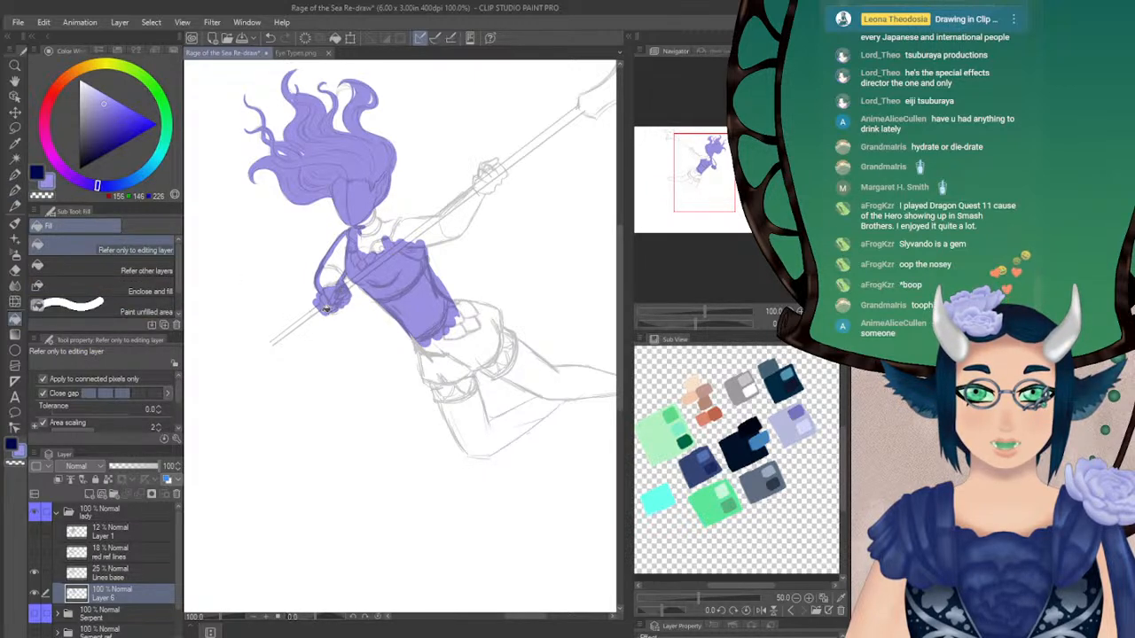
left_click(313, 276)
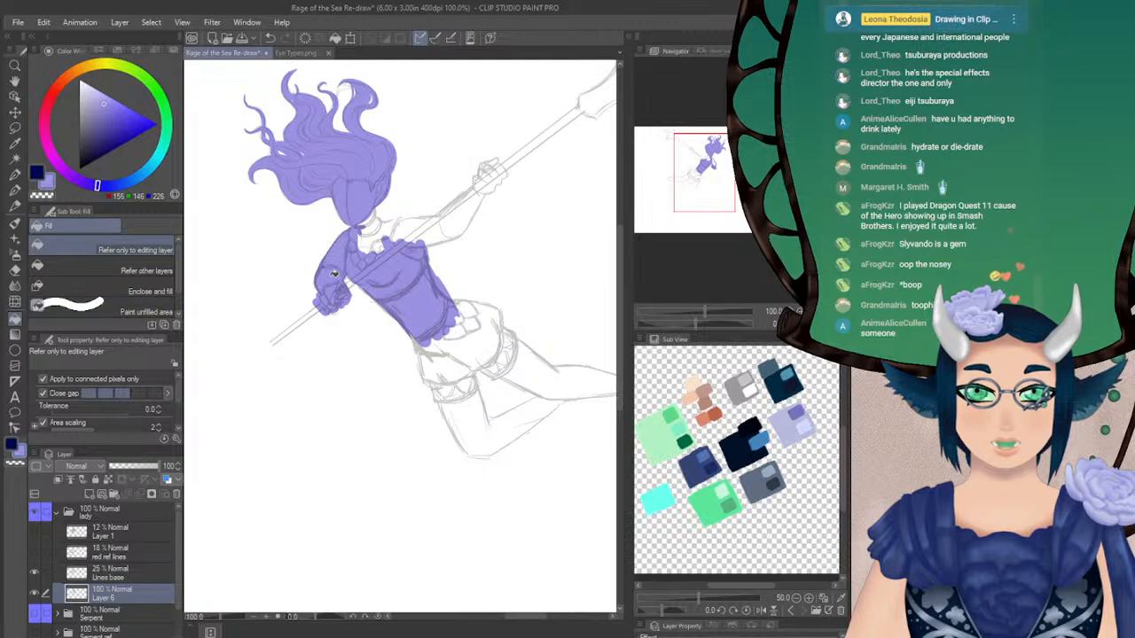
Paint the neck and collar area in light violet, joining the head to the torso with the Turnip pen
left_click(14, 190)
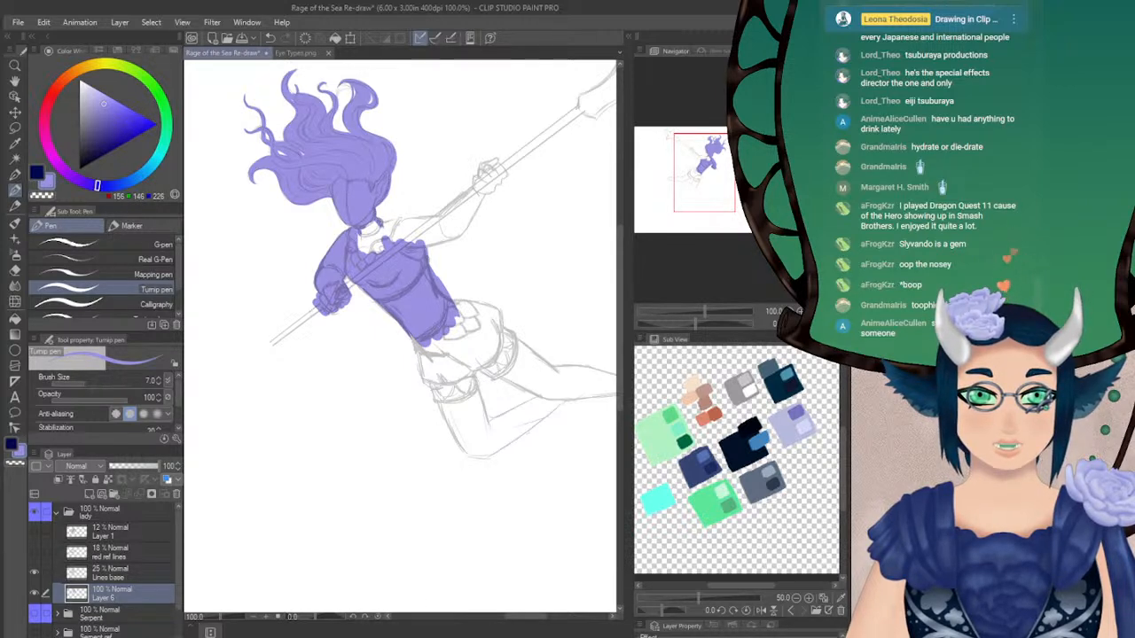
left_click_drag(381, 224, 369, 256)
left_click_drag(358, 234, 361, 255)
Flip the canvas view horizontally and block in the hand gripping the spear's upper shaft in light violet
left_click_drag(704, 175, 697, 169)
left_click(824, 324)
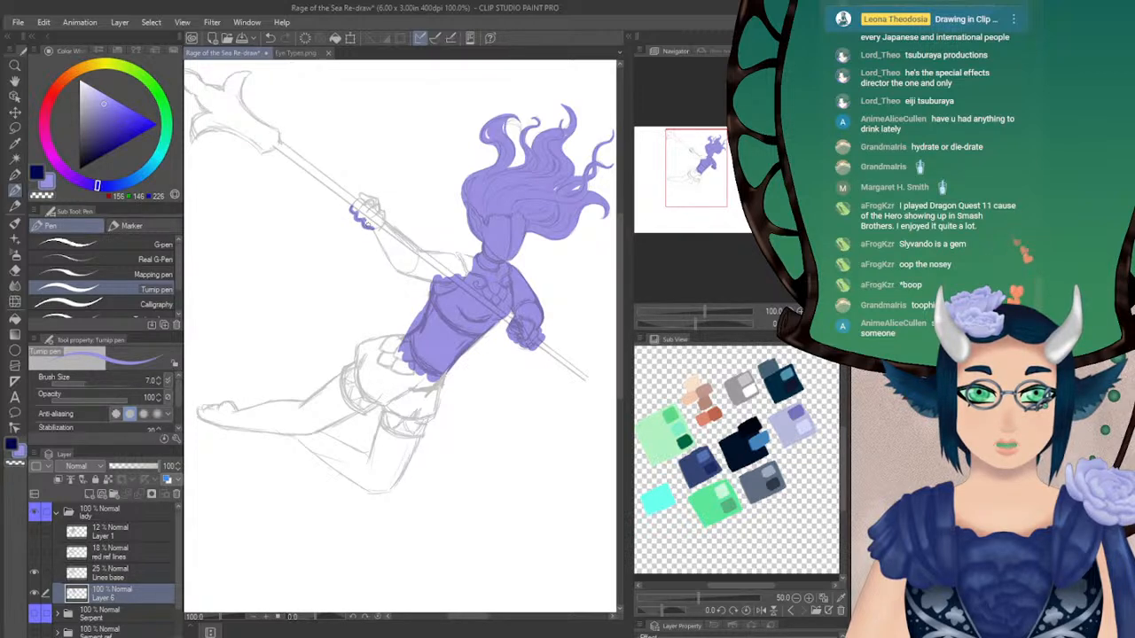
left_click_drag(367, 227, 381, 221)
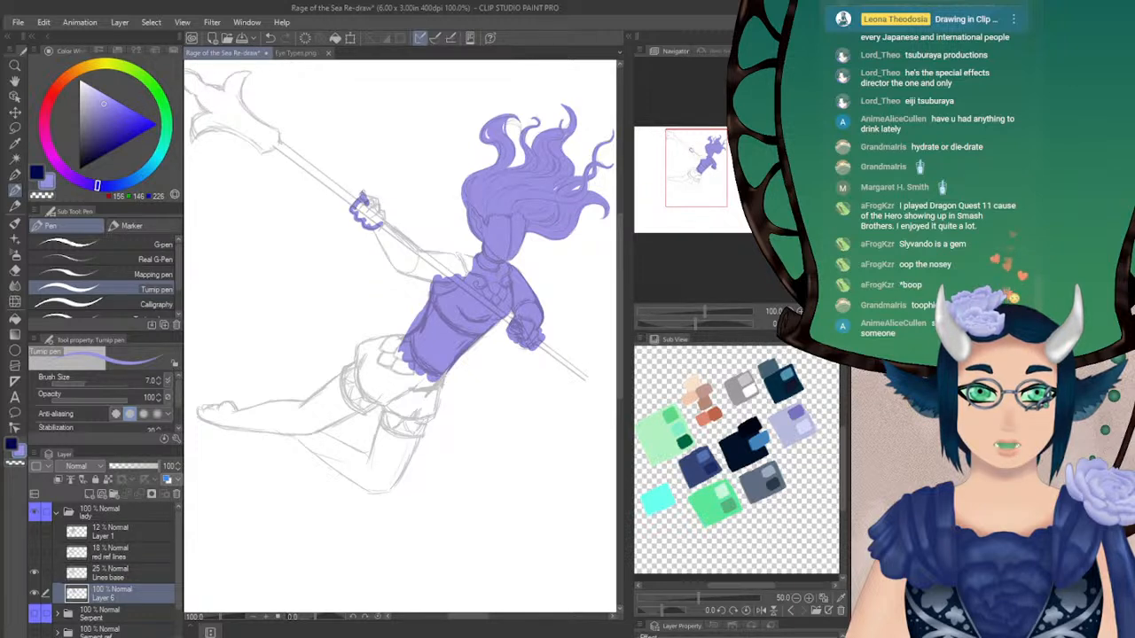
mouse_move(363, 194)
left_mouse_down()
mouse_move(379, 199)
mouse_move(391, 257)
mouse_move(359, 213)
left_mouse_up()
key("ctrl+z")
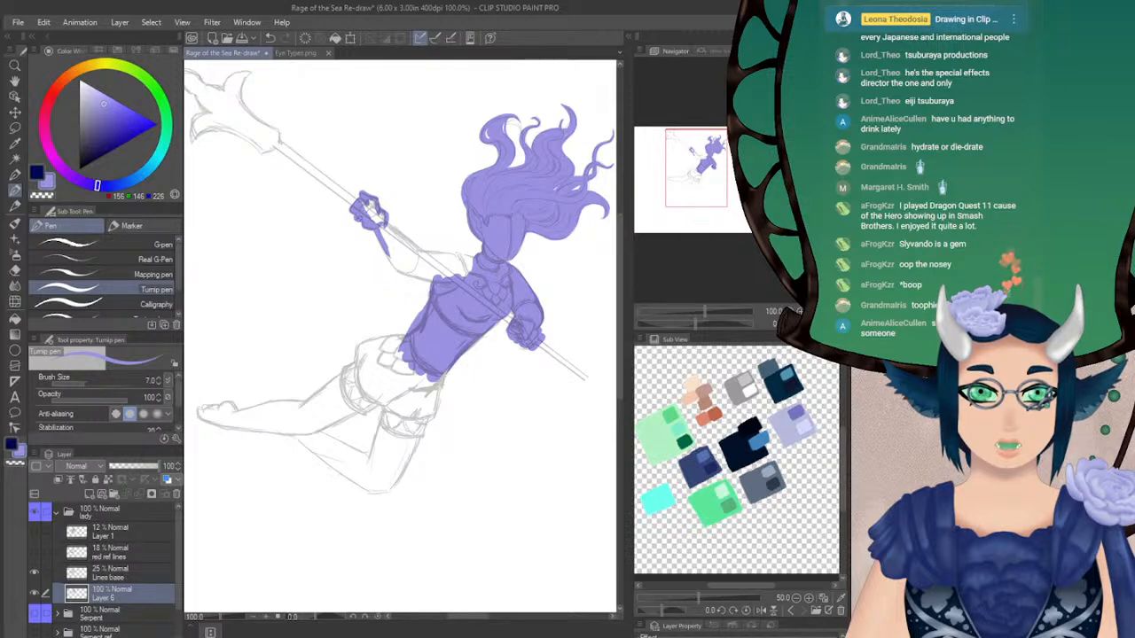
left_click_drag(366, 213, 377, 216)
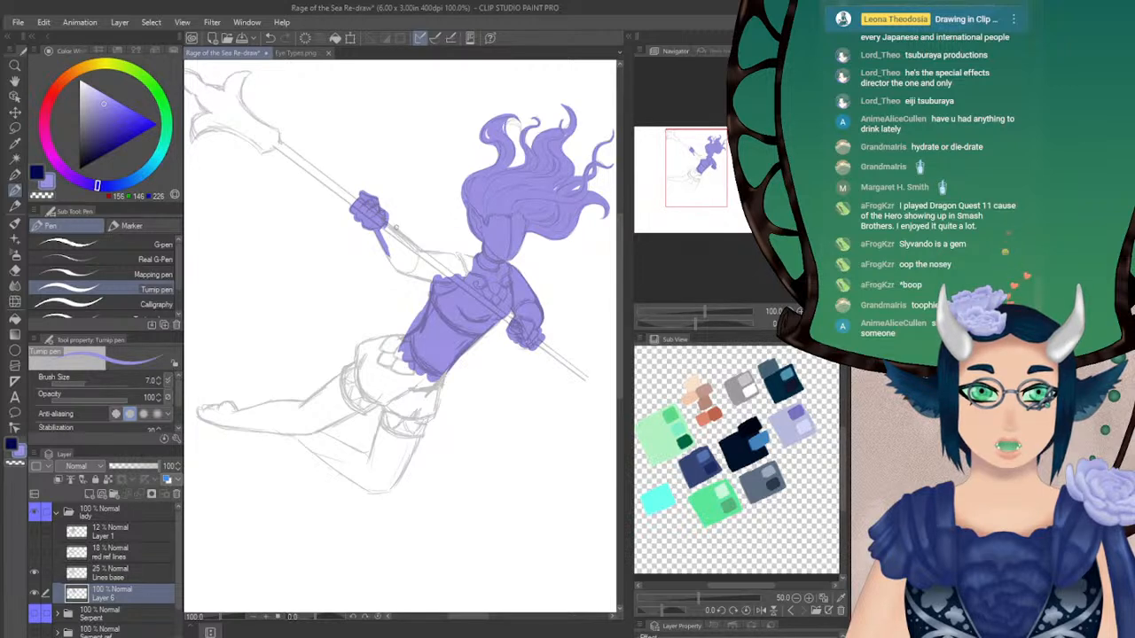
Outline the outstretched arm from the wrist to the shoulder and fill it with light violet
mouse_move(386, 225)
left_mouse_down()
mouse_move(426, 257)
mouse_move(392, 259)
mouse_move(406, 277)
mouse_move(438, 254)
mouse_move(479, 264)
mouse_move(470, 269)
left_mouse_up()
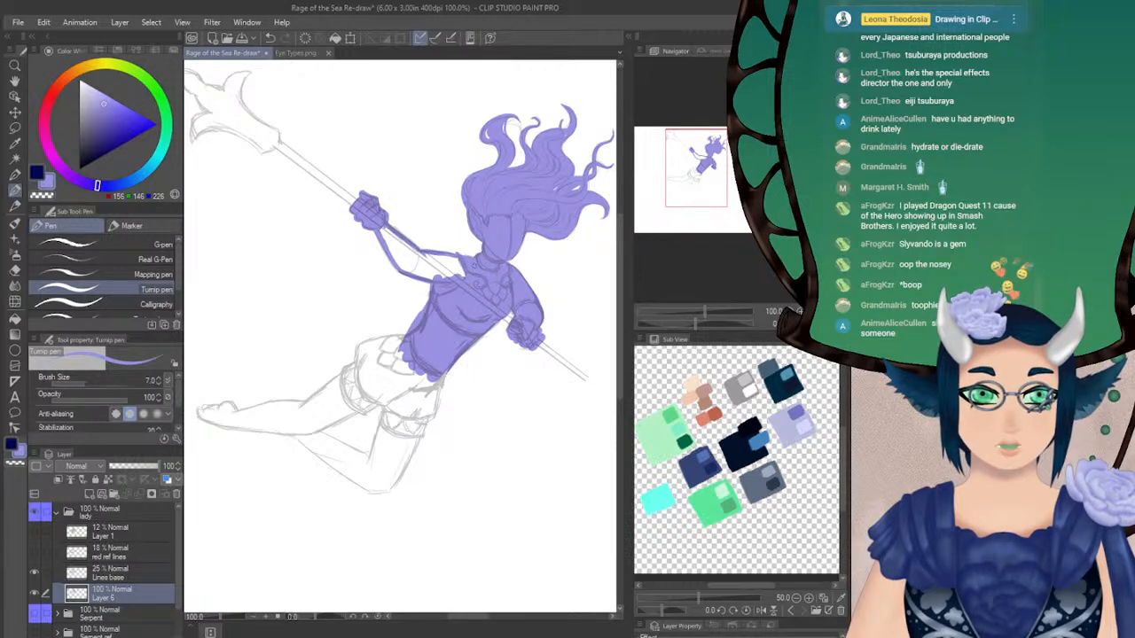
left_click(14, 318)
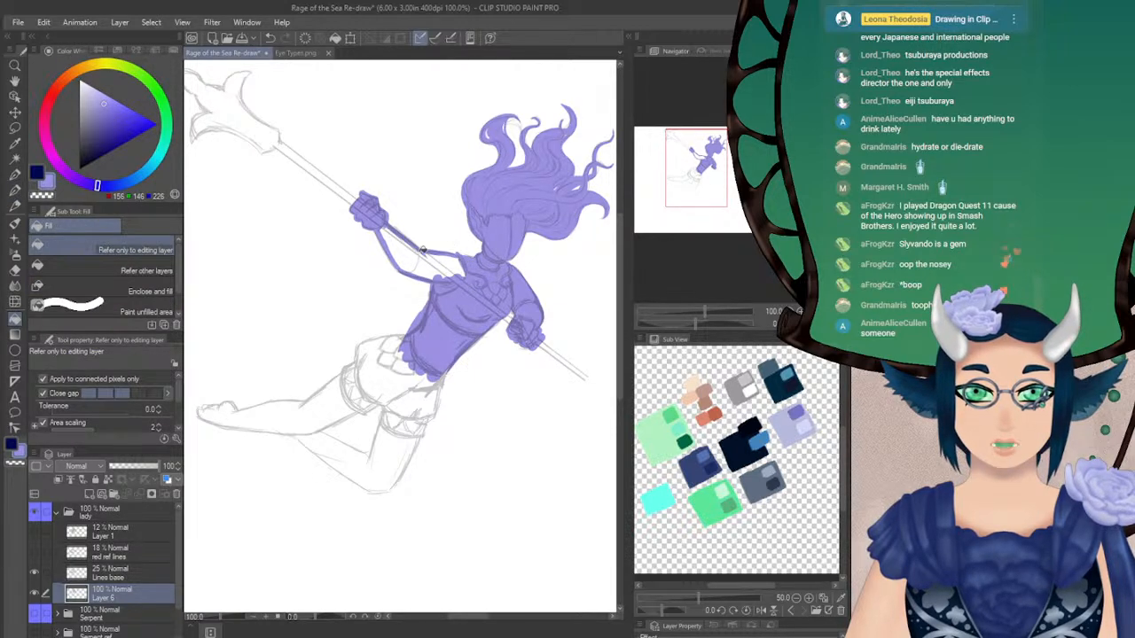
left_click(423, 249)
key("ctrl+z")
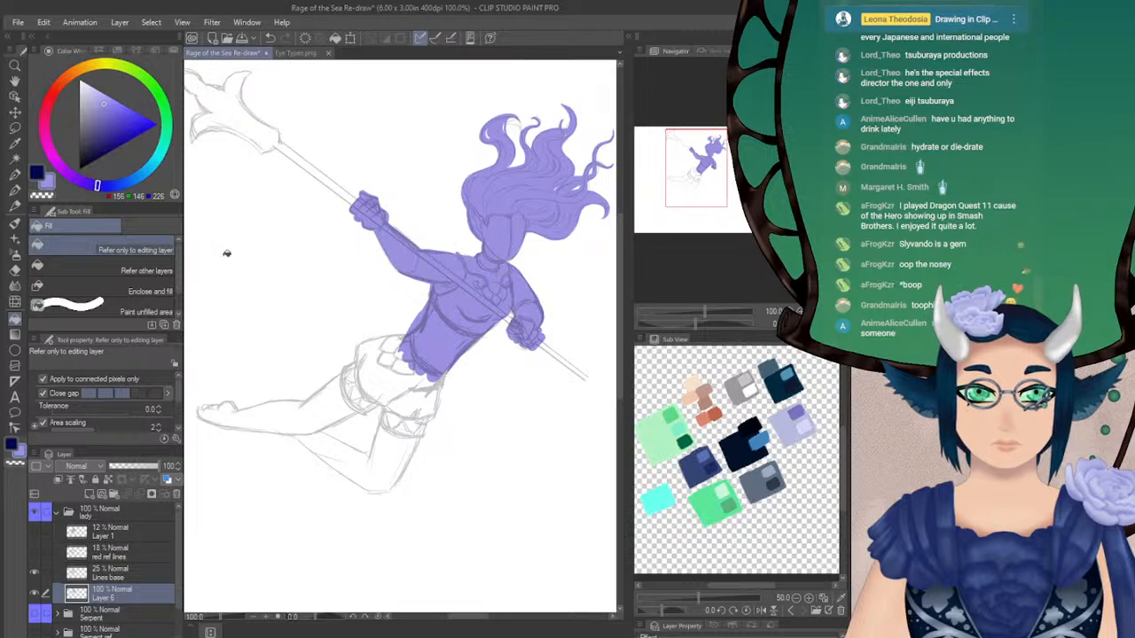
Flip the canvas view back and set the Hard eraser's brush size to 17.4
left_click(17, 272)
left_click(826, 323)
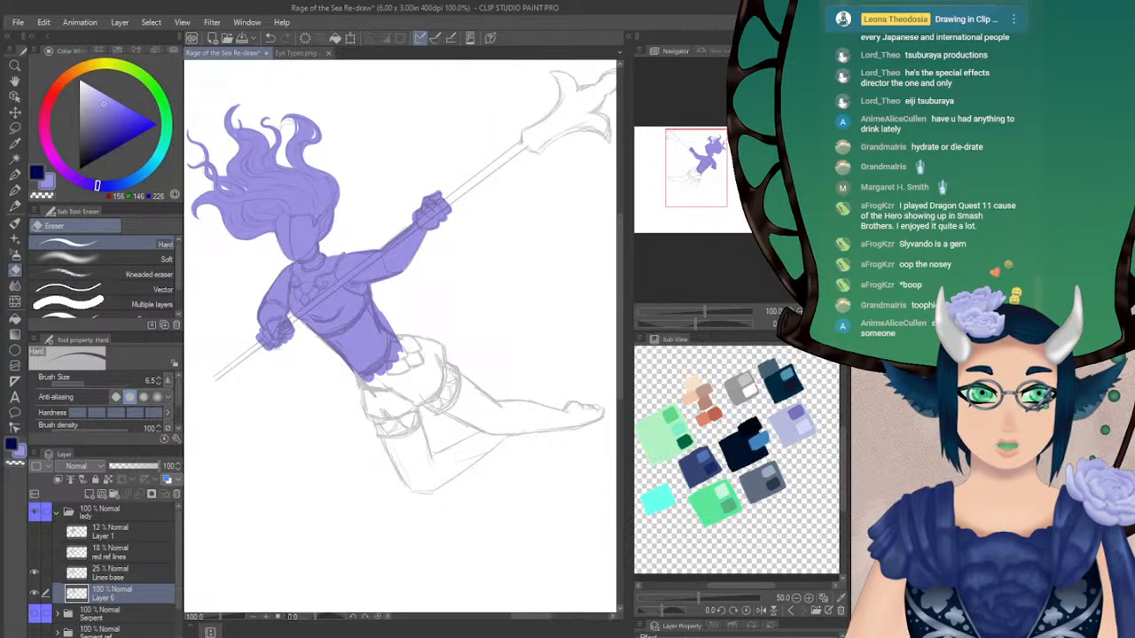
left_click_drag(712, 177, 716, 181)
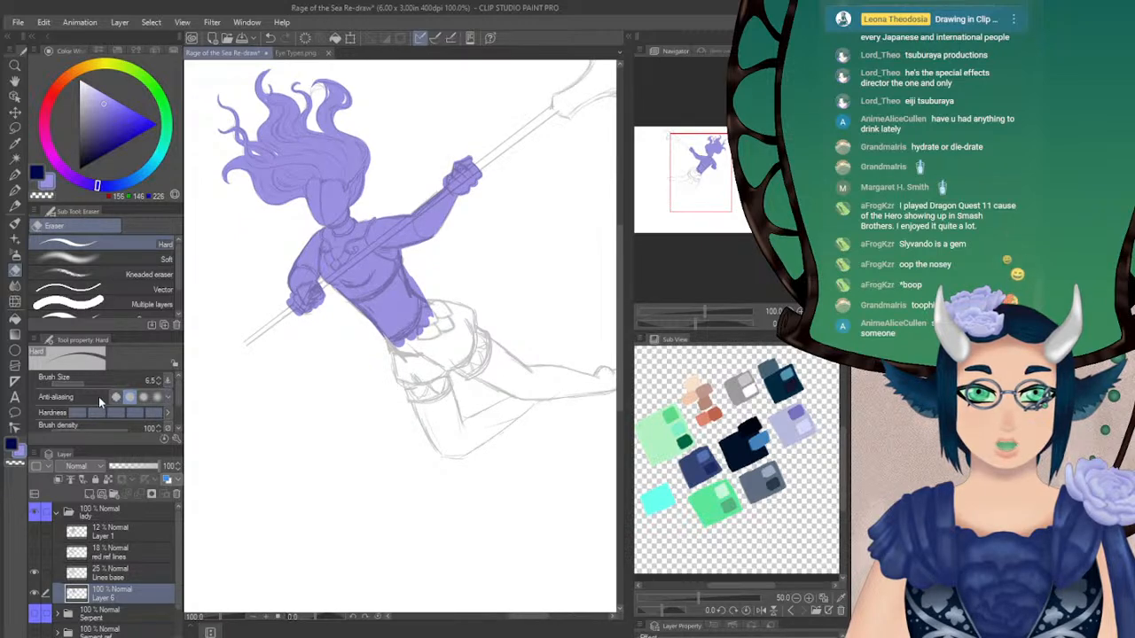
left_click(92, 385)
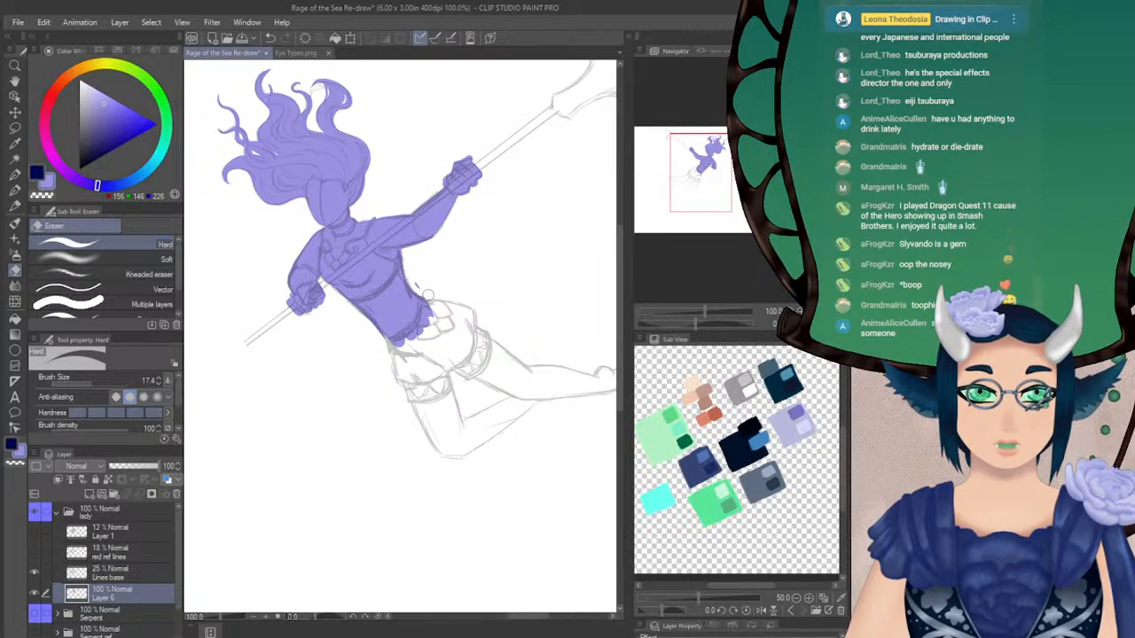
Set the Turnip pen to size 12 and outline the bent leg's outer edge down to the knee, inner thigh and inner calf
left_click(14, 190)
mouse_move(708, 163)
left_mouse_down()
mouse_move(718, 169)
mouse_move(693, 171)
left_mouse_up()
left_click(159, 381)
left_click(159, 380)
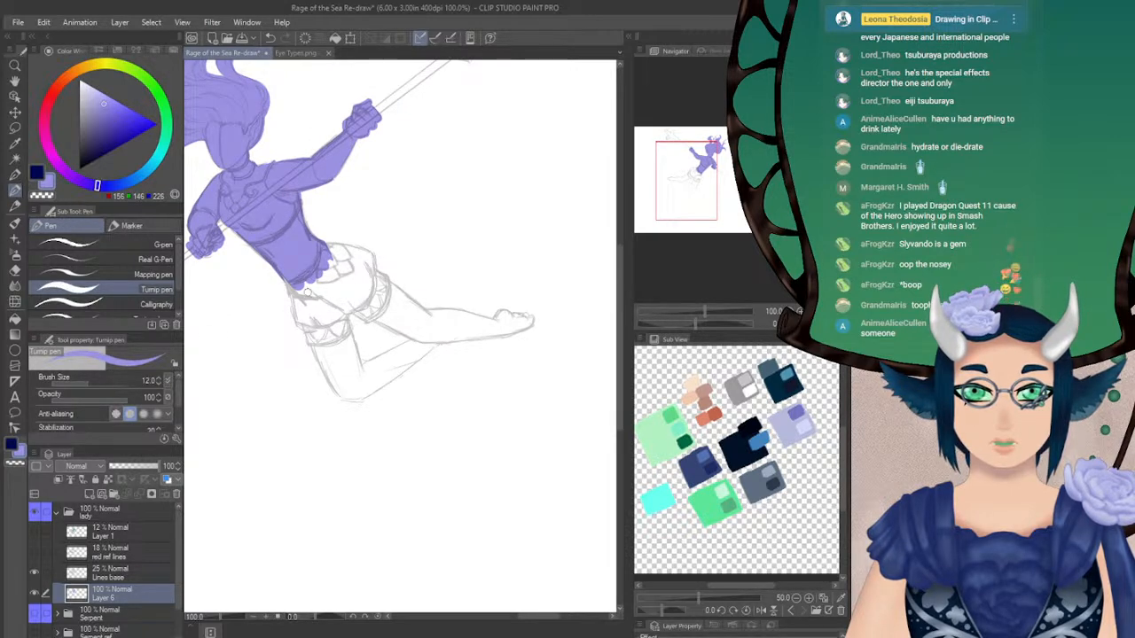
left_click_drag(281, 270, 326, 369)
key("ctrl+z")
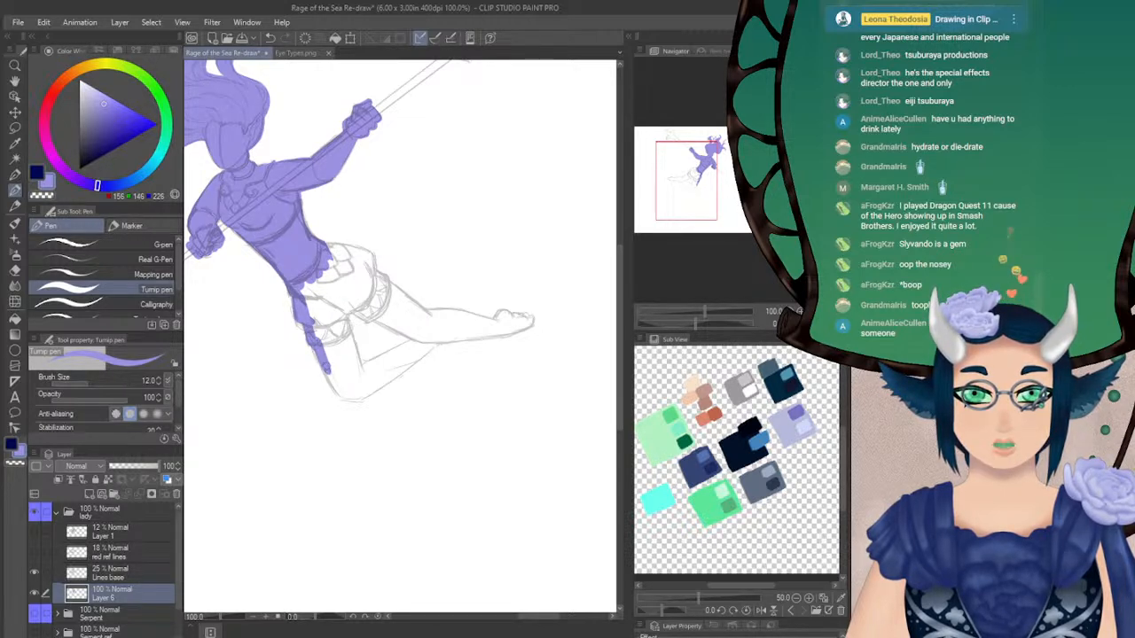
left_click_drag(323, 359, 352, 400)
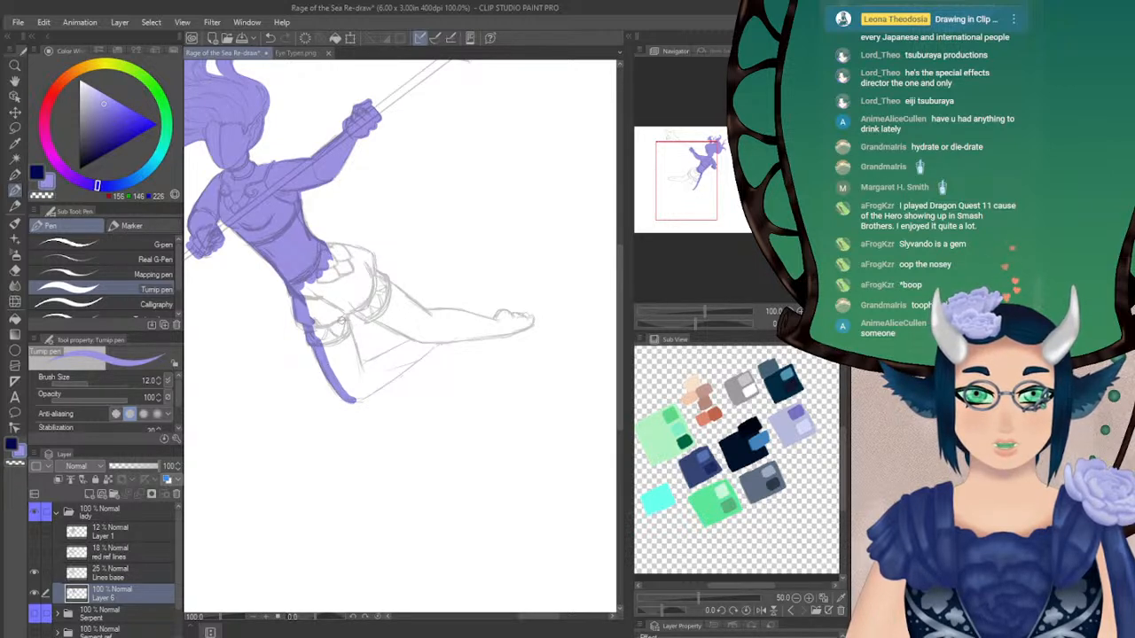
left_click_drag(343, 306, 362, 379)
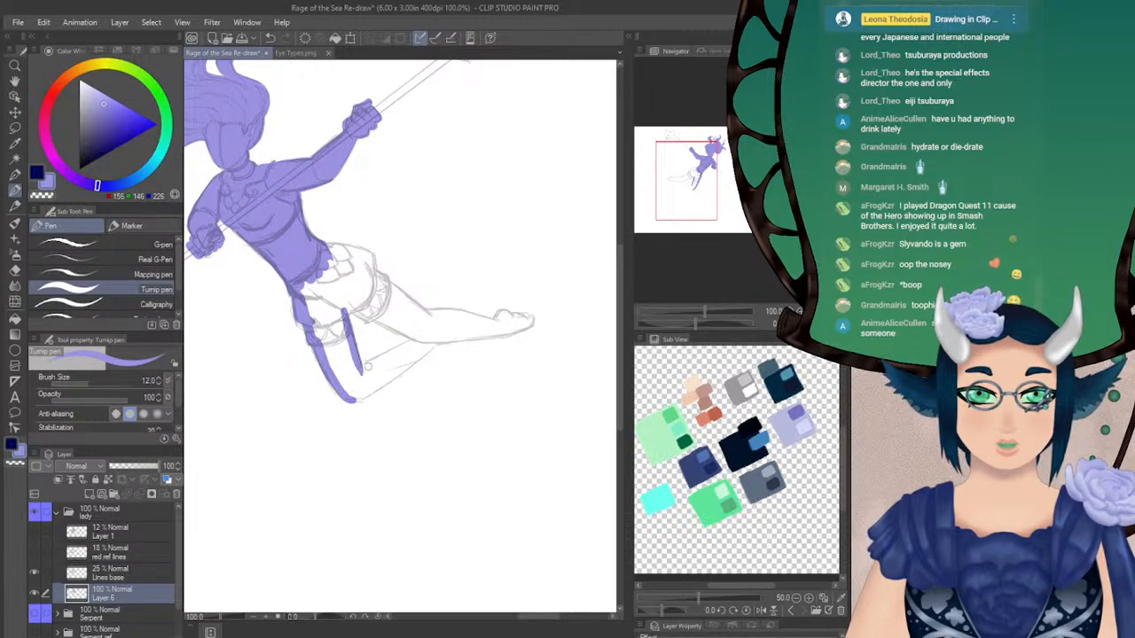
left_click_drag(364, 367, 429, 337)
Rotate the canvas view and outline the hip, the shorts' hem and the extended leg down to the foot
left_click_drag(695, 325, 712, 327)
mouse_move(390, 276)
left_mouse_down()
mouse_move(421, 308)
mouse_move(402, 315)
mouse_move(413, 358)
left_mouse_up()
mouse_move(433, 226)
left_mouse_down()
mouse_move(446, 268)
mouse_move(426, 277)
mouse_move(437, 275)
mouse_move(436, 295)
mouse_move(420, 307)
mouse_move(411, 298)
mouse_move(434, 323)
mouse_move(434, 293)
mouse_move(427, 352)
left_mouse_up()
key("ctrl+z")
key("ctrl+z")
left_click_drag(436, 291, 432, 344)
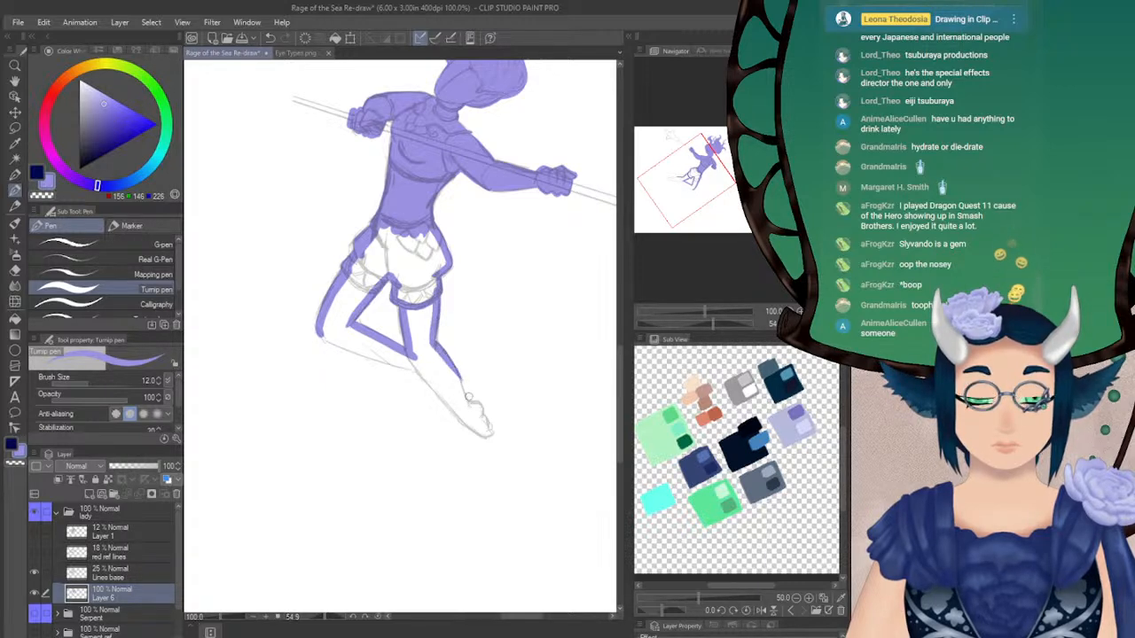
left_click_drag(433, 344, 471, 412)
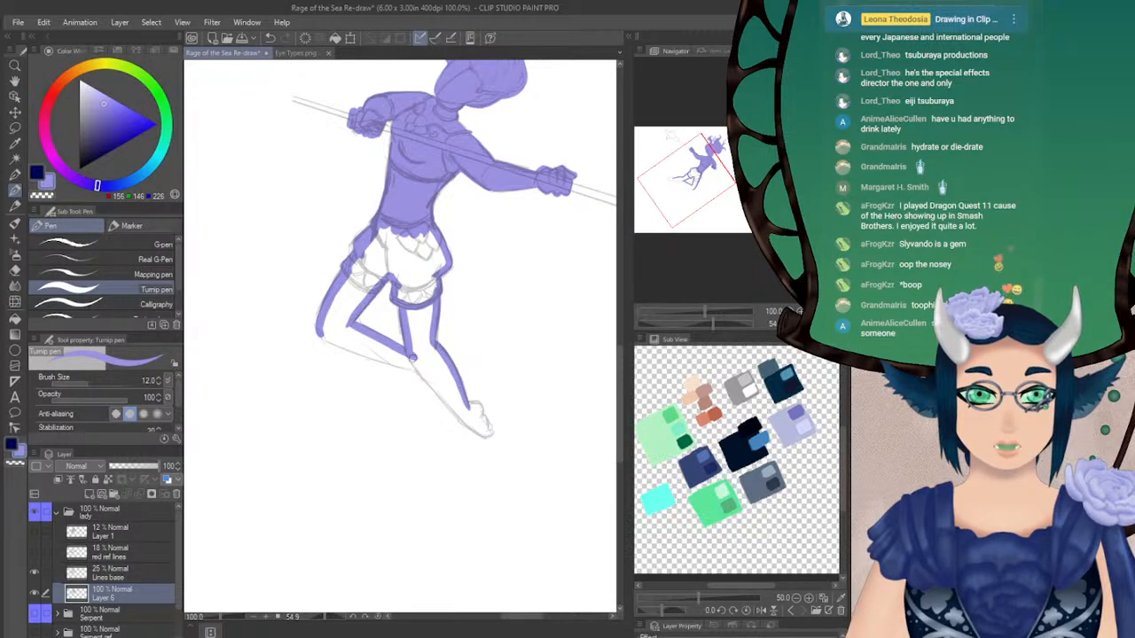
Outline the outer edge of the bent leg's shin from the knee to the crossing with the other leg, rotating the view
left_click_drag(321, 333, 341, 344)
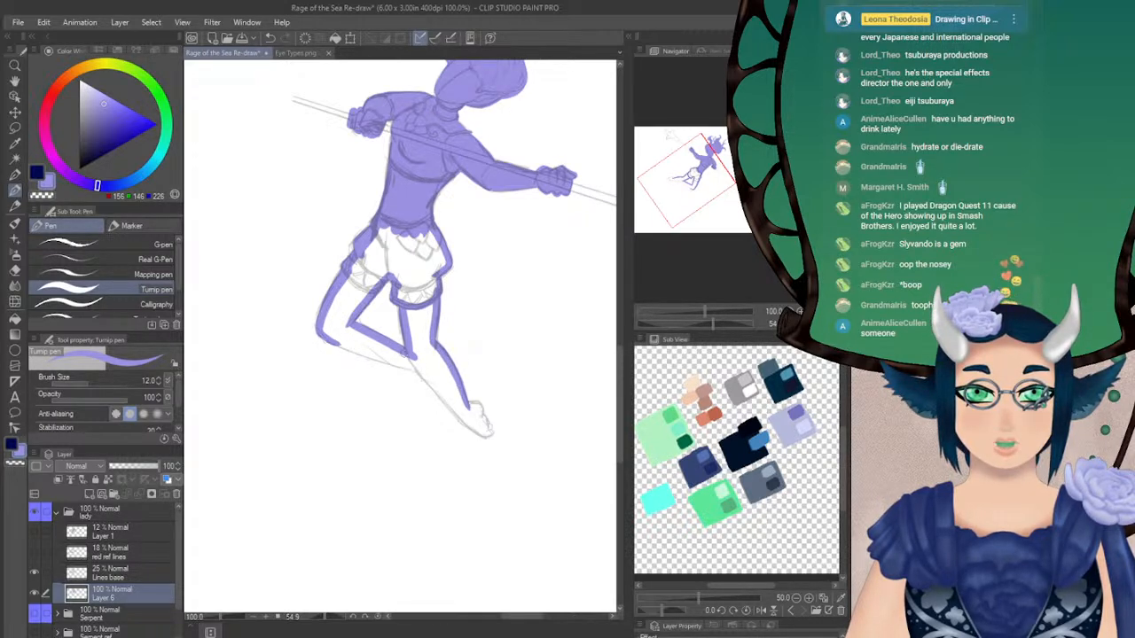
left_click_drag(712, 325, 727, 325)
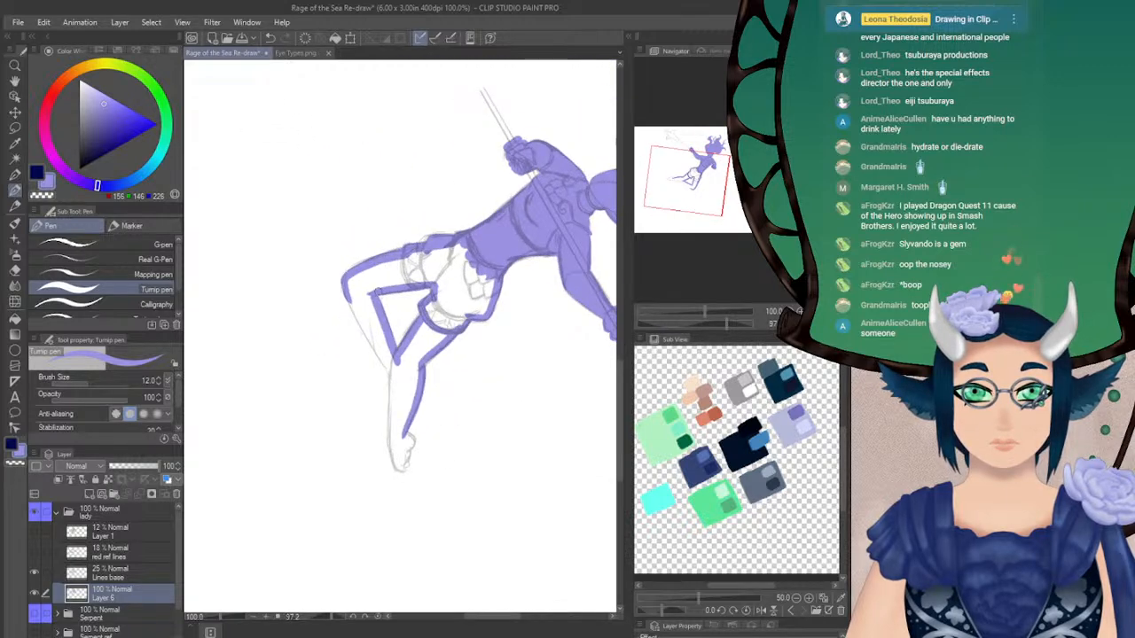
left_click_drag(352, 303, 395, 383)
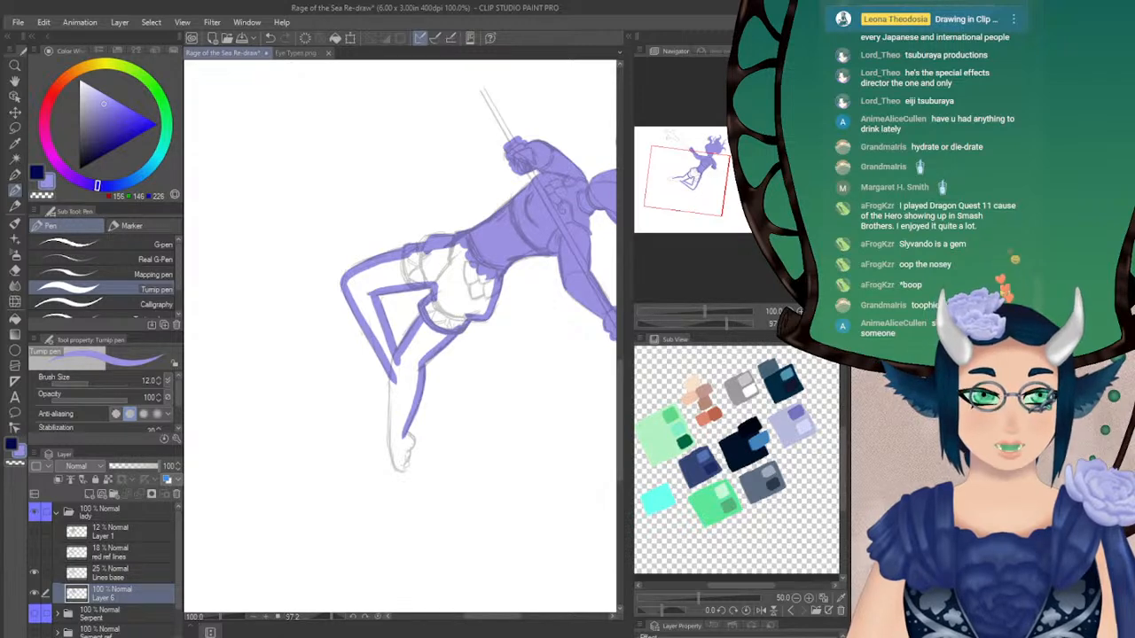
Rotate the canvas view to about 51 degrees, outline the extended leg's calf and sole, and paint in the foot and toes
left_click(825, 325)
left_click(837, 324)
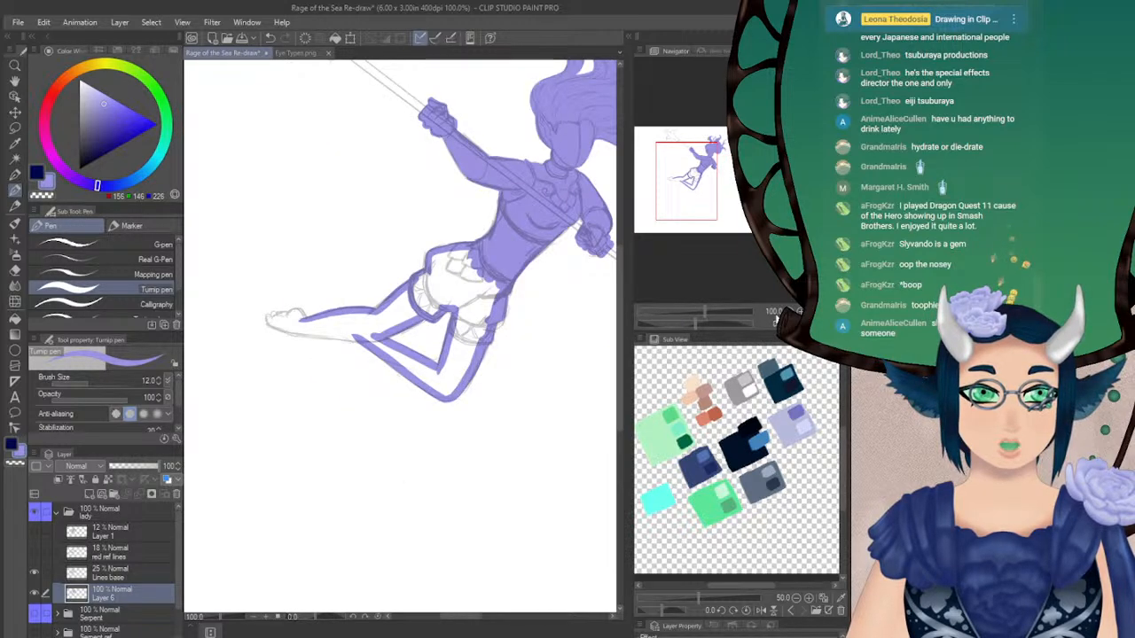
left_click(837, 324)
left_click_drag(697, 323, 713, 322)
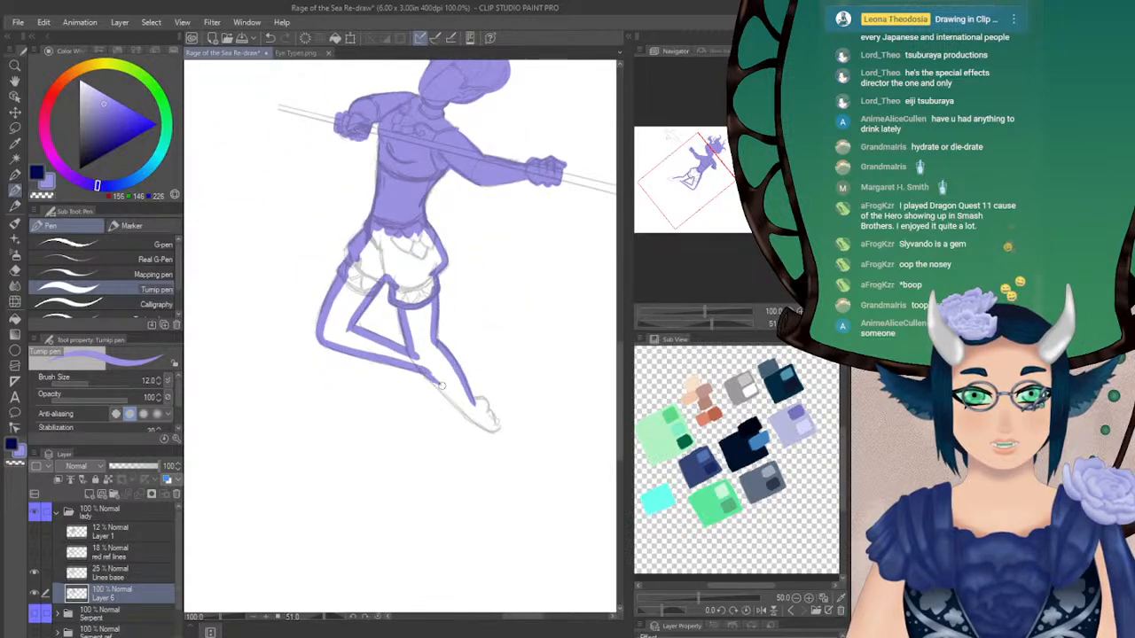
left_click_drag(422, 367, 474, 419)
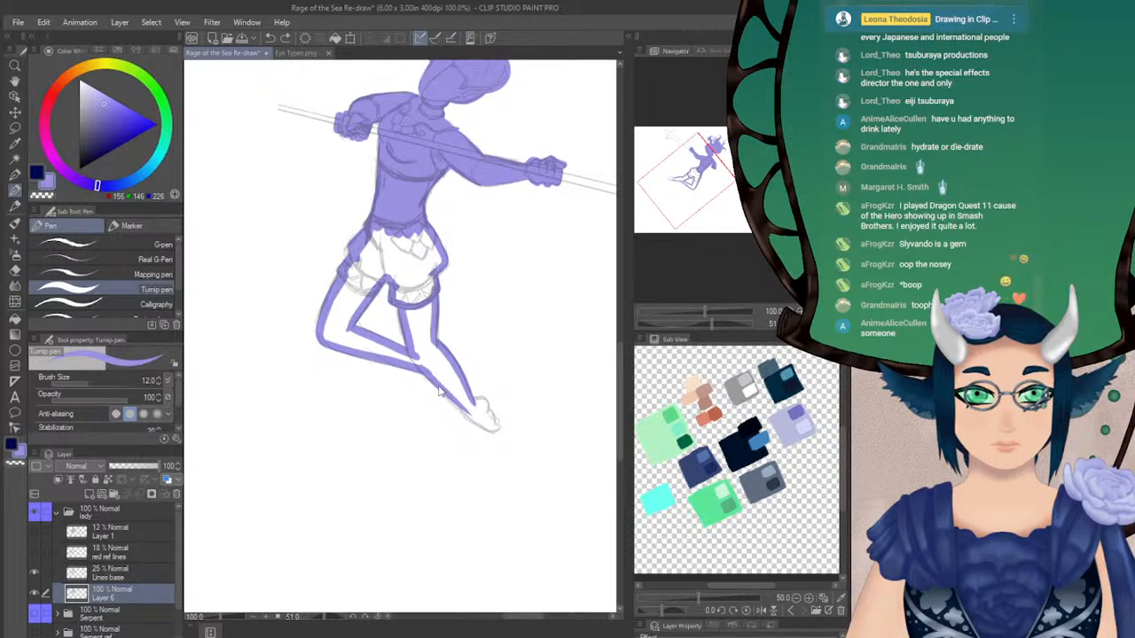
mouse_move(430, 380)
left_mouse_down()
mouse_move(488, 430)
mouse_move(452, 403)
mouse_move(494, 433)
left_mouse_up()
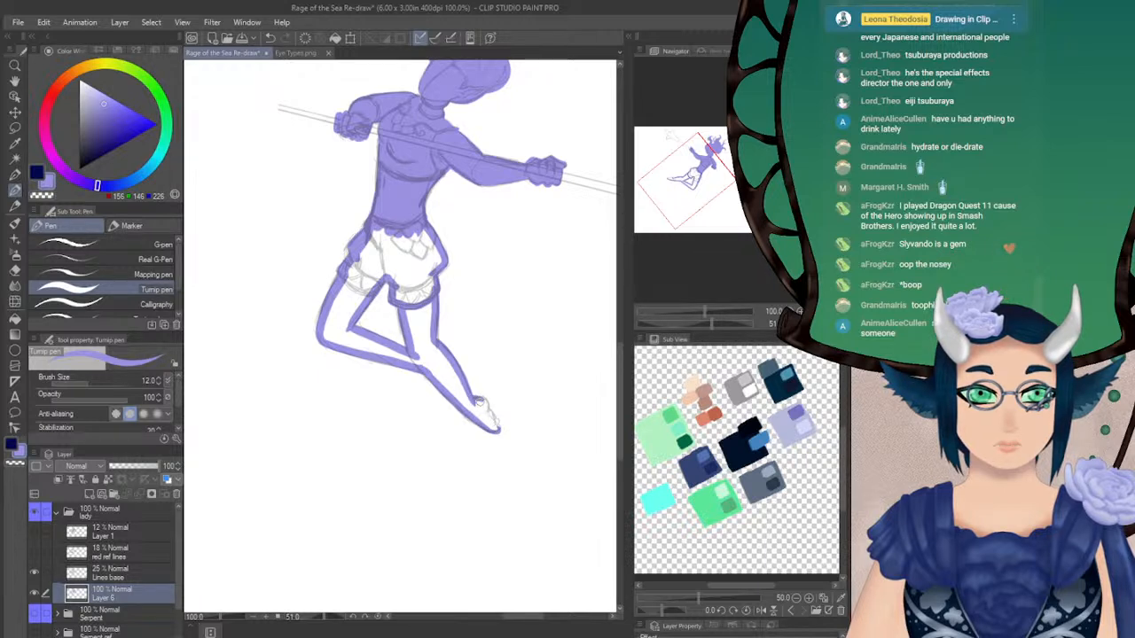
left_click_drag(476, 396, 483, 410)
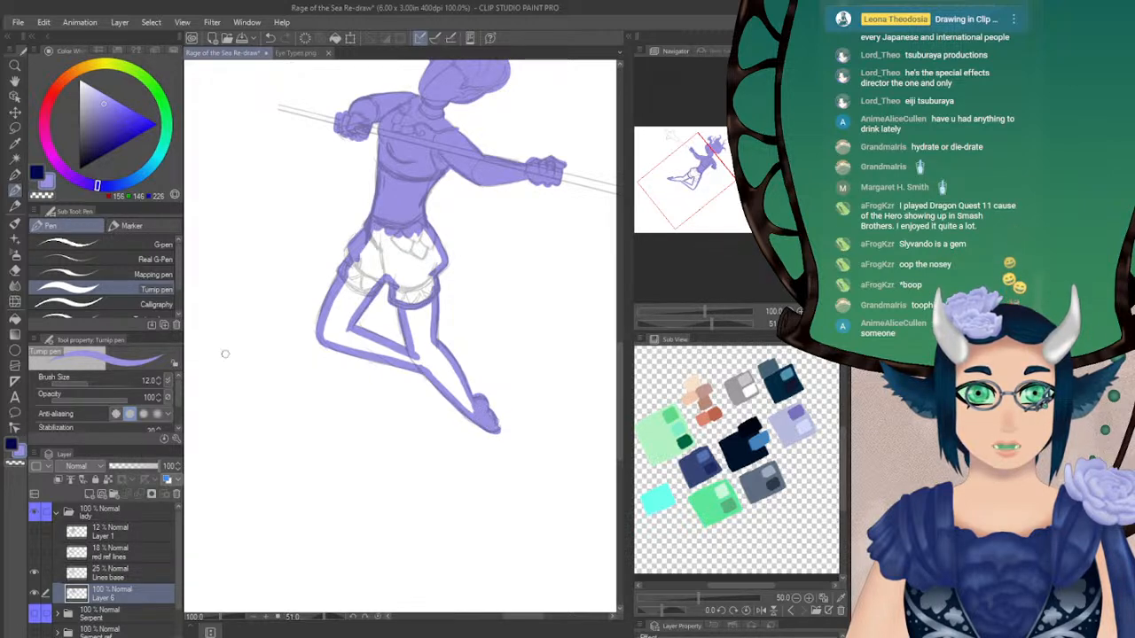
Fill the legs and shorts with light violet and reset the canvas view rotation
left_click(14, 318)
left_click(415, 319)
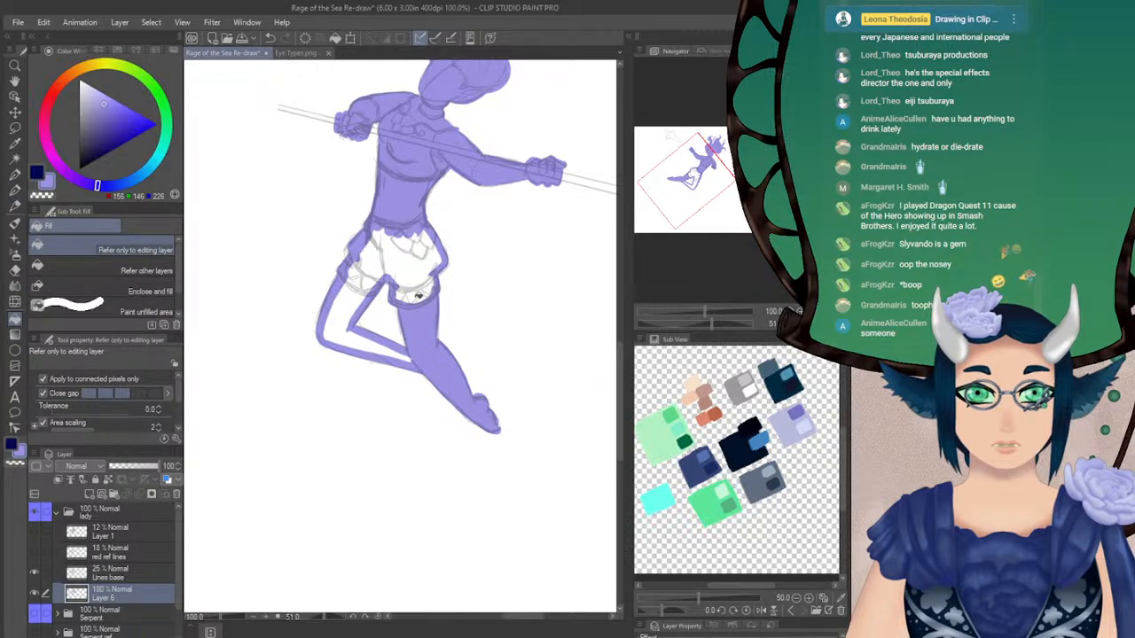
left_click(420, 269)
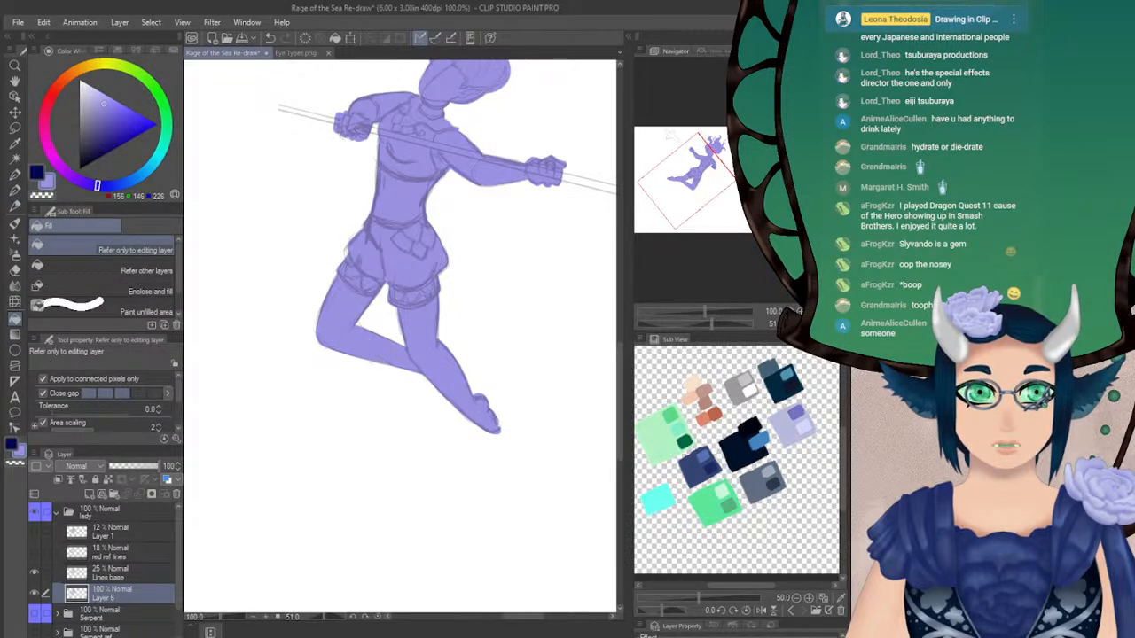
left_click(811, 324)
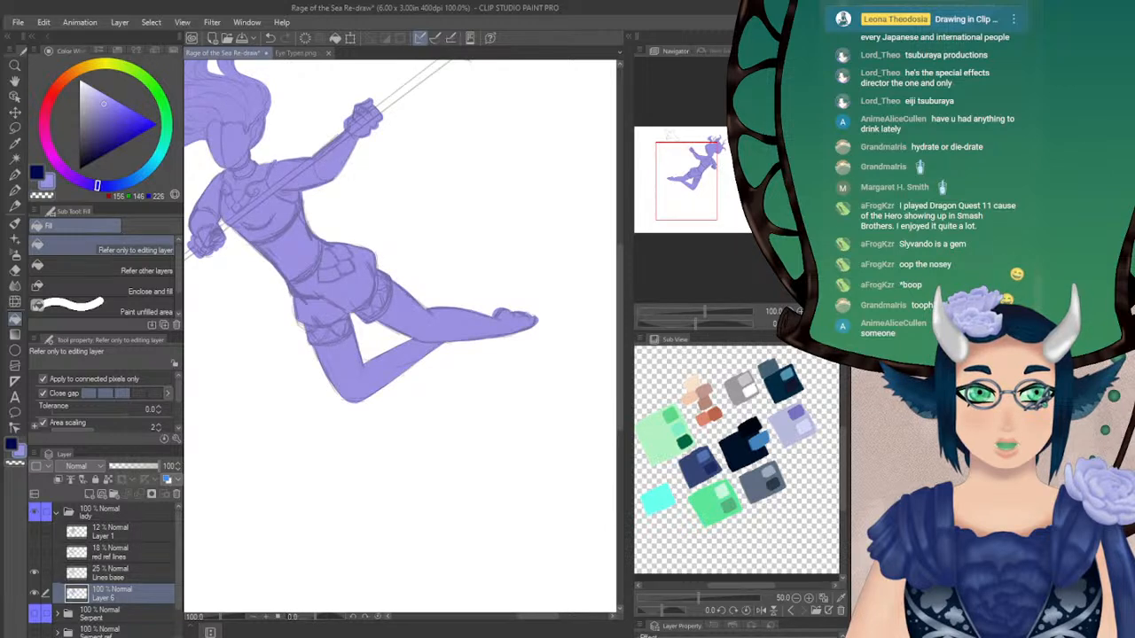
Mirror the canvas view and outline the trident head's tip and the outer edges of its side prongs in light violet
left_click(826, 325)
left_click_drag(702, 188, 702, 161)
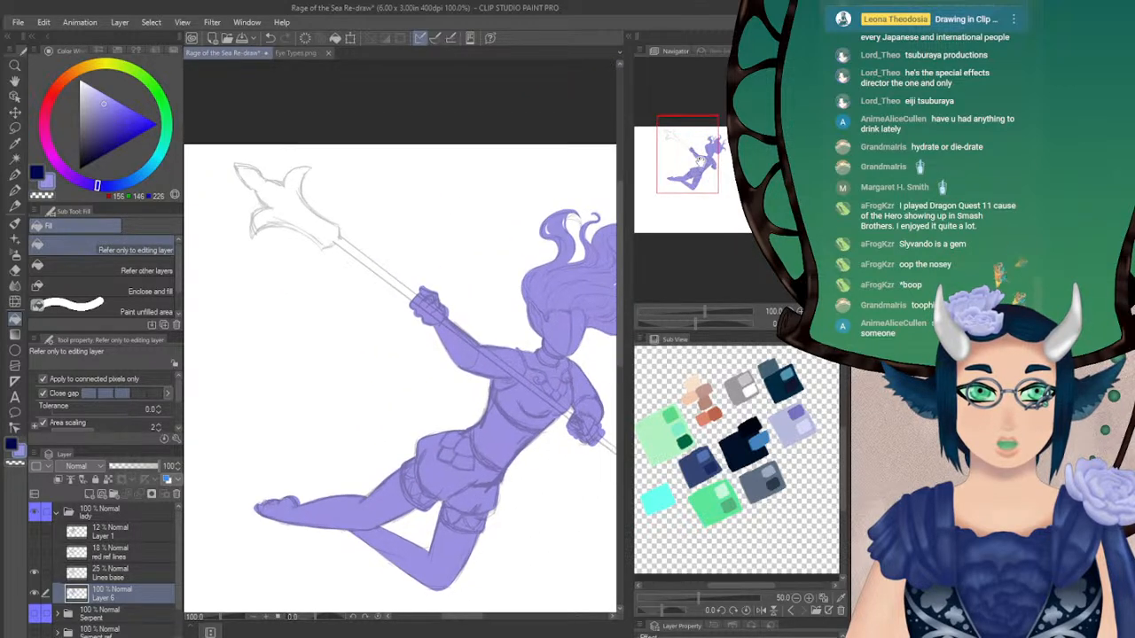
key("p")
left_click_drag(270, 208, 252, 237)
key("ctrl+z")
mouse_move(282, 185)
left_mouse_down()
mouse_move(311, 168)
mouse_move(270, 208)
left_mouse_up()
left_click_drag(236, 163, 260, 193)
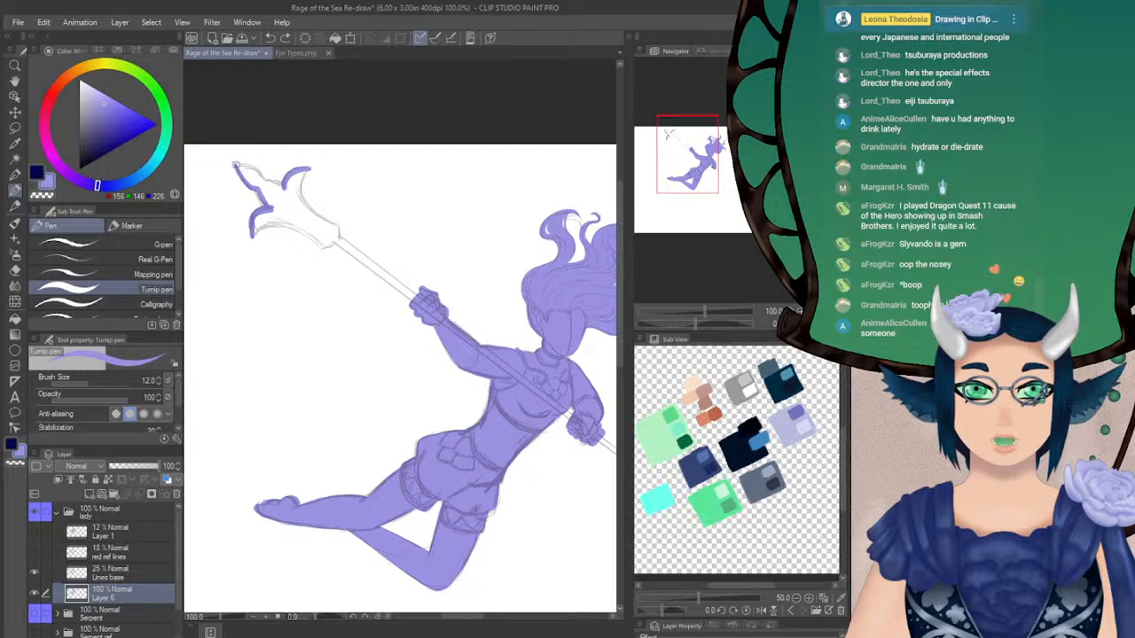
left_click_drag(254, 168, 289, 192)
Rotate the canvas view to about 35 degrees and outline the trident head's lower prong edges down to the socket
left_click_drag(696, 324, 709, 321)
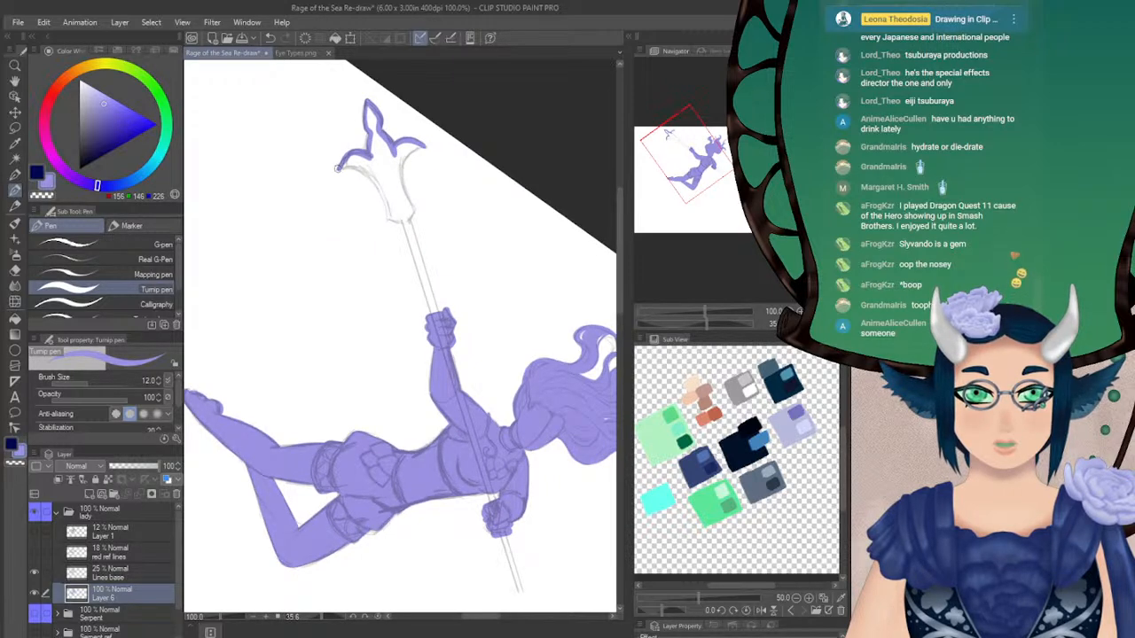
left_click_drag(365, 174, 396, 222)
key("ctrl+z")
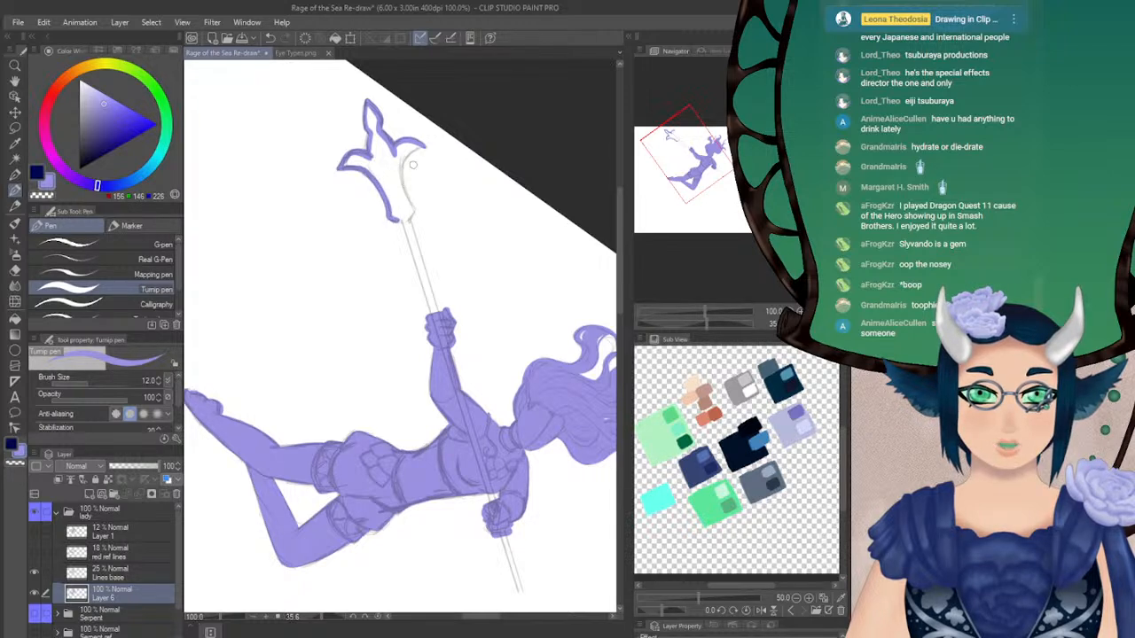
mouse_move(423, 148)
left_mouse_down()
mouse_move(405, 177)
mouse_move(413, 150)
mouse_move(401, 168)
mouse_move(406, 219)
left_mouse_up()
key("ctrl+z")
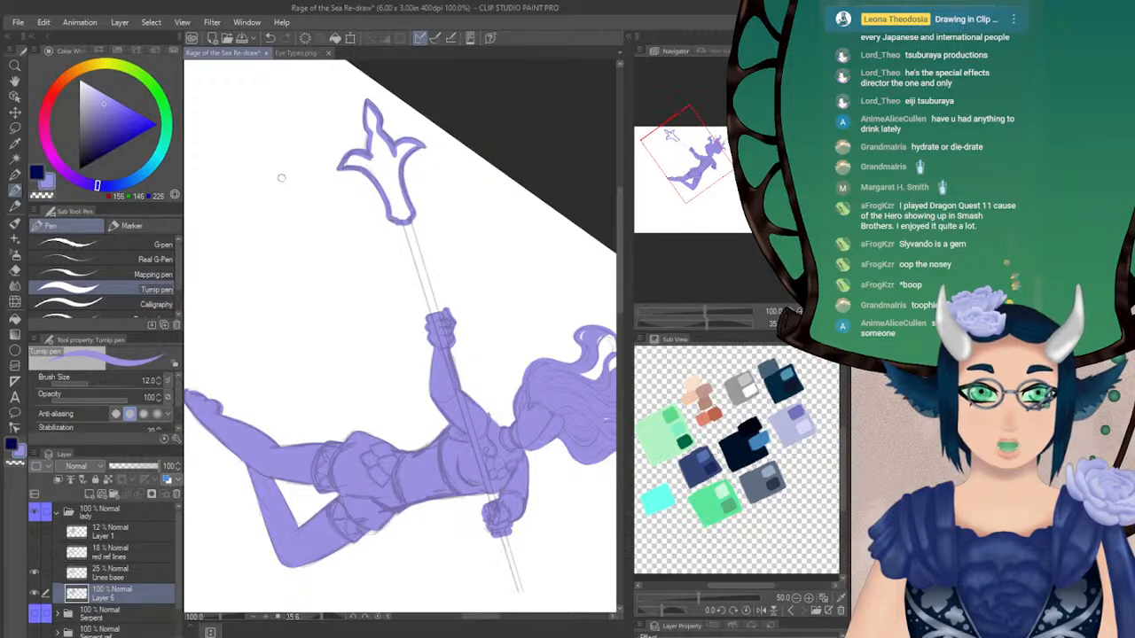
Fill the outlined trident head and its tip with light violet
left_click(15, 319)
left_click(390, 165)
left_click(371, 115)
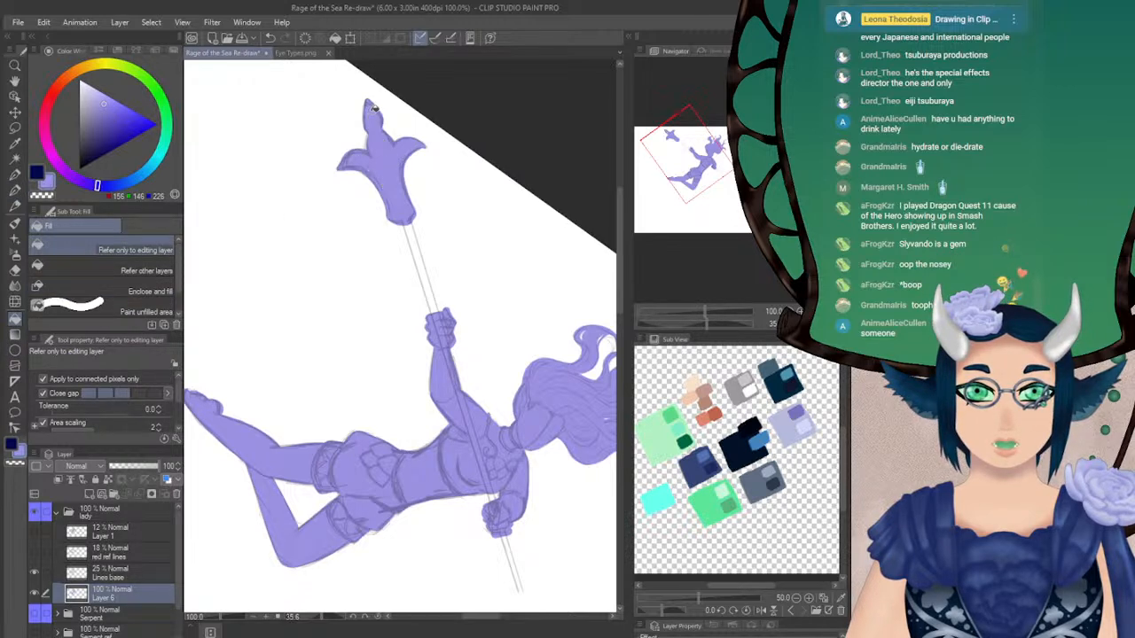
Paint the weapon's shaft between the trident head and the raised hand in light violet with the Turnip pen
left_click(15, 191)
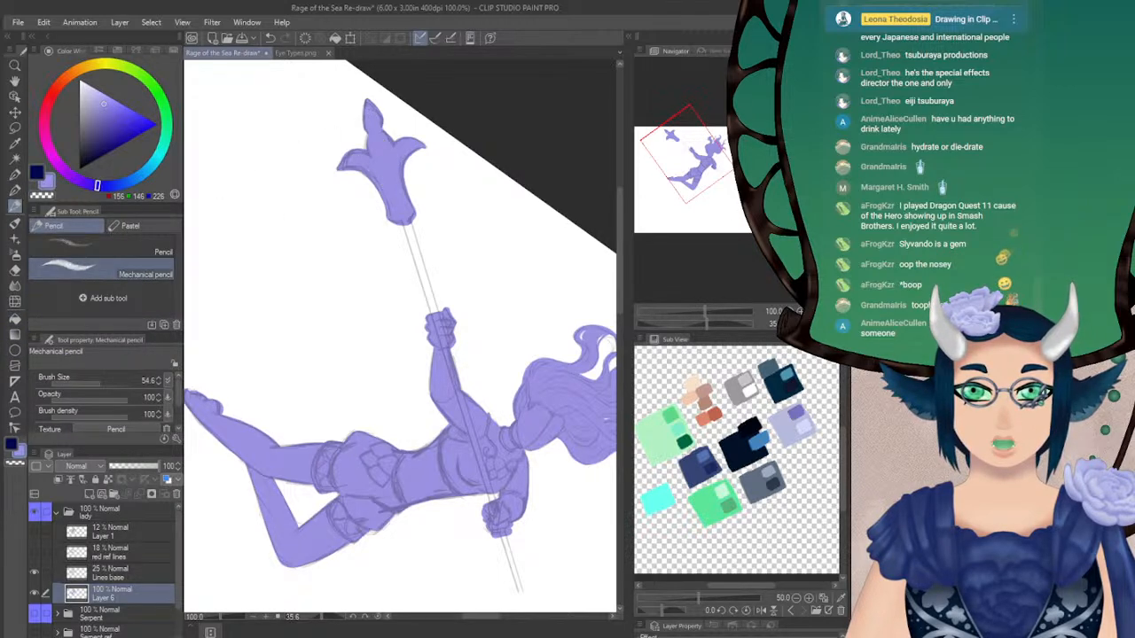
left_click(16, 190)
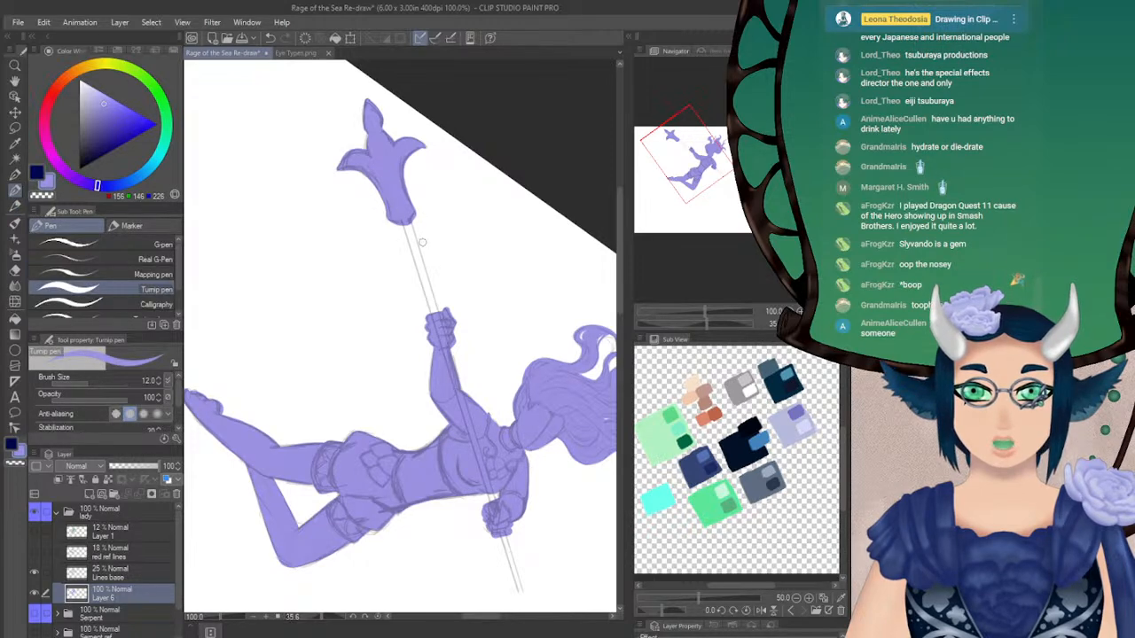
left_click_drag(406, 222, 423, 266)
key("ctrl+z")
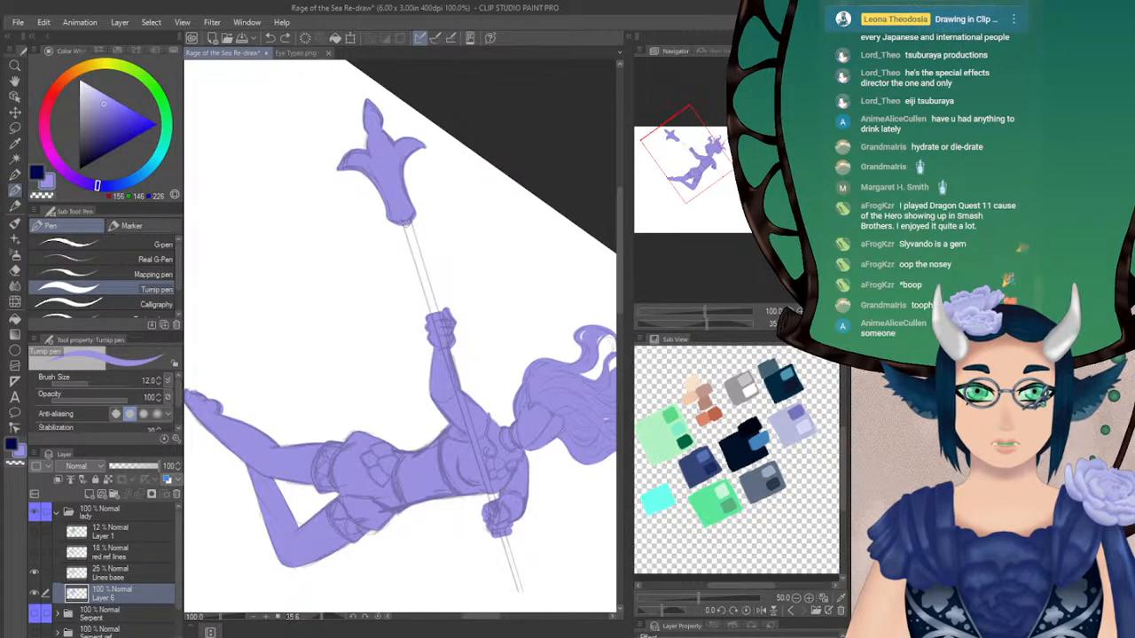
left_click_drag(407, 222, 425, 279)
key("ctrl+z")
left_click_drag(406, 219, 436, 315)
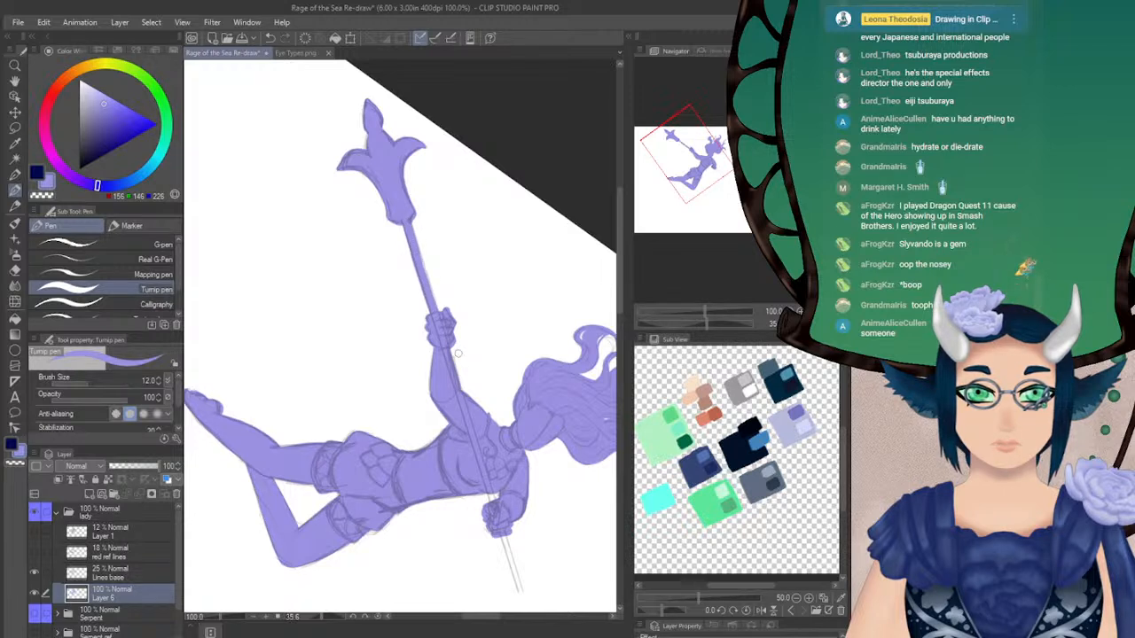
mouse_move(407, 218)
left_mouse_down()
mouse_move(428, 290)
mouse_move(410, 232)
mouse_move(436, 313)
left_mouse_up()
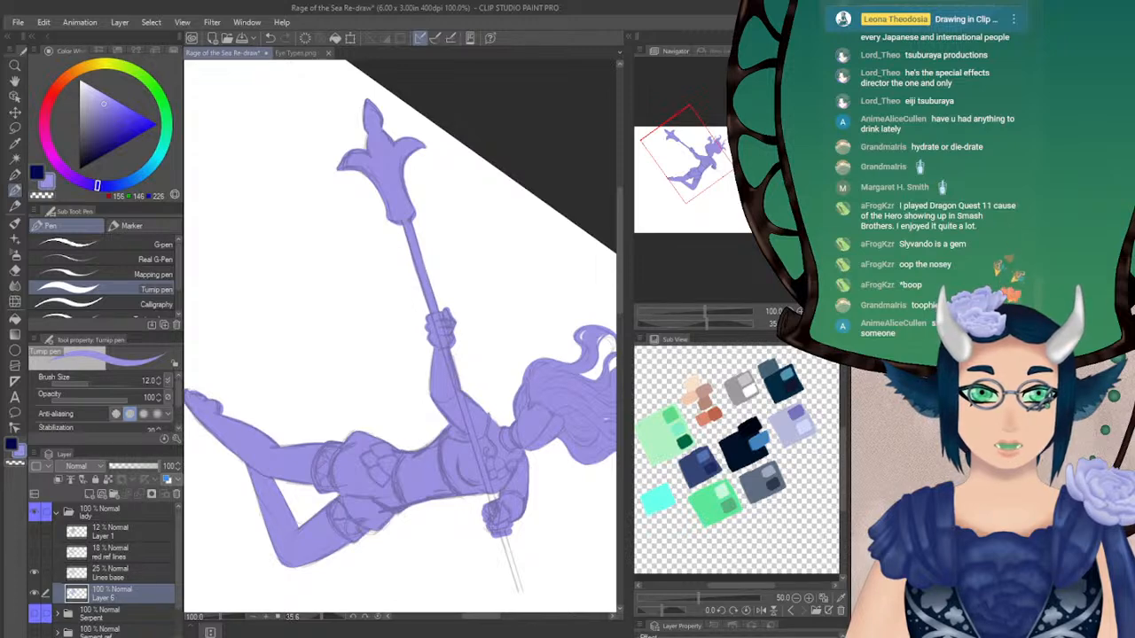
Rotate the canvas view to about 26 degrees, paint the shaft's end beyond the lower hand, and reset the rotation
left_click(695, 324)
left_click_drag(699, 168, 711, 171)
left_click_drag(698, 328, 701, 326)
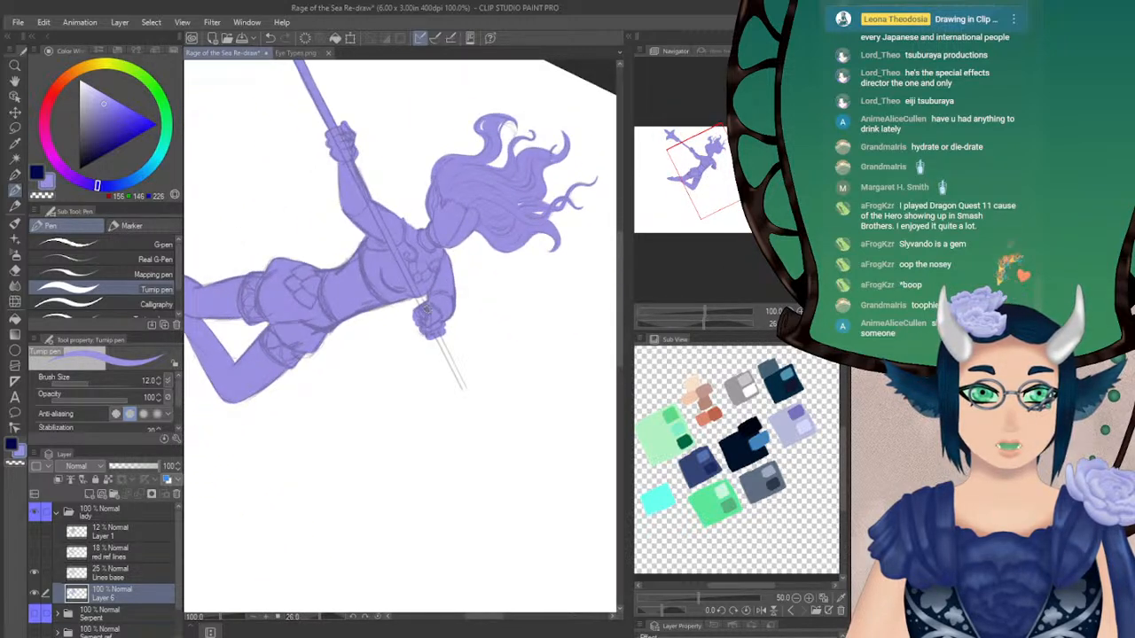
left_click_drag(420, 303, 456, 376)
key("ctrl+z")
key("ctrl+z")
mouse_move(431, 322)
left_mouse_down()
mouse_move(446, 351)
mouse_move(427, 313)
mouse_move(463, 388)
mouse_move(438, 343)
left_mouse_up()
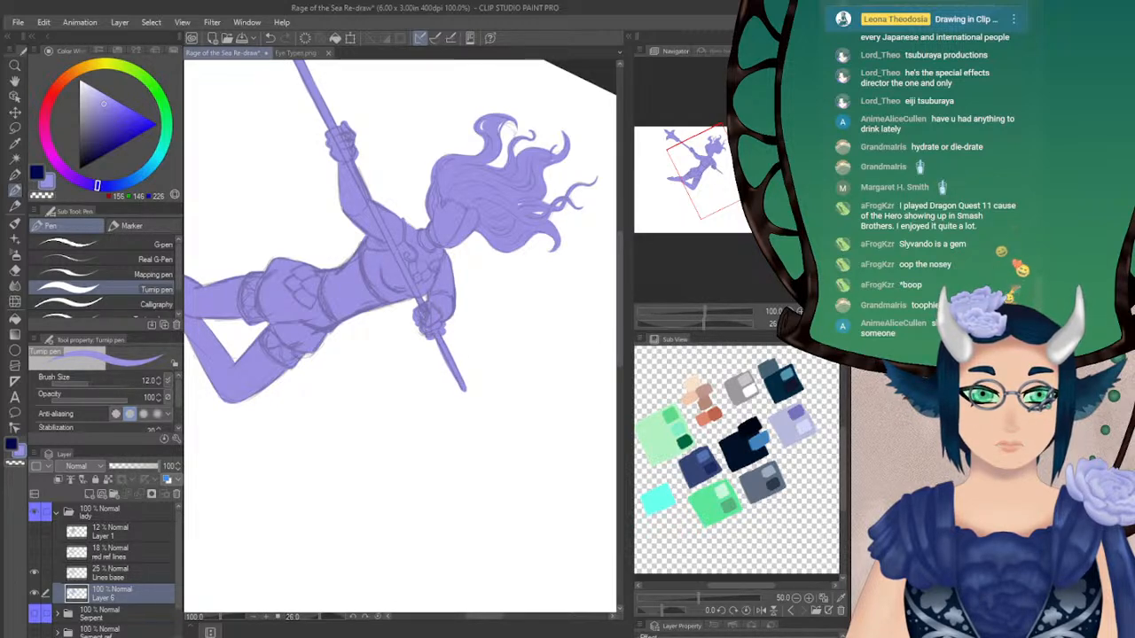
key("ctrl+at")
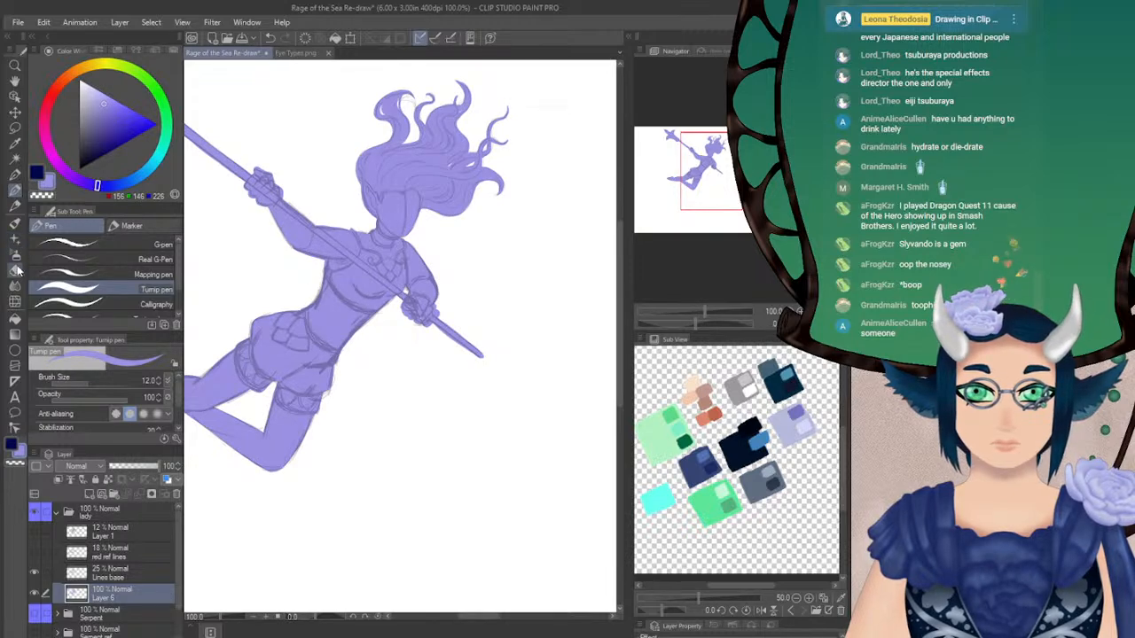
Examine the lady's silhouette in mirrored and unmirrored views, at whole-canvas size and closer up
key("e")
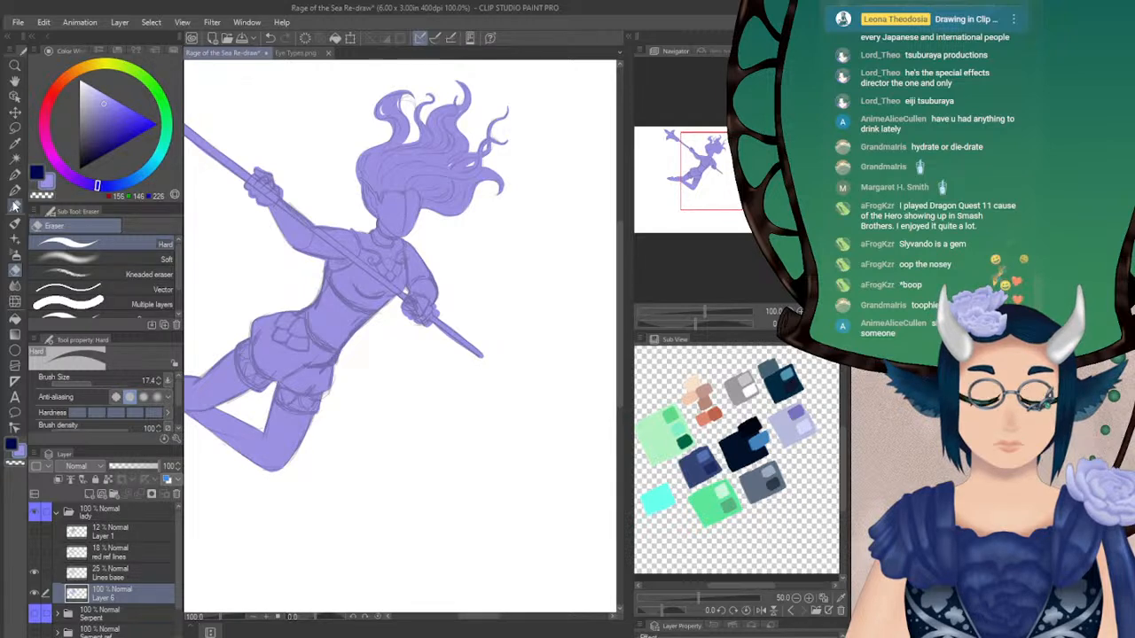
key("p")
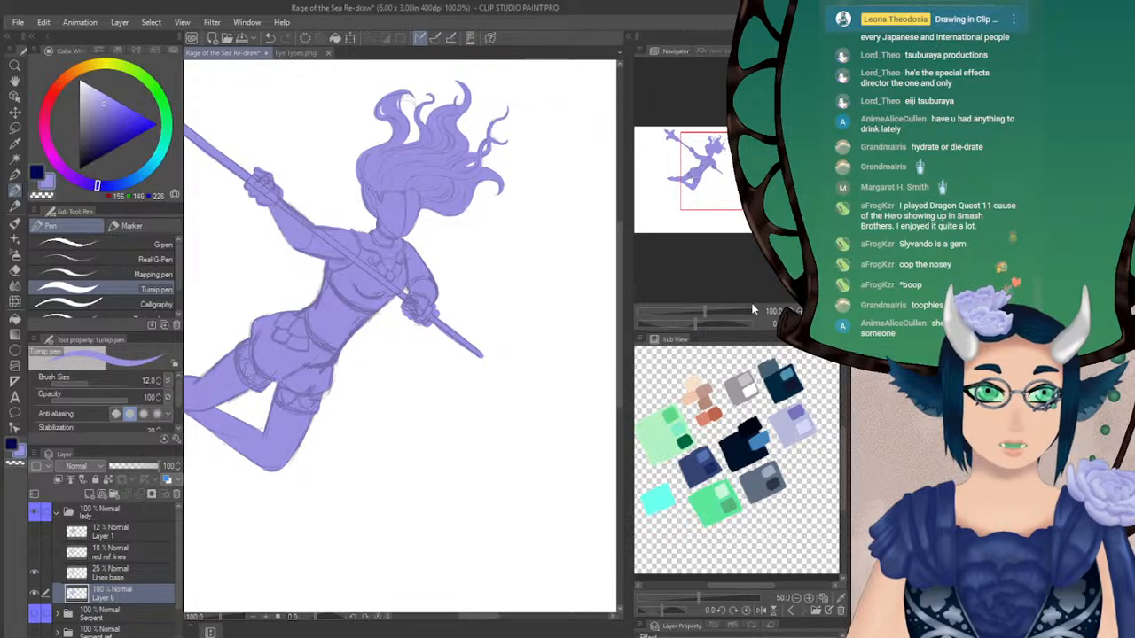
left_click(824, 323)
left_click_drag(715, 190, 702, 181)
key("ctrl+0")
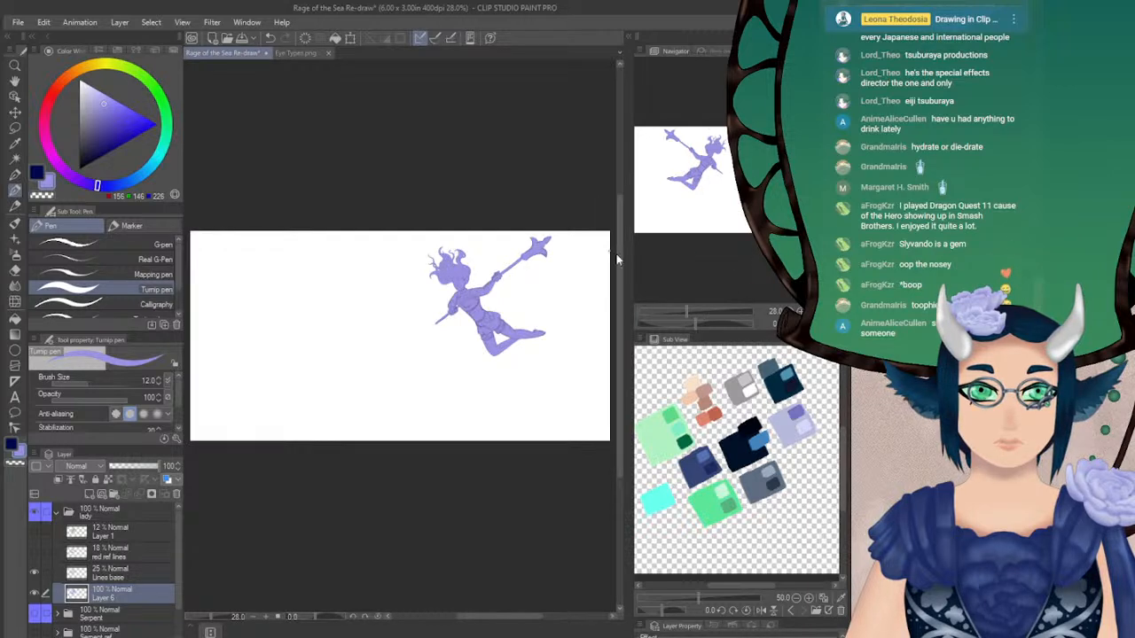
key("ctrl+plus")
key("ctrl+plus")
key("ctrl+plus")
left_click_drag(728, 203, 696, 197)
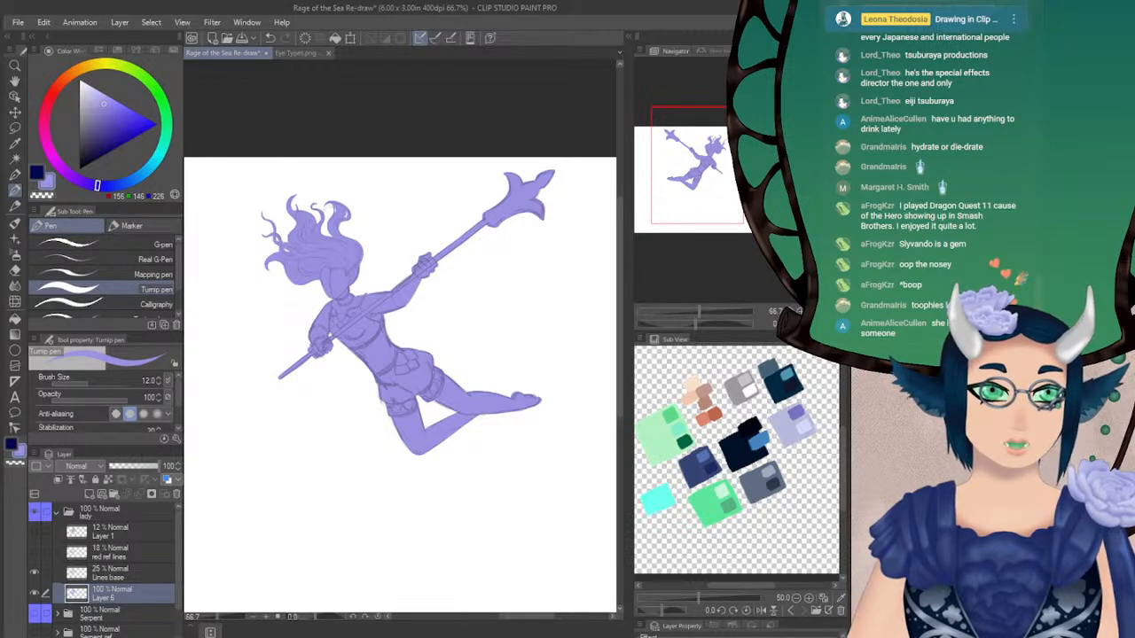
left_click(827, 323)
left_click_drag(719, 188, 719, 198)
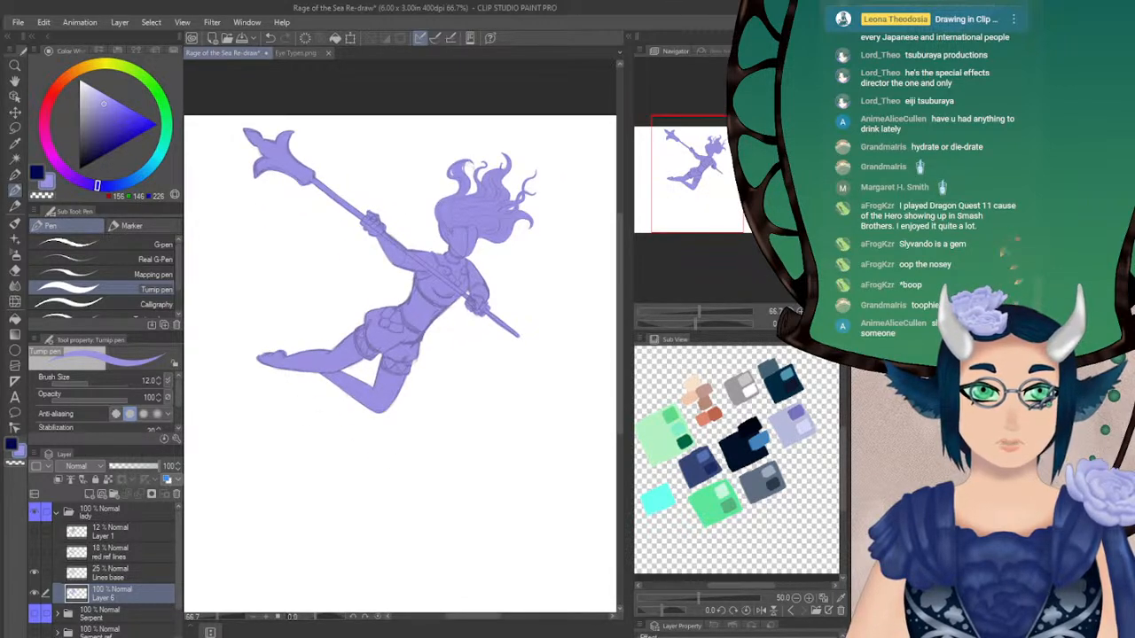
left_click(826, 324)
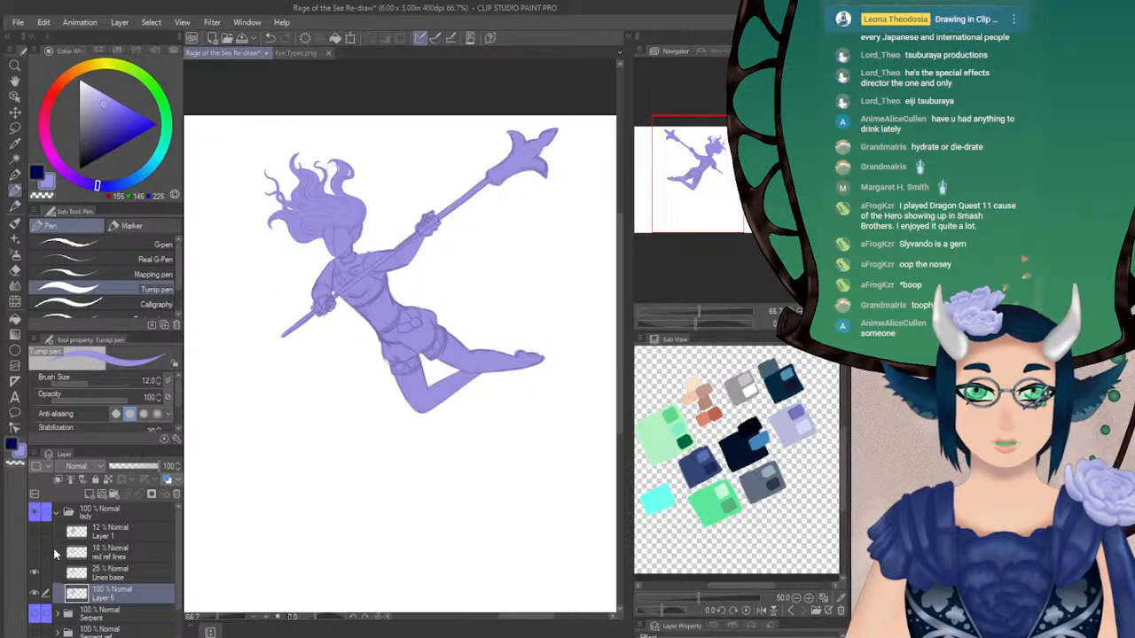
Show the Serpent folder's artwork behind the lady and switch the drawing colour to dark navy
left_click(36, 613)
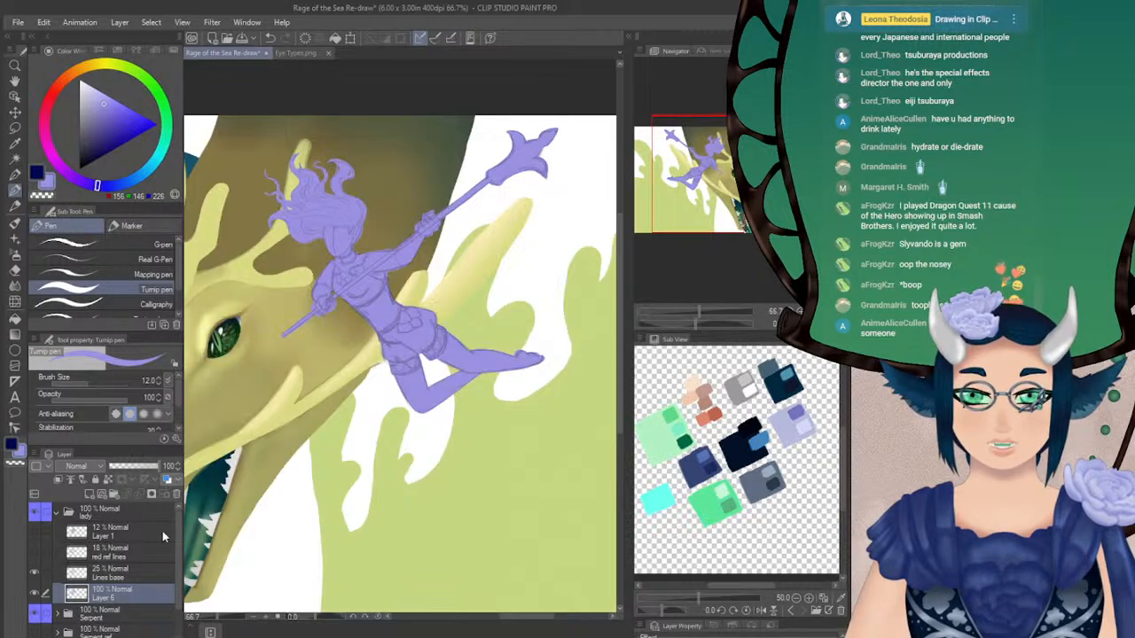
mouse_move(720, 163)
left_mouse_down()
mouse_move(709, 169)
mouse_move(723, 167)
mouse_move(707, 157)
mouse_move(727, 159)
left_mouse_up()
left_click(800, 311)
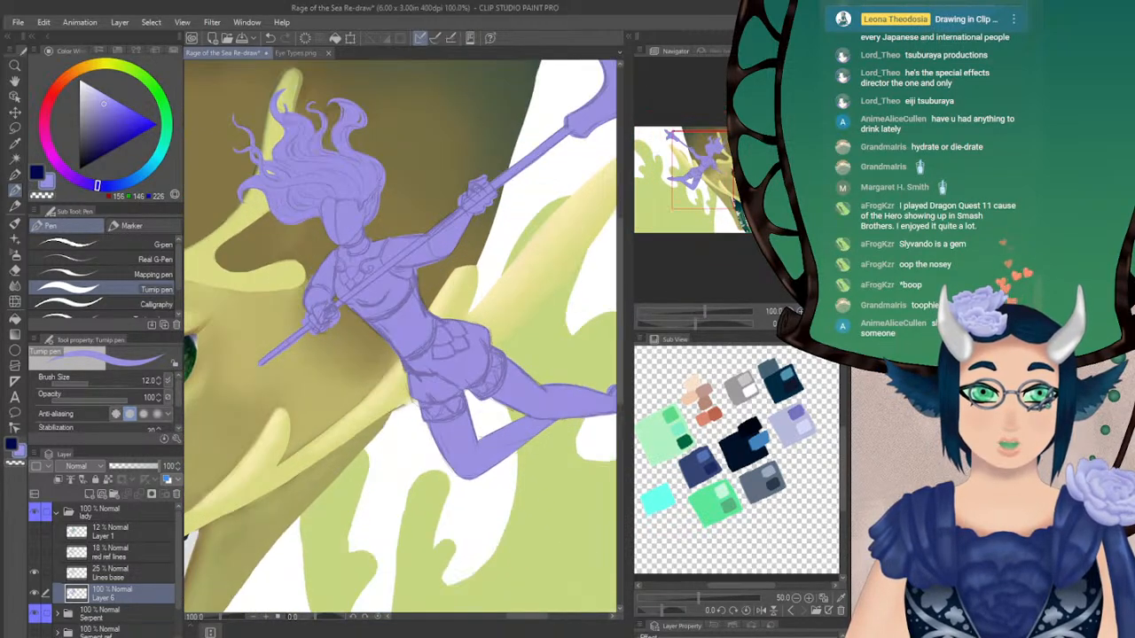
key("x")
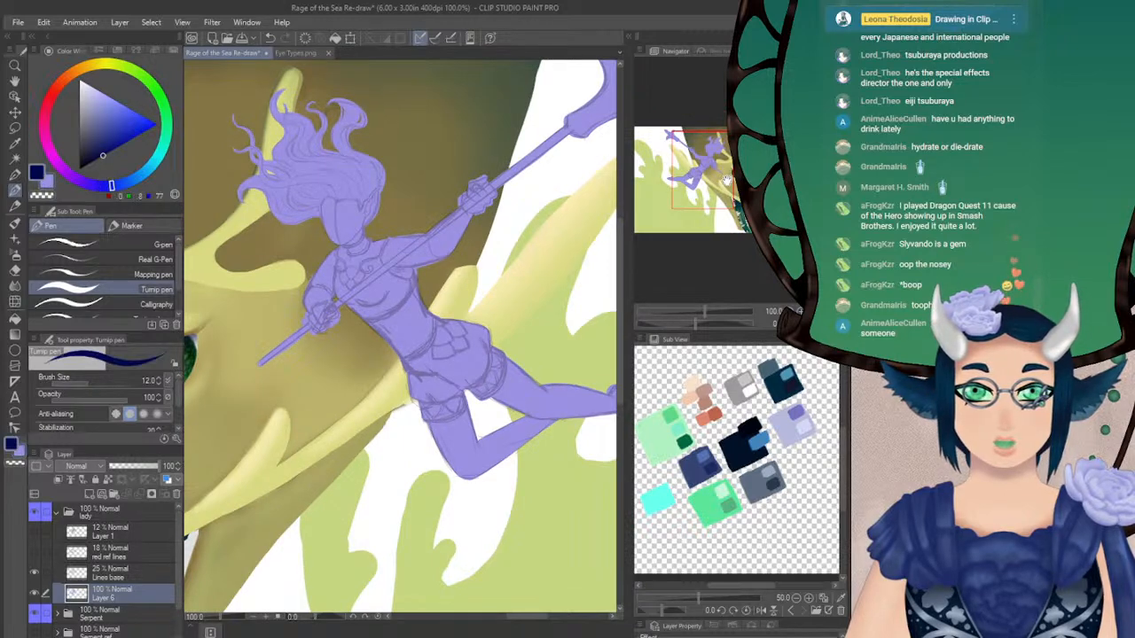
left_click_drag(499, 262, 487, 286)
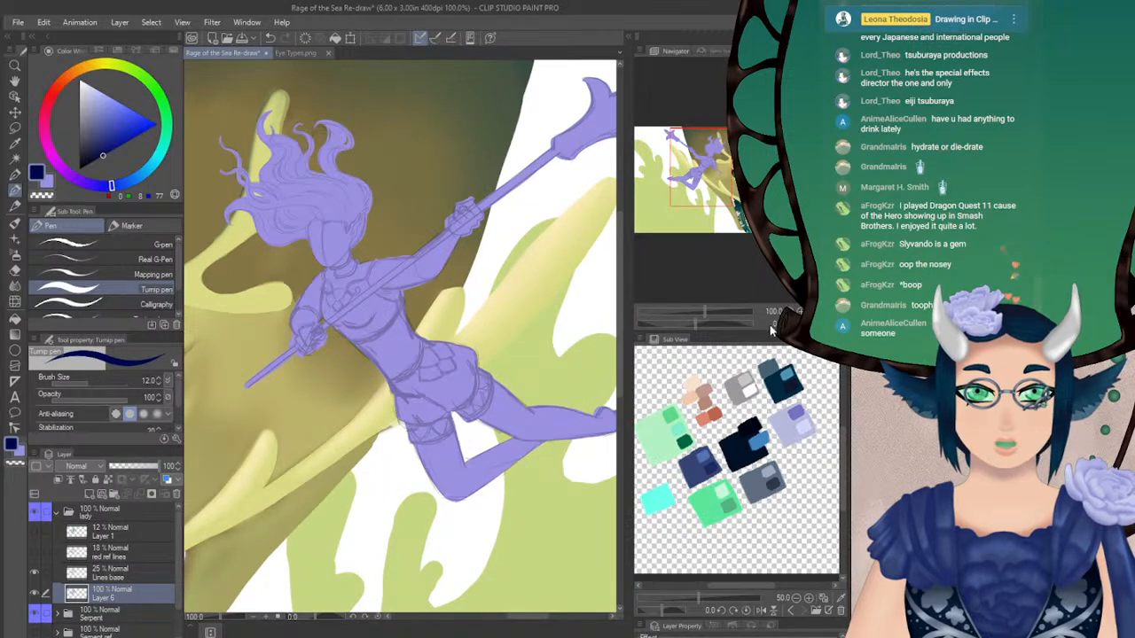
left_click(799, 311)
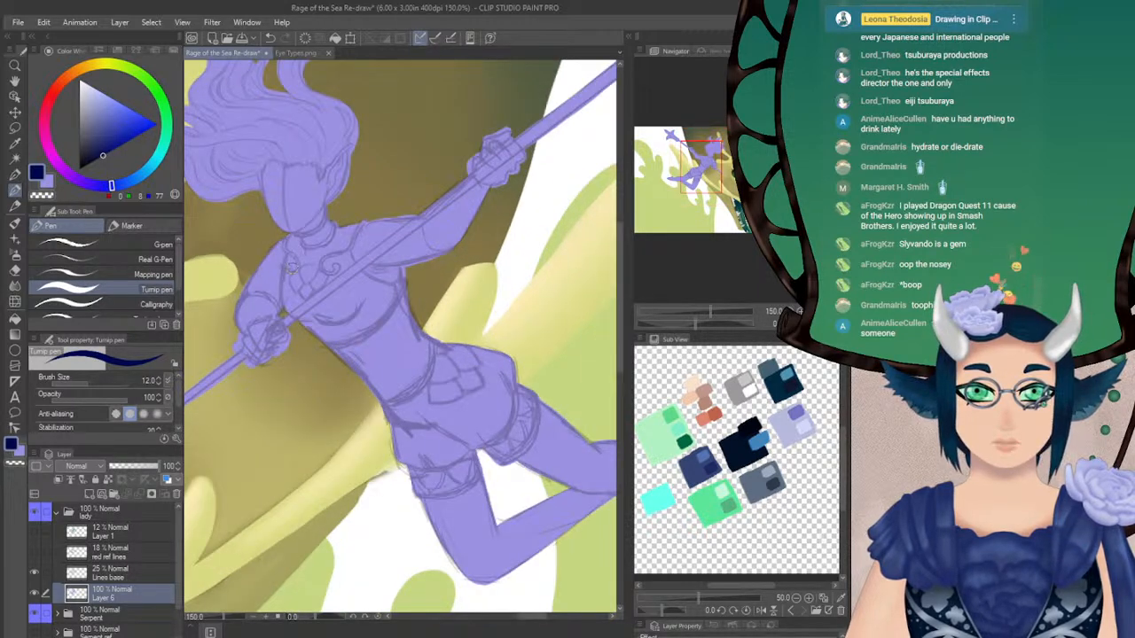
left_click_drag(698, 178, 699, 170)
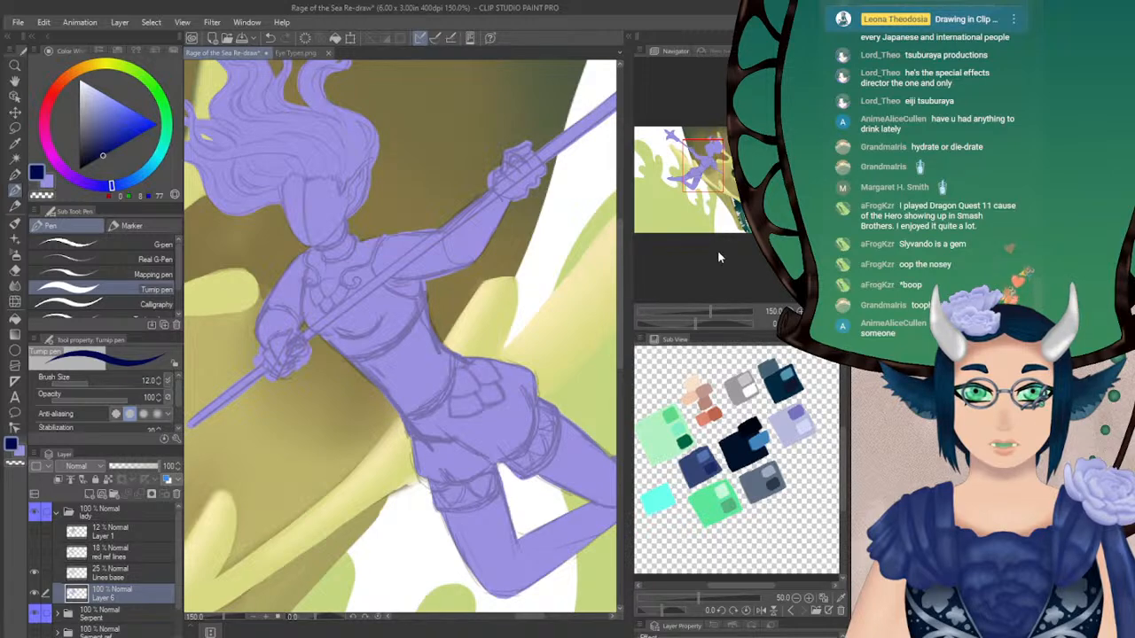
Erase the violet fill of the trident head and the shaft above the raised hand with the Hard eraser, enlarged to 42.7
left_click_drag(706, 166, 684, 151)
left_click(15, 270)
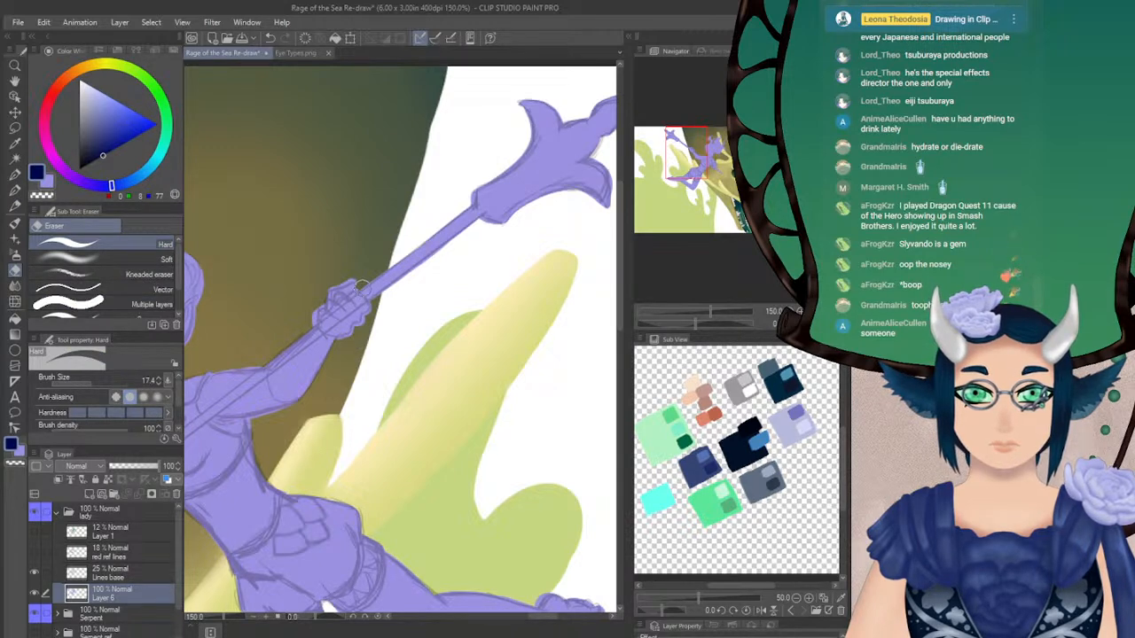
mouse_move(379, 282)
left_mouse_down()
mouse_move(398, 261)
mouse_move(451, 300)
mouse_move(419, 286)
mouse_move(389, 240)
mouse_move(423, 227)
mouse_move(443, 276)
mouse_move(482, 274)
mouse_move(510, 195)
left_mouse_up()
left_click_drag(710, 157, 688, 149)
left_click_drag(90, 380, 100, 380)
left_click_drag(688, 149, 680, 145)
mouse_move(447, 168)
left_mouse_down()
mouse_move(428, 271)
mouse_move(417, 258)
mouse_move(425, 268)
mouse_move(466, 263)
mouse_move(464, 274)
mouse_move(472, 183)
mouse_move(538, 145)
mouse_move(565, 175)
mouse_move(532, 284)
mouse_move(491, 291)
mouse_move(494, 204)
mouse_move(509, 248)
left_mouse_up()
mouse_move(707, 162)
left_mouse_down()
mouse_move(709, 152)
mouse_move(709, 162)
left_mouse_up()
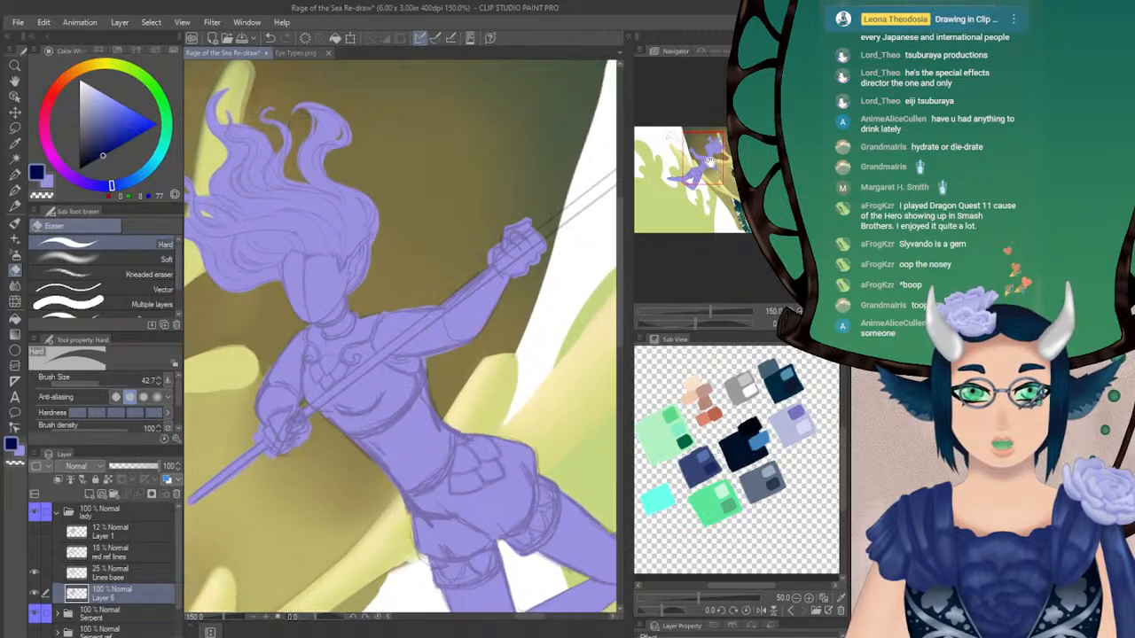
Erase the violet shaft below the lower hand, reducing the Hard eraser's size to 20.4 and finally 10.6
left_click(94, 383)
left_click(92, 382)
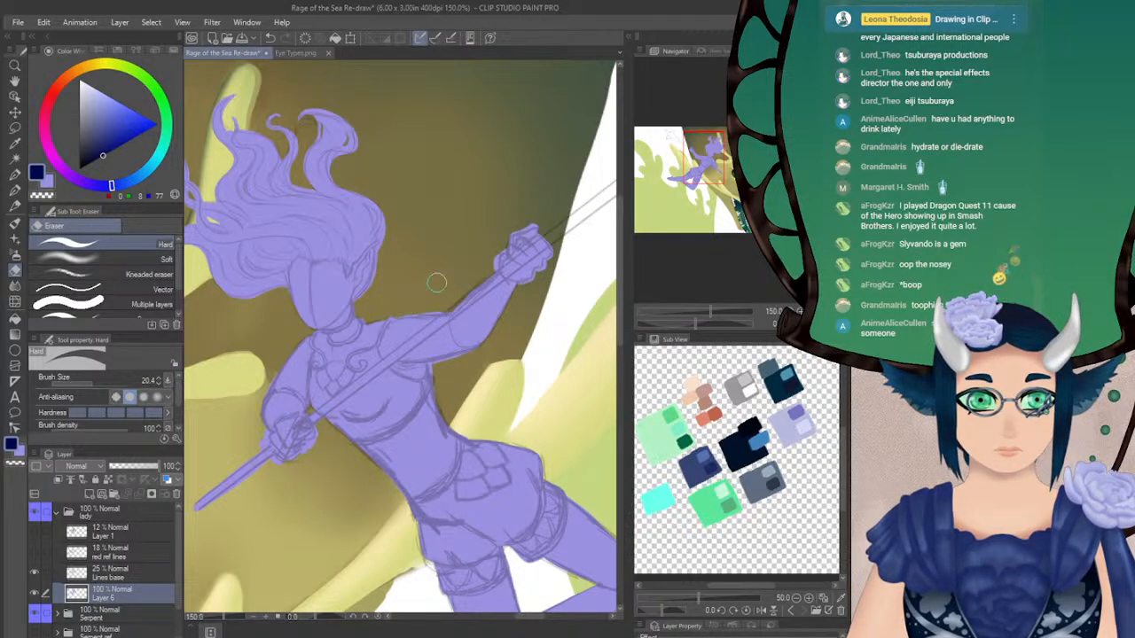
mouse_move(283, 469)
left_mouse_down()
mouse_move(249, 426)
mouse_move(297, 386)
mouse_move(318, 392)
mouse_move(285, 383)
mouse_move(218, 419)
left_mouse_up()
left_click_drag(89, 388, 86, 382)
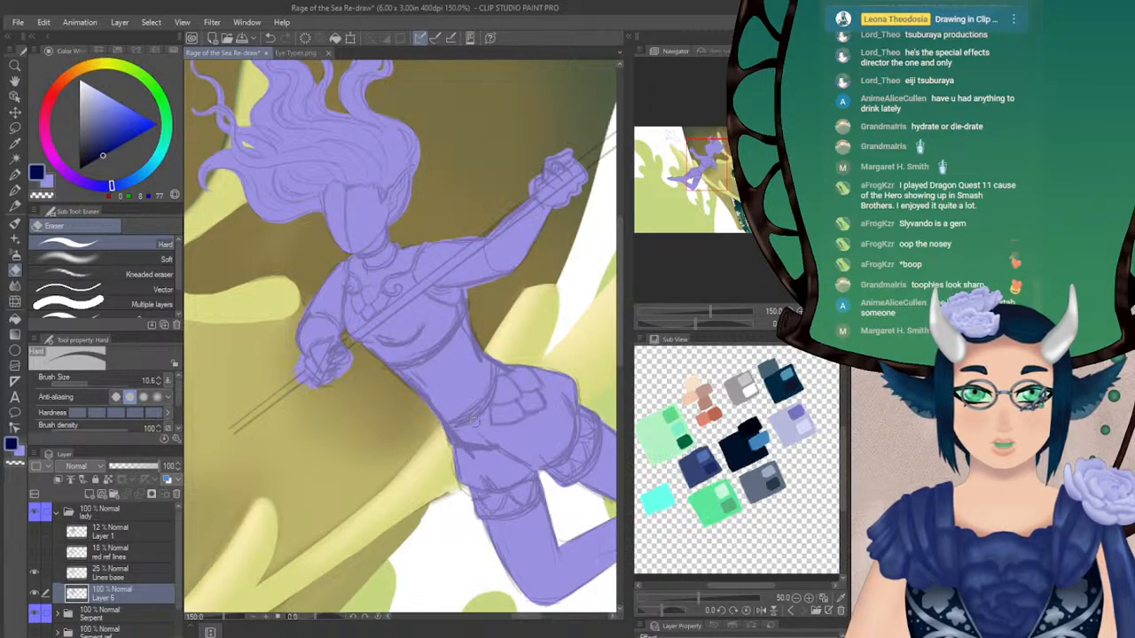
left_click_drag(456, 423, 496, 437)
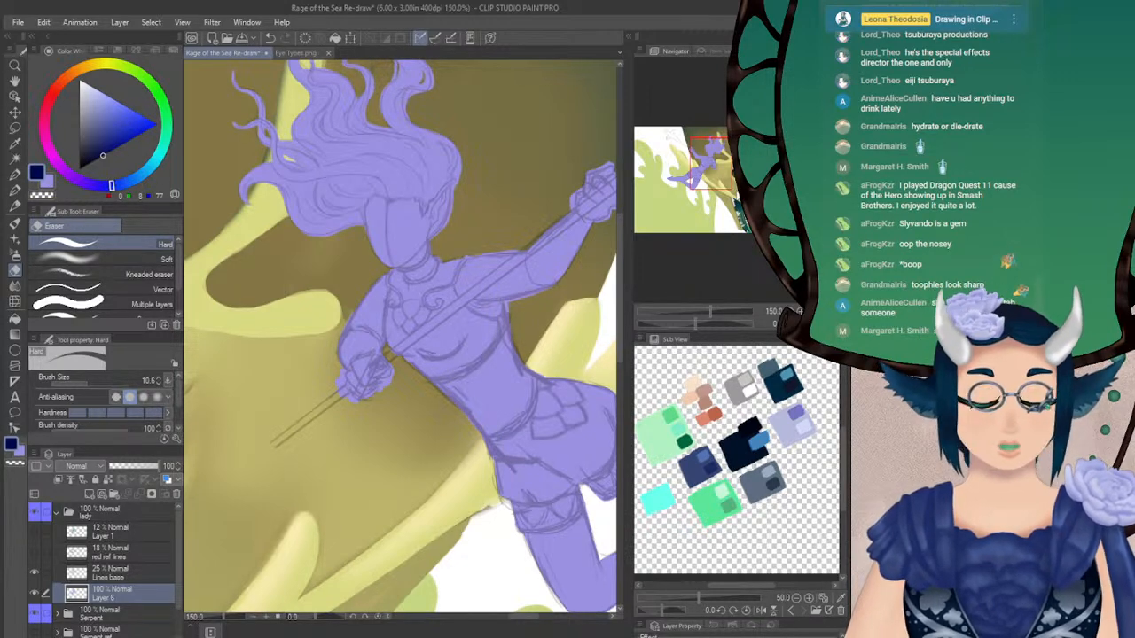
Add a new layer directly above the base silhouette and set the Turnip pen's brush size to 6
left_click_drag(717, 167, 722, 165)
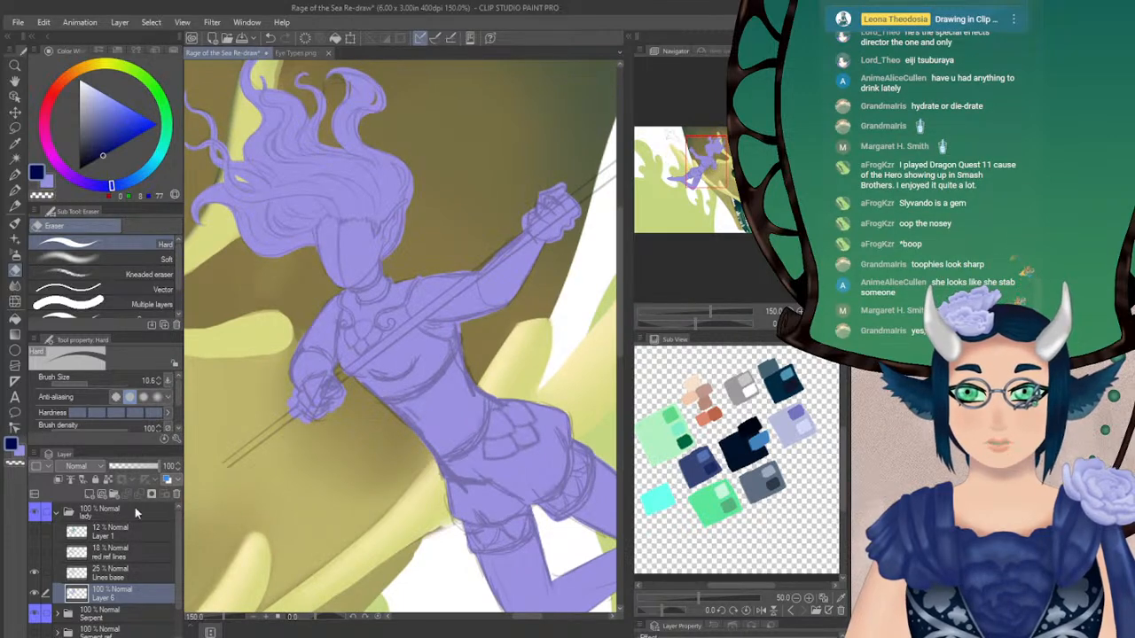
left_click(89, 494)
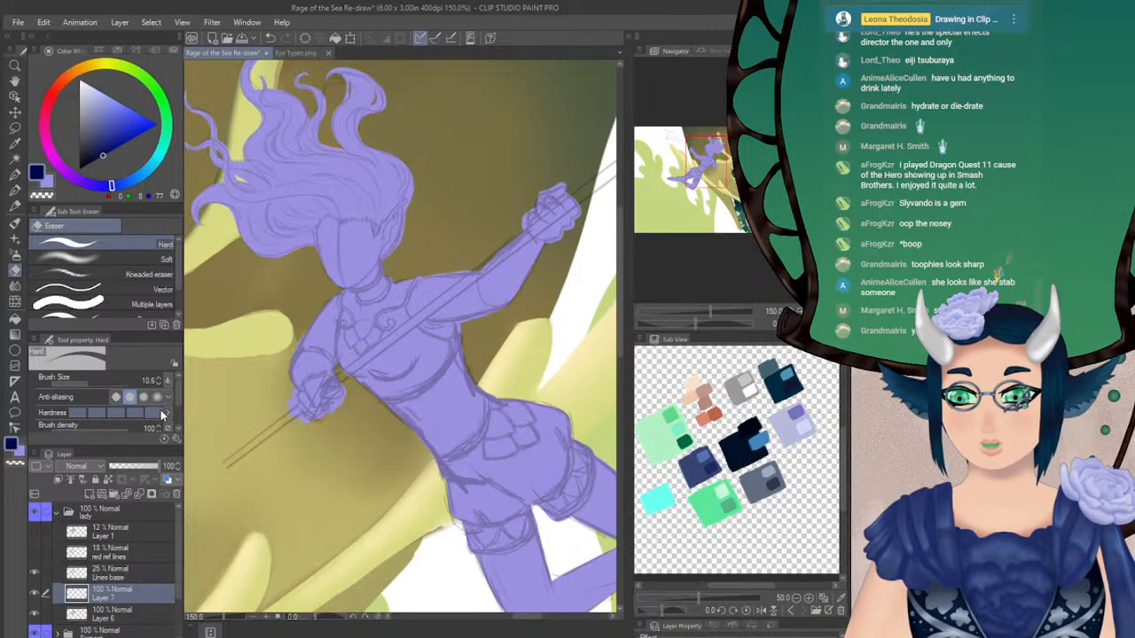
left_click(20, 191)
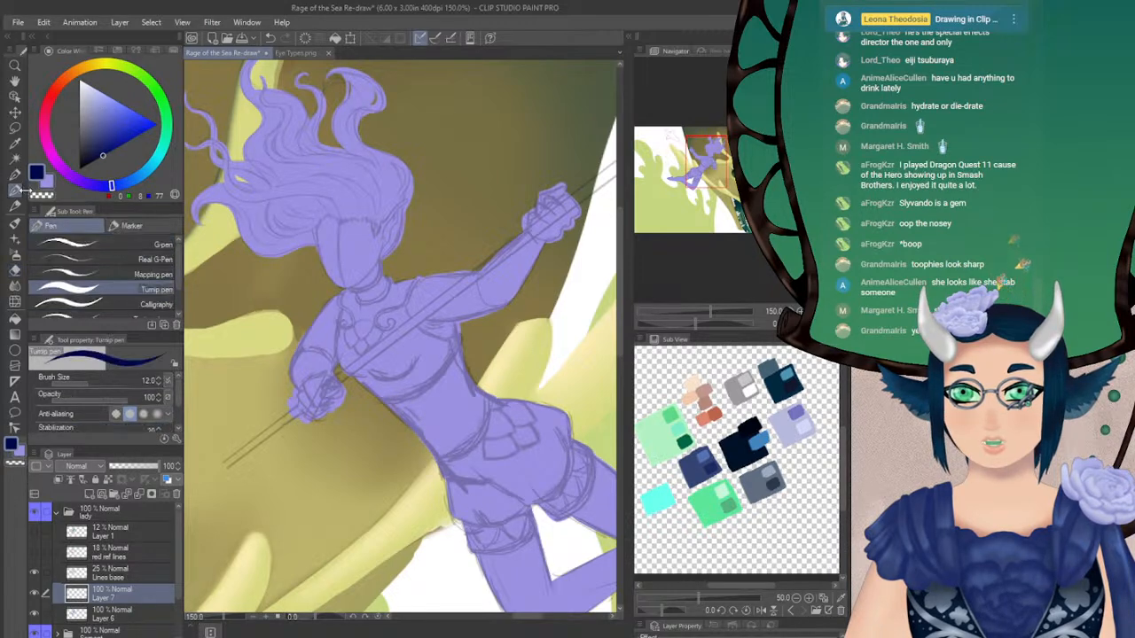
left_click(79, 383)
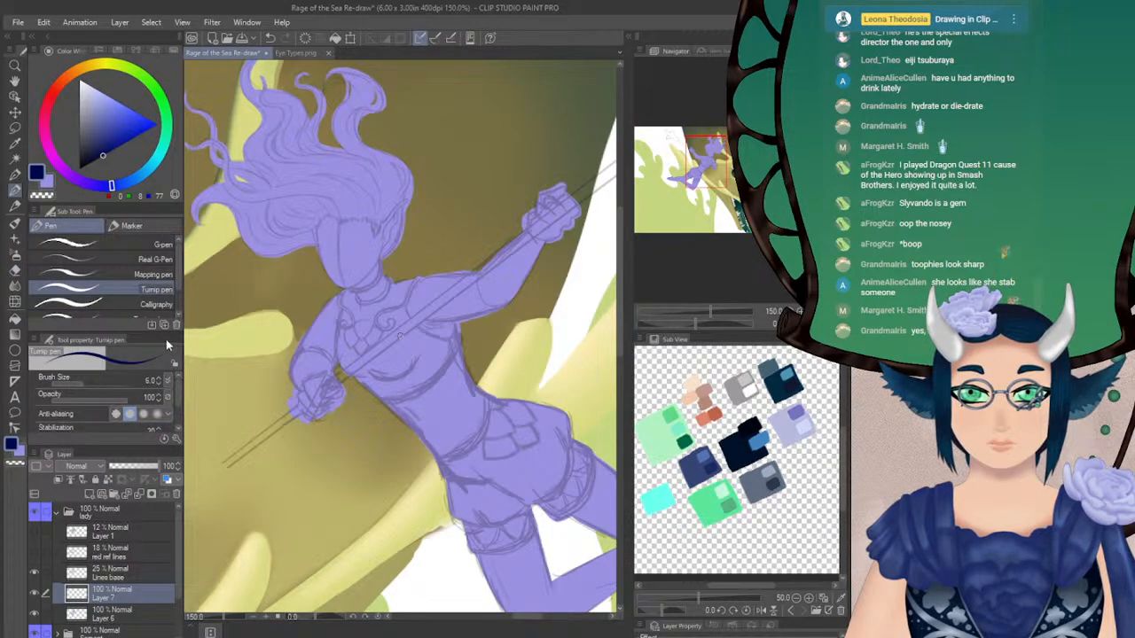
Outline the top's armhole edge beside the lowered arm in dark navy with the Turnip pen, from the neck base to the armpit
left_click_drag(346, 293, 335, 347)
key("ctrl+z")
left_click_drag(344, 297, 336, 340)
key("ctrl+z")
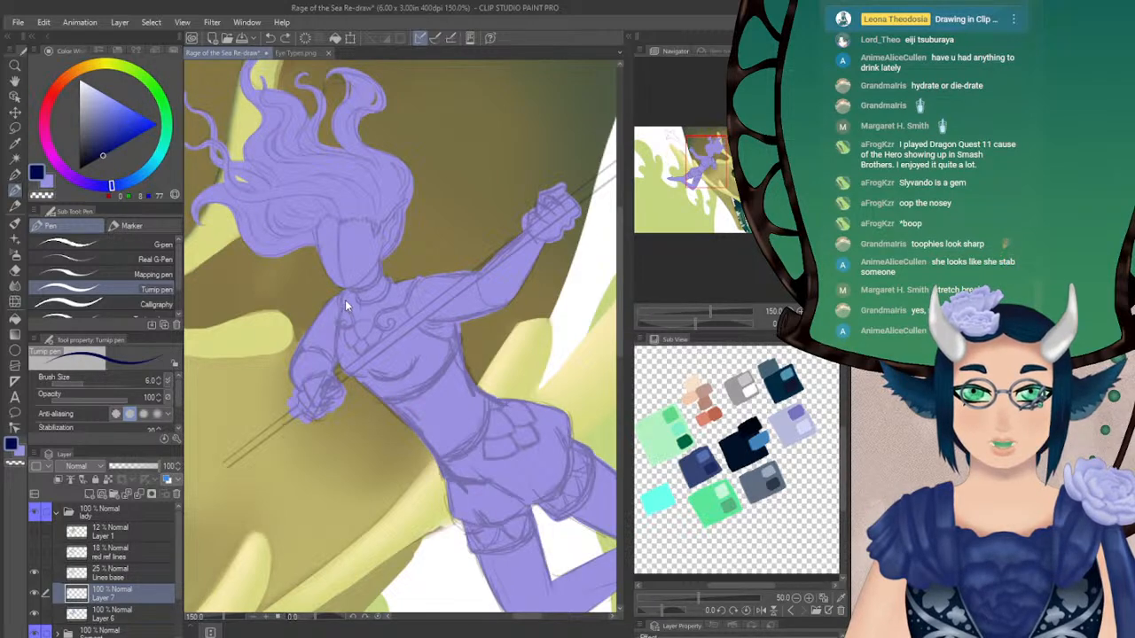
mouse_move(345, 294)
left_mouse_down()
mouse_move(336, 351)
mouse_move(350, 371)
left_mouse_up()
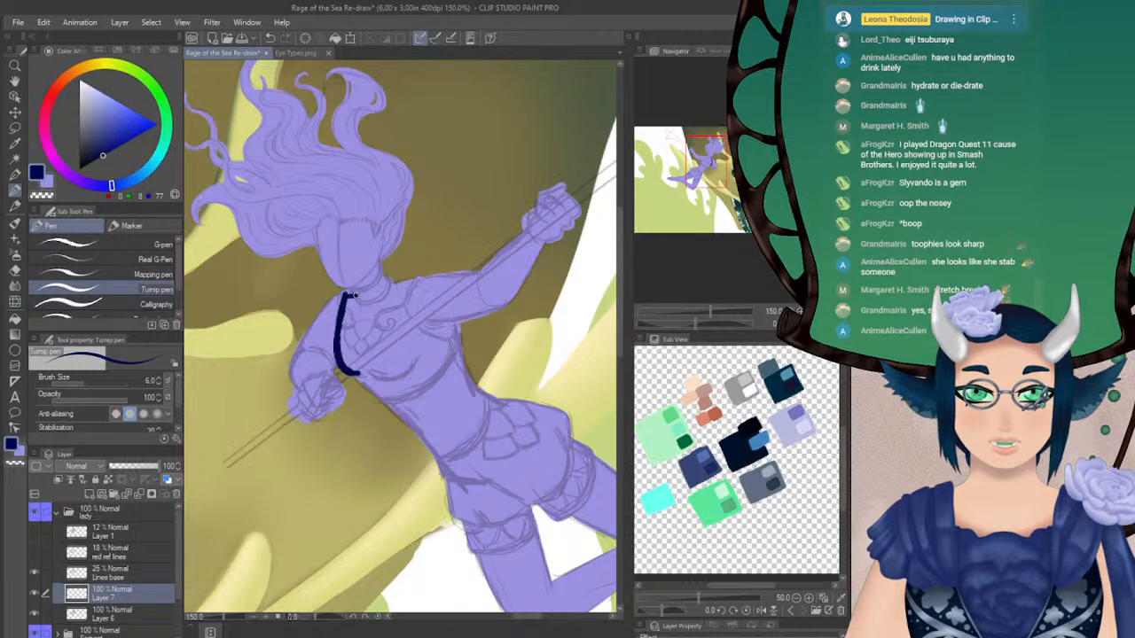
left_click_drag(344, 295, 359, 296)
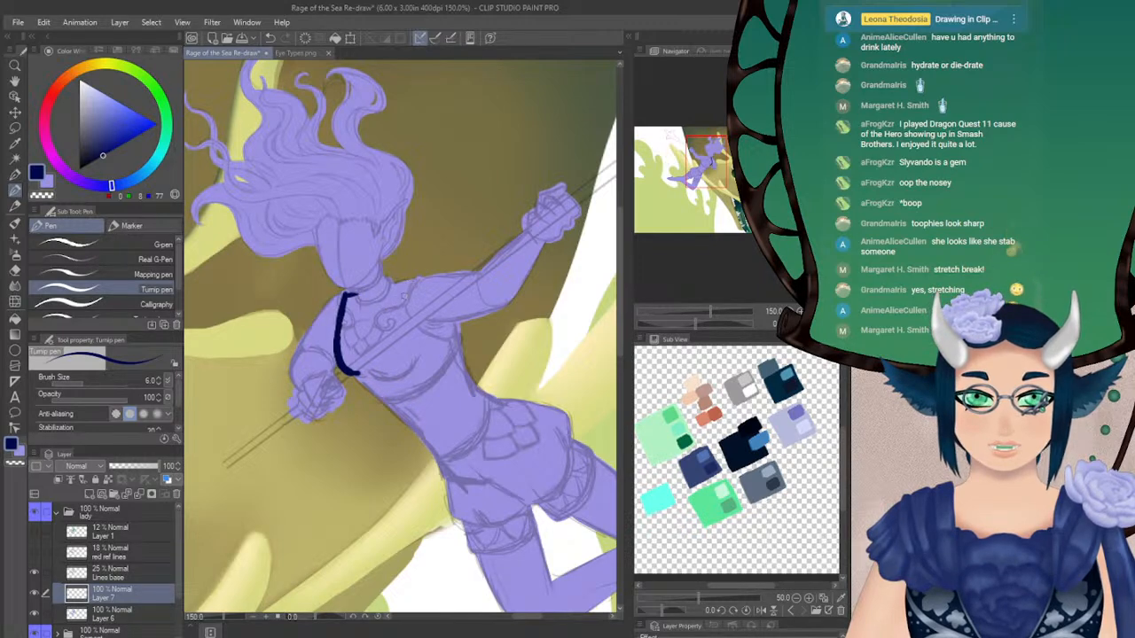
Outline the curved bottom hem of the lady's top across the ribs and join it to the armhole edge beside the lowered arm
left_click_drag(697, 324, 732, 327)
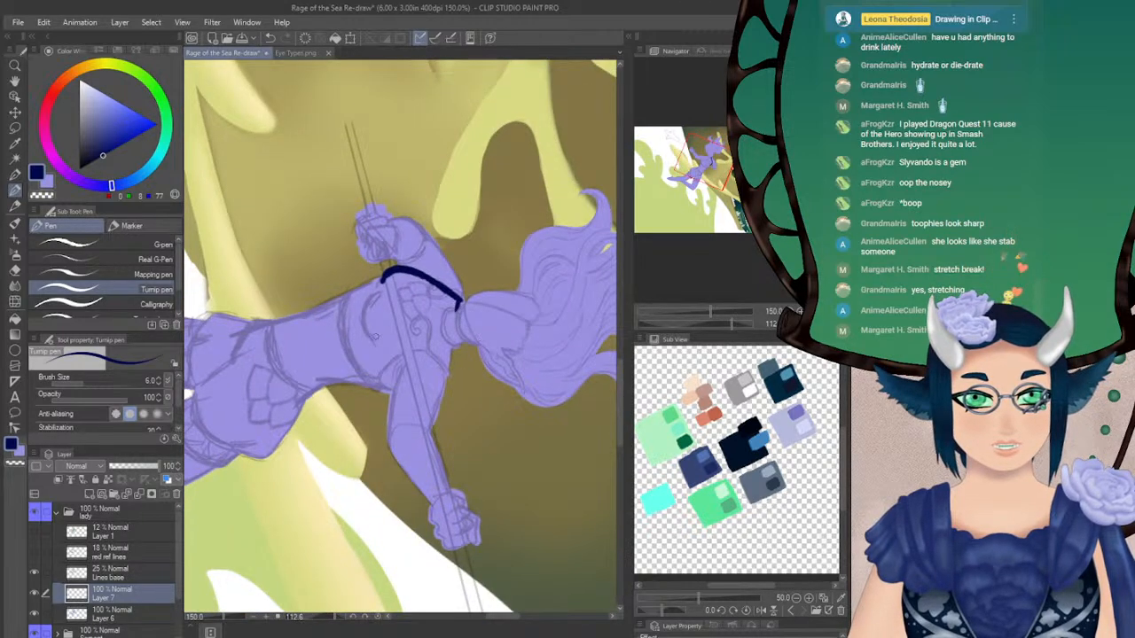
left_click_drag(342, 299, 338, 335)
key("ctrl+z")
left_click_drag(347, 291, 347, 369)
key("ctrl+z")
mouse_move(347, 288)
left_mouse_down()
mouse_move(346, 367)
mouse_move(364, 387)
left_mouse_up()
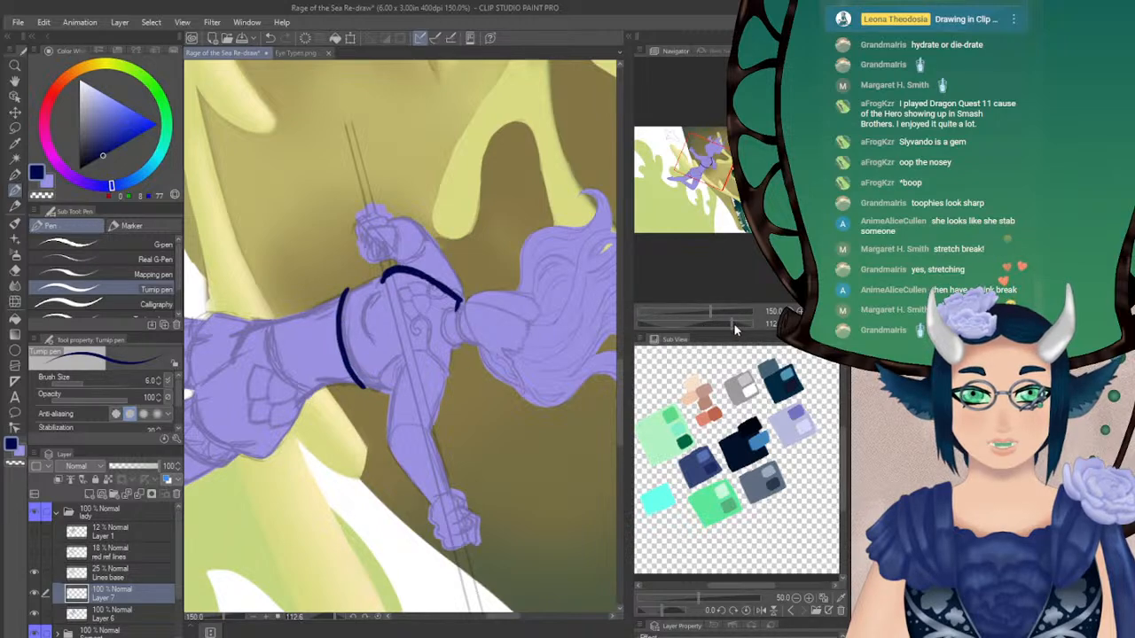
left_click(810, 324)
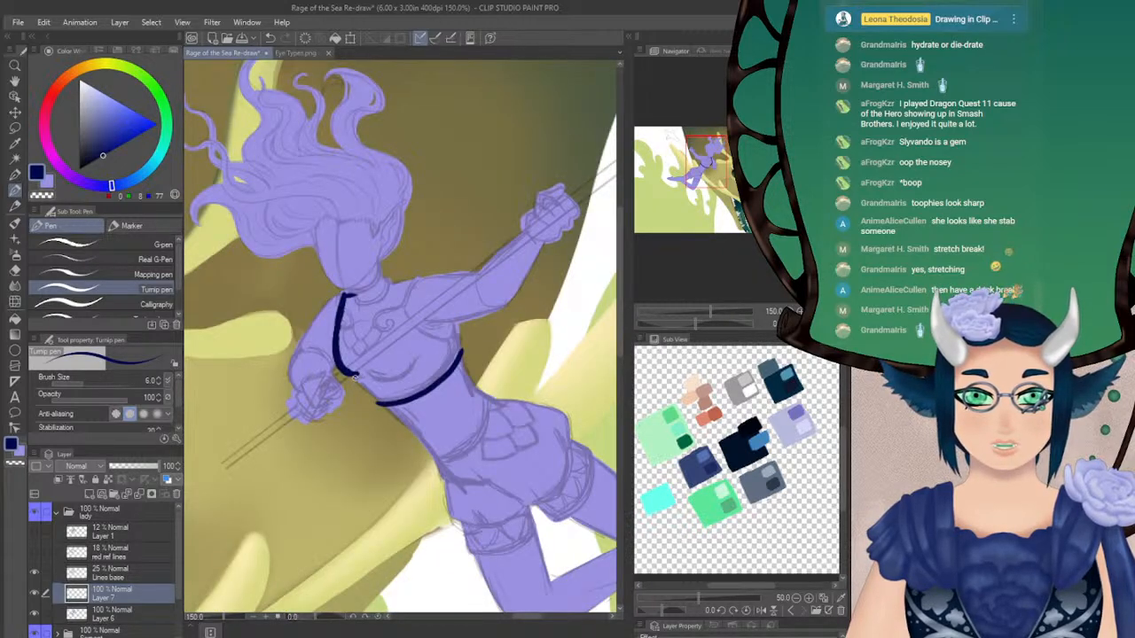
left_click_drag(351, 375, 373, 399)
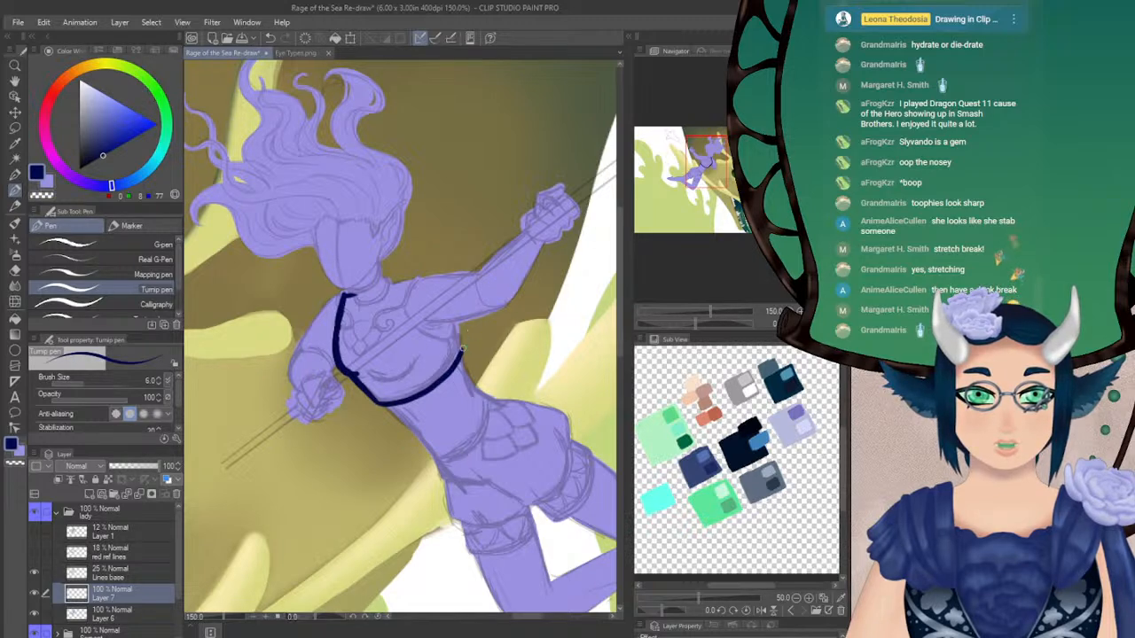
Draw the top's side edge below the raised arm and tidy the navy and violet edges there with the Hard eraser at size 6.5
left_click(825, 324)
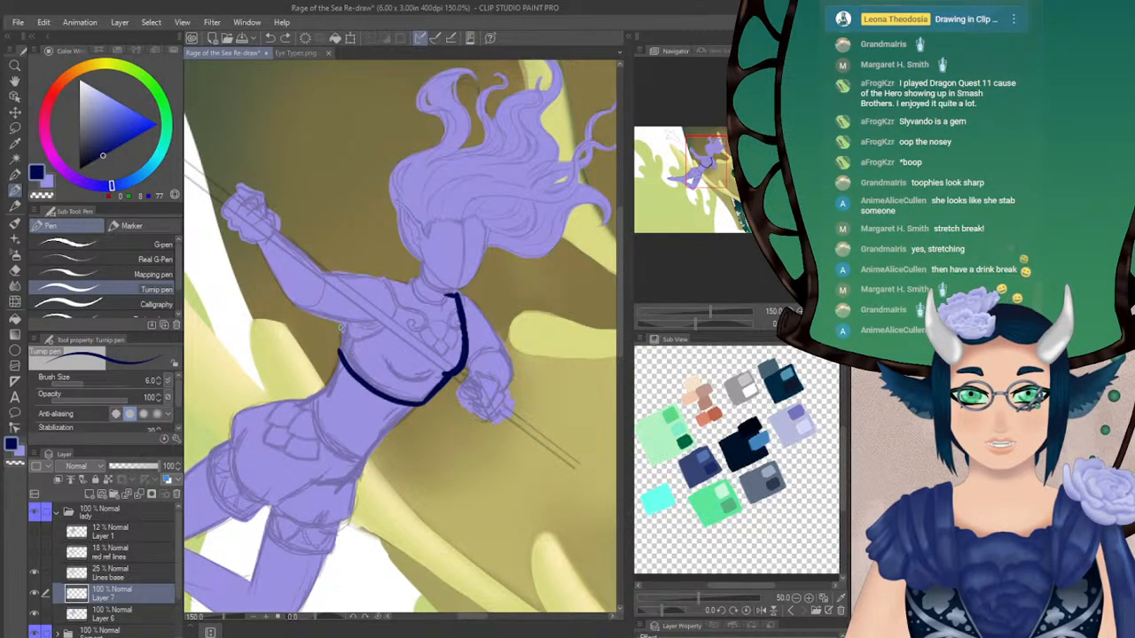
left_click_drag(696, 325, 715, 326)
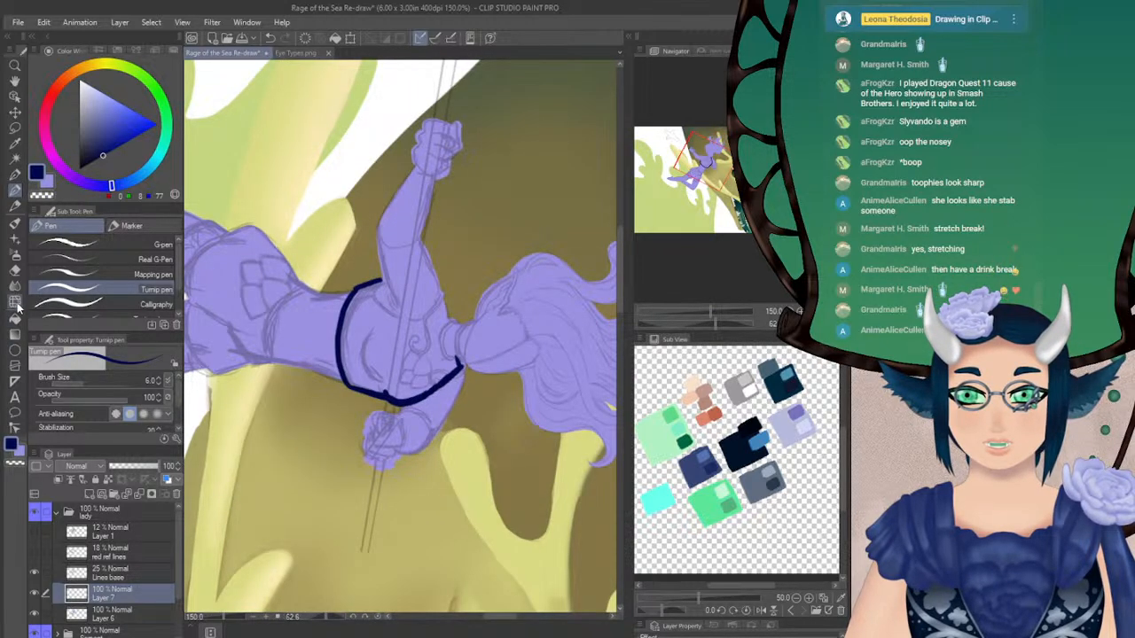
left_click(15, 269)
left_click(86, 383)
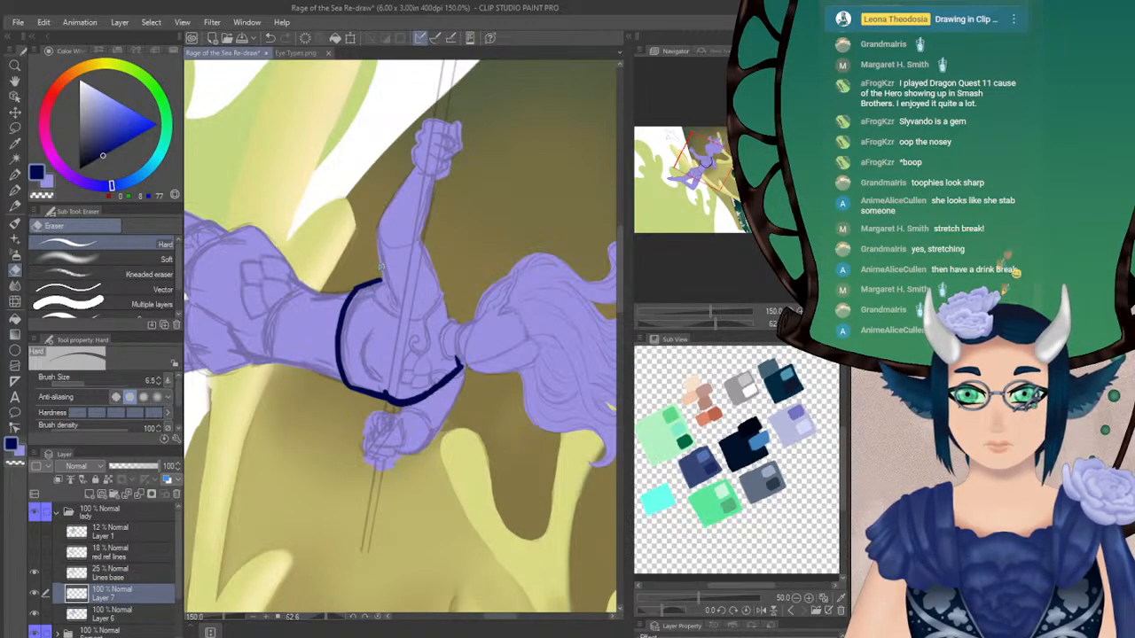
left_click(96, 614)
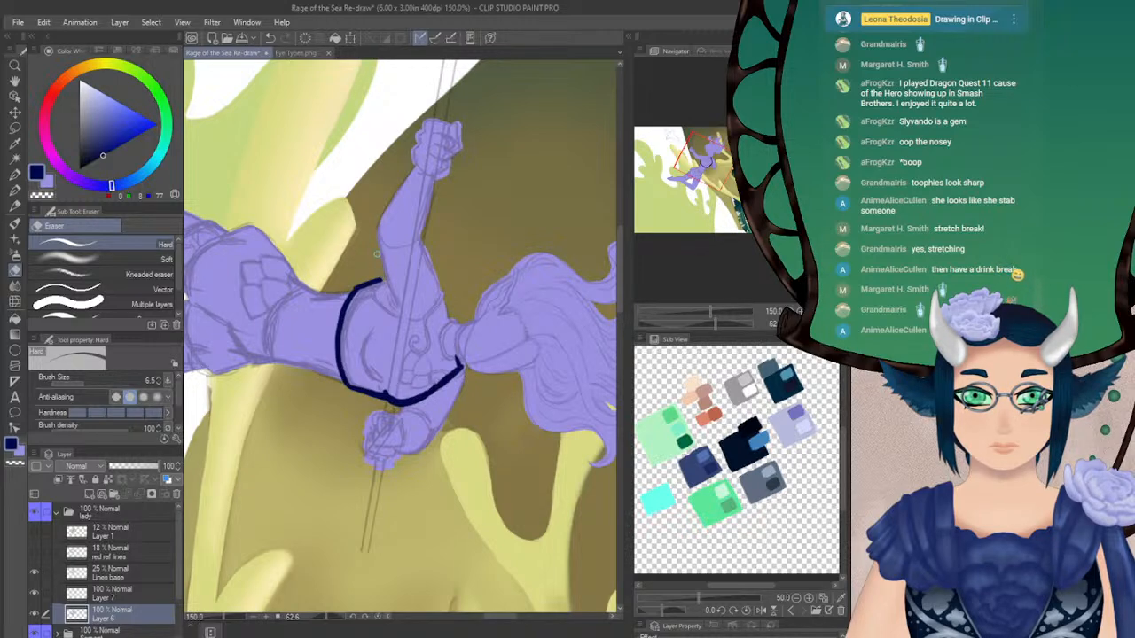
left_click(107, 592)
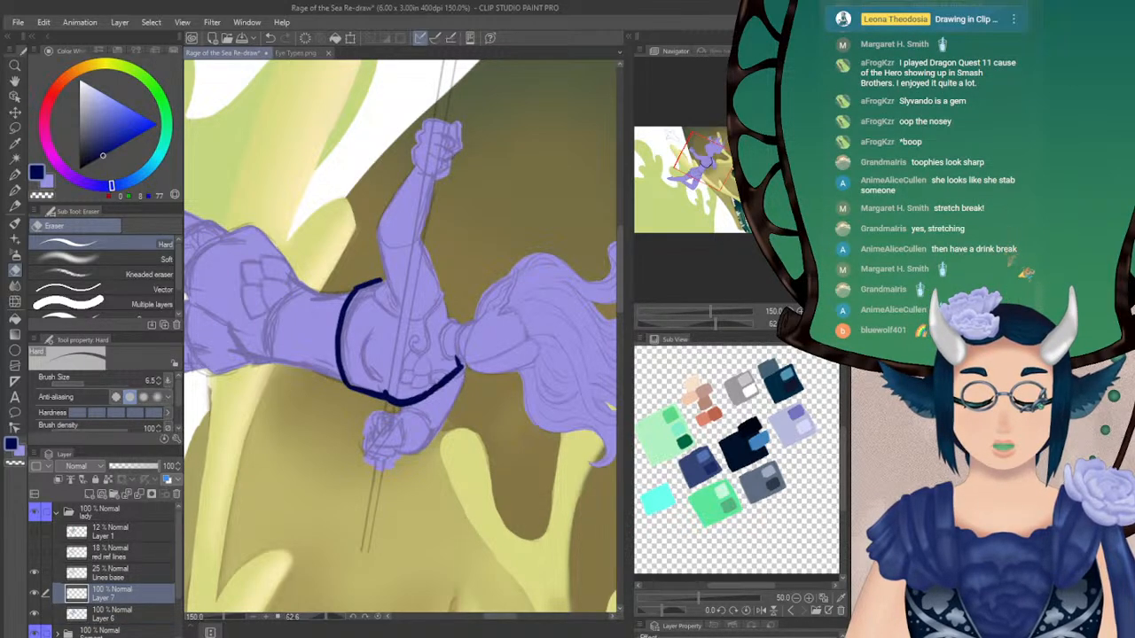
left_click(378, 616)
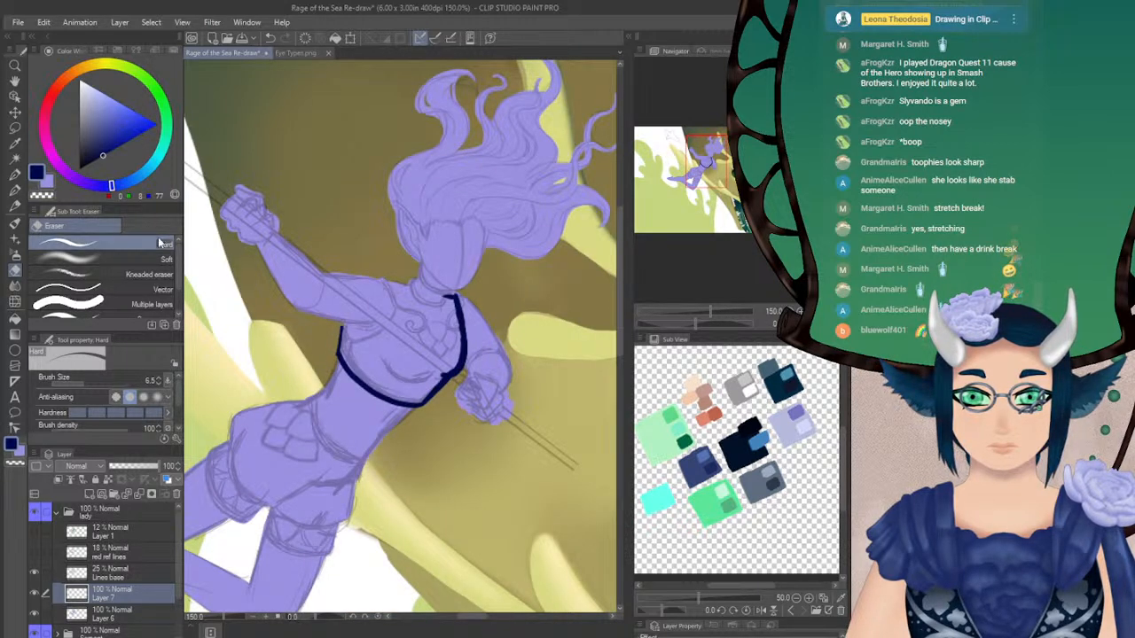
Outline the curved armhole edge of the top on the raised arm's side, from the side edge up to the shoulder
key("p")
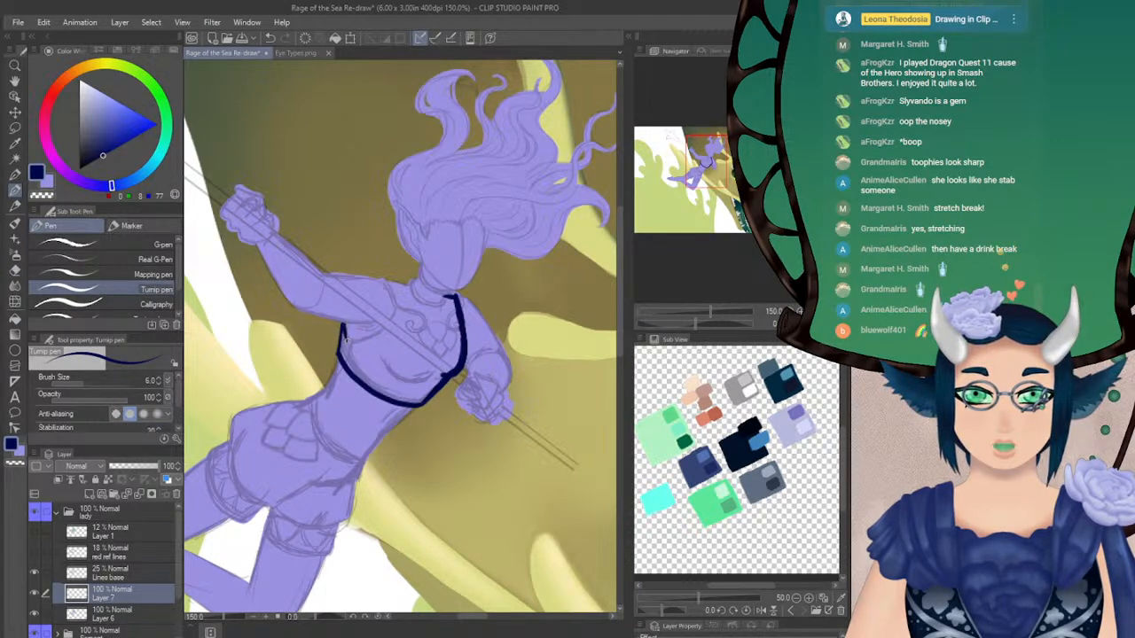
left_click_drag(343, 351, 386, 325)
key("ctrl+z")
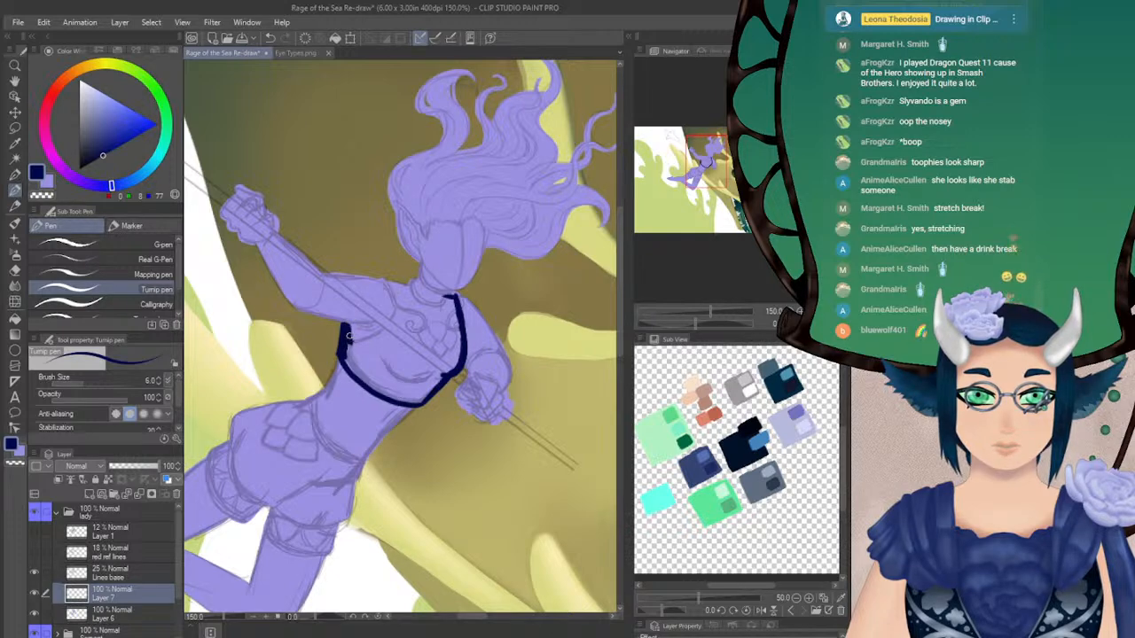
mouse_move(352, 341)
left_mouse_down()
mouse_move(392, 316)
mouse_move(388, 286)
left_mouse_up()
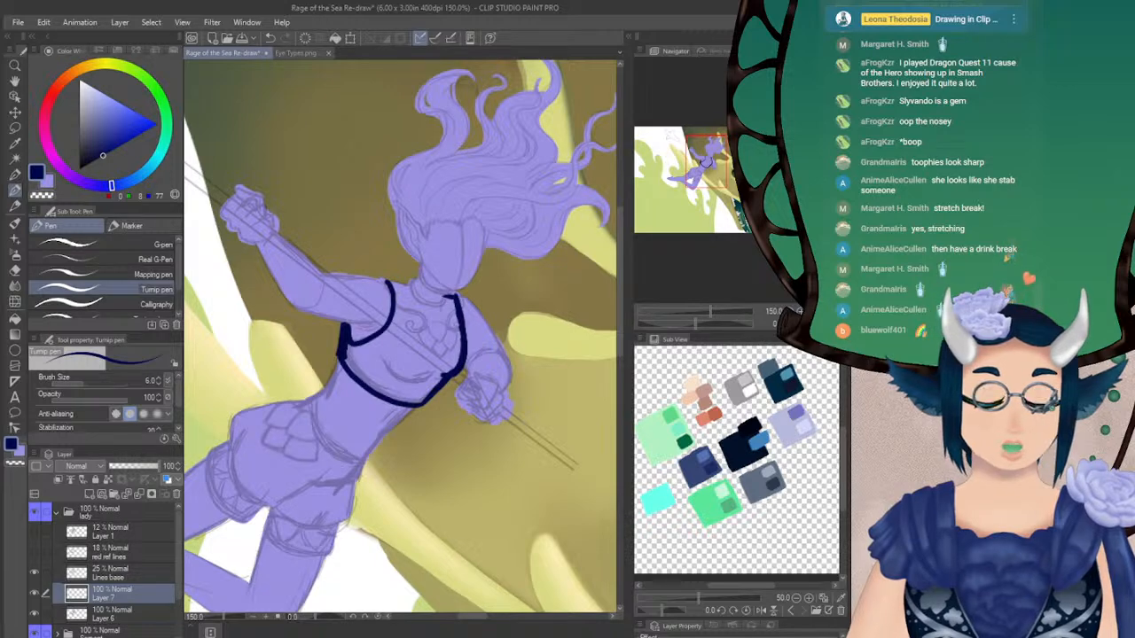
Outline the top's curved neckline around the base of the neck and close the shoulder on the raised arm's side
left_click(825, 323)
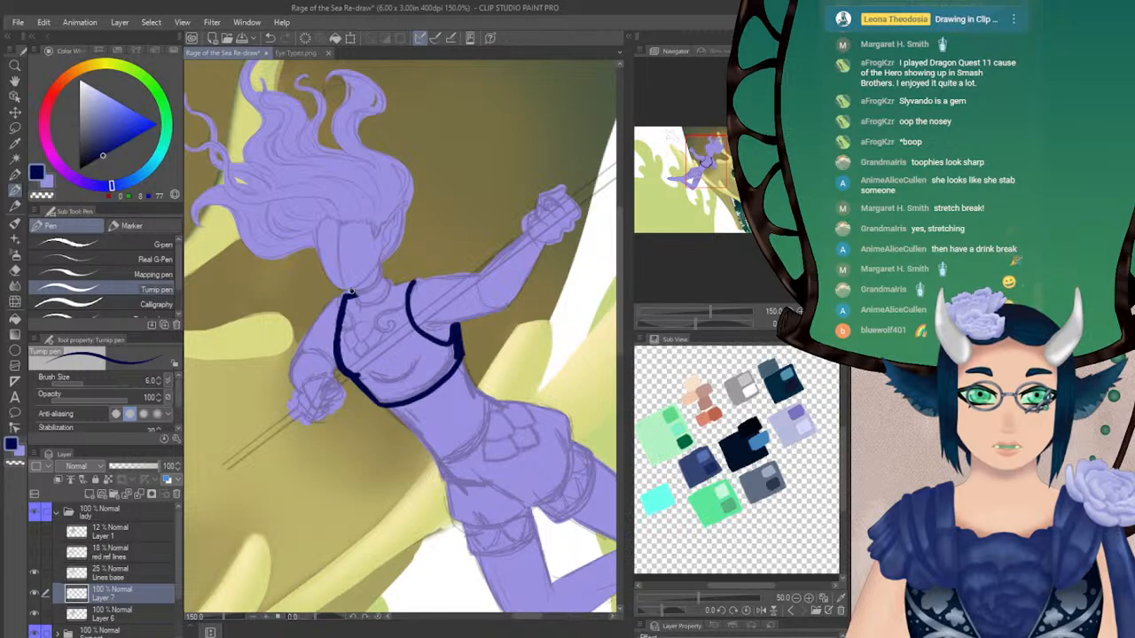
left_click_drag(362, 288, 383, 269)
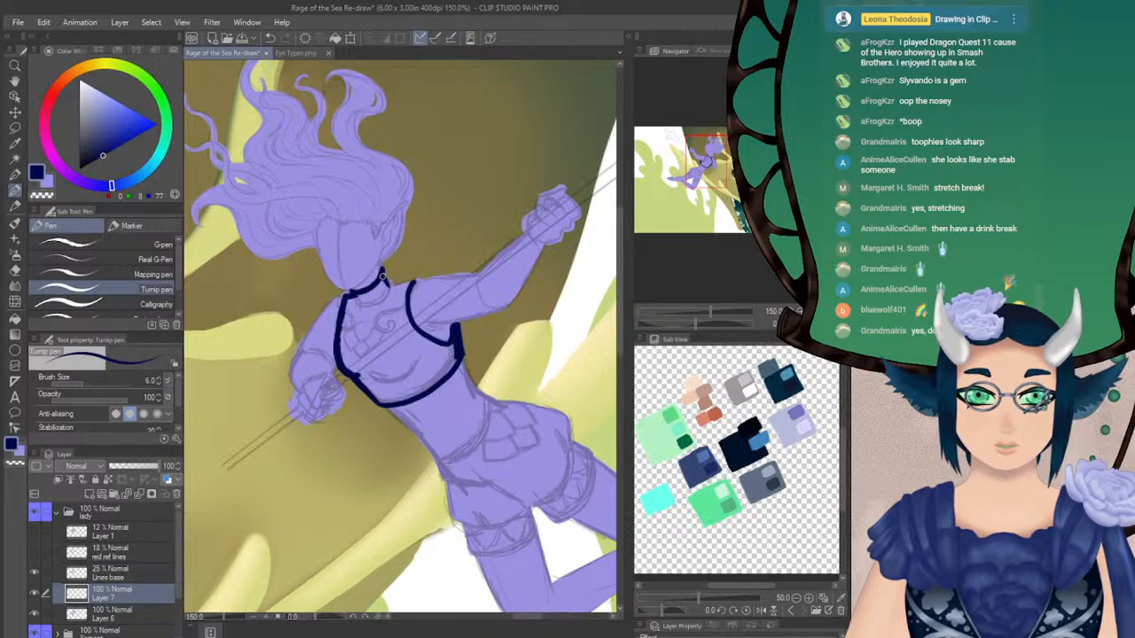
key("ctrl+z")
key("ctrl+z")
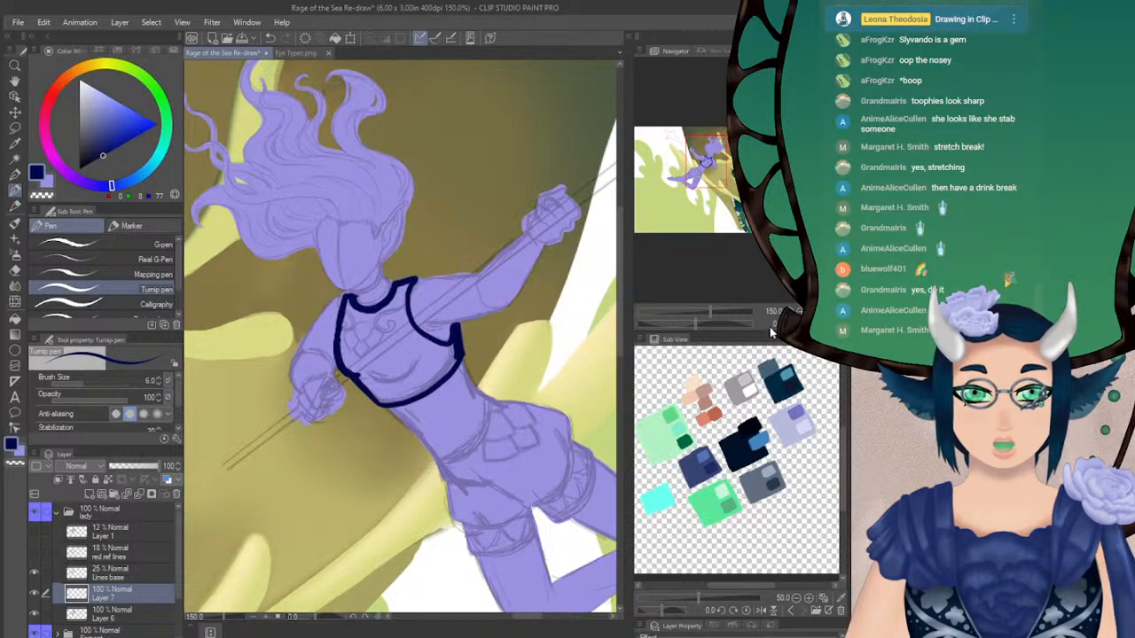
Clean up the shoulder and neckline edges on the outline and base silhouette layers with the Hard eraser at size 6.5
left_click_drag(695, 323, 722, 326)
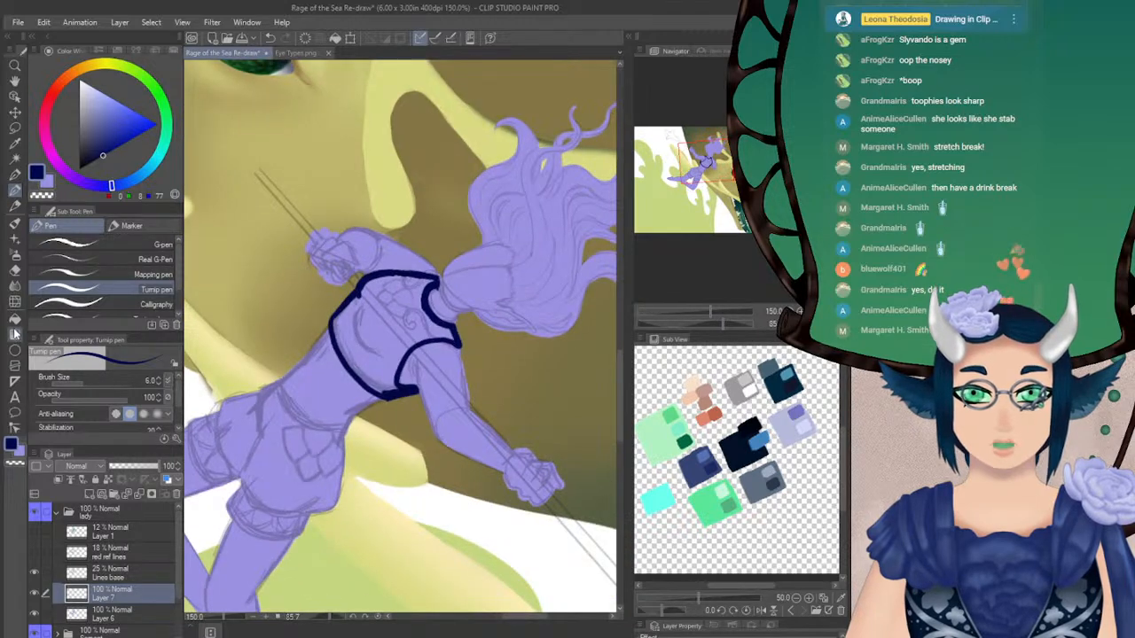
key("e")
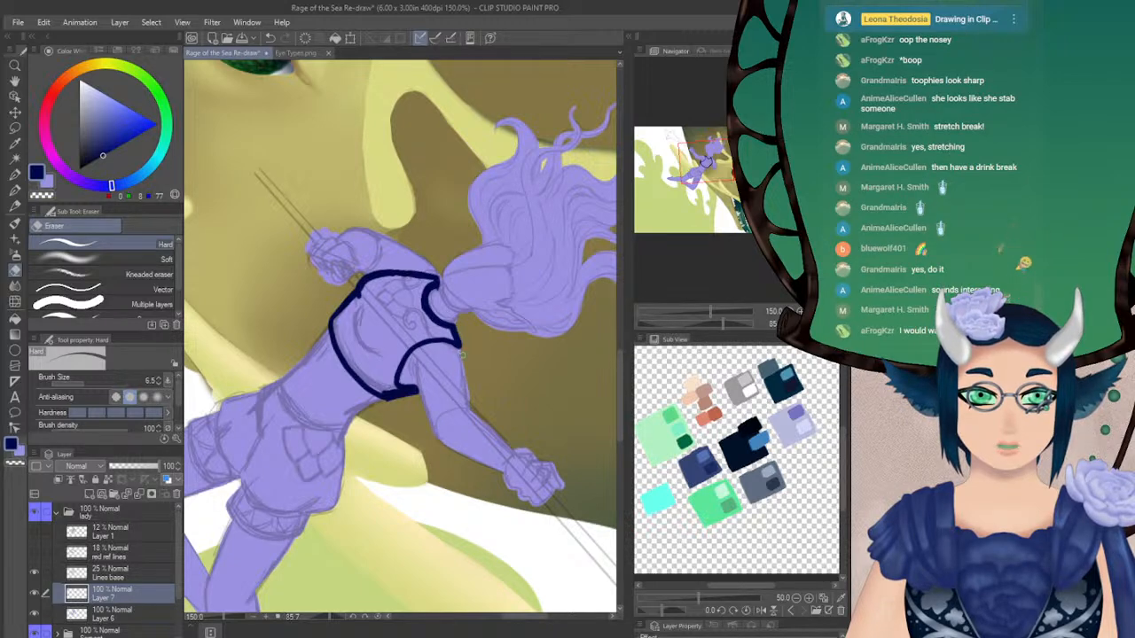
left_click(106, 608)
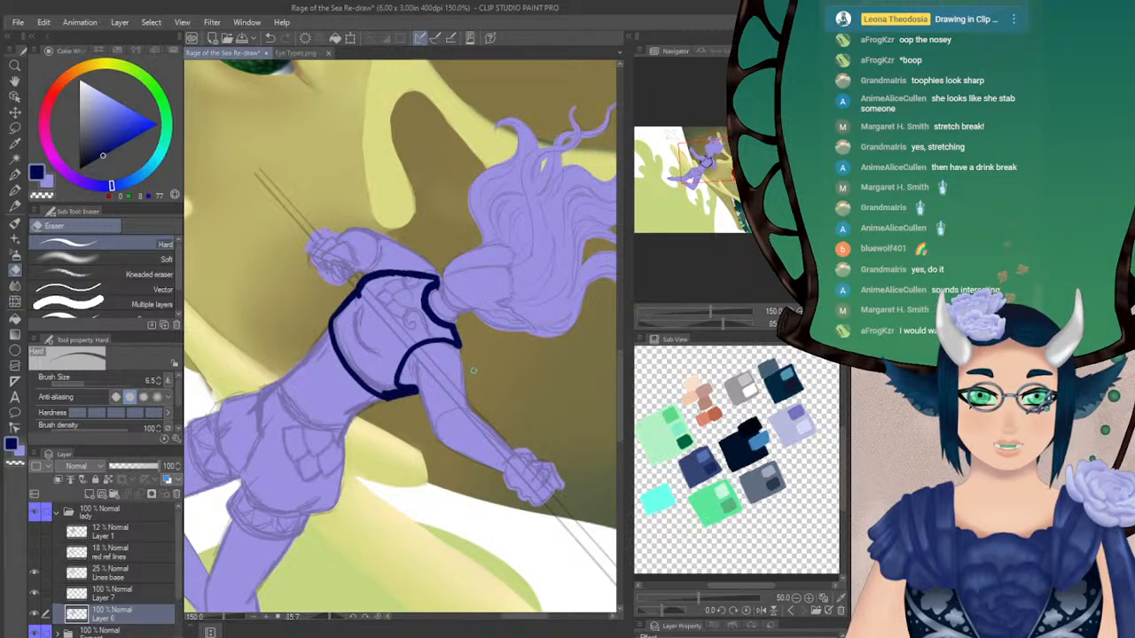
left_click(811, 324)
left_click(823, 324)
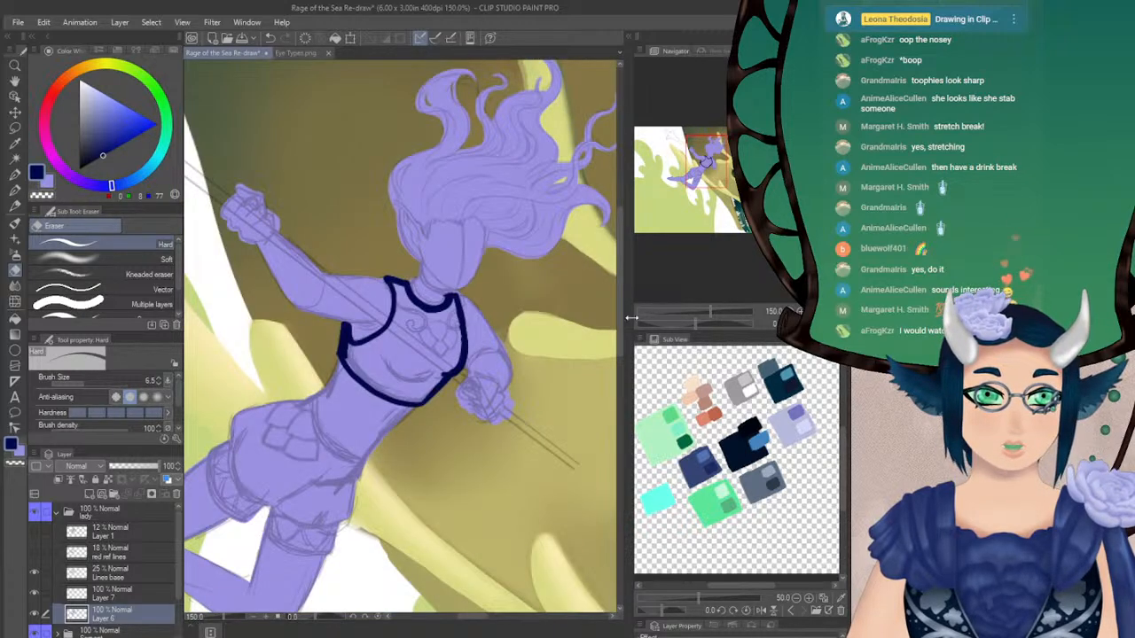
key("p")
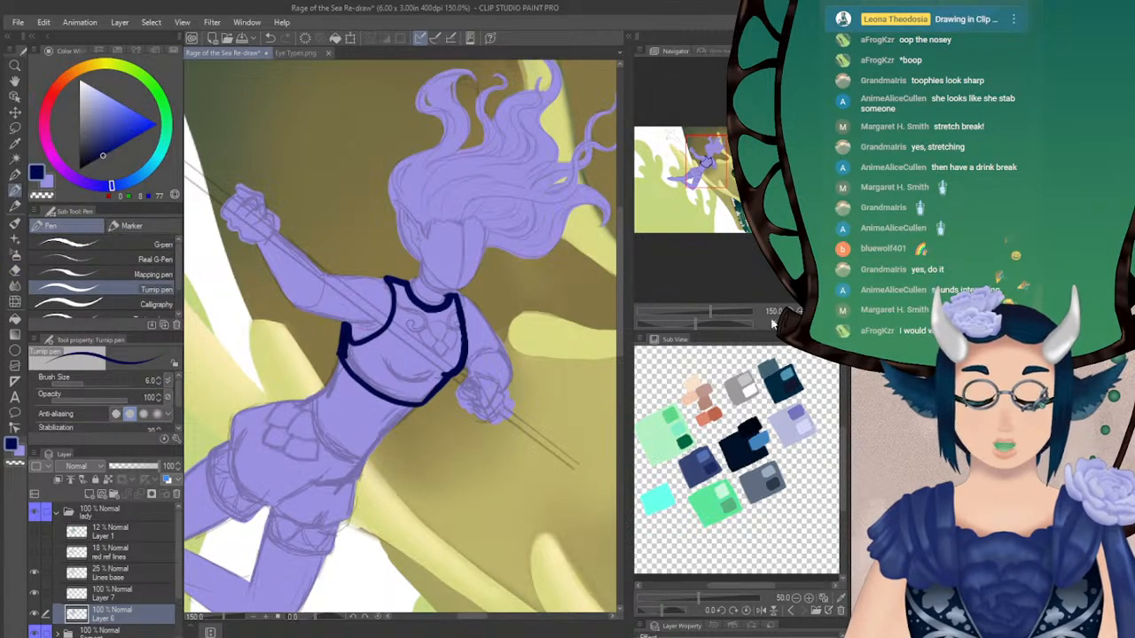
left_click(823, 324)
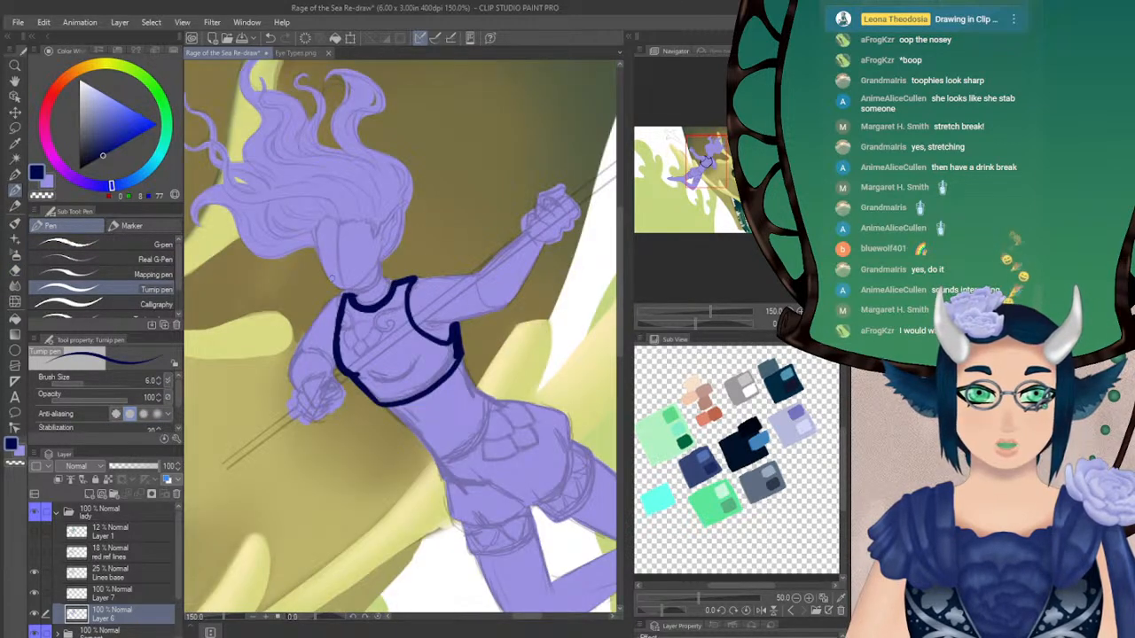
left_click(15, 269)
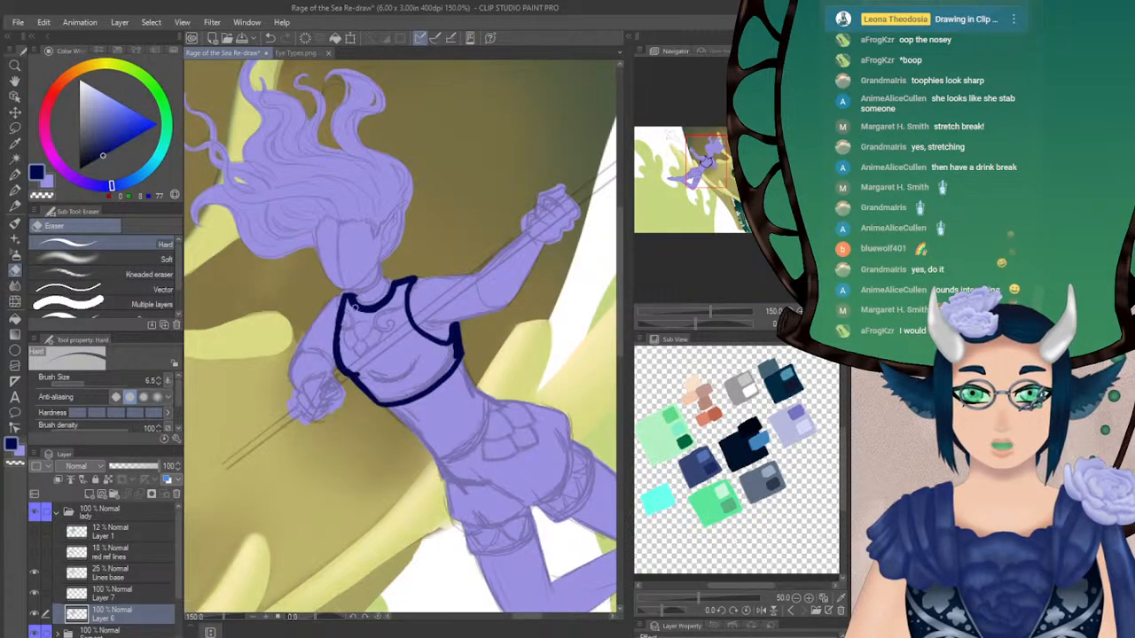
left_click(110, 598)
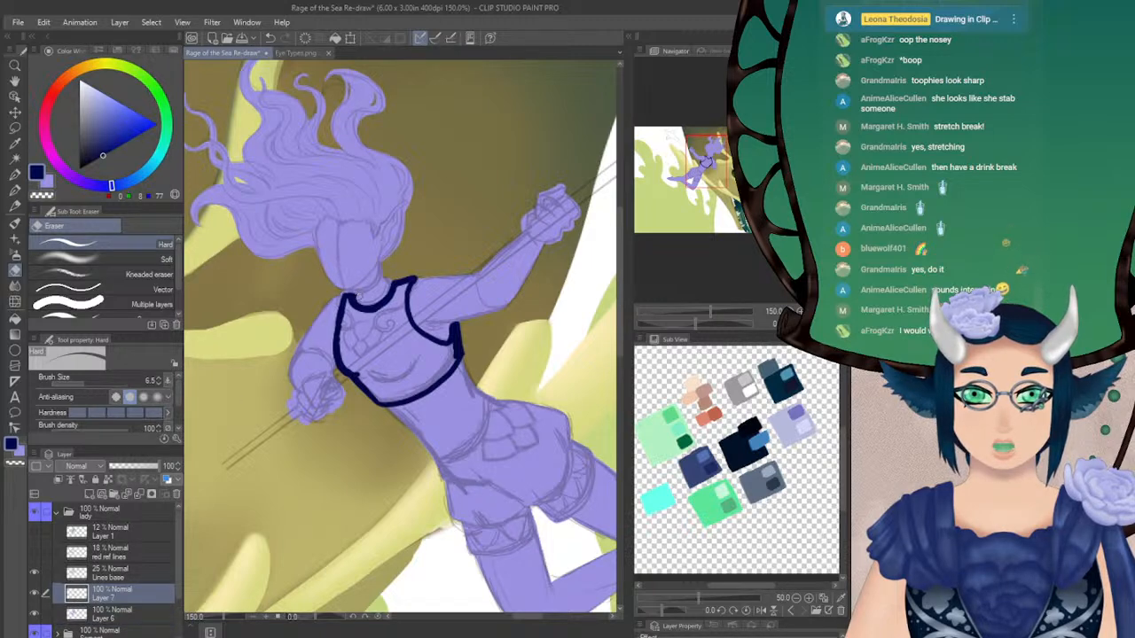
Fill the outlined top with dark navy using the Fill tool's Refer only to editing layer option
key("p")
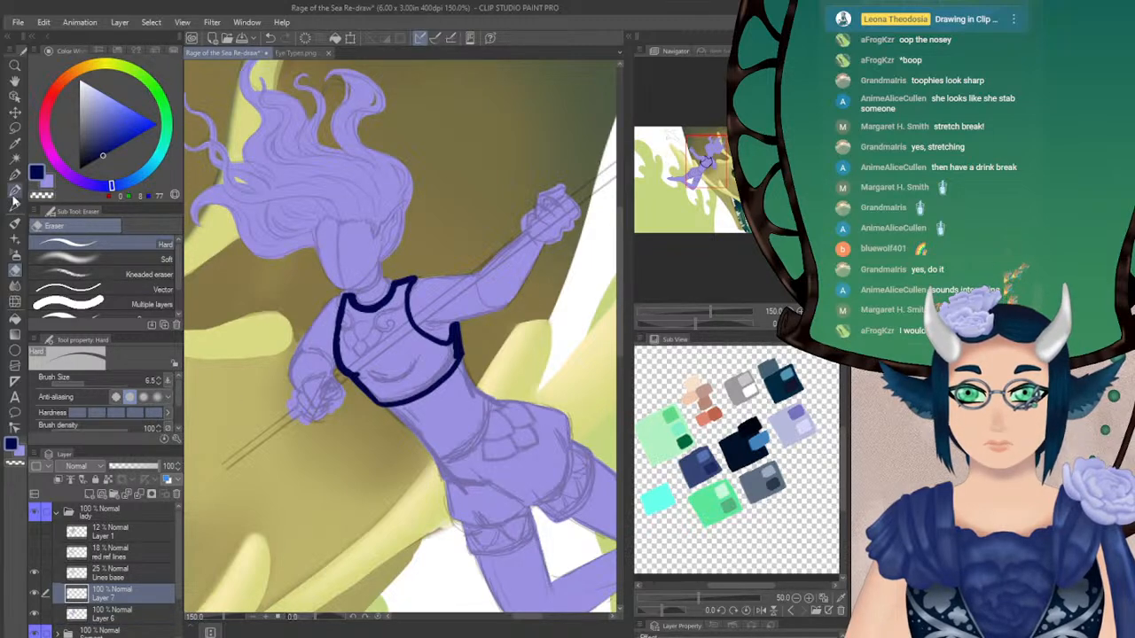
left_click(15, 318)
left_click(397, 343)
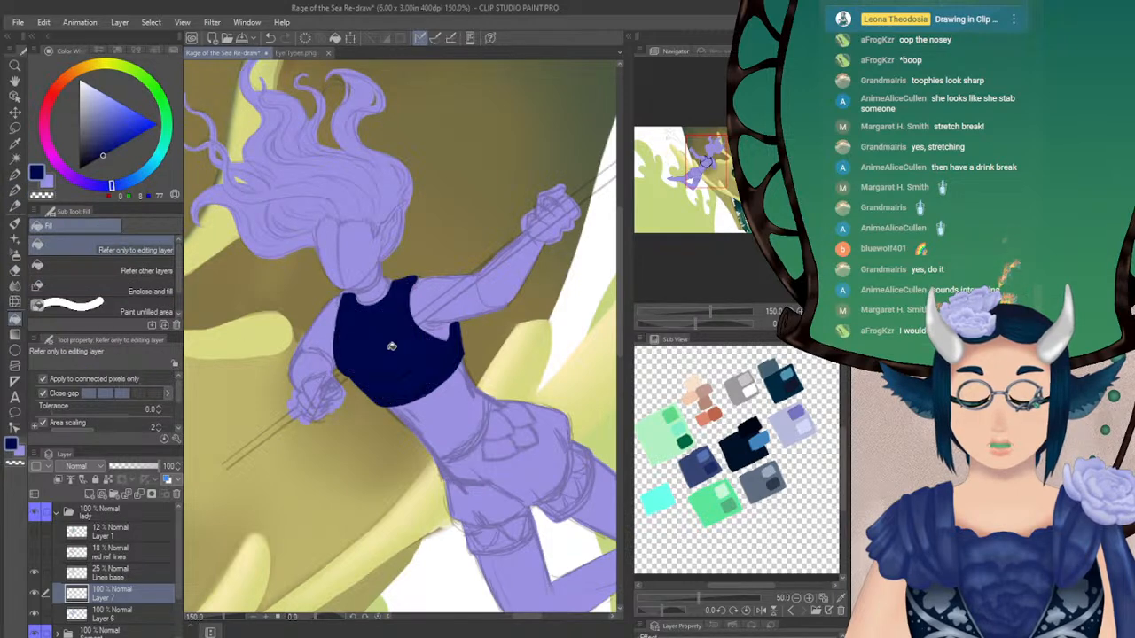
Outline the waistband edge of the lady's shorts with one curved dark navy Turnip pen stroke across the waist, redoing it until it fits
left_click_drag(397, 344, 335, 256)
left_click(15, 190)
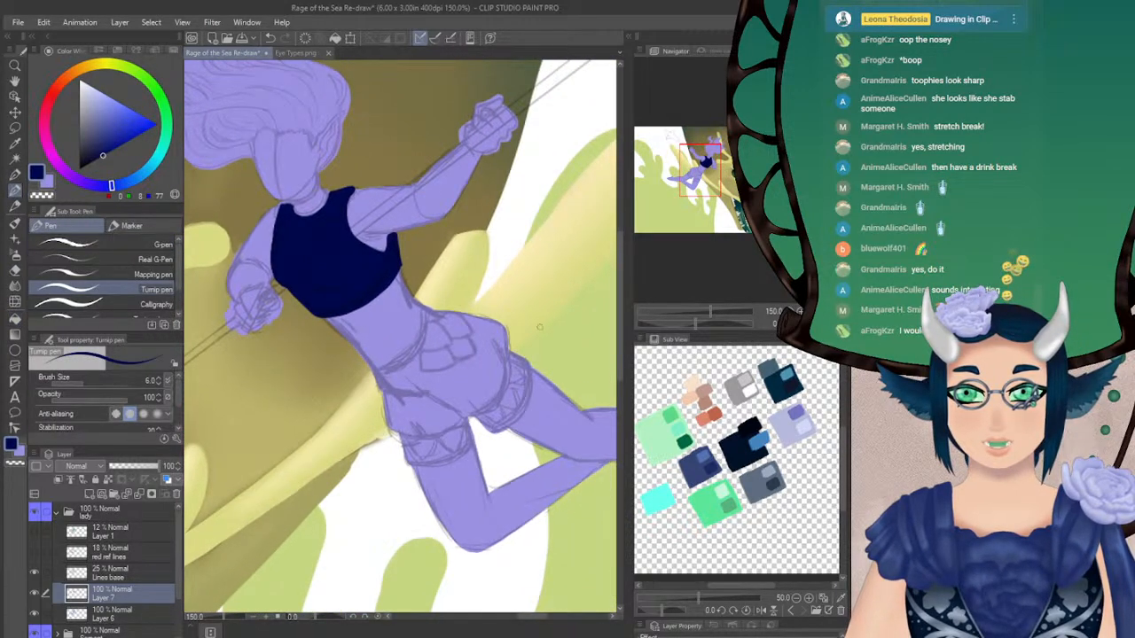
left_click(824, 324)
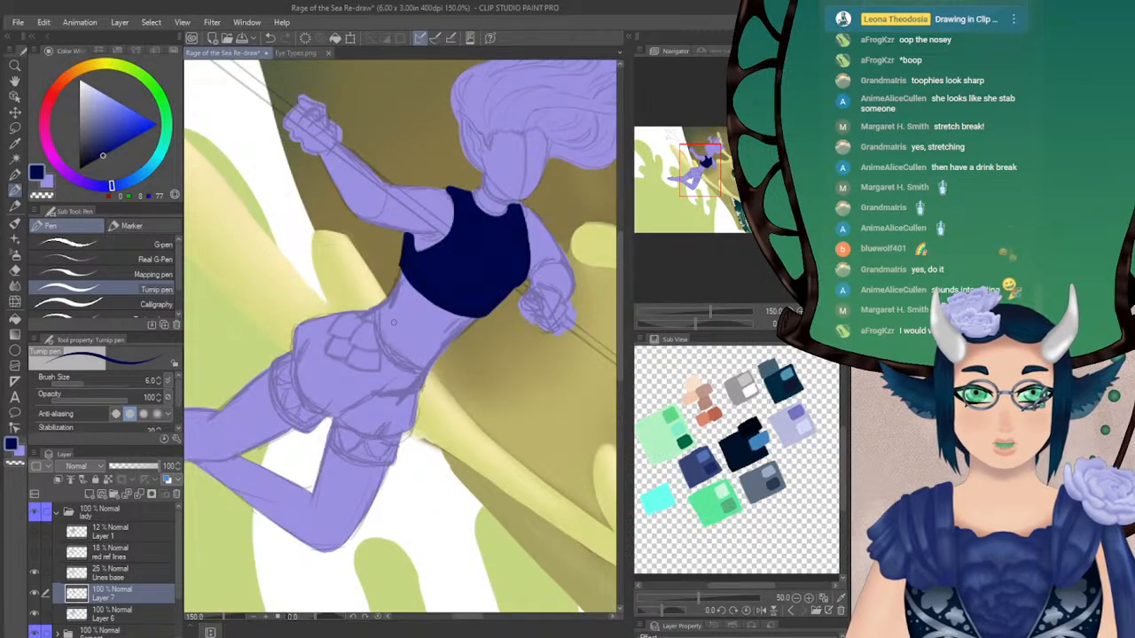
left_click_drag(374, 306, 381, 355)
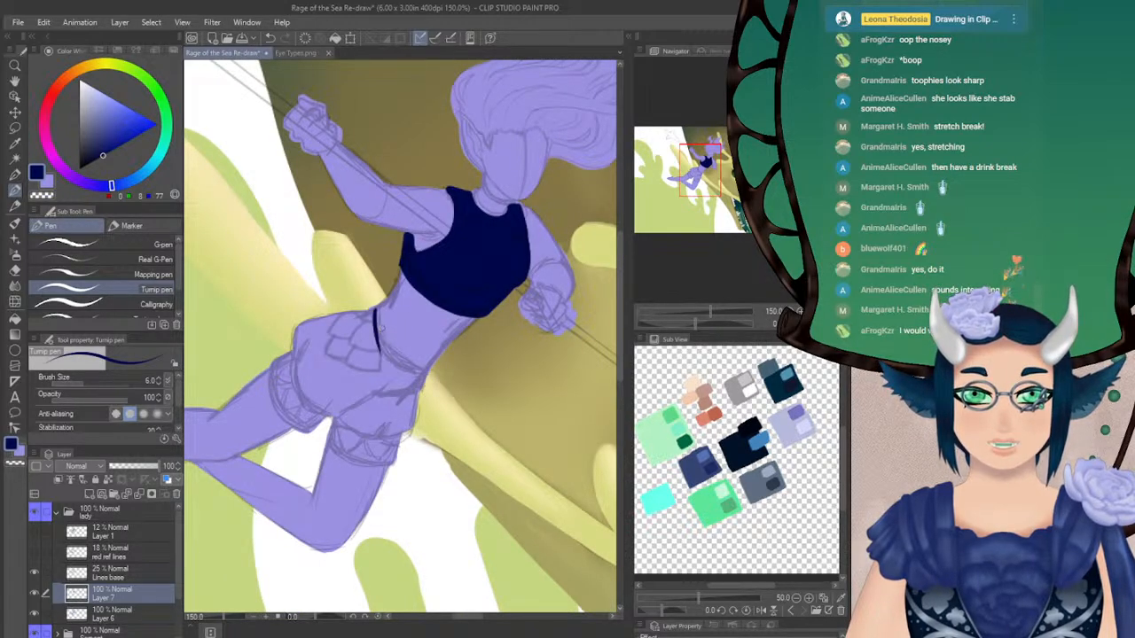
key("ctrl+z")
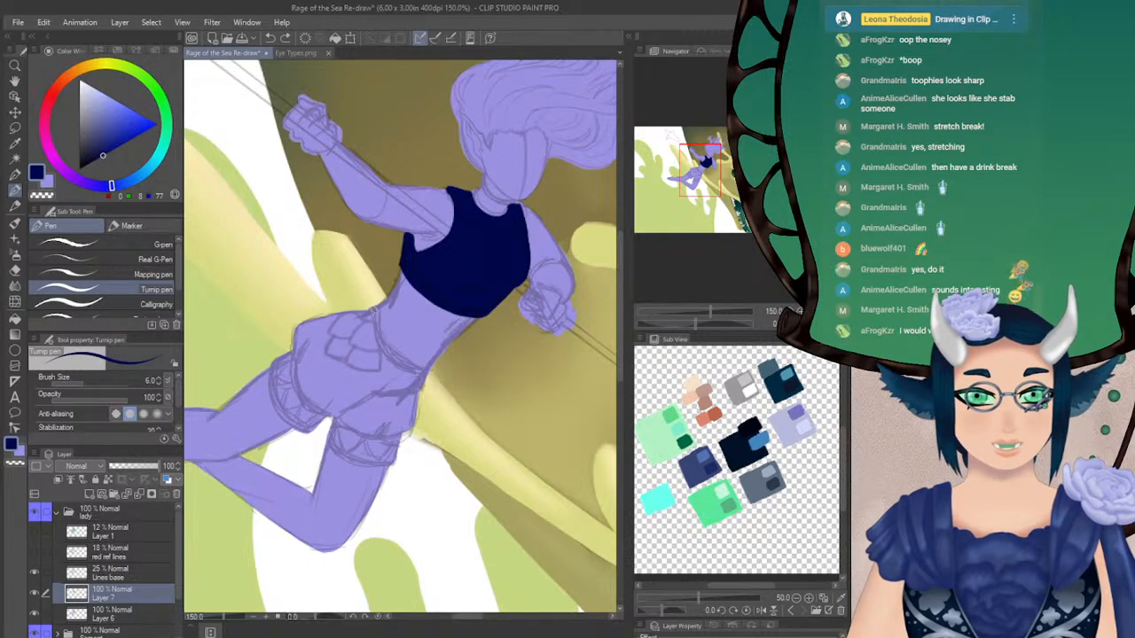
left_click_drag(373, 305, 383, 355)
key("ctrl+z")
left_click_drag(372, 305, 392, 360)
key("ctrl+z")
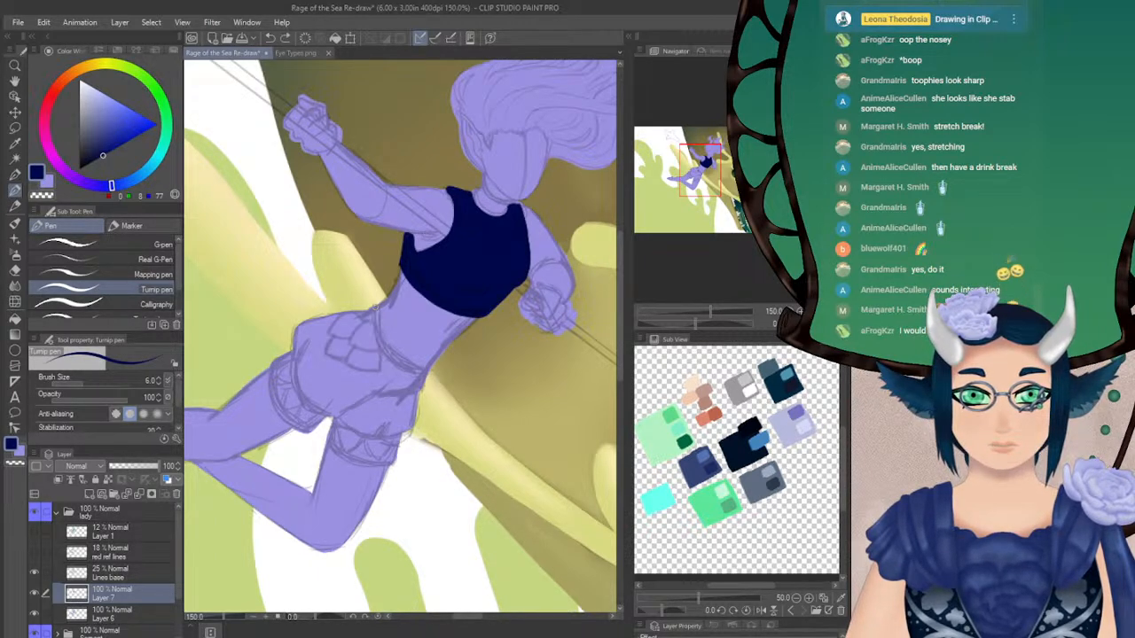
mouse_move(375, 309)
left_mouse_down()
mouse_move(391, 359)
mouse_move(410, 373)
left_mouse_up()
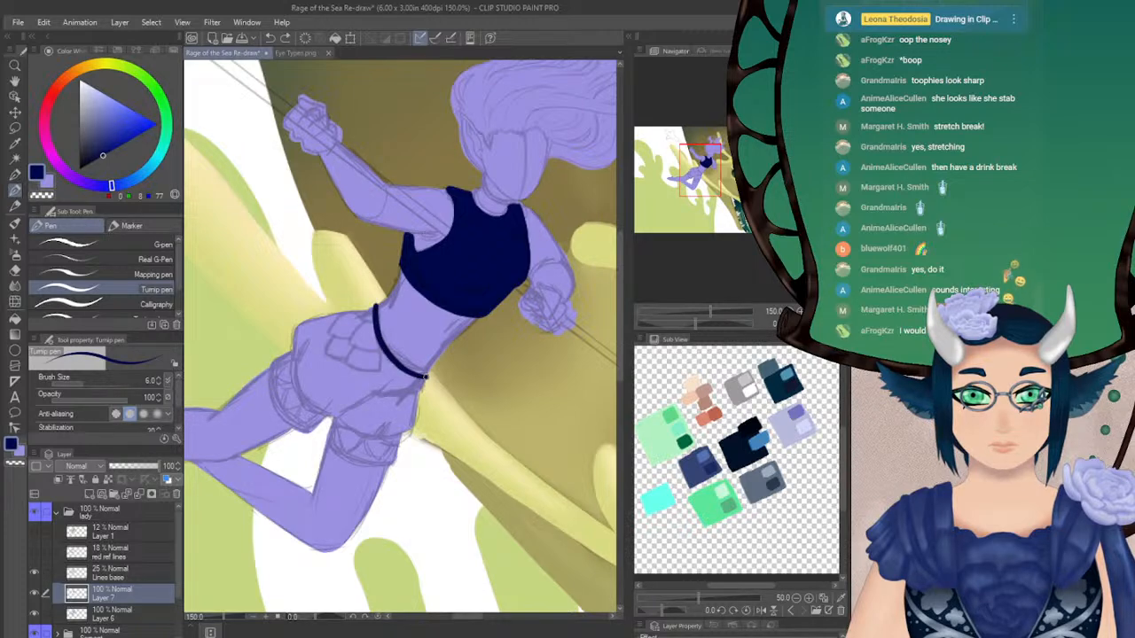
Outline the hip, both leg hems and the outer sides of the lady's shorts in dark navy with the Turnip pen
mouse_move(293, 330)
left_mouse_down()
mouse_move(289, 355)
mouse_move(318, 315)
mouse_move(364, 311)
left_mouse_up()
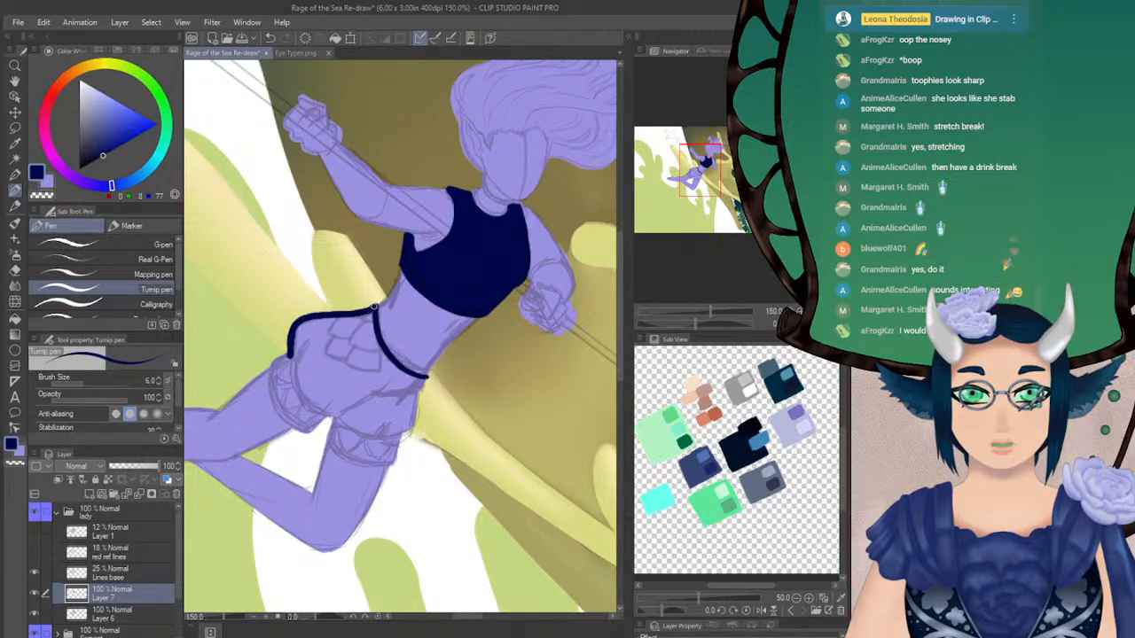
mouse_move(274, 360)
left_mouse_down()
mouse_move(274, 408)
mouse_move(302, 435)
mouse_move(329, 414)
mouse_move(347, 418)
mouse_move(324, 434)
mouse_move(383, 463)
left_mouse_up()
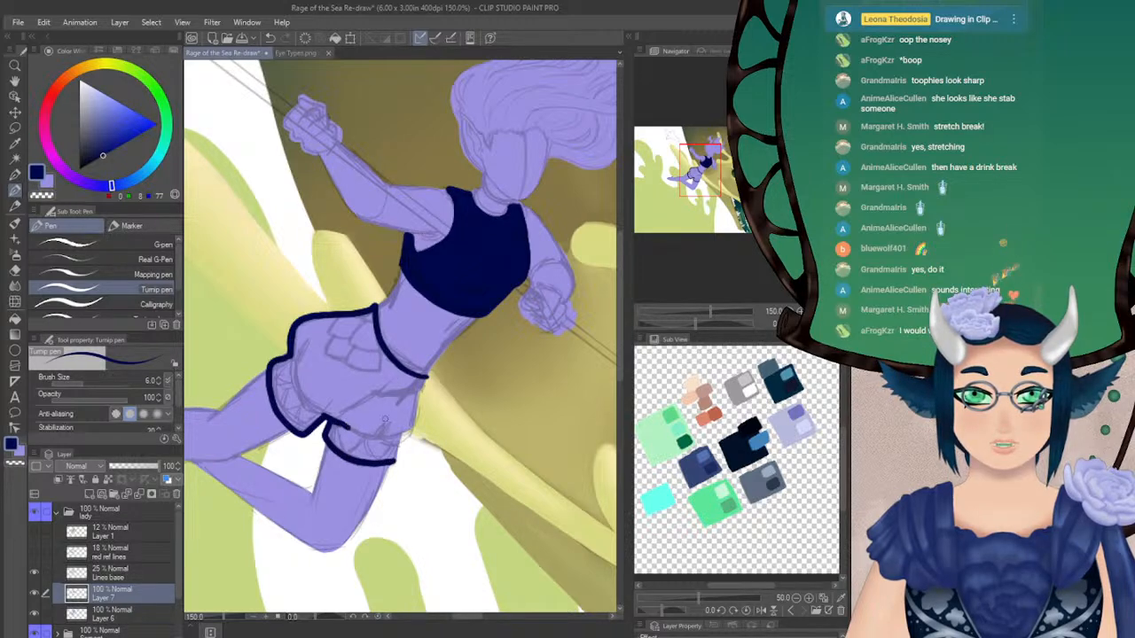
key("ctrl+z")
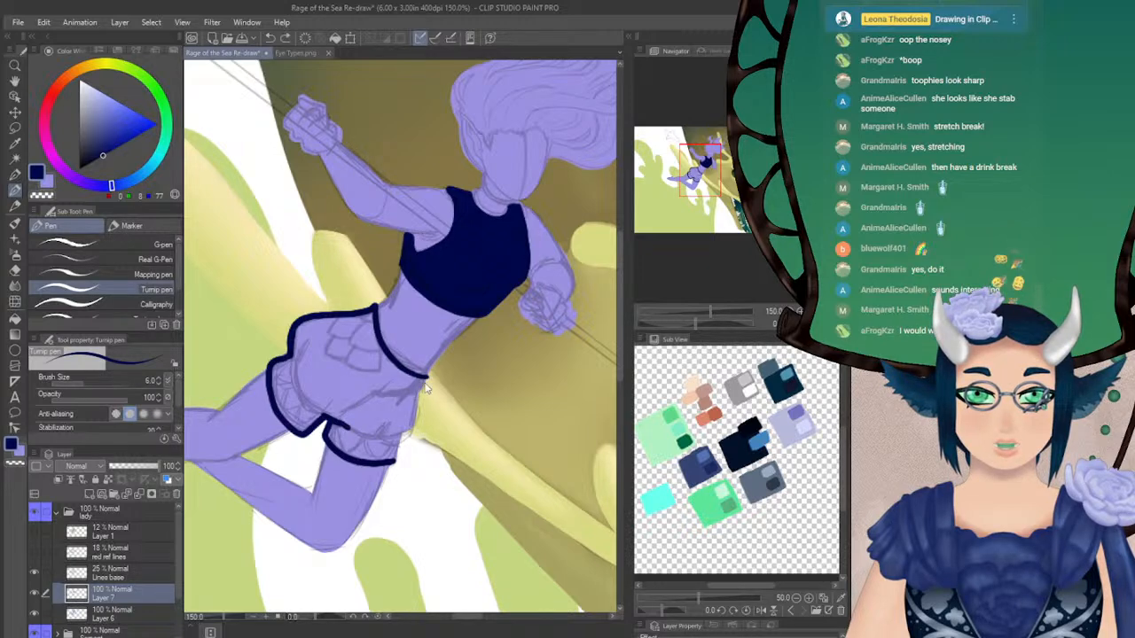
mouse_move(425, 376)
left_mouse_down()
mouse_move(410, 440)
mouse_move(378, 447)
mouse_move(393, 460)
left_mouse_up()
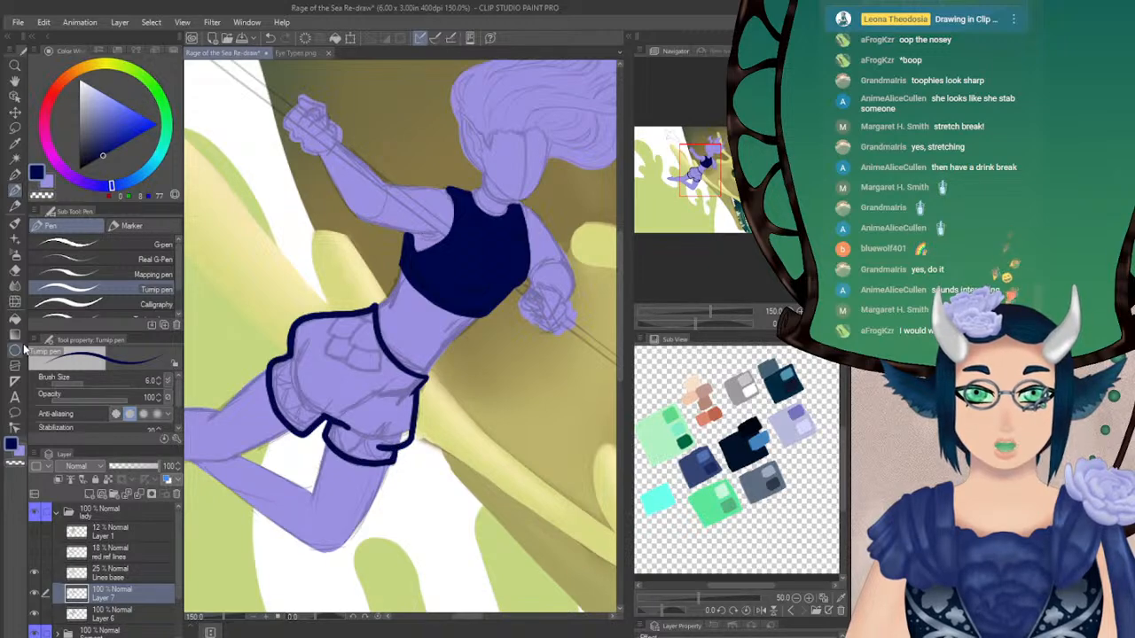
Fill the outlined shorts with dark navy using Refer only to editing layer, and check the figure in a mirrored view
left_click(14, 318)
left_click(336, 378)
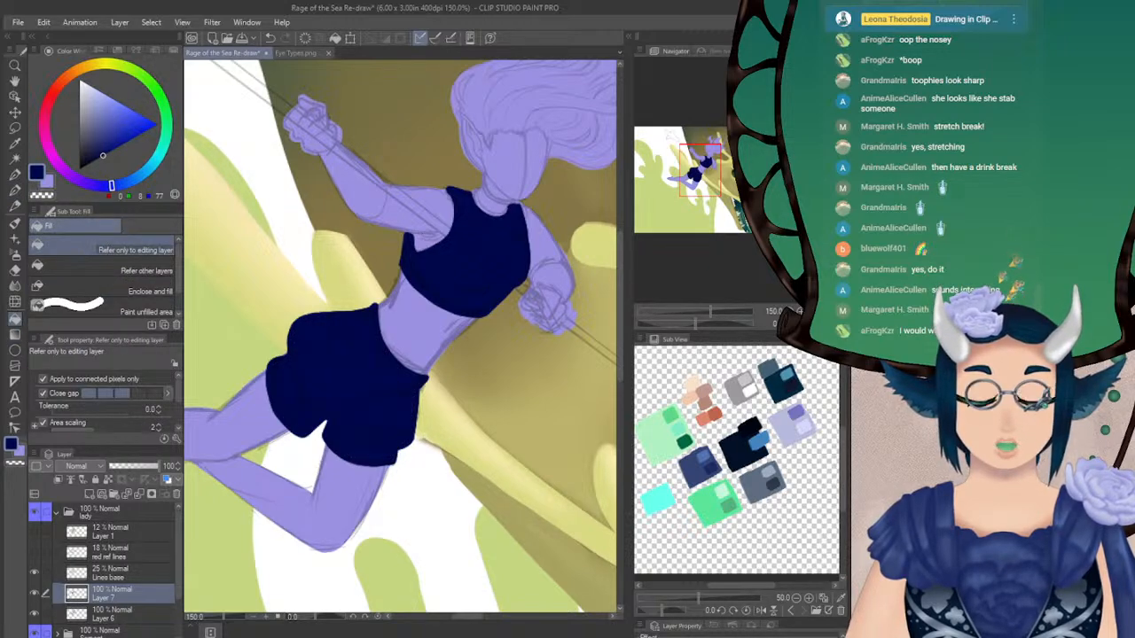
key("h")
left_click_drag(699, 166, 702, 156)
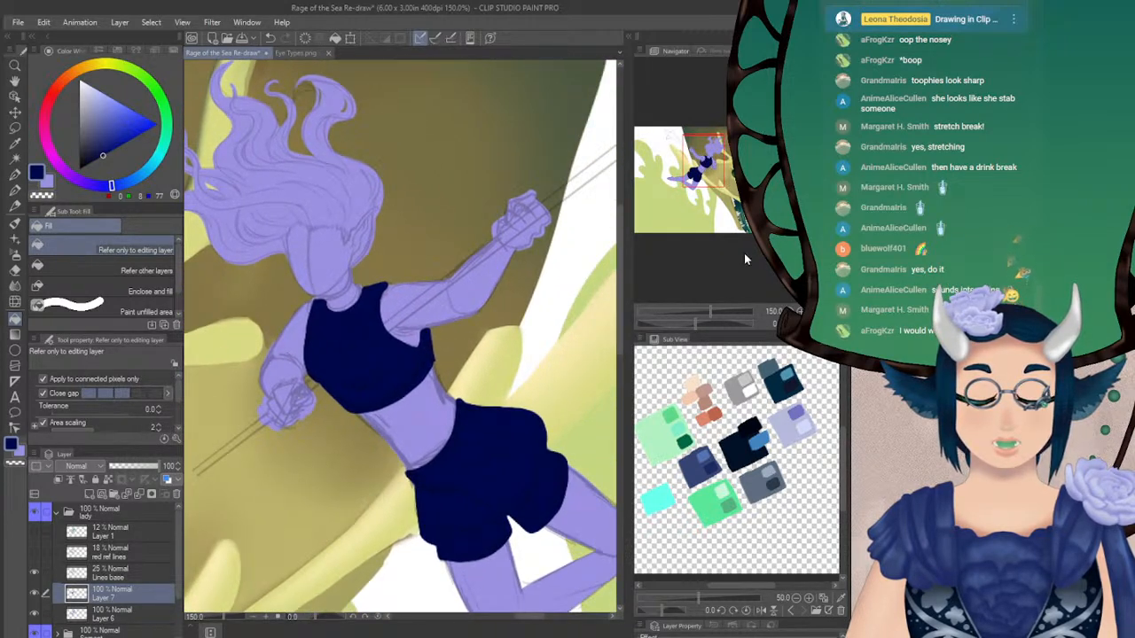
left_click(15, 192)
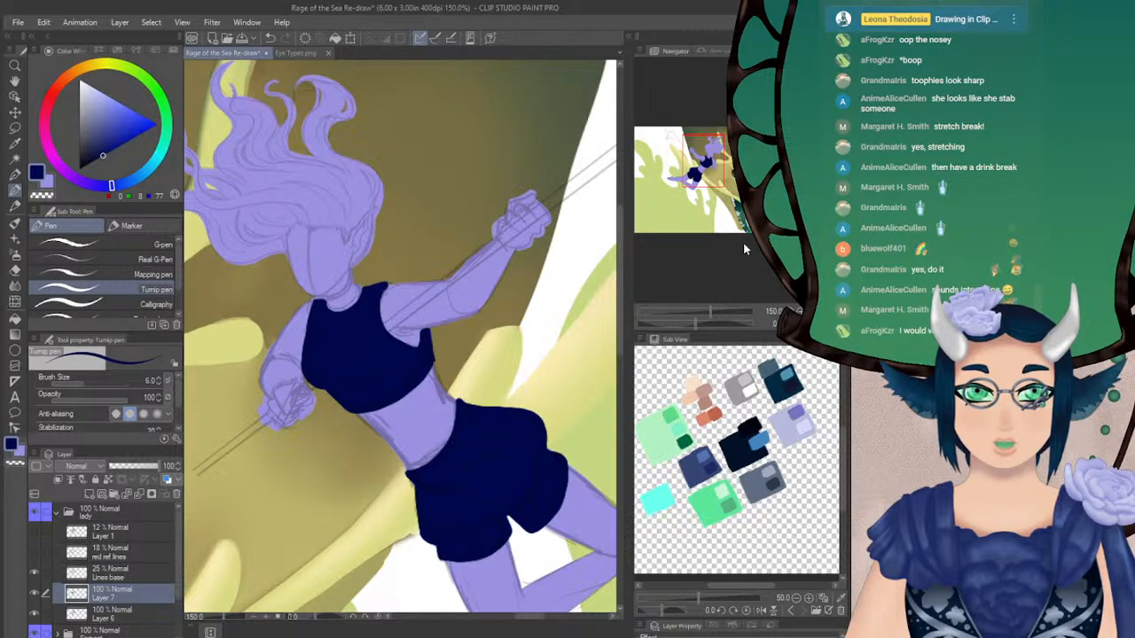
key("h")
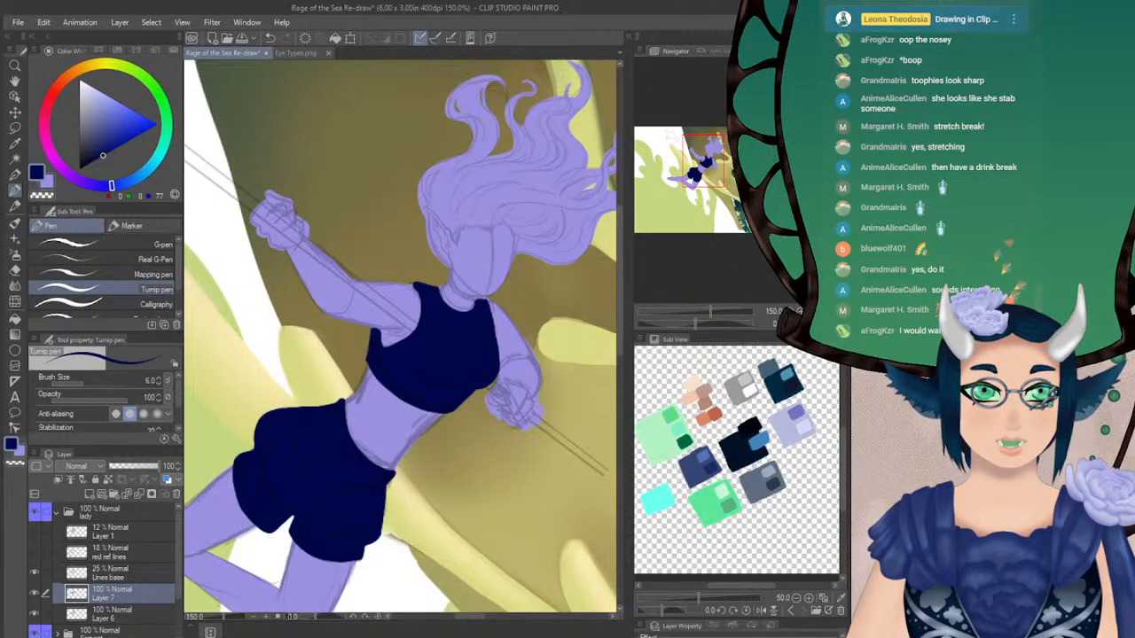
key("h")
left_click_drag(705, 158, 705, 161)
Try a light lavender highlight on the face of the base silhouette layer with the Soft 2 airbrush at size 7.1 and opacity 70
left_click(108, 612)
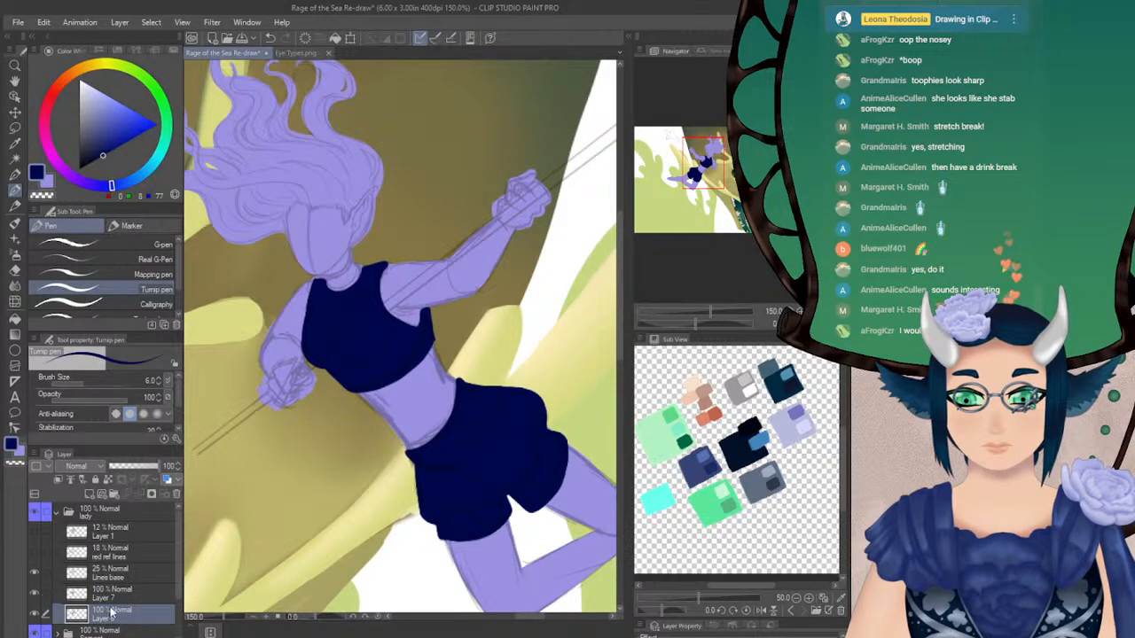
key("x")
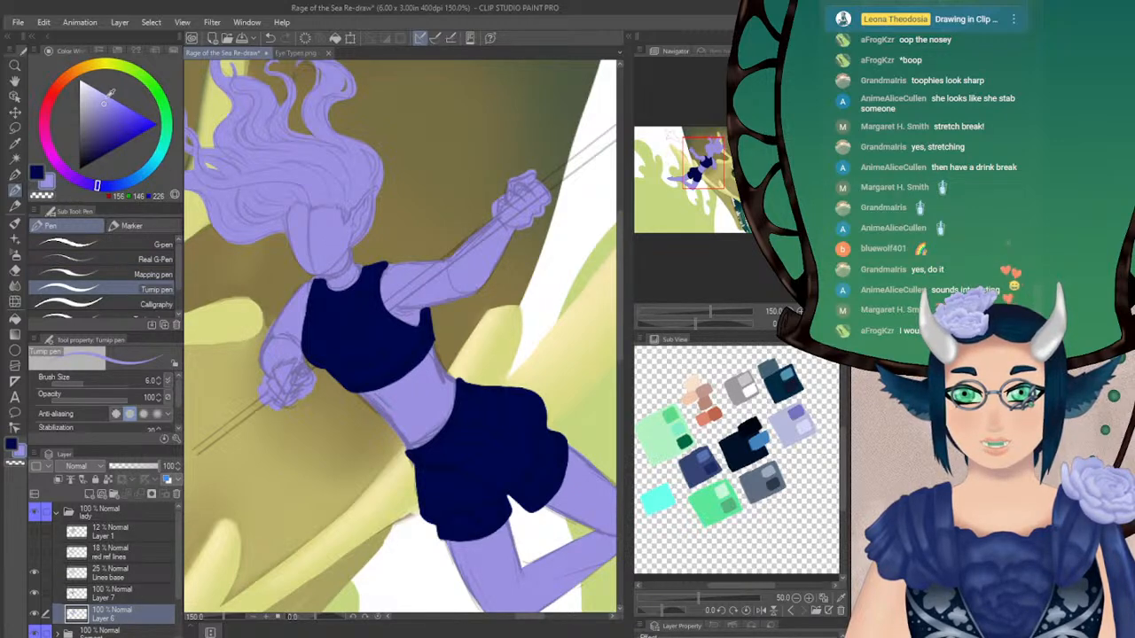
left_click(104, 187)
left_click(104, 90)
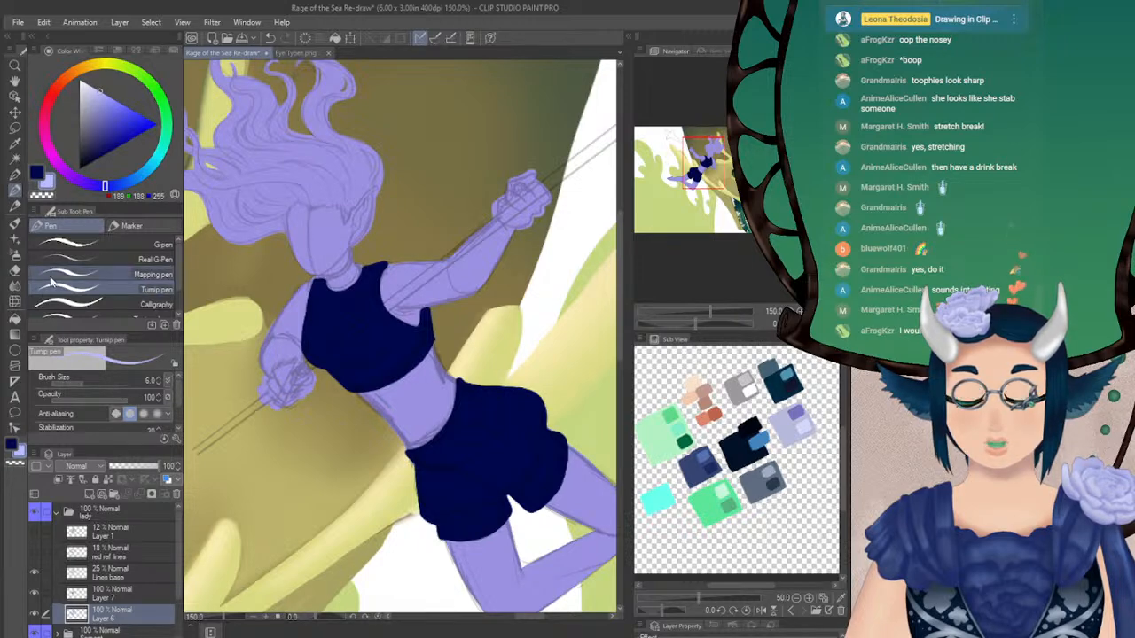
left_click(14, 254)
left_click_drag(89, 380, 89, 378)
left_click_drag(301, 224, 302, 229)
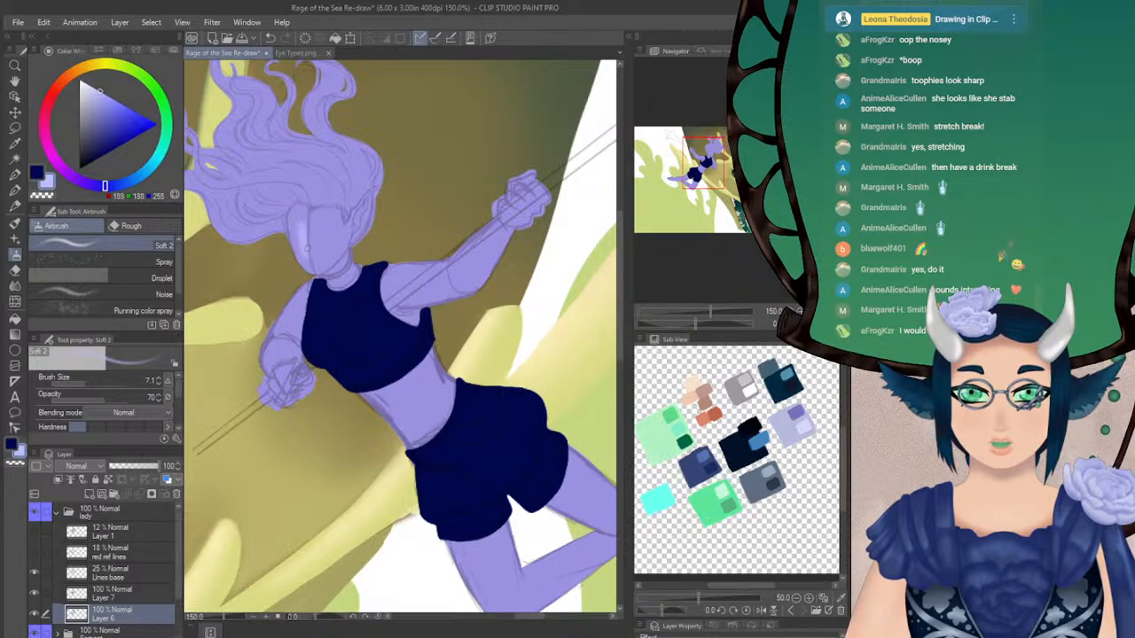
key("ctrl+z")
Try softer airbrush highlights on the face at size 11.5 with opacity 33 and at size 17.4 with opacity 42
left_click(83, 396)
left_click(88, 382)
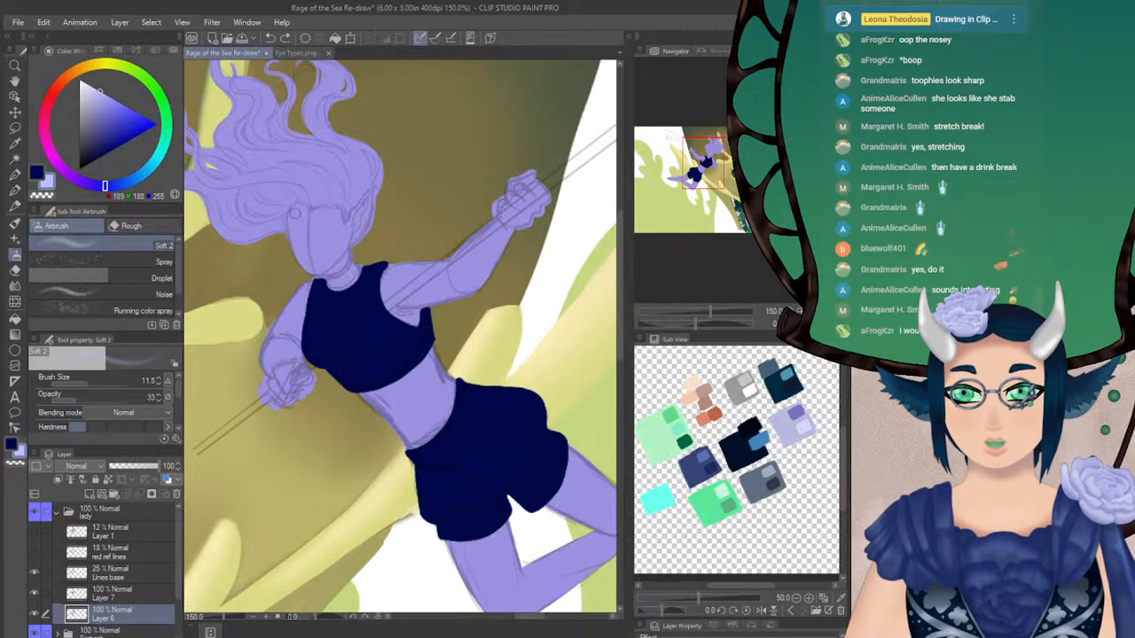
left_click_drag(304, 232, 309, 254)
key("ctrl+z")
left_click(83, 396)
left_click(91, 381)
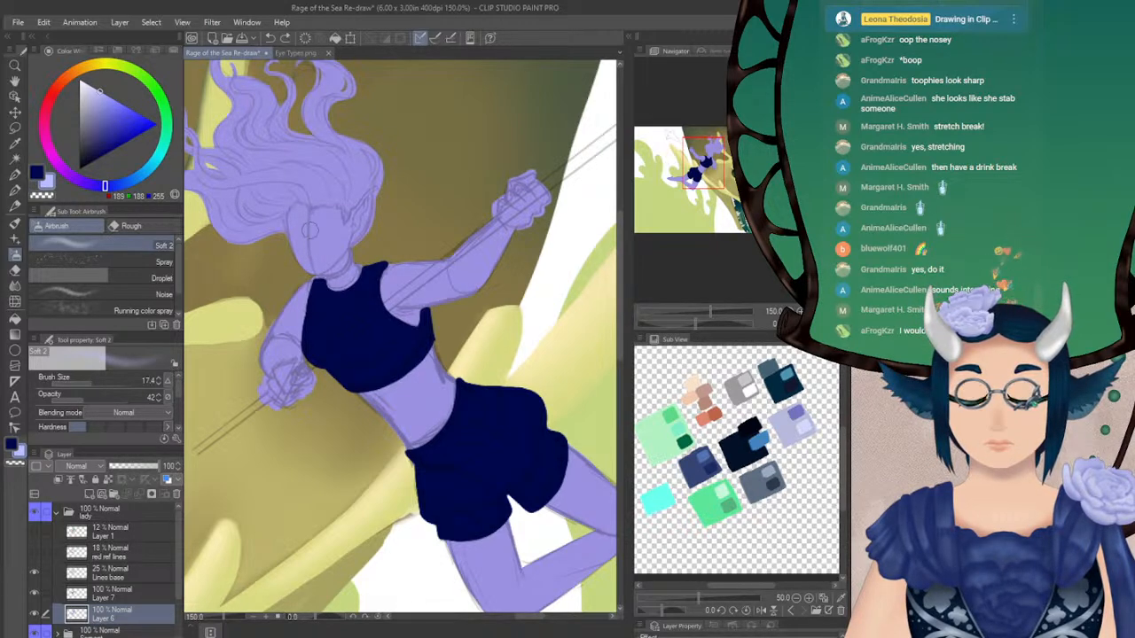
left_click_drag(312, 229, 308, 239)
key("ctrl+z")
Try lightening the whole face with the Soft 2 airbrush at size 14.7 and undo those strokes
left_click(89, 382)
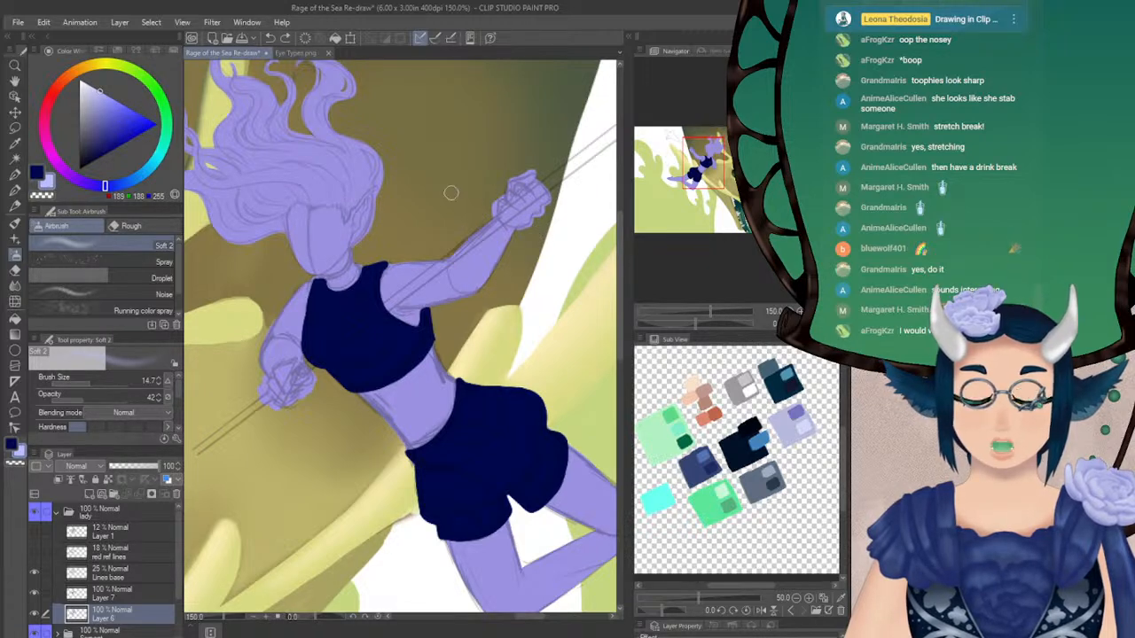
mouse_move(304, 206)
left_mouse_down()
mouse_move(310, 248)
mouse_move(306, 239)
mouse_move(326, 254)
mouse_move(331, 233)
mouse_move(306, 220)
mouse_move(321, 229)
left_mouse_up()
left_click_drag(700, 323, 720, 320)
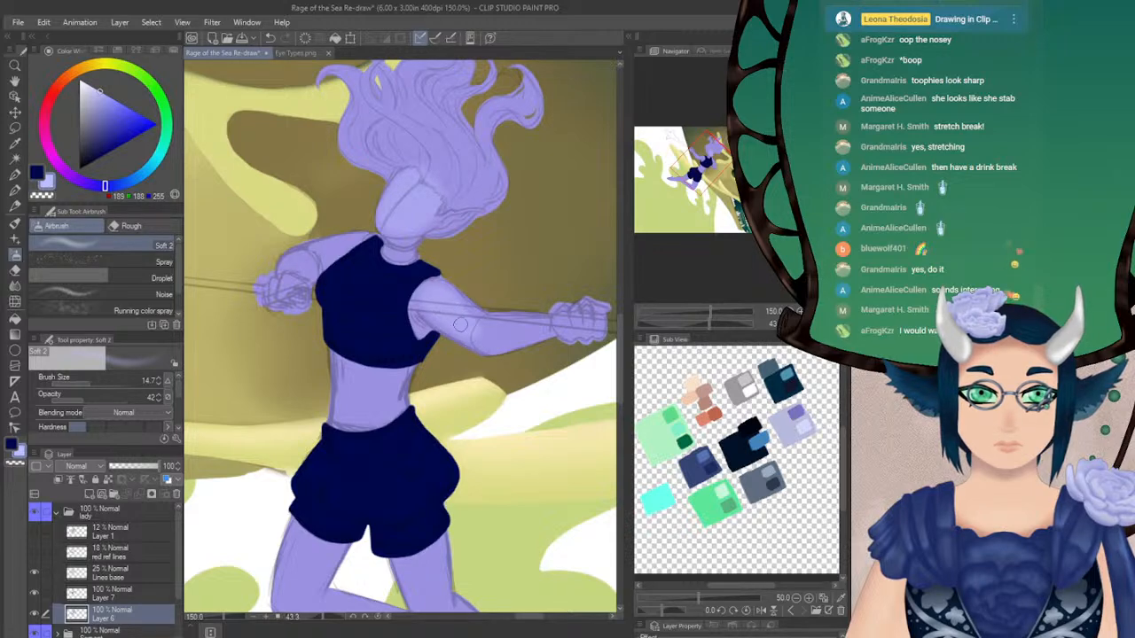
left_click(824, 323)
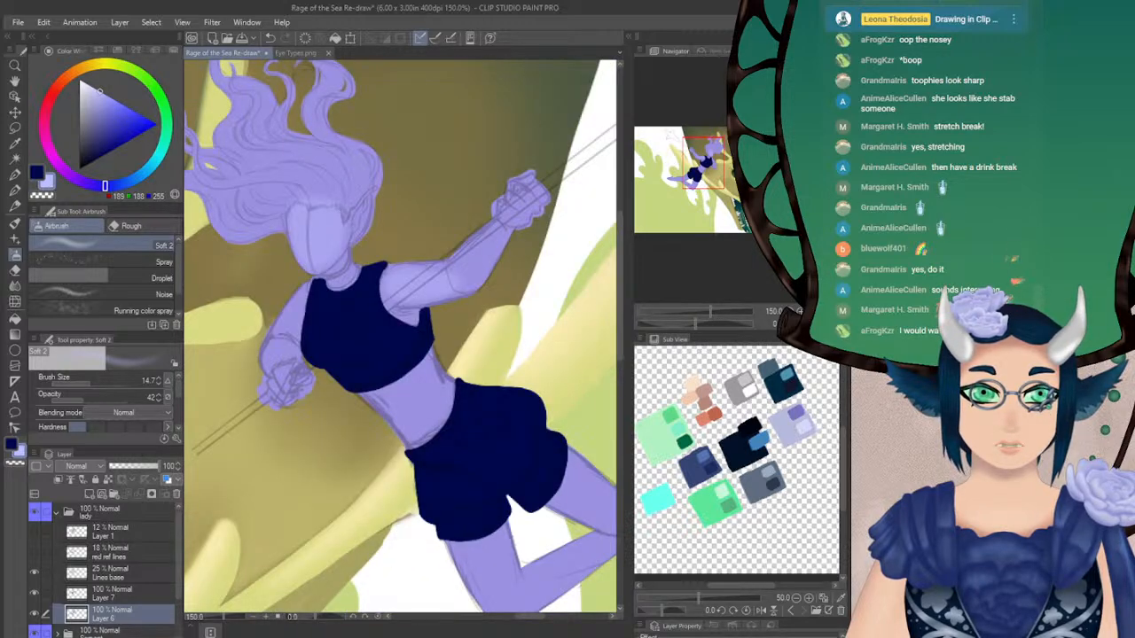
key("ctrl+z")
key("ctrl+z")
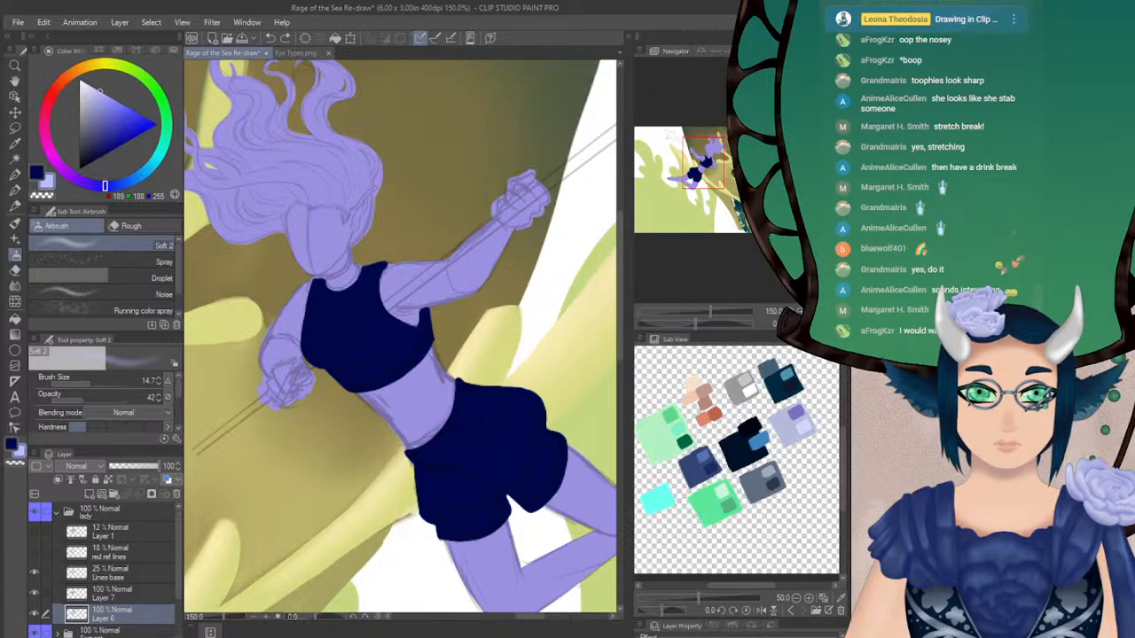
Try repainting the base silhouette in a brighter violet with transparent pixels locked and the Turnip pen at size 202.2
left_click(329, 232, "alt")
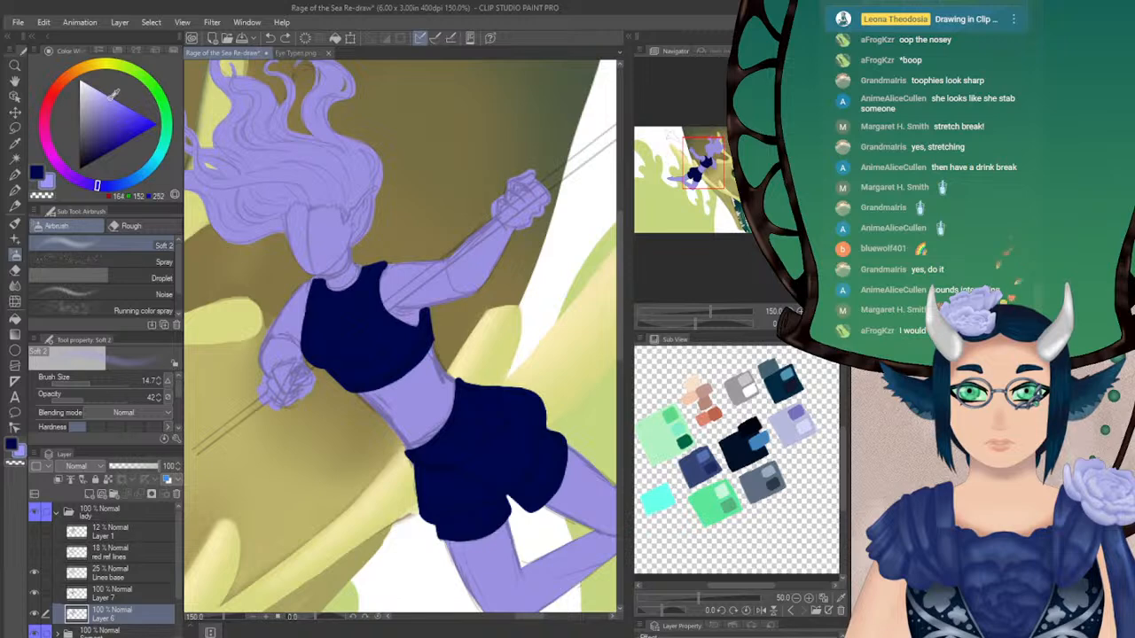
left_click(15, 191)
left_click(89, 380)
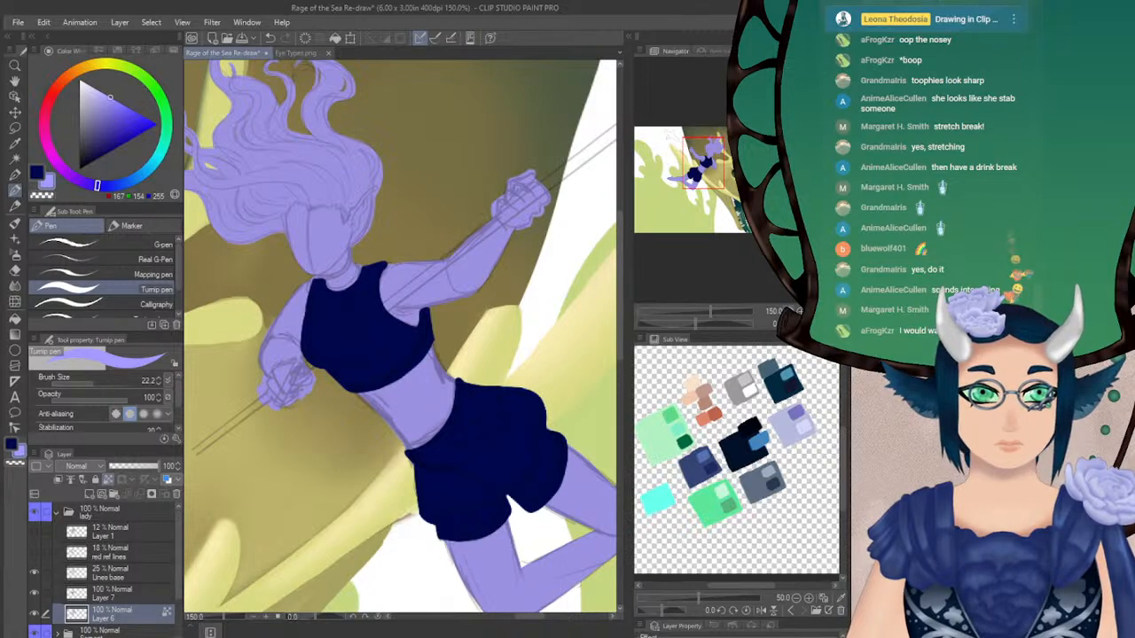
key("ctrl+minus")
left_click(110, 381)
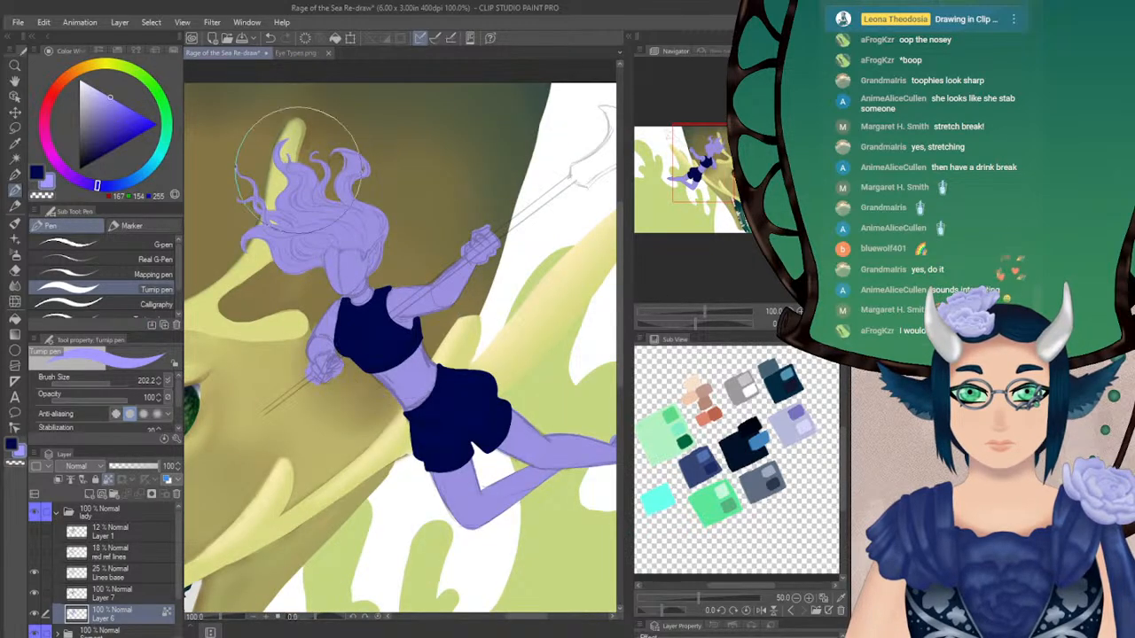
left_click_drag(472, 437, 532, 496)
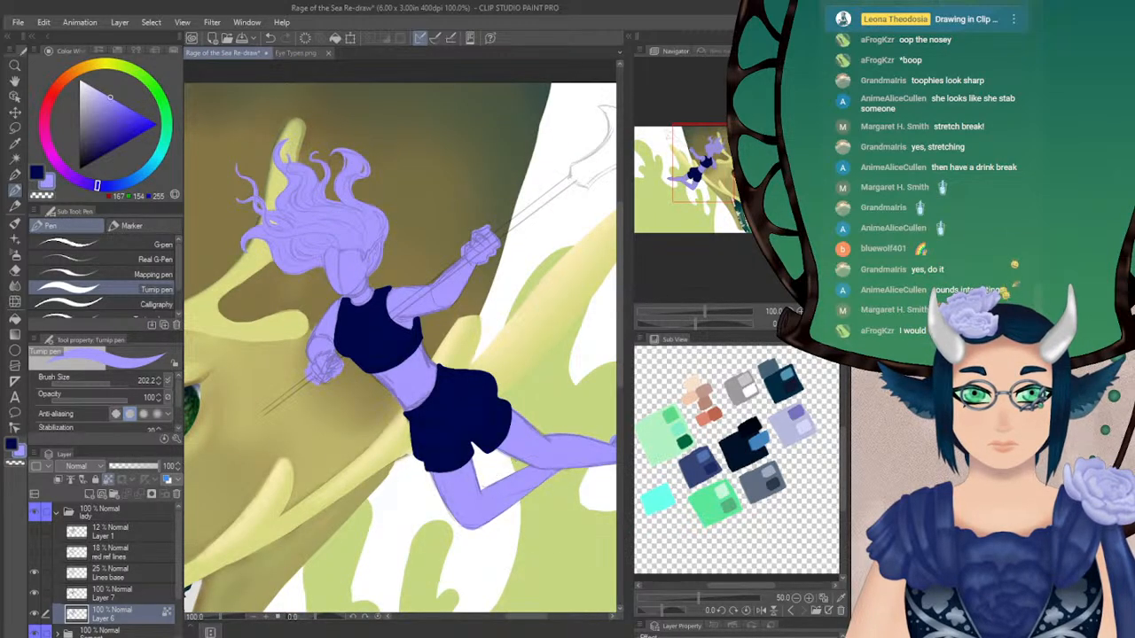
left_click_drag(514, 417, 401, 373)
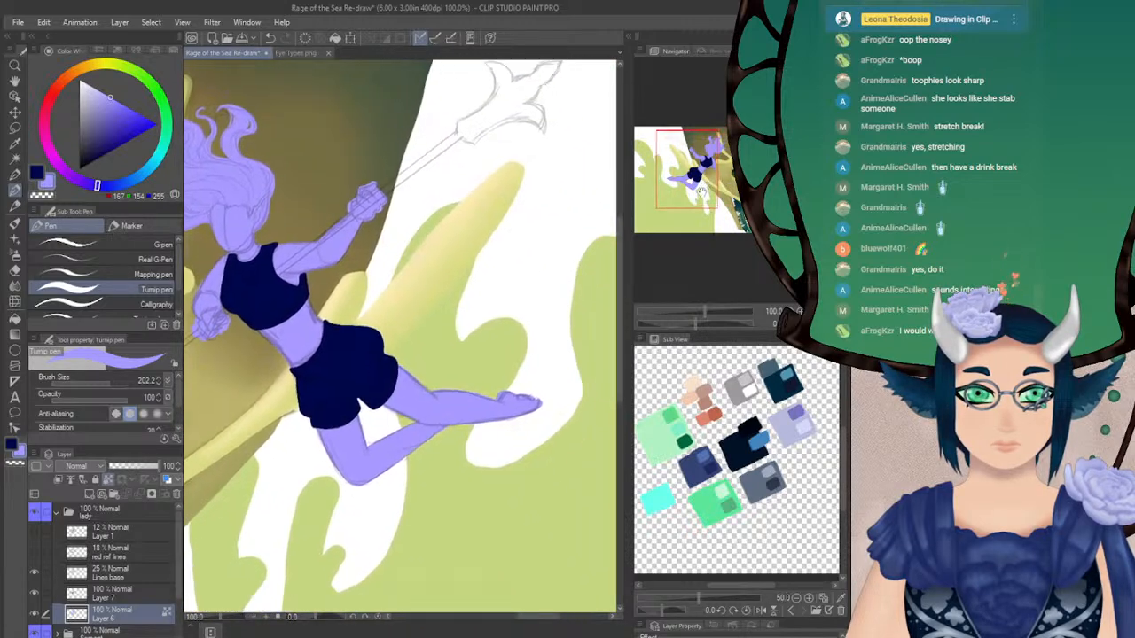
Lock transparent pixels on the clothing layer and repaint the top and shorts in a brighter blue (40, 50, 151)
left_click(95, 595)
left_click_drag(699, 170, 701, 168)
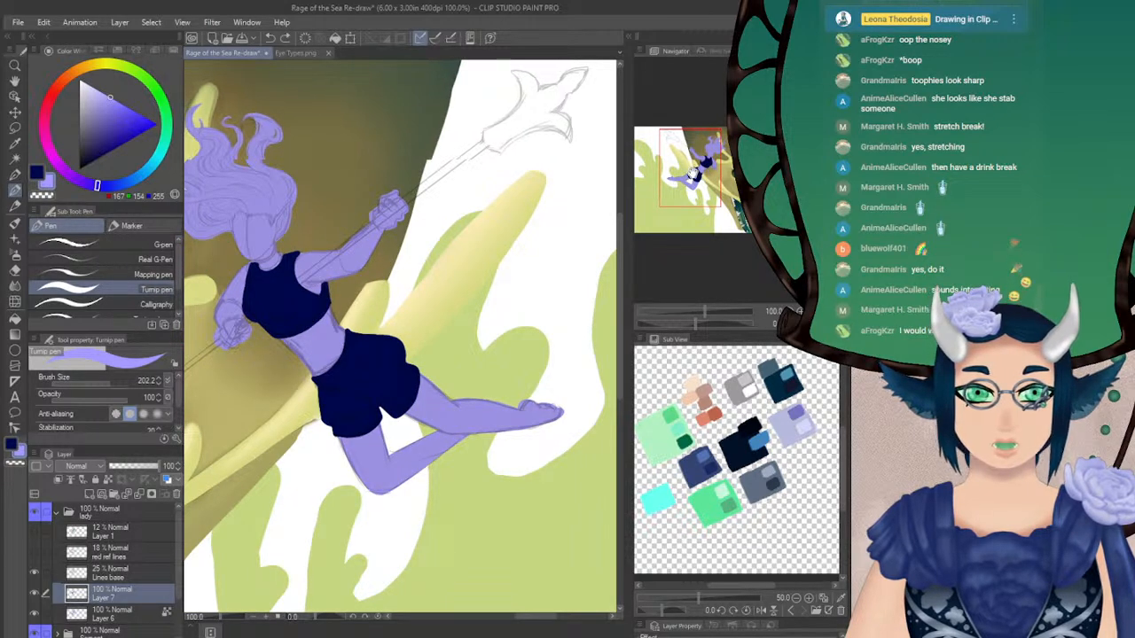
left_click_drag(660, 170, 676, 170)
left_click(395, 299, "alt")
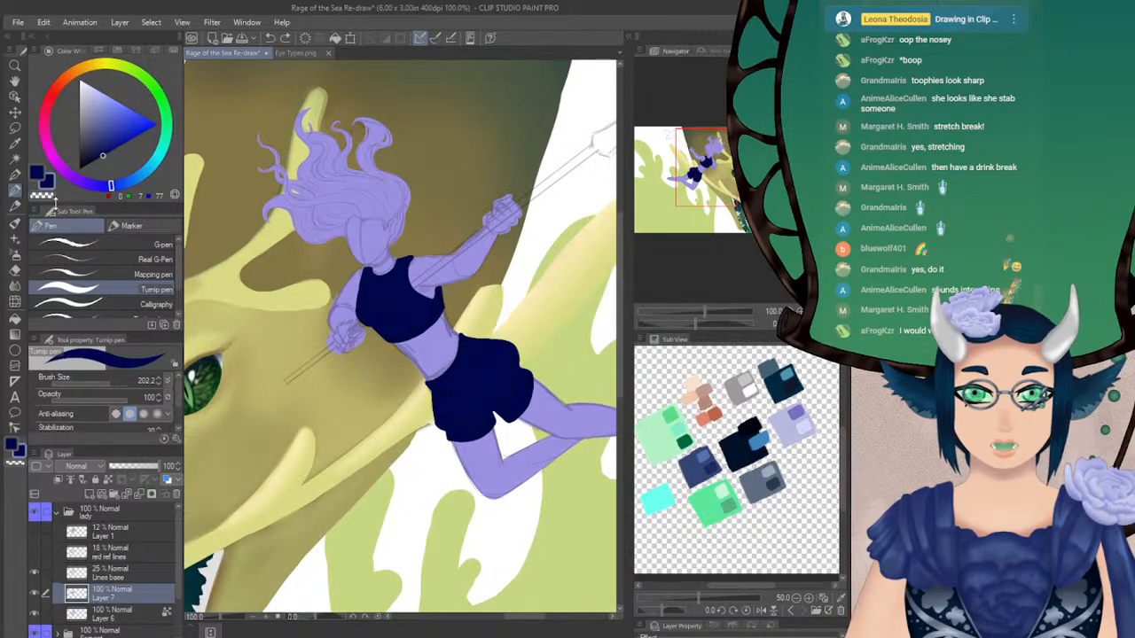
left_click_drag(103, 152, 116, 134)
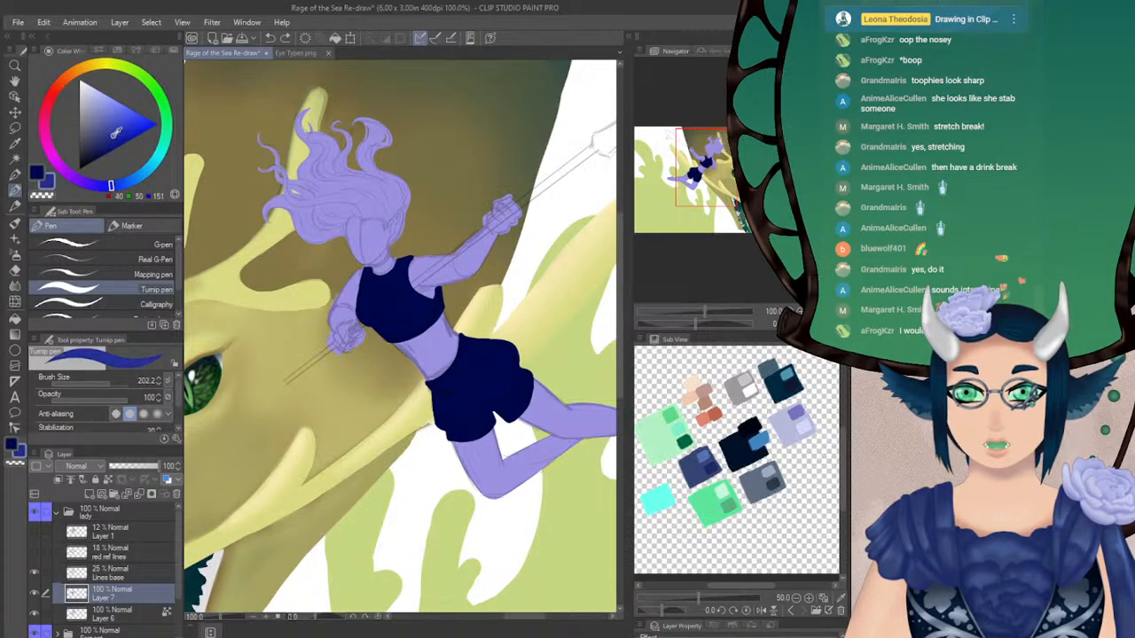
mouse_move(376, 262)
left_mouse_down()
mouse_move(375, 323)
mouse_move(401, 277)
mouse_move(392, 323)
mouse_move(497, 417)
left_mouse_up()
key("ctrl+z")
mouse_move(712, 168)
left_mouse_down()
mouse_move(698, 173)
mouse_move(708, 183)
mouse_move(699, 174)
mouse_move(716, 177)
left_mouse_up()
key("h")
key("h")
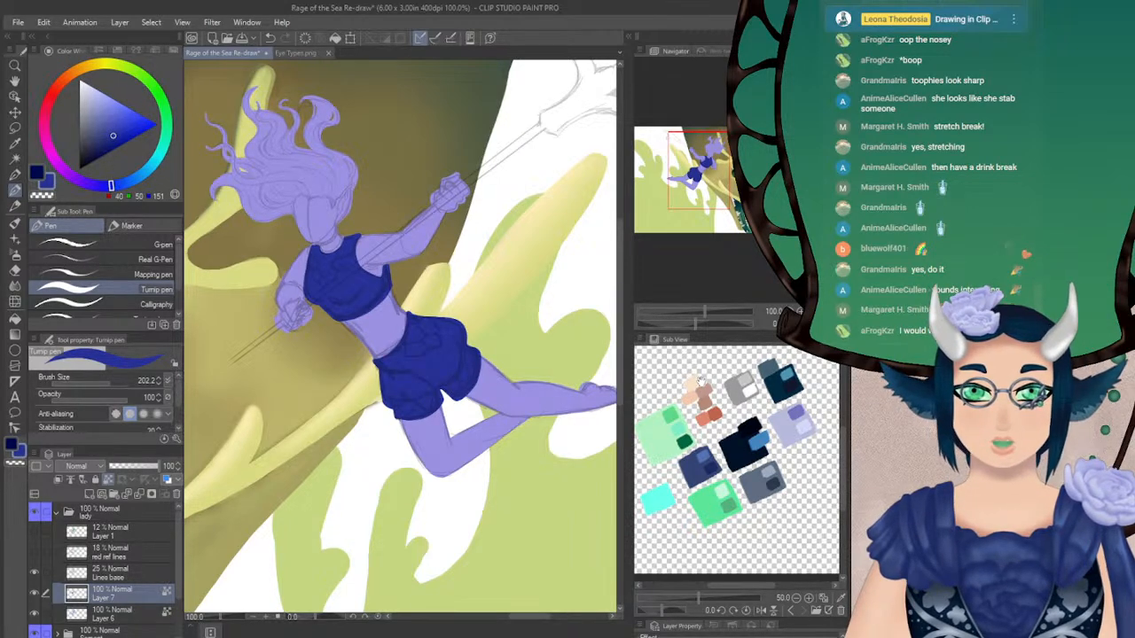
On the base silhouette layer, set the Turnip pen to size 14.7 and mix a dark purple (35, 18, 81) from the sampled violet
mouse_move(698, 170)
left_mouse_down()
mouse_move(714, 180)
mouse_move(701, 160)
left_mouse_up()
left_click(117, 612)
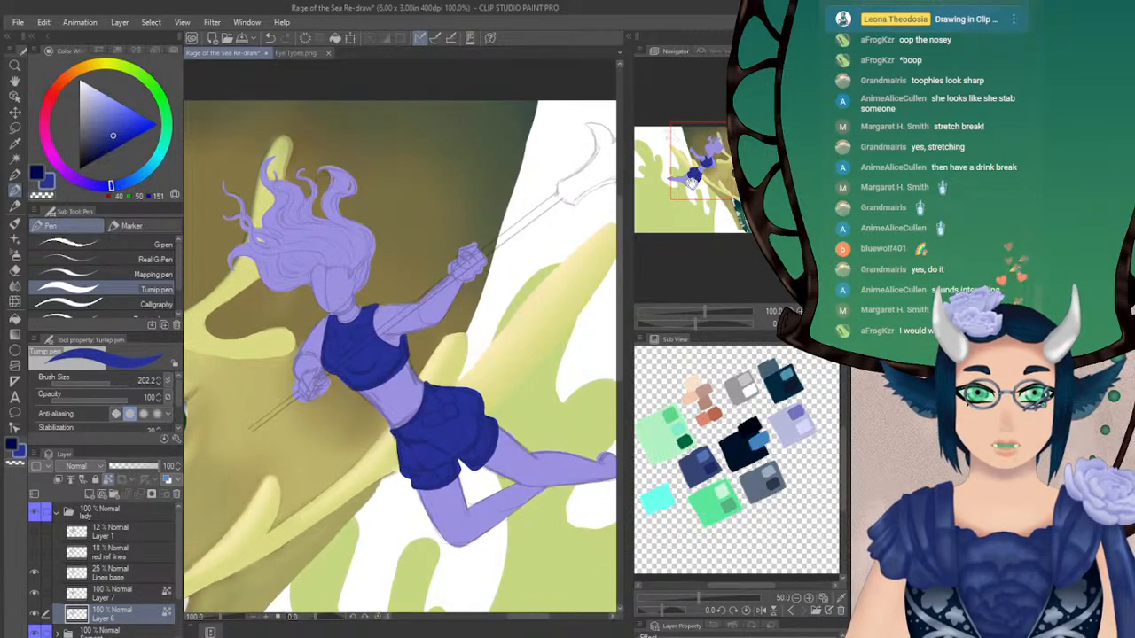
left_click_drag(99, 385, 90, 383)
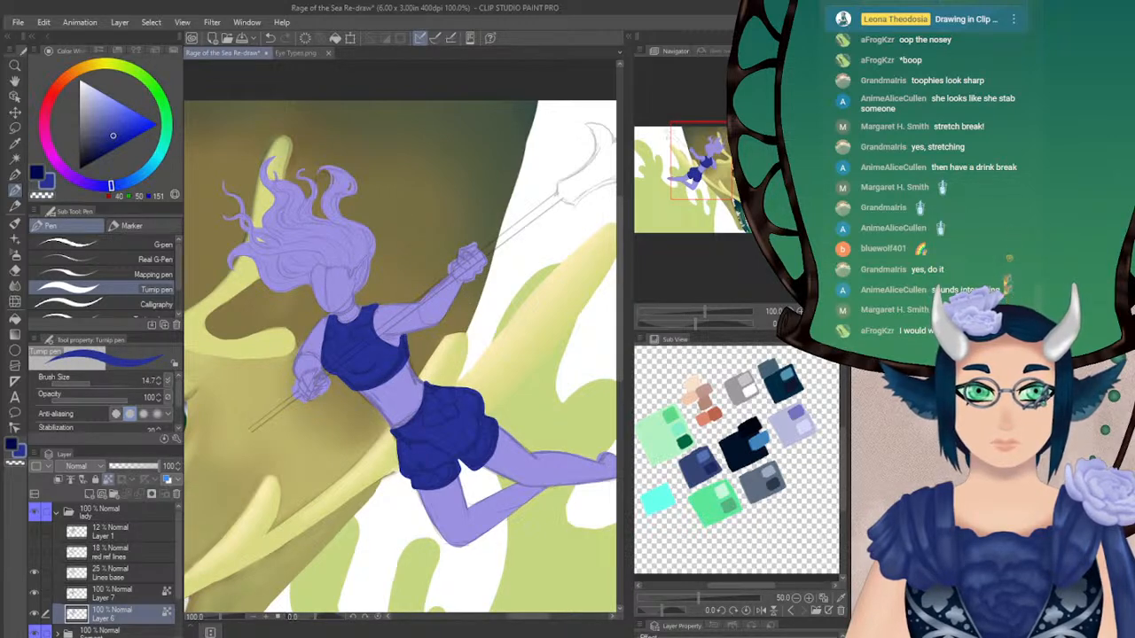
left_click(801, 311)
mouse_move(705, 161)
left_mouse_down()
mouse_move(693, 163)
mouse_move(707, 159)
left_mouse_up()
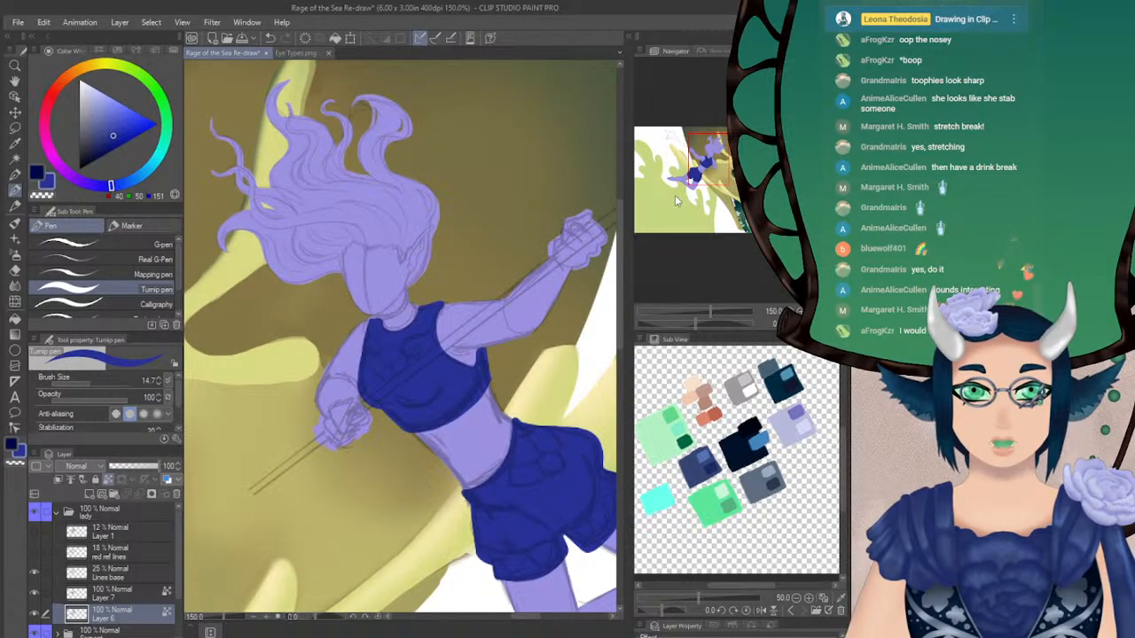
left_click_drag(710, 159, 709, 155)
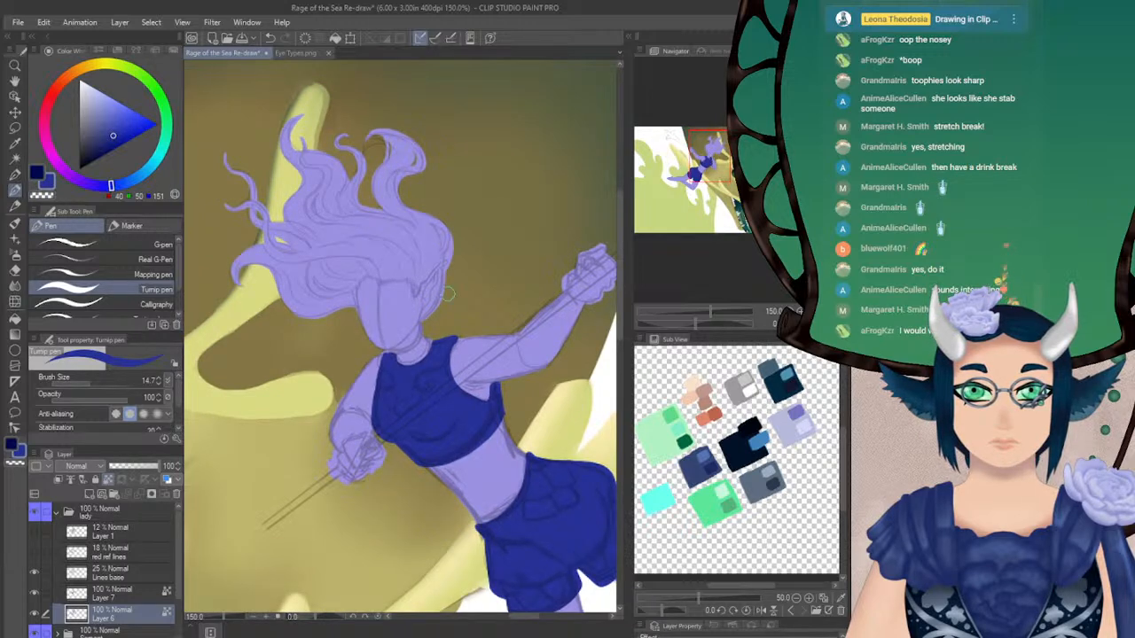
left_click(401, 305, "alt")
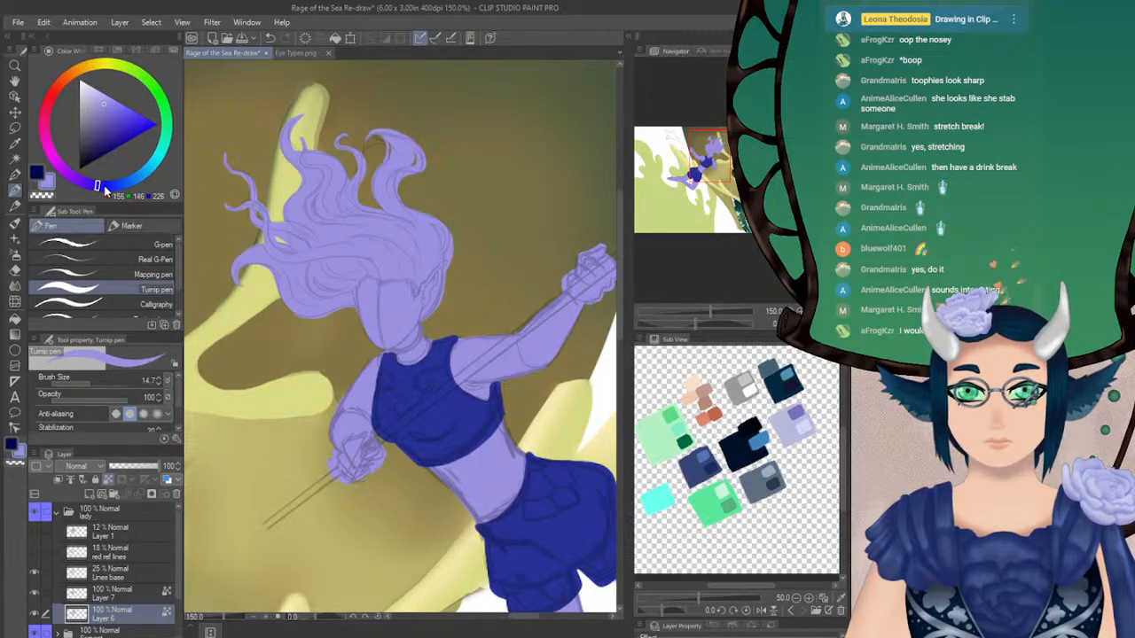
left_click_drag(102, 188, 89, 185)
left_click(101, 144)
left_click(99, 152)
Try broad dark purple strokes over the hair along the hairline above the face
mouse_move(358, 247)
left_mouse_down()
mouse_move(387, 272)
mouse_move(401, 257)
mouse_move(414, 302)
left_mouse_up()
left_click_drag(708, 161, 710, 155)
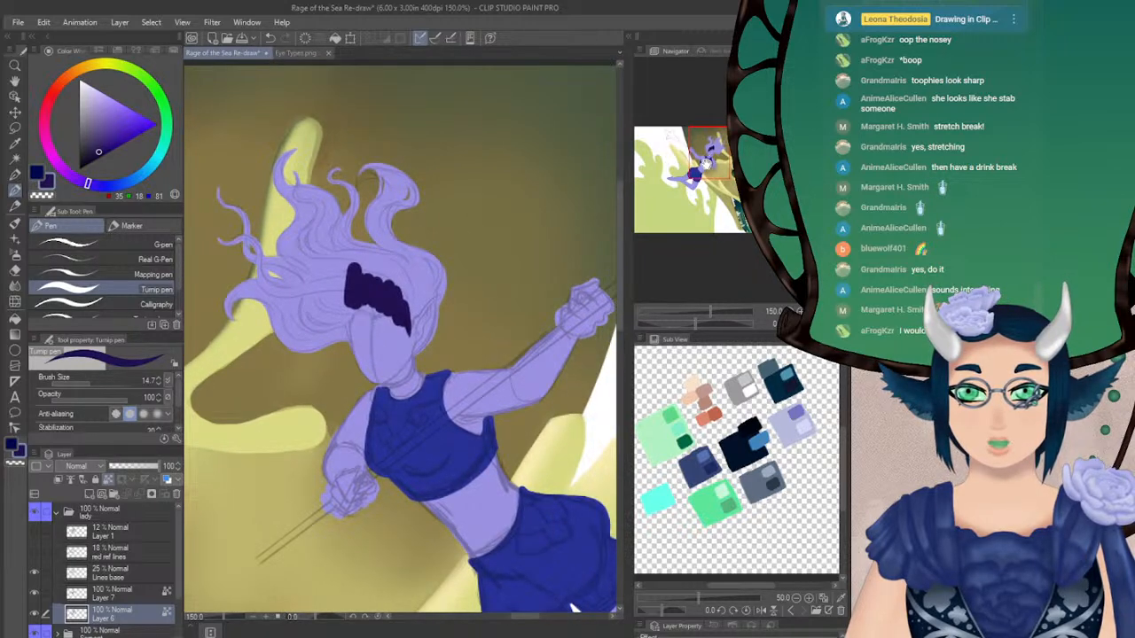
key("ctrl+z")
Reduce the Turnip pen to size 6 and line the hairline across the forehead in dark purple
left_click(158, 383)
left_click(159, 383)
left_click(159, 383)
left_click(159, 383)
left_click(158, 383)
left_click(158, 383)
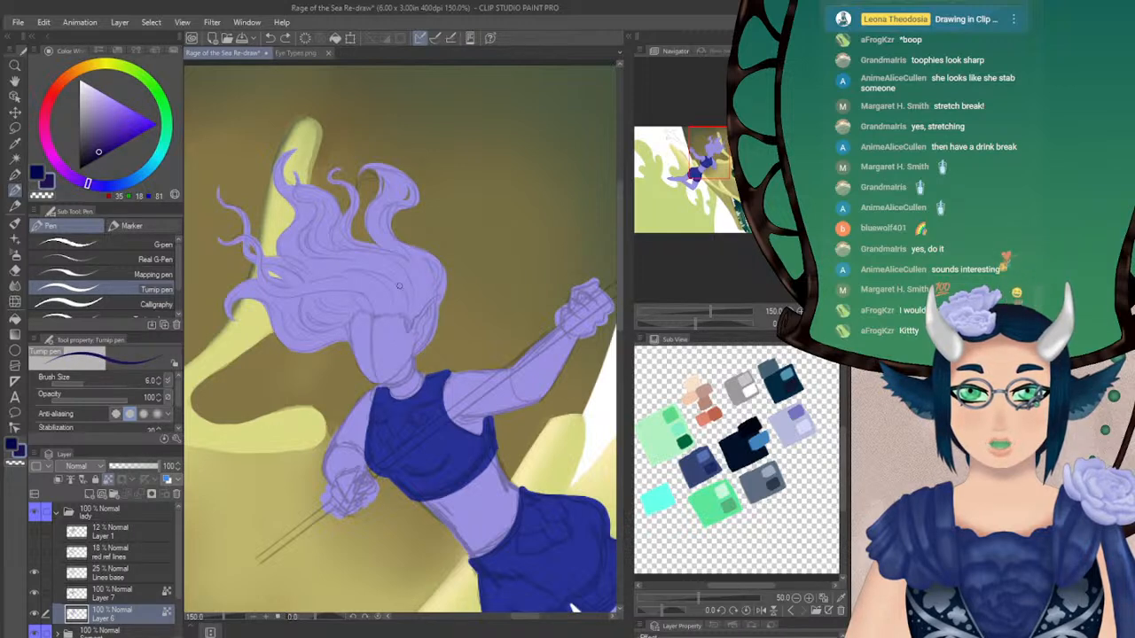
left_click_drag(359, 293, 366, 307)
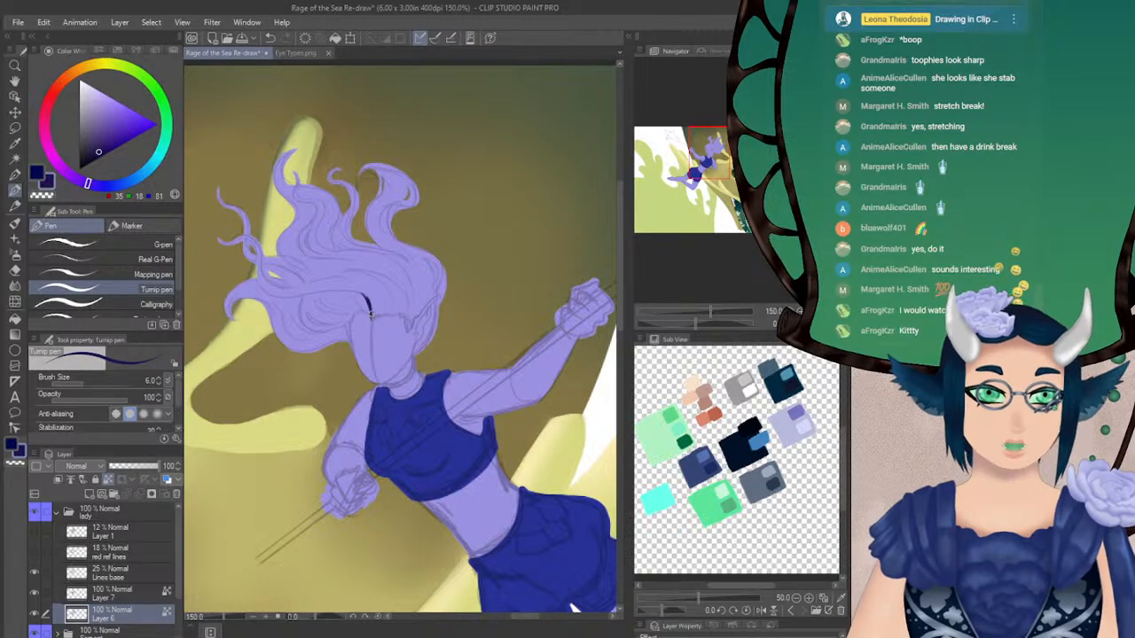
left_click_drag(369, 308, 374, 322)
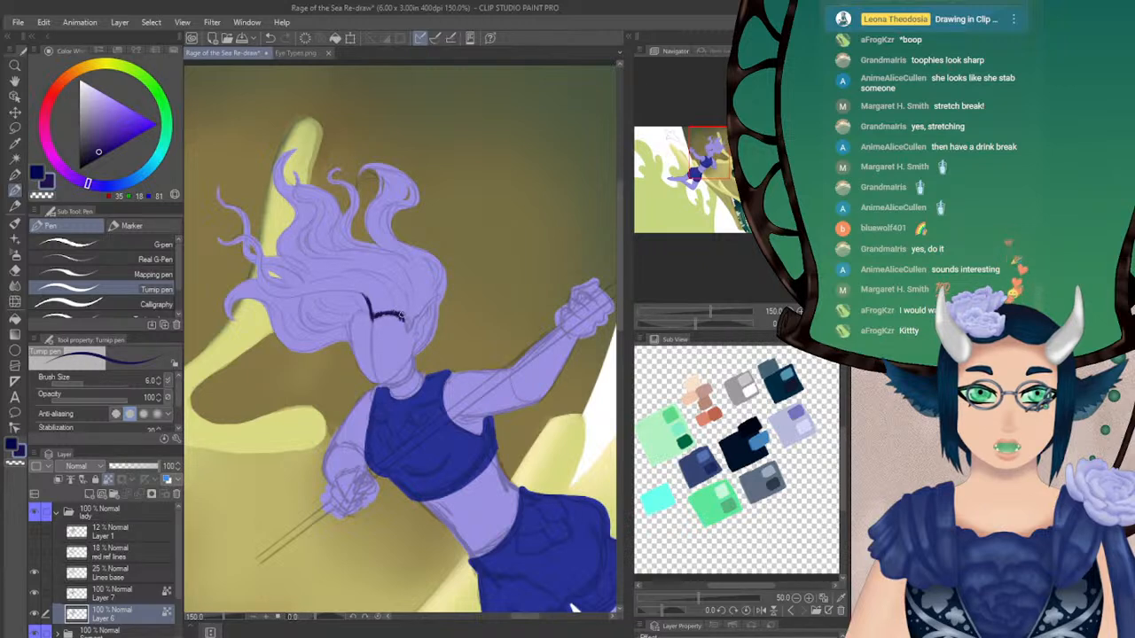
Line the hair's edges along both sides of the face in dark purple, redoing the strokes near the ear
mouse_move(406, 325)
left_mouse_down()
mouse_move(410, 335)
mouse_move(391, 309)
mouse_move(408, 328)
mouse_move(442, 289)
left_mouse_up()
key("ctrl+z")
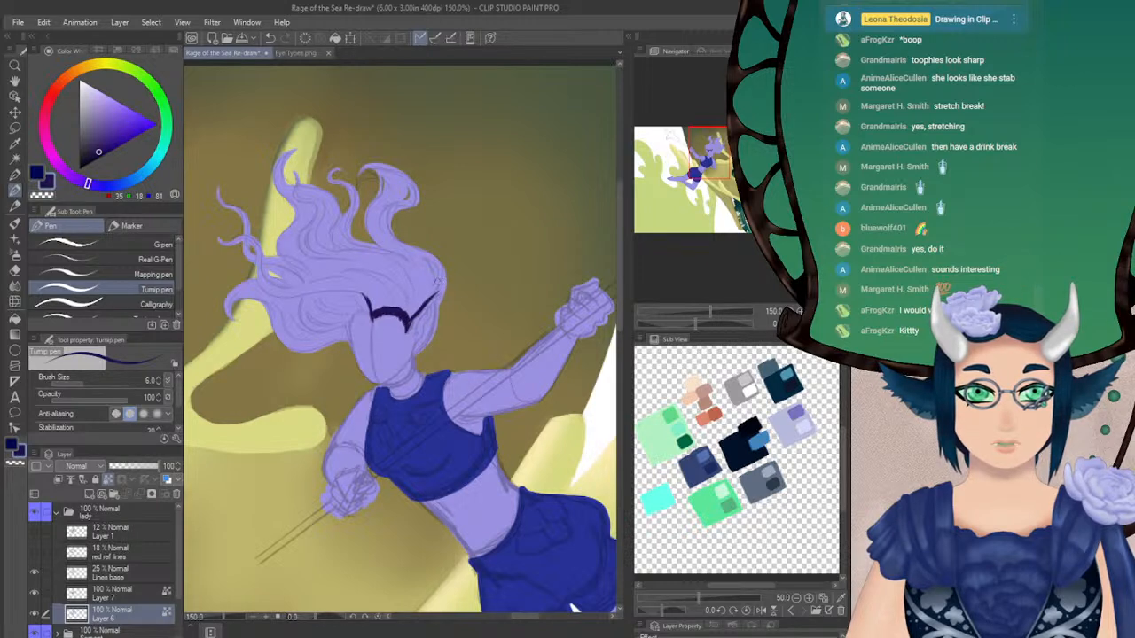
key("ctrl+z")
mouse_move(406, 324)
left_mouse_down()
mouse_move(396, 310)
mouse_move(417, 318)
mouse_move(419, 351)
mouse_move(412, 324)
mouse_move(417, 350)
mouse_move(446, 268)
left_mouse_up()
key("ctrl+z")
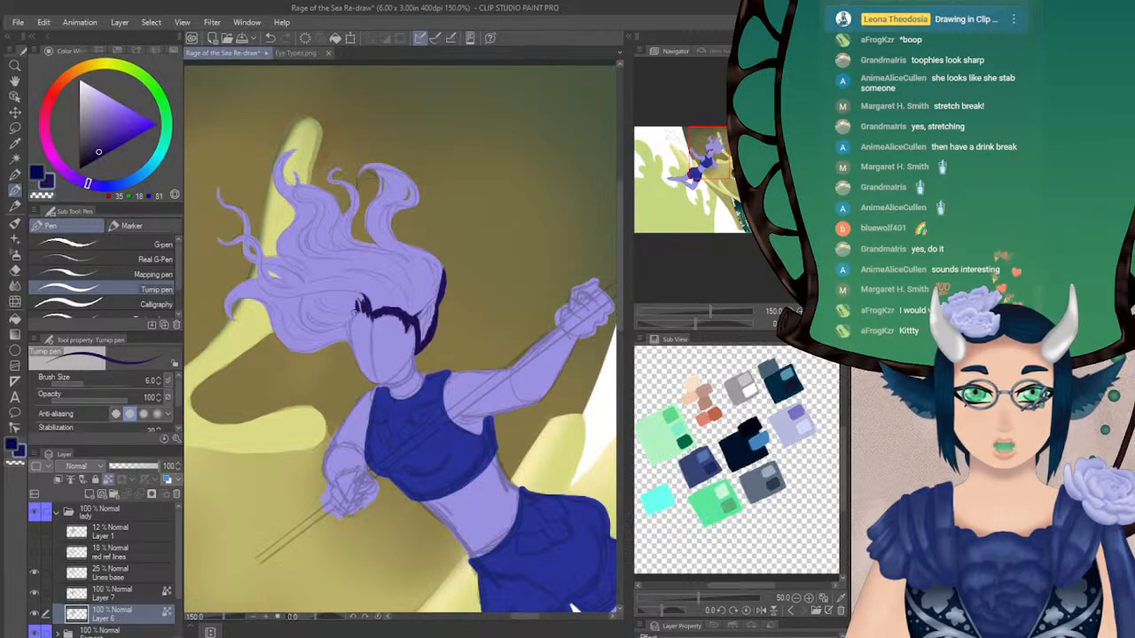
left_click_drag(351, 315, 348, 345)
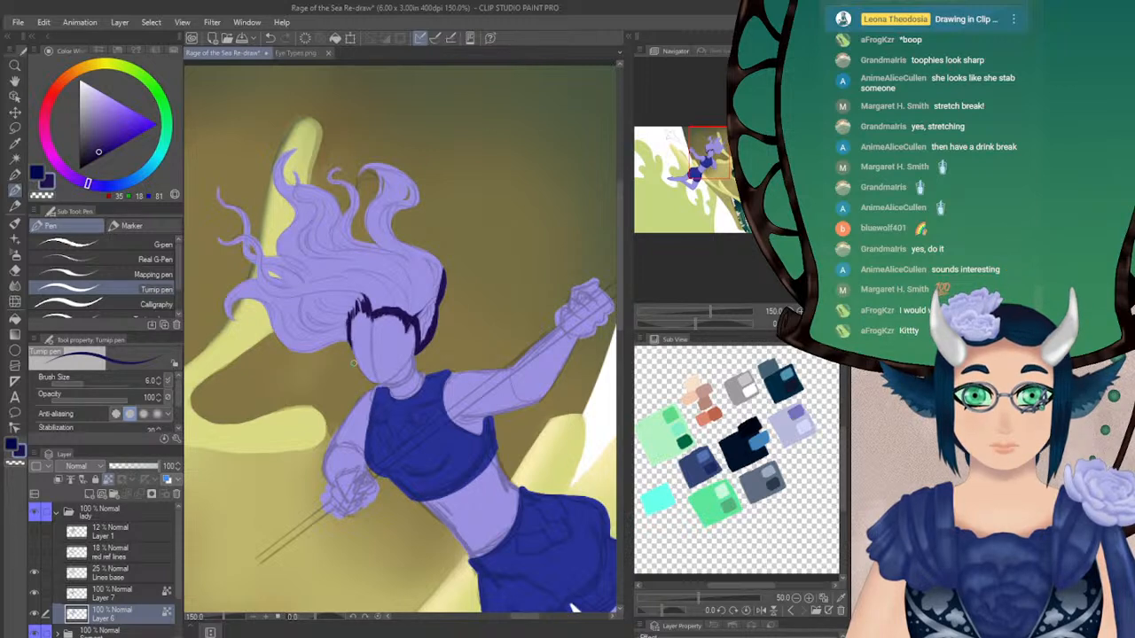
left_click_drag(360, 304, 357, 314)
Enlarge the Turnip pen to size 26.1 and paint the whole hair mass and its loose strands dark purple
left_click(94, 383)
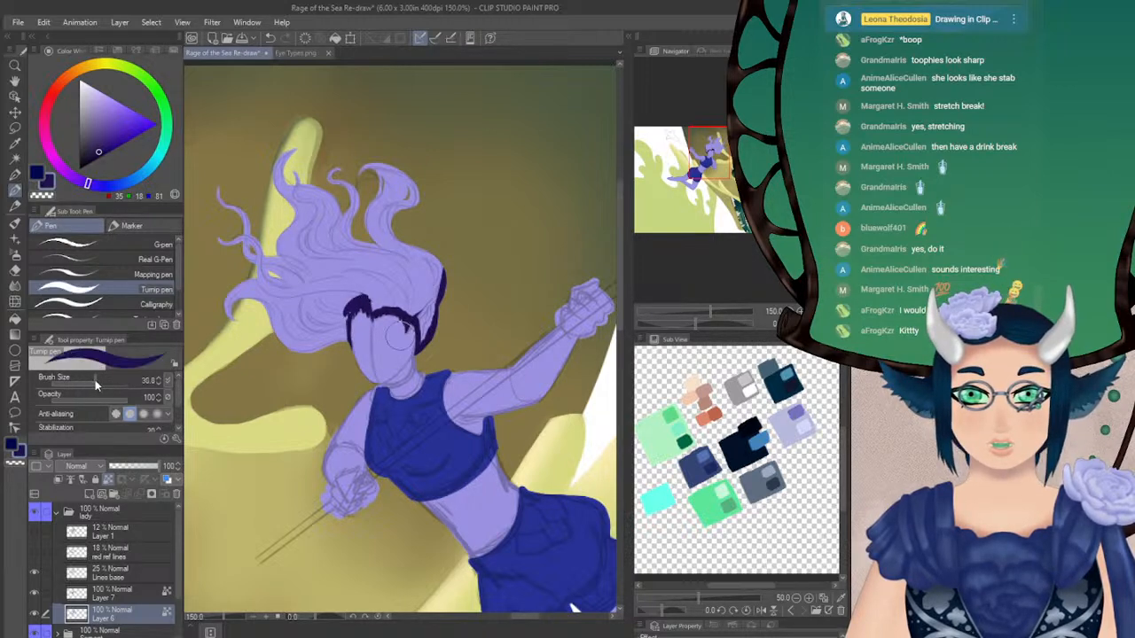
mouse_move(235, 181)
left_mouse_down()
mouse_move(224, 244)
mouse_move(210, 215)
mouse_move(219, 253)
mouse_move(249, 217)
mouse_move(260, 305)
mouse_move(287, 338)
mouse_move(306, 310)
mouse_move(334, 327)
mouse_move(343, 285)
mouse_move(419, 307)
mouse_move(410, 315)
mouse_move(427, 338)
mouse_move(442, 255)
mouse_move(400, 282)
mouse_move(348, 263)
mouse_move(421, 184)
mouse_move(355, 205)
mouse_move(361, 175)
mouse_move(330, 180)
mouse_move(281, 149)
mouse_move(326, 209)
mouse_move(325, 235)
left_mouse_up()
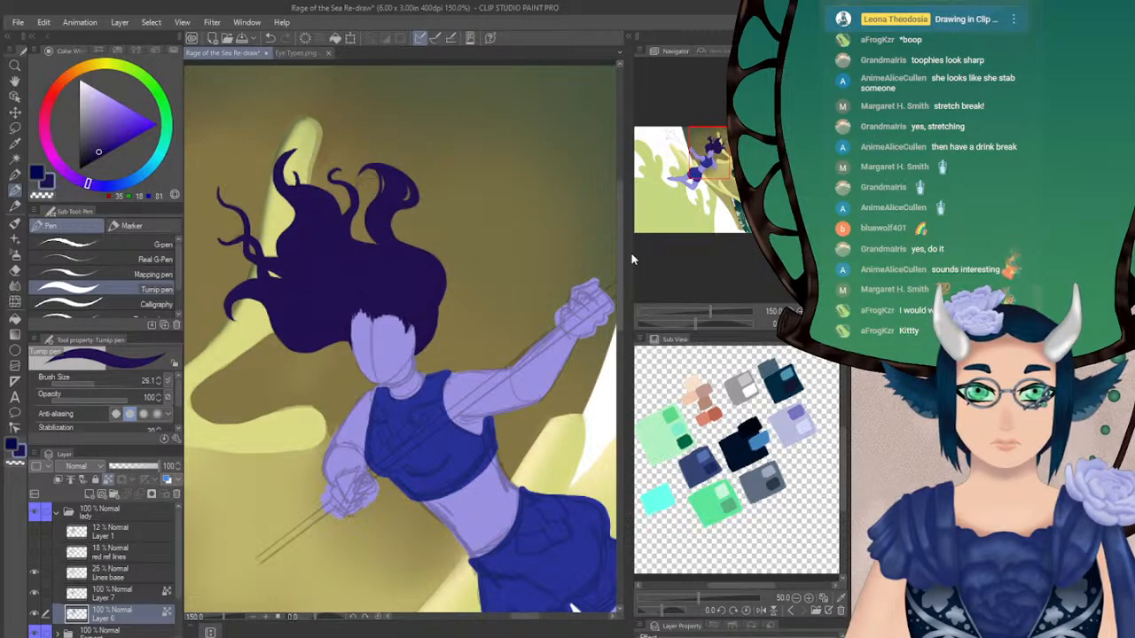
left_click_drag(712, 150, 709, 160)
key("ctrl+0")
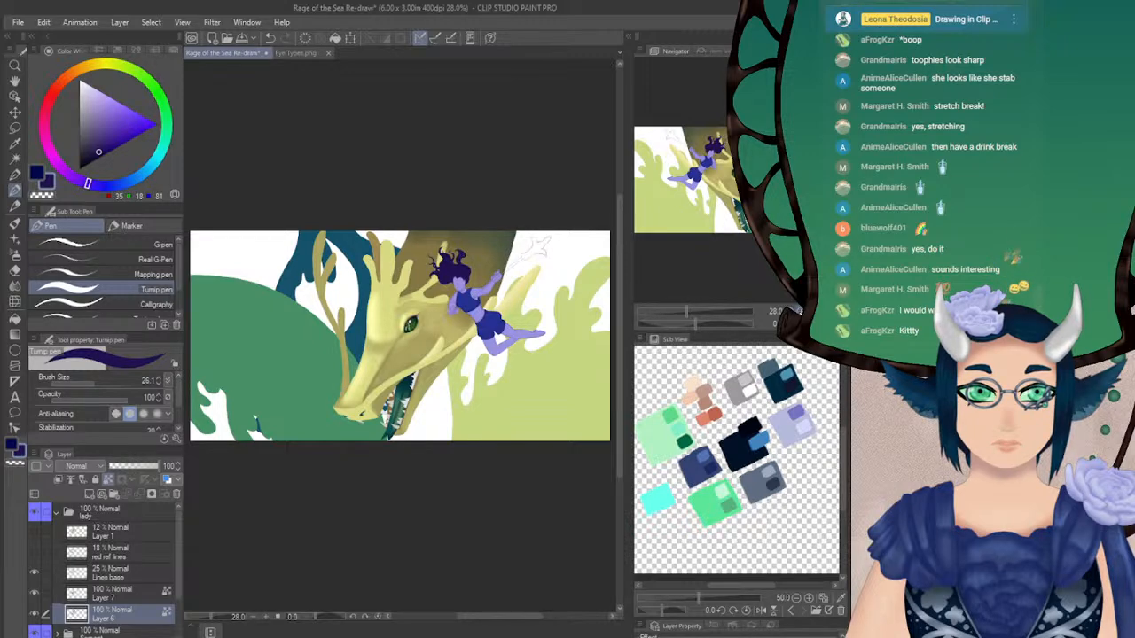
left_click(807, 311)
left_click(807, 312)
left_click(807, 311)
left_click(807, 311)
left_click_drag(732, 169, 706, 159)
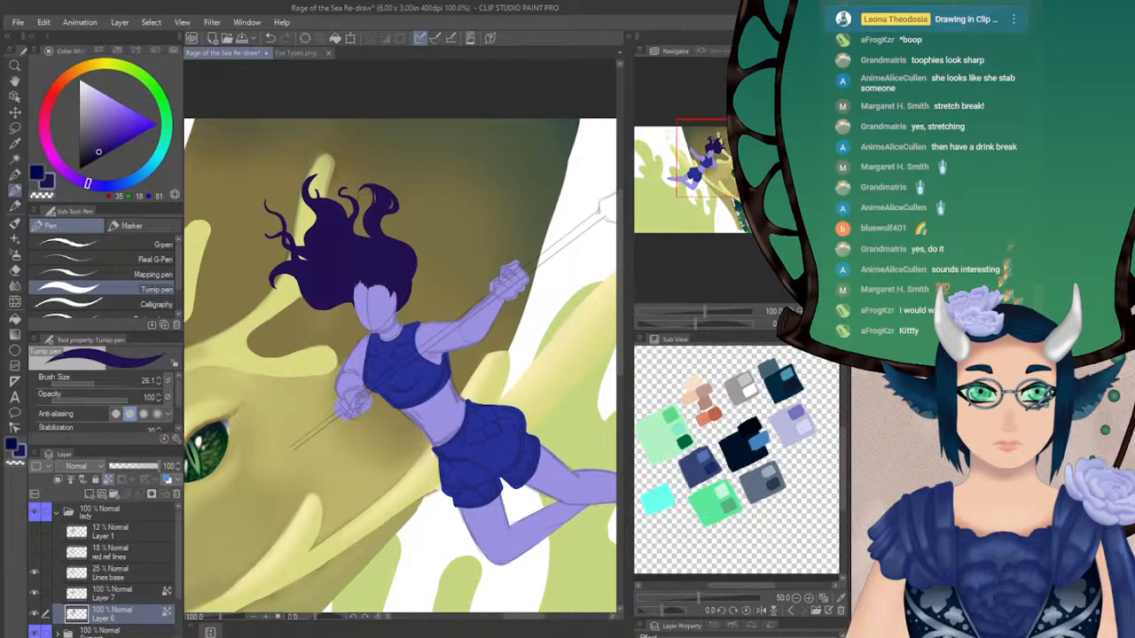
left_click(15, 158)
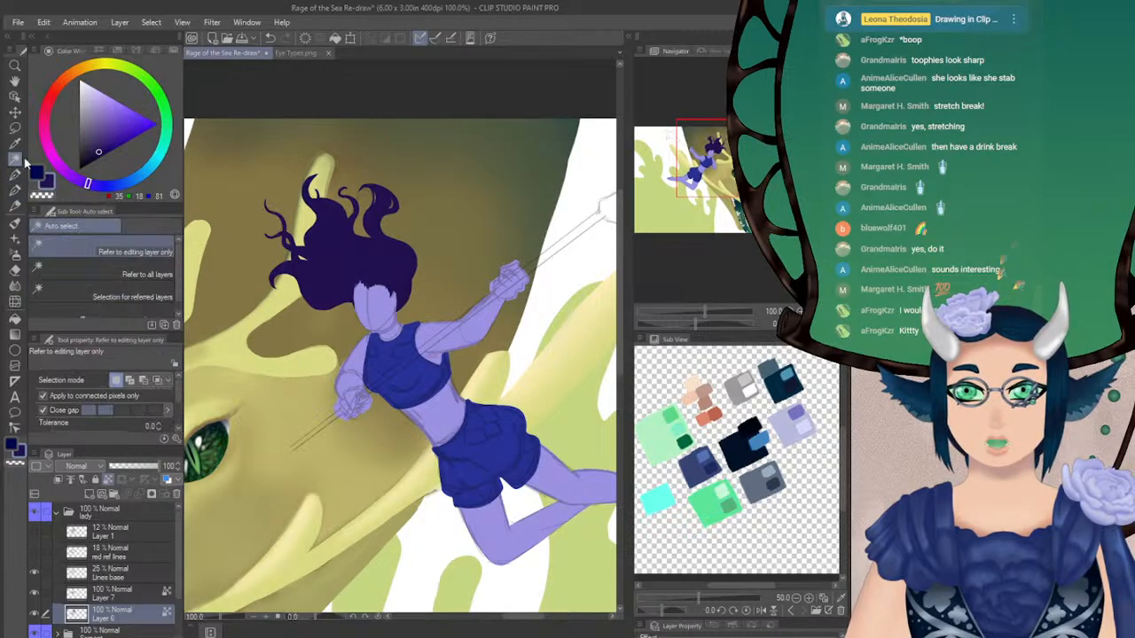
left_click(370, 265)
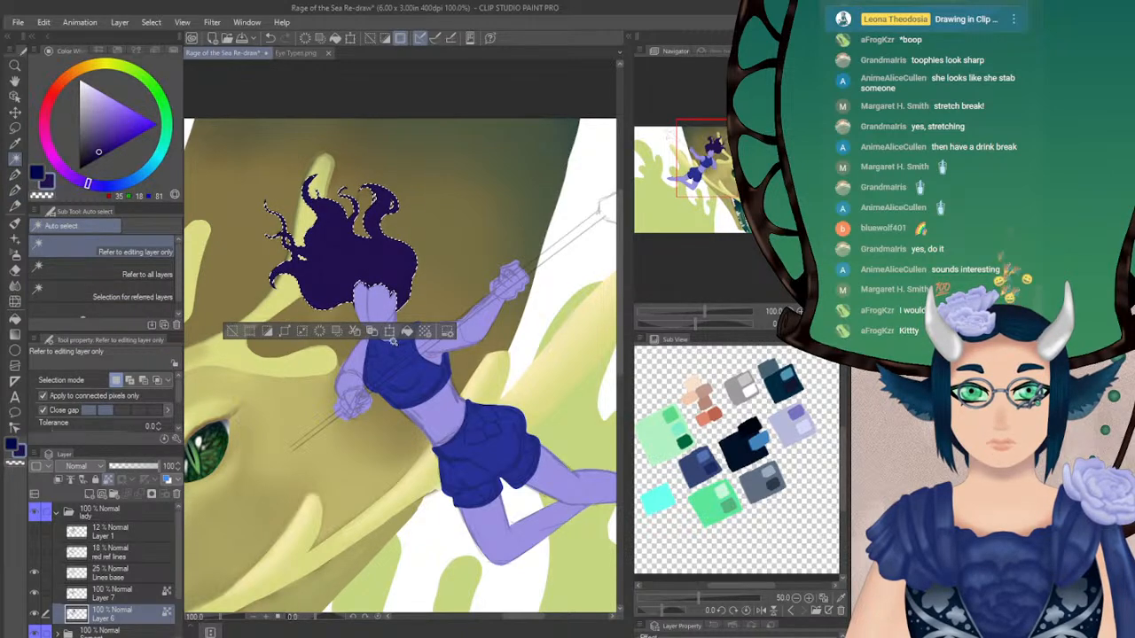
key("ctrl+d")
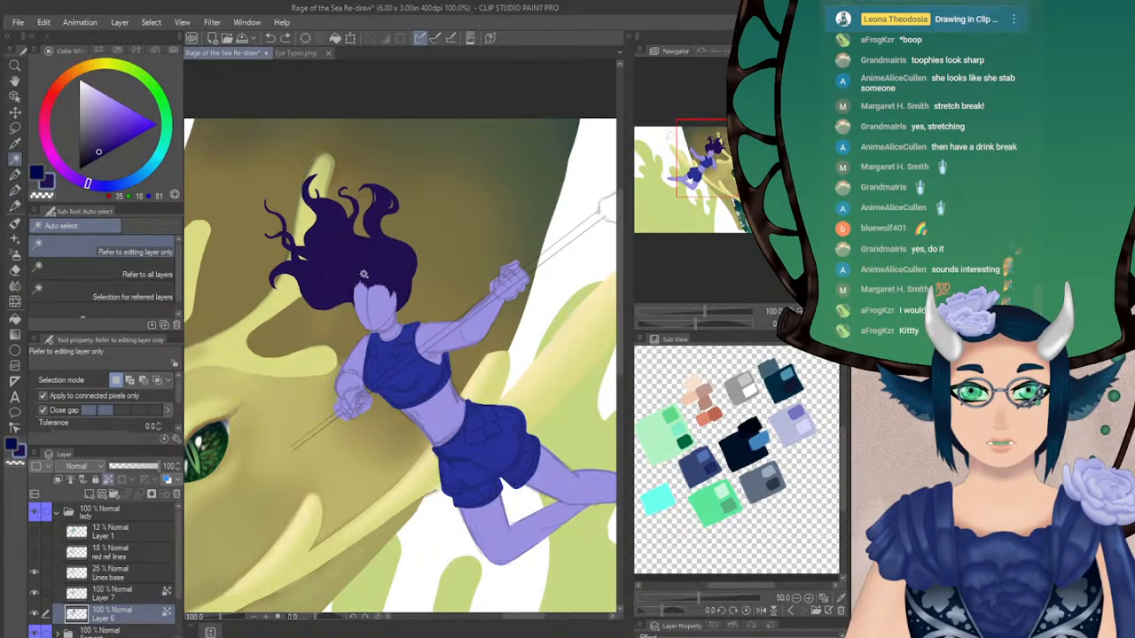
Mix a lighter dark purple (47, 23, 107), set the Fill tool's area scaling to 0 and fill the hair
left_click(106, 142)
left_click(105, 146)
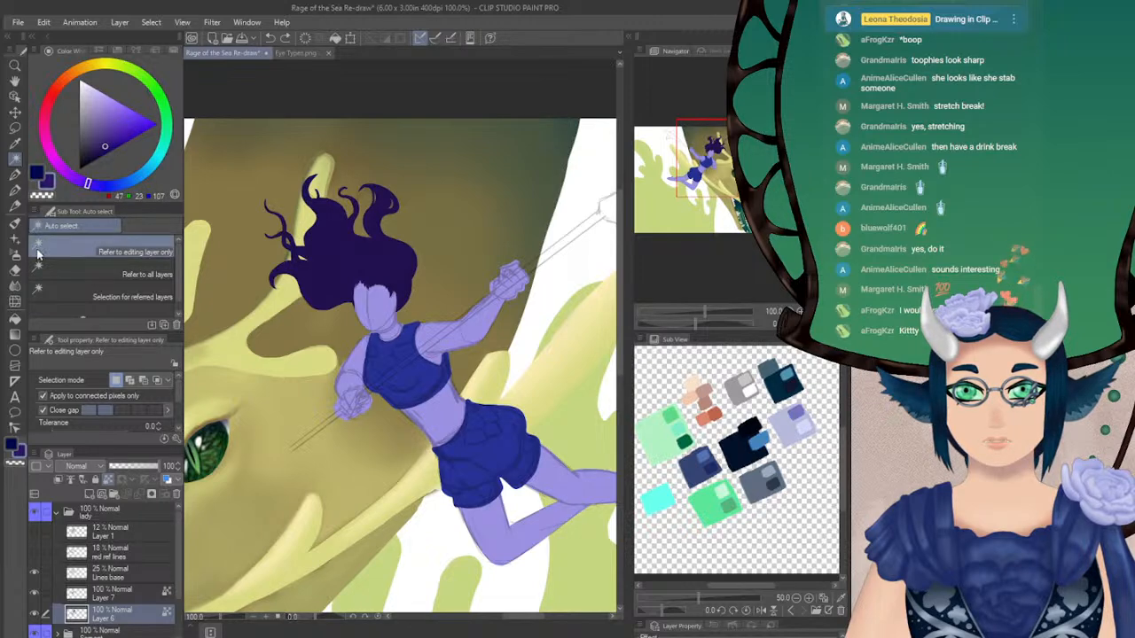
left_click(15, 320)
left_click(370, 257)
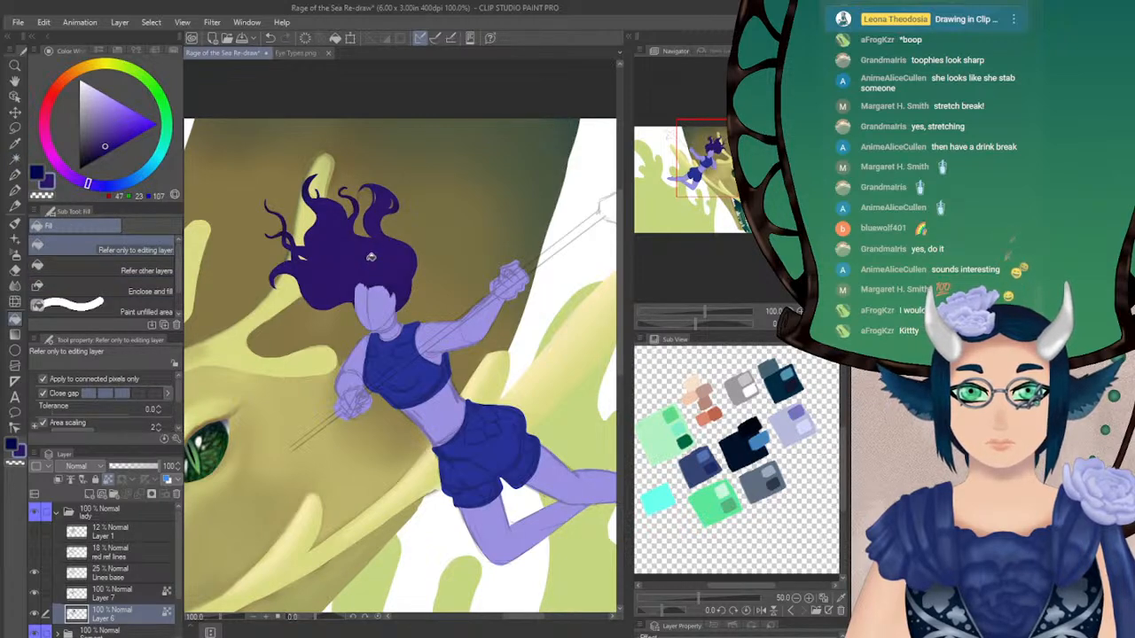
left_click_drag(178, 392, 160, 417)
left_click(158, 406)
left_click(370, 248)
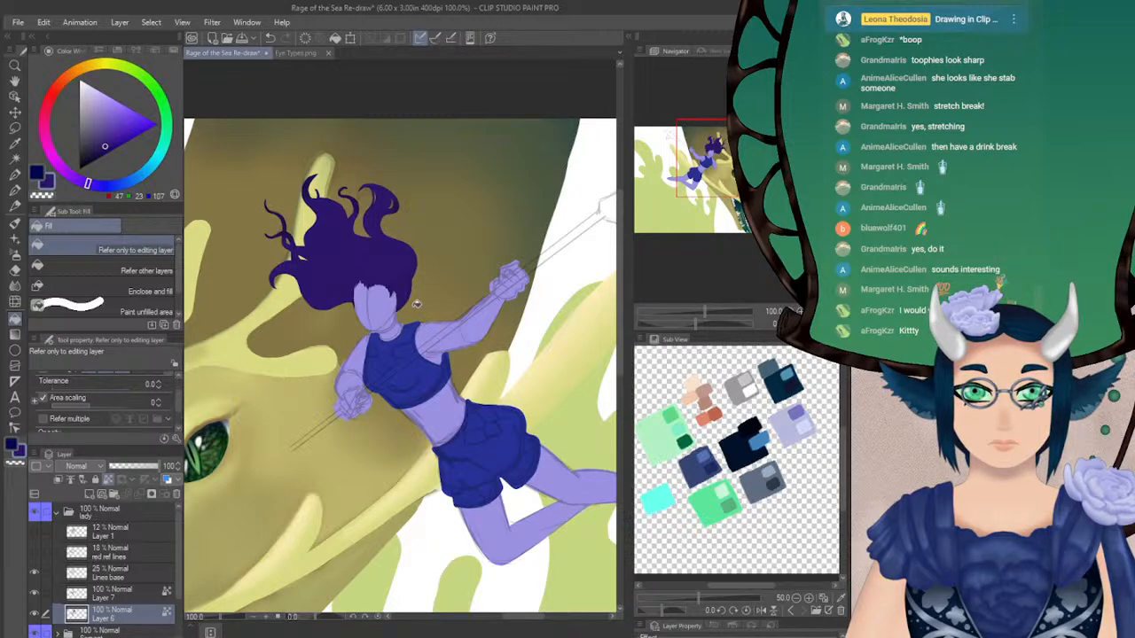
Mix a brighter purple (86, 54, 169) and fill the main hair mass with it
left_click(116, 127)
left_click_drag(116, 127, 114, 131)
left_click(347, 247)
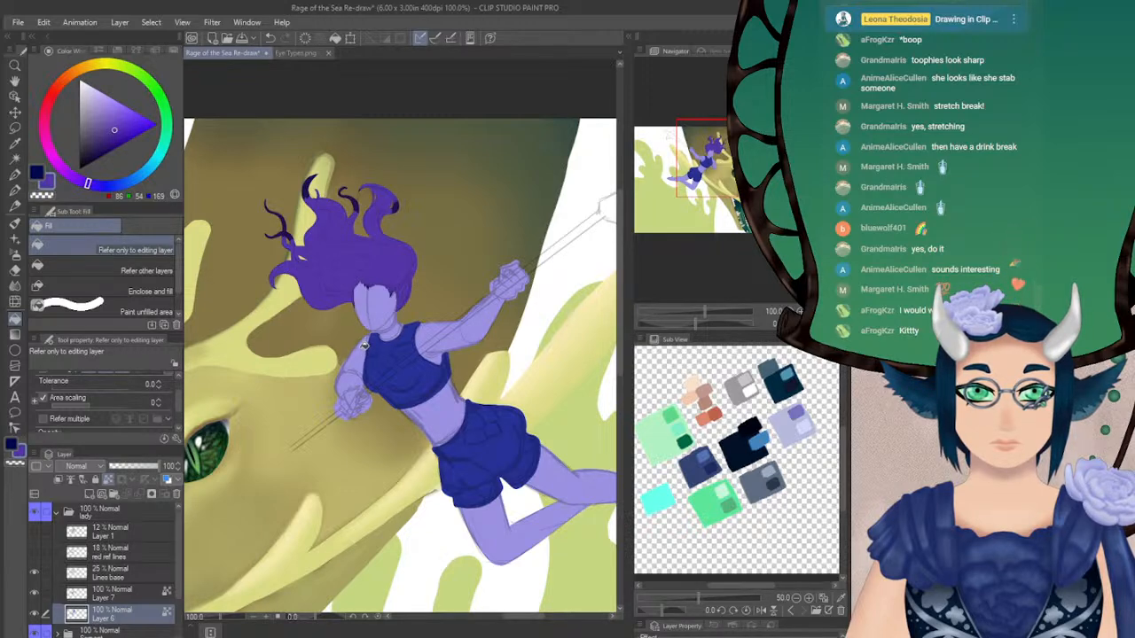
Try filling the hair with green (54, 169, 110) and a darker green (26, 112, 68), then undo both fills
left_click(166, 124)
left_click(385, 259)
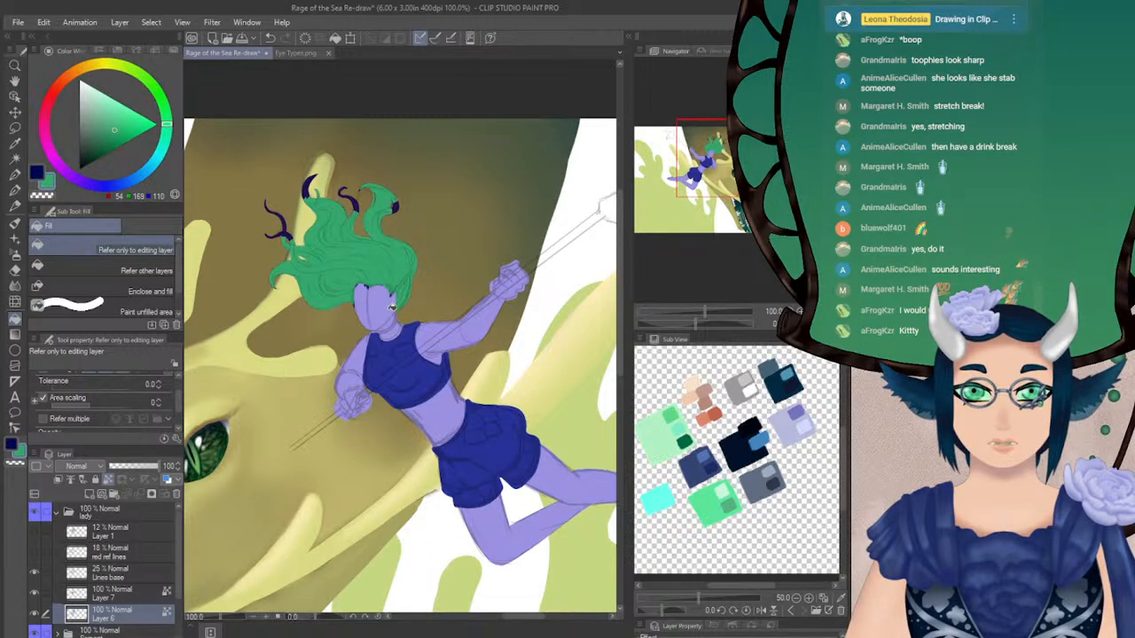
left_click(110, 140)
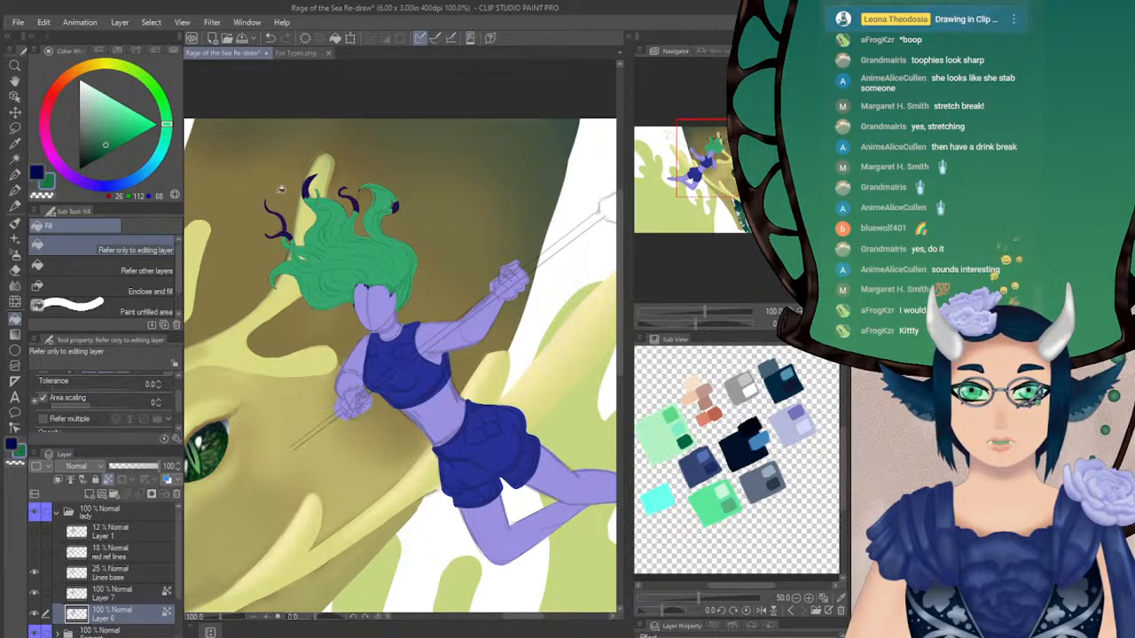
left_click(390, 269)
key("ctrl+z")
key("ctrl+z")
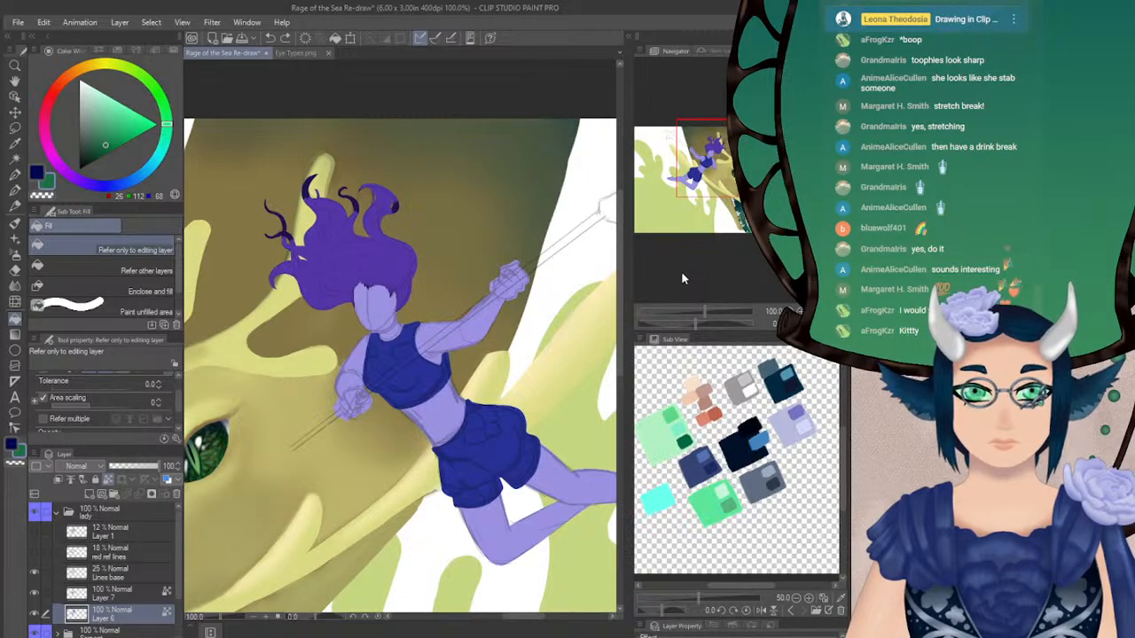
Try filling the hair with dark grey (48, 48, 48) and undo that fill
left_click_drag(104, 146, 79, 153)
left_click(375, 260)
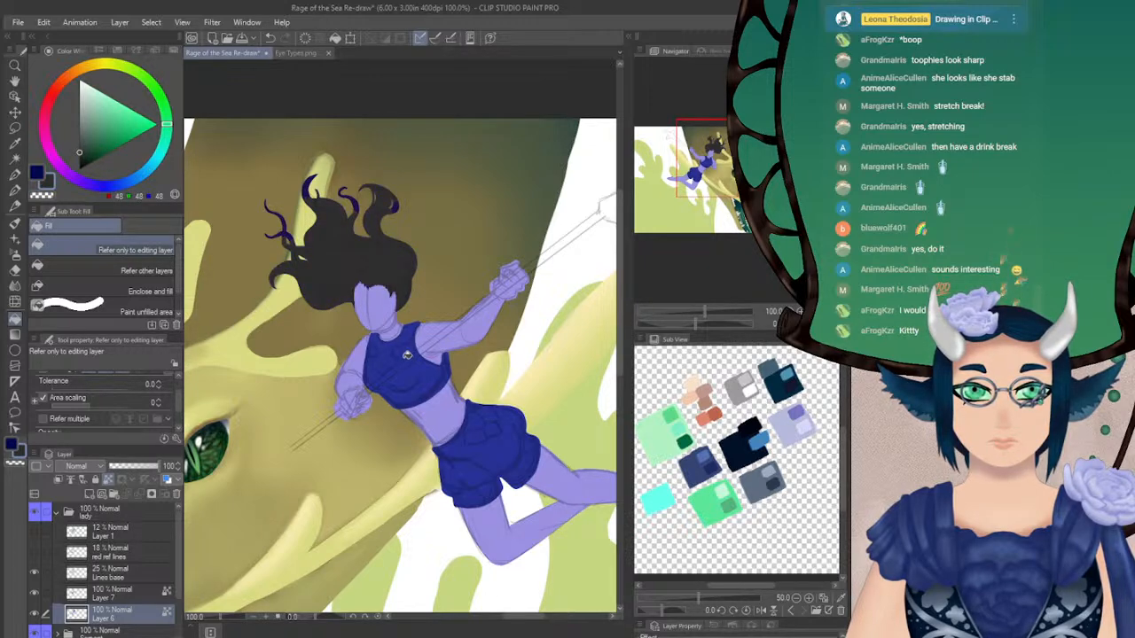
key("ctrl+z")
left_click_drag(711, 170, 707, 171)
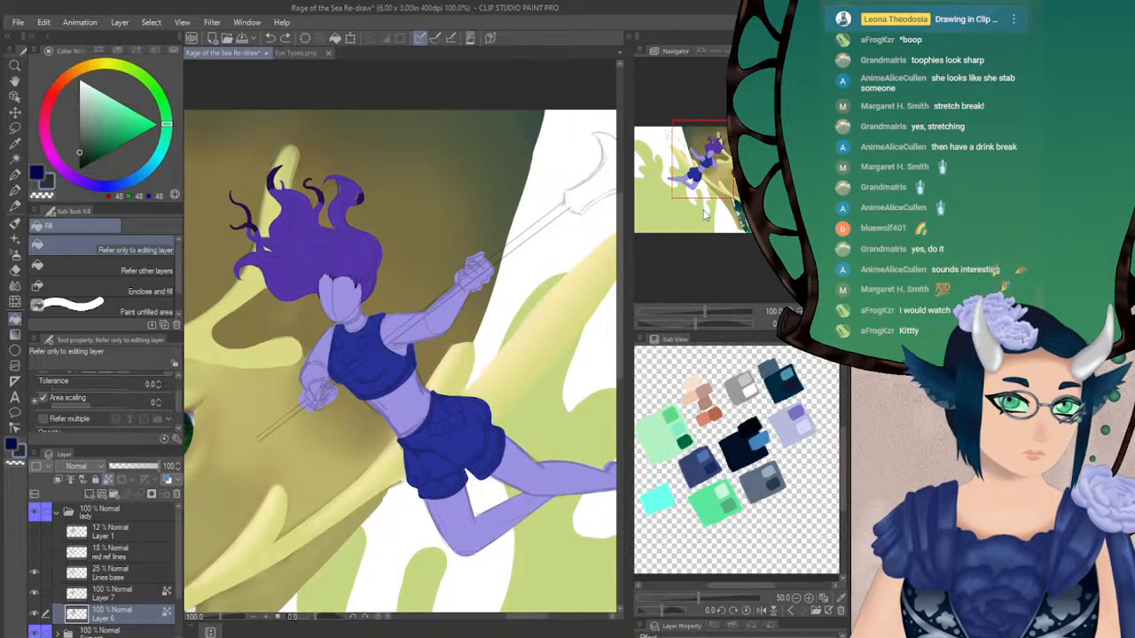
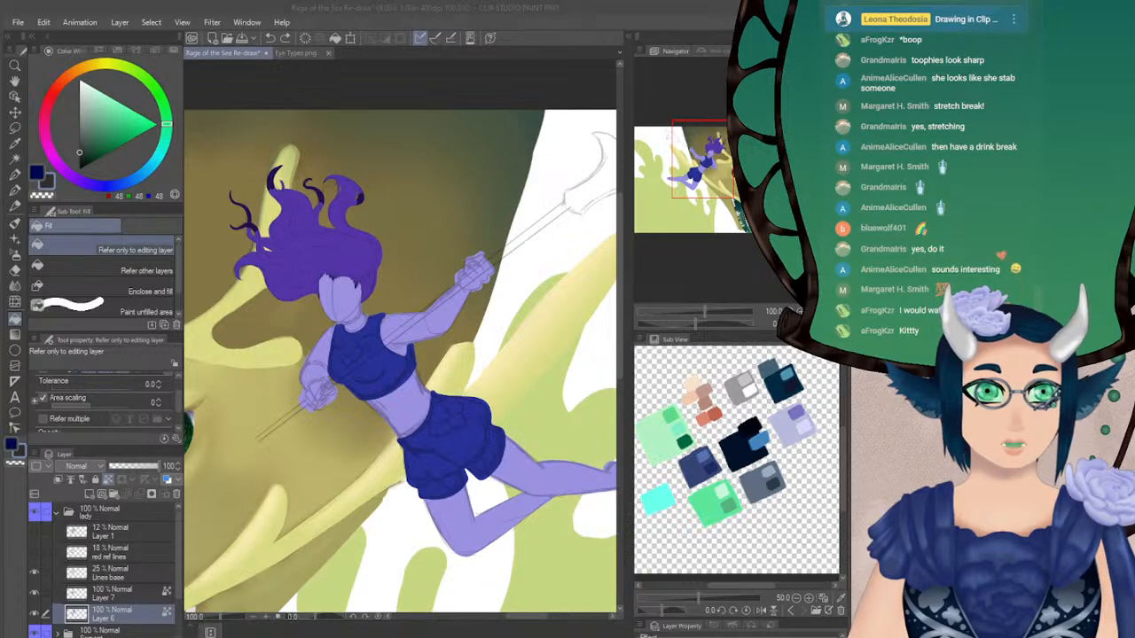
Try filling the woman's hair with white on Layer 6
left_click(712, 15)
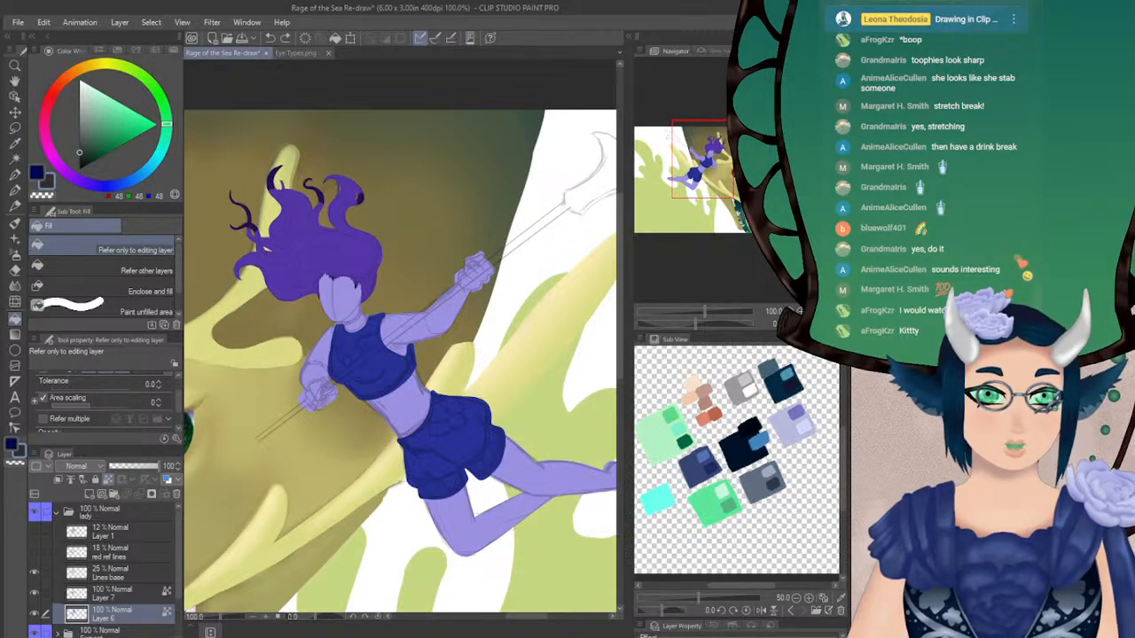
left_click(344, 302, "alt")
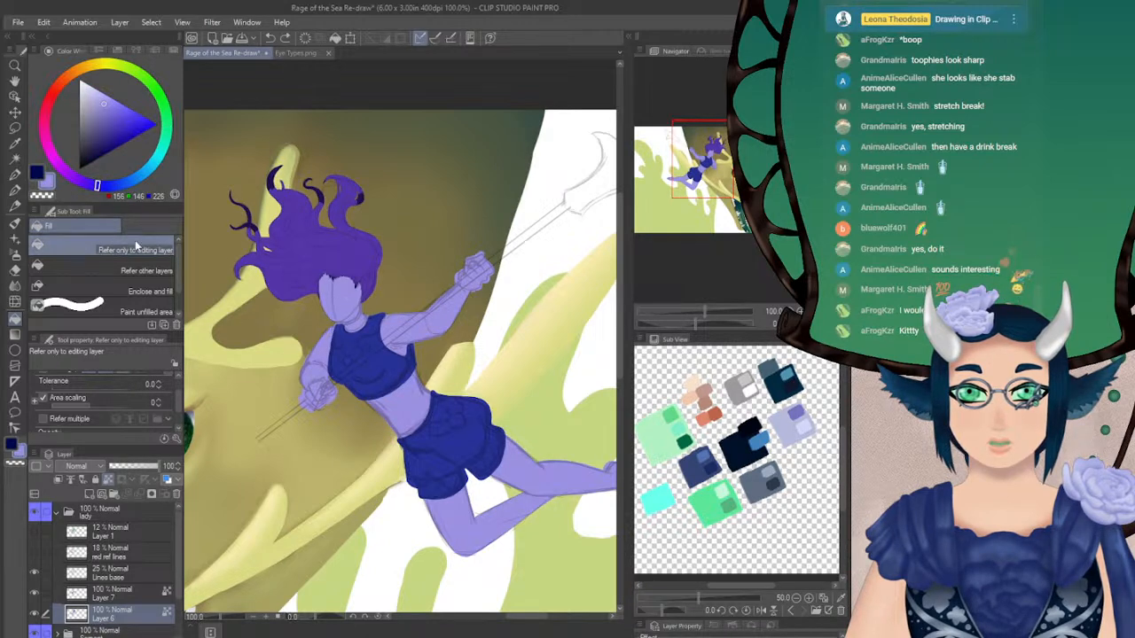
left_click(273, 182, "alt")
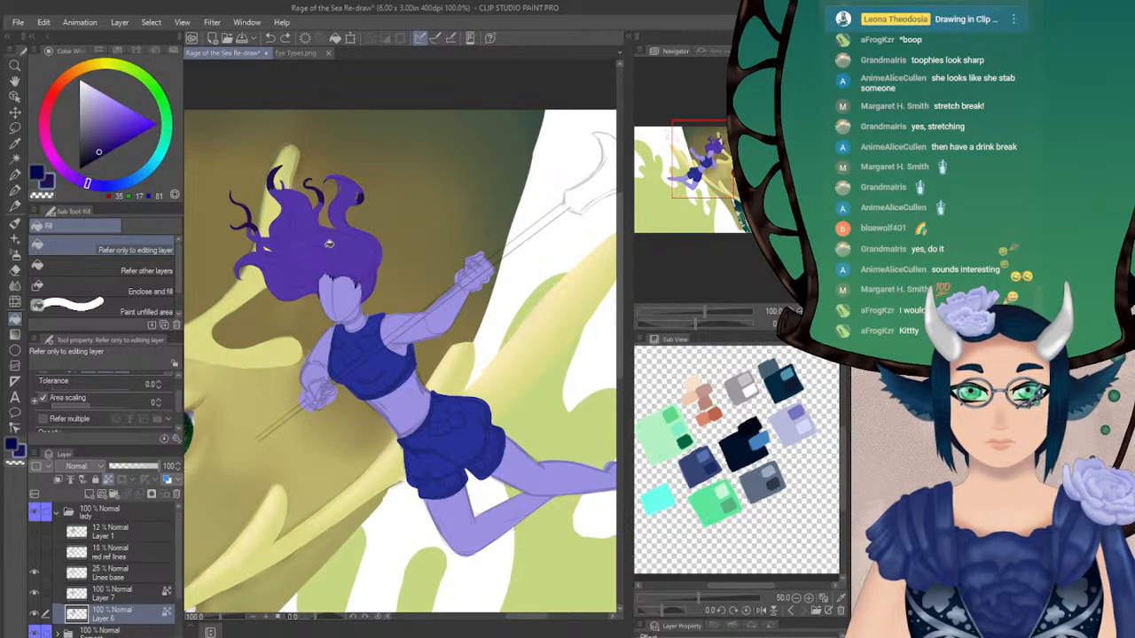
left_click(336, 248, "alt")
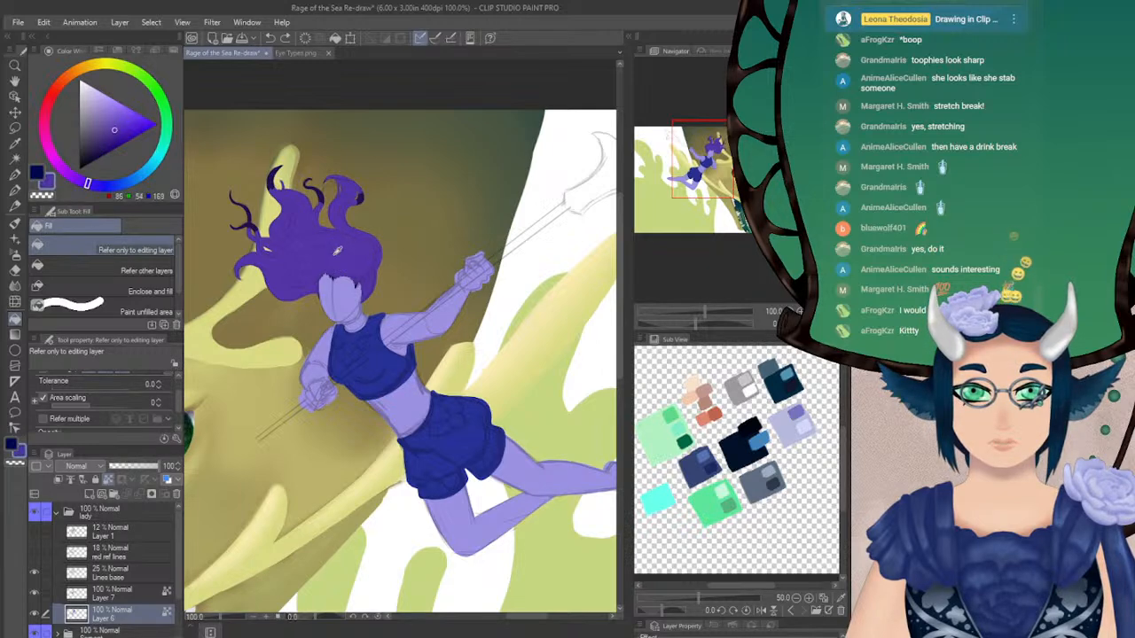
left_click_drag(114, 135, 80, 83)
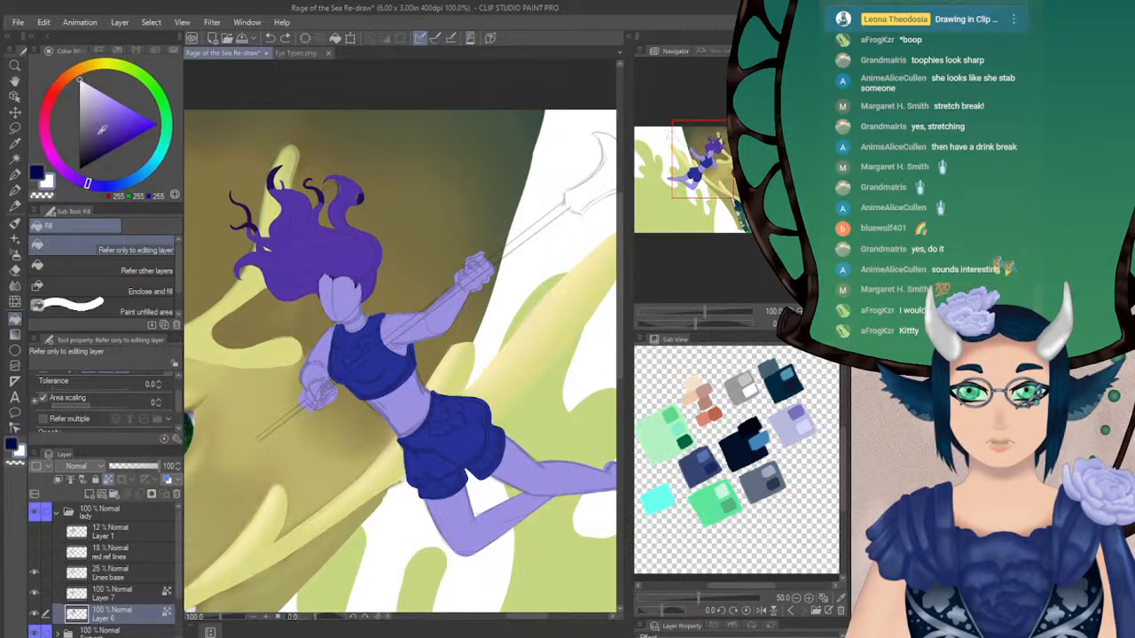
left_click(304, 241)
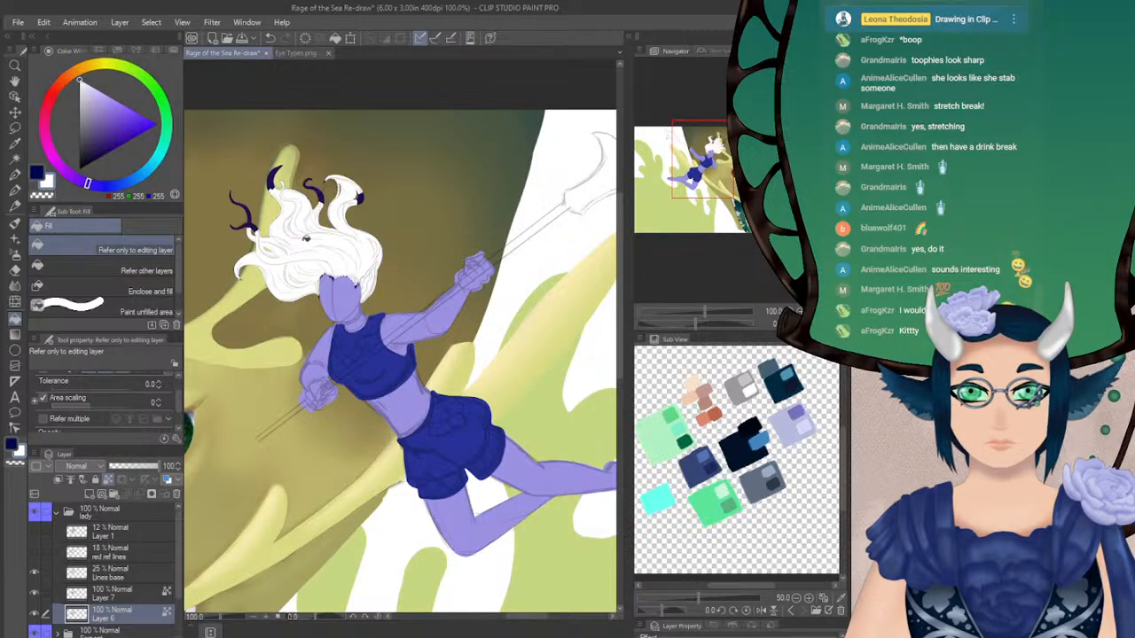
left_click(713, 186)
left_click_drag(720, 168, 740, 168)
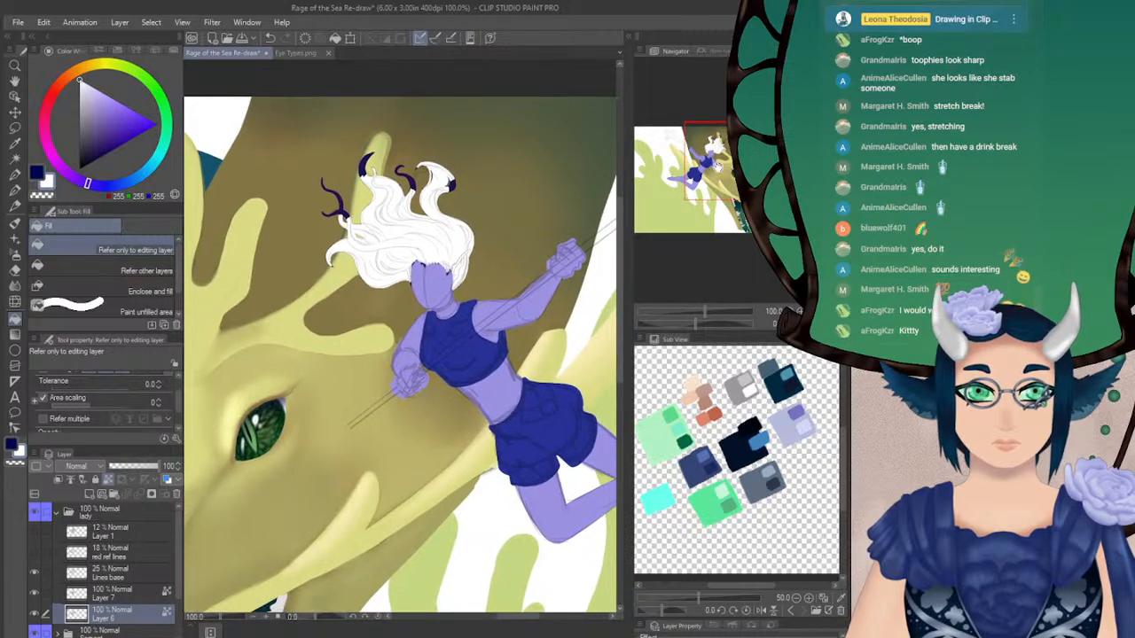
key("ctrl+z")
Try filling the hair with a pale blue-grey of RGB 185, 191, 198
mouse_move(87, 183)
left_mouse_down()
mouse_move(147, 176)
mouse_move(135, 178)
left_mouse_up()
left_click_drag(88, 90, 86, 89)
left_click(391, 228)
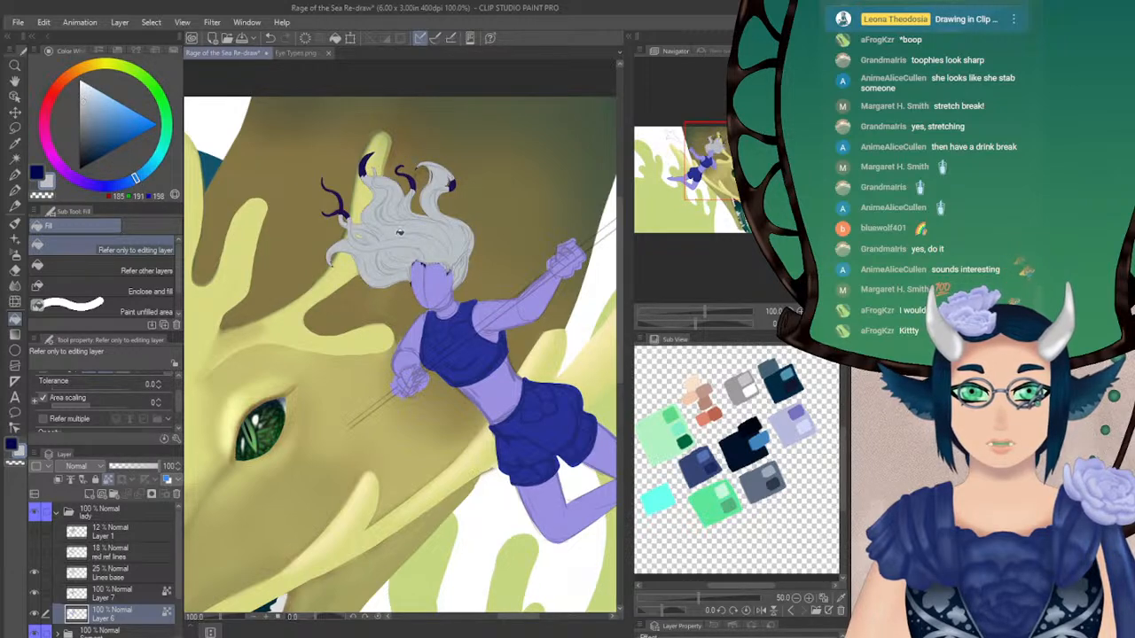
key("ctrl+z")
Try filling the hair with a slightly stronger light blue of RGB 167, 186, 206
left_click(88, 102)
left_click(91, 101)
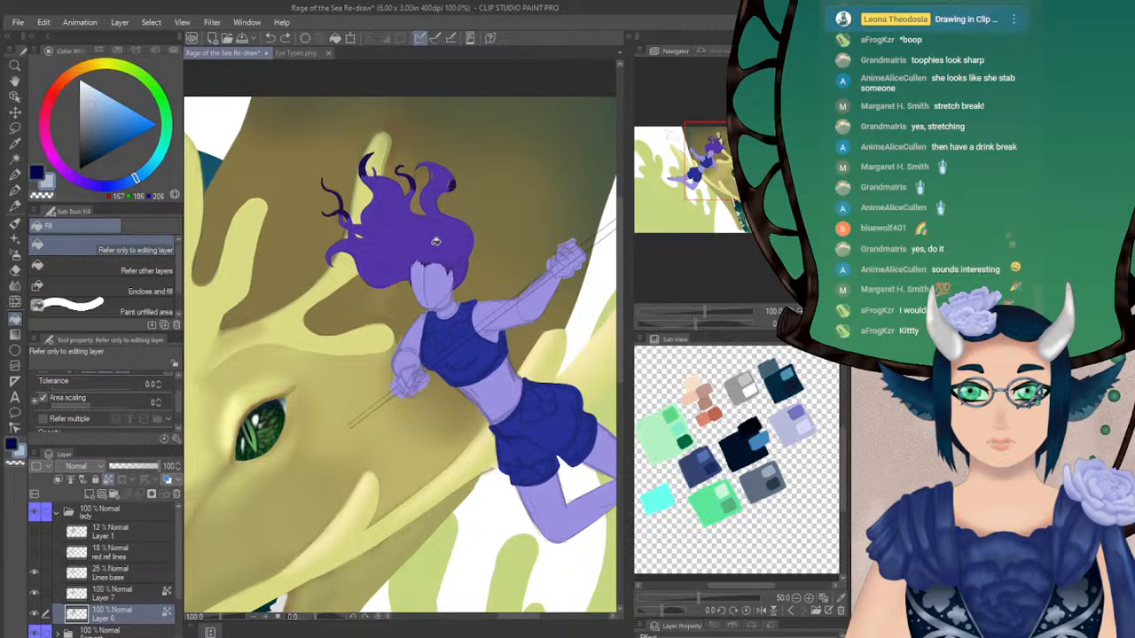
left_click(434, 237)
left_click_drag(724, 176, 712, 178)
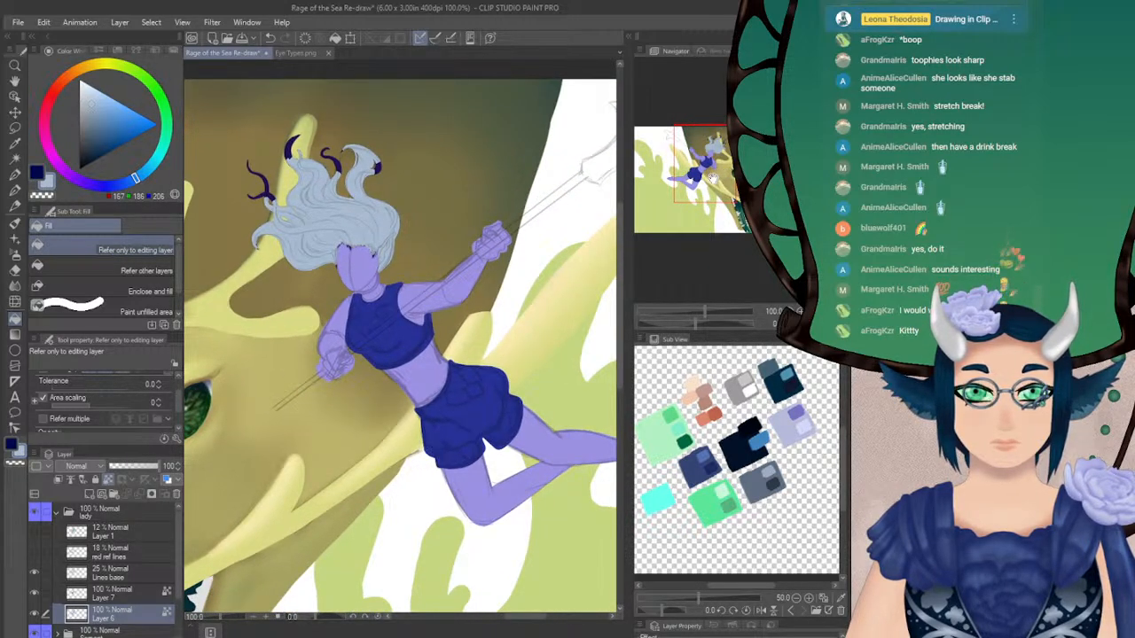
key("ctrl+z")
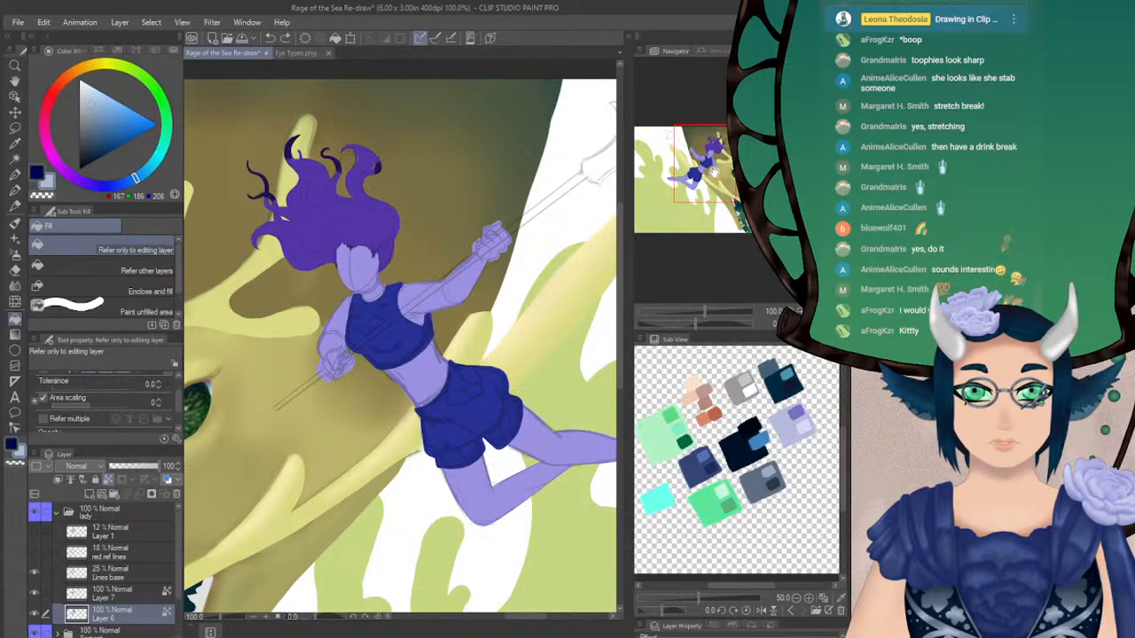
Sample the dark purple of the hair tips and fill the main hair area with it
left_click(290, 140, "alt")
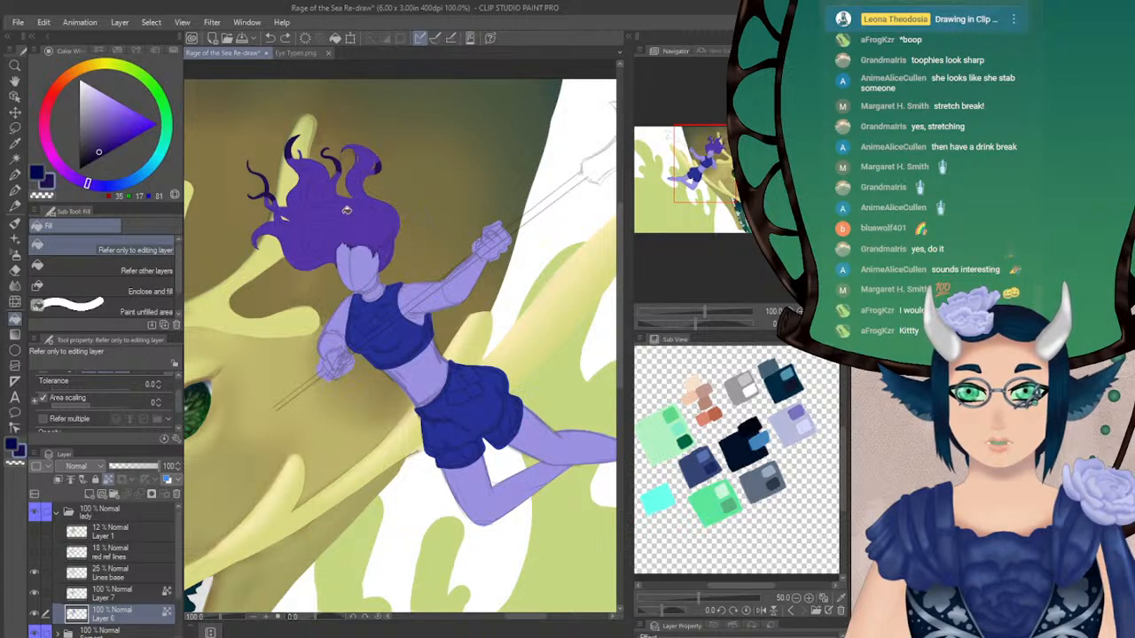
left_click(347, 202)
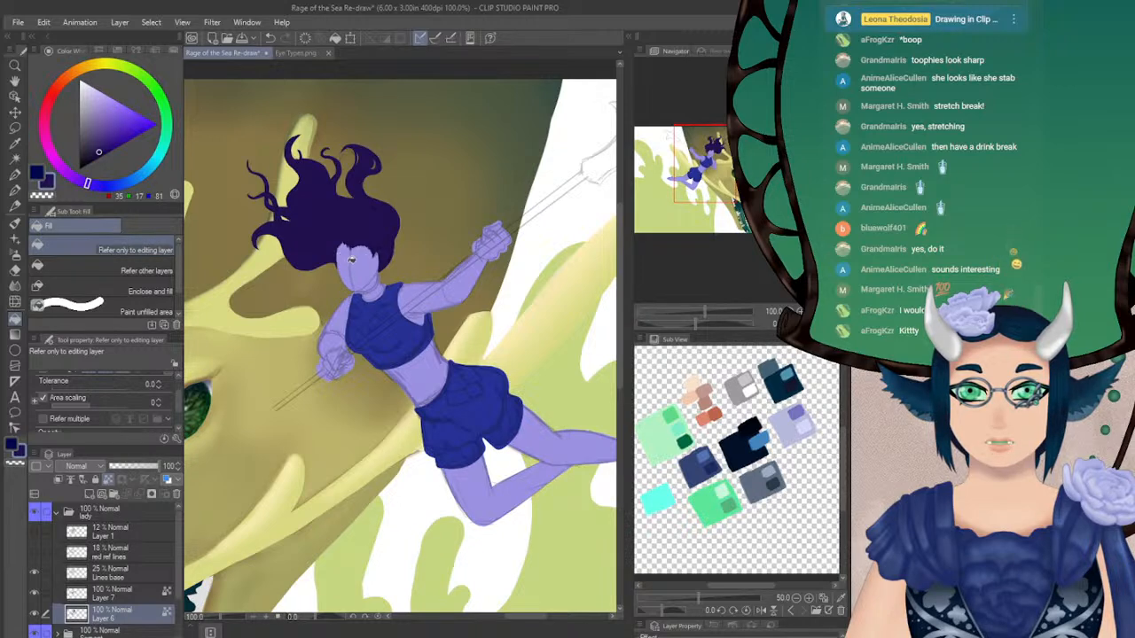
Lighten the hair tips in periwinkle (RGB 174, 179, 248) using the Soft airbrush at size 59.2 and opacity 25
left_click(367, 263, "alt")
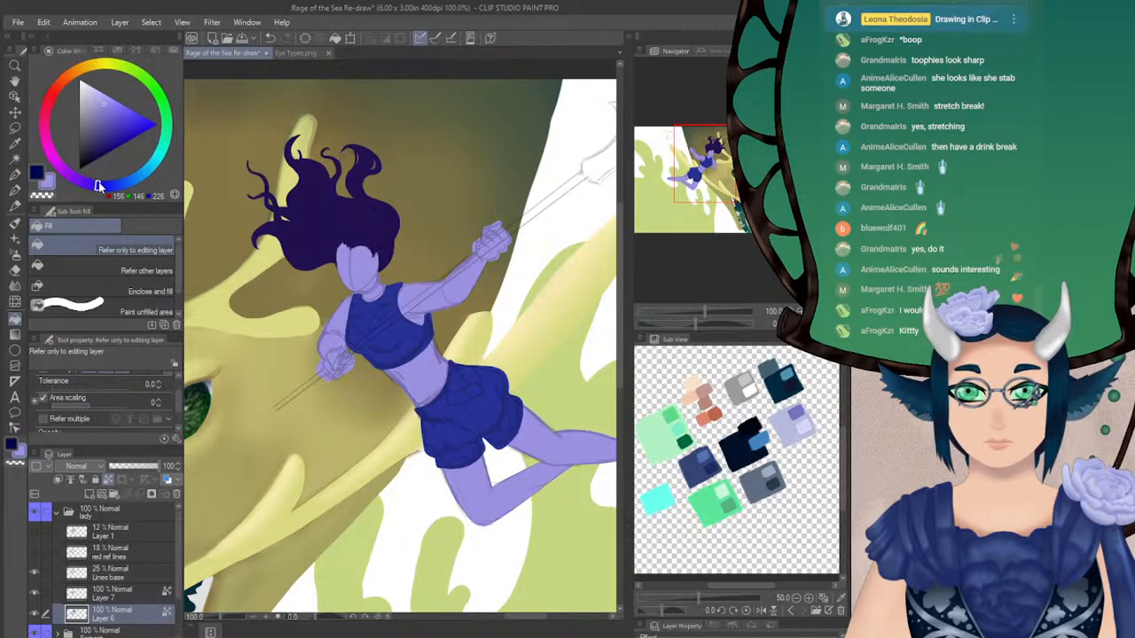
left_click_drag(101, 186, 109, 185)
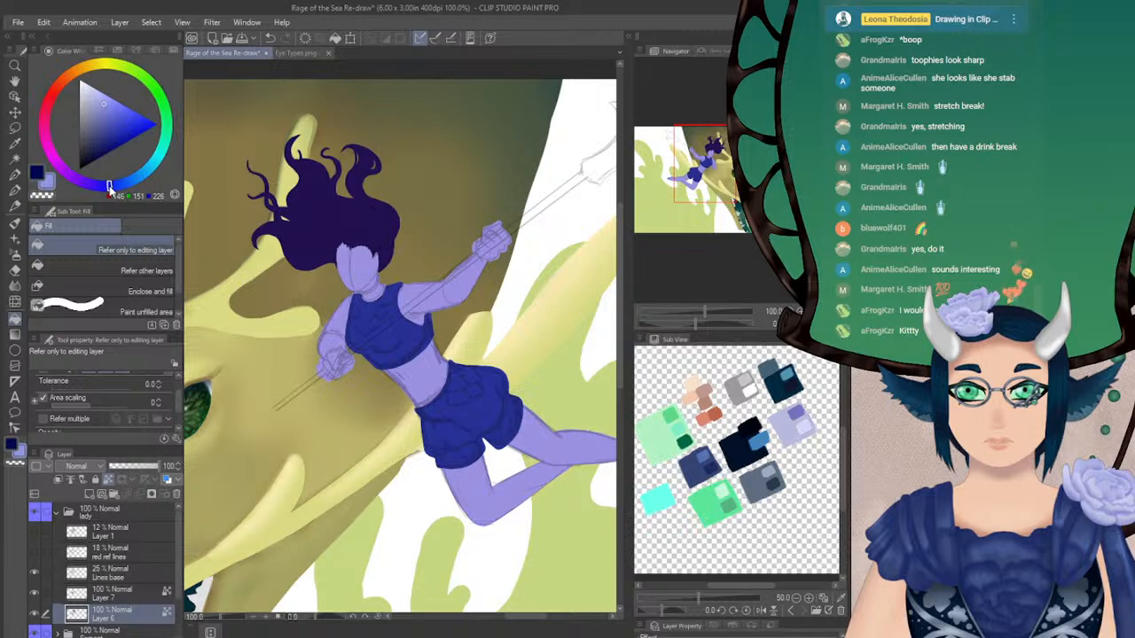
left_click_drag(101, 100, 101, 96)
left_click(15, 255)
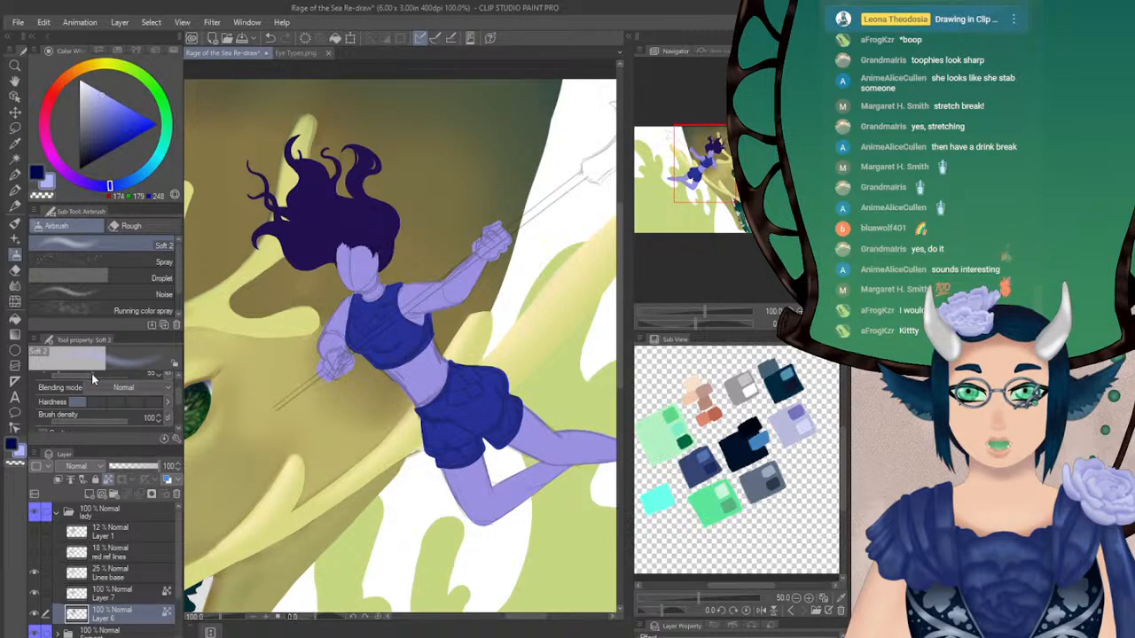
scroll(90, 403, "up", 2)
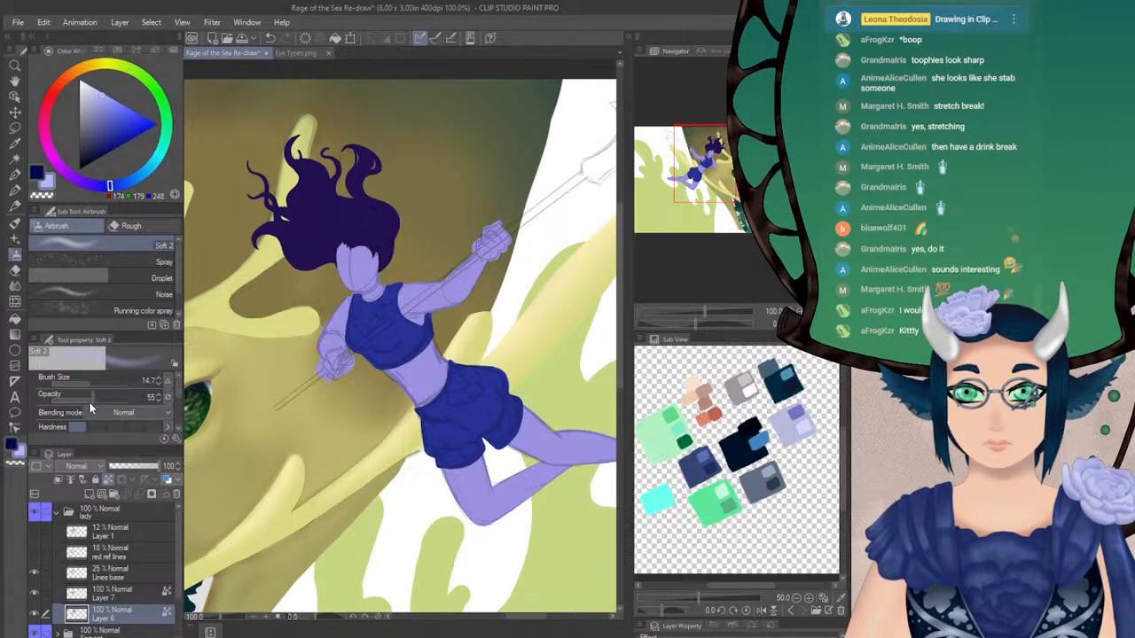
left_click_drag(82, 400, 64, 398)
left_click(94, 378)
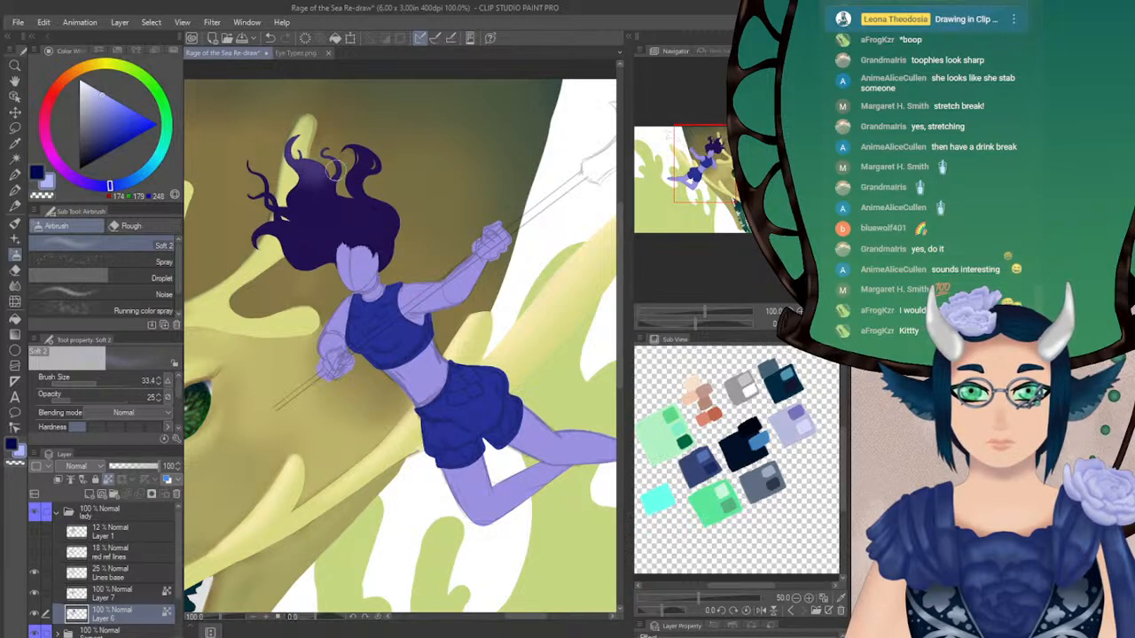
left_click(99, 381)
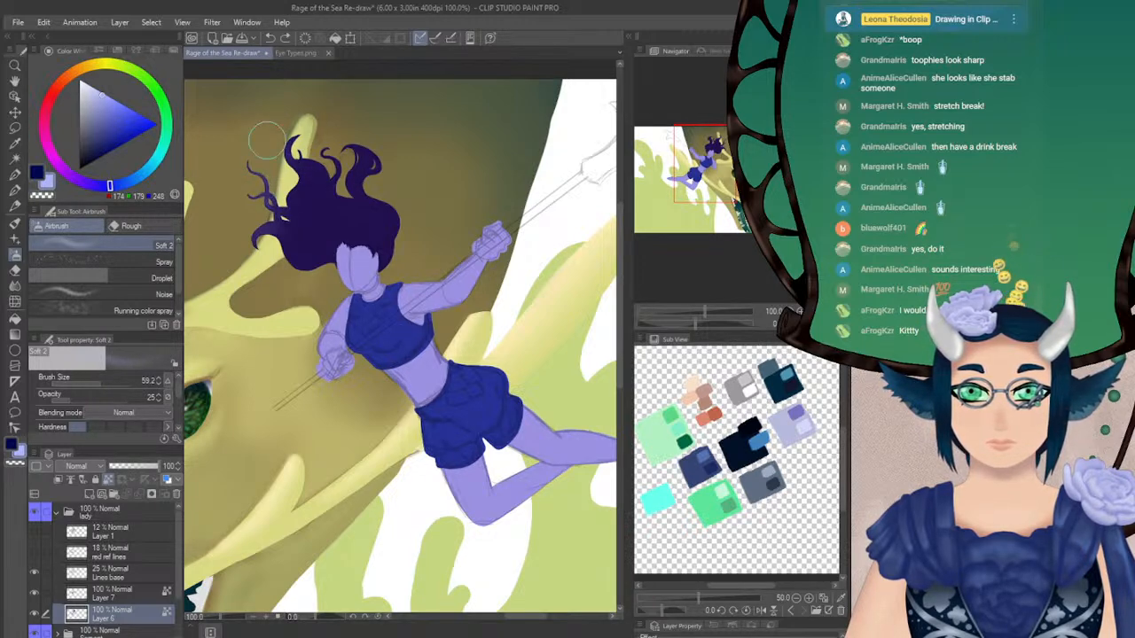
left_click_drag(326, 167, 399, 169)
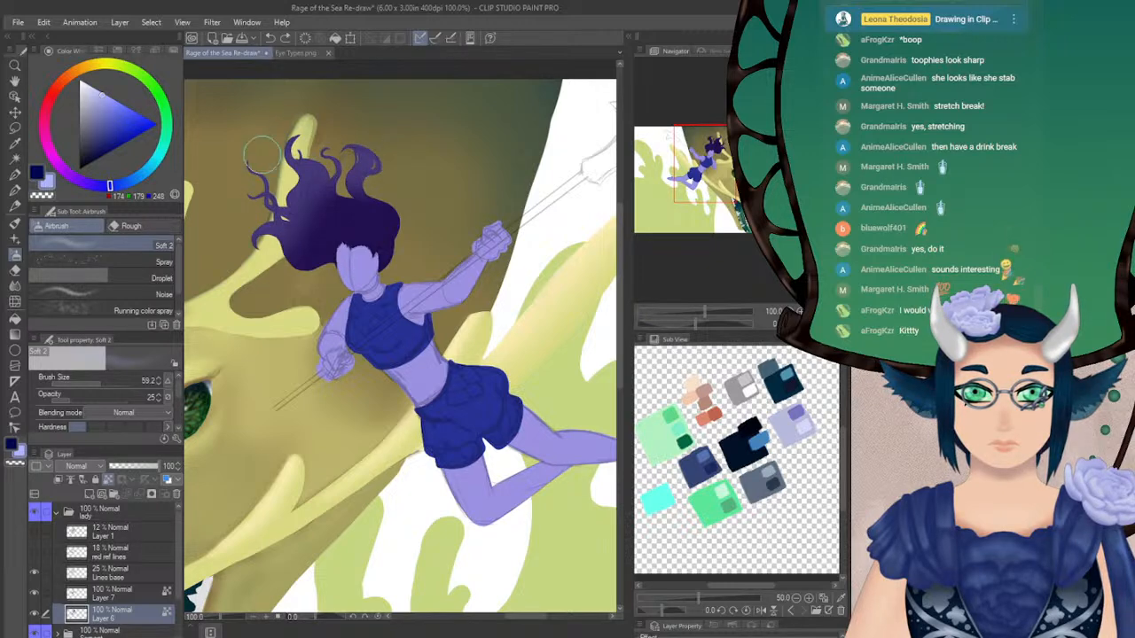
left_click_drag(247, 167, 308, 135)
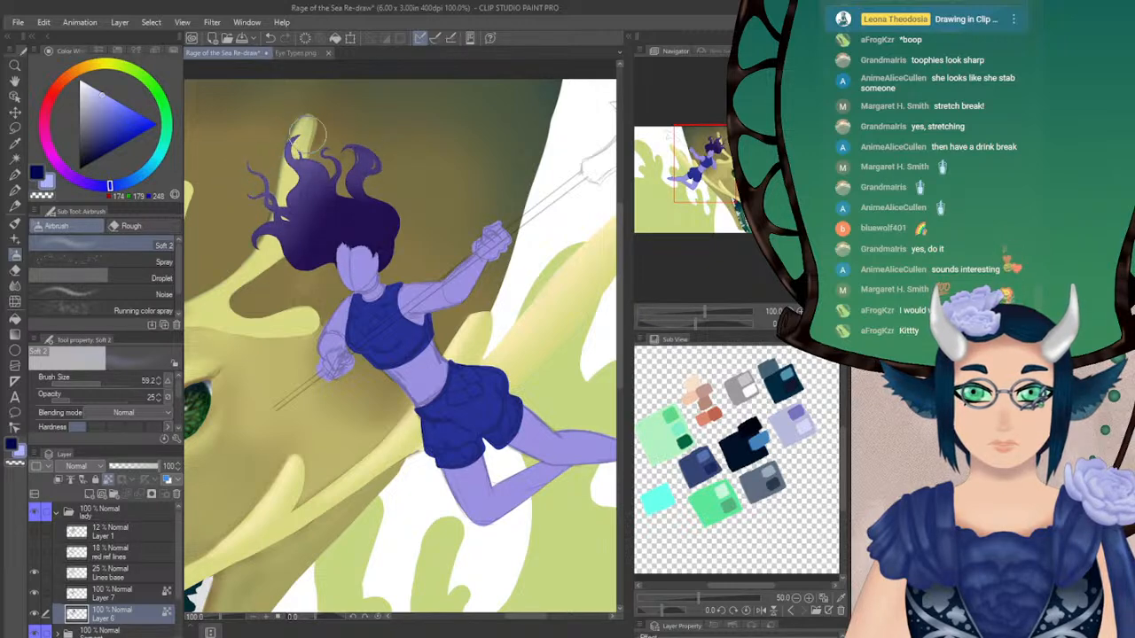
Blend the periwinkle gradient broadly across the outer hair with the airbrush at size 158.2 and opacity 24, checking the mirrored view
left_click(86, 396)
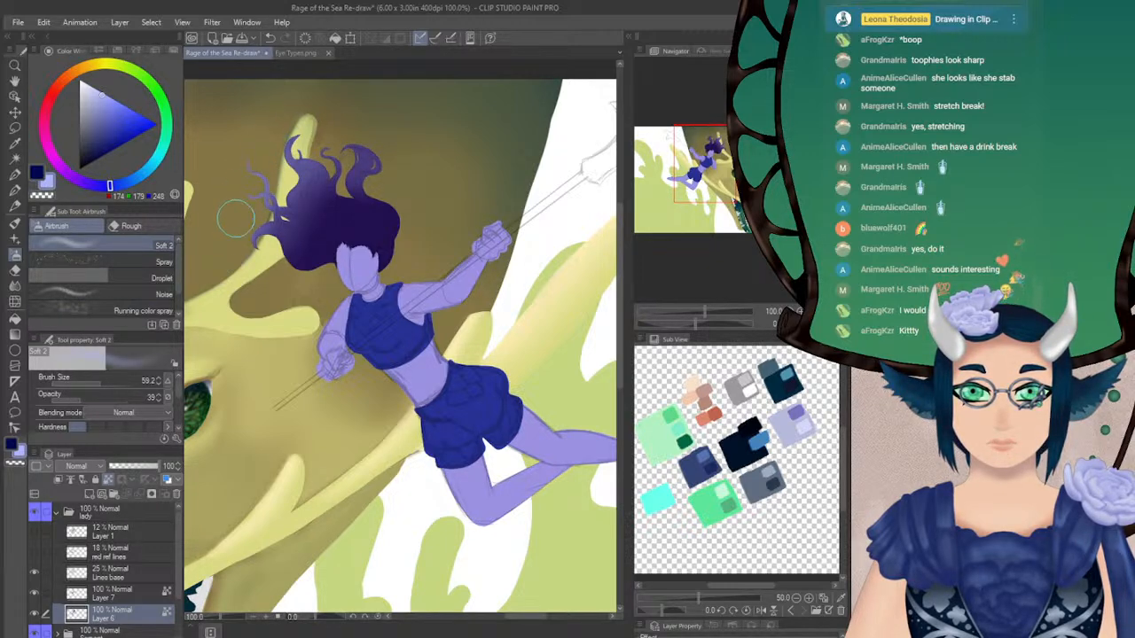
left_click(74, 396)
left_click(108, 381)
mouse_move(250, 229)
left_mouse_down()
mouse_move(293, 171)
mouse_move(350, 153)
mouse_move(390, 160)
mouse_move(293, 180)
mouse_move(395, 162)
left_mouse_up()
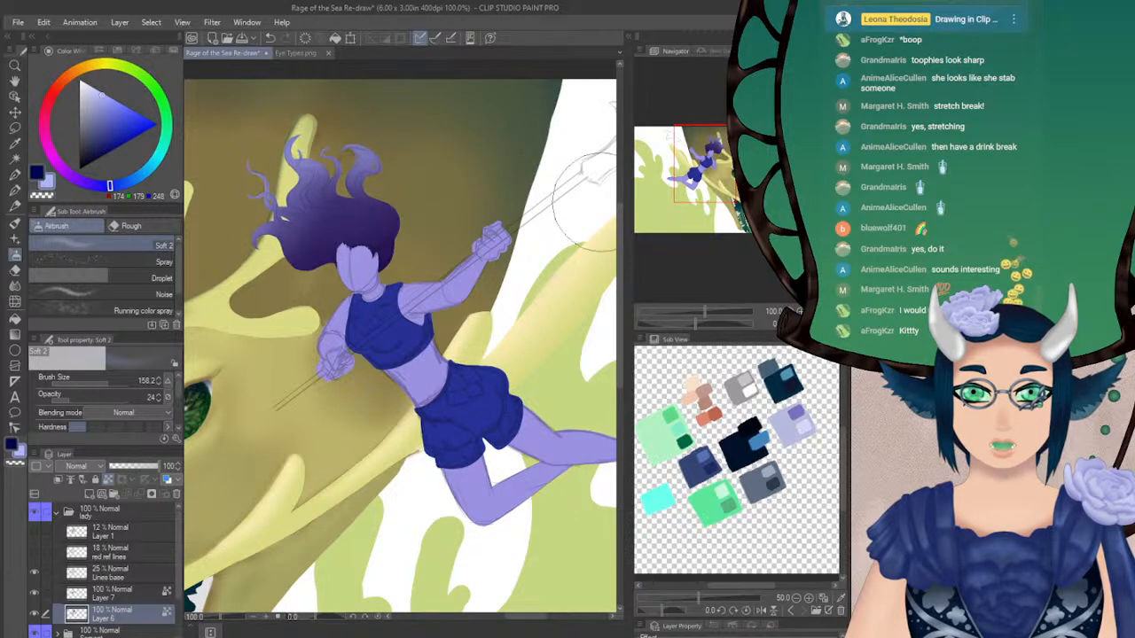
key("h")
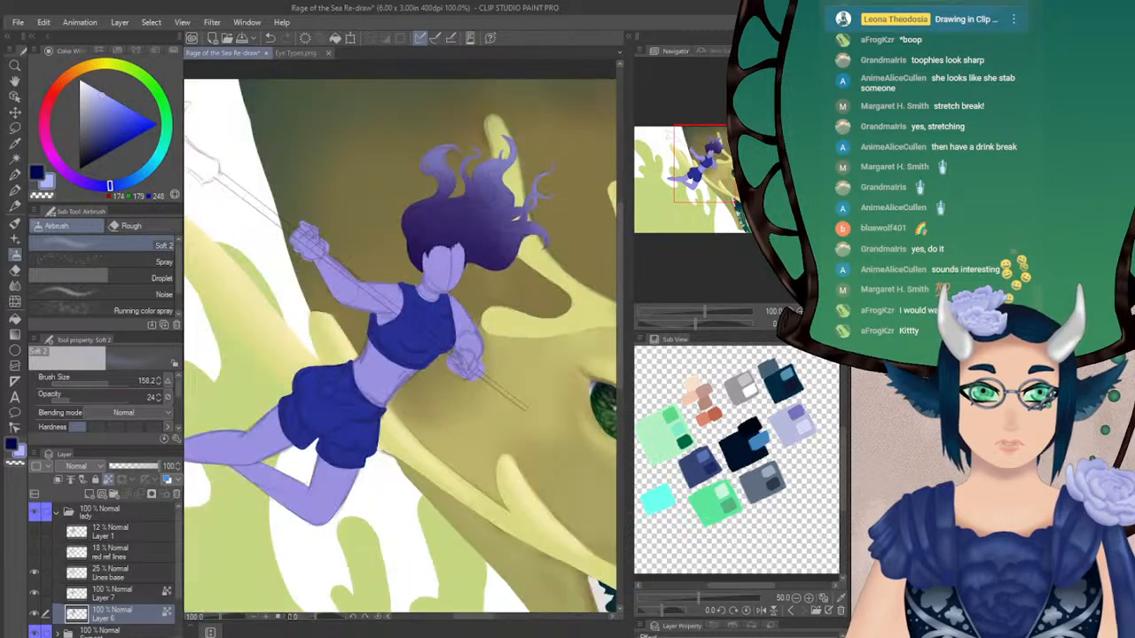
key("h")
Try drawing thin navy strand lines in the hair with the Soft airbrush at size 4.0 and opacity 100
key("ctrl+plus")
mouse_move(703, 172)
left_mouse_down()
mouse_move(692, 170)
mouse_move(707, 159)
left_mouse_up()
key("x")
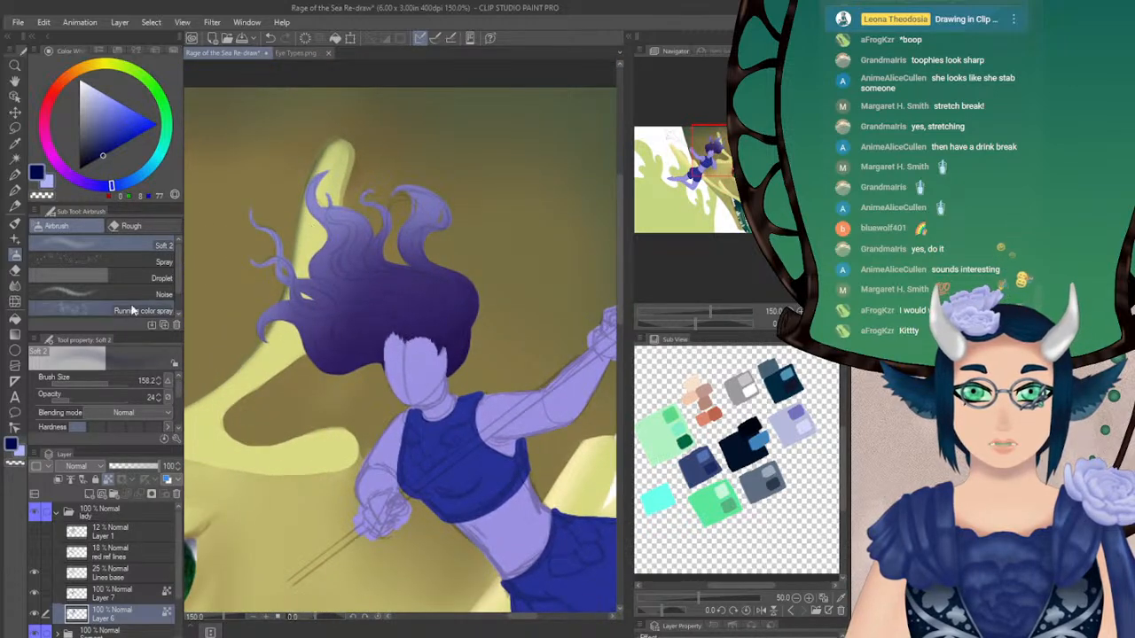
mouse_move(104, 384)
left_mouse_down()
mouse_move(85, 383)
mouse_move(74, 403)
mouse_move(127, 396)
left_mouse_up()
left_click(158, 384)
left_click(157, 384)
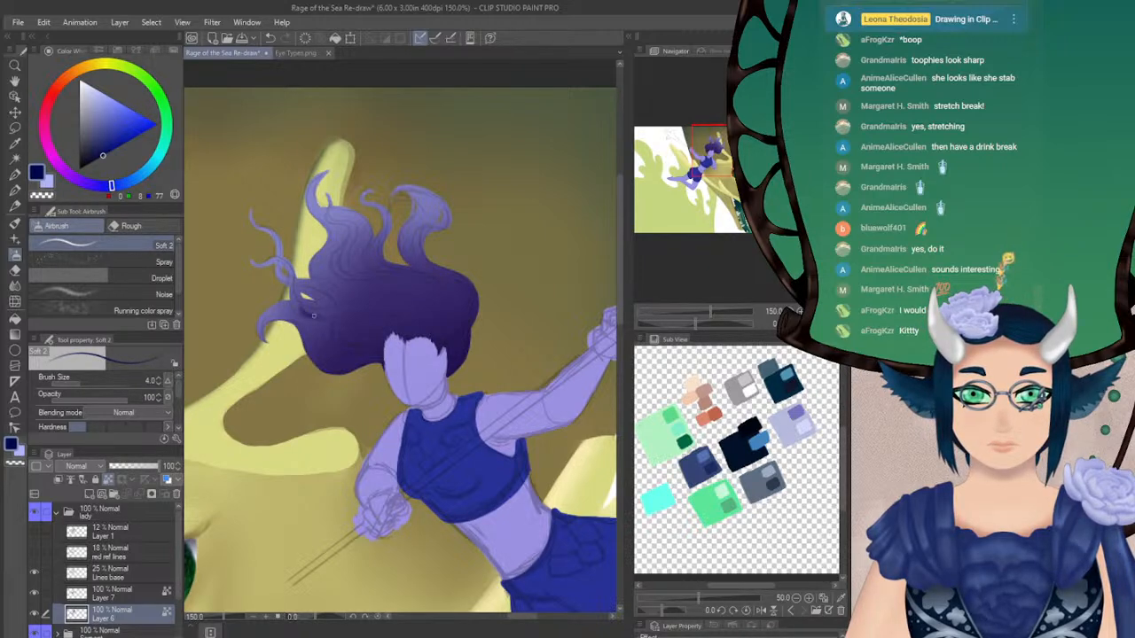
Set the Turnip pen to size 4.3 and try a navy strand stroke in the hair on the rotated canvas
left_click_drag(688, 322, 724, 324)
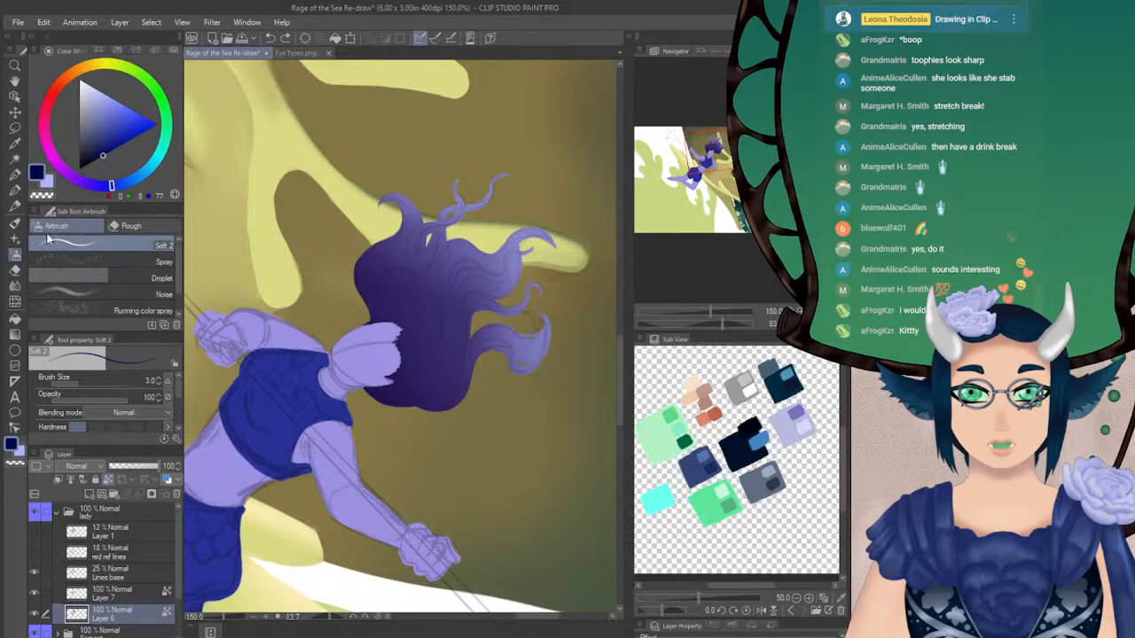
left_click(16, 190)
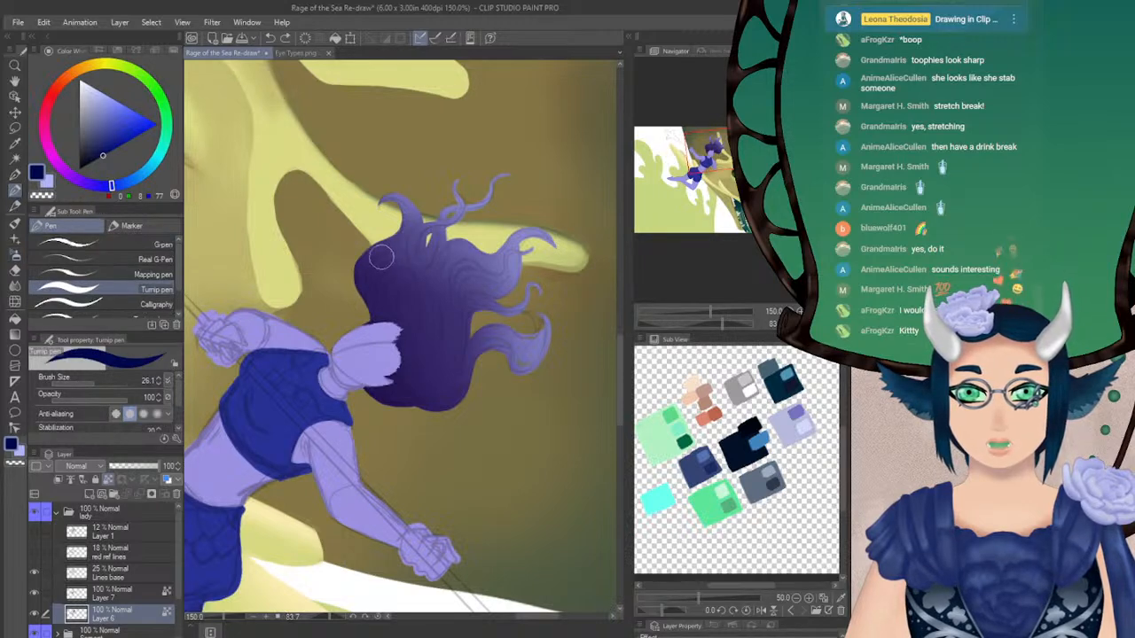
left_click(86, 384)
left_click(81, 384)
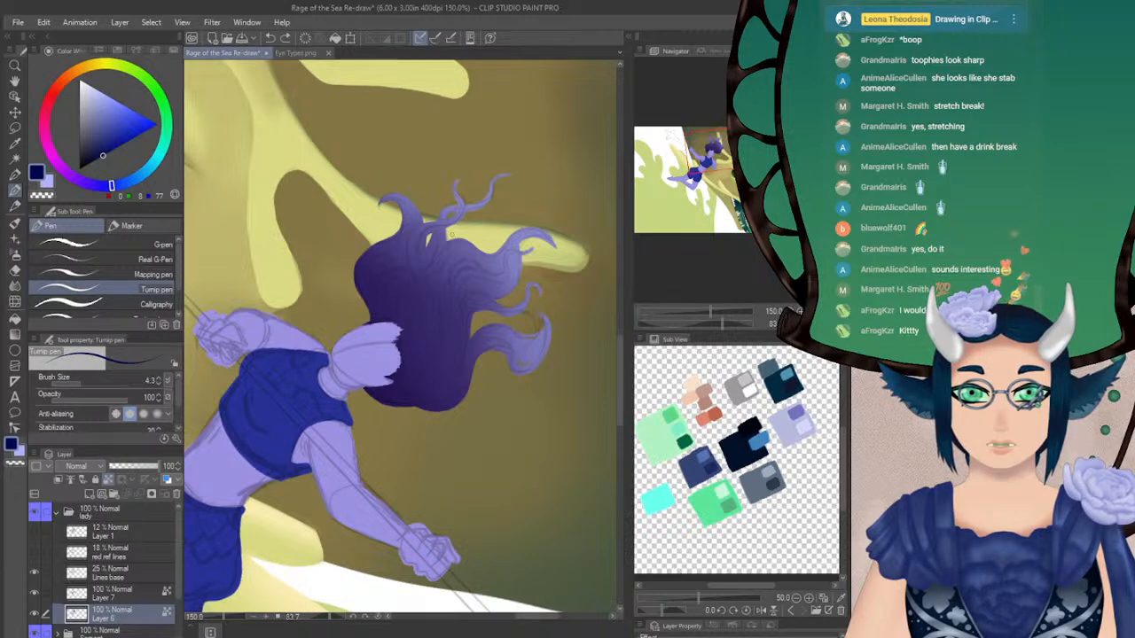
left_click_drag(409, 238, 408, 257)
key("ctrl+z")
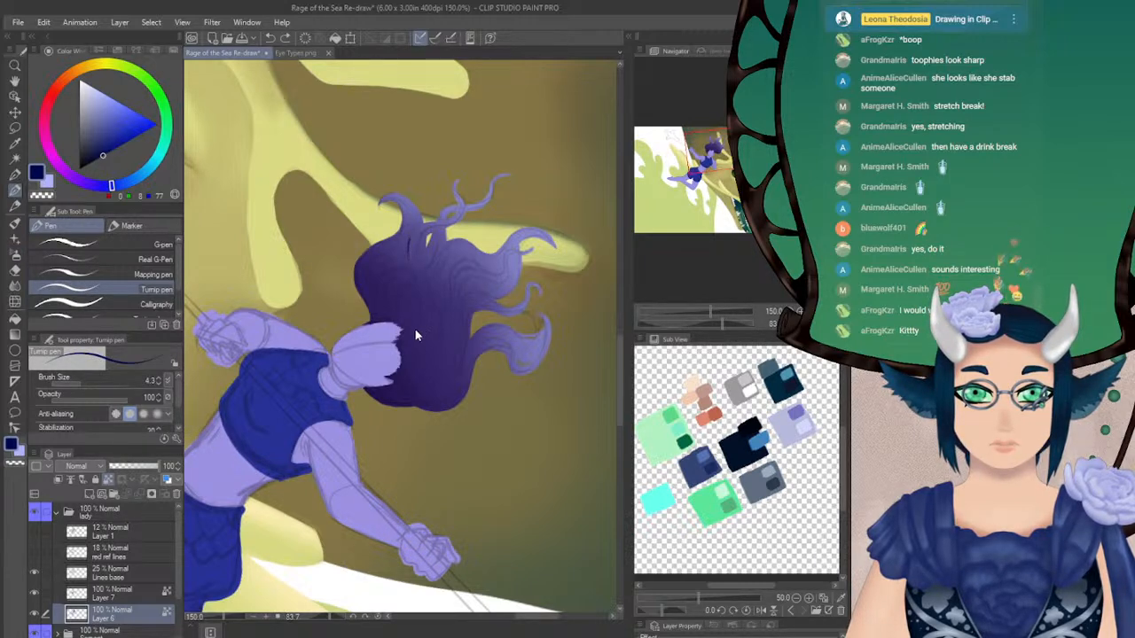
Touch up the hair edge beside the face in sampled dark purple, hiding the Lines base layer while painting and showing it again
left_click(384, 389, "alt")
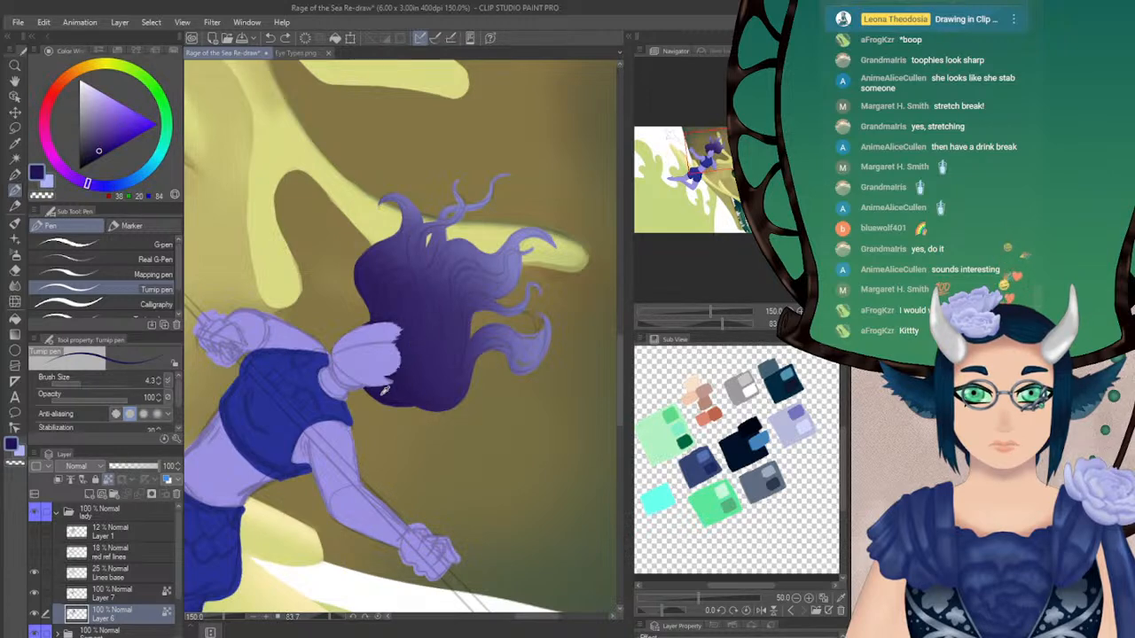
left_click(34, 572)
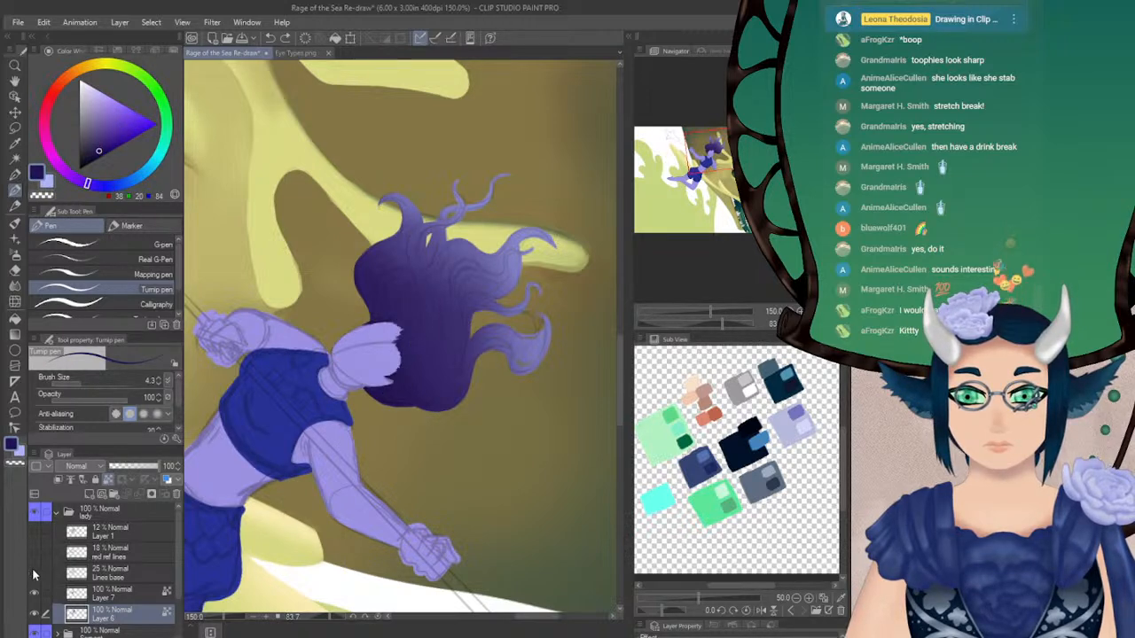
left_click(383, 390, "alt")
left_click(381, 391, "alt")
left_click_drag(384, 389, 373, 387)
left_click(379, 395, "alt")
left_click(380, 393, "alt")
left_click(379, 391, "alt")
left_click(371, 389, "alt")
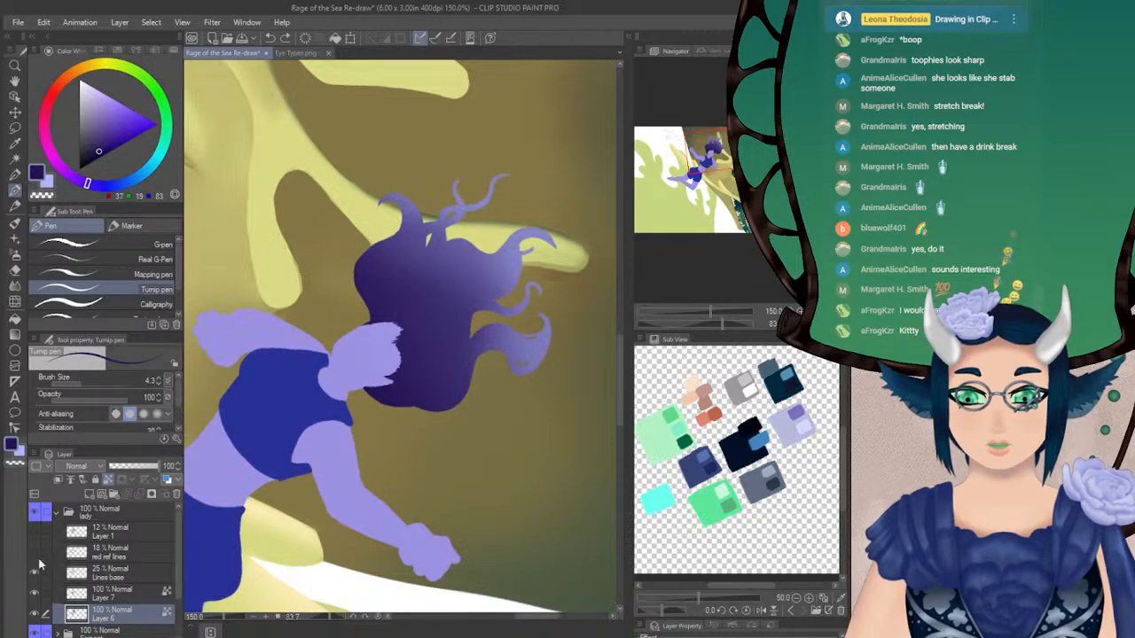
left_click(35, 572)
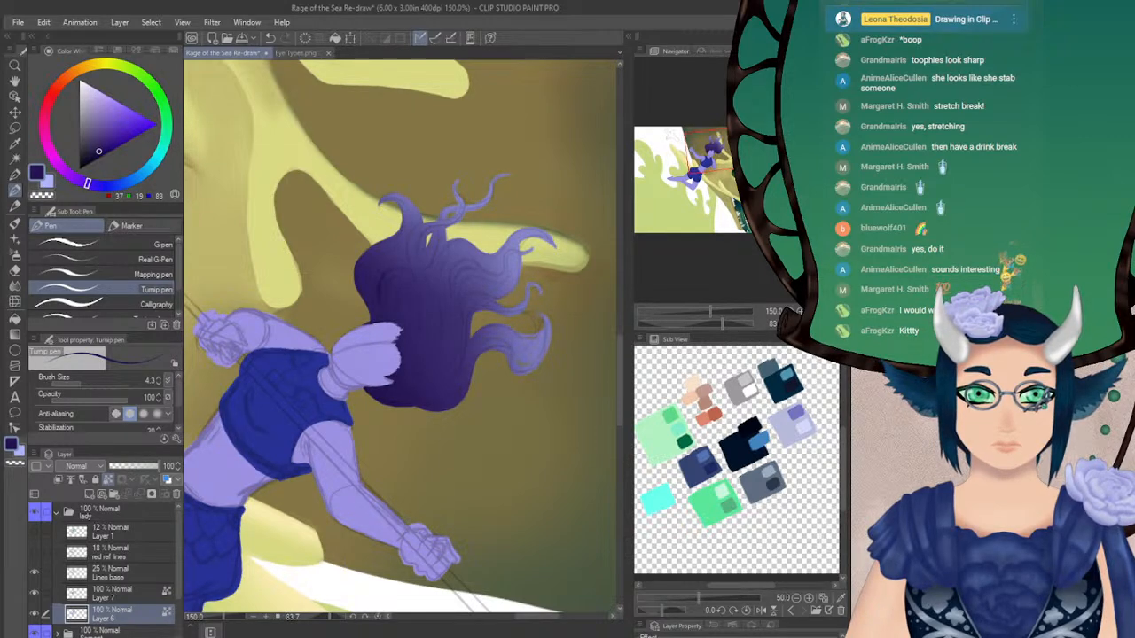
Draw dark navy strand lines in the hair beside the face with the Turnip pen at size 4.3
left_click(810, 324)
left_click(799, 311)
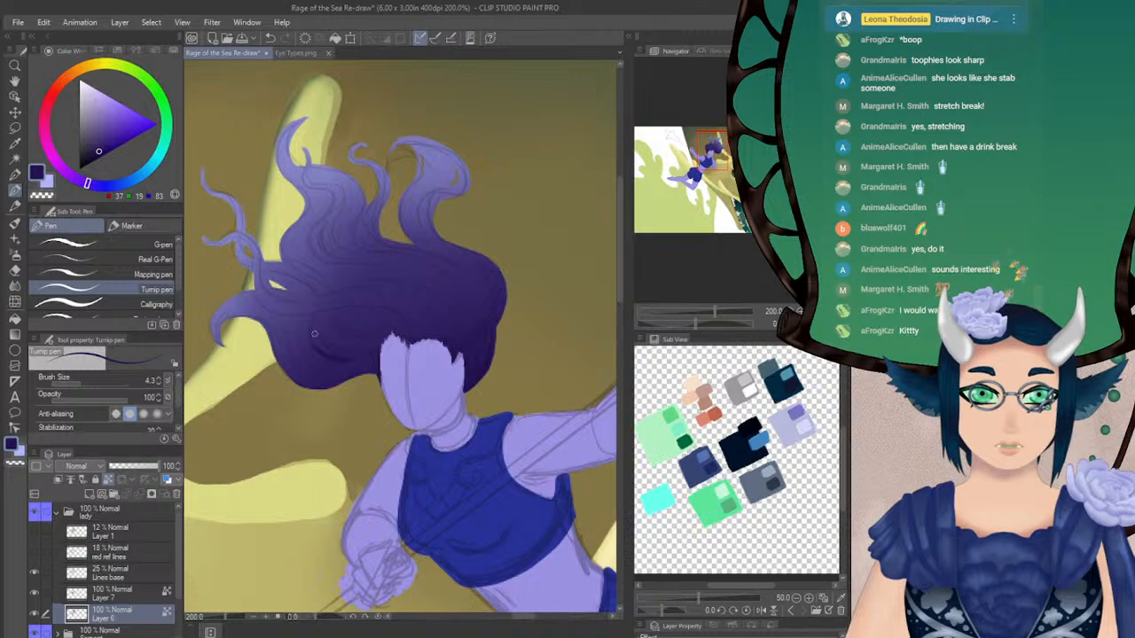
left_click_drag(314, 320, 314, 346)
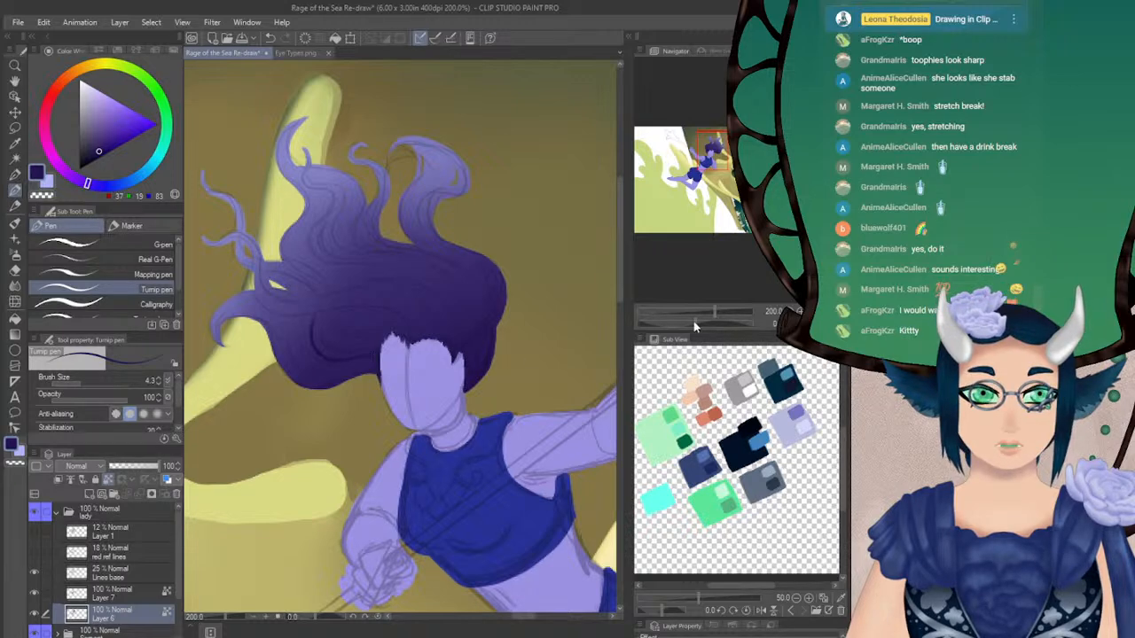
left_click_drag(695, 324, 709, 324)
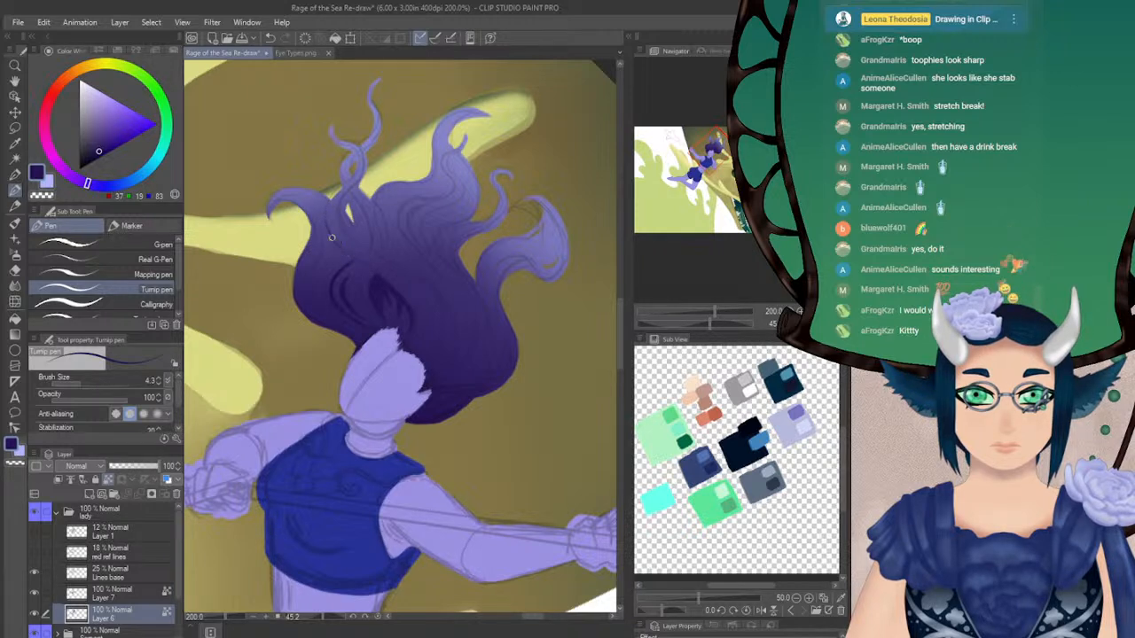
Soften the new navy strands beside the face with the Blur tool at size 11.0
left_click(15, 255)
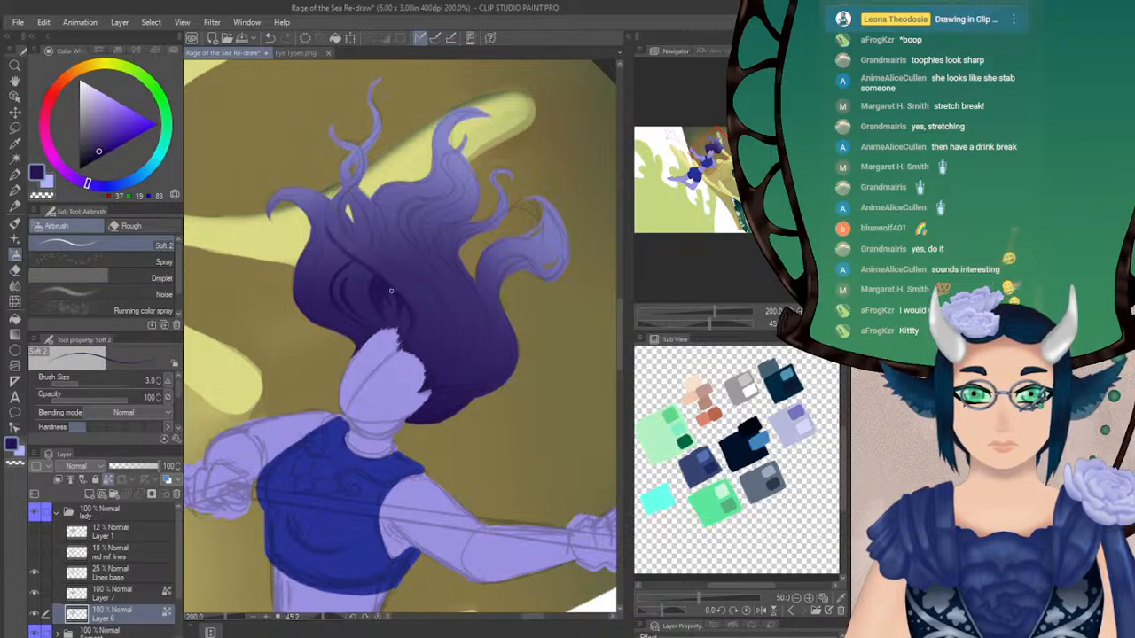
left_click(15, 285)
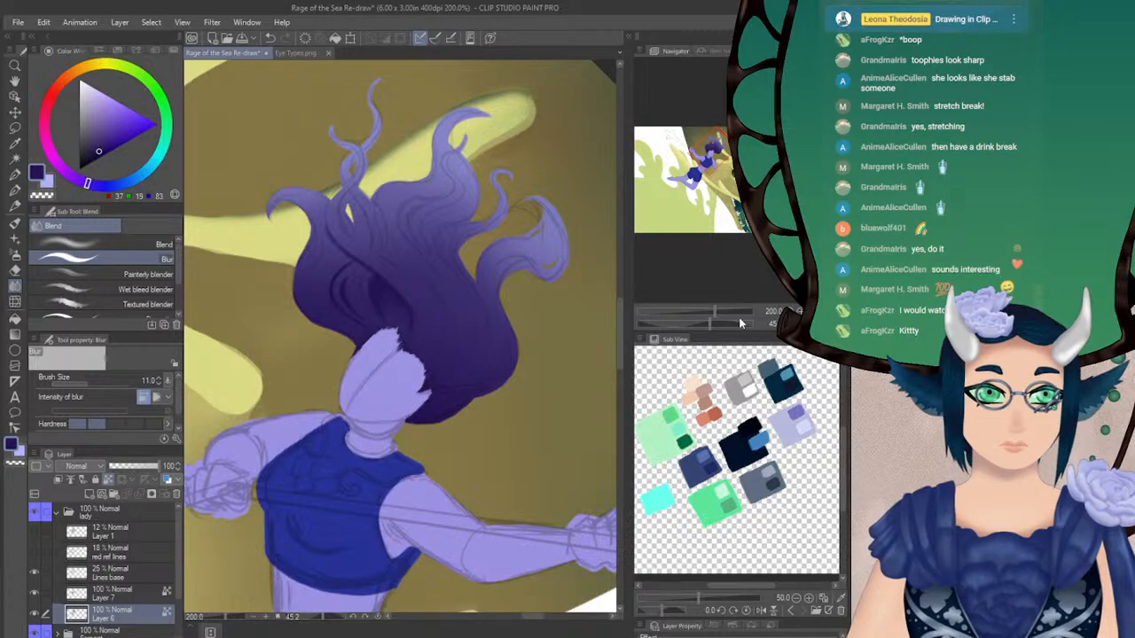
left_click_drag(716, 323, 688, 323)
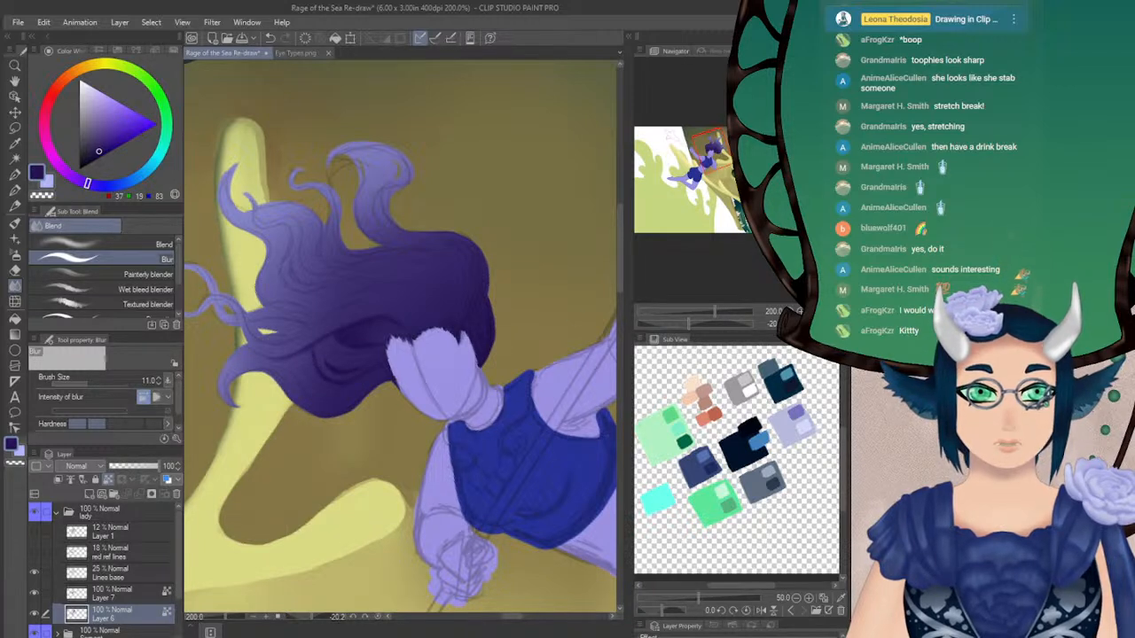
Deepen the navy shadows between the strands beside the face with the Soft airbrush at sizes 10.6 and 6.0
left_click(15, 253)
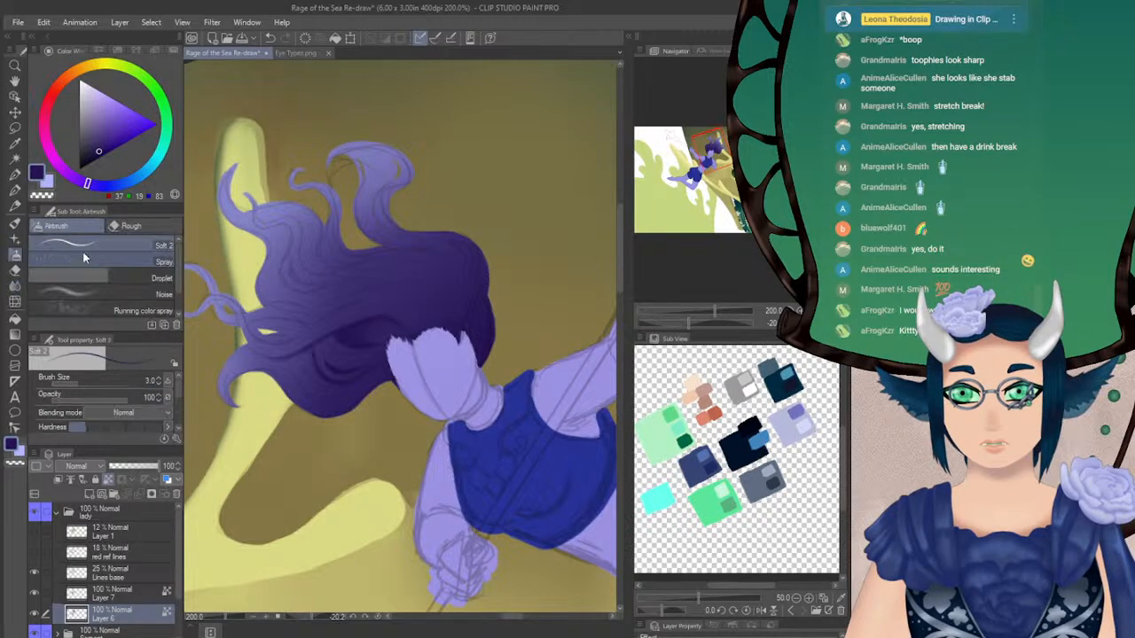
left_click_drag(685, 326, 677, 325)
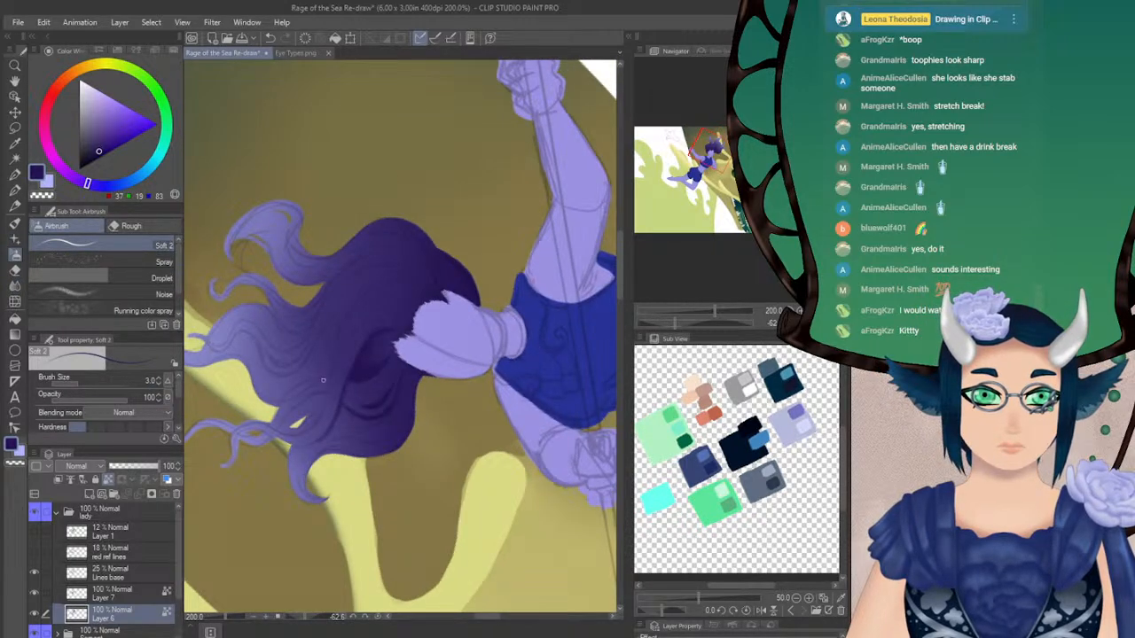
left_click(85, 382)
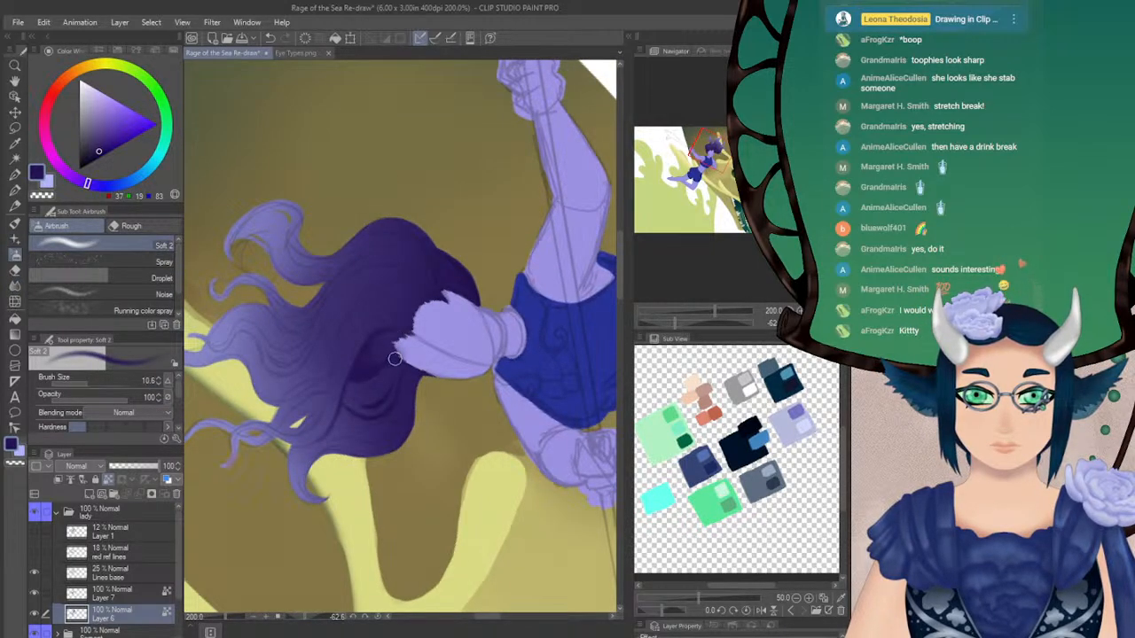
left_click(75, 382)
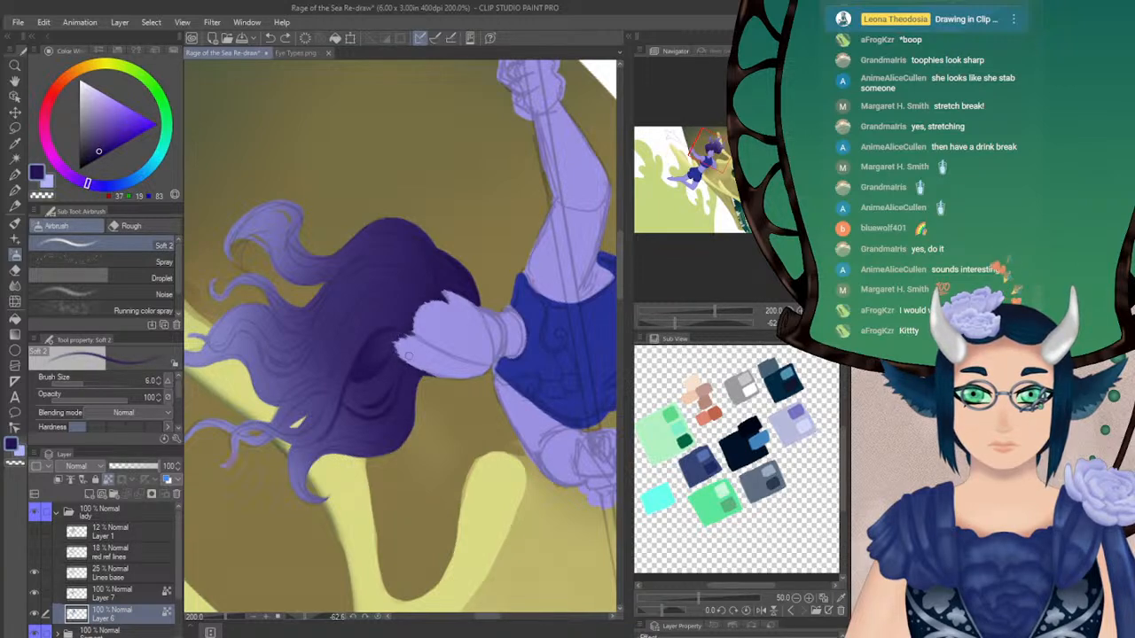
left_click_drag(397, 375, 411, 374)
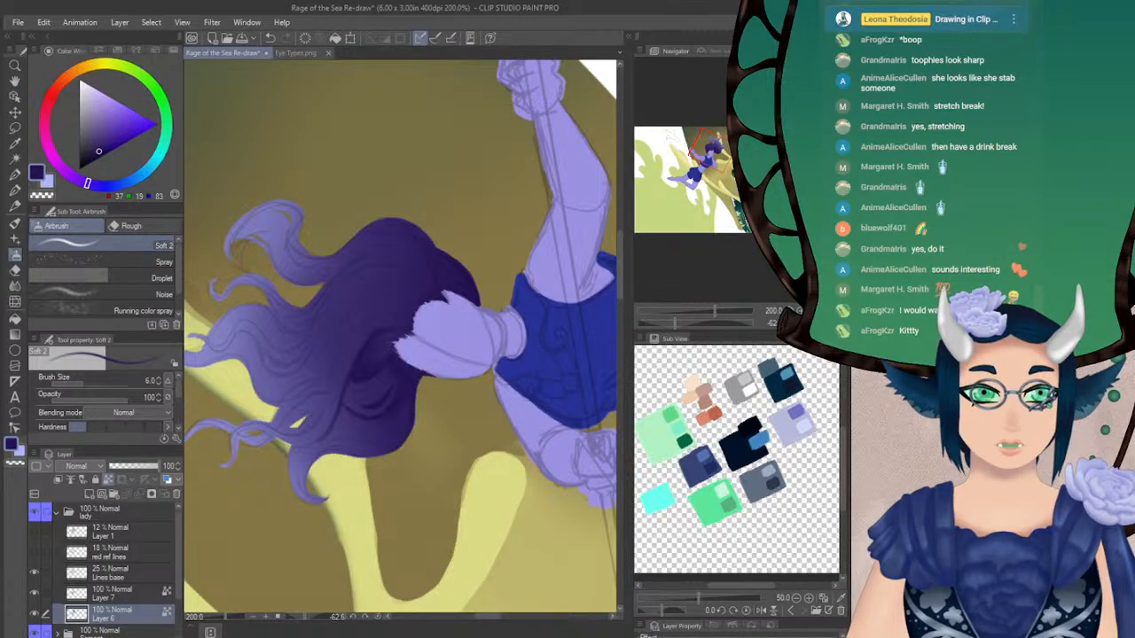
Mirror the upright view and paint sampled purple (56, 42, 106) along the outer hair edge with the airbrush at sizes 6.0 and 16.0
left_click(811, 323)
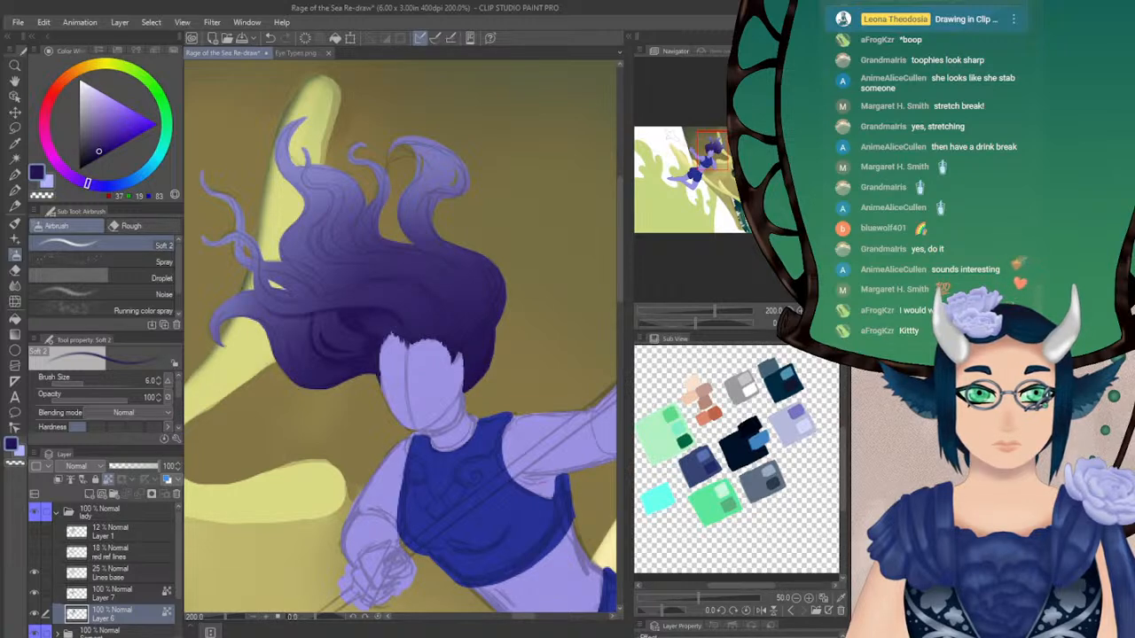
left_click(825, 322)
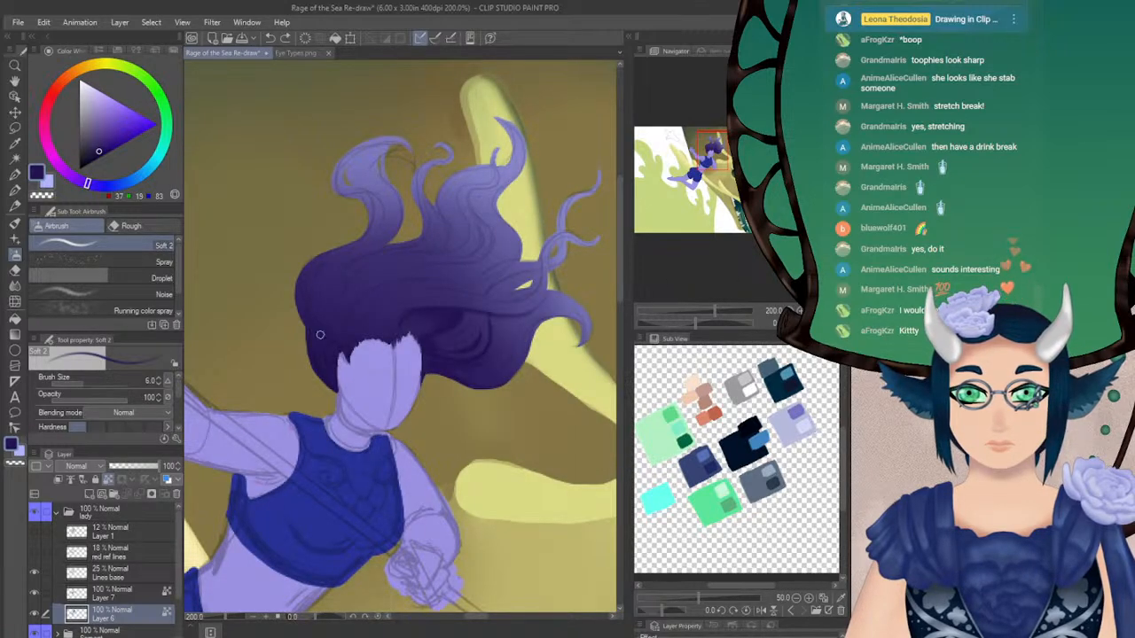
left_click(393, 266, "alt")
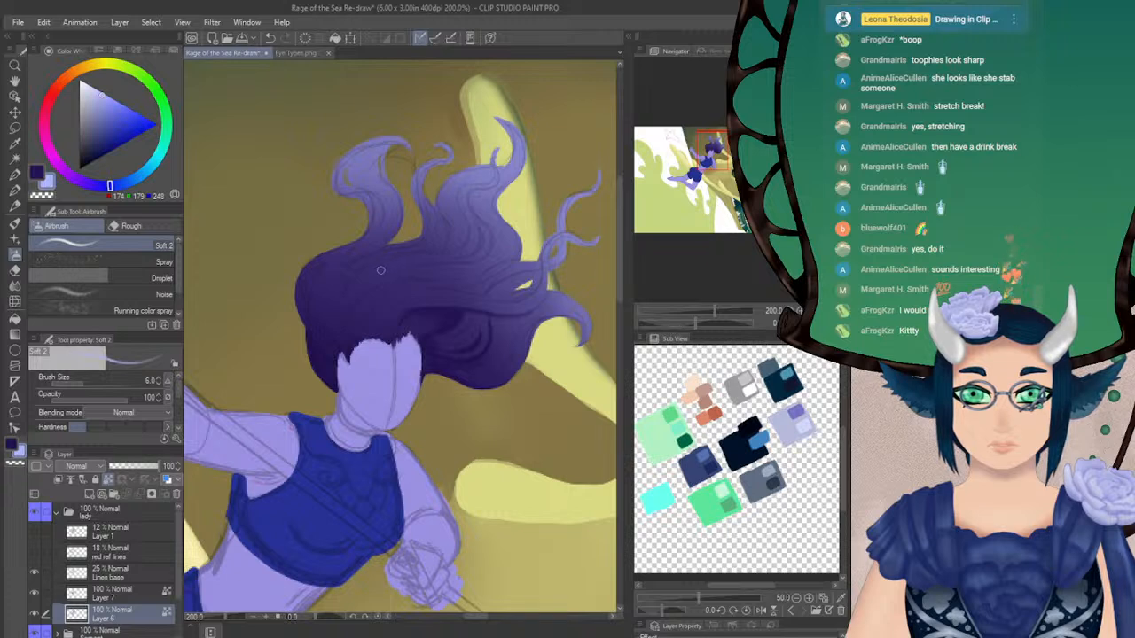
left_click(319, 284, "alt")
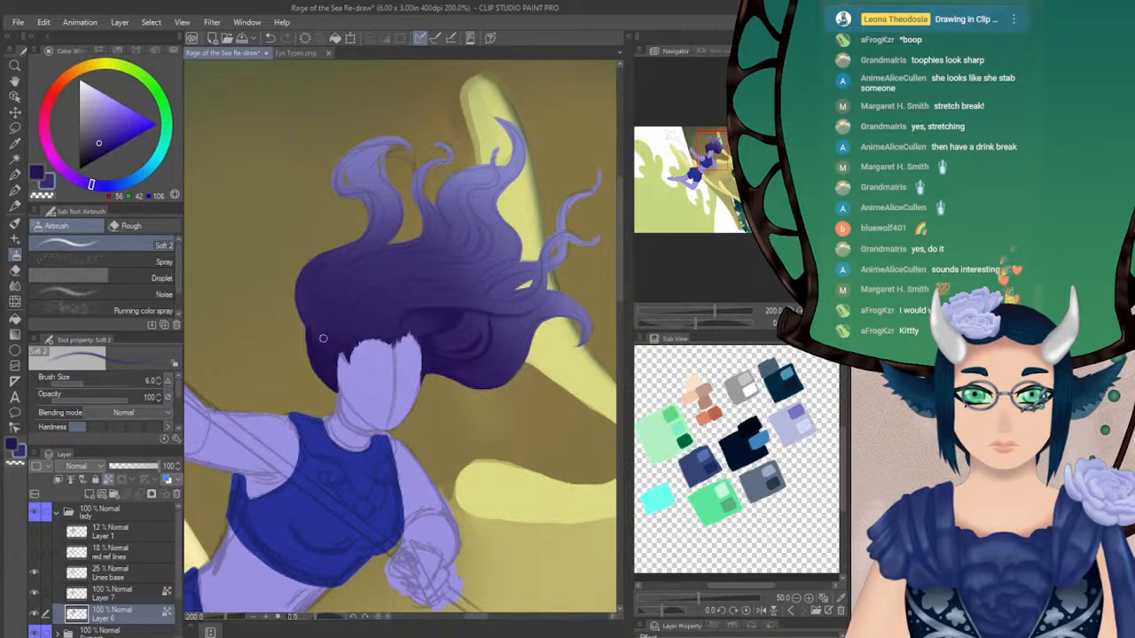
key("ctrl+z")
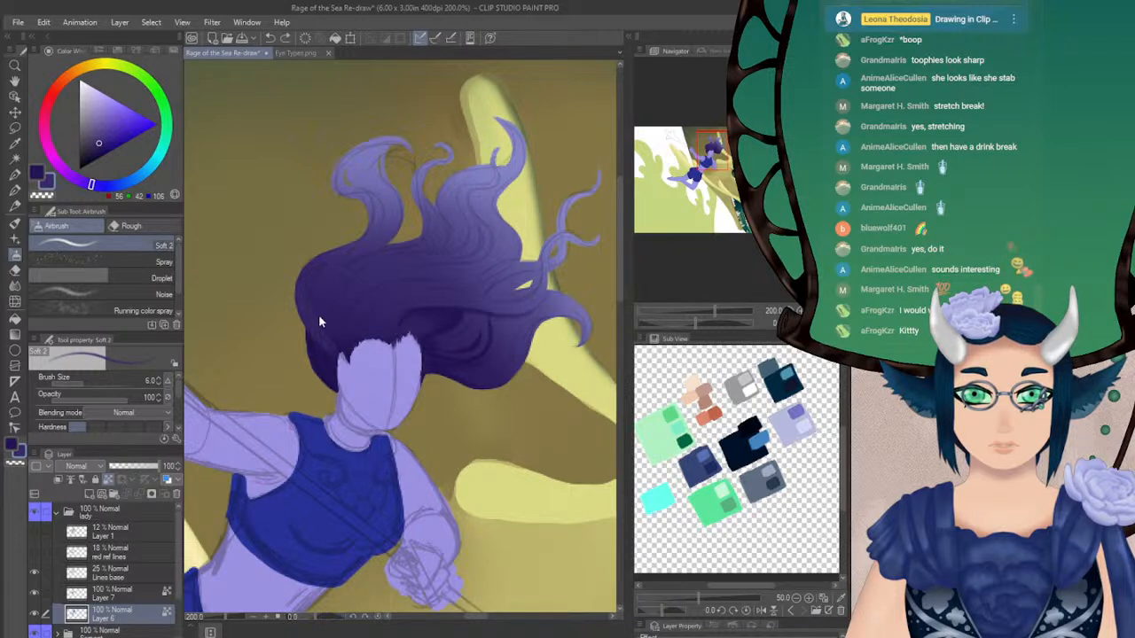
left_click_drag(308, 318, 334, 349)
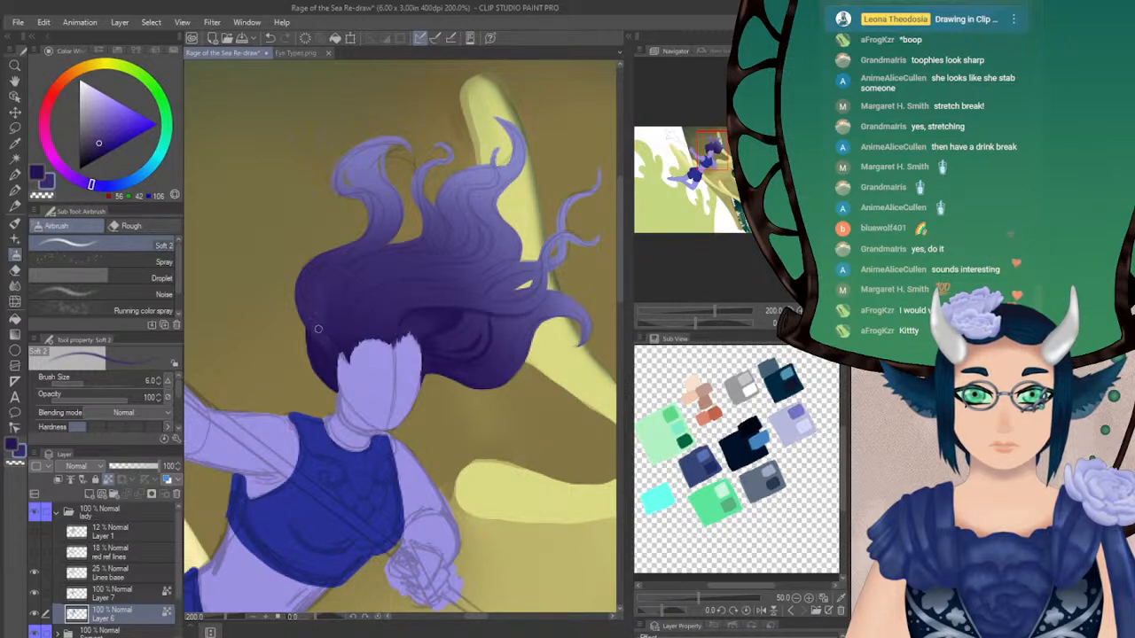
left_click(89, 383)
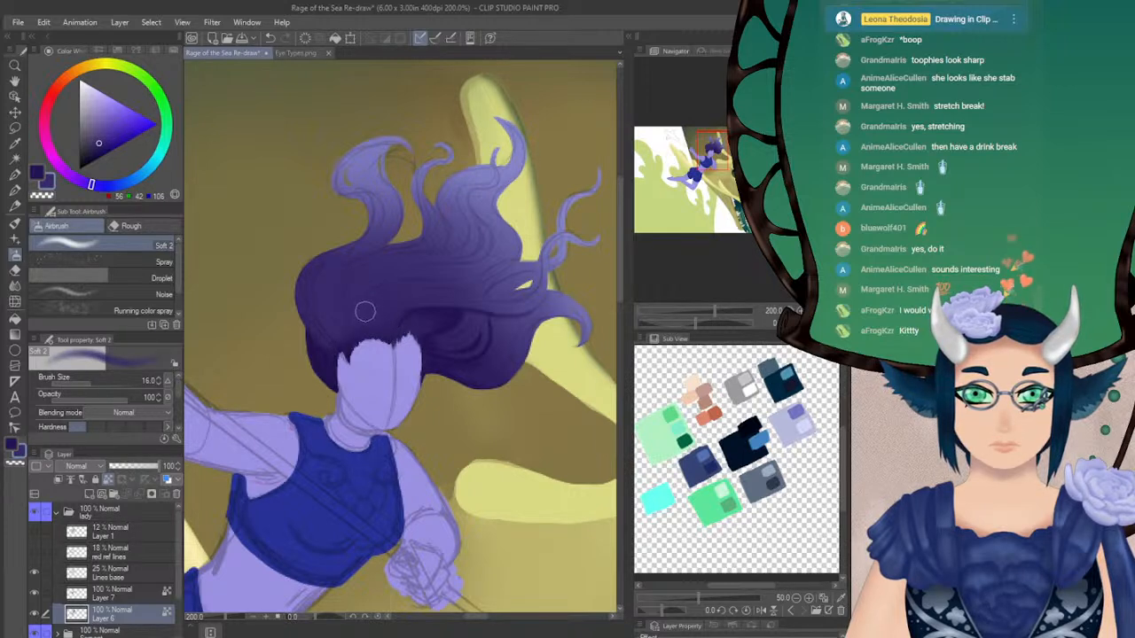
Paint sampled navy (37, 19, 83) strands along the crown and the base of the curled lock at sizes 6.5 and 2.6
left_click(369, 274, "alt")
left_click(84, 385)
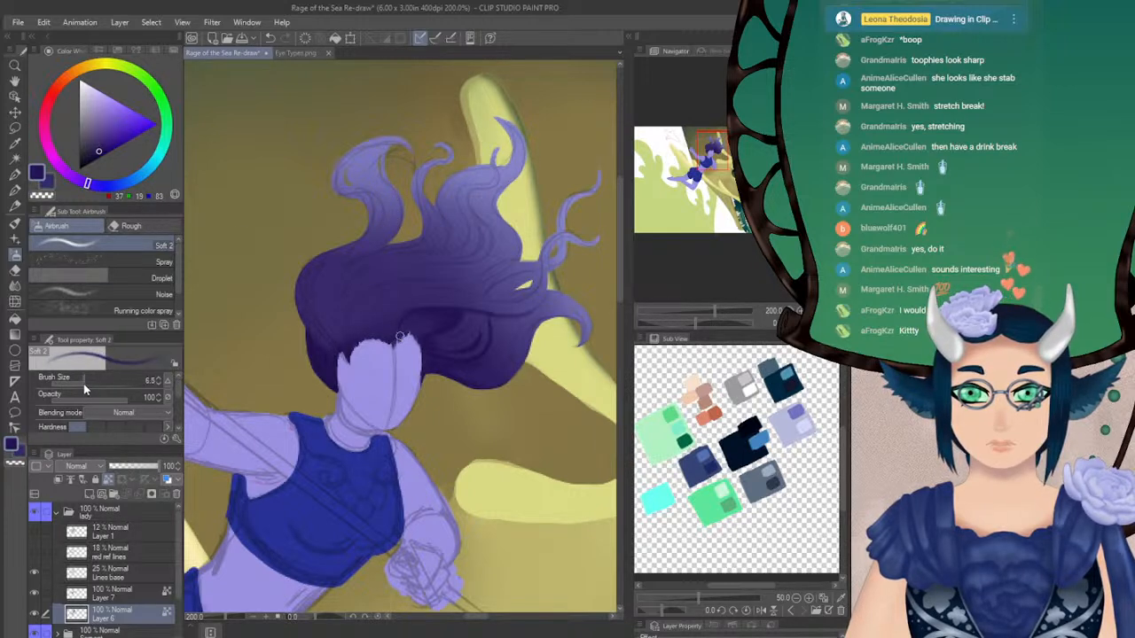
left_click_drag(392, 240, 362, 253)
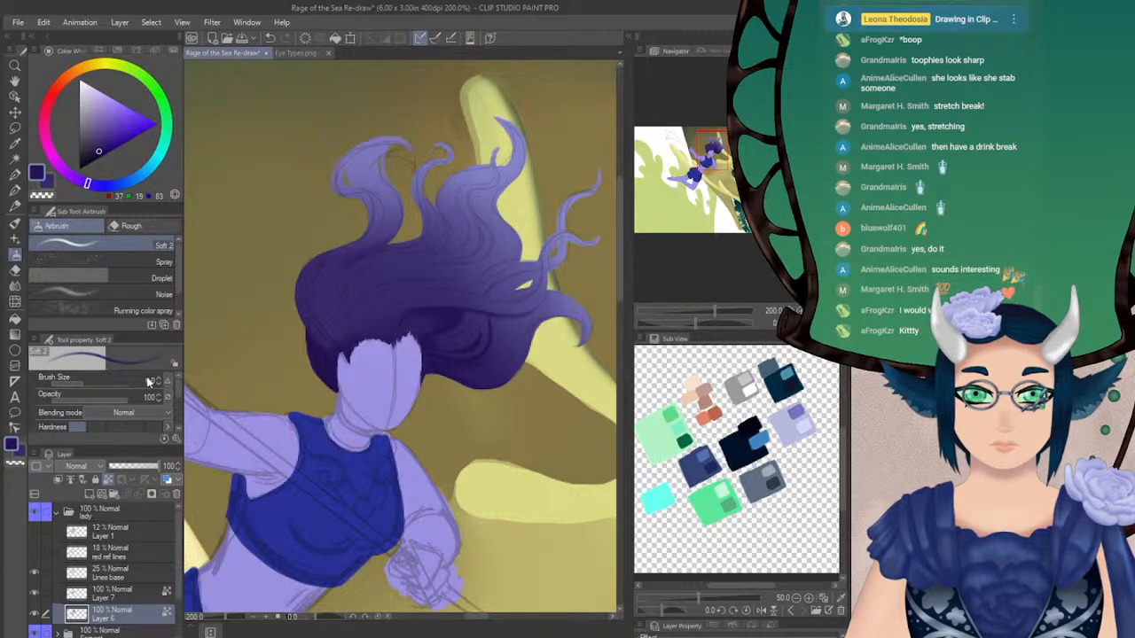
left_click(77, 382)
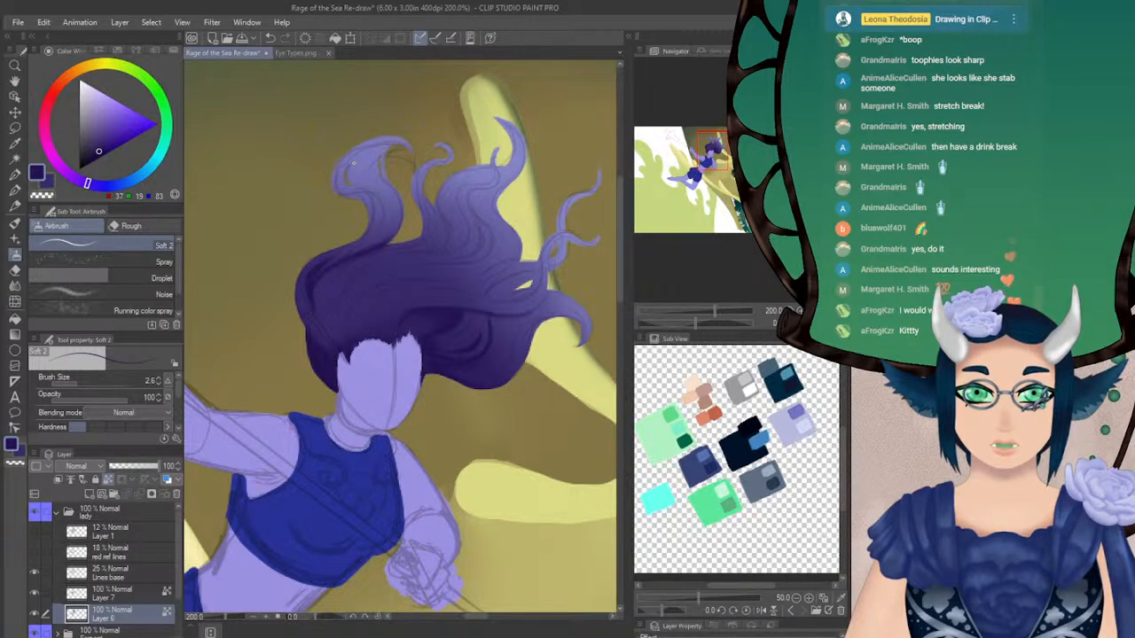
Shade the curled lock's tip and inner edges with navy at airbrush size 6.0, undoing the thinner trial strokes
mouse_move(348, 163)
left_mouse_down()
mouse_move(345, 190)
mouse_move(356, 188)
mouse_move(348, 156)
left_mouse_up()
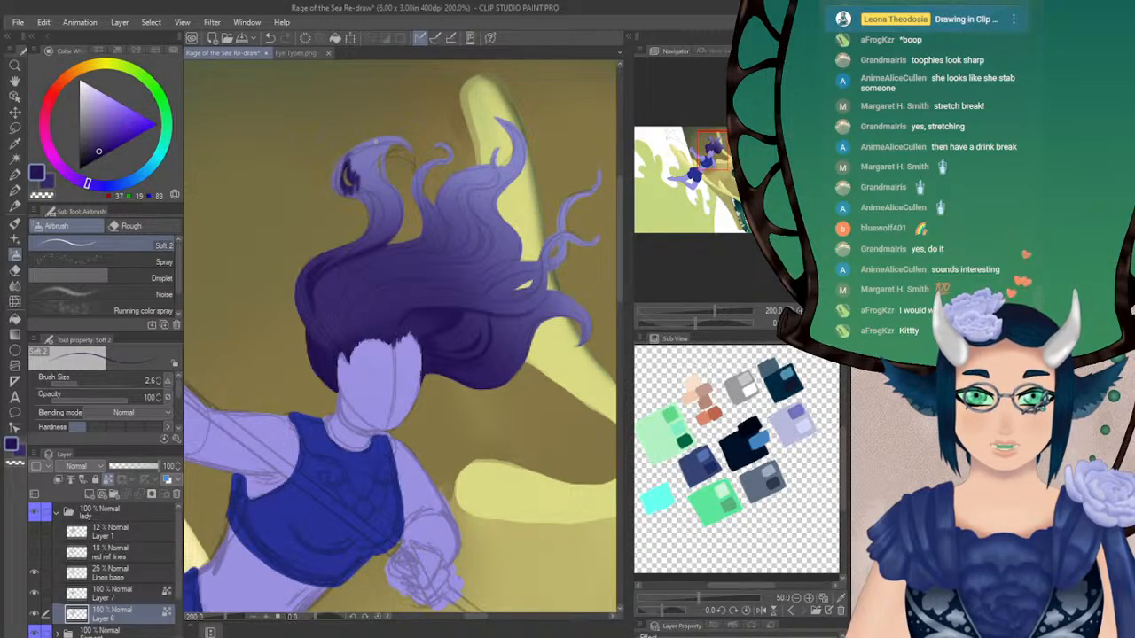
key("ctrl+z")
left_click(84, 381)
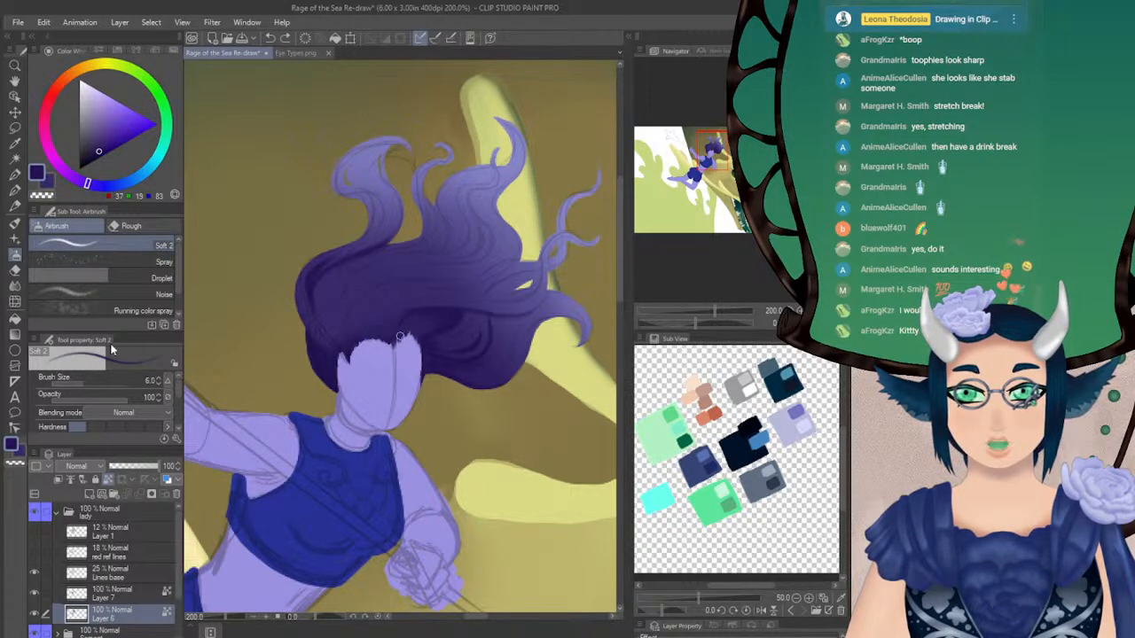
mouse_move(346, 153)
left_mouse_down()
mouse_move(340, 177)
mouse_move(344, 167)
mouse_move(361, 190)
left_mouse_up()
mouse_move(398, 142)
left_mouse_down()
mouse_move(383, 164)
mouse_move(382, 147)
mouse_move(403, 141)
left_mouse_up()
left_click(392, 142, "alt")
left_click(364, 149, "alt")
mouse_move(335, 163)
left_mouse_down()
mouse_move(346, 148)
mouse_move(337, 189)
mouse_move(371, 203)
left_mouse_up()
mouse_move(359, 153)
left_mouse_down()
mouse_move(366, 194)
mouse_move(350, 193)
mouse_move(394, 153)
mouse_move(379, 146)
mouse_move(367, 158)
mouse_move(393, 139)
mouse_move(380, 138)
mouse_move(409, 146)
mouse_move(382, 142)
mouse_move(366, 167)
mouse_move(374, 144)
mouse_move(375, 180)
mouse_move(368, 164)
mouse_move(391, 183)
mouse_move(390, 151)
mouse_move(395, 190)
mouse_move(368, 163)
mouse_move(410, 206)
mouse_move(414, 141)
mouse_move(376, 183)
mouse_move(391, 227)
mouse_move(385, 190)
left_mouse_up()
Paint a lighter periwinkle (121, 118, 185) strand down the curled lock at size 5.0, then sample dark purple (75, 64, 129)
left_click(393, 212, "alt")
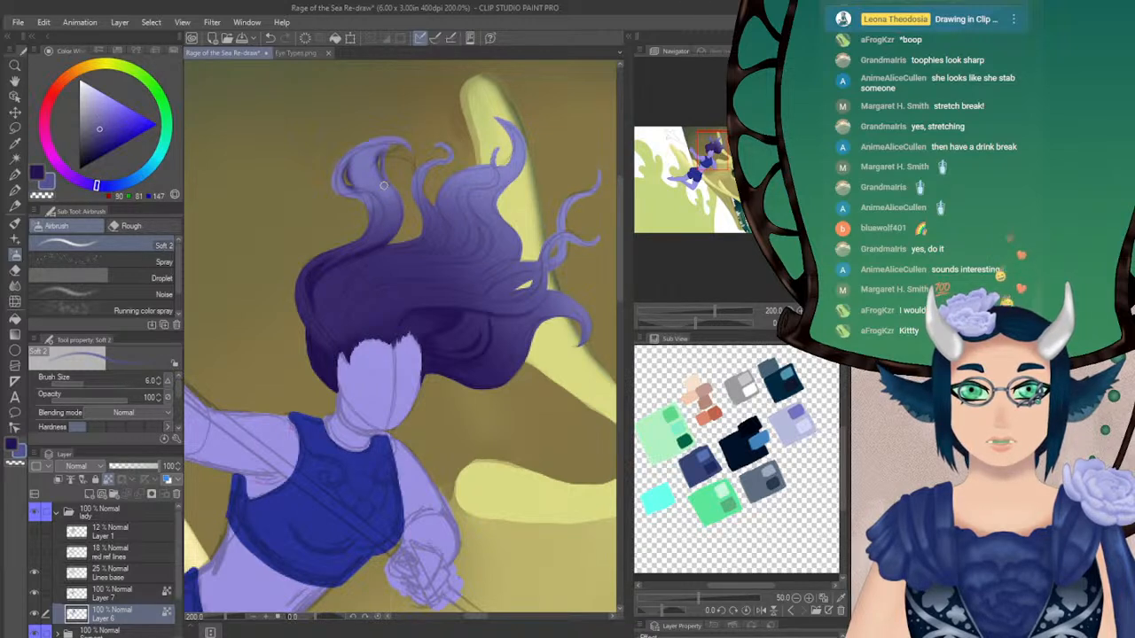
left_click(374, 176, "alt")
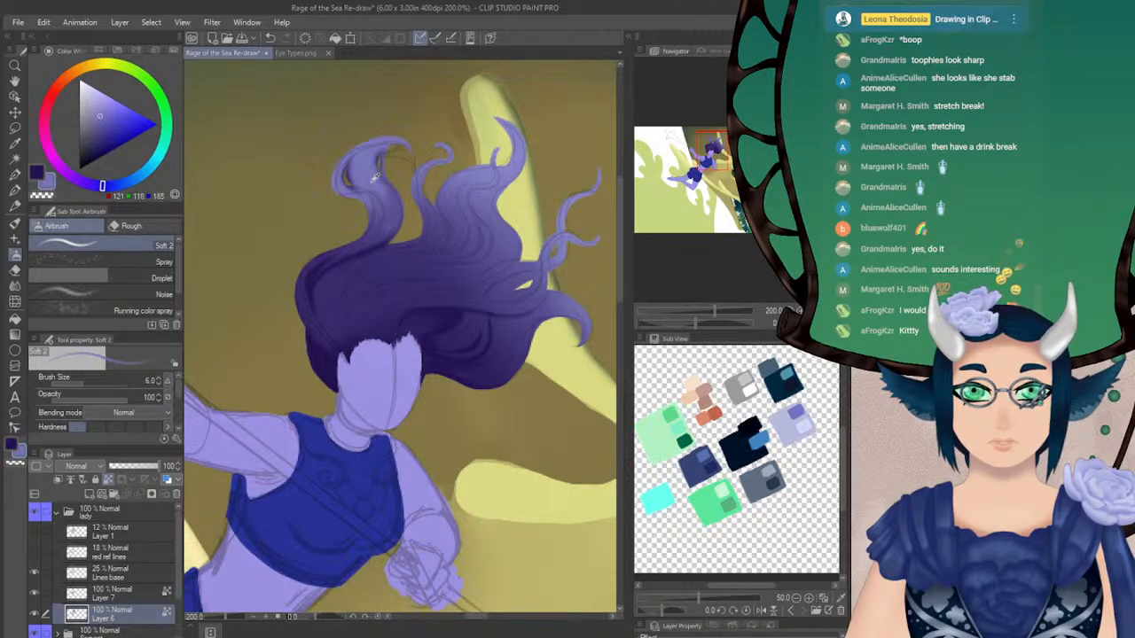
left_click_drag(377, 187, 388, 206)
key("ctrl+z")
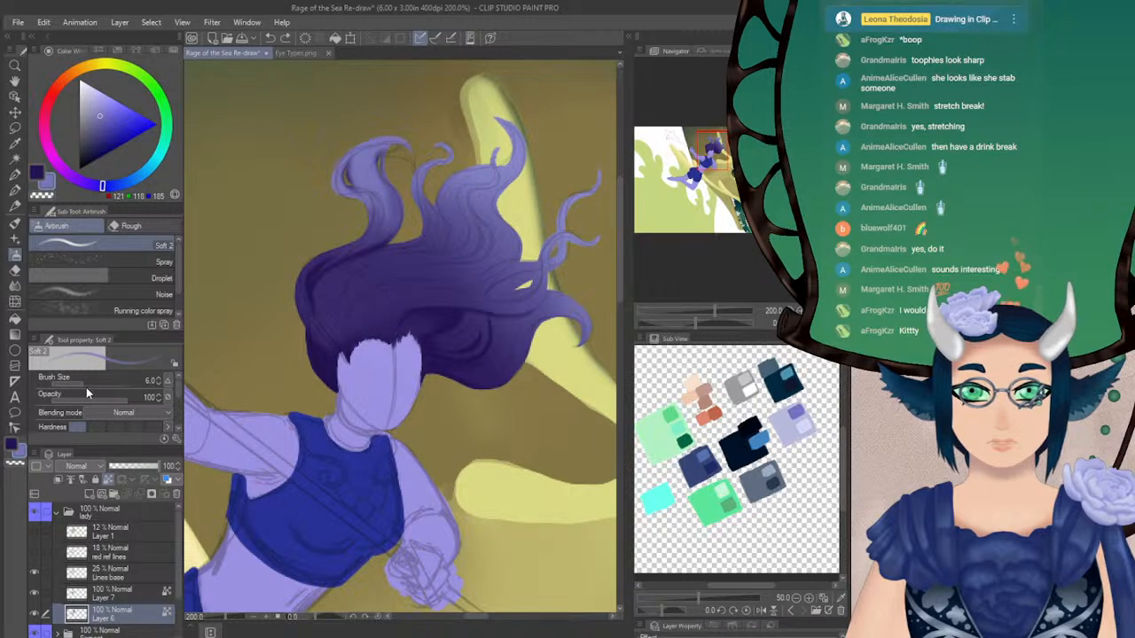
left_click(159, 384)
left_click_drag(374, 190, 381, 231)
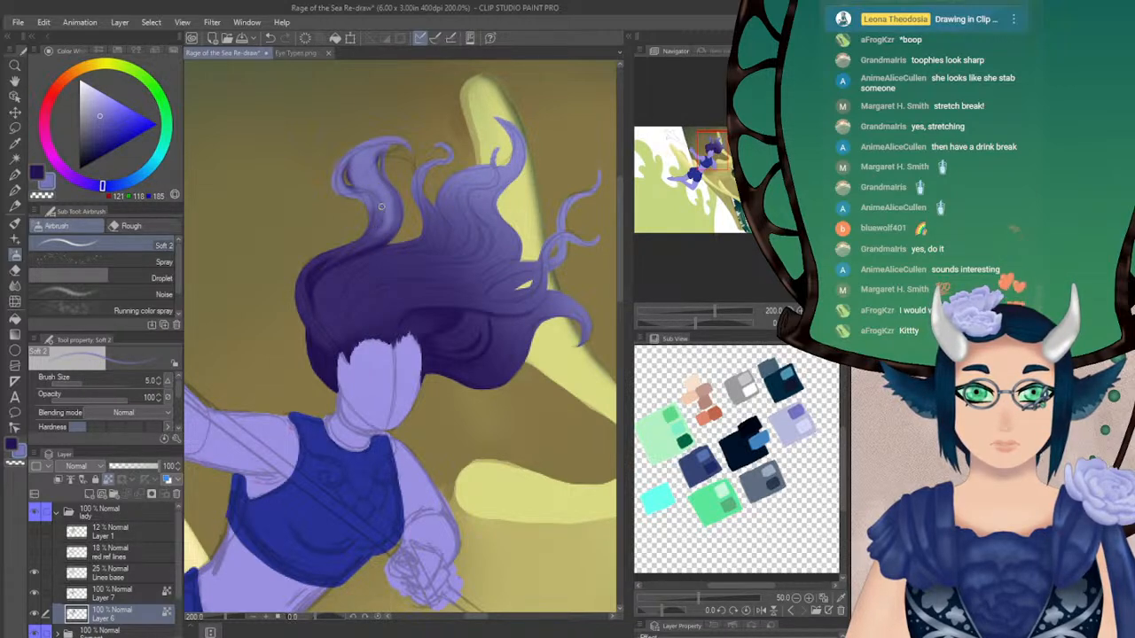
left_click(370, 233, "alt")
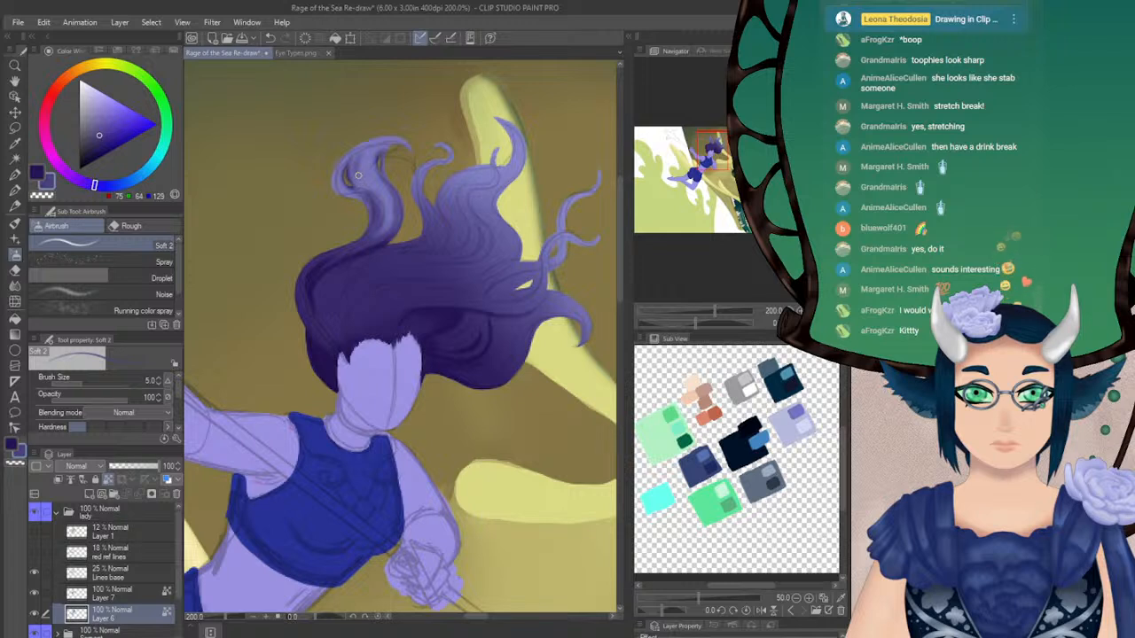
Blend the curled lock into the hair with sampled periwinkle (118, 115, 182), using the airbrush at size 17.4 and opacity 25
left_click(430, 150, "alt")
left_click(79, 396)
left_click(84, 384)
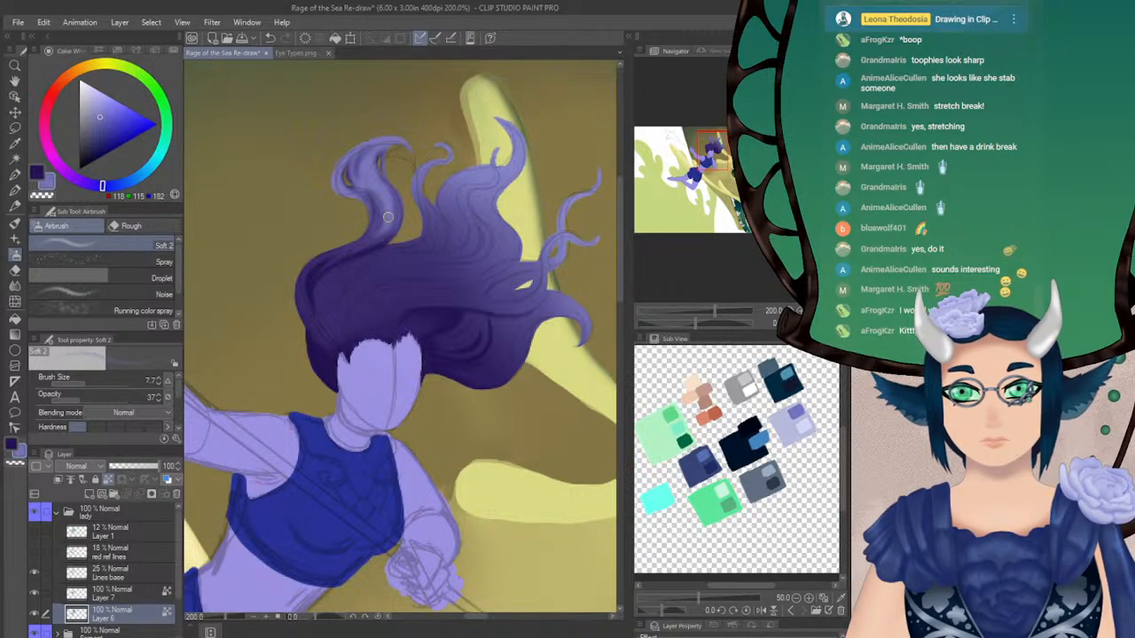
left_click_drag(376, 231, 324, 256)
key("ctrl+z")
left_click(90, 381)
left_click(74, 397)
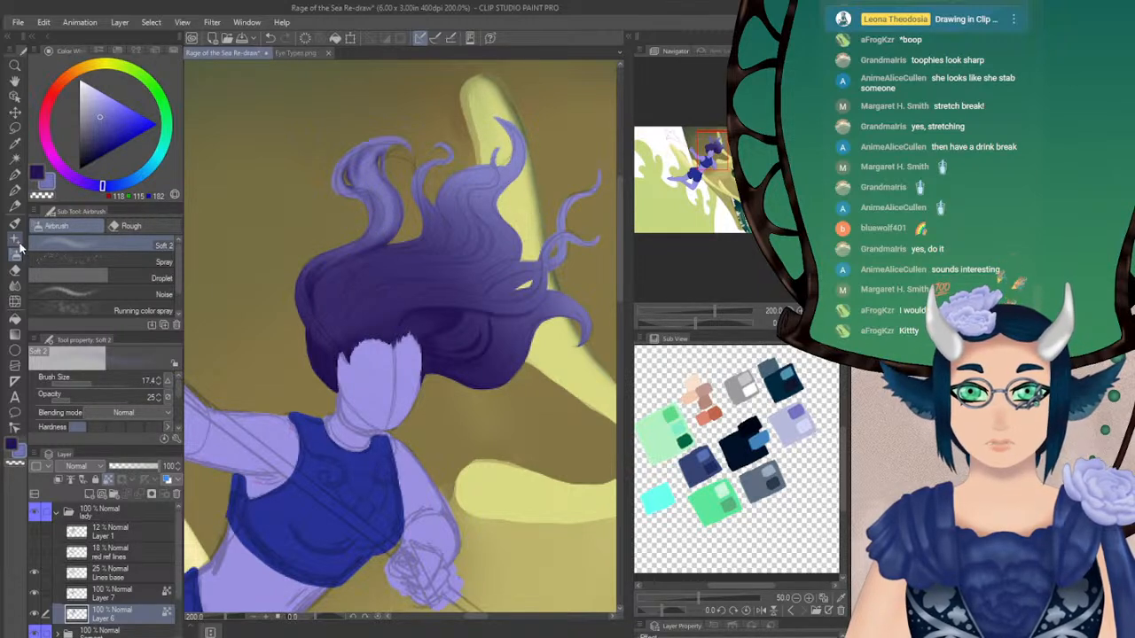
Paint navy (37, 19, 83) strands through the main hair mass, using size 4.3 at full opacity and size 6.5 at opacity 45
left_click(325, 291, "alt")
mouse_move(87, 399)
left_mouse_down()
mouse_move(130, 398)
mouse_move(64, 380)
left_mouse_up()
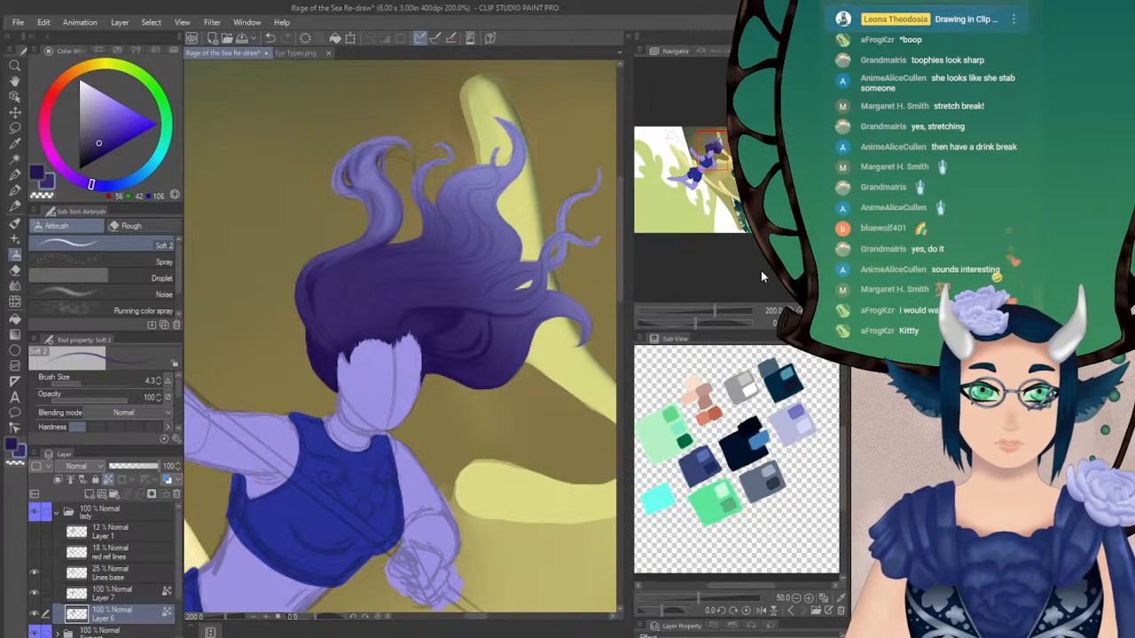
left_click(463, 330, "alt")
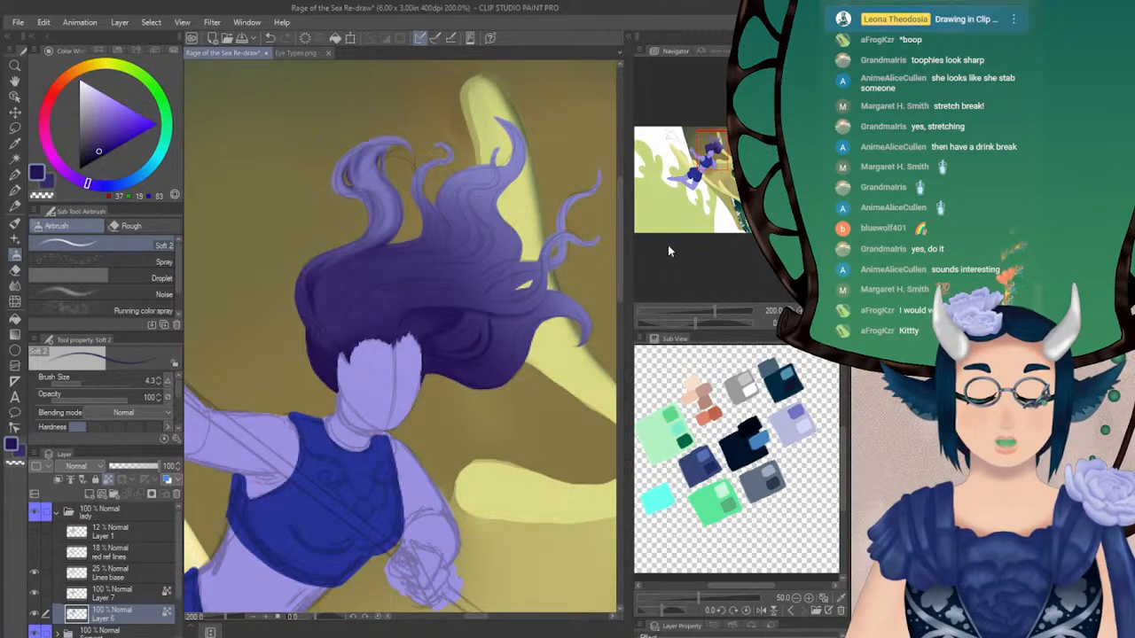
left_click(787, 299)
left_click_drag(696, 324, 719, 323)
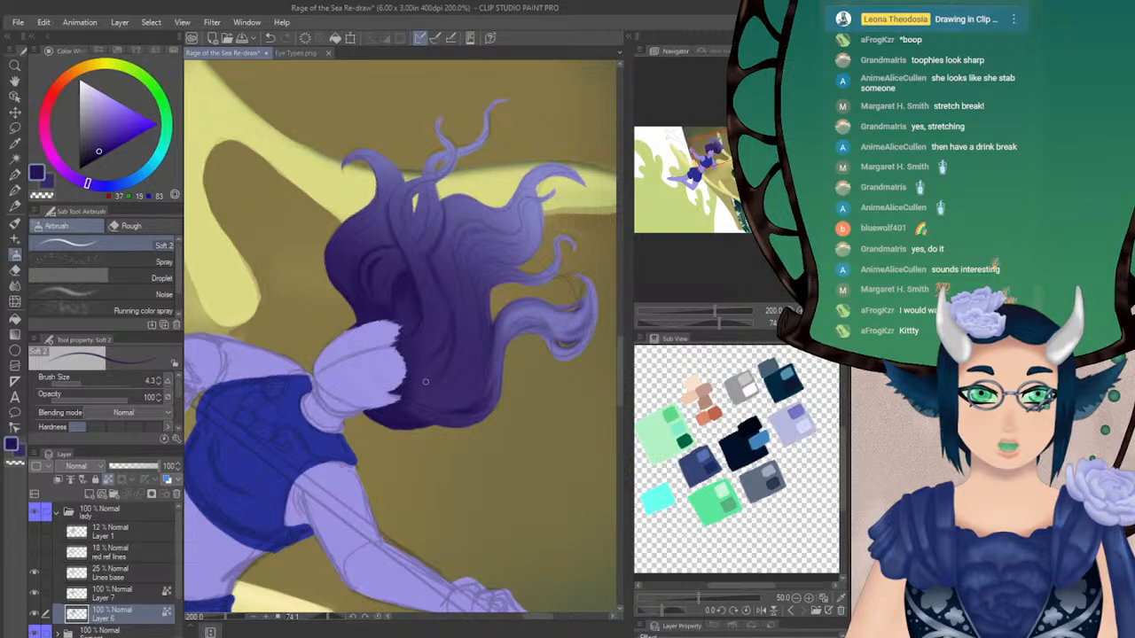
left_click_drag(91, 397, 85, 396)
left_click(84, 383)
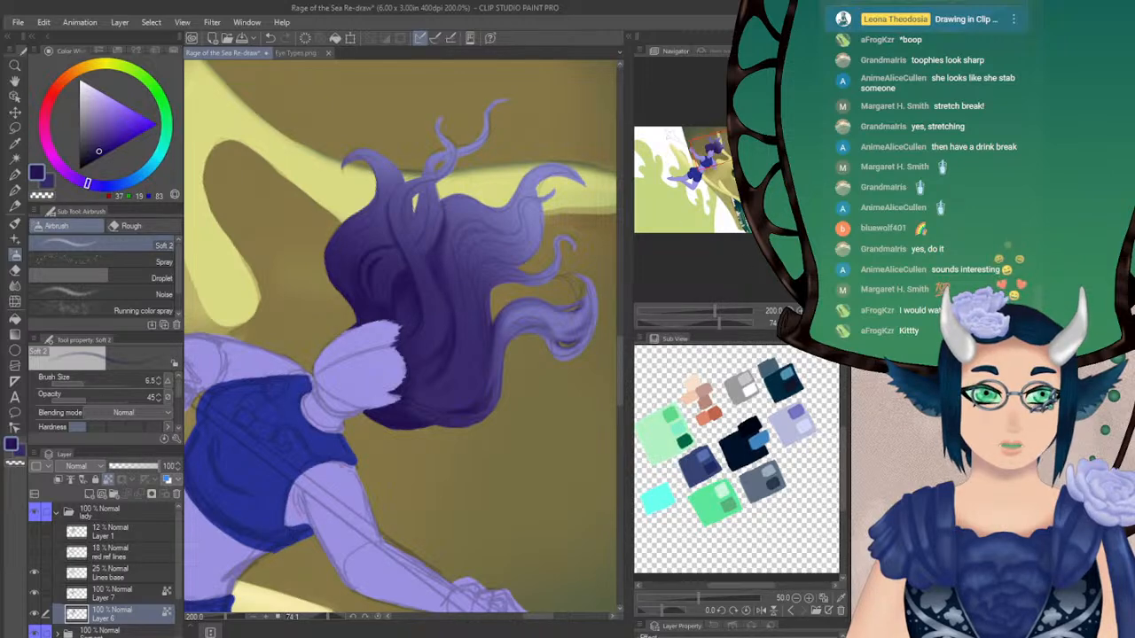
Return to the upright, unmirrored view and add fine navy strands to the outer hair at size 3.1 and opacity 50
left_click(811, 323)
left_click(84, 396)
left_click_drag(82, 382, 57, 382)
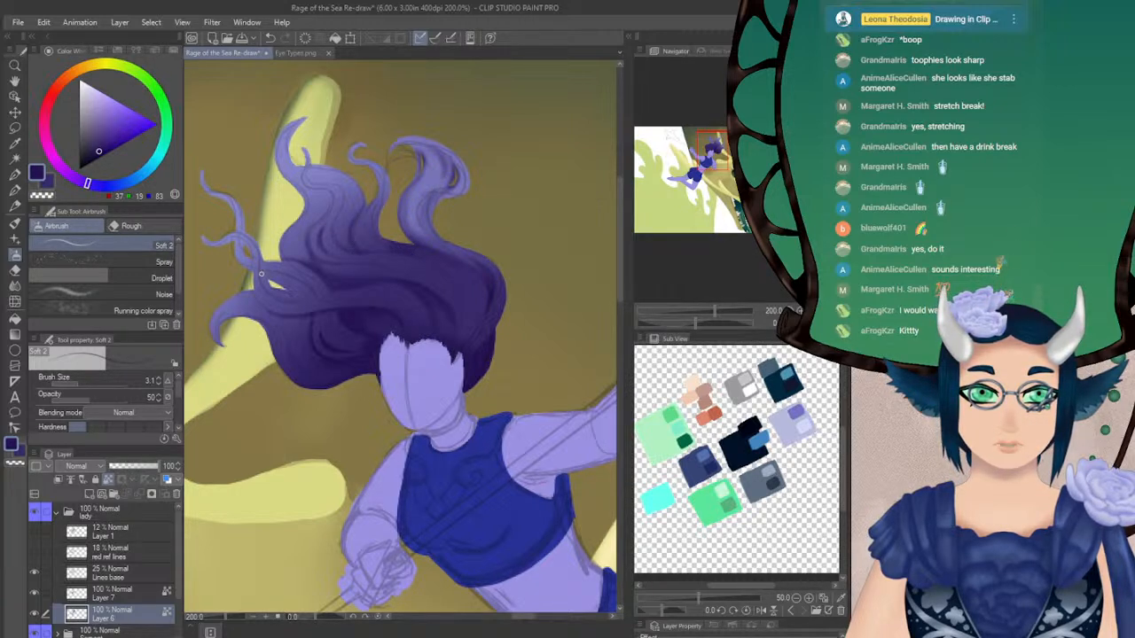
Soften the shaded strands through the woman's hair with the Blur tool at size 11.0
left_click(160, 379)
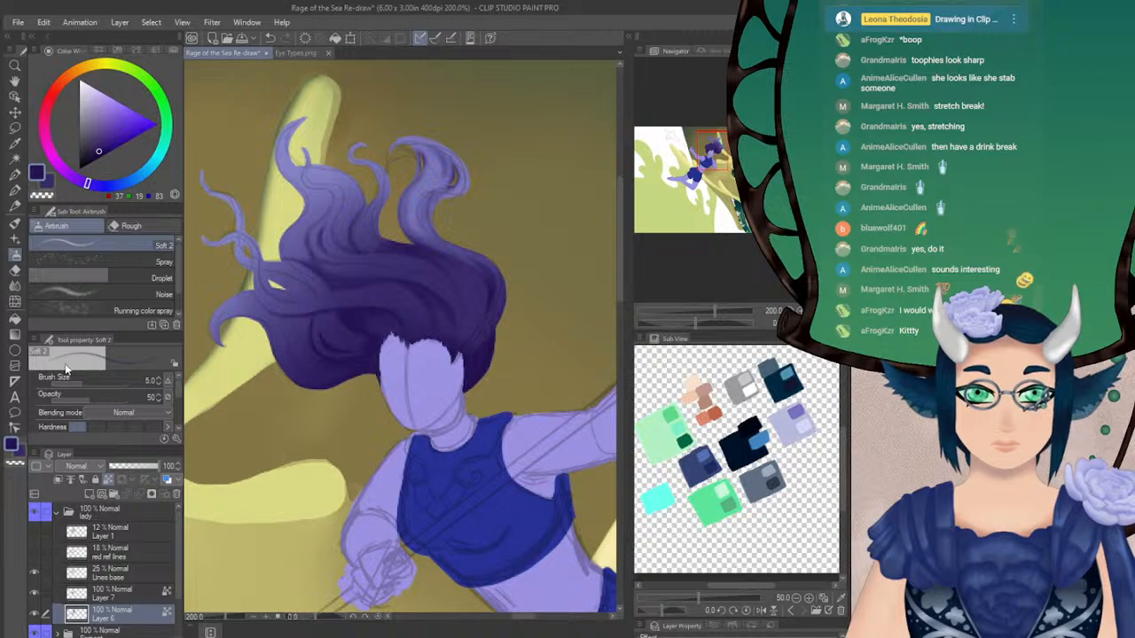
left_click(15, 286)
mouse_move(365, 245)
left_mouse_down()
mouse_move(477, 291)
mouse_move(395, 266)
mouse_move(347, 280)
mouse_move(313, 270)
mouse_move(321, 241)
mouse_move(307, 240)
mouse_move(315, 270)
mouse_move(283, 257)
mouse_move(333, 277)
mouse_move(417, 282)
mouse_move(463, 312)
left_mouse_up()
left_click(47, 183)
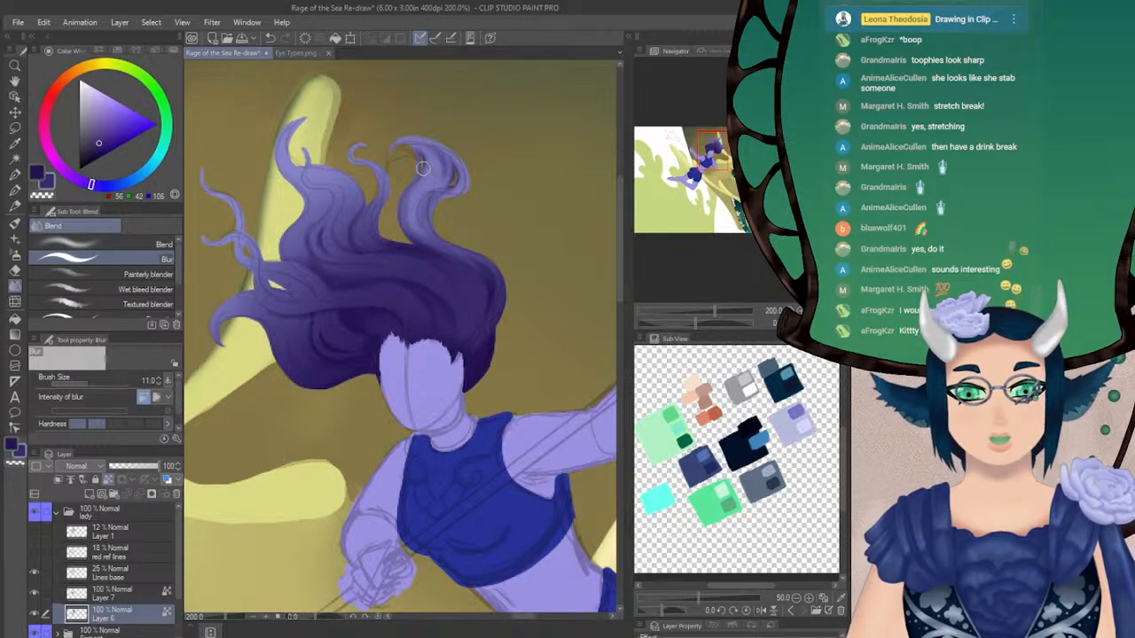
Airbrush sampled periwinkle (120, 117, 184) highlights through the main hair mass at opacity 29, using sizes 9.0 and 5.0
left_click(15, 257)
left_click(416, 189, "alt")
left_click(73, 403)
left_click(86, 384)
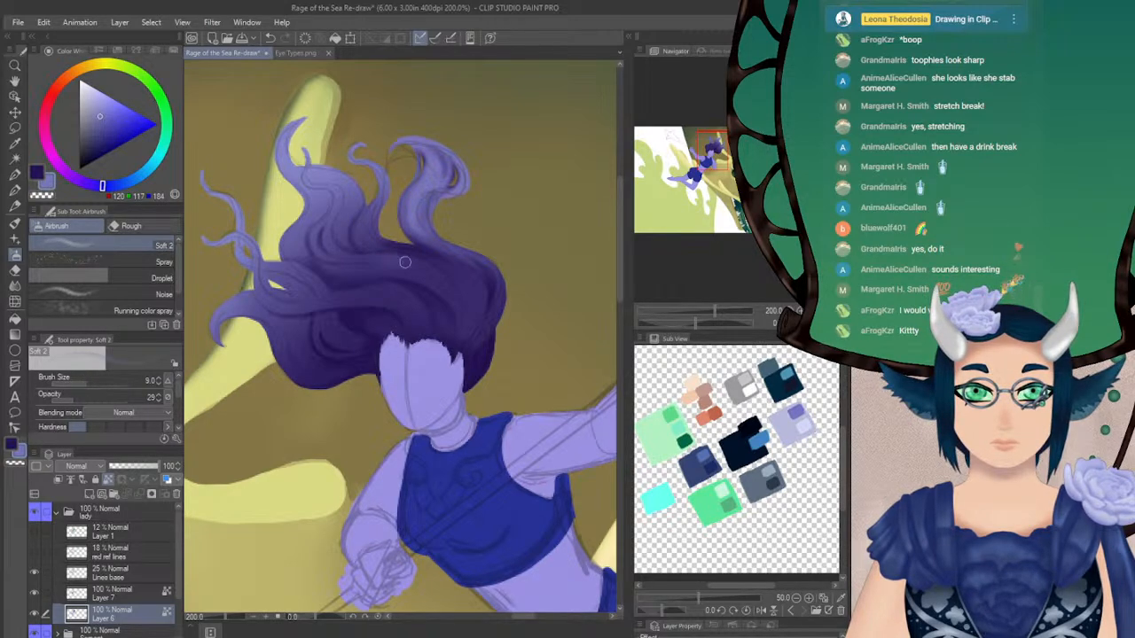
left_click(823, 323)
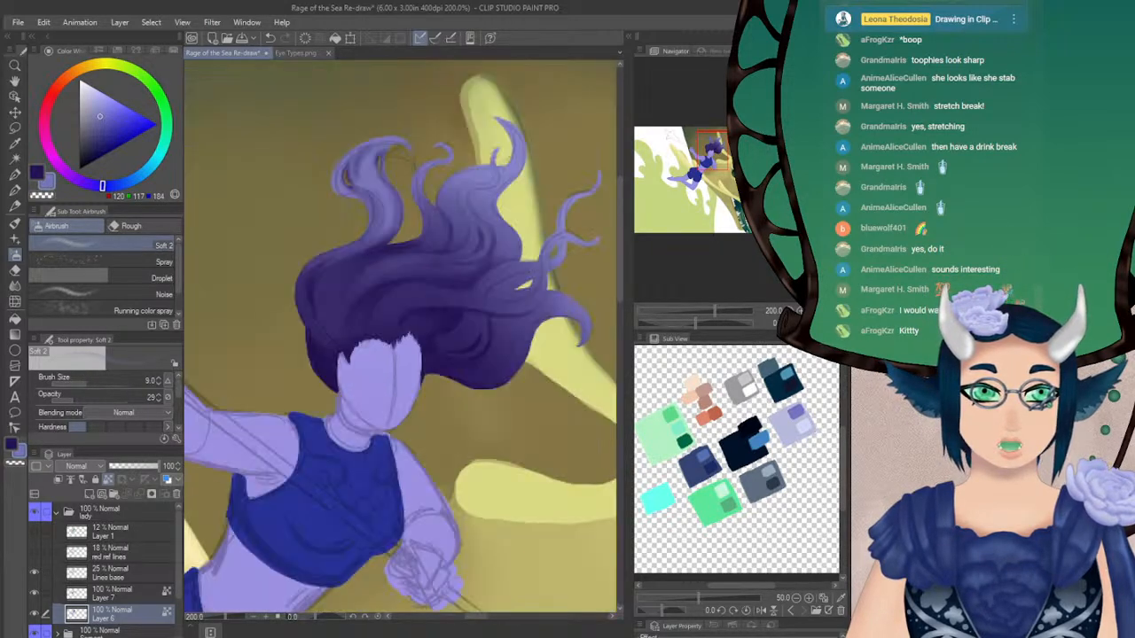
left_click(83, 384)
left_click_drag(697, 323, 673, 324)
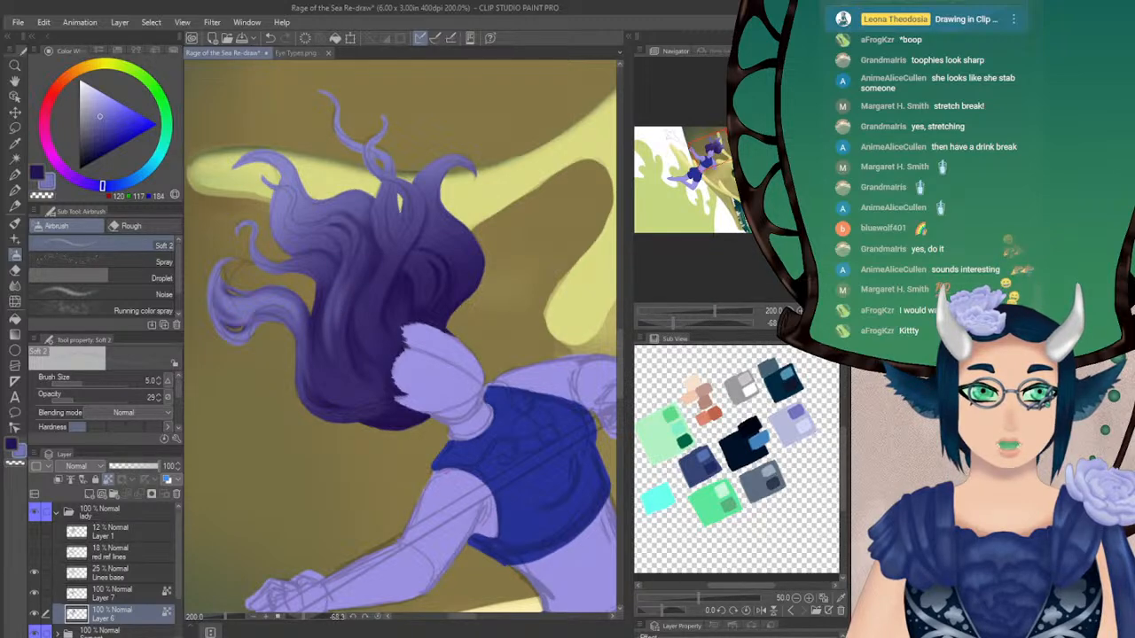
left_click(821, 323)
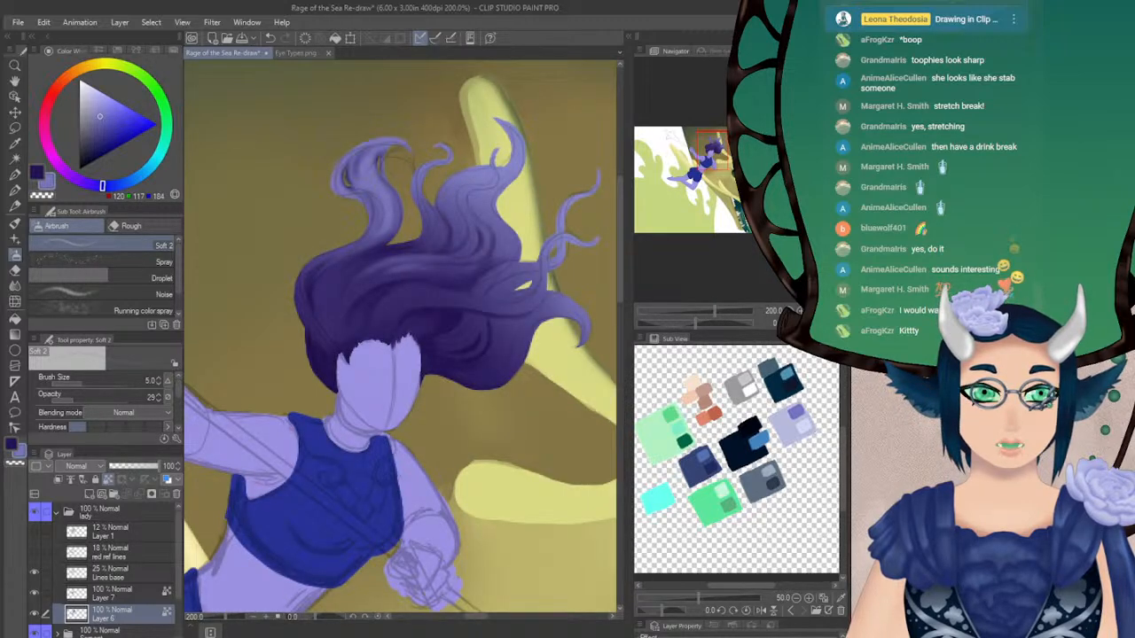
left_click(824, 323)
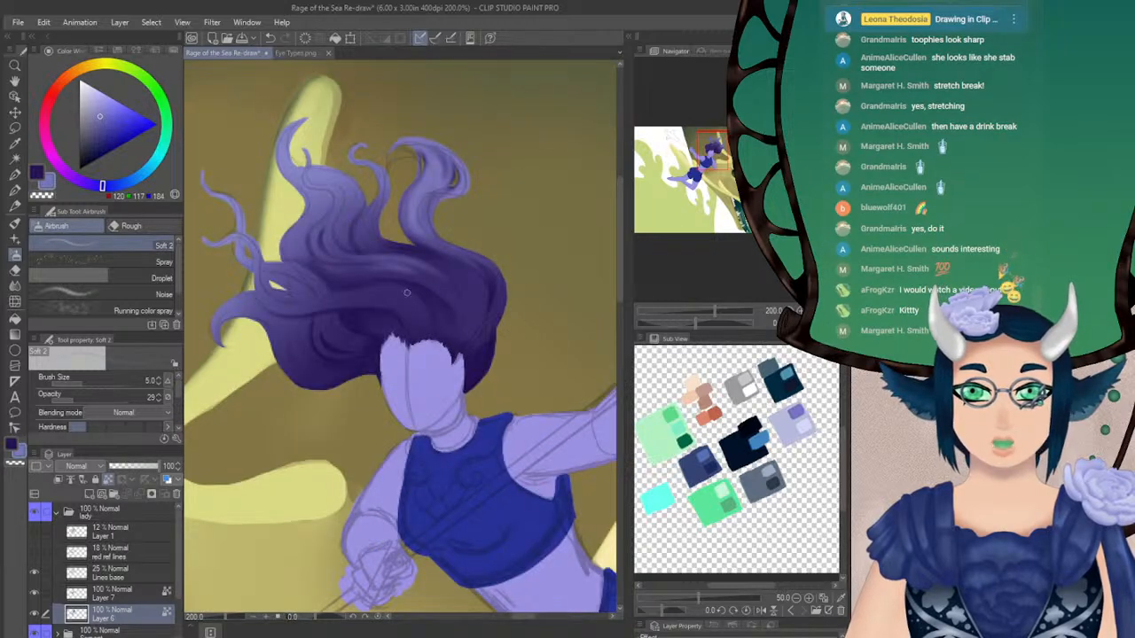
Extend the periwinkle highlight strands at size 6.0 and opacity 29, blur them at size 11.0, and check the upright and mirrored views
key("x")
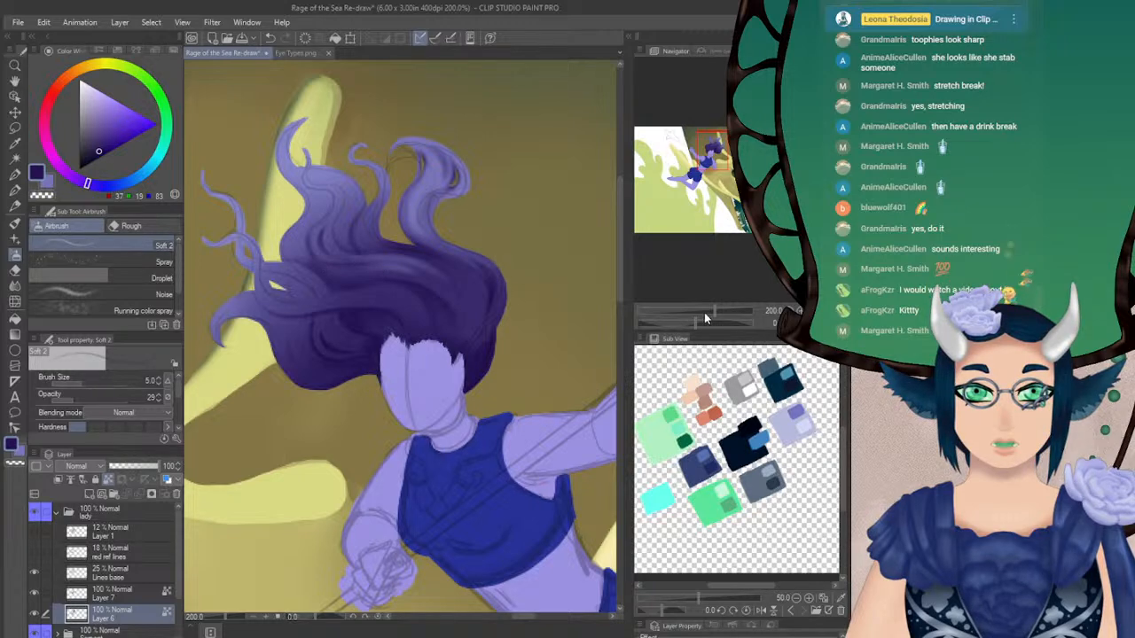
left_click_drag(691, 320, 712, 318)
key("x")
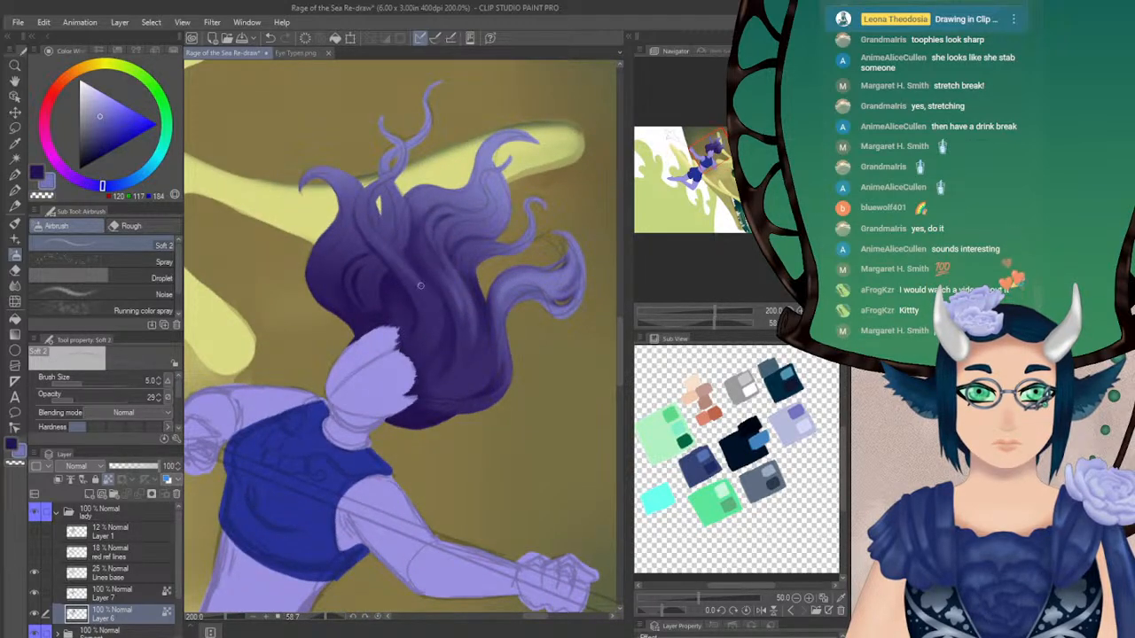
left_click(156, 378)
key("ctrl+z")
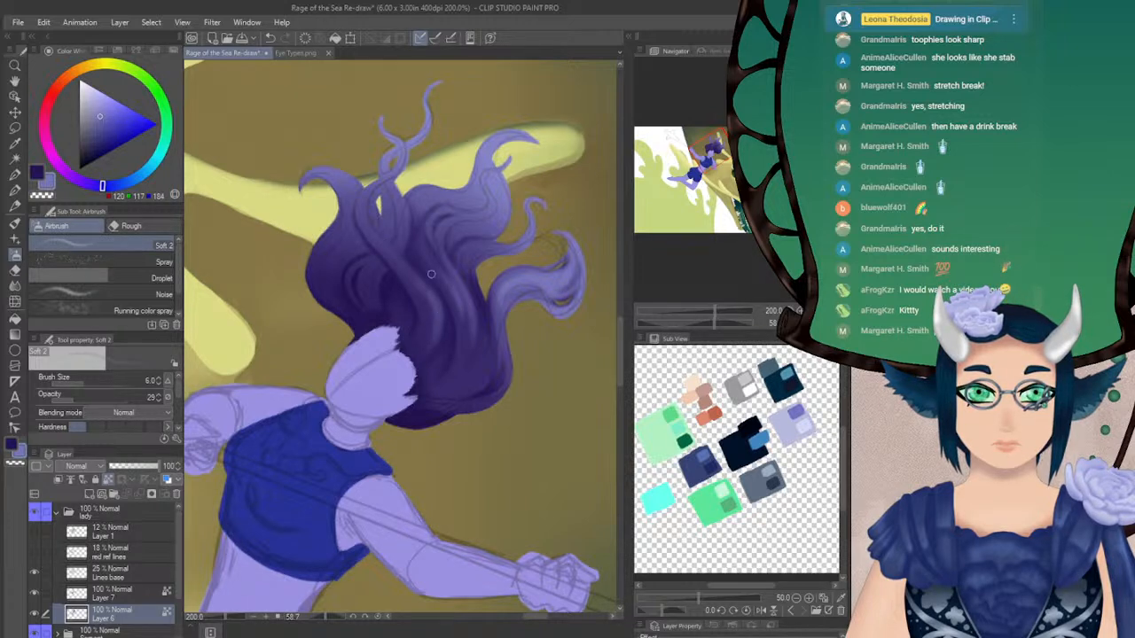
key("j")
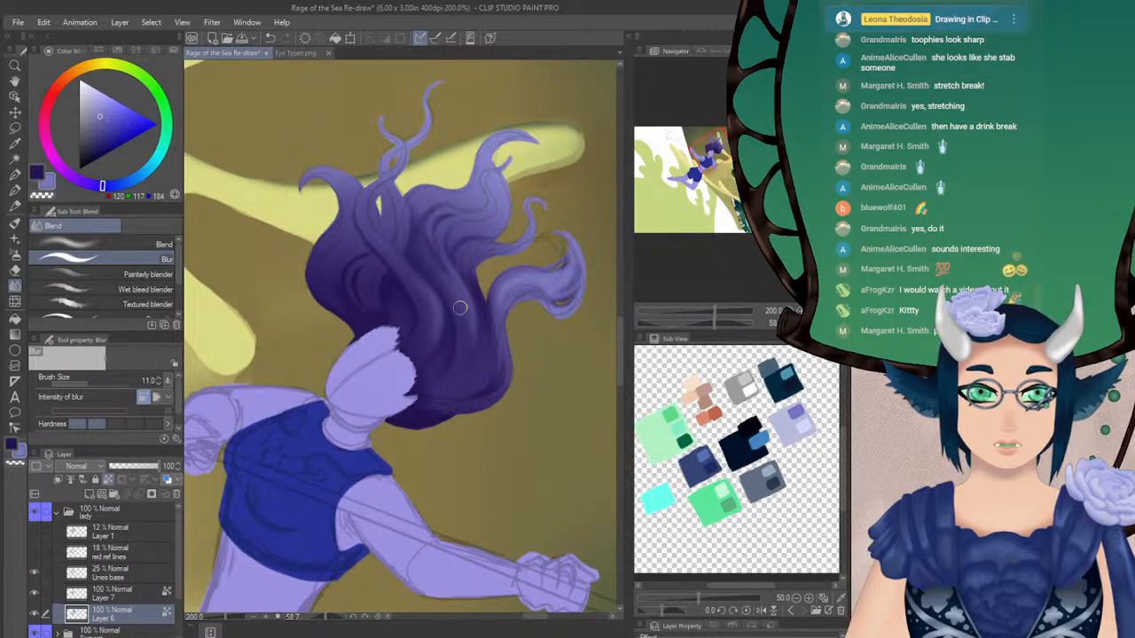
key("ctrl+@")
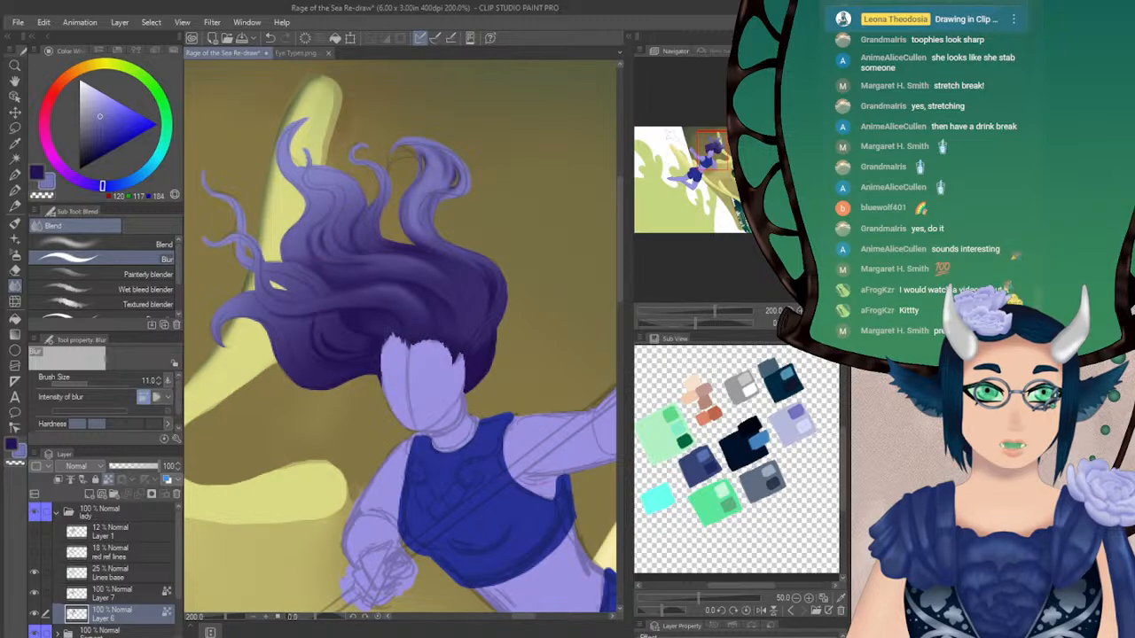
key("h")
key("h")
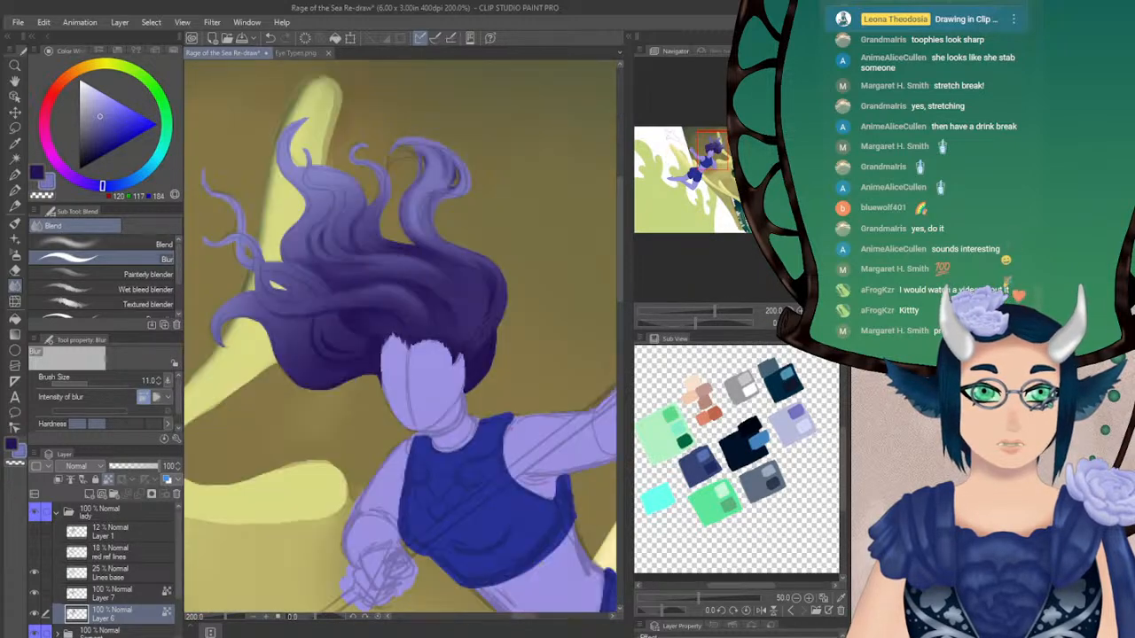
Compare the painting without its line art and lower the Lines base layer's opacity to 10%
left_click(33, 572)
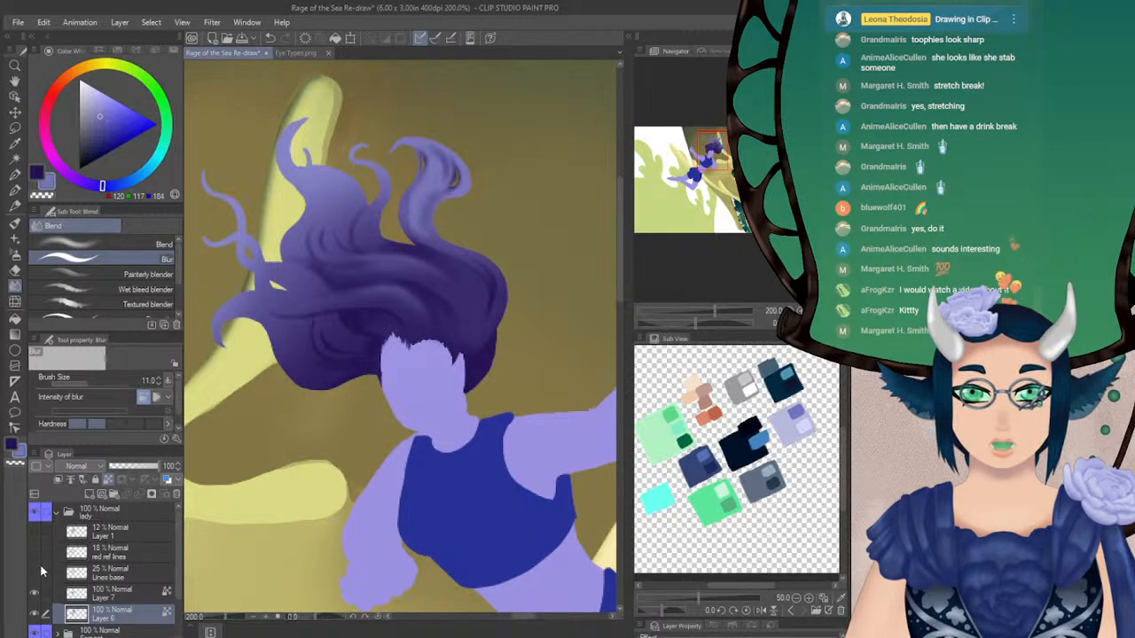
left_click(33, 572)
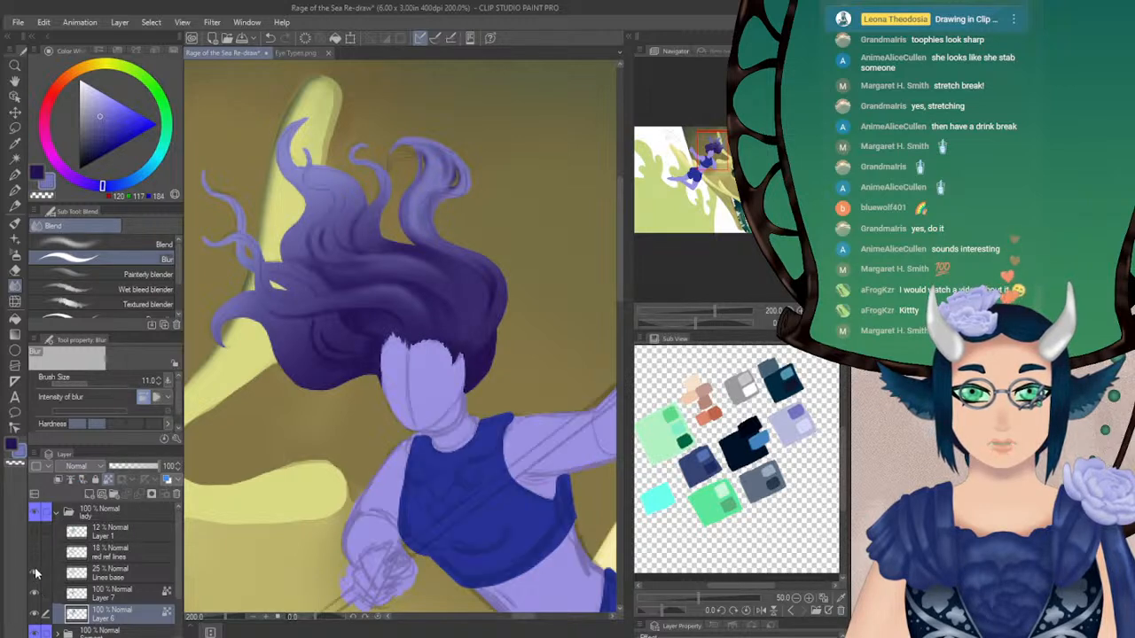
left_click(108, 575)
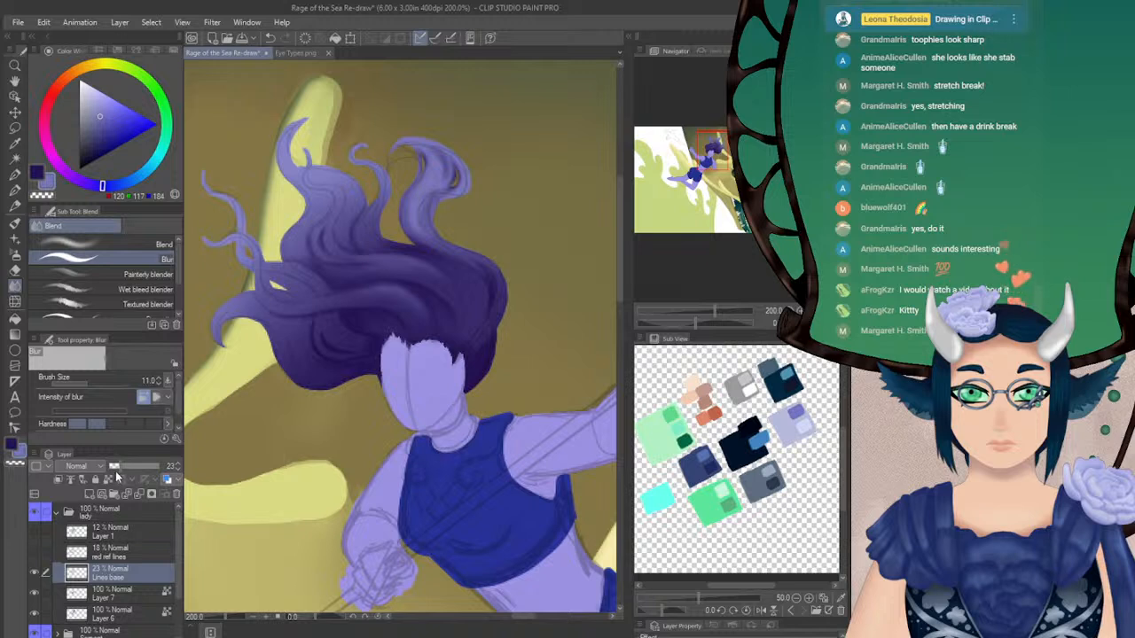
left_click(112, 470)
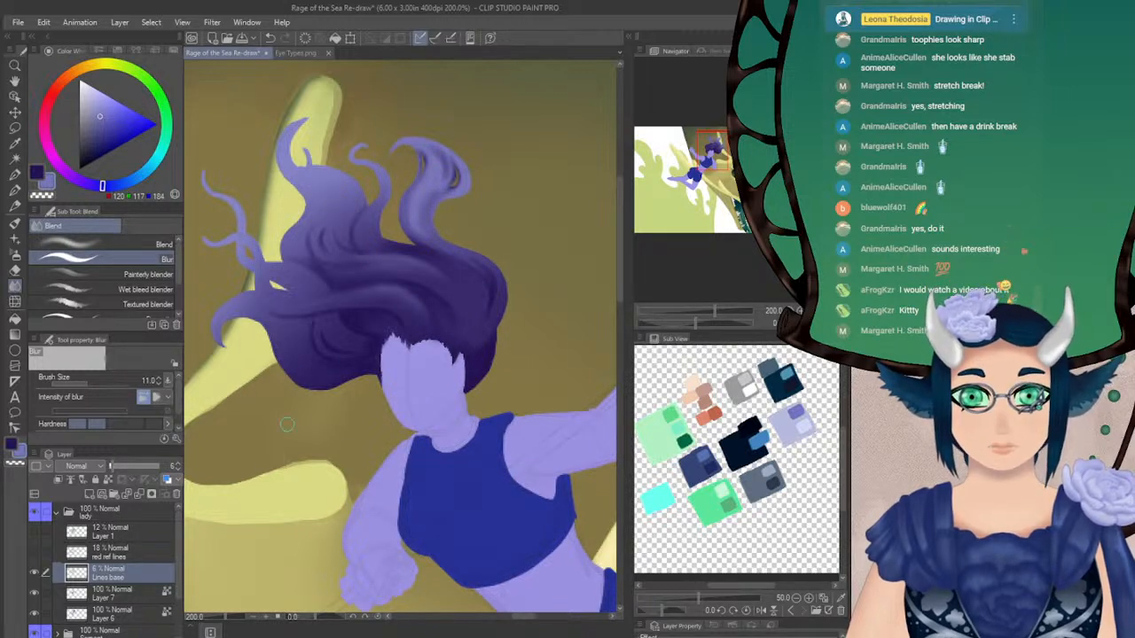
left_click(177, 464)
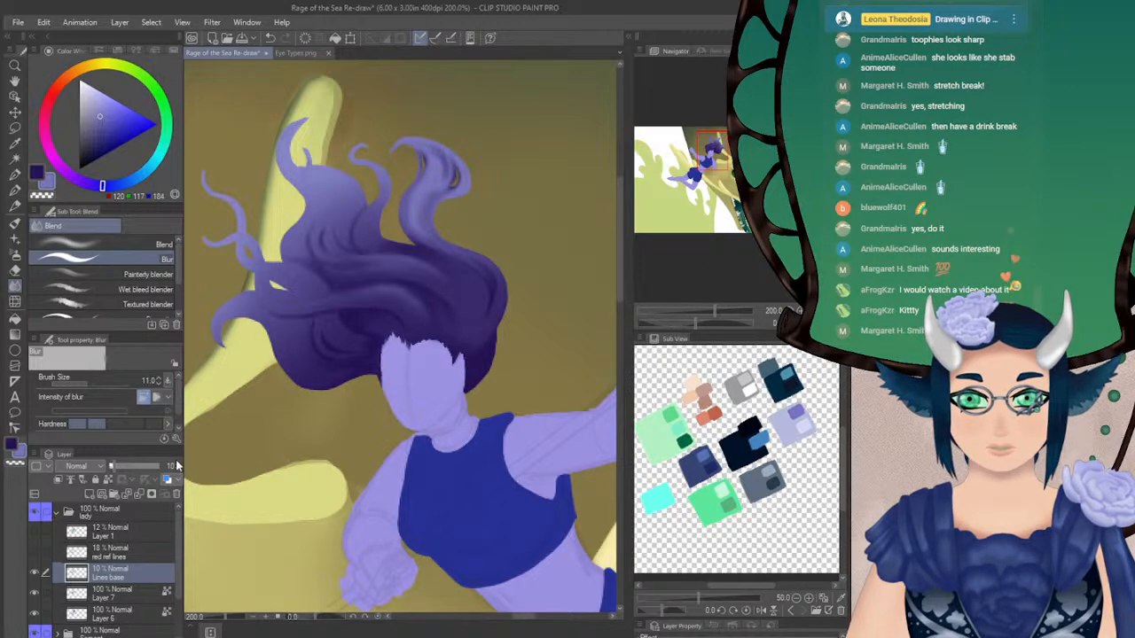
Check Lines base and Layer 7 by toggling their visibility, and airbrush fine navy (37, 19, 83) strands on Layer 6 at size 3.1, opacity 38
key("x")
key("b")
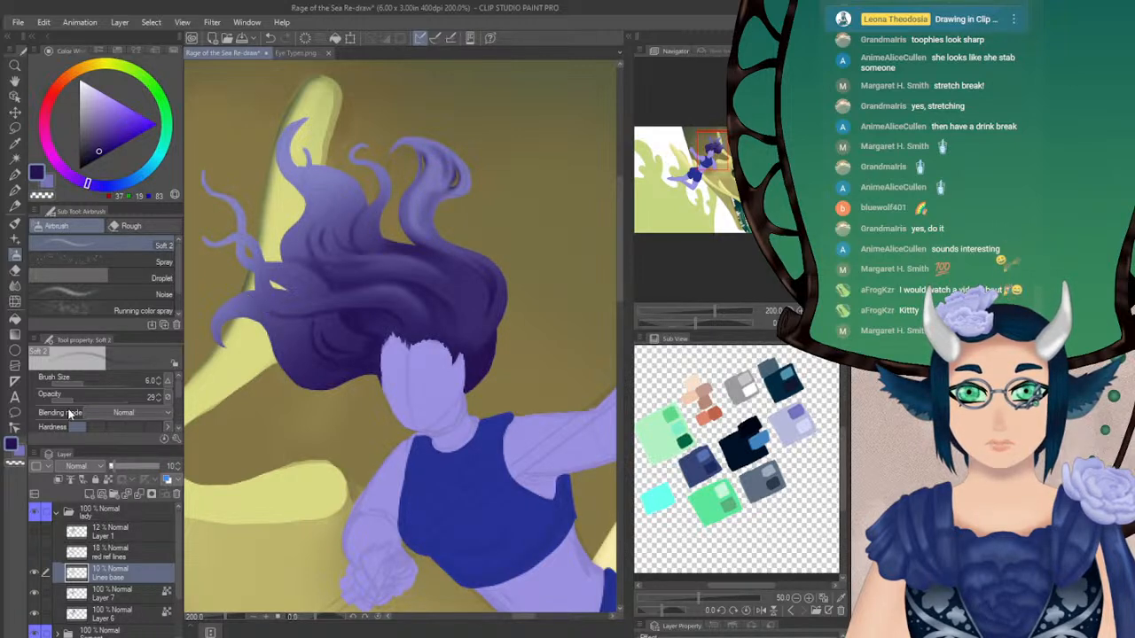
left_click(35, 573)
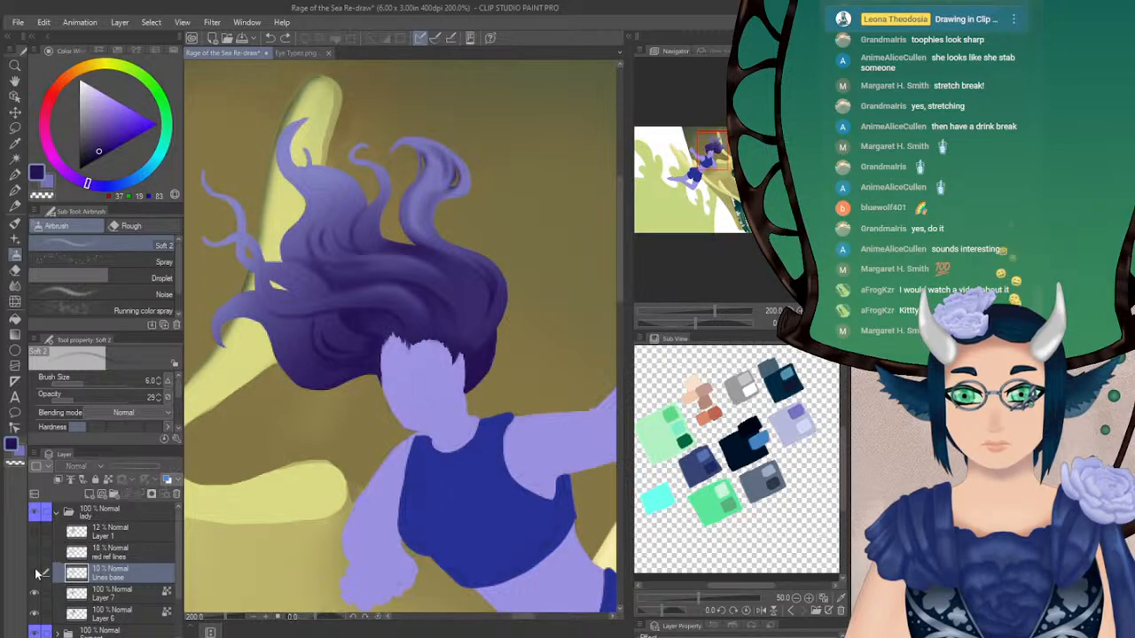
left_click(35, 573)
left_click(102, 593)
left_click(35, 593)
left_click(36, 593)
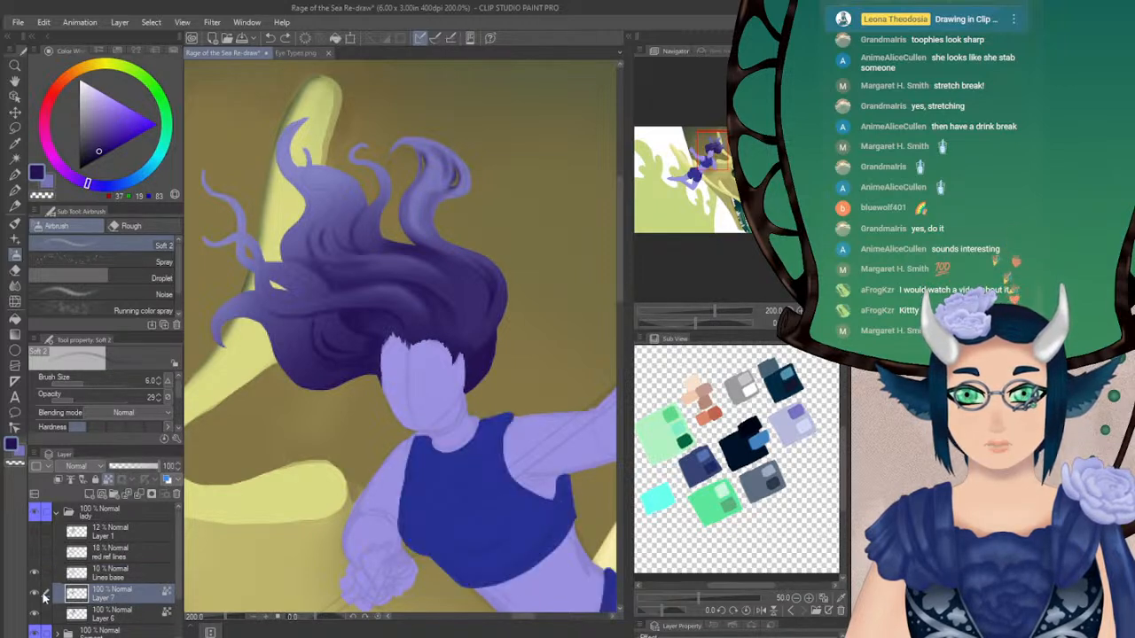
left_click(100, 613)
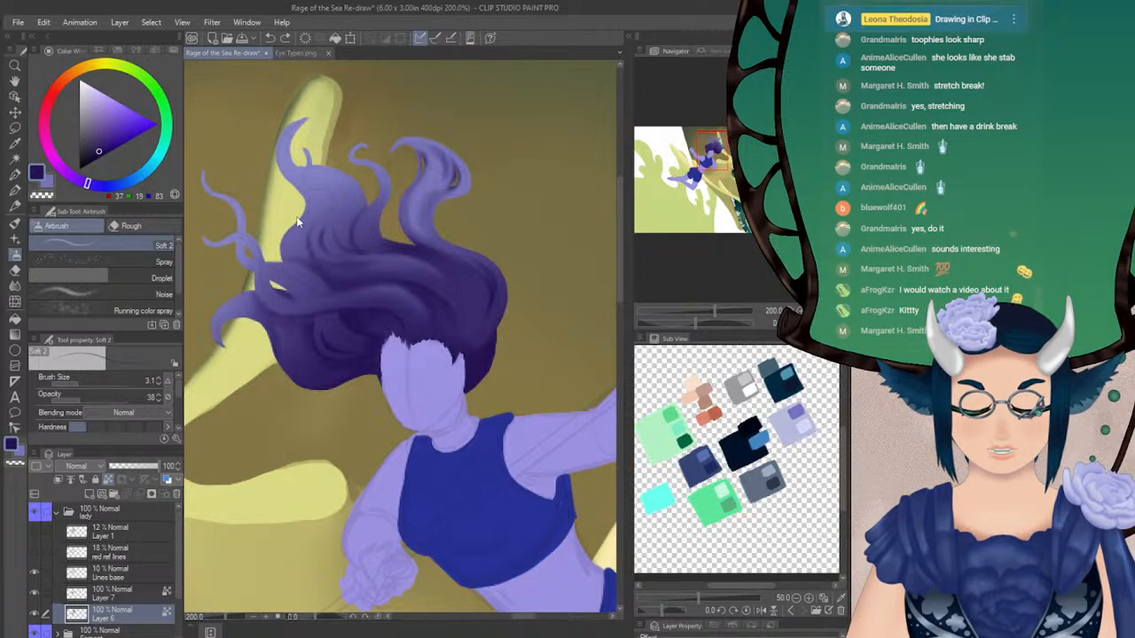
Refine the outer hair with the Turnip pen in sampled purple (80, 69, 135), and airbrush navy (35, 18, 80) strands at size 3.1
key("p")
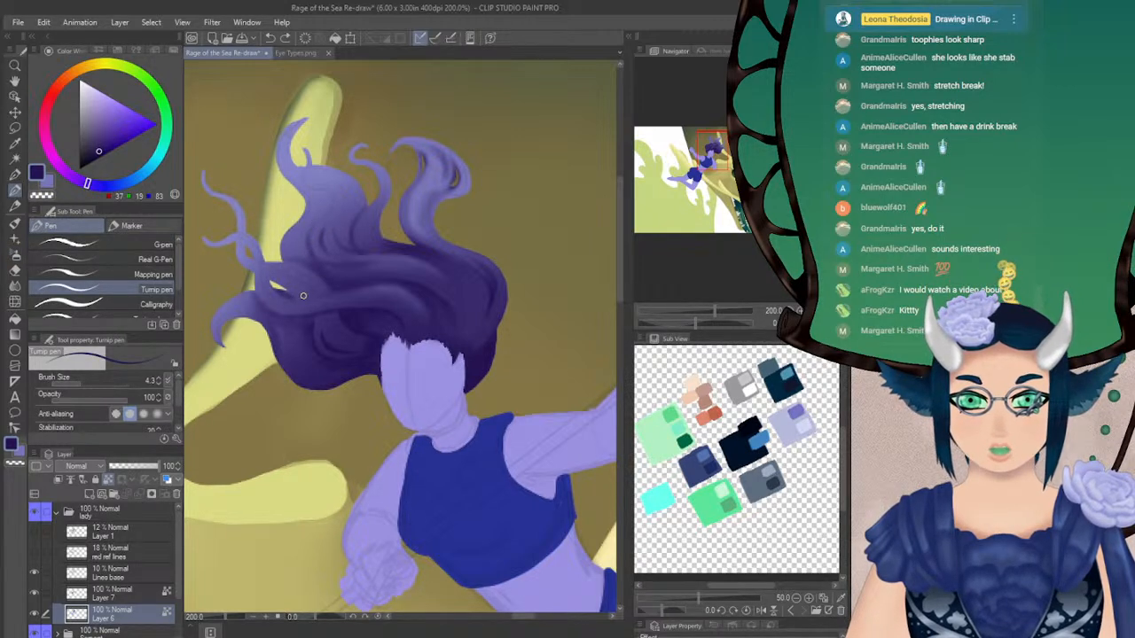
left_click(301, 267, "alt")
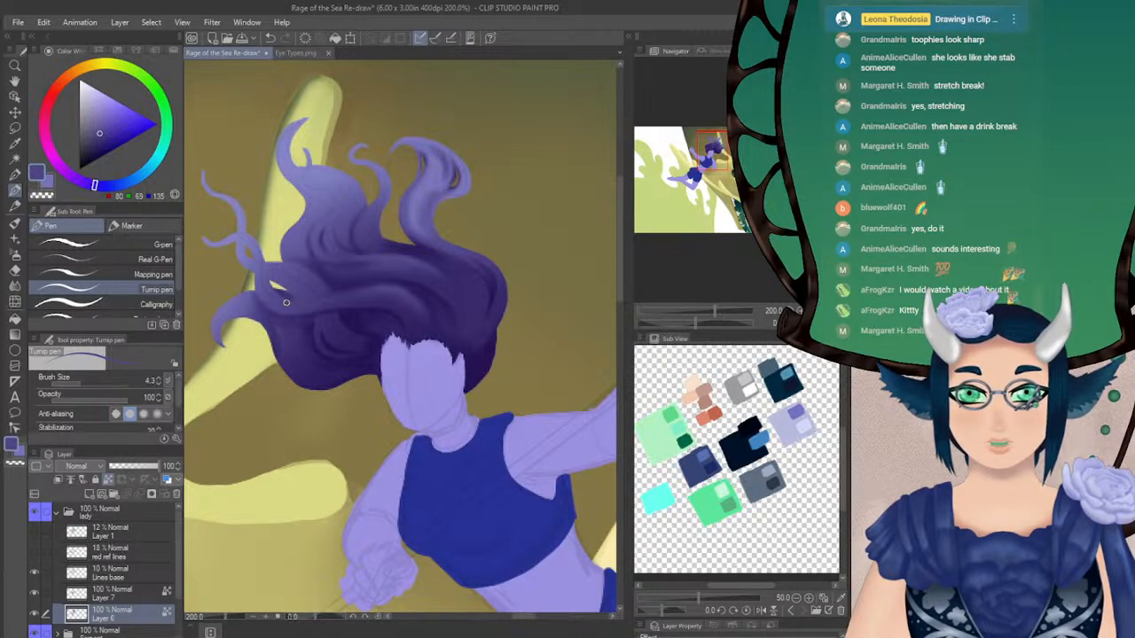
left_click(474, 390, "alt")
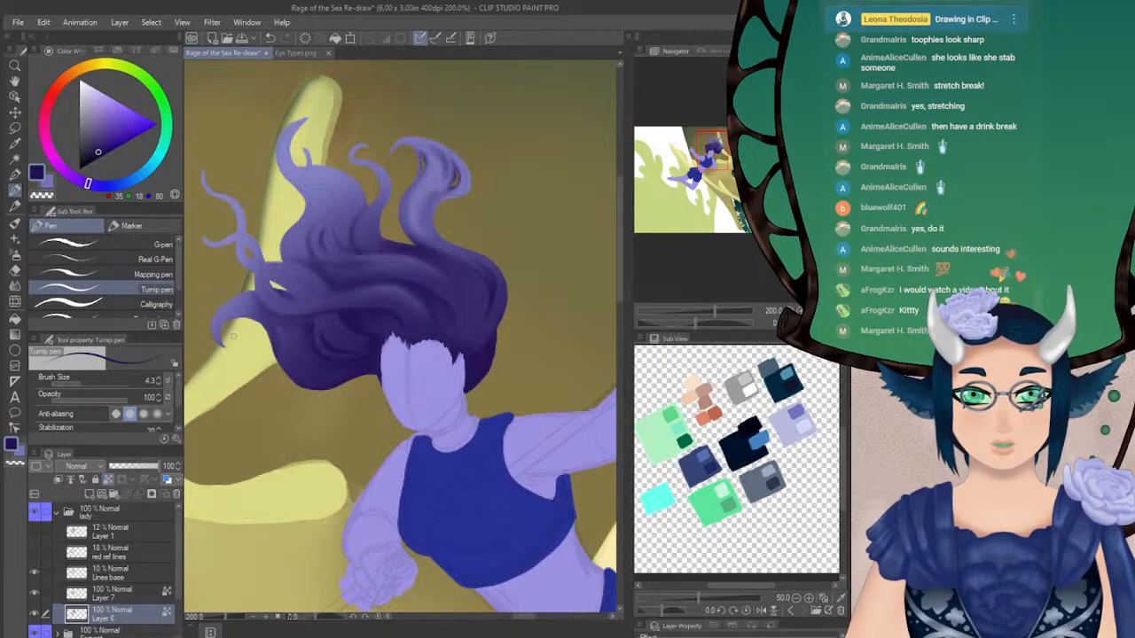
key("b")
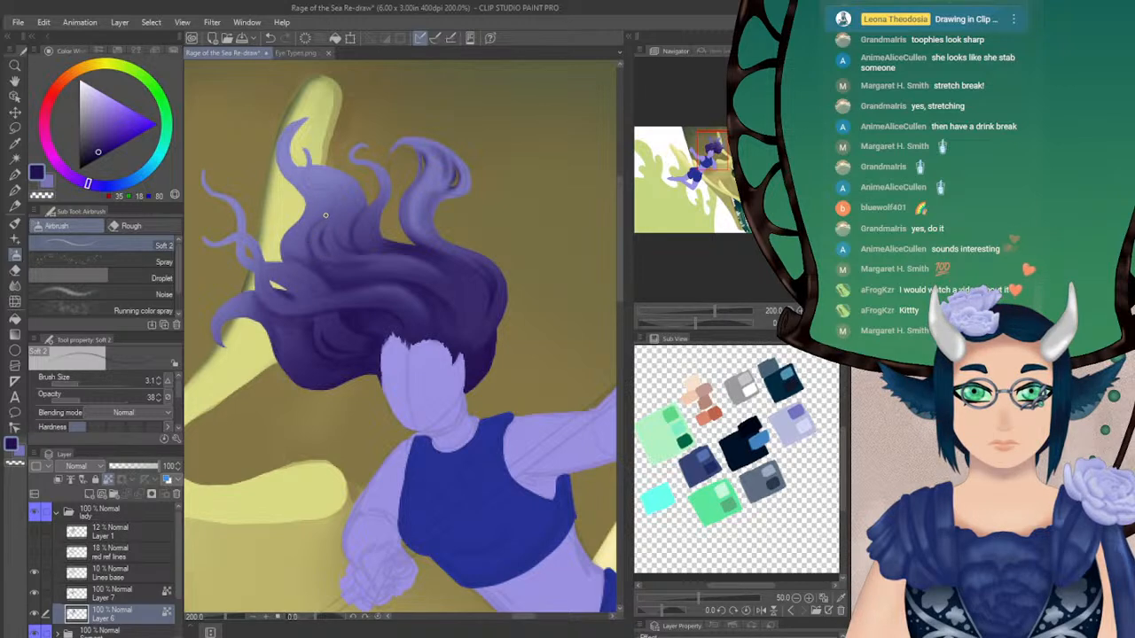
left_click(375, 180, "alt")
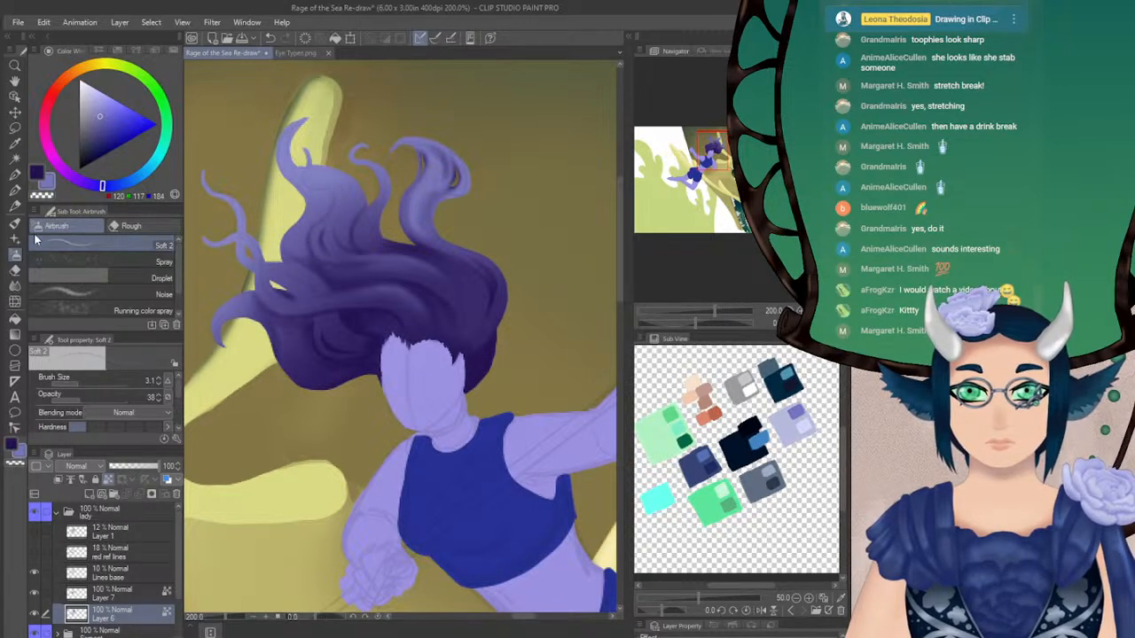
Paint light lavender (170, 166, 255) highlights along the upper curls and the thin outer wisps with the Turnip pen at size 4.3
left_click(16, 205)
left_click(16, 191)
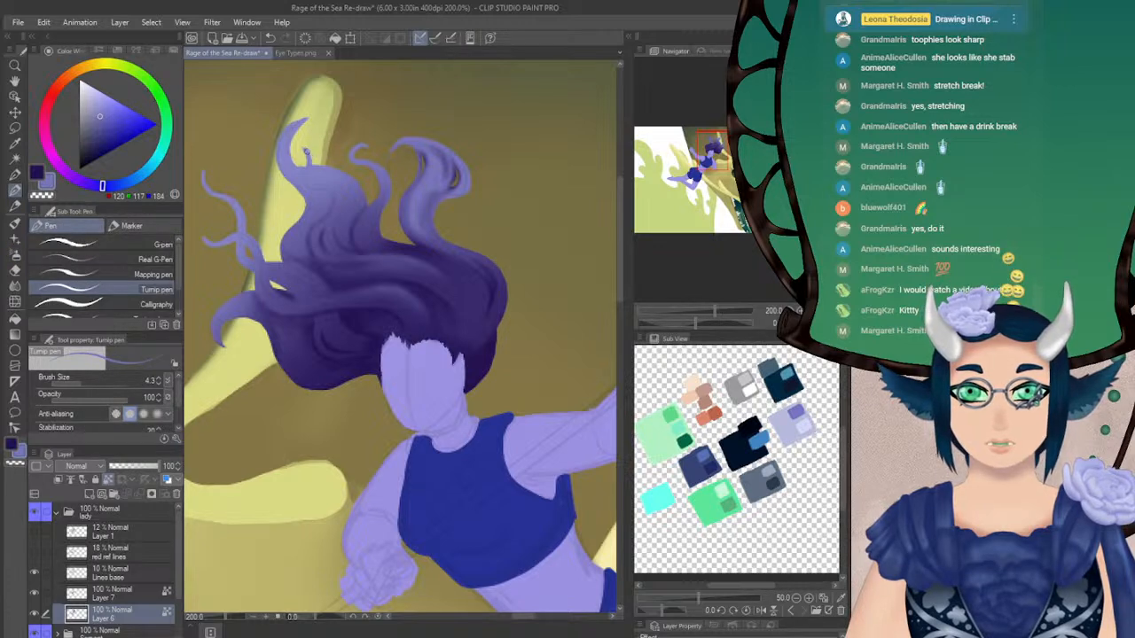
left_click_drag(99, 113, 120, 93)
left_click_drag(304, 150, 307, 163)
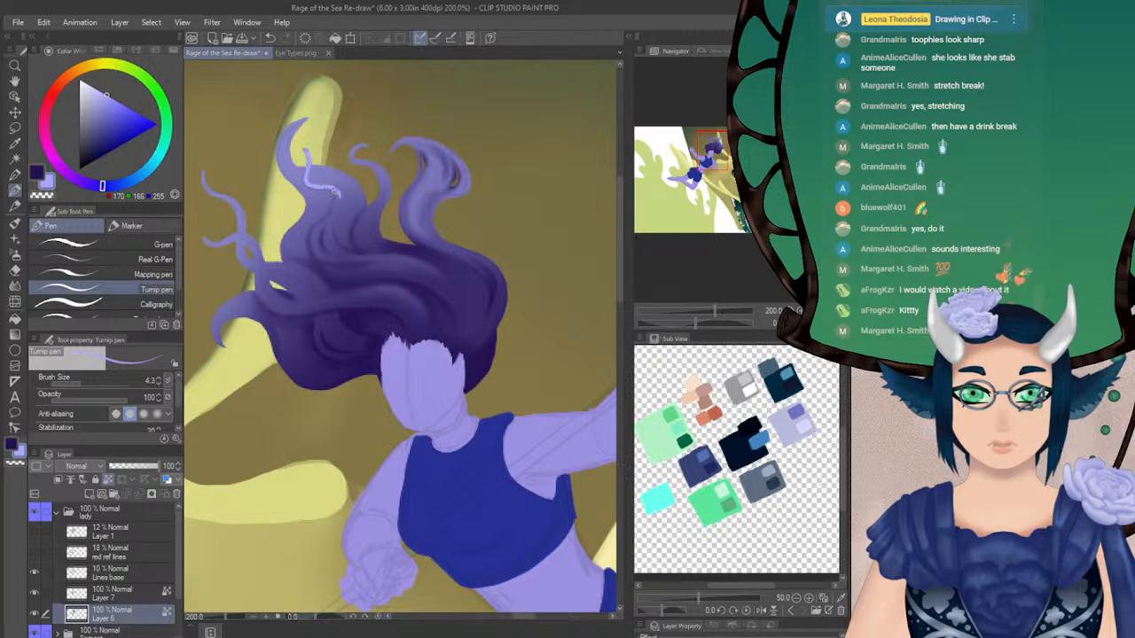
left_click_drag(340, 189, 332, 211)
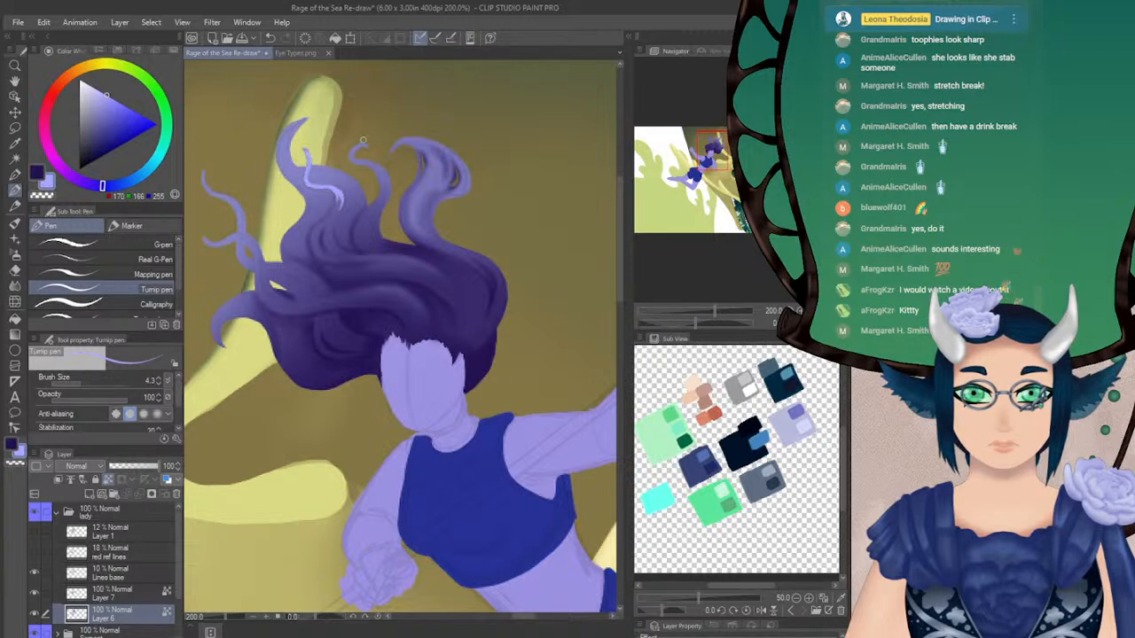
mouse_move(359, 145)
left_mouse_down()
mouse_move(353, 159)
mouse_move(383, 177)
left_mouse_up()
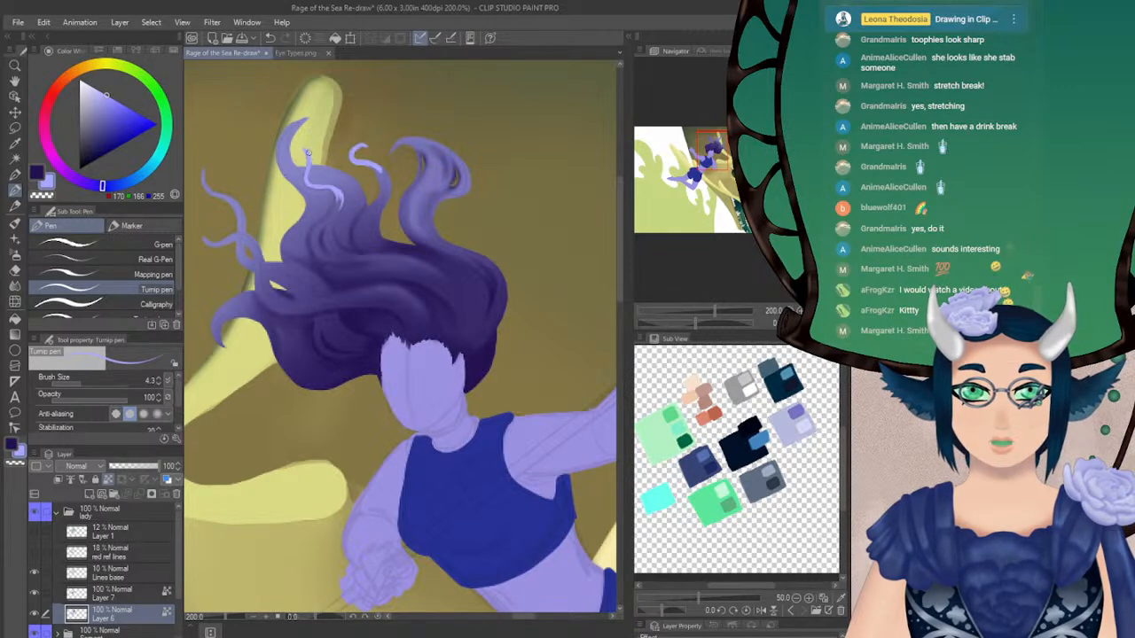
mouse_move(203, 163)
left_mouse_down()
mouse_move(205, 190)
mouse_move(241, 213)
left_mouse_up()
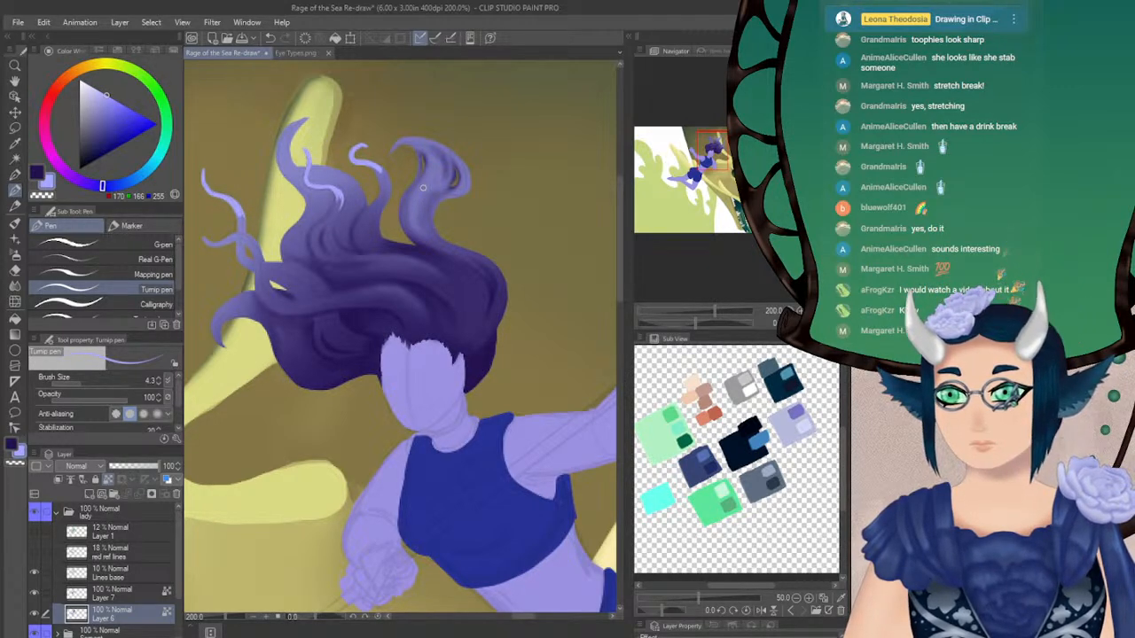
left_click_drag(710, 162, 717, 159)
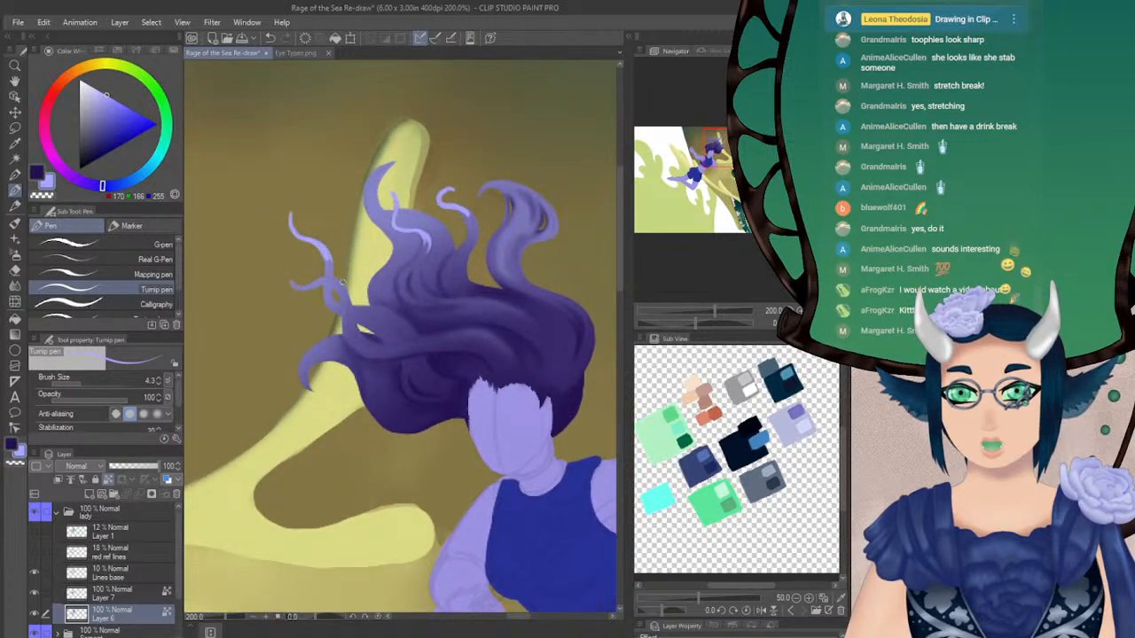
Airbrush light lavender (170, 166, 255) highlights at size 7.1, opacity 38, along the outer left curls and soften the highlights with the Blur tool at size 11.0
key("x")
left_click(15, 256)
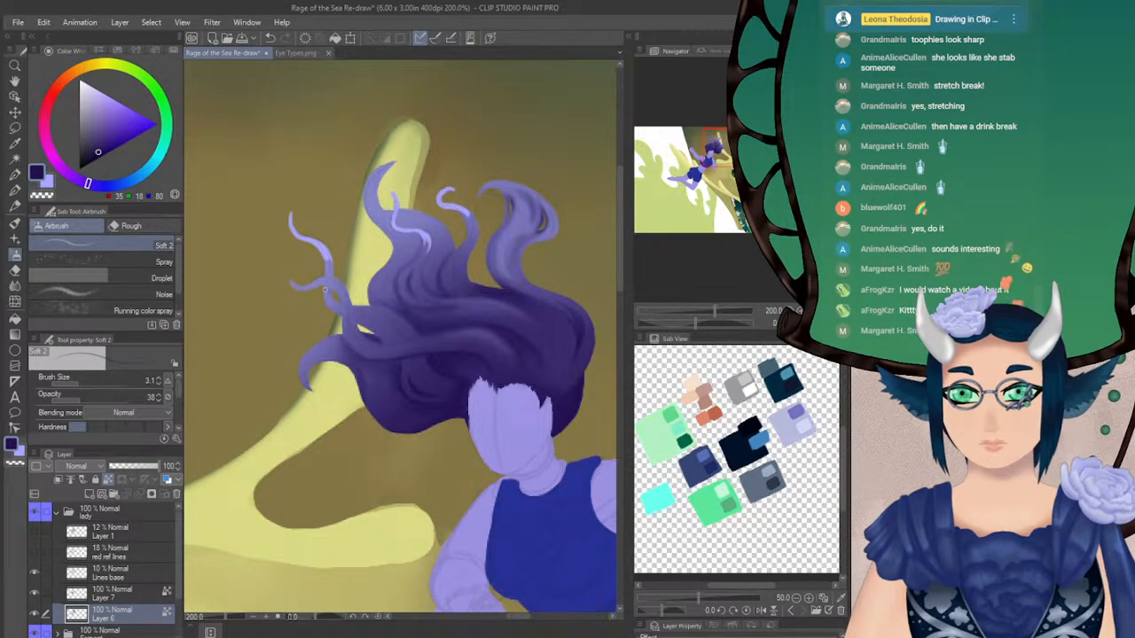
left_click(15, 285)
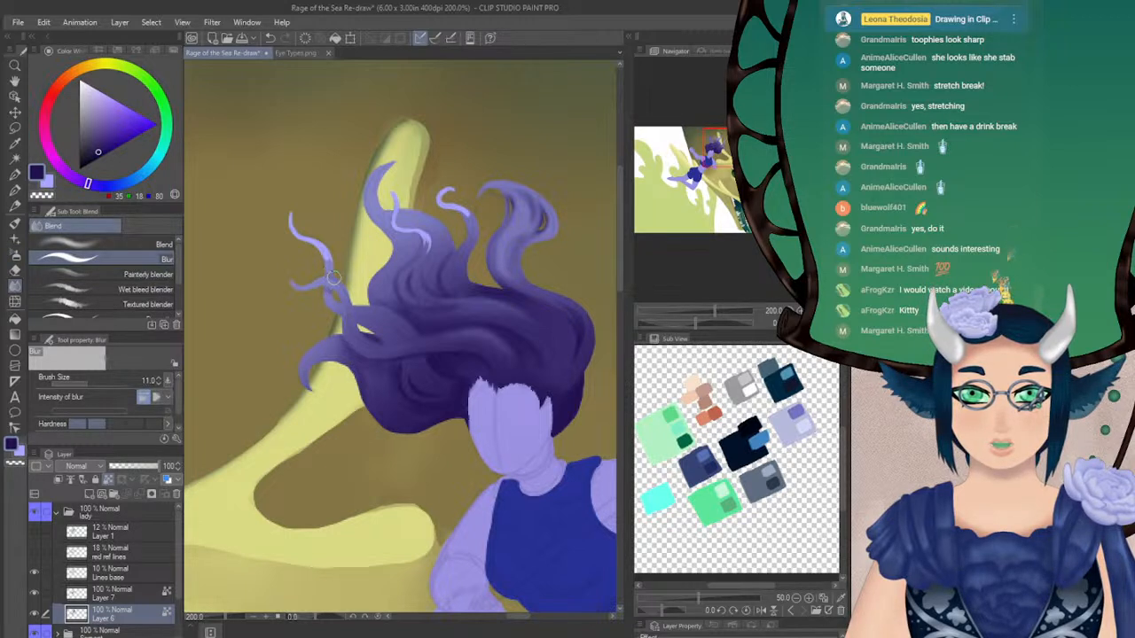
left_click(329, 210, "alt")
left_click(15, 254)
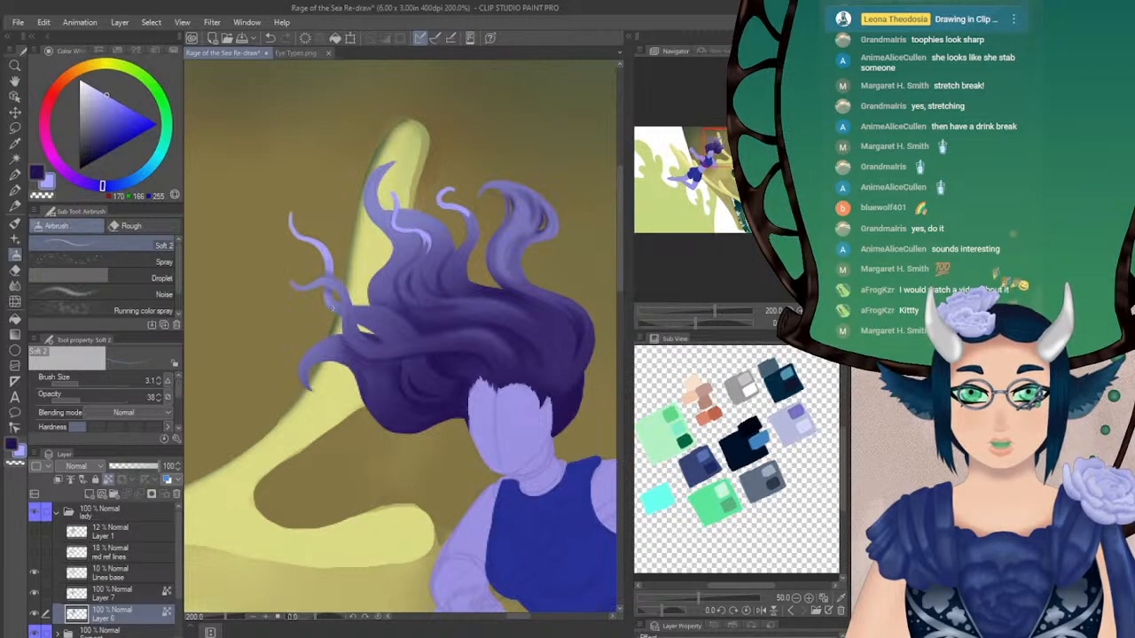
left_click(84, 382)
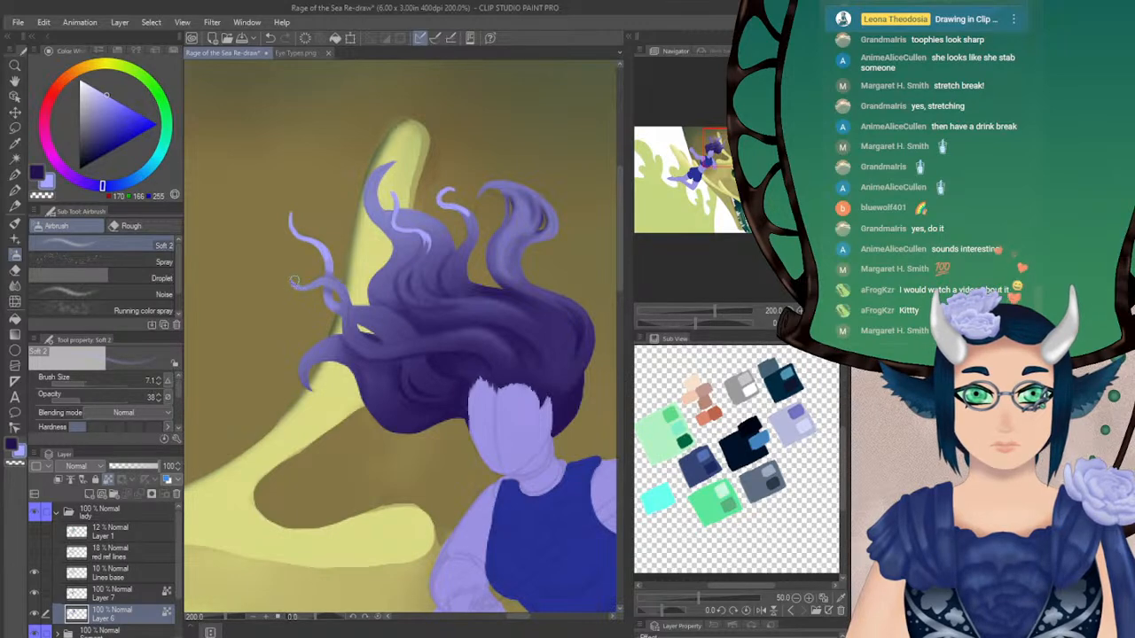
mouse_move(322, 280)
left_mouse_down()
mouse_move(356, 342)
mouse_move(341, 317)
mouse_move(385, 352)
mouse_move(378, 310)
mouse_move(362, 309)
mouse_move(403, 330)
left_mouse_up()
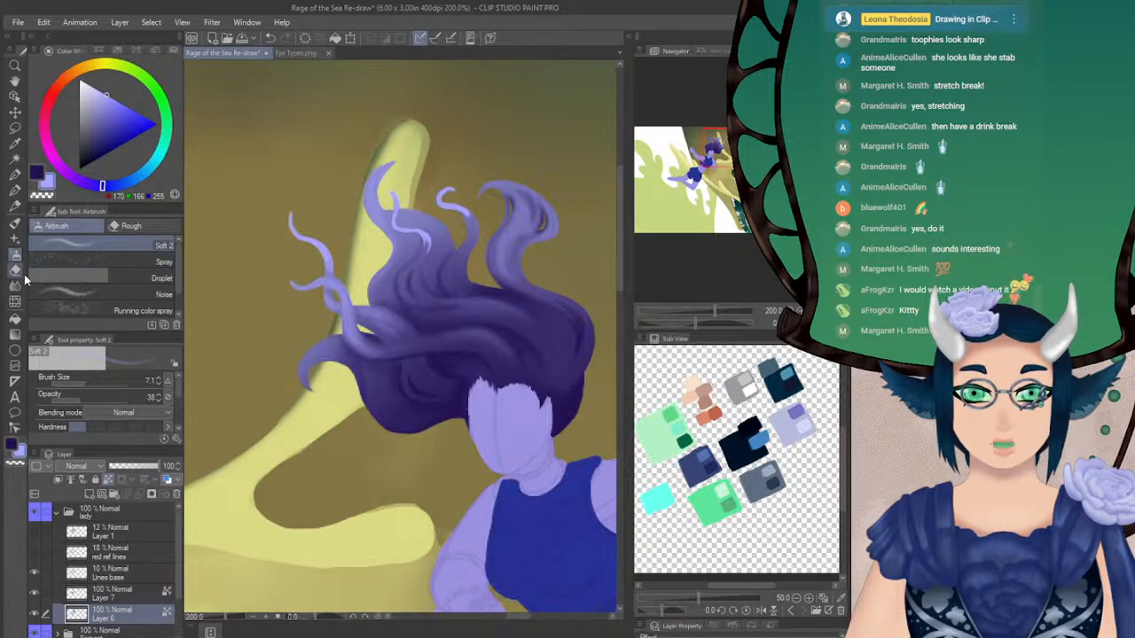
key("j")
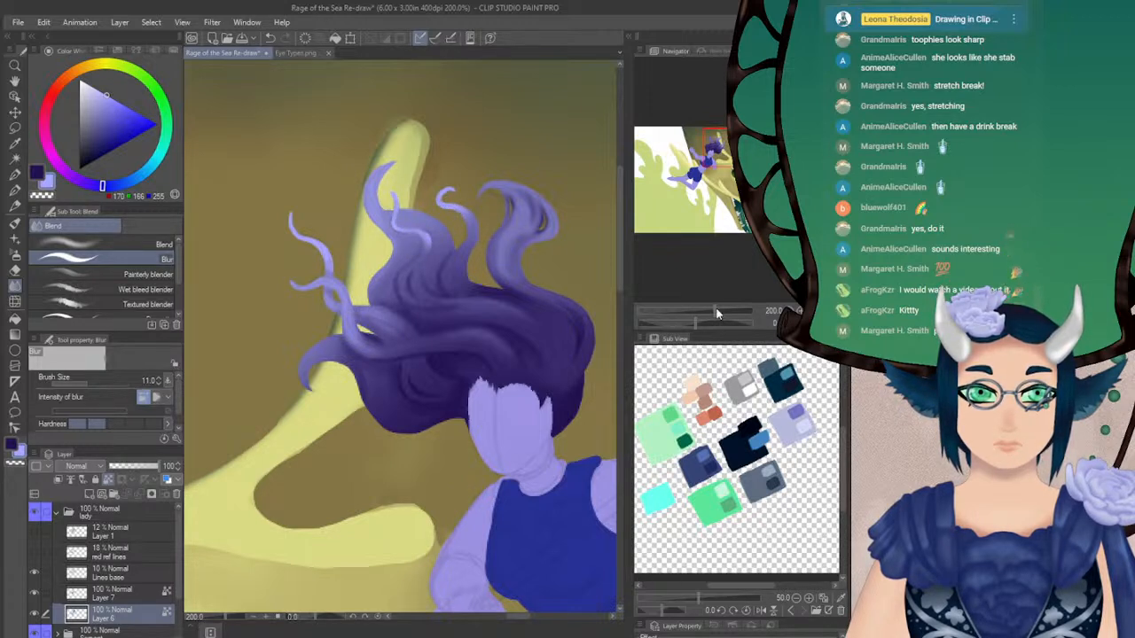
Hide the Lines base layer and review the woman's painted hair against the dragon in the whole composition with an enlarged canvas area
left_click_drag(722, 151, 723, 144)
left_click(35, 574)
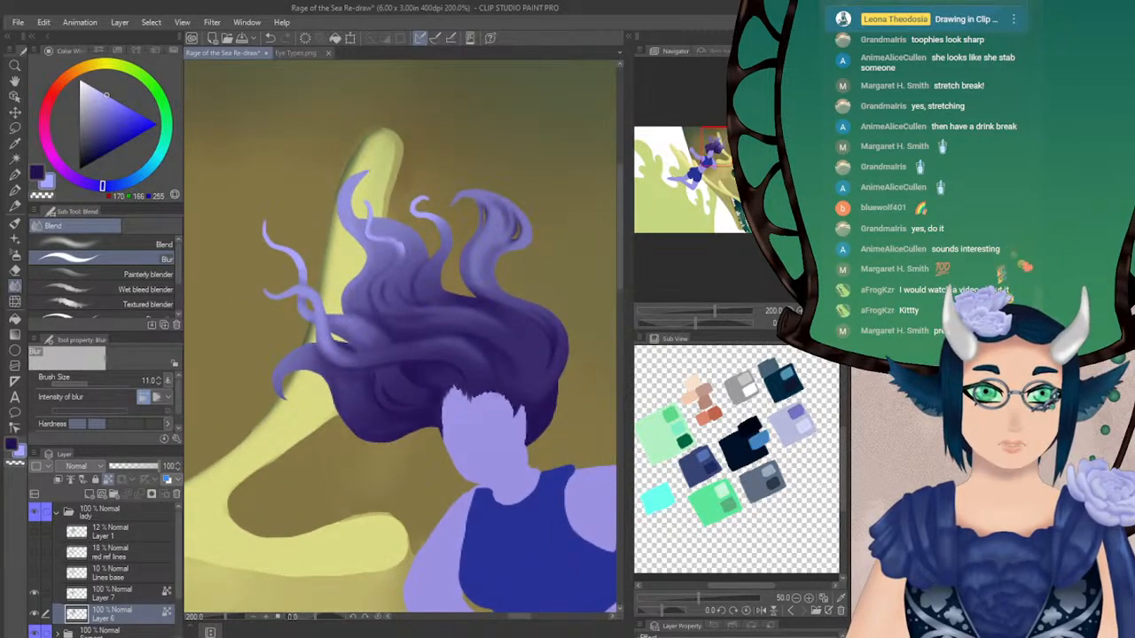
key("h")
key("ctrl+0")
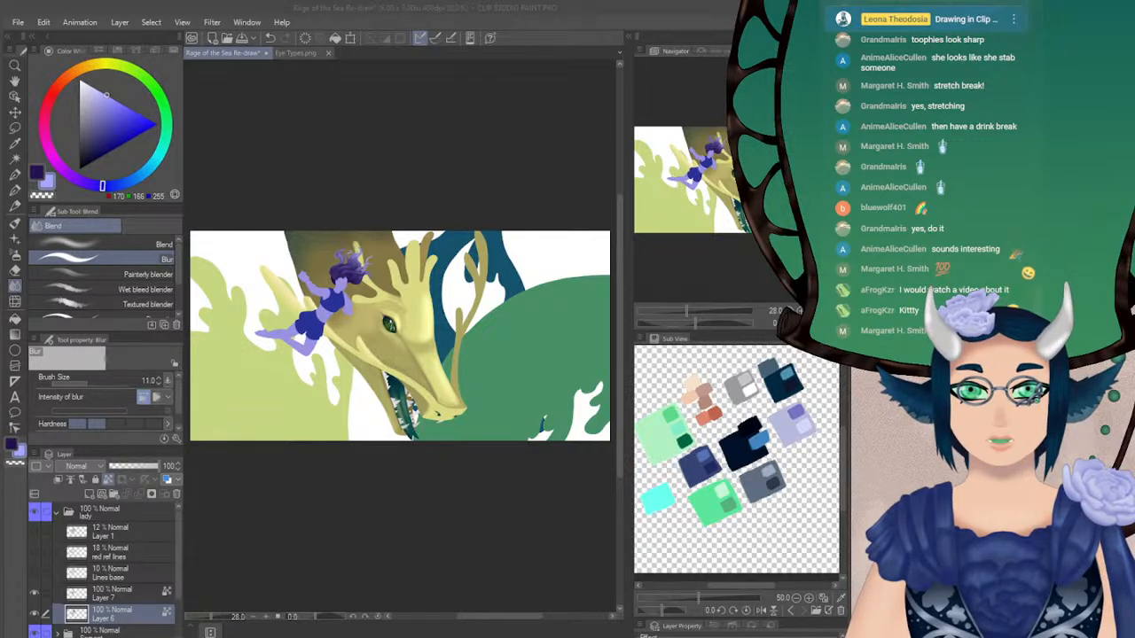
key("super+Right")
key("super+Up")
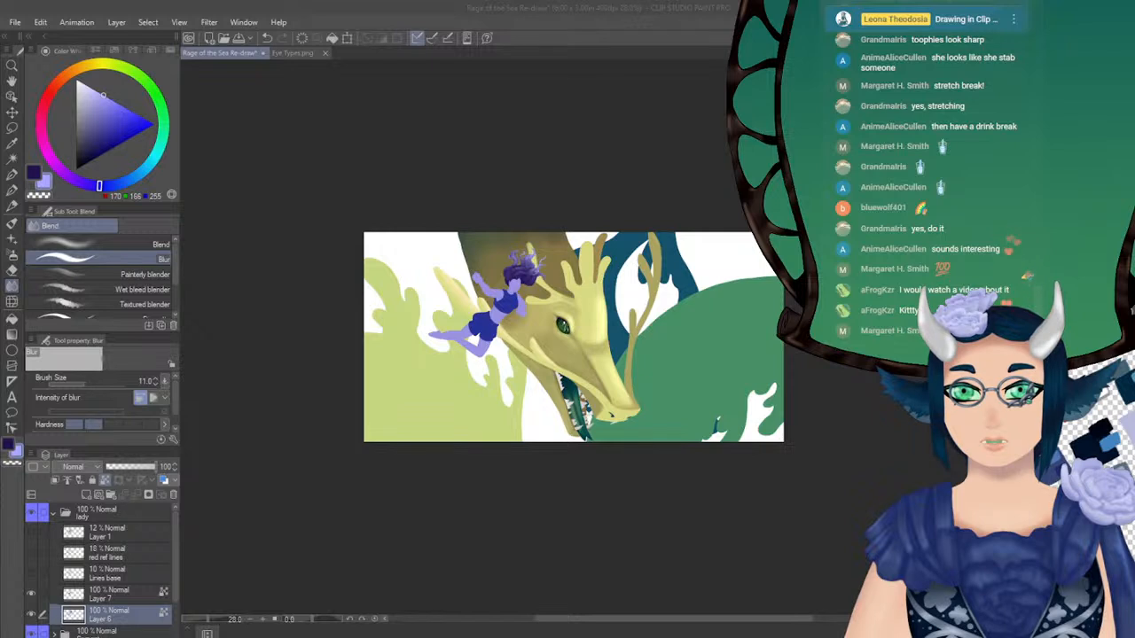
scroll(782, 433, "up", 6)
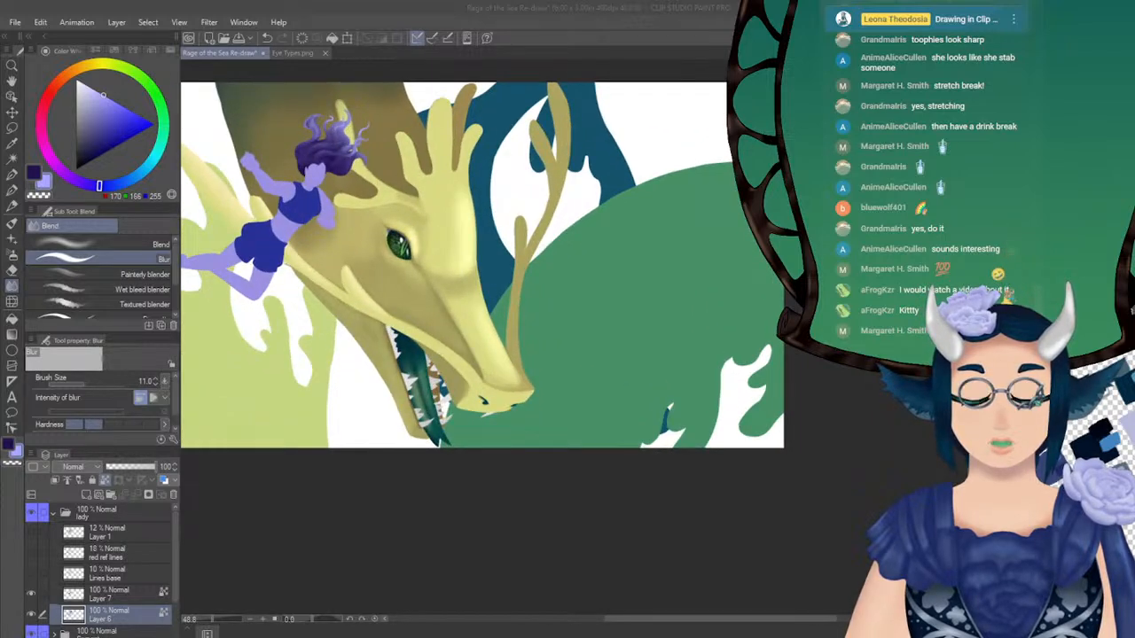
left_click(755, 351)
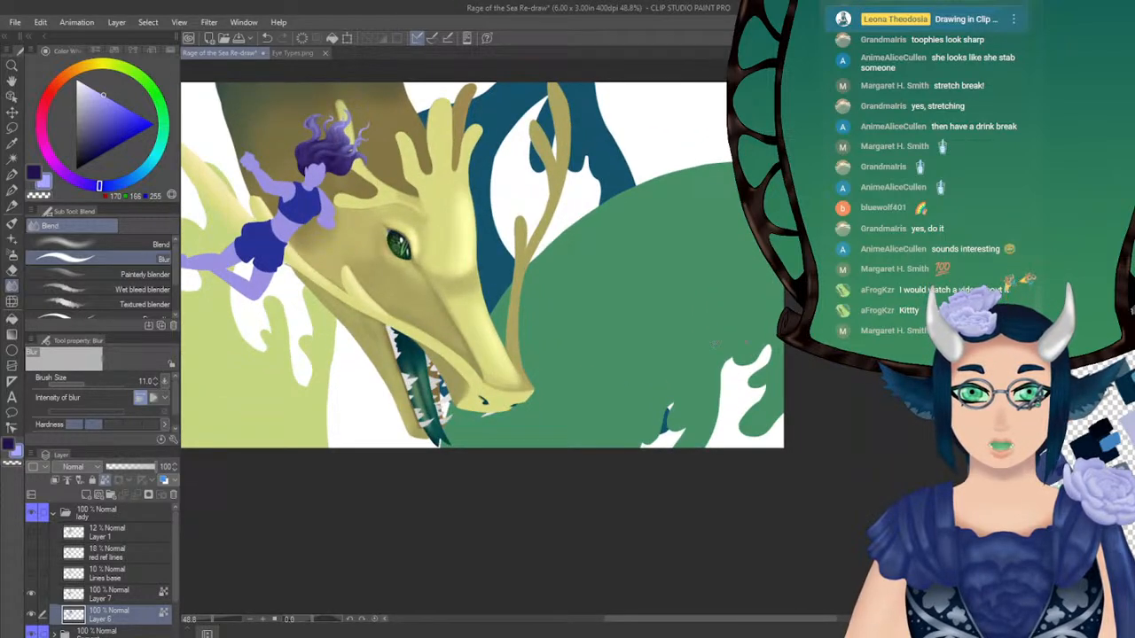
left_click_drag(716, 344, 888, 421)
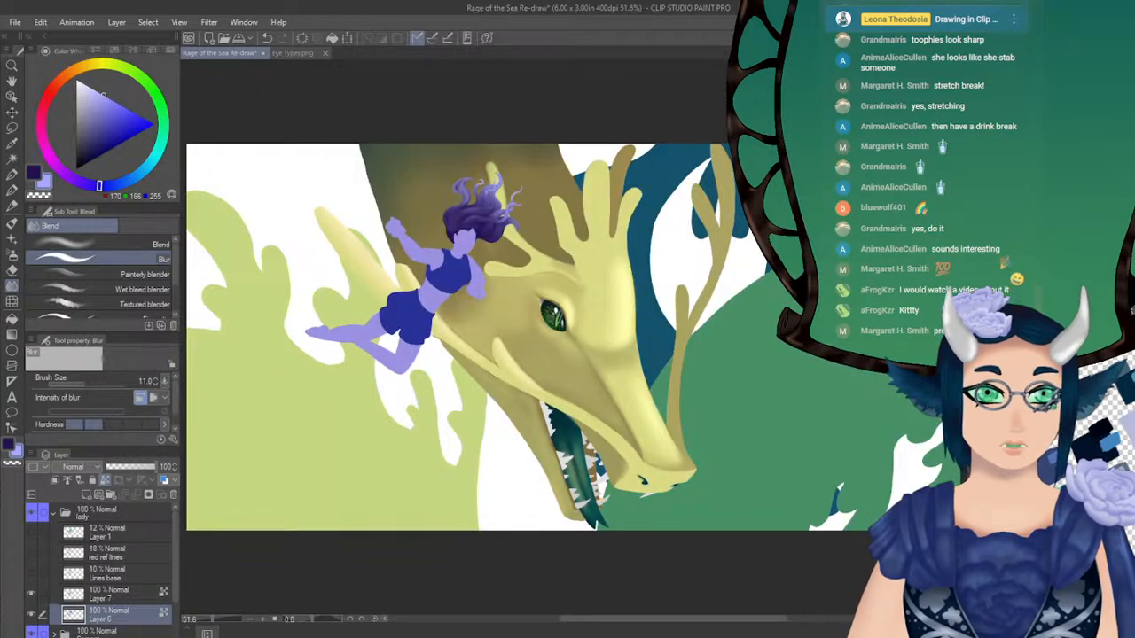